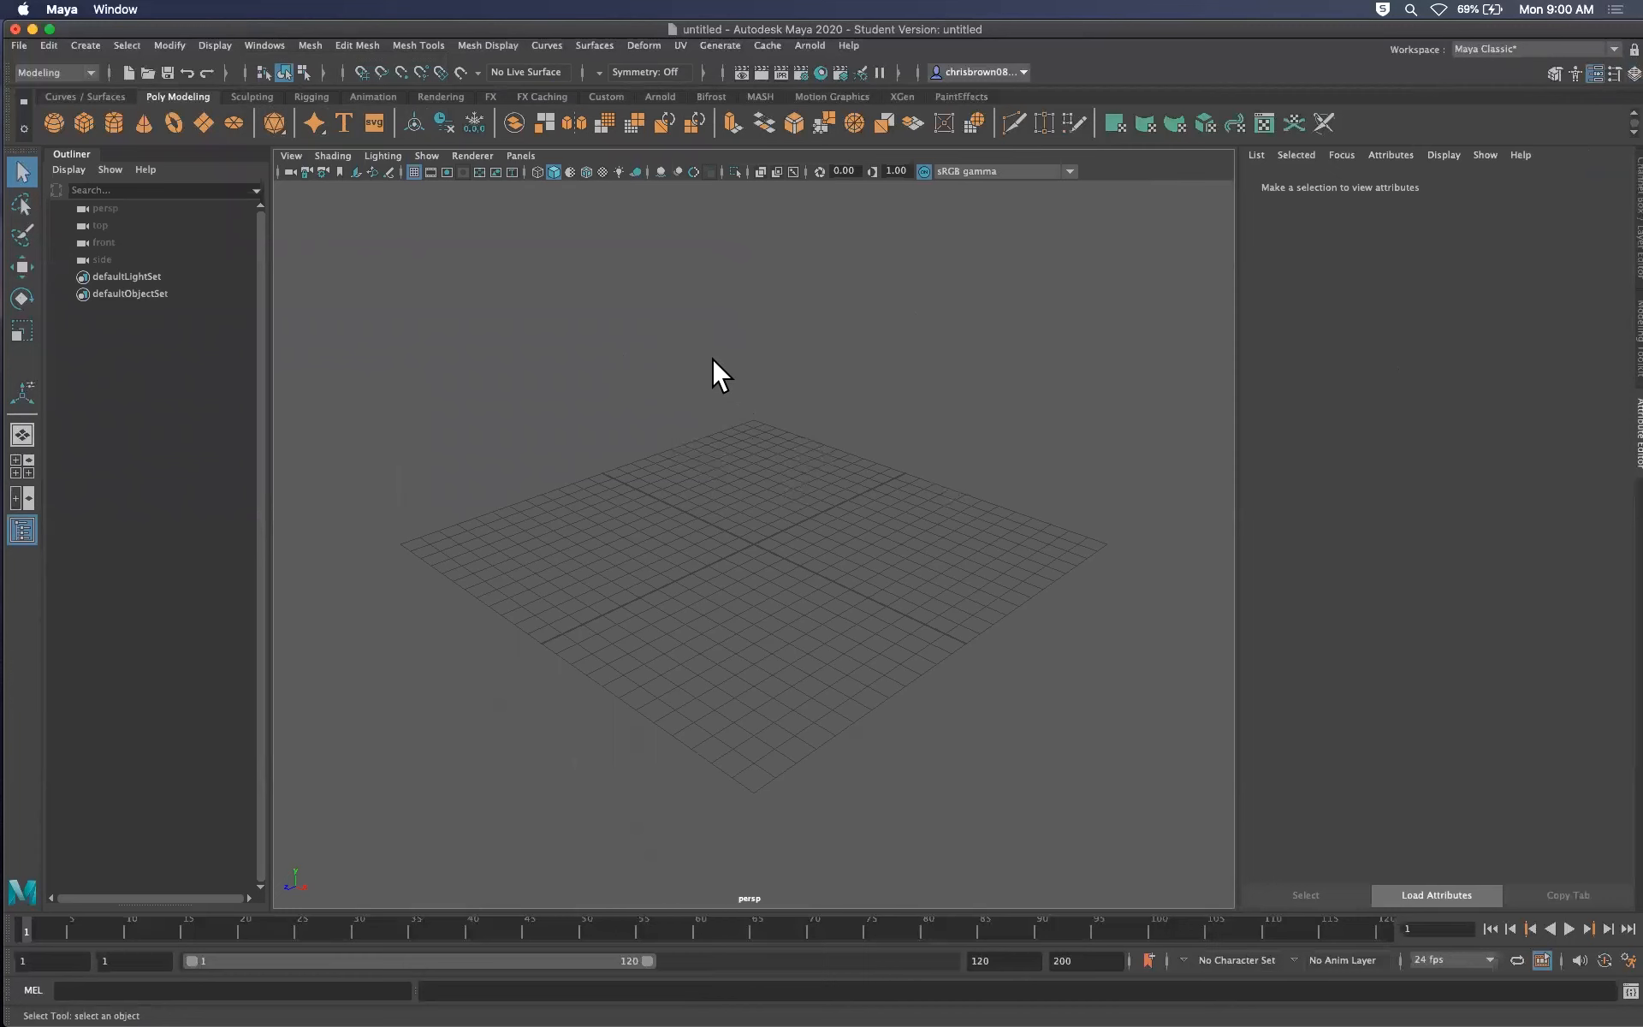
Create a polygon cube with width, height and depth of 1 and one division in each direction
left_click(1606, 229)
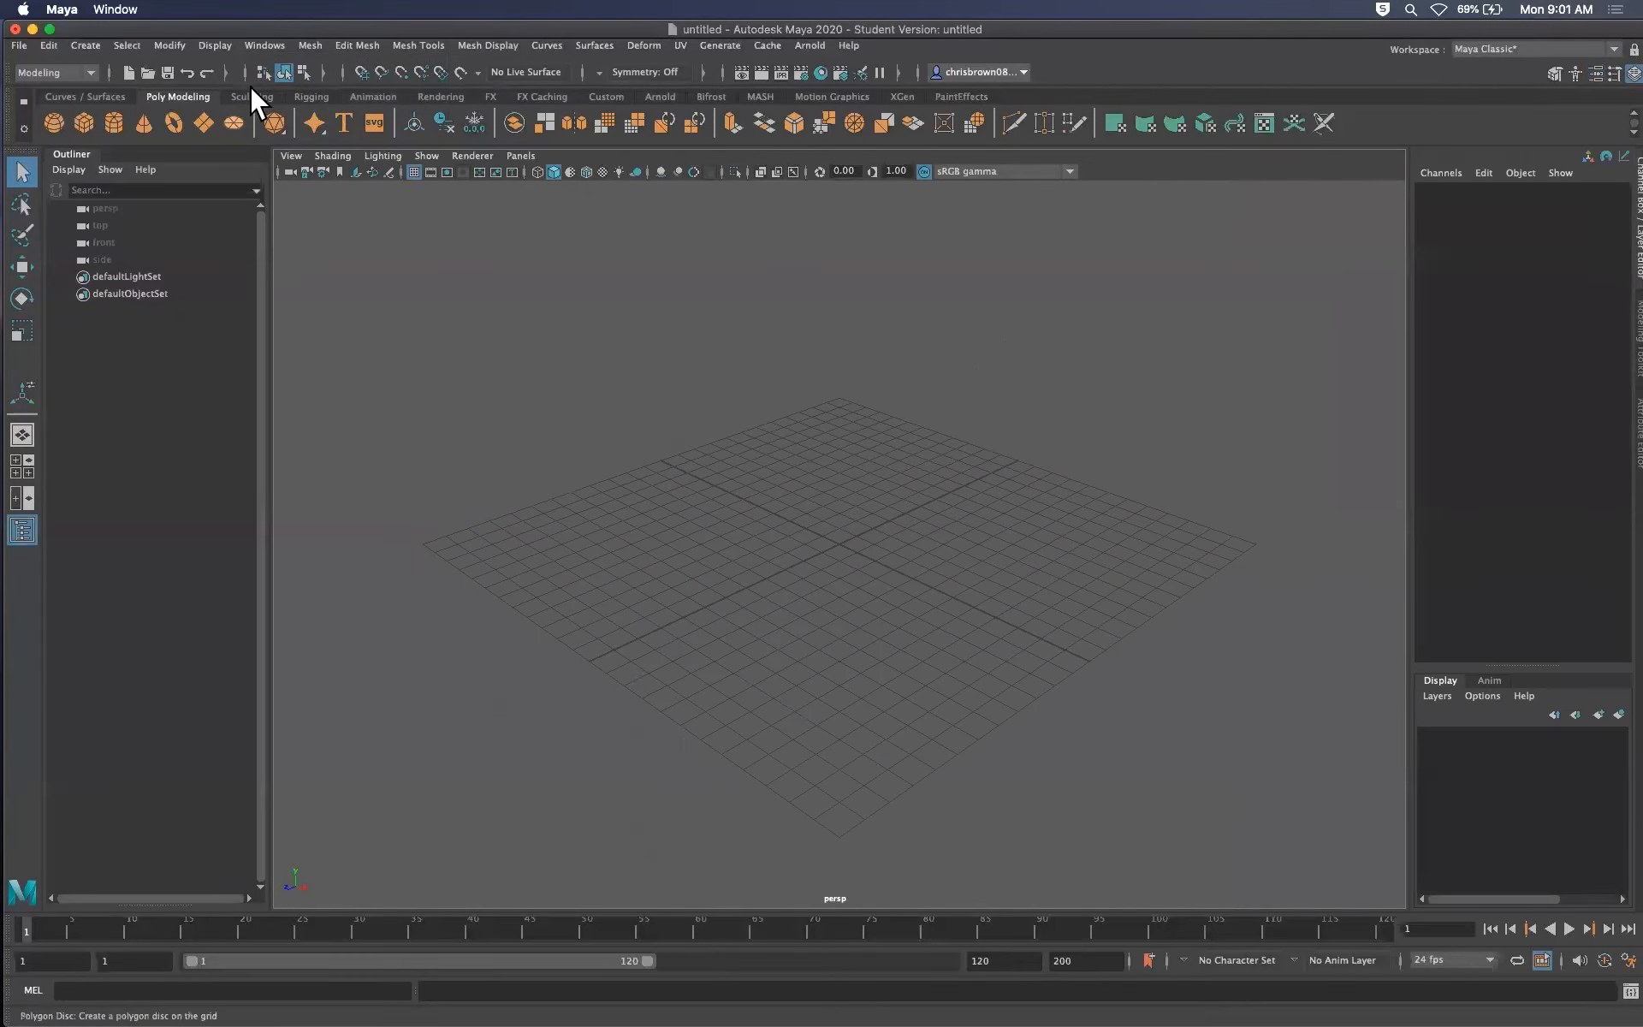
double_click(82, 121)
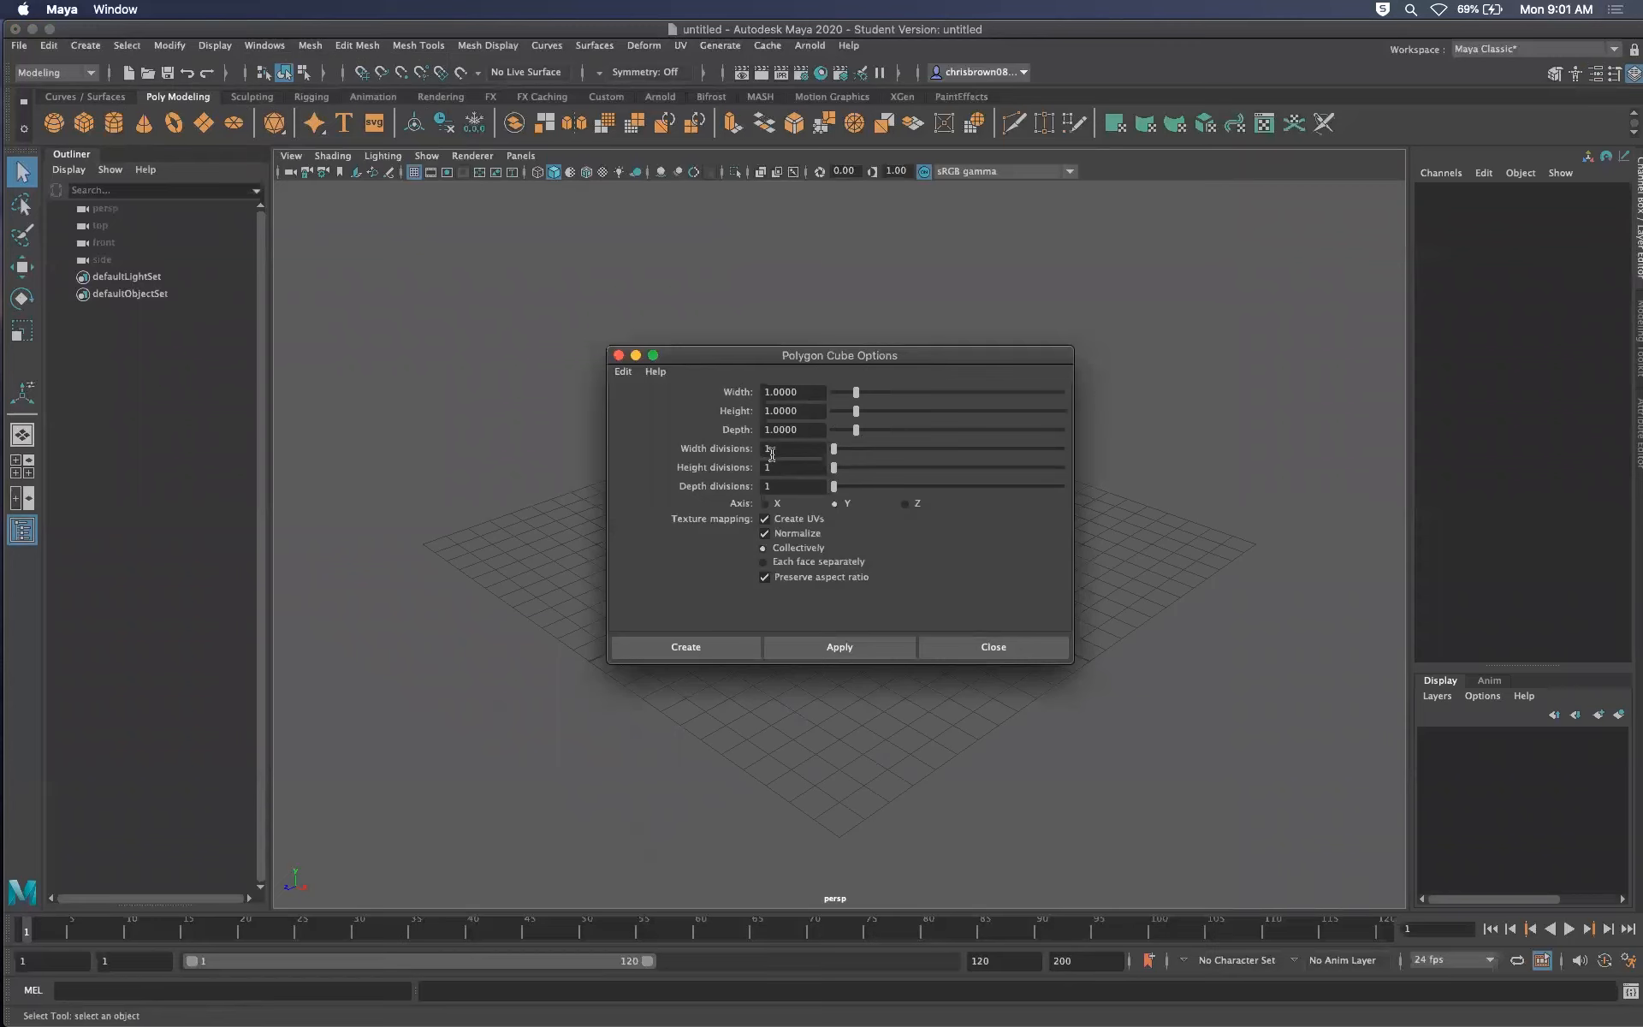
left_click(688, 643)
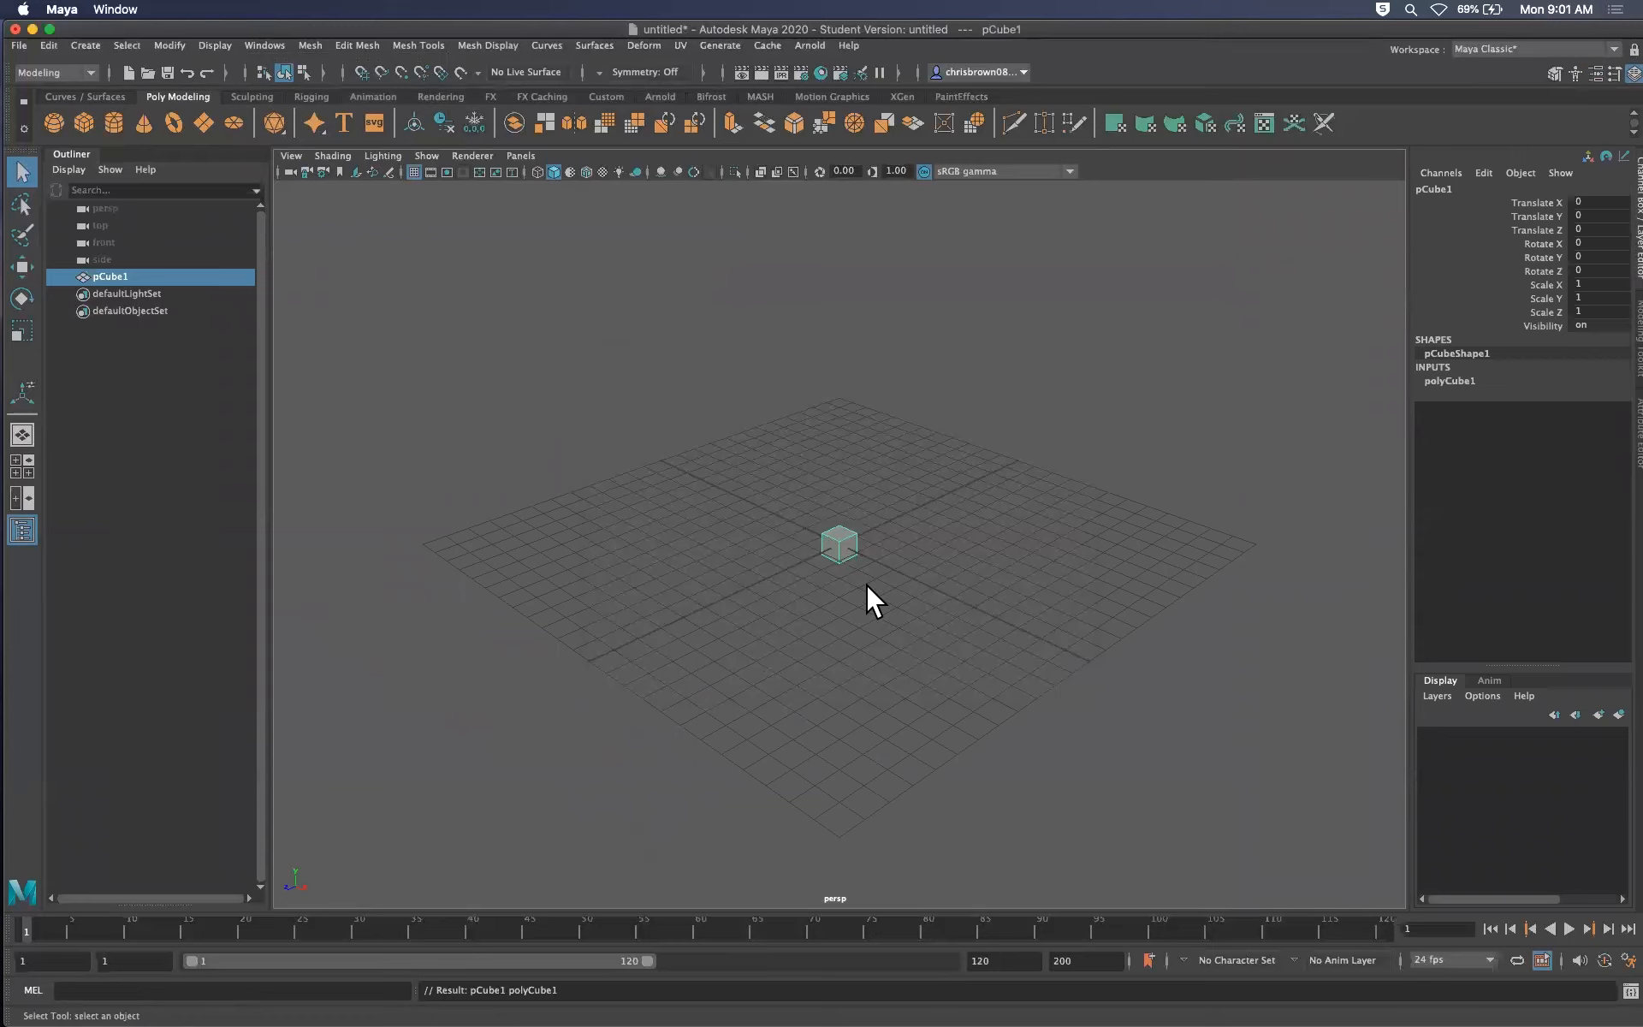
key("f")
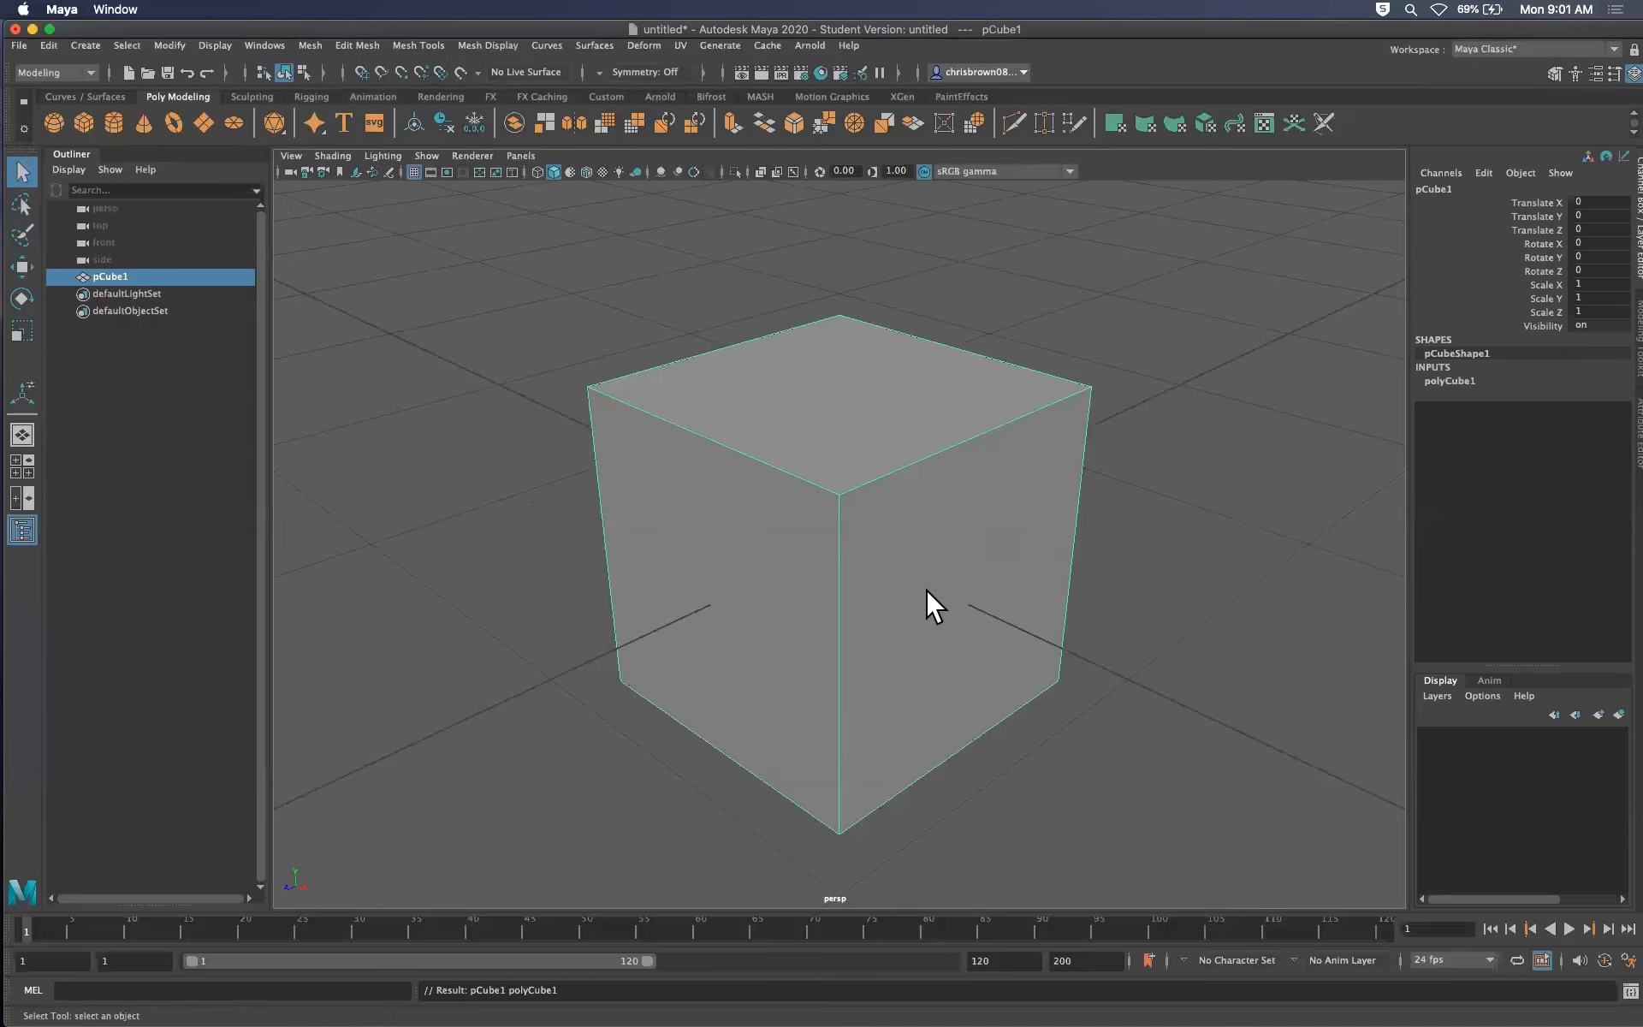
Add a default polygon plane as the ground and set the cube's Translate Y to 0.5
left_click(204, 122)
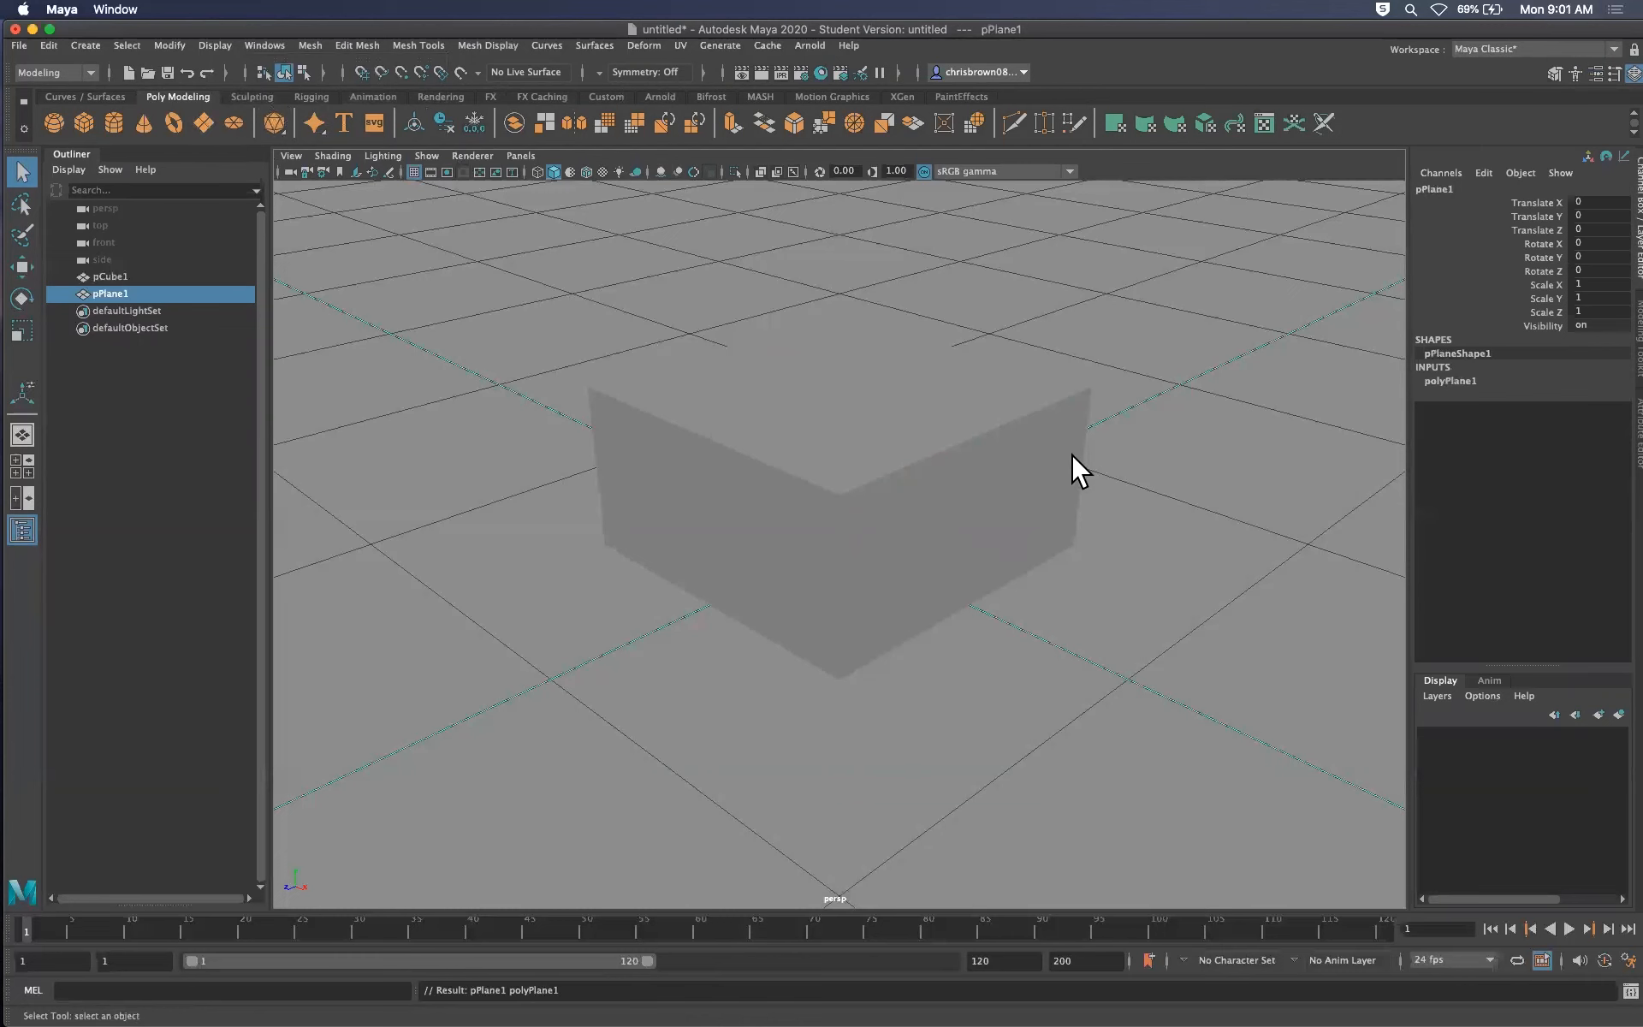
left_click(939, 476)
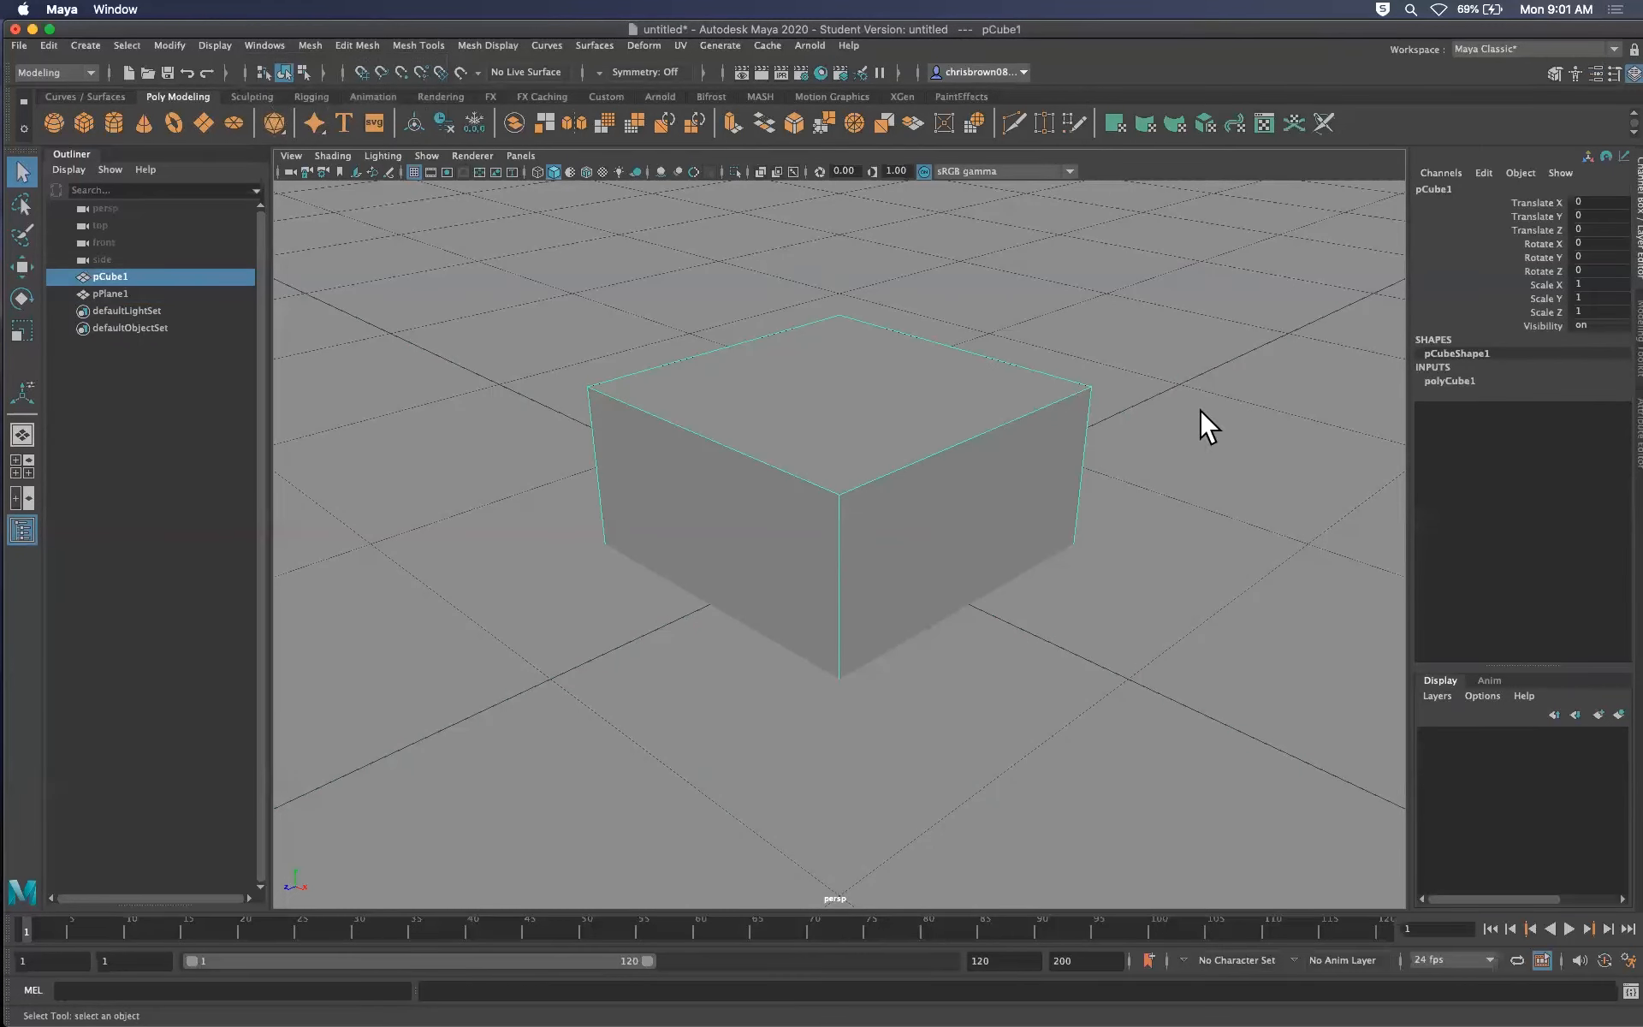
double_click(1598, 217)
type(".5")
key("Return")
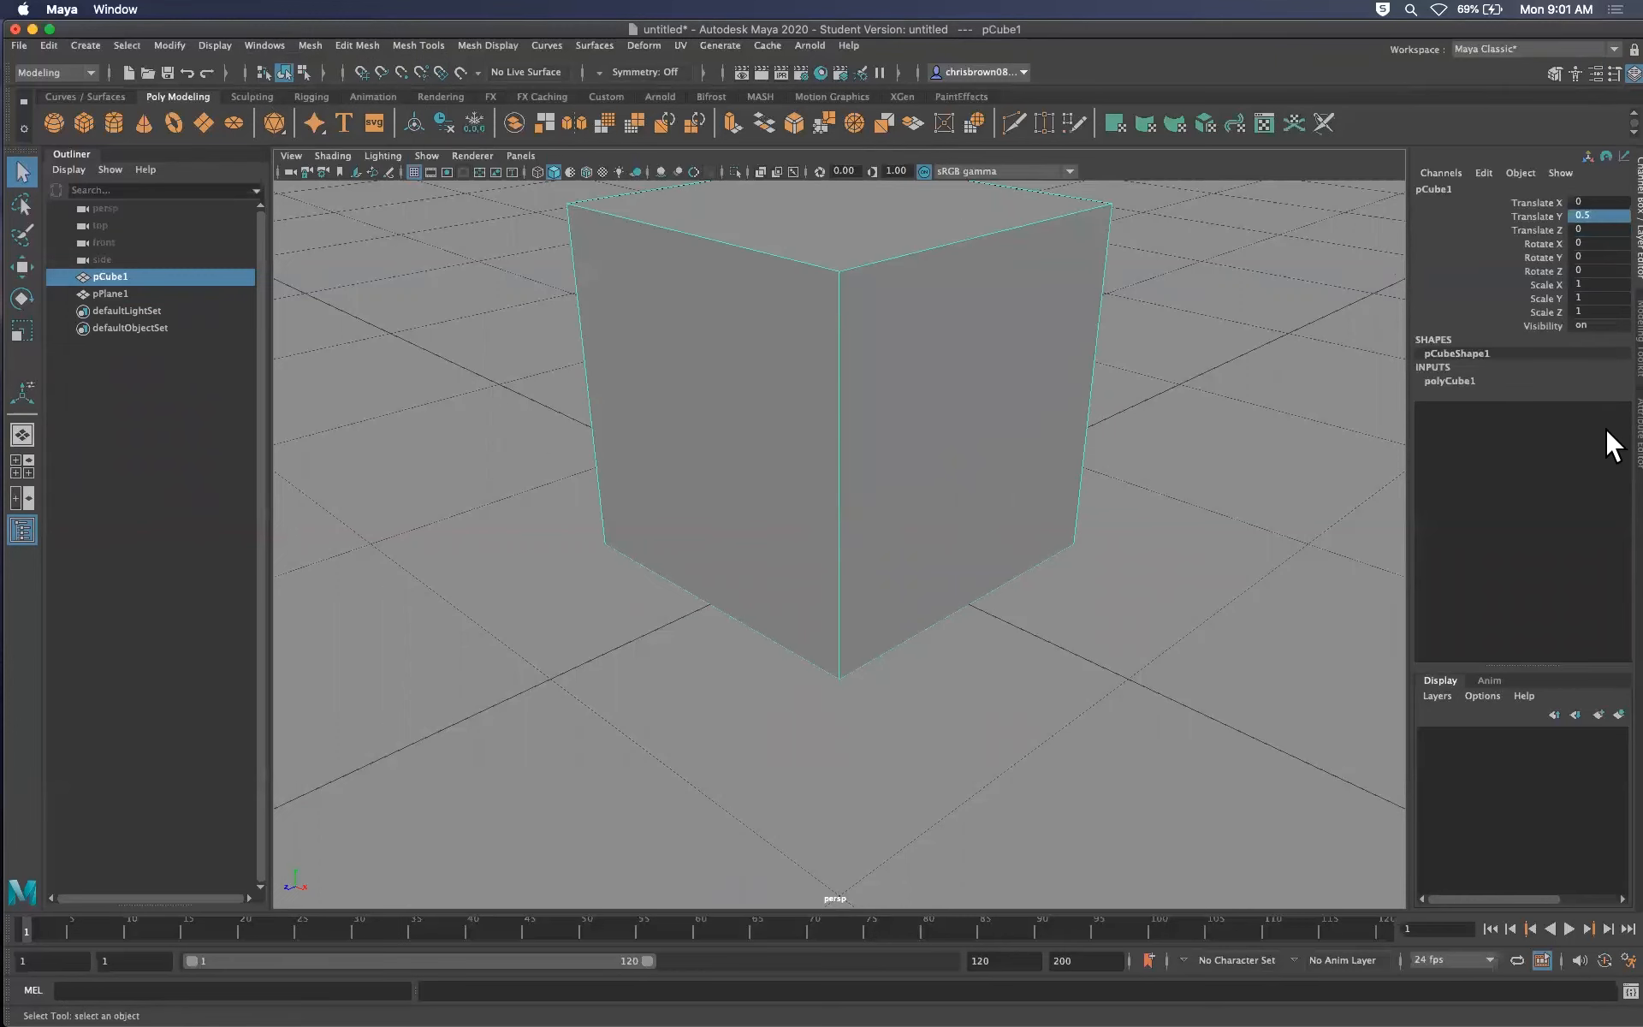
Review the cube's transform attributes in the Attribute Editor and return to the Channel Box
key("ctrl+a")
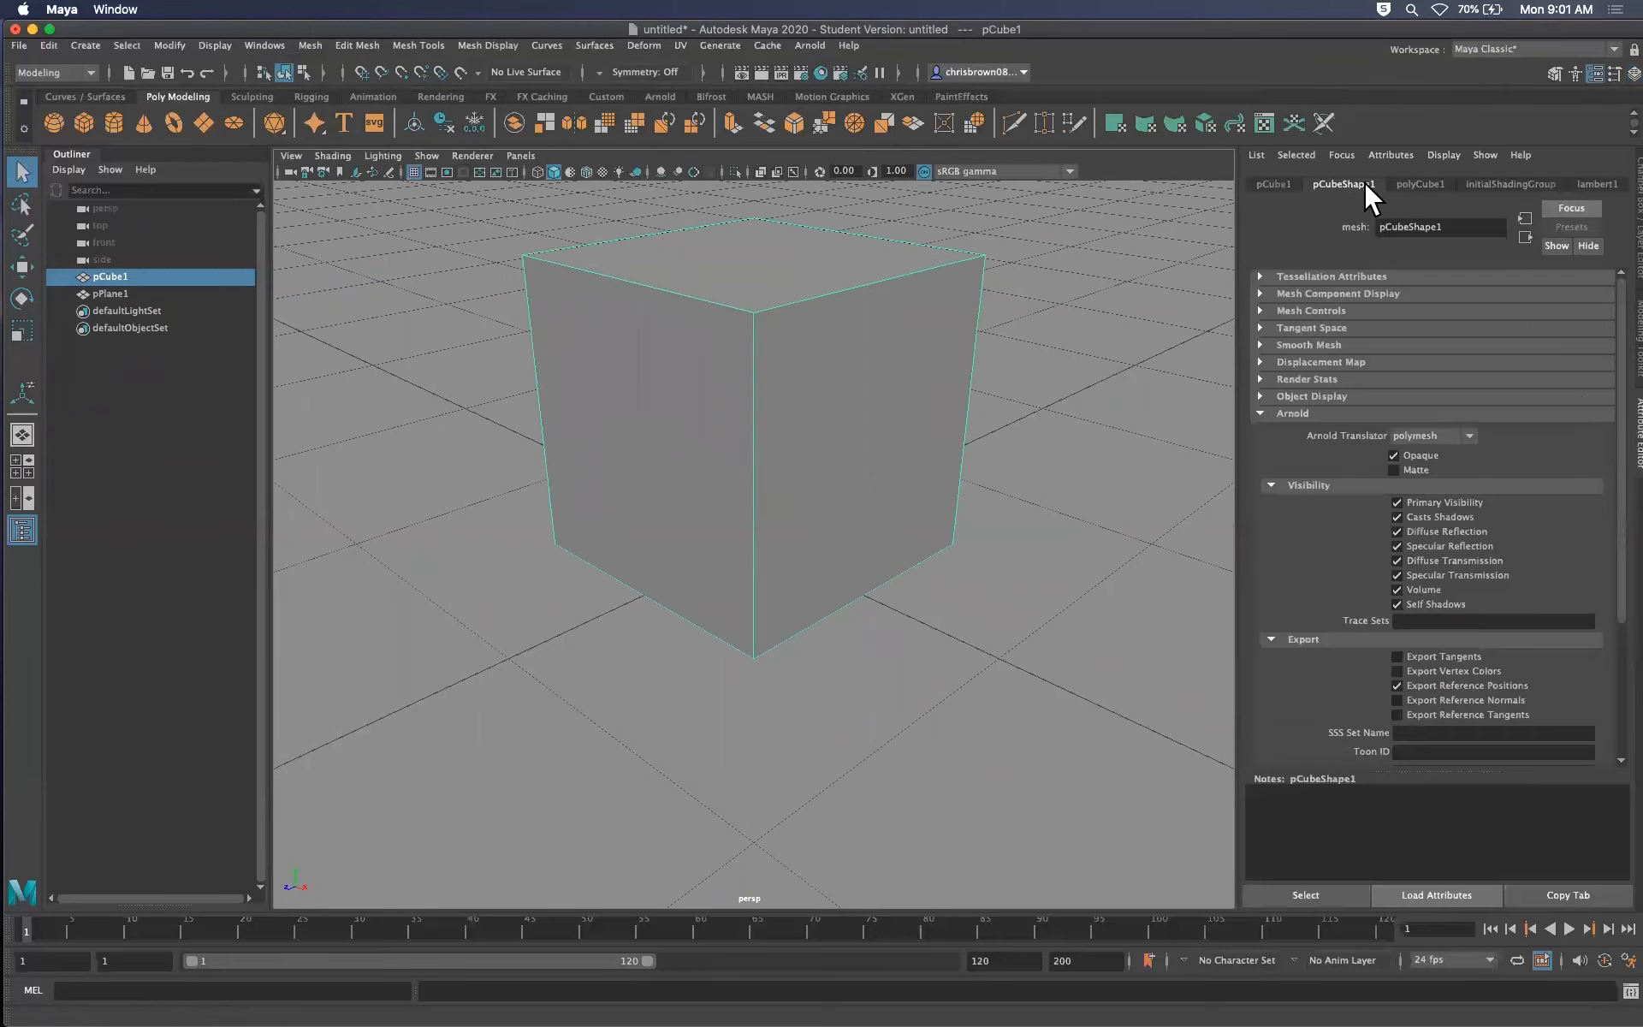
left_click(1274, 184)
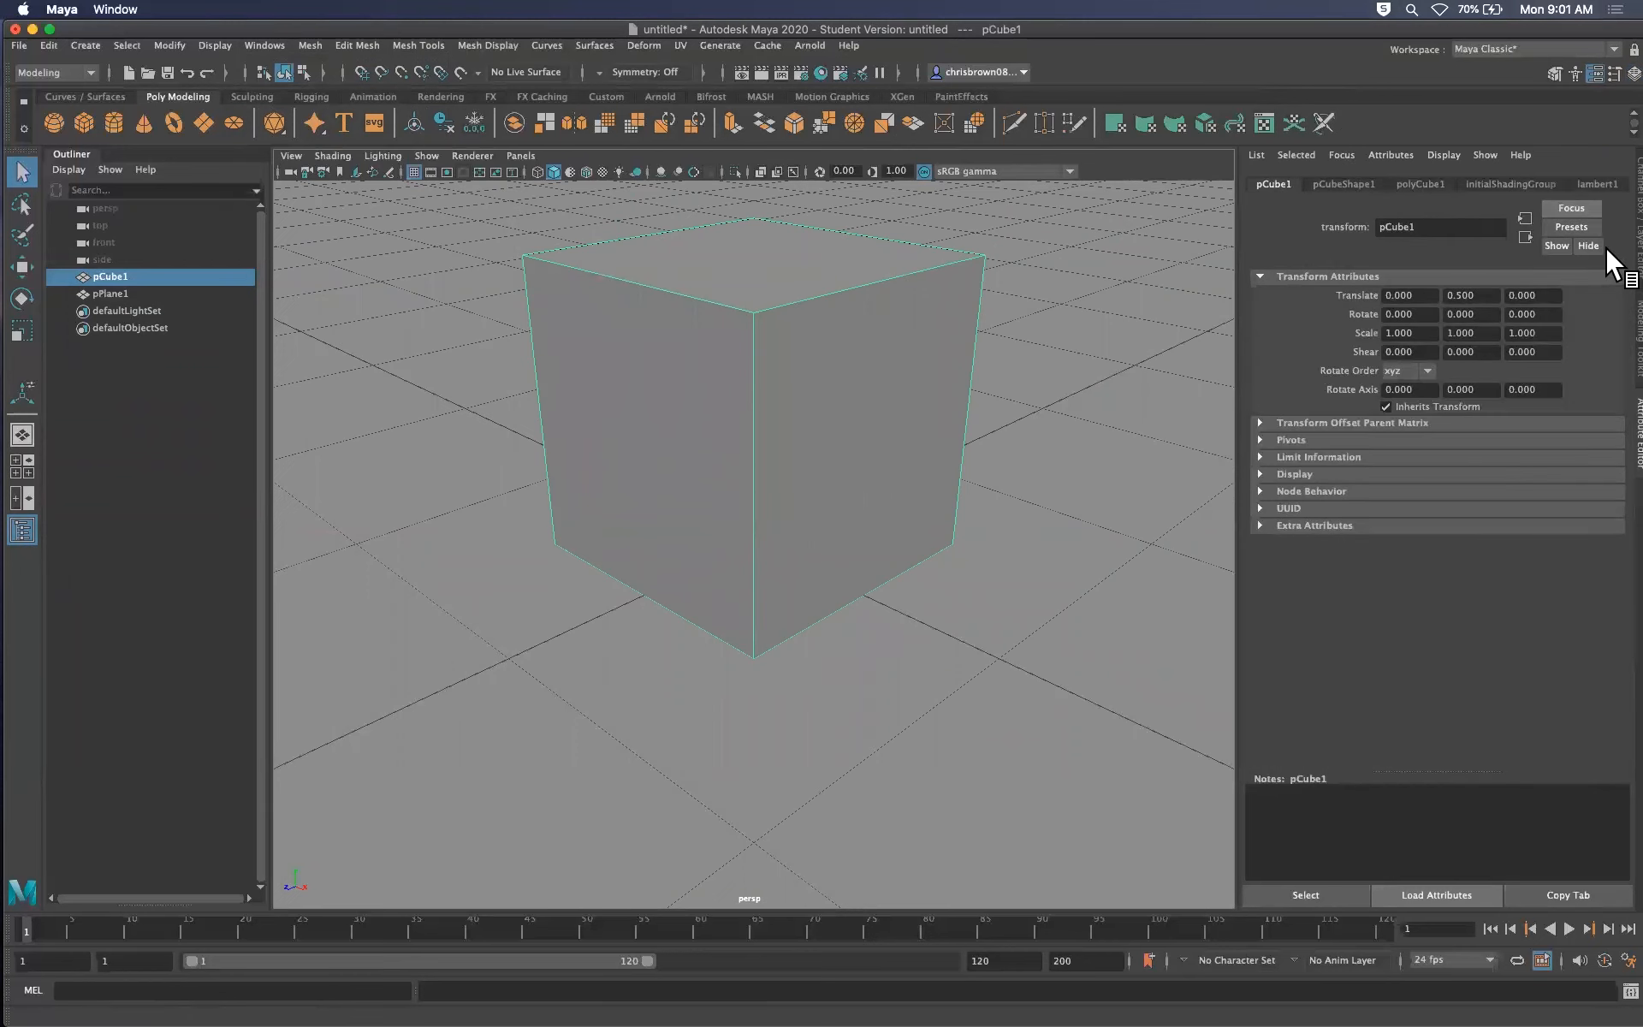
key("ctrl+a")
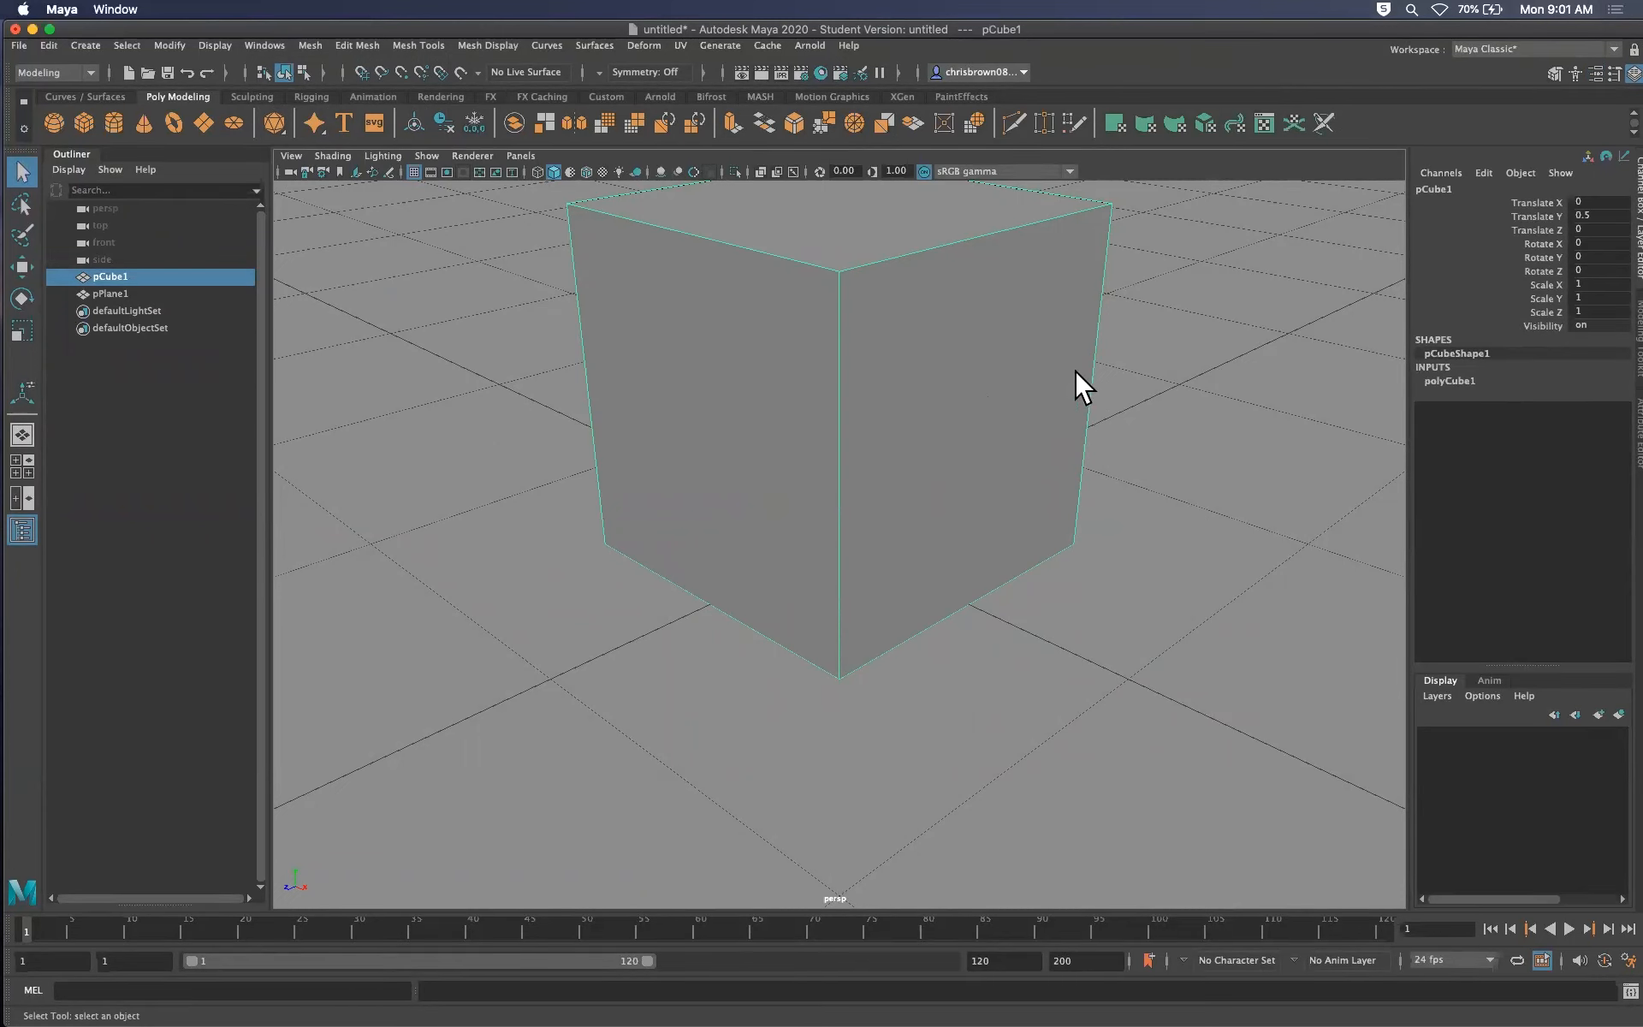
Light the scene with an Arnold Physical Sky
left_click_drag(908, 440, 898, 536, "alt")
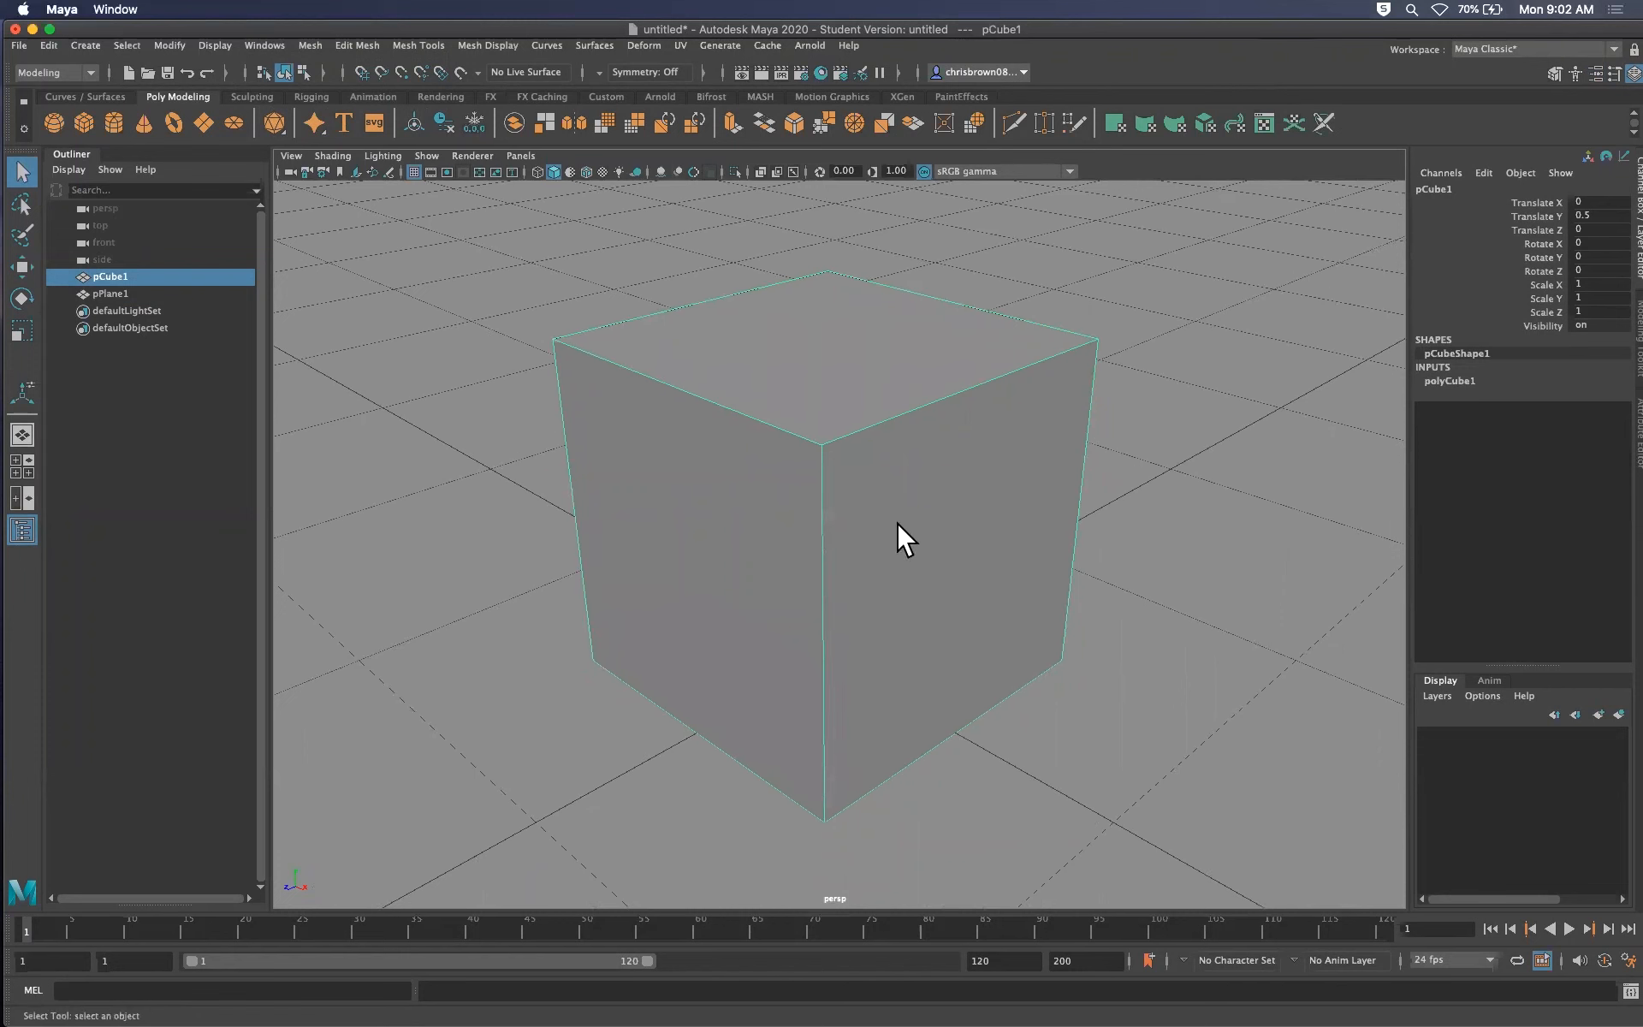
left_click(811, 45)
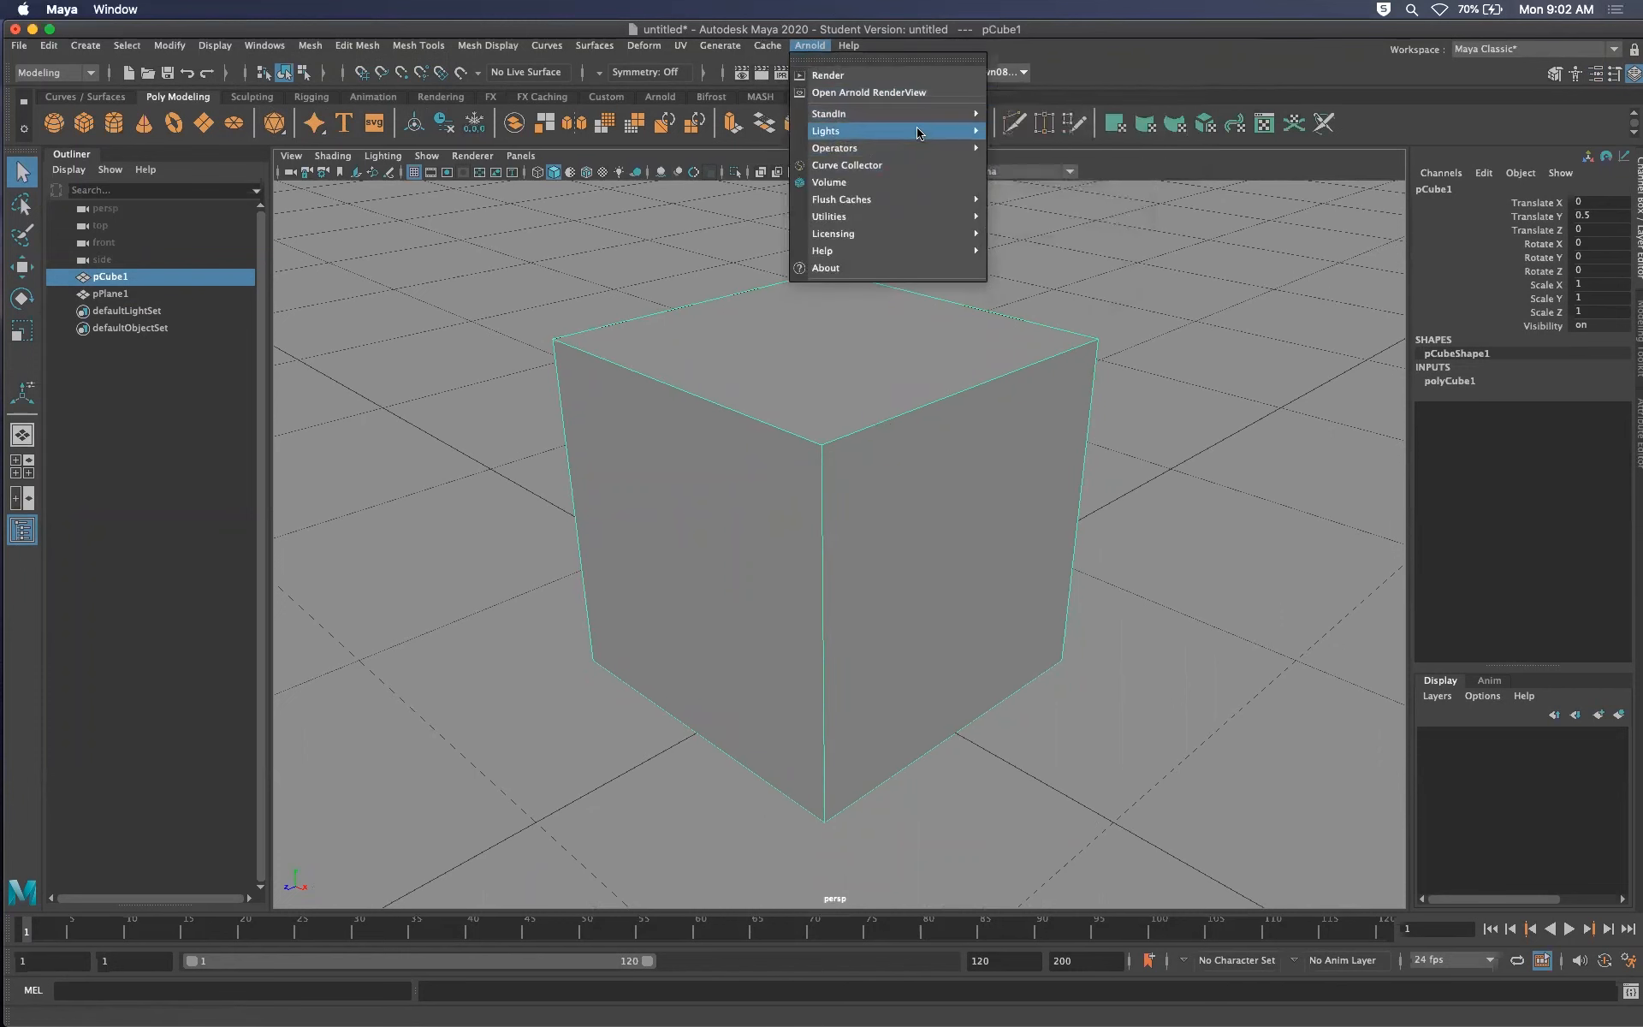
mouse_move(941, 130)
left_click(1035, 215)
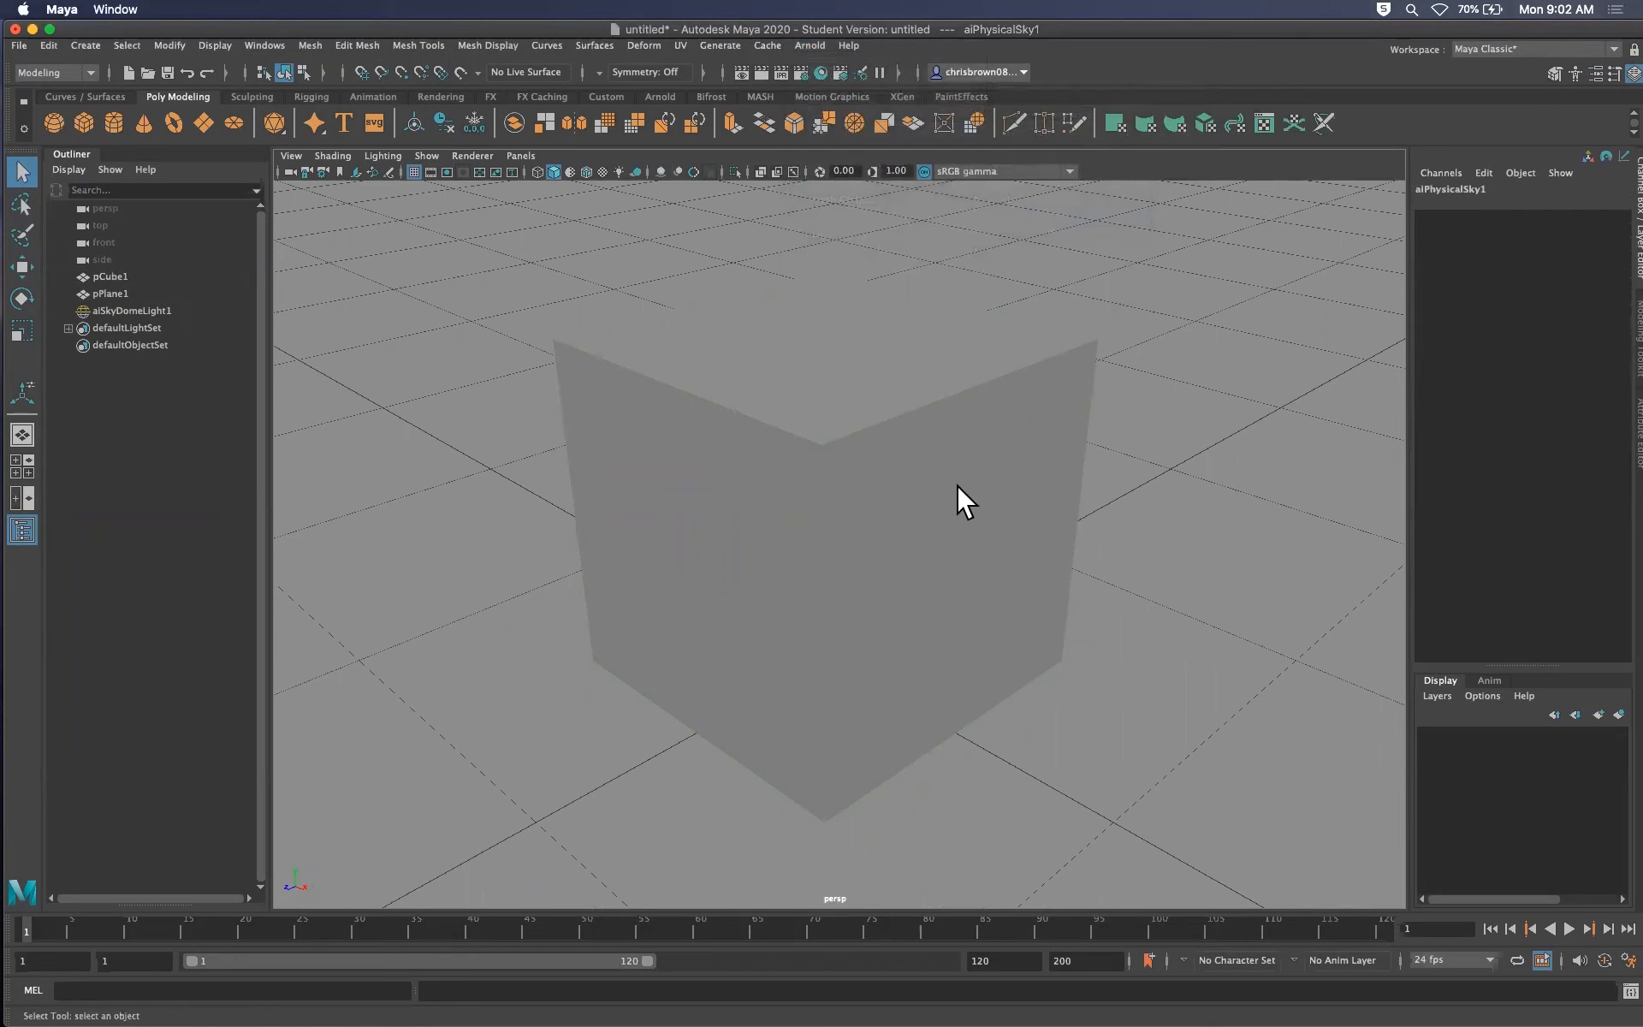
Render the scene from the perspective camera with Arnold and move the render window clear of the viewport
left_click(809, 45)
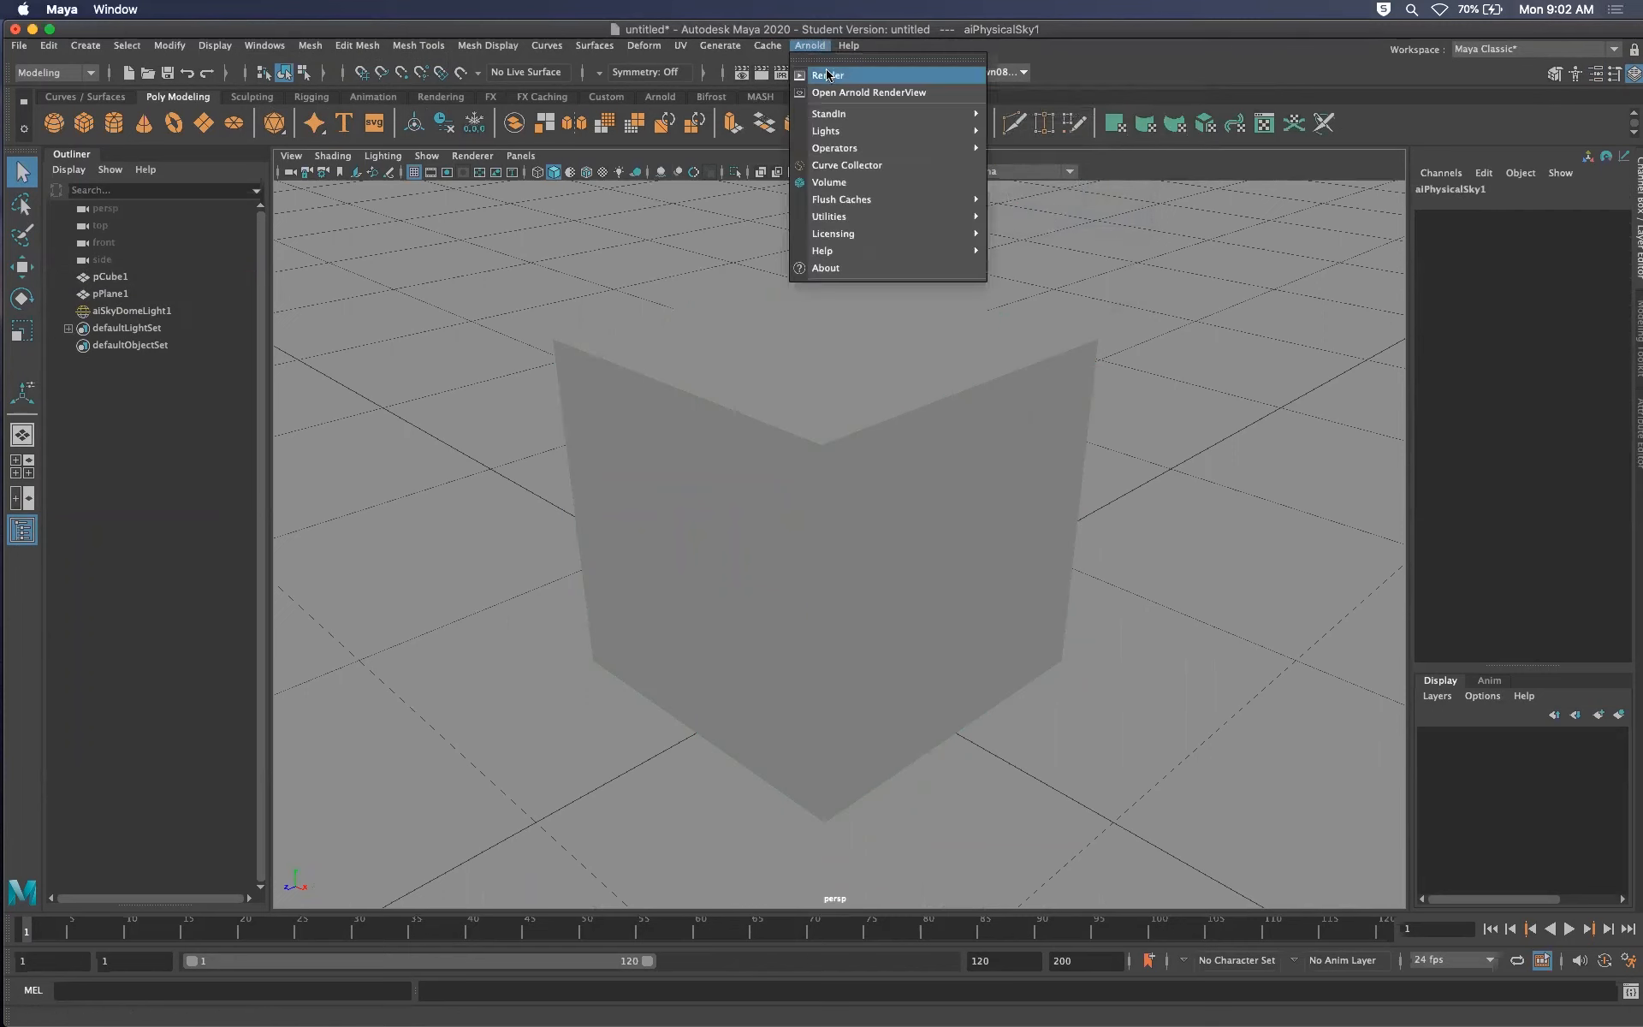
left_click(827, 76)
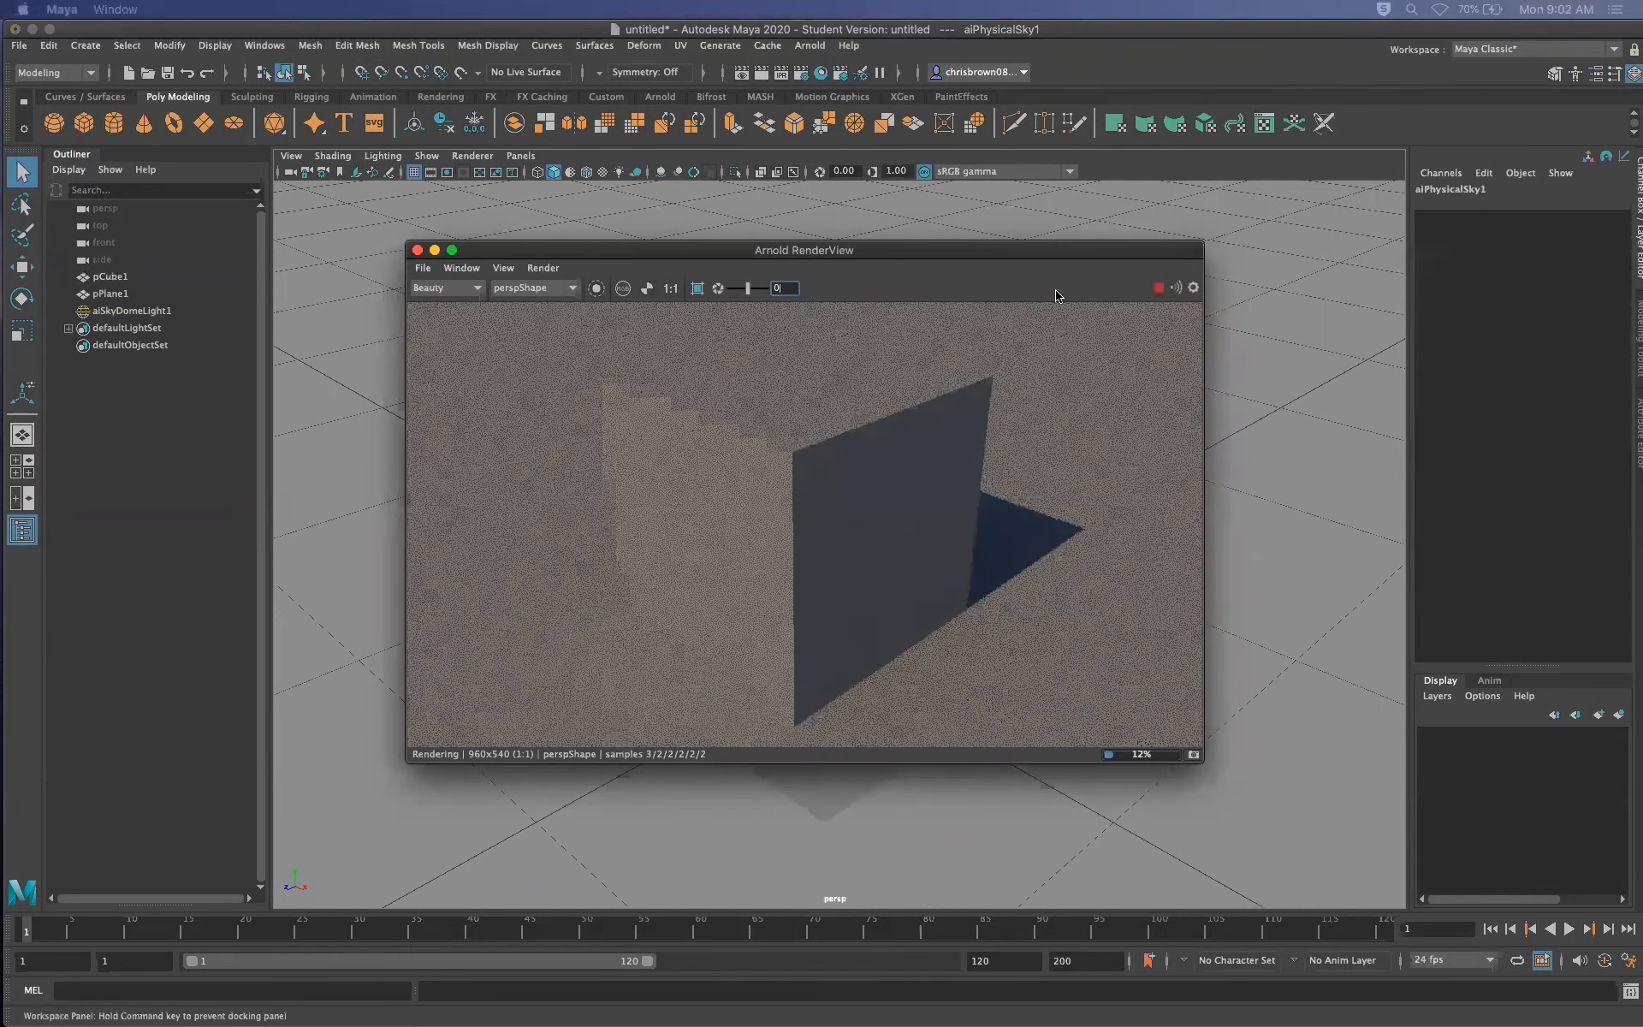
left_click_drag(911, 254, 1642, 244)
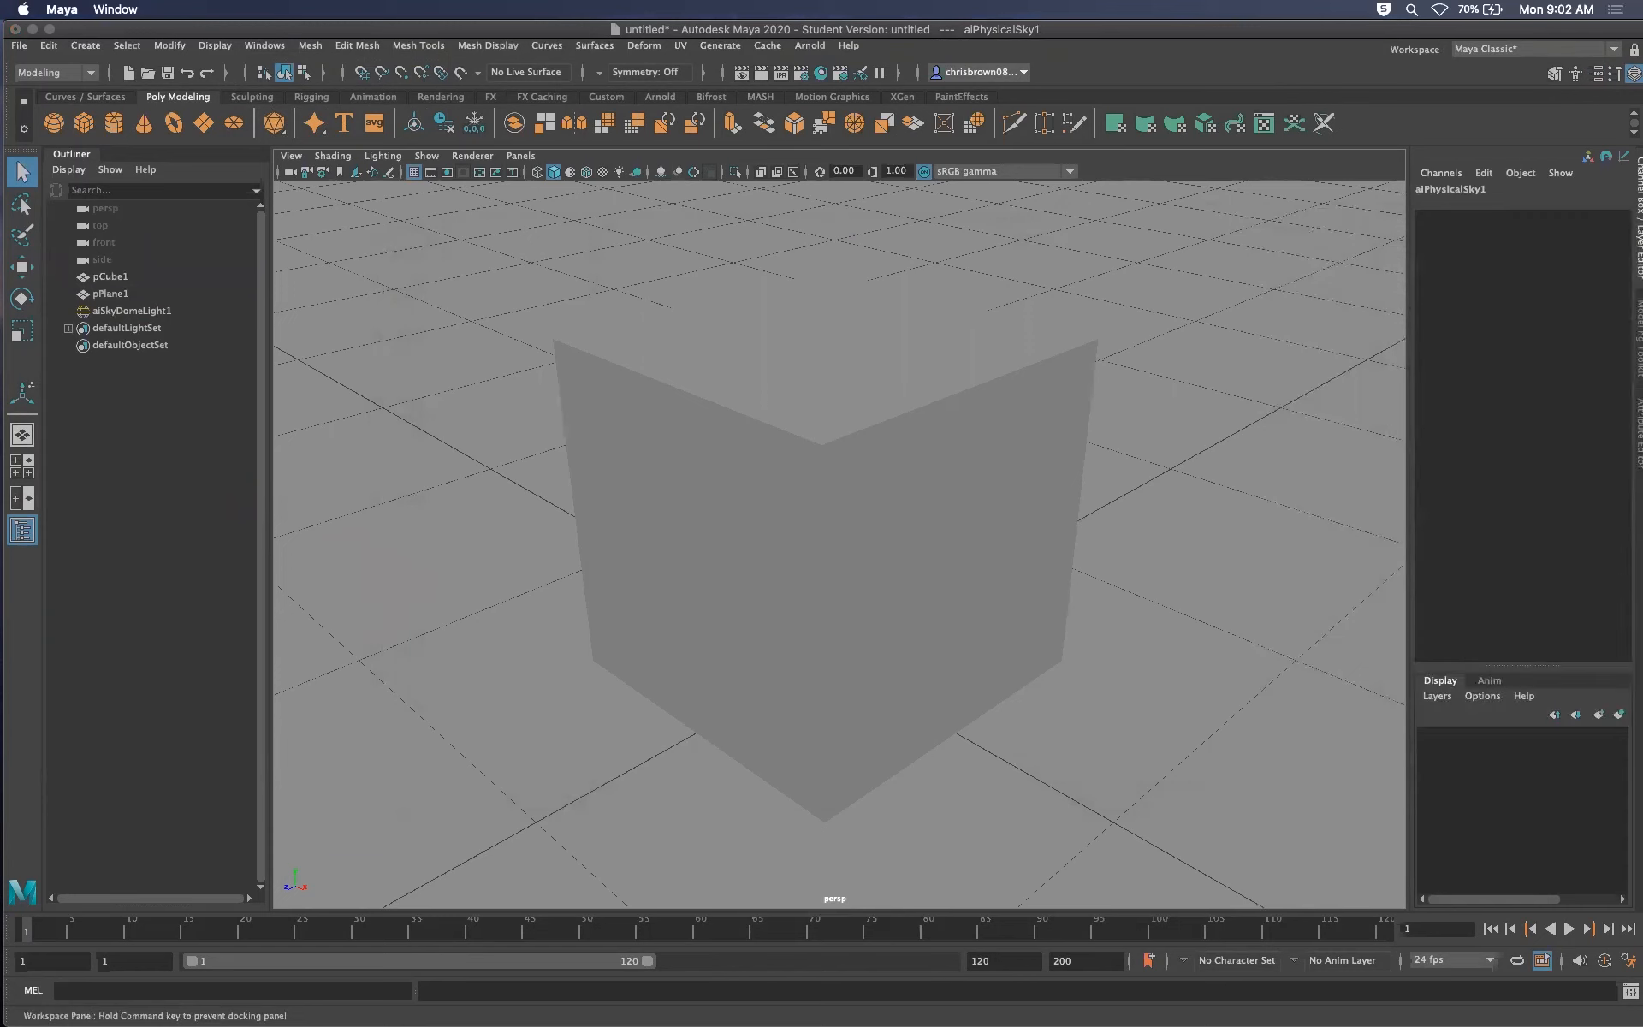
Assign a new Arnold aiStandardSurface material to the cube
left_click(923, 468)
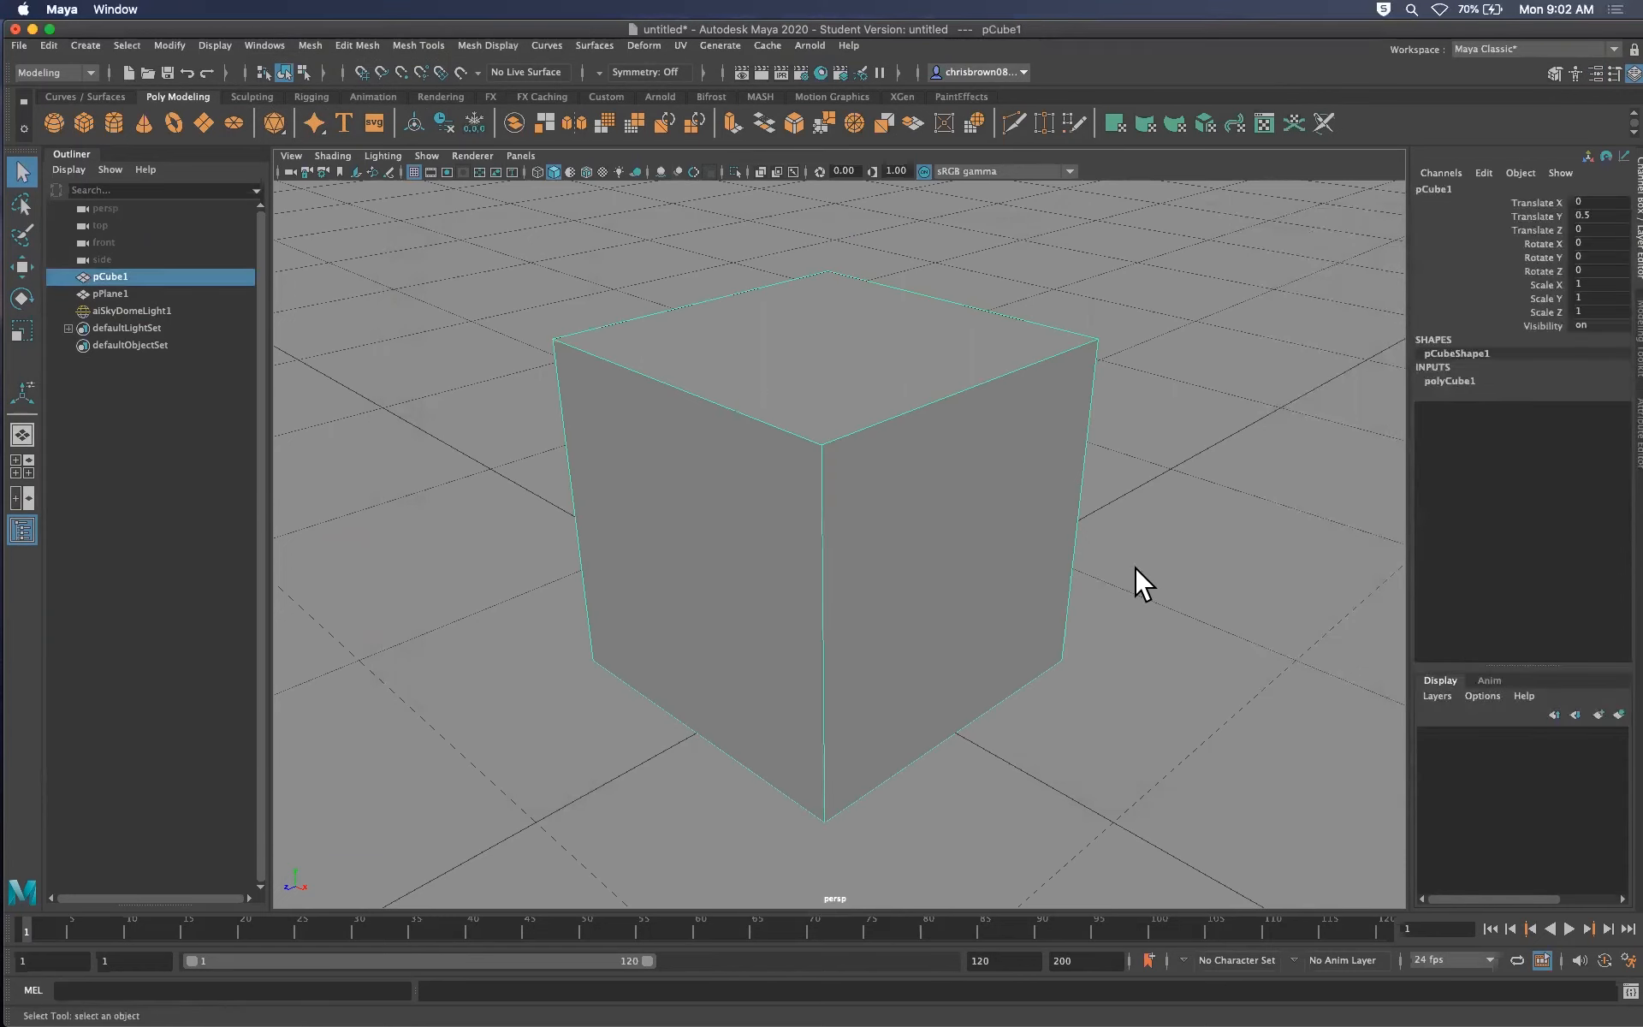
left_click_drag(1642, 355, 1642, 304)
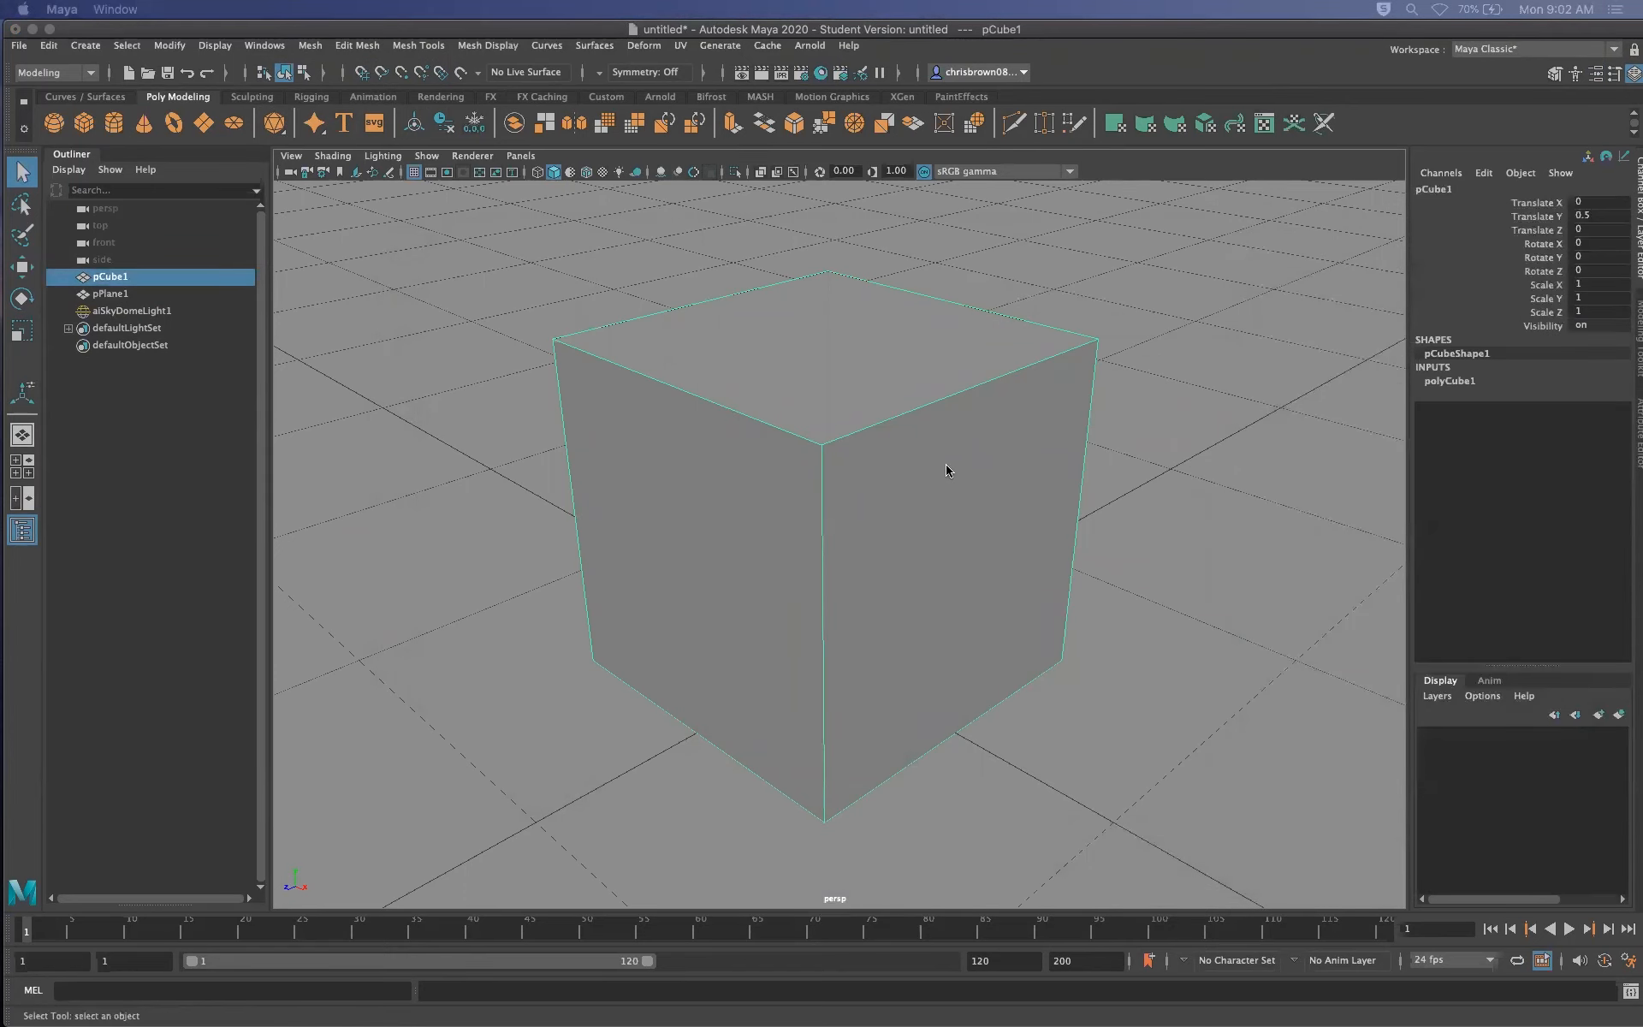
right_click_drag(944, 469, 952, 908)
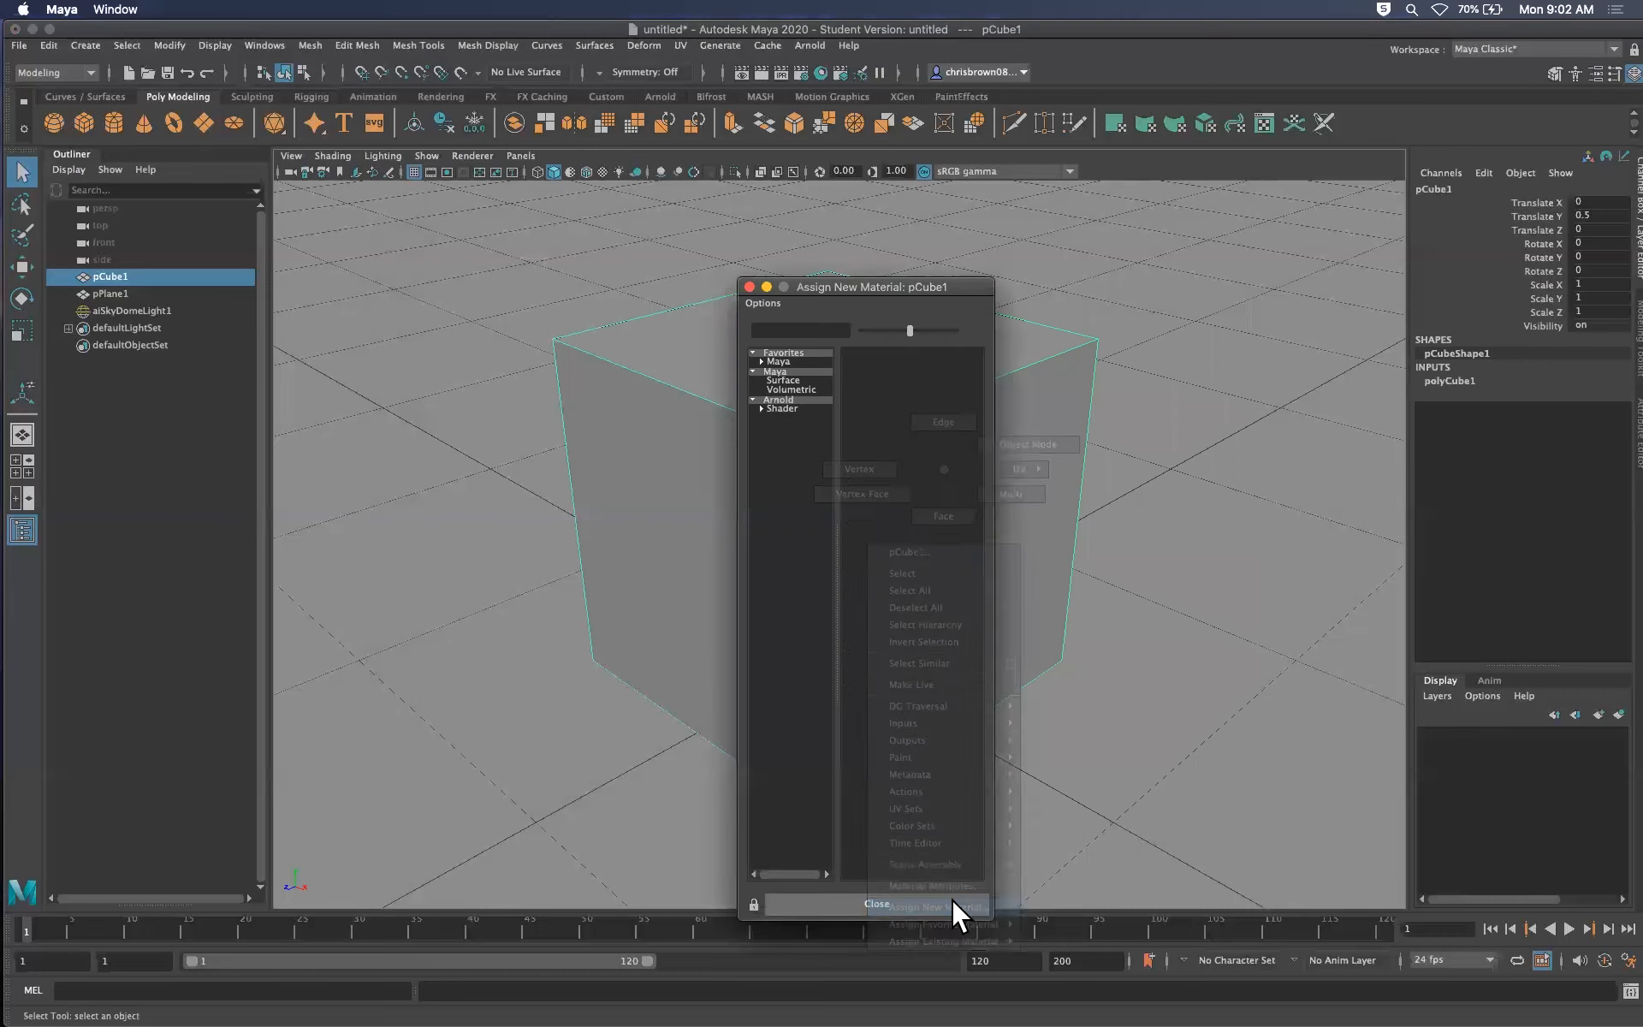
left_click(824, 400)
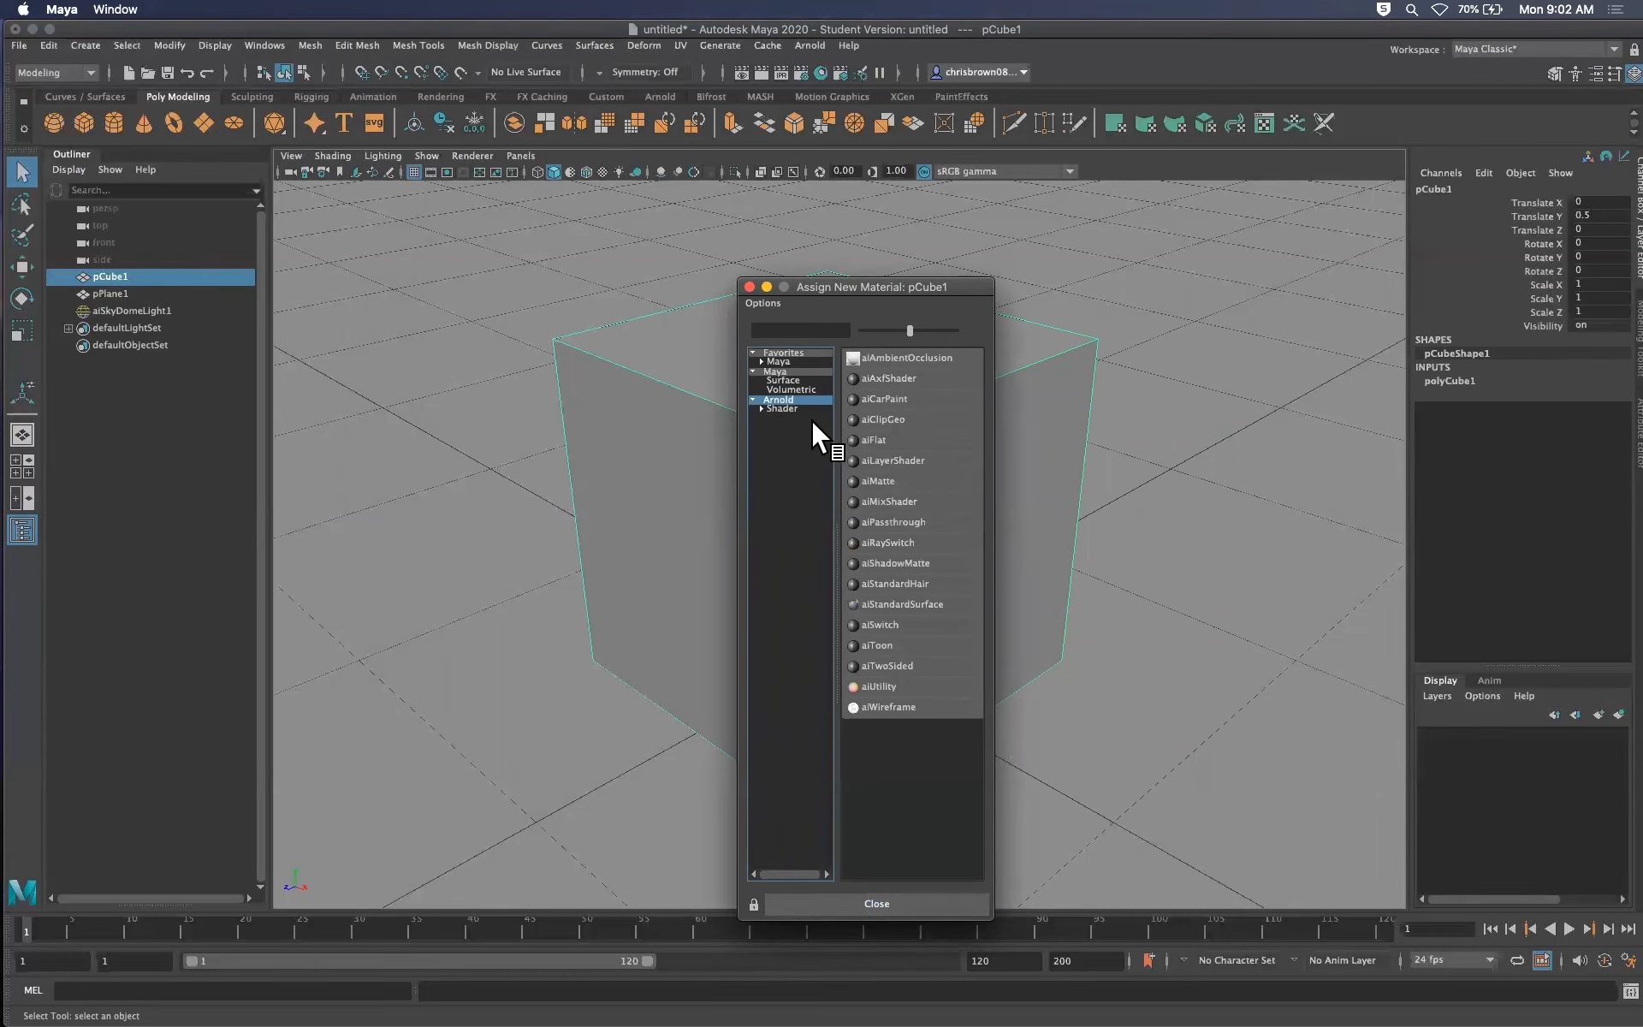
left_click_drag(929, 289, 513, 204)
left_click(373, 265)
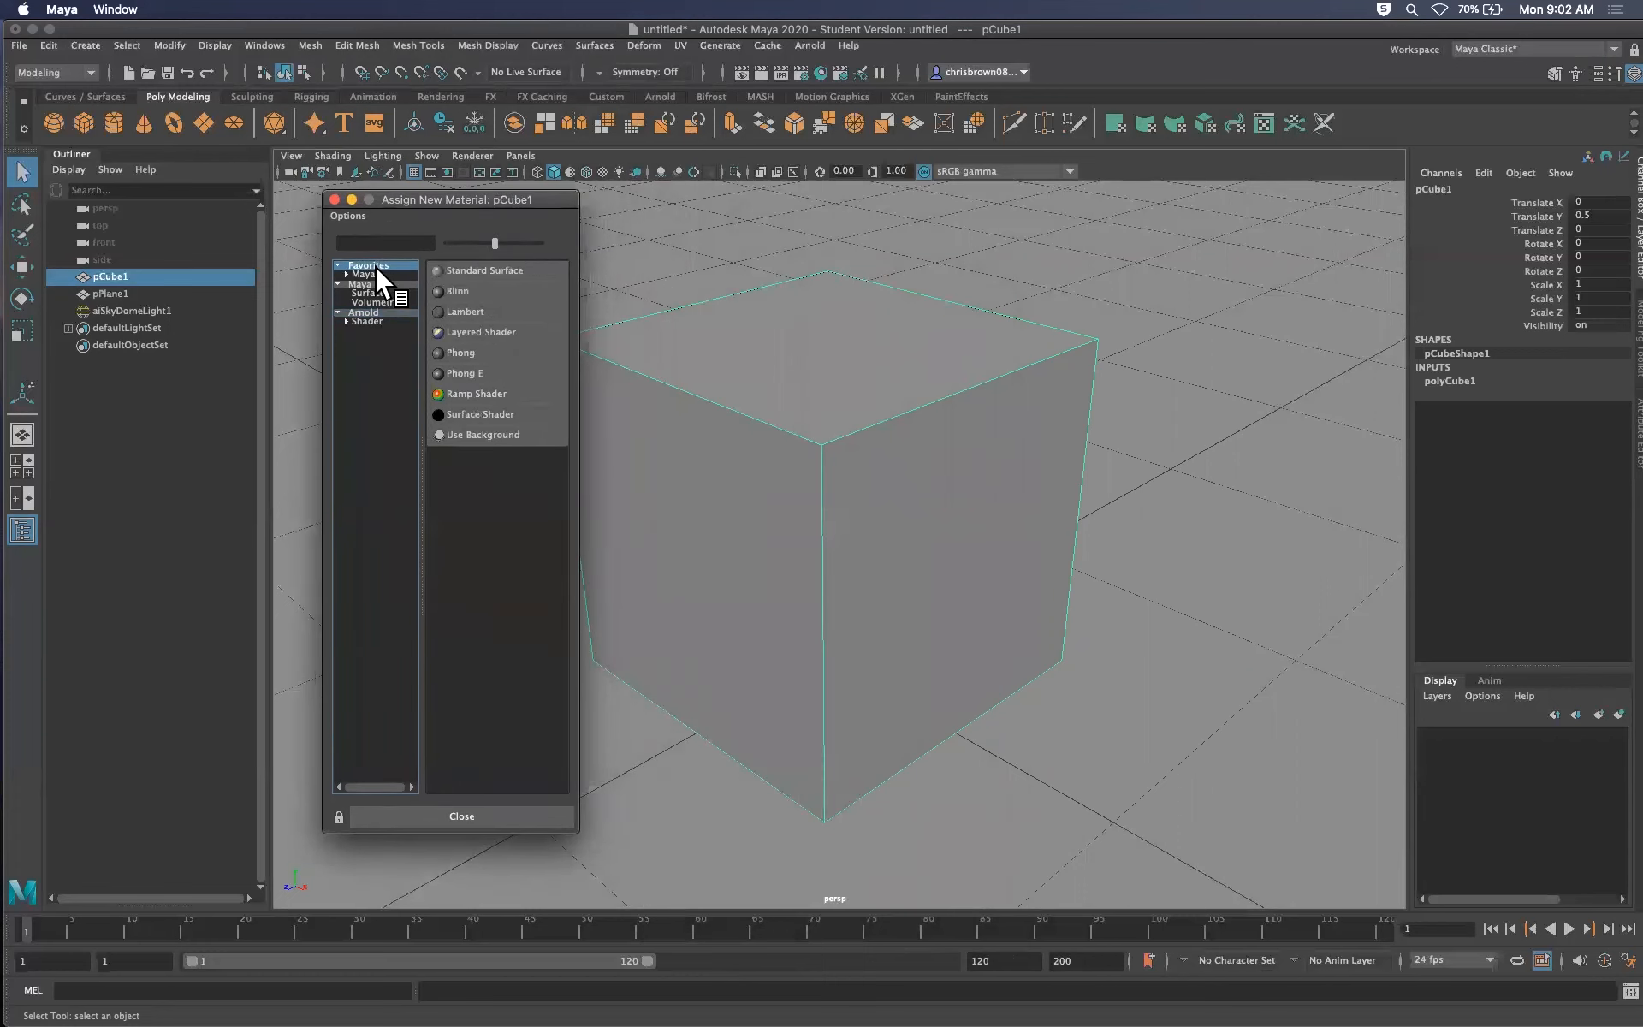
left_click(369, 318, "shift")
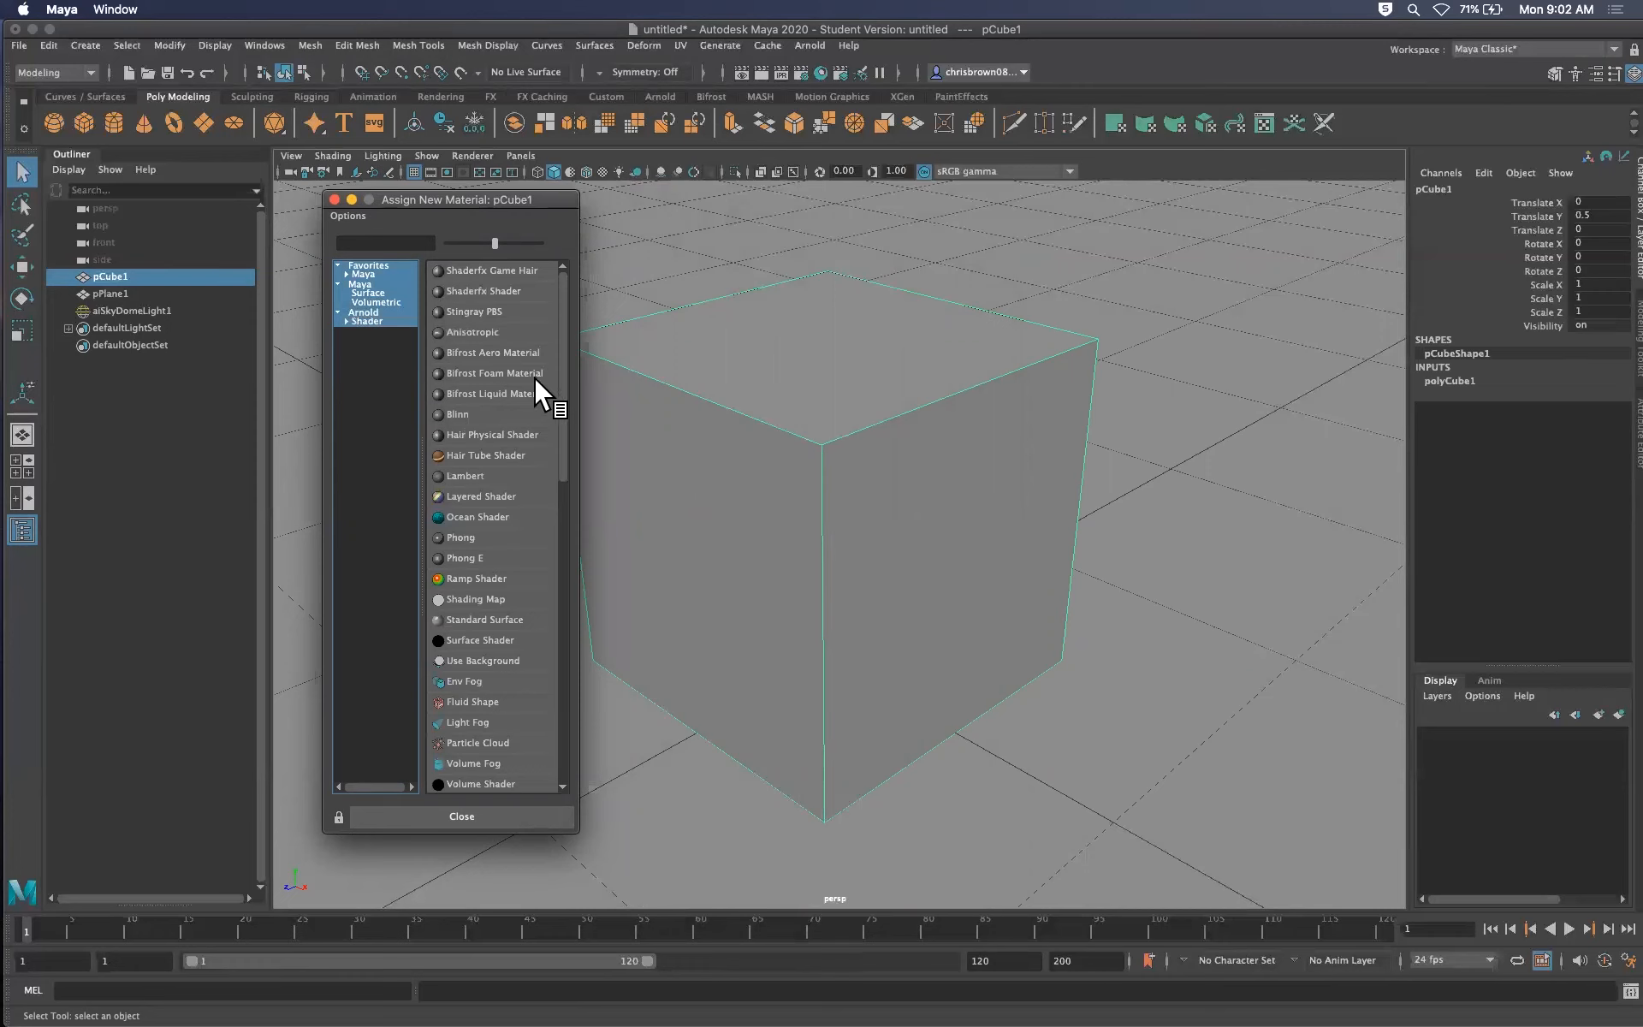
left_click_drag(560, 414, 560, 664)
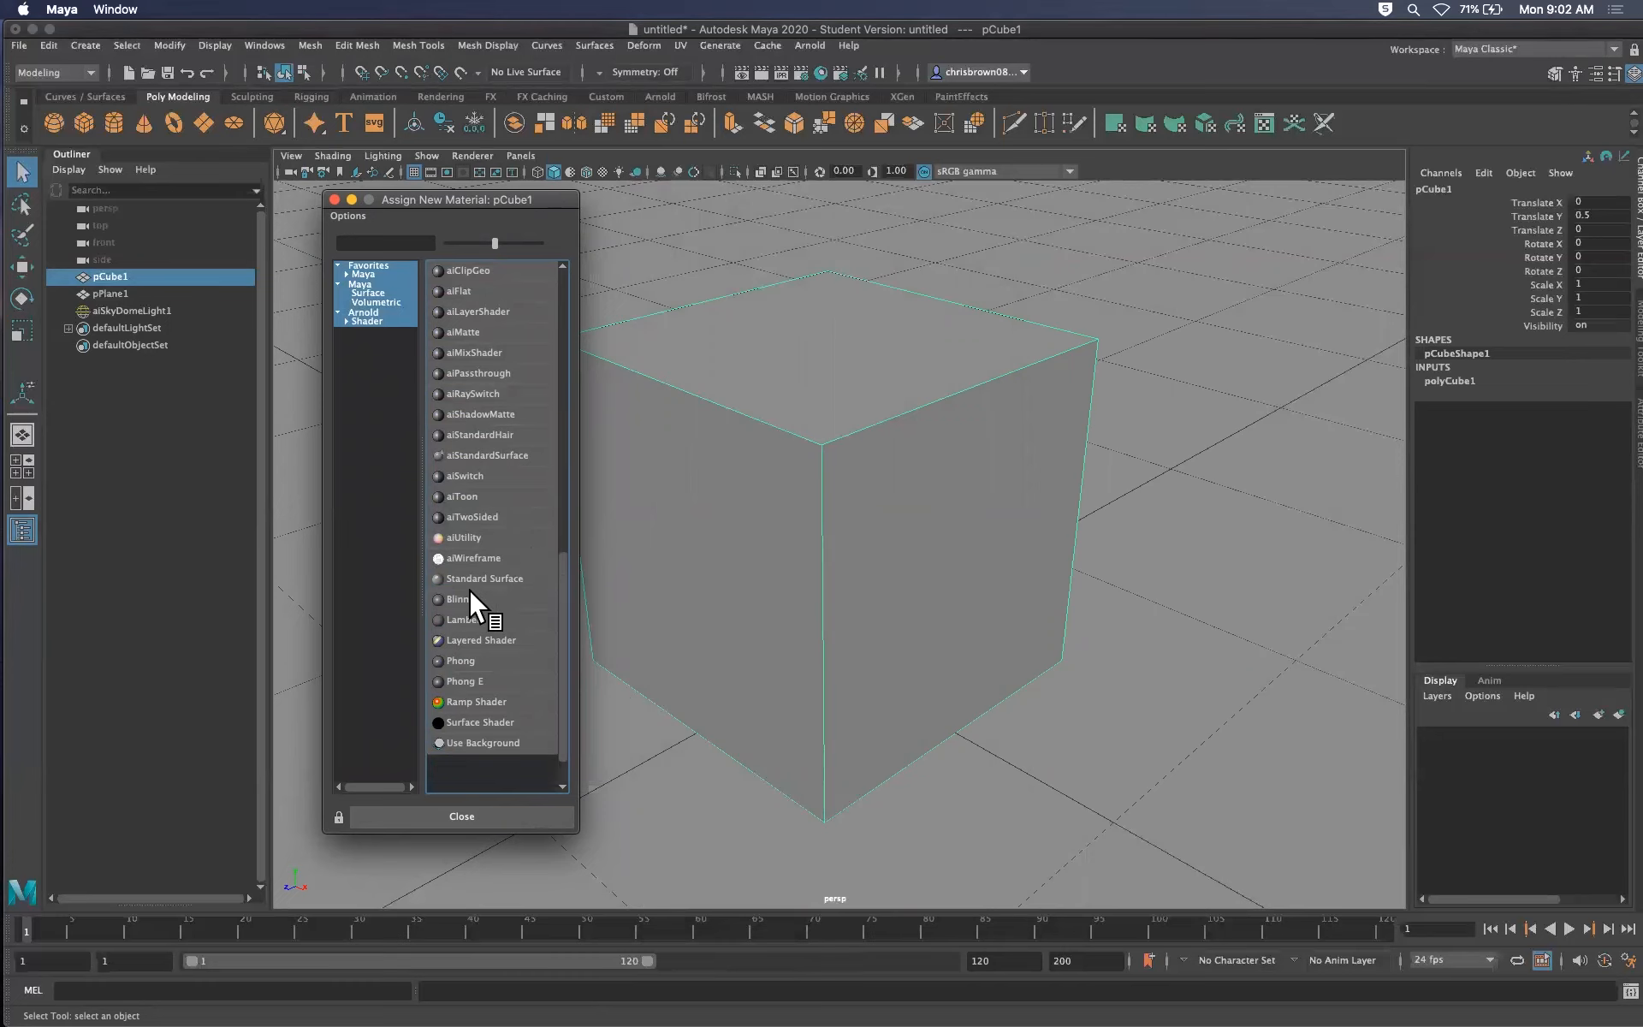
left_click_drag(565, 558, 552, 518)
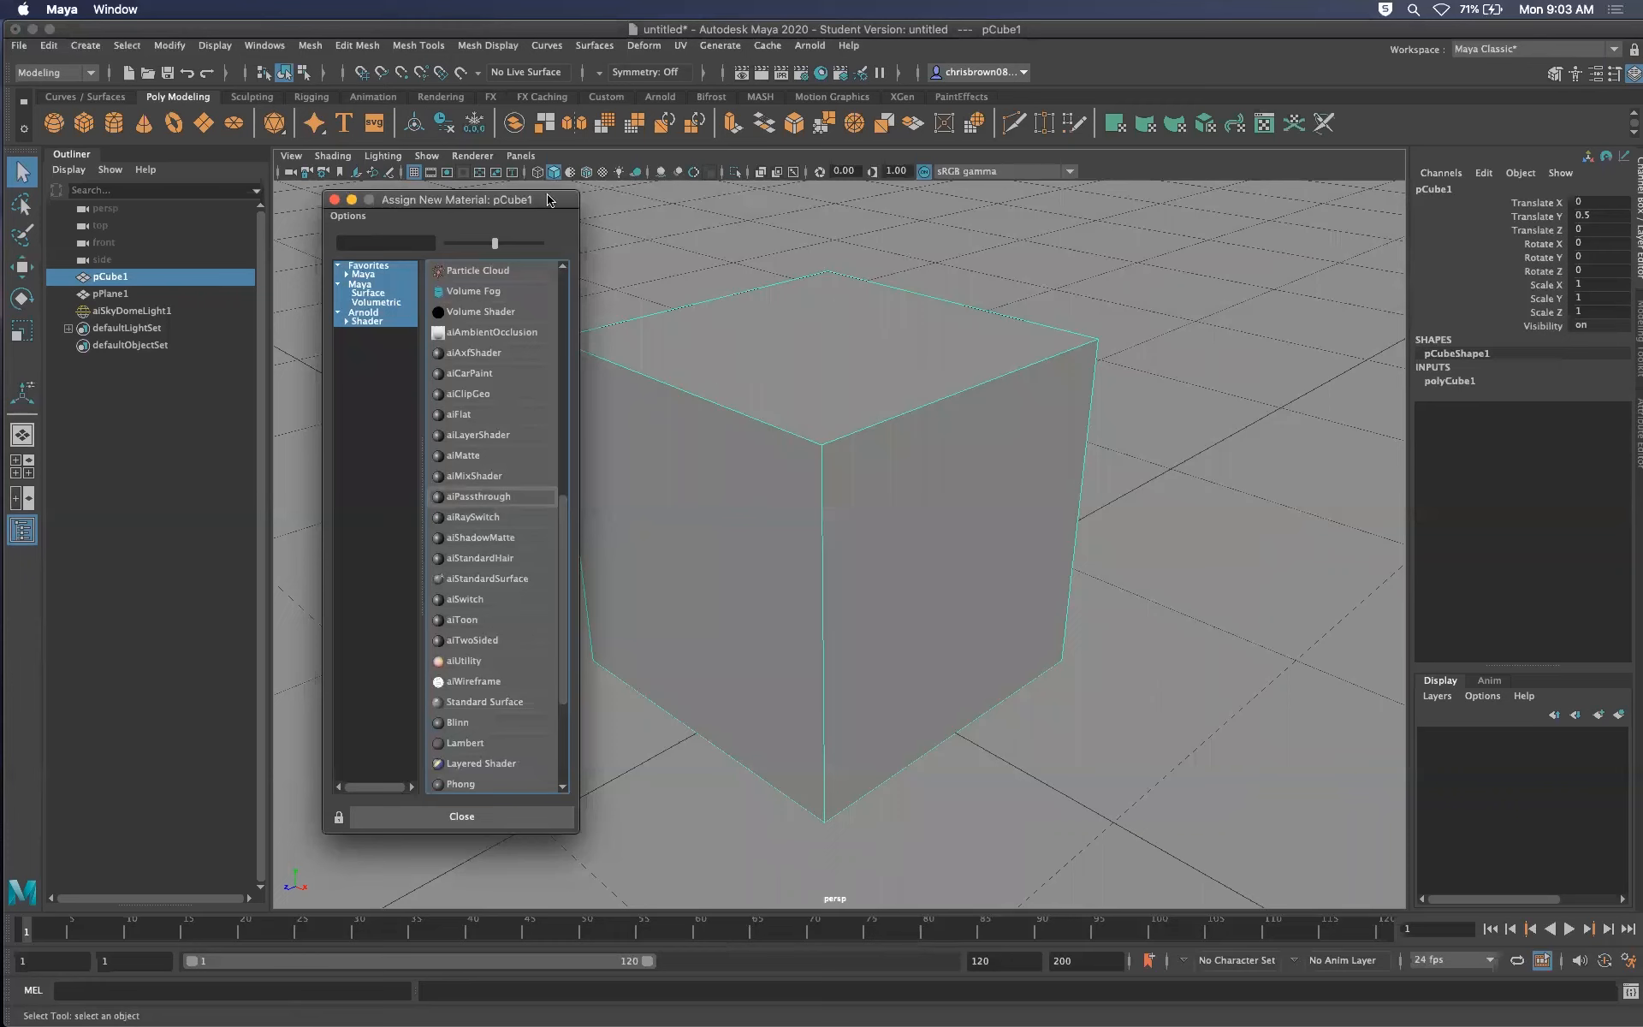
left_click_drag(534, 202, 493, 190)
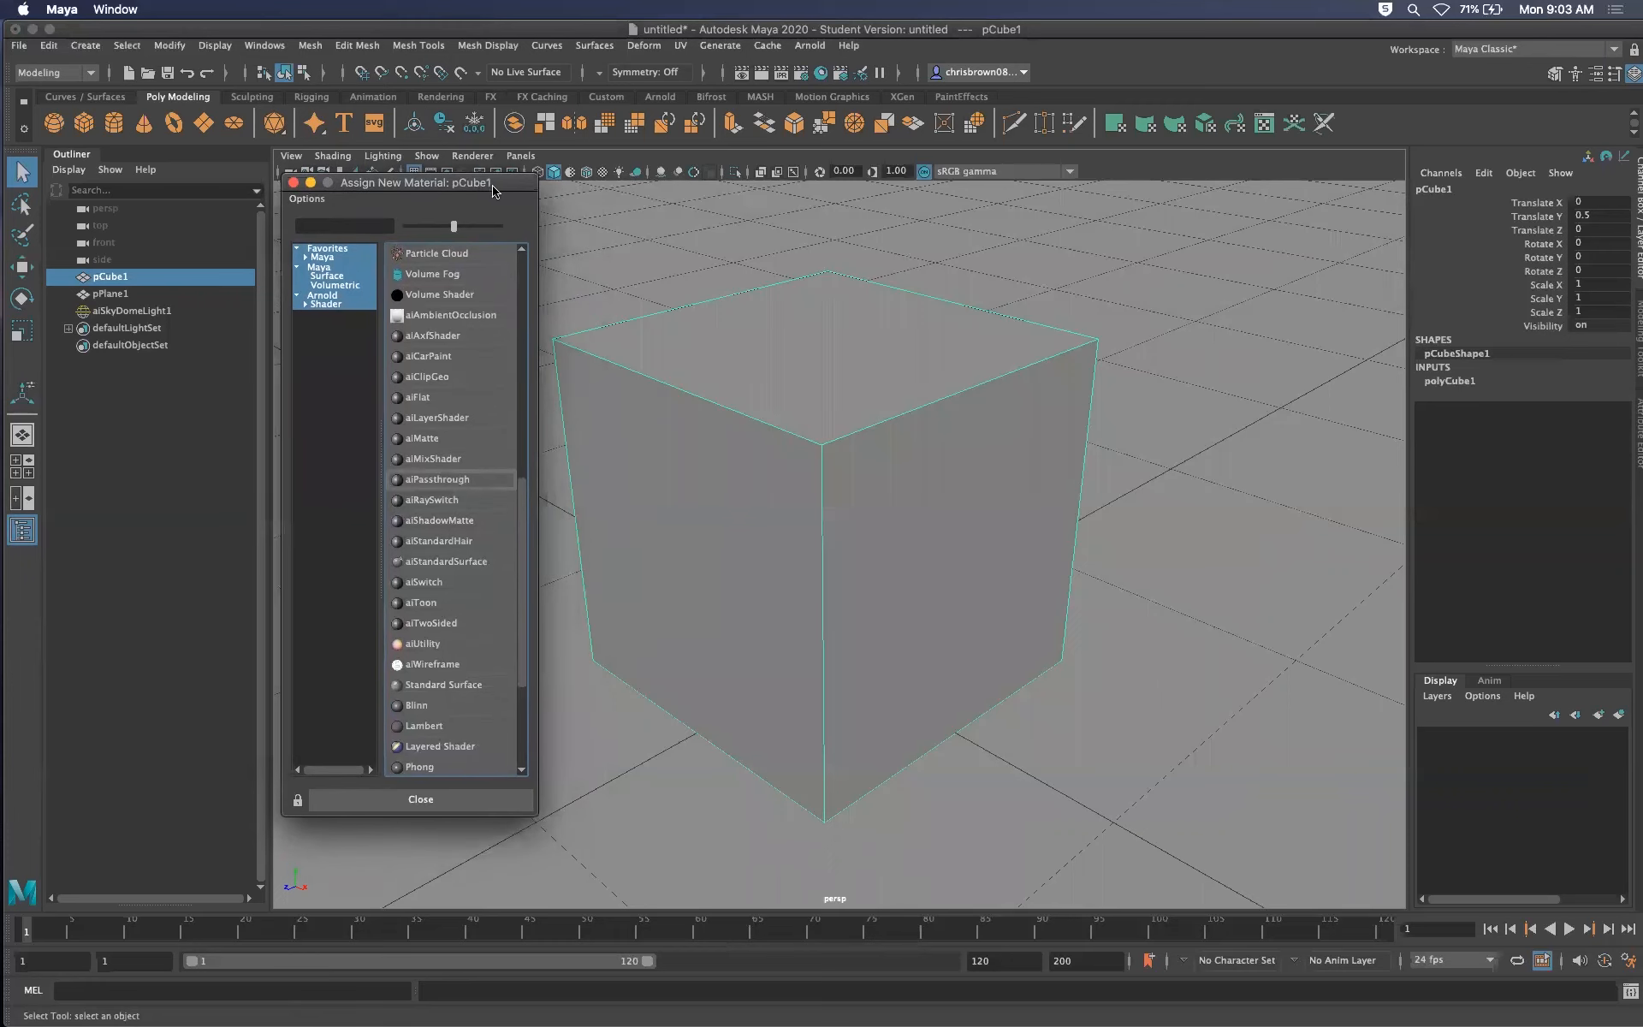
left_click(447, 561)
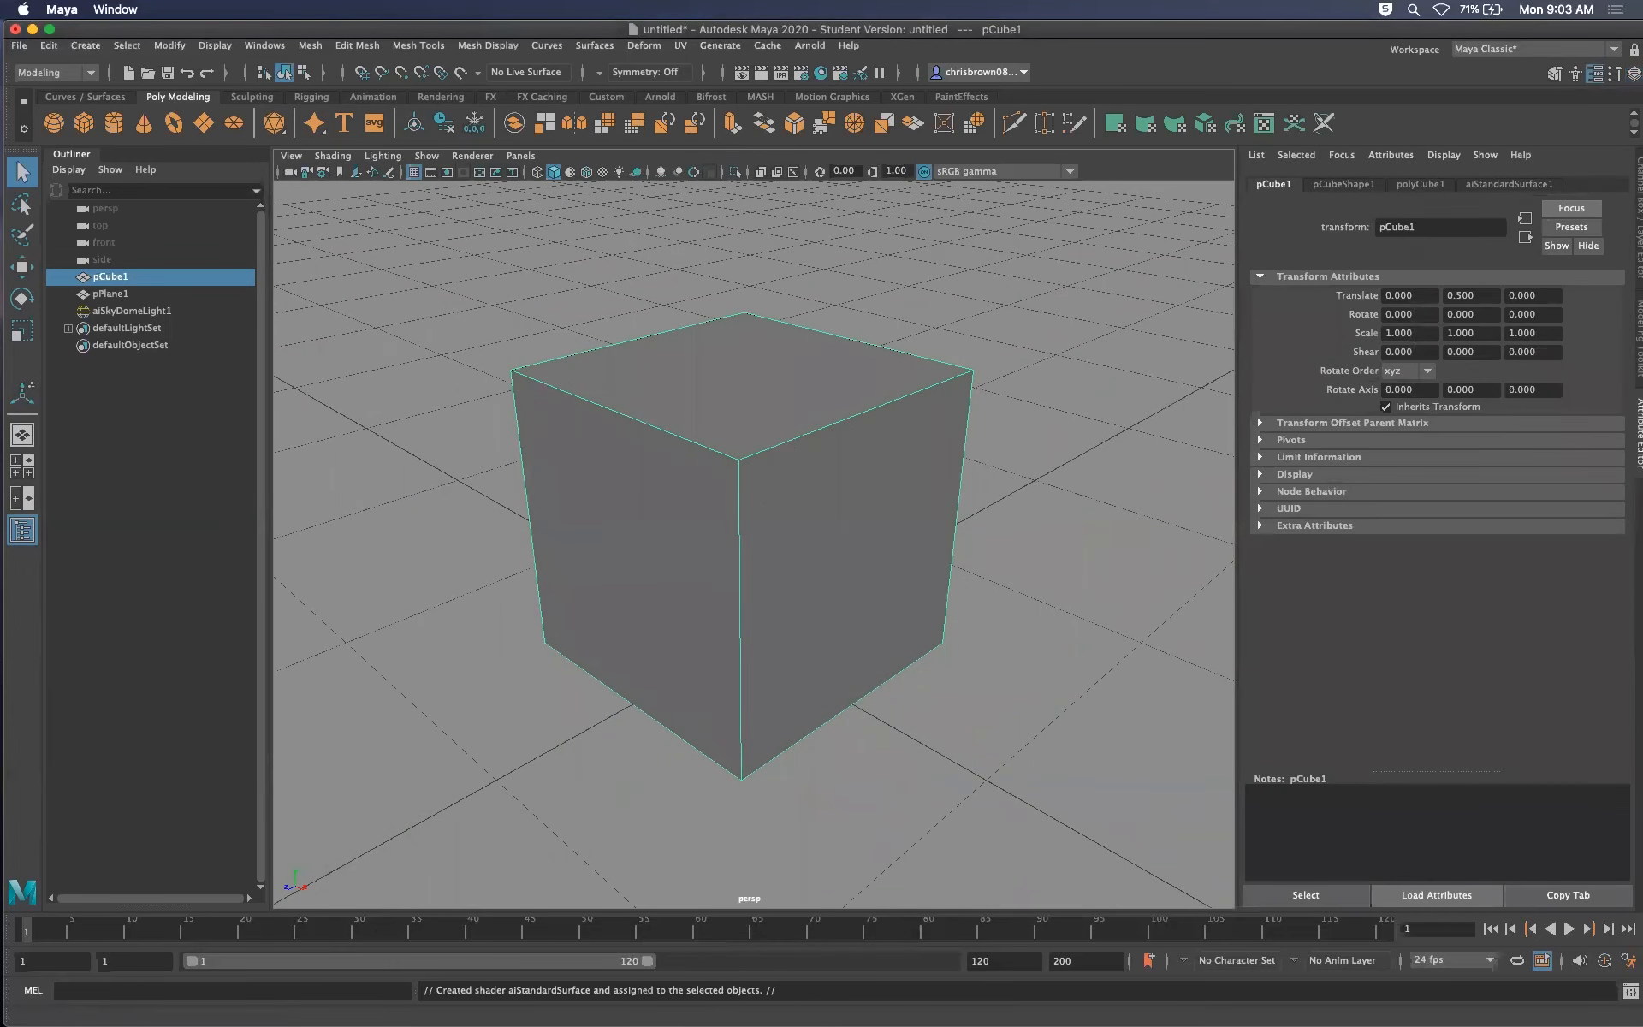
Check the cube's new material in the Arnold render and show the aiStandardSurface1 attributes
left_click_drag(1638, 312, 954, 269)
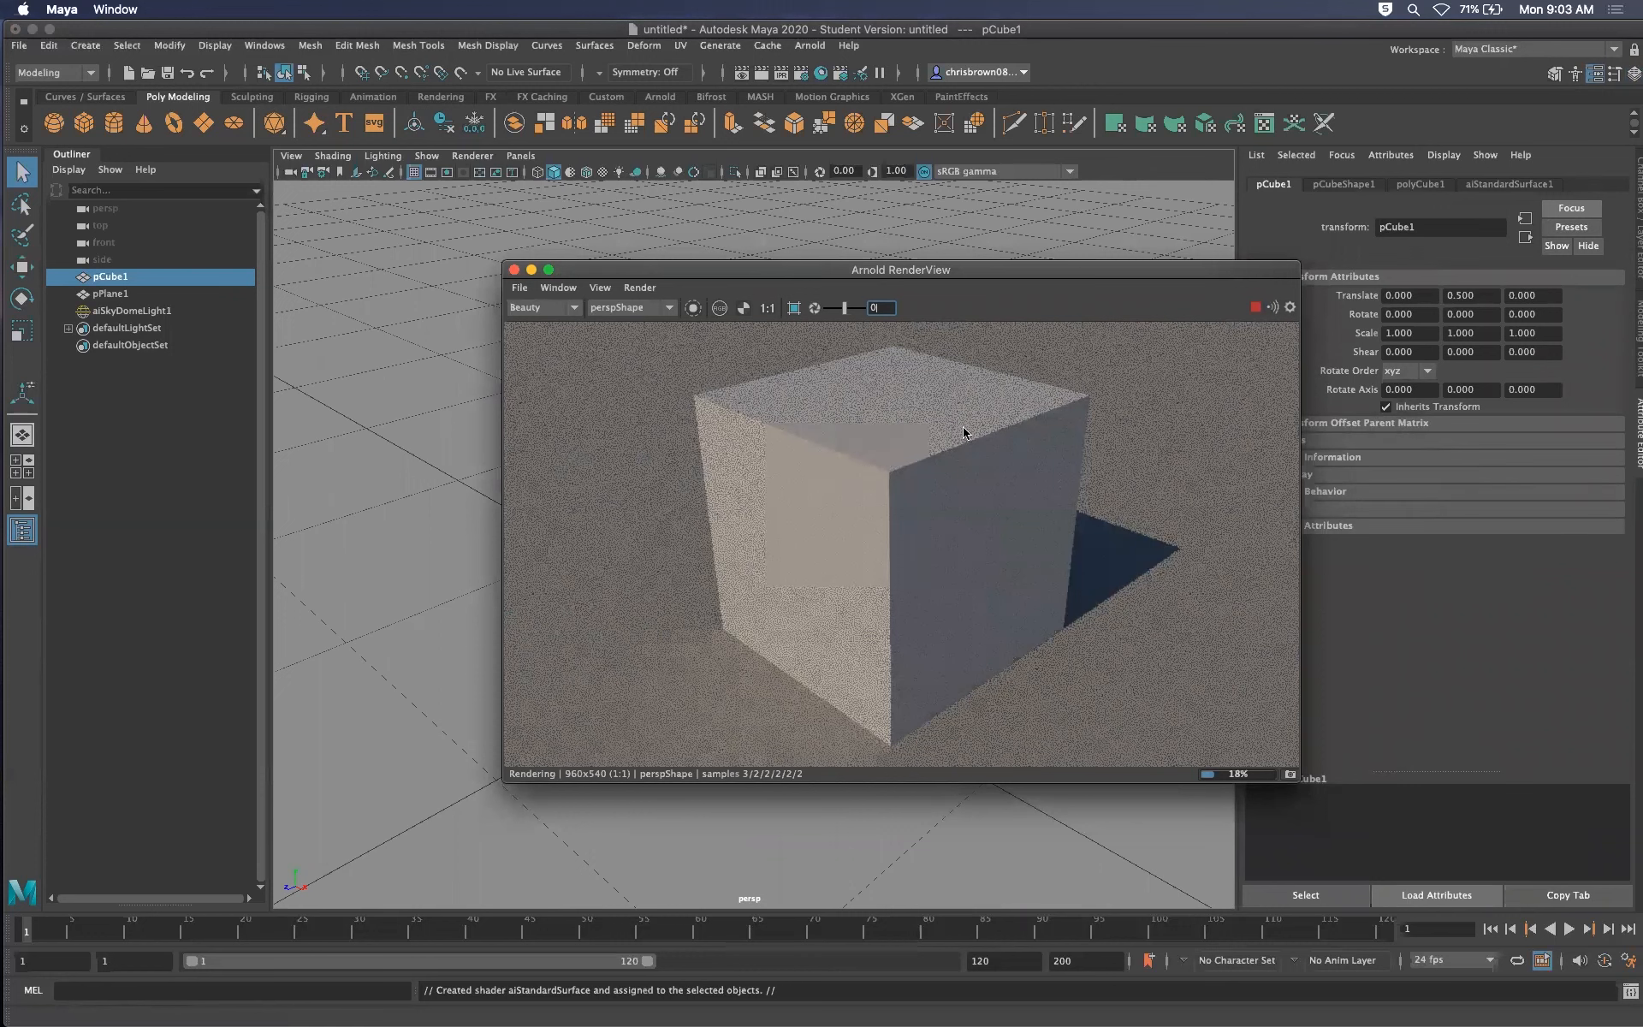
left_click_drag(1052, 280, 1639, 283)
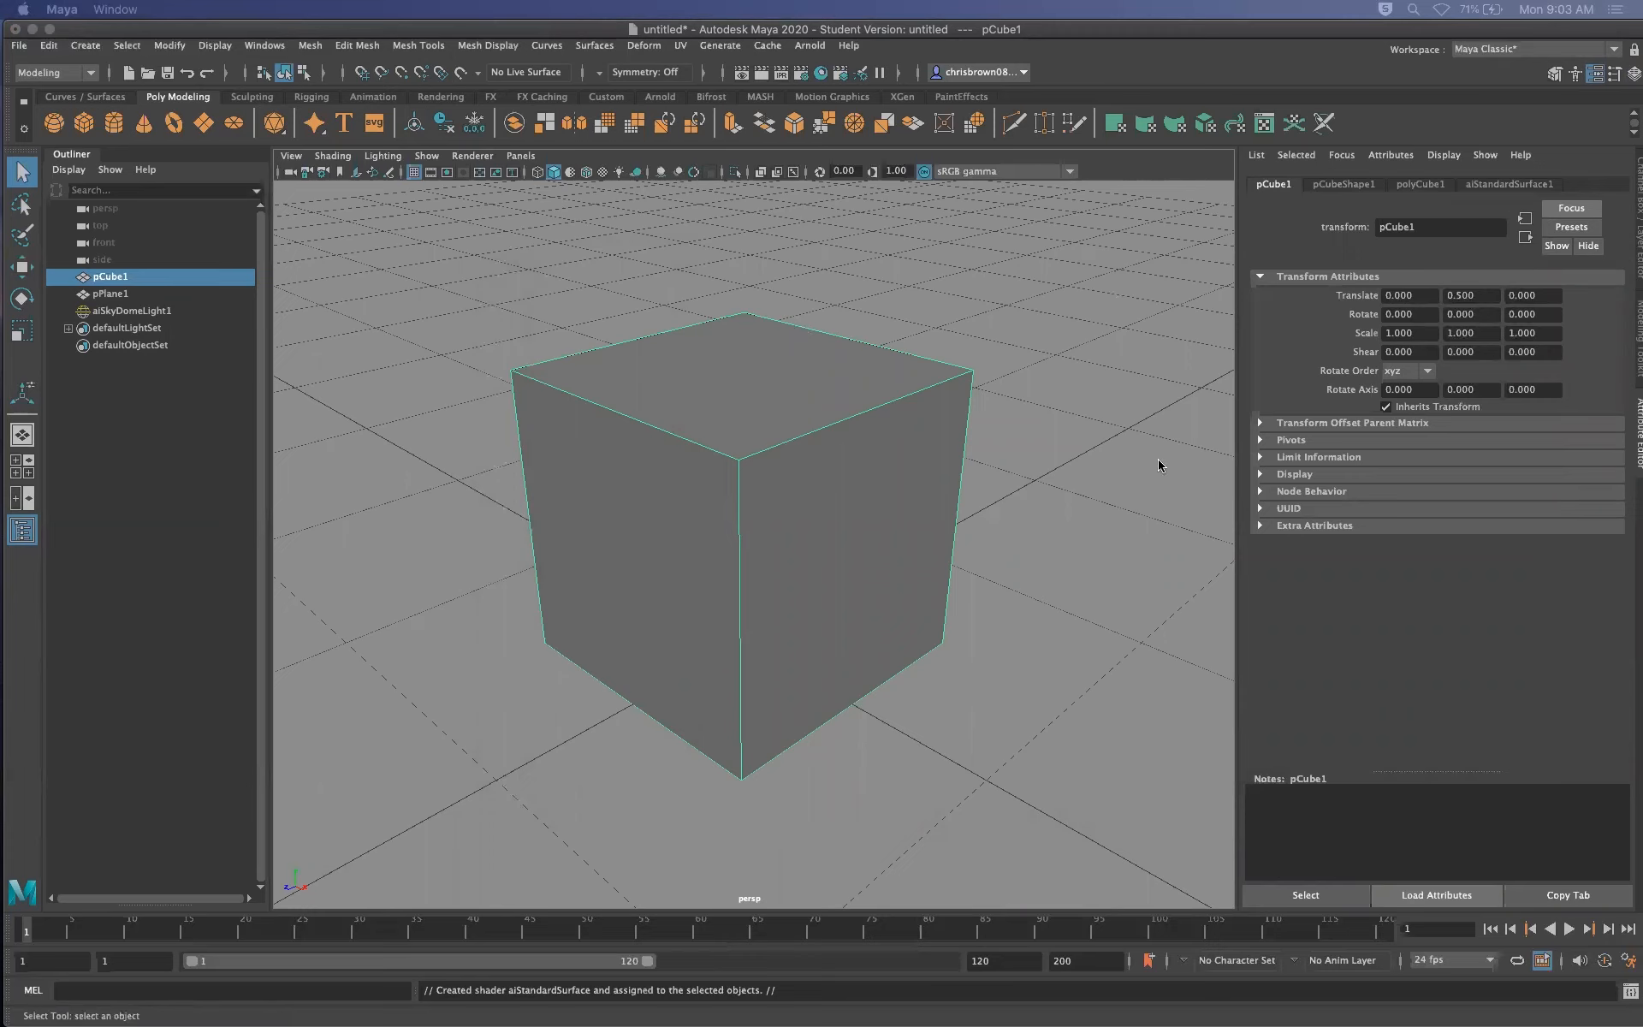
left_click(1502, 185)
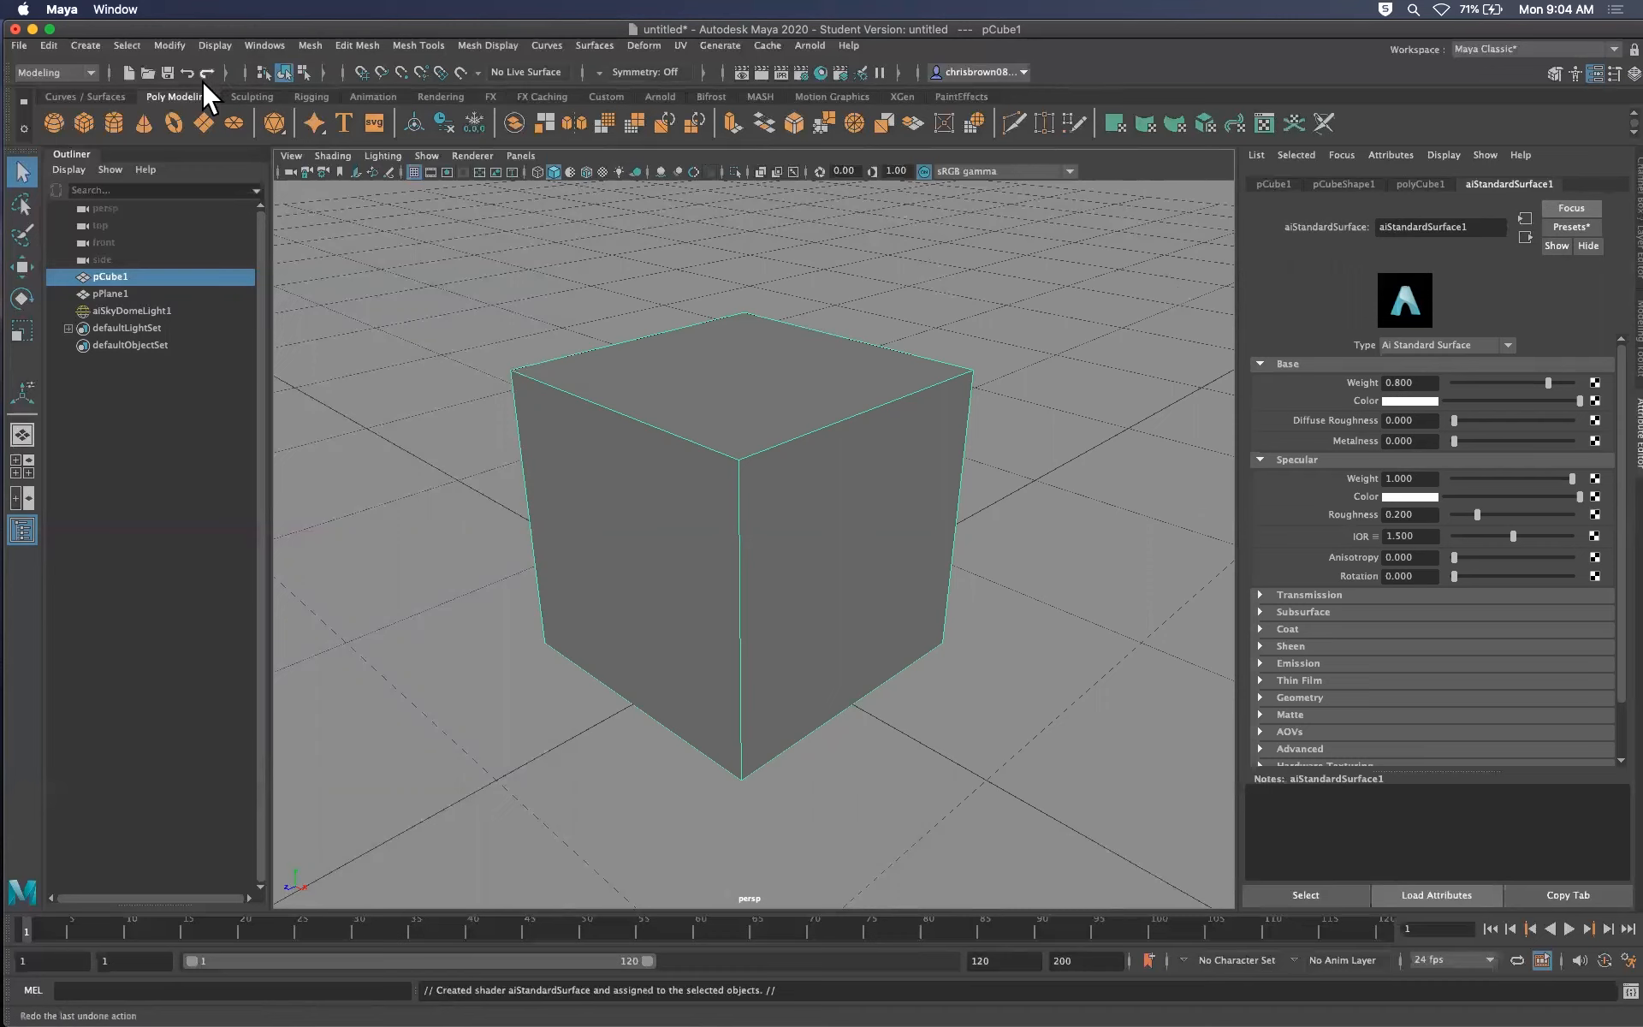
left_click(175, 41)
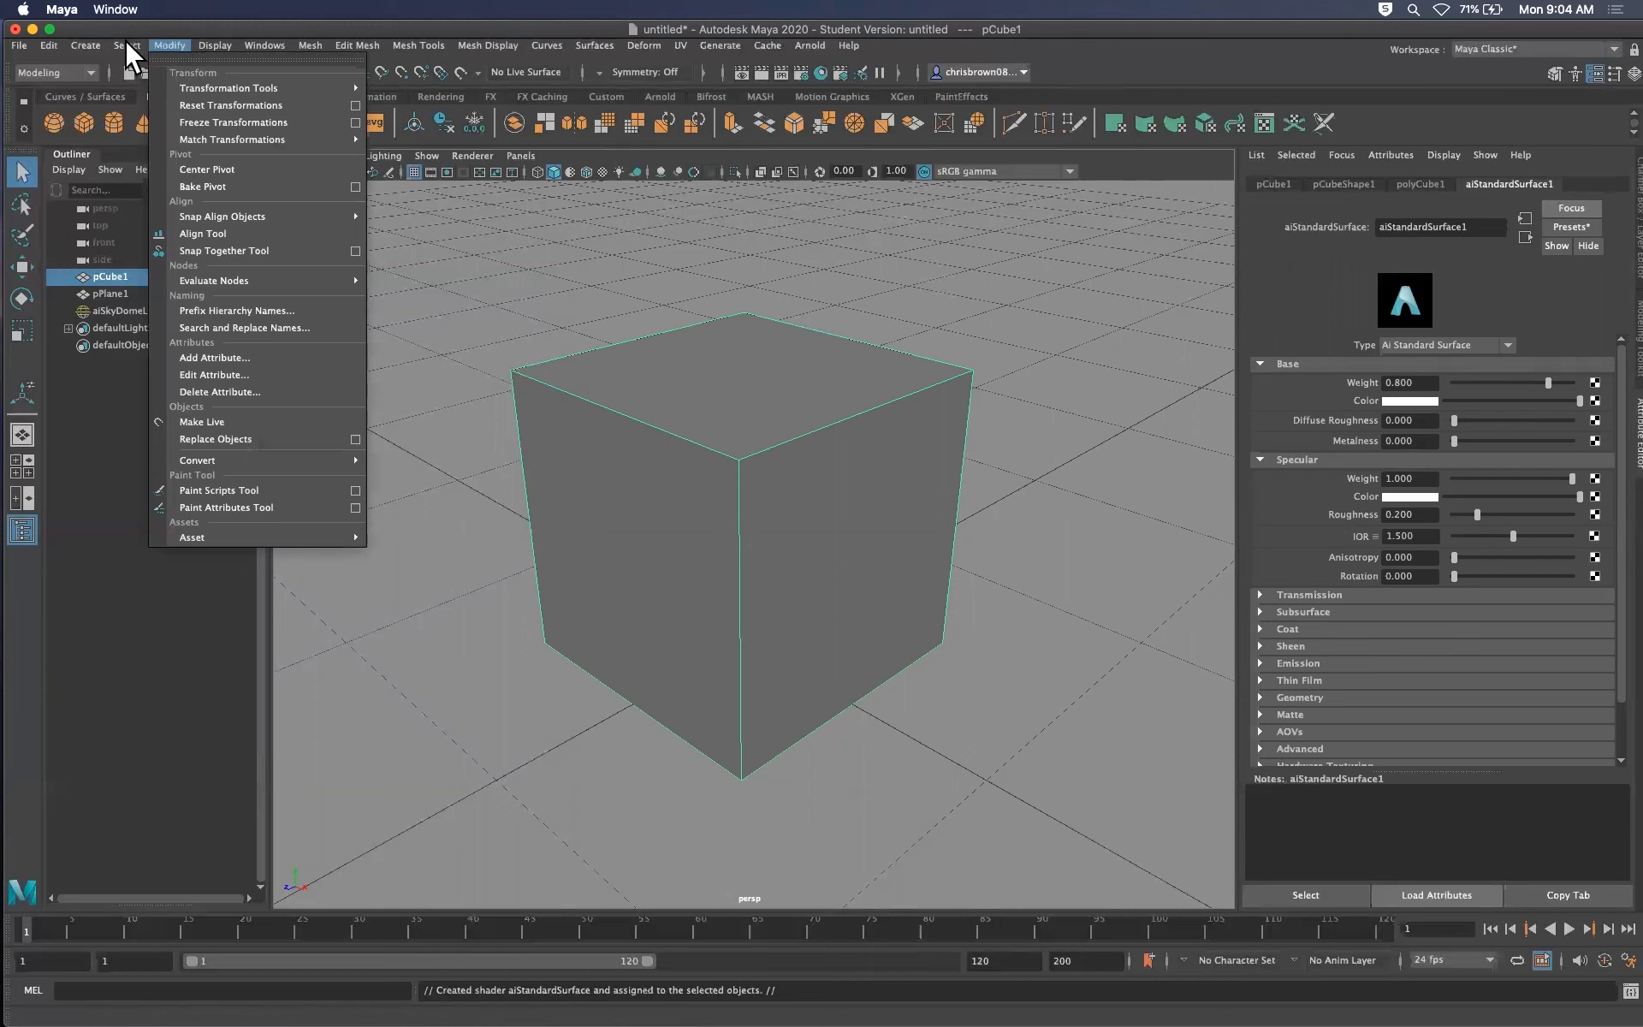
left_click(47, 44)
left_click(47, 44)
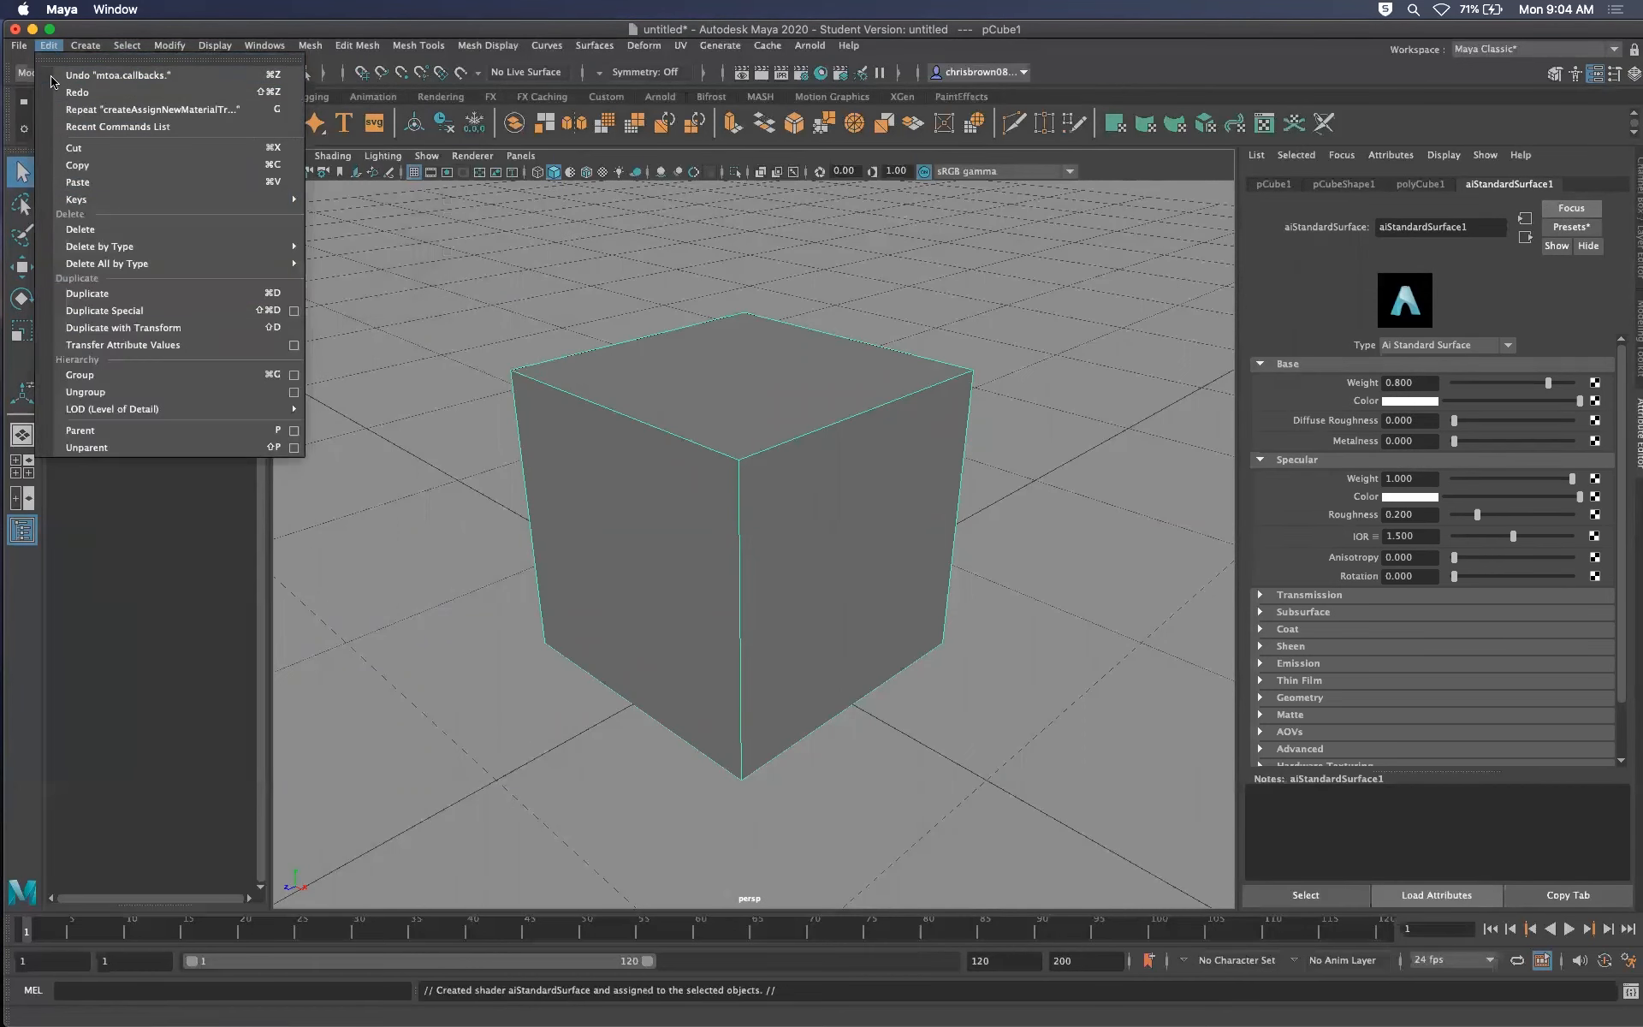
mouse_move(256, 247)
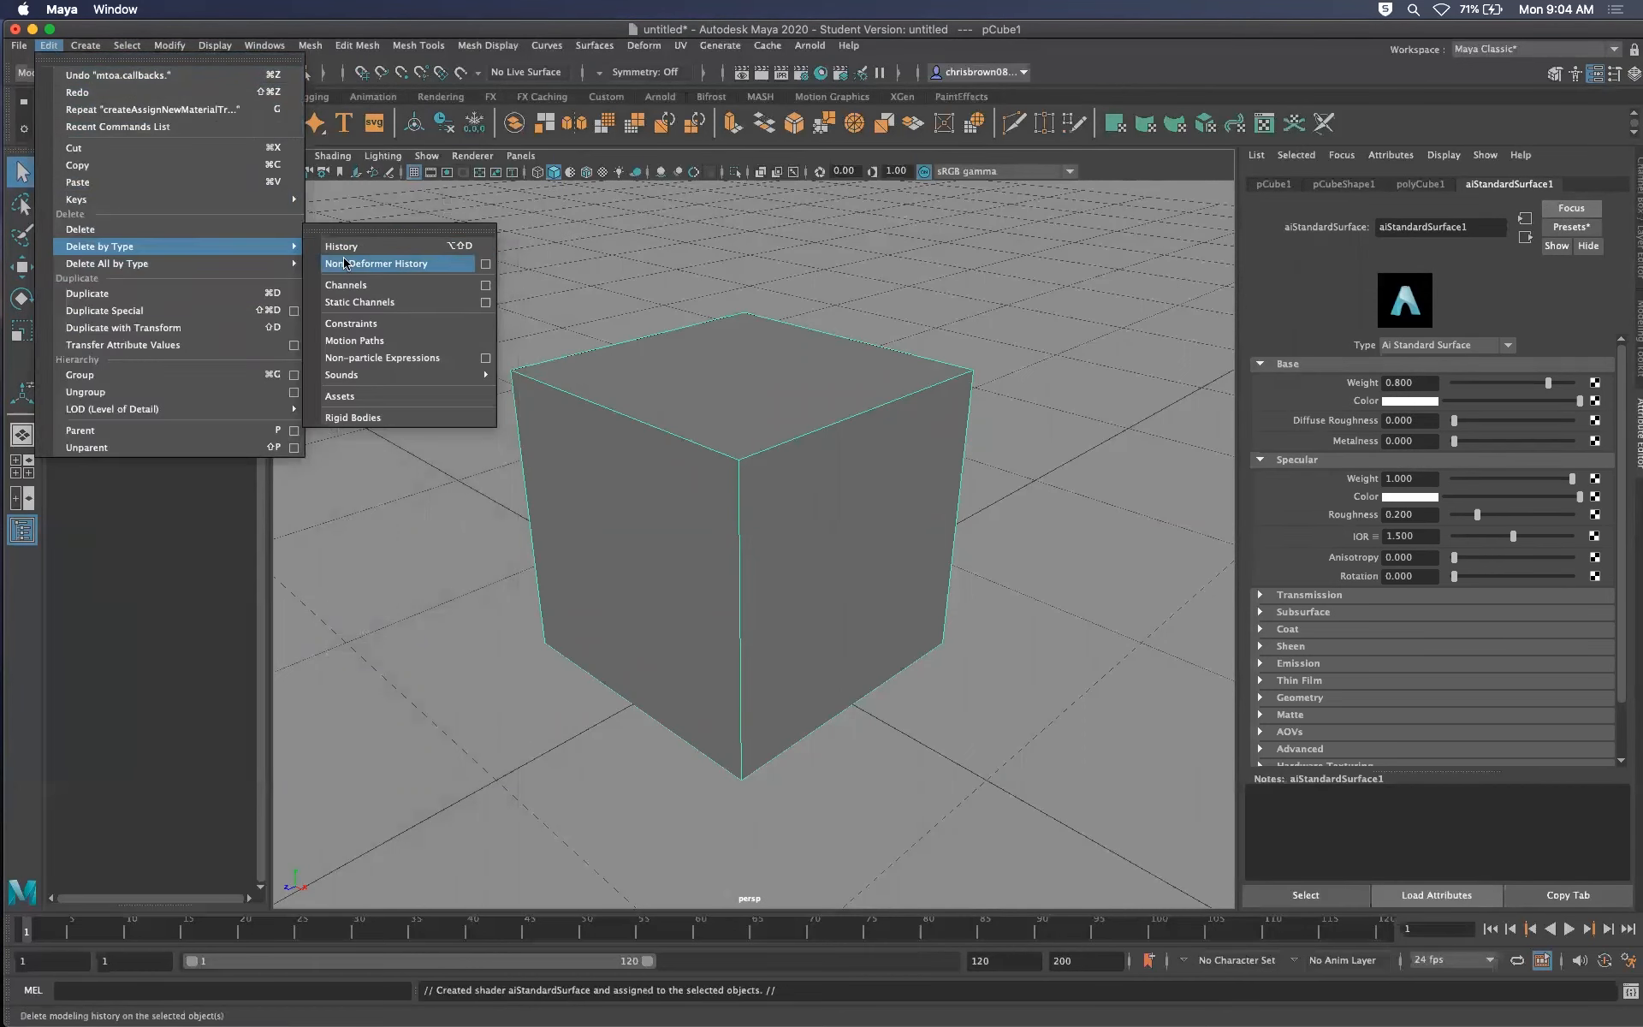
left_click(471, 247)
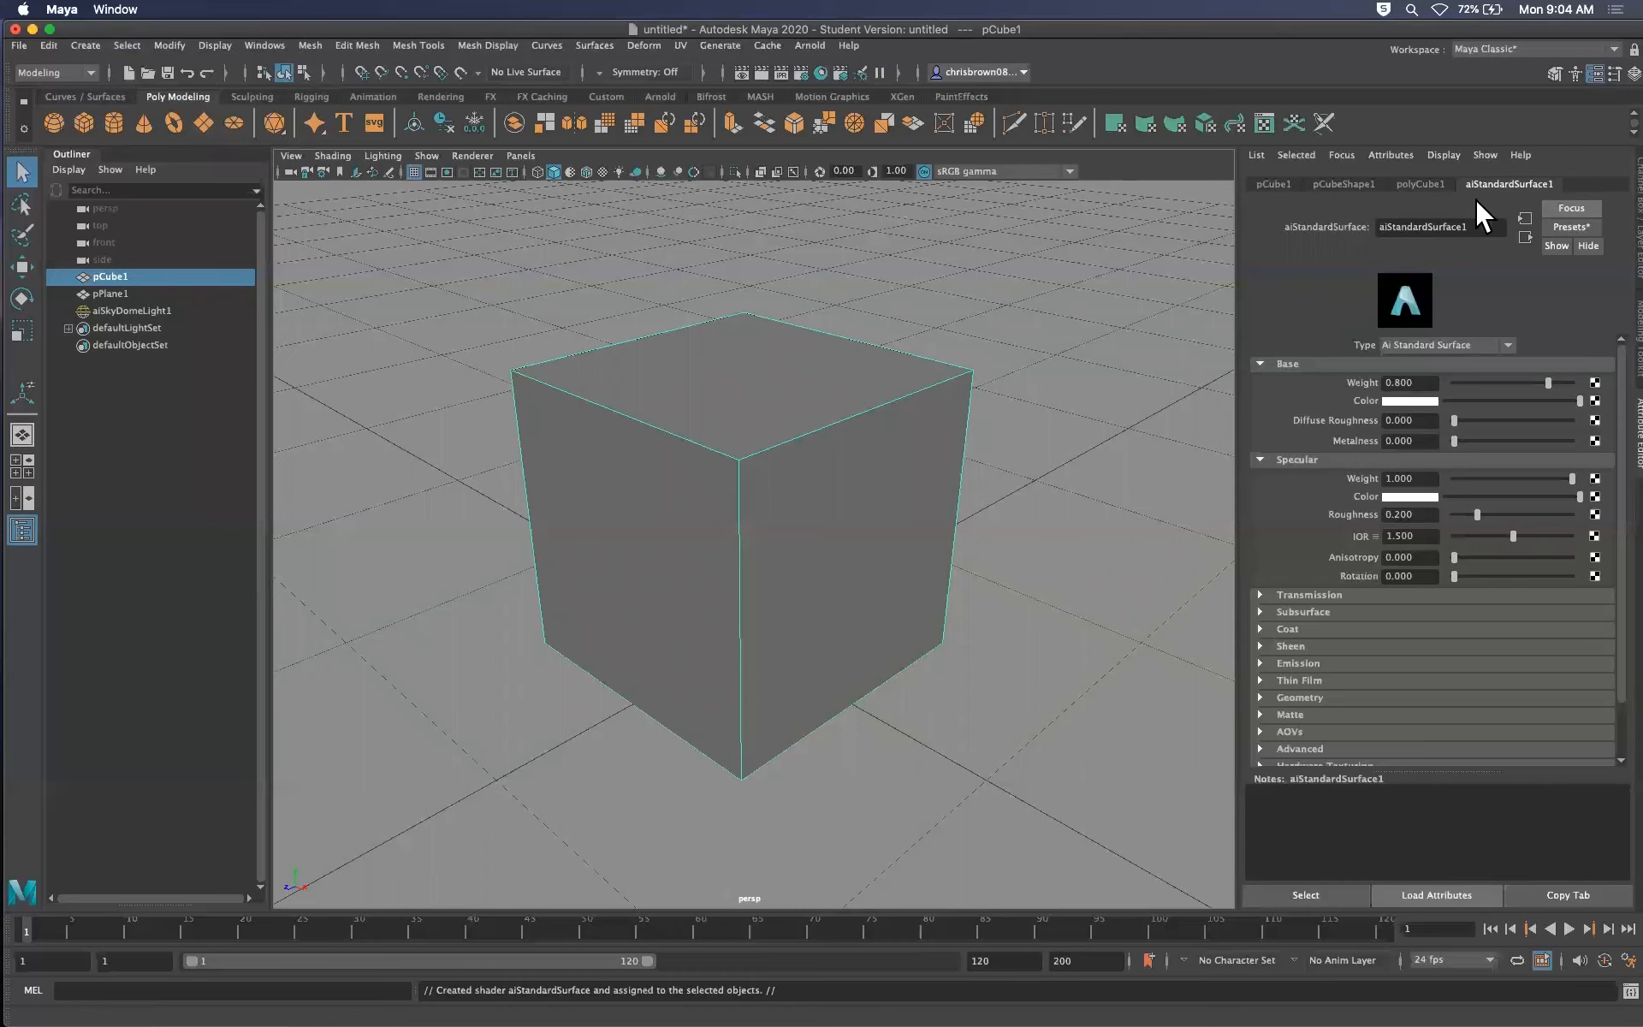
Open the Hypershade to work with the scene's materials
left_click(822, 71)
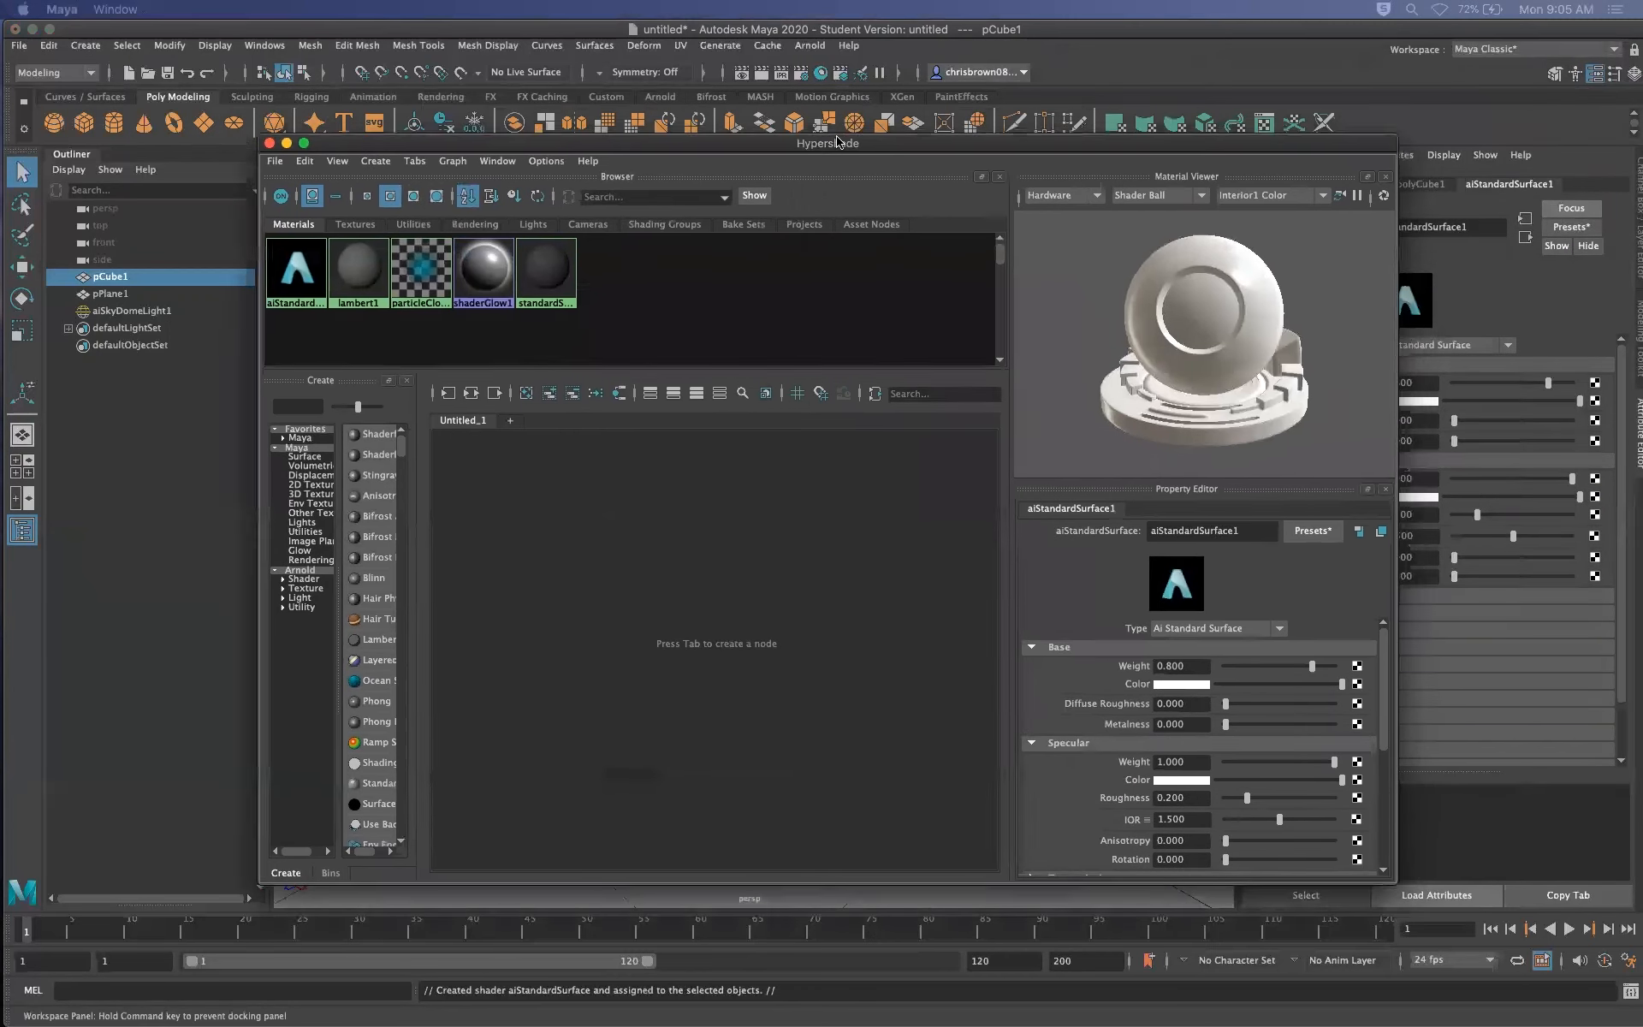
left_click_drag(837, 143, 857, 138)
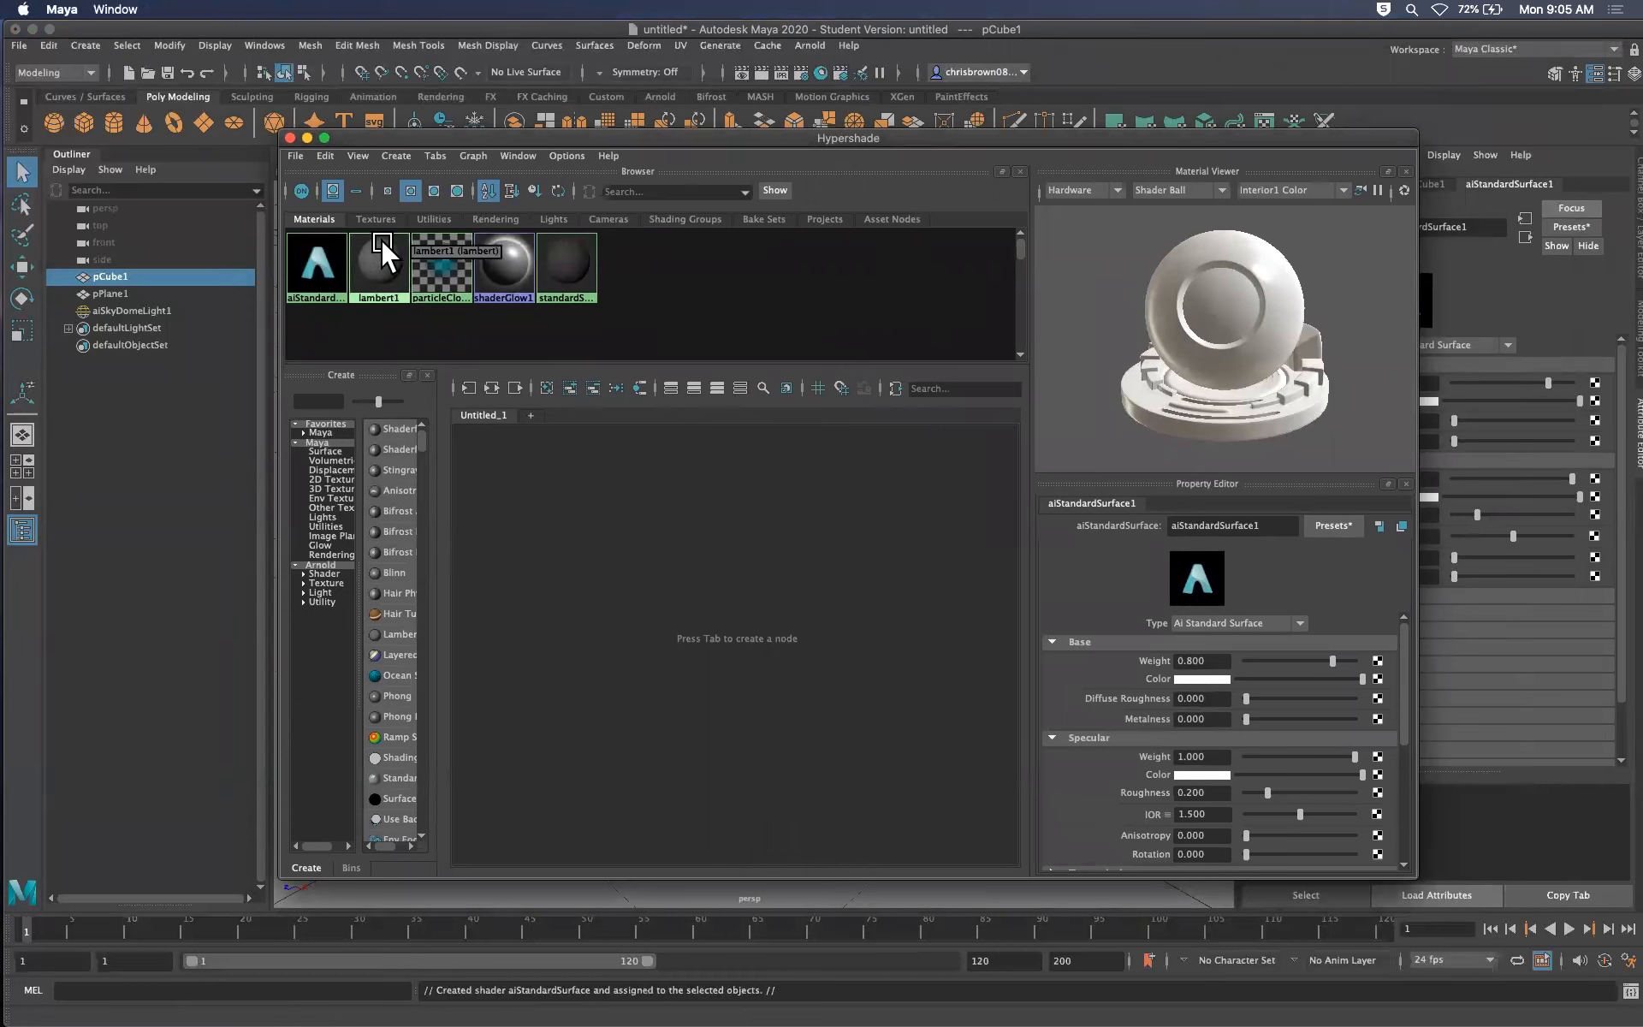
Rename the cube's aiStandardSurface1 material as boxMat and close the Hypershade
left_click(312, 269)
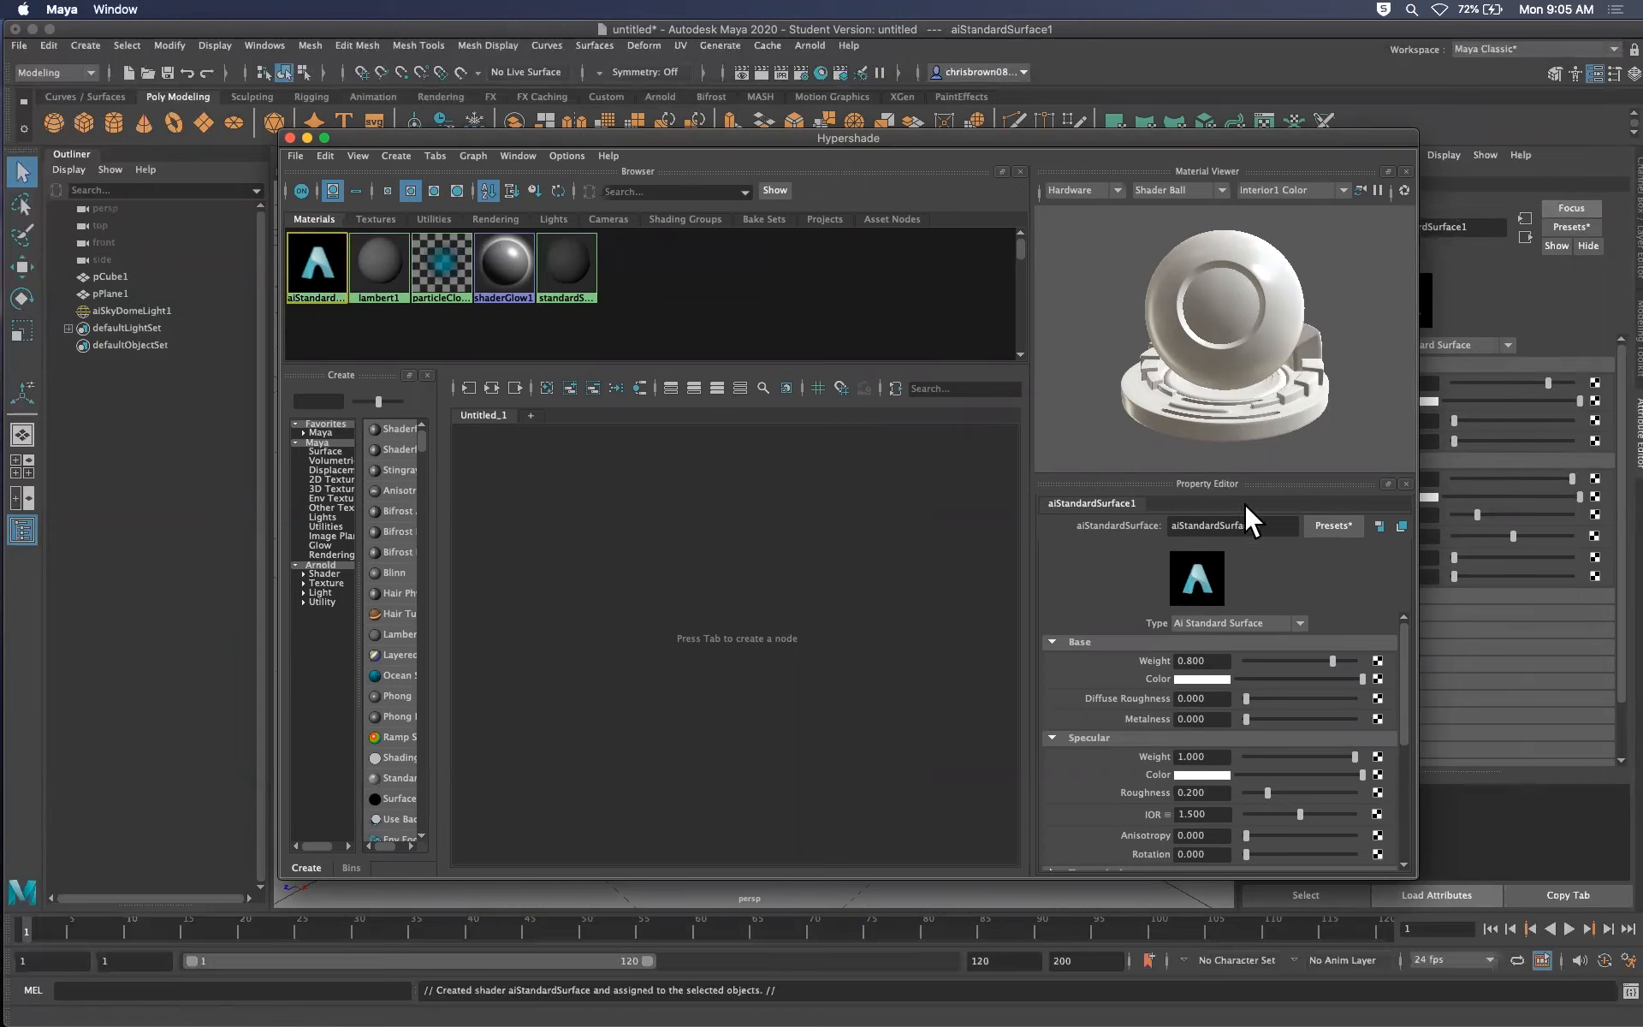
left_click(1284, 526)
left_click_drag(1273, 526, 1127, 527)
type("boxMat")
key("Return")
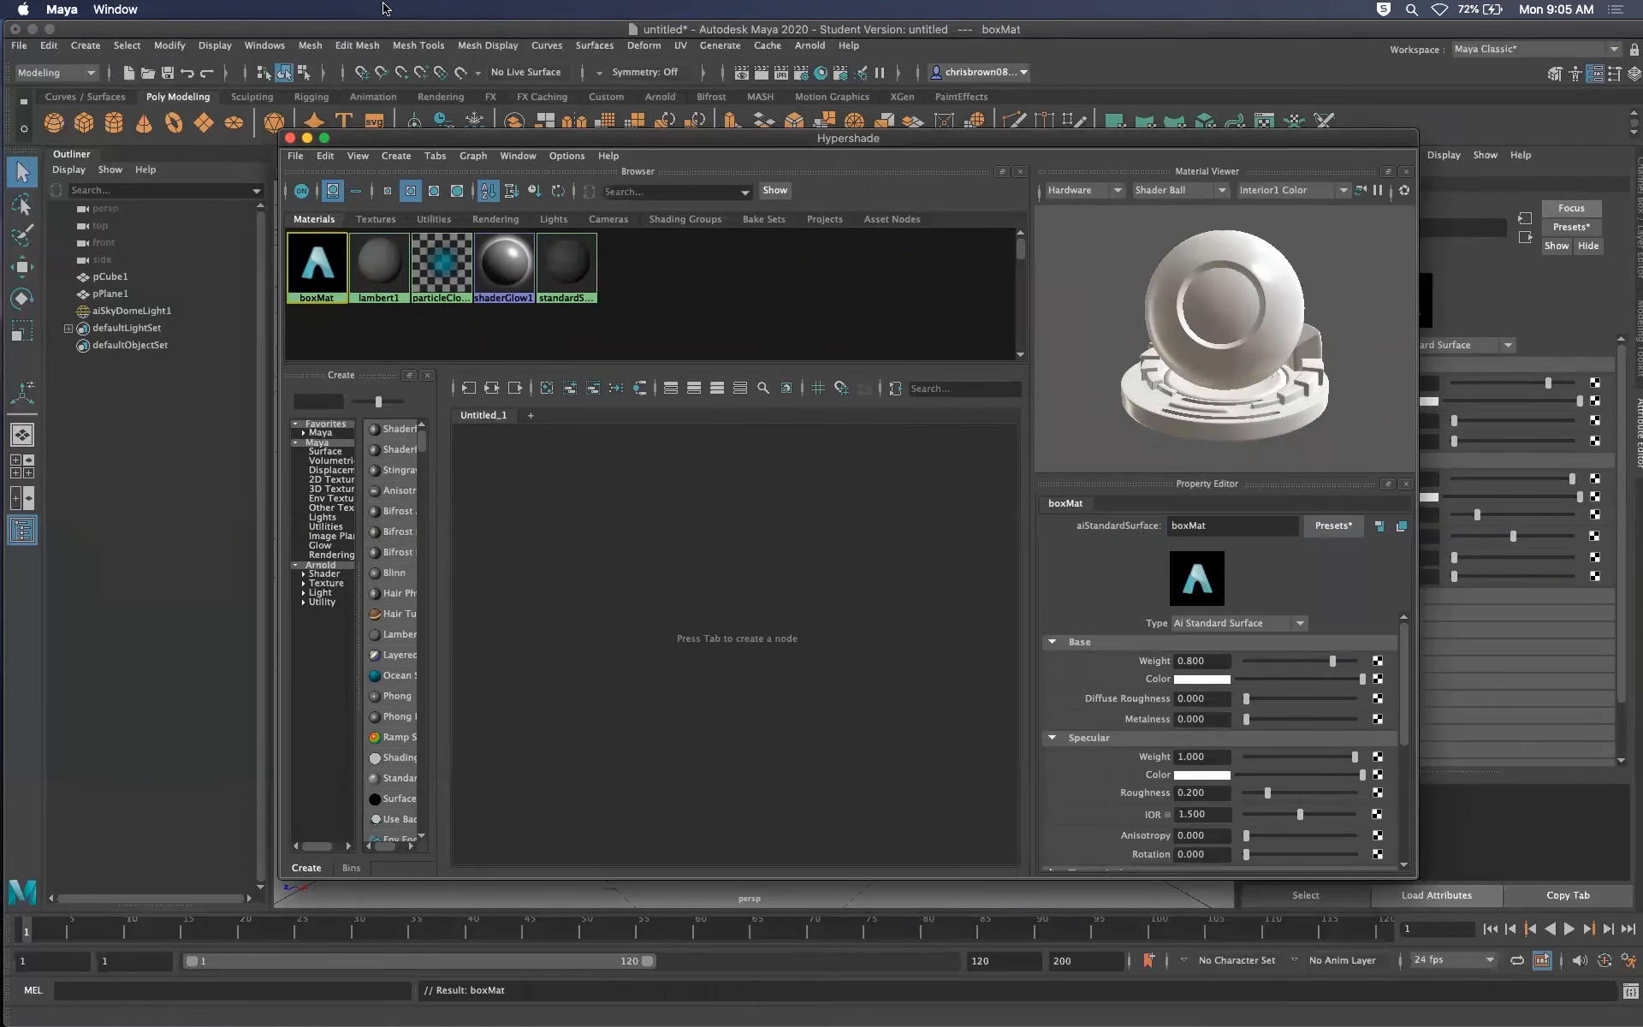
left_click(289, 137)
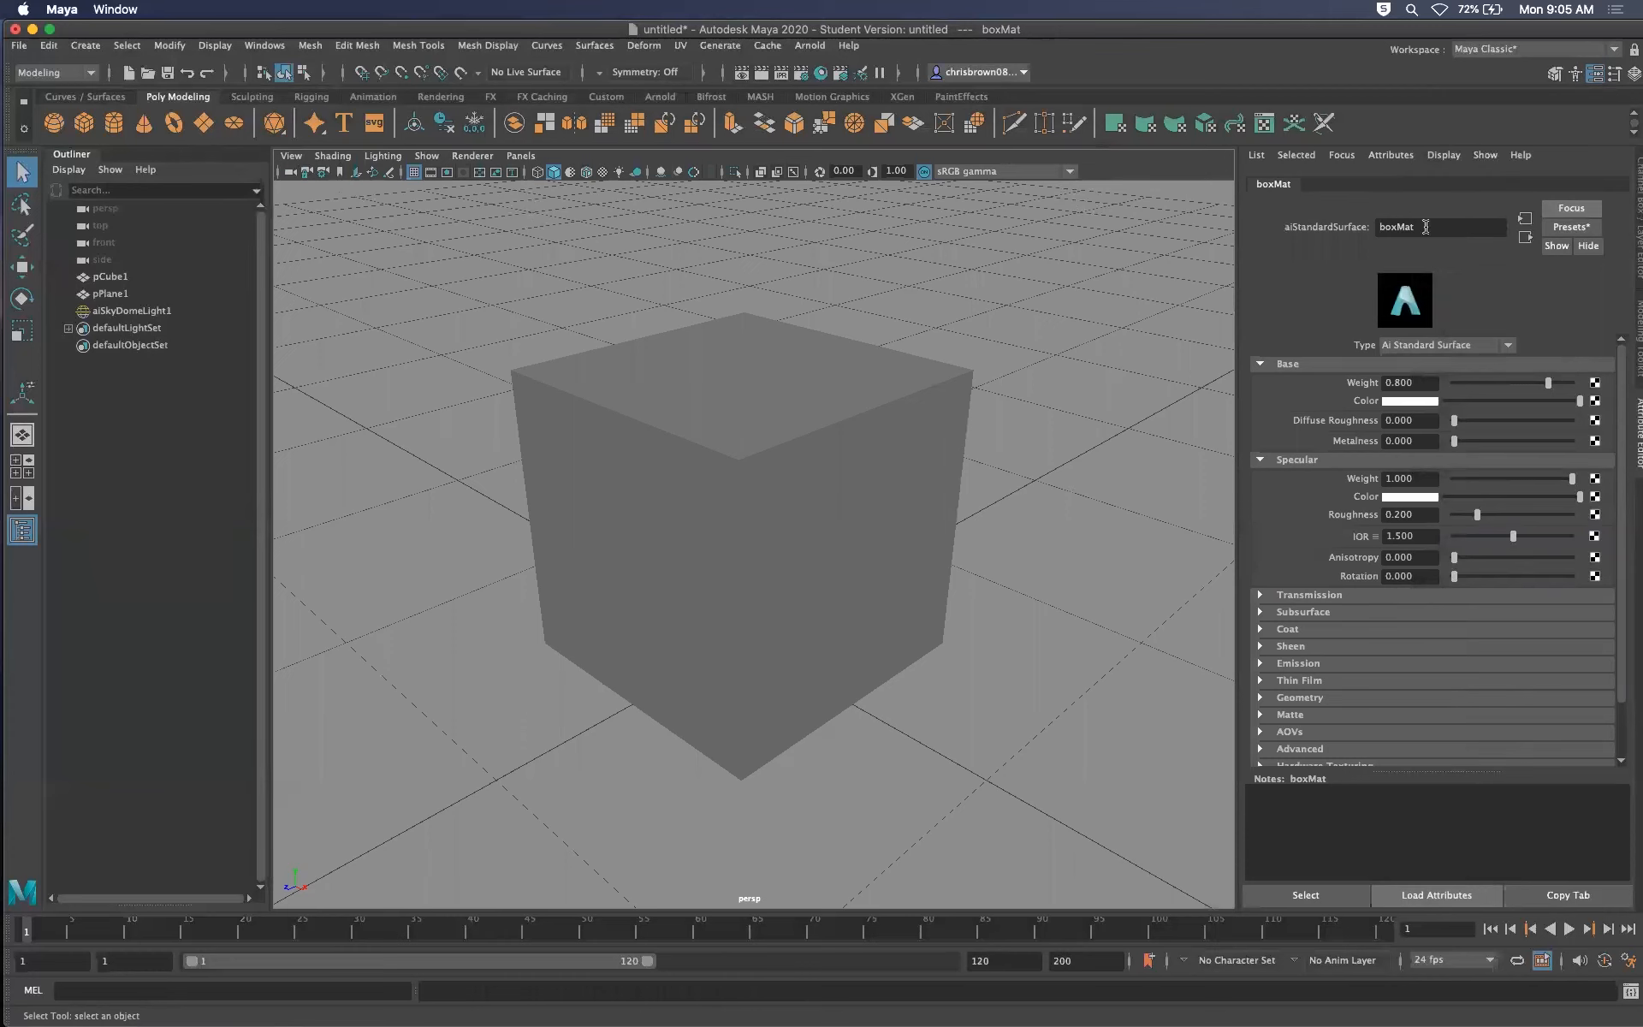
Assign a new Arnold aiStandardSurface material to the ground plane and check it in the Arnold render
left_click(1040, 459)
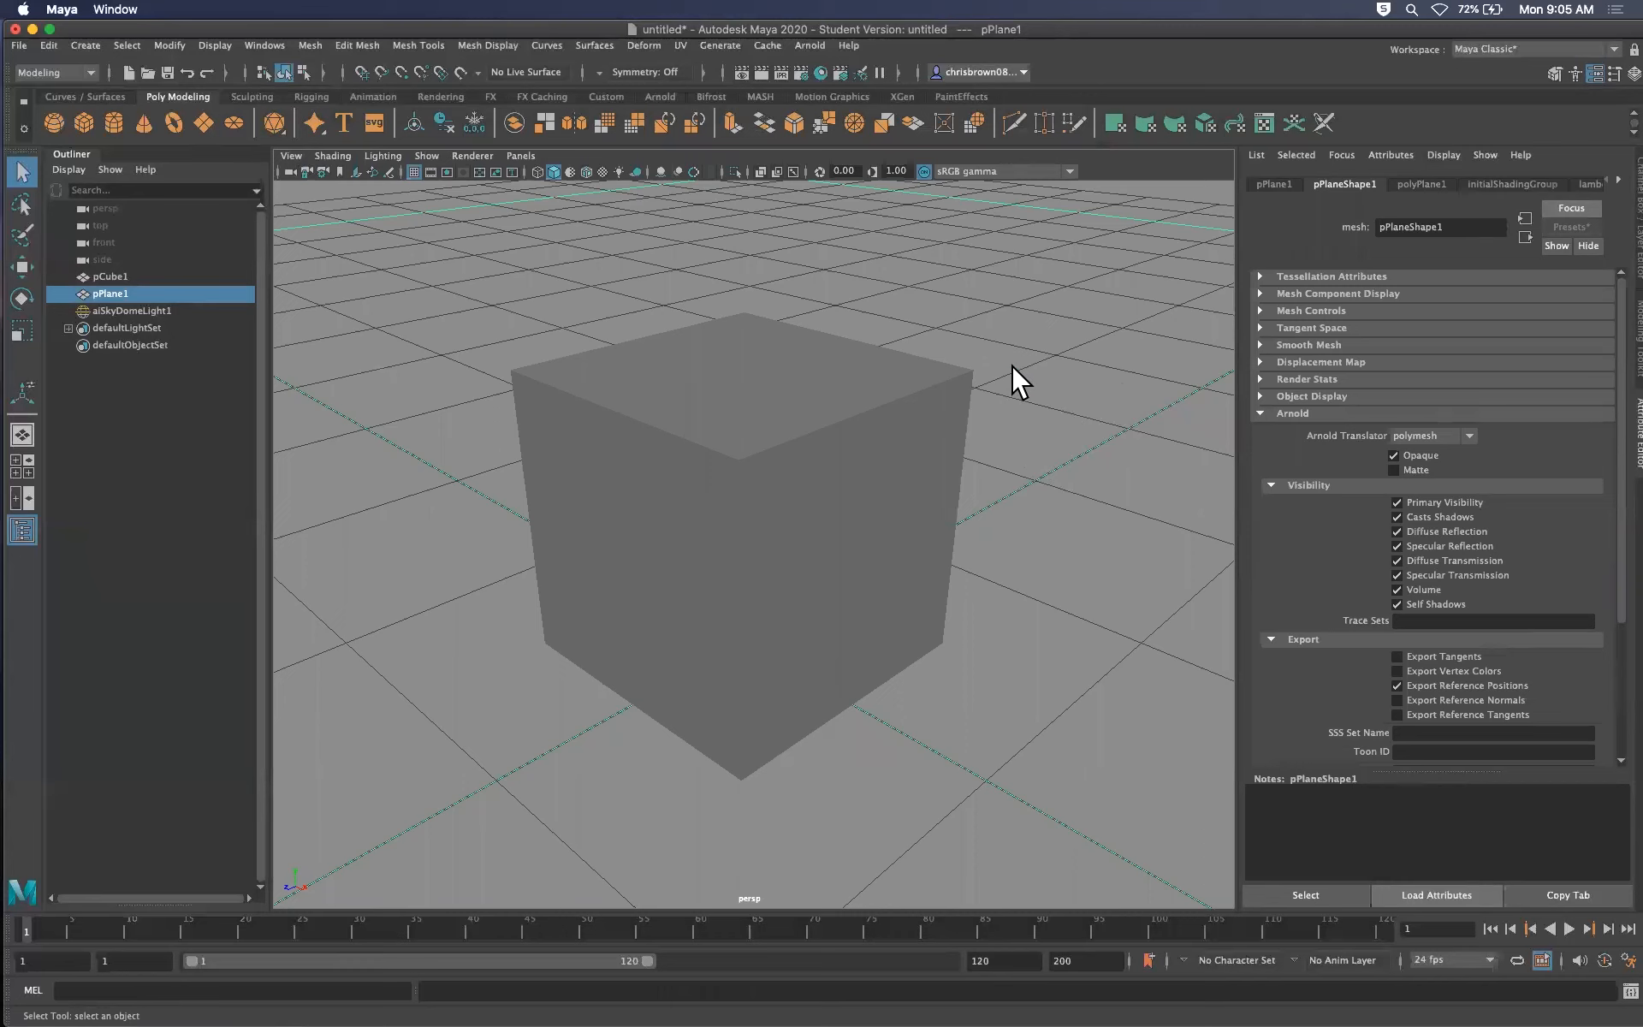
right_click_drag(1079, 462, 1097, 899)
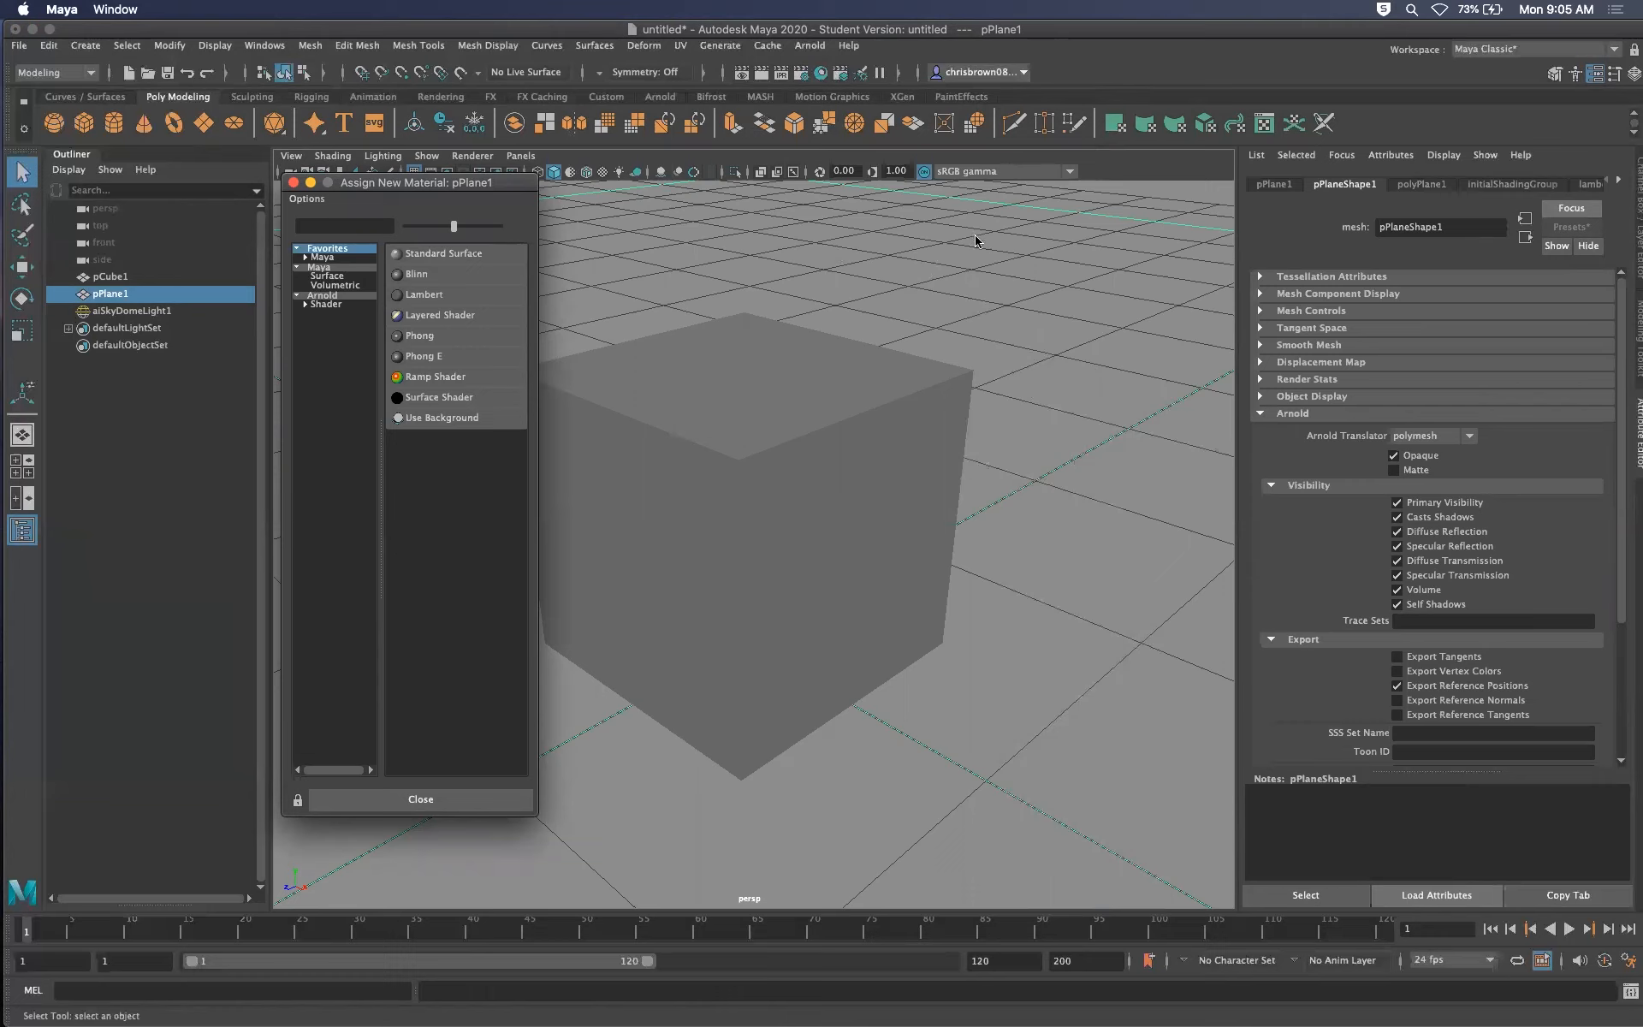
left_click(334, 292)
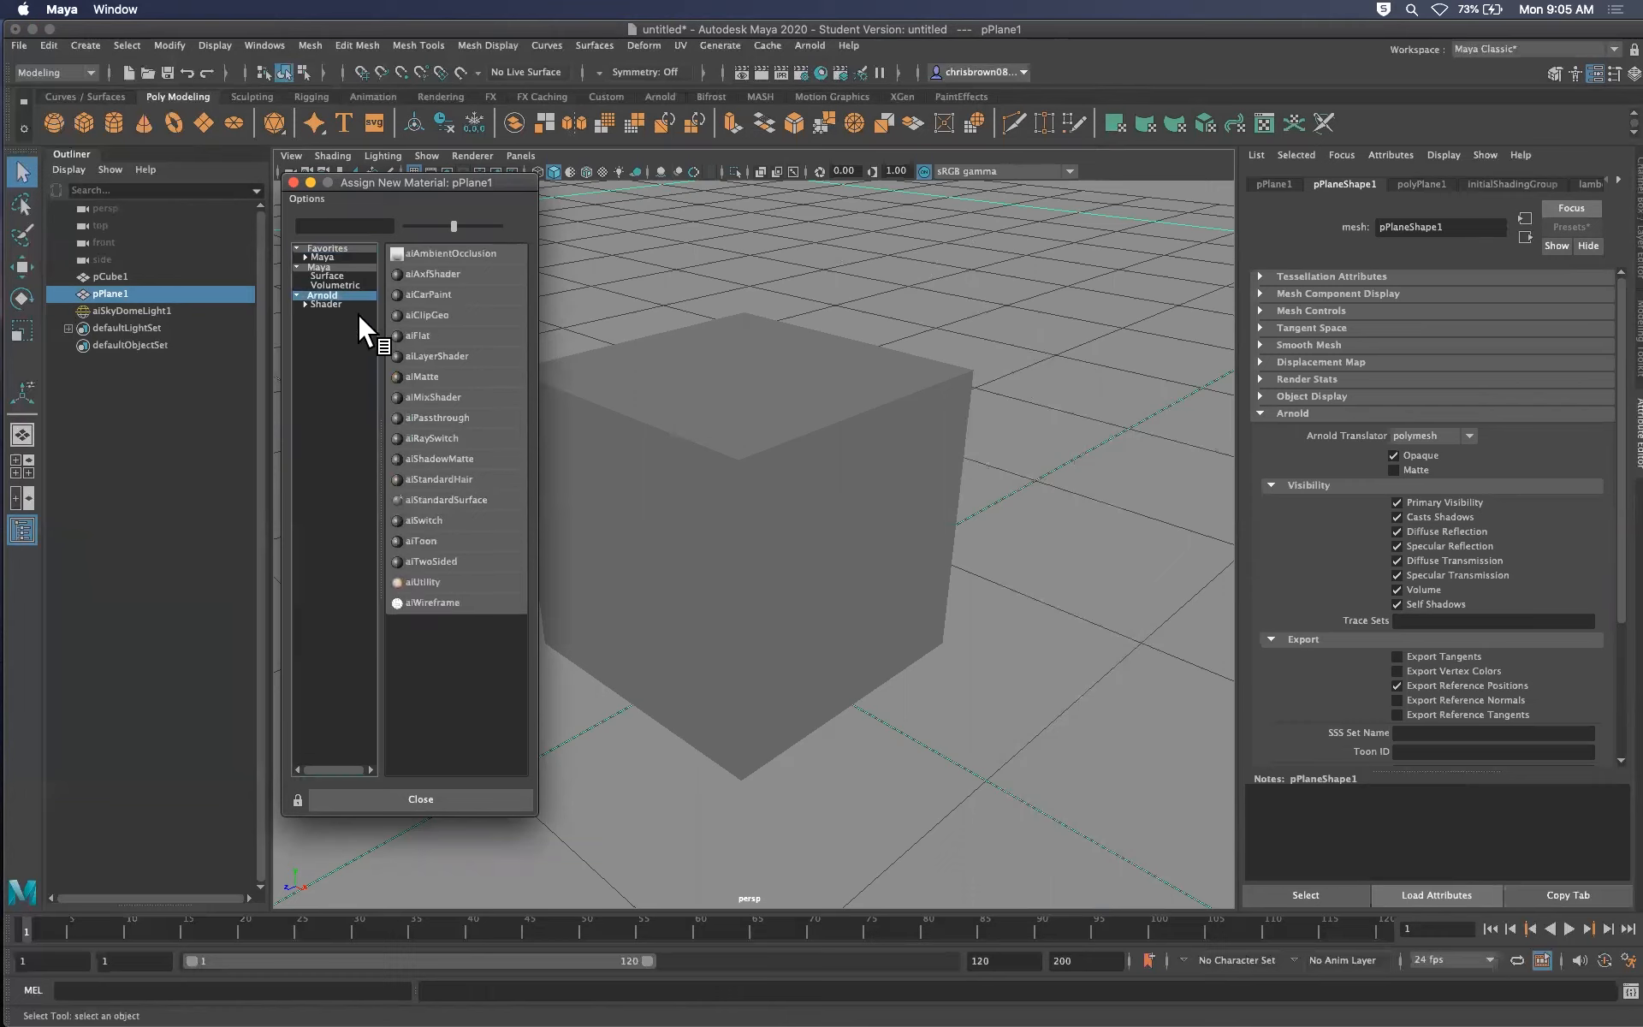
left_click(456, 499)
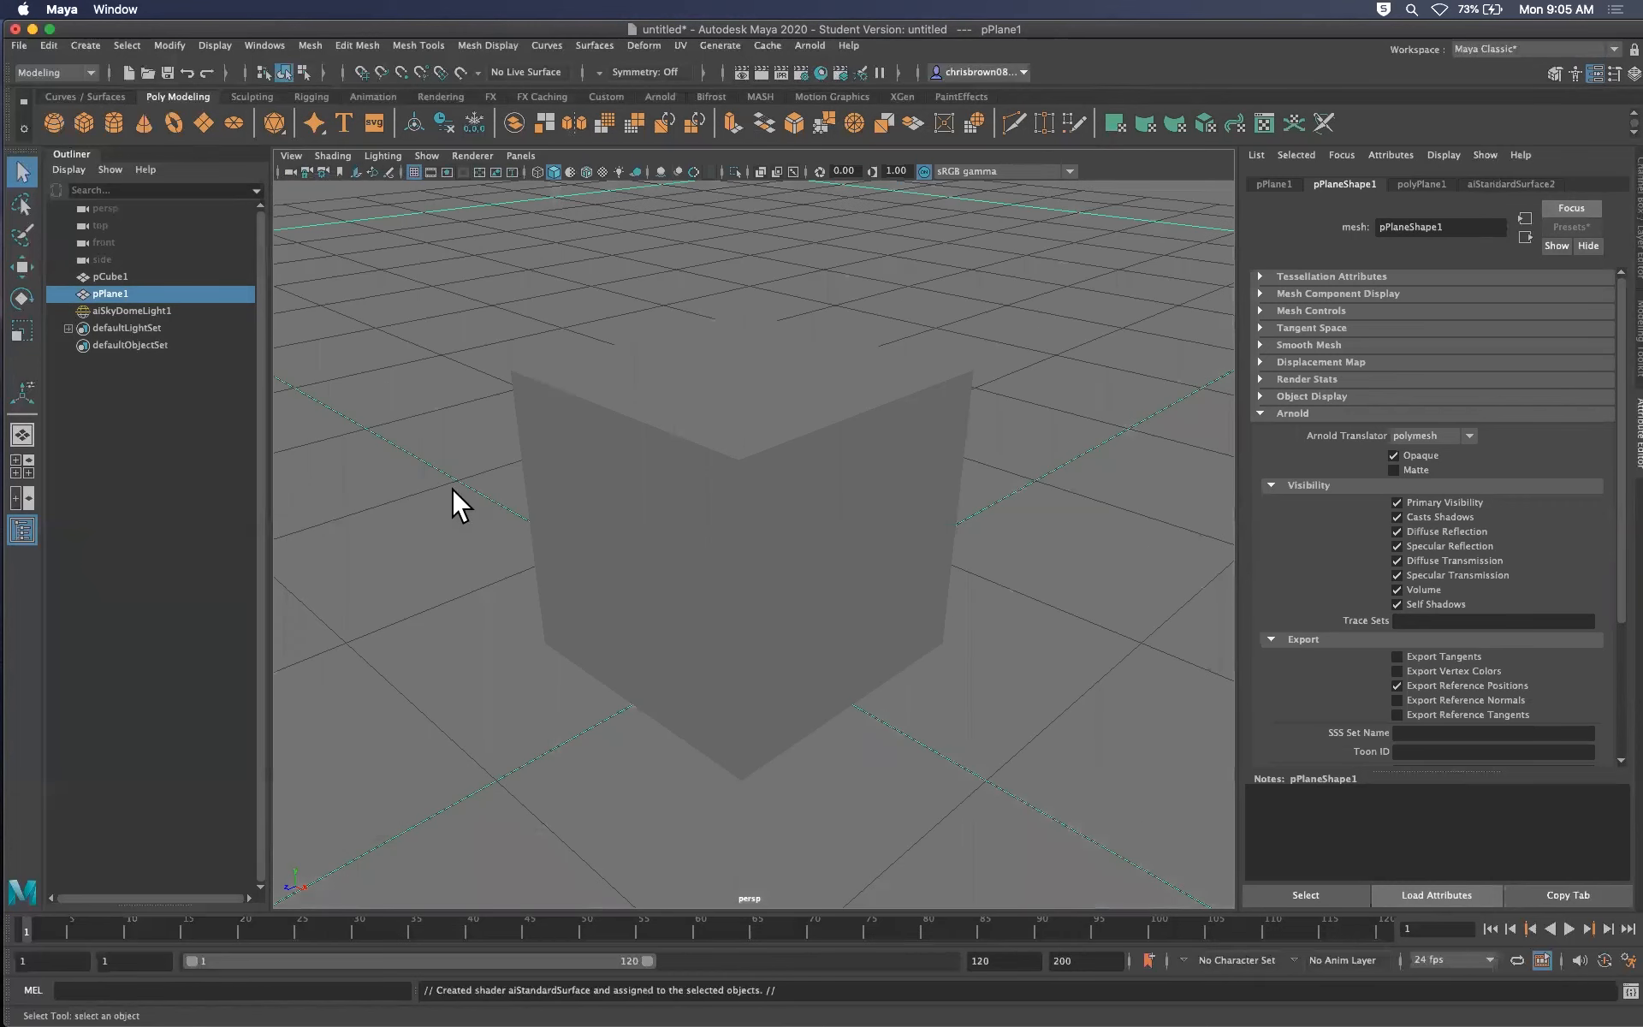
left_click_drag(1642, 435, 994, 182)
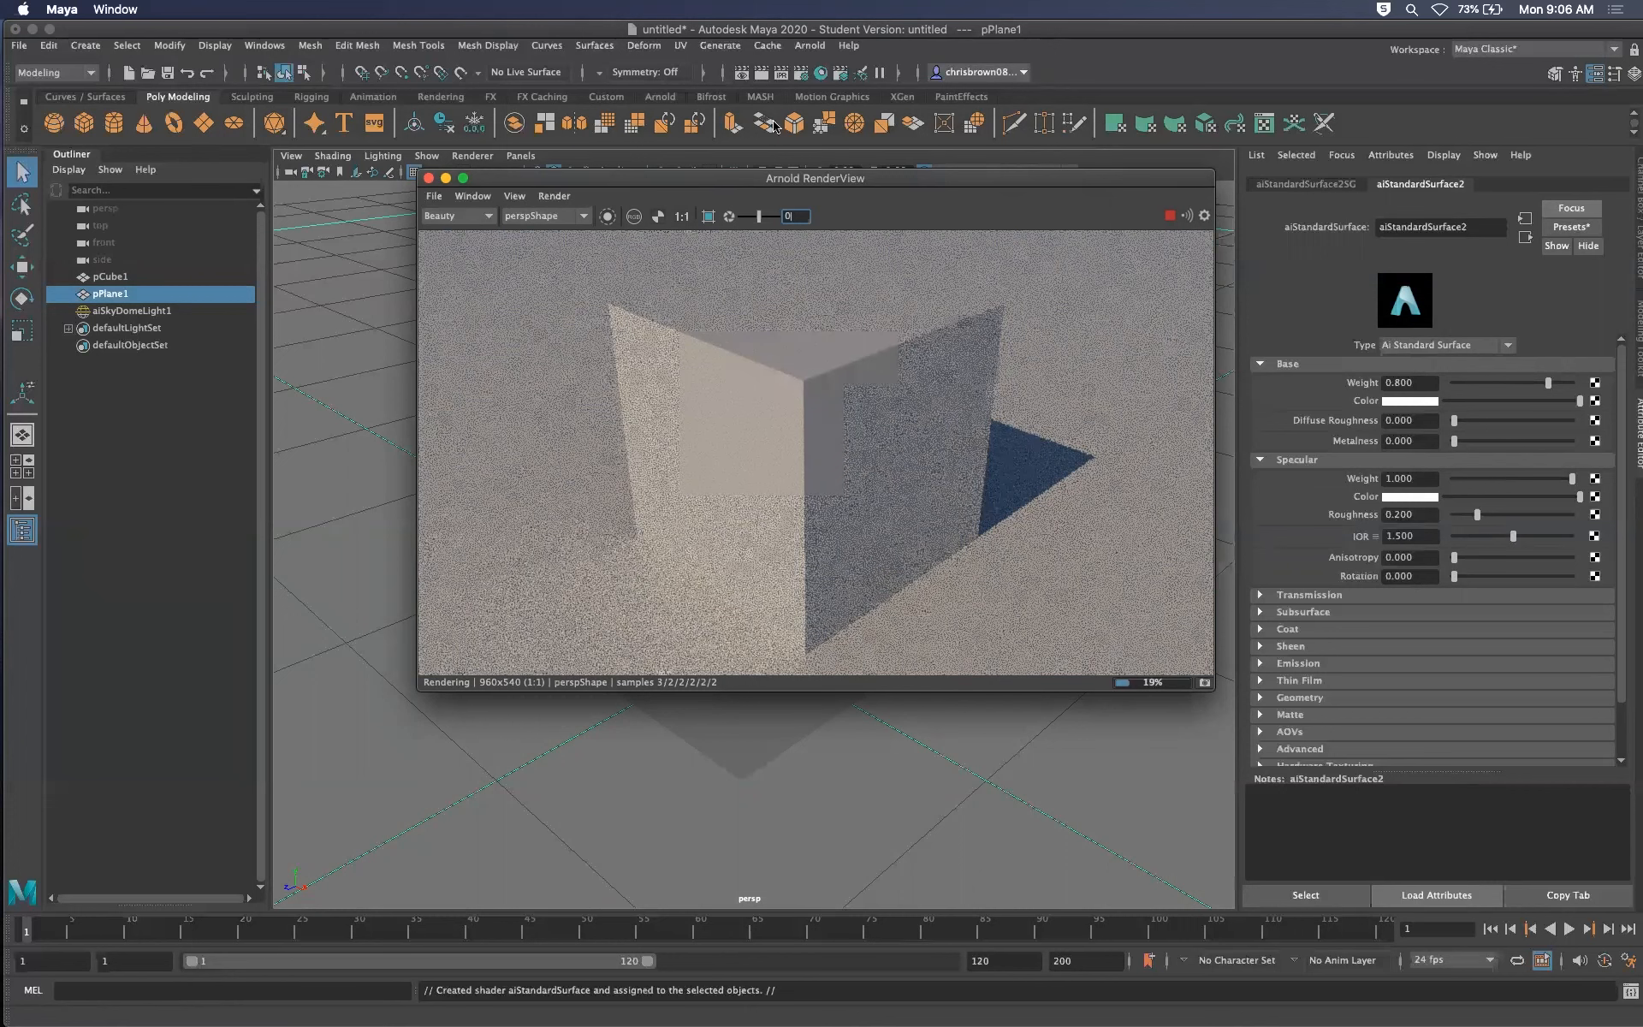
left_click(429, 178)
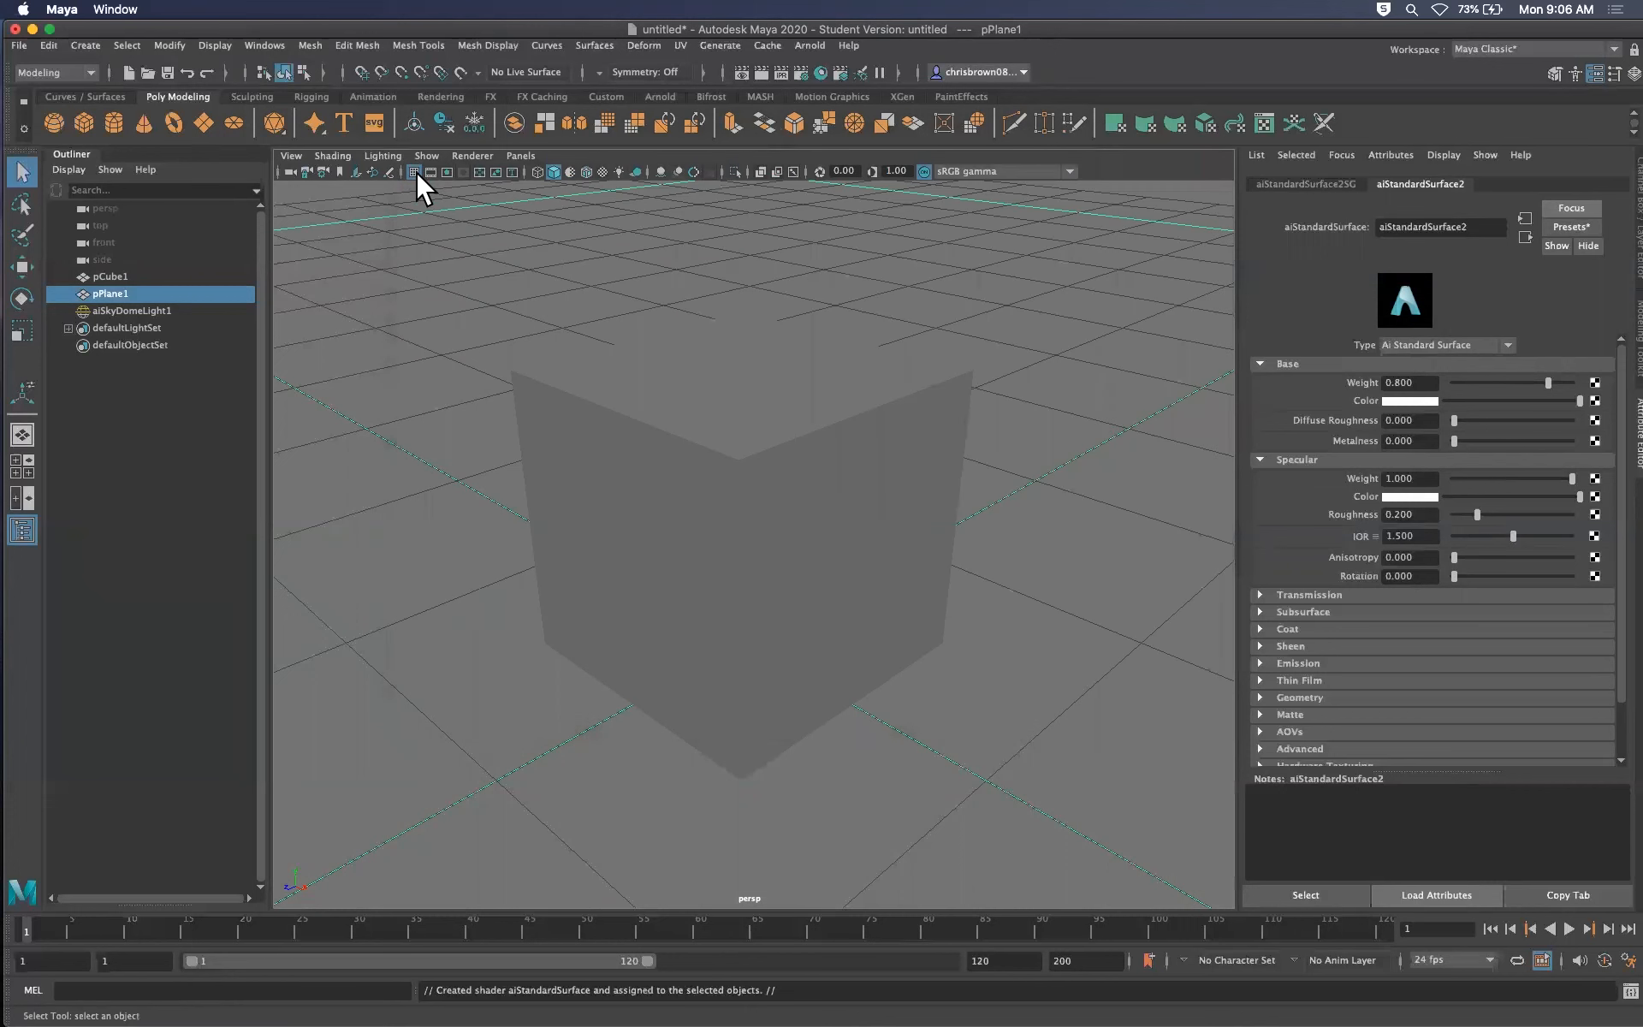
Set the sky dome light's samples to 4
left_click(186, 402)
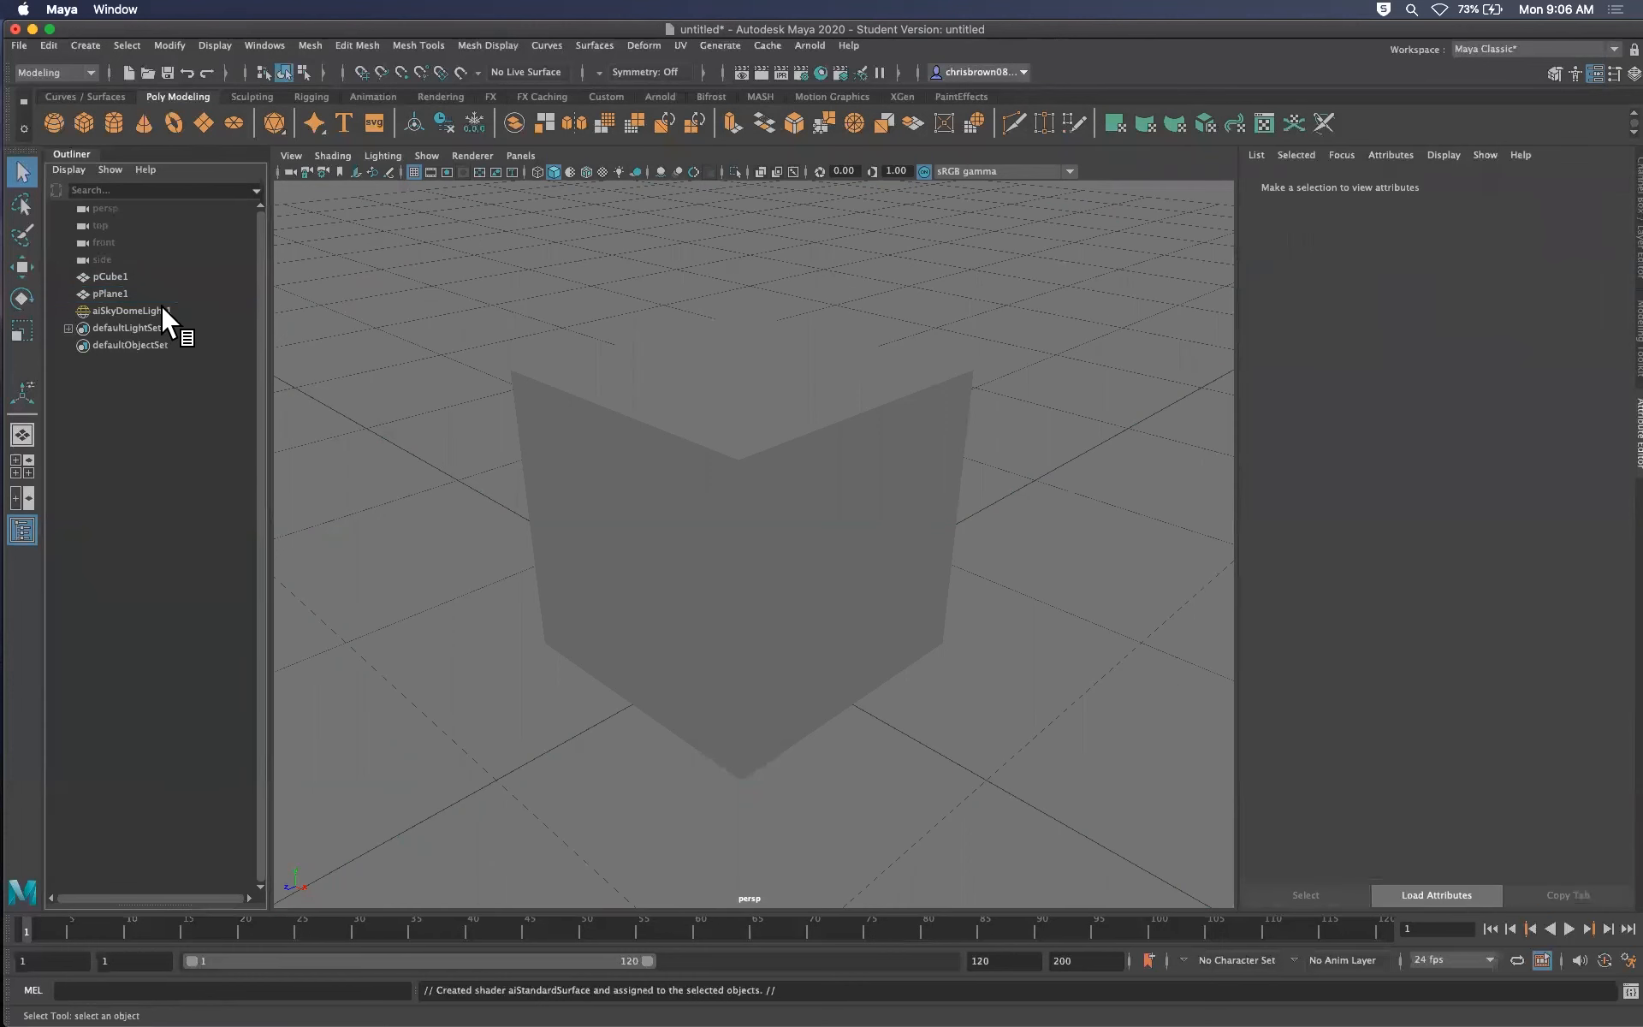
left_click(163, 309)
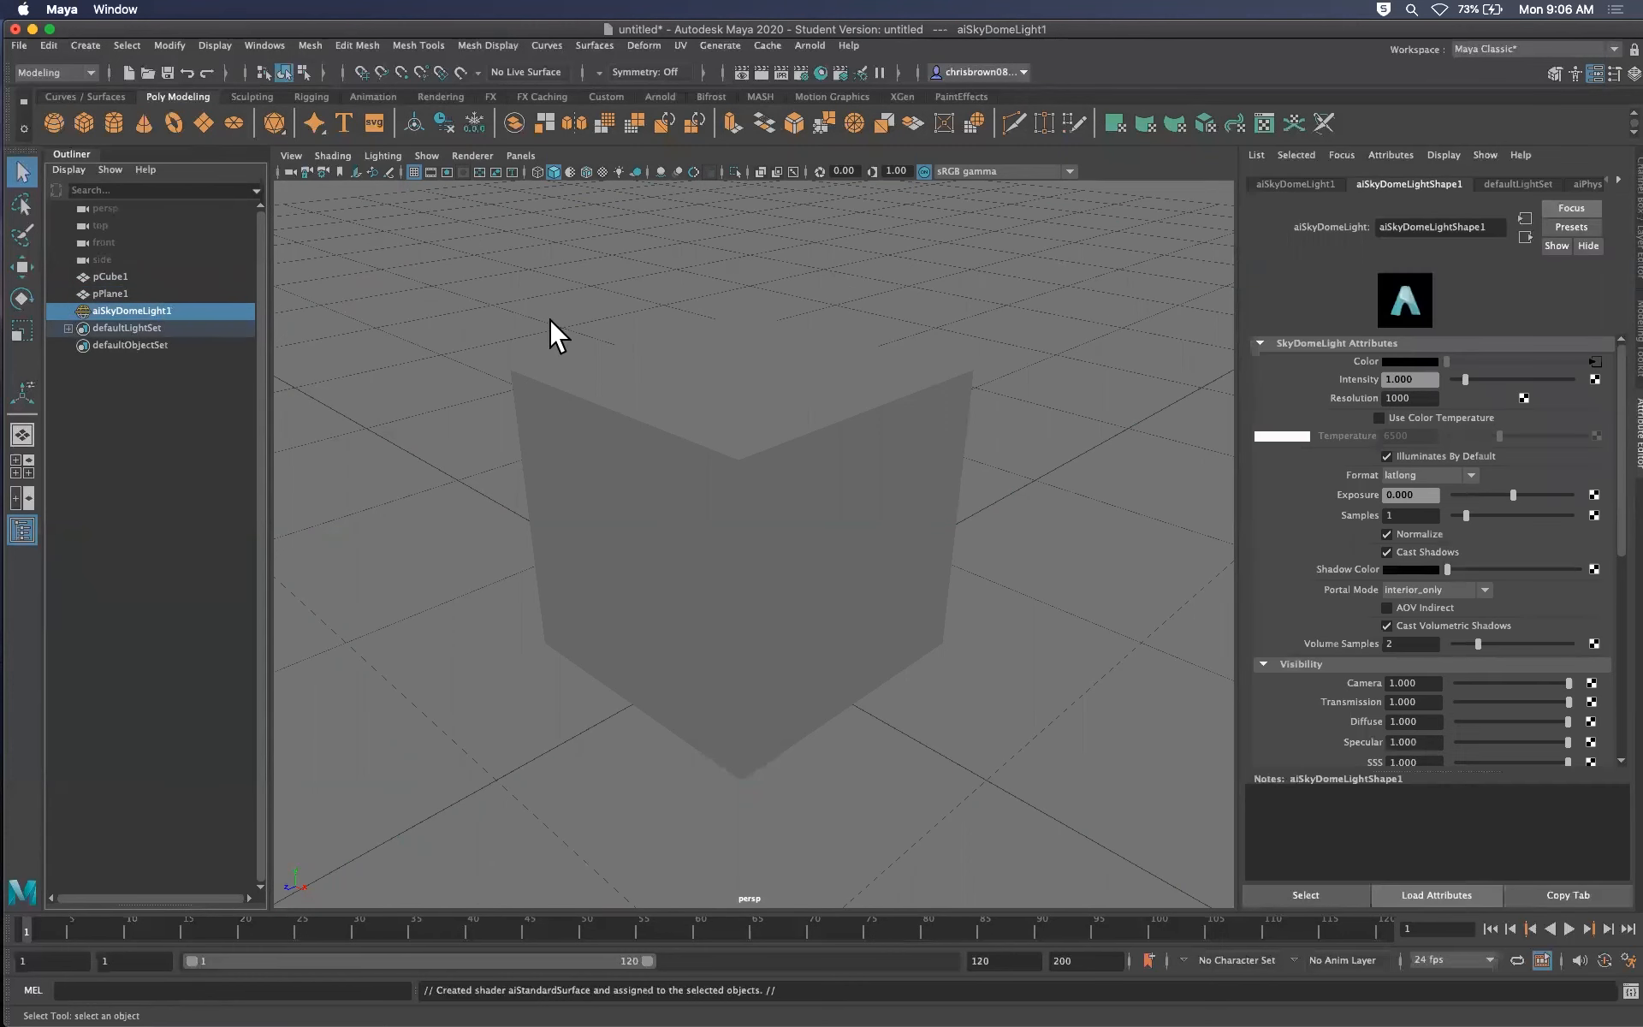
left_click(1400, 513)
type("4")
key("Return")
Render the scene with Arnold using the new light samples and move the render window clear of the viewport
left_click(809, 45)
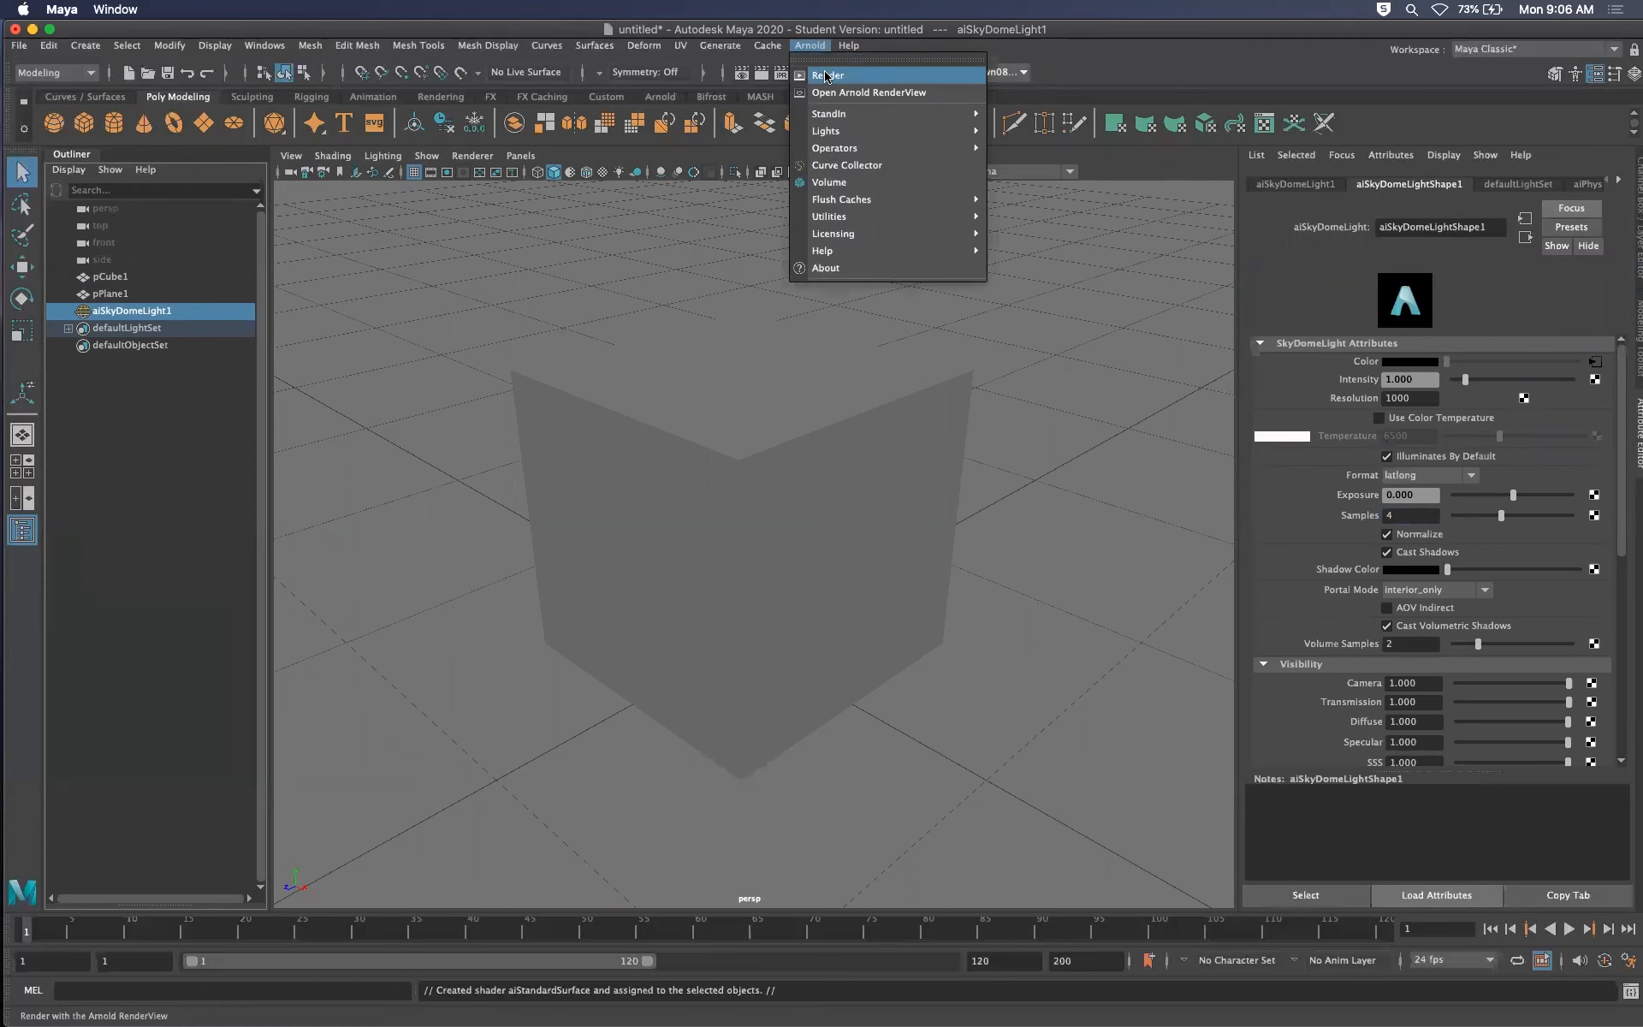
left_click(828, 75)
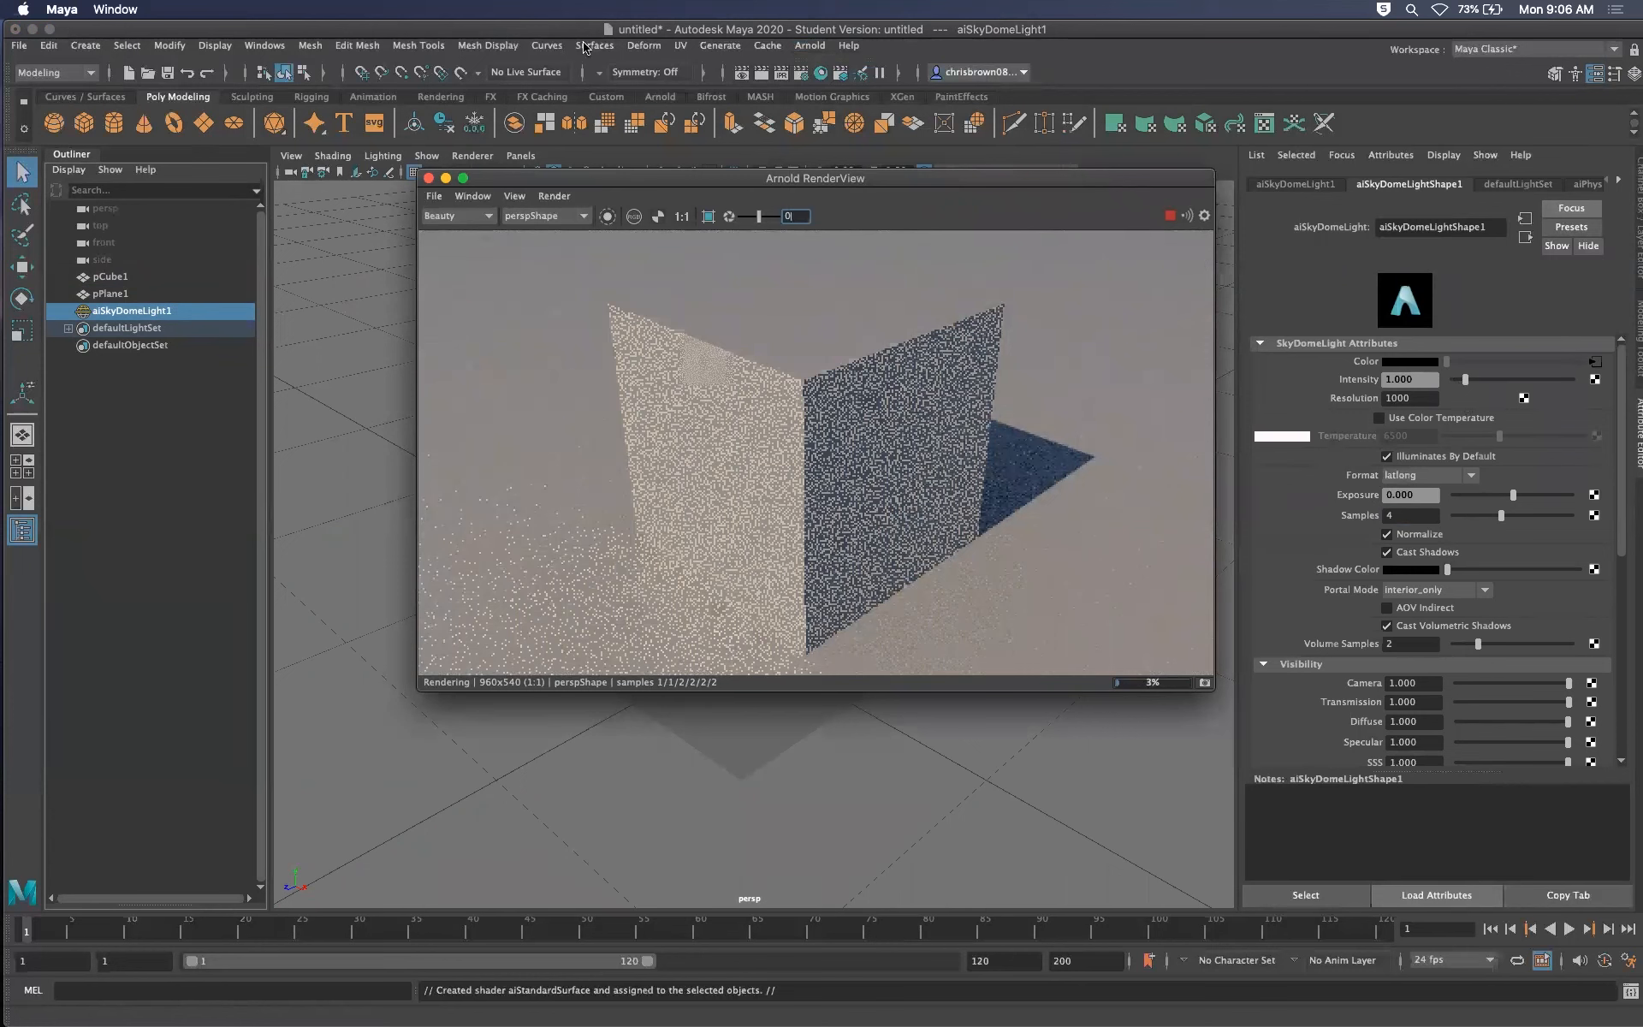
left_click_drag(878, 174, 1641, 179)
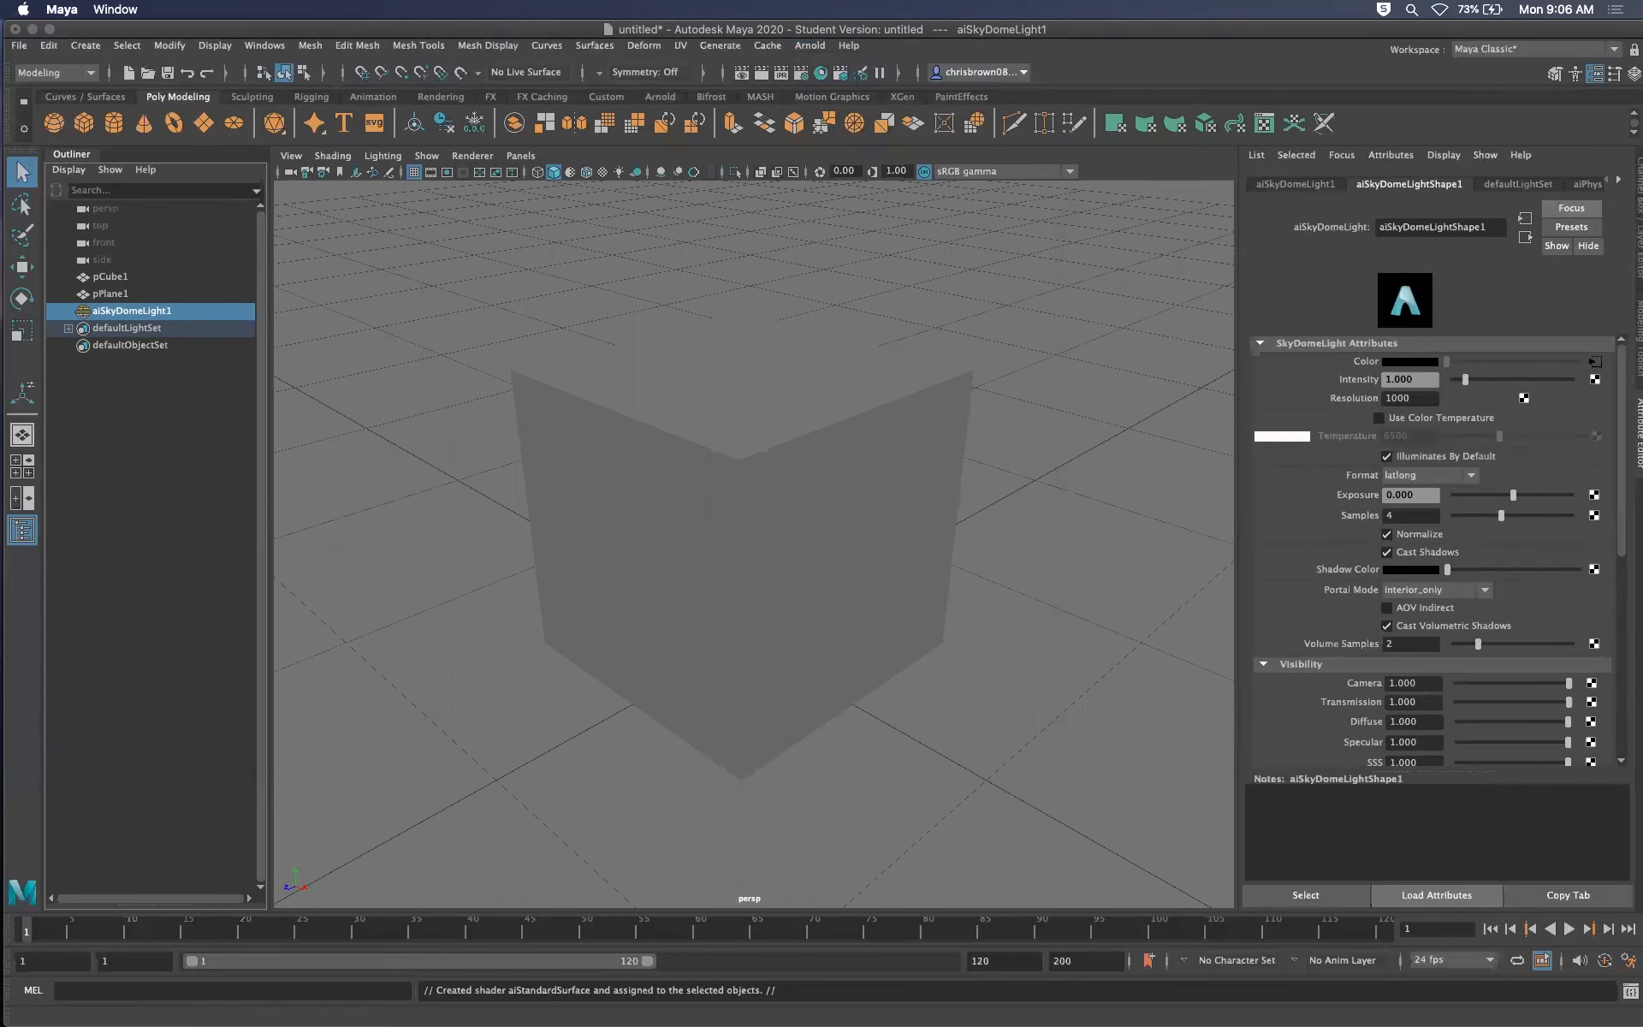
Examine the cube's boxMat attributes, including its available material presets and the Transmission settings
left_click(800, 432)
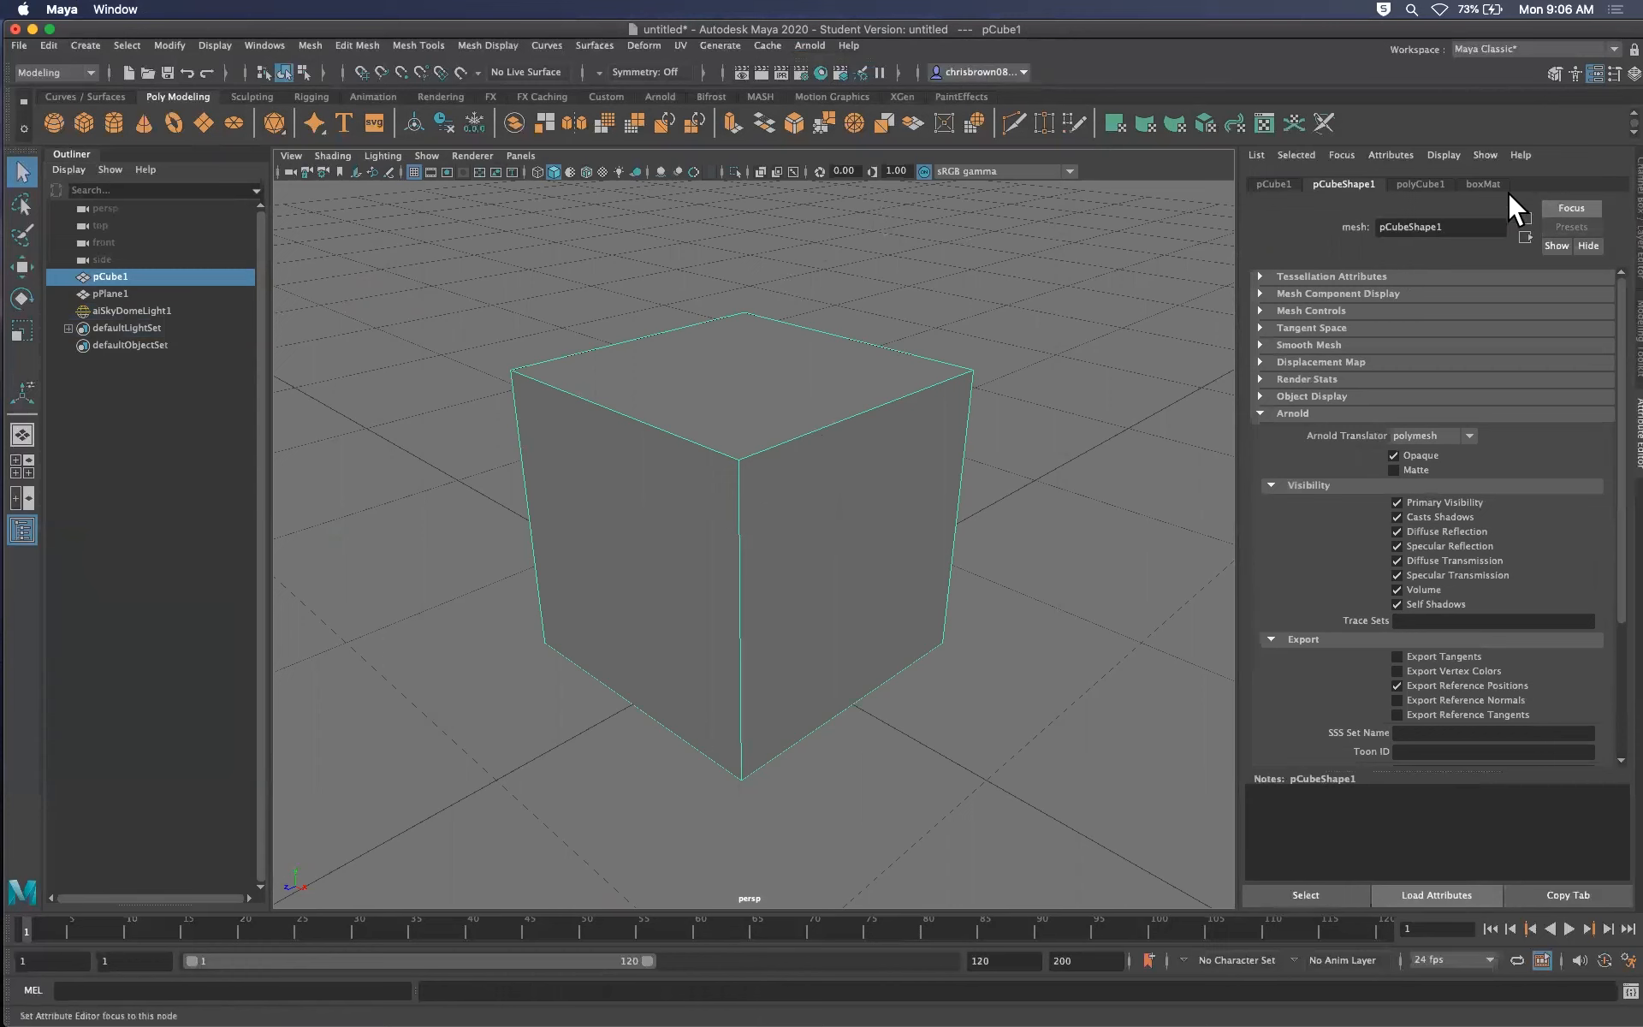
left_click(1484, 183)
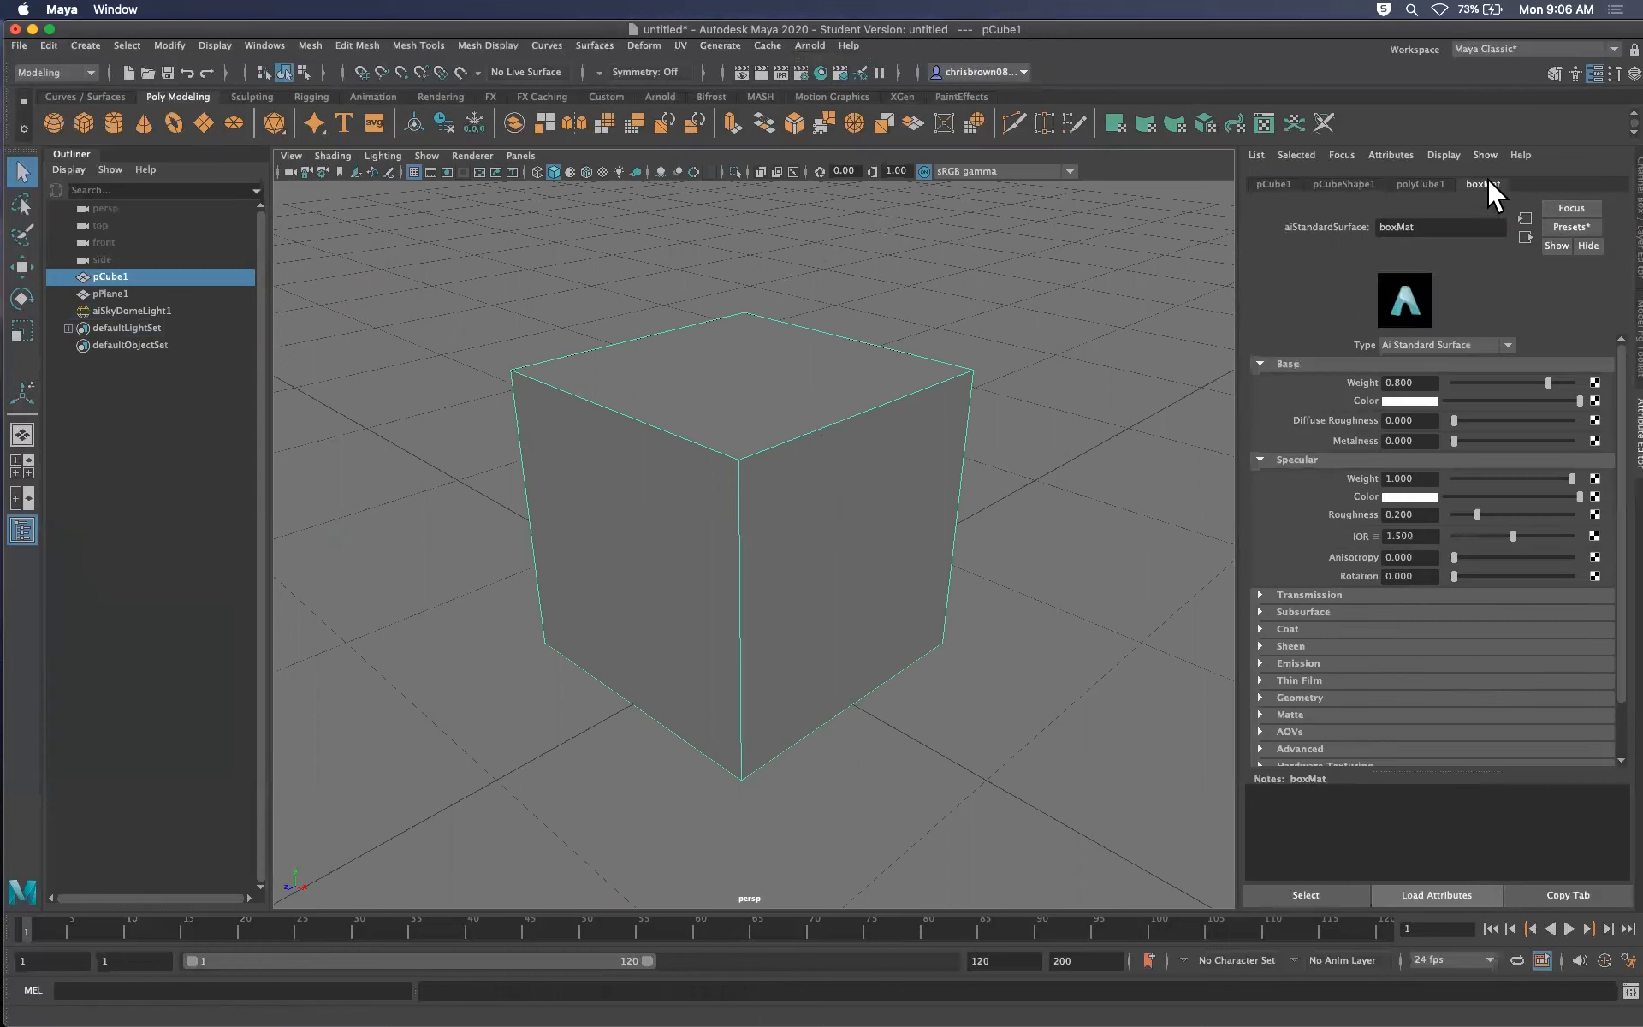
left_click(1563, 226)
mouse_move(1545, 278)
left_click(1571, 226)
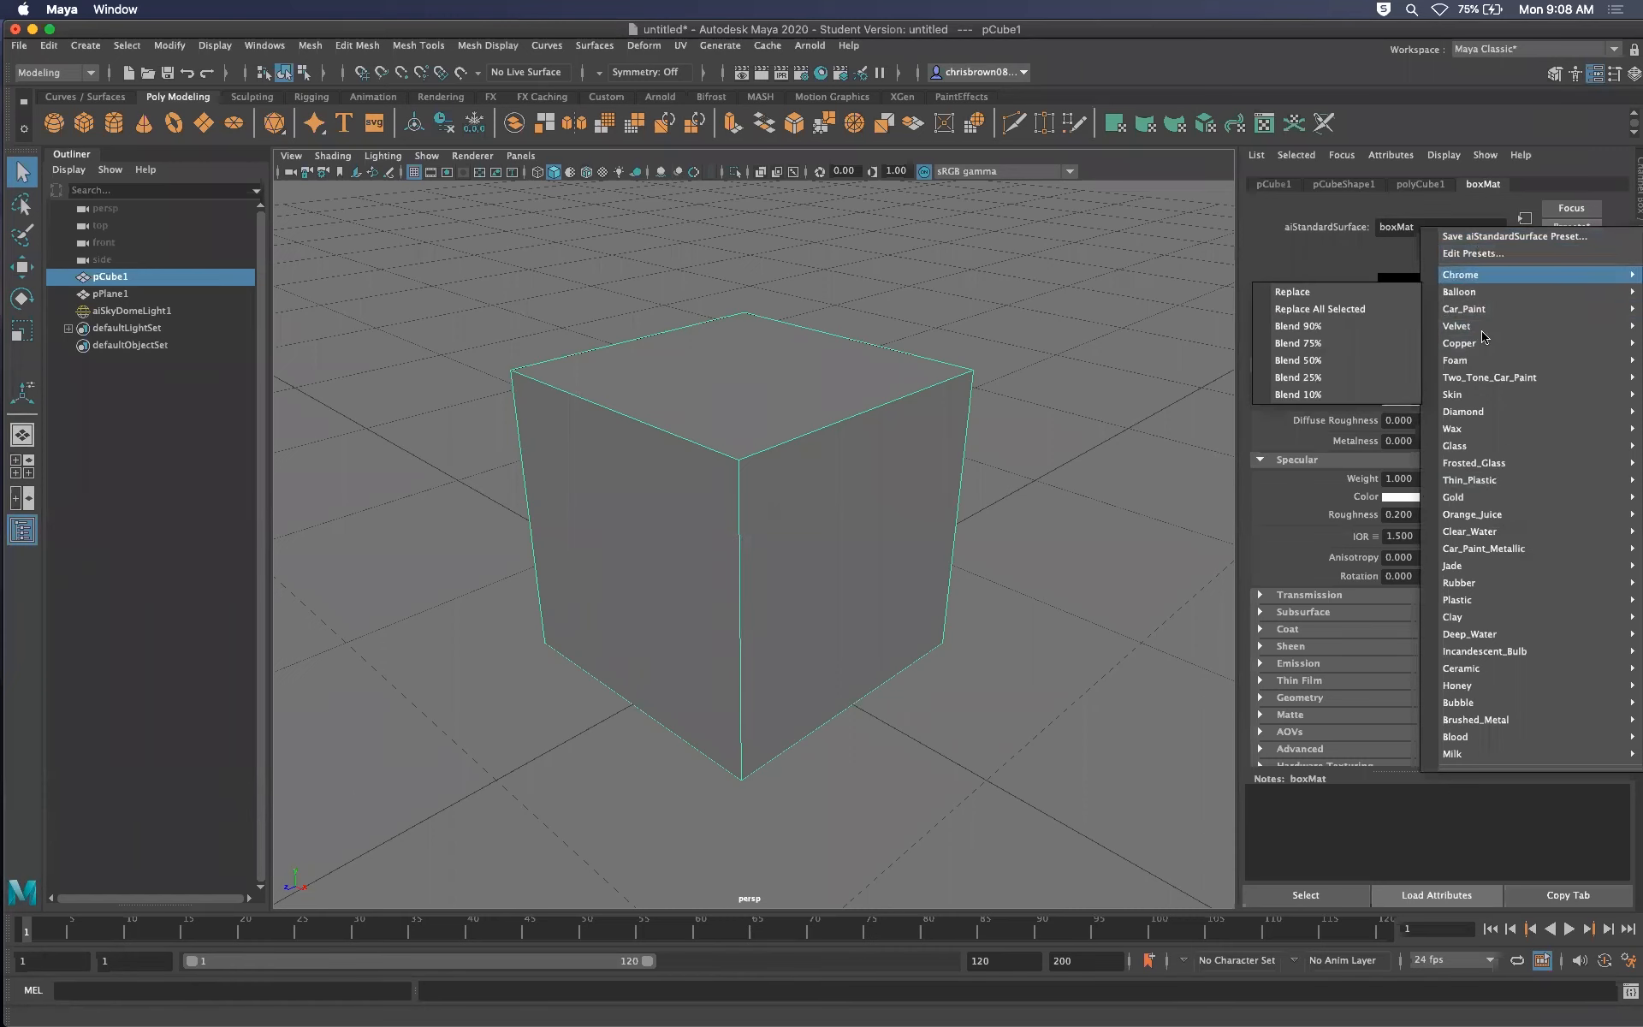
mouse_move(1496, 299)
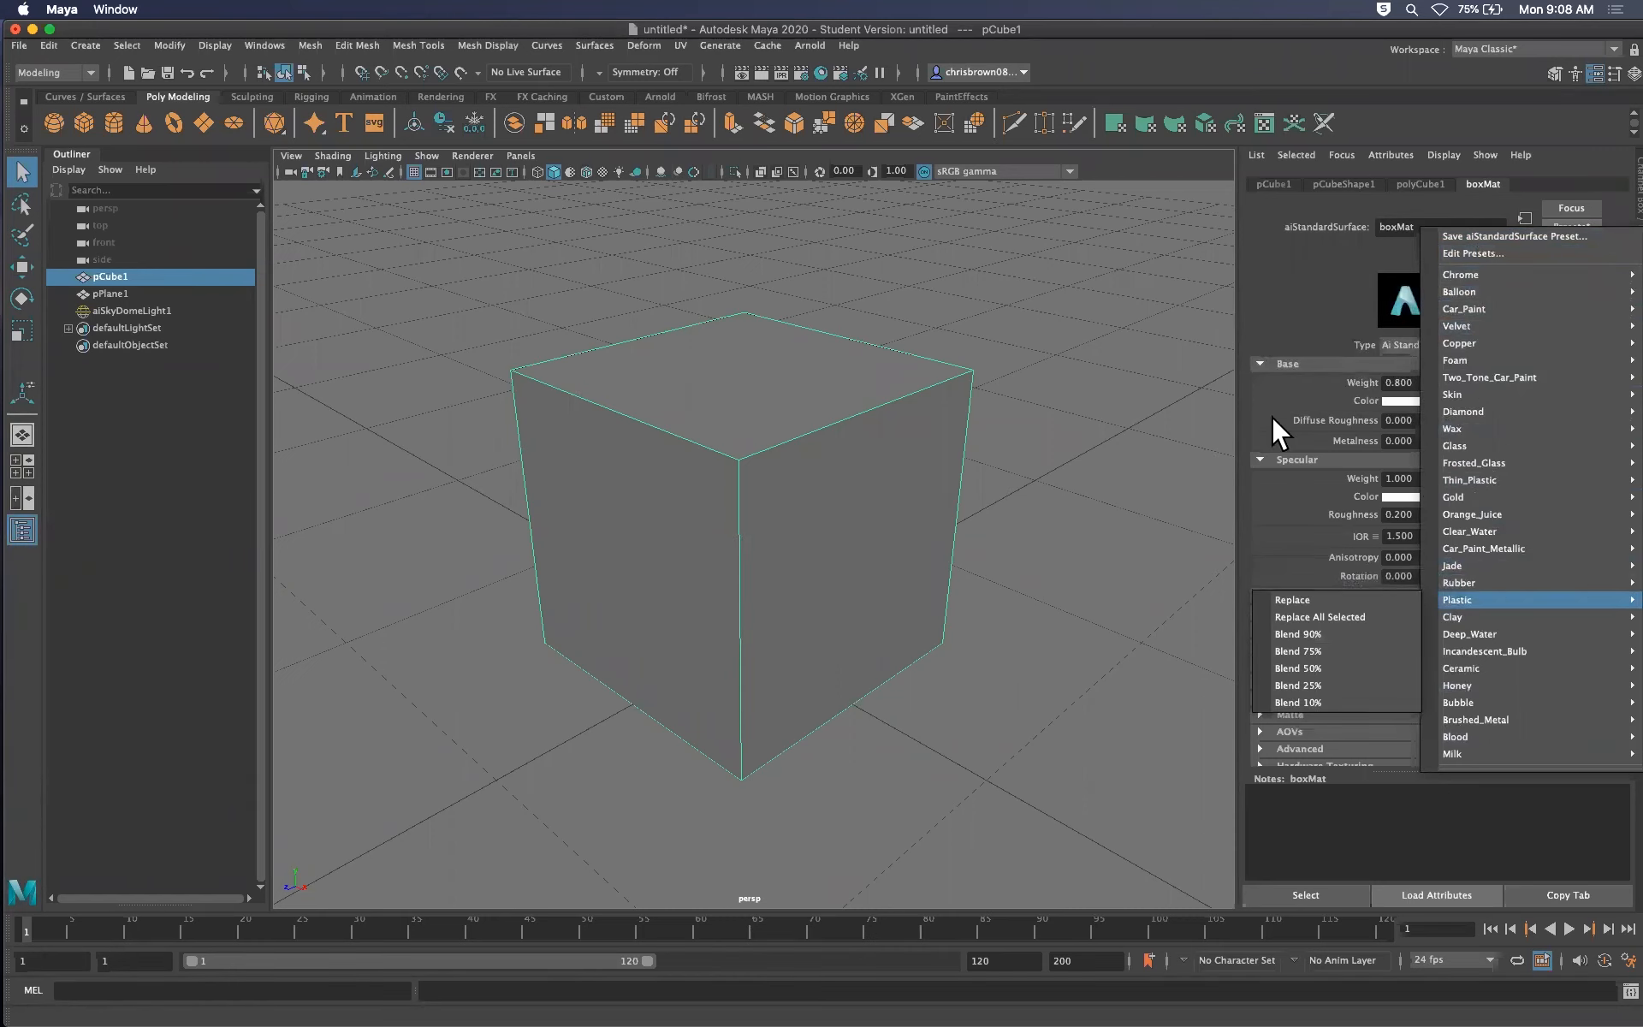
left_click(1315, 268)
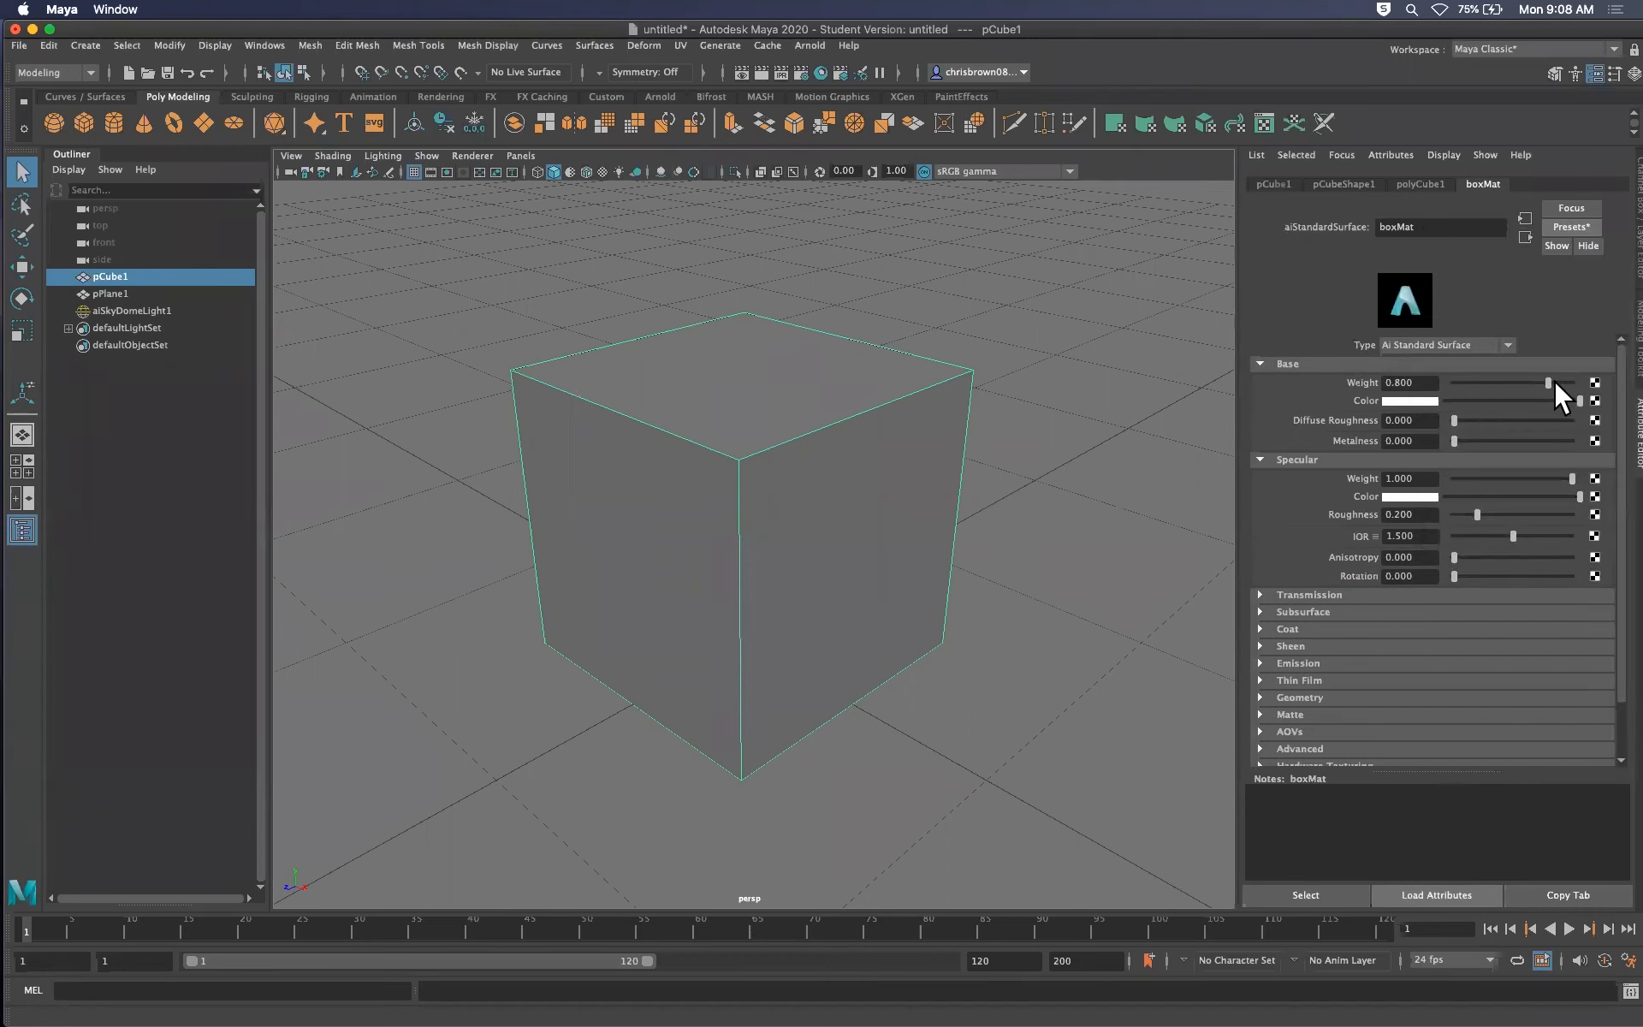
left_click(1258, 594)
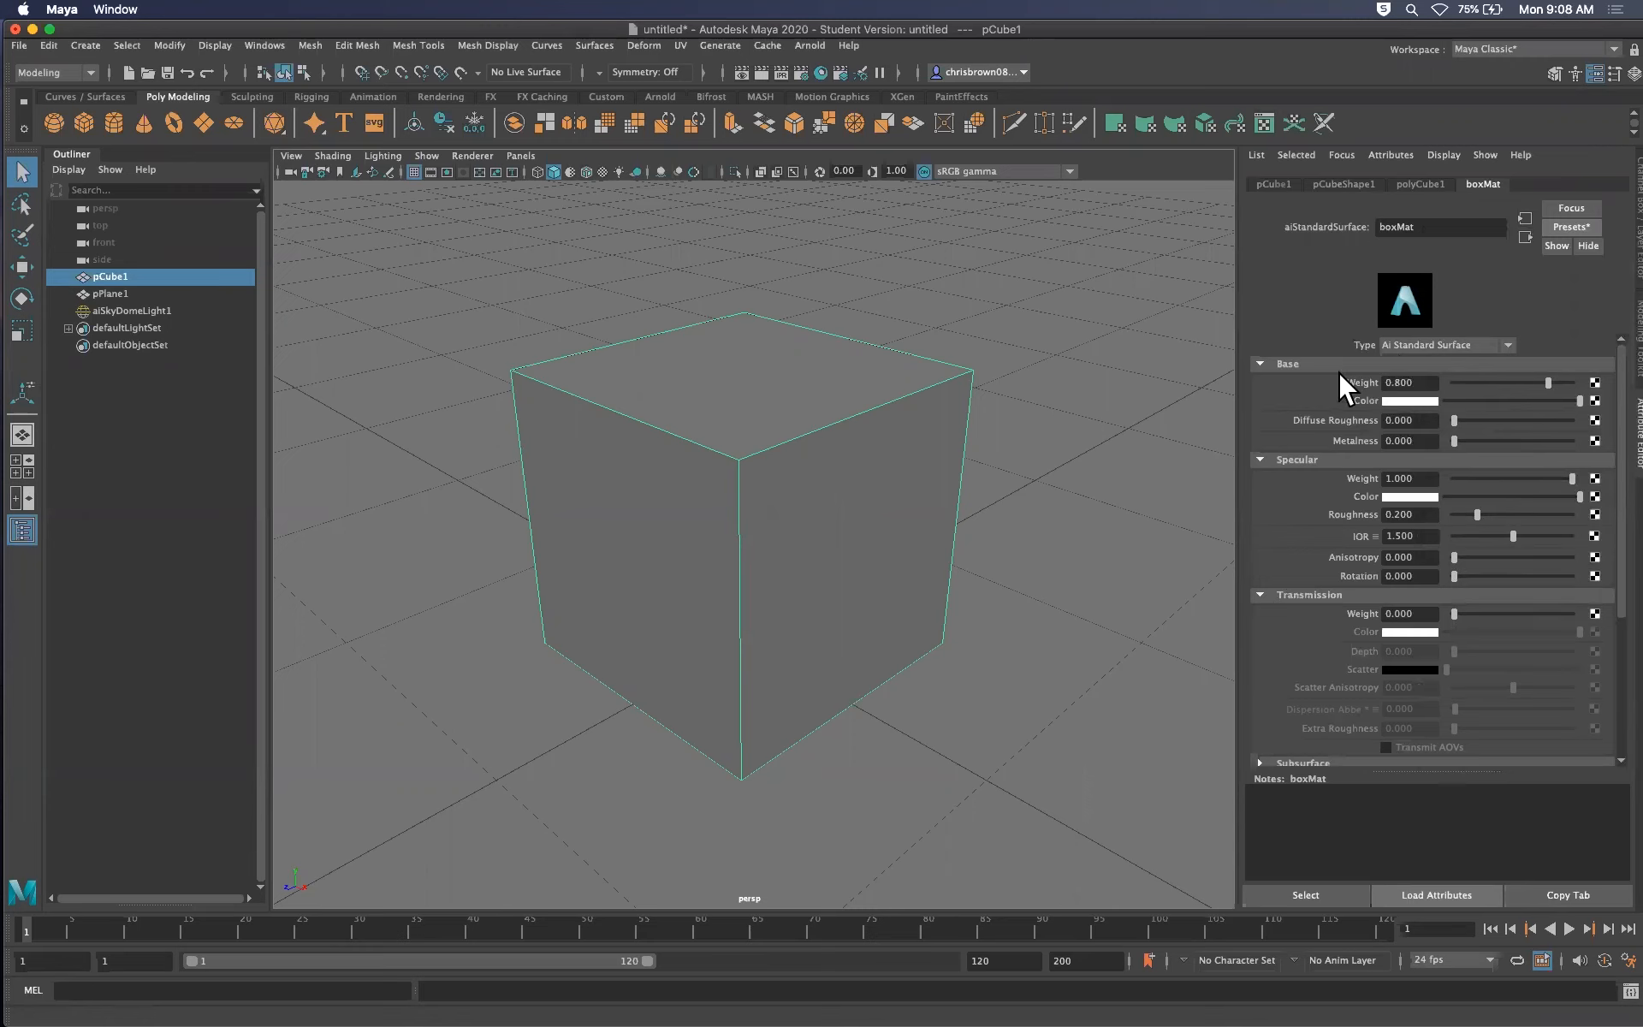
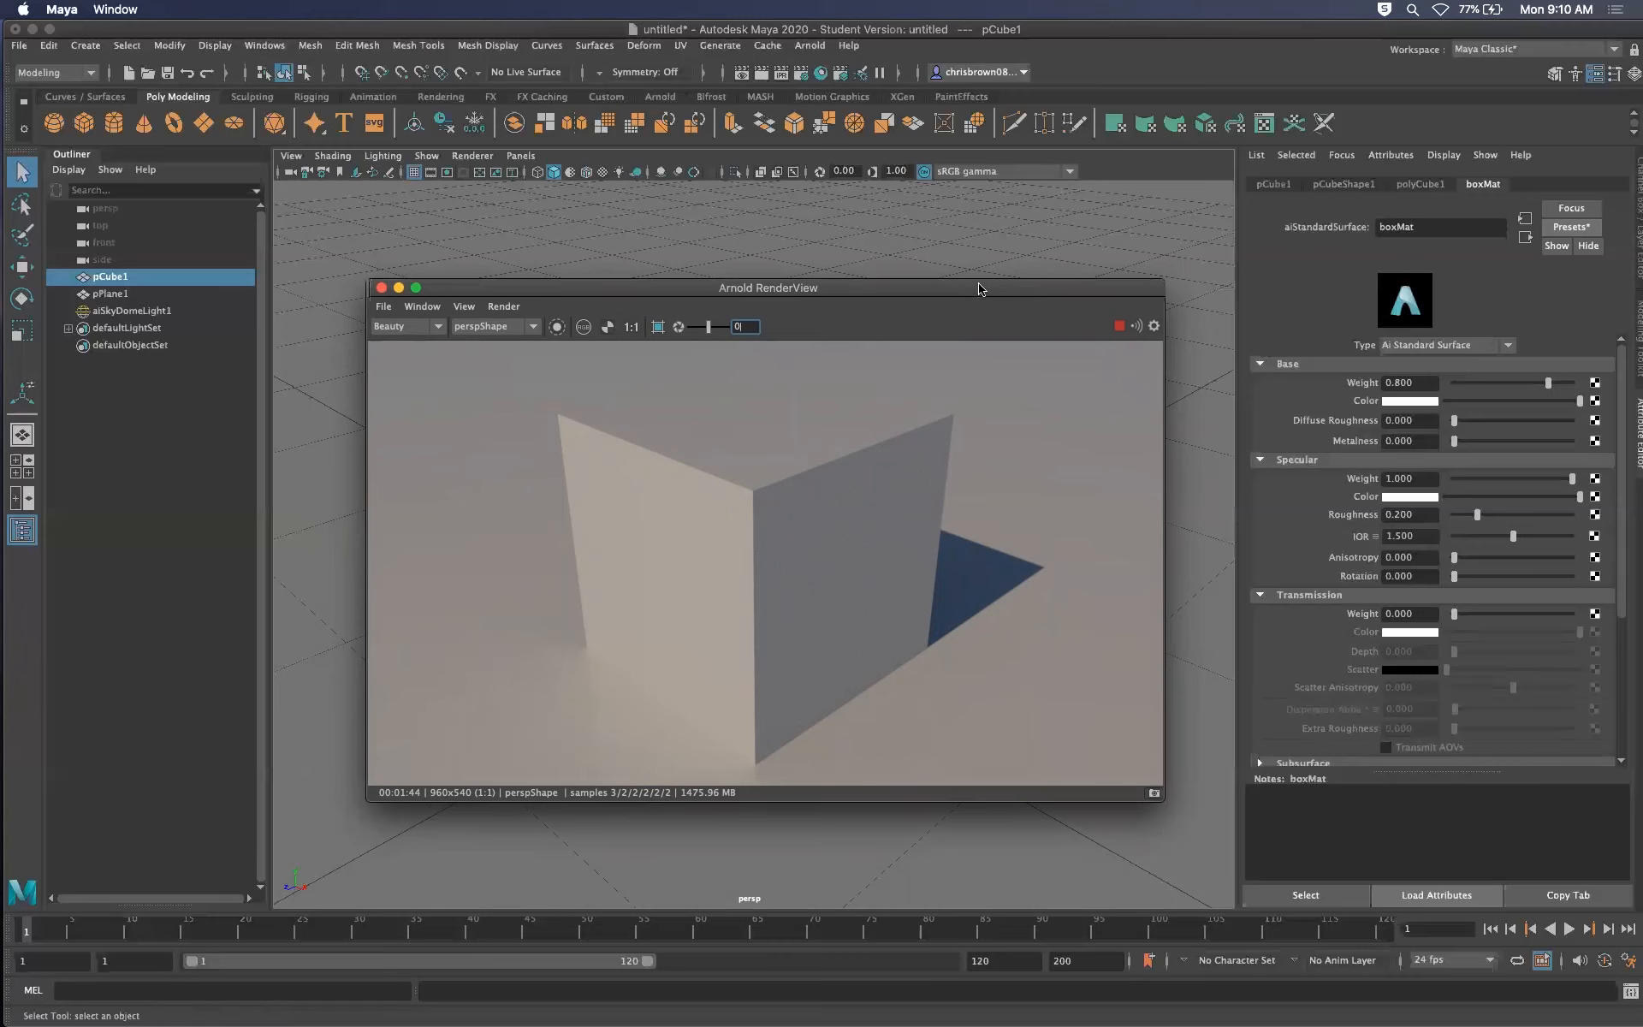
Look over the finished Arnold render of the cube and floor, and move the render window off the viewport
left_click_drag(971, 288, 977, 295)
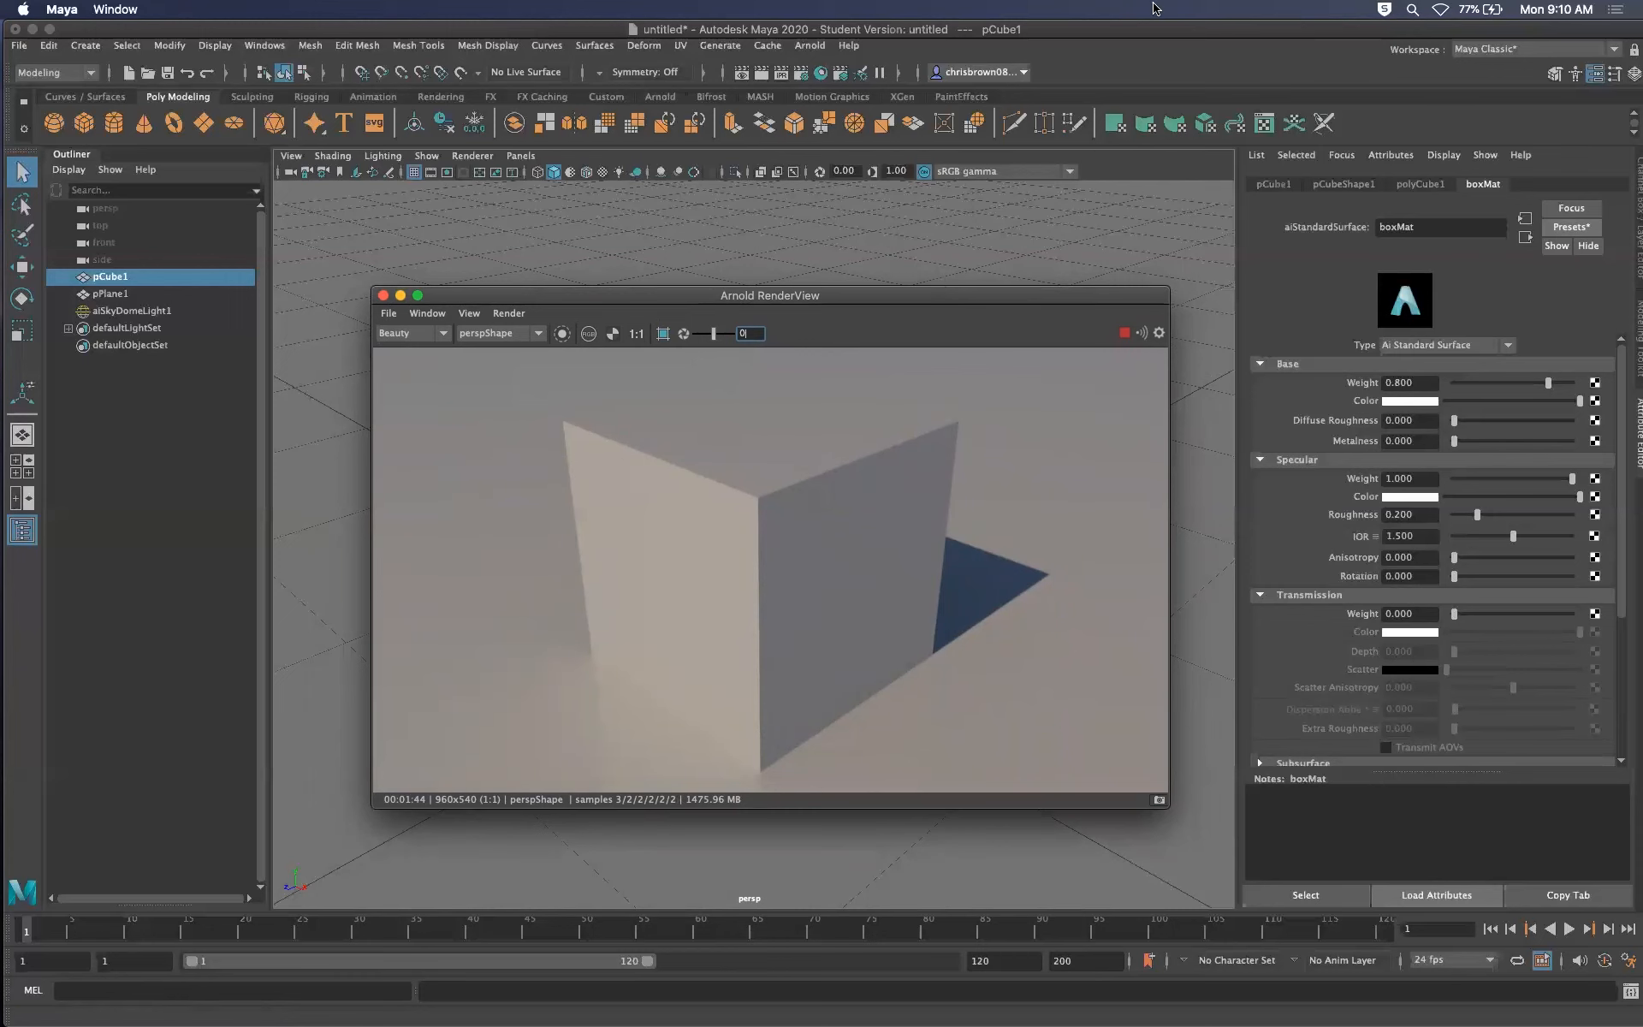
left_click_drag(872, 296, 1642, 281)
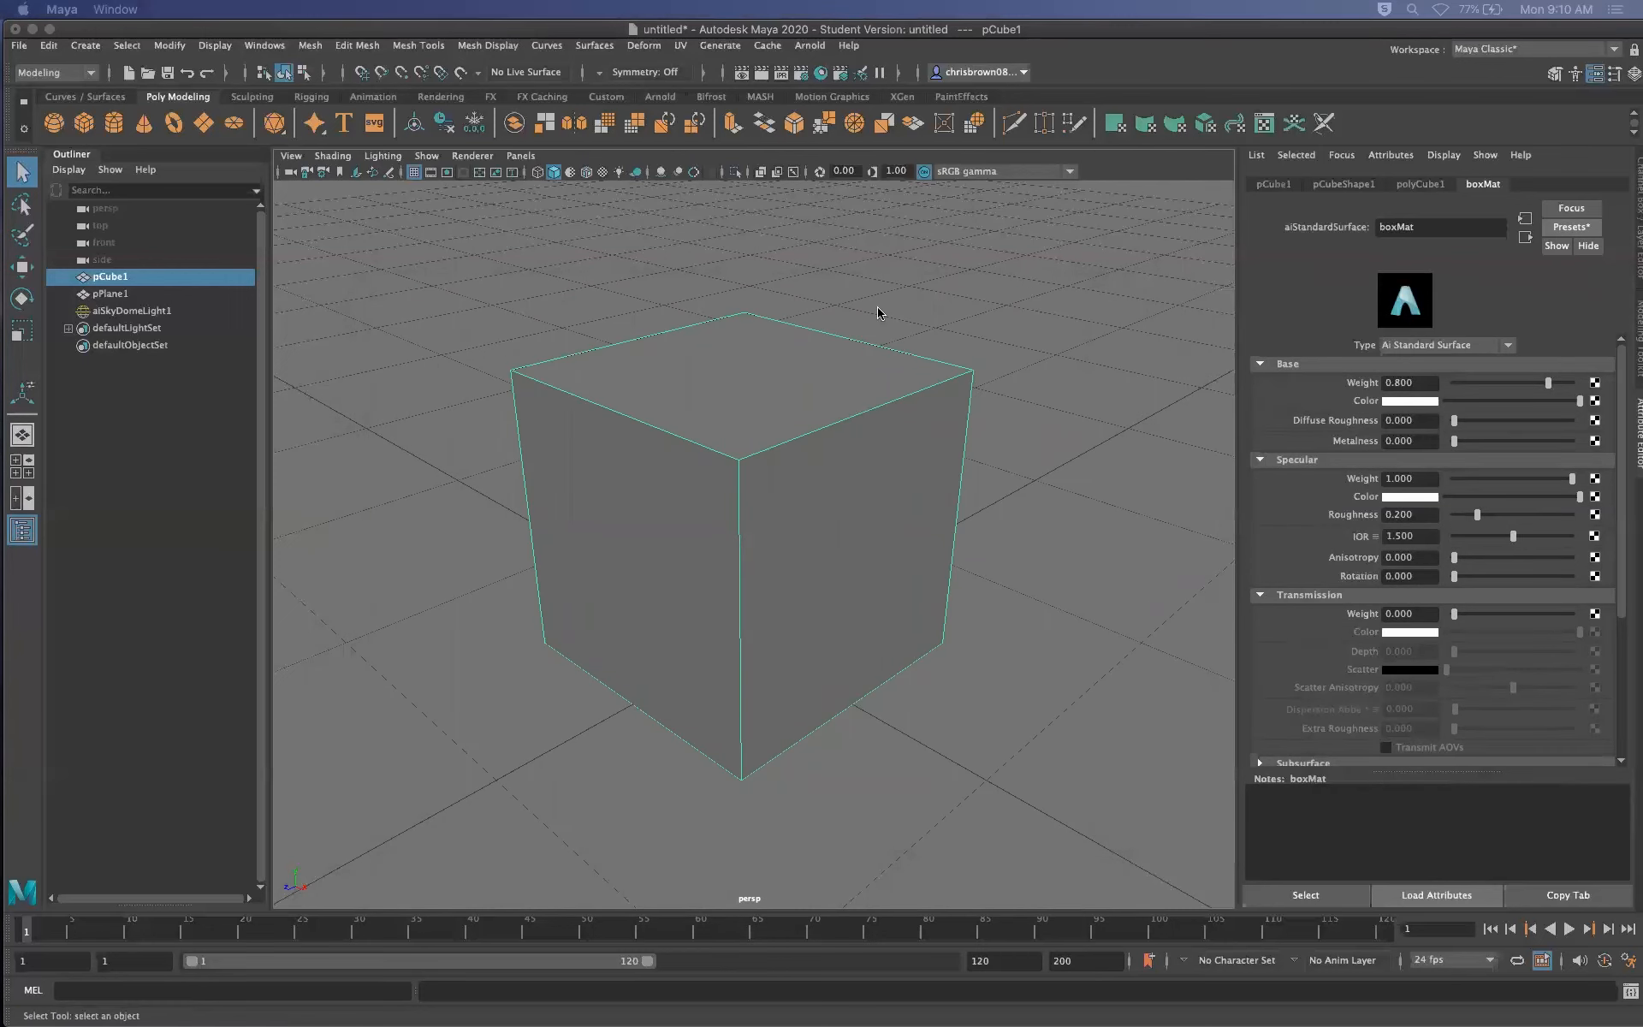
left_click(819, 74)
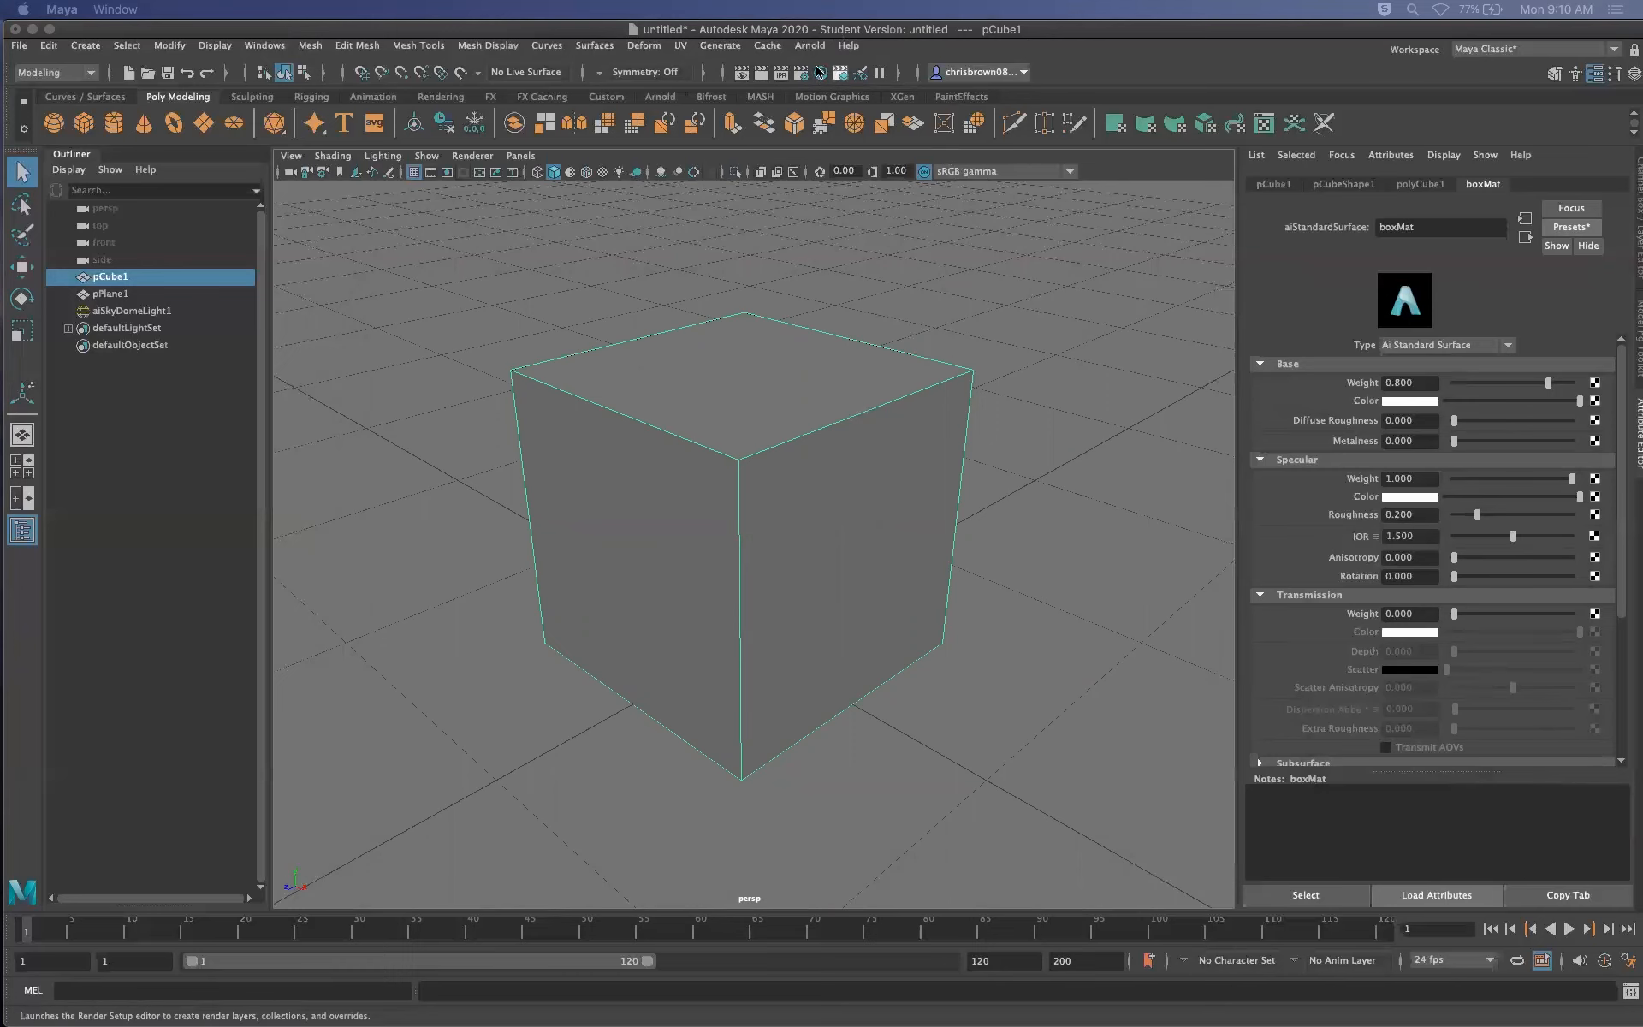
left_click_drag(1642, 462, 1642, 287)
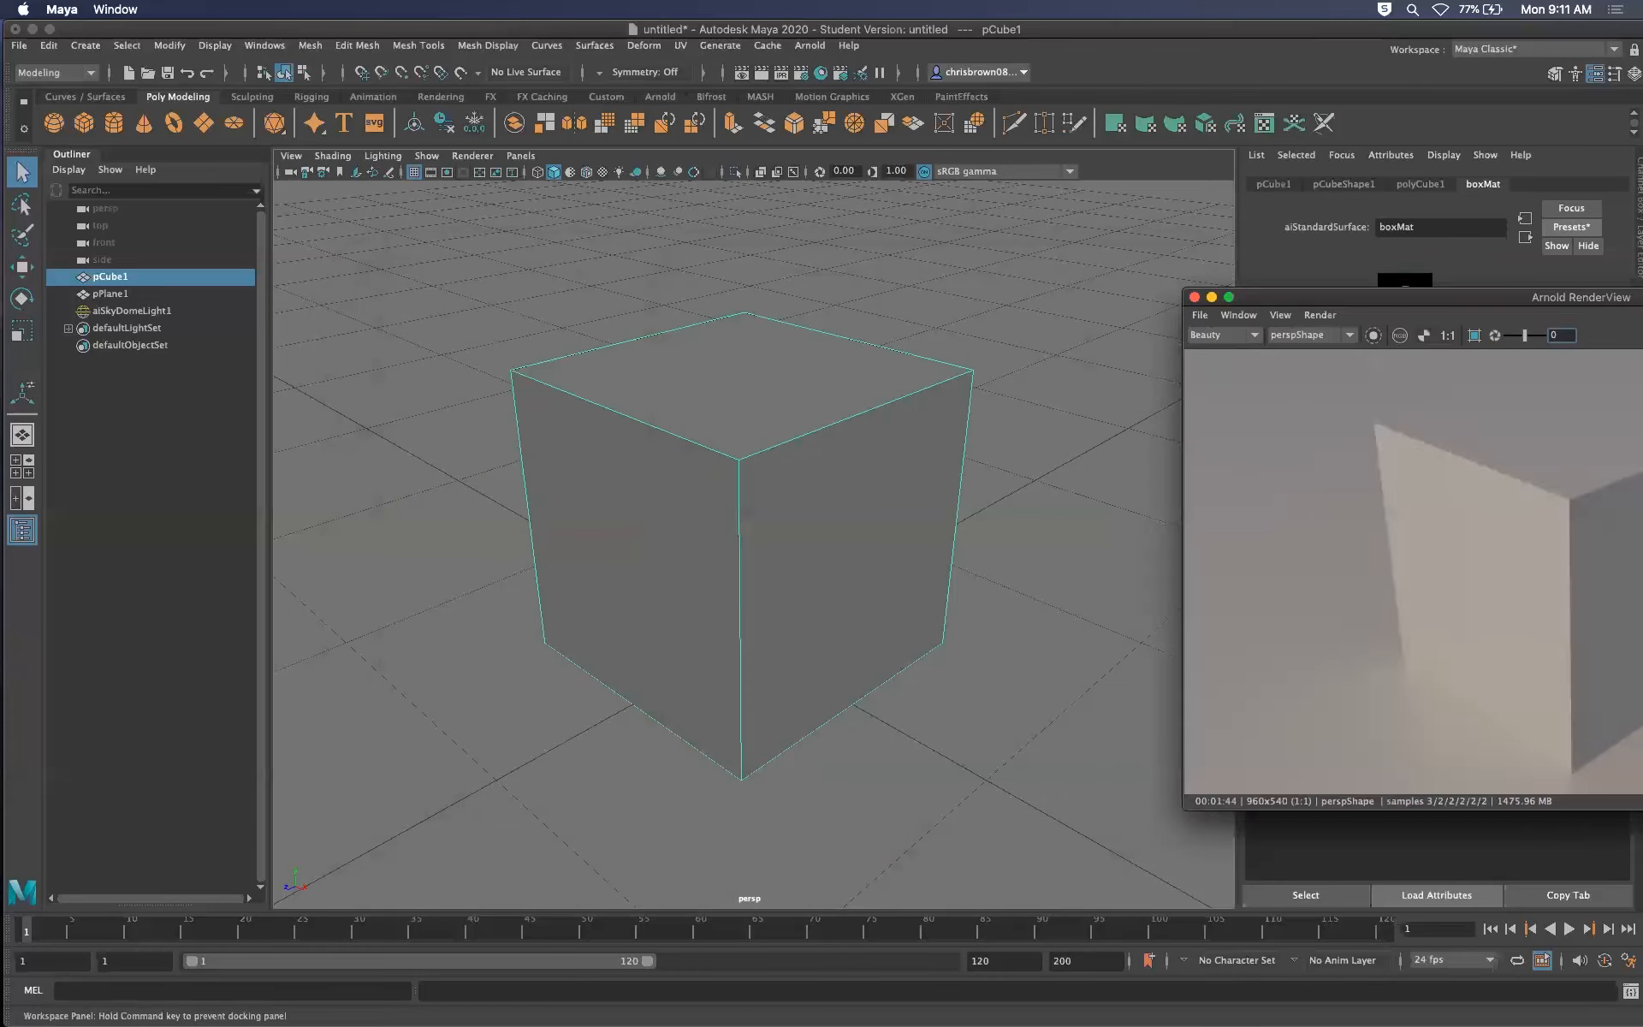
Reopen the Hypershade and rename the ground plane's aiStandardSurface2 material as floorMat
left_click(819, 73)
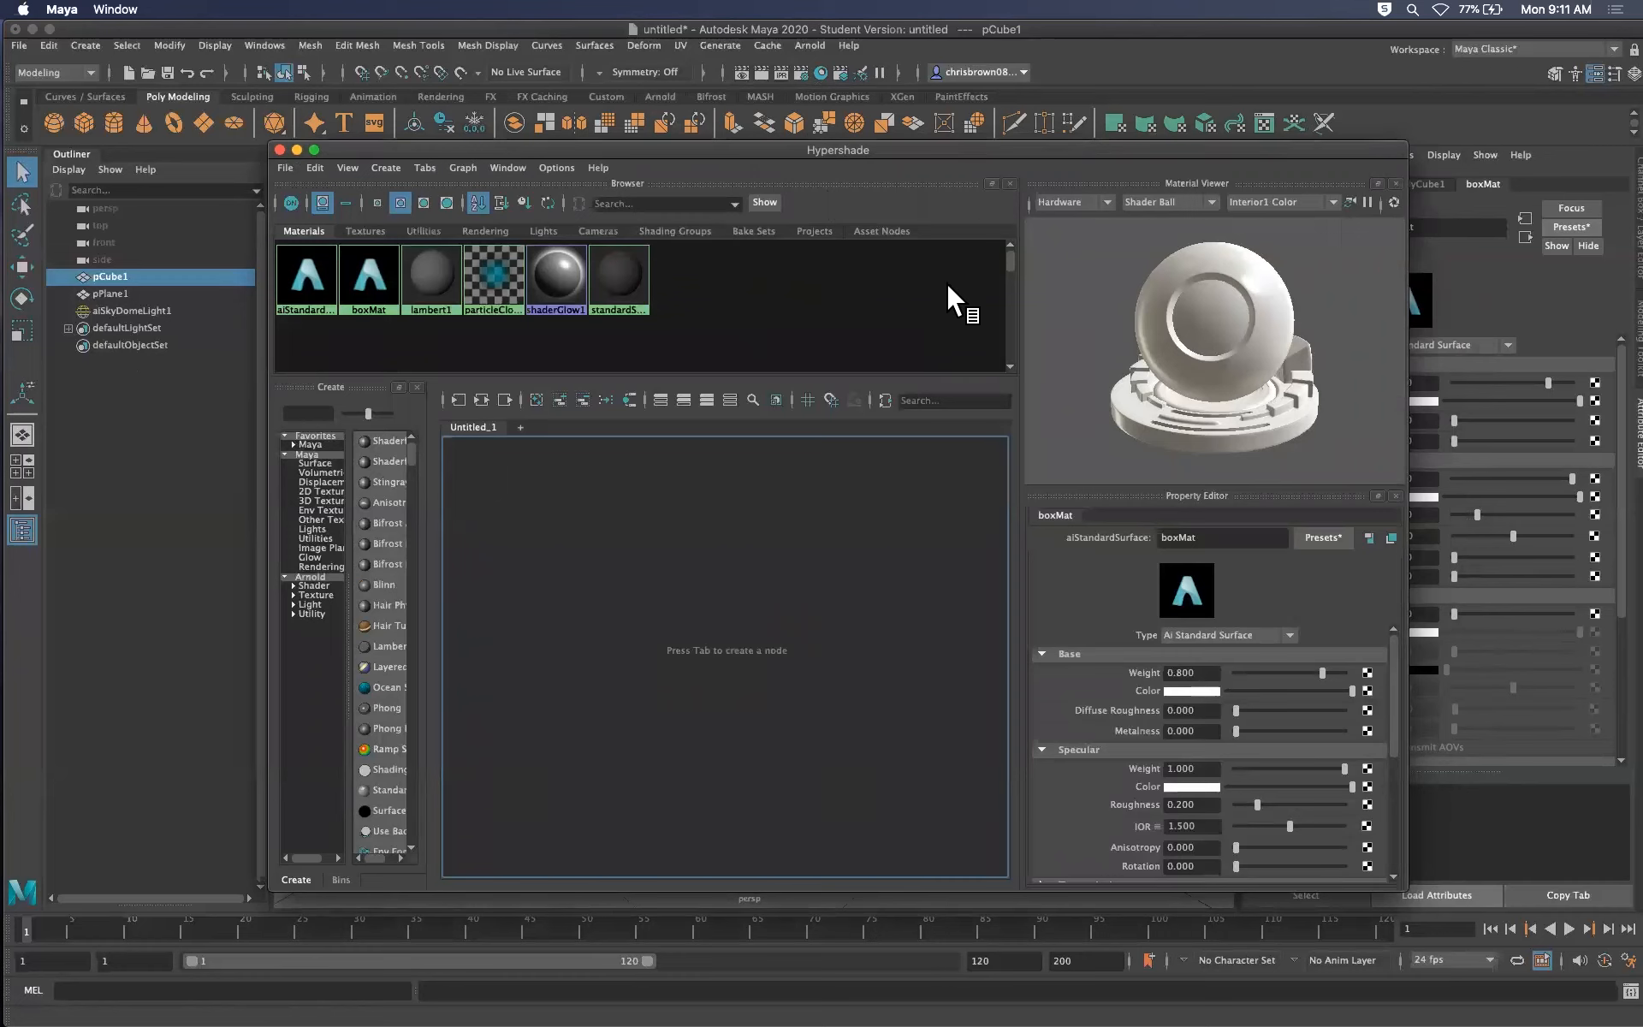
mouse_move(1012, 256)
left_mouse_down()
mouse_move(998, 330)
mouse_move(1004, 248)
mouse_move(1001, 310)
mouse_move(470, 322)
mouse_move(1008, 332)
mouse_move(1015, 242)
left_mouse_up()
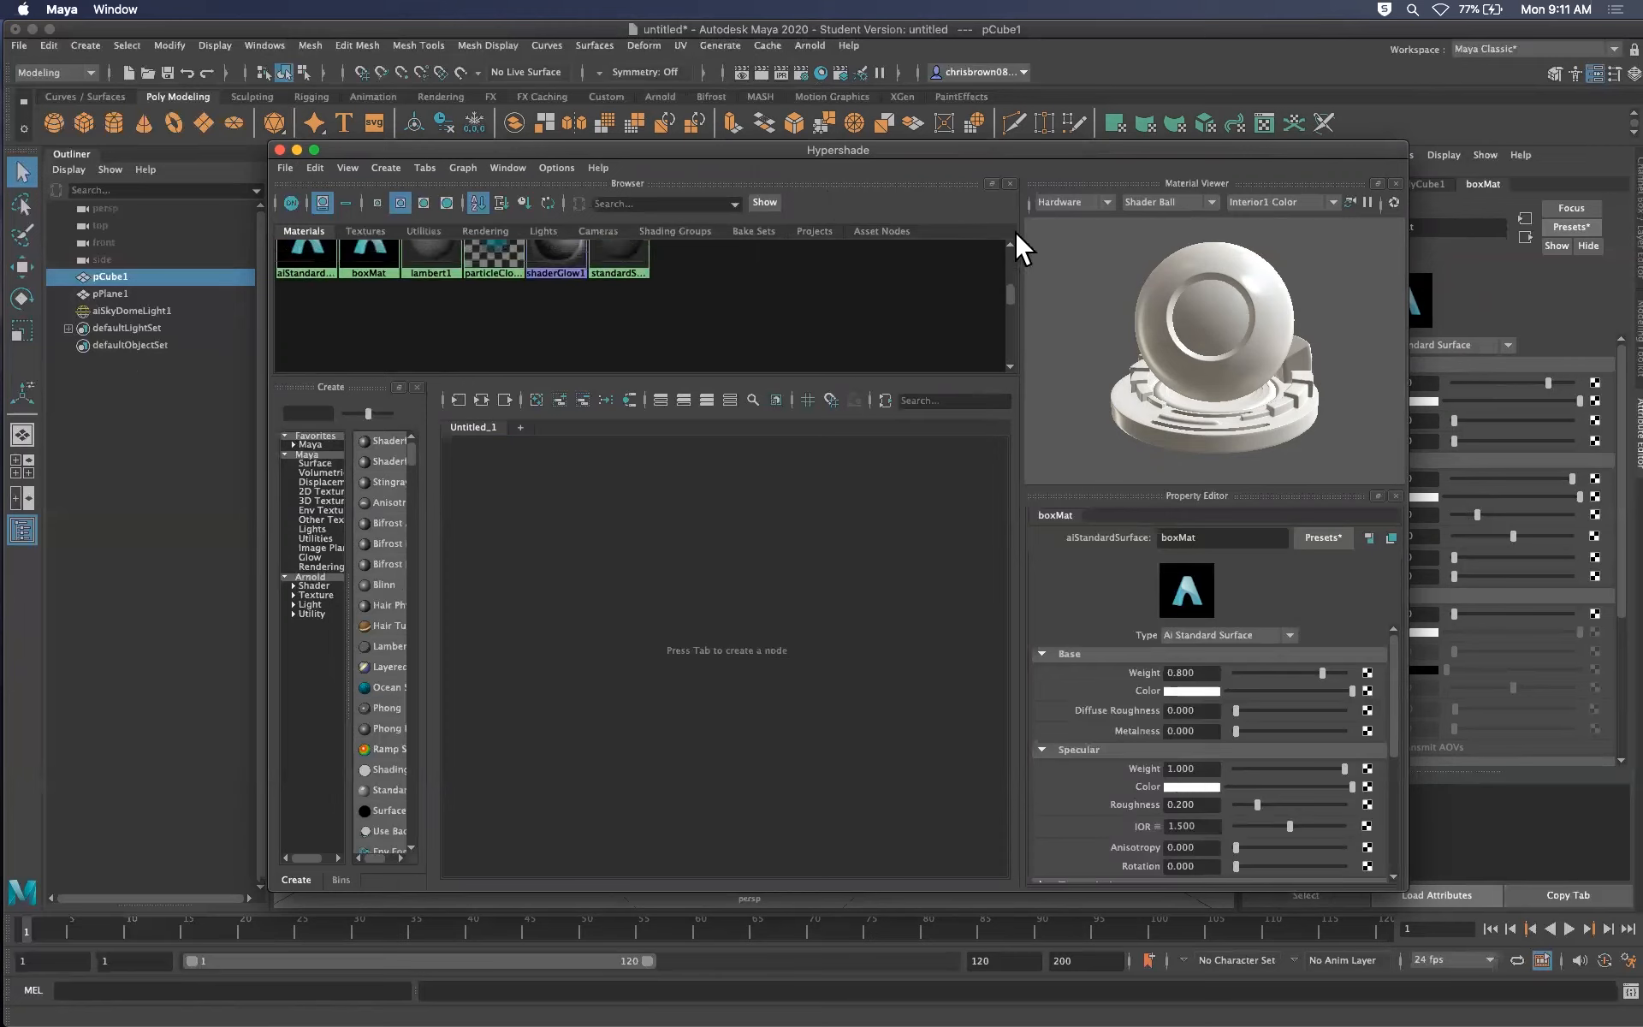
left_click(359, 280)
left_click(307, 279)
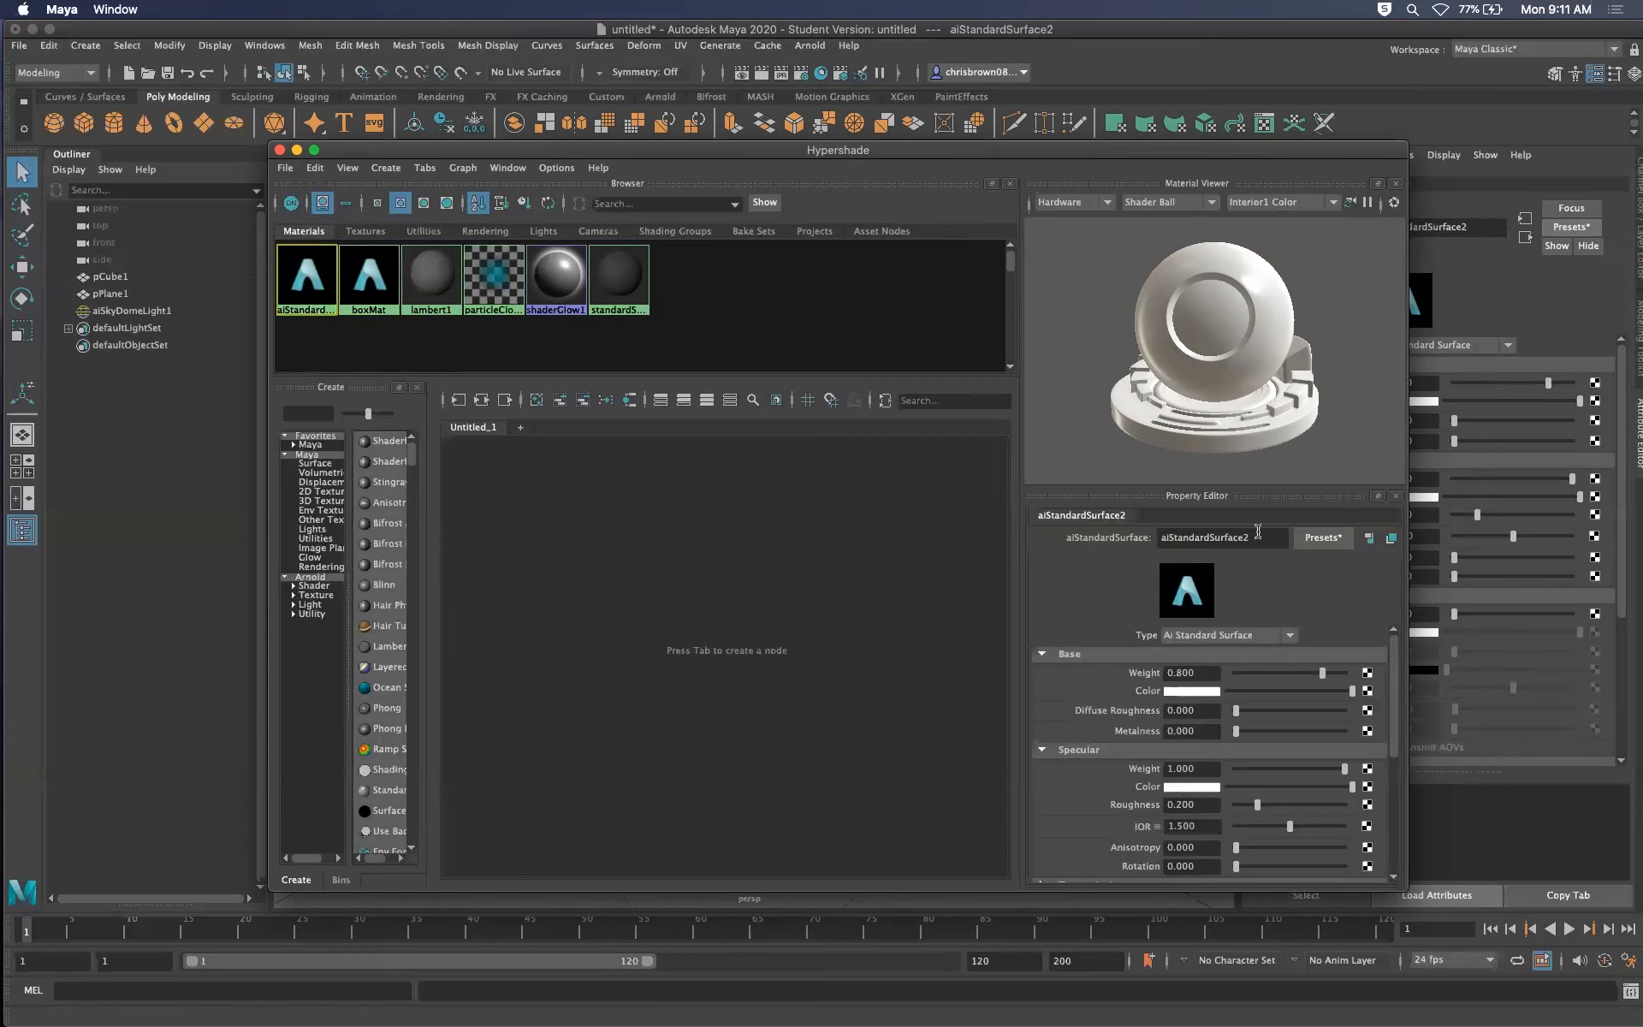
left_click_drag(1256, 536, 1145, 536)
type("floorMat")
key("Return")
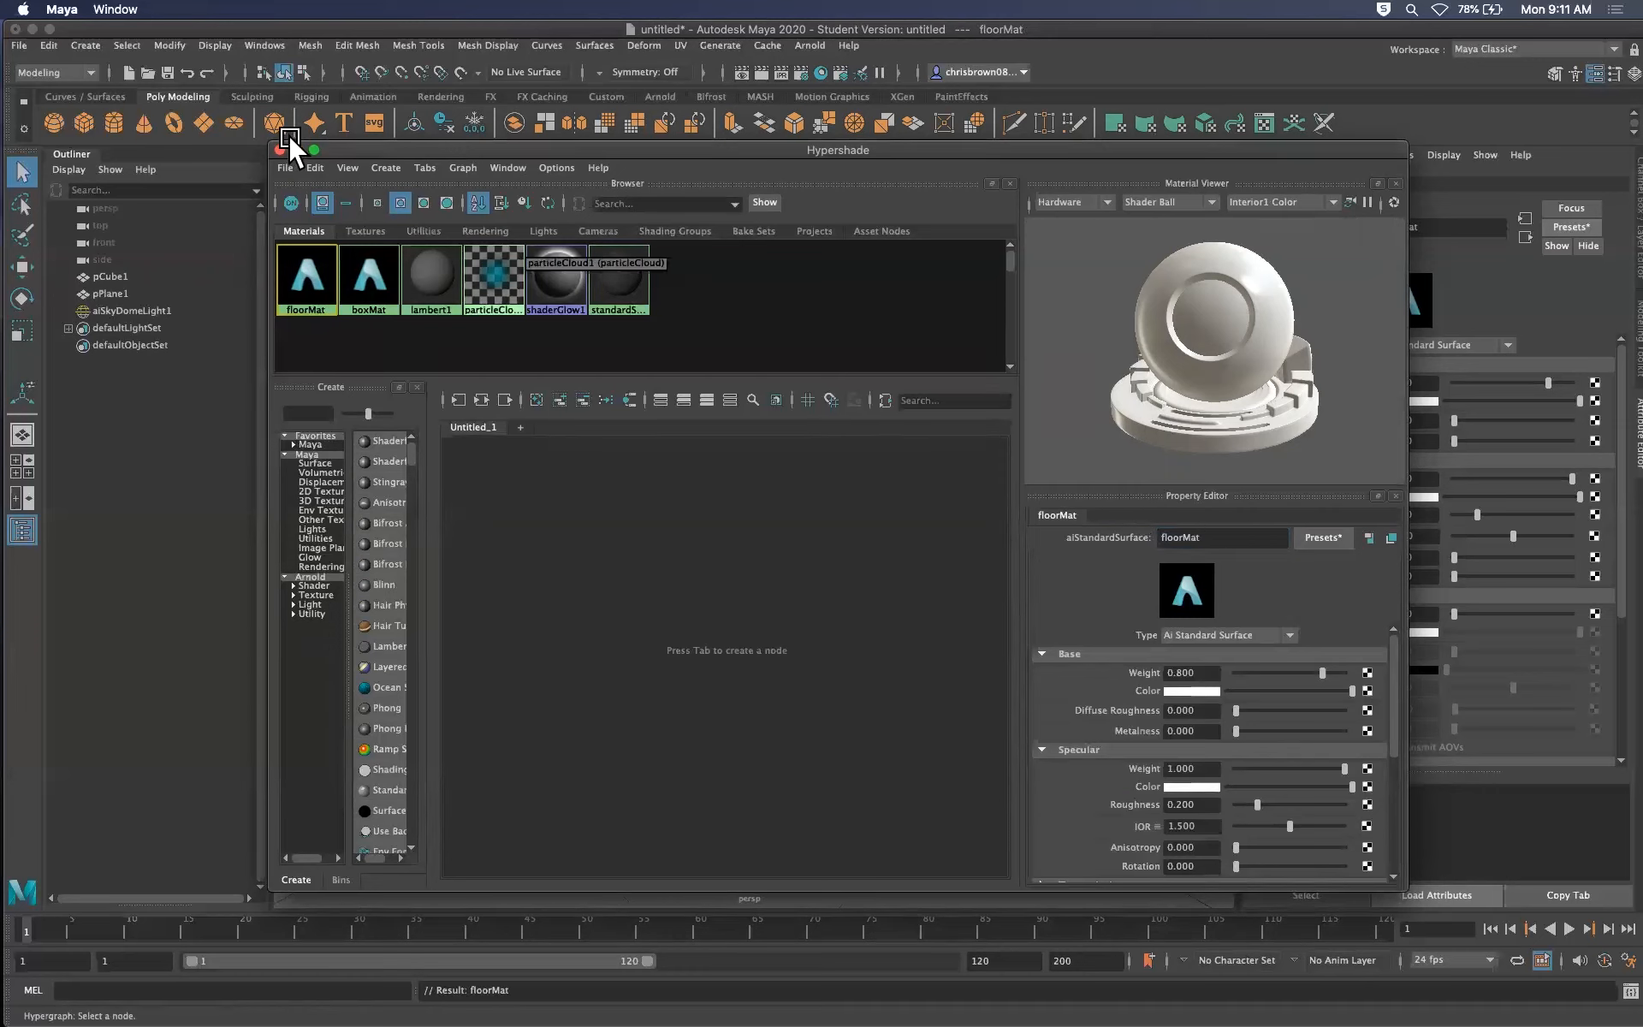
Show the boxMat material's attributes in the Hypershade
left_click(352, 287)
middle_click_drag(357, 280, 1265, 411)
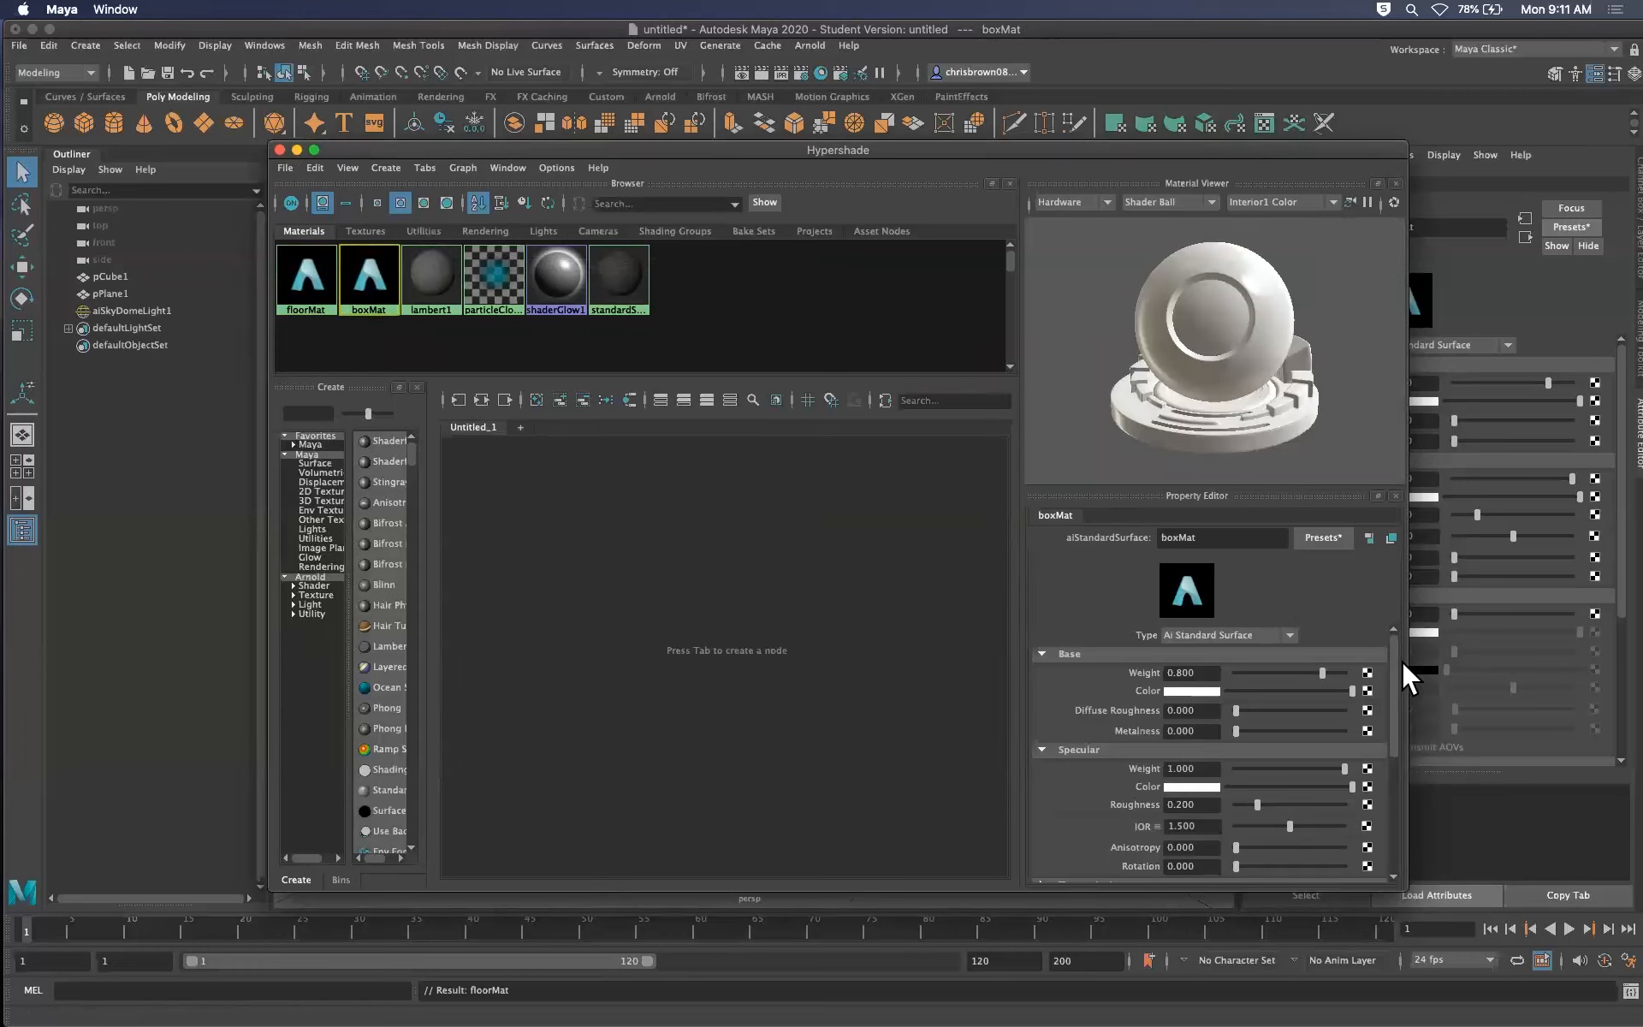
mouse_move(1393, 669)
left_mouse_down()
mouse_move(1398, 758)
mouse_move(1405, 649)
left_mouse_up()
Reposition the Hypershade, widen its node creation list and browse the available shaders, textures, lights and utilities
left_click_drag(1360, 148, 1458, 117)
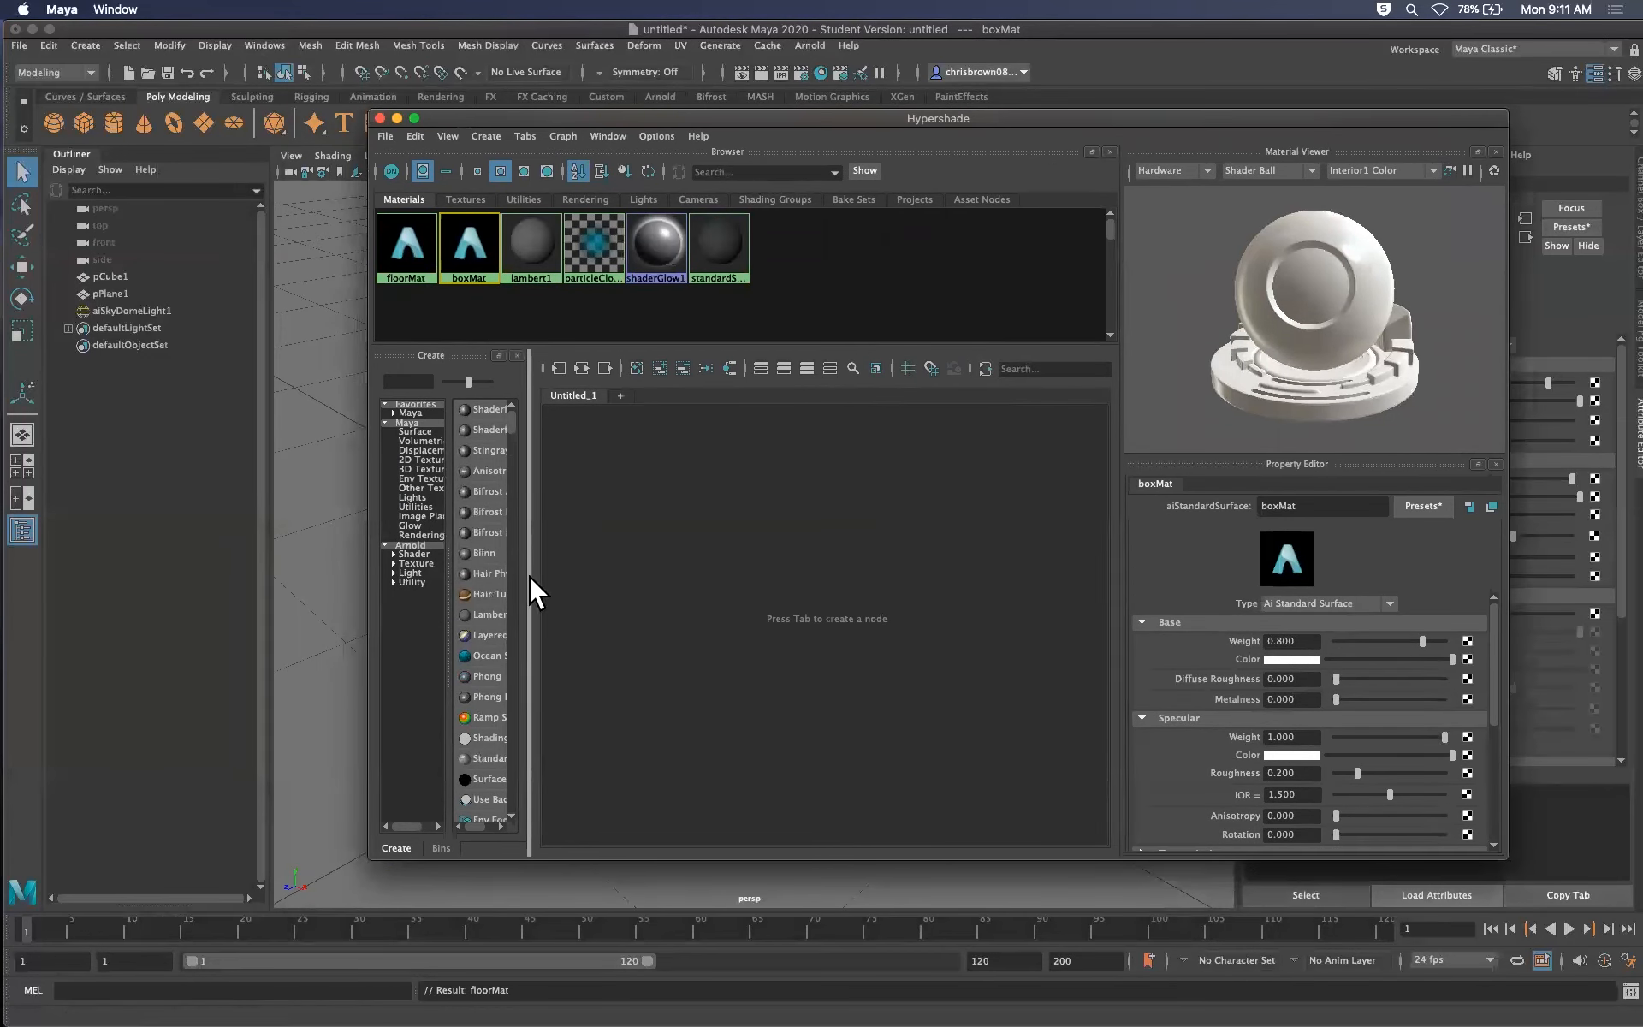
left_click_drag(527, 574, 664, 581)
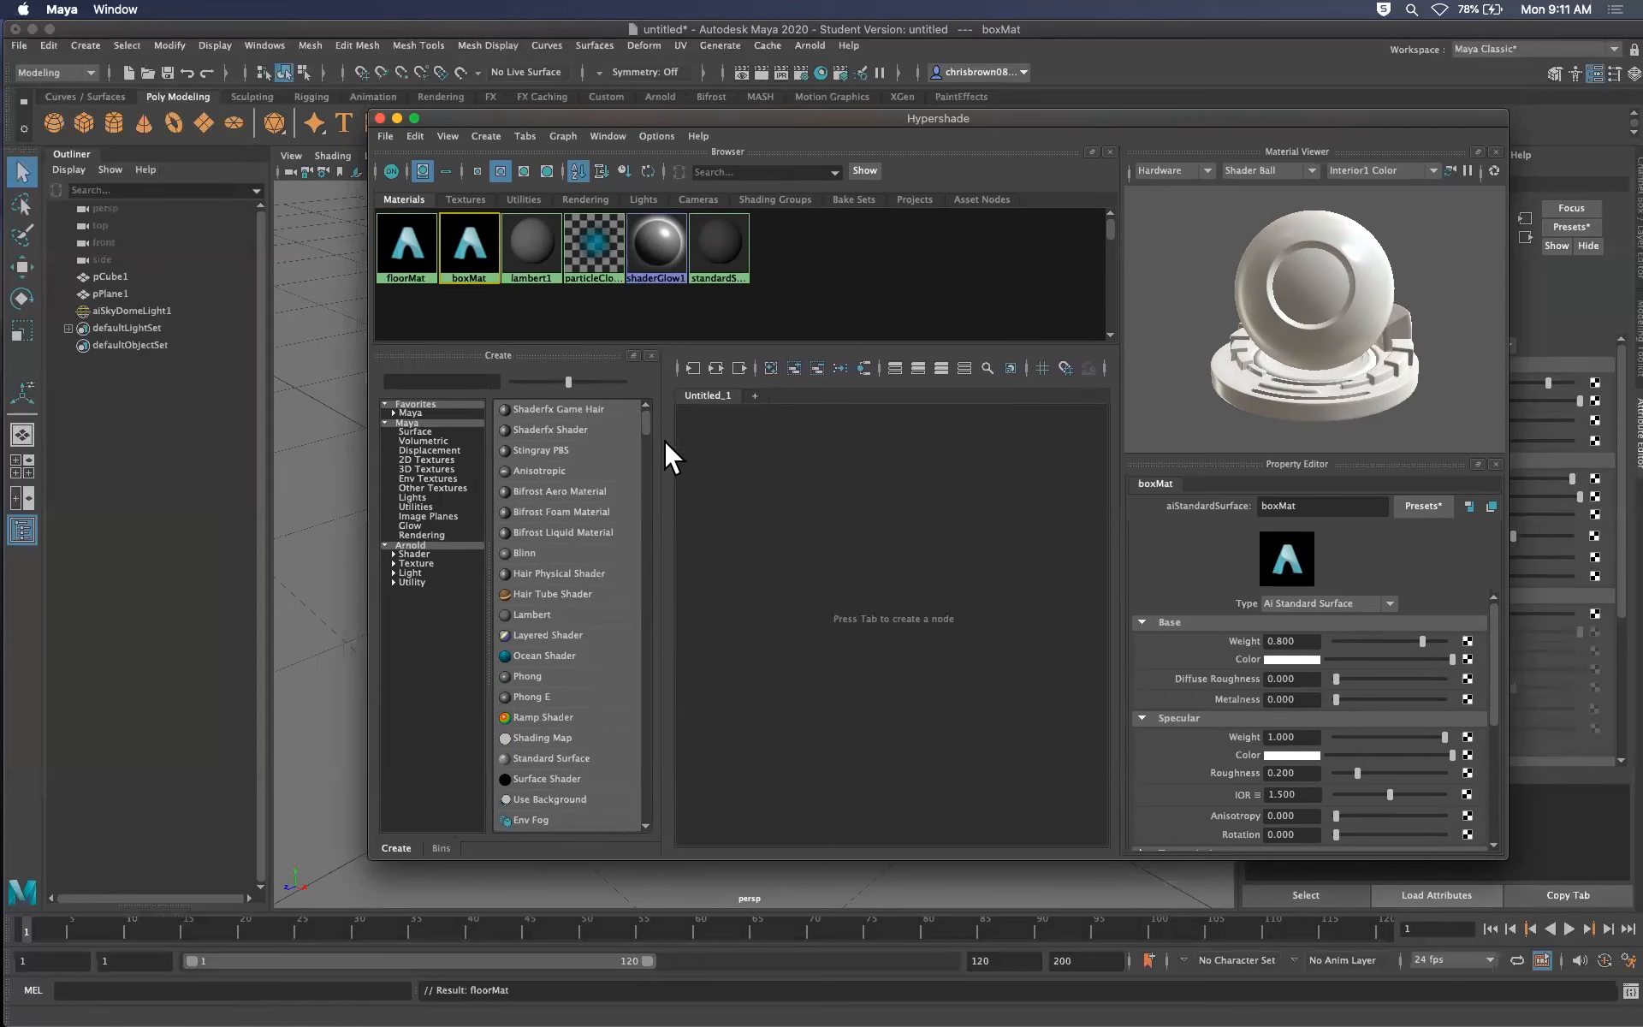
left_click_drag(645, 417, 645, 739)
left_click_drag(648, 642, 659, 497)
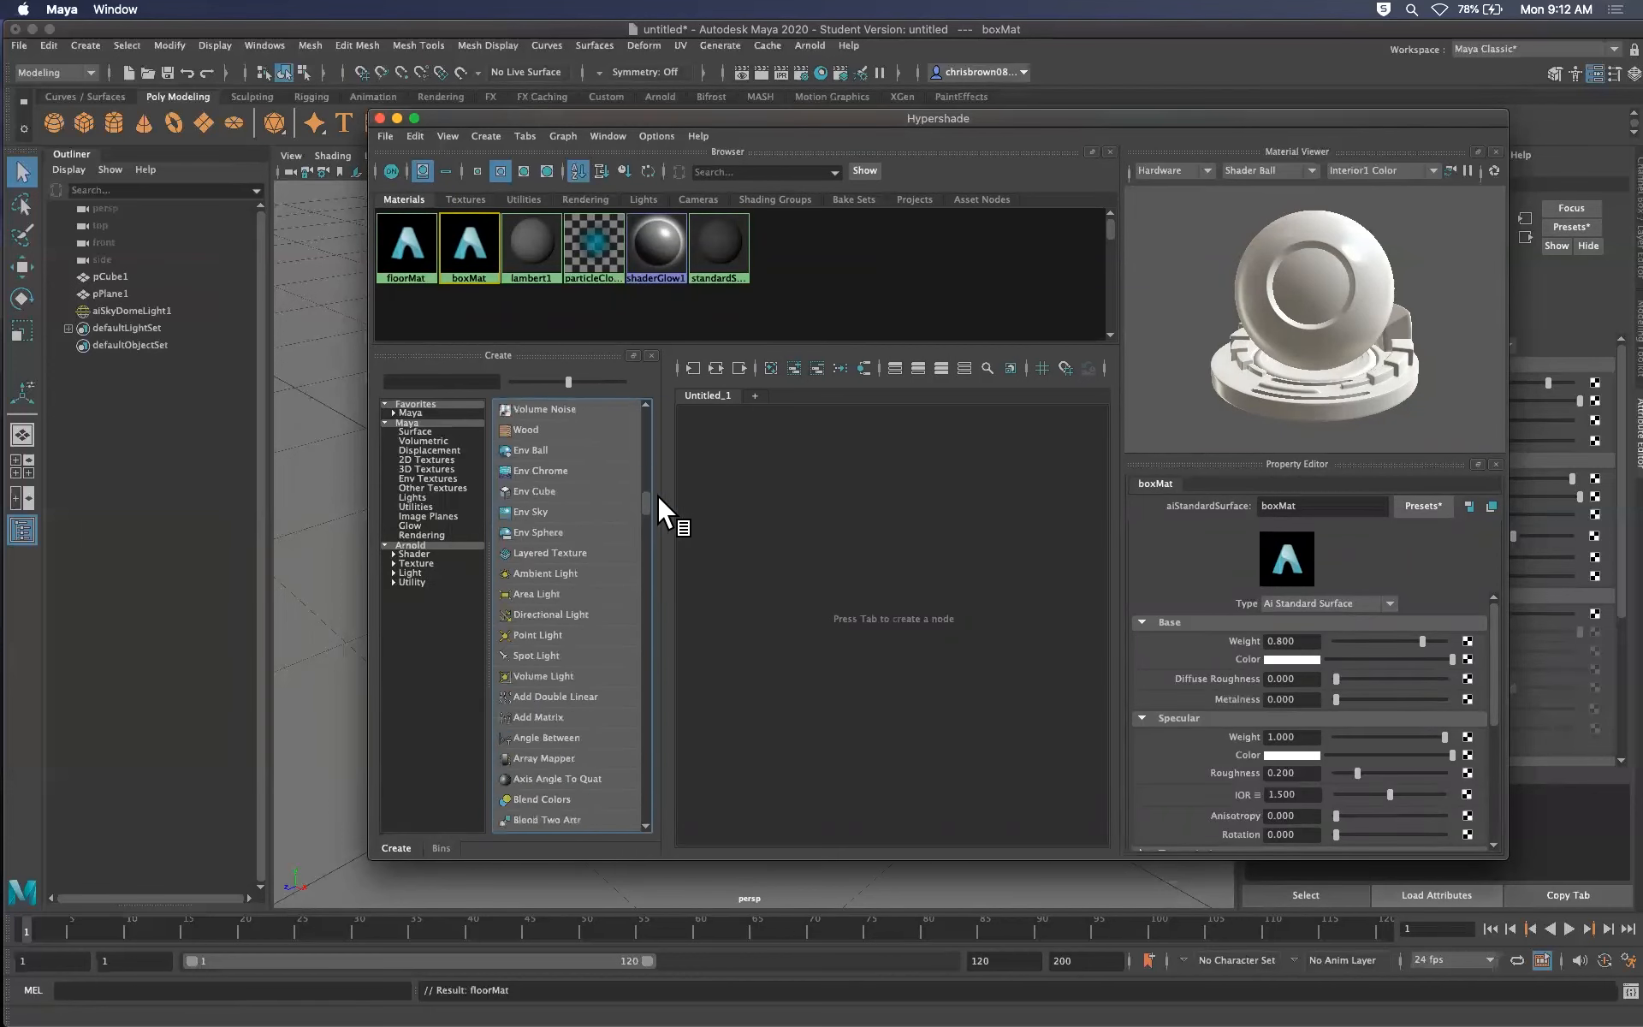
scroll(567, 548, "down", 1)
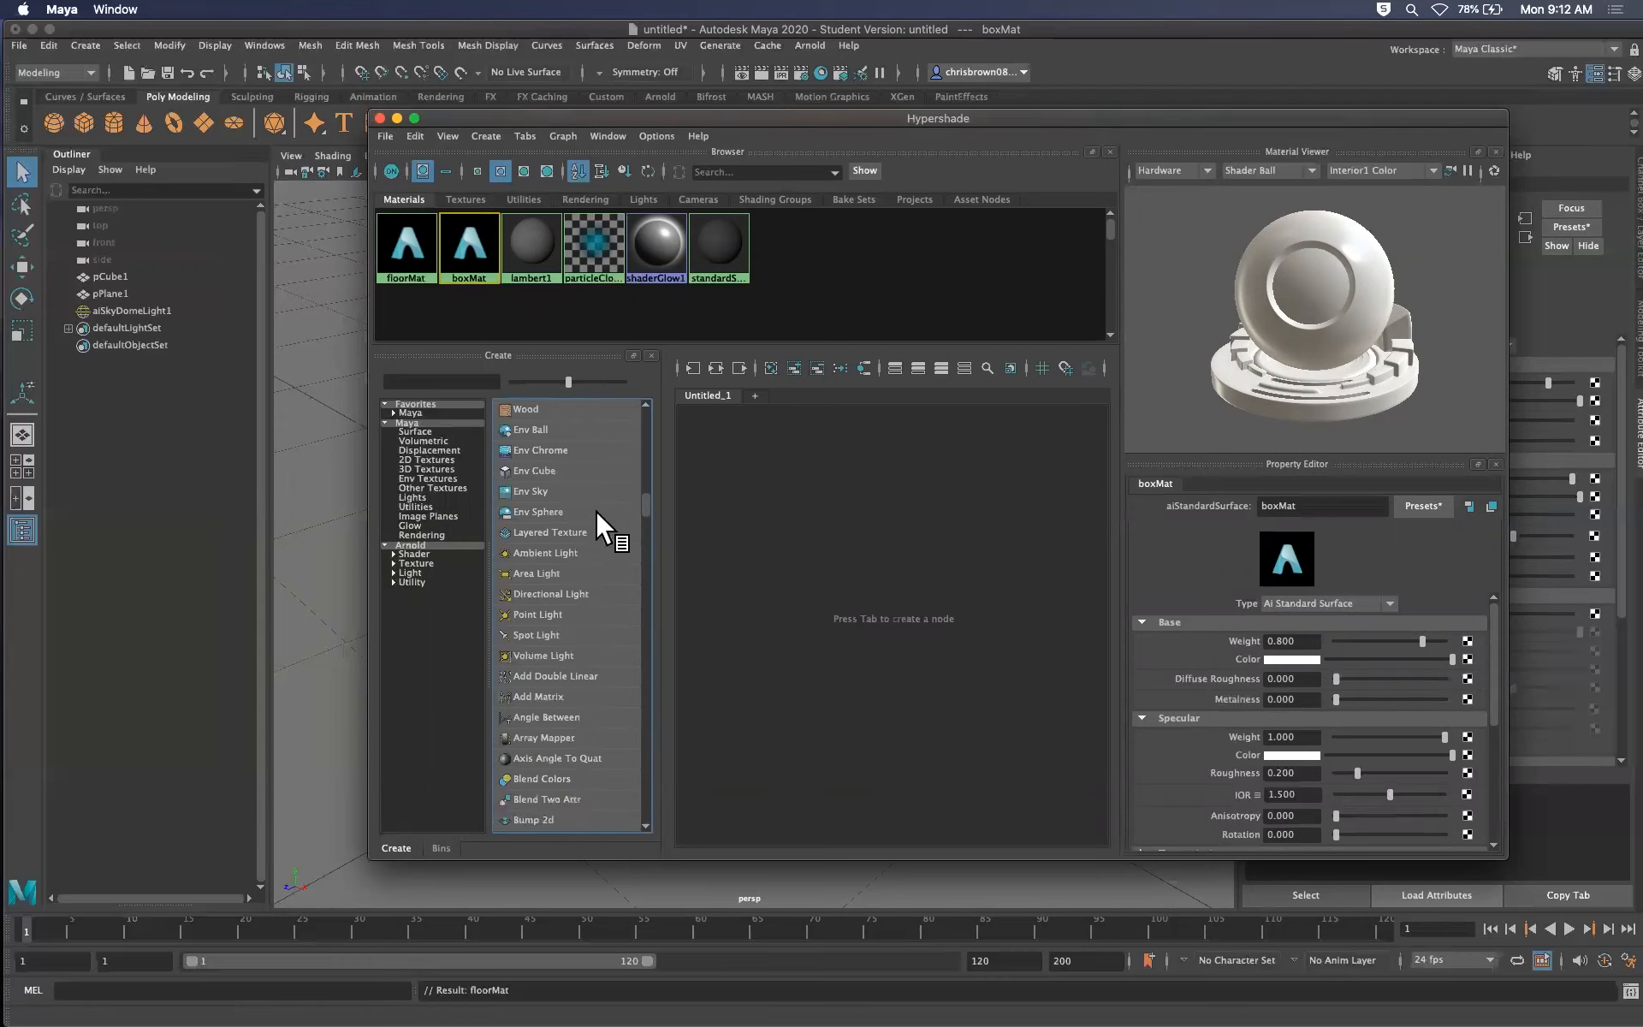
left_click_drag(643, 513, 631, 414)
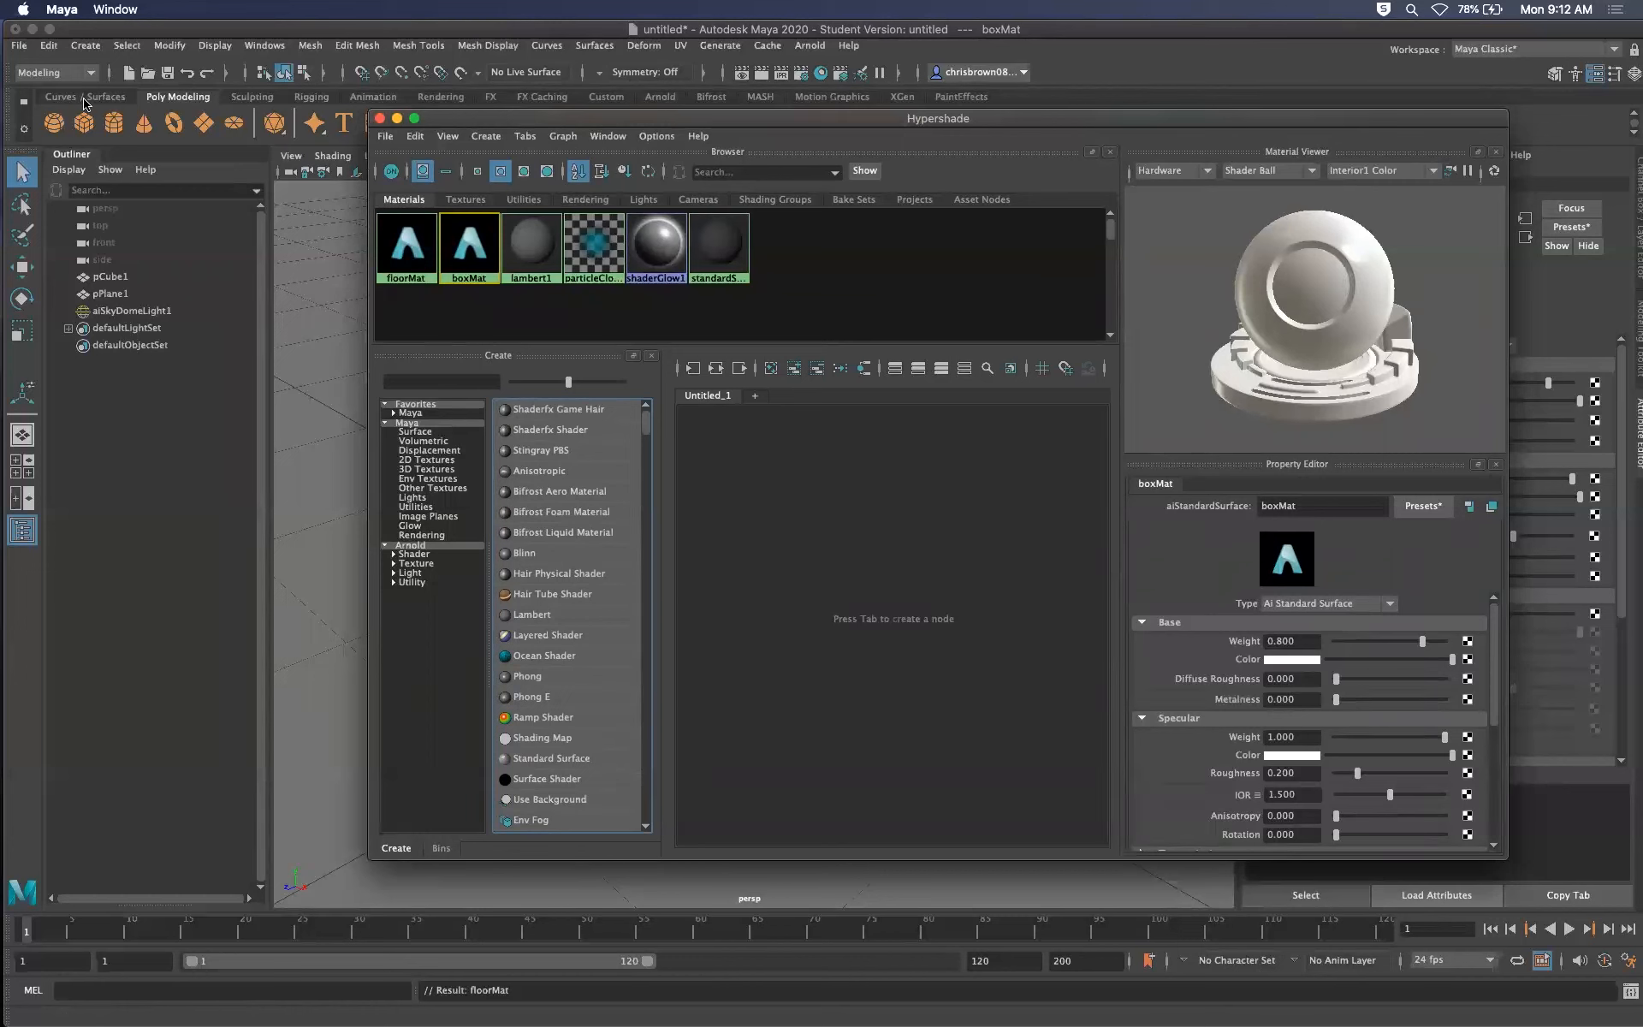
Graph the boxMat material's network in the Hypershade work area, then reposition and enlarge the Hypershade window
right_click(470, 260)
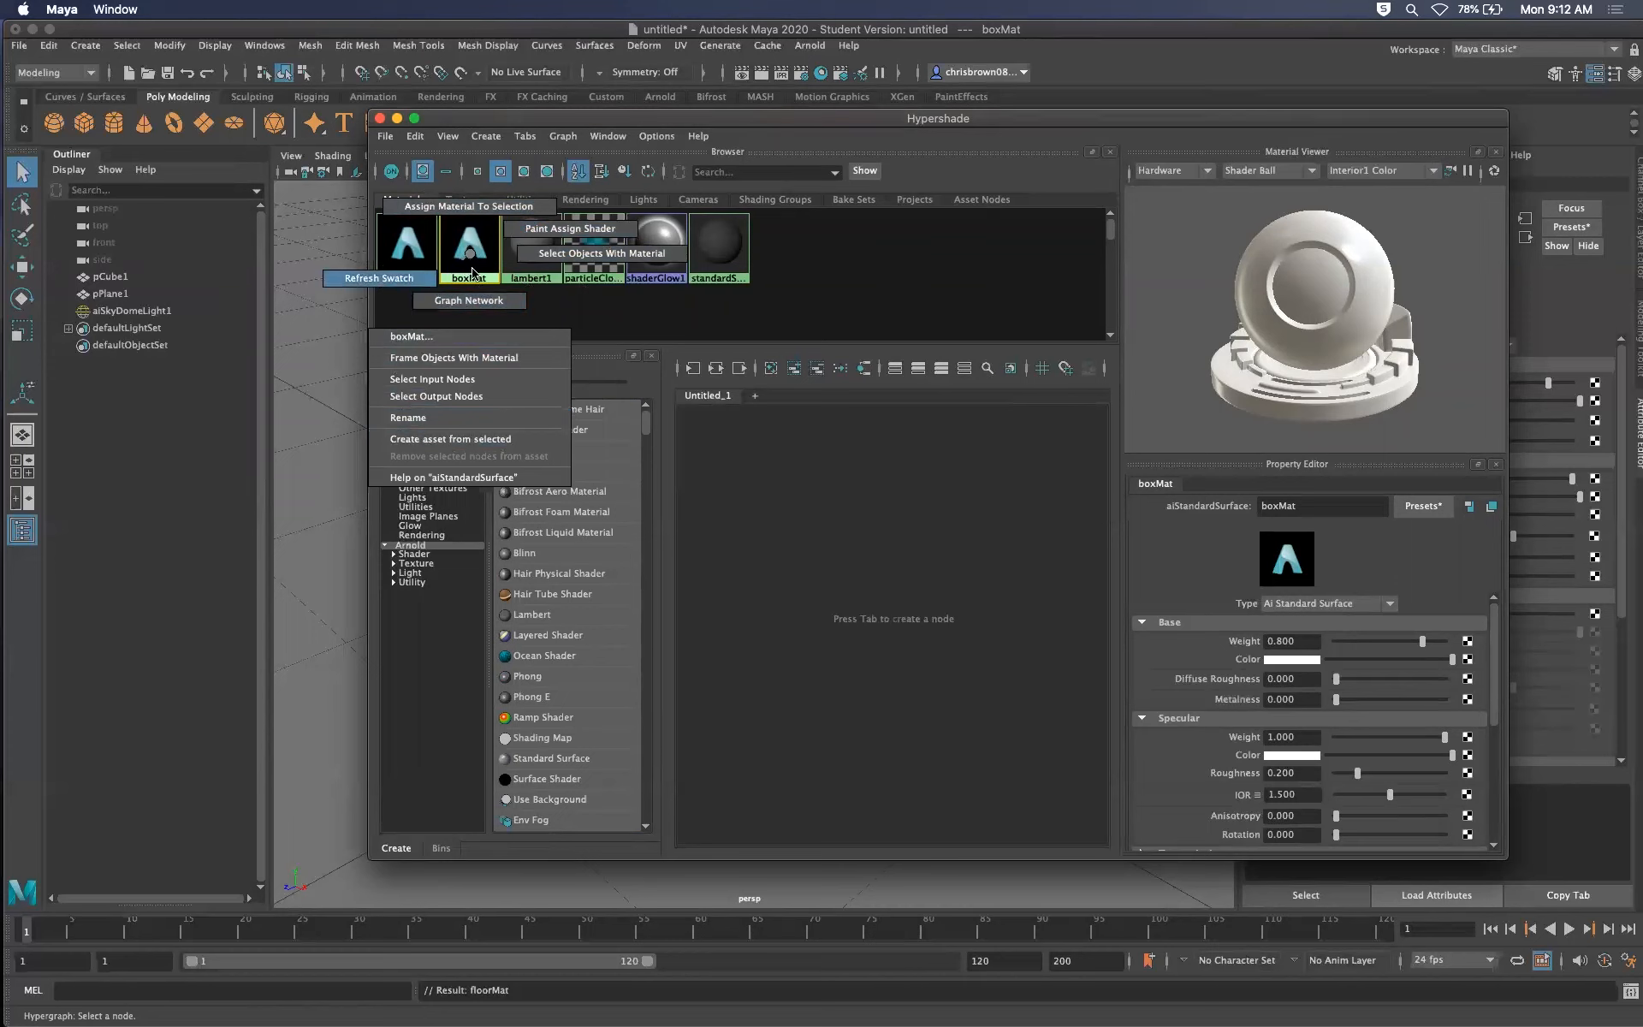
right_click_drag(484, 294, 484, 294)
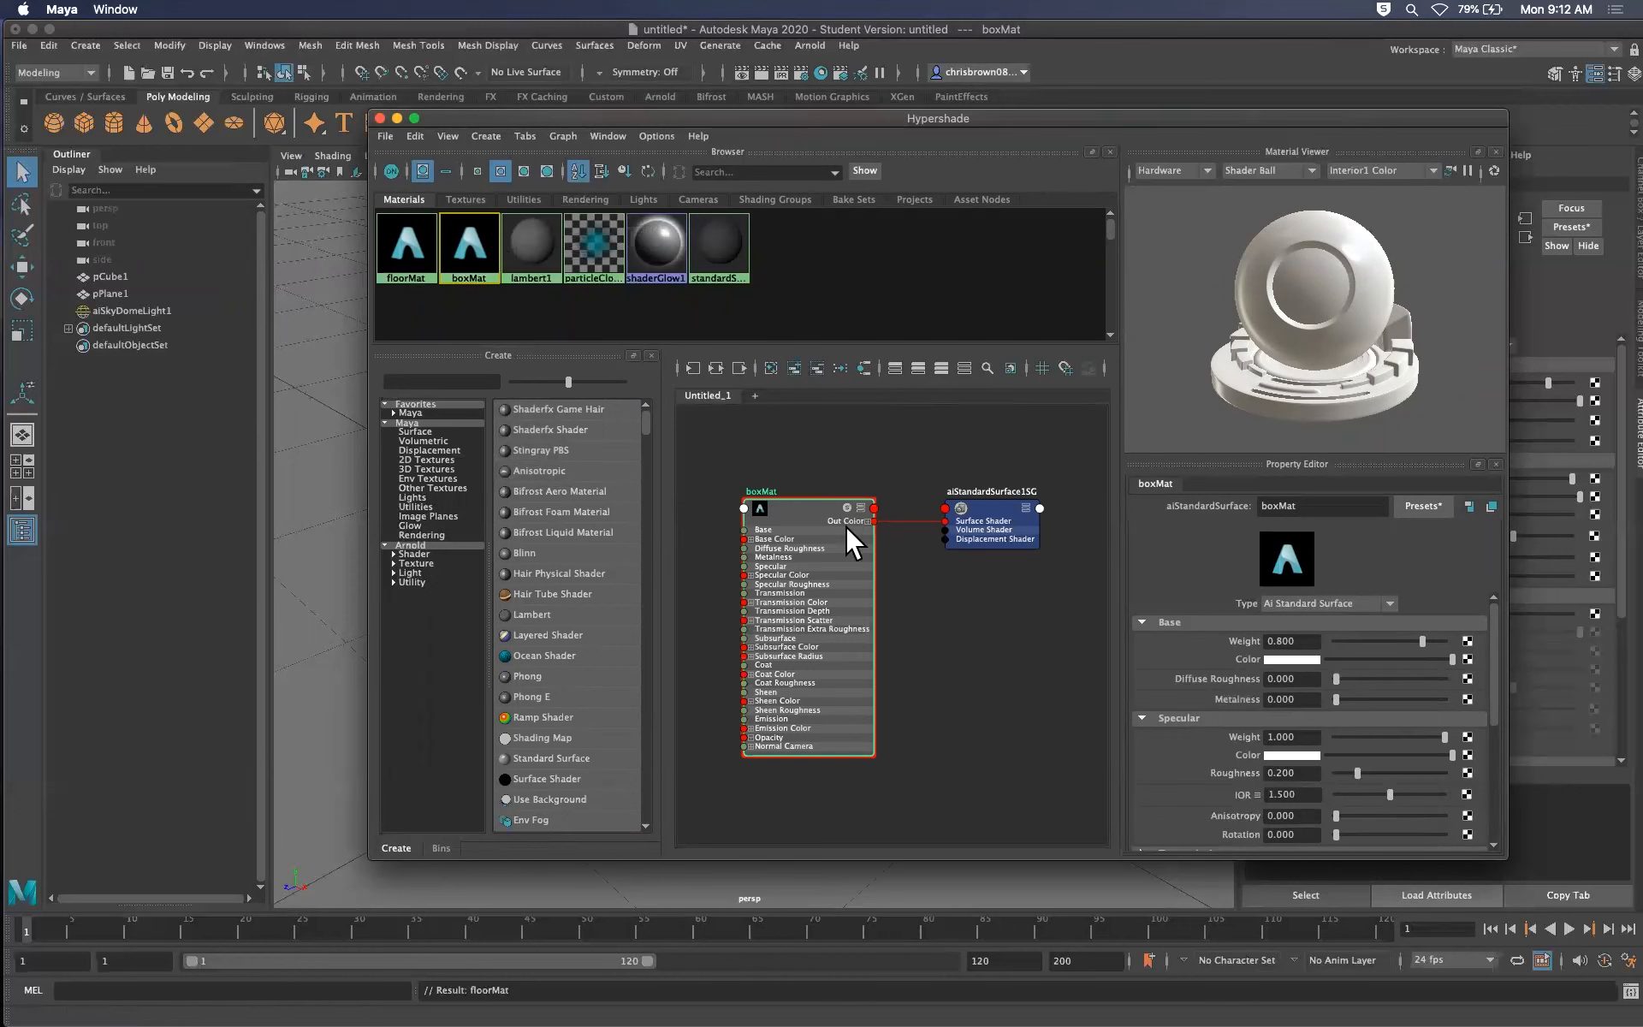
left_click_drag(1183, 118, 870, 84)
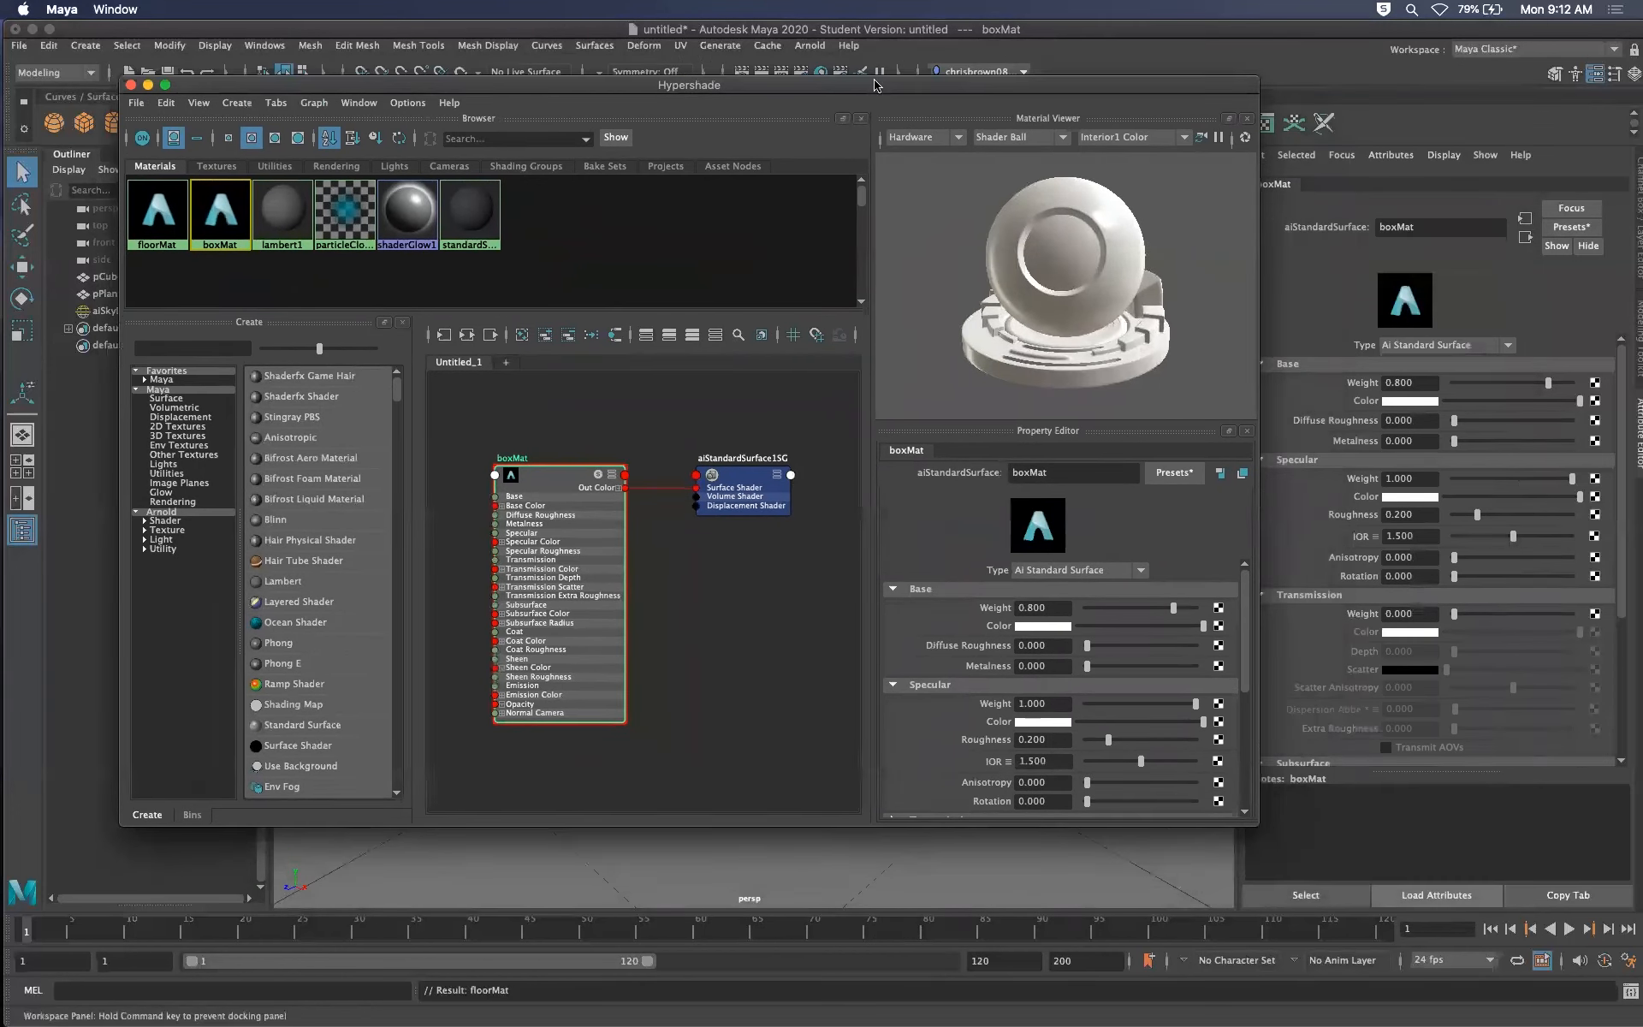
left_click_drag(1255, 821, 1447, 928)
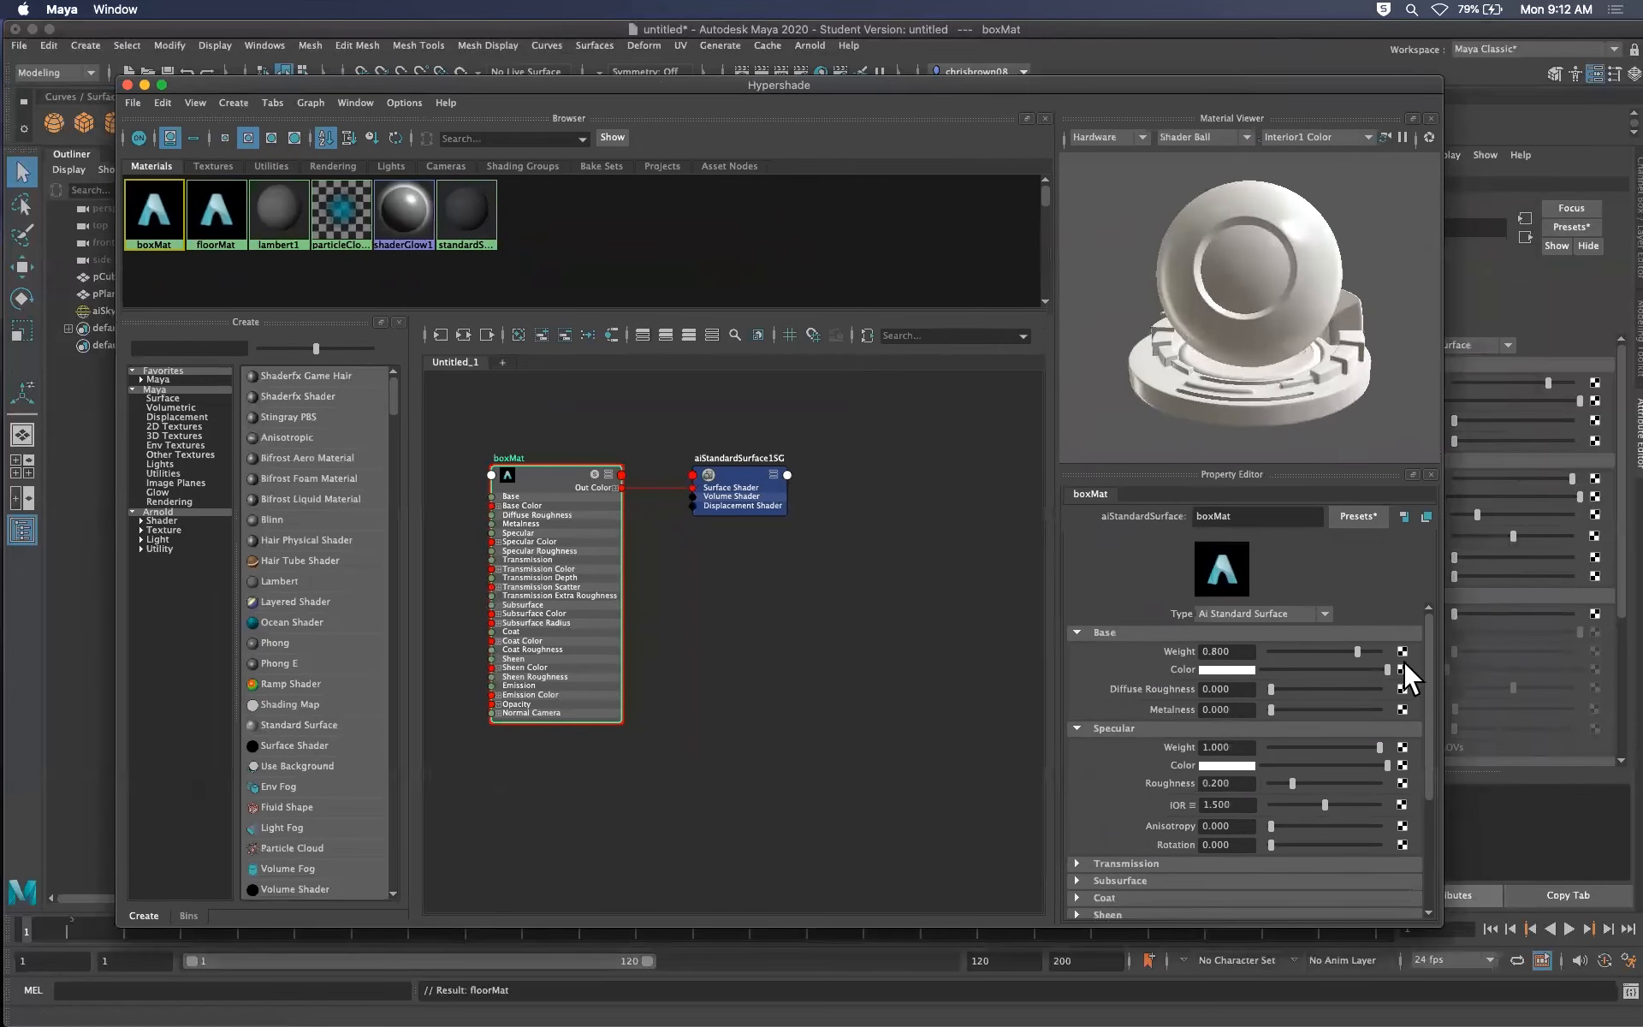
mouse_move(919, 85)
left_mouse_down()
mouse_move(1507, 89)
mouse_move(984, 105)
left_mouse_up()
left_click_drag(814, 121, 1642, 17)
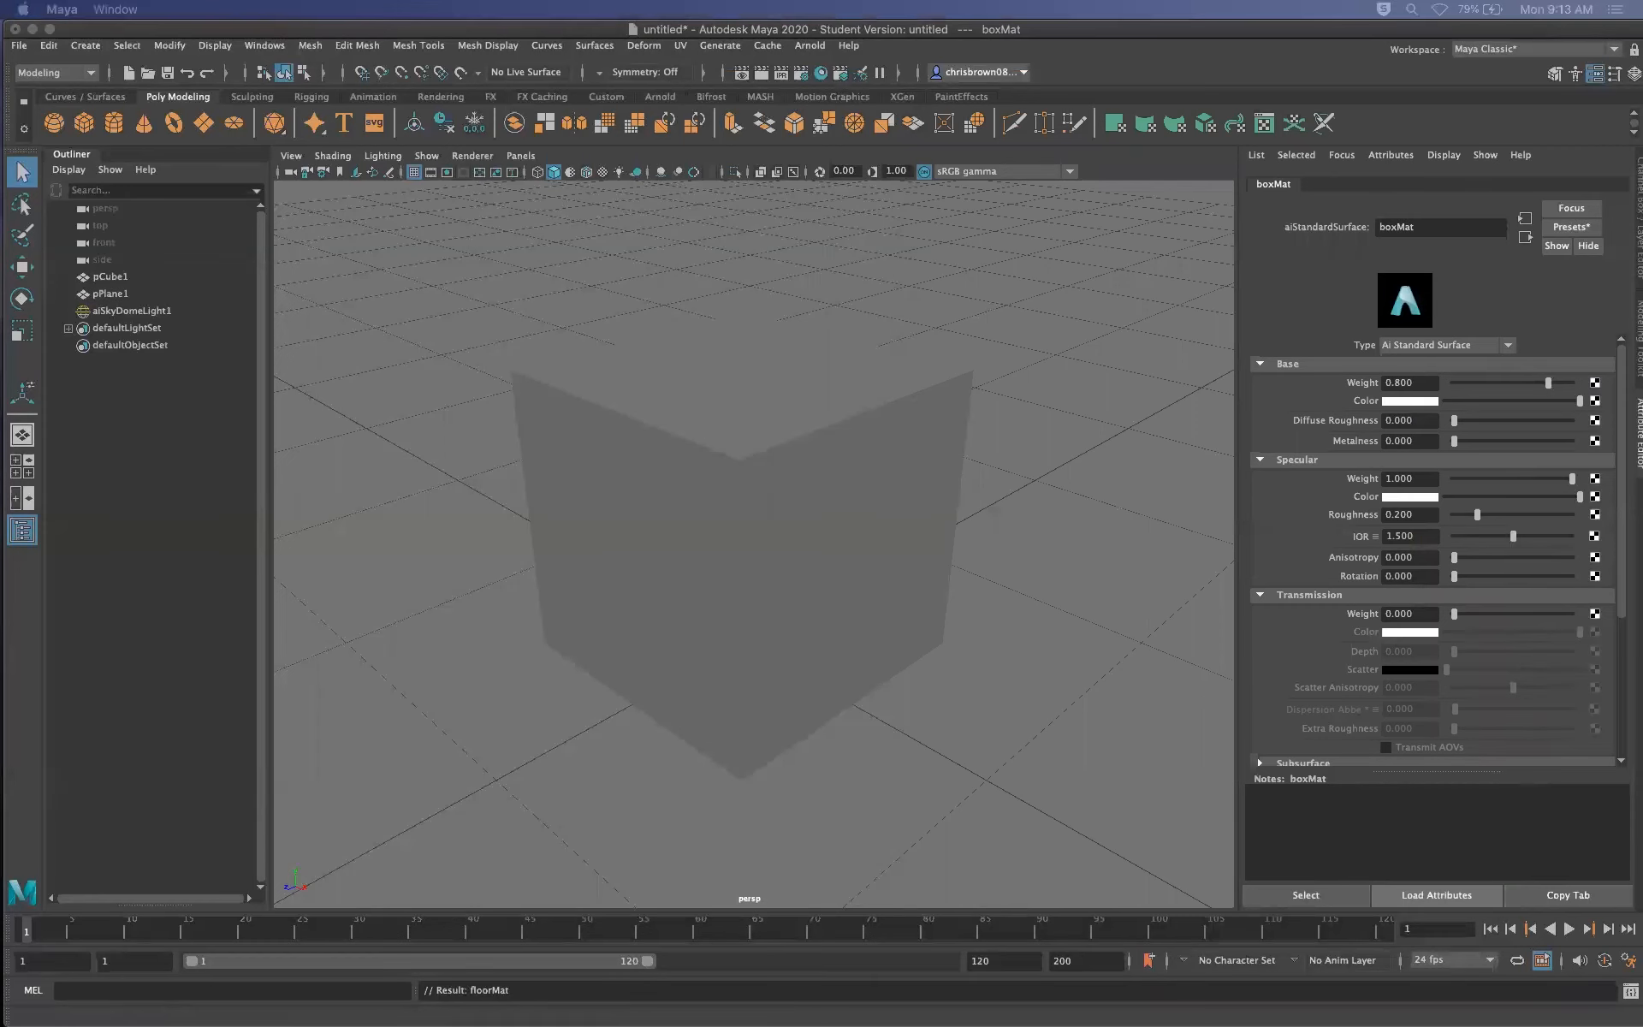
mouse_move(1641, 201)
left_mouse_down()
mouse_move(1061, 219)
mouse_move(970, 152)
mouse_move(1093, 168)
mouse_move(1019, 182)
left_mouse_up()
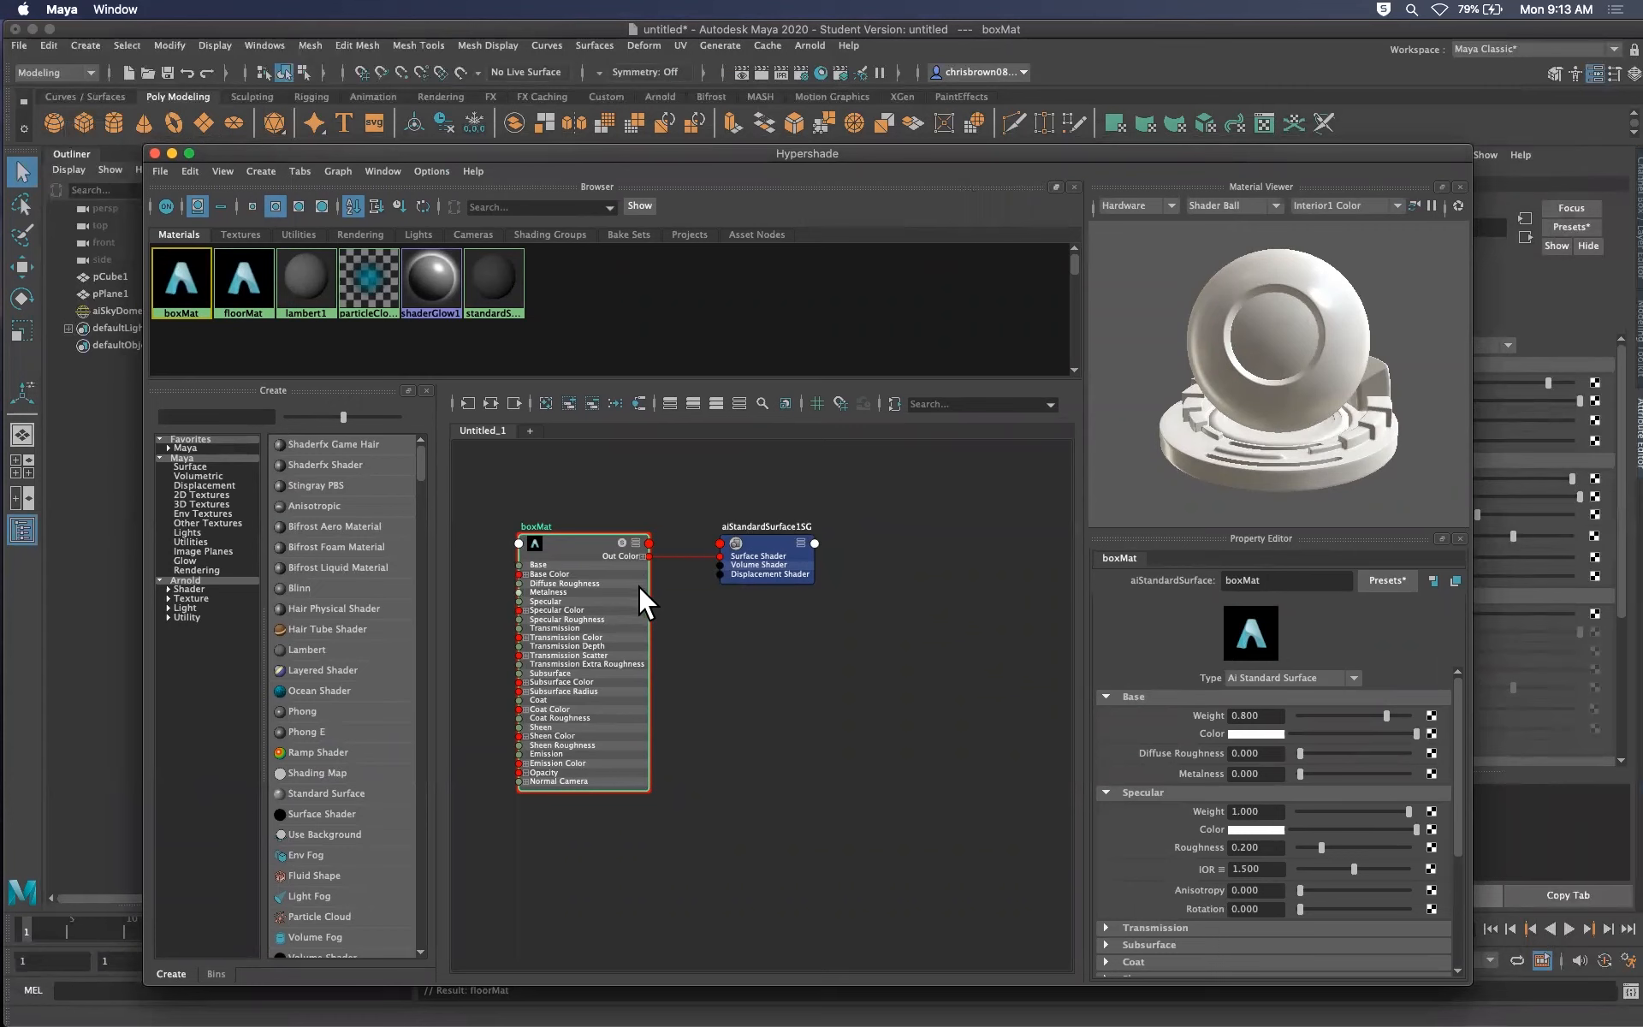
middle_click_drag(768, 562, 847, 569)
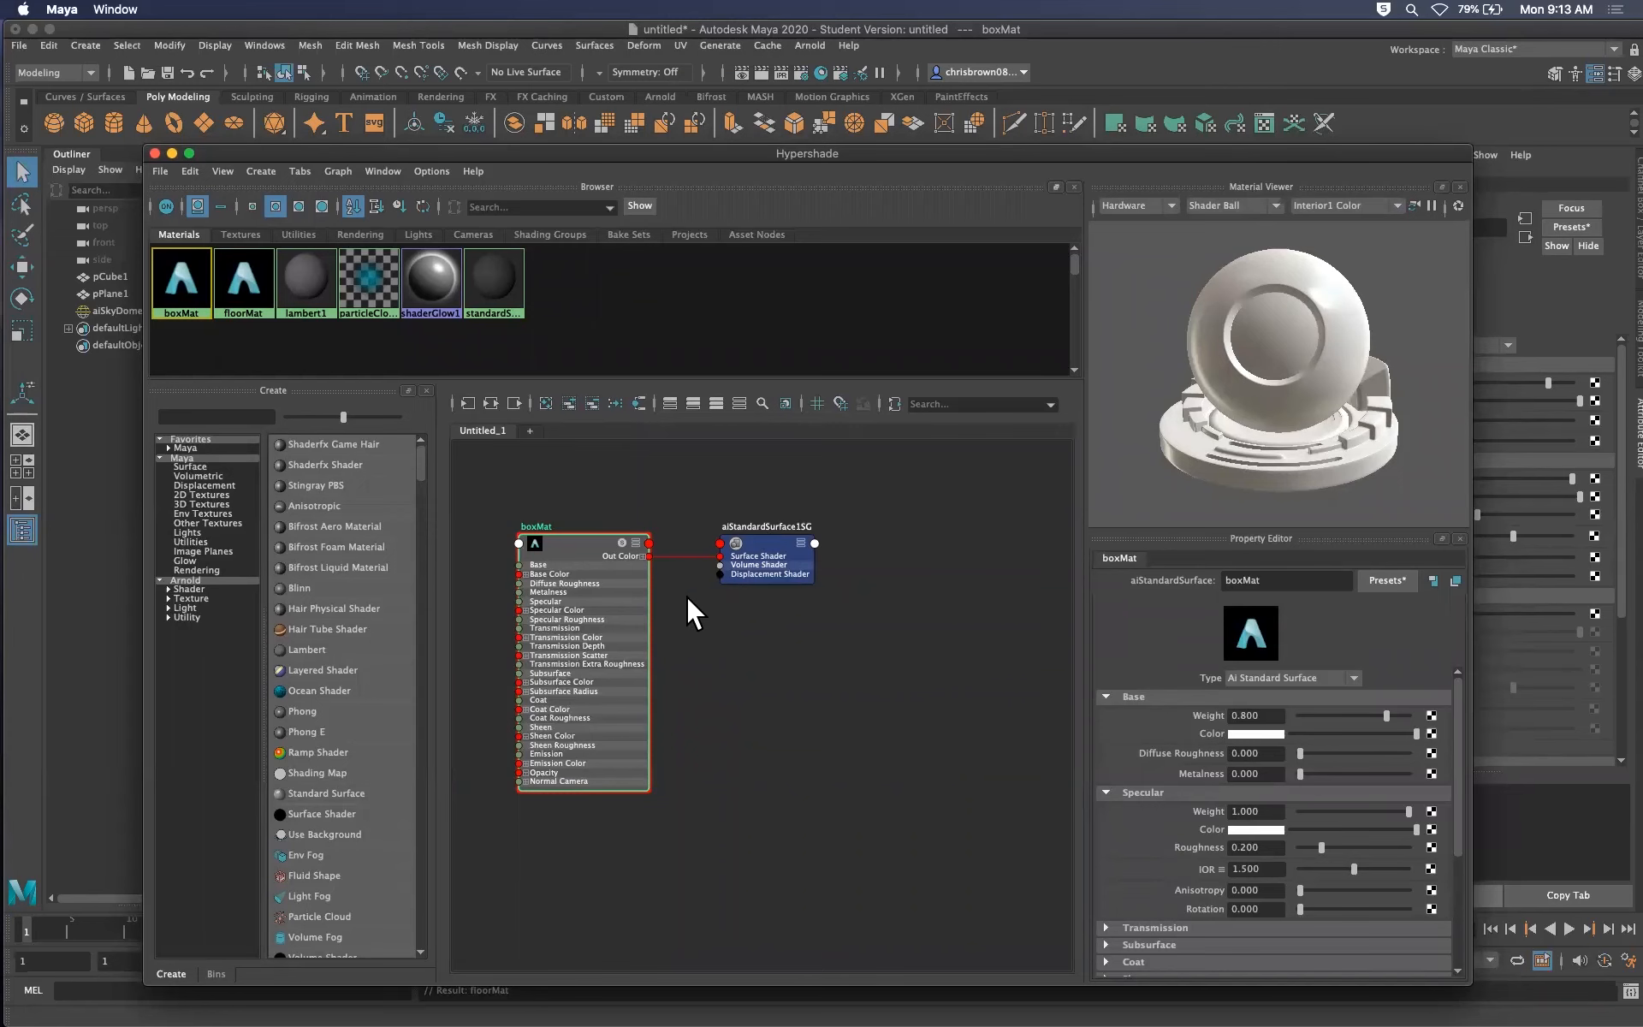
Move the Hypershade off the viewport and reframe the cube from a low angle with the horizon in view
left_click_drag(824, 158, 1641, 96)
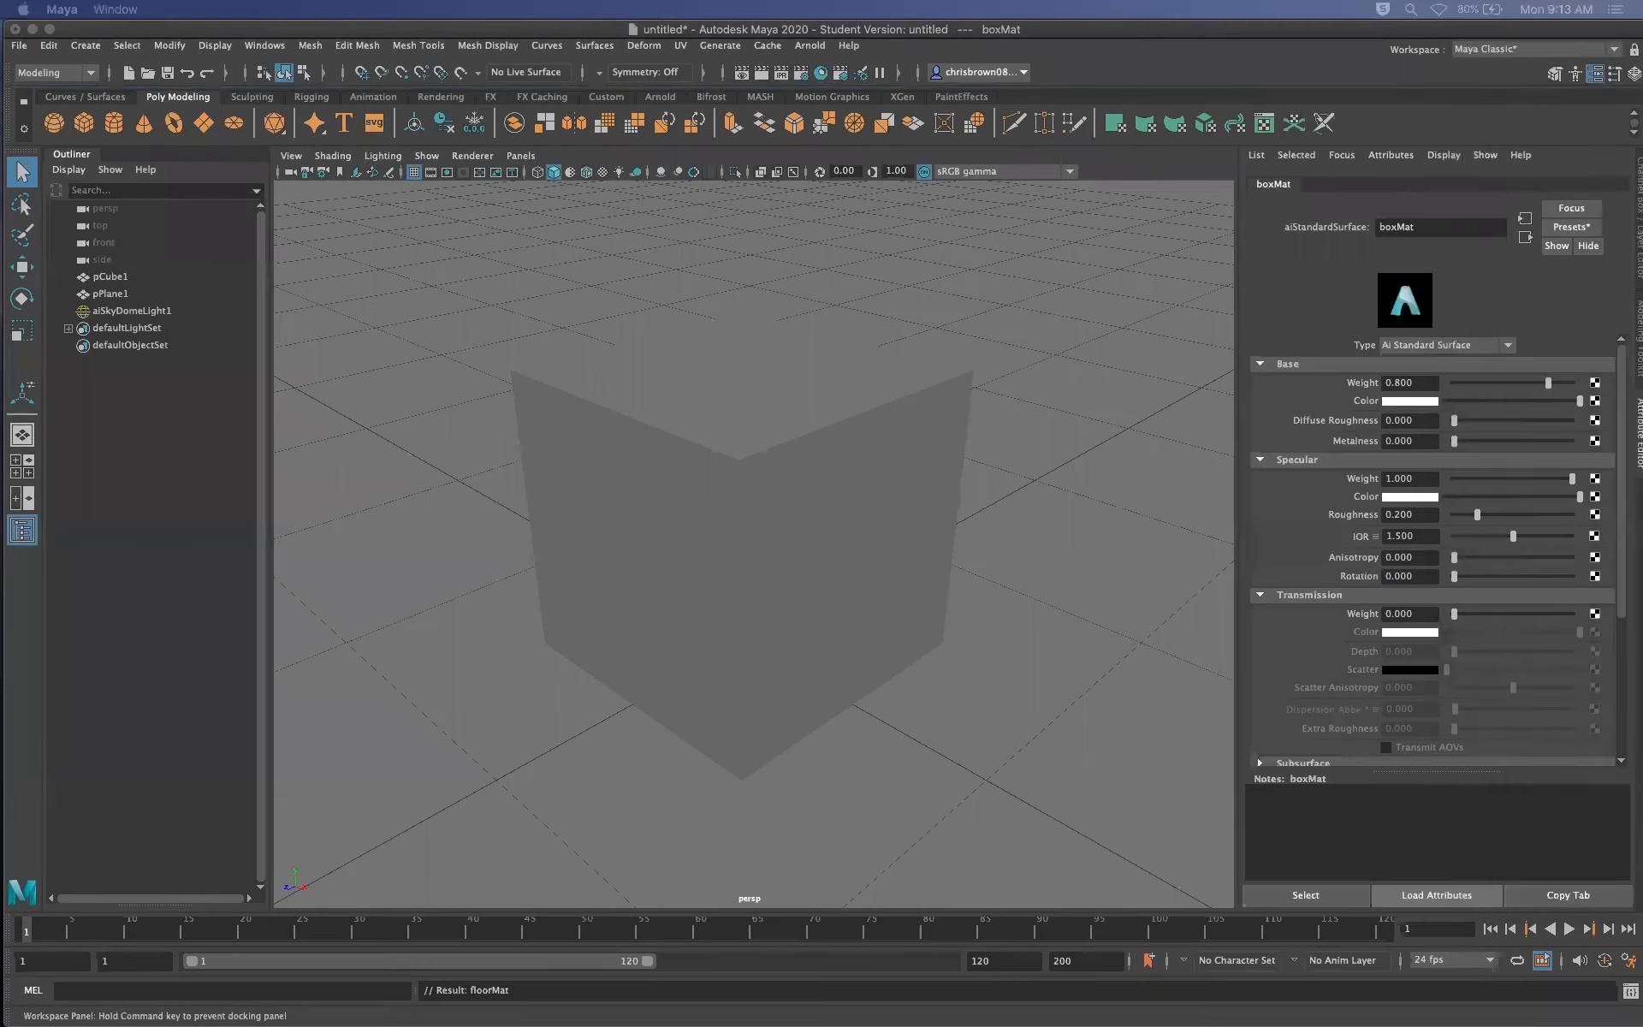
right_click_drag(829, 480, 895, 481, "alt")
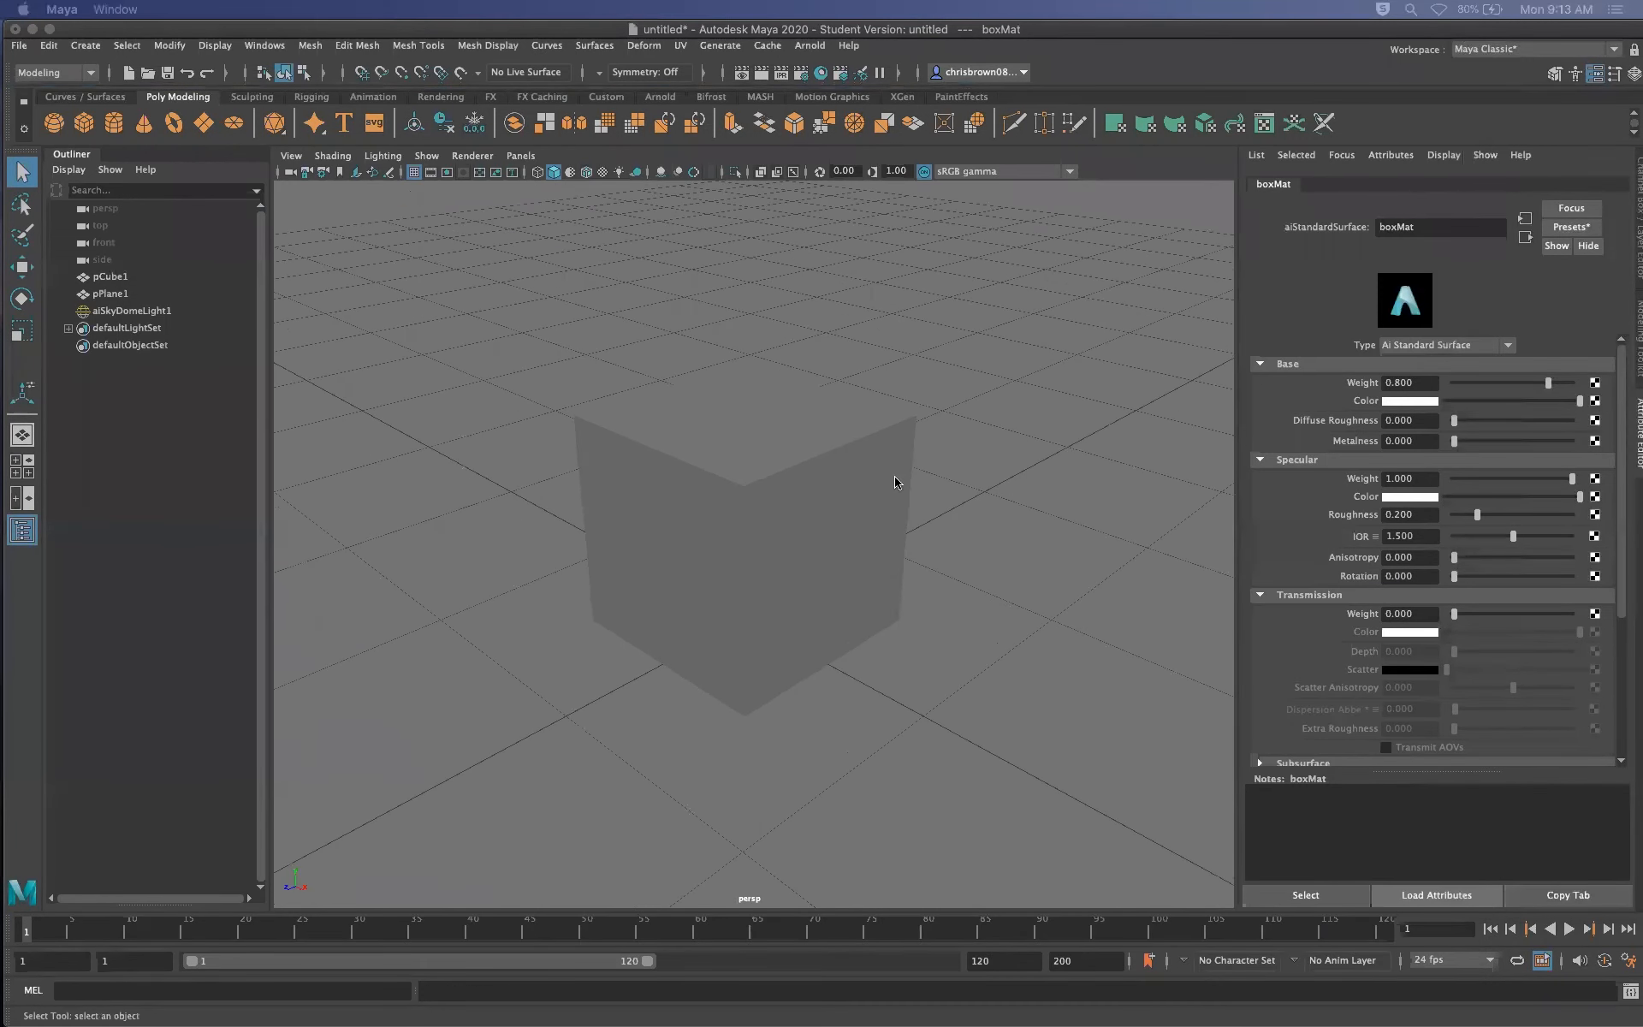
left_click_drag(803, 547, 801, 502, "alt")
middle_click_drag(800, 502, 968, 457, "alt")
left_click_drag(953, 485, 912, 491, "alt")
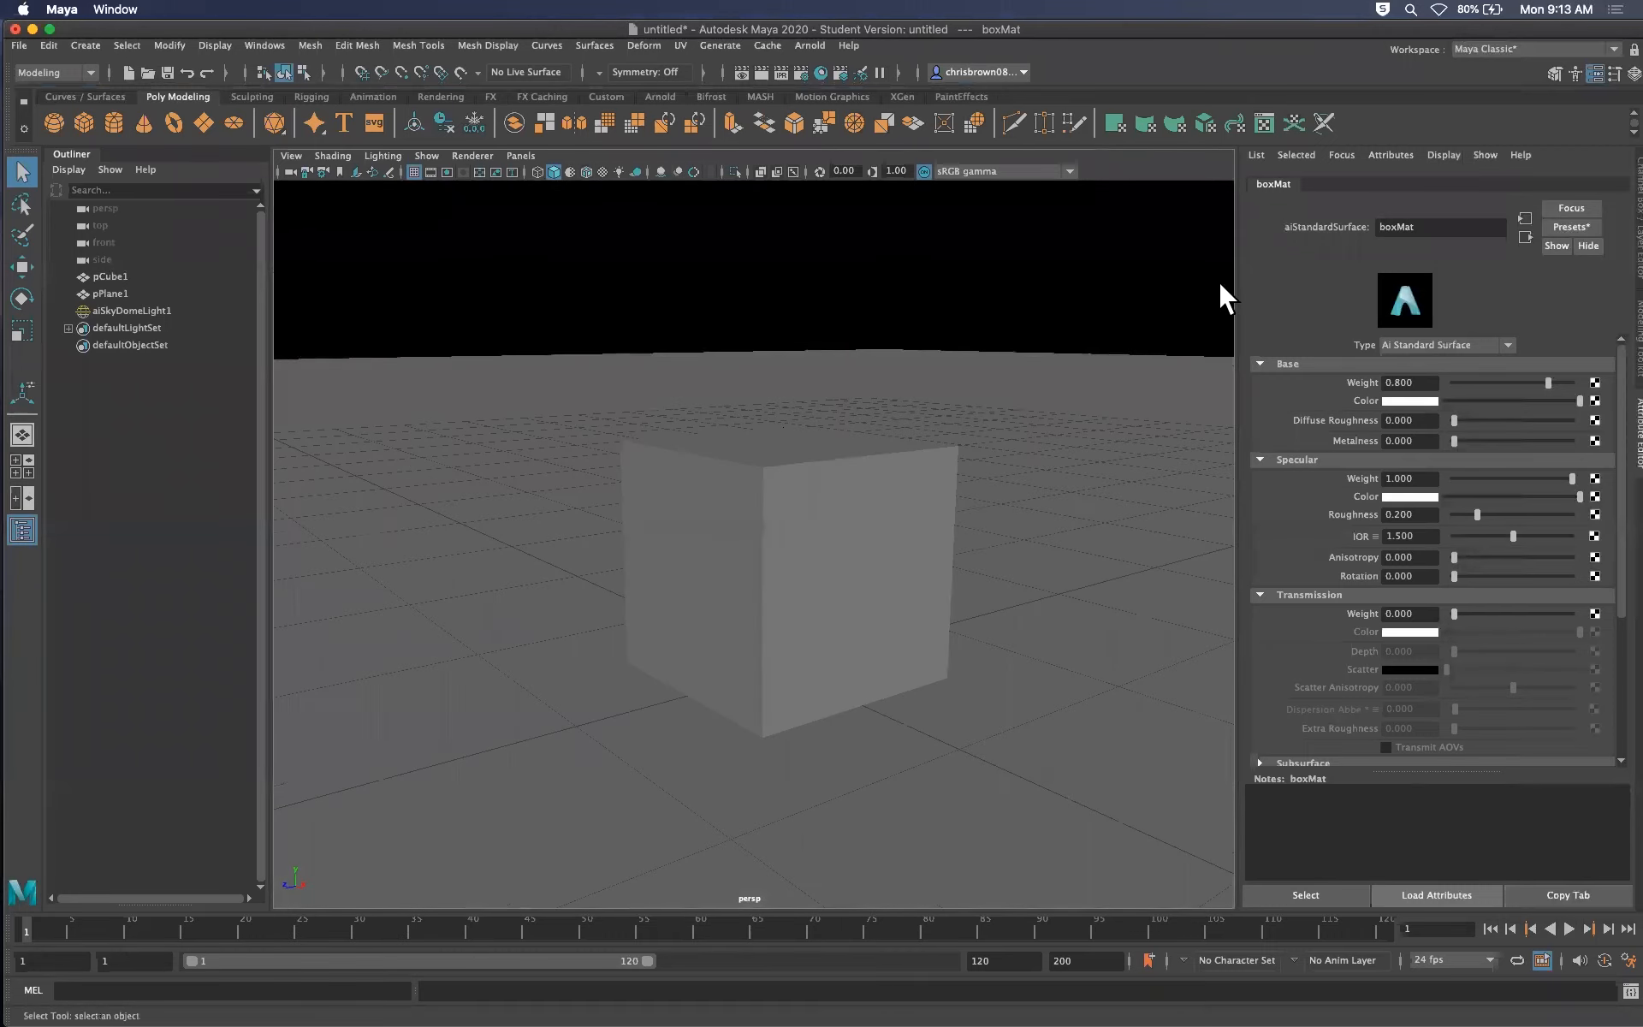
Bring the Hypershade back over the viewport and close the Arnold RenderView
left_click_drag(1642, 257, 1177, 140)
left_click_drag(1642, 436, 719, 317)
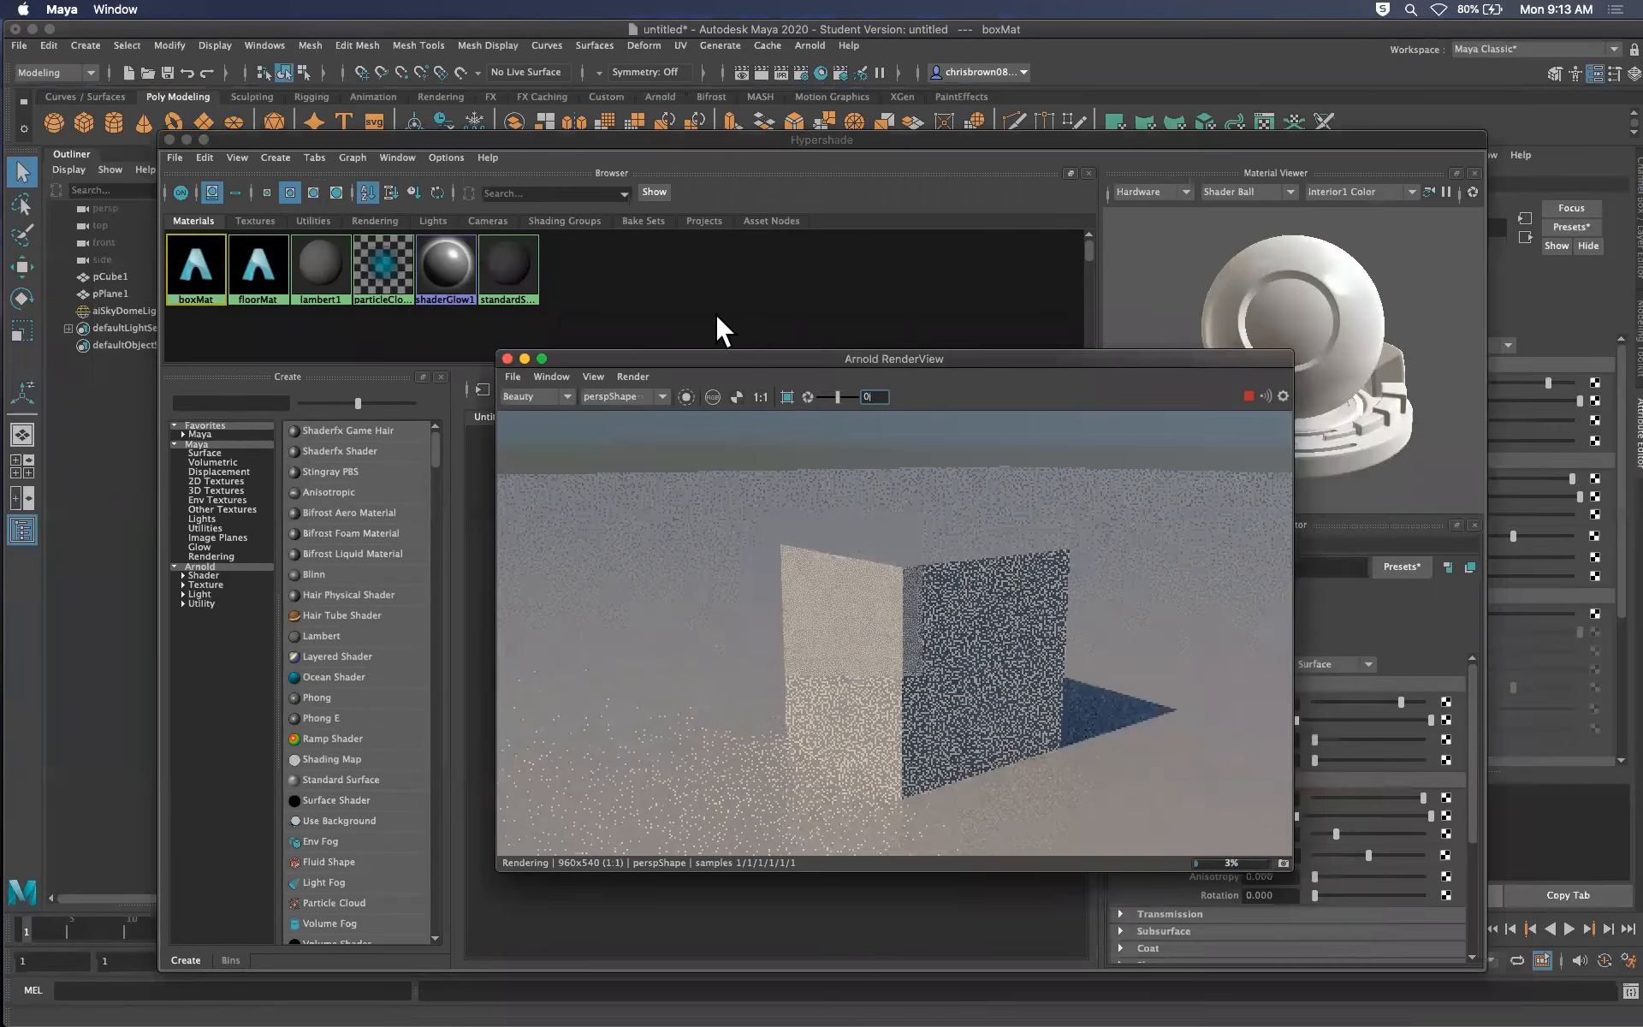
left_click(506, 358)
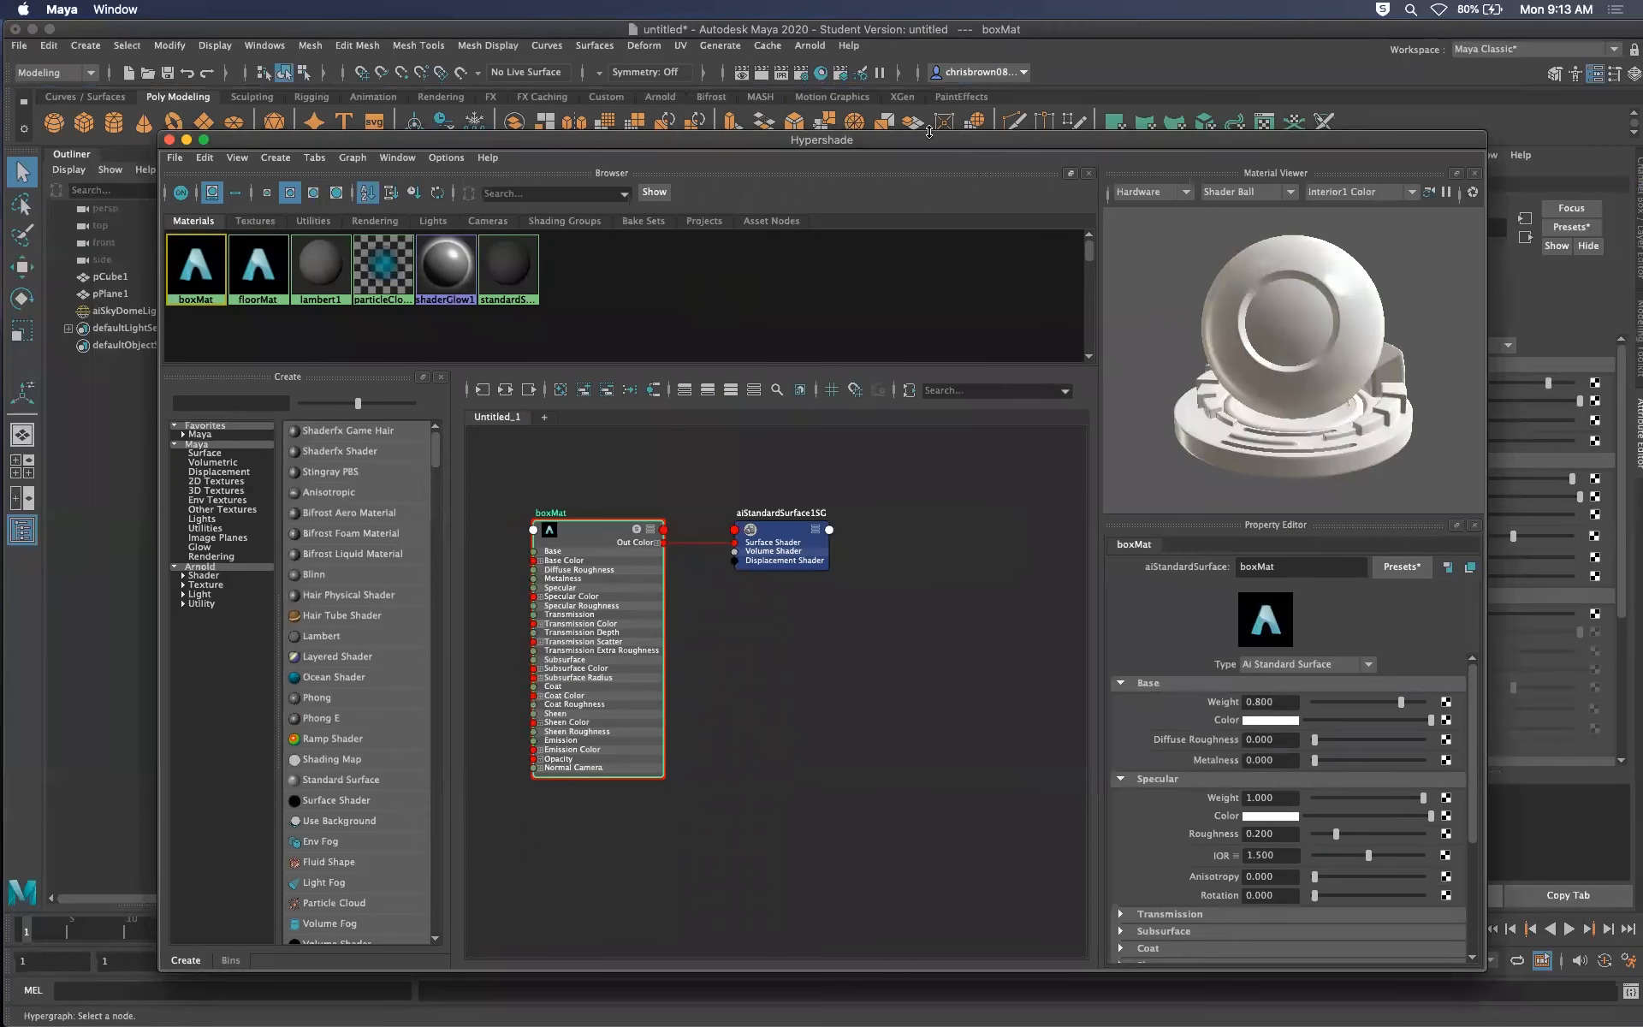
left_click_drag(929, 133, 919, 107)
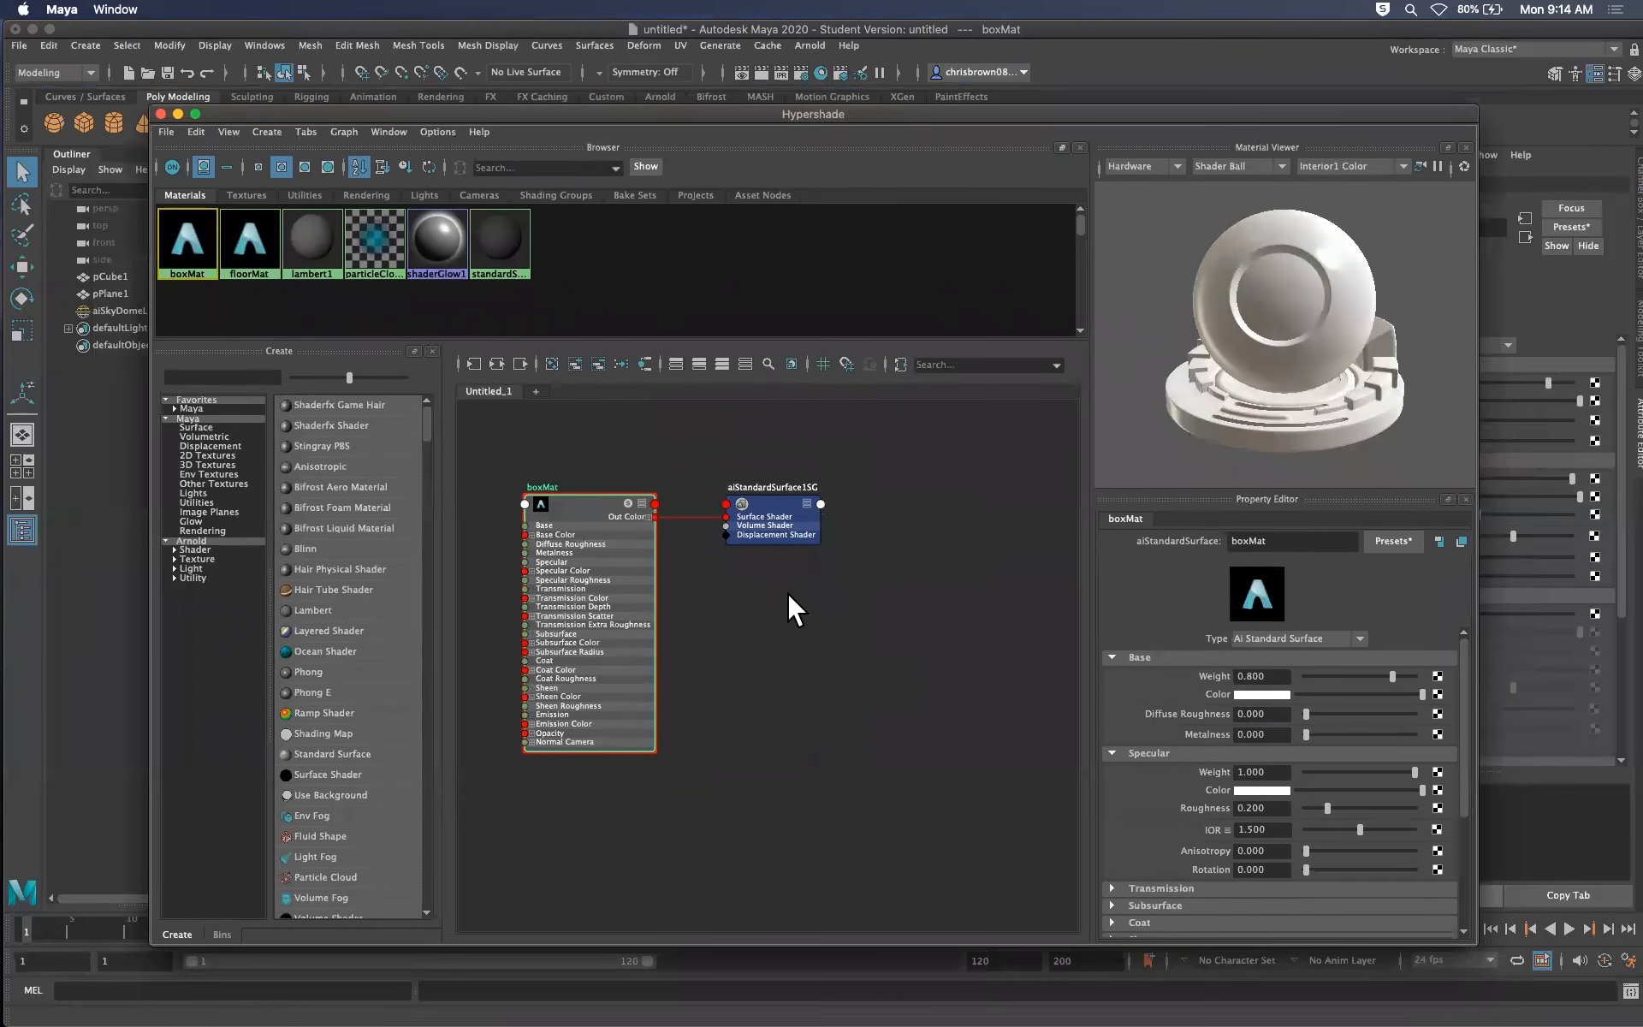
Try connecting boxMat's Transmission to aiStandardSurface1SG's Displacement Shader in the graph, then delete that connection
right_click_drag(761, 615, 873, 636, "alt")
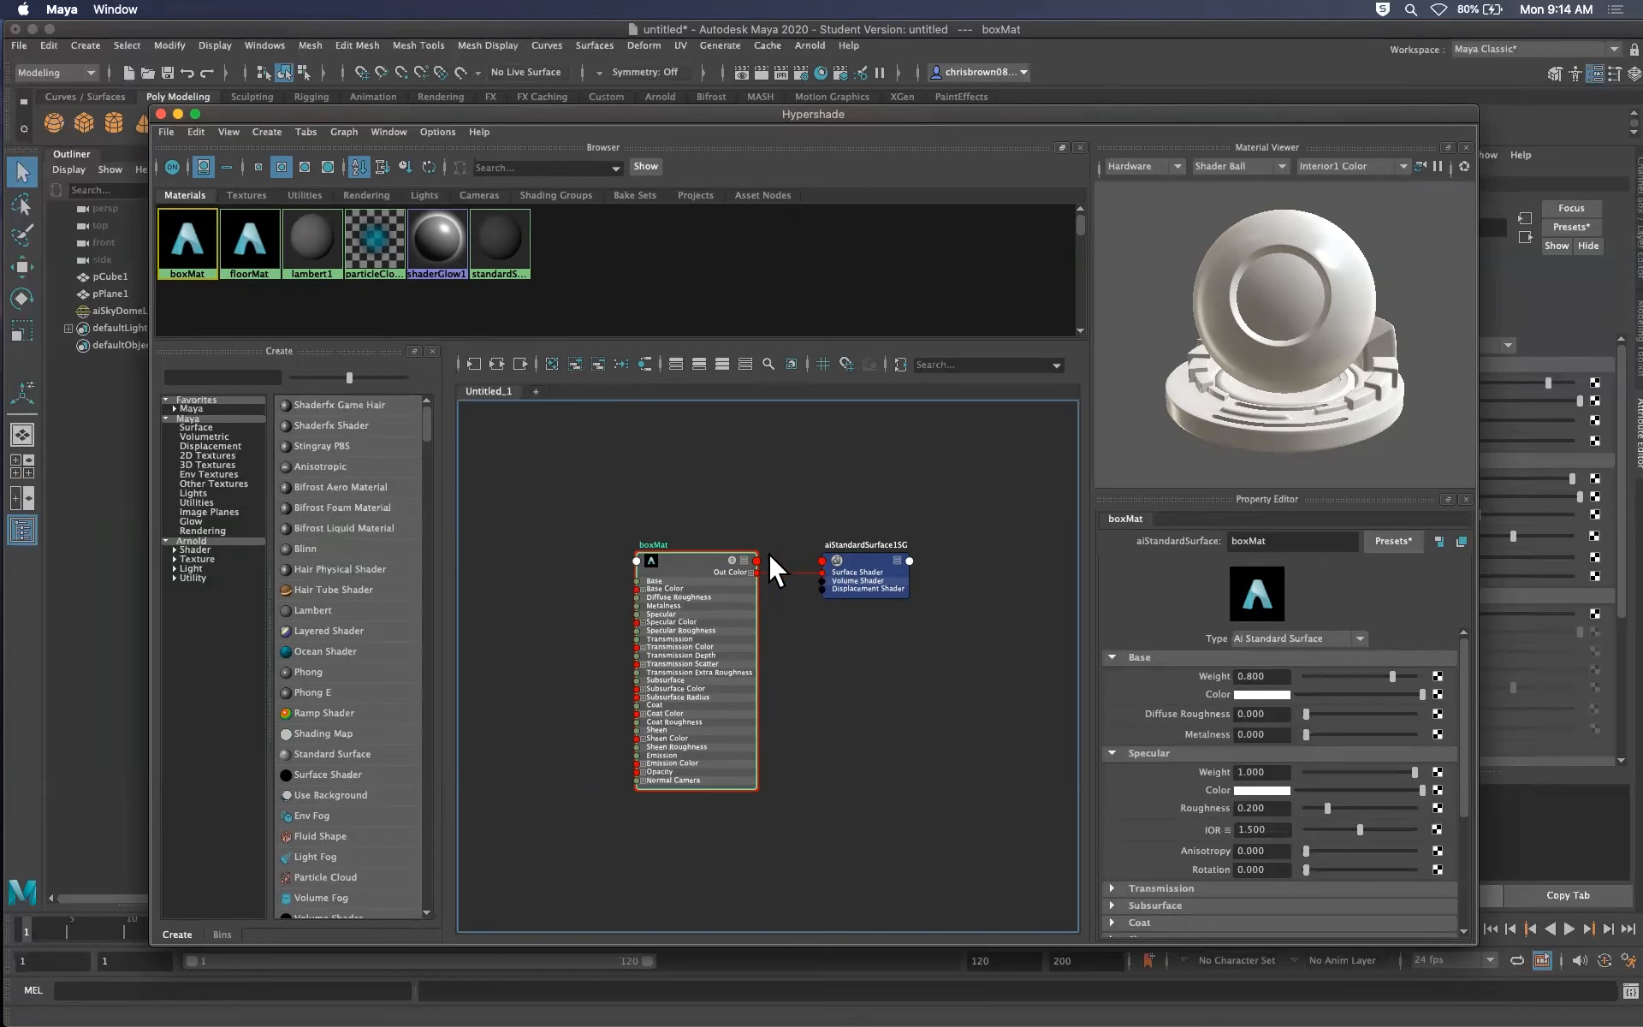
right_click_drag(792, 631, 1048, 592, "alt")
middle_click_drag(778, 593, 817, 540, "alt")
middle_click_drag(713, 568, 713, 571, "alt")
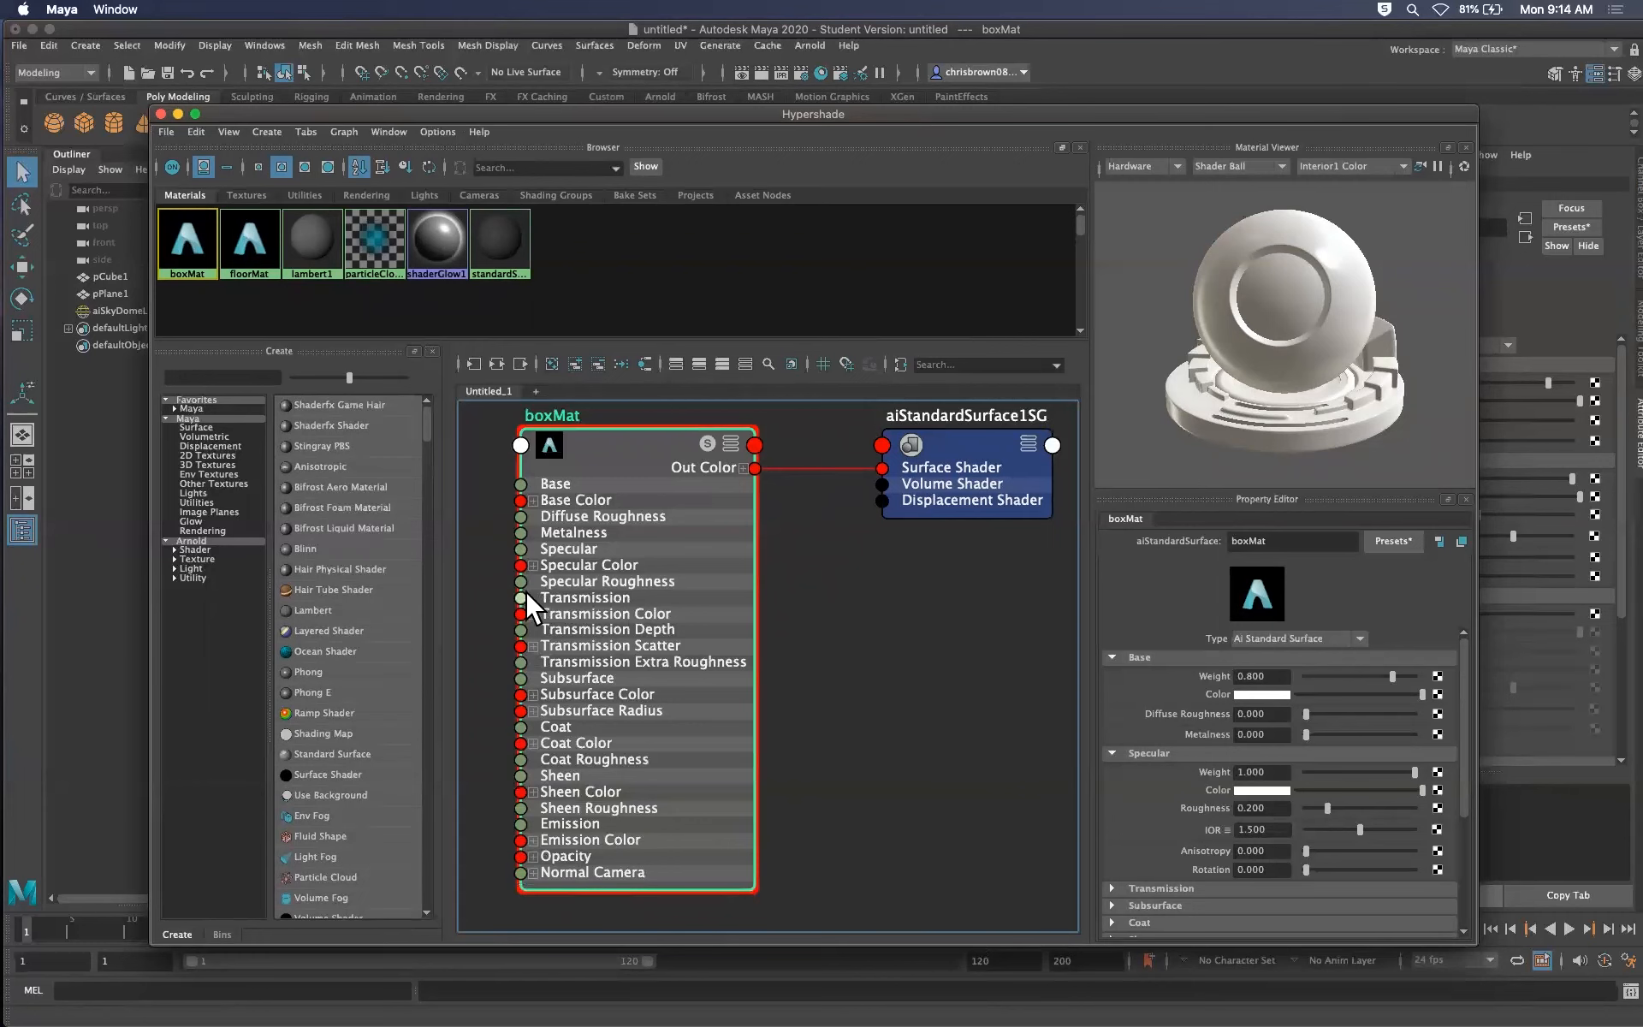
left_click_drag(519, 596, 451, 596)
left_click_drag(698, 454, 881, 499)
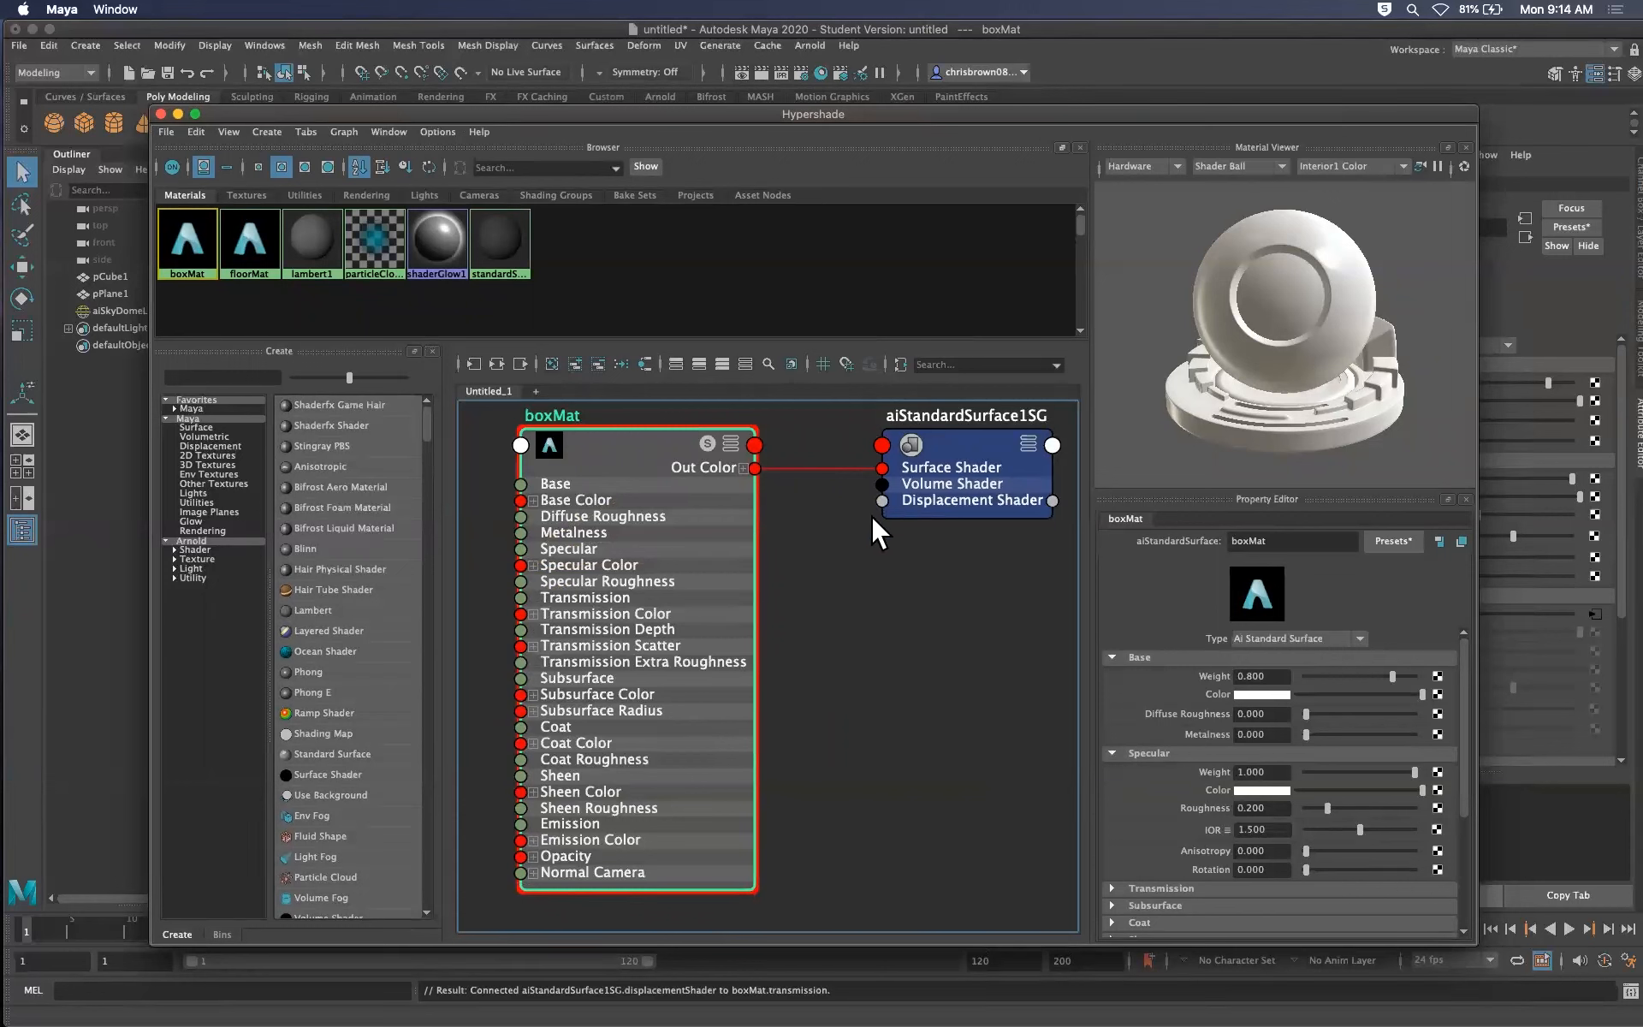
left_click_drag(671, 515, 710, 541)
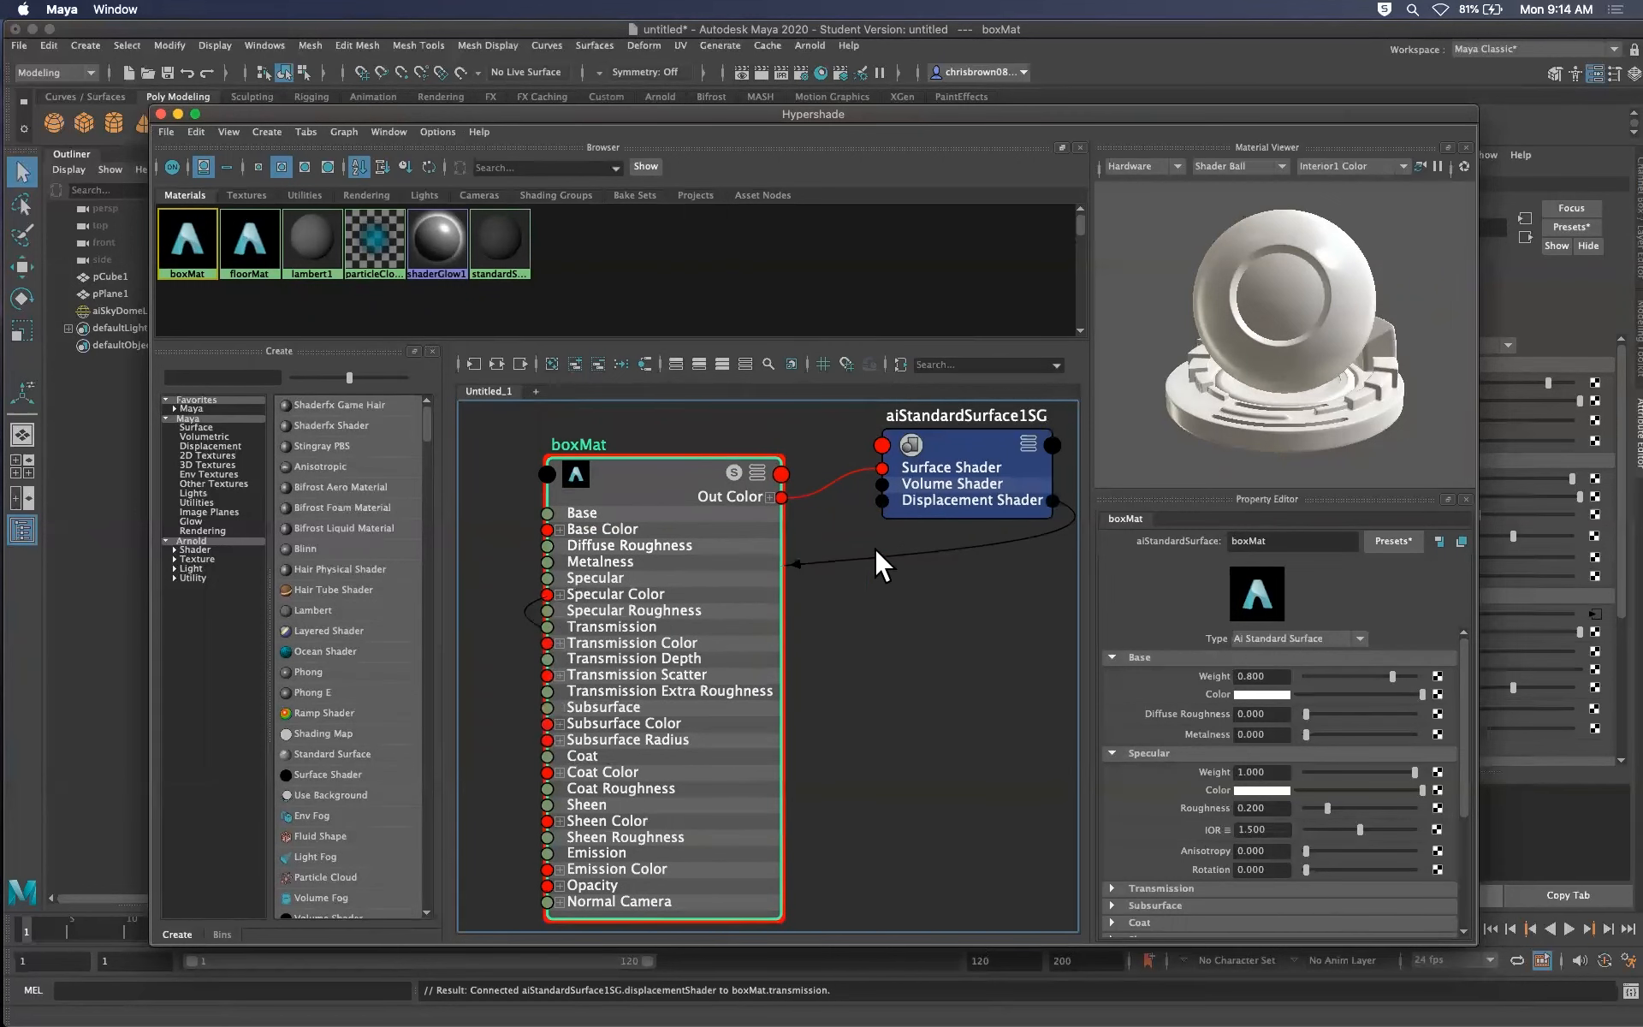
left_click_drag(859, 555, 847, 635)
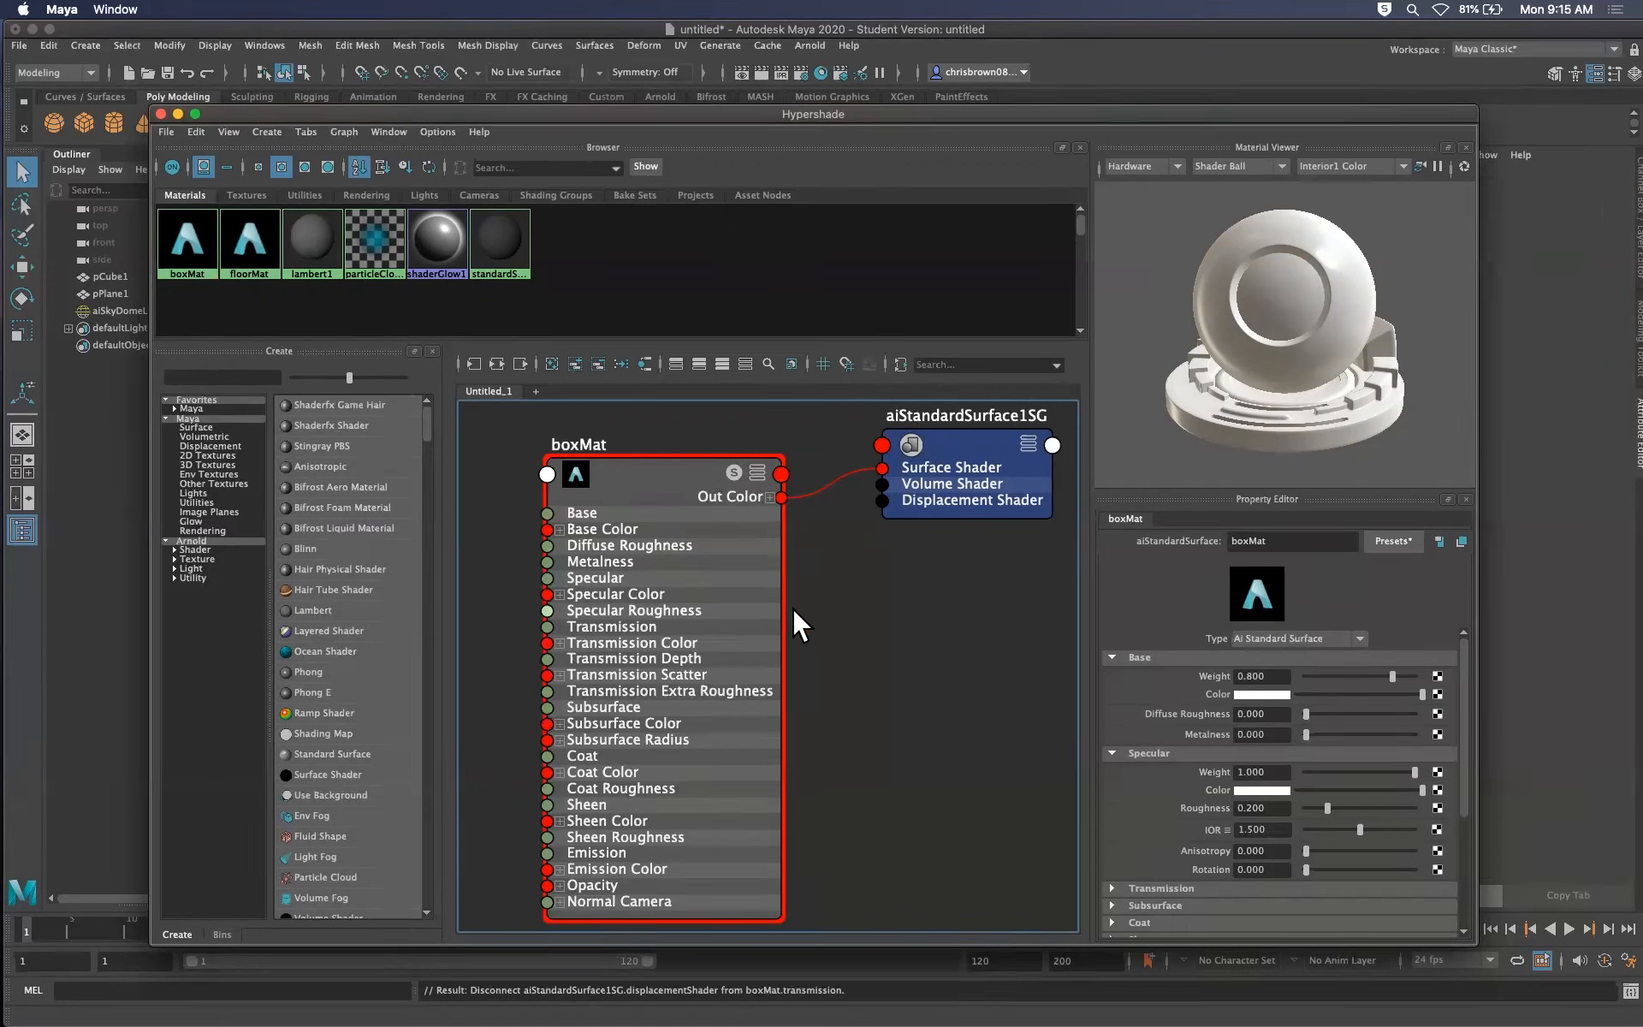
Examine the boxMat node's inputs from Base to Normal Camera up close in the graph
right_click_drag(788, 616, 954, 568, "alt")
middle_click_drag(784, 586, 927, 510, "alt")
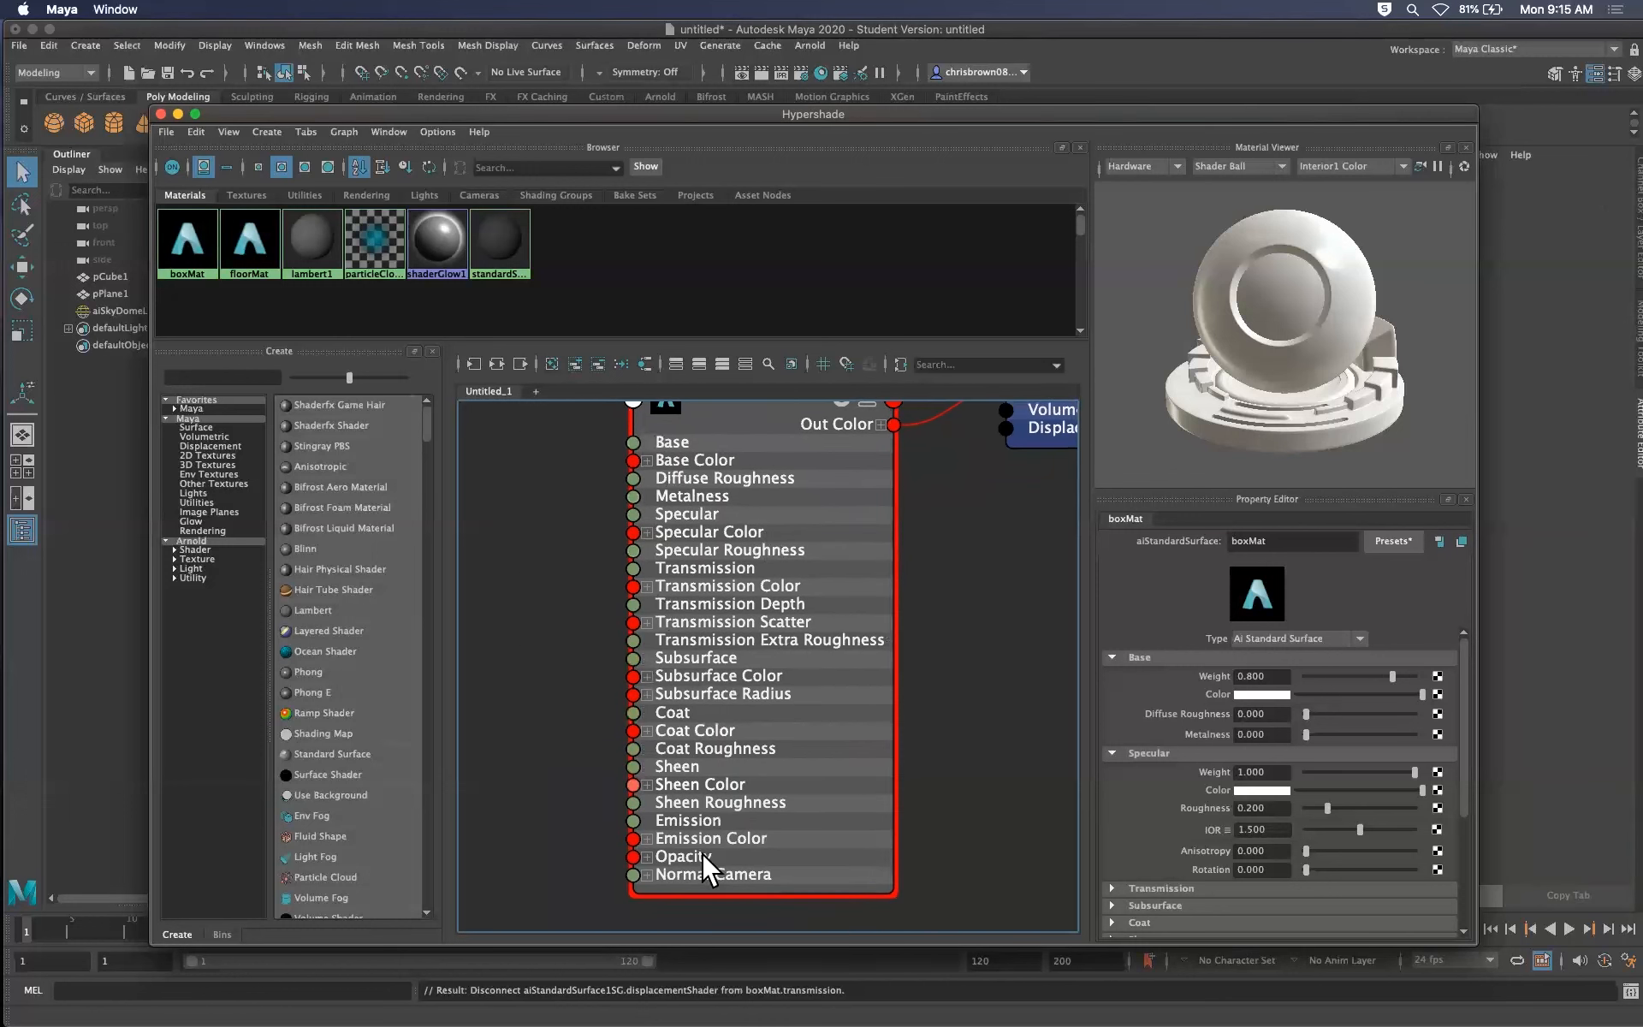
right_click_drag(898, 559, 732, 552, "alt")
middle_click_drag(890, 508, 695, 574, "alt")
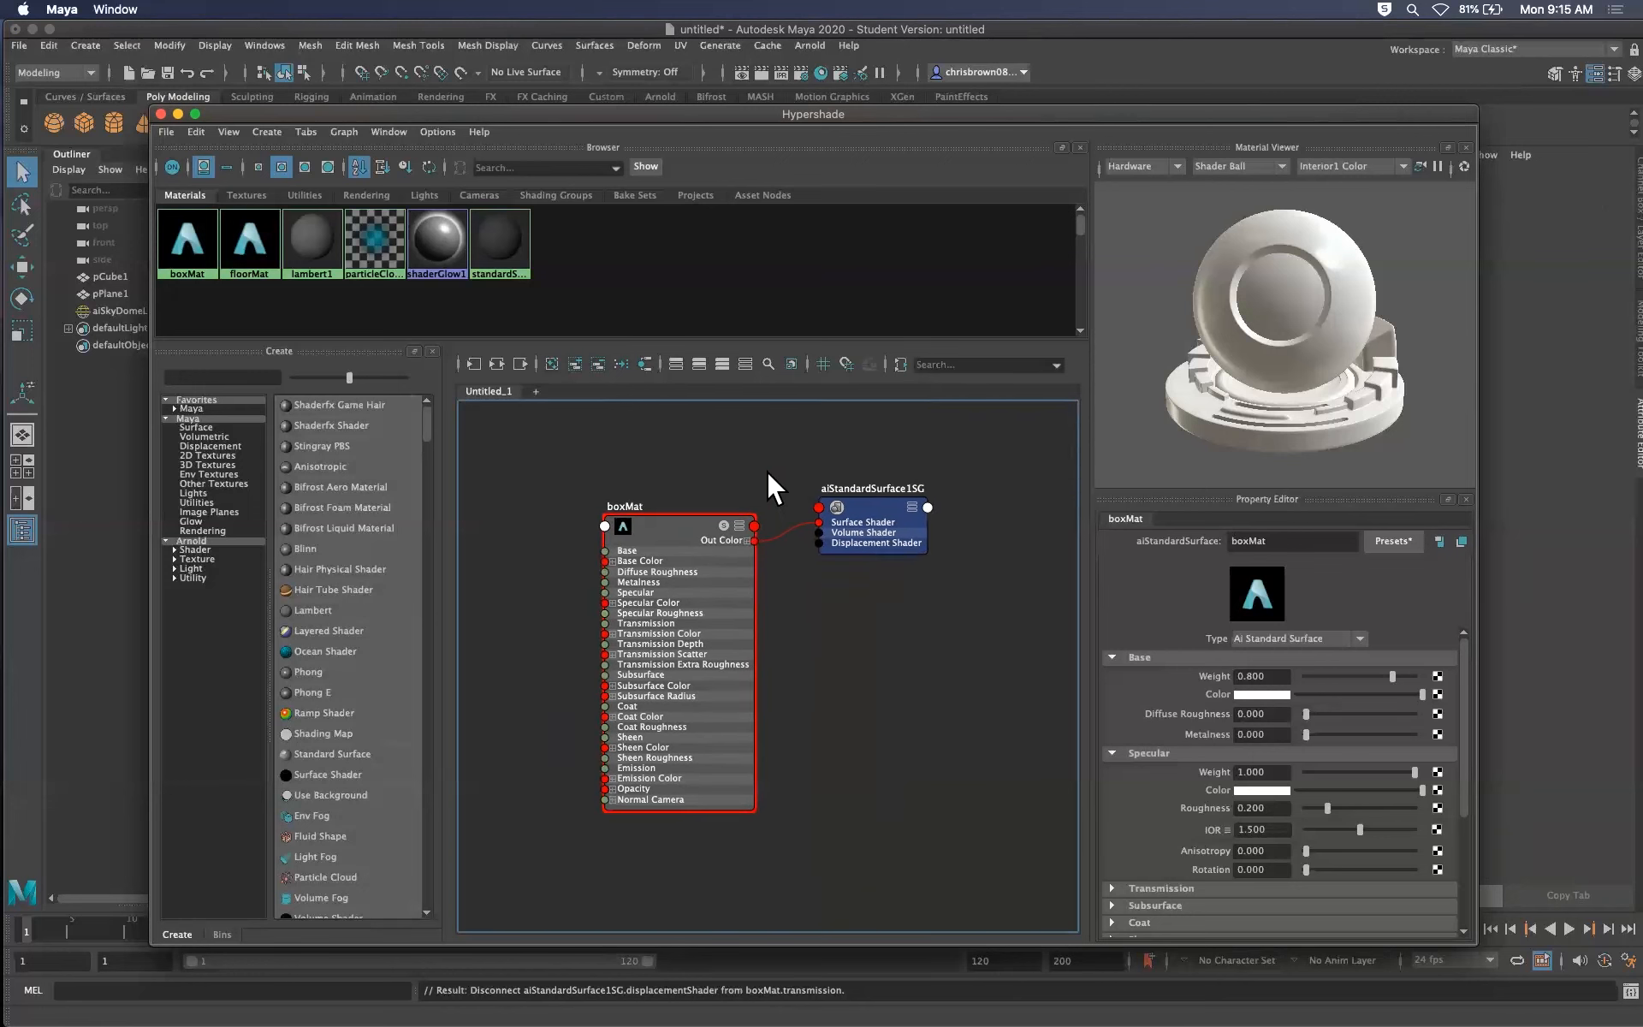
Graph the floorMat material's network, then the network of the default lambert1 material for comparison
right_click(262, 254)
left_click(254, 295)
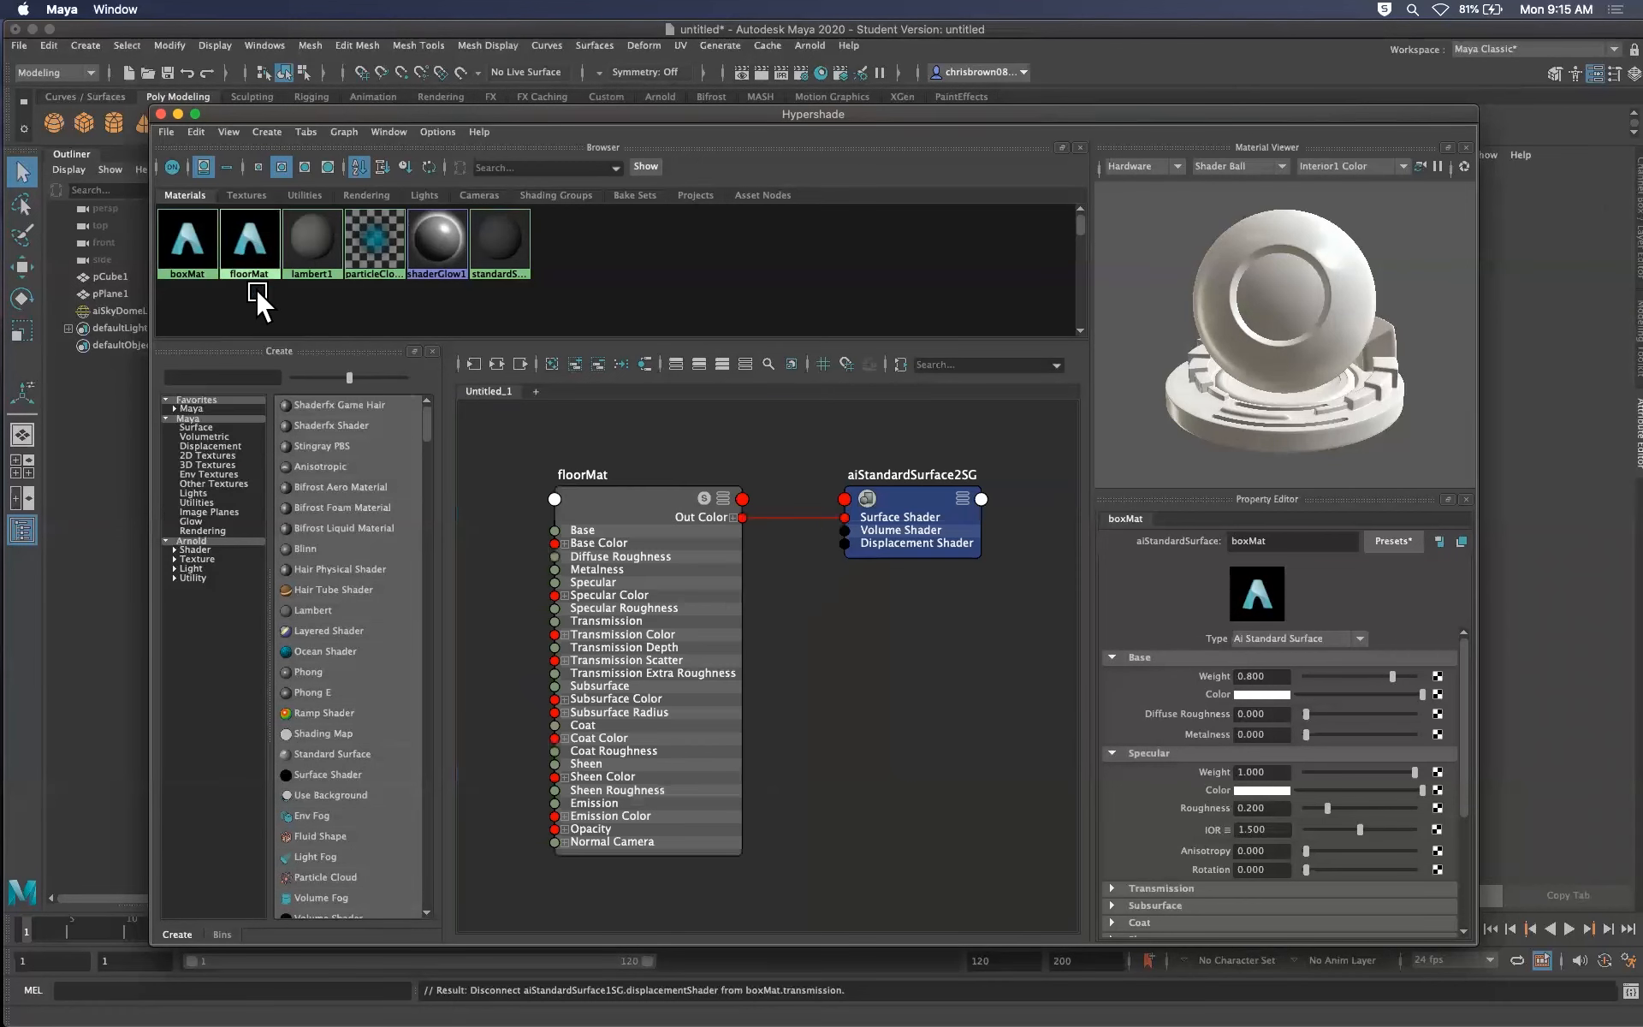
left_click(308, 231)
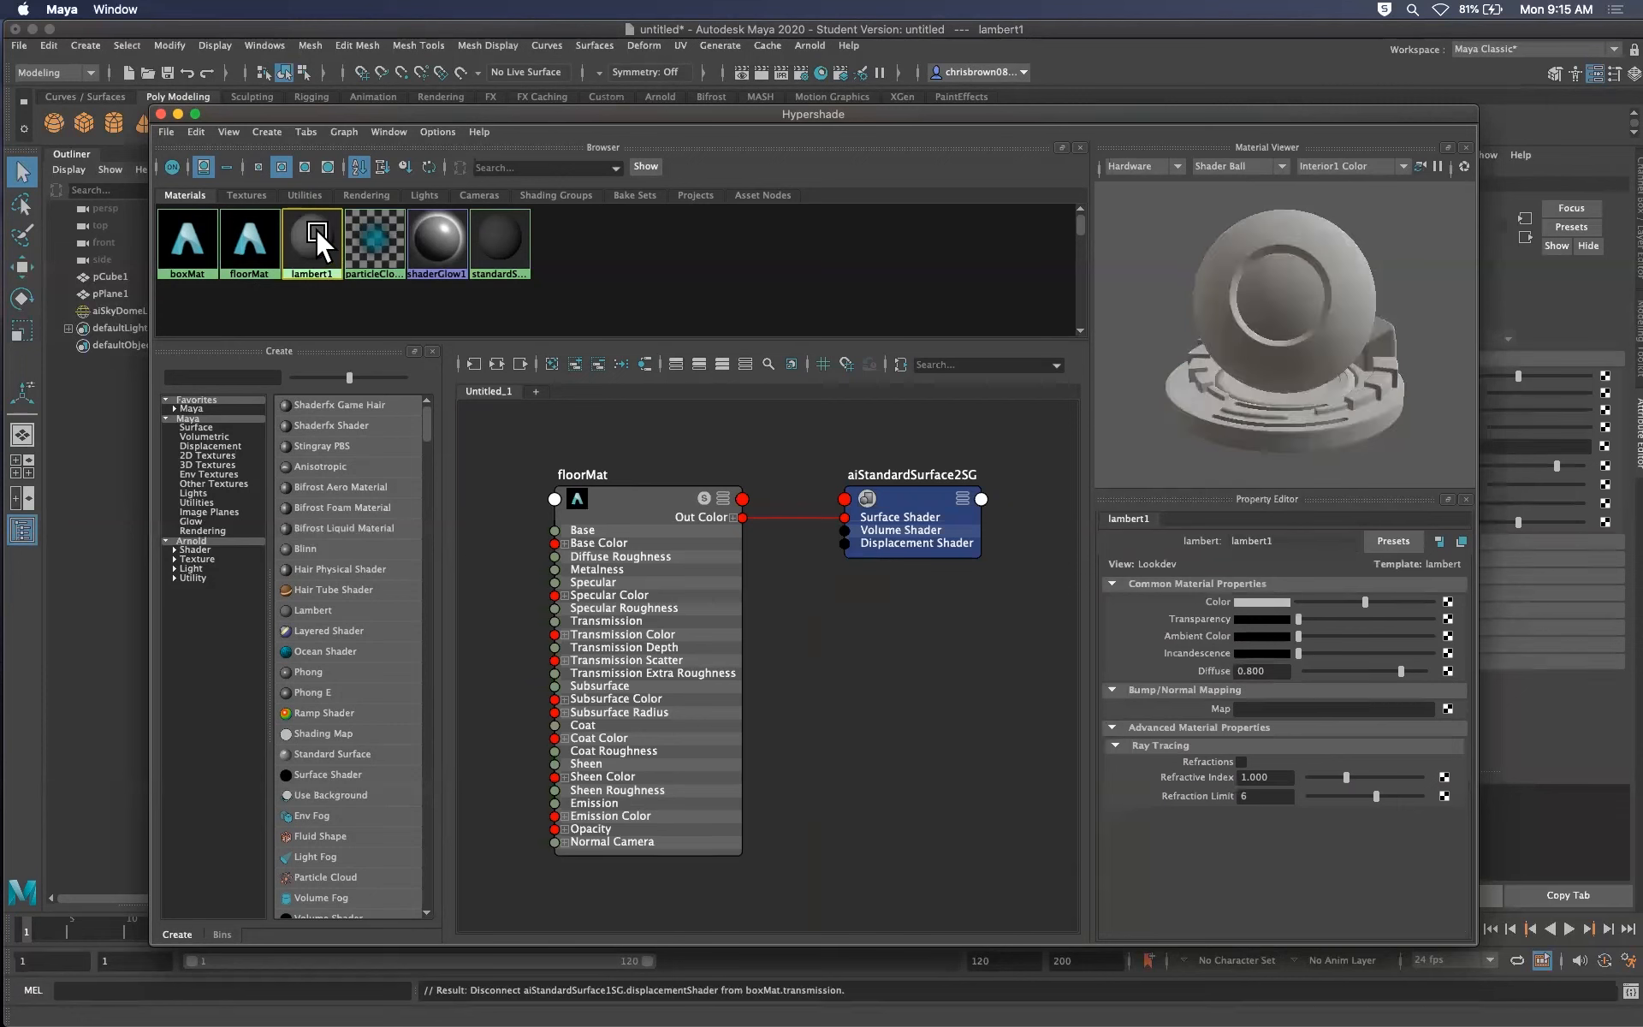
right_click(325, 233)
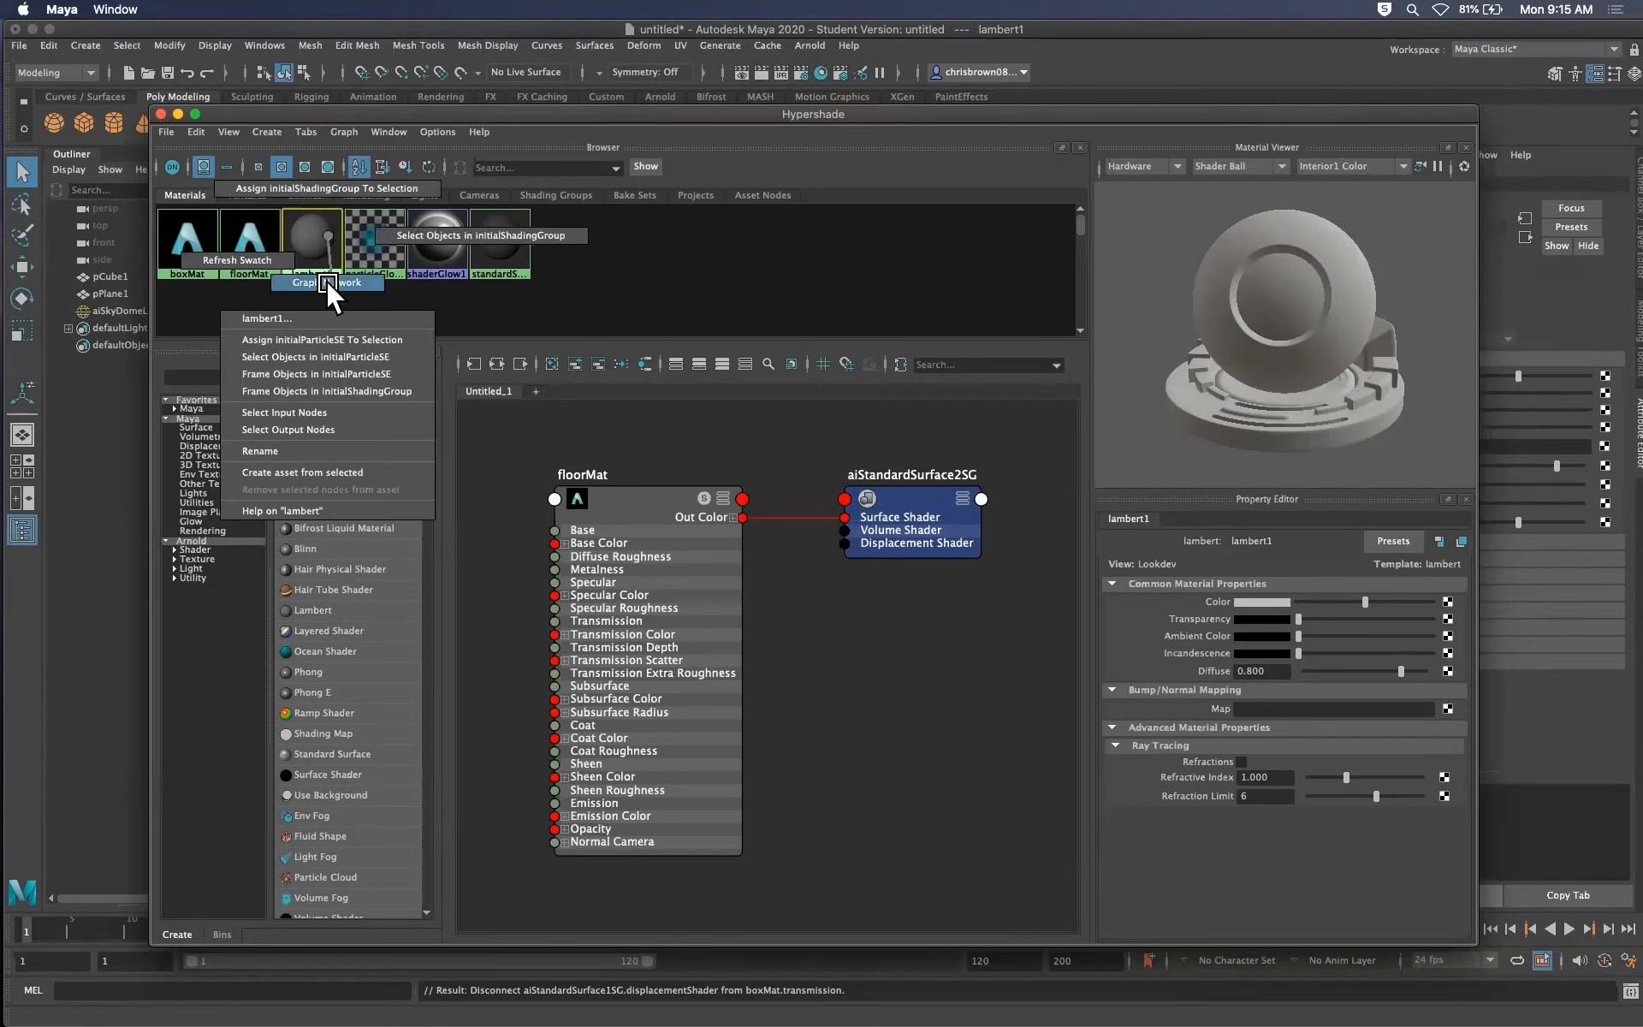
left_click(326, 280)
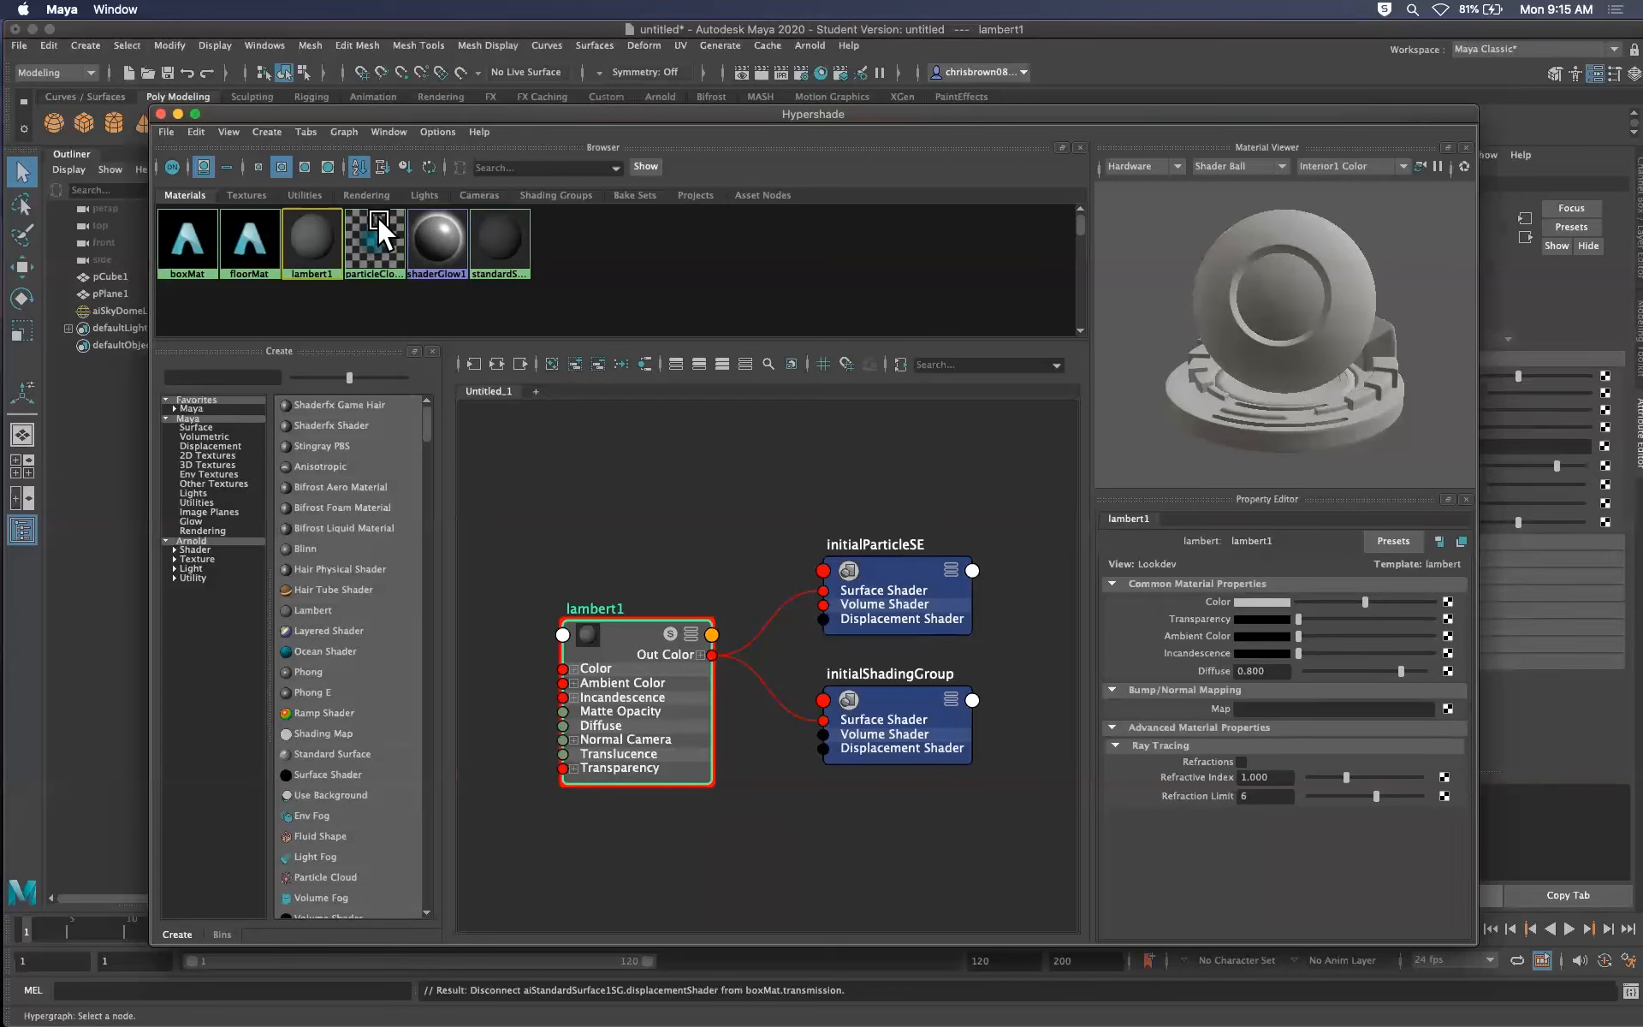
Graph the floorMat network again and move the Hypershade out of the way of the viewport
right_click_drag(254, 237, 253, 270)
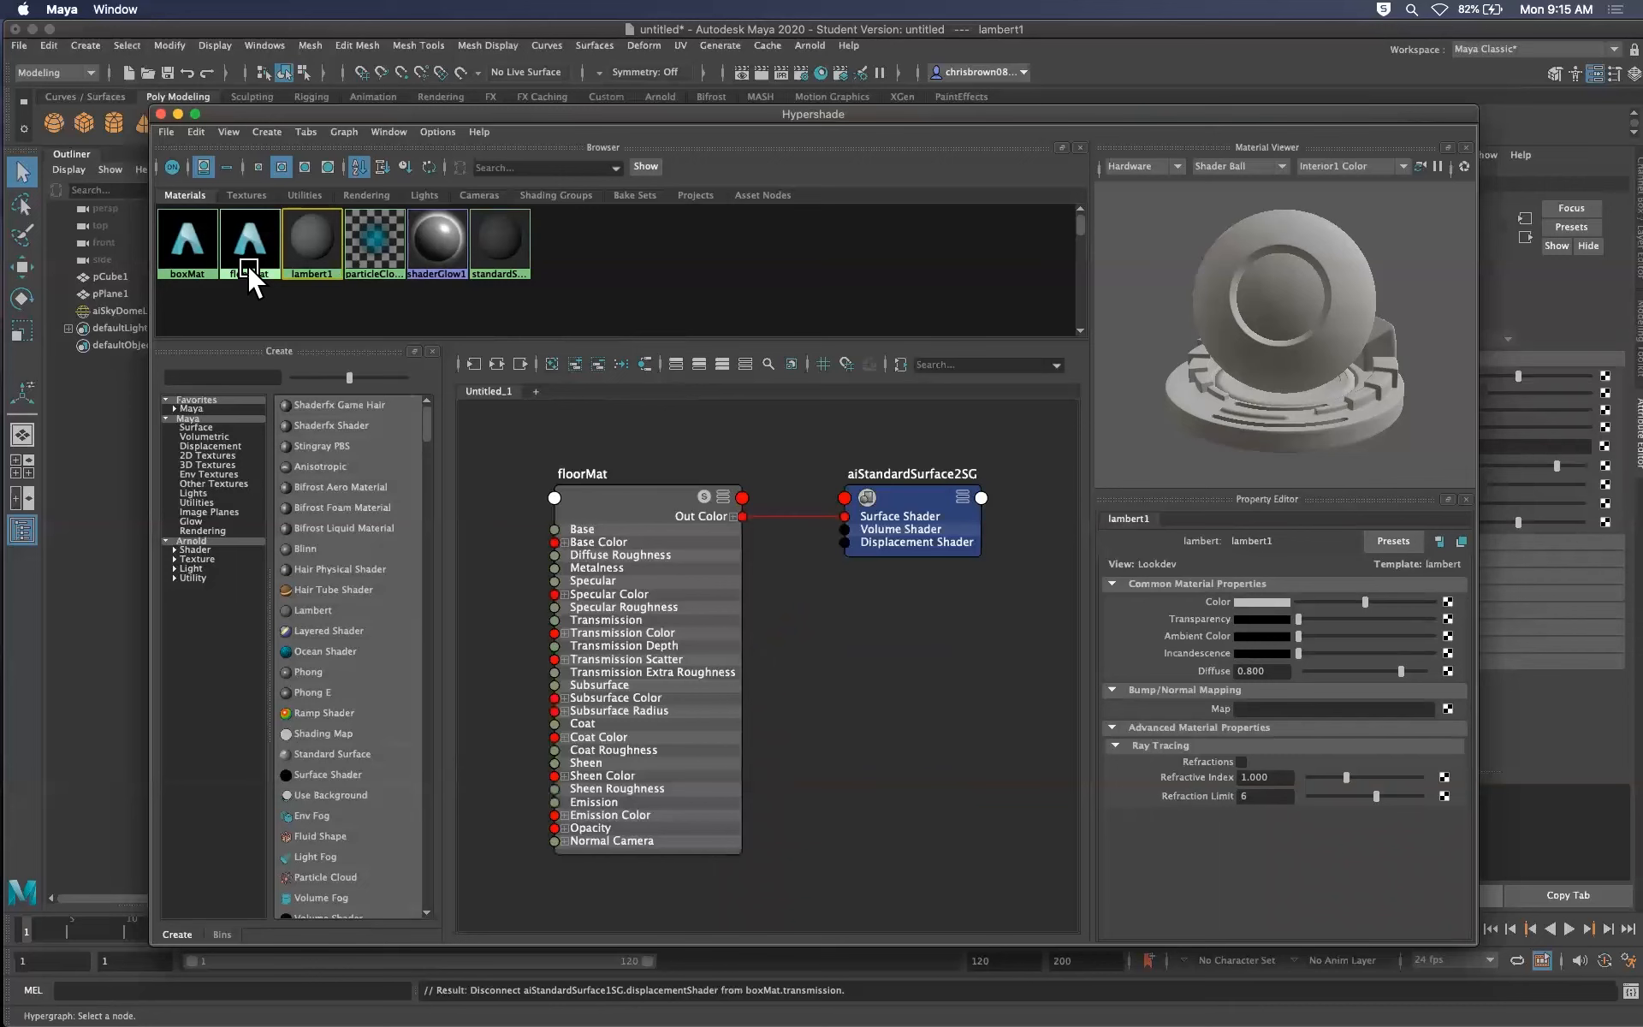
right_click_drag(750, 604, 638, 602, "alt")
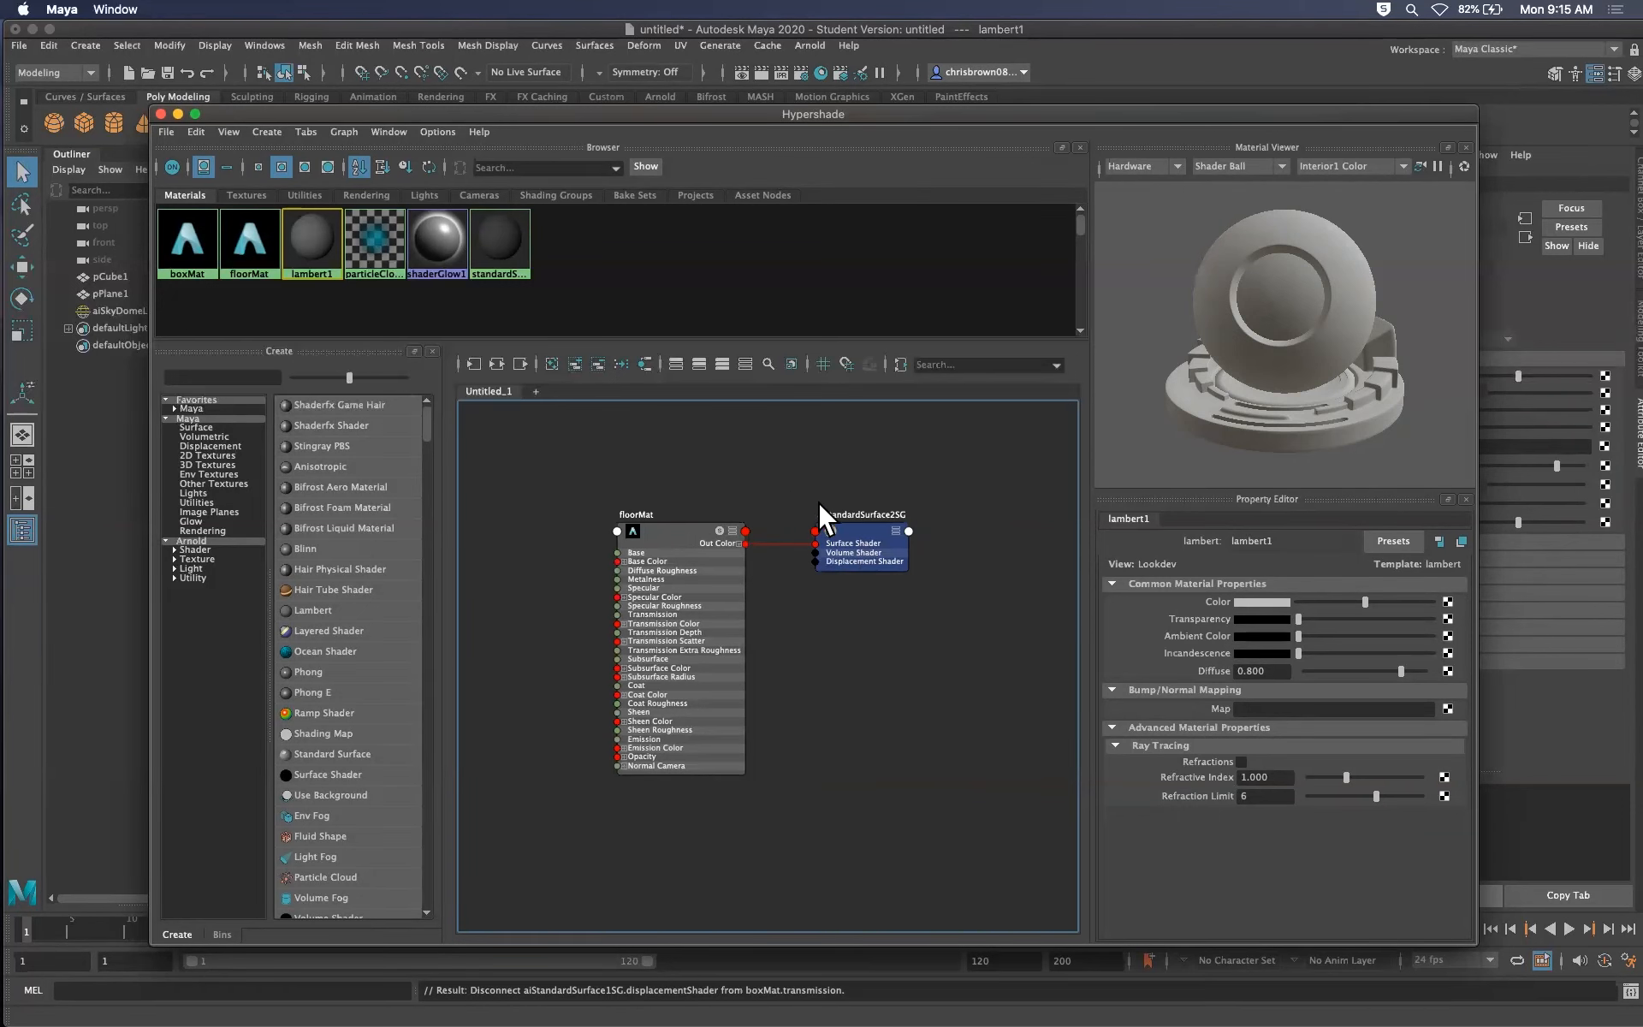
left_click_drag(804, 119, 772, 130)
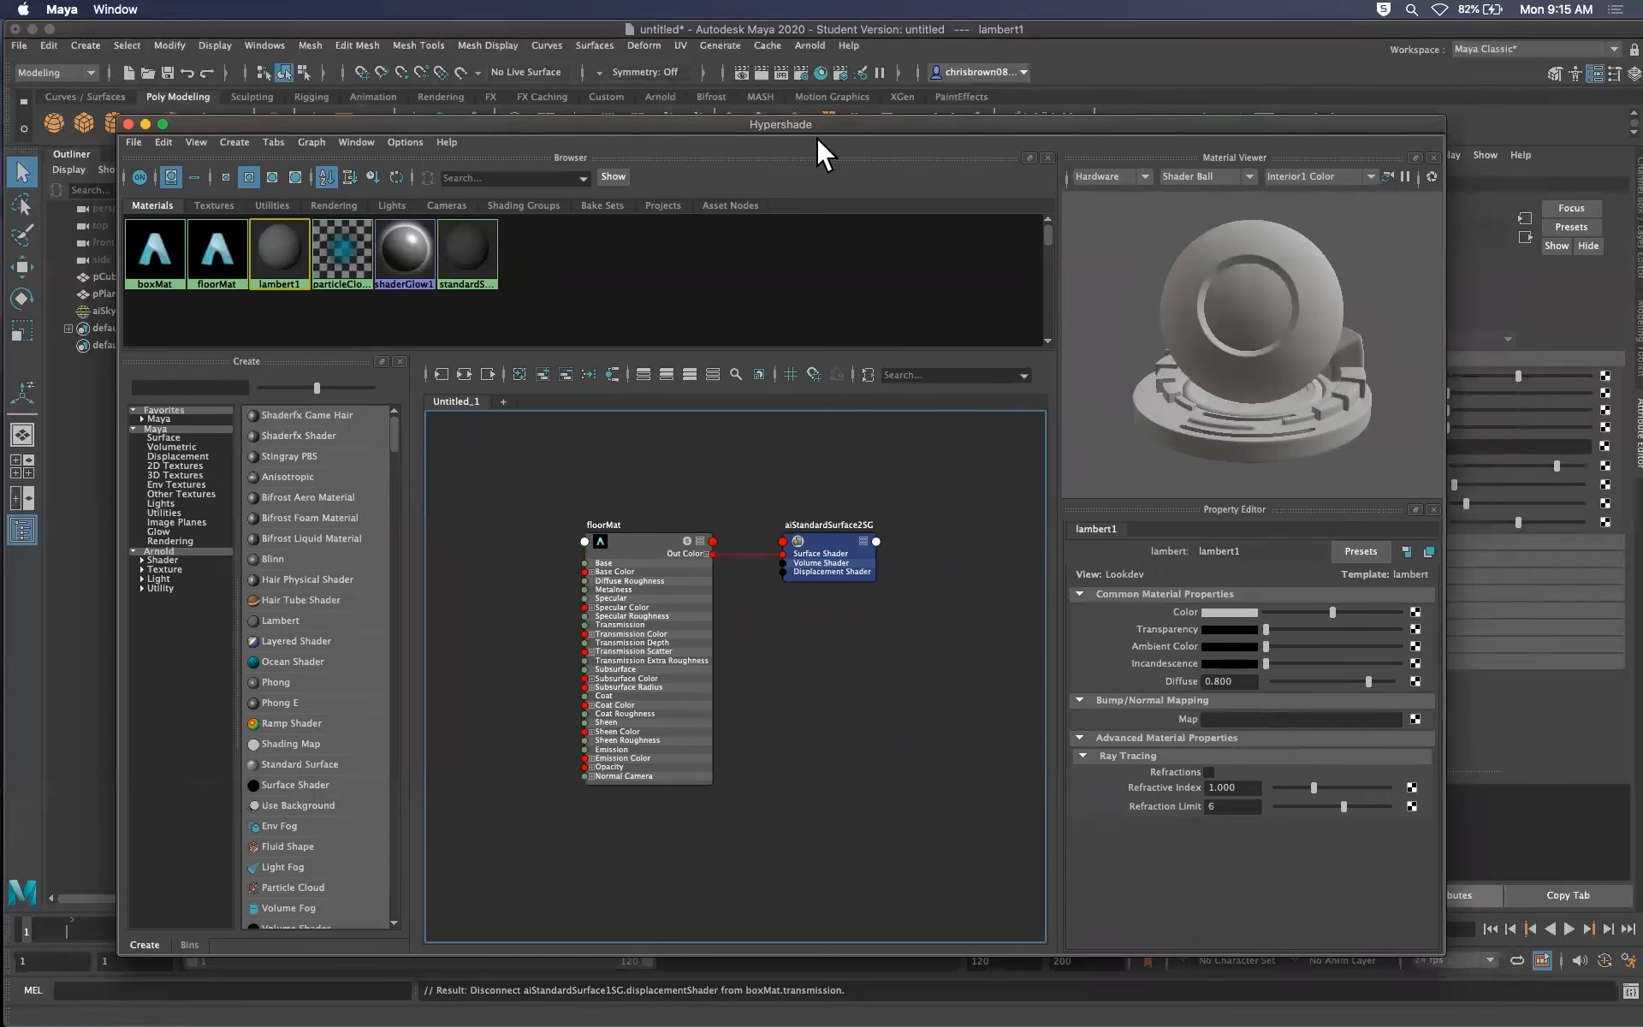
left_click_drag(821, 124, 853, 159)
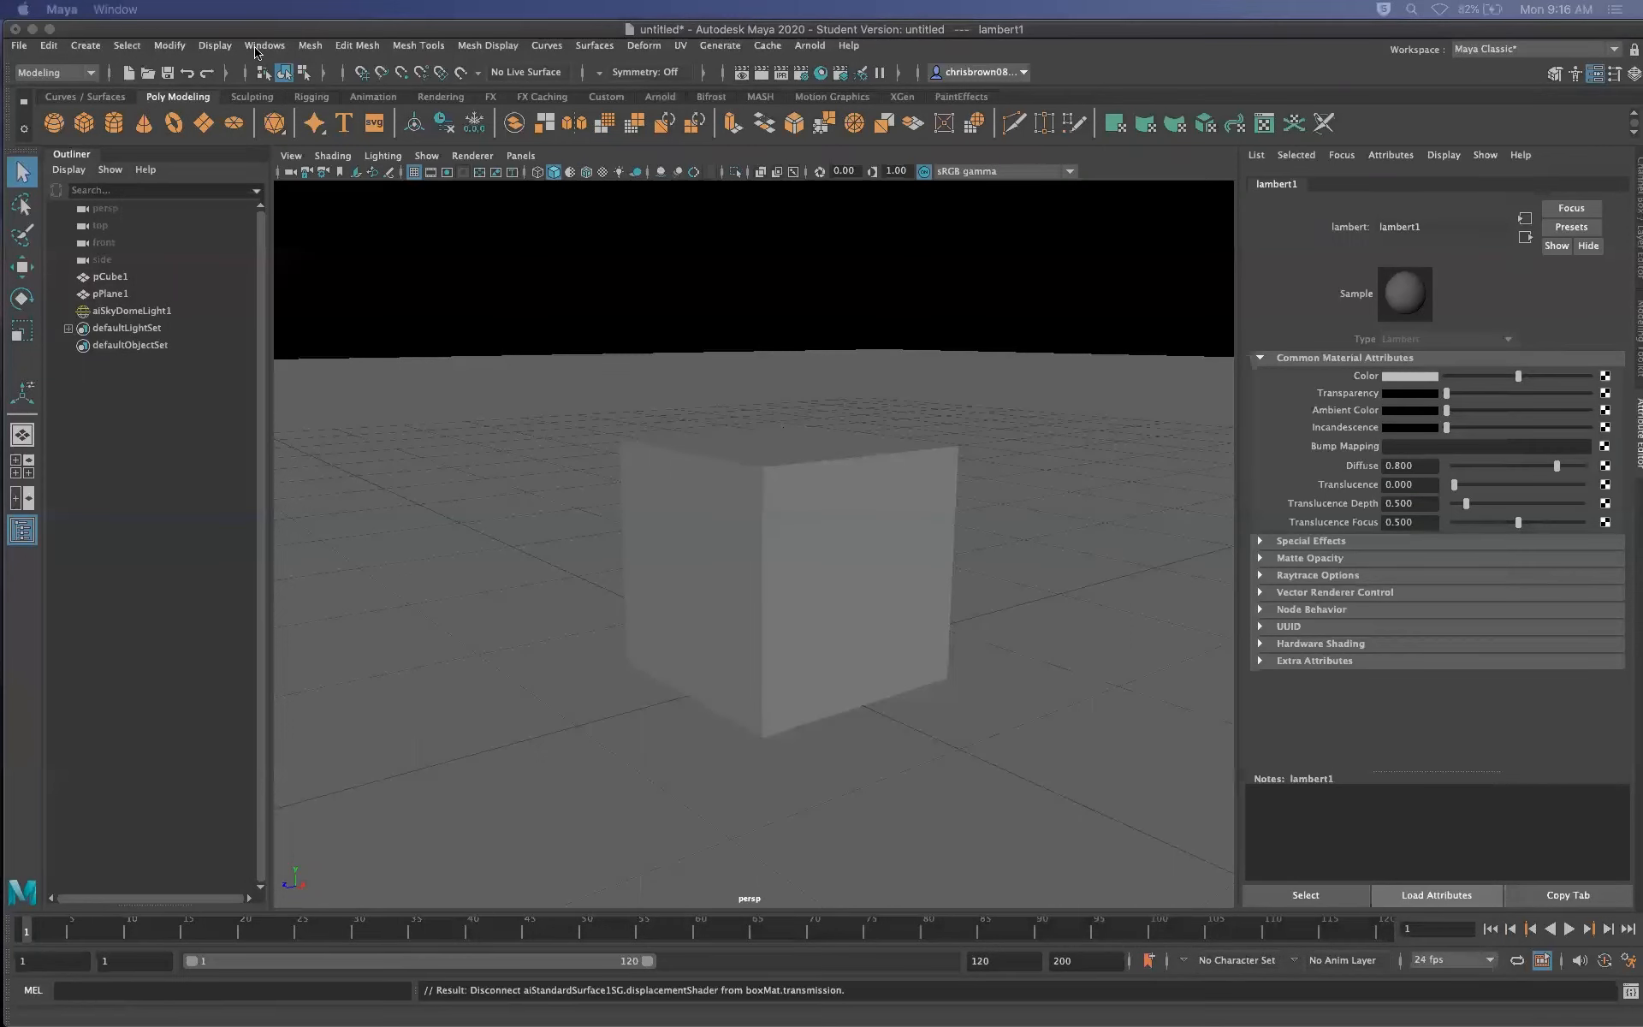
left_click(265, 45)
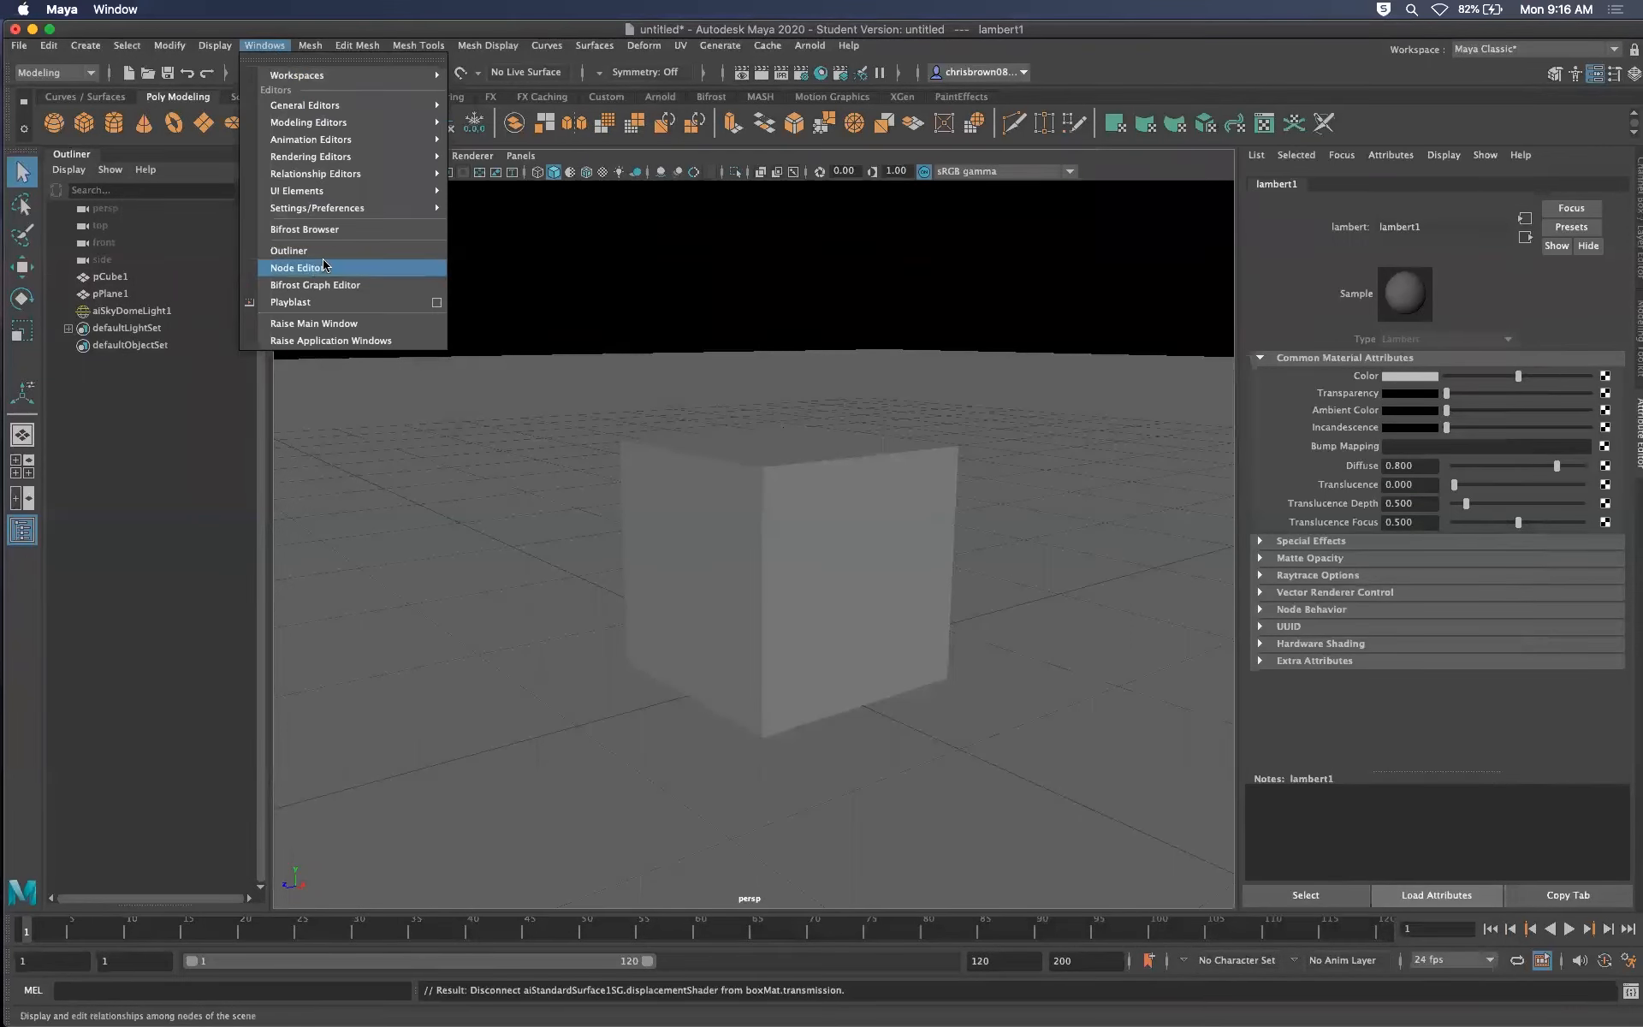
mouse_move(376, 108)
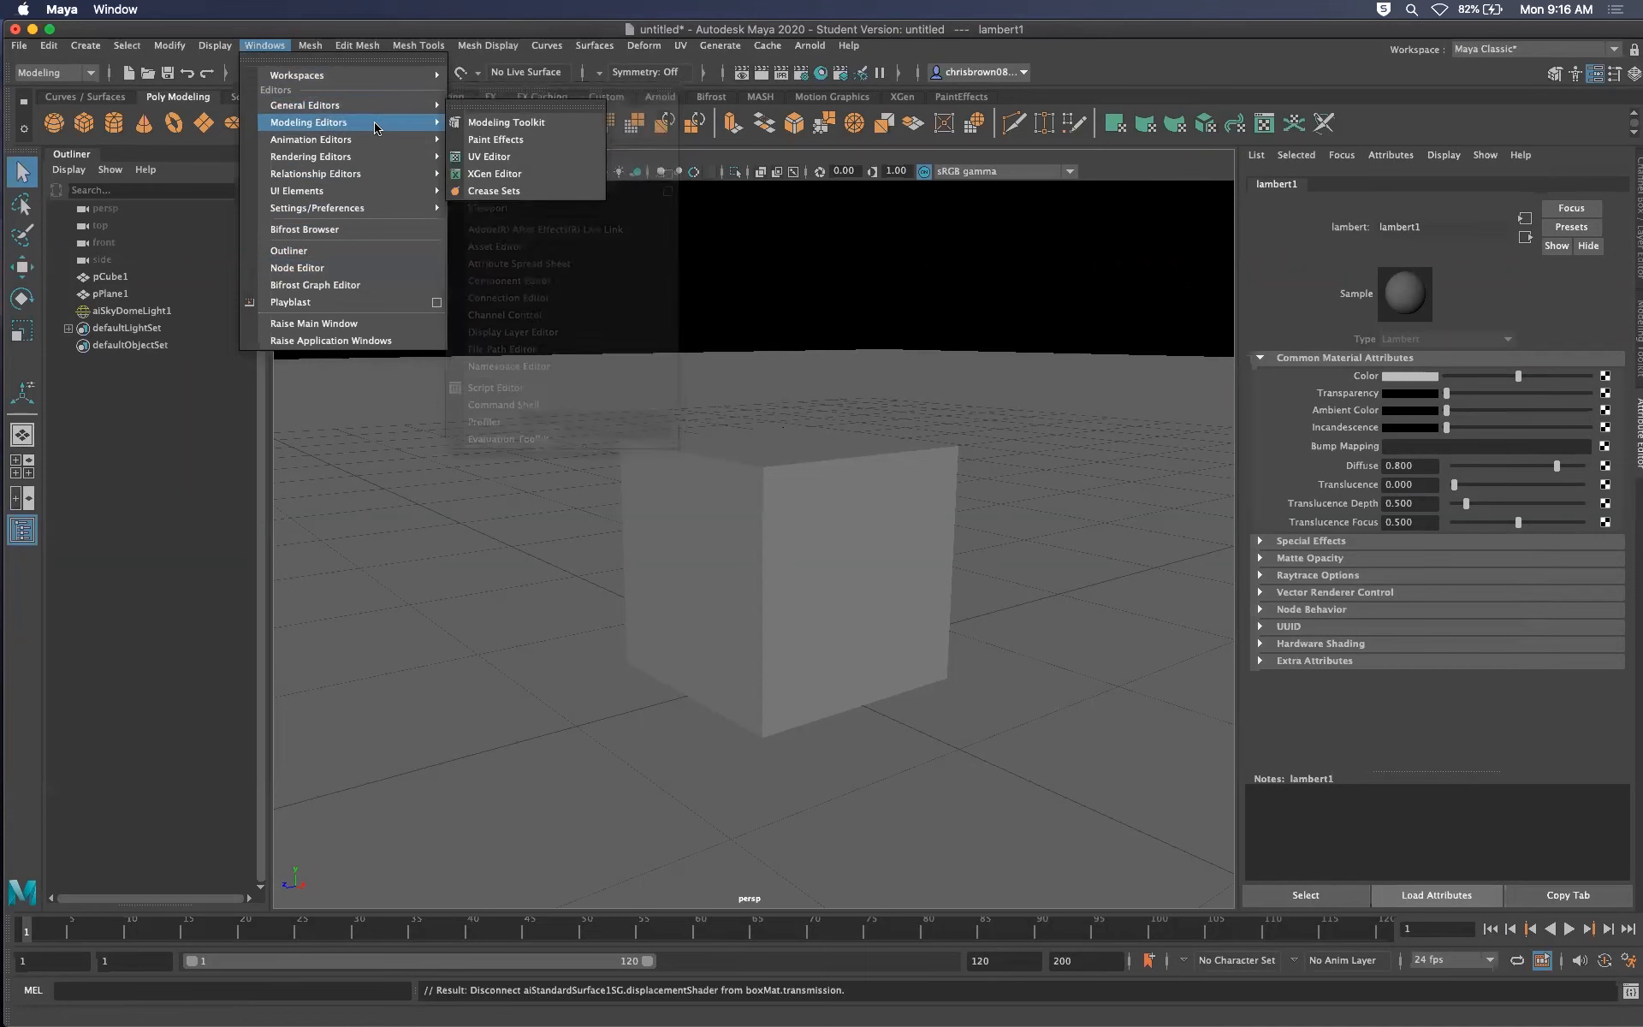
mouse_move(373, 147)
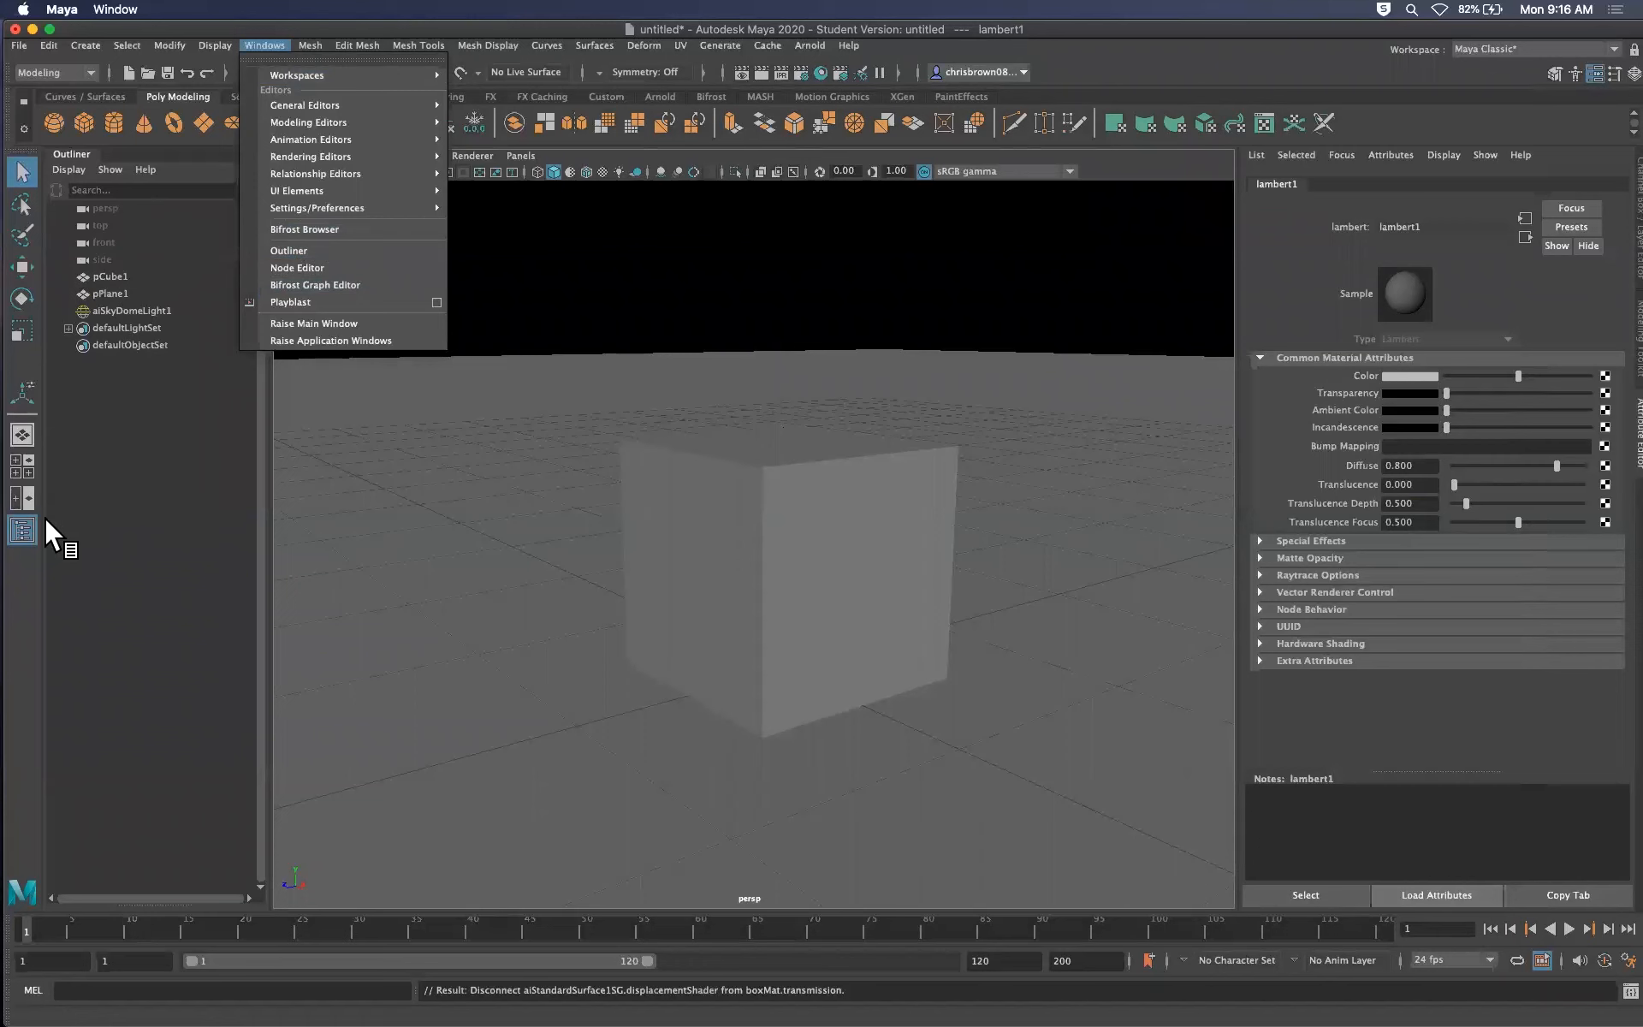
left_click(21, 548)
left_click(21, 533)
left_click(17, 523)
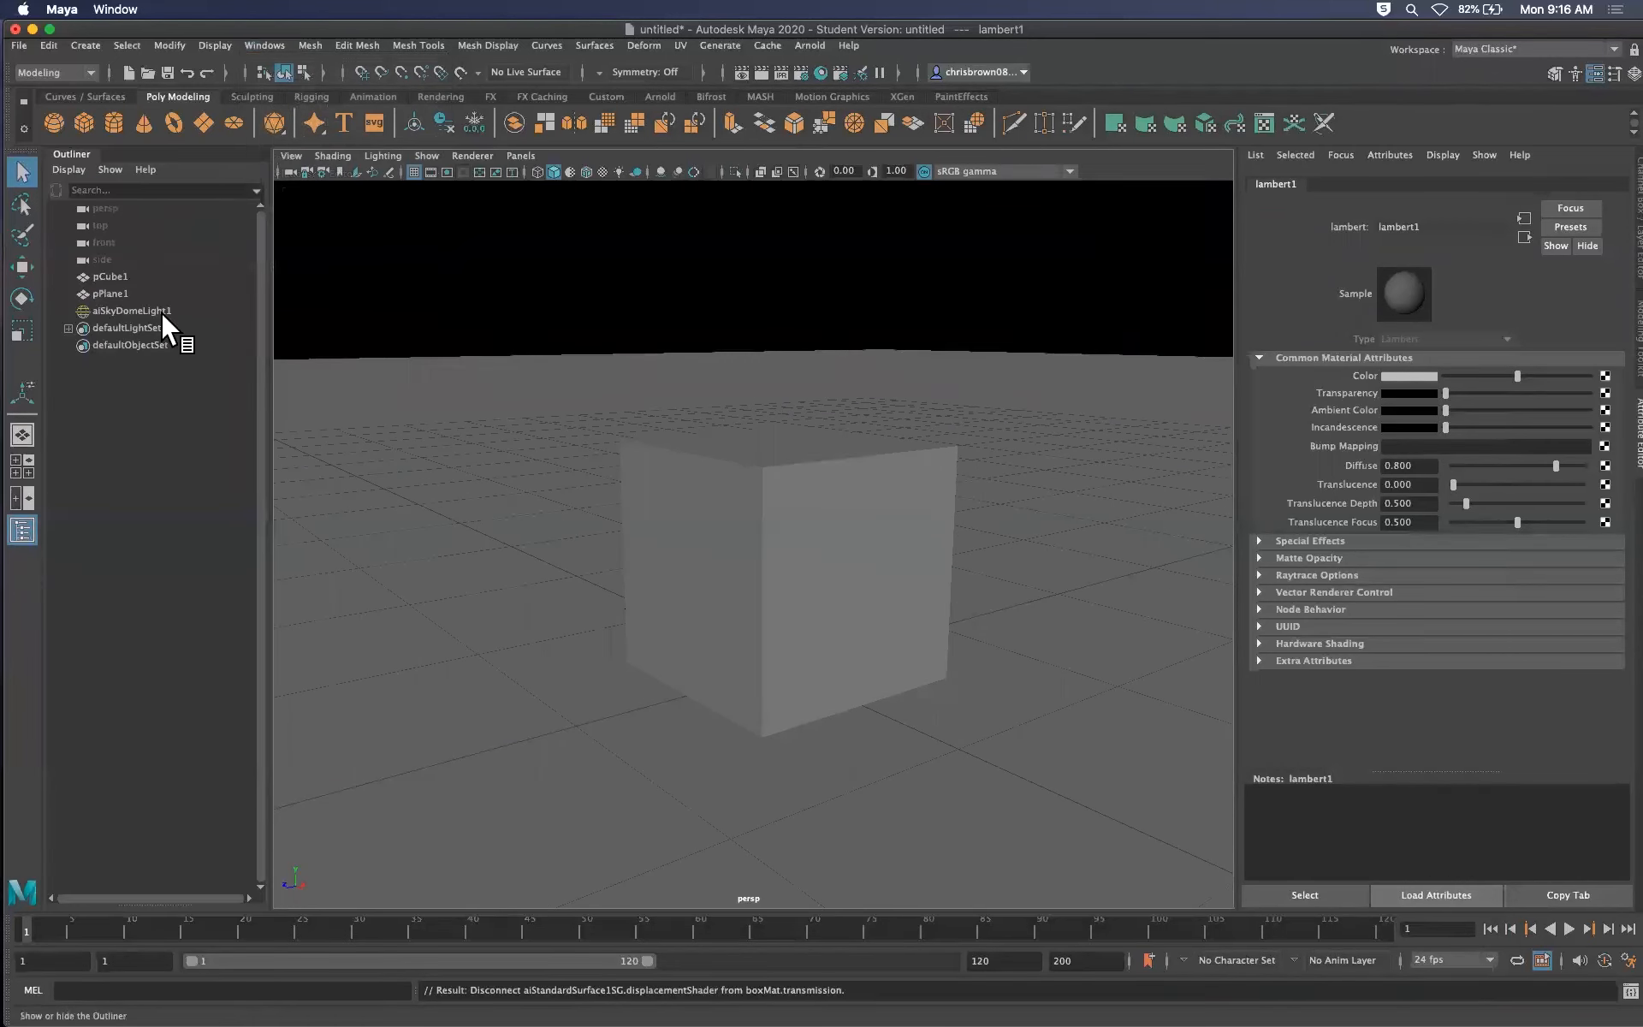
Open the Node Editor and select the cube in the viewport
left_click(265, 45)
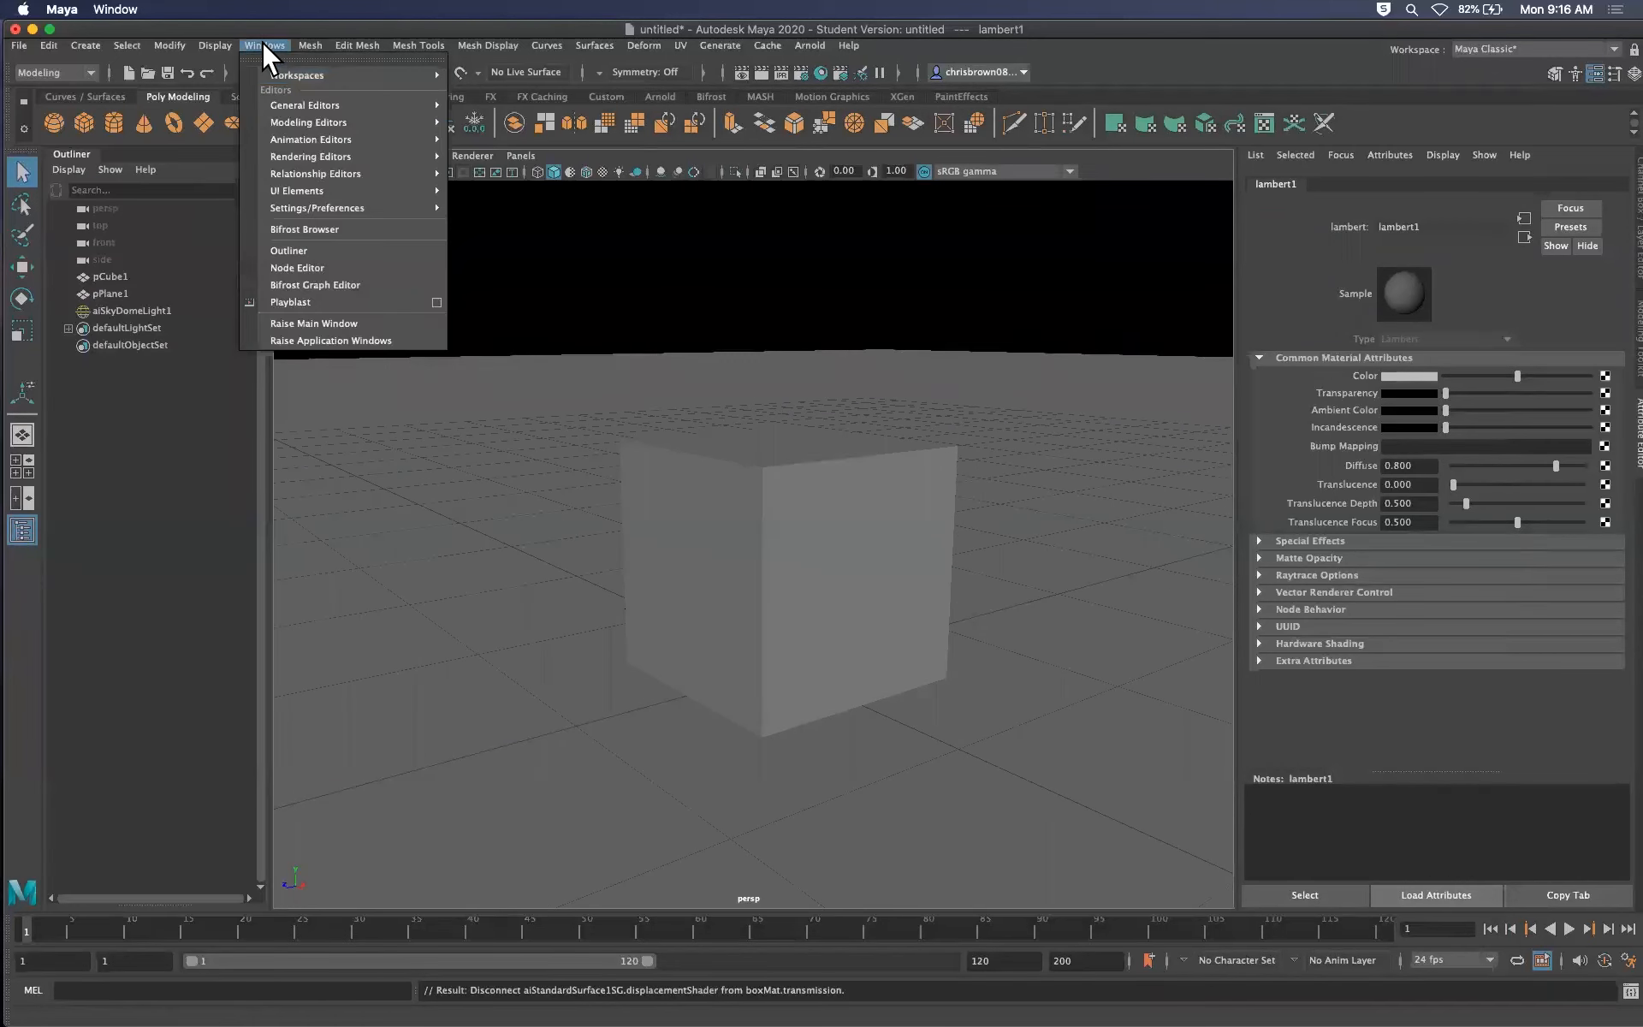
left_click(295, 267)
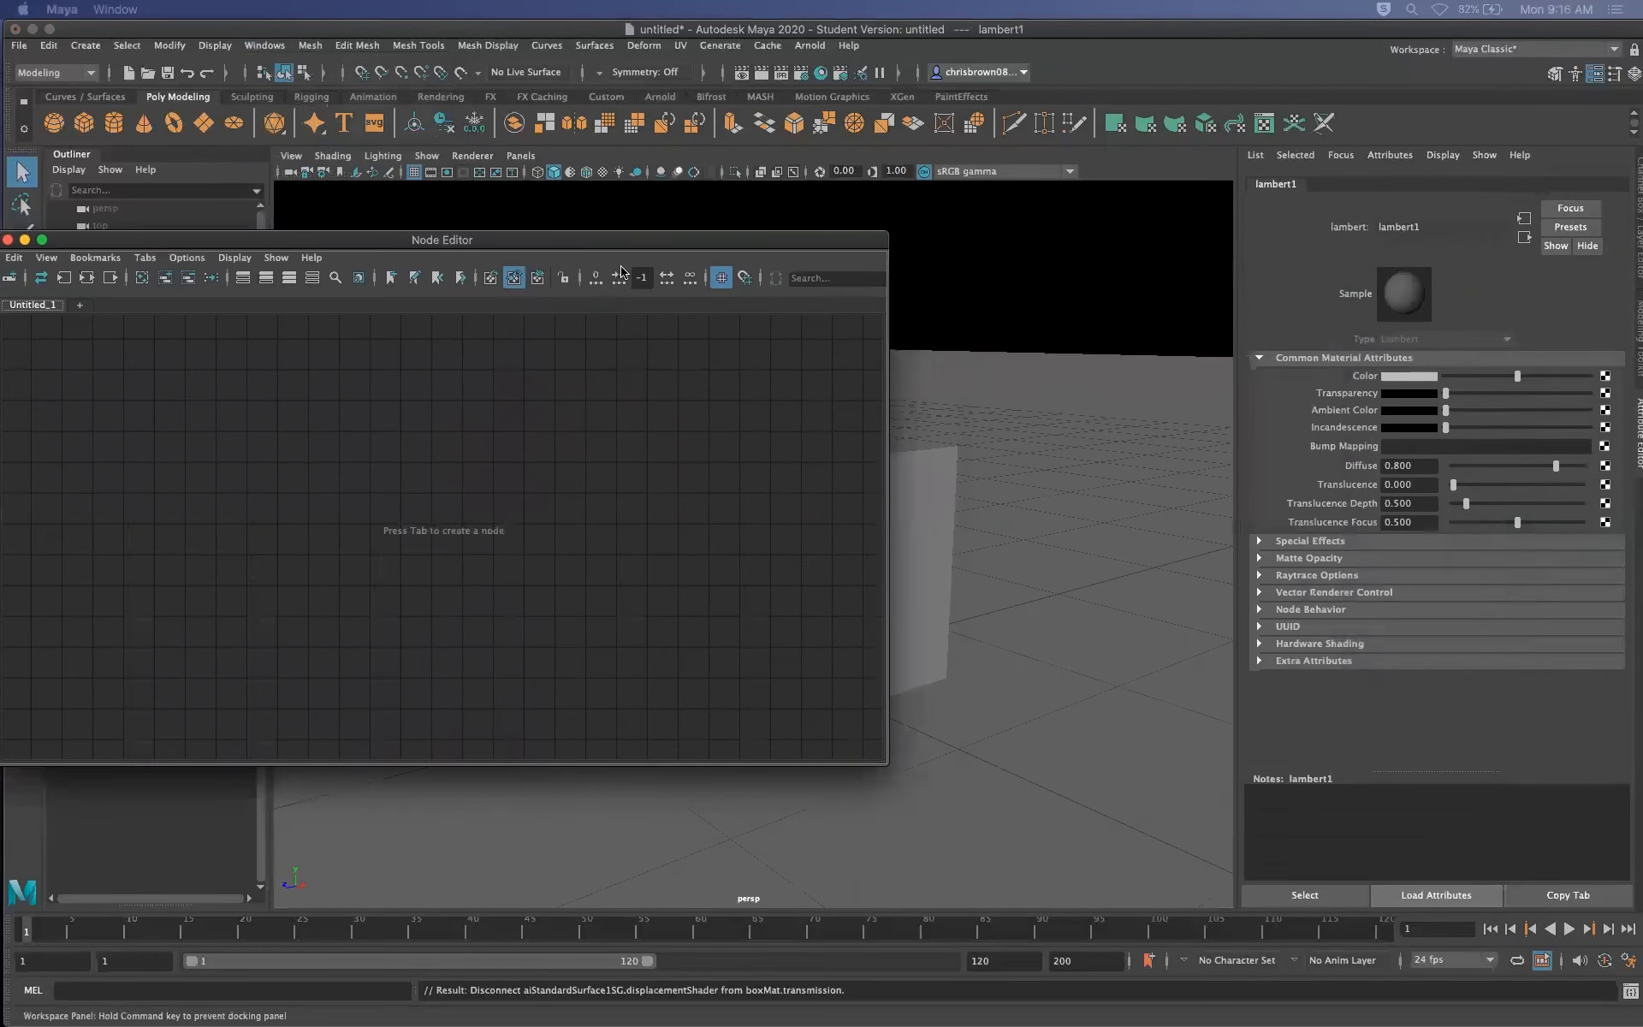
left_click(950, 558)
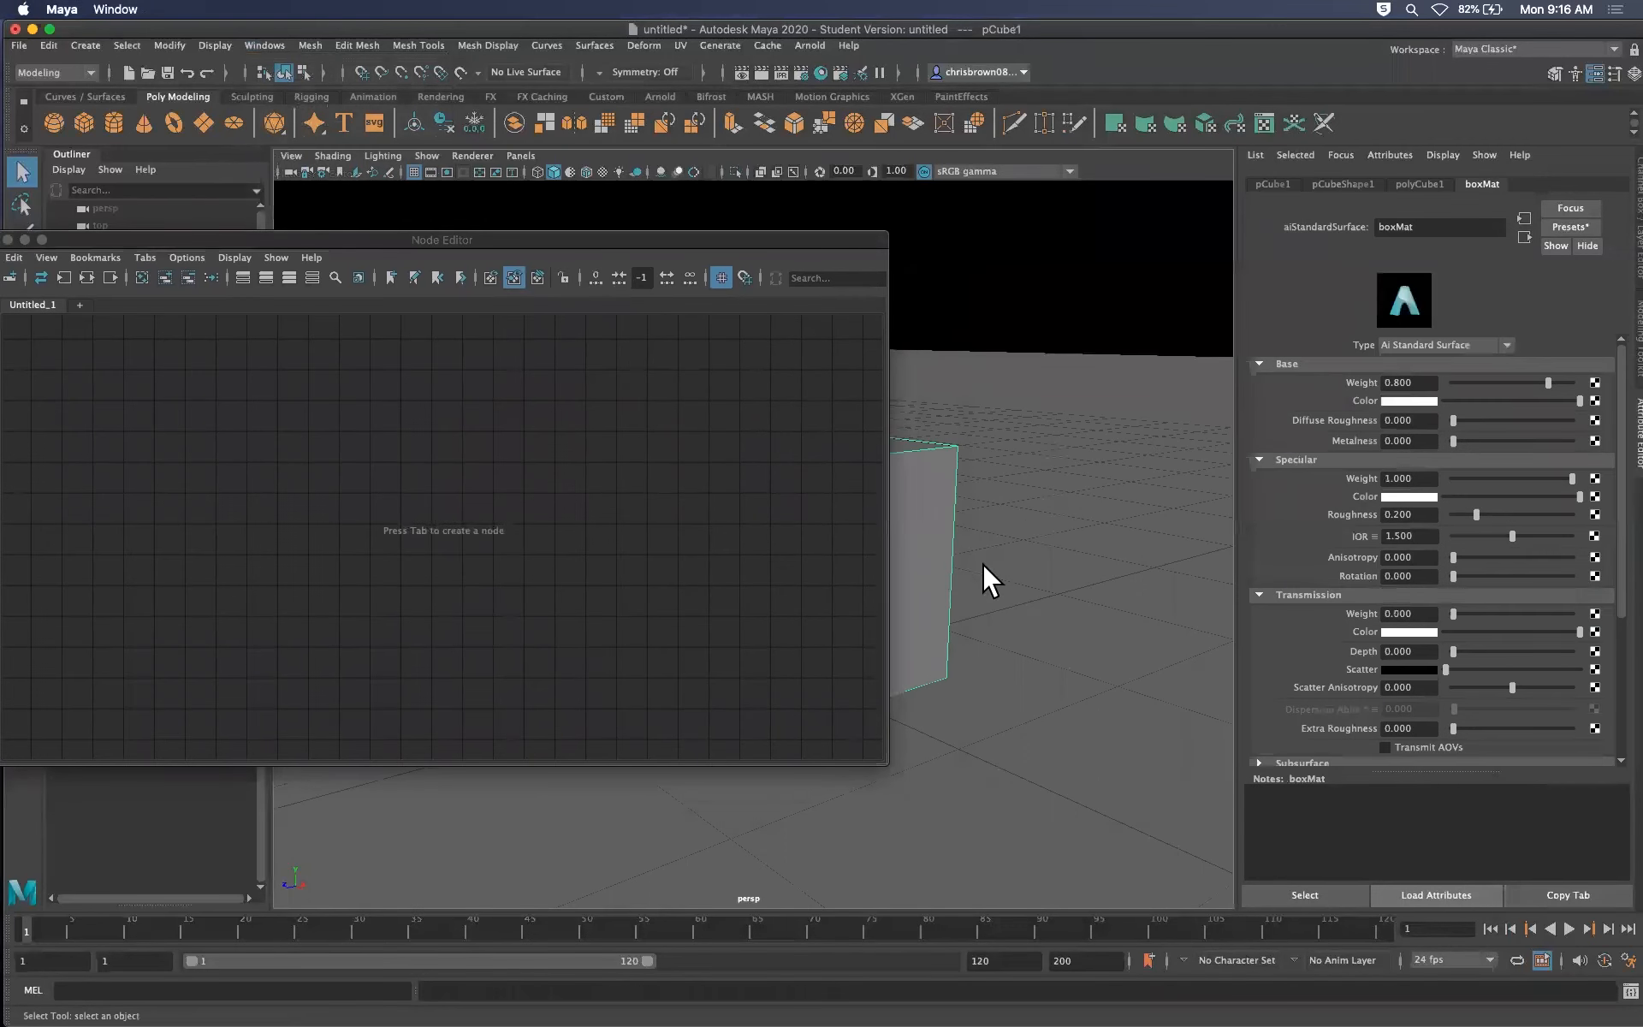
Move the Node Editor around to uncover the cube, and close it
left_click_drag(633, 240, 708, 181)
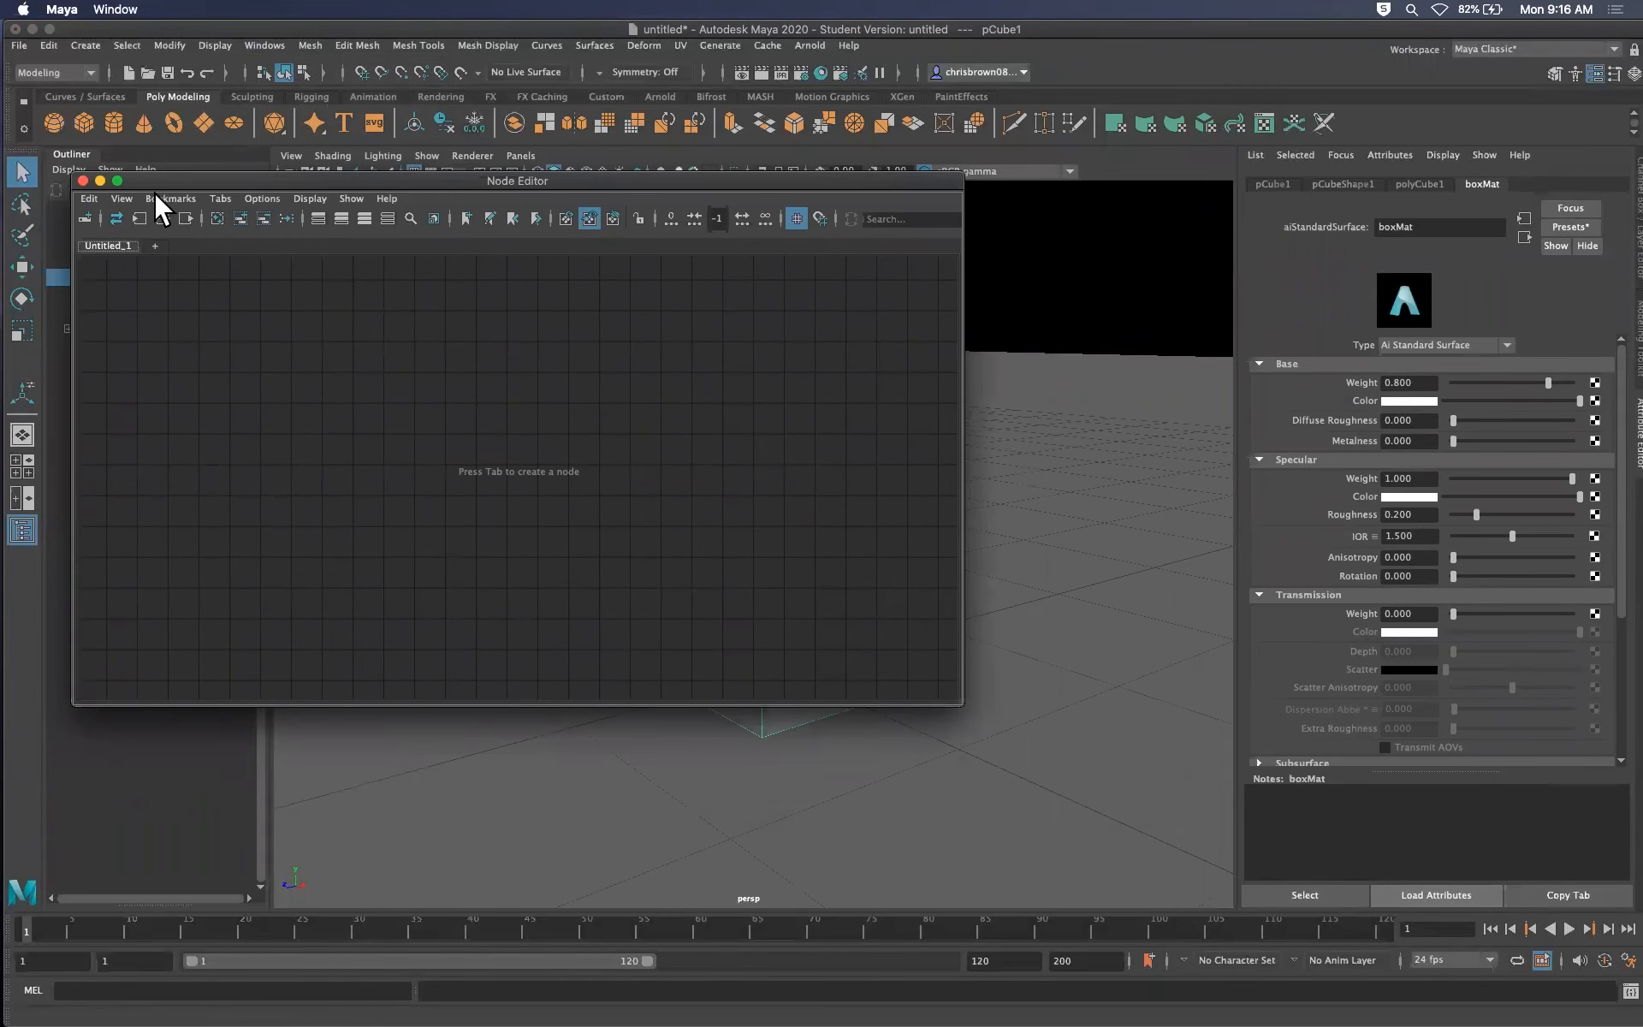
right_click_drag(1076, 538, 1071, 537)
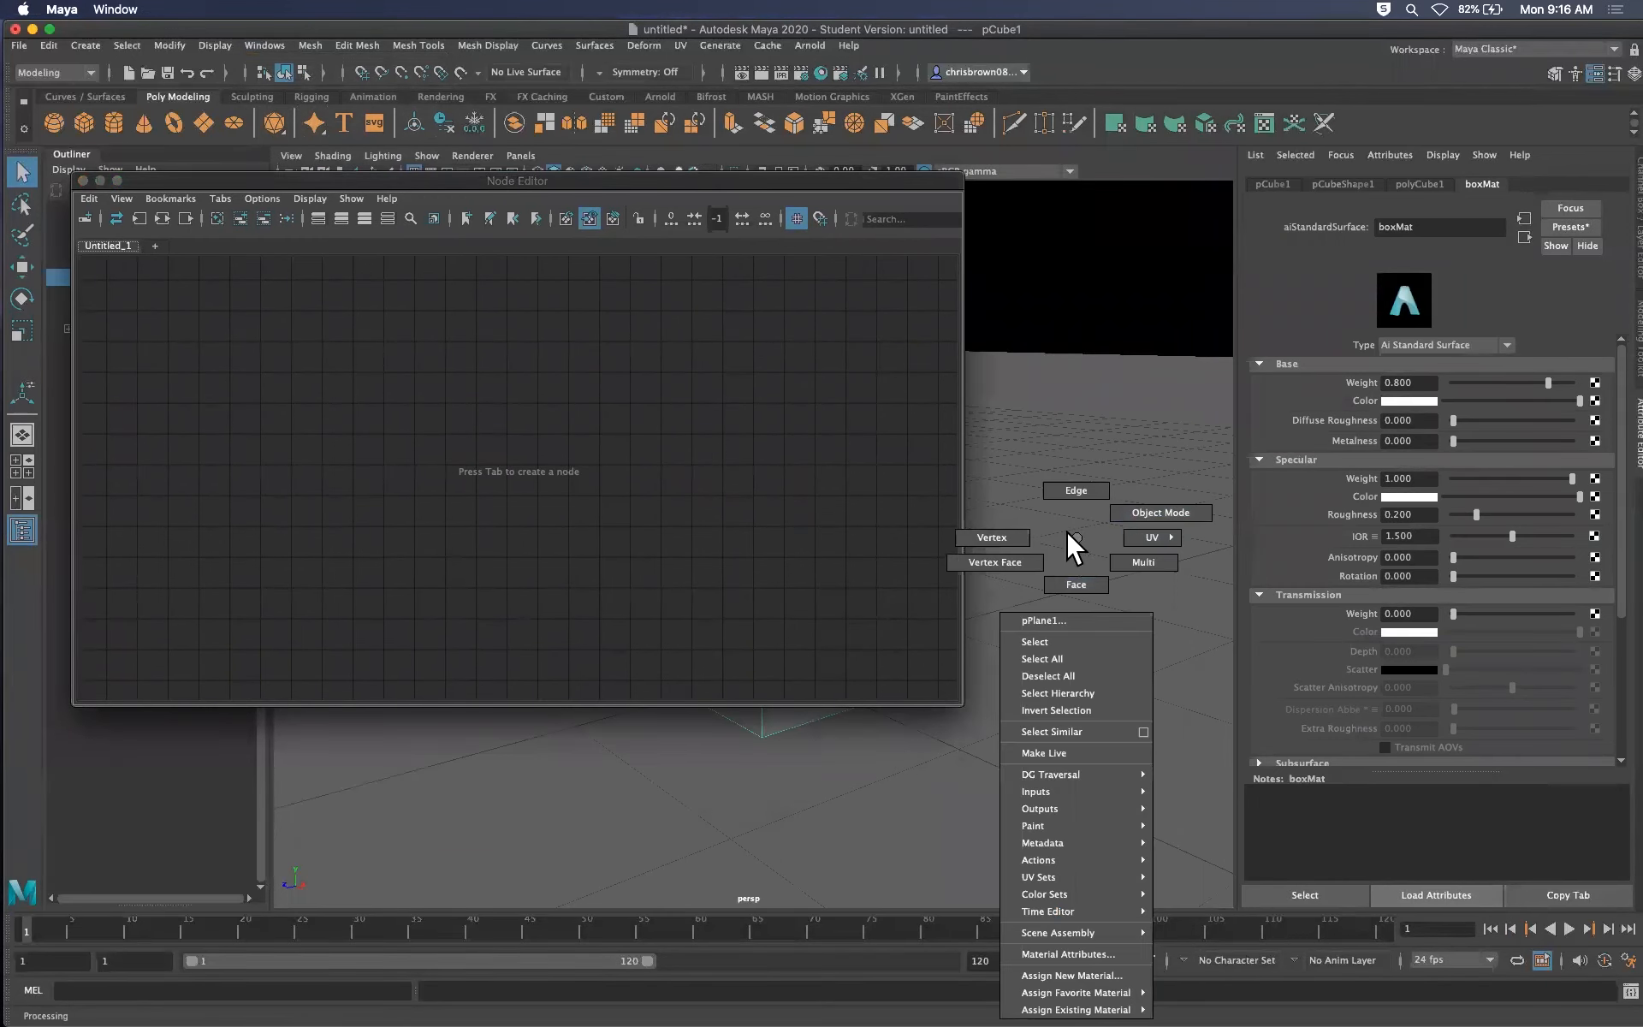
left_click_drag(712, 183, 997, 296)
left_click_drag(659, 295, 621, 269)
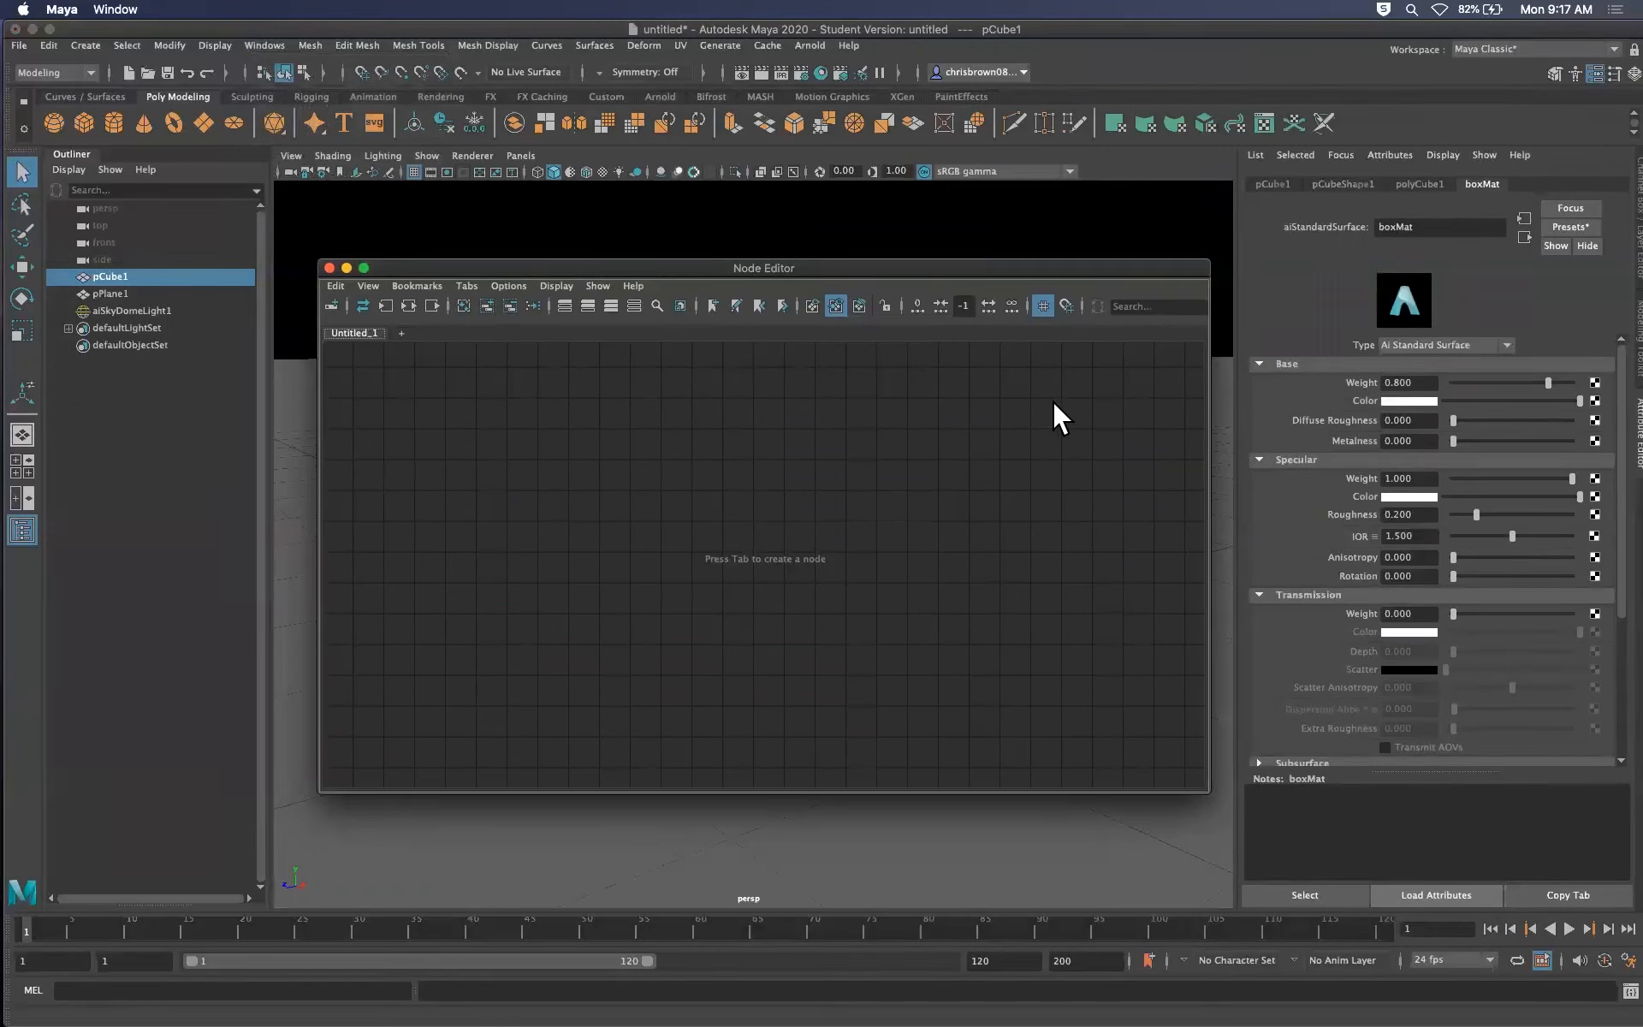
left_click_drag(556, 267, 548, 269)
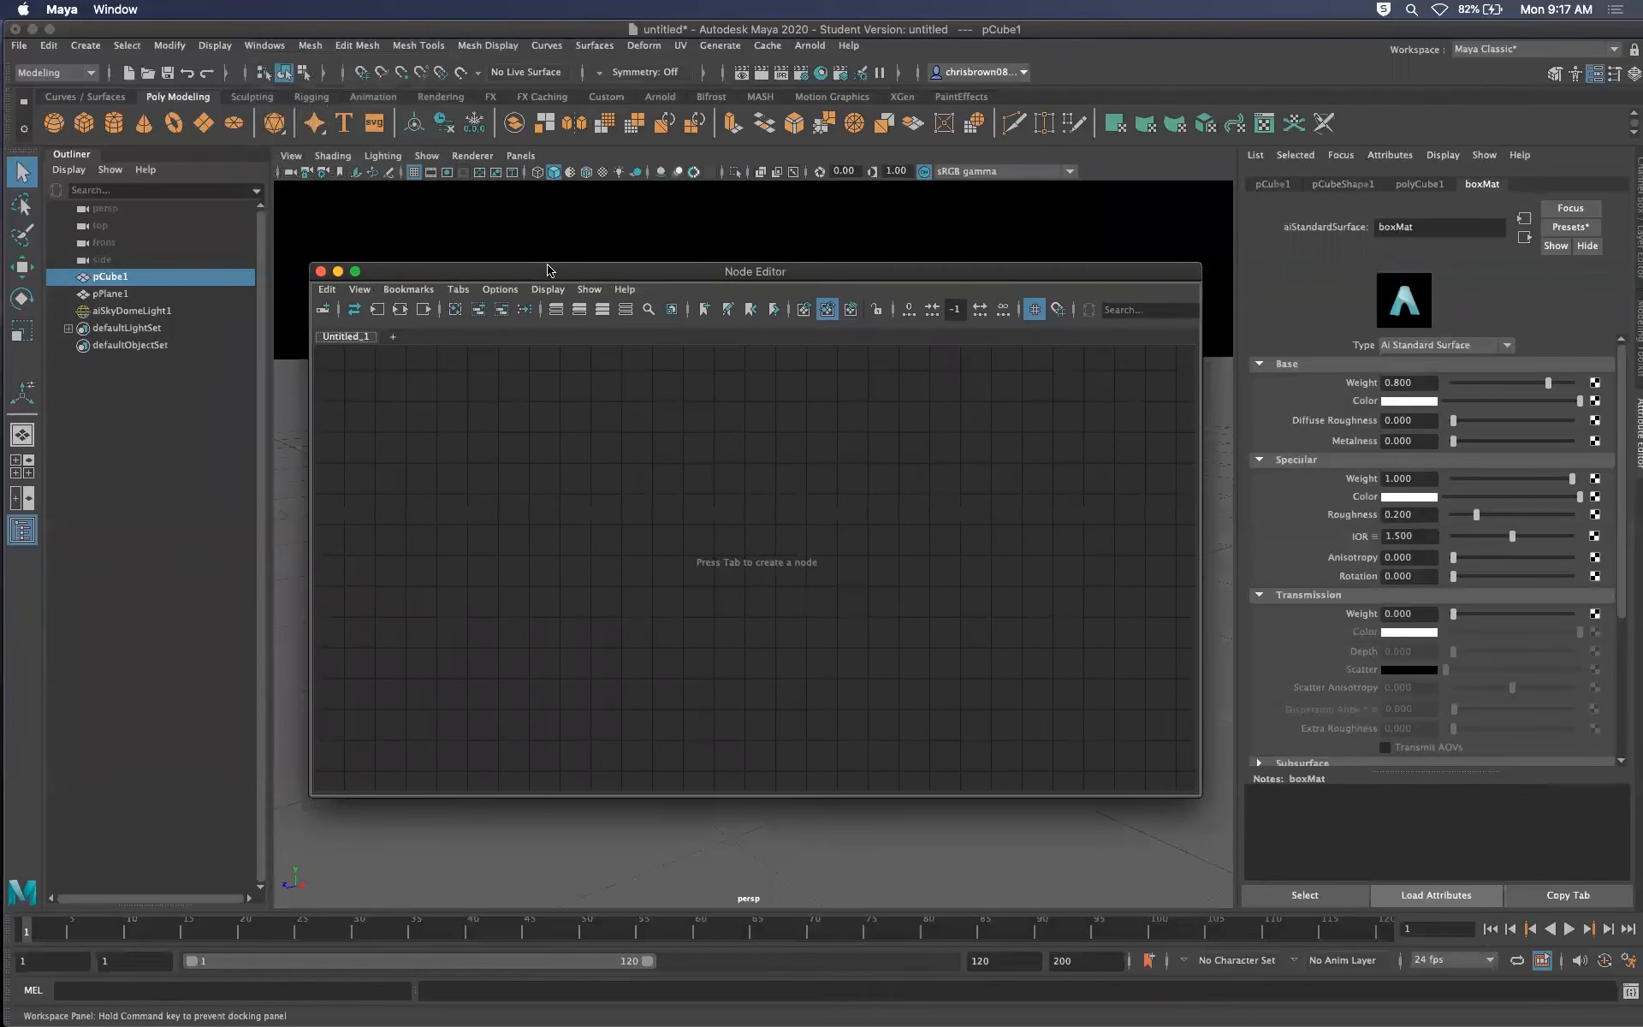
left_click(320, 270)
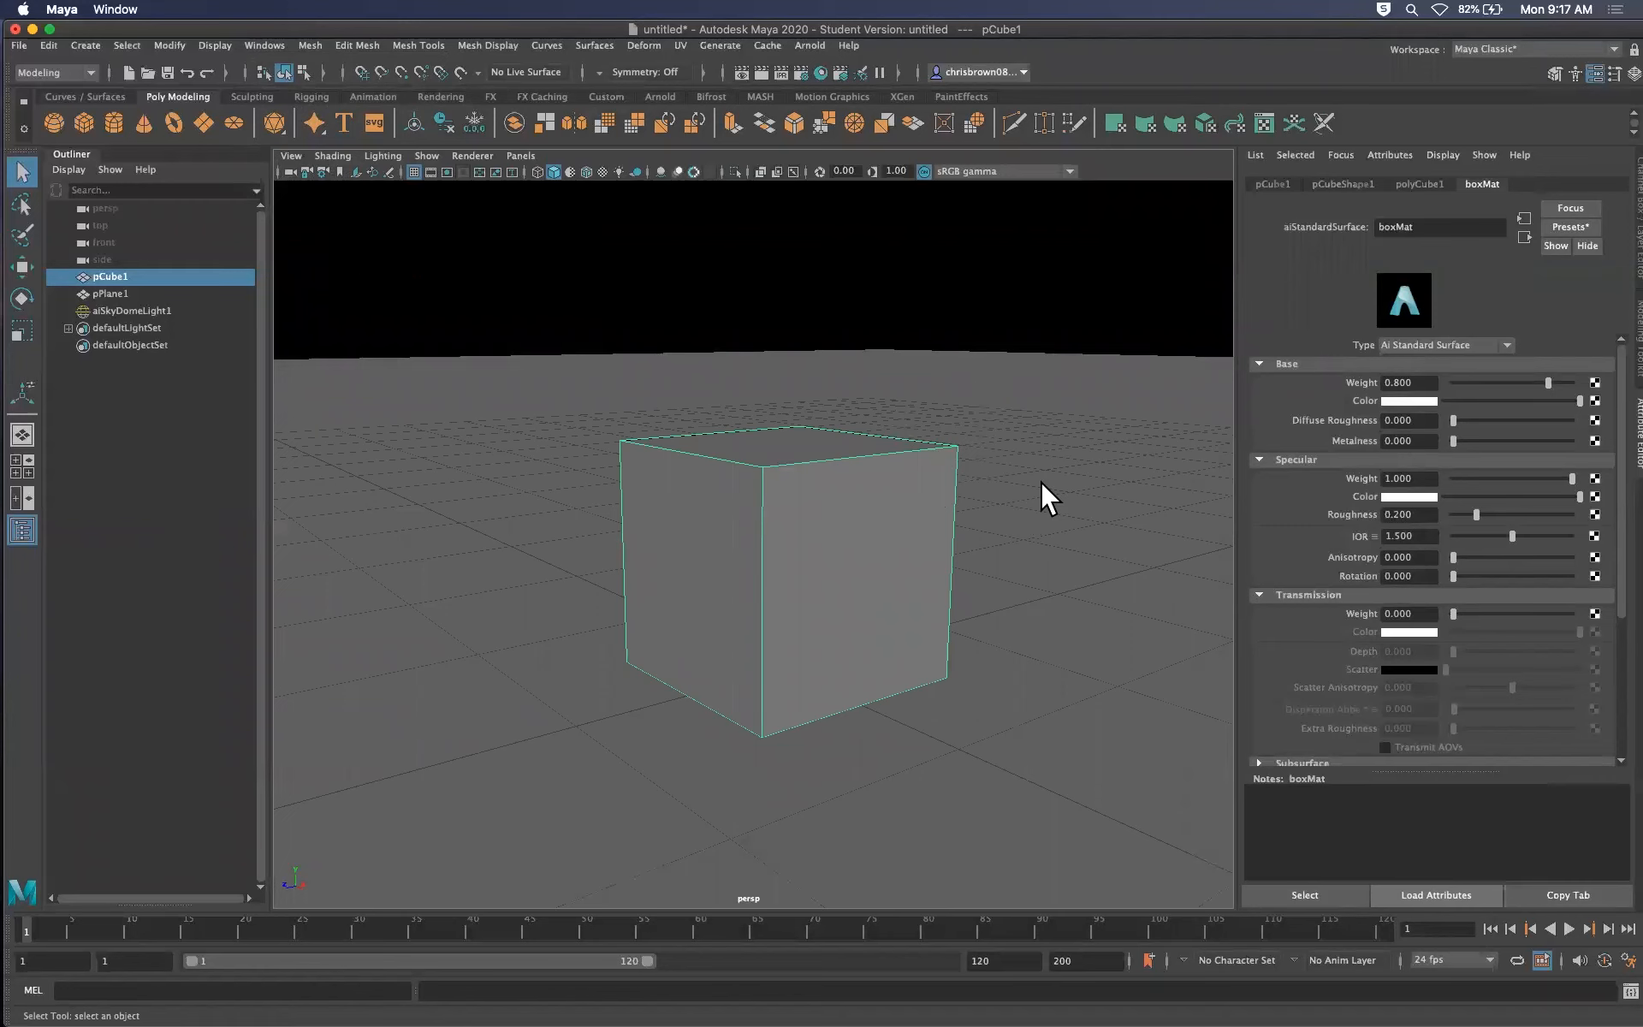
Bring the Hypershade into view, select the boxMat material, and move the window aside again
left_click_drag(1642, 210, 753, 221)
left_click_drag(741, 153, 811, 104)
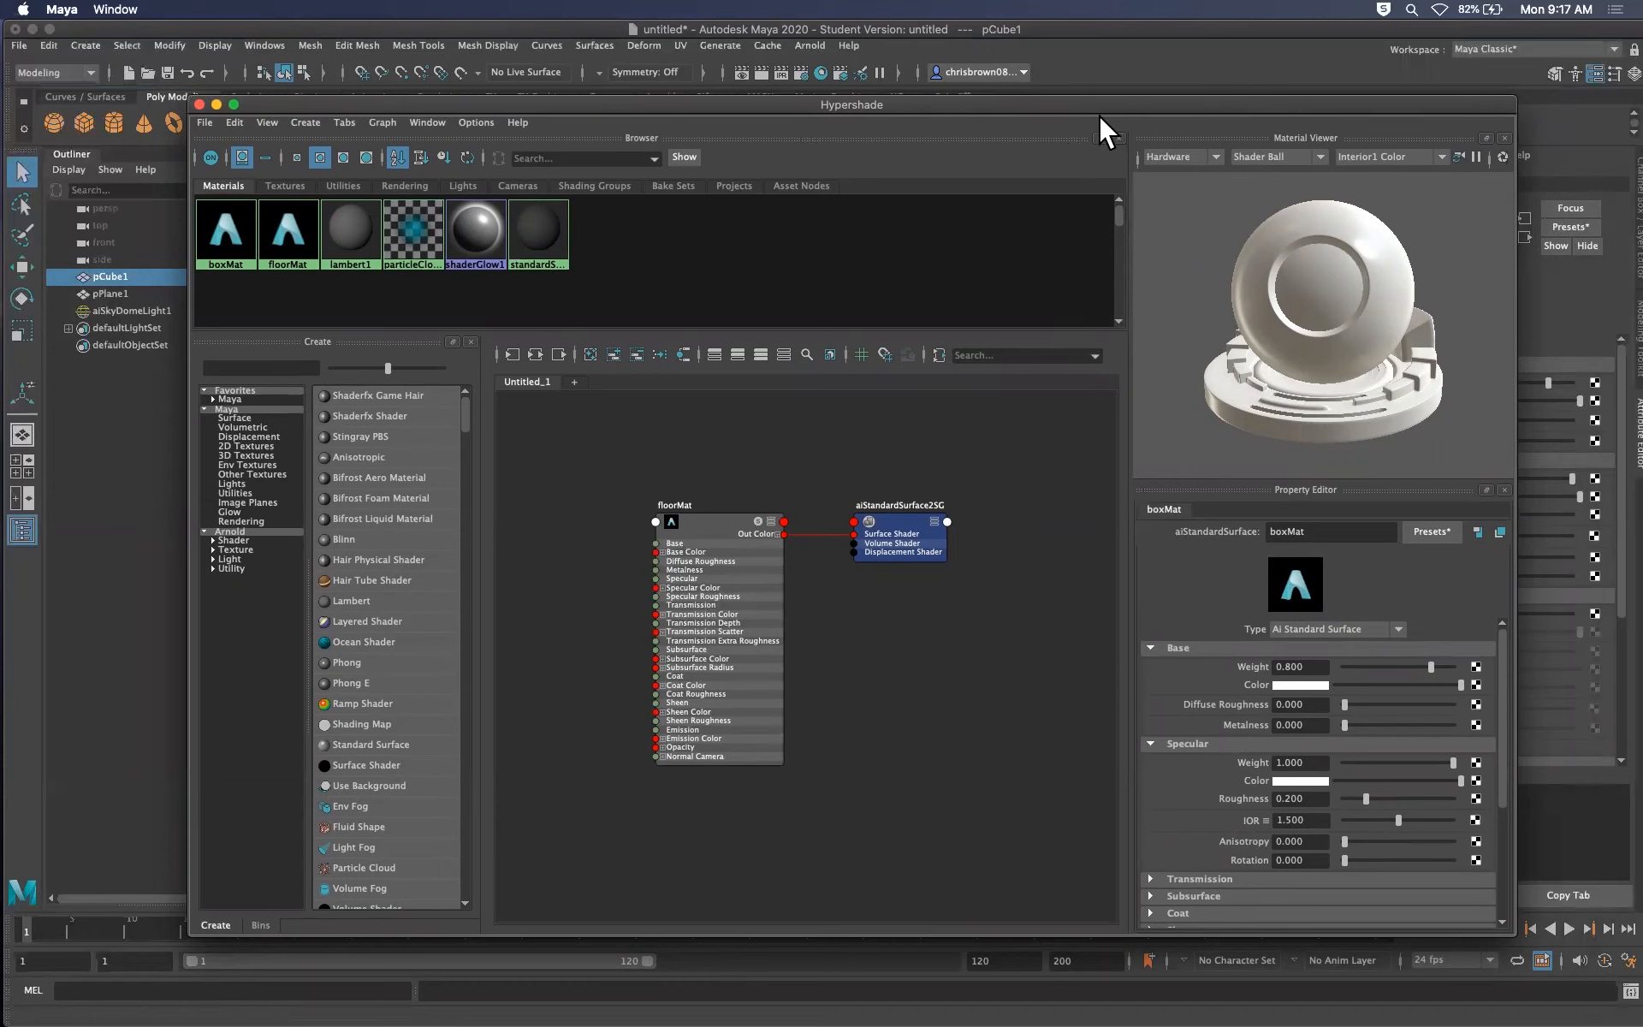
left_click(226, 233)
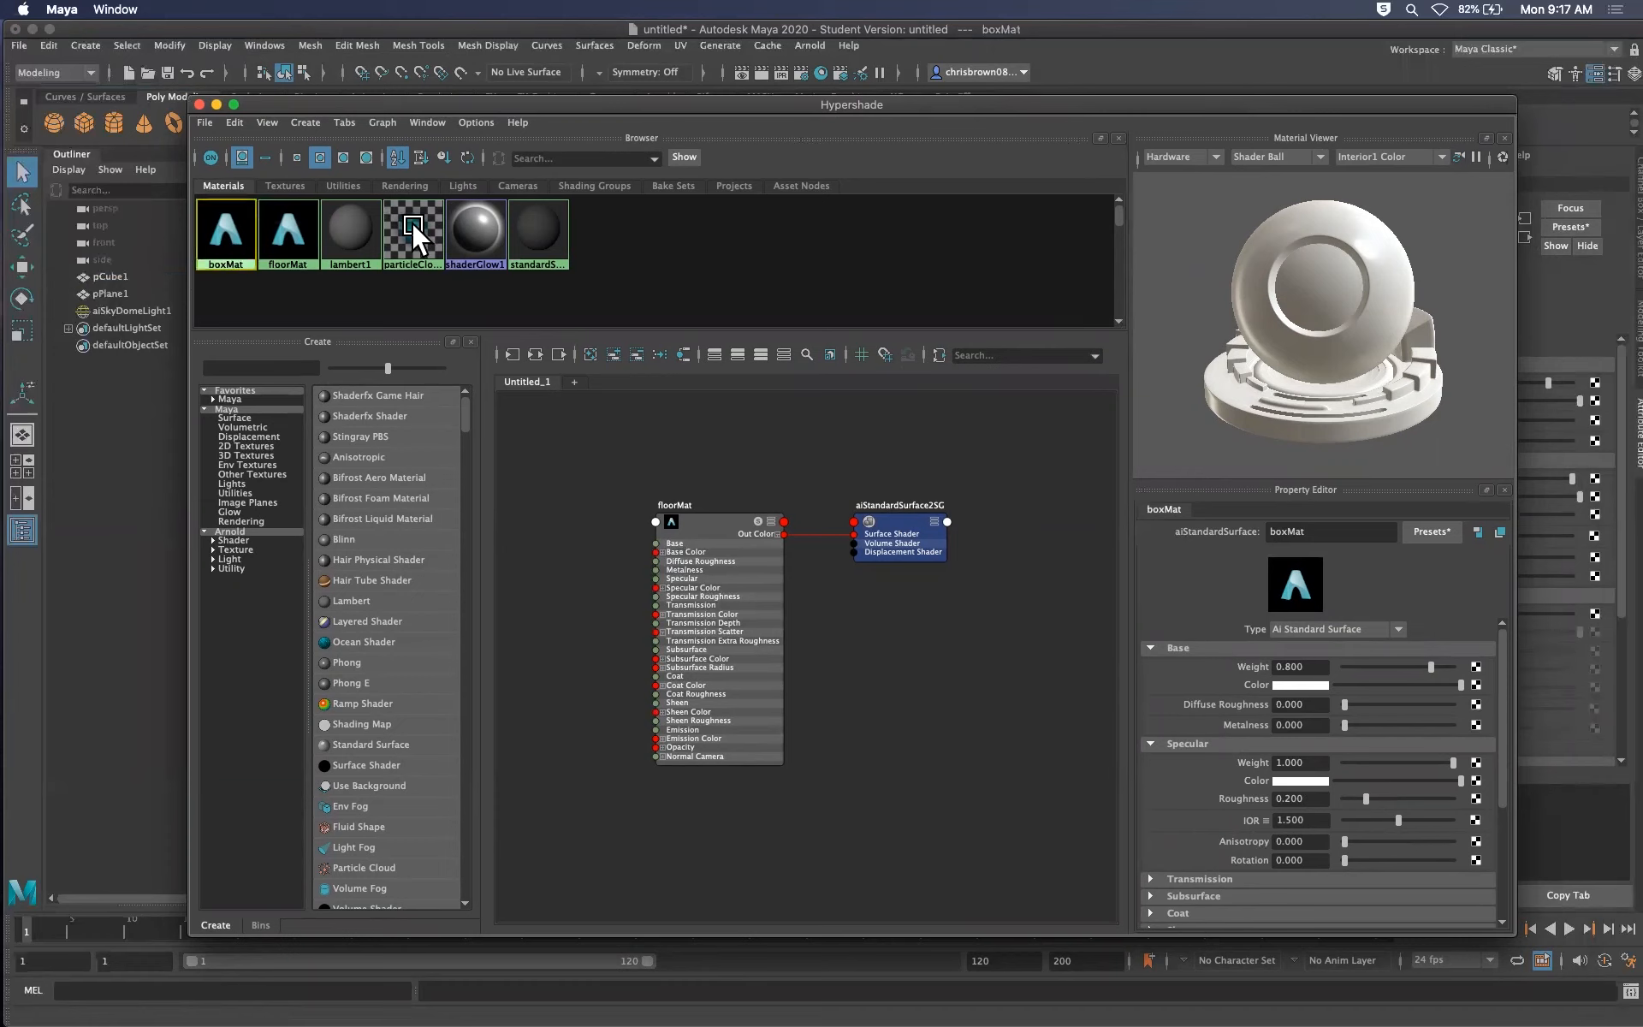
left_click_drag(1167, 104, 1642, 107)
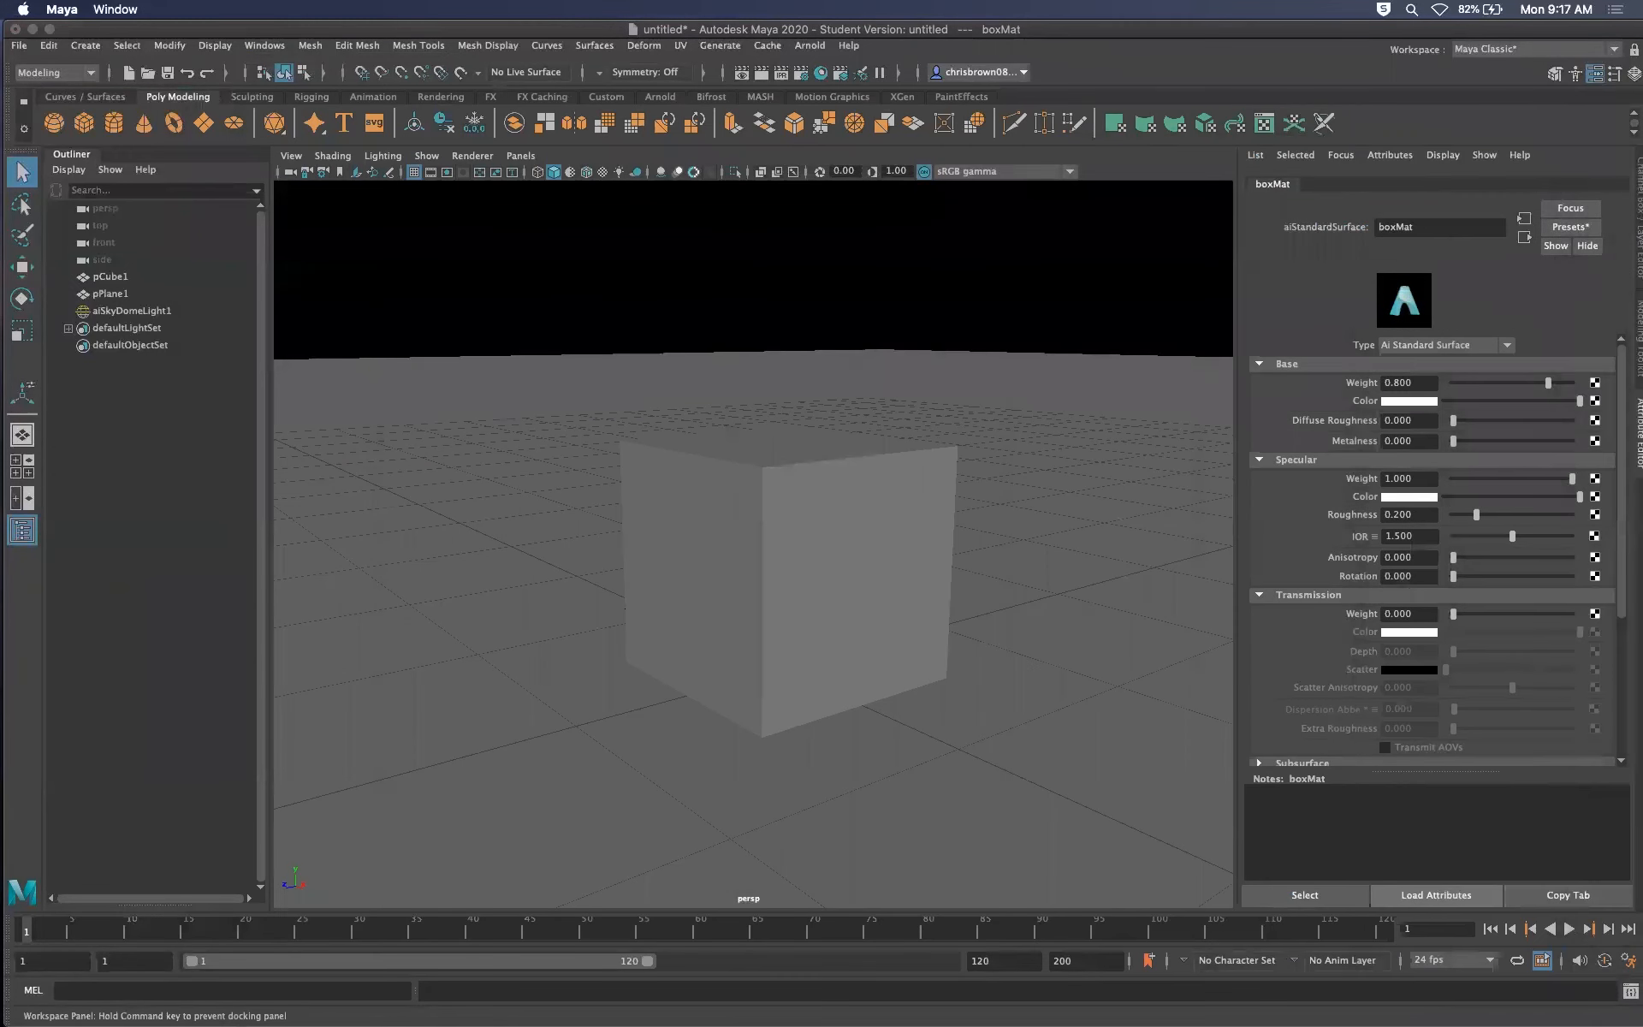
Select the floor plane and switch the viewport to textured shading
left_click(975, 509)
key("6")
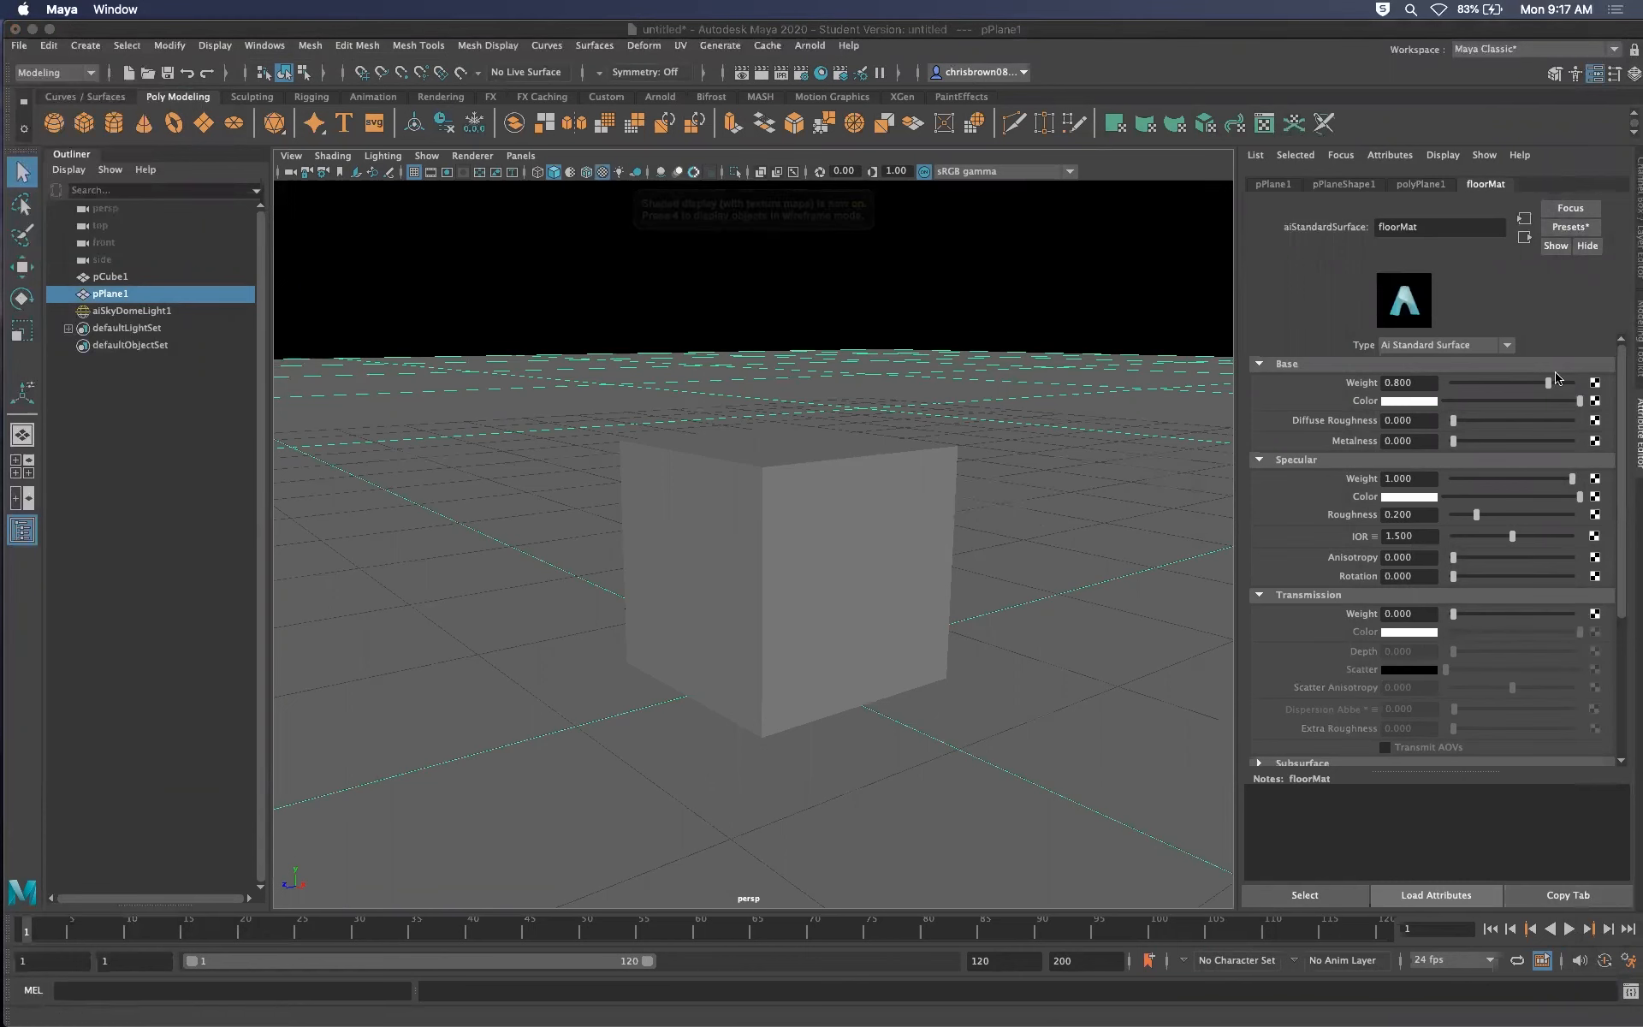
left_click(1530, 282)
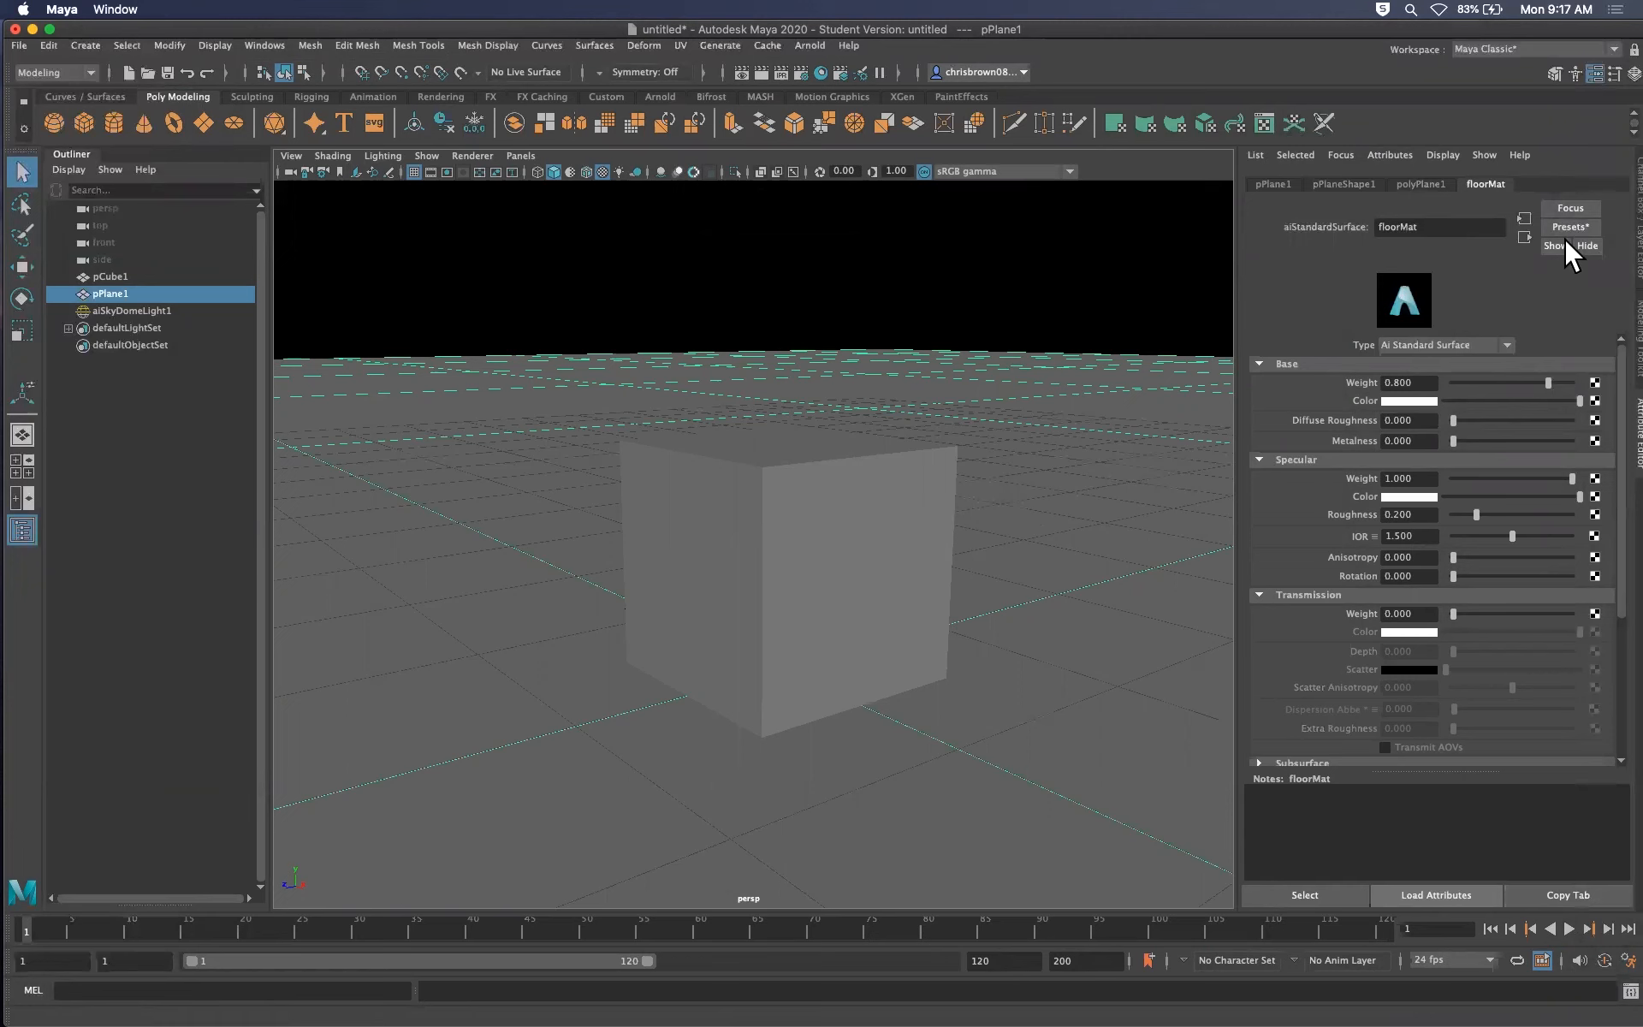
Try a saturated red as the base color of the plane's floorMat material
left_click(1425, 399)
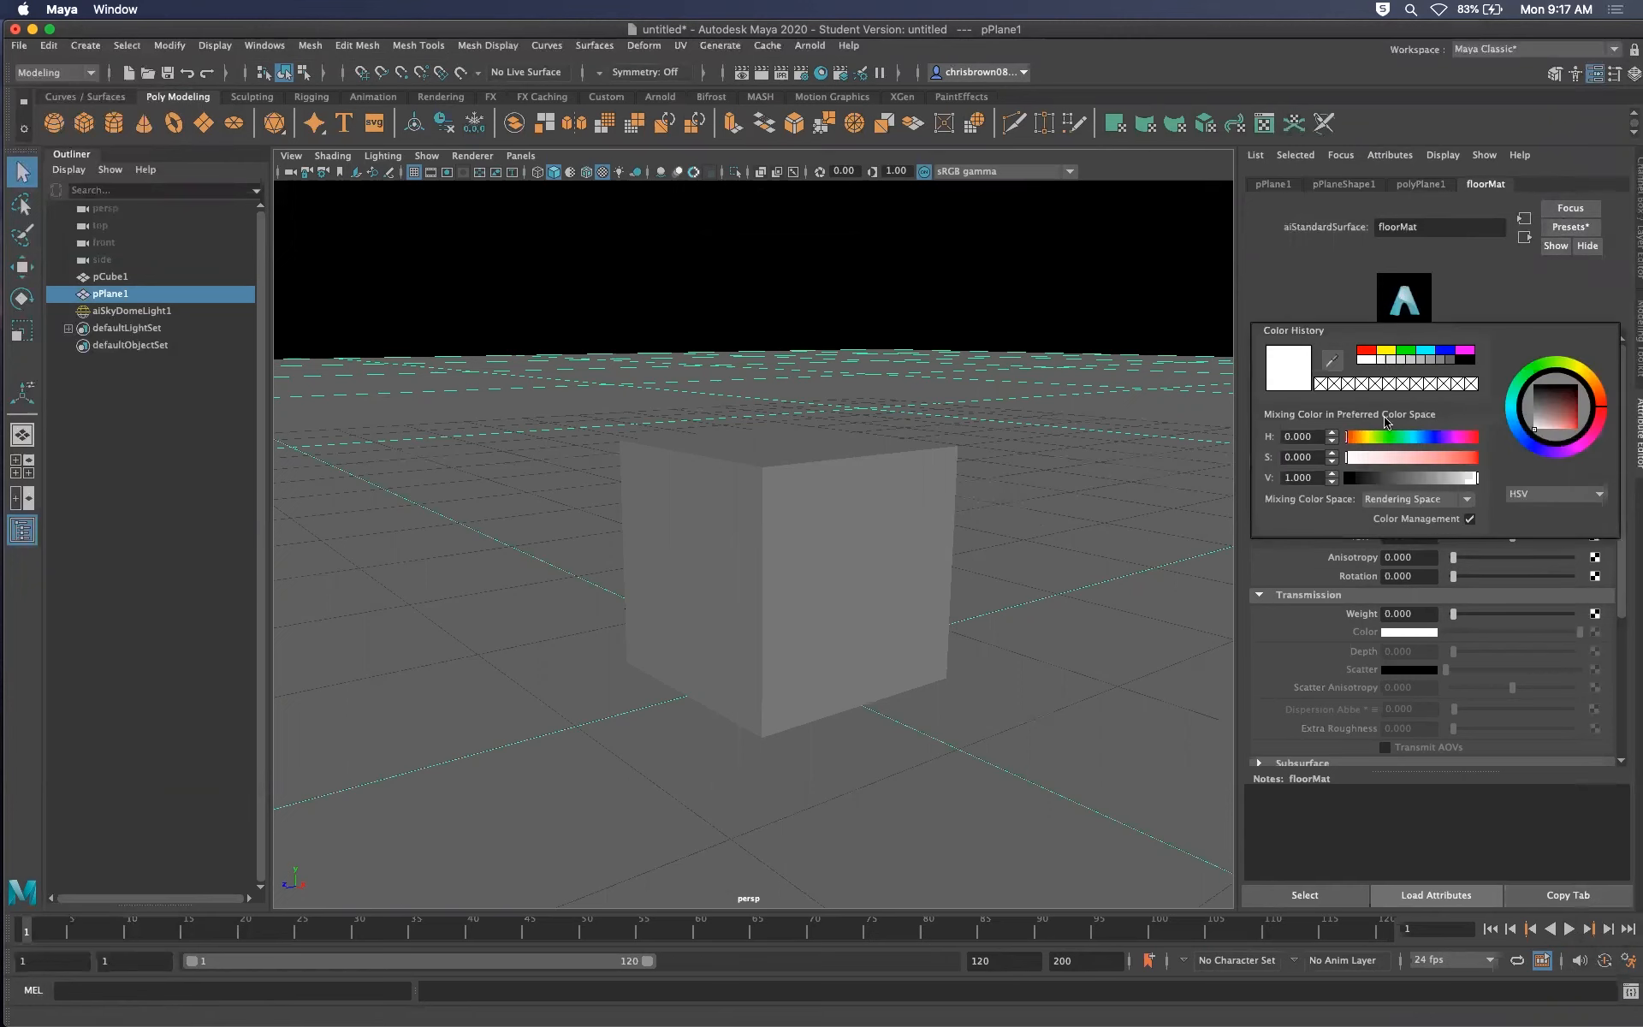
left_click_drag(1371, 459, 1477, 450)
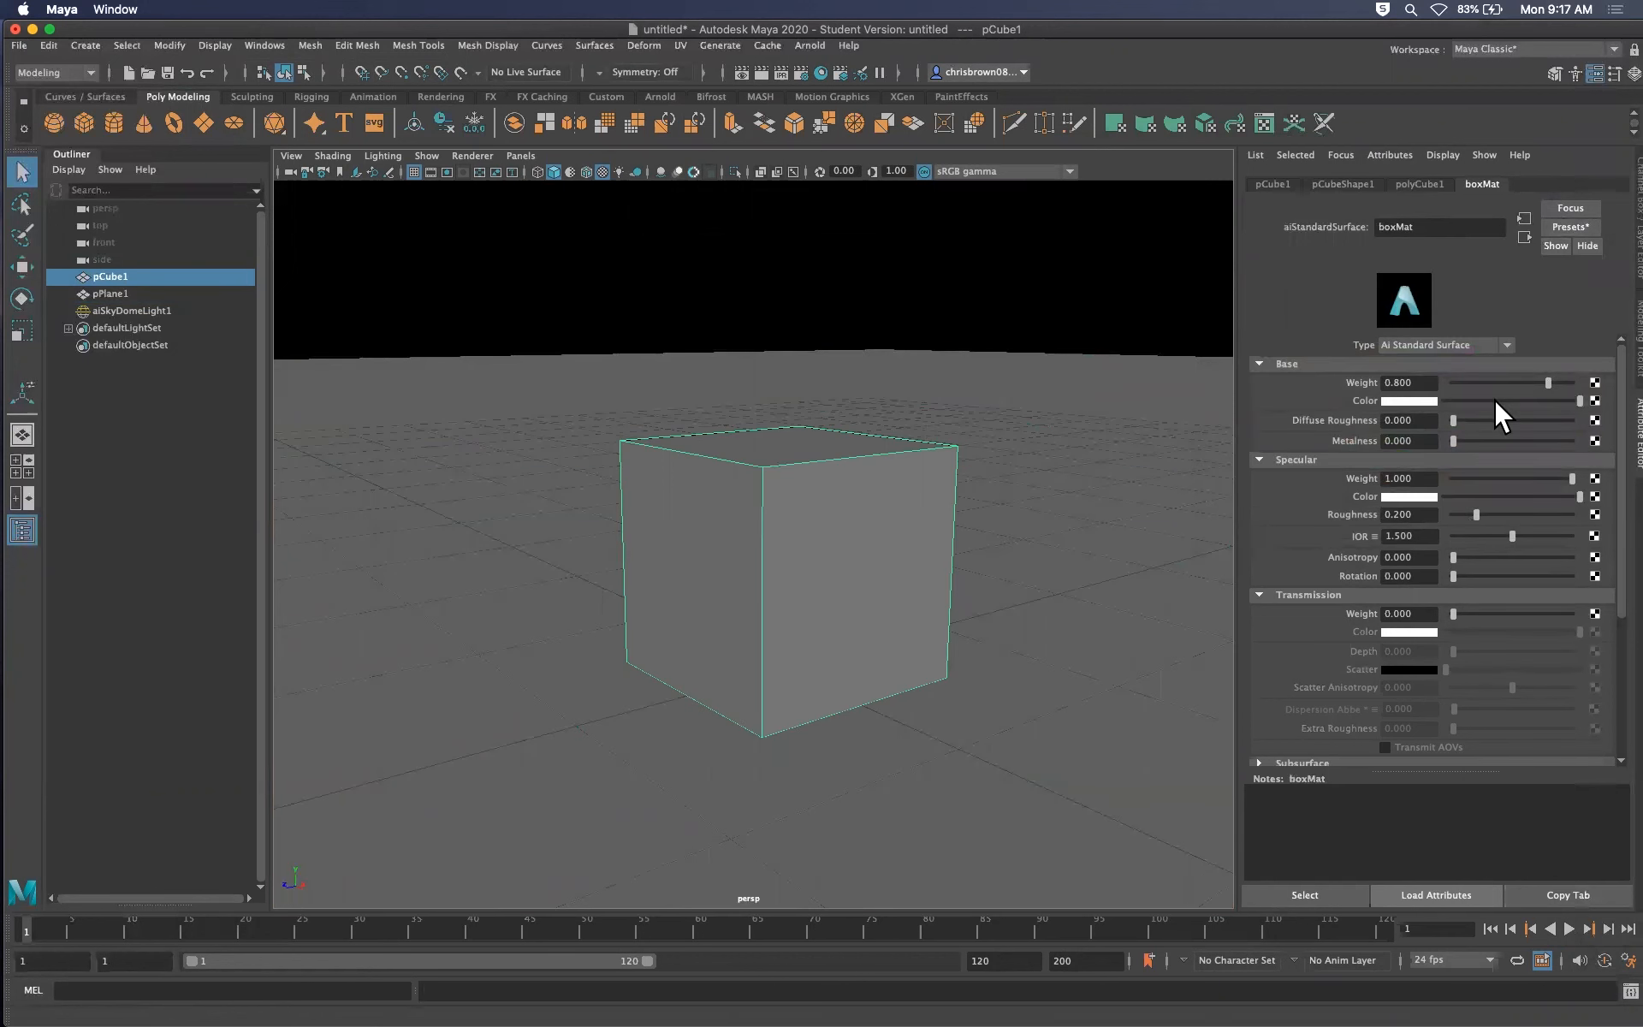
Give the cube's boxMat material a light red base color and render the scene in the Arnold RenderView
left_click(1408, 401)
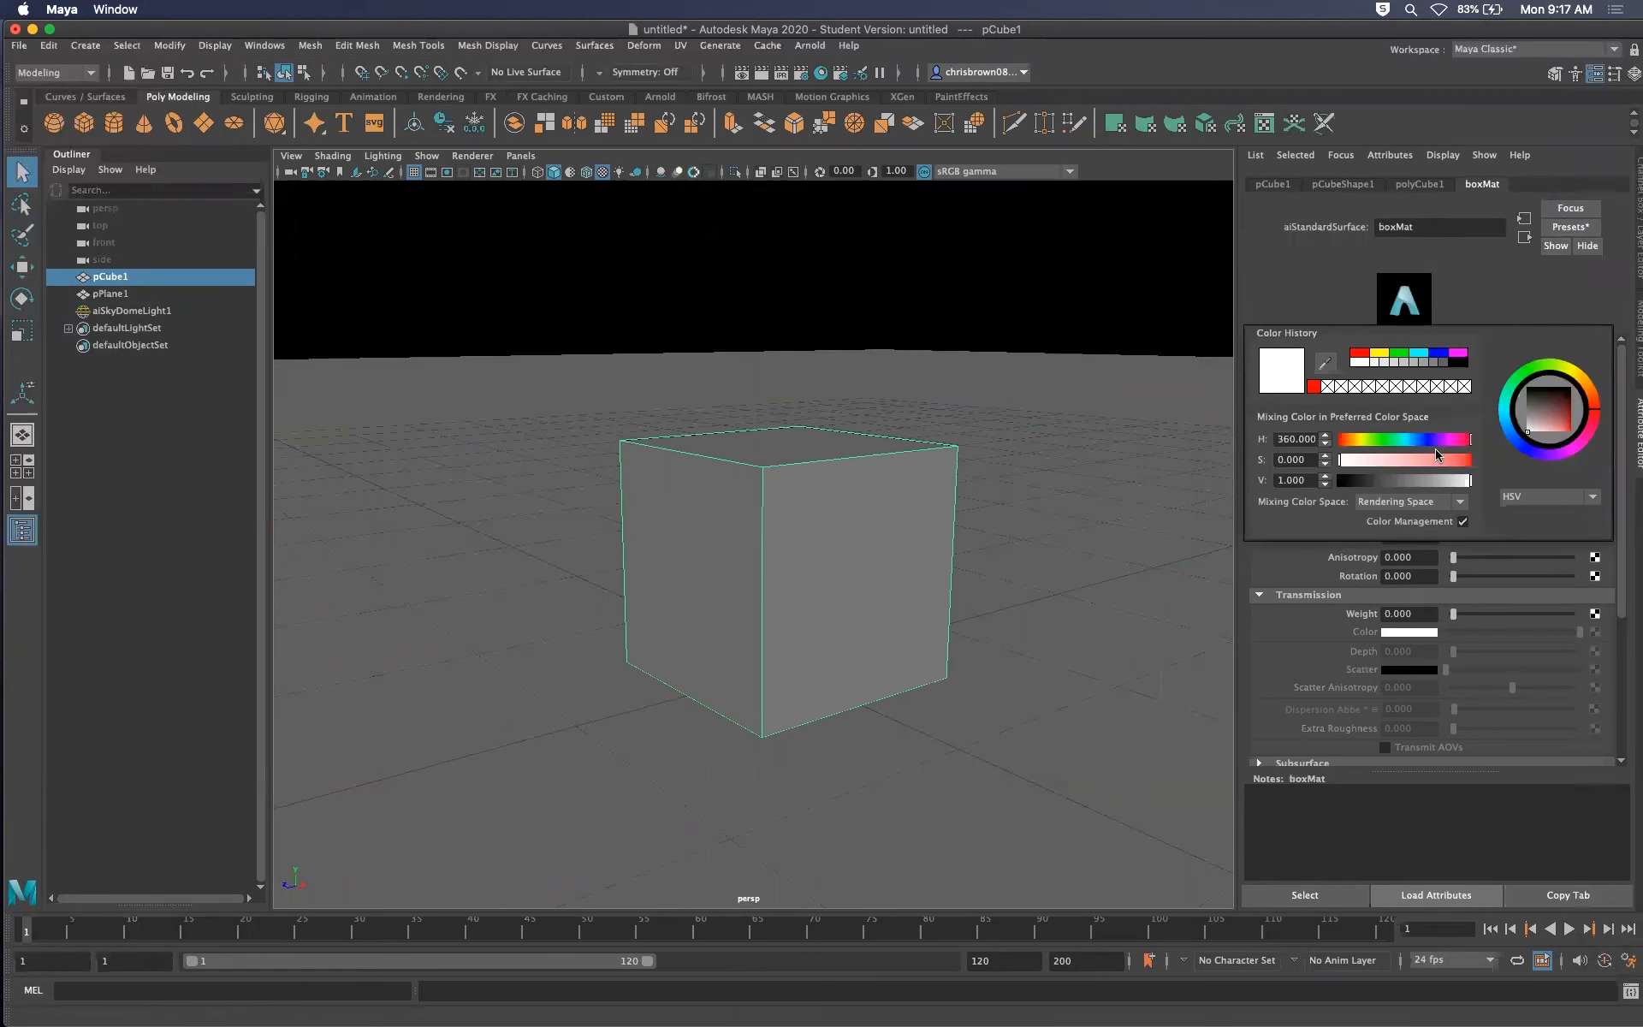
left_click_drag(1409, 459, 1456, 460)
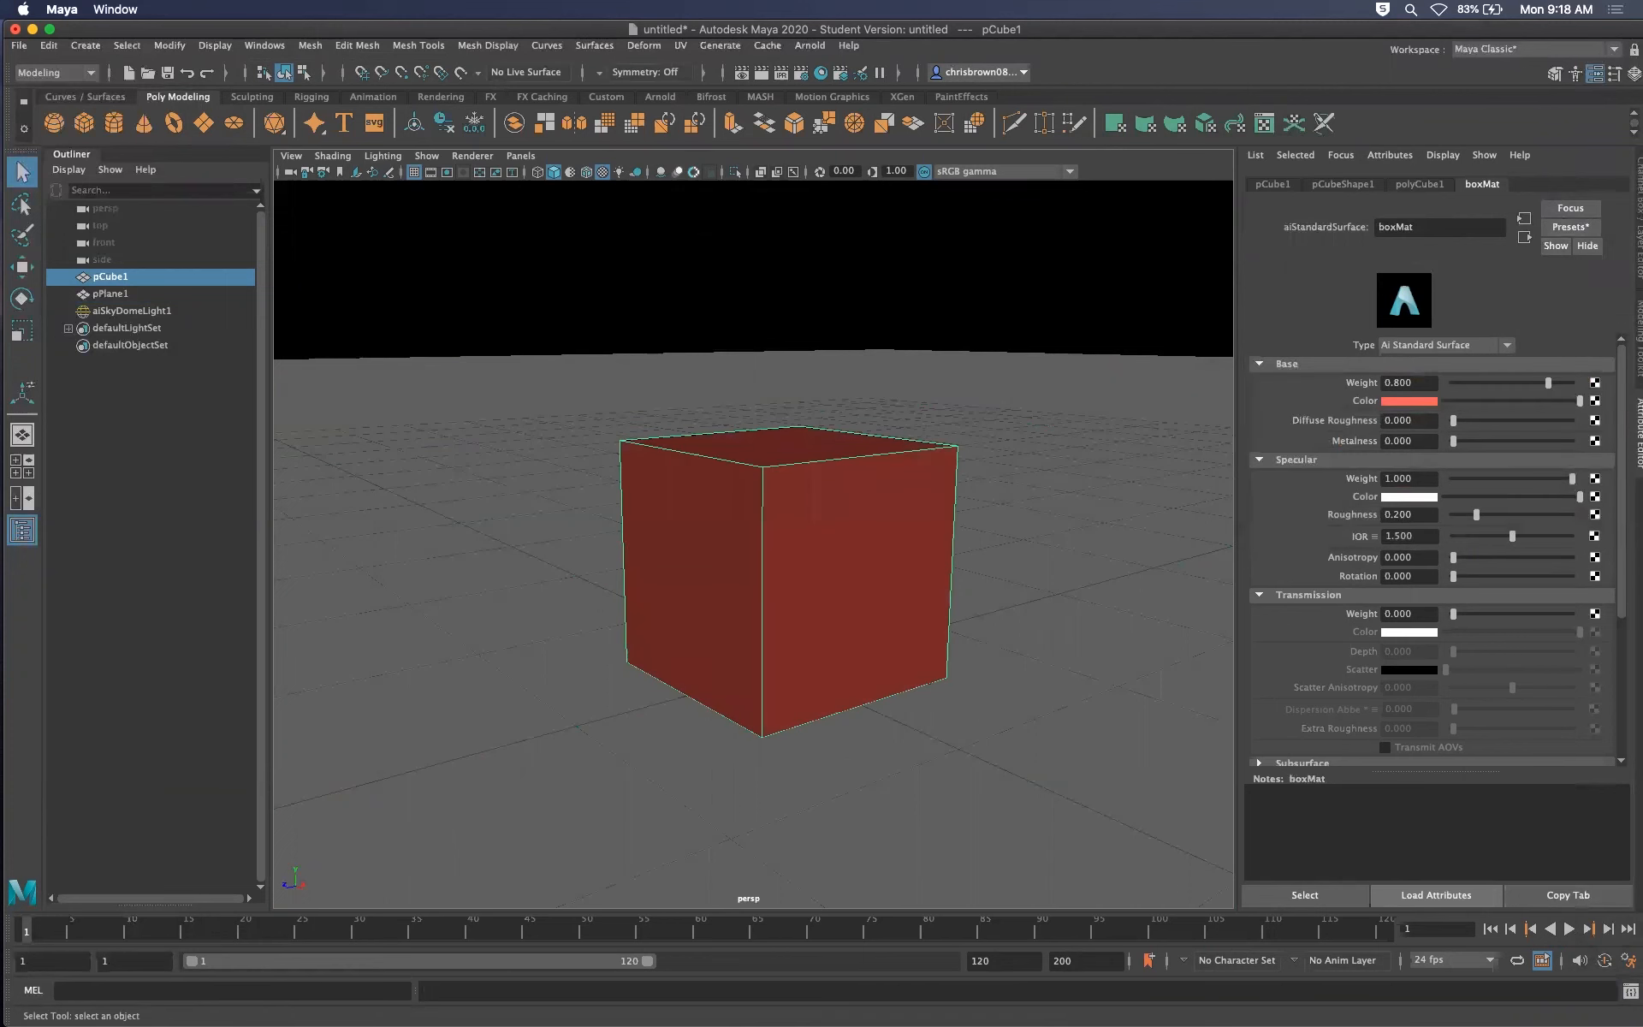
left_click(821, 73)
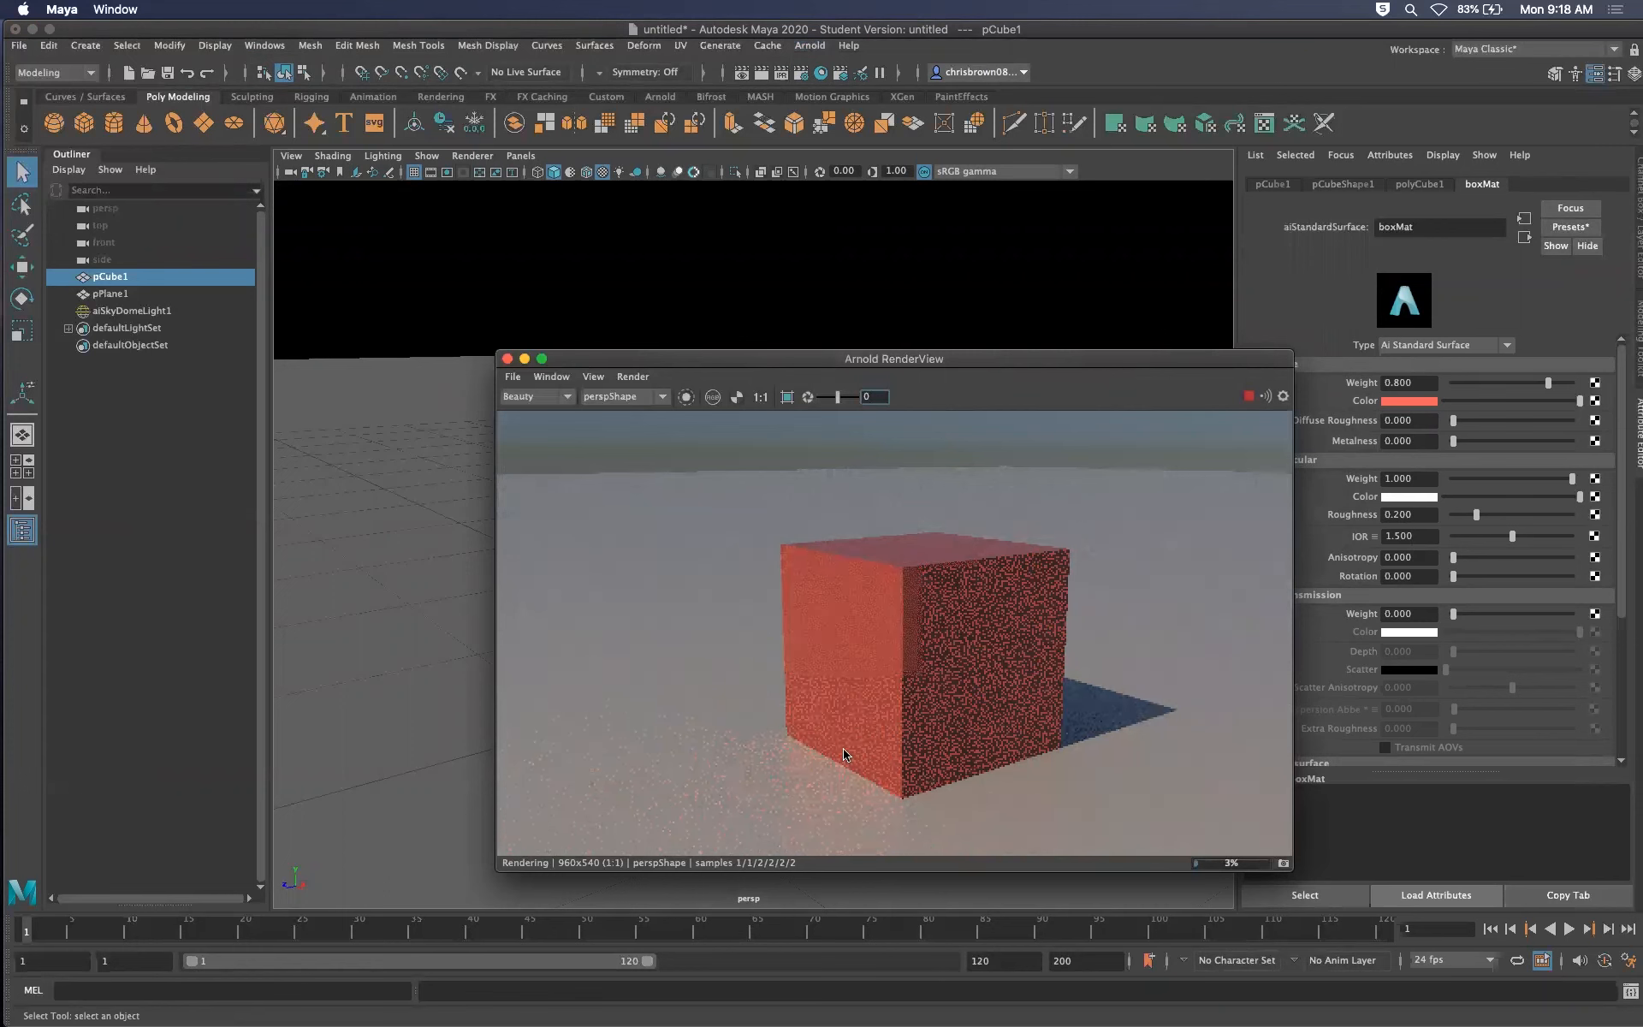
left_click_drag(1025, 368, 880, 257)
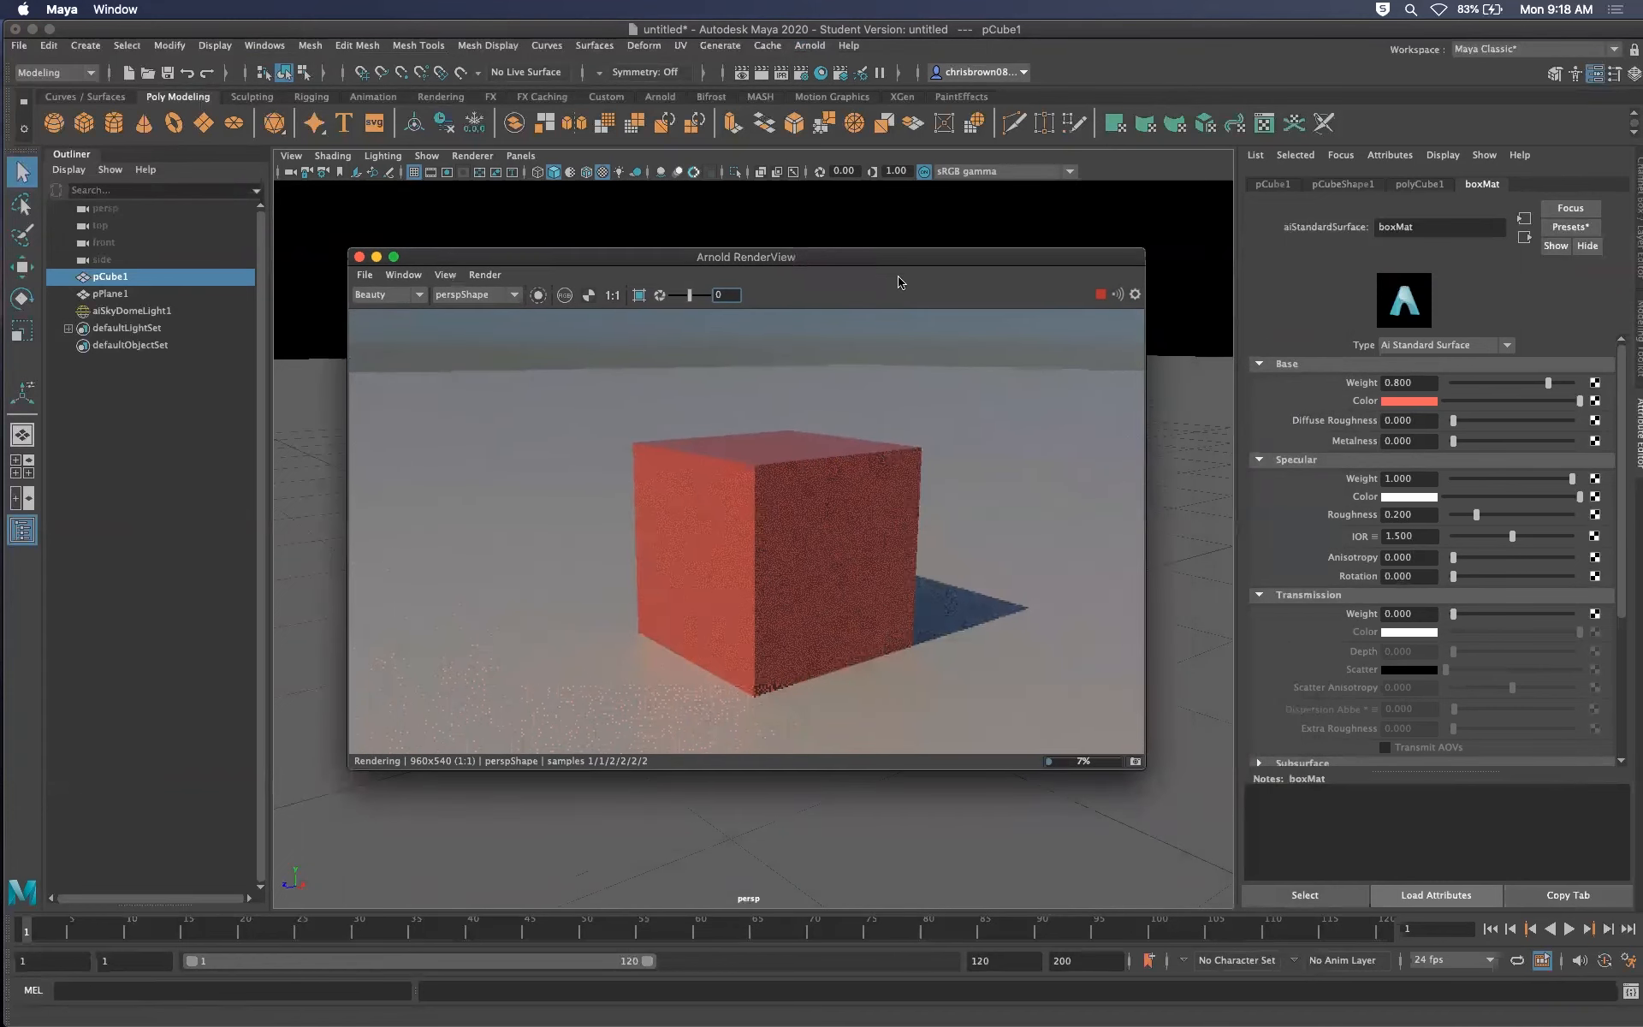
left_click_drag(581, 262, 584, 257)
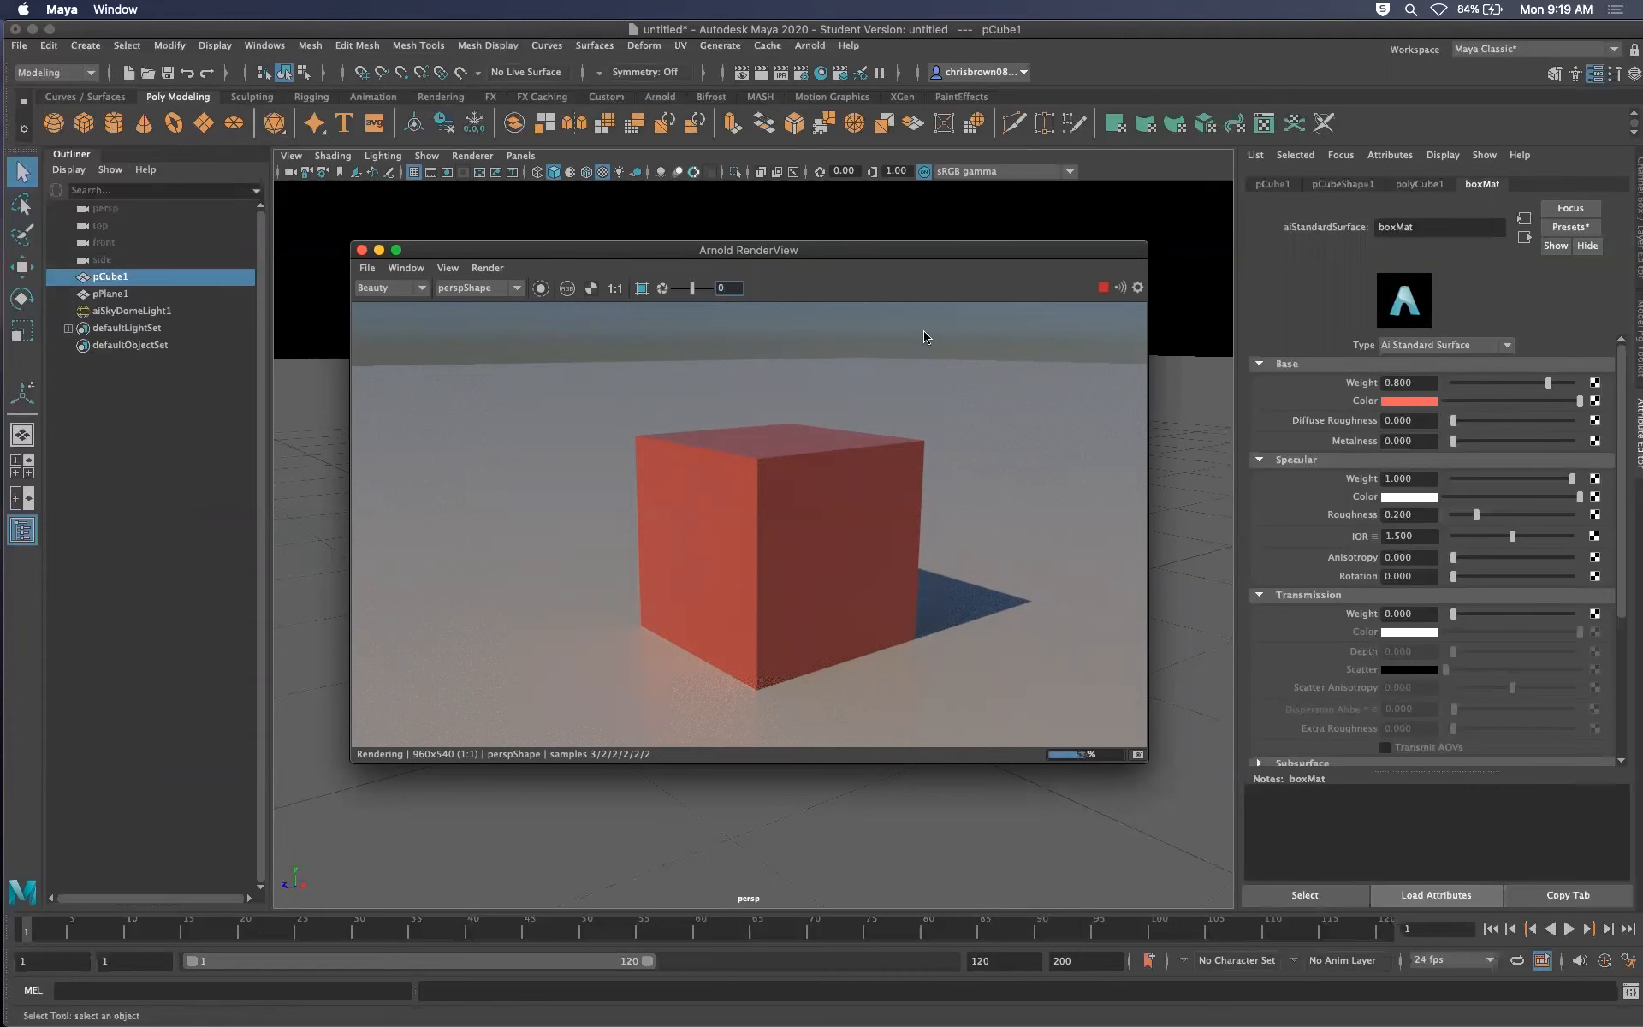
Switch to Chrome and search Google Images for "baby monkey"
mouse_move(660, 1014)
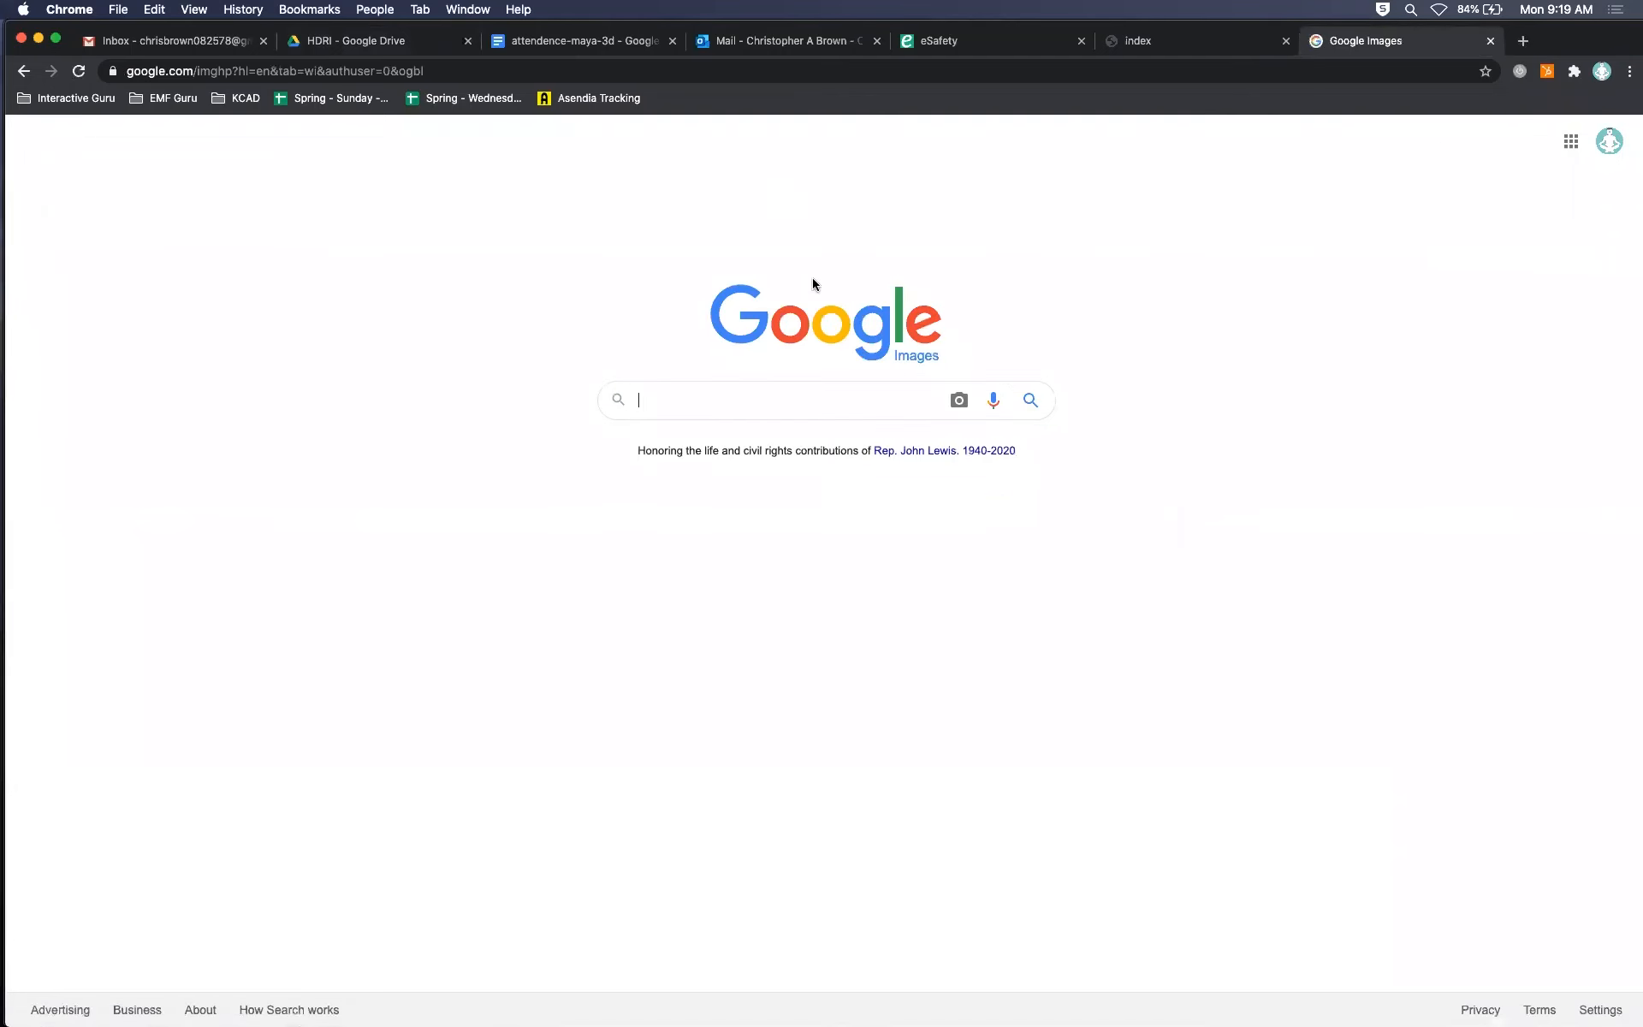
type("baby m")
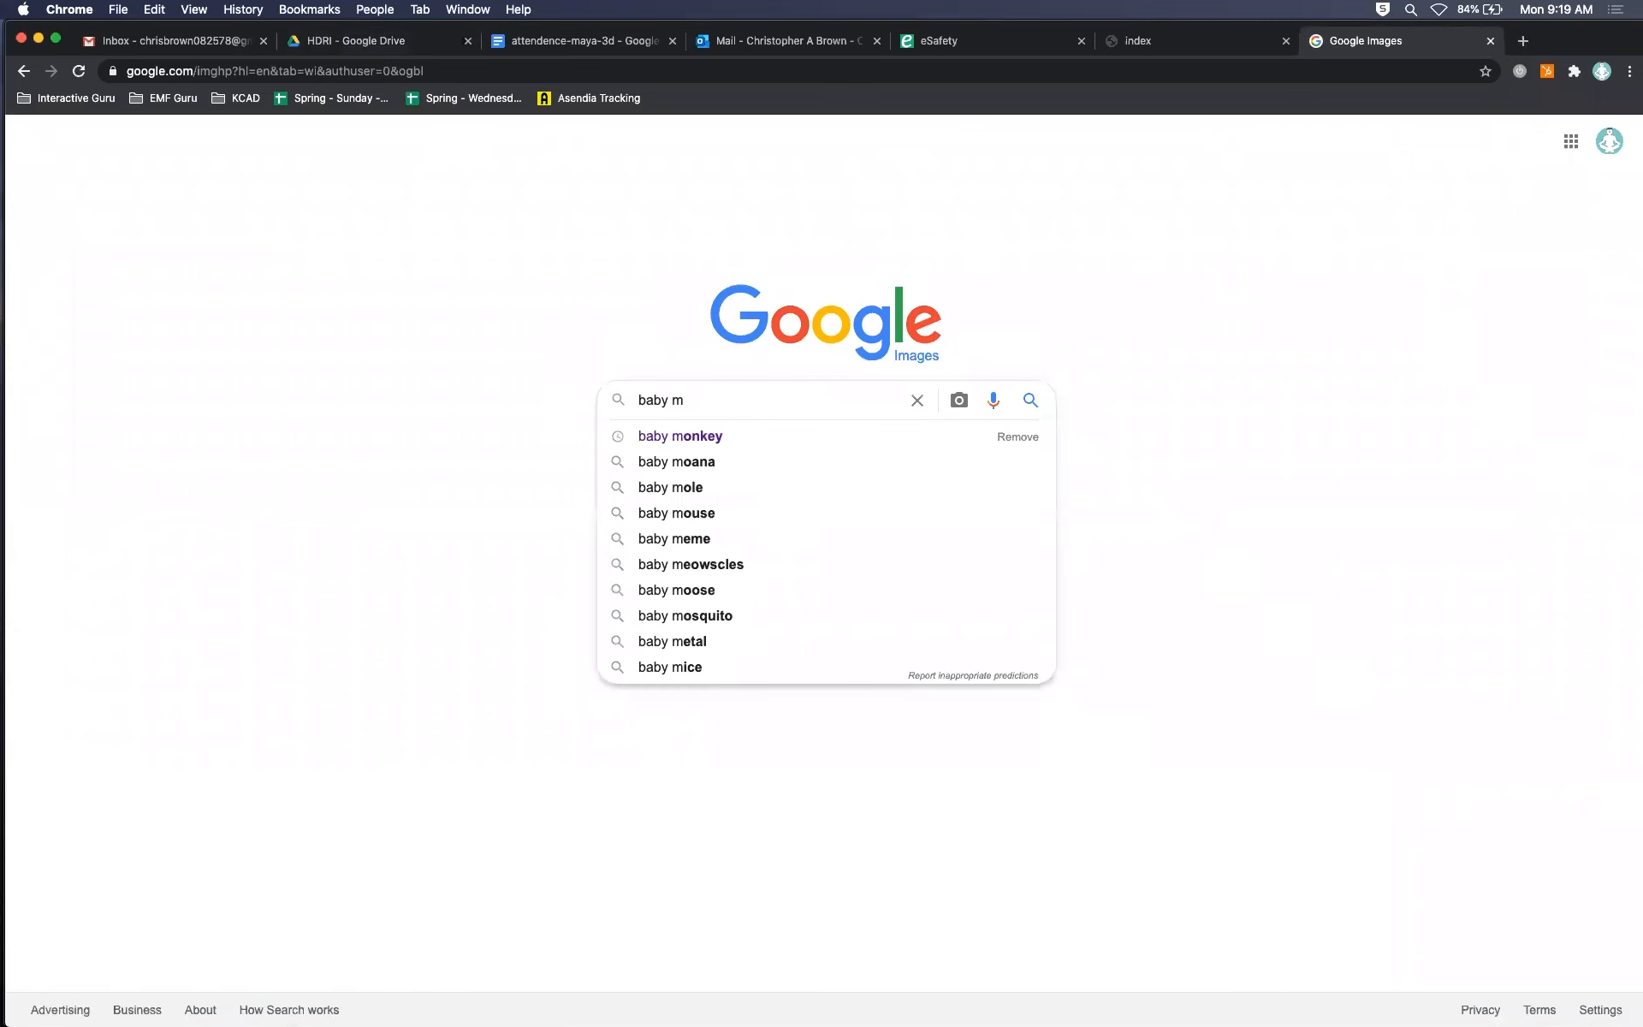
type("onkey")
key("Return")
Open the NBC News baby monkey picture and save it to the Desktop as a JPEG image
left_click(832, 568)
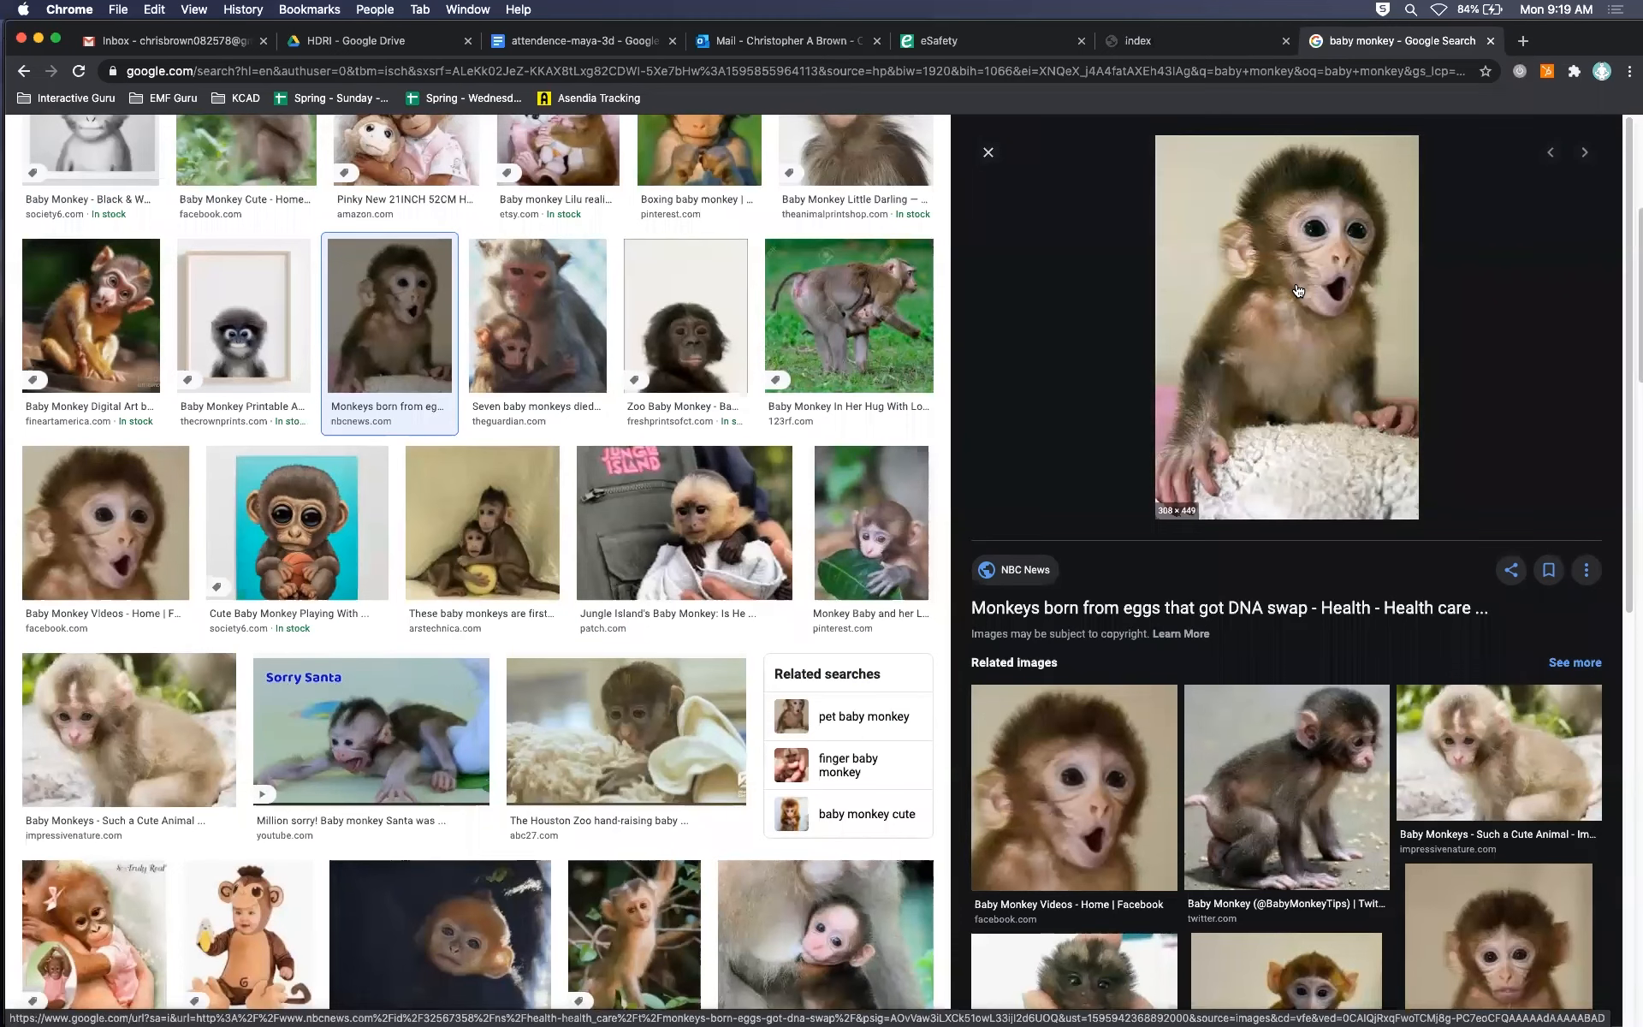
right_click(1287, 285)
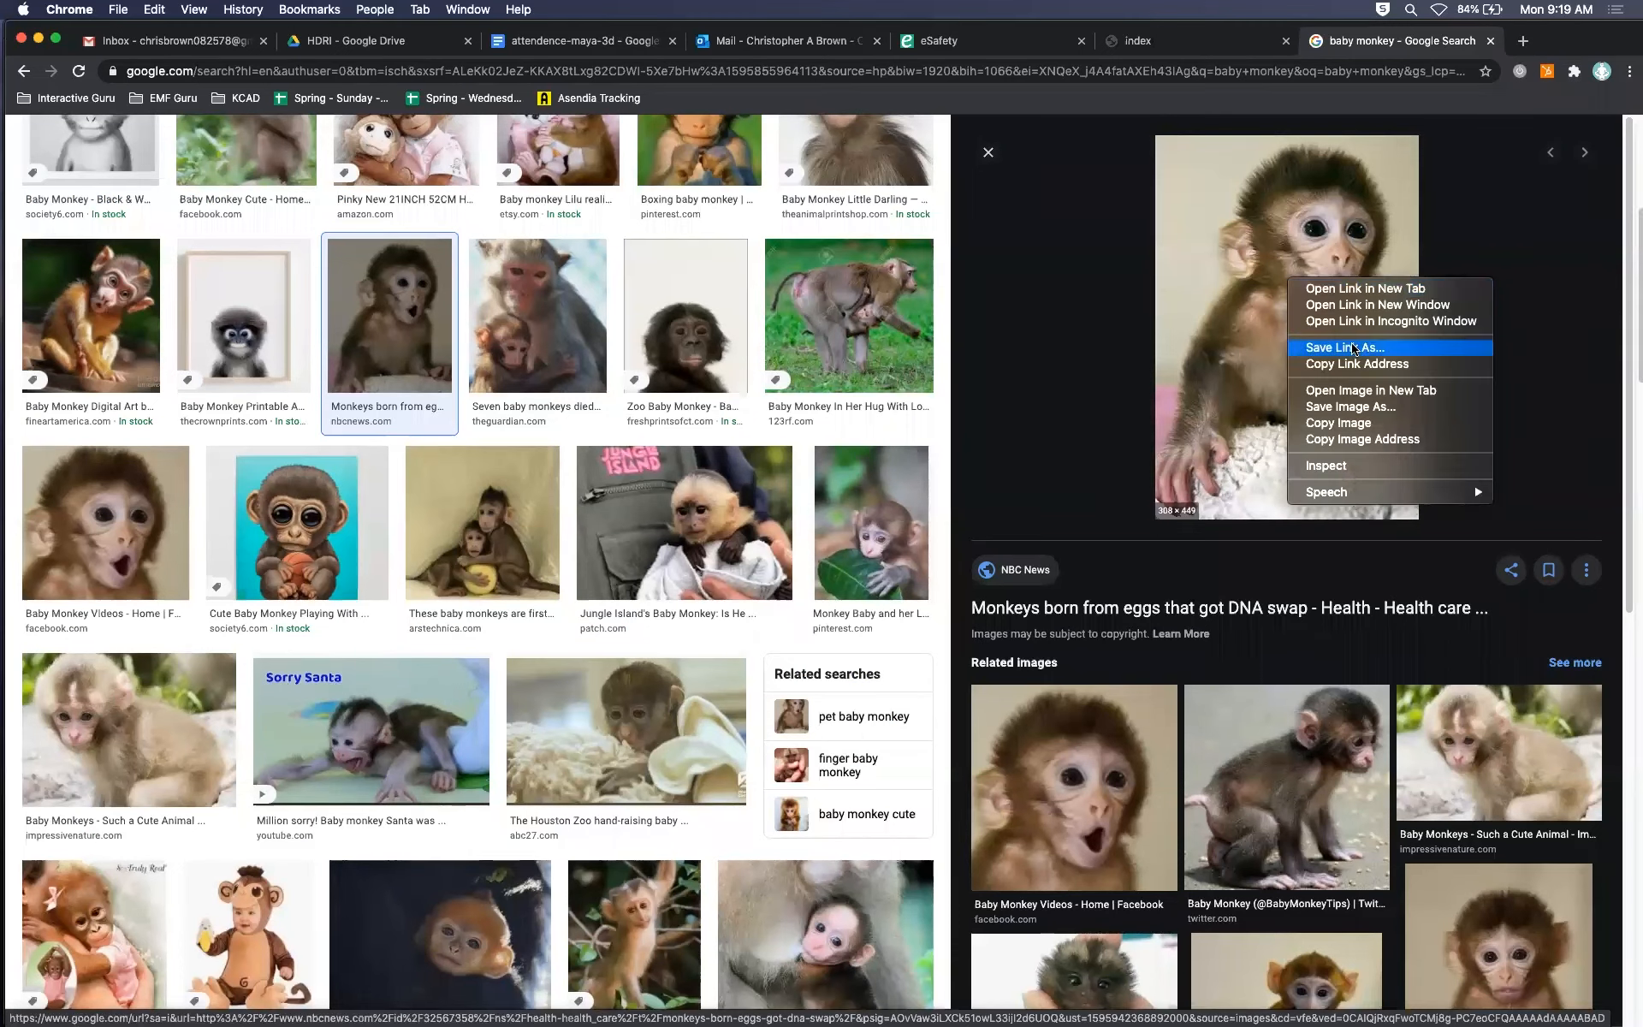
left_click(1345, 405)
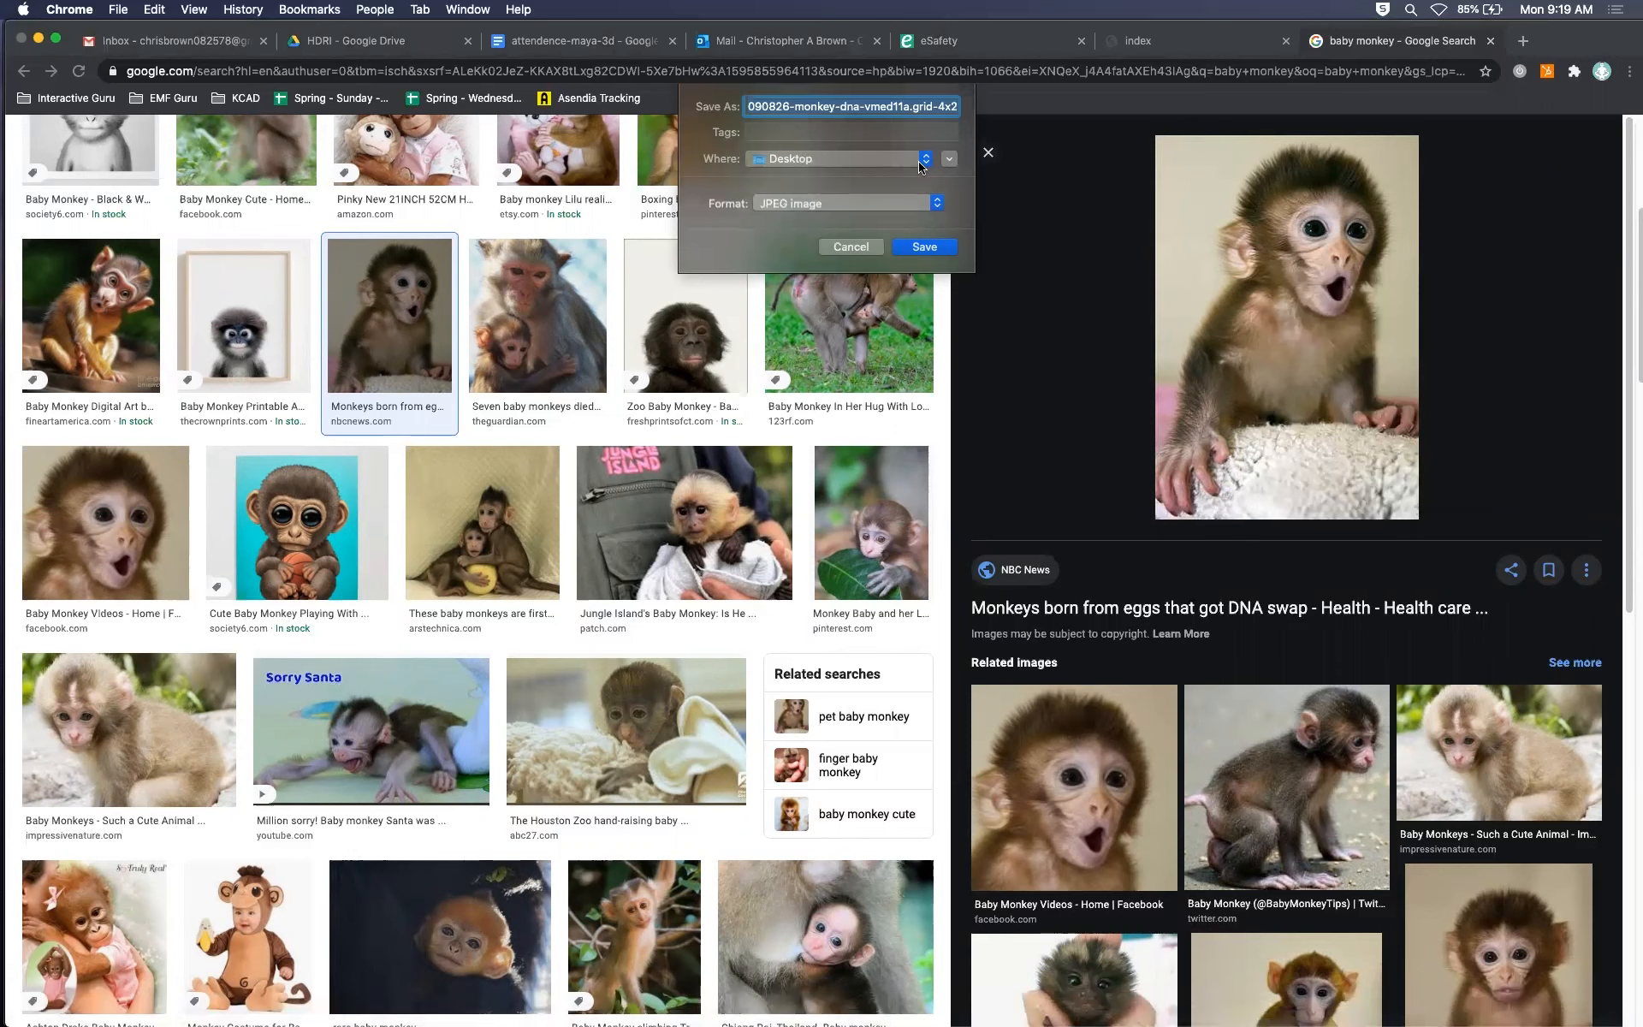
left_click(941, 247)
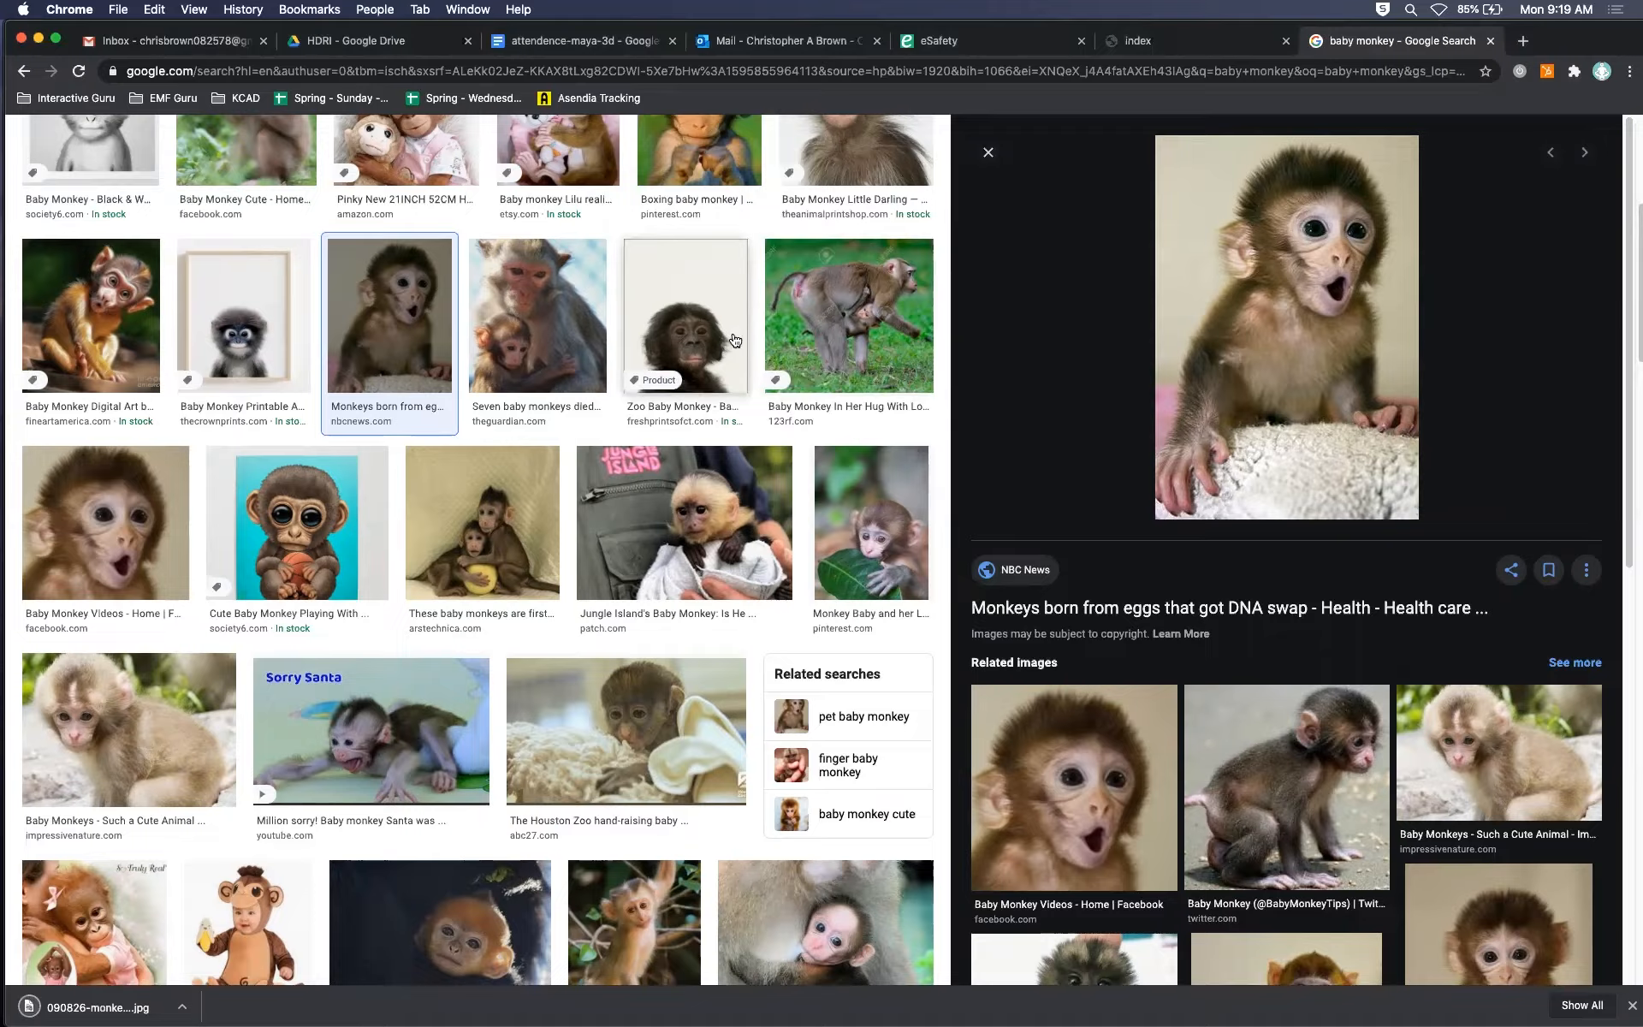
Switch back to Maya, select the cube, and connect a File texture to boxMat's base color
key("super+Tab")
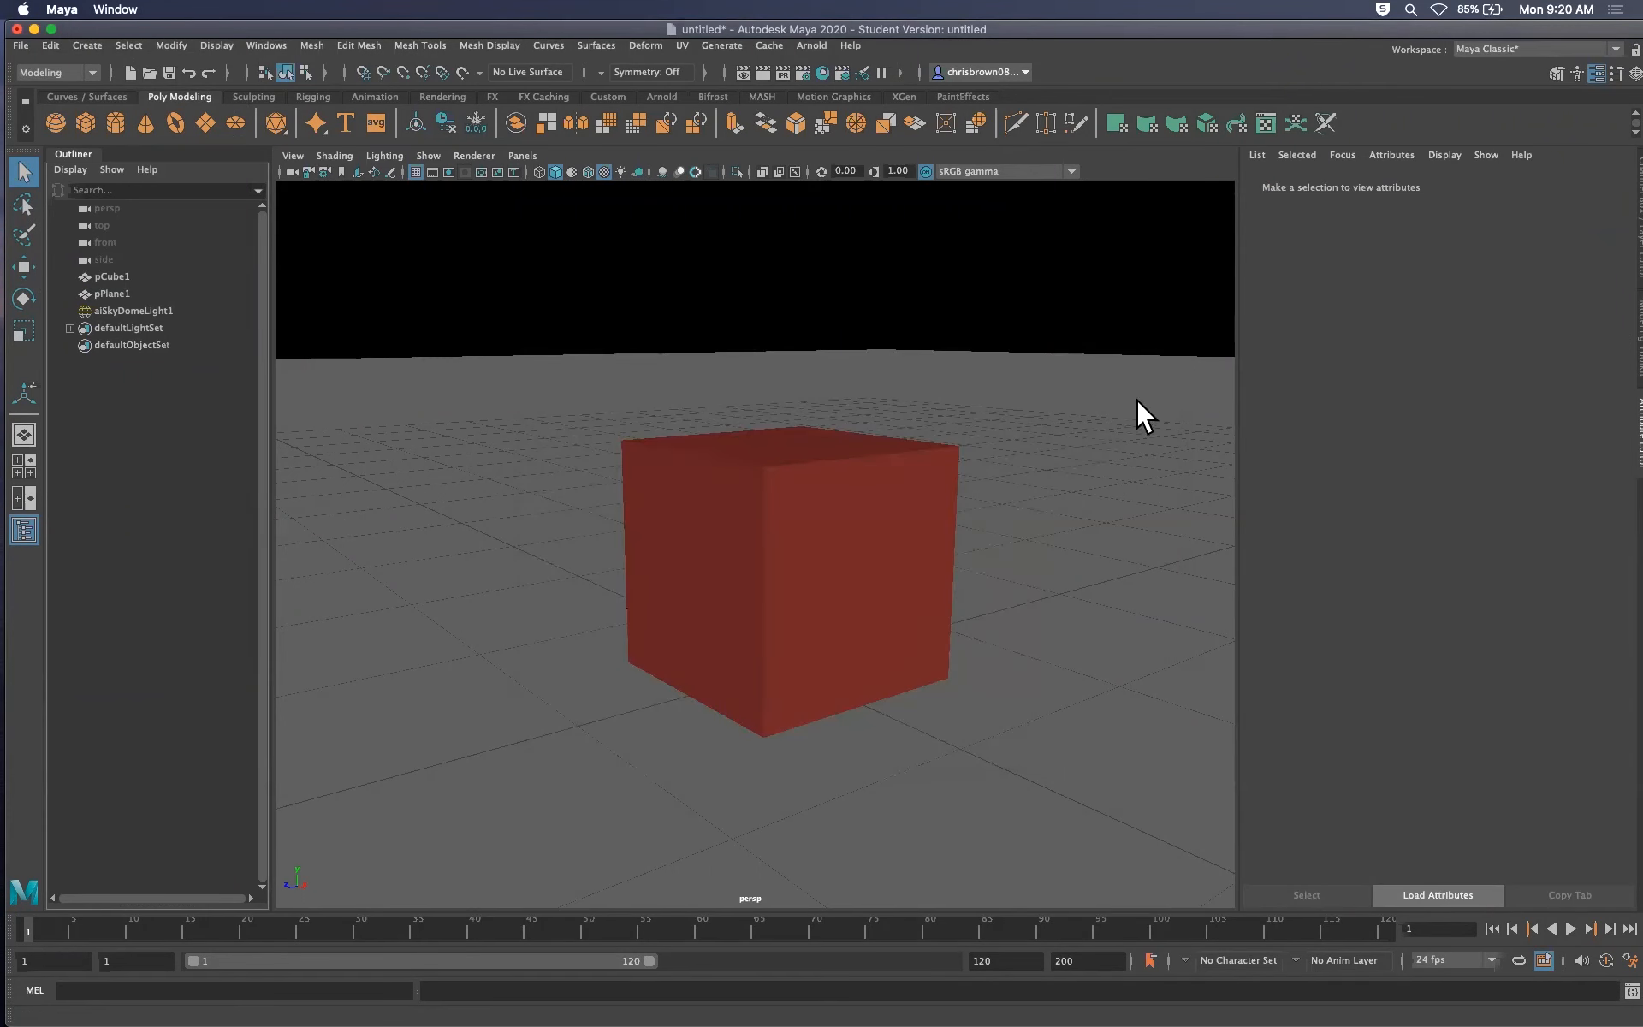
left_click(875, 539)
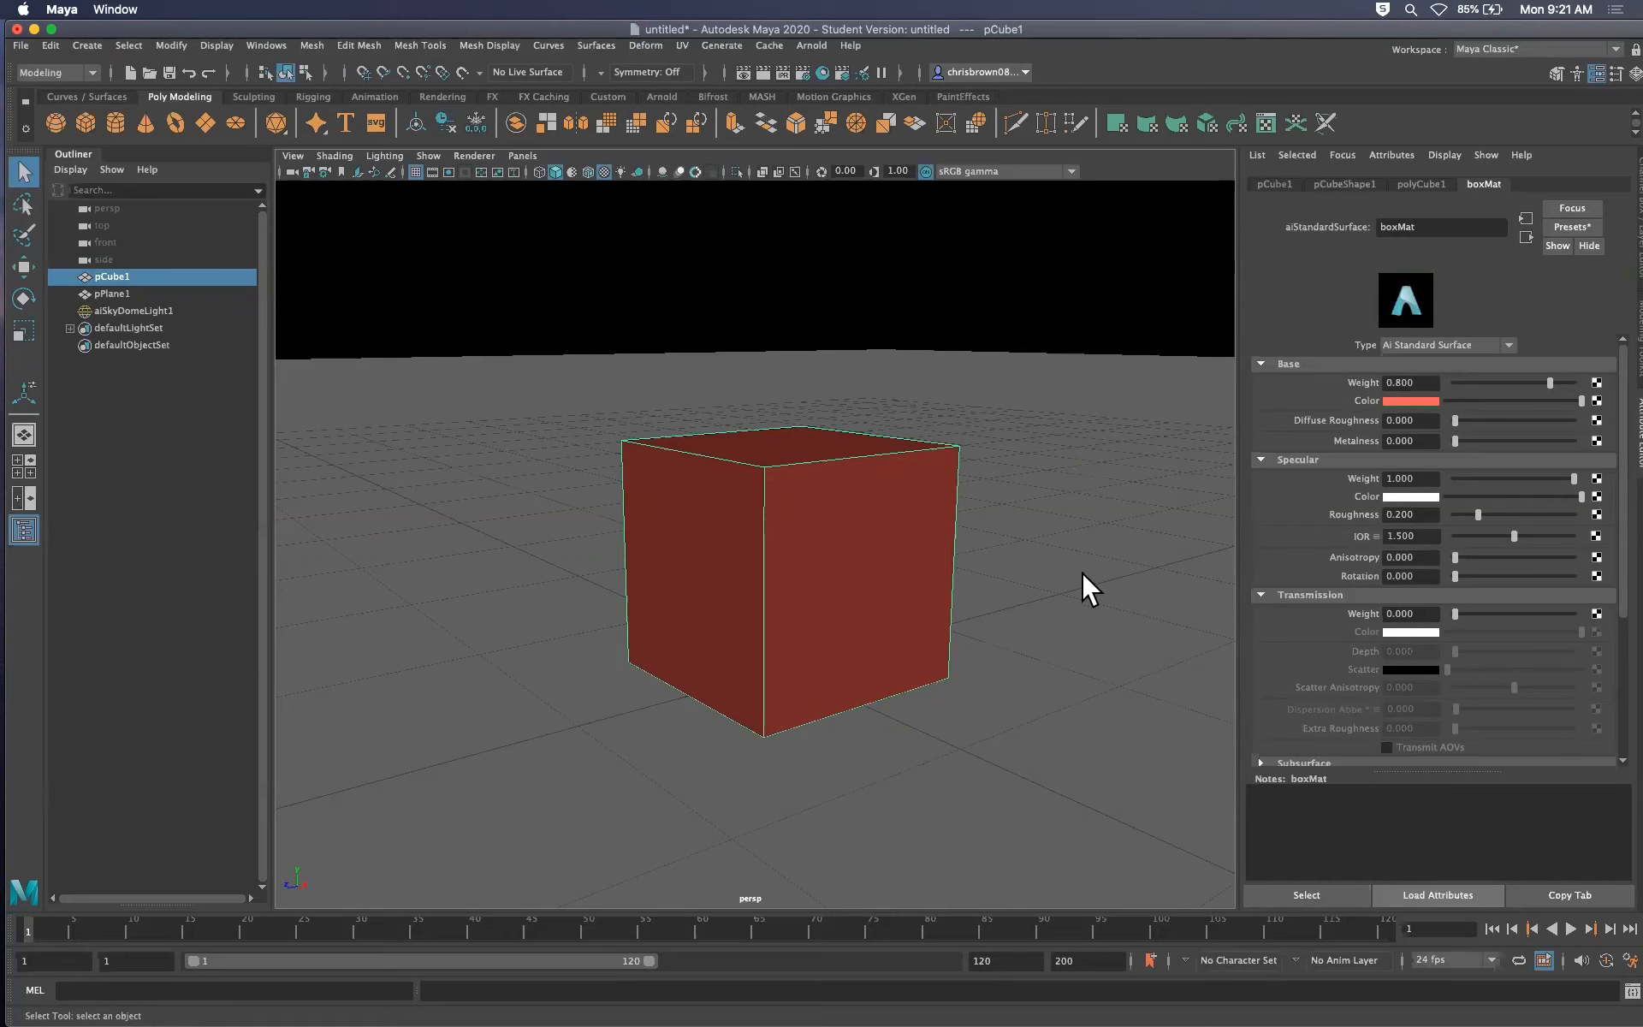
left_click(1596, 401)
left_click_drag(516, 231, 545, 216)
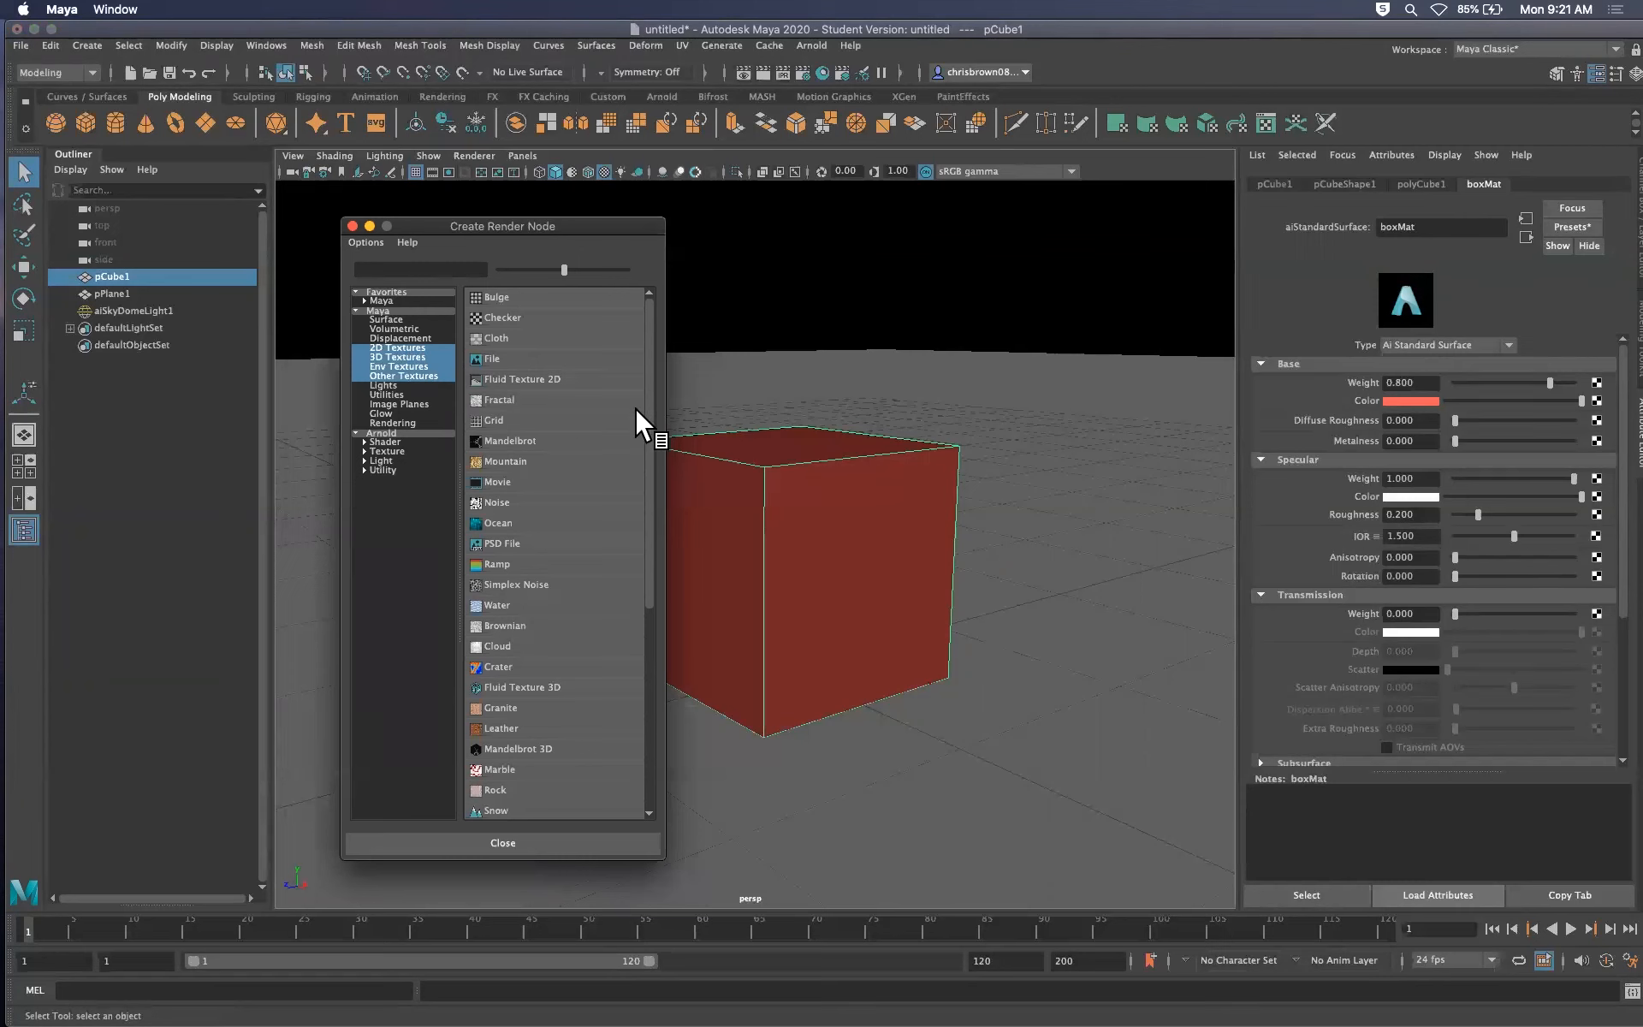
left_click_drag(647, 493, 609, 407)
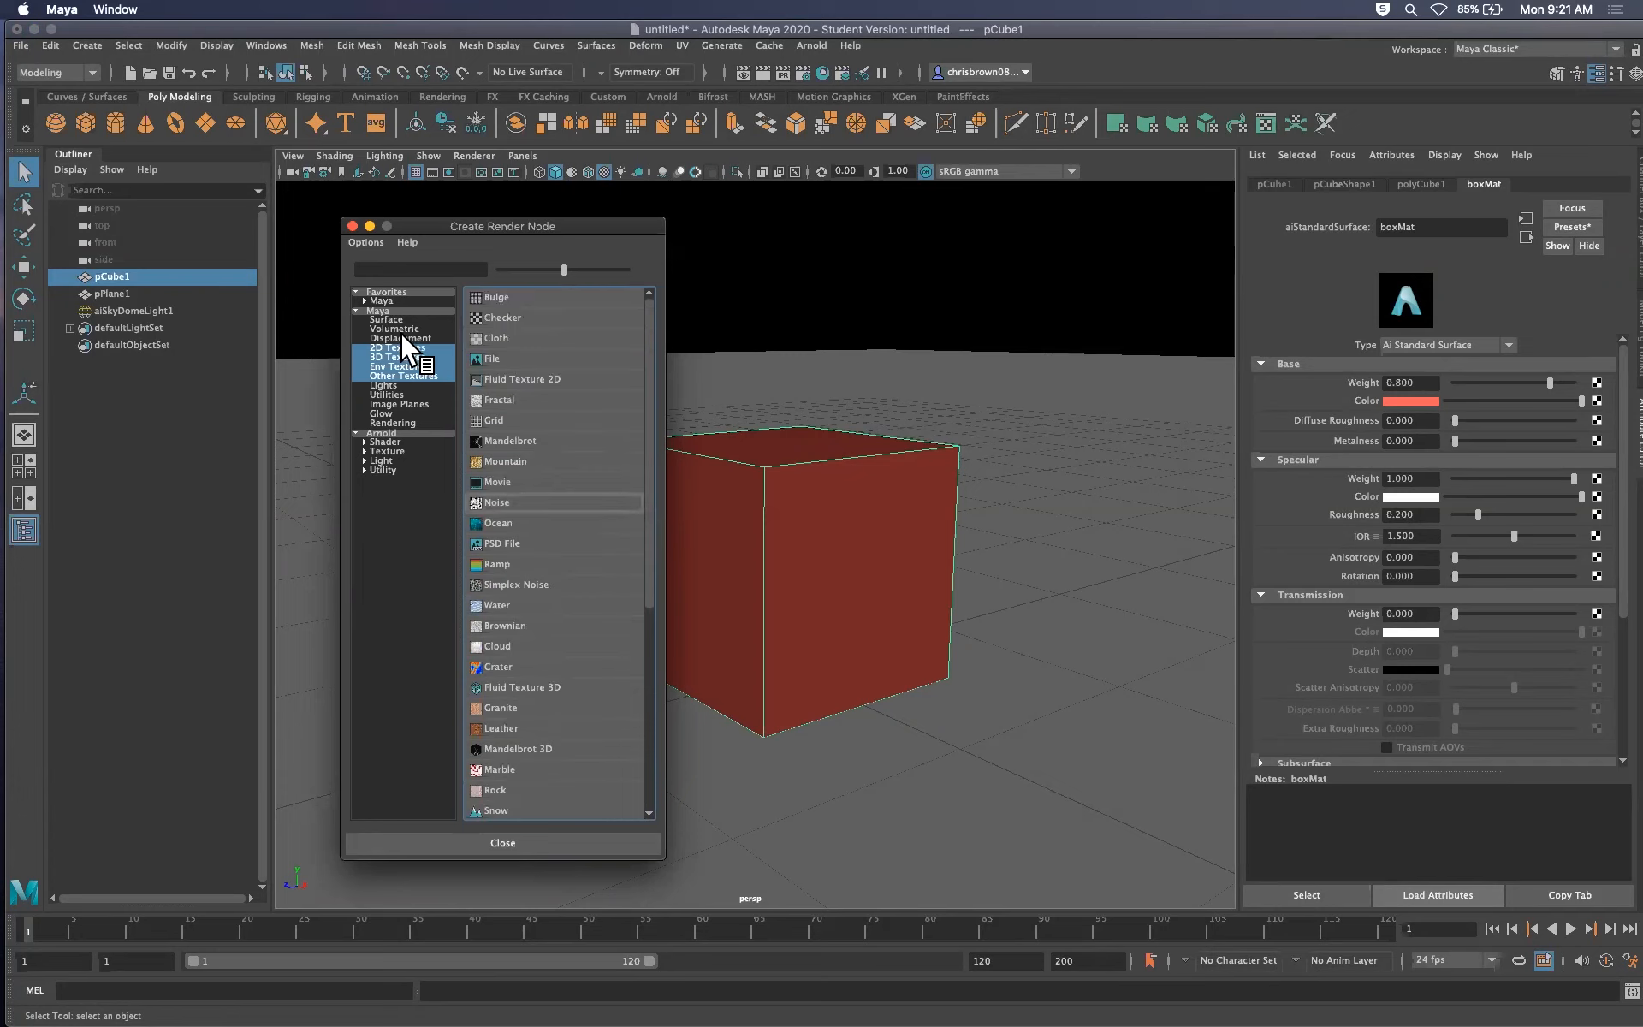
left_click(496, 354)
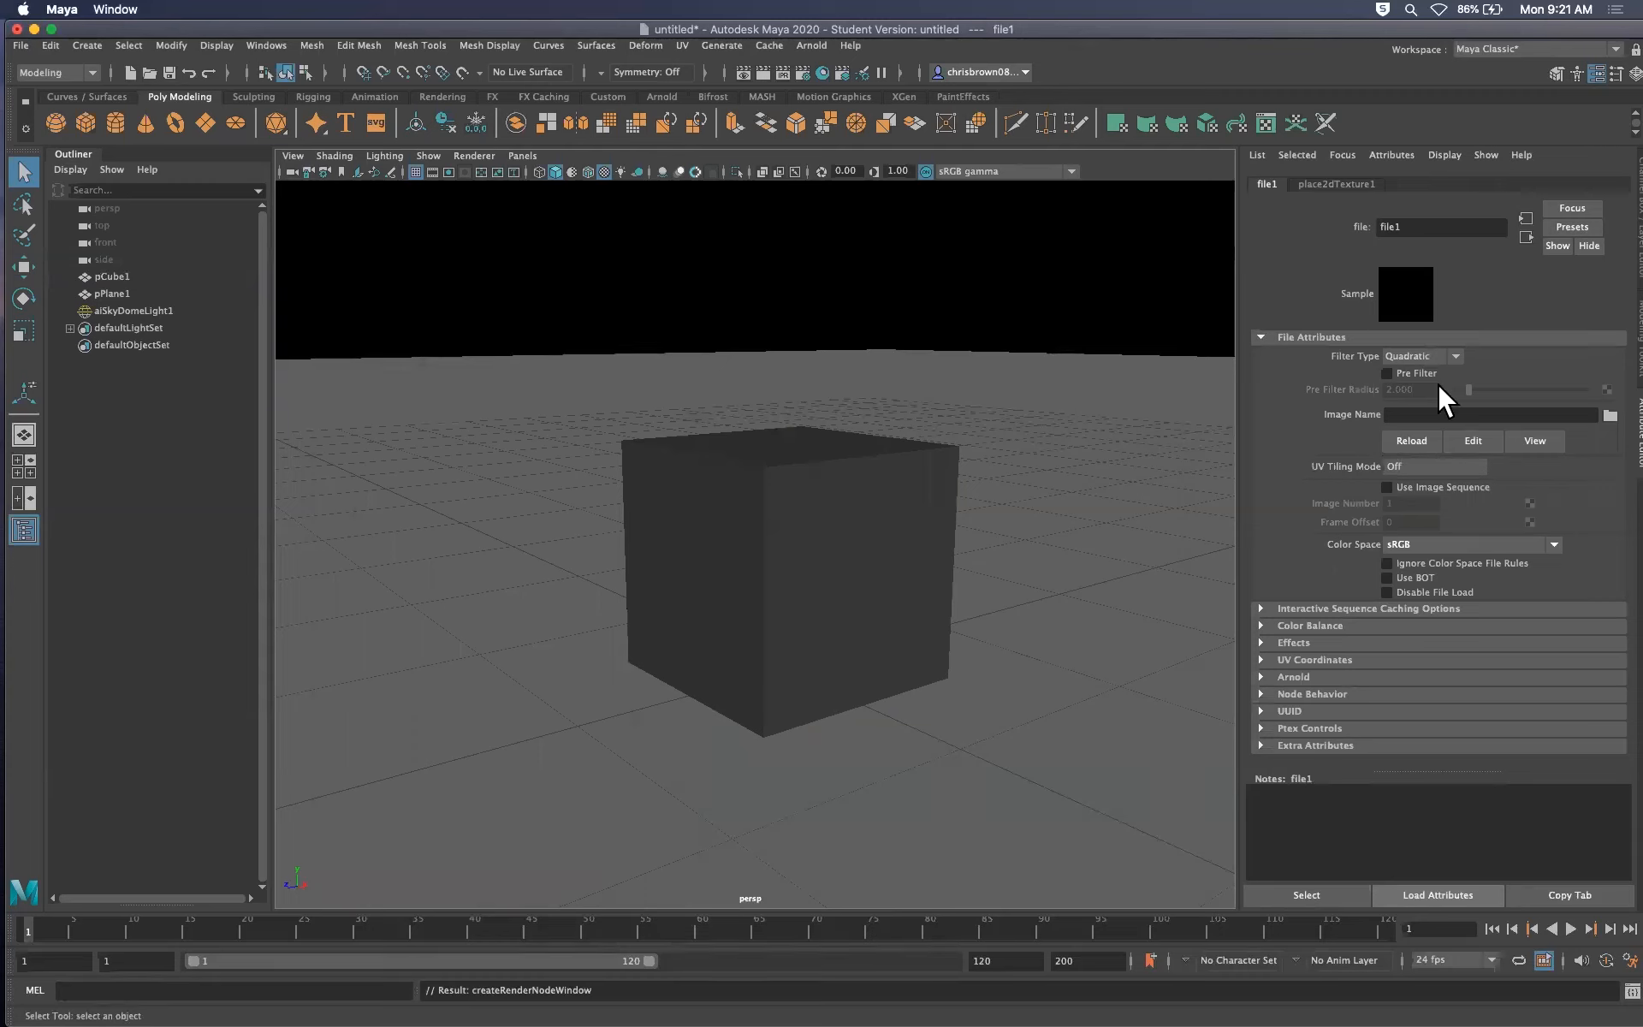
Render the scene with Arnold to check the cube with its empty file texture, and move the RenderView aside
left_click(805, 45)
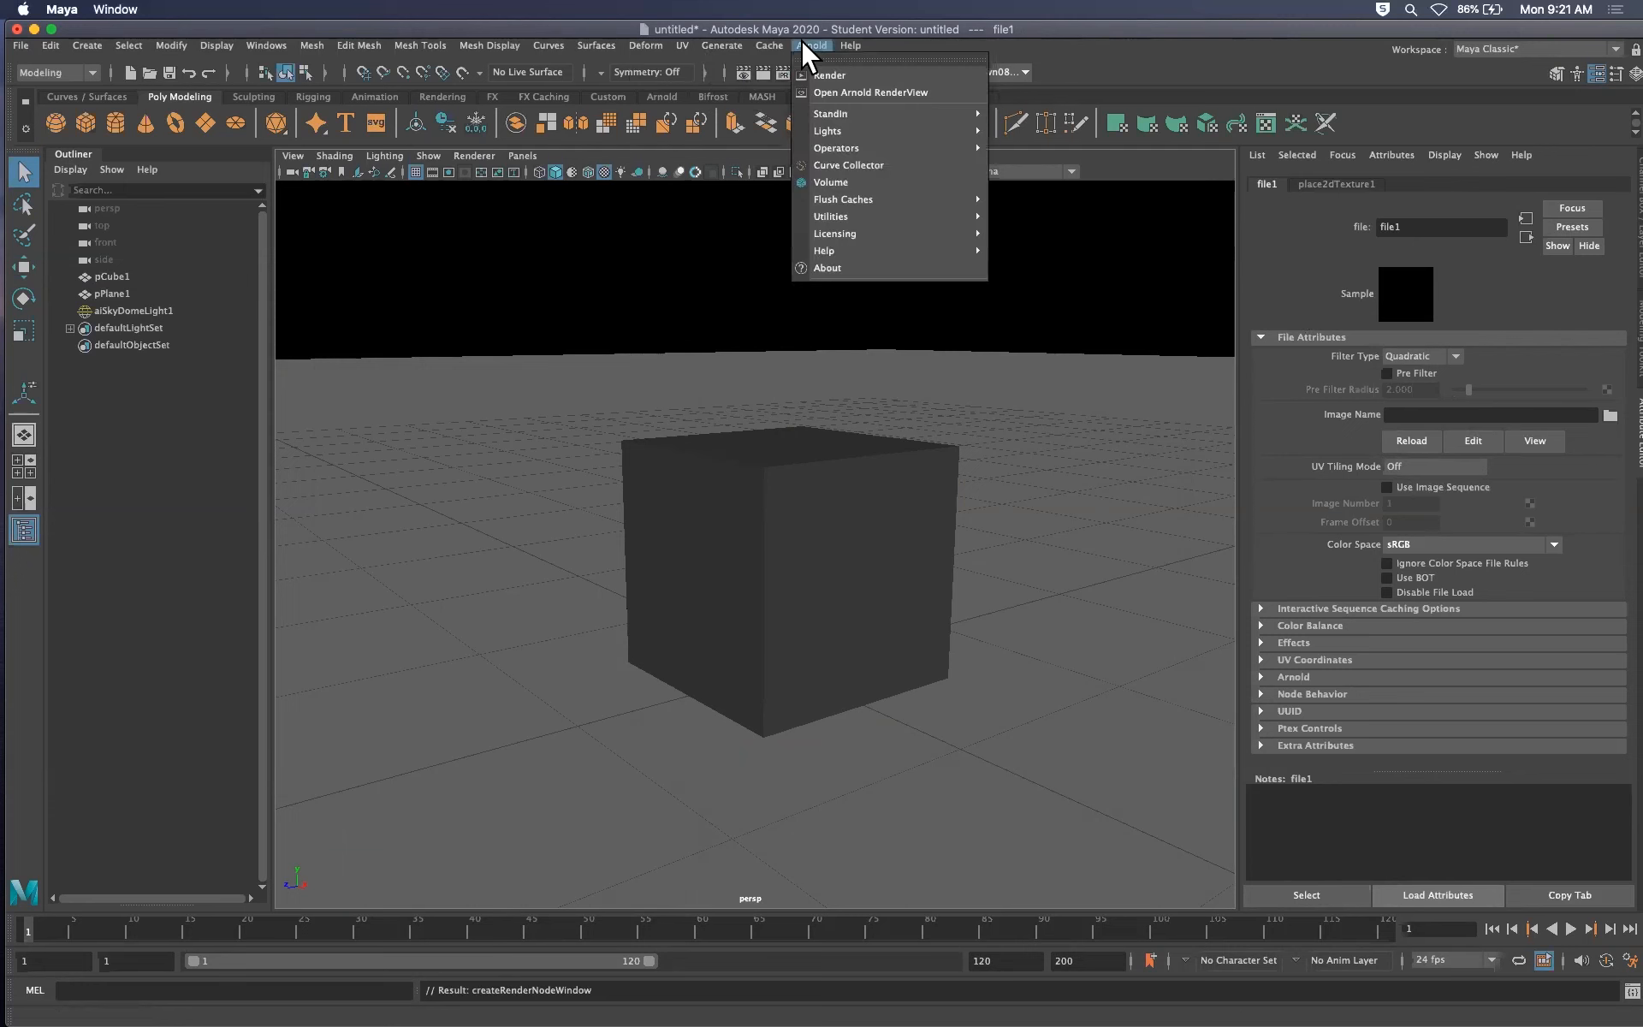
left_click(815, 73)
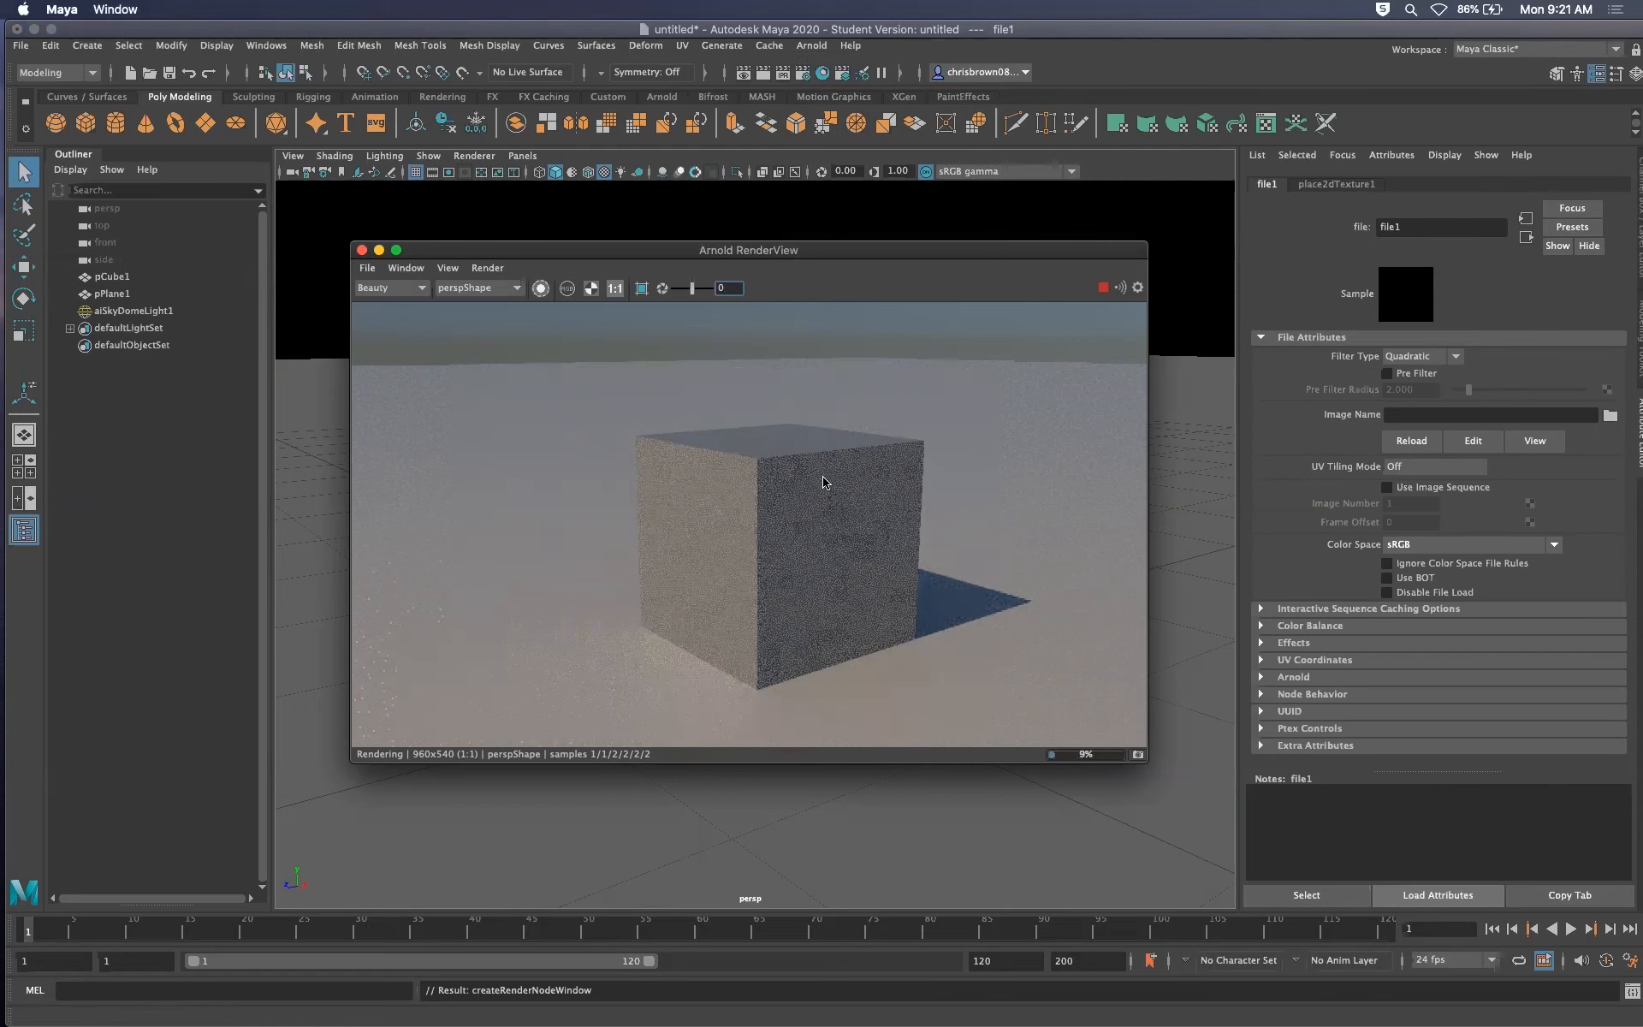
left_click_drag(879, 252, 1640, 224)
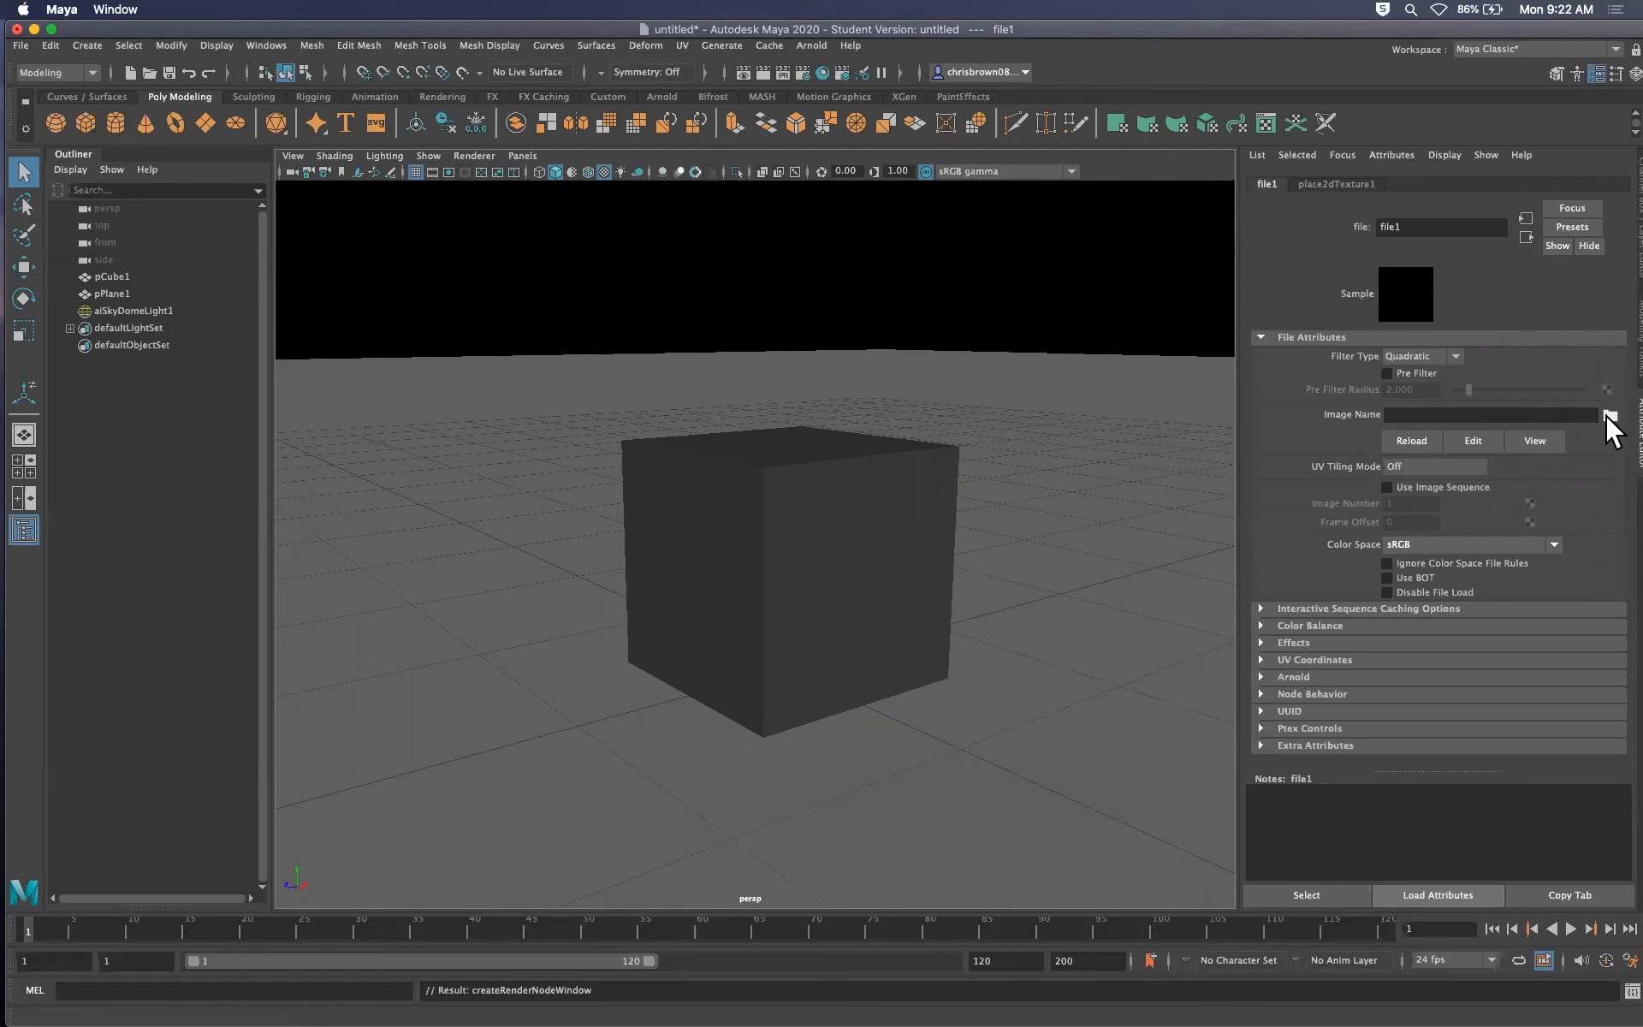
left_click(1609, 415)
left_click_drag(819, 421, 551, 305)
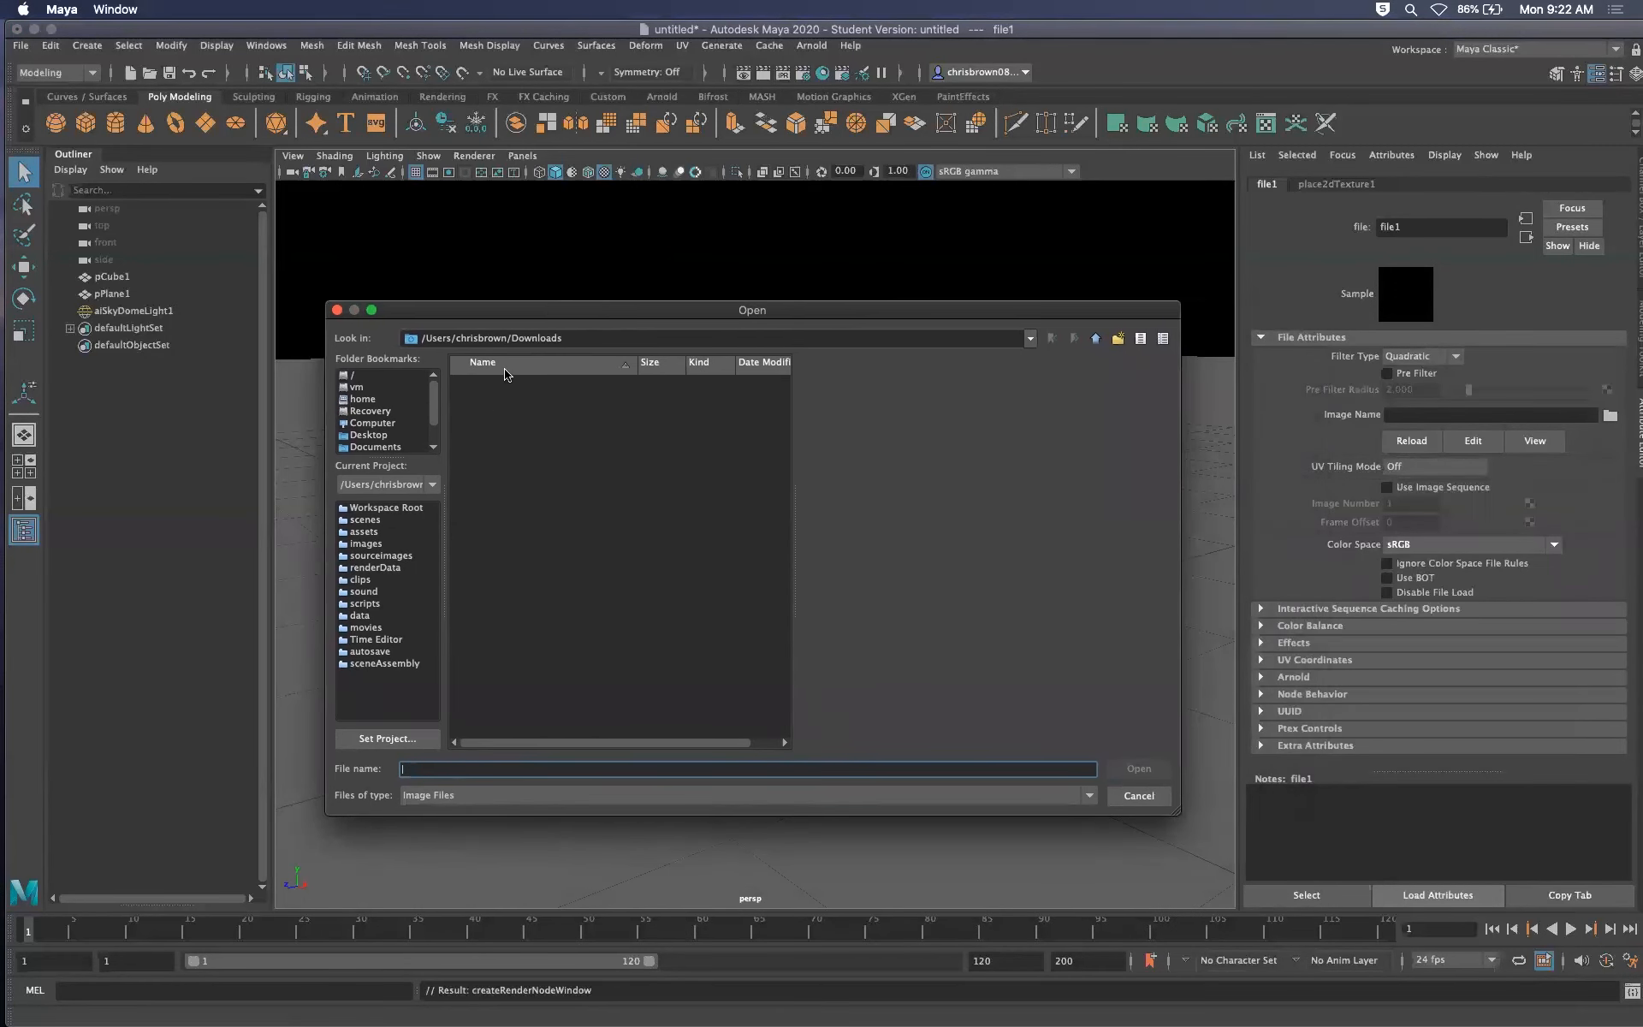
left_click(1141, 796)
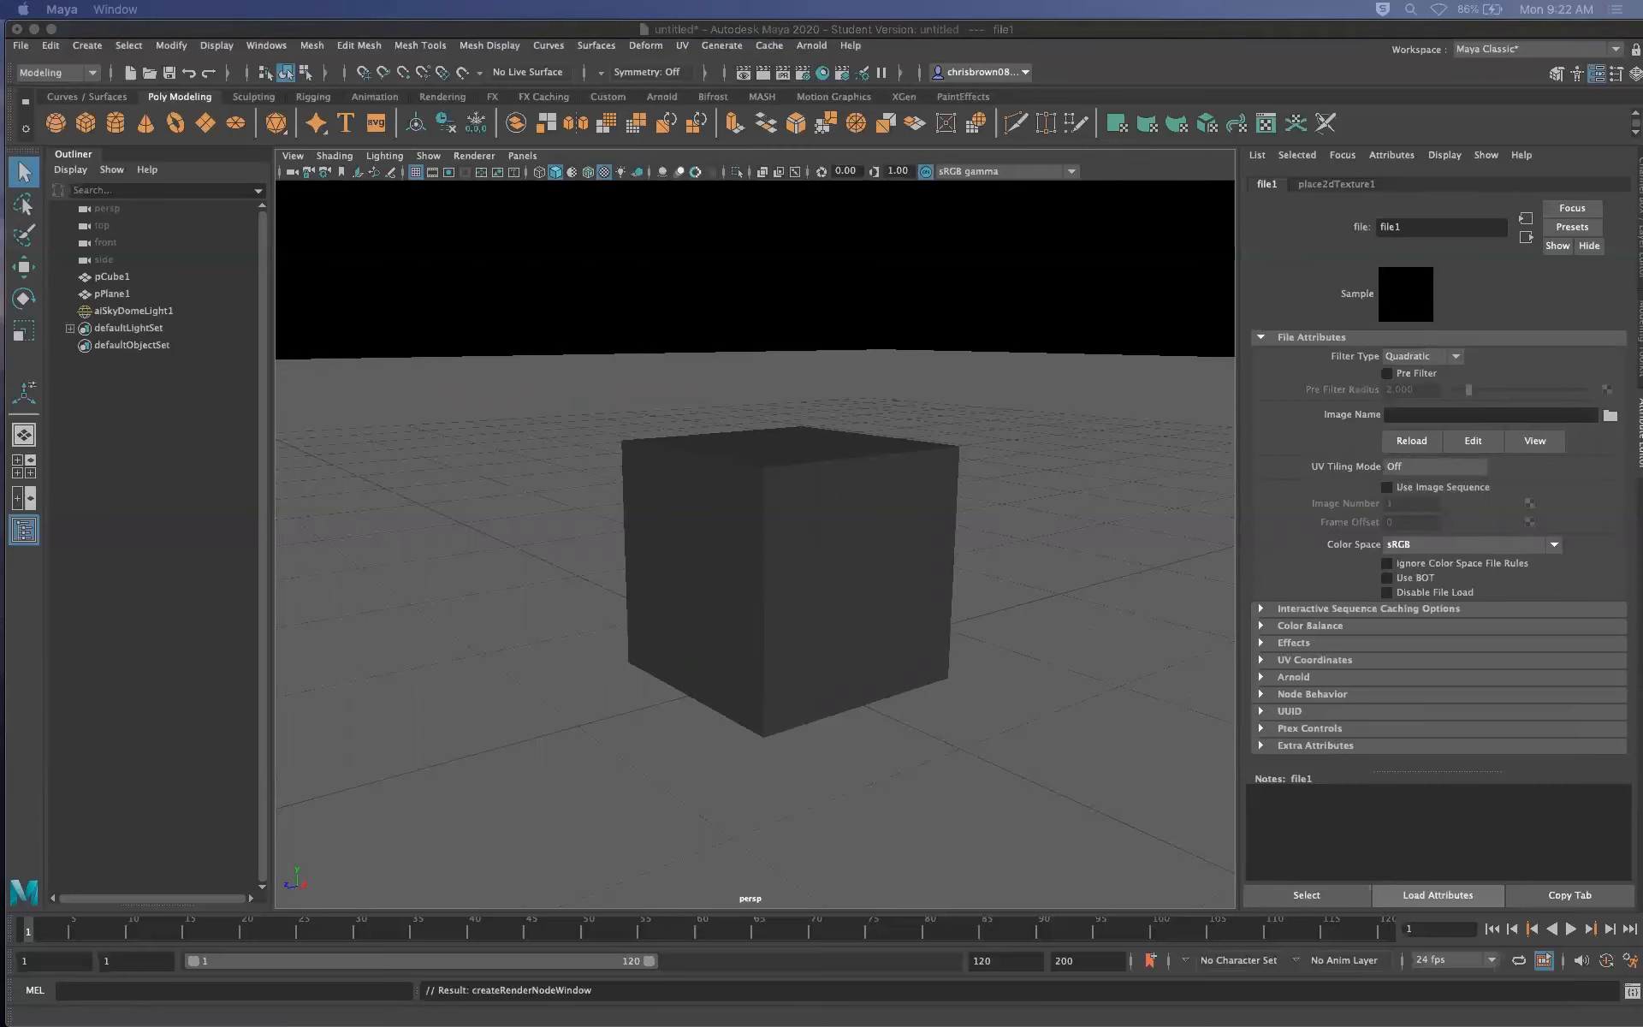
Switch to Finder and move the downloaded monkey JPEG into the Alien Office project's sourceimages folder
left_click_drag(1642, 171, 513, 231)
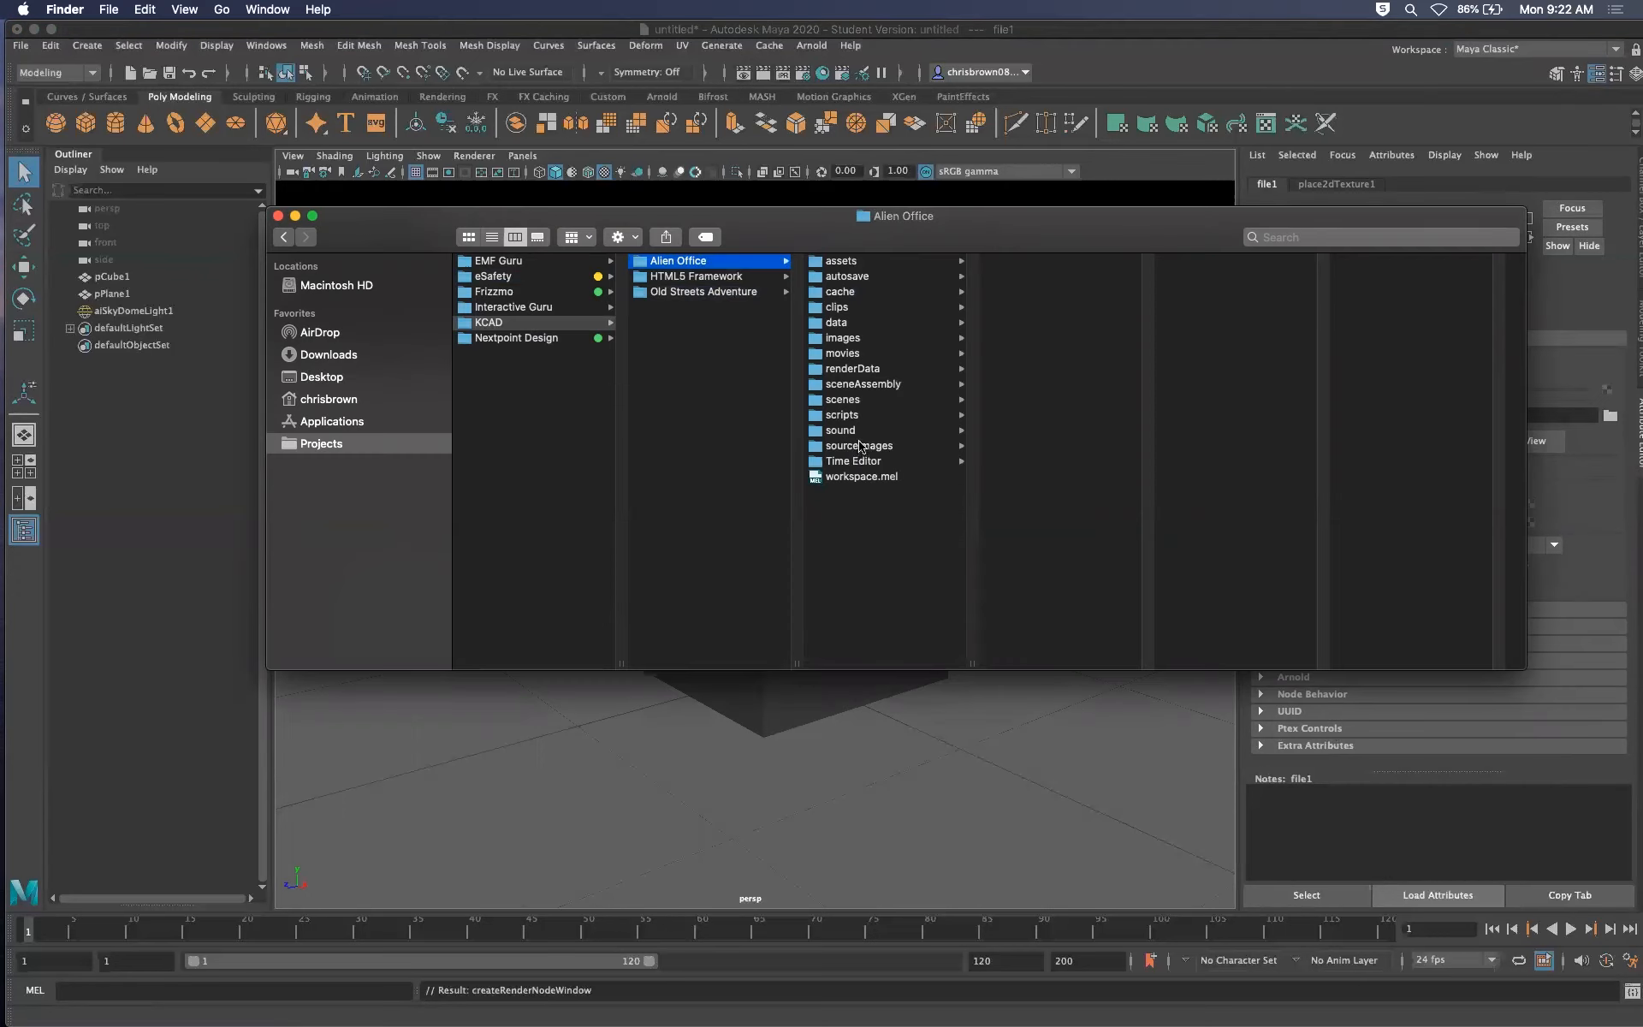
left_click(863, 447)
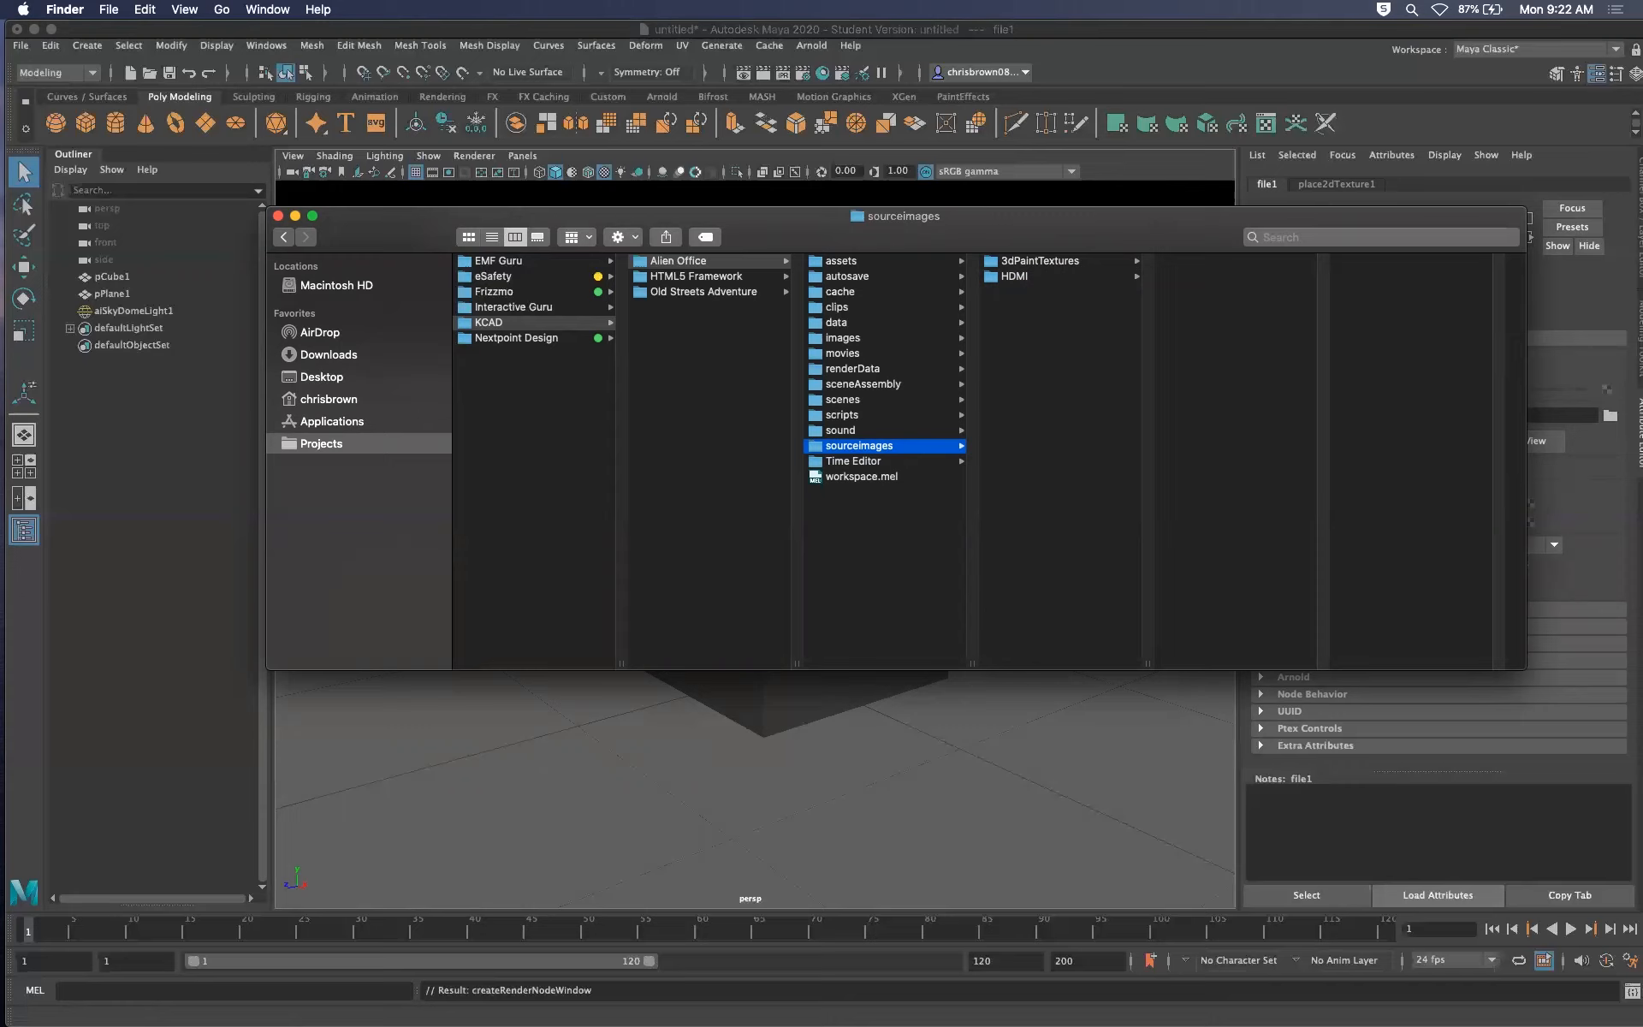
left_click_drag(1532, 239, 1081, 423)
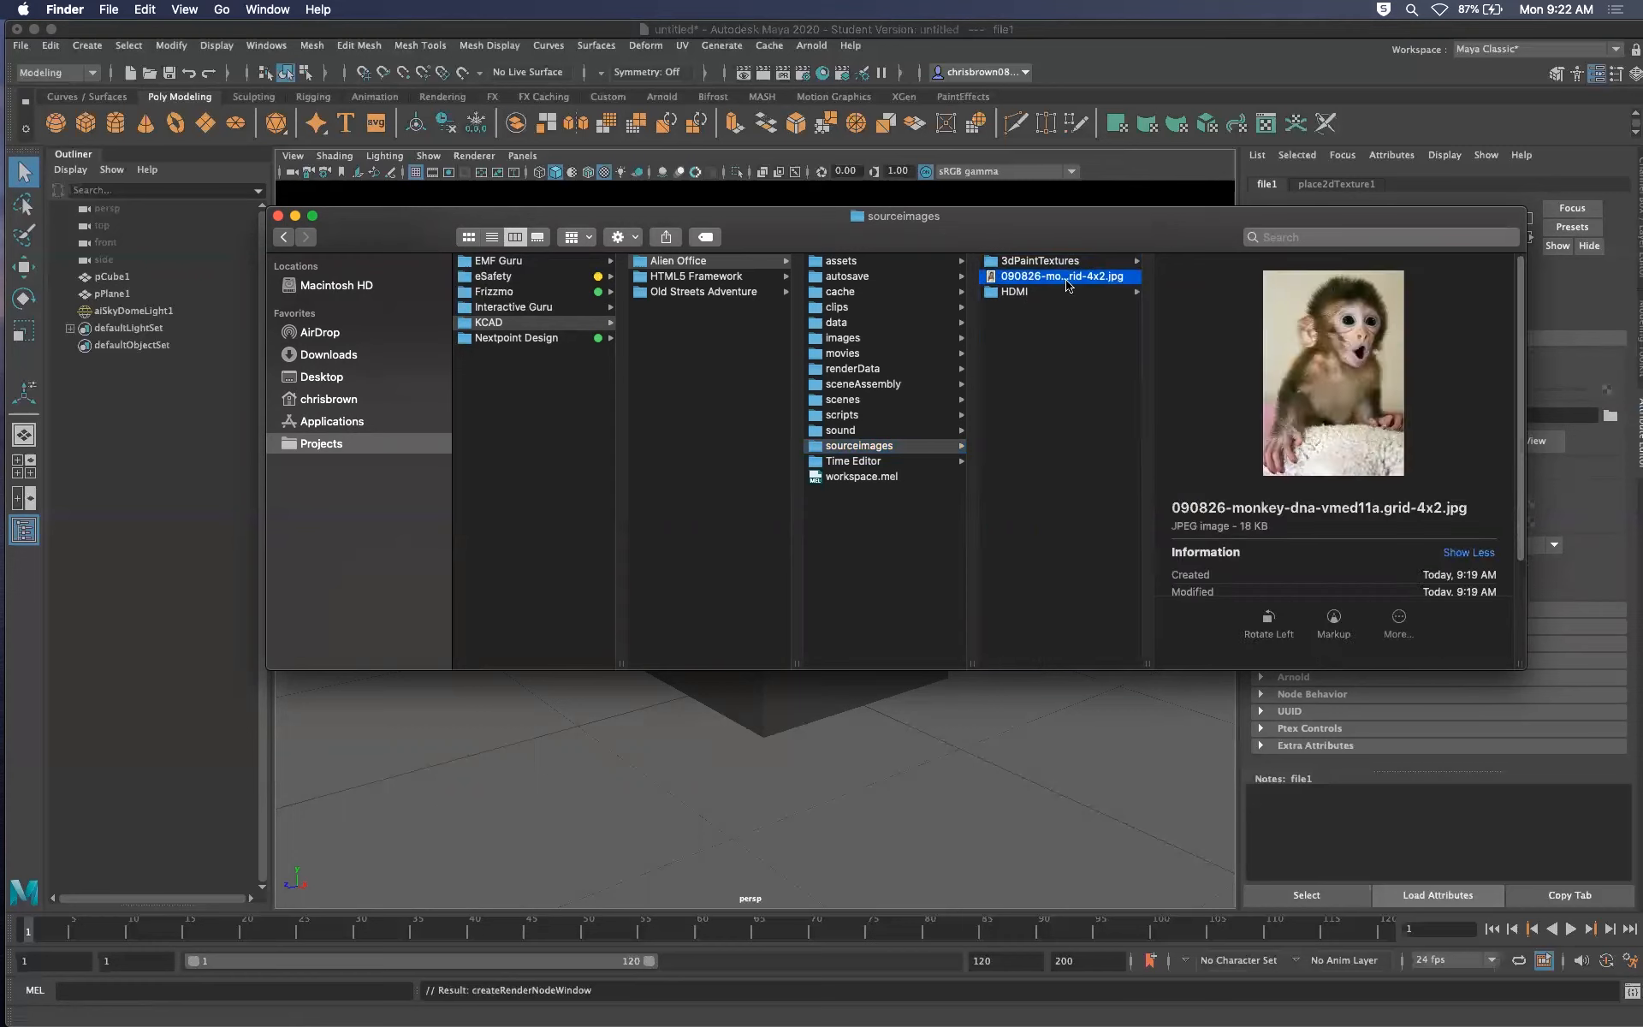
Rename the monkey image in sourceimages as baby-monkey.jpg and move the Finder window out of the way
left_click(1068, 278)
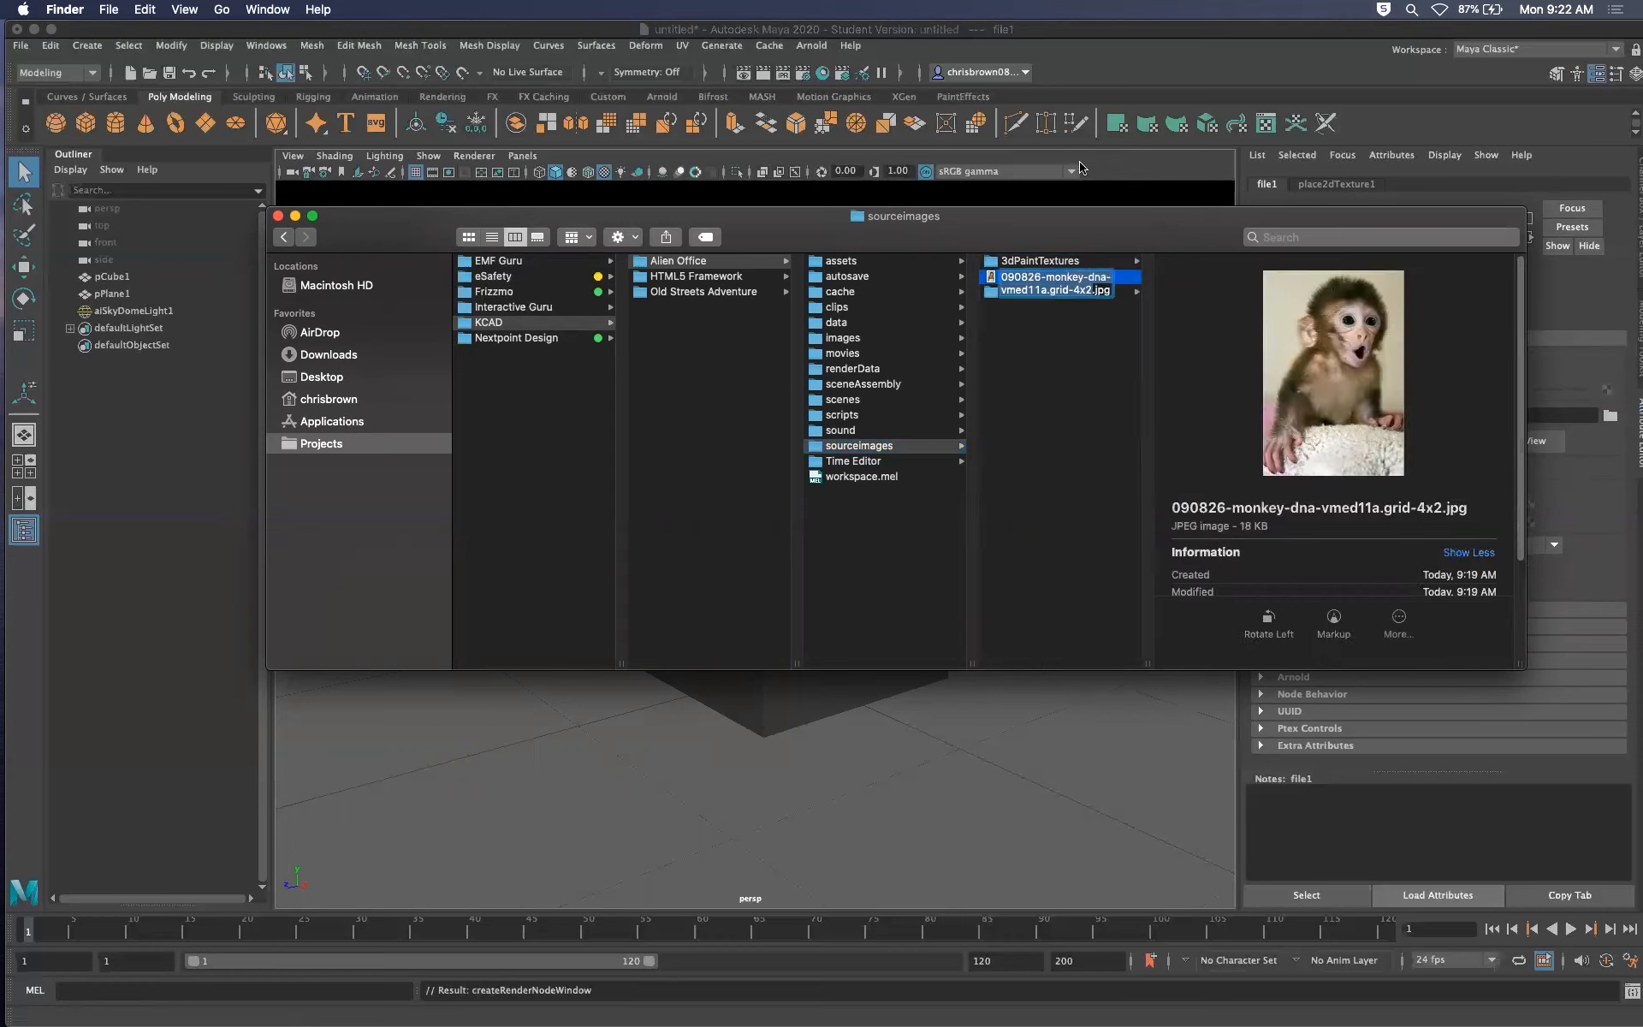
type("baby-monkey")
key("Return")
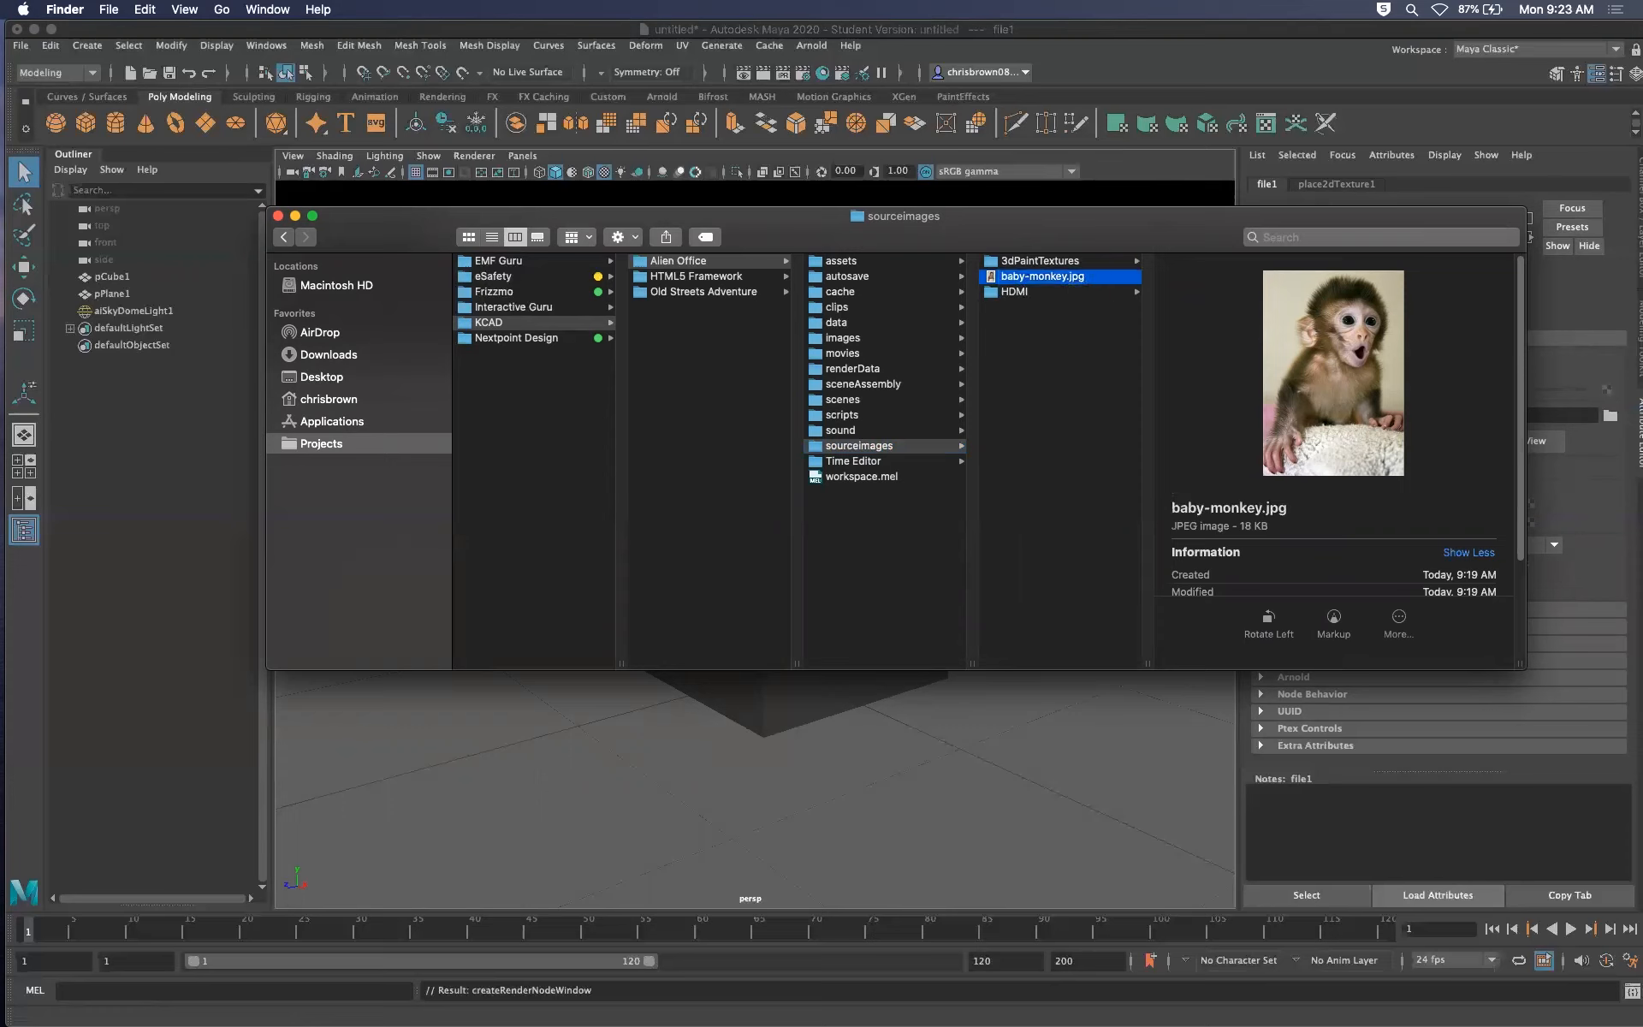
left_click(1020, 329)
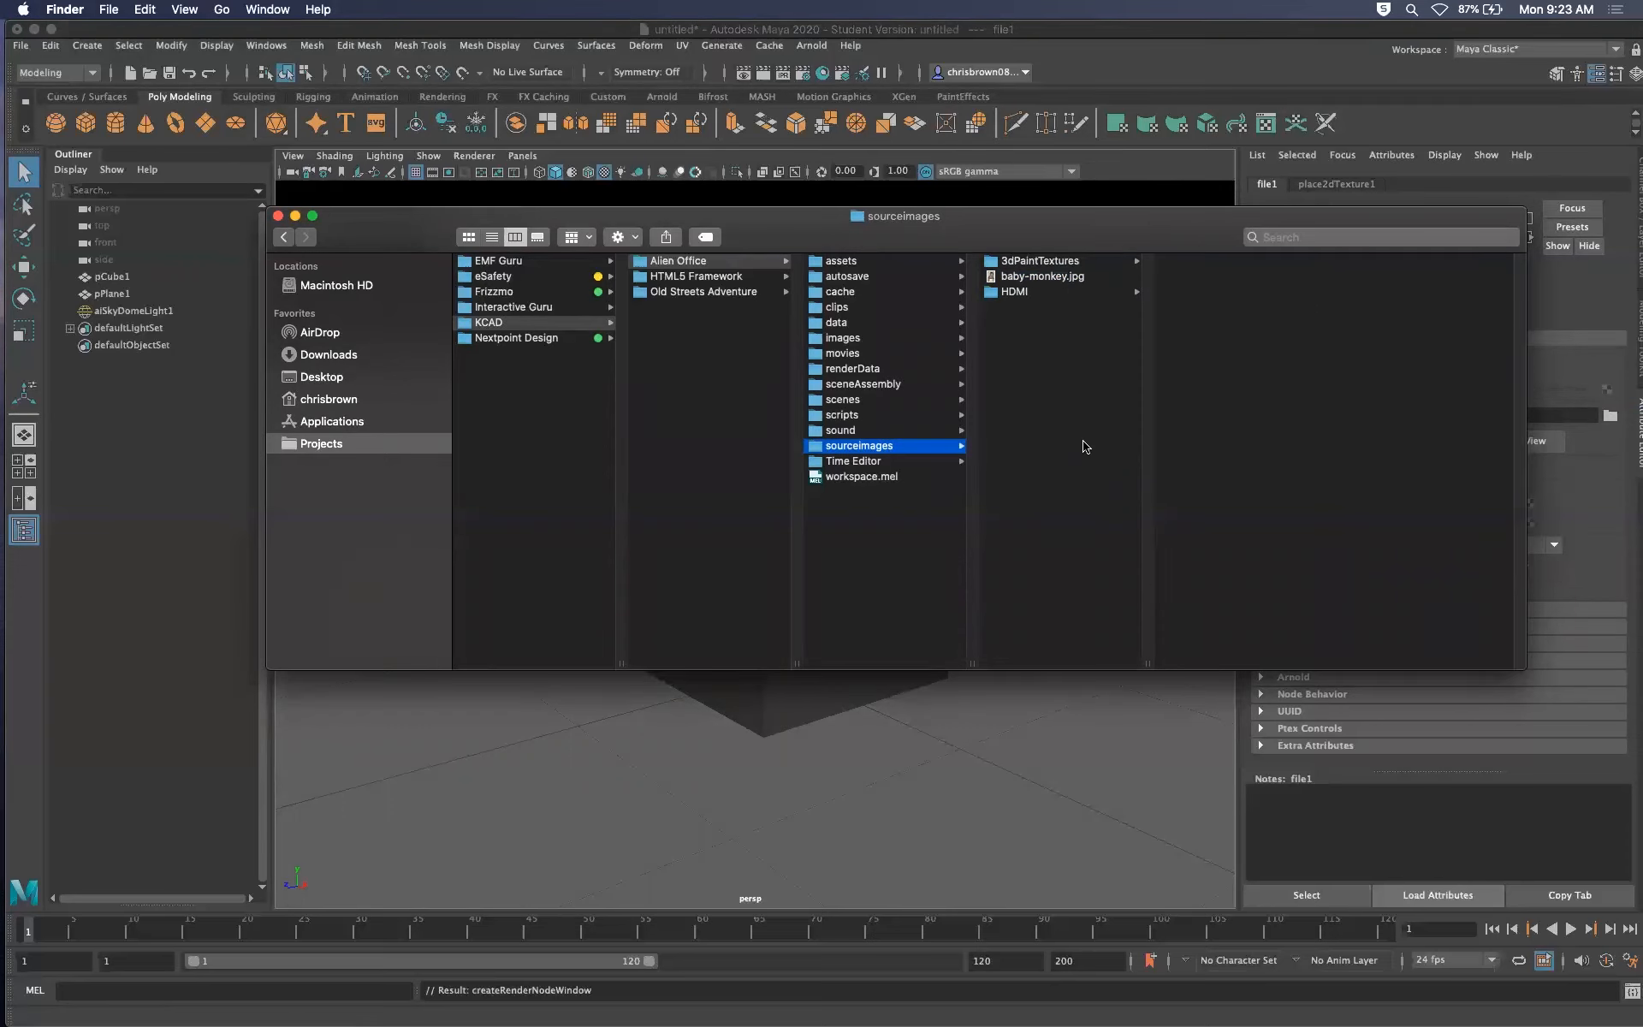
left_click(1081, 276)
left_click(1036, 291)
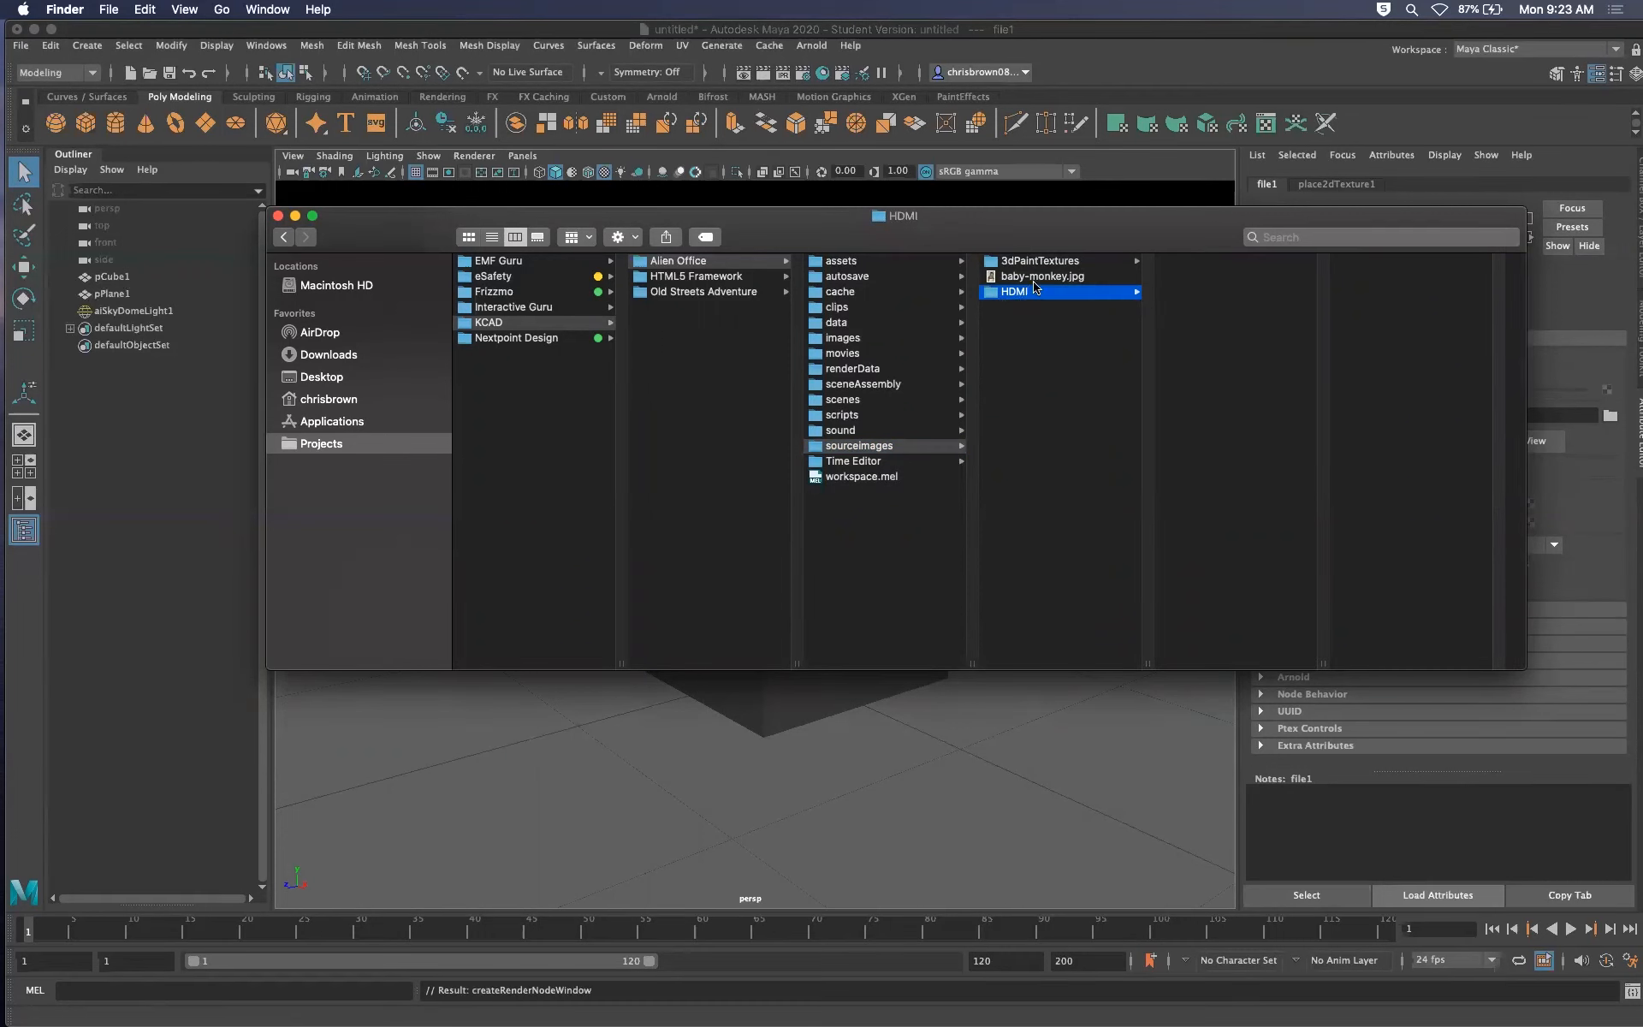
left_click(1060, 278)
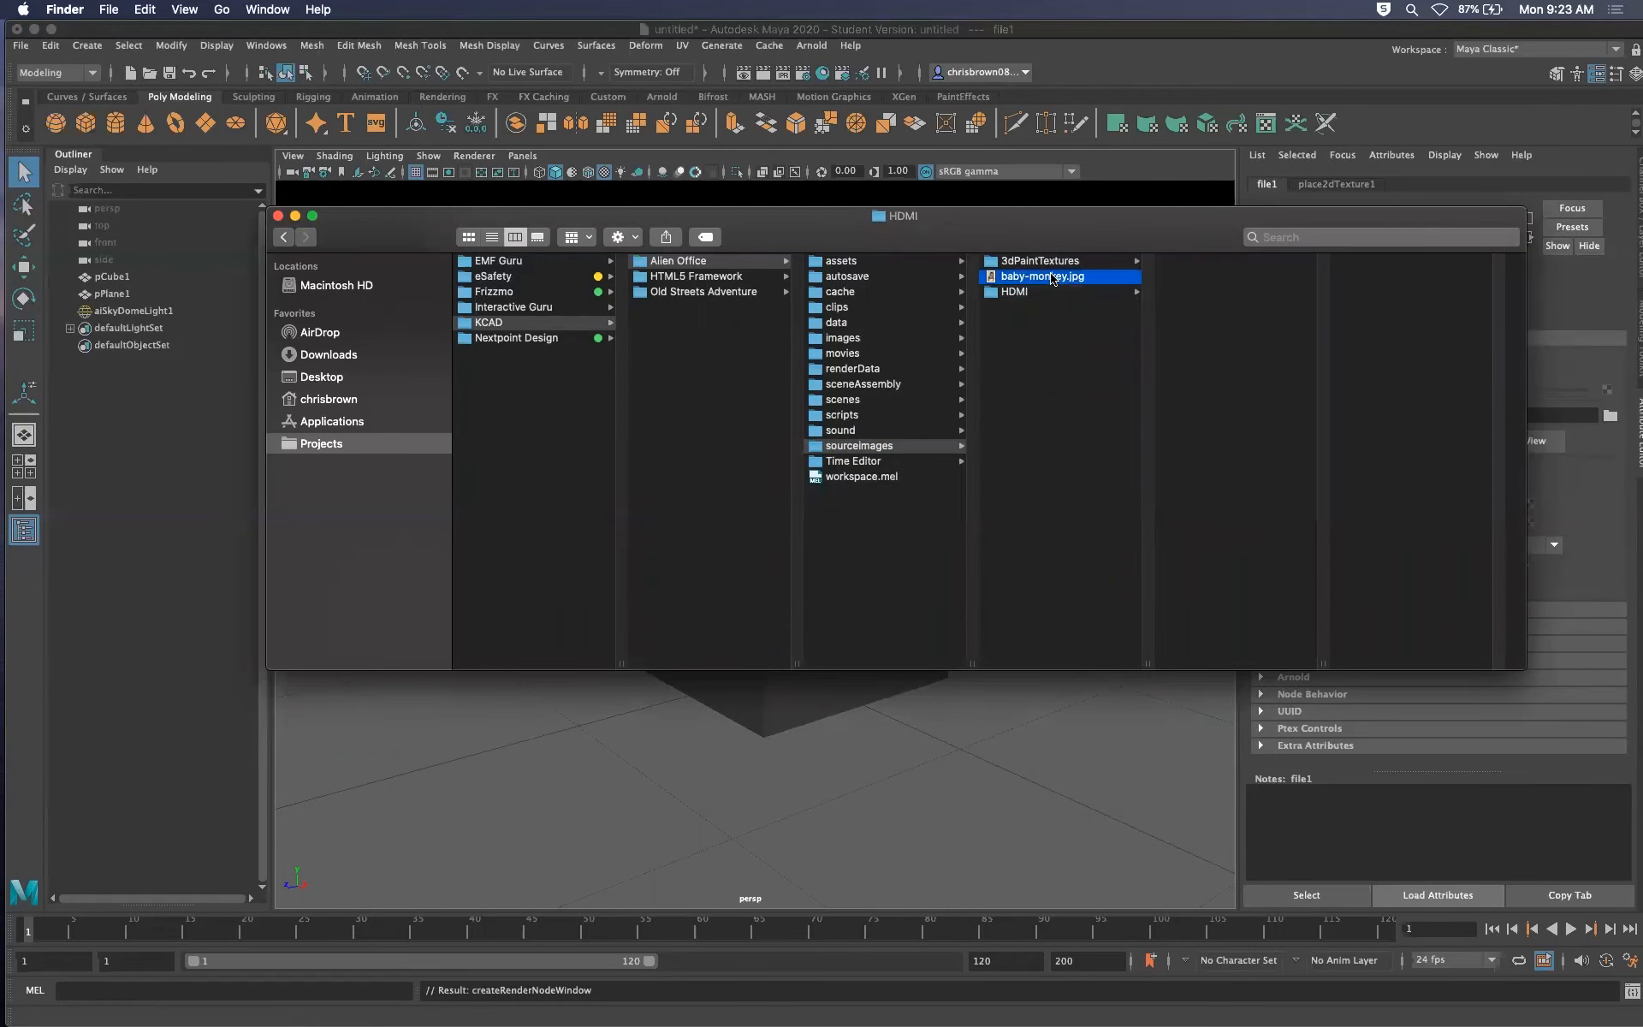
left_click_drag(1095, 238, 1642, 12)
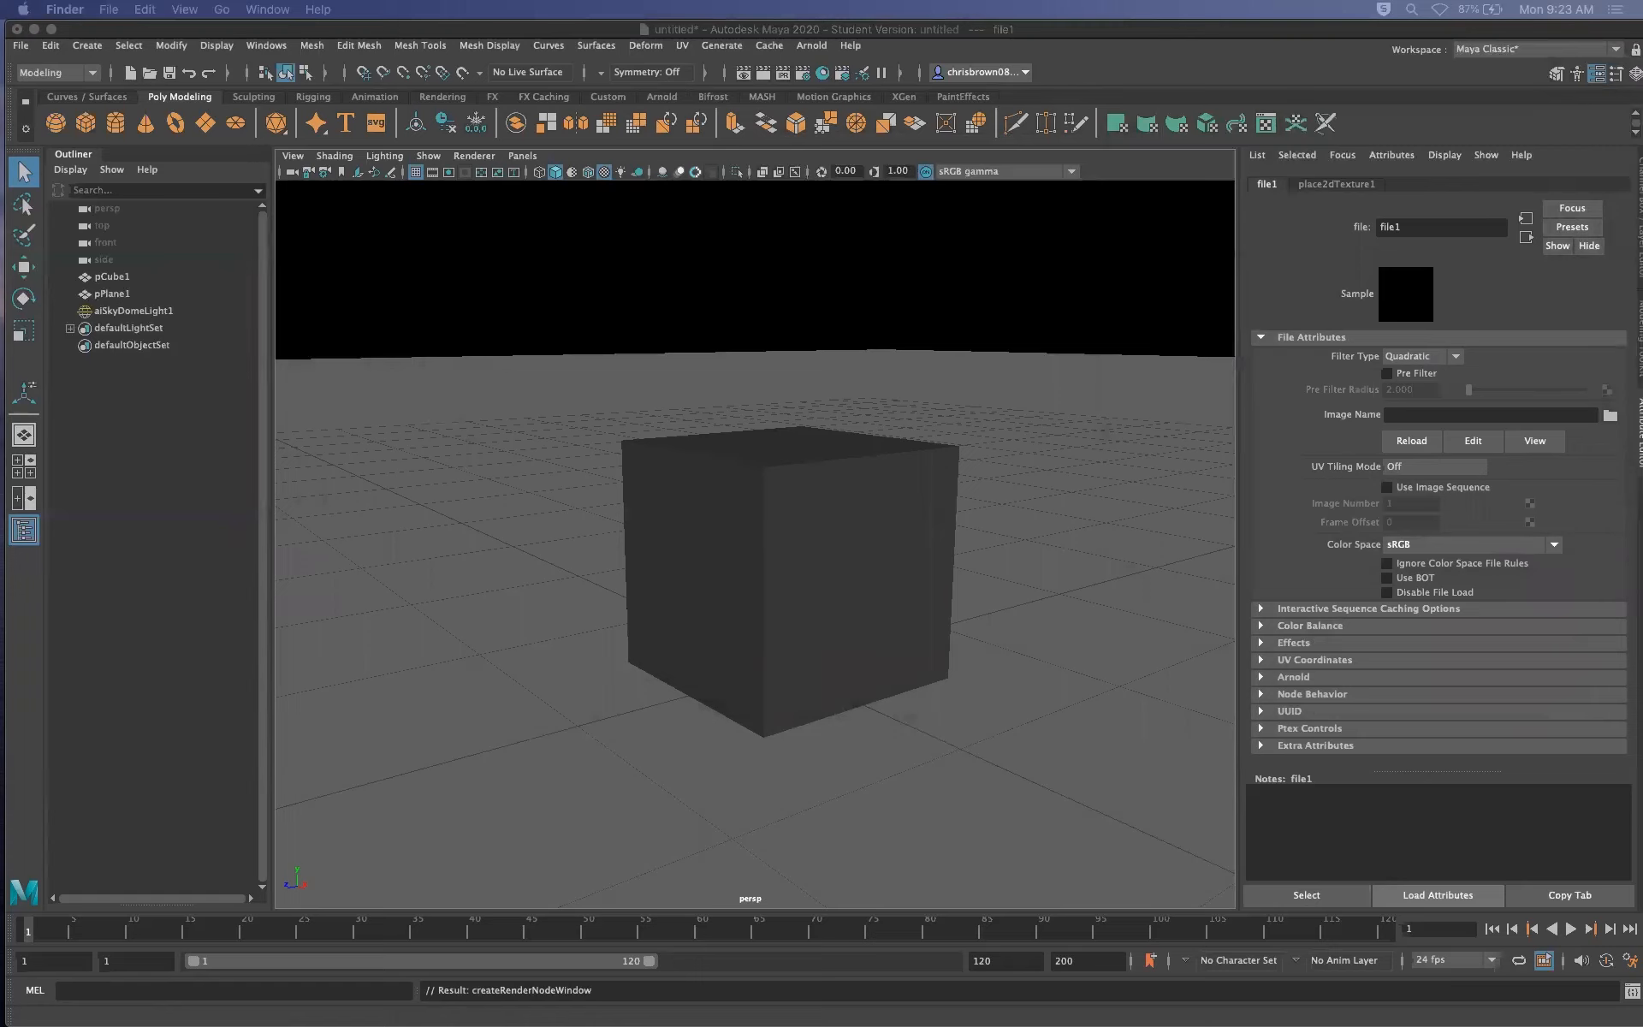
Switch back to Maya, bring Hypershade into view, and graph the network of boxMat
left_click_drag(1642, 174, 736, 161)
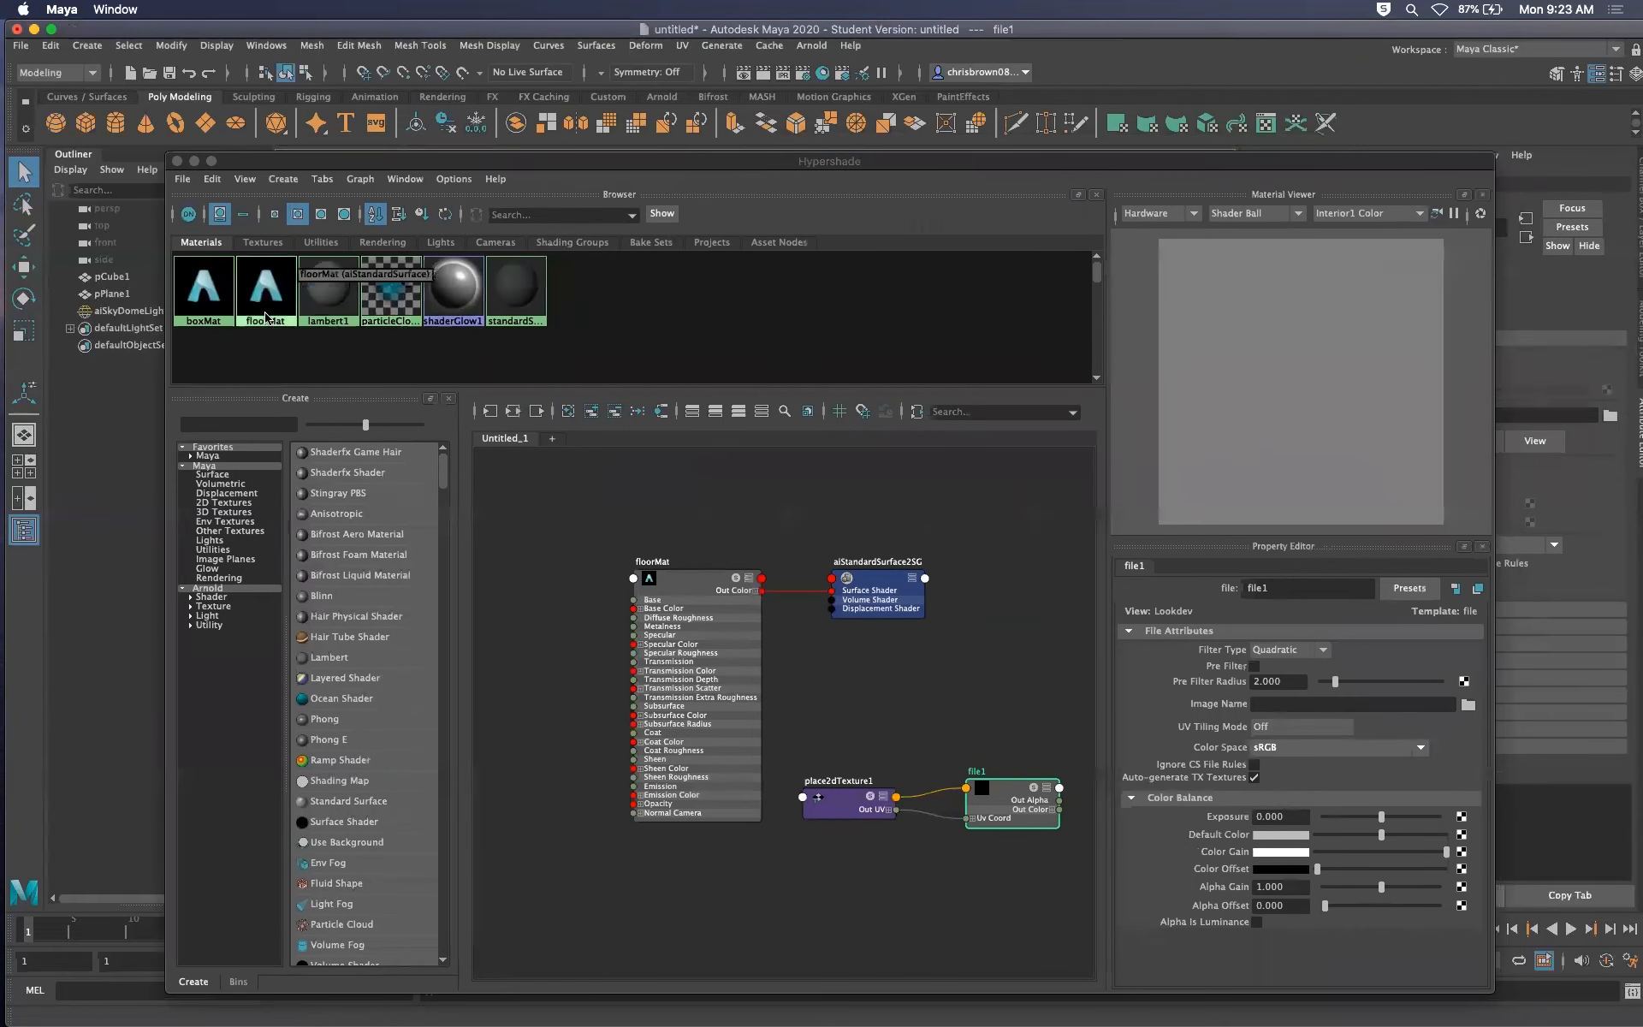
left_click(267, 317)
right_click_drag(214, 300, 224, 332)
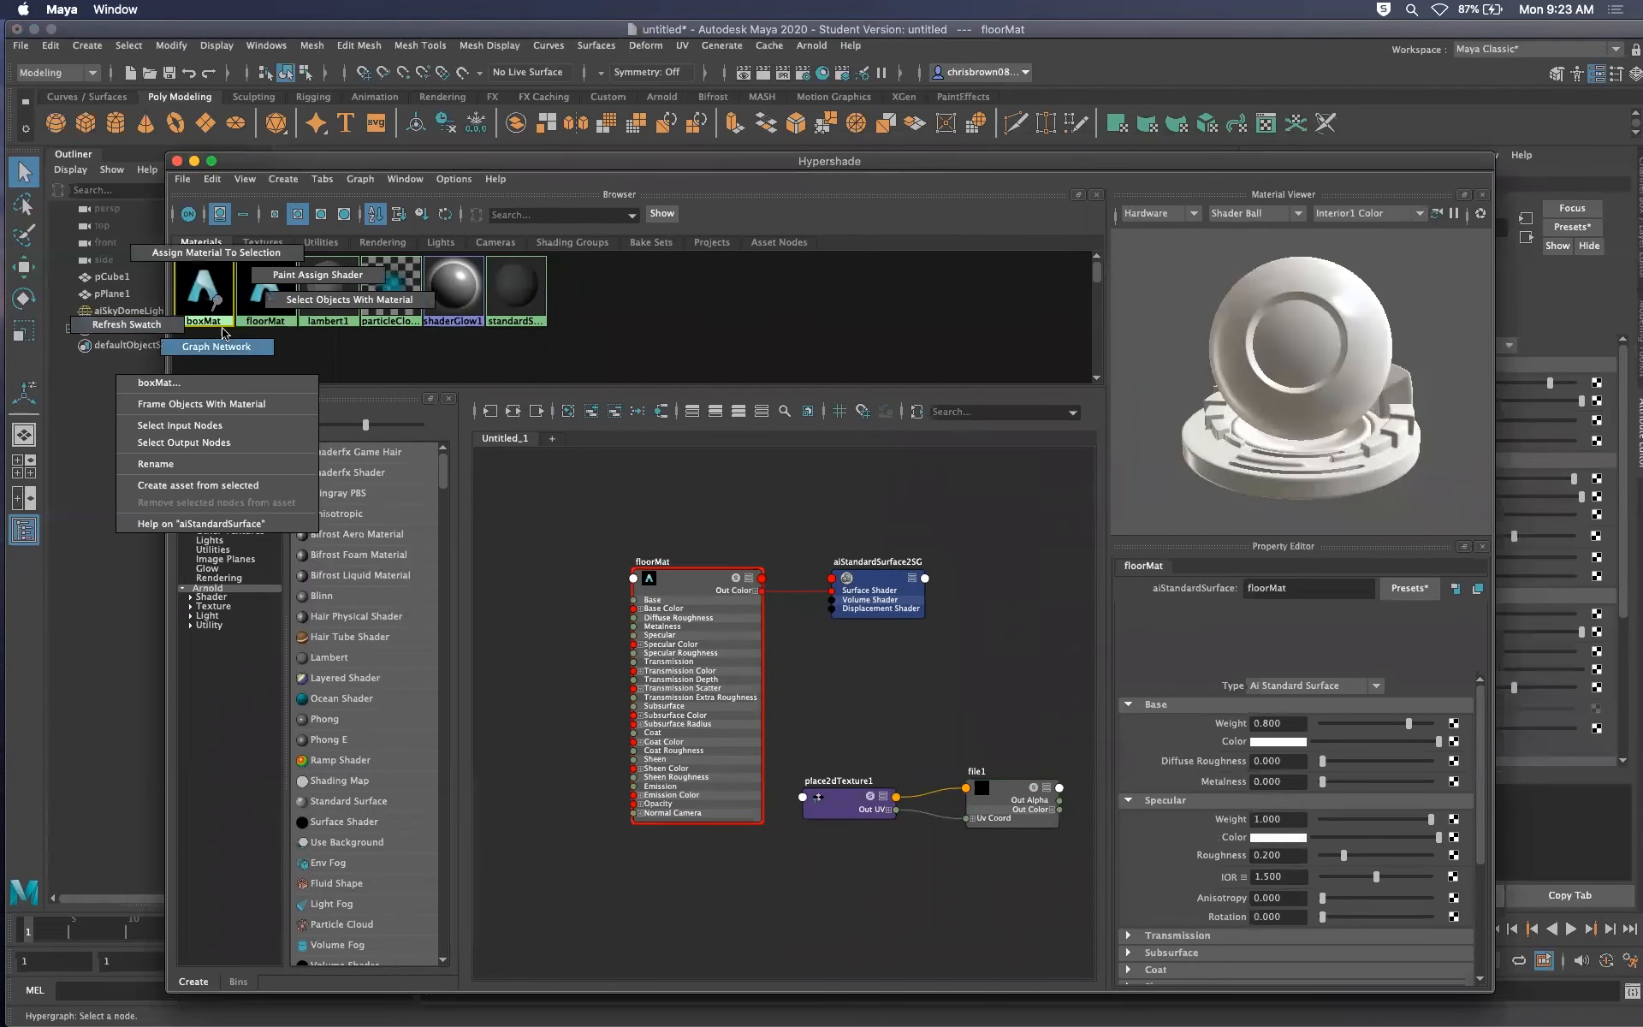
left_click(231, 342)
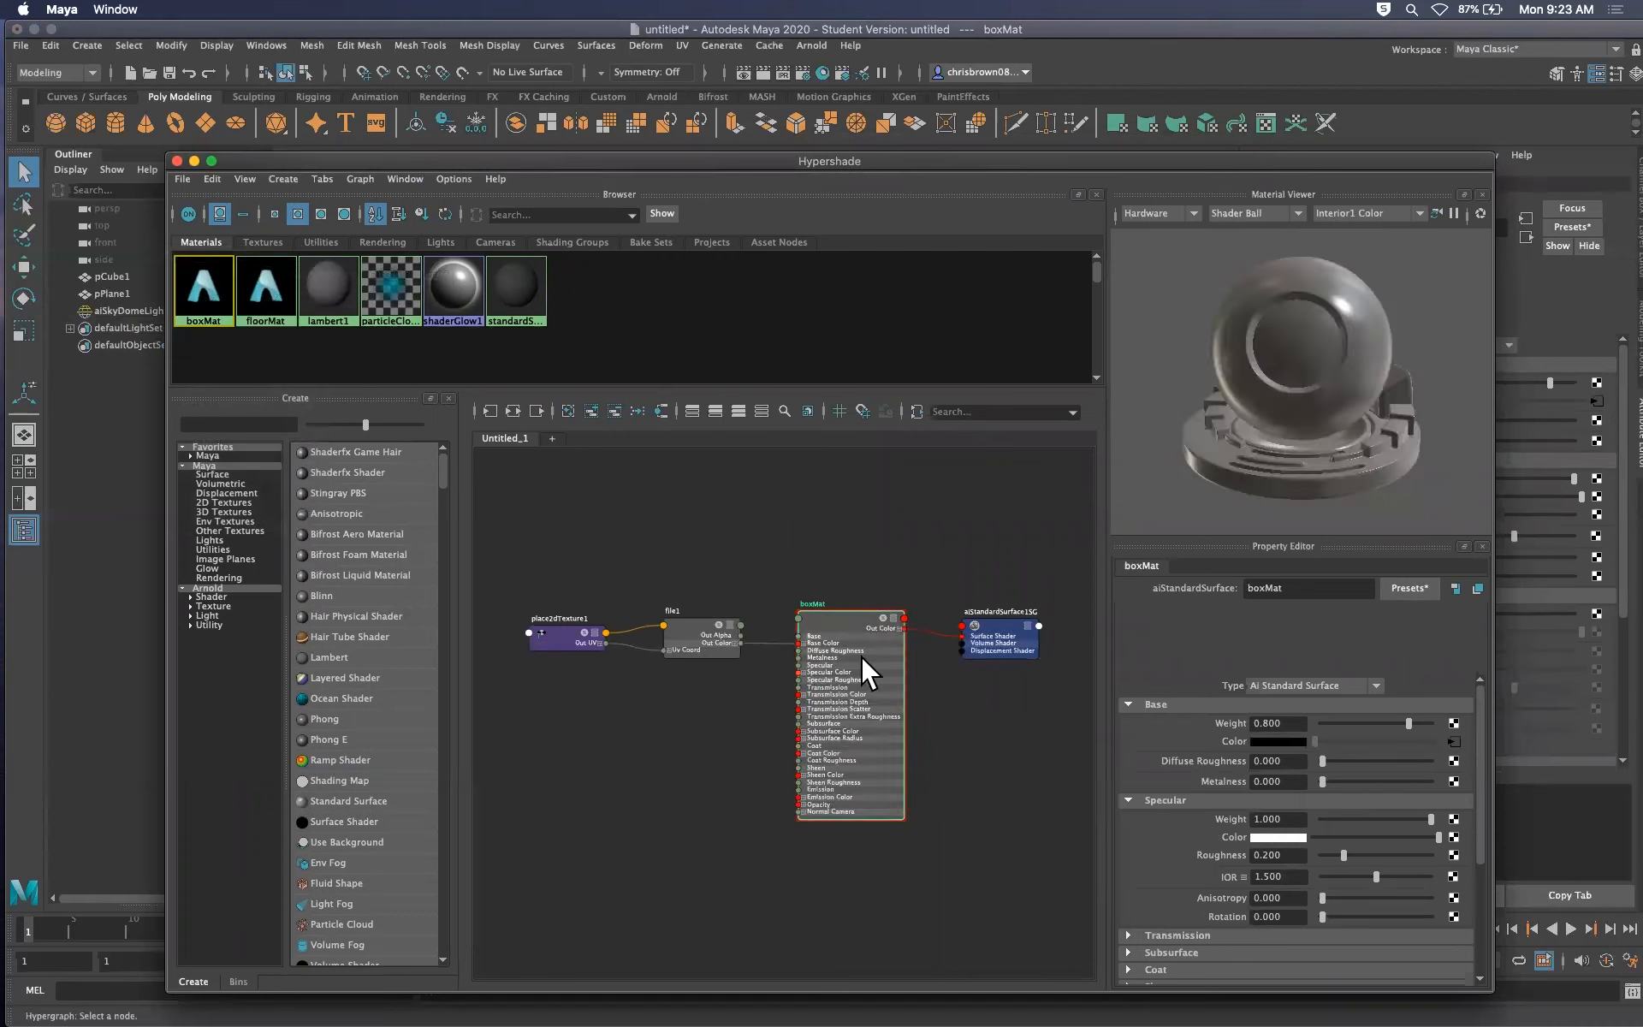
Examine the node connections running from place2dTexture1 through file1 into boxMat's base color
right_click_drag(847, 643, 932, 667, "alt")
middle_click_drag(895, 642, 675, 649, "alt")
right_click_drag(676, 648, 807, 660, "alt")
middle_click_drag(850, 657, 1292, 645, "alt")
right_click_drag(883, 673, 782, 662, "alt")
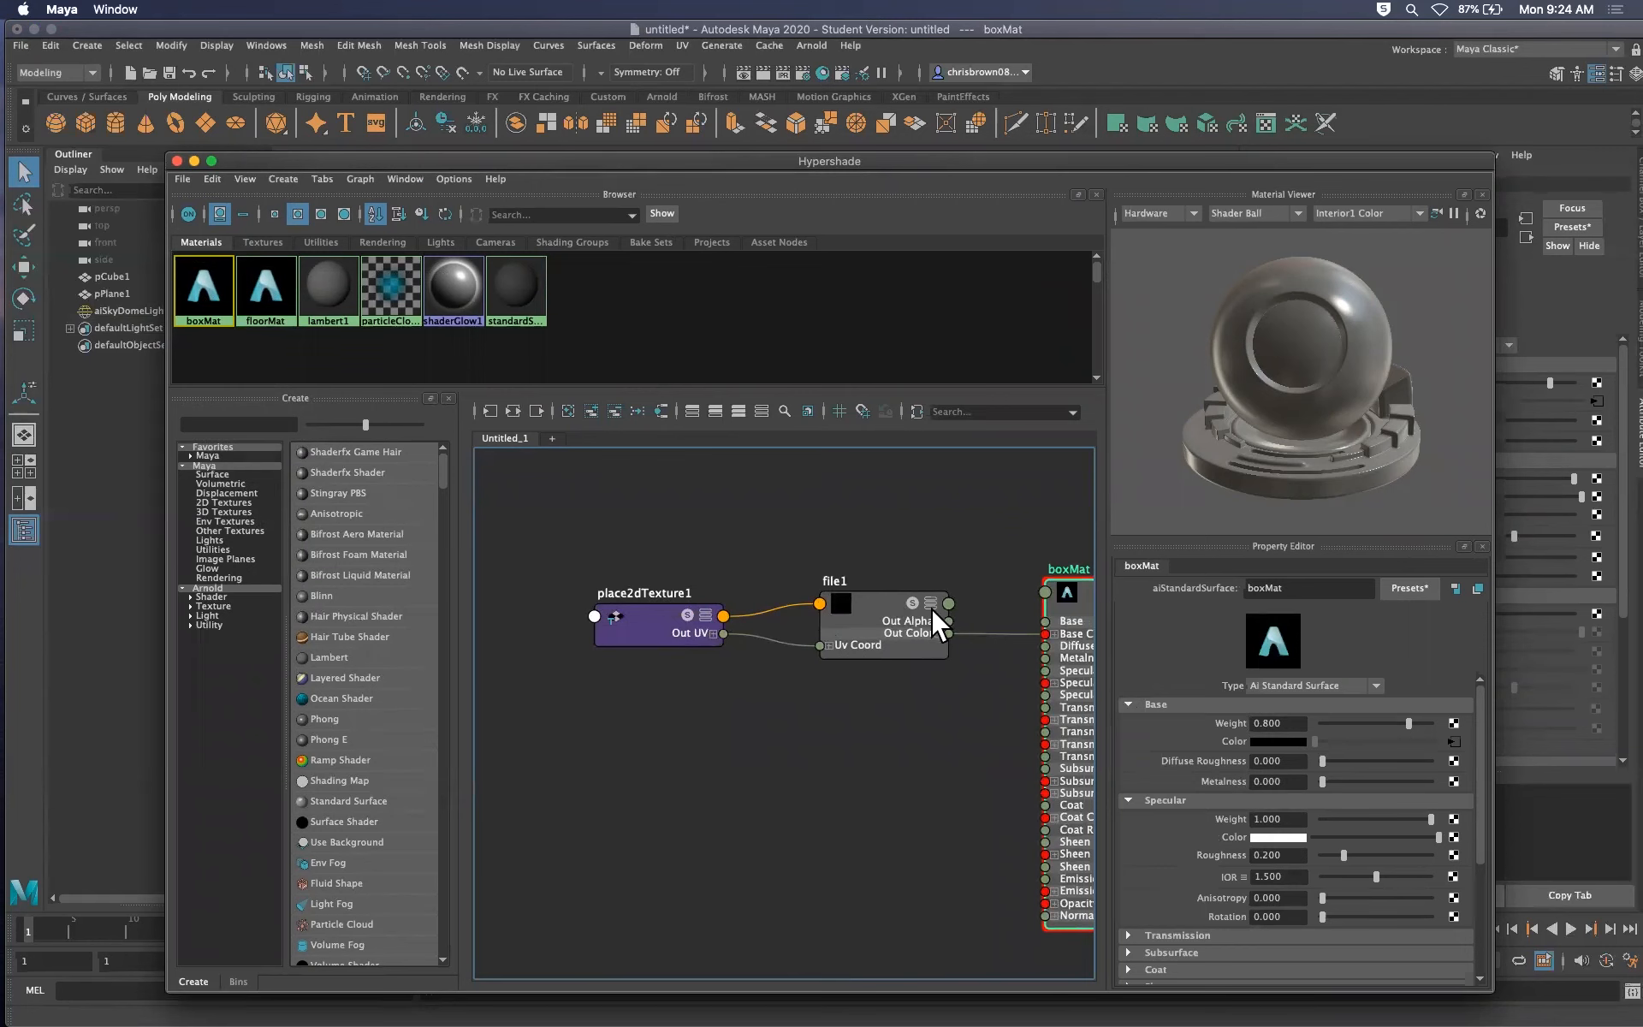
middle_click_drag(946, 632, 824, 608, "alt")
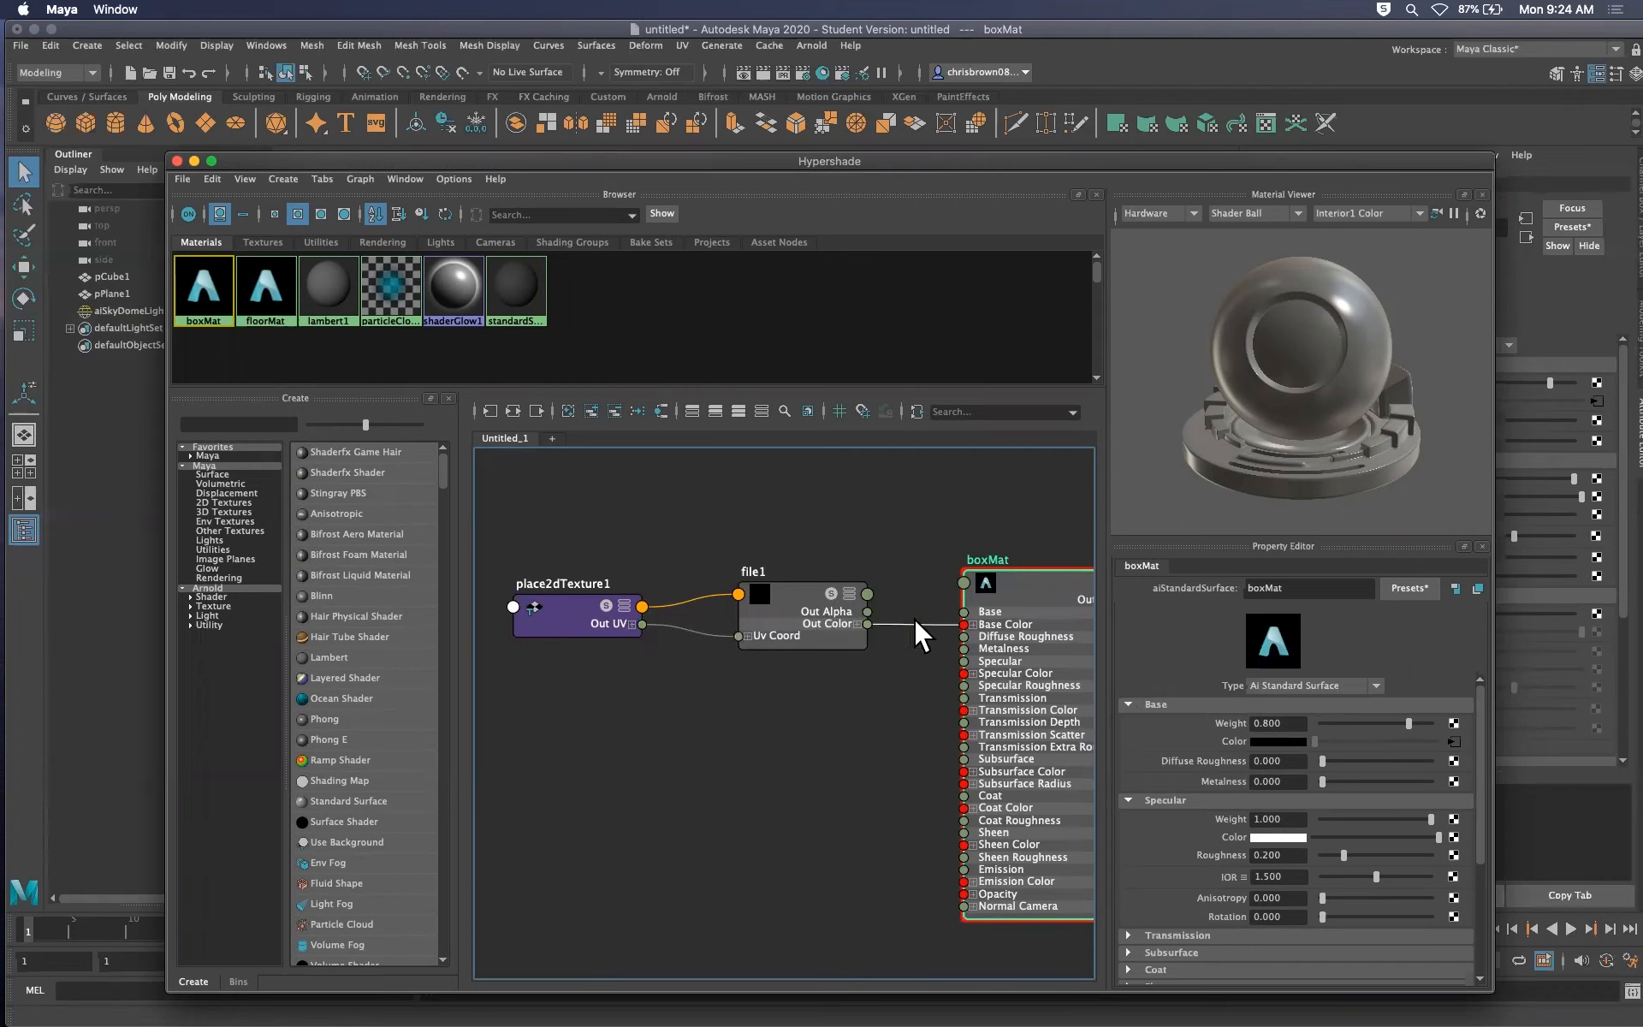
middle_click_drag(1001, 607, 906, 636, "alt")
right_click_drag(911, 622, 792, 630, "alt")
middle_click_drag(942, 667, 852, 564, "alt")
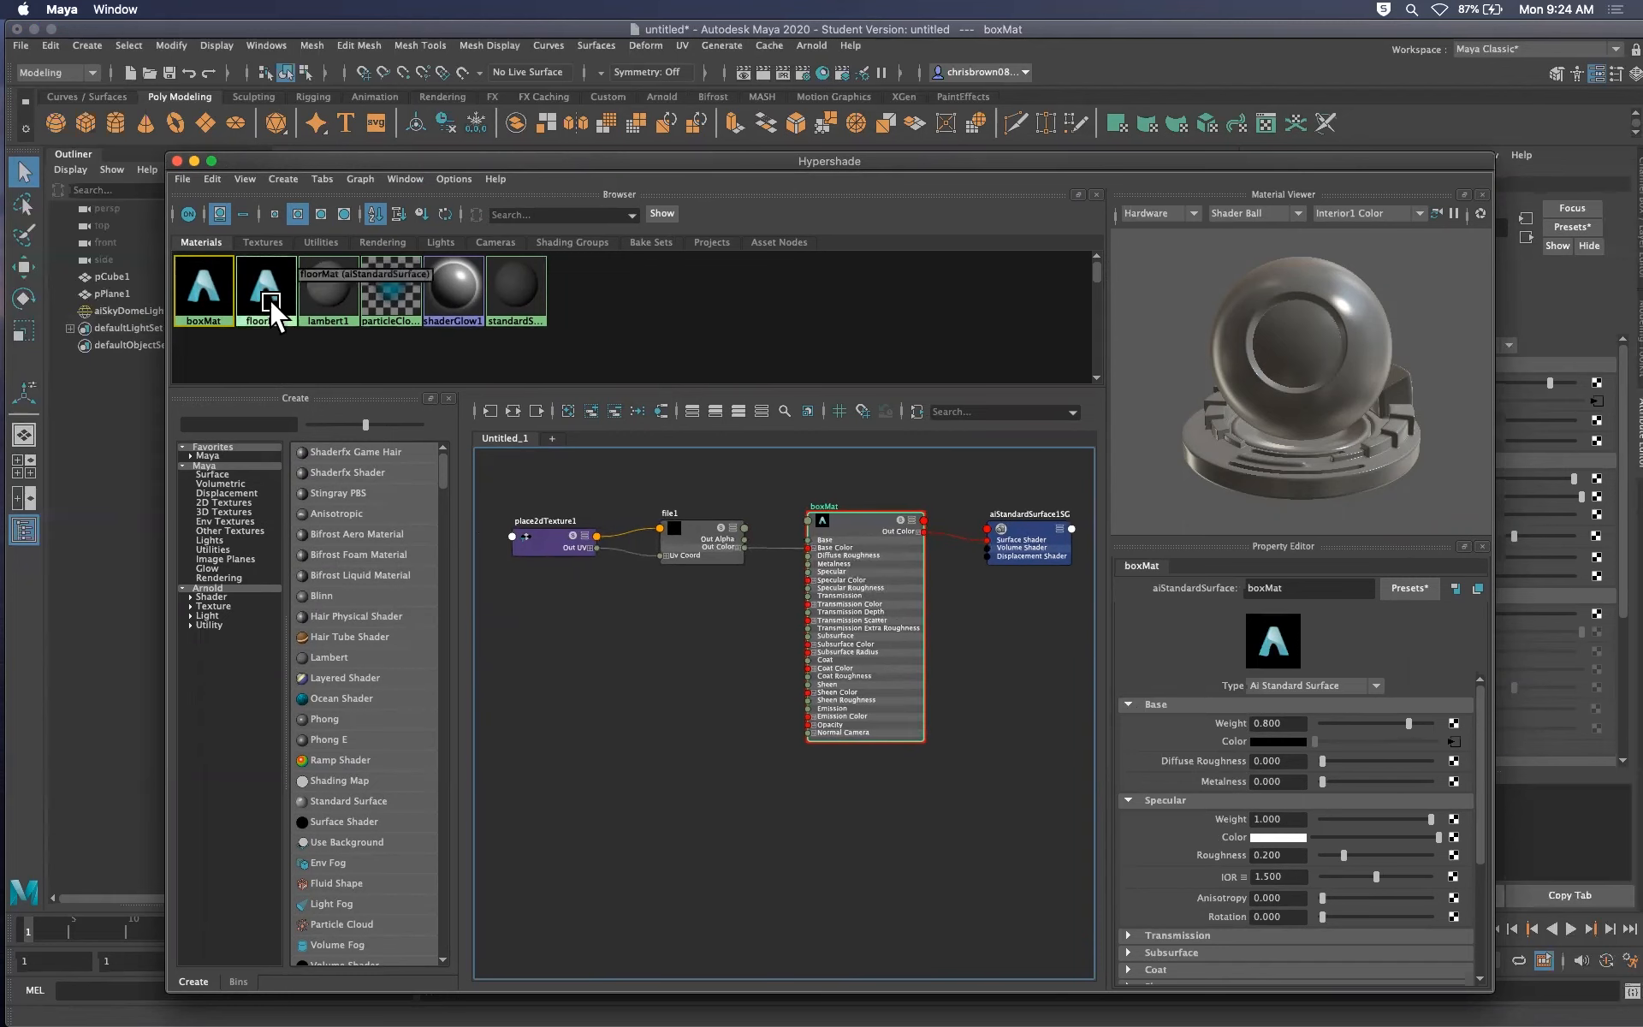
Graph boxMat's network again to reset its layout and move Hypershade off the scene
right_click(209, 300)
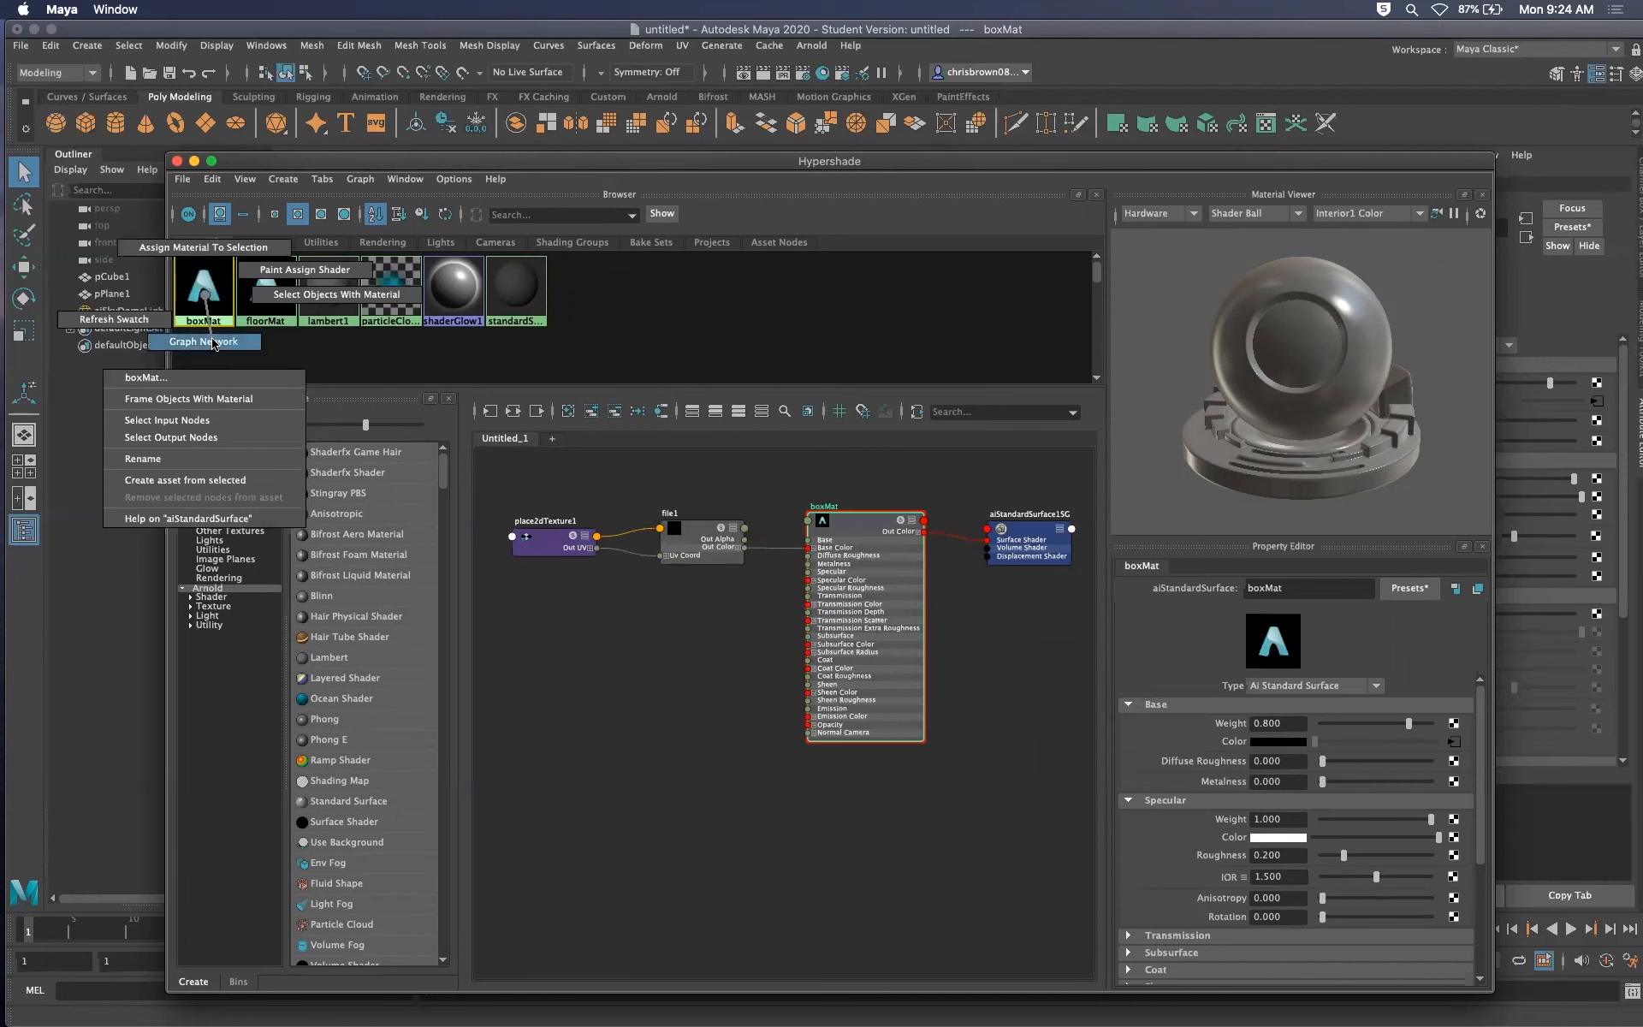
left_click(208, 341)
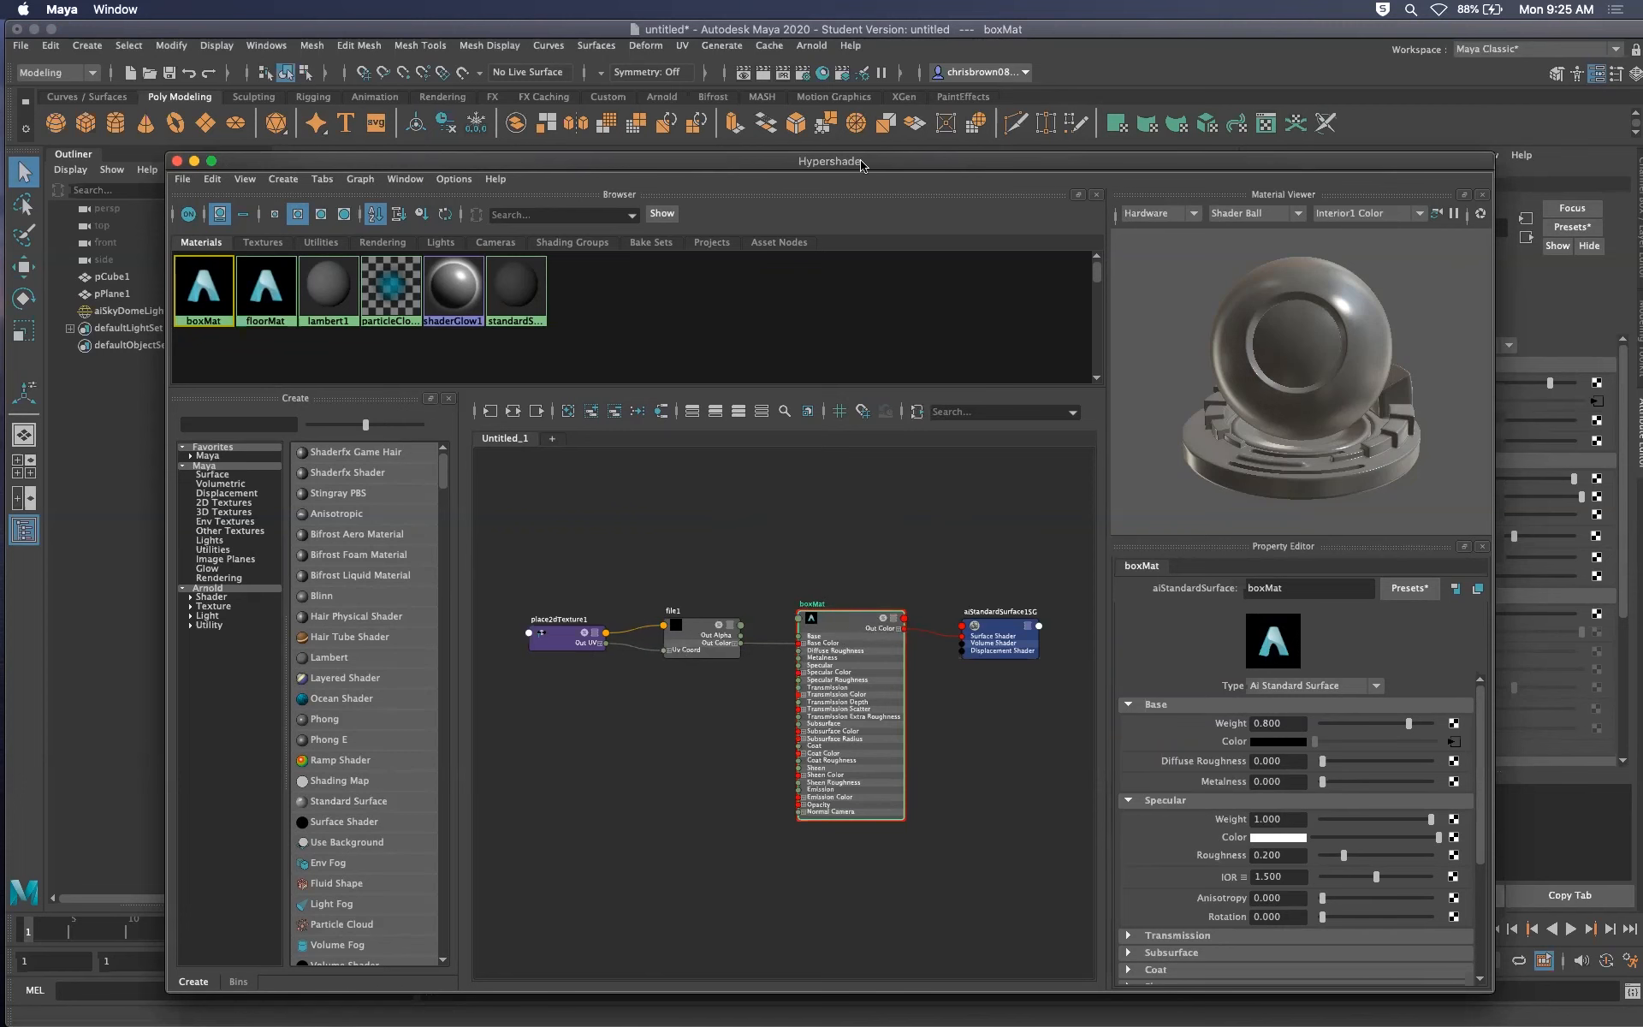
left_click_drag(821, 161, 1636, 64)
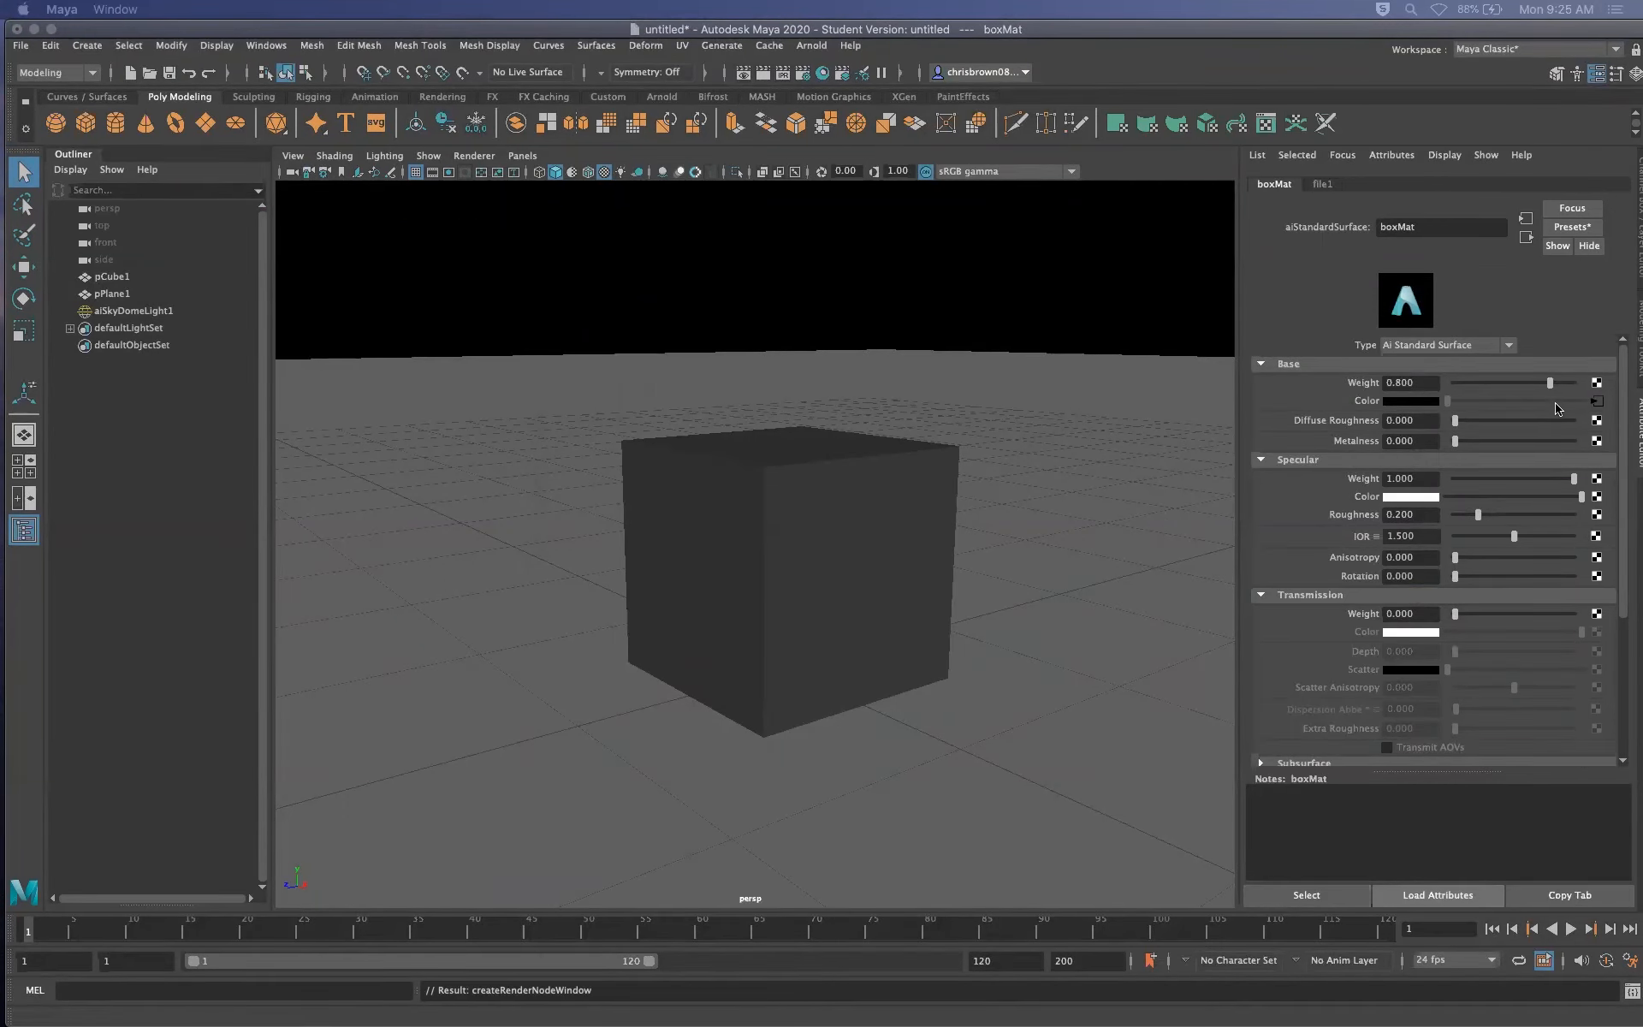
Inspect the attributes of file1, place2dTexture1 and boxMat by selecting their nodes in Hypershade, leaving boxMat selected and Hypershade moved aside
left_click_drag(1641, 163, 725, 137)
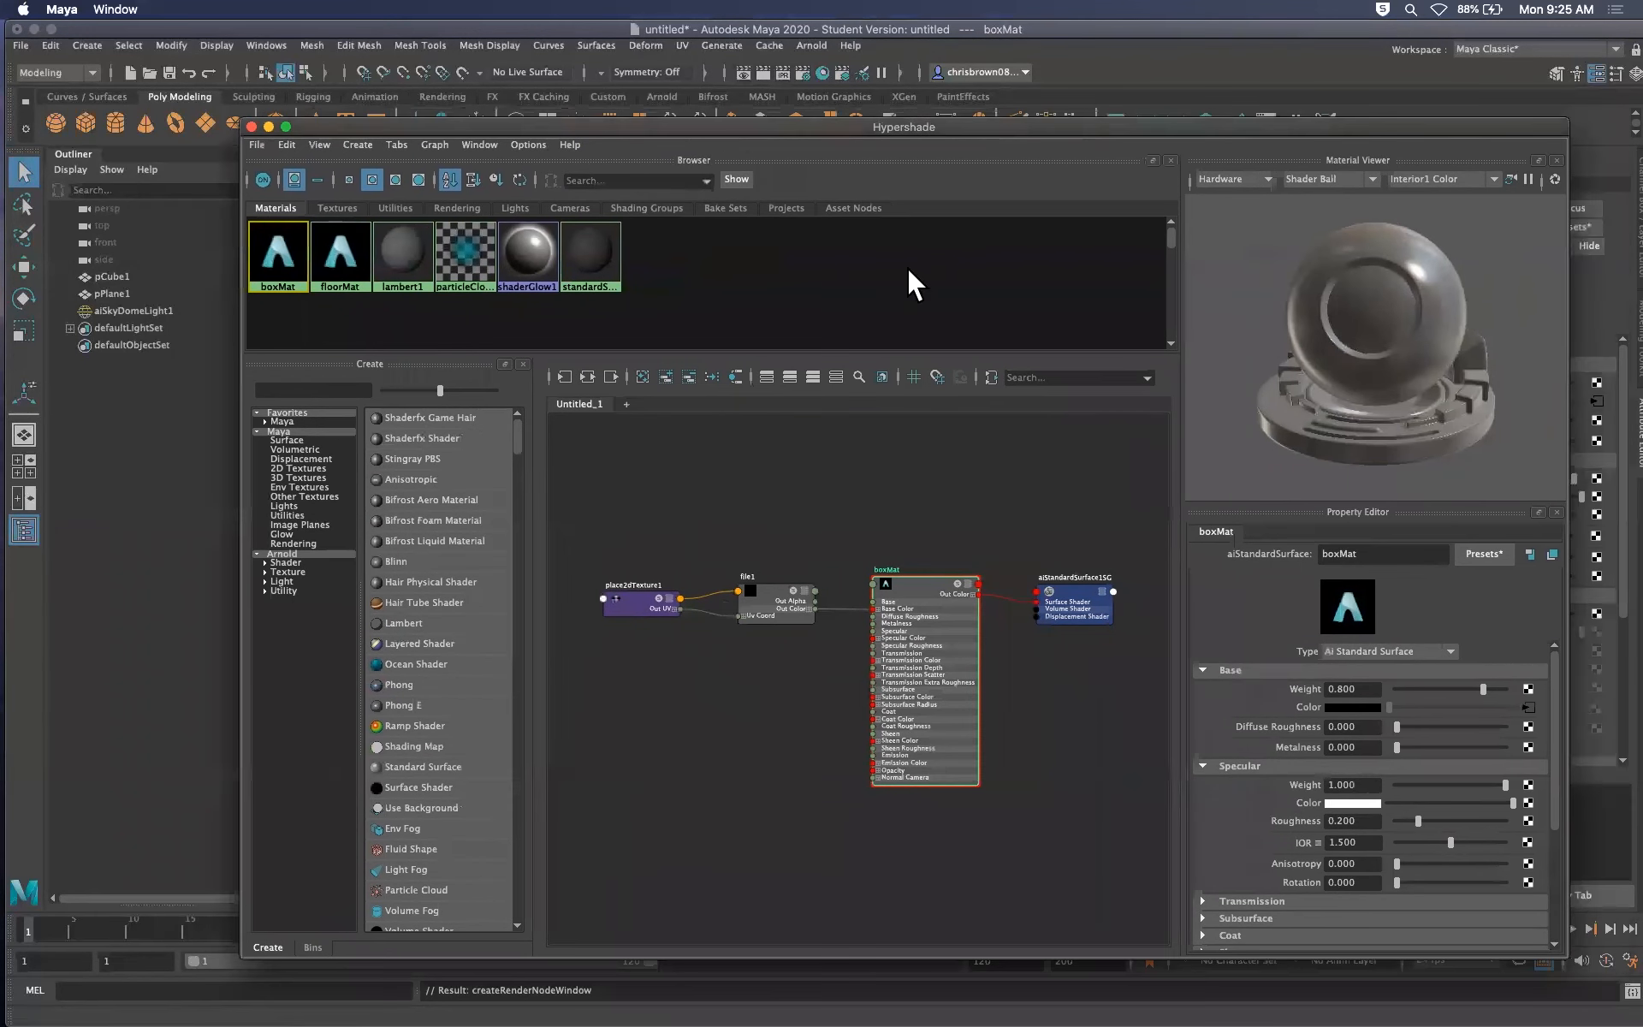
left_click(737, 608)
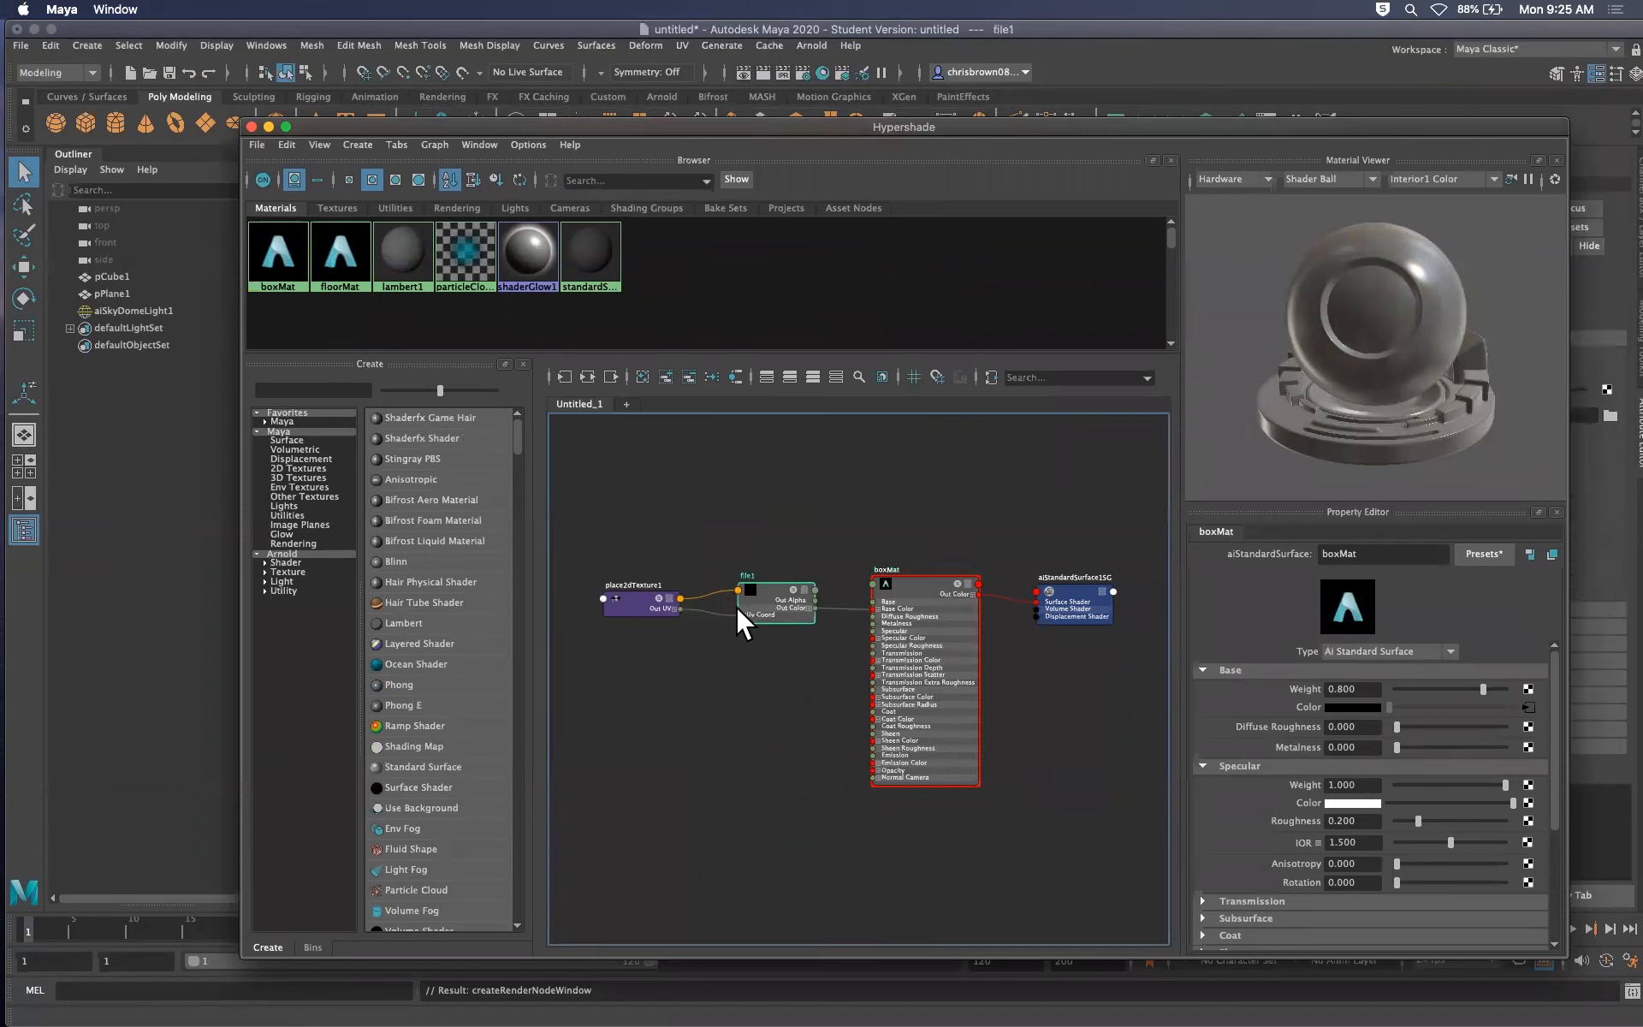
left_click(650, 601)
left_click_drag(1445, 124, 1192, 131)
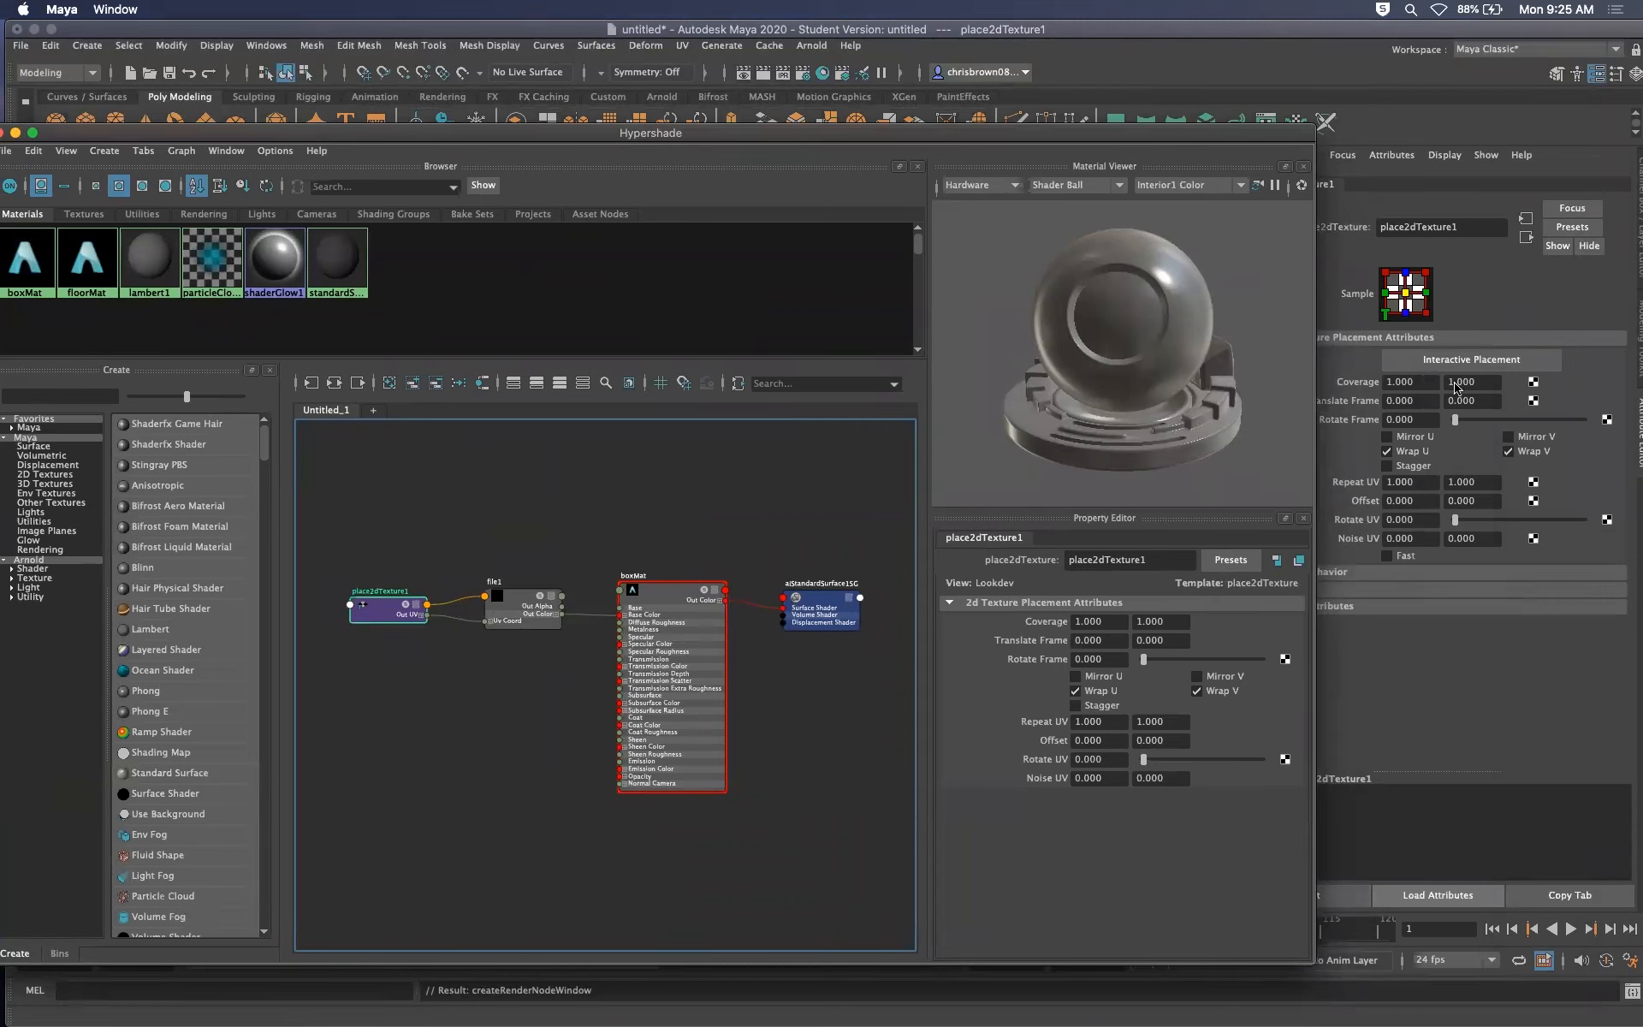
left_click(515, 609)
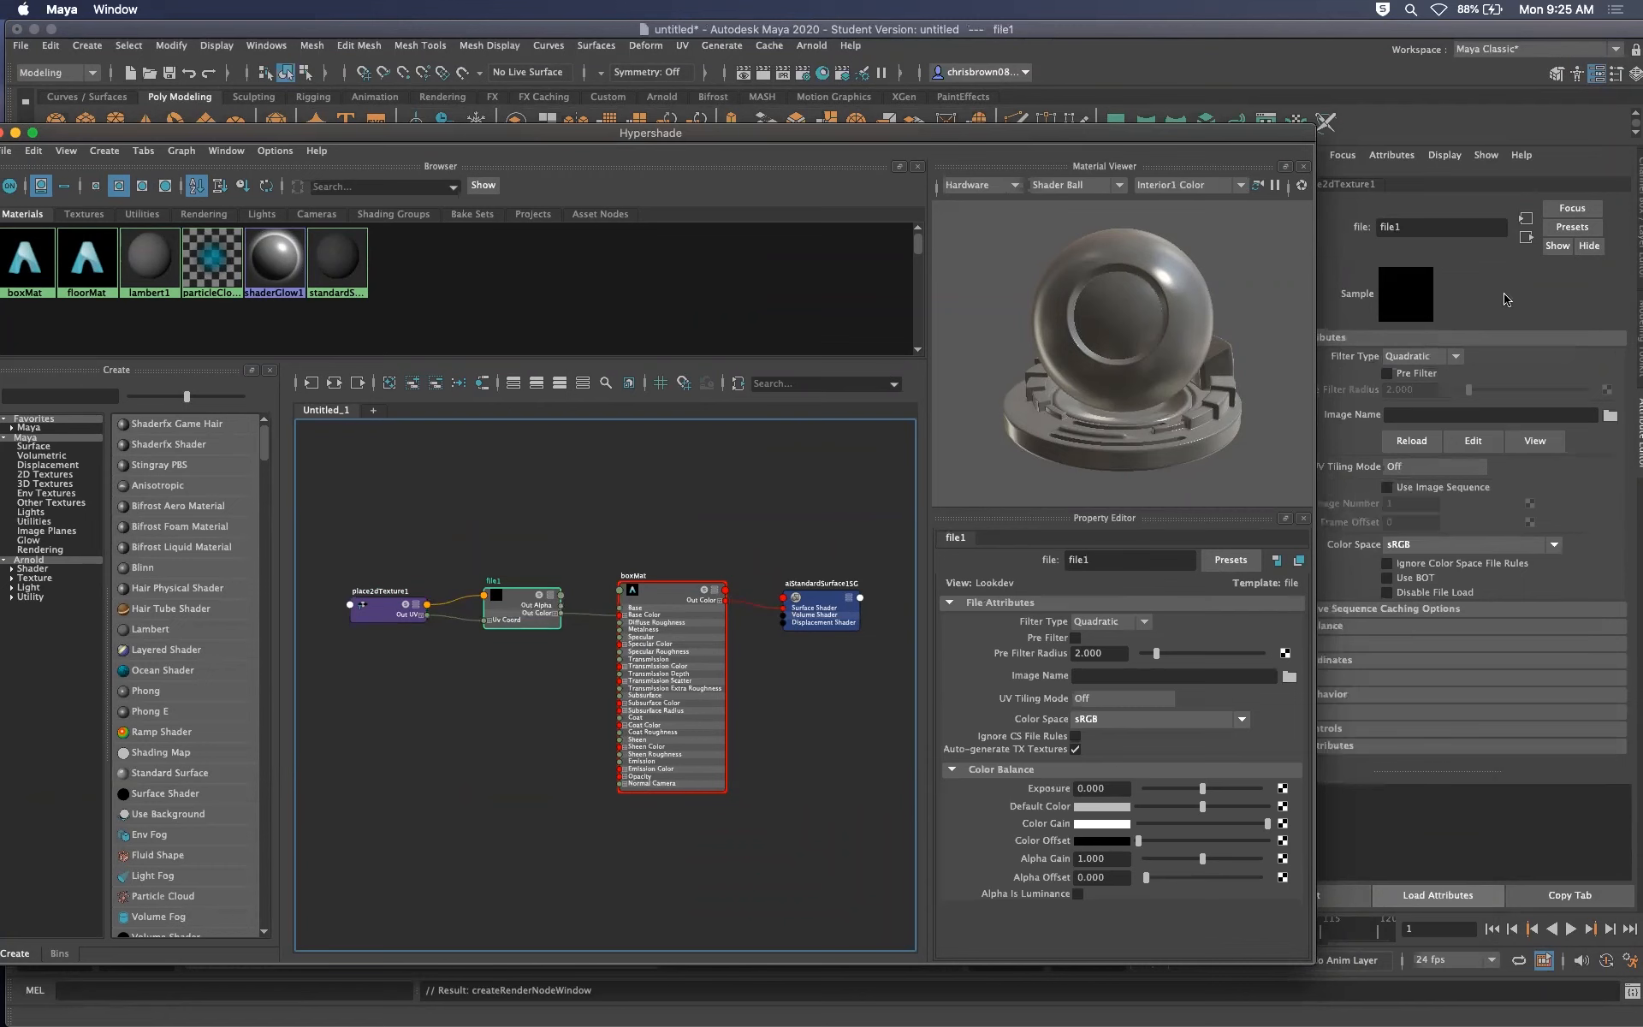
left_click(656, 718)
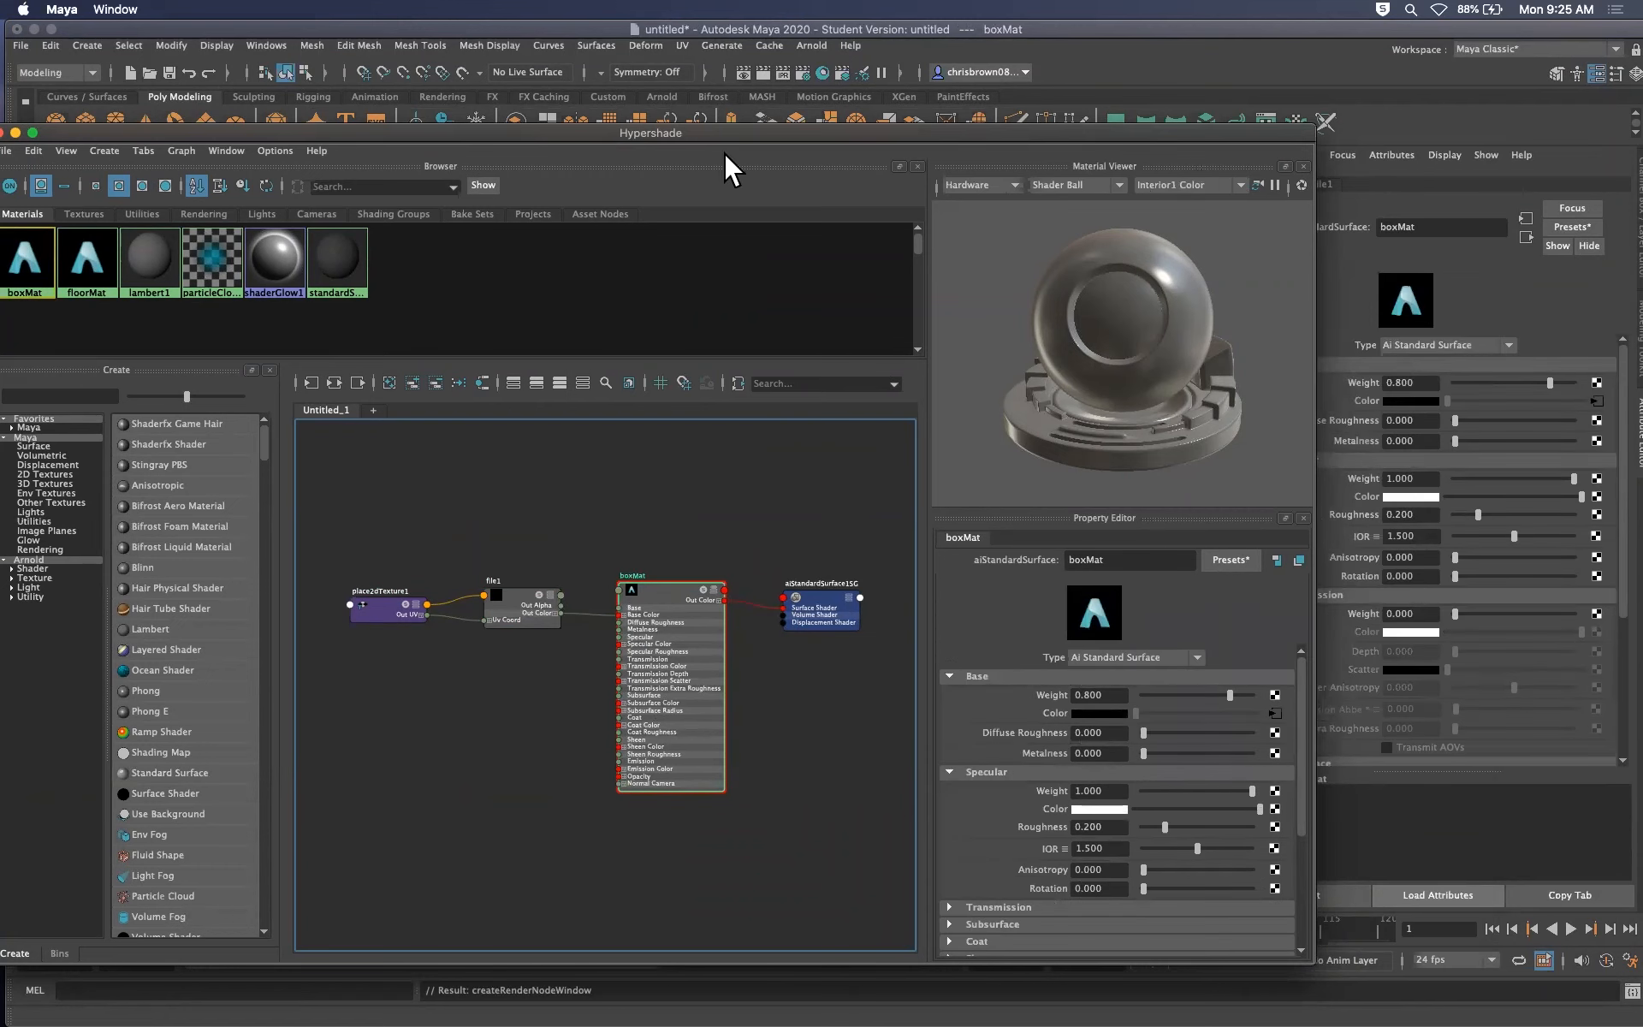
left_click_drag(843, 130, 1642, 67)
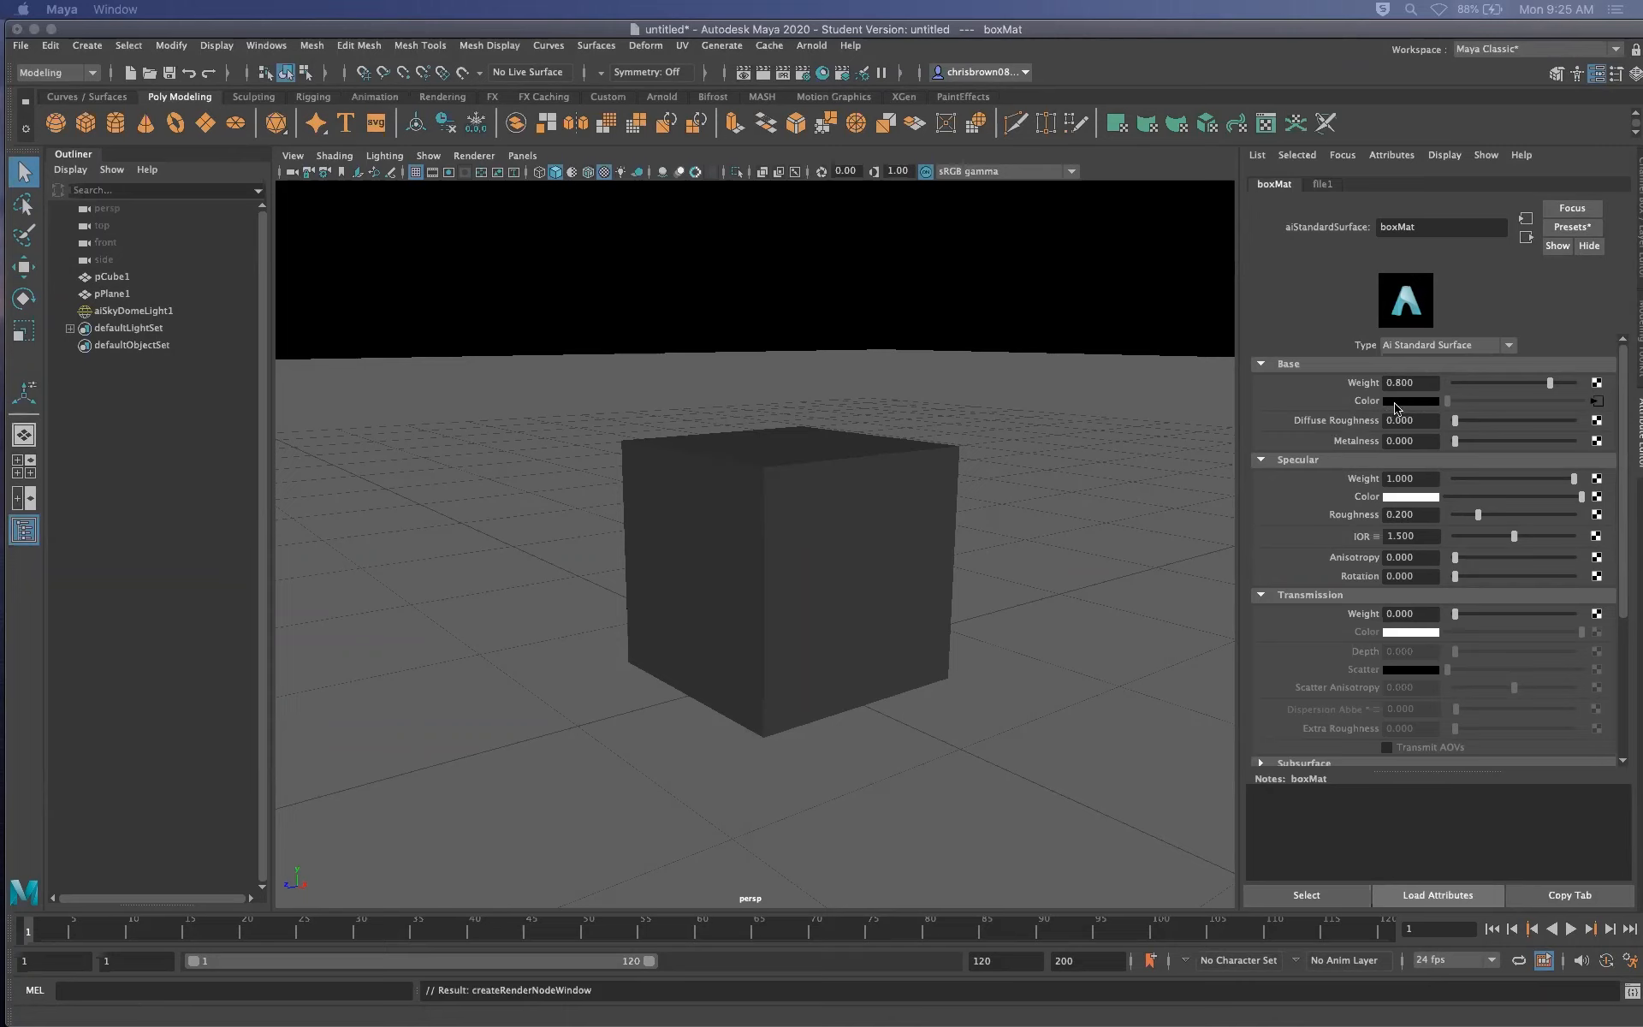
Open the file1 texture's attributes from boxMat's base color connection, and select its node in Hypershade as well
left_click(1596, 403)
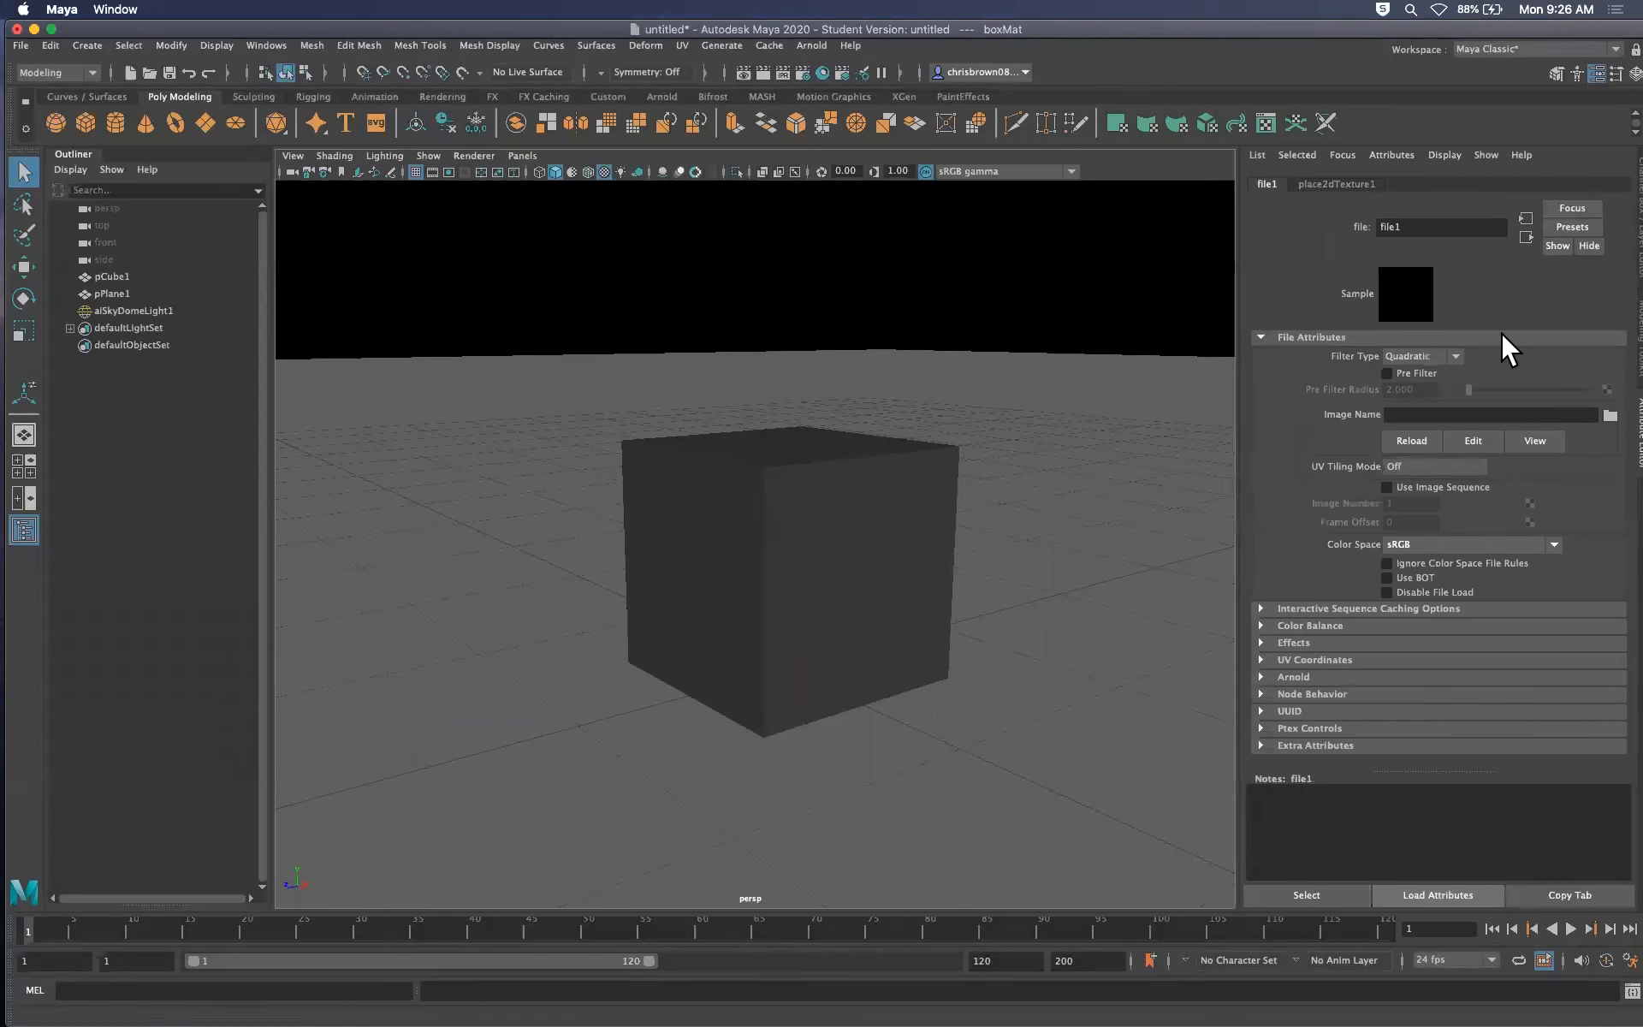
left_click_drag(1642, 224, 634, 123)
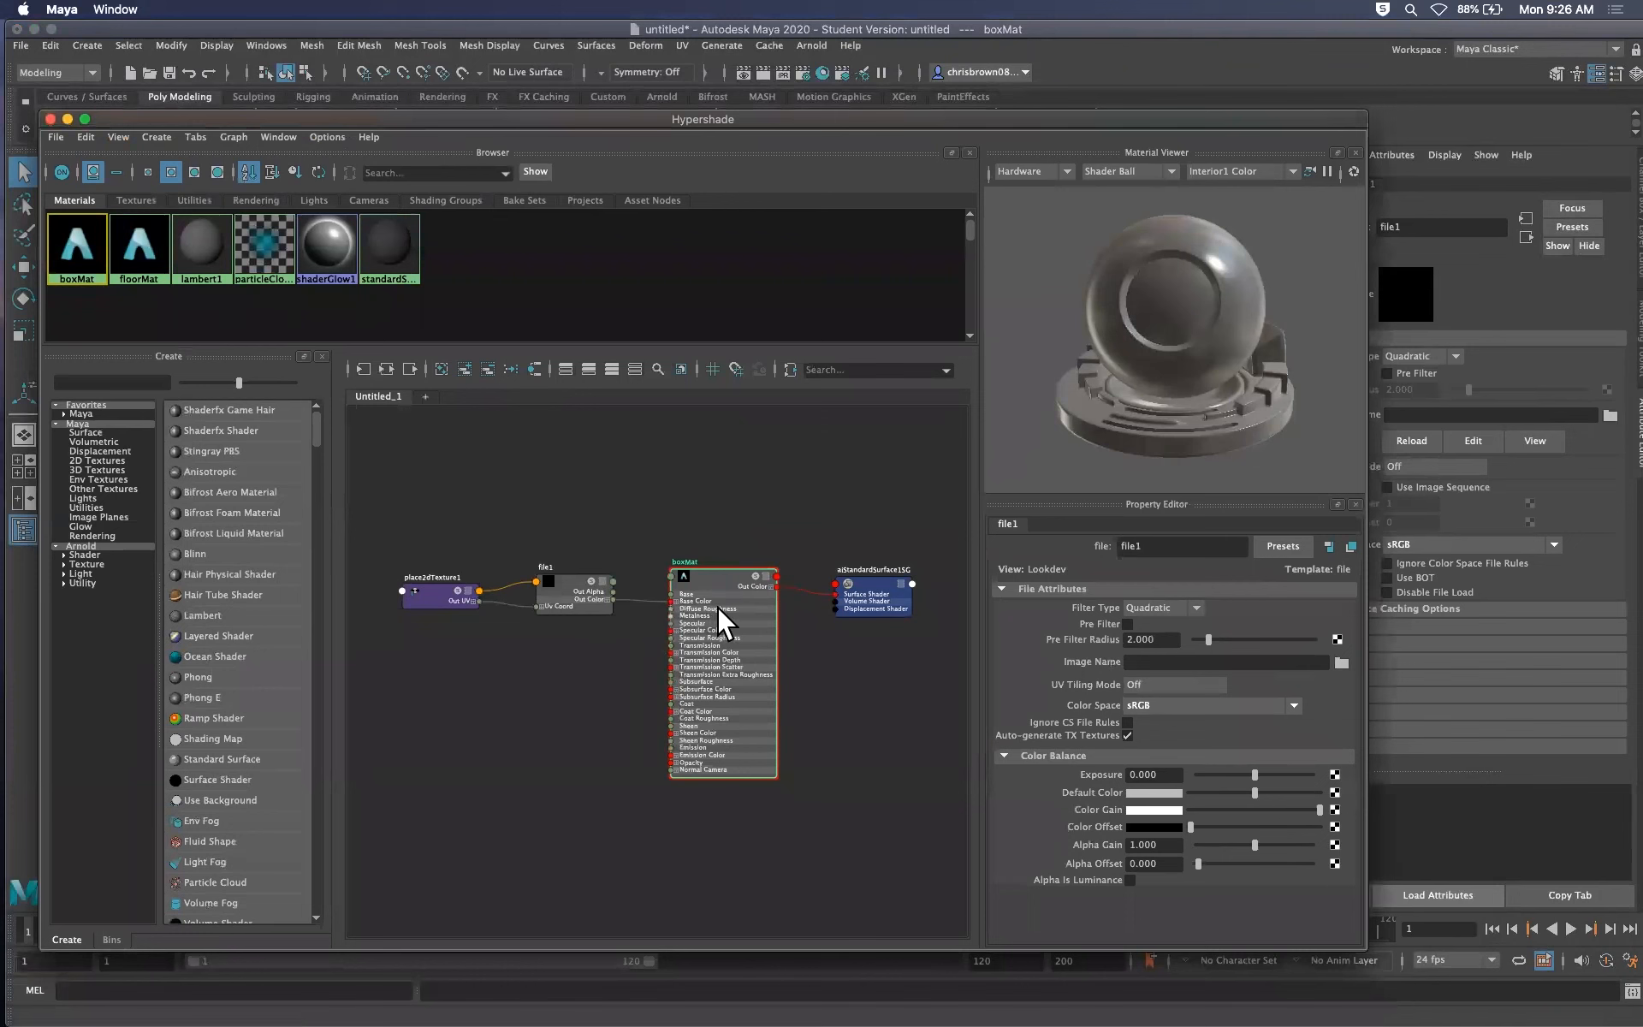
left_click(570, 583)
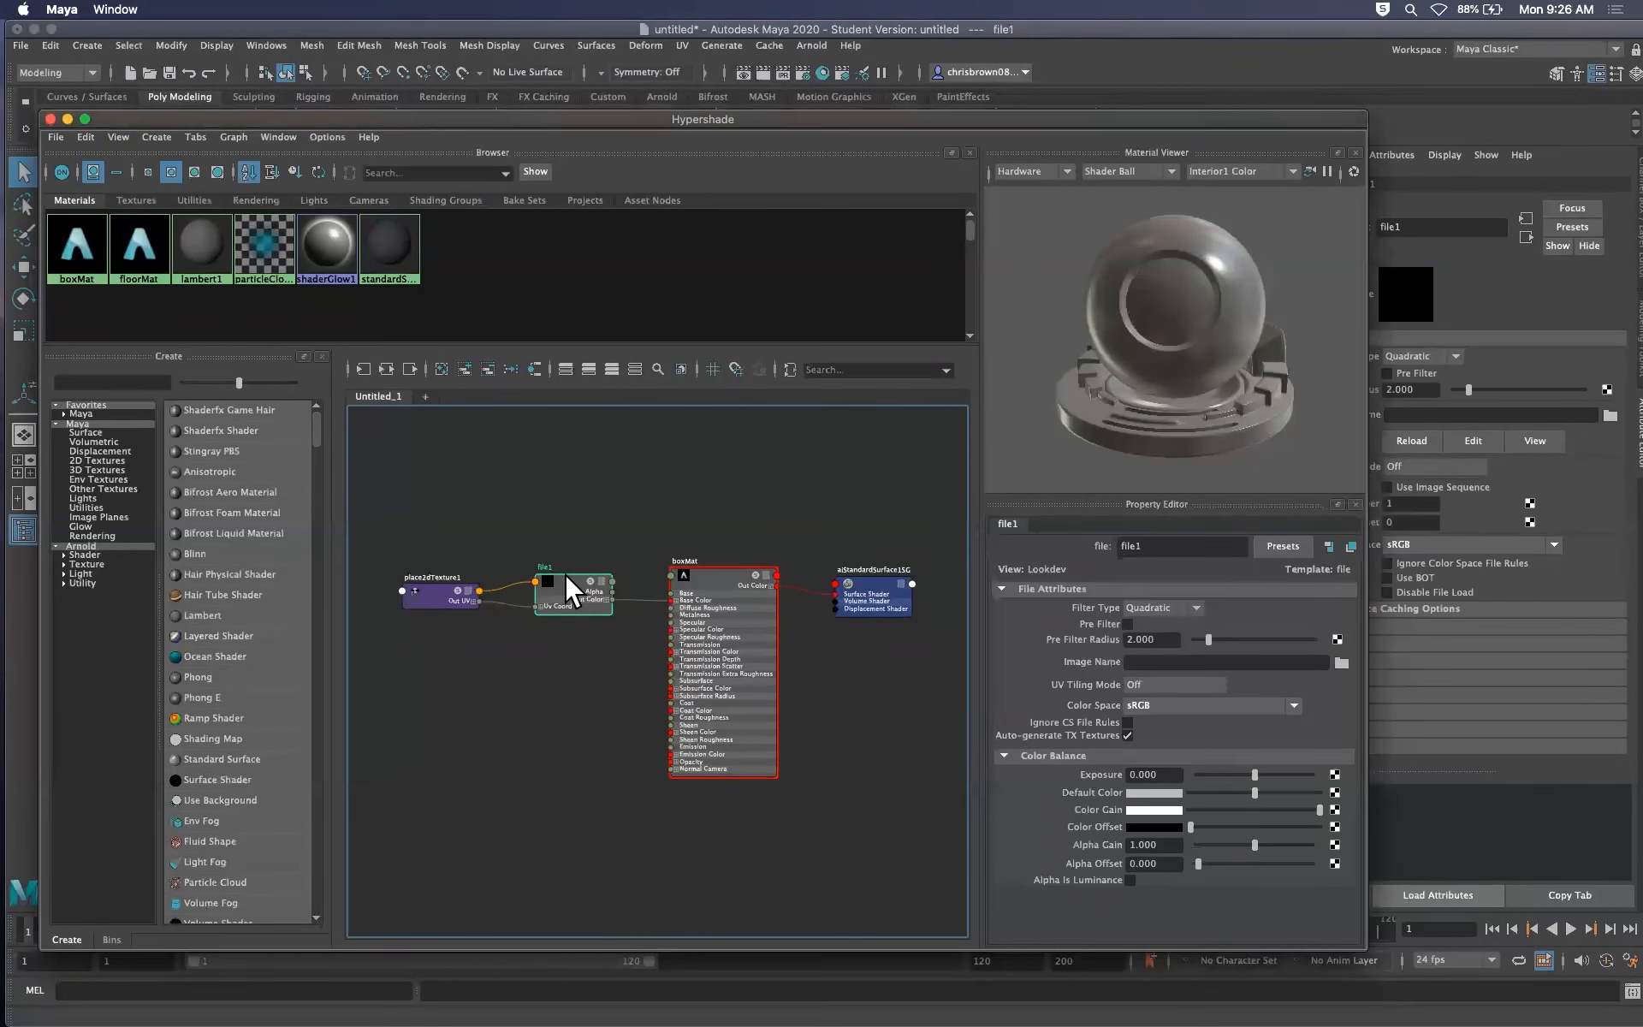
left_click(1392, 107)
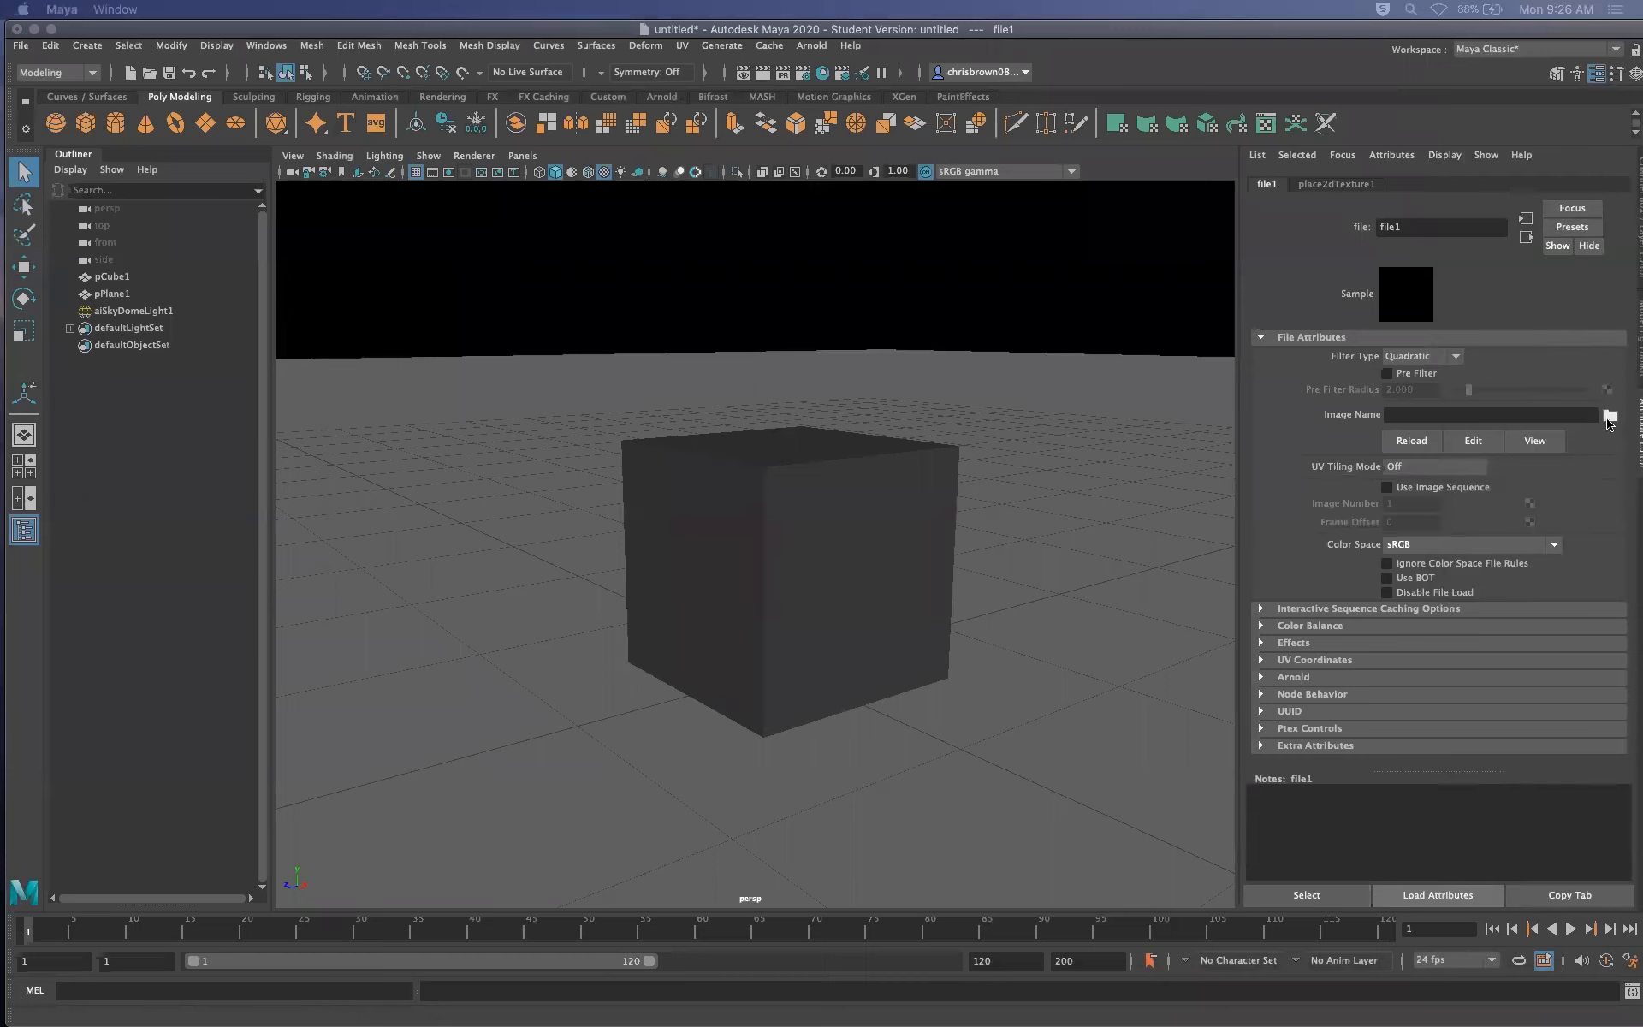
Load baby-monkey.jpg from the project's sourceimages folder as the image of file1
left_click(1610, 416)
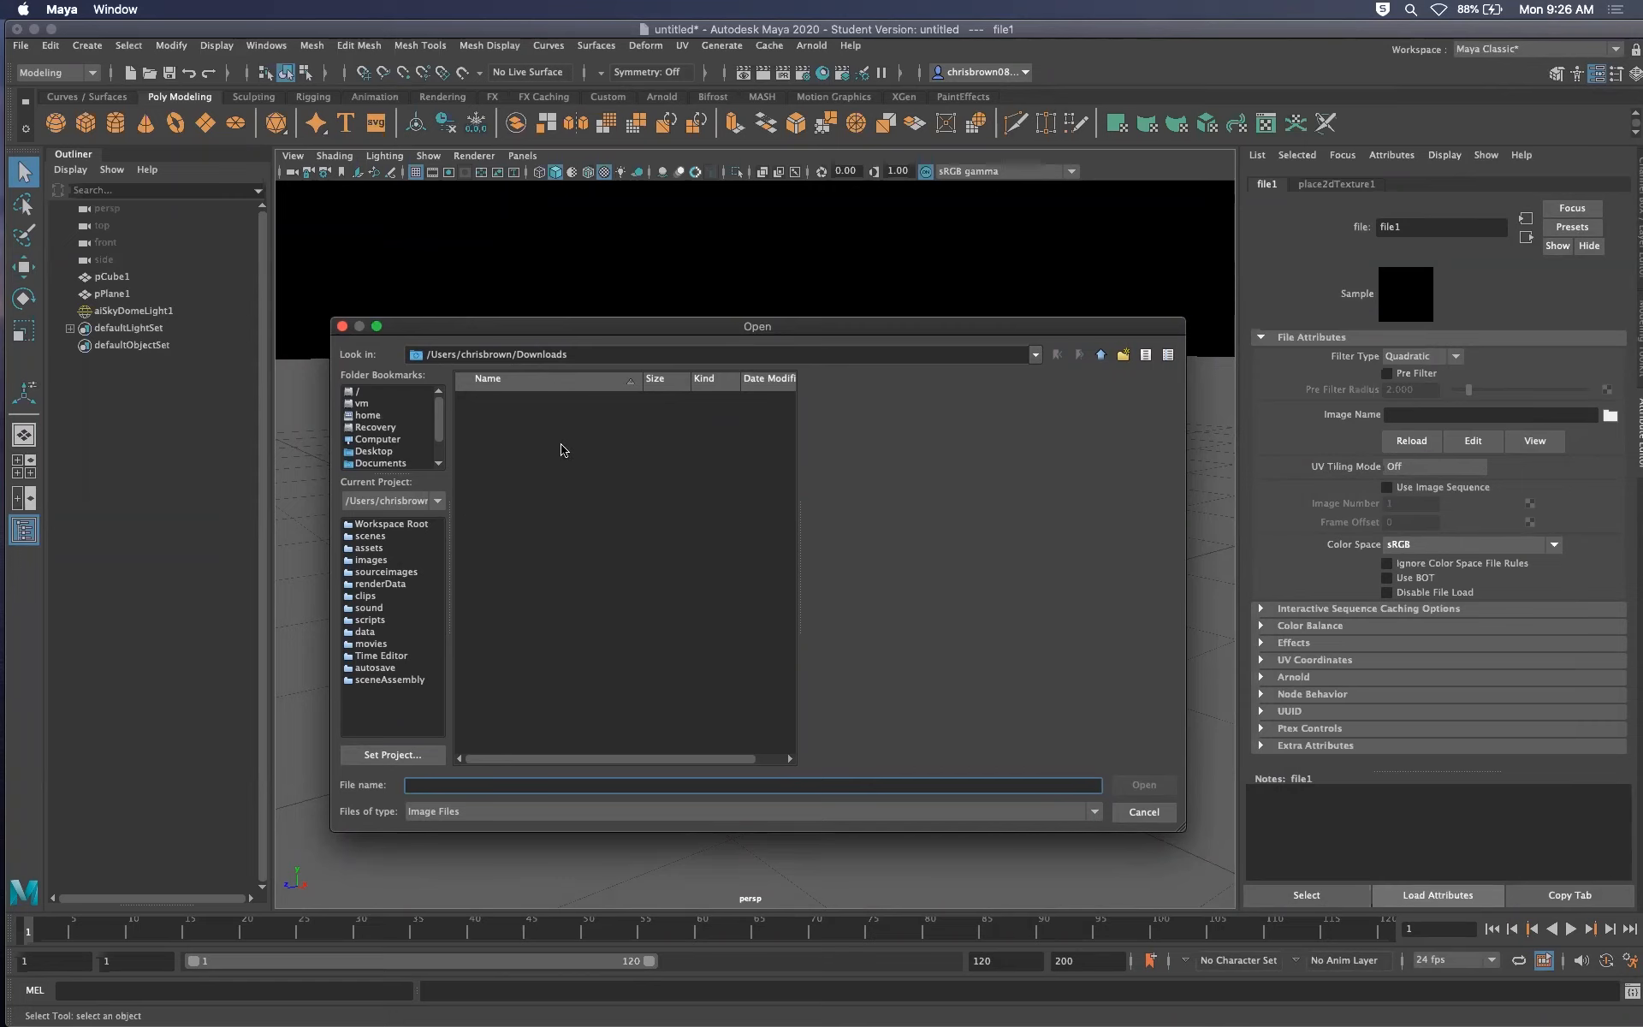
left_click_drag(754, 324, 807, 310)
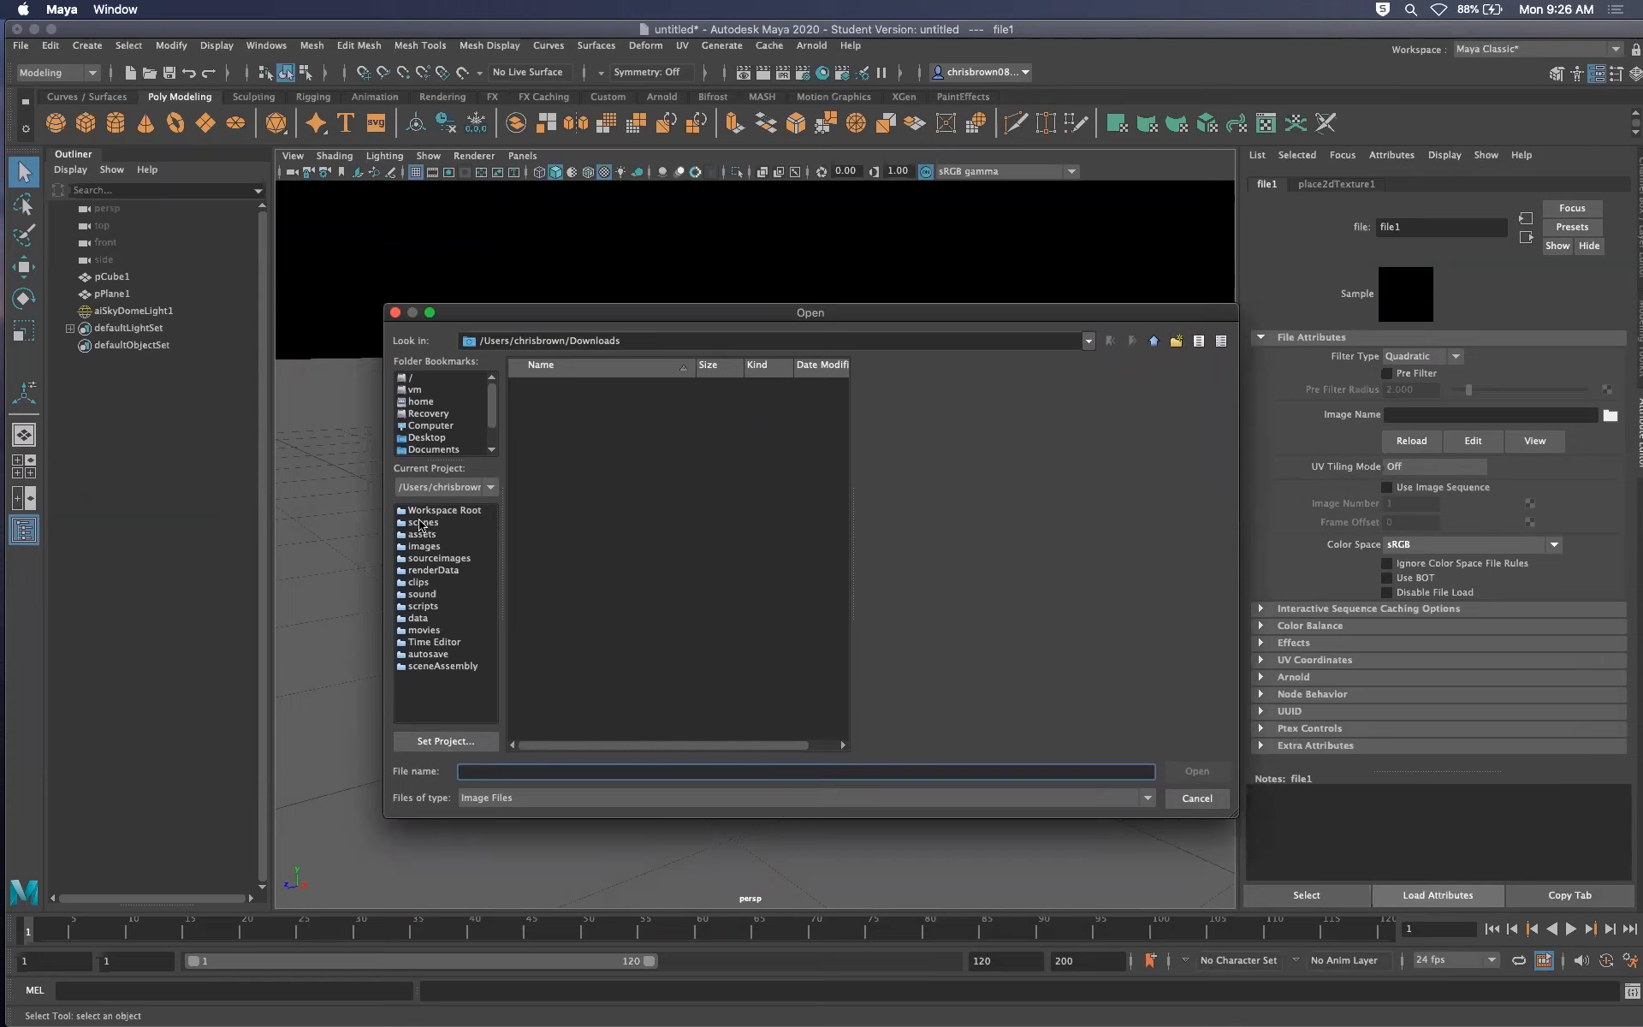
left_click(449, 558)
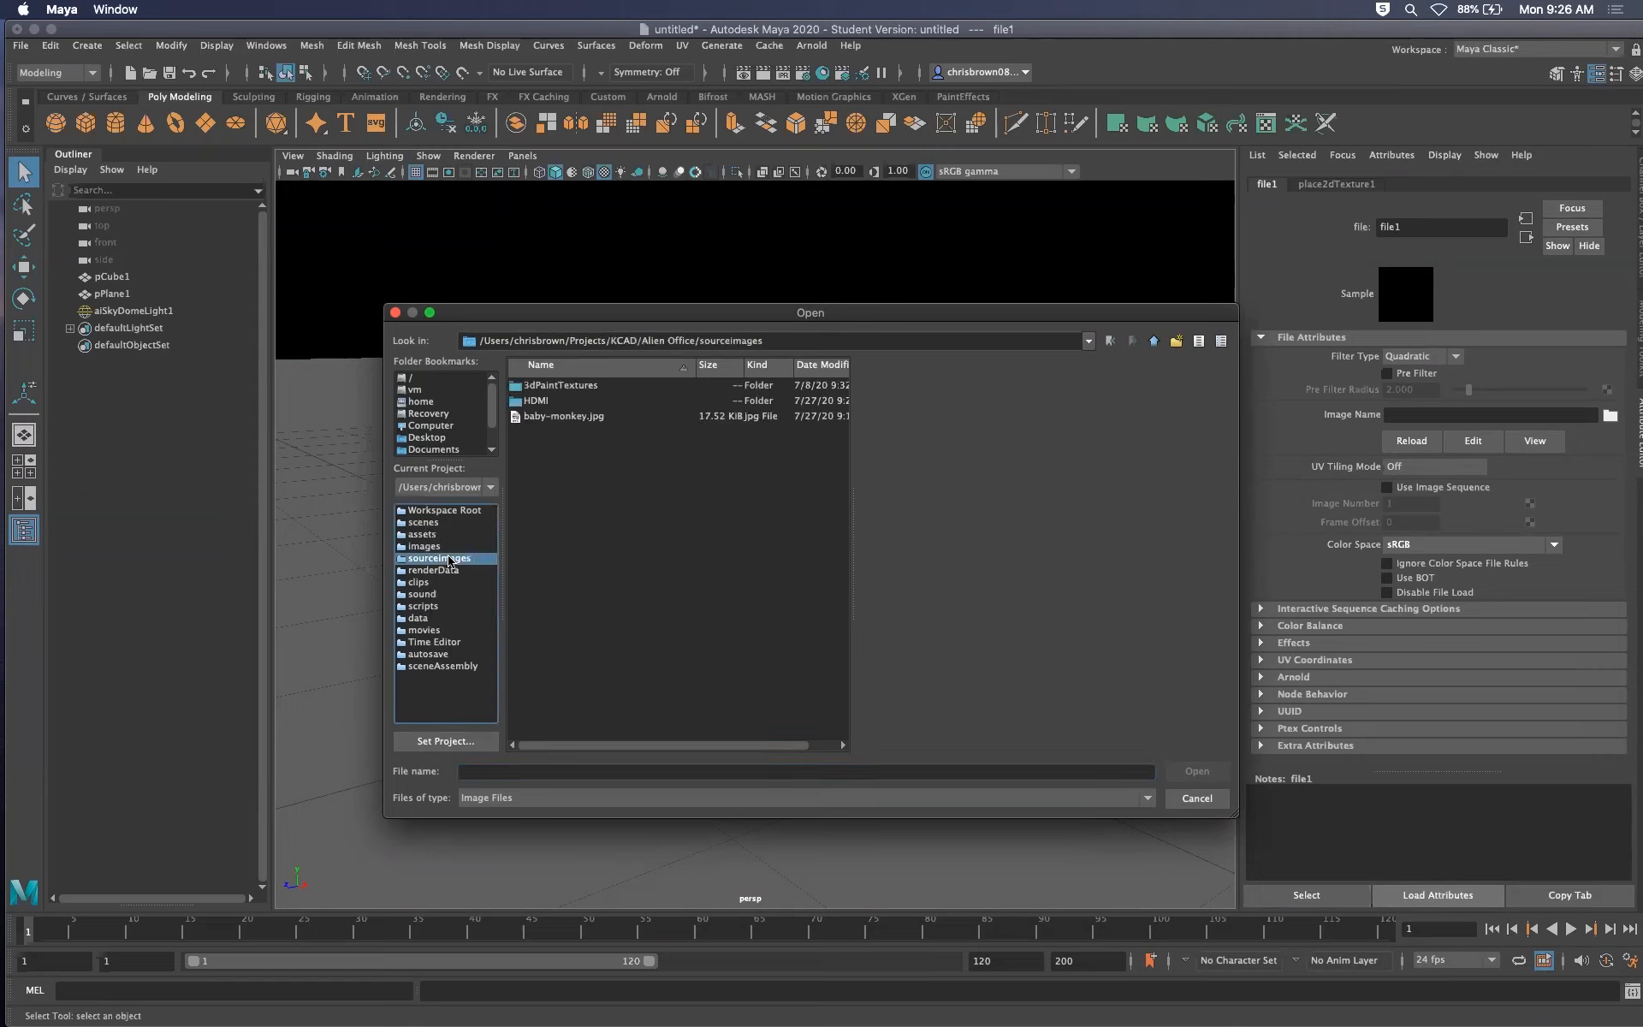
left_click(565, 417)
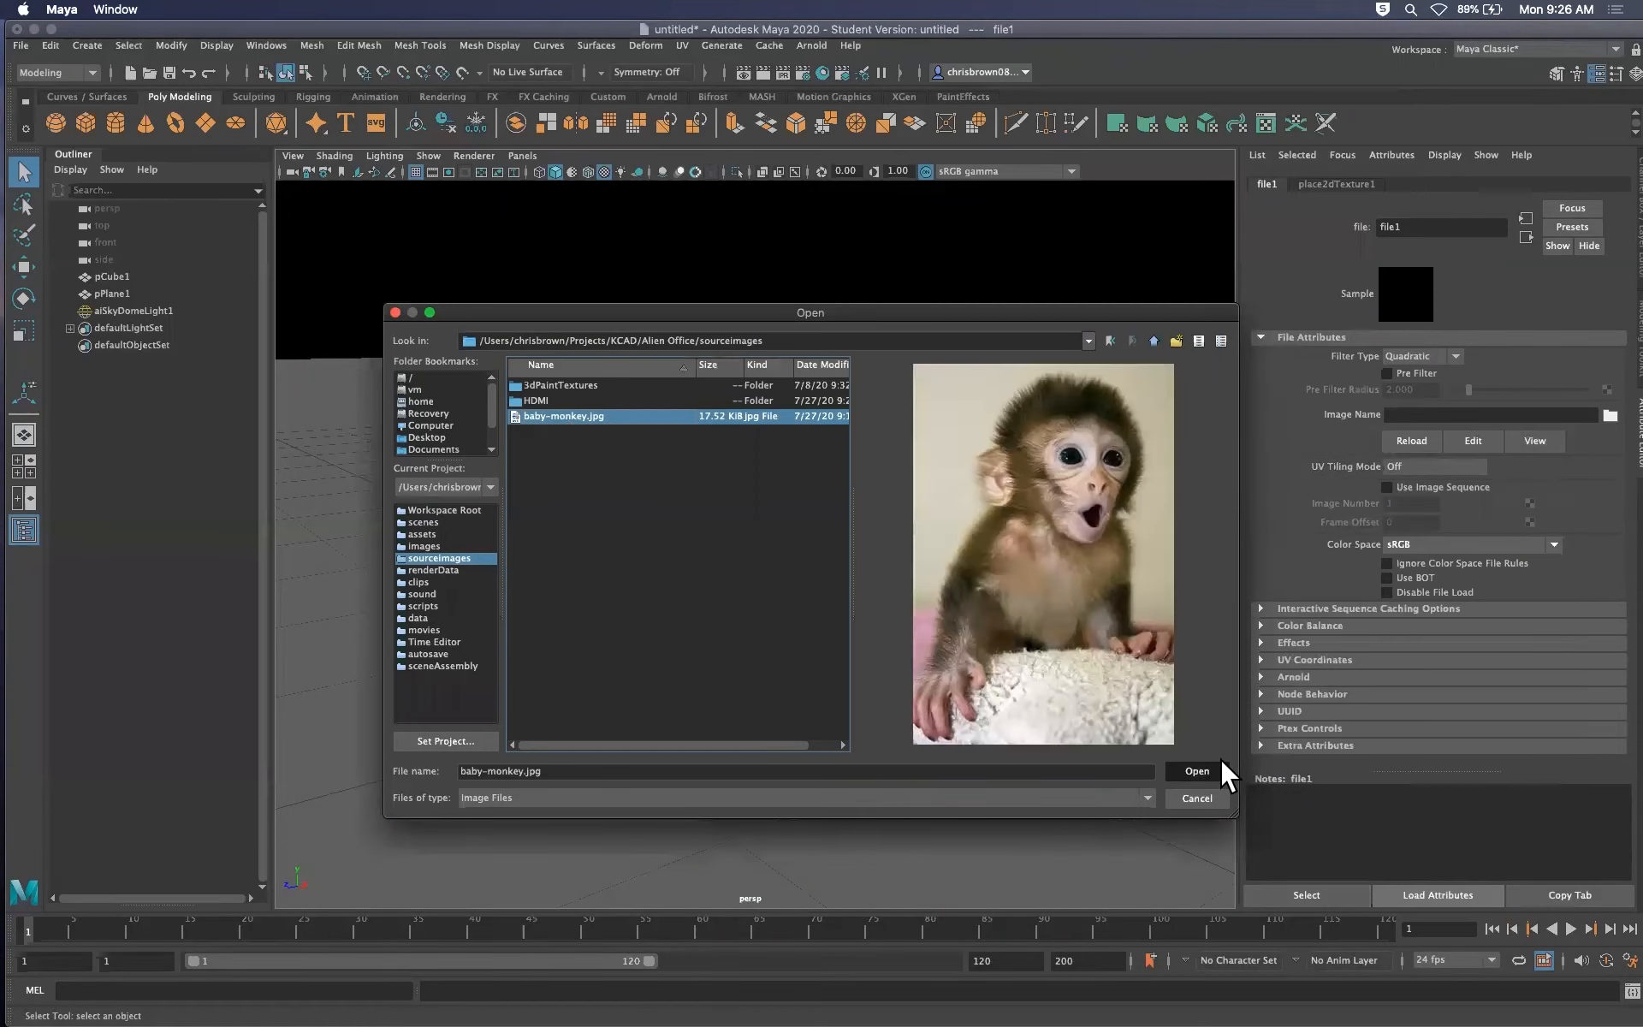
left_click(1213, 771)
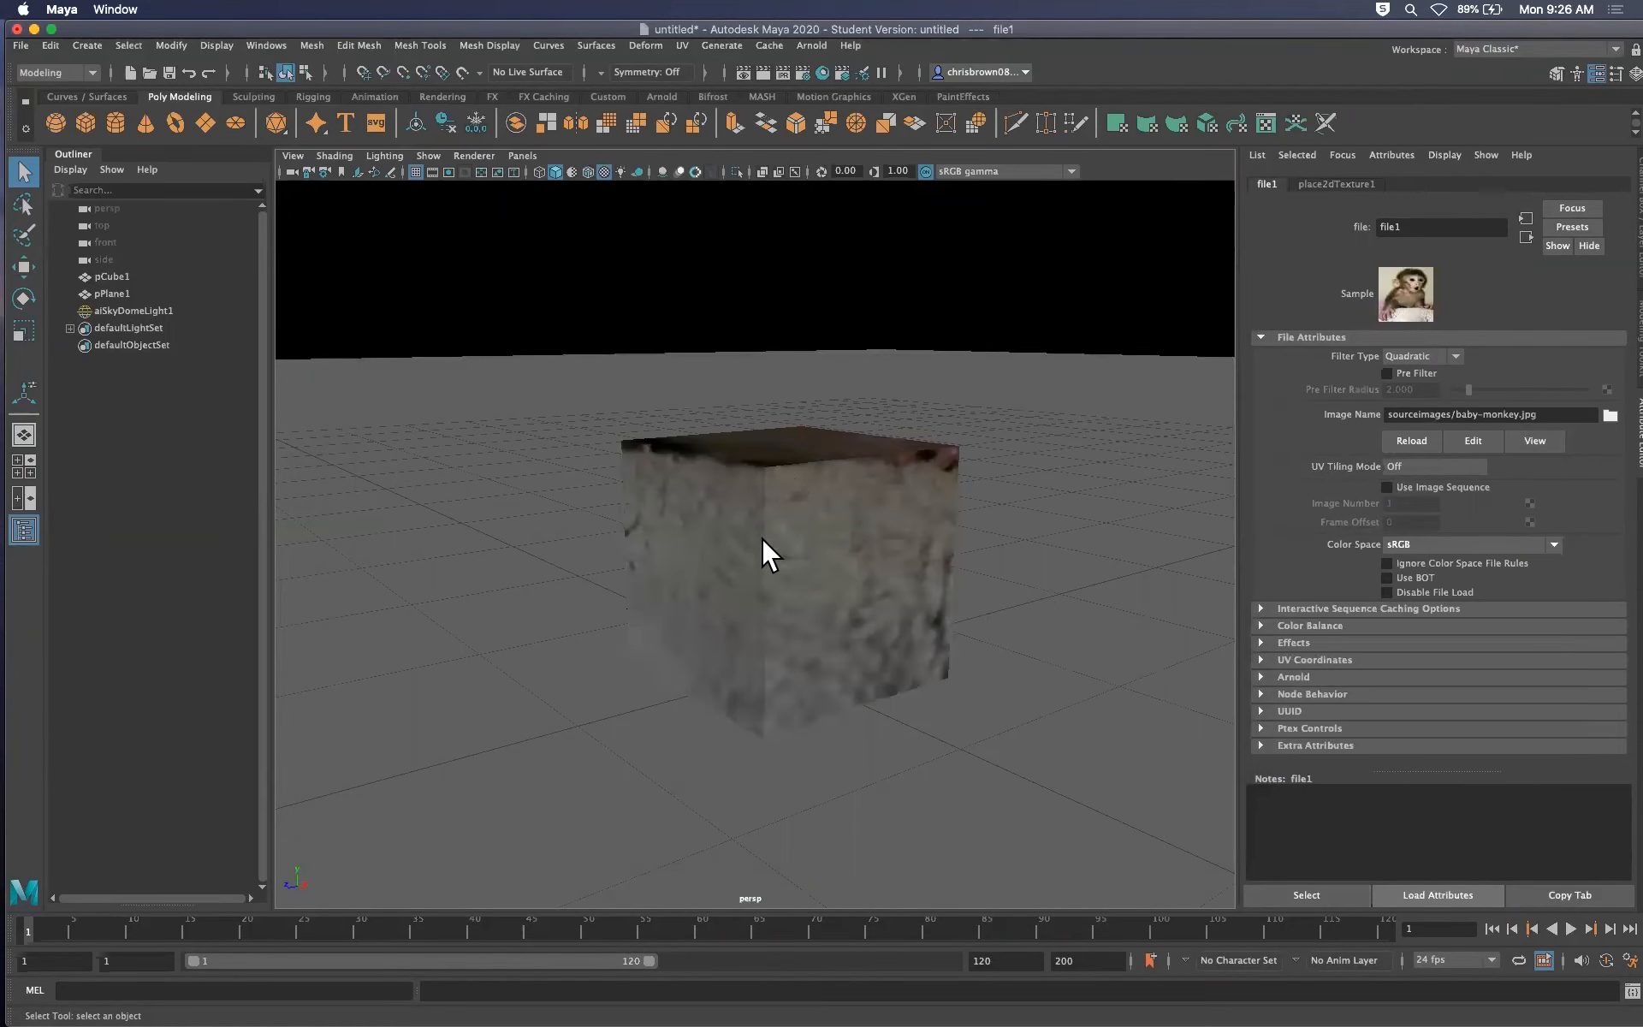
Switch the perspective view to wireframe and back to shaded display, checking the cube from a higher angle
key("4")
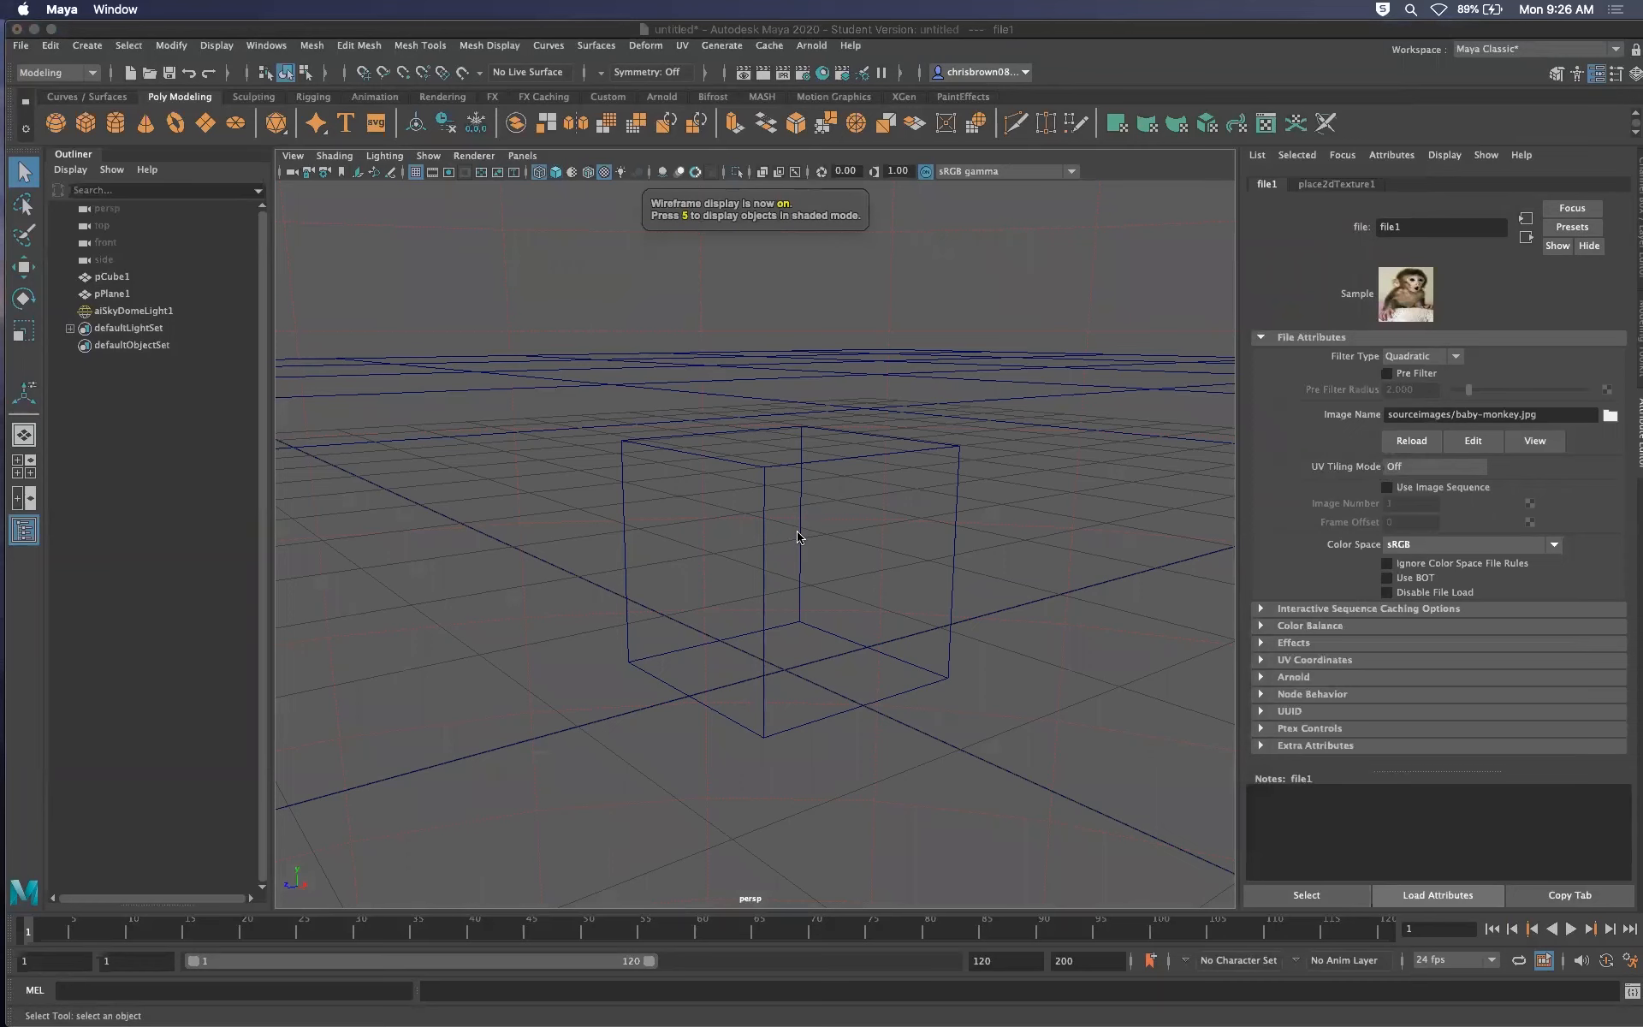
key("5")
mouse_move(859, 558)
left_mouse_down("alt")
mouse_move(778, 598)
mouse_move(844, 616)
mouse_move(907, 533)
mouse_move(861, 563)
mouse_move(873, 554)
left_mouse_up("alt")
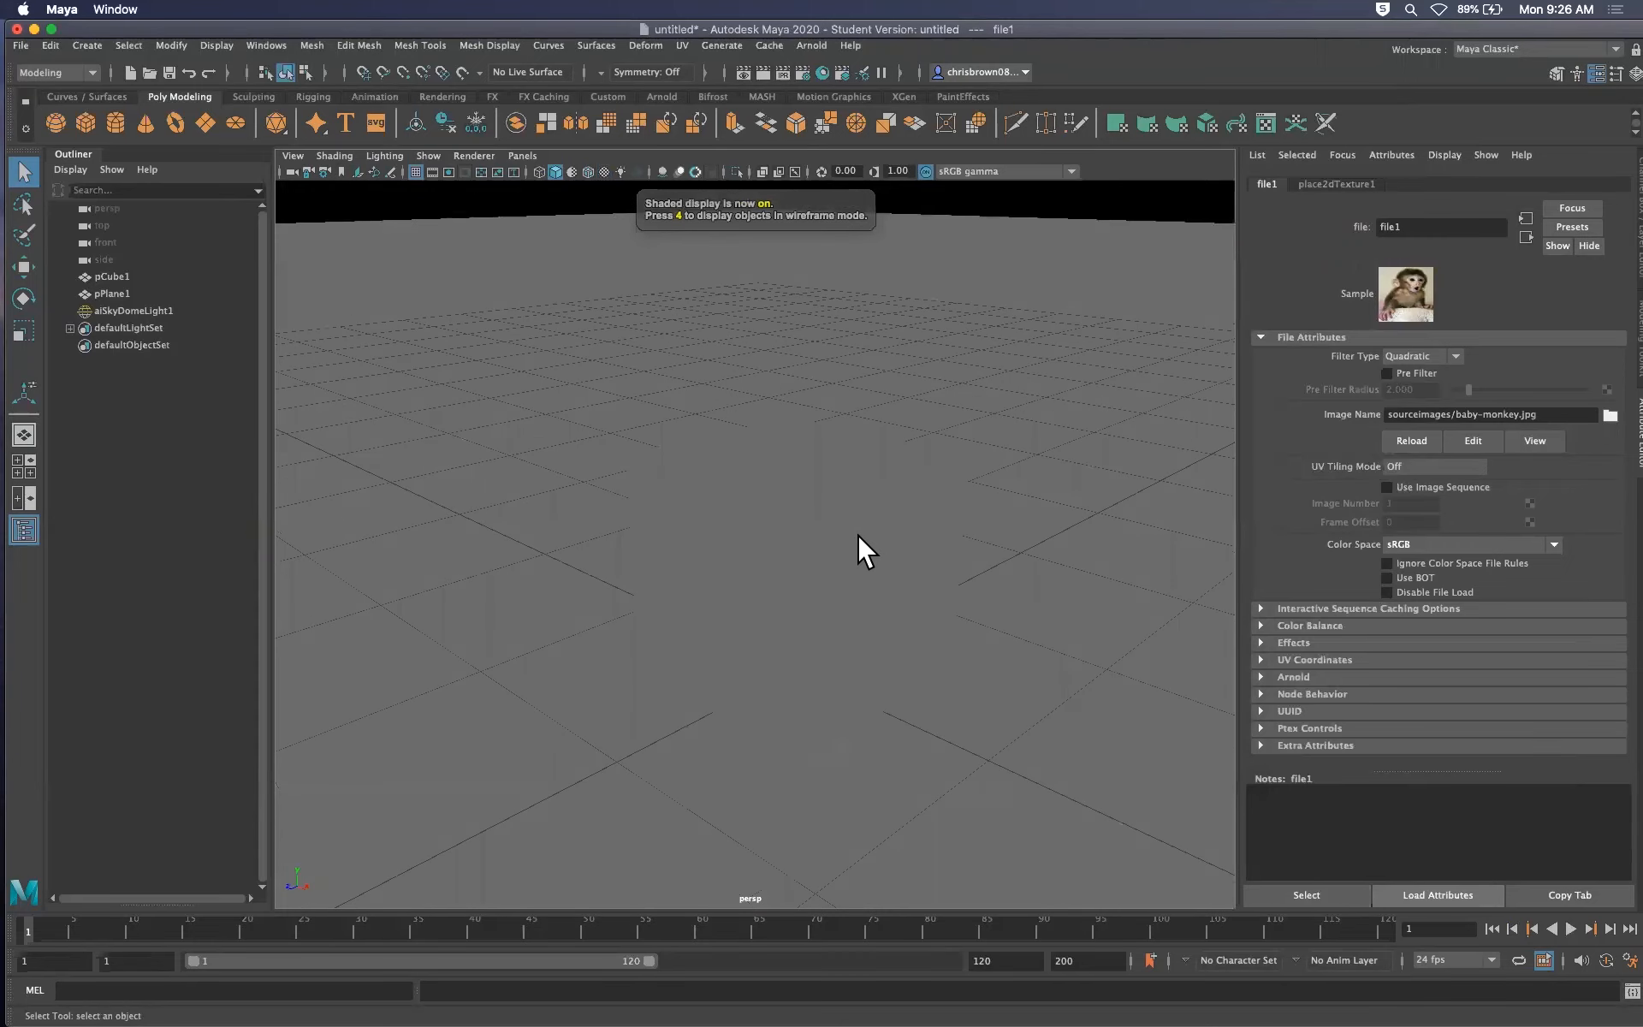
Display textures on the cube in the perspective view, comparing with the scene-lights display and checking it from different sides
key("6")
left_click_drag(873, 557, 825, 539, "alt")
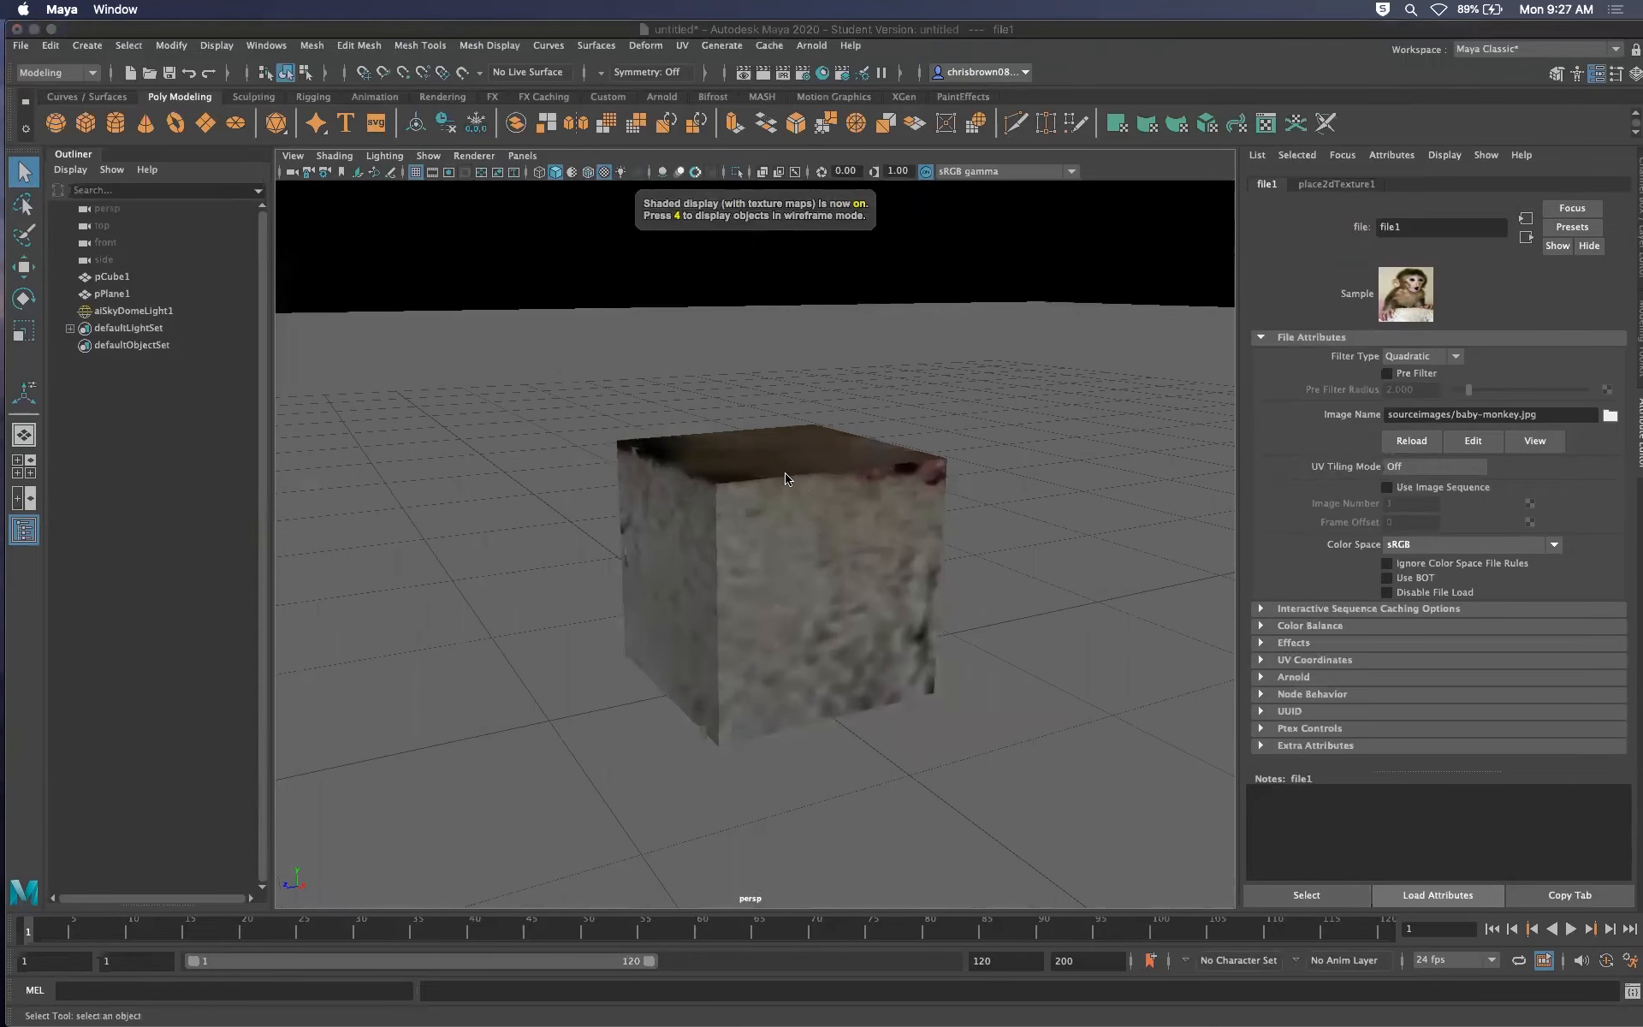
key("7")
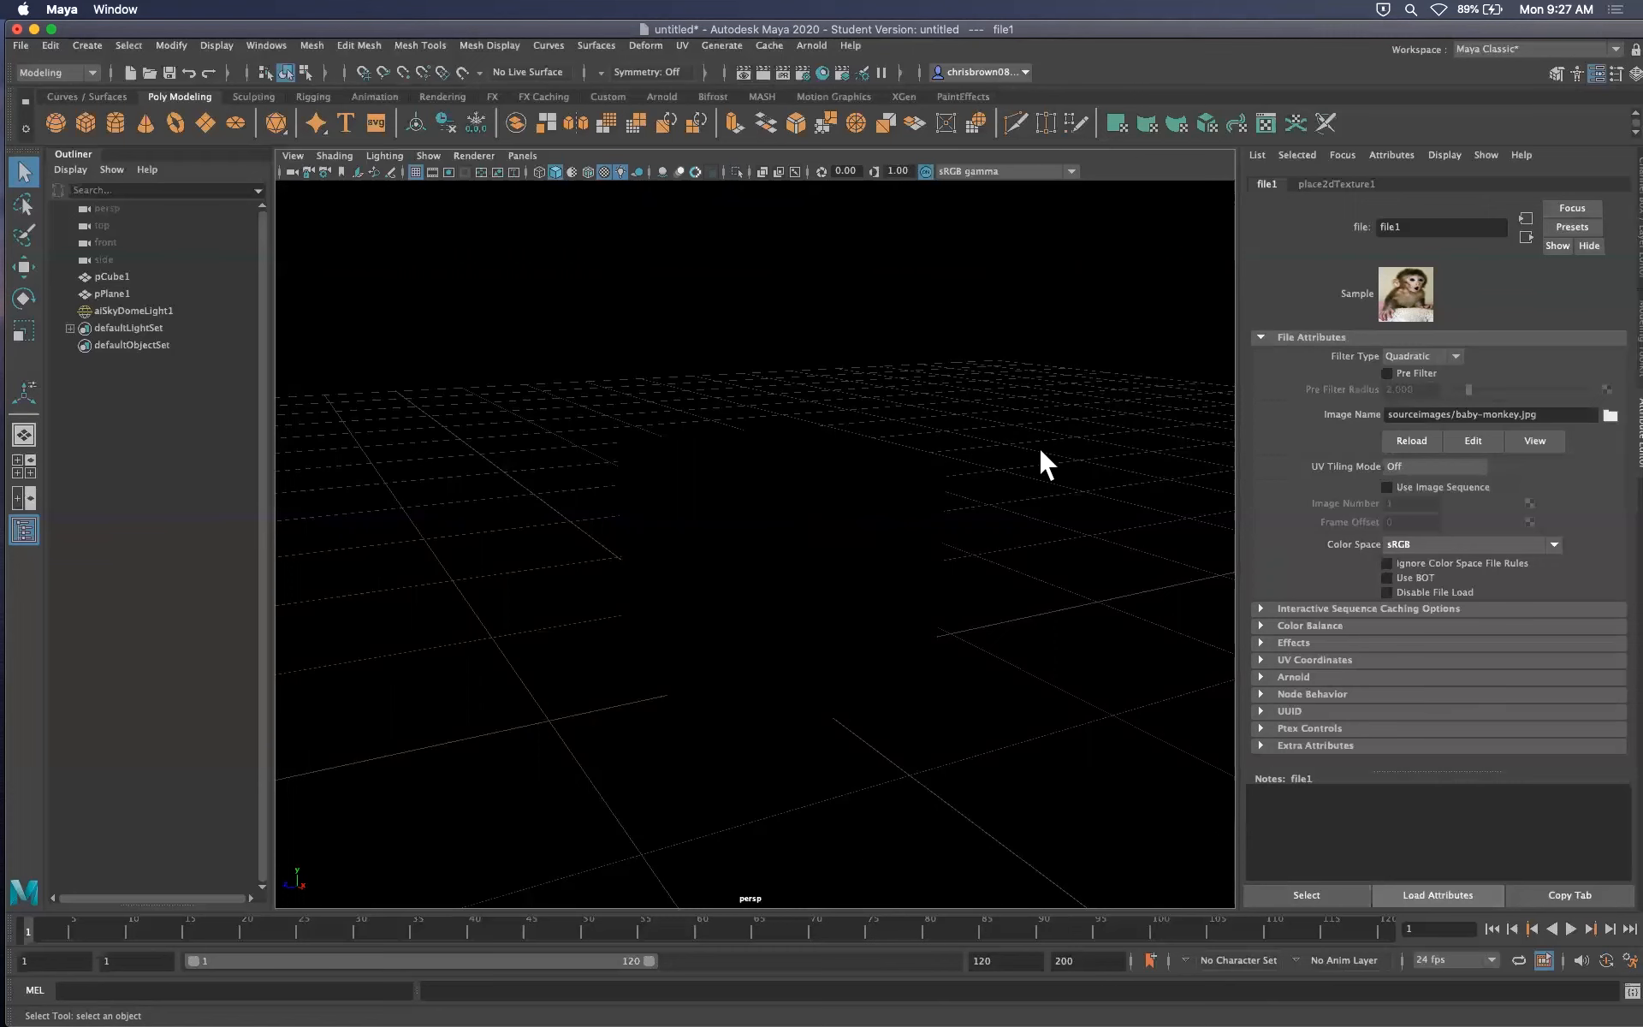
key("6")
key("7")
key("6")
key("7")
left_click_drag(970, 467, 1016, 466, "alt")
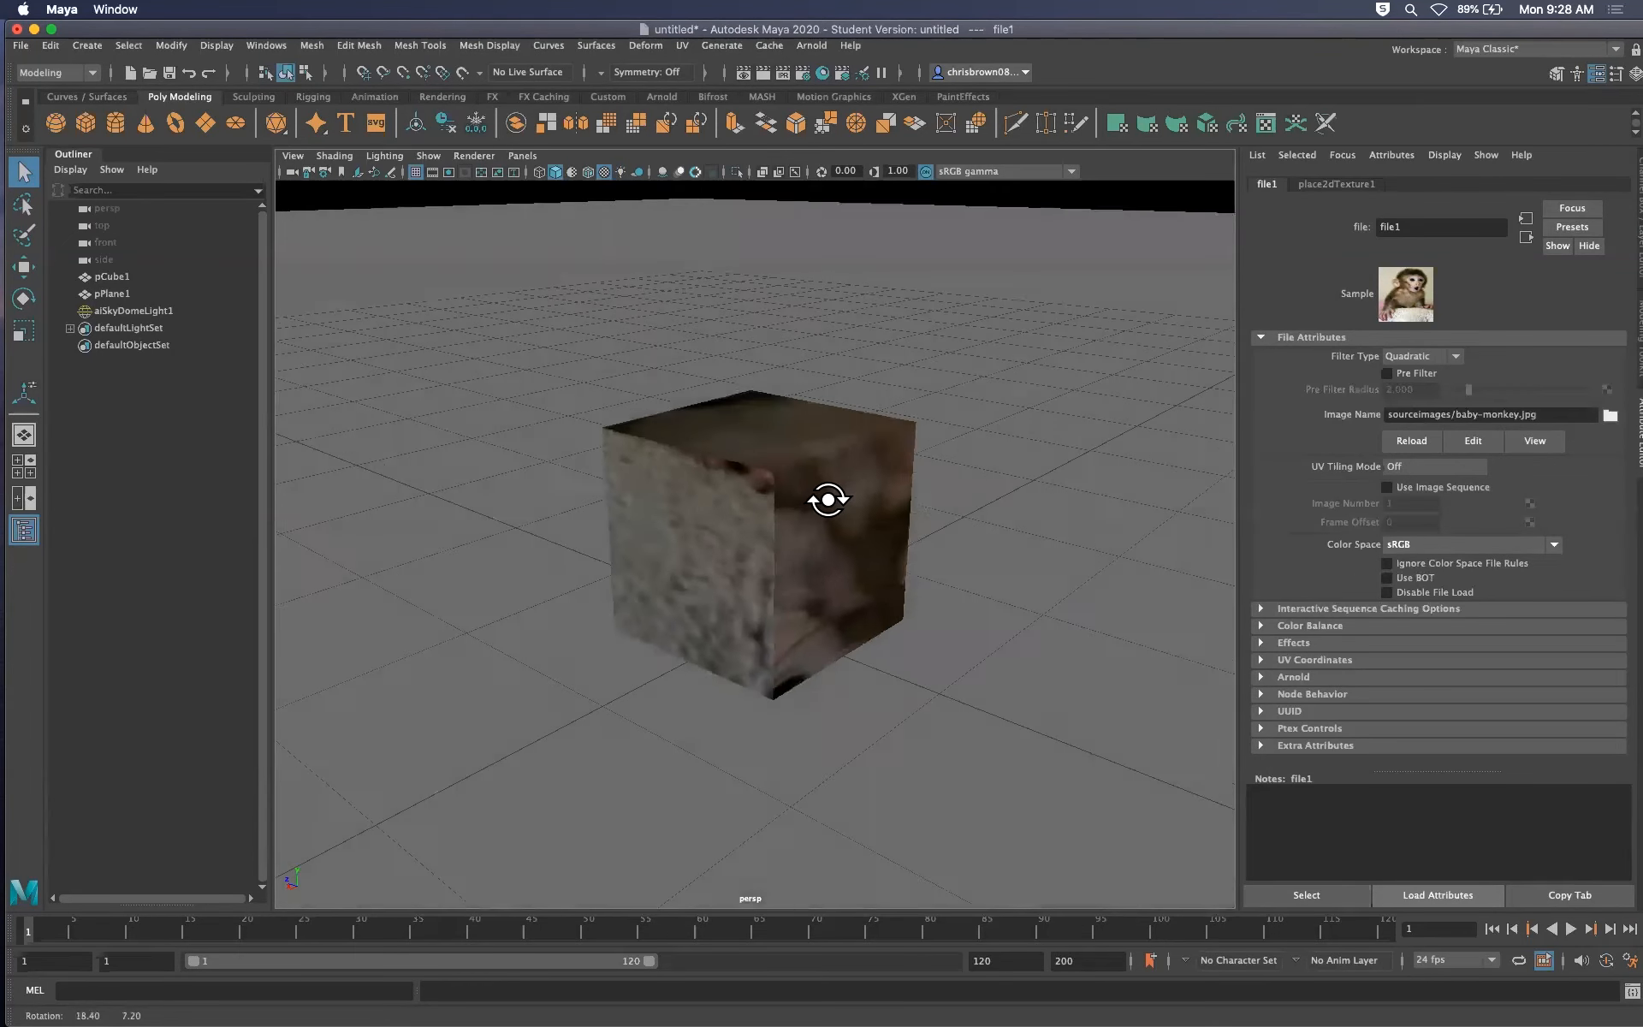
left_click_drag(825, 495, 890, 512, "alt")
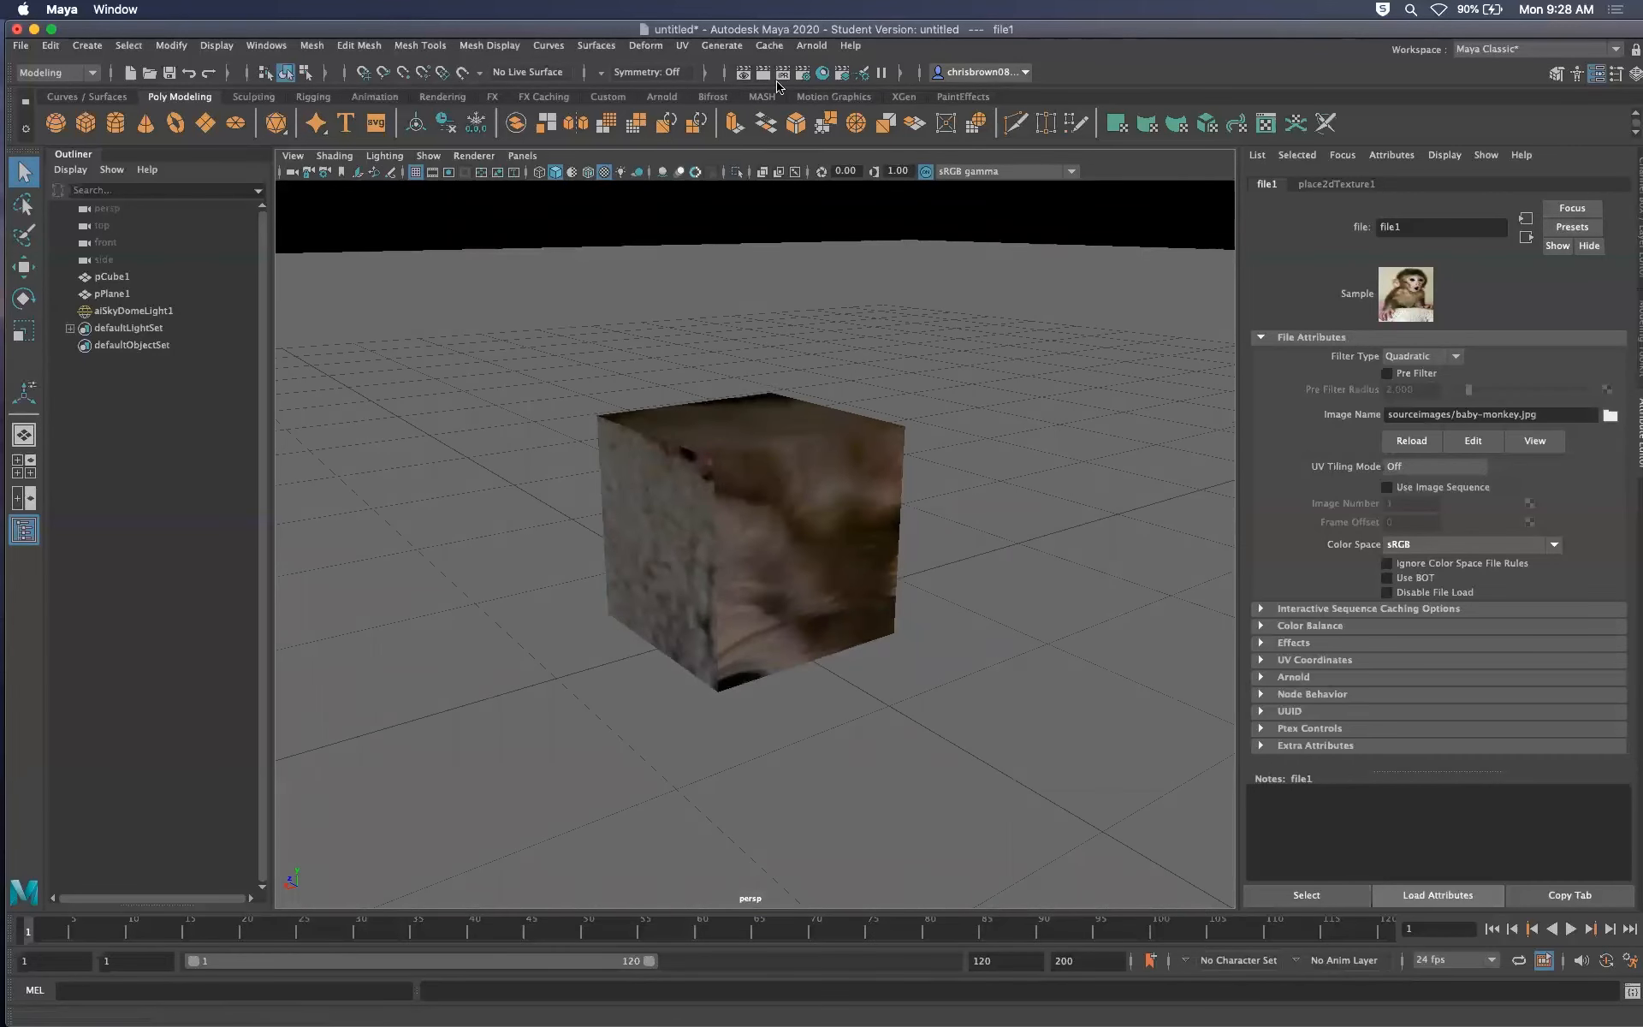
Render the perspective view with Arnold, inspect the textured cube from another side, and close the RenderView
left_click(808, 44)
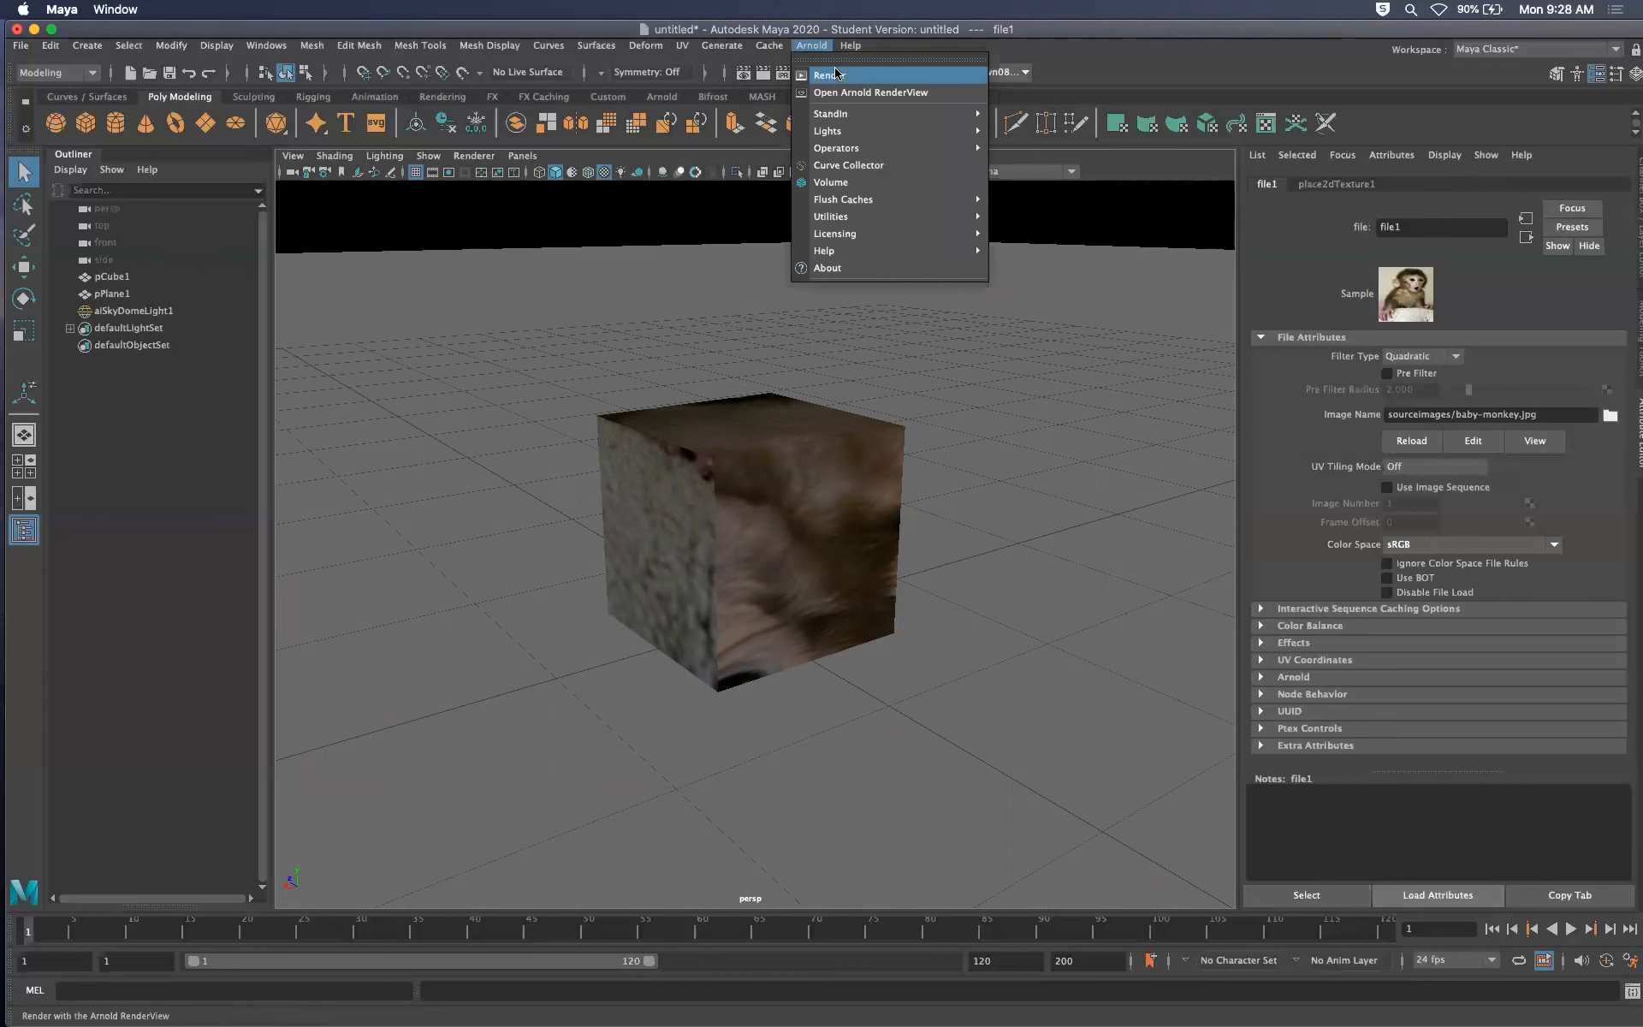
left_click(834, 70)
left_click_drag(1642, 224, 1499, 203)
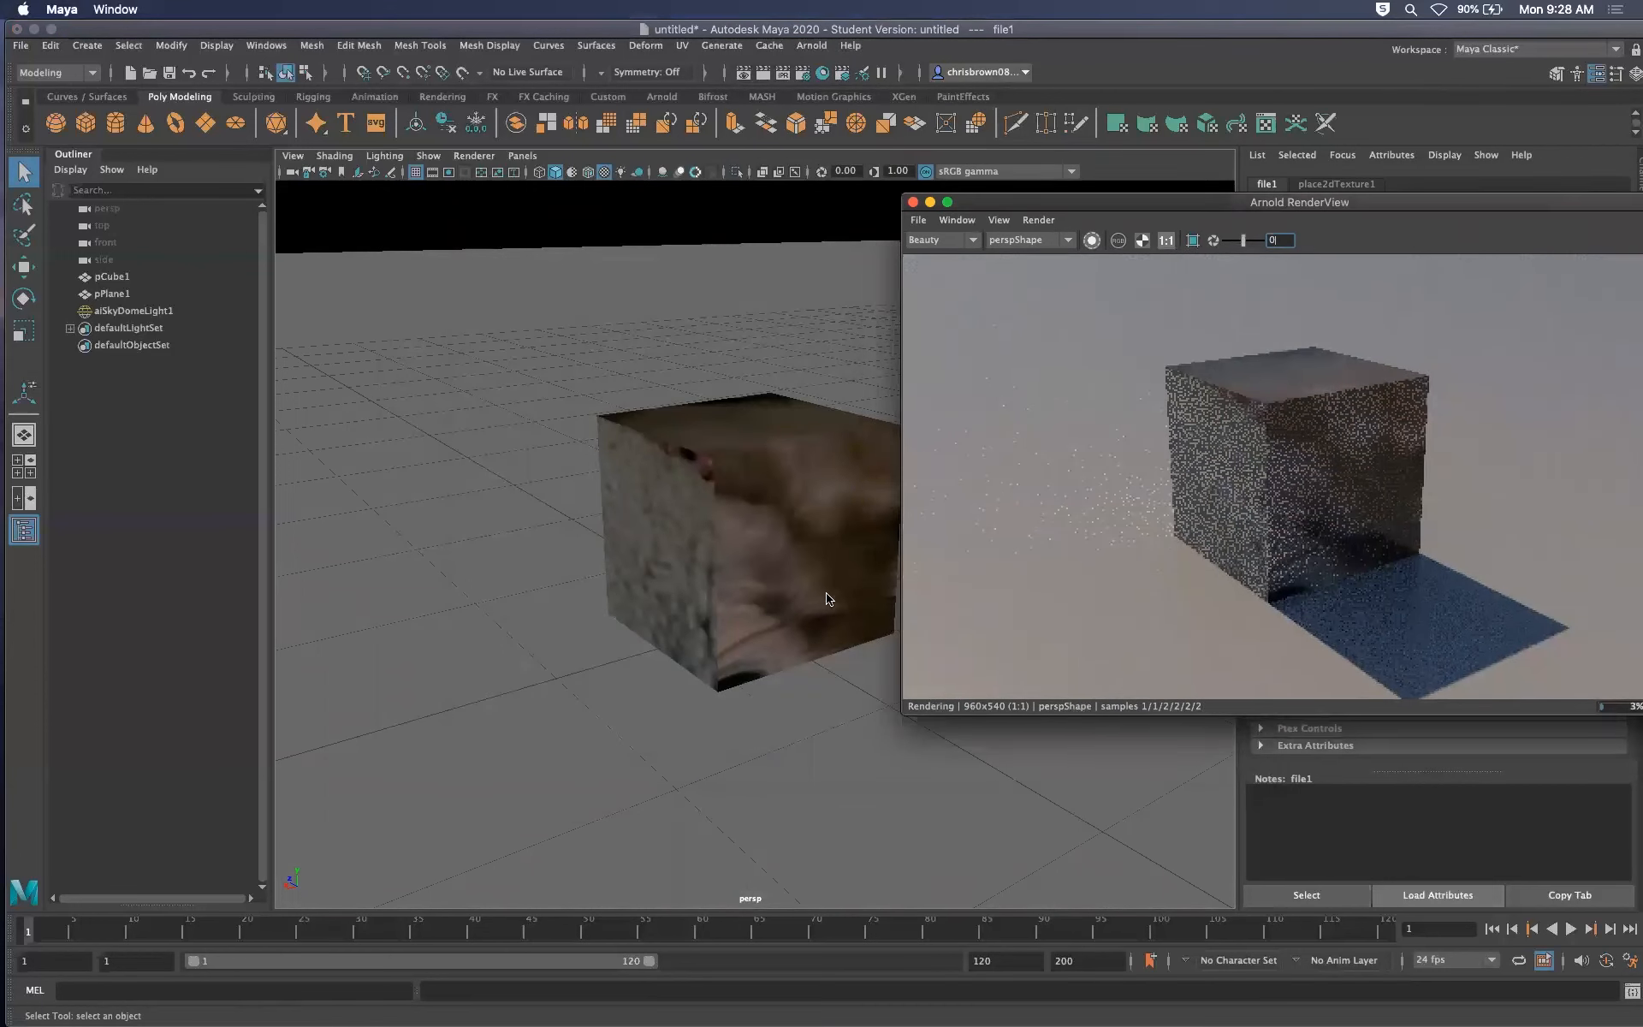
left_click_drag(884, 563, 1085, 532, "alt")
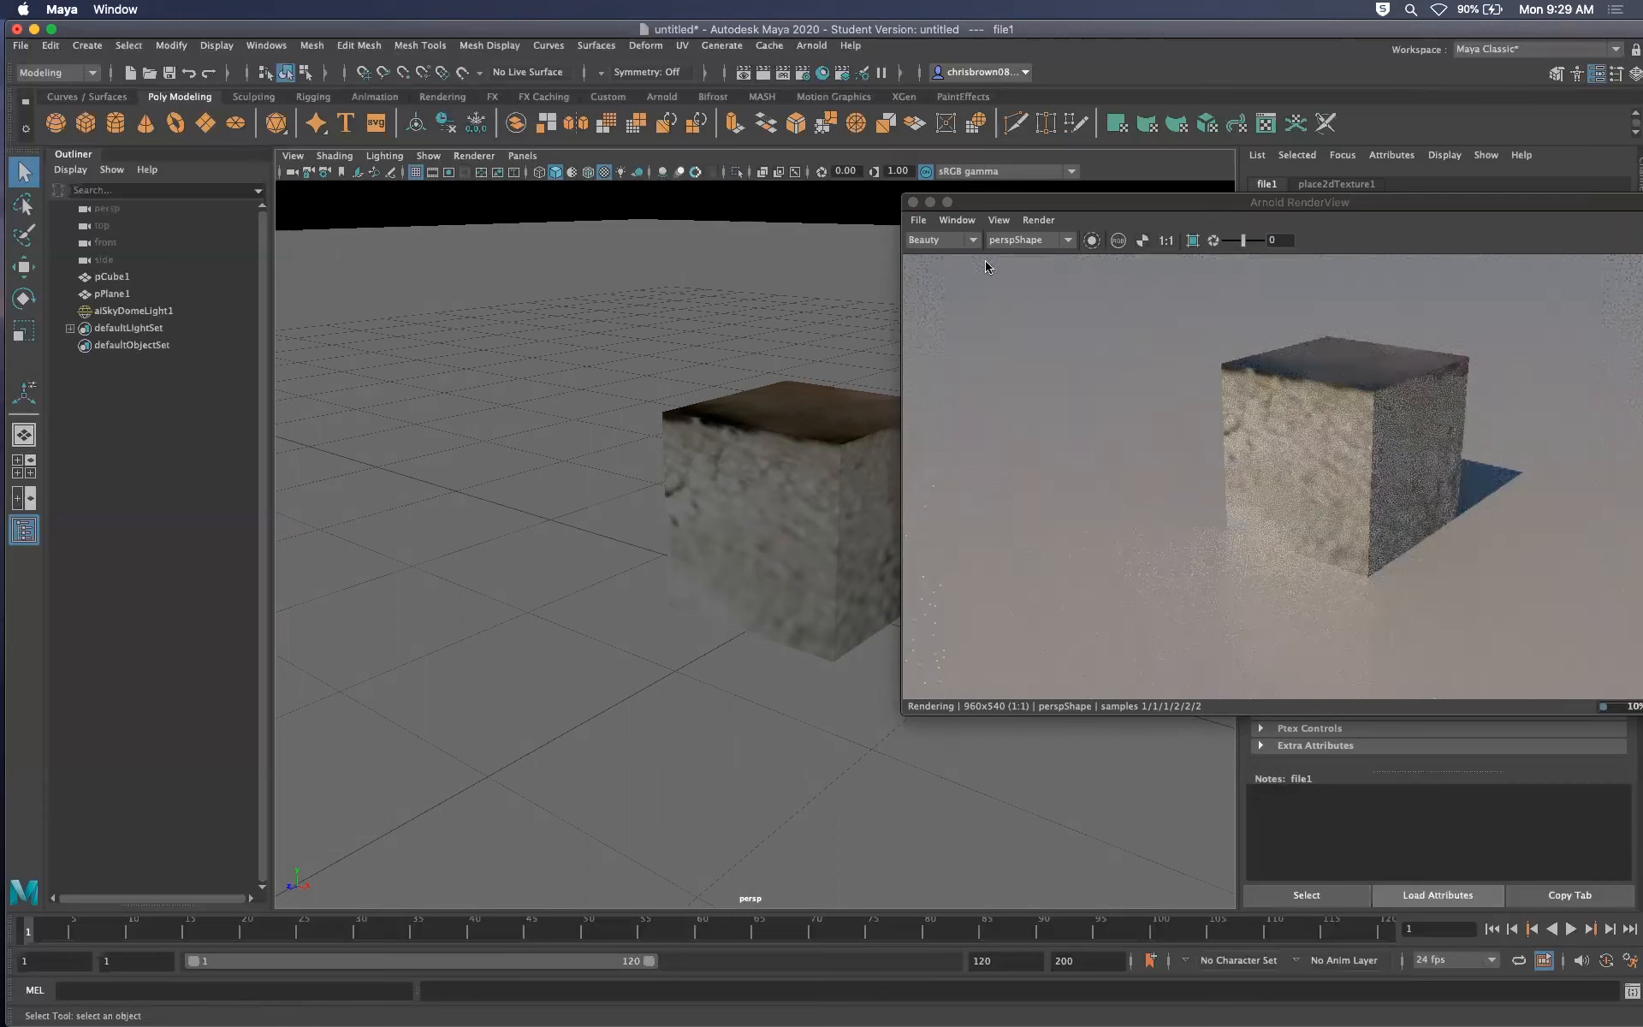
left_click_drag(1025, 203, 895, 344)
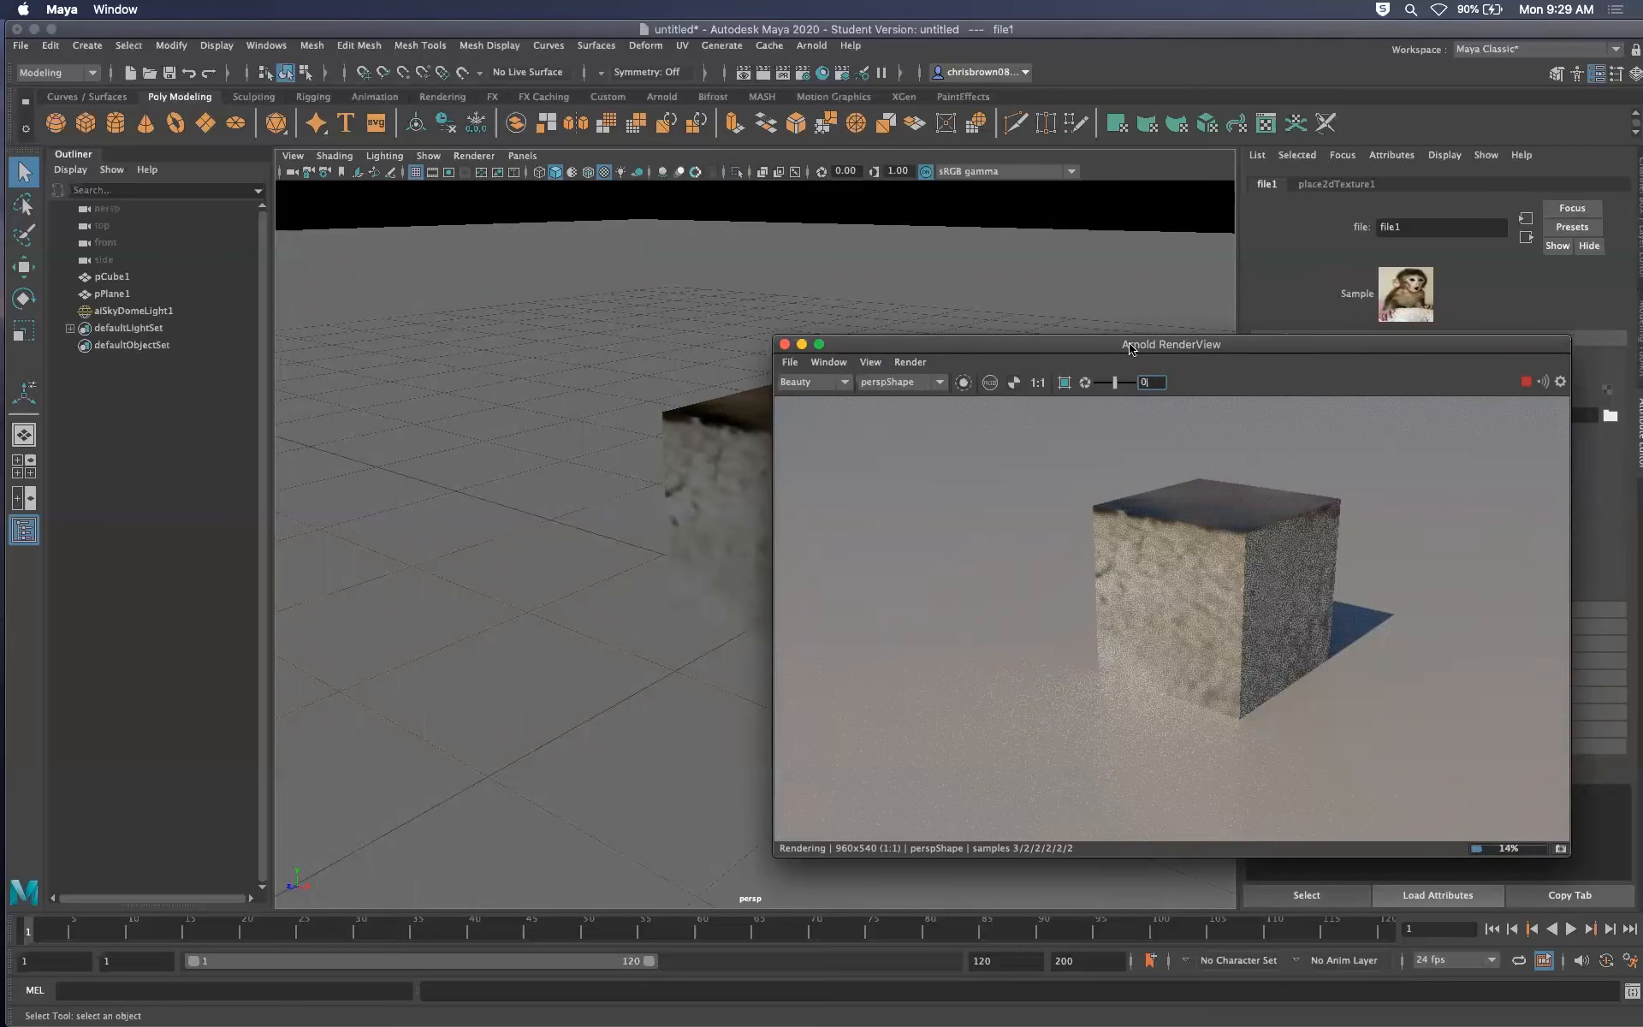
left_click_drag(1130, 344, 1150, 330)
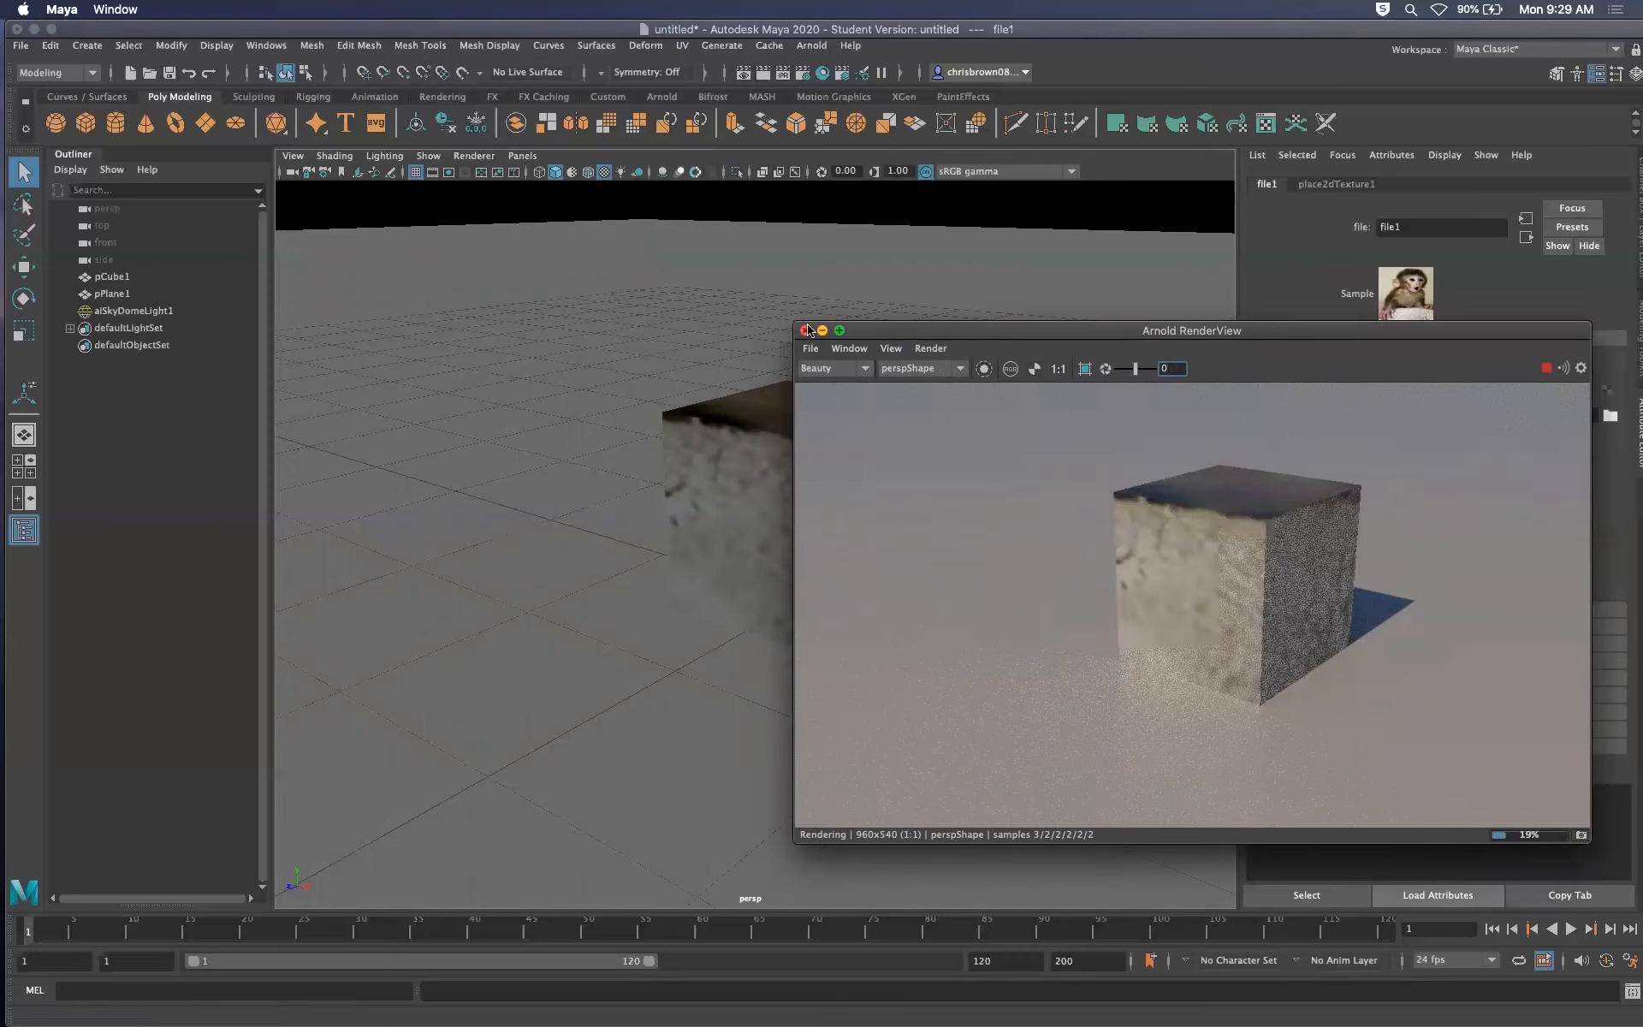
left_click_drag(806, 334, 837, 332)
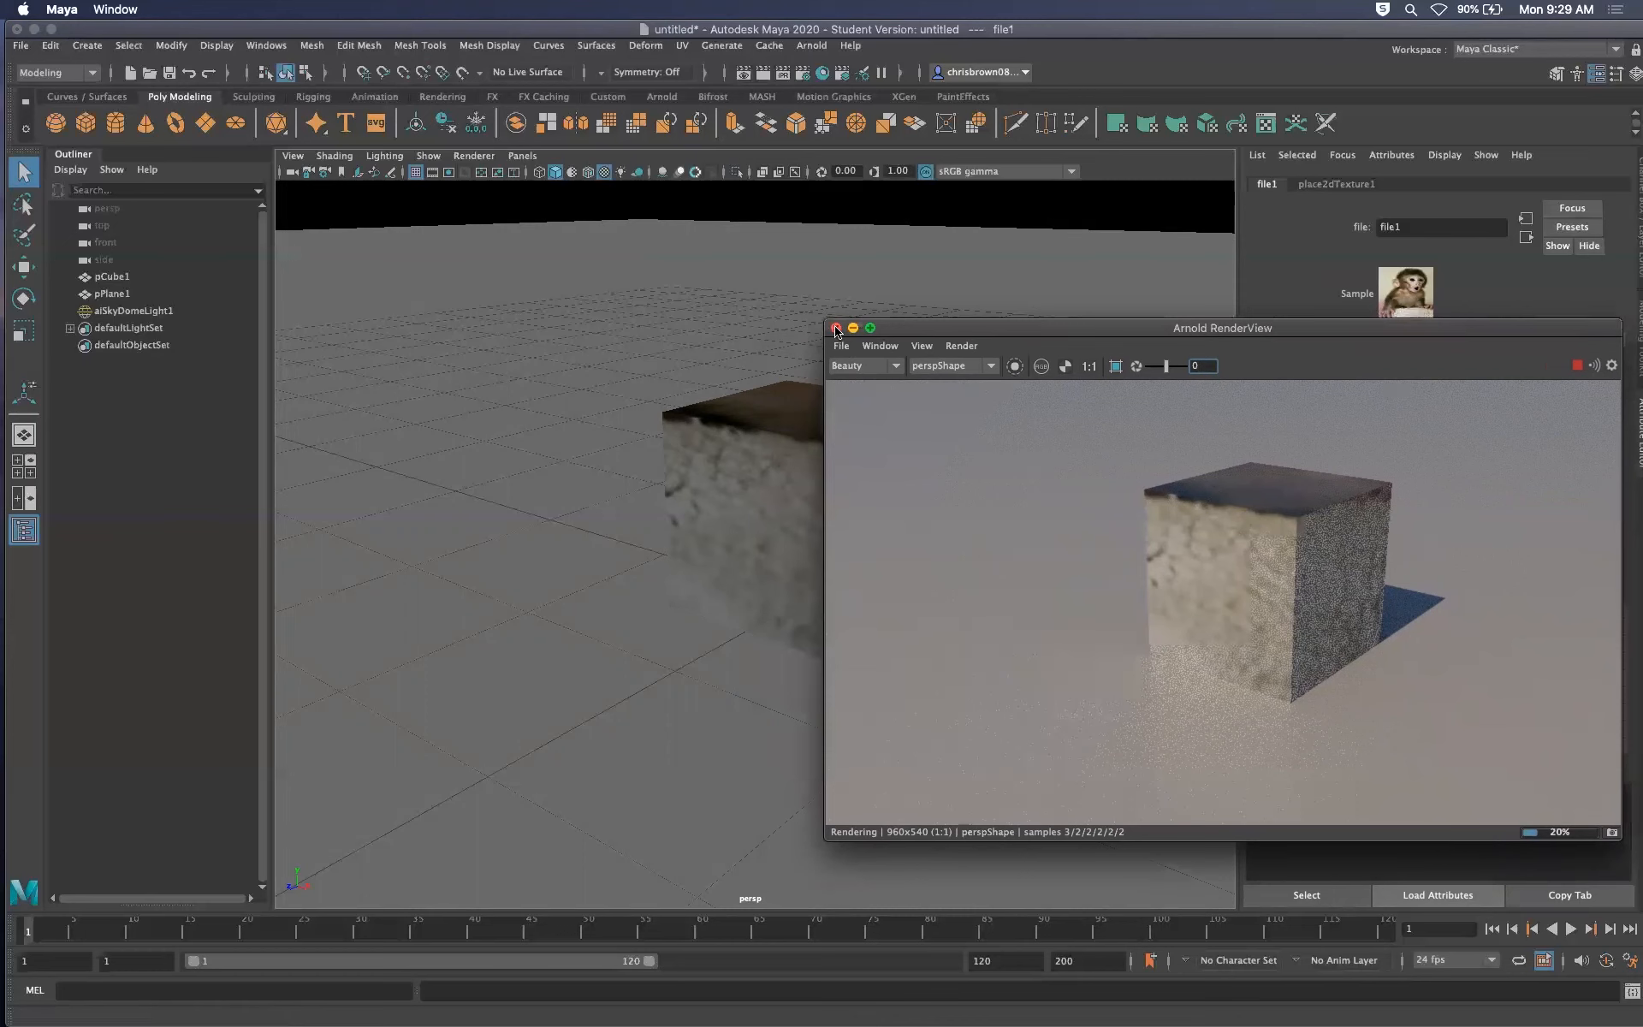
left_click(836, 330)
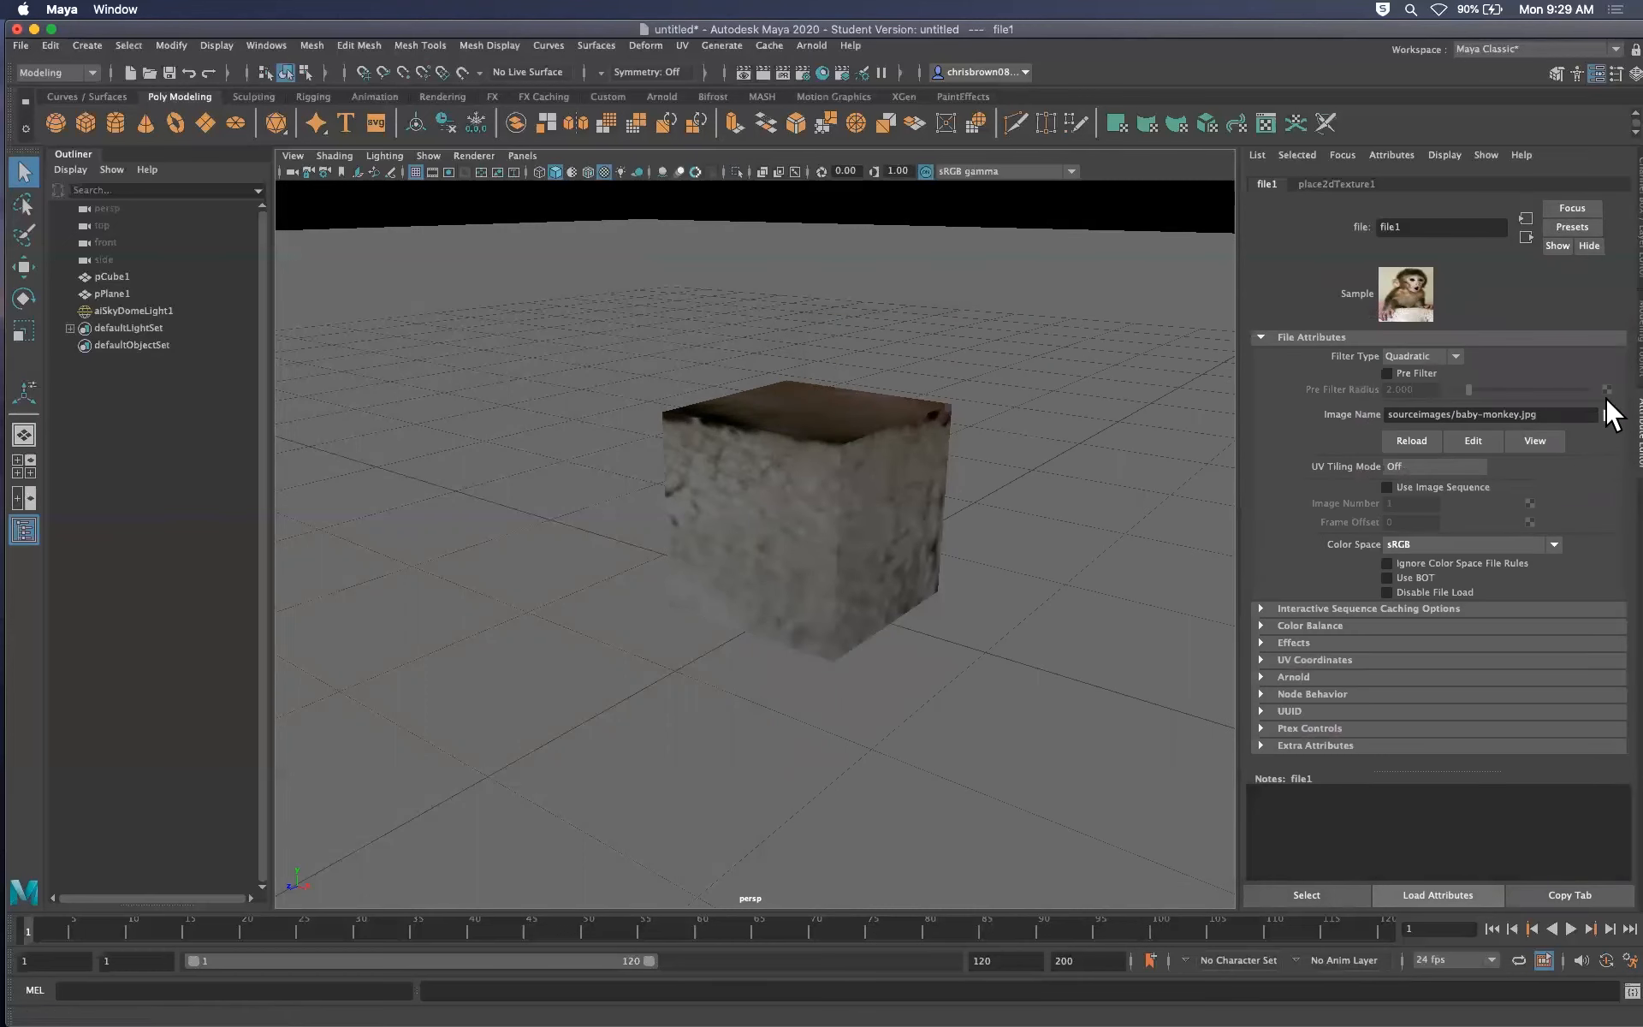
Show the Modeling Toolkit and go through vertex, edge and face selection, returning to object selection with the cube selected
left_click(1638, 332)
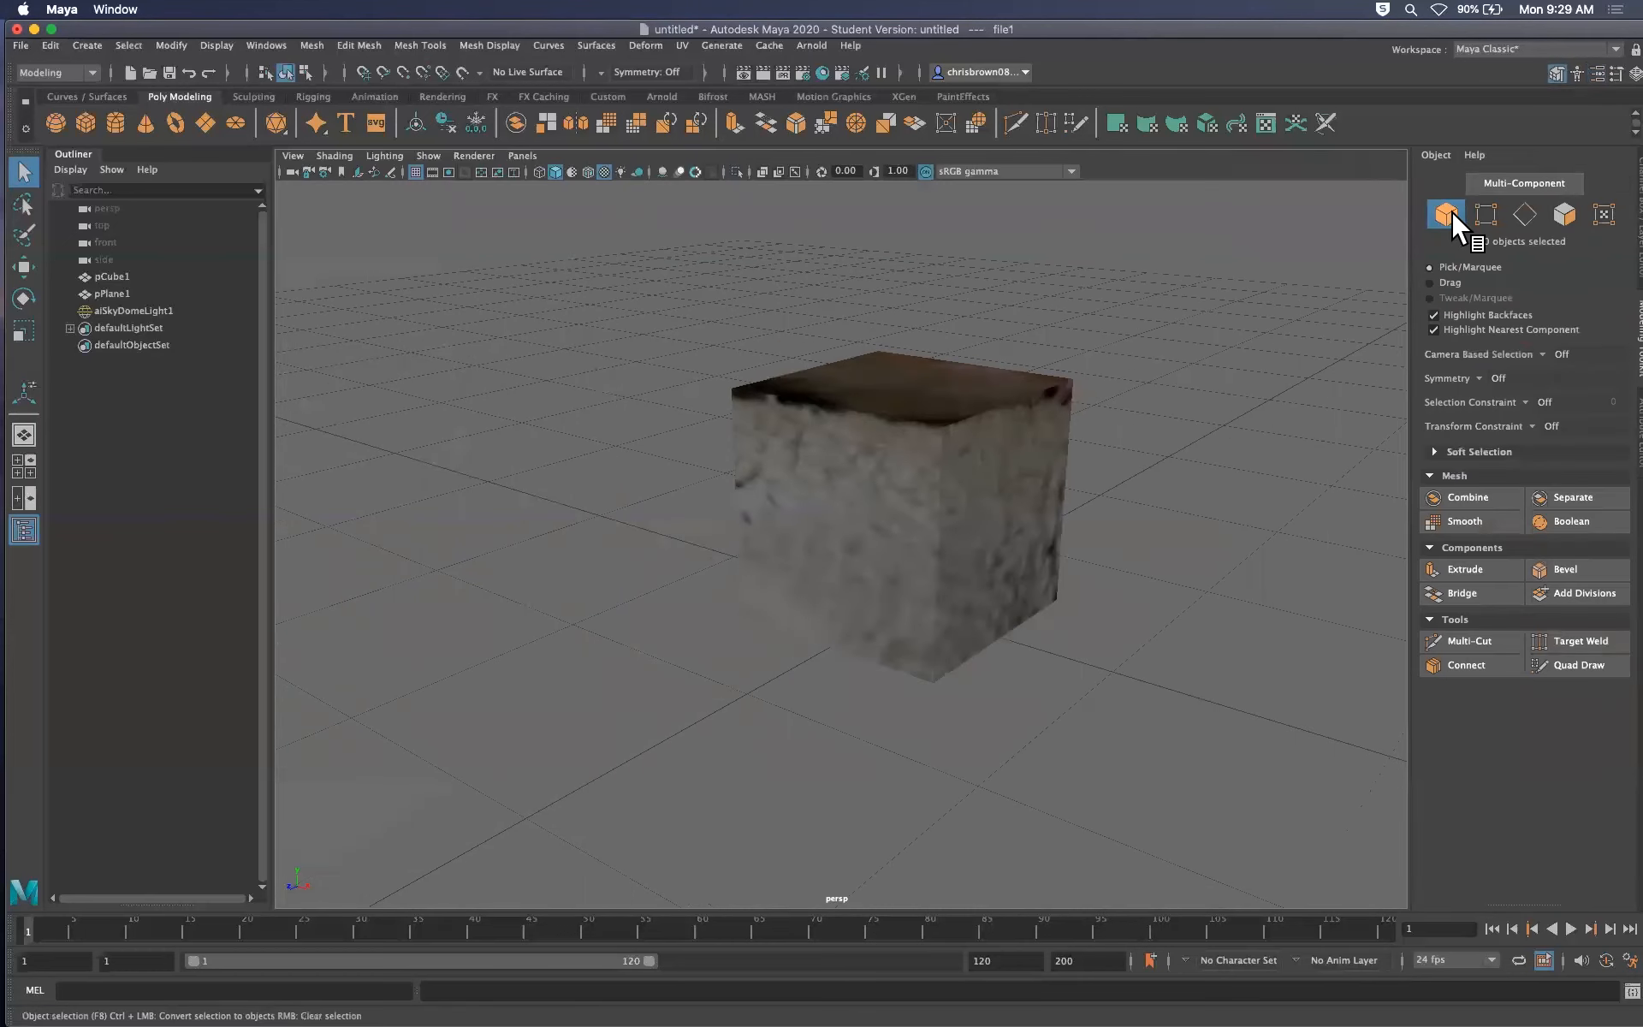
left_click(1484, 212)
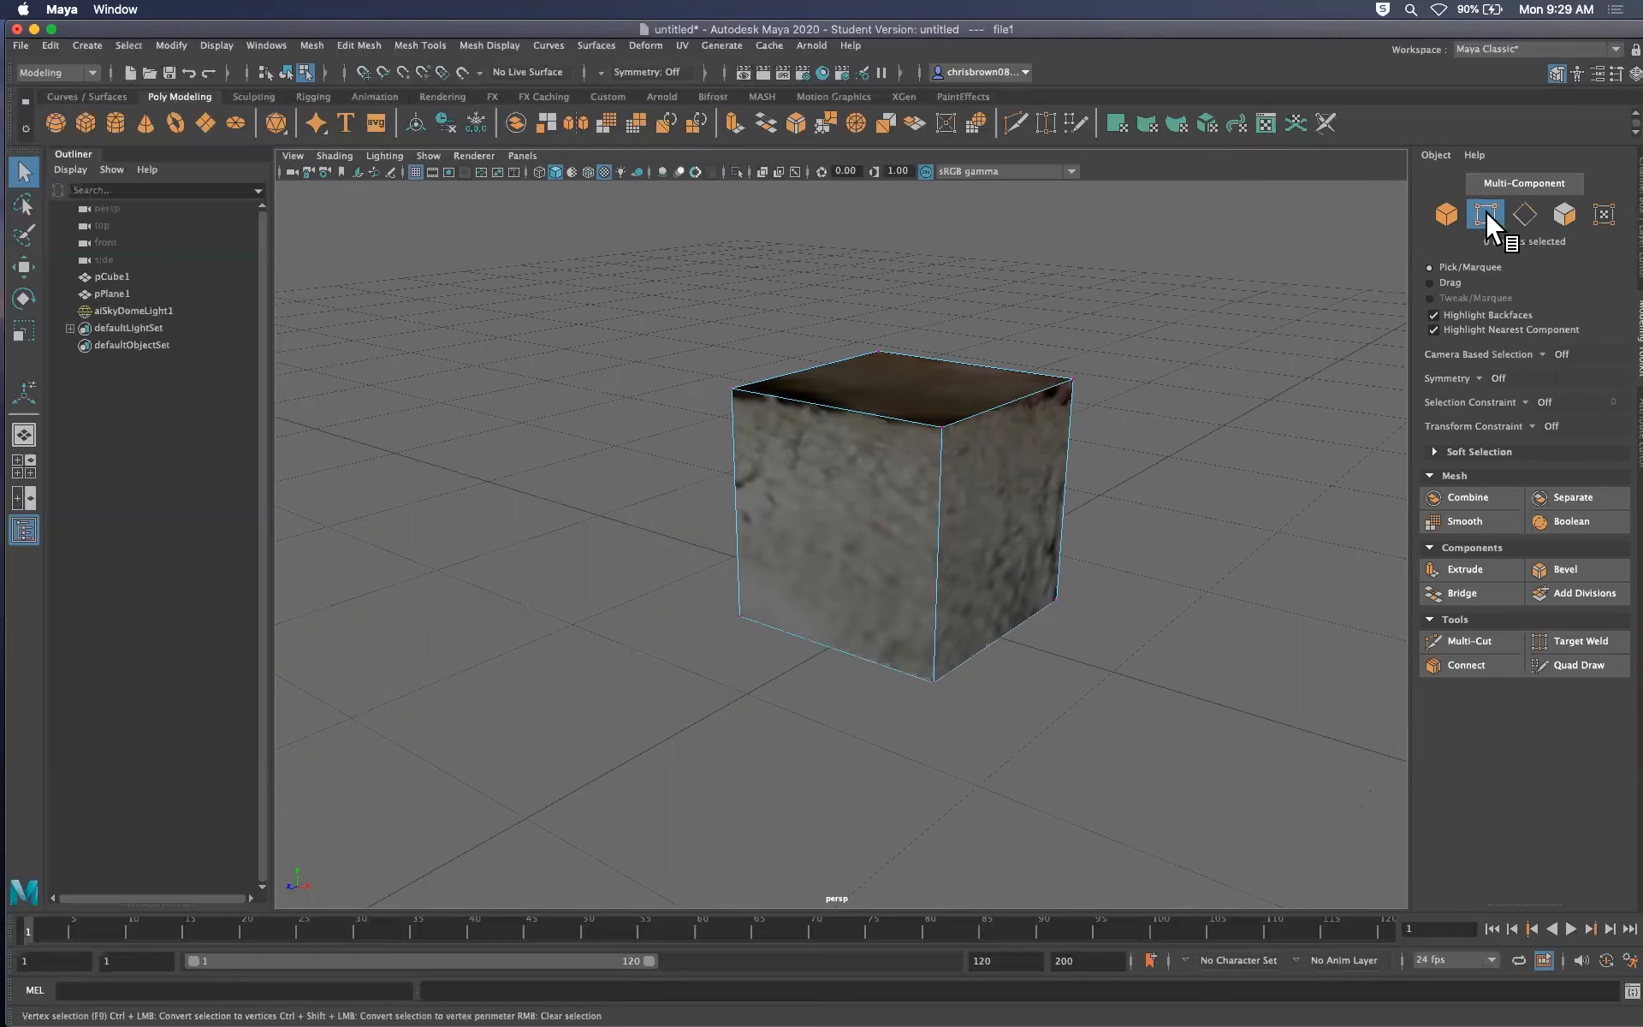
left_click(1526, 205)
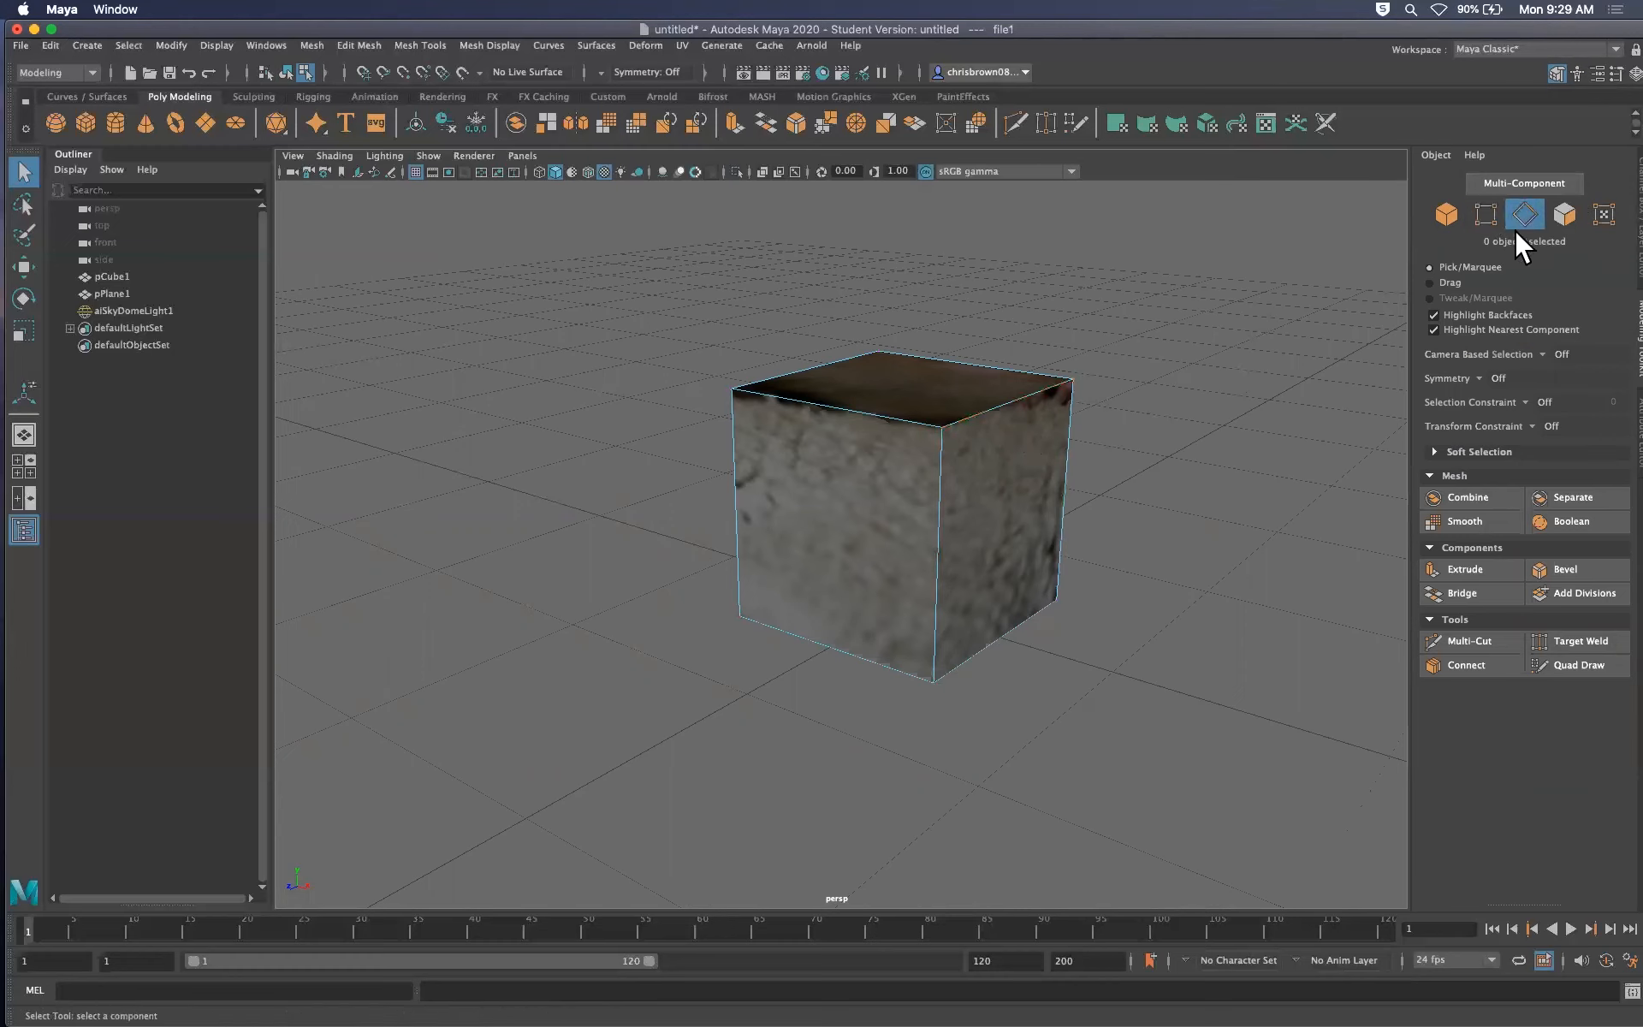
left_click(1563, 214)
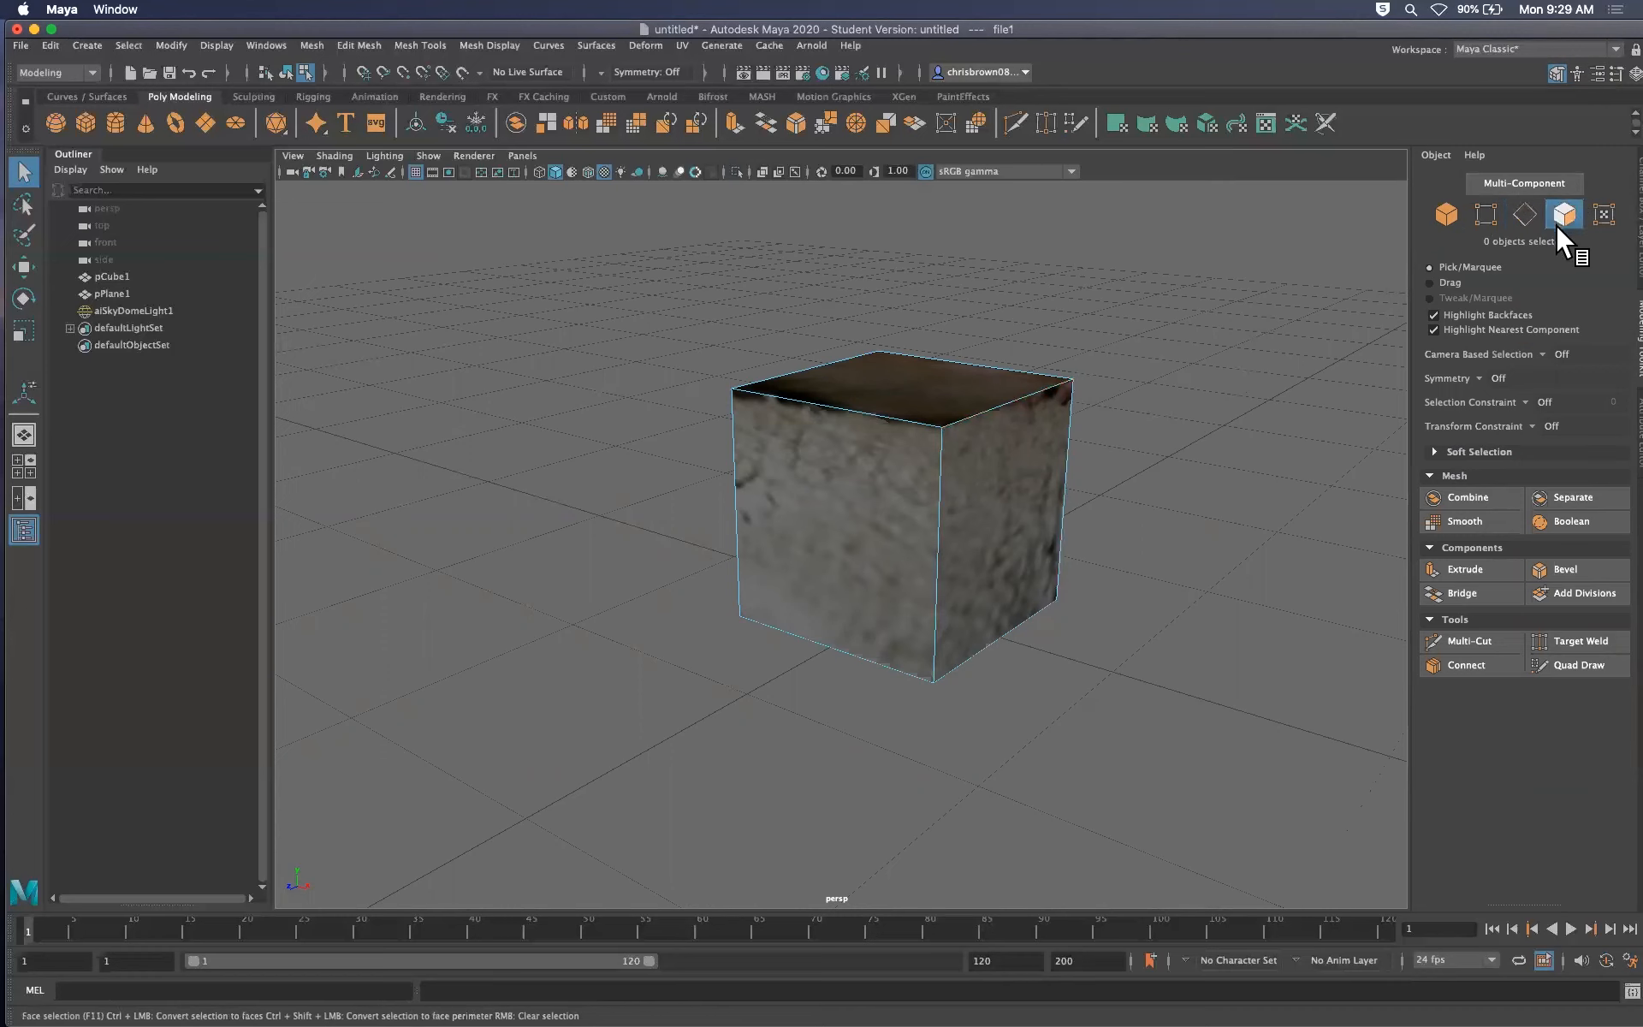
key("F8")
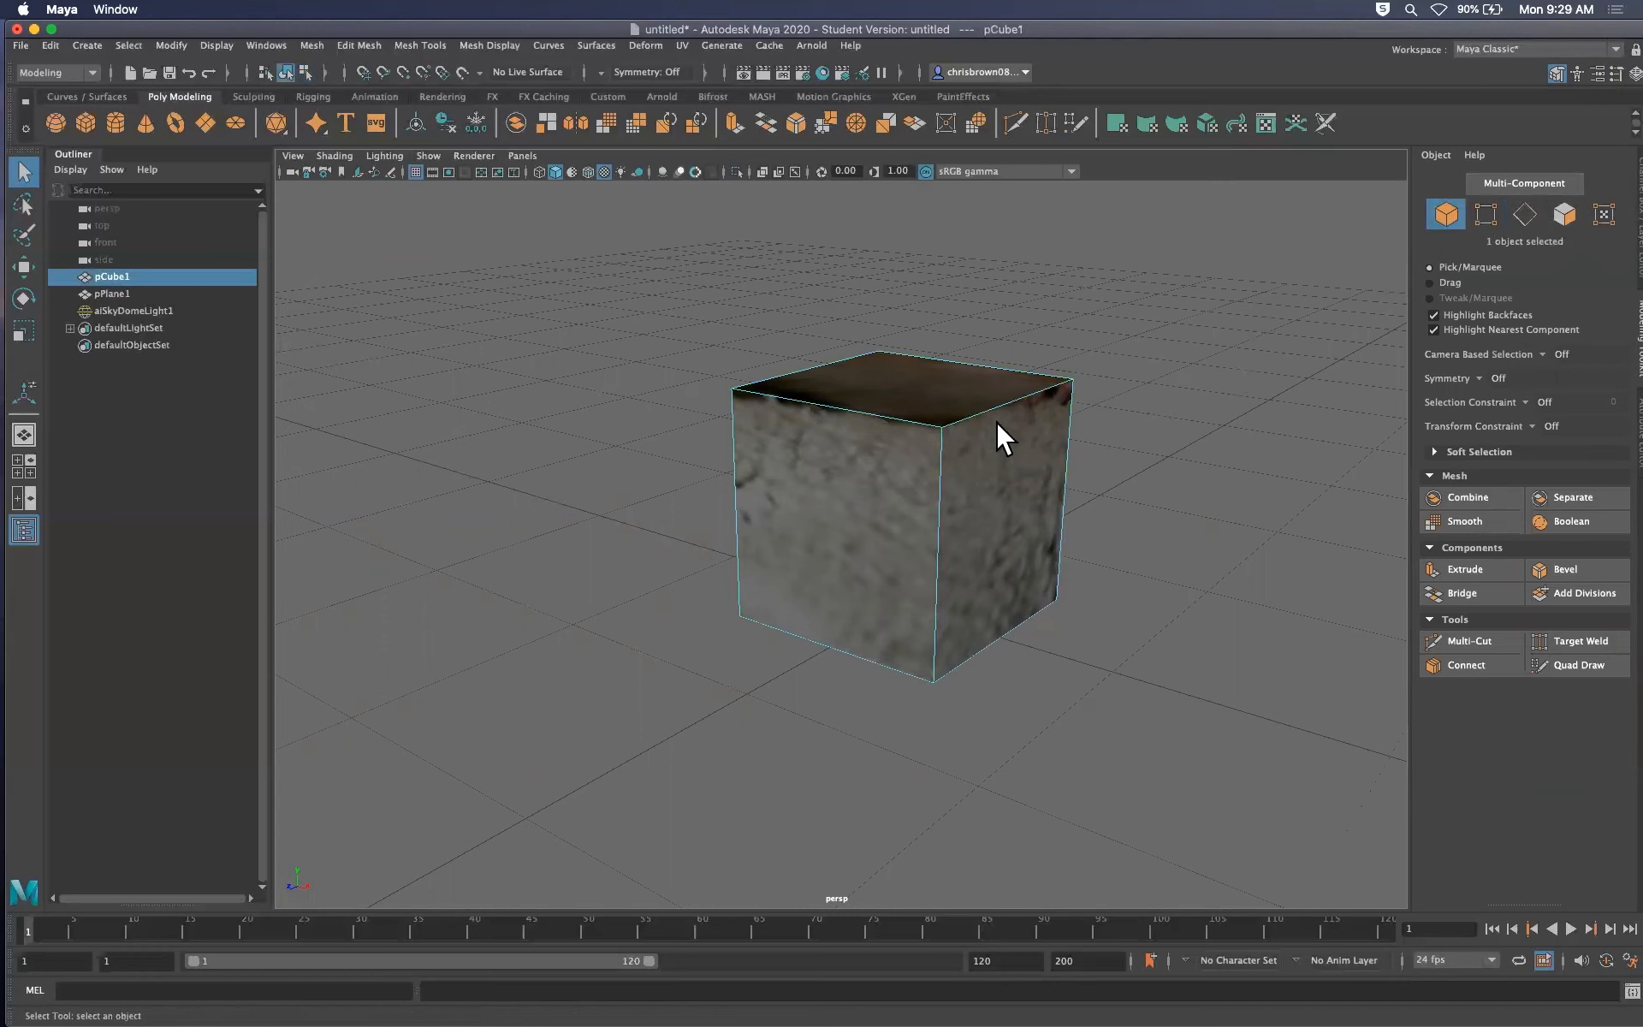
Select one side face of the cube, and in UV selection mode pick the UV at its near upper corner
left_click(1562, 212)
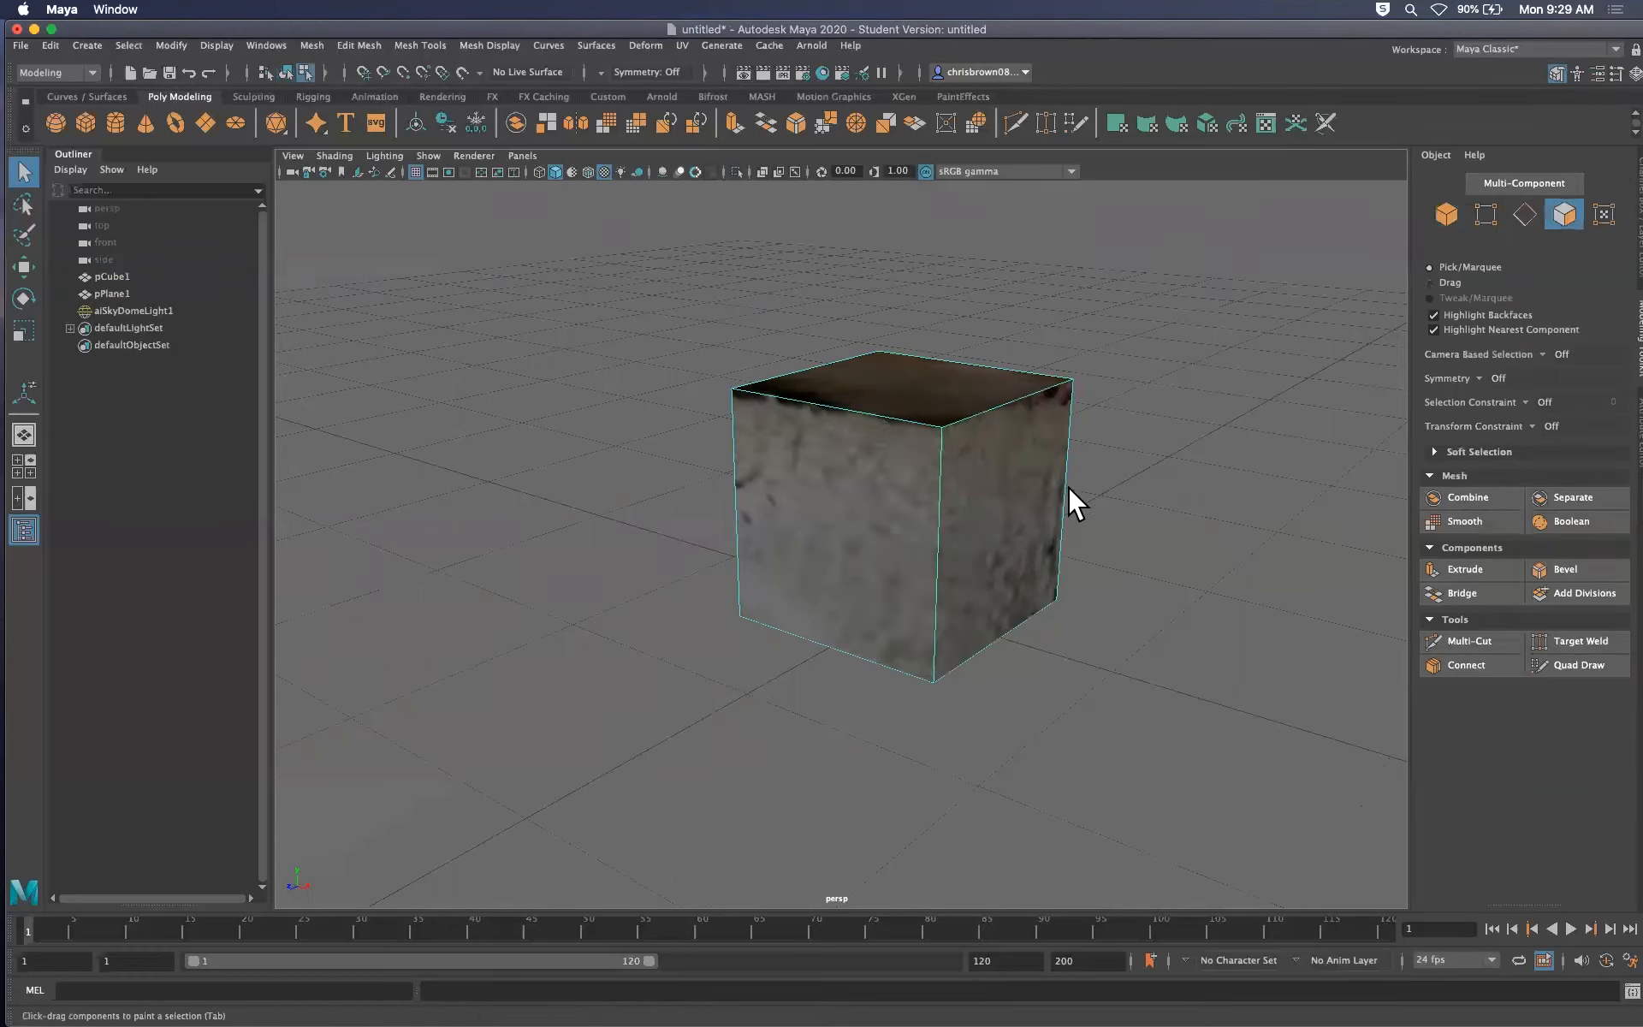
left_click(1028, 506)
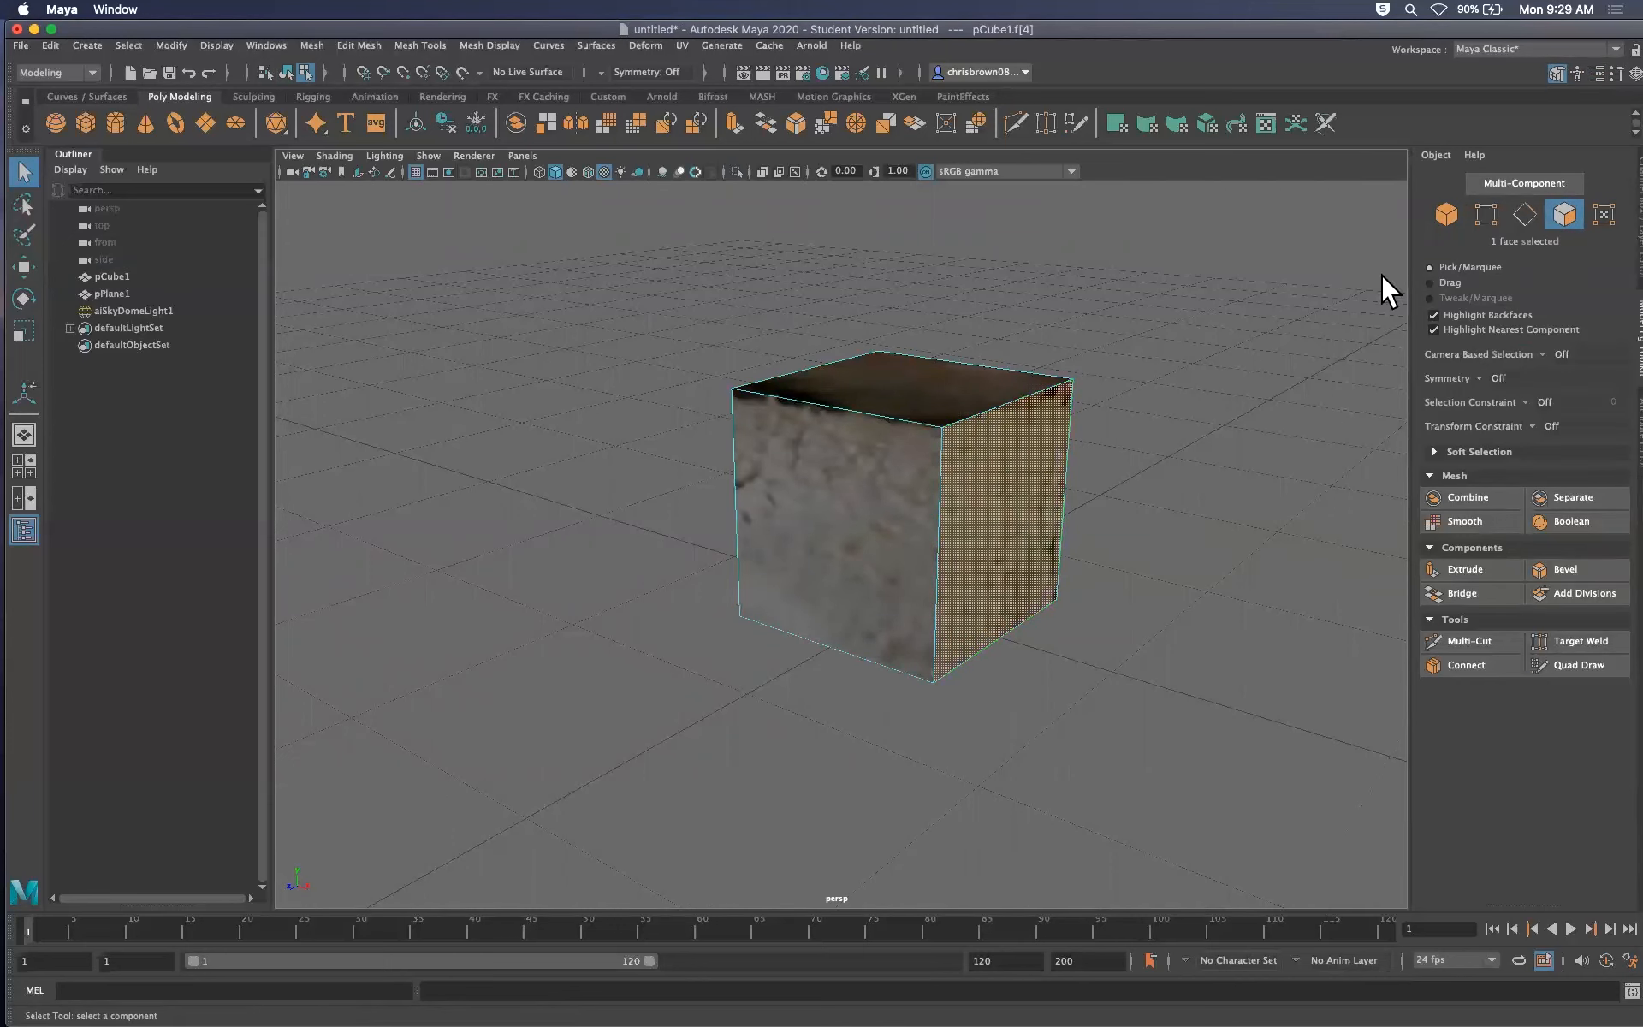
left_click(1600, 213)
left_click(941, 424)
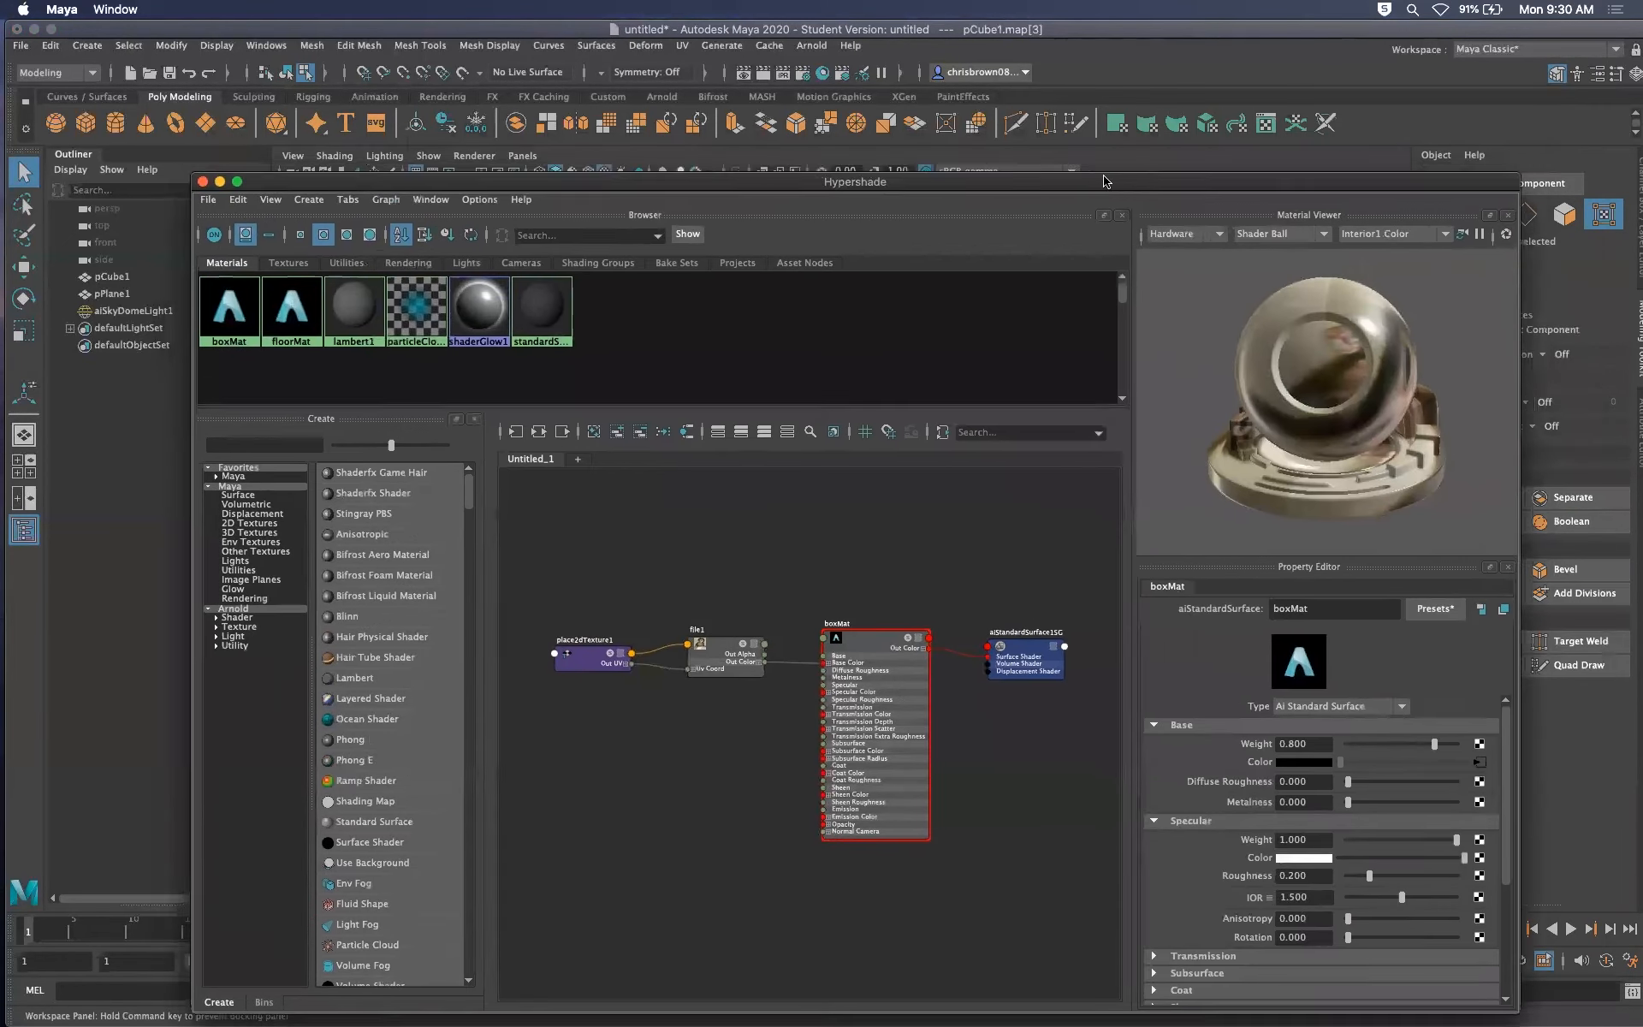
Examine the baby-monkey.jpg file node and its connections within boxMat's node network in Hypershade
left_click_drag(1104, 182, 1119, 172)
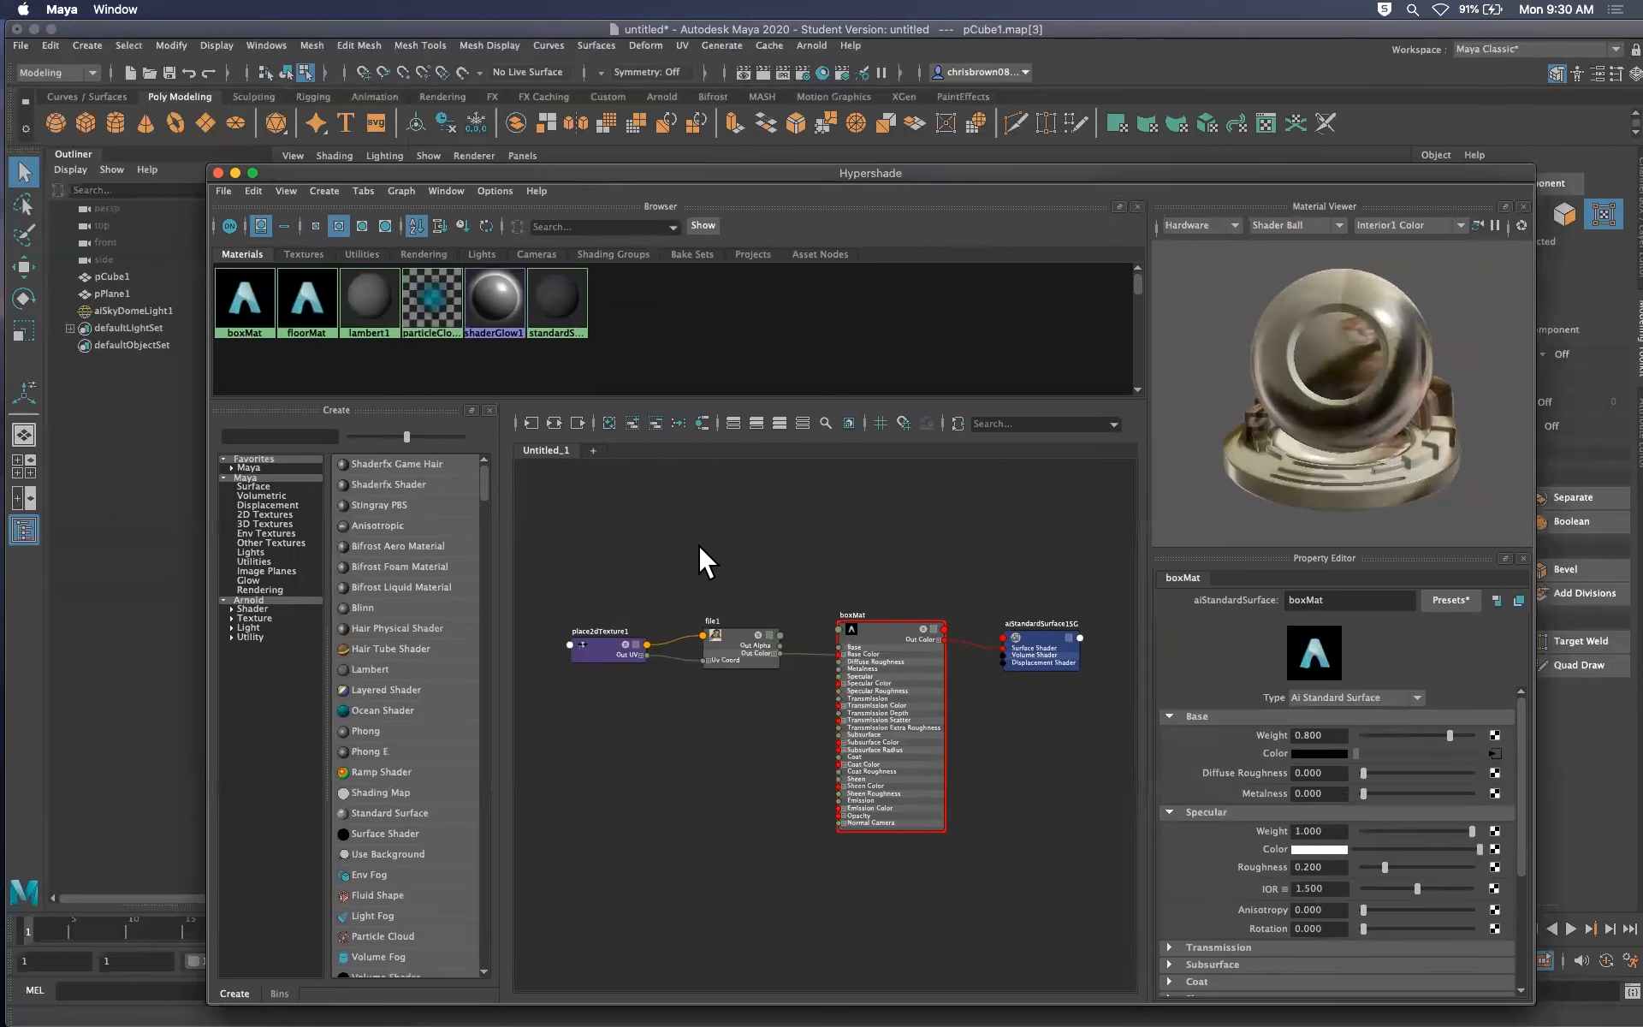
right_click_drag(241, 319, 257, 361)
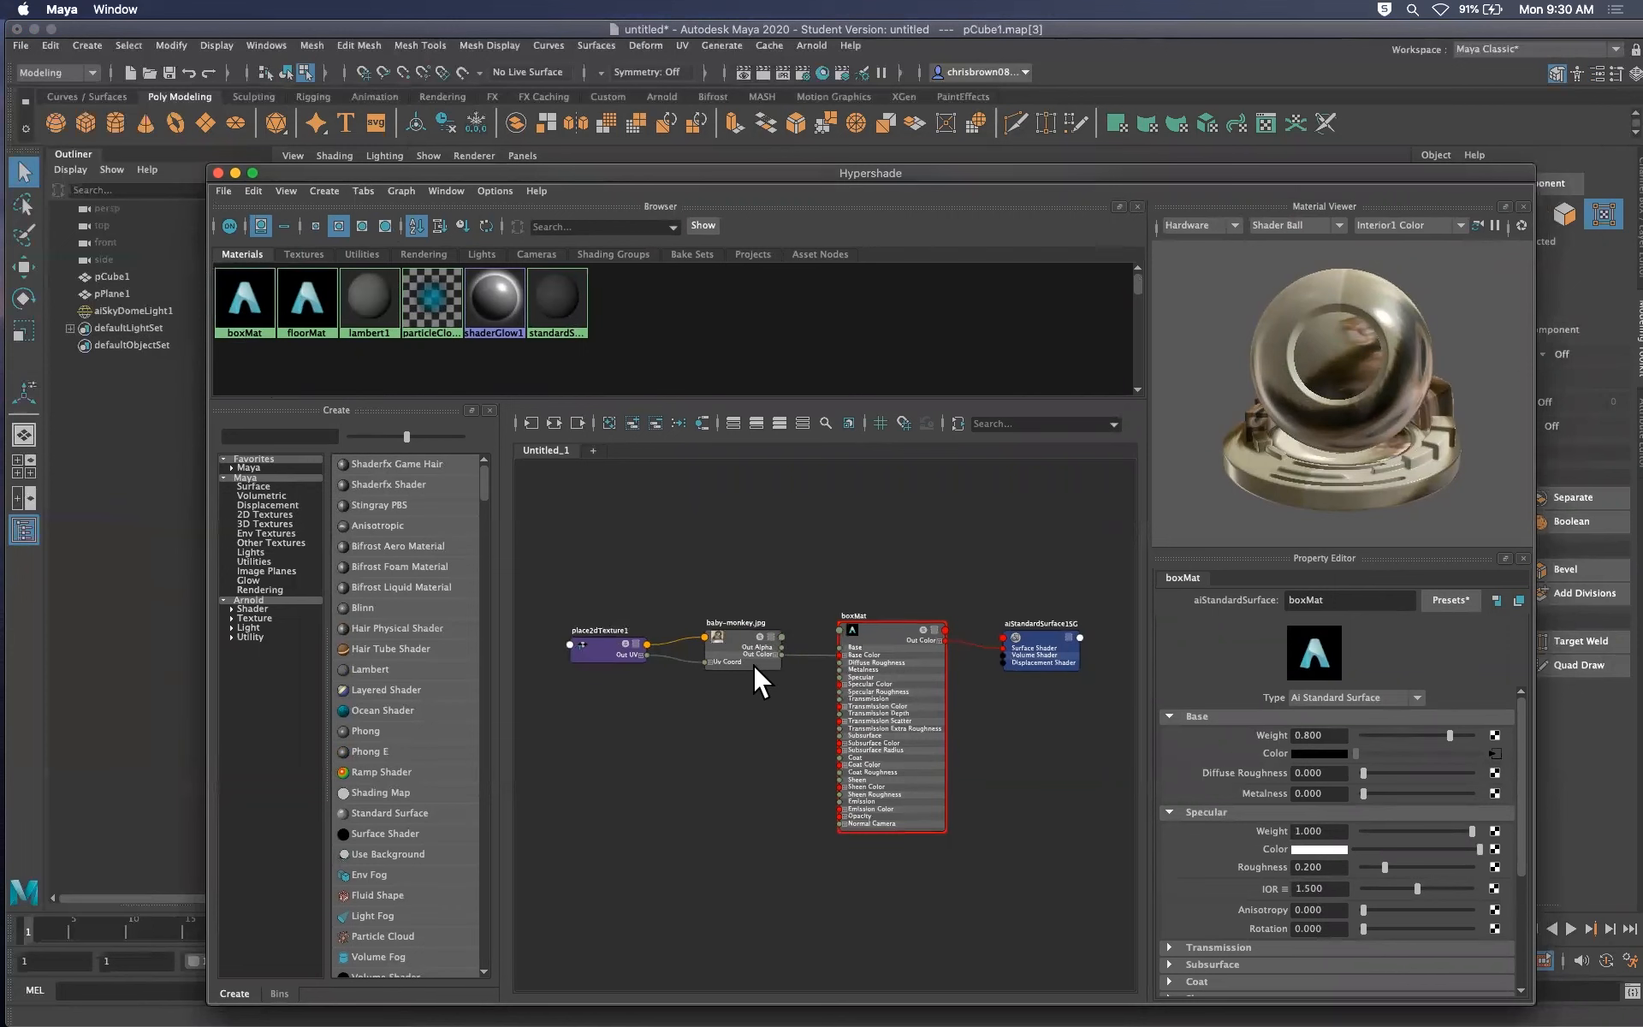
right_click_drag(747, 652, 1138, 645, "alt")
middle_click_drag(740, 664, 890, 696, "alt")
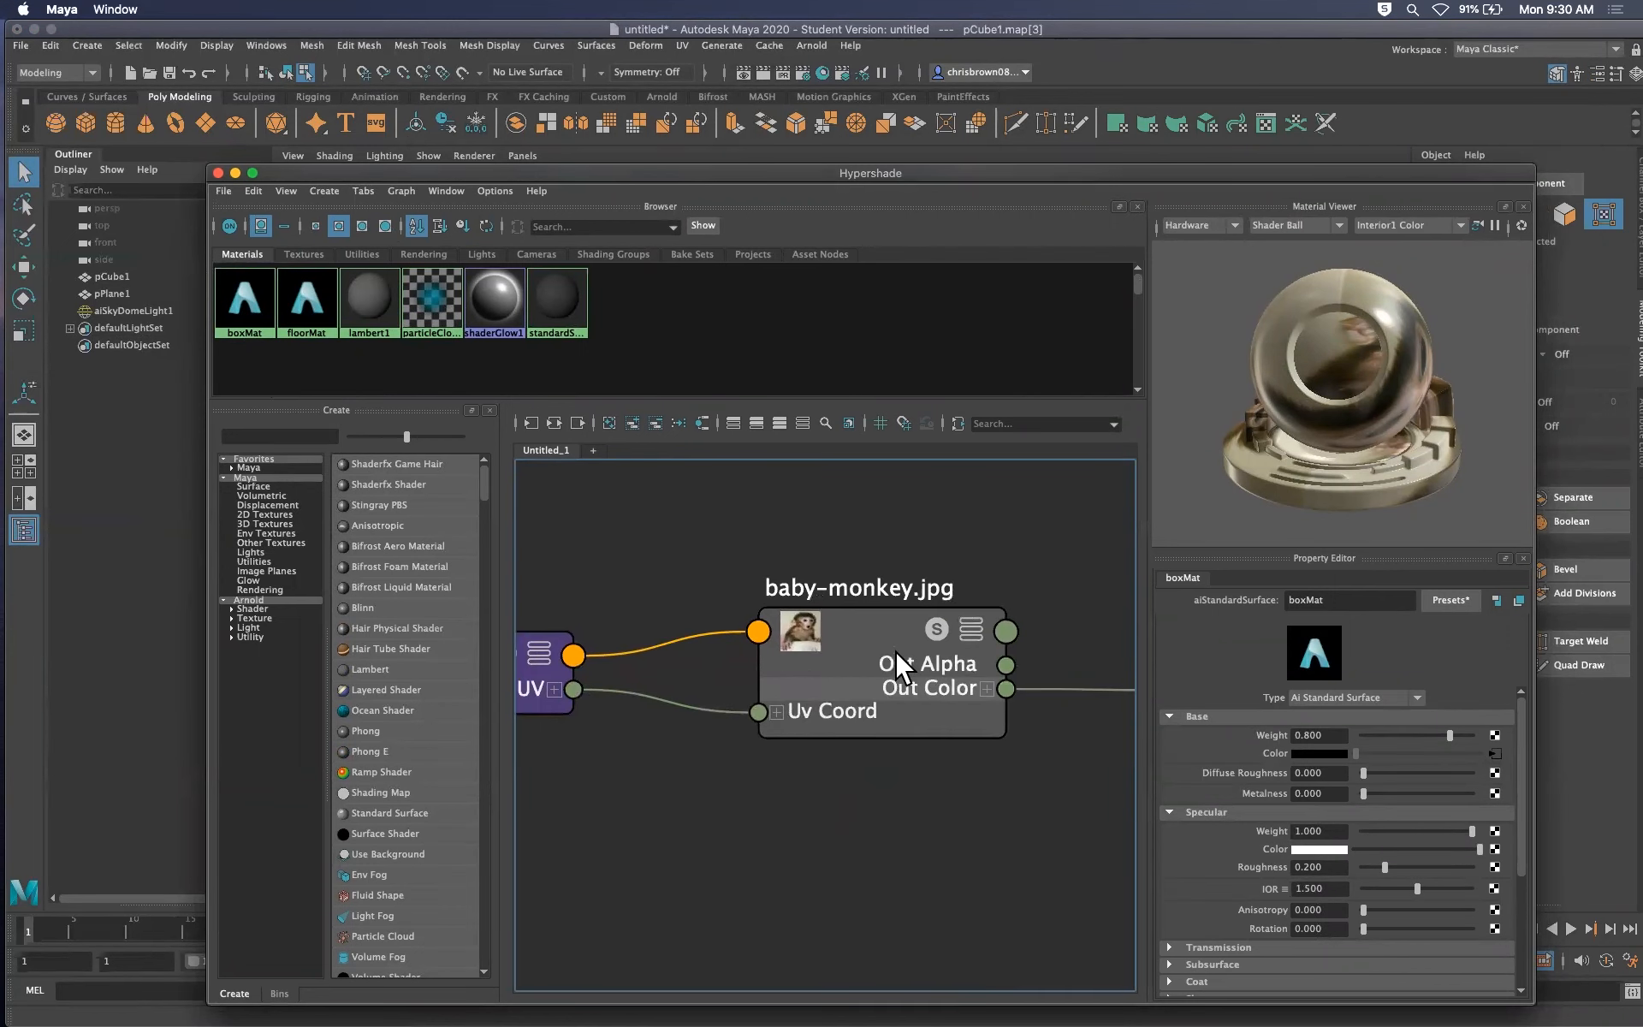
scroll(906, 642, "down", 5)
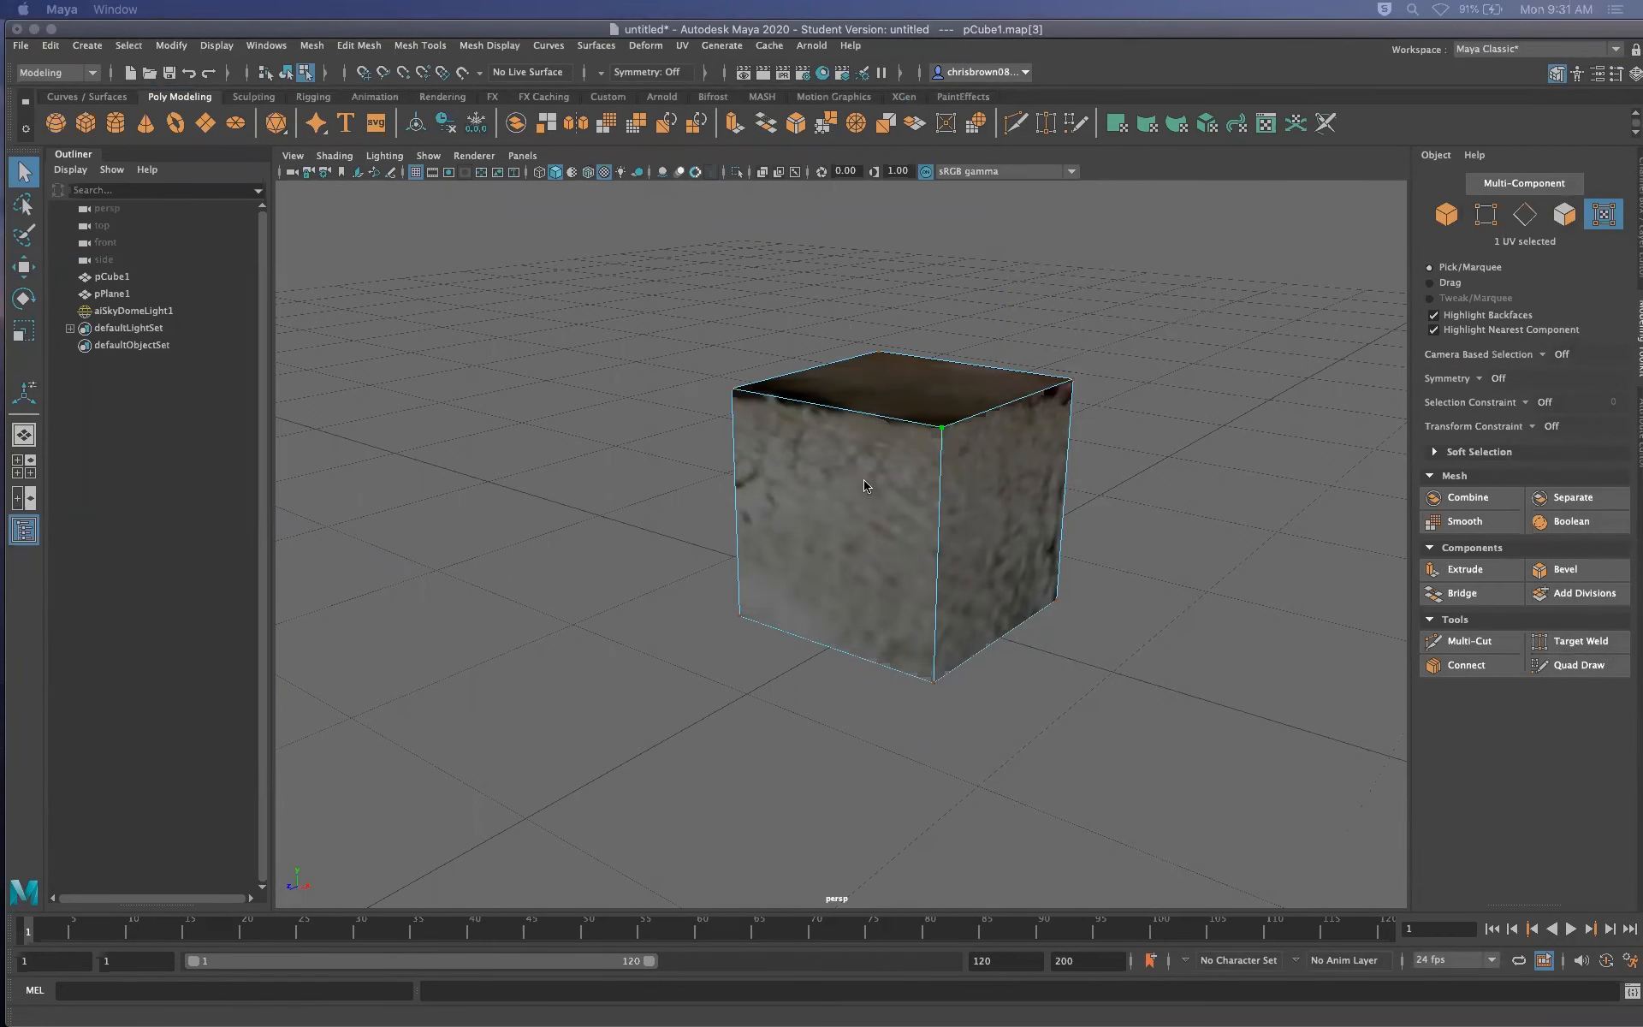
Return the cube to object selection, keep the Modeling menu set, and open the UV Editor
right_click_drag(867, 461, 943, 428)
left_click_drag(1024, 516, 984, 518, "alt")
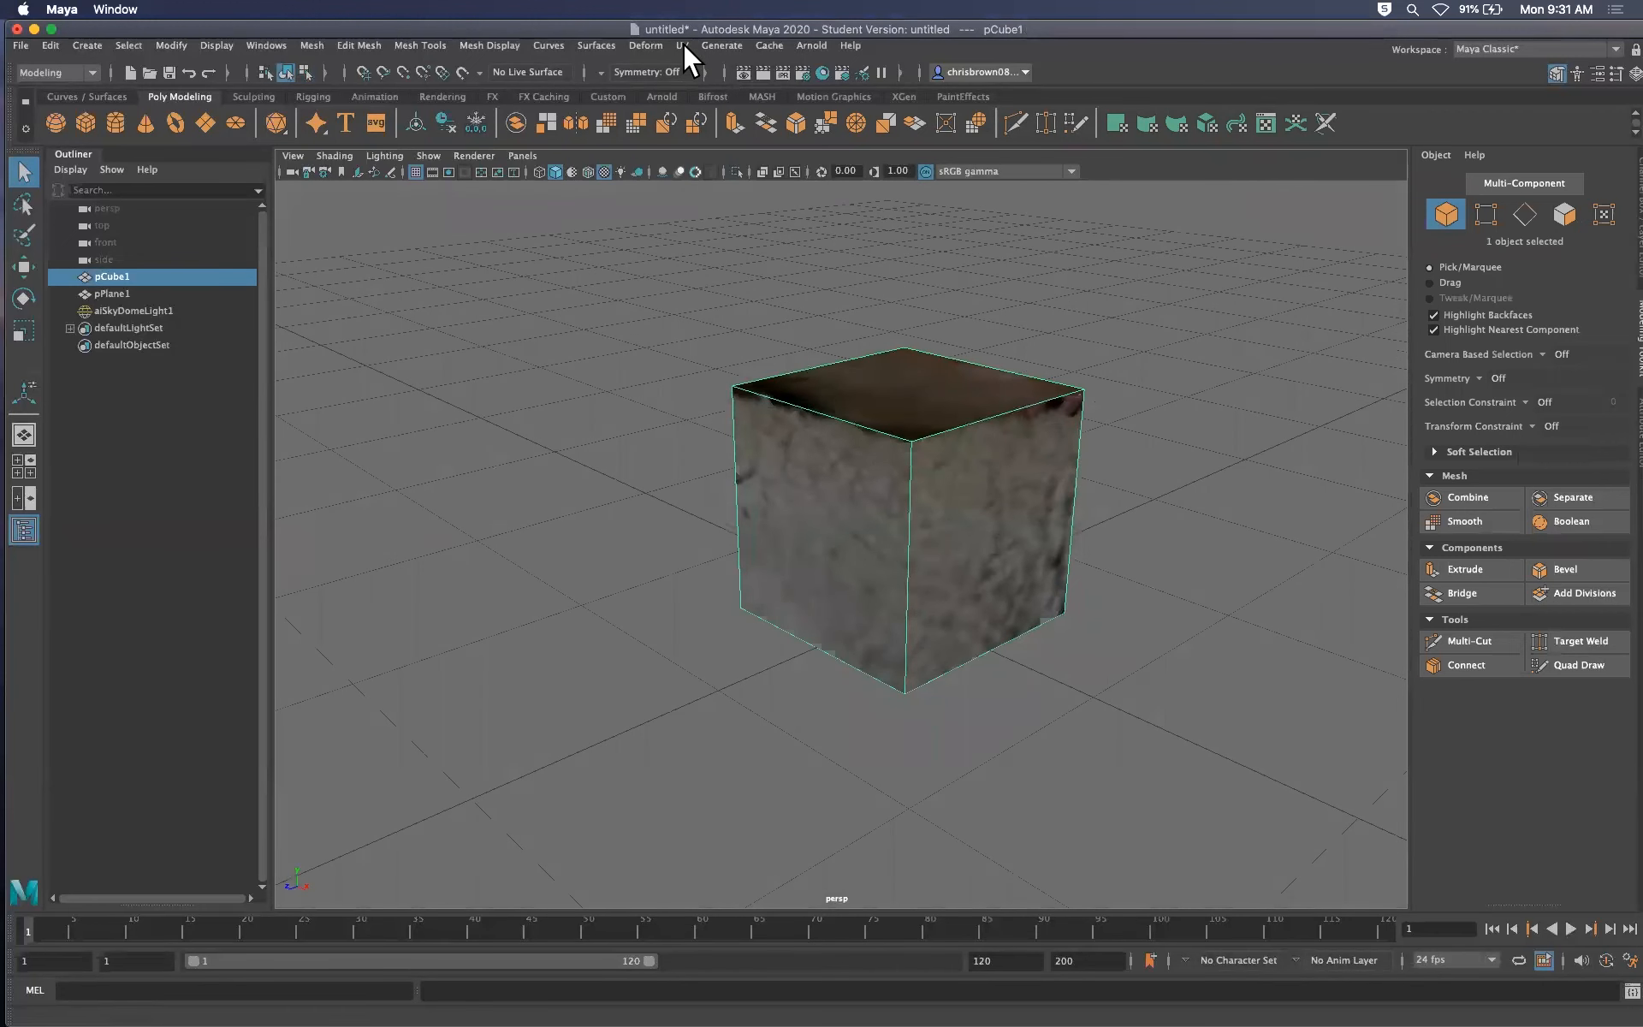
left_click(89, 72)
left_click(86, 89)
left_click(683, 44)
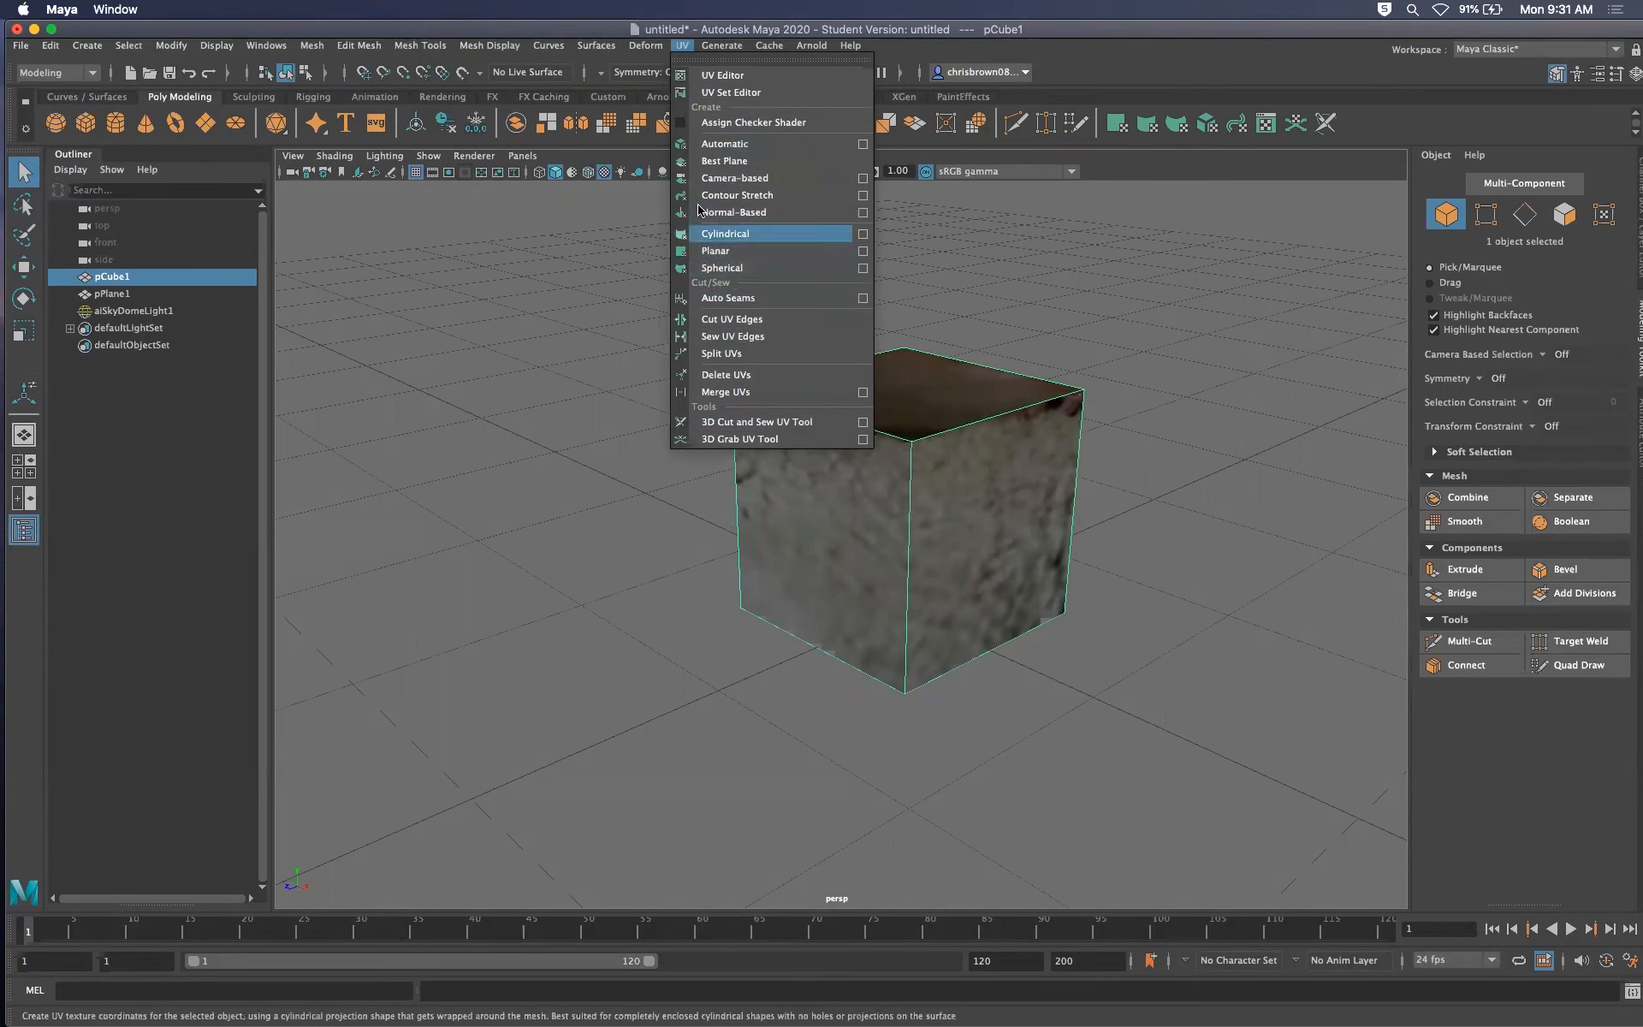
left_click(715, 77)
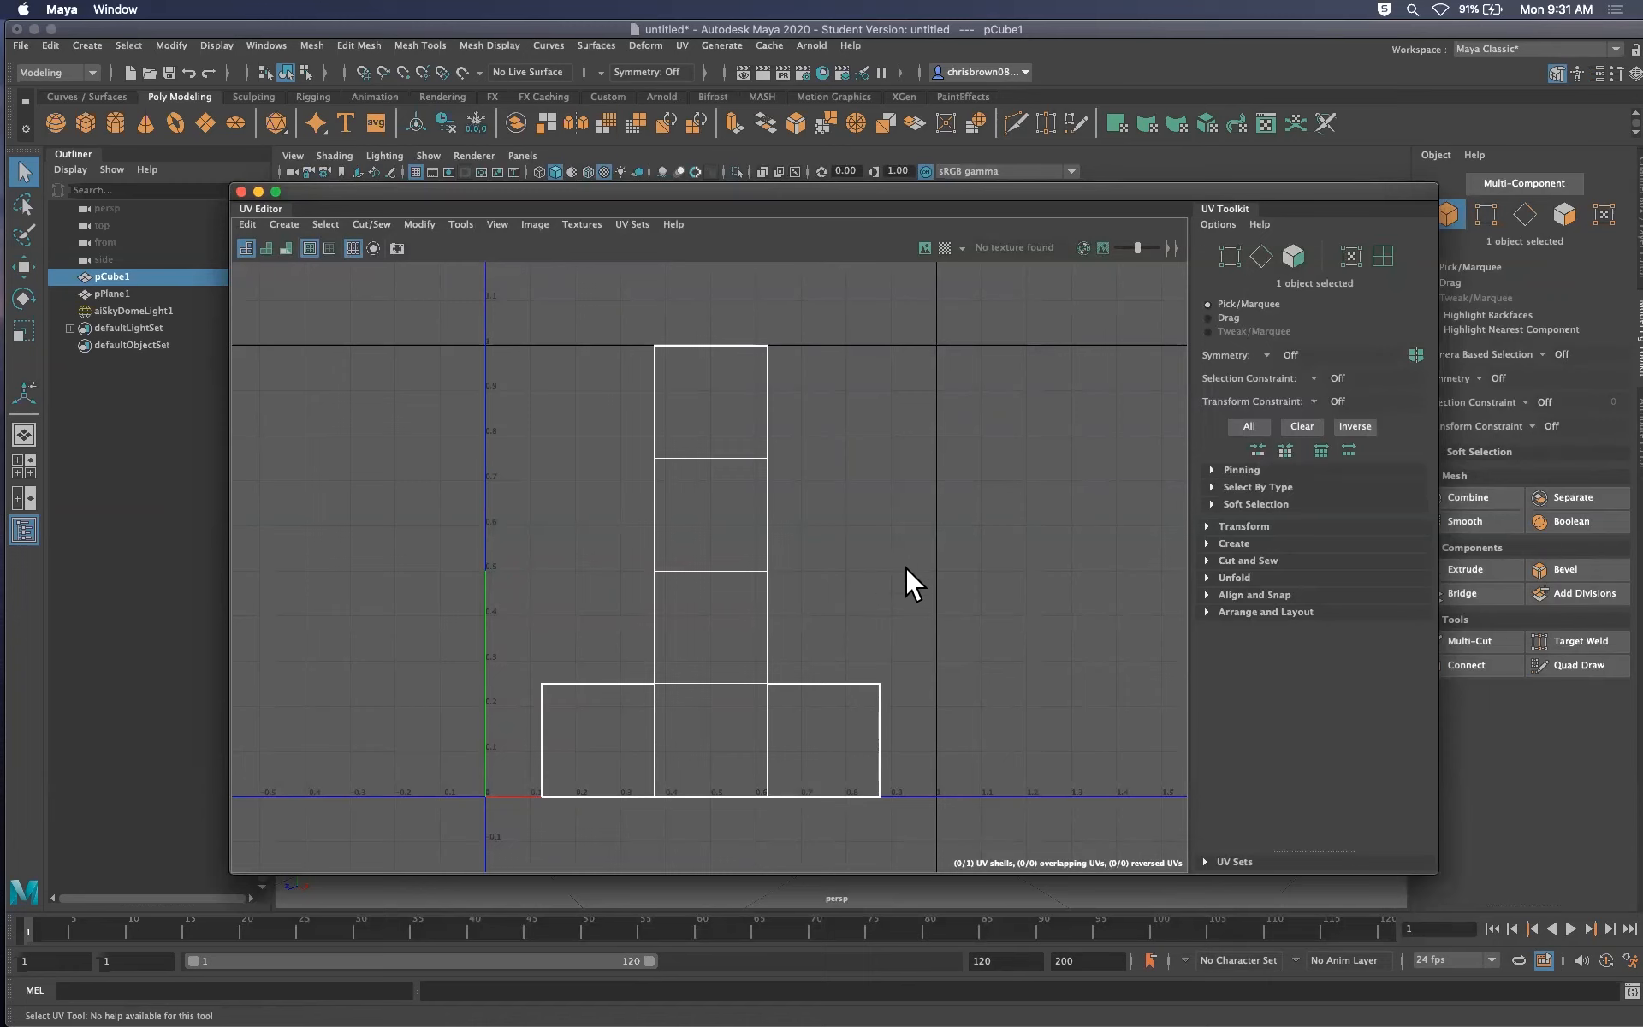
Turn on the checker map for the cube's UV layout and inspect the checkered cube from several sides in the perspective view
right_click_drag(906, 560, 719, 575, "alt")
middle_click_drag(719, 575, 906, 565, "alt")
right_click_drag(905, 565, 1056, 539, "alt")
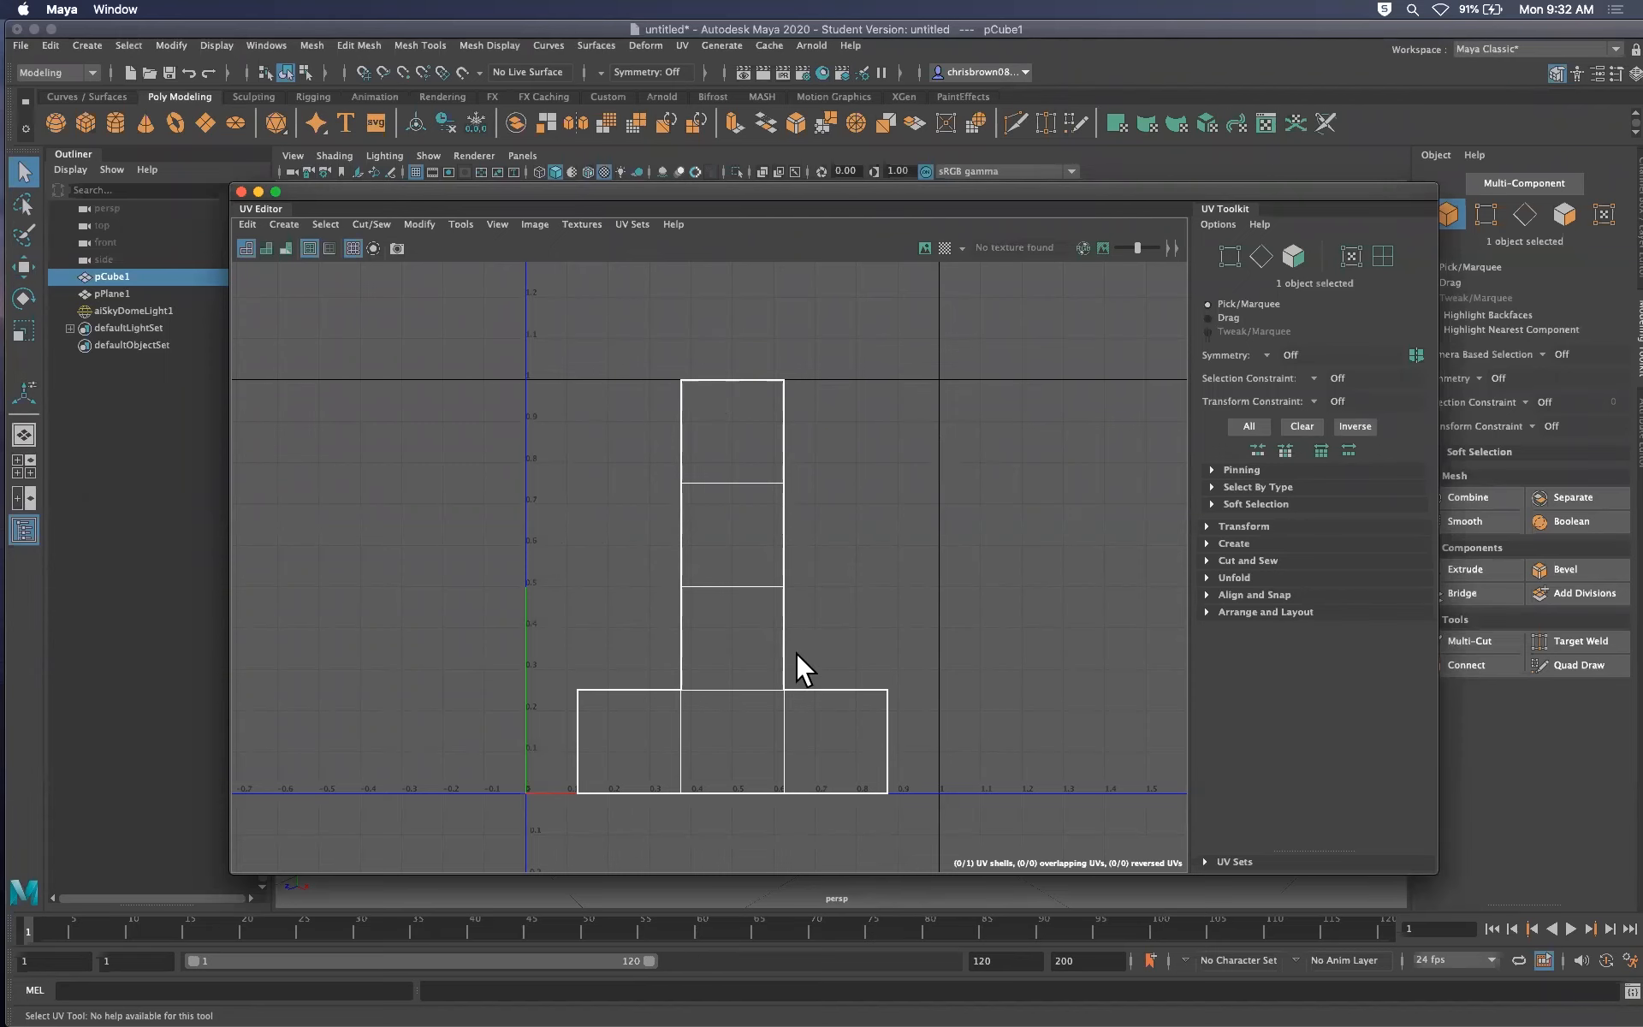
scroll(770, 598, "down", 2)
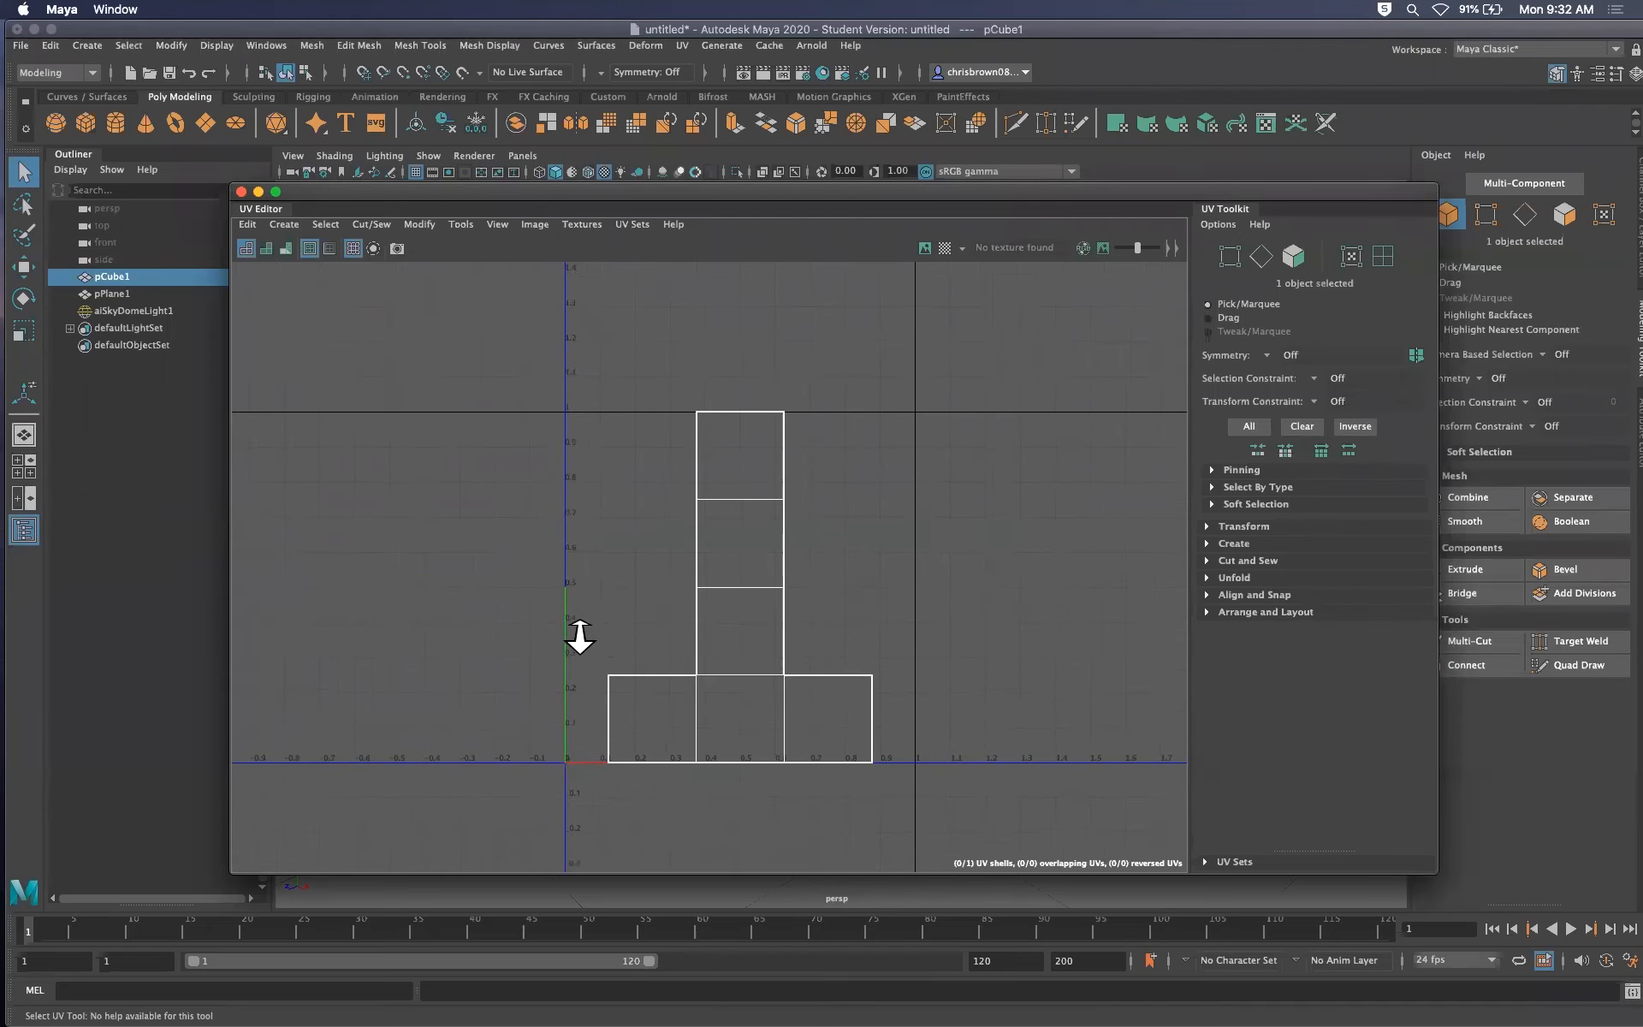
middle_click_drag(785, 575, 915, 467, "alt")
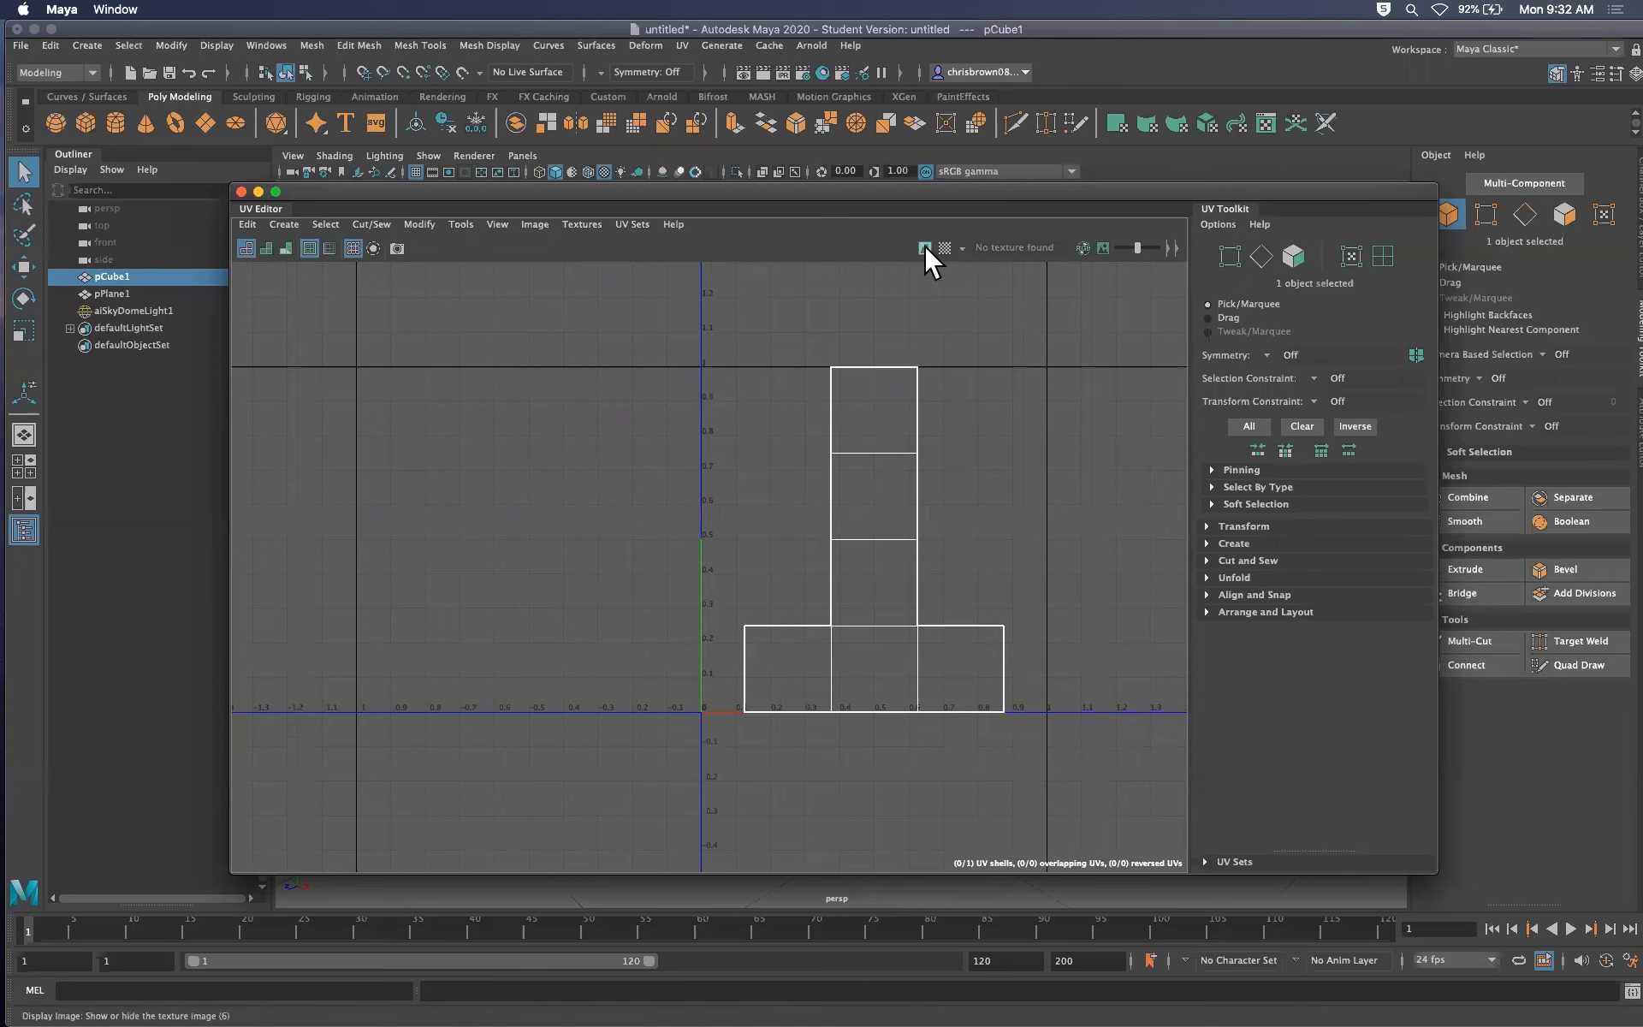
left_click_drag(925, 201, 952, 225)
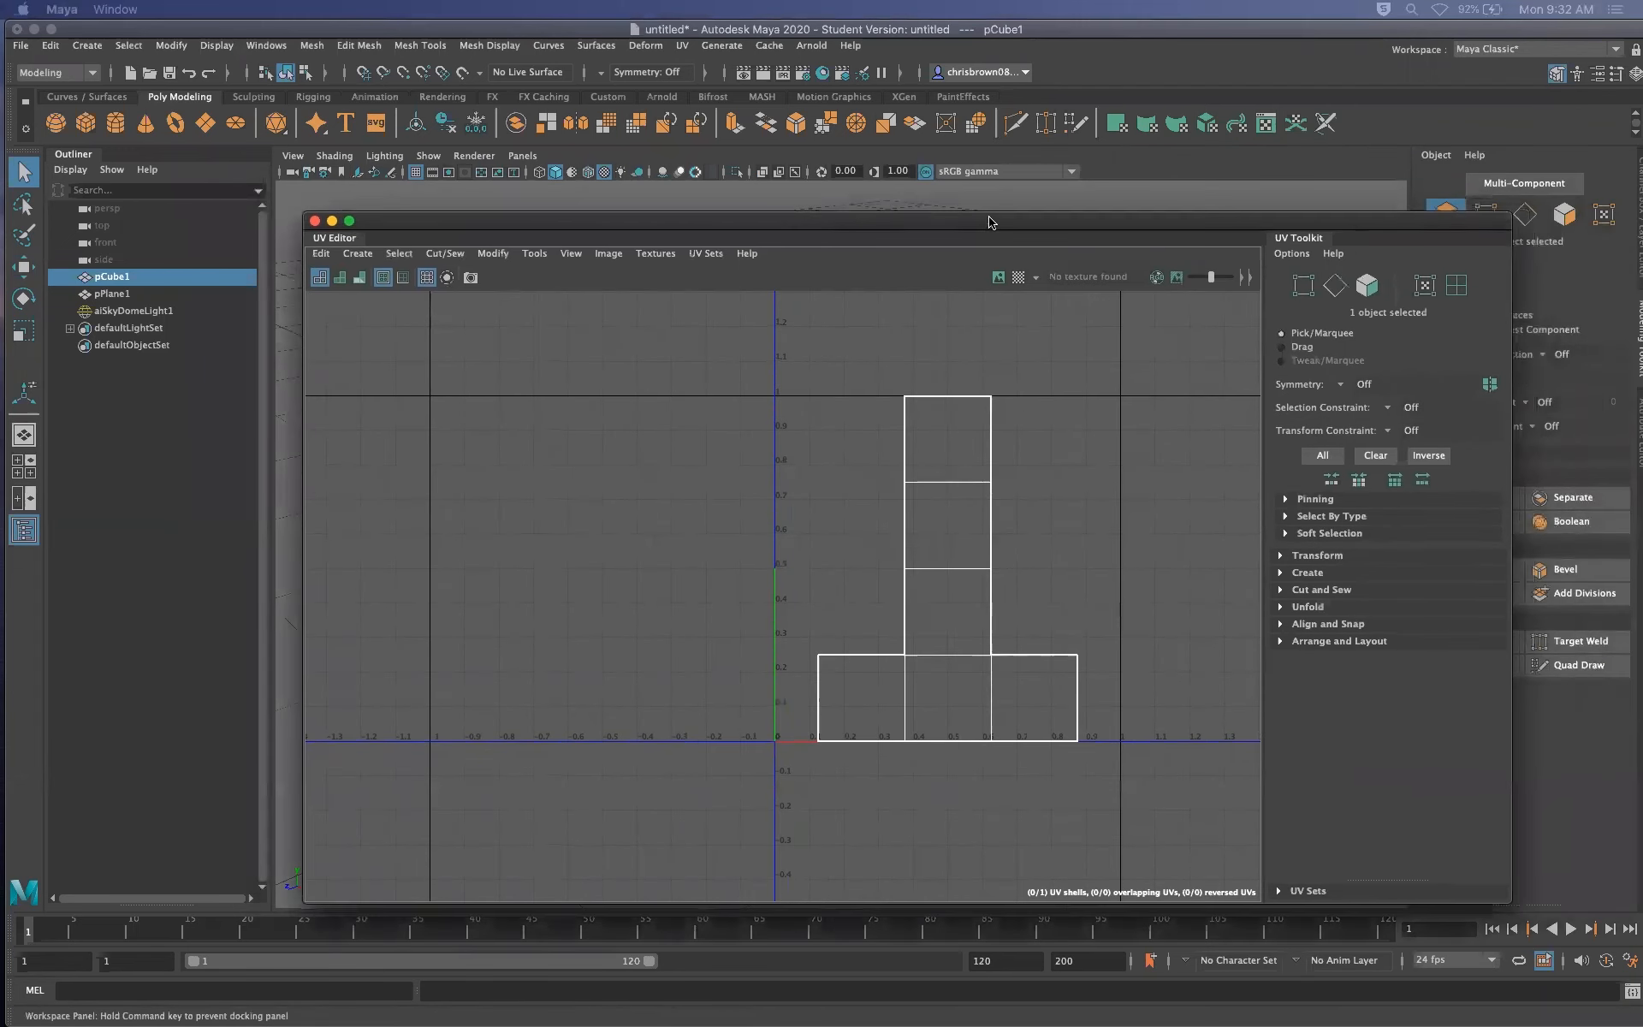
left_click(1017, 273)
left_click_drag(811, 258, 1642, 218)
left_click_drag(968, 523, 1004, 499, "alt")
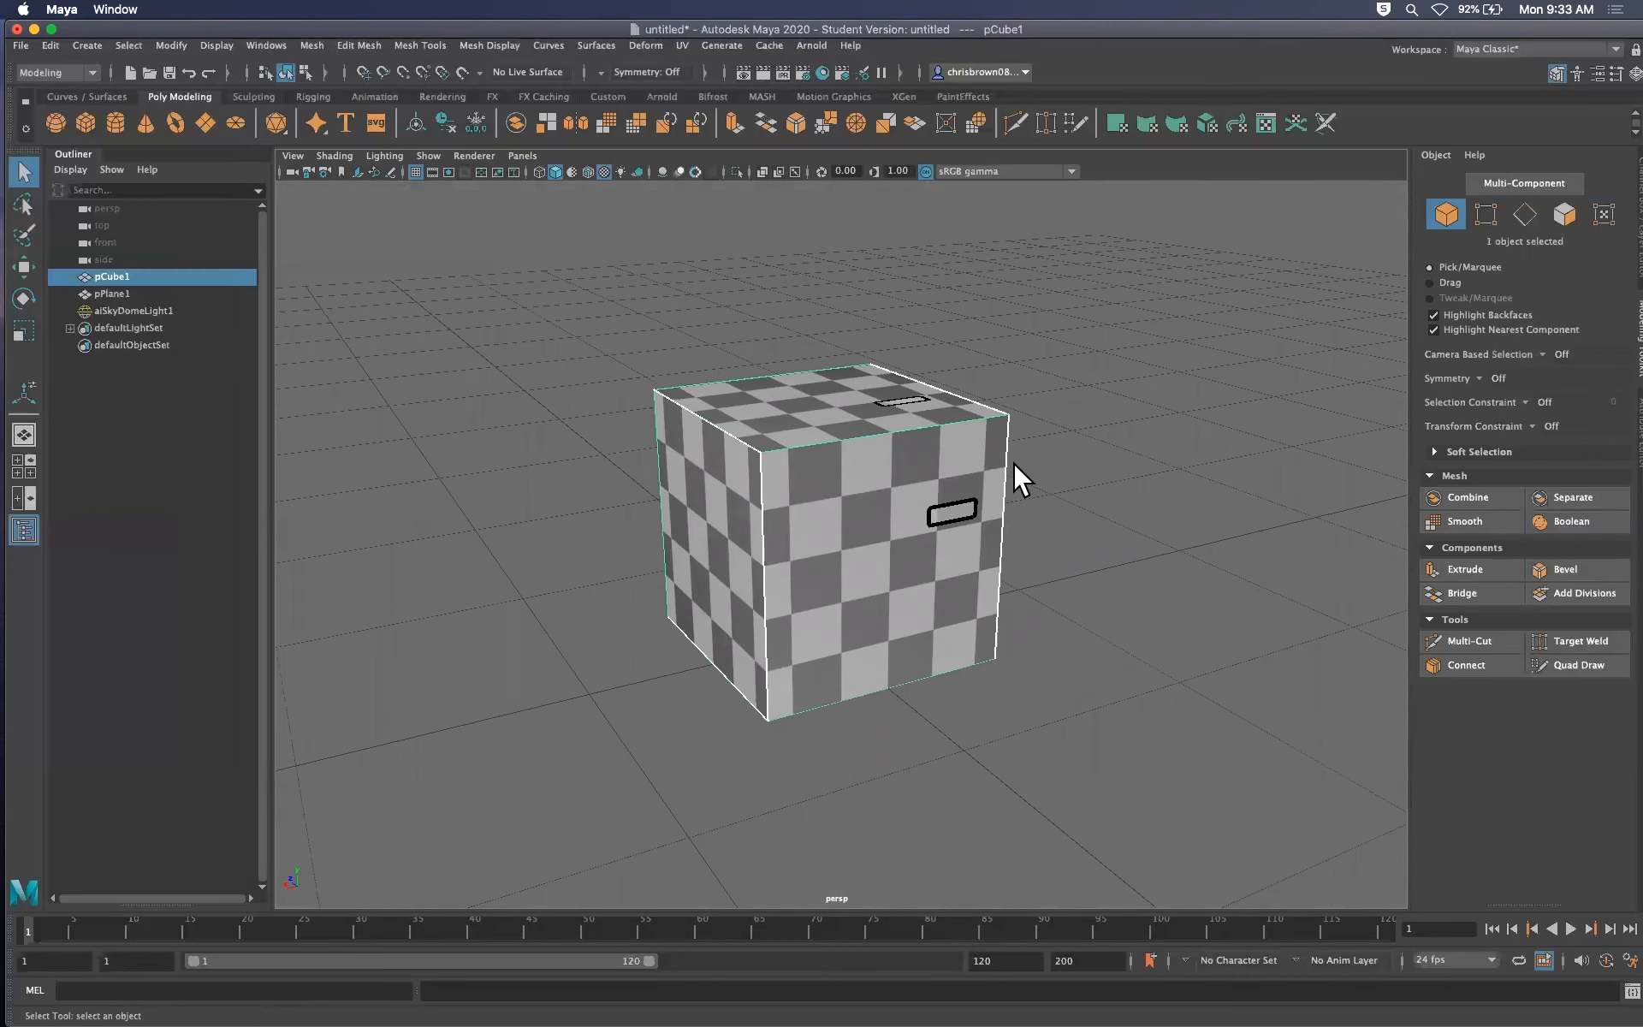
left_click_drag(1034, 351, 1133, 531, "alt")
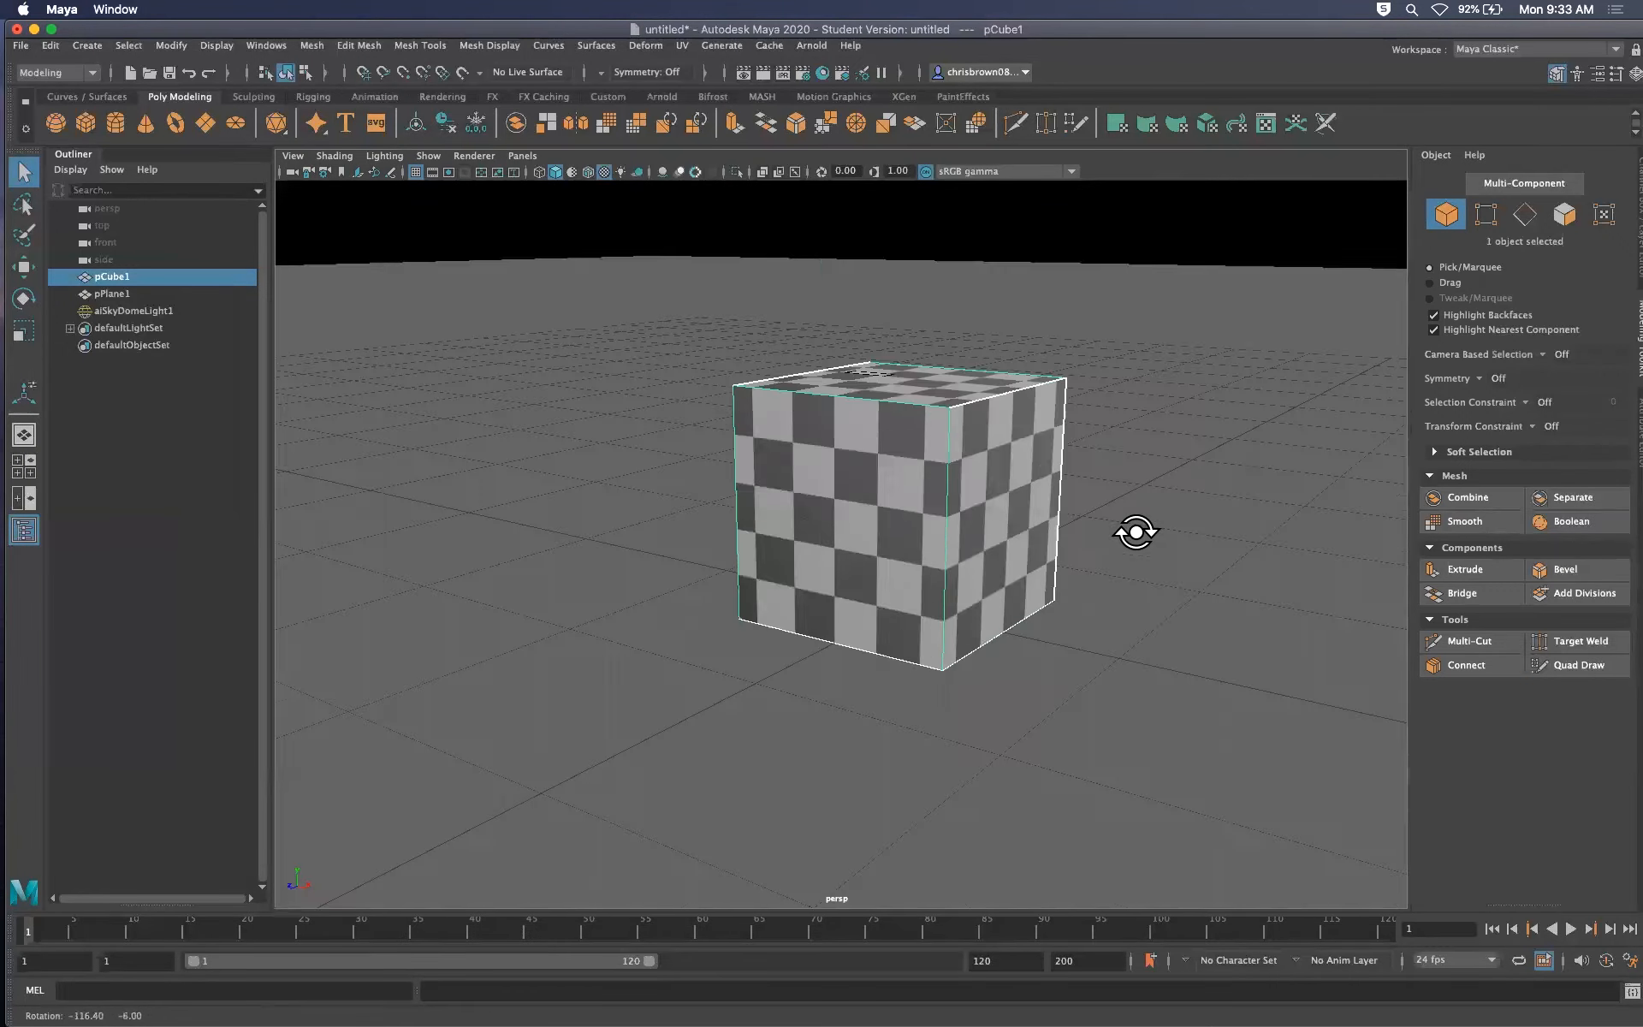
Bring the UV Editor back over the perspective view and switch its selection mode to vertices
left_click_drag(1642, 231, 1104, 296)
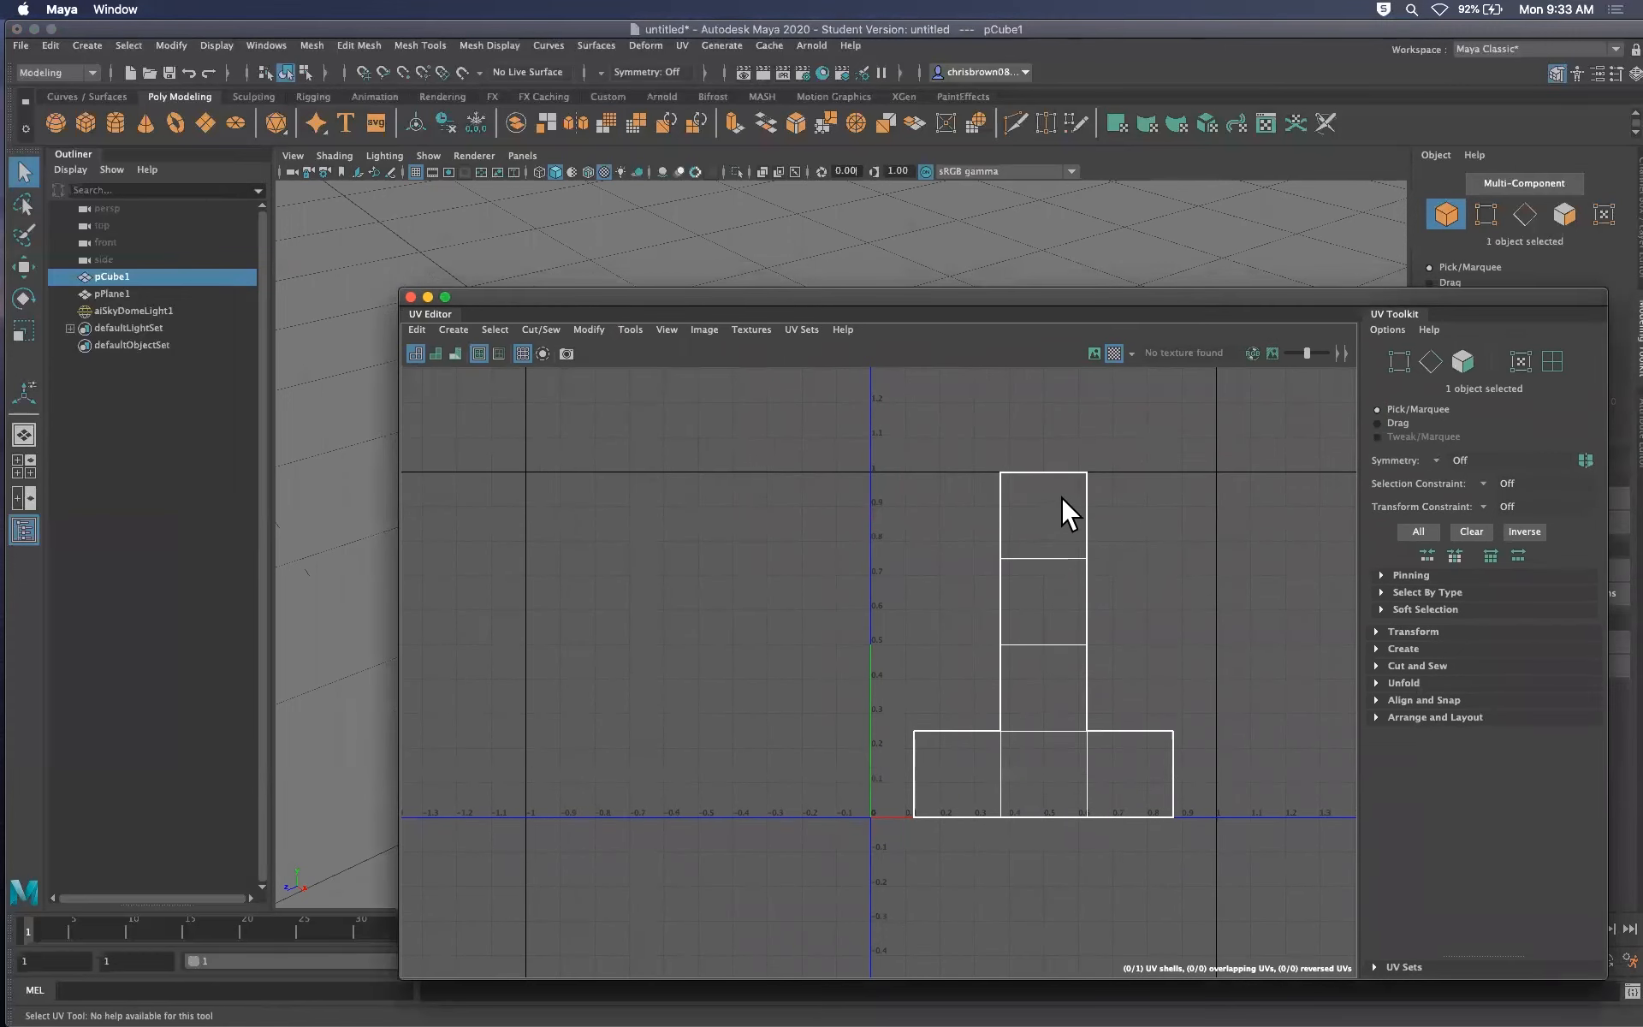
left_click_drag(1328, 300, 1157, 214)
left_click_drag(1291, 206, 1211, 178)
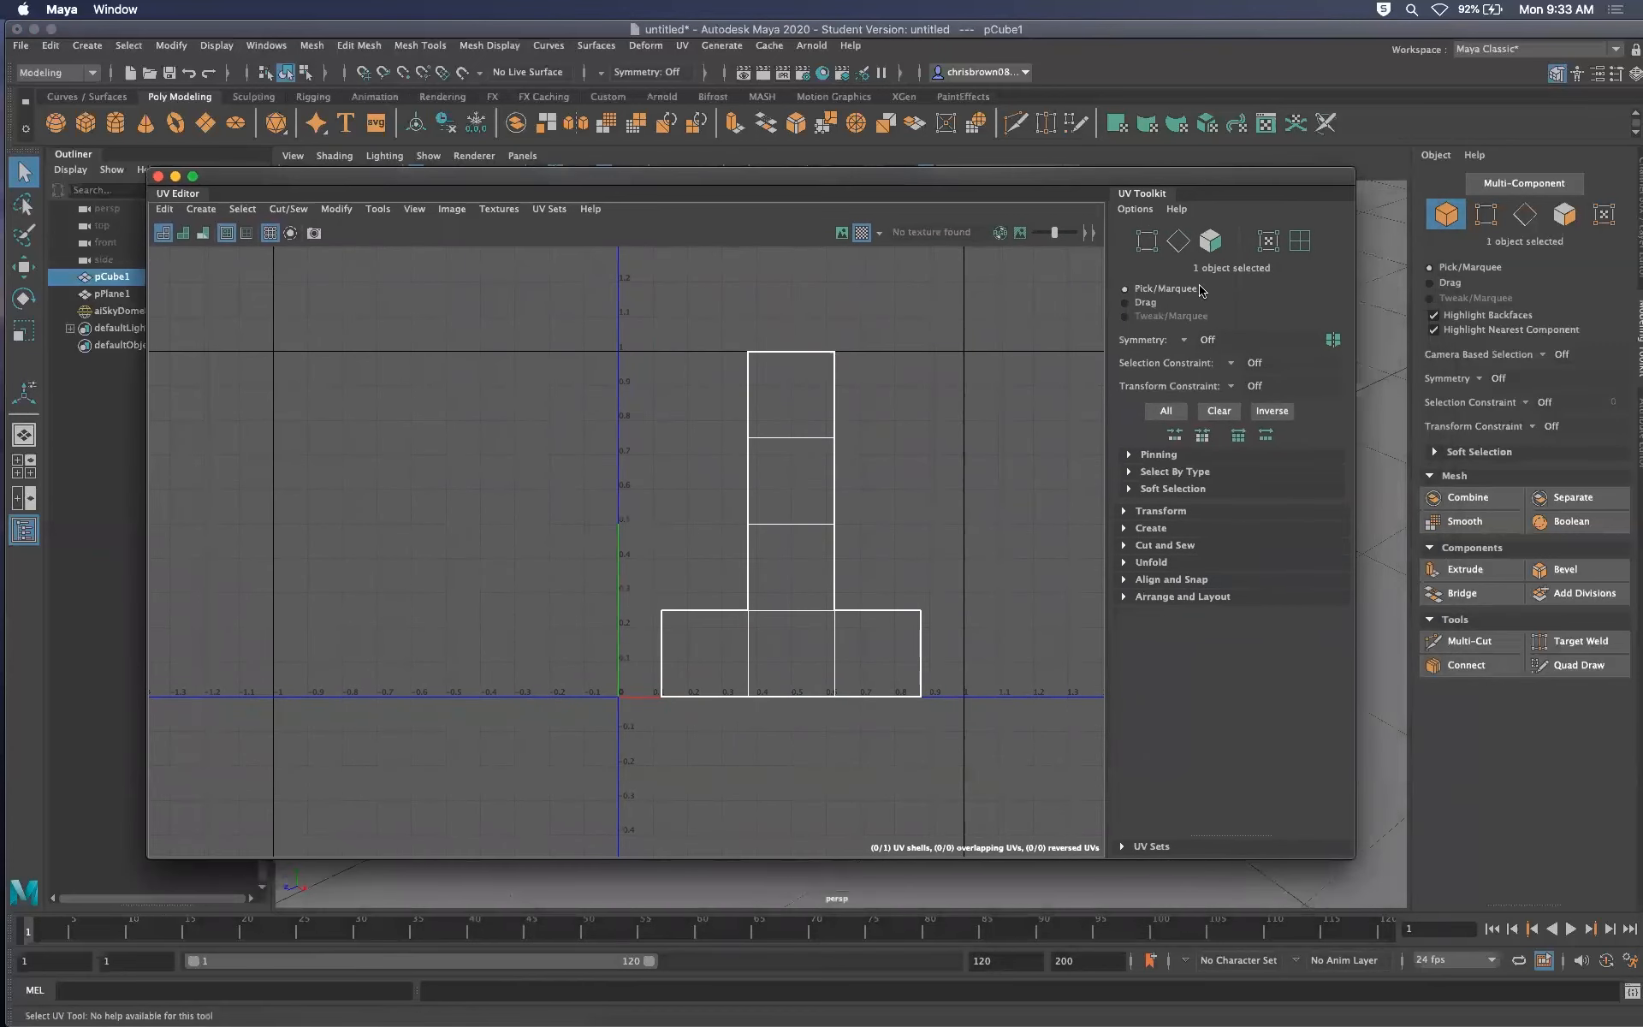
left_click(1146, 238)
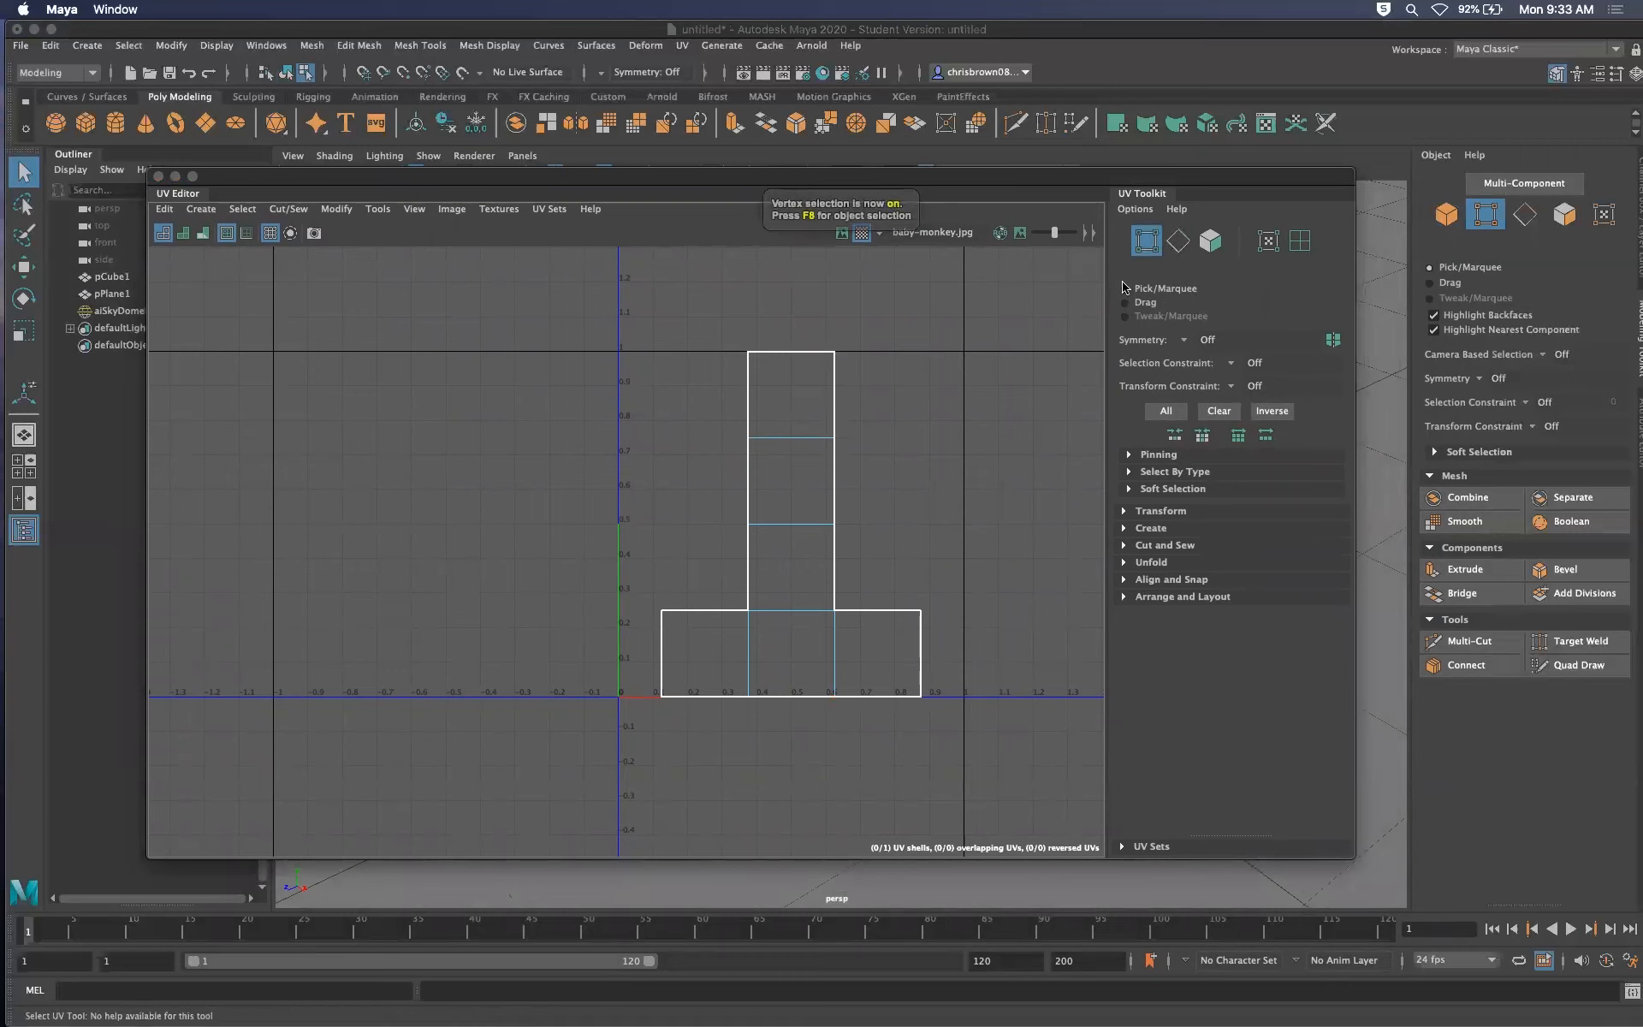
Select the cube's entire UV shell in the UV Editor and activate the Move tool
left_click(1210, 240)
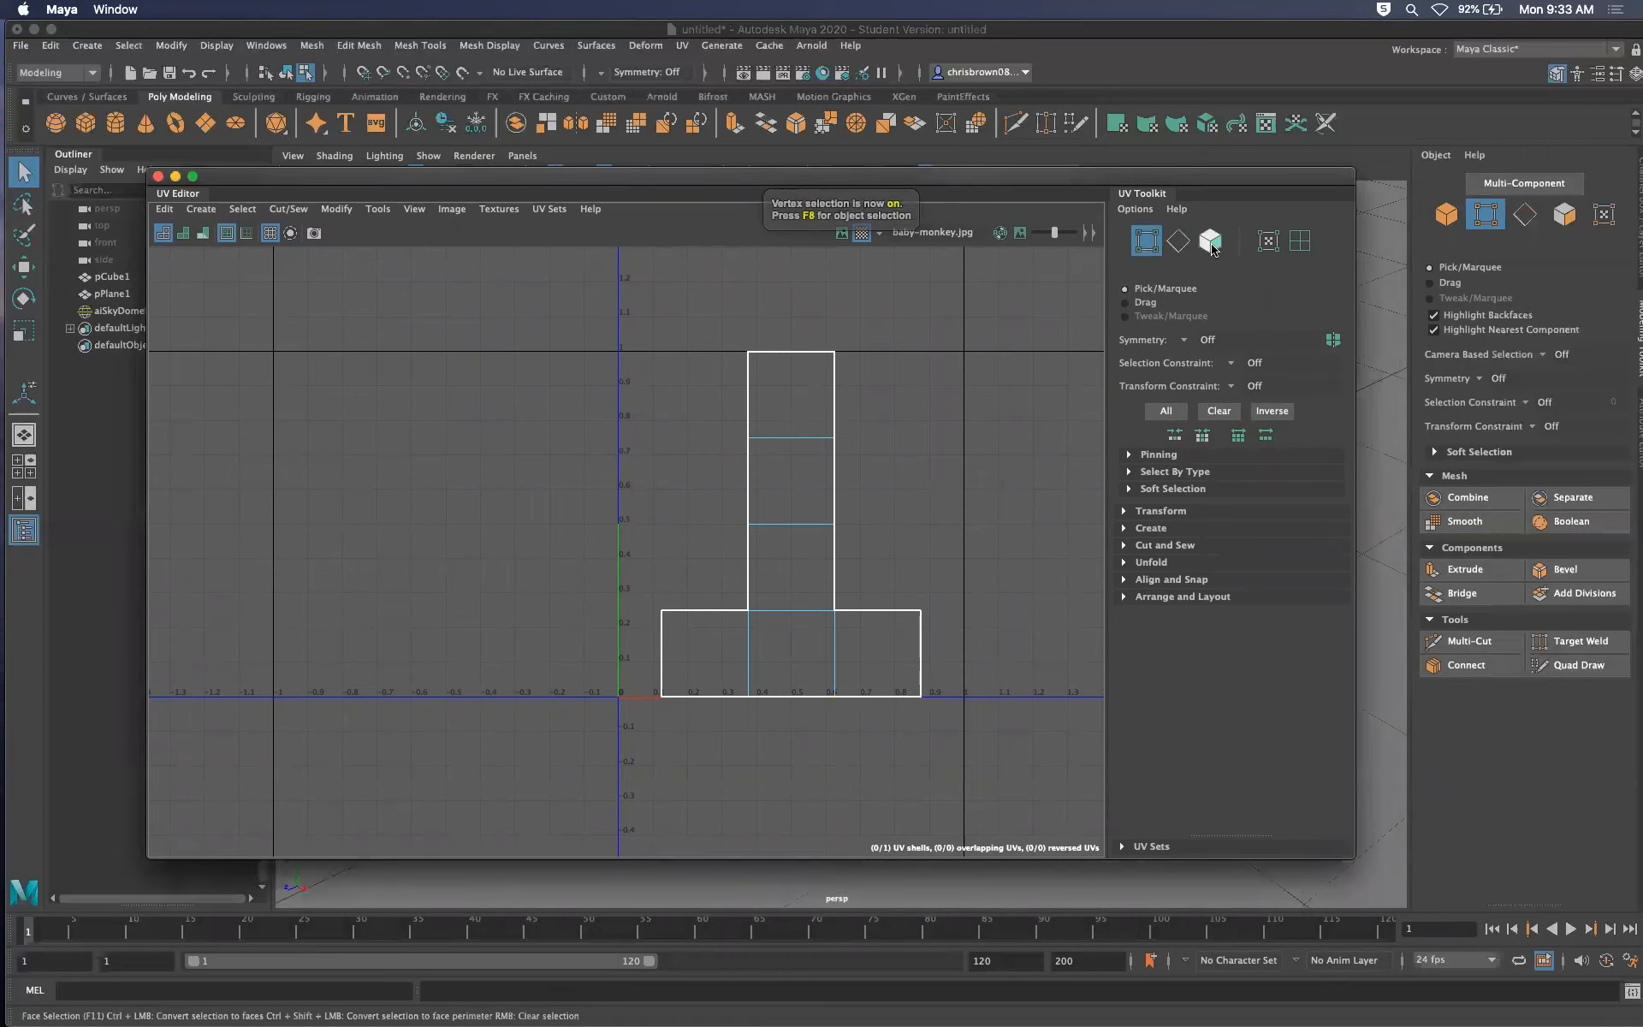
left_click(1299, 240)
left_click(800, 452)
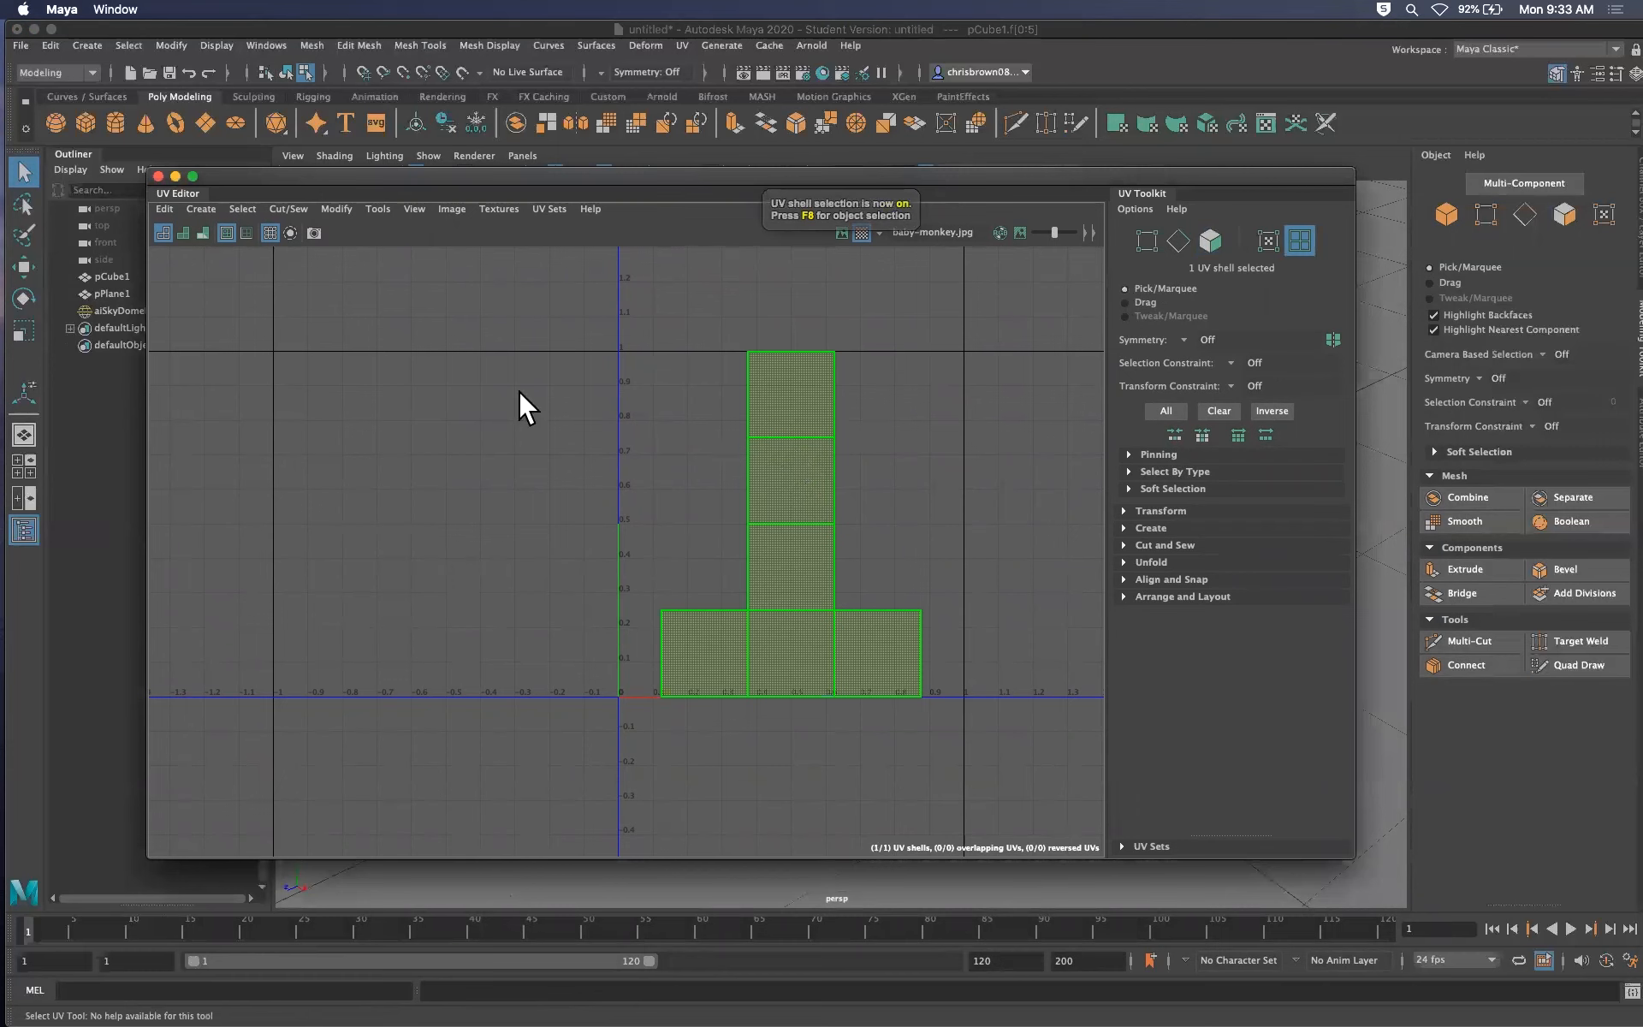
left_click(24, 266)
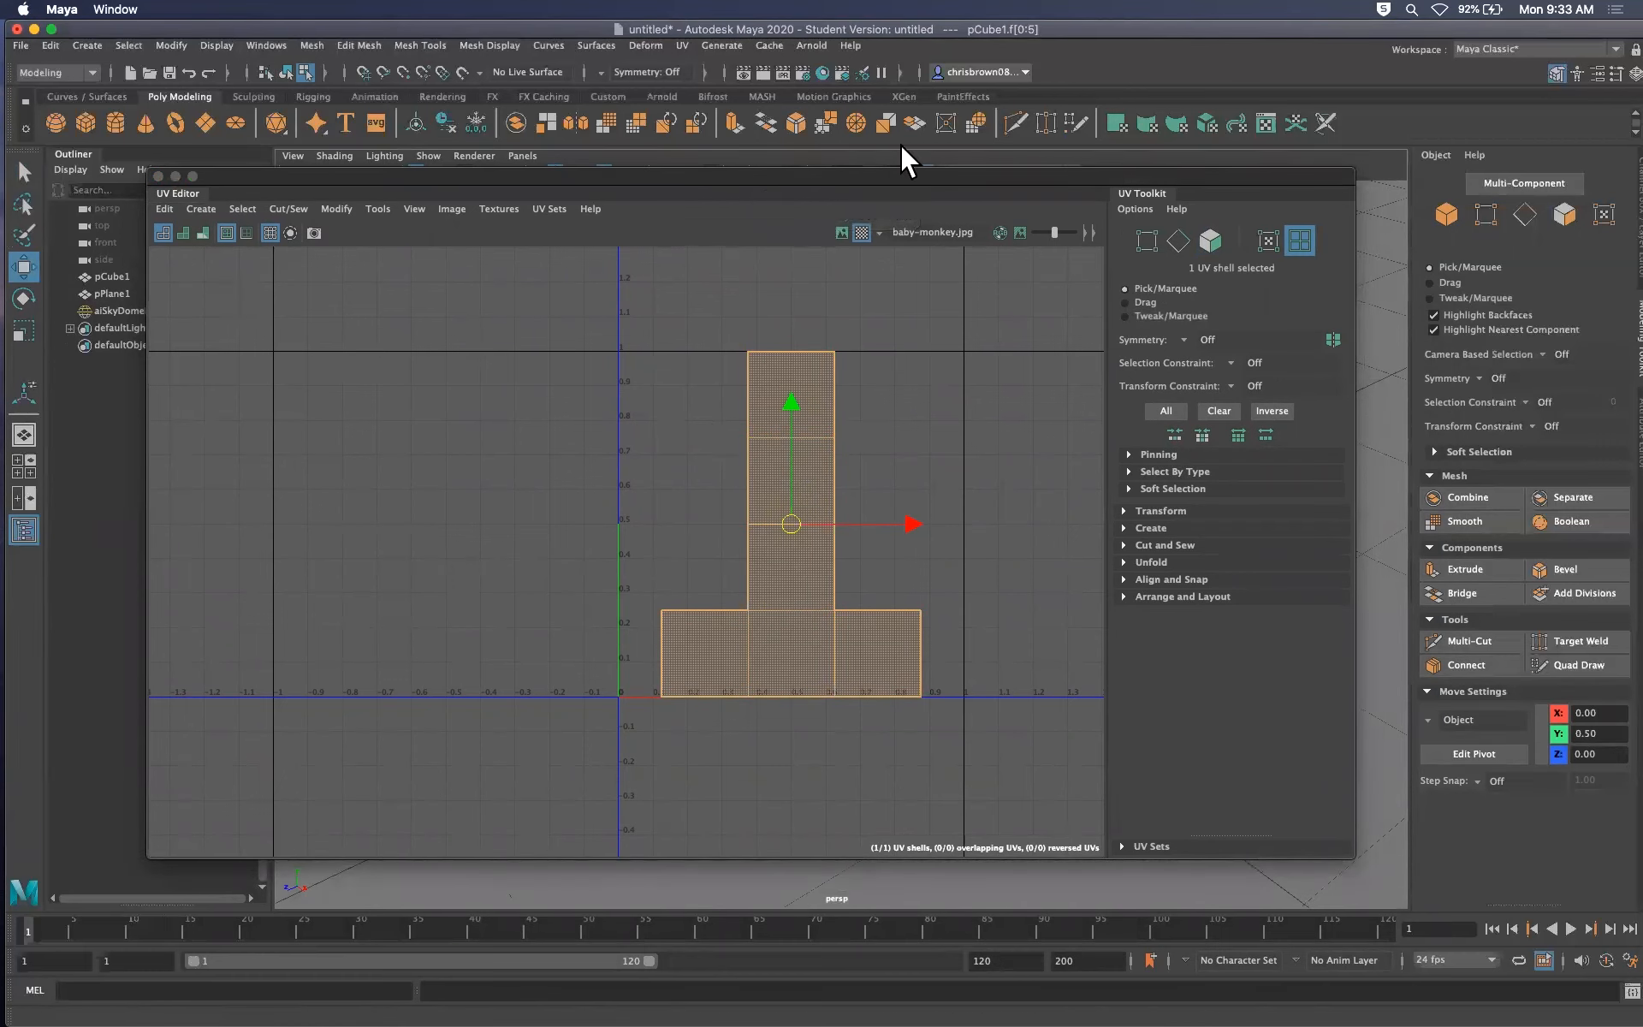
Move the UV Editor clear of the cube and nudge the whole UV shell slightly along both axes
left_click_drag(1290, 176, 1420, 514)
mouse_move(1024, 861)
left_mouse_down()
mouse_move(910, 865)
mouse_move(1010, 855)
left_mouse_up()
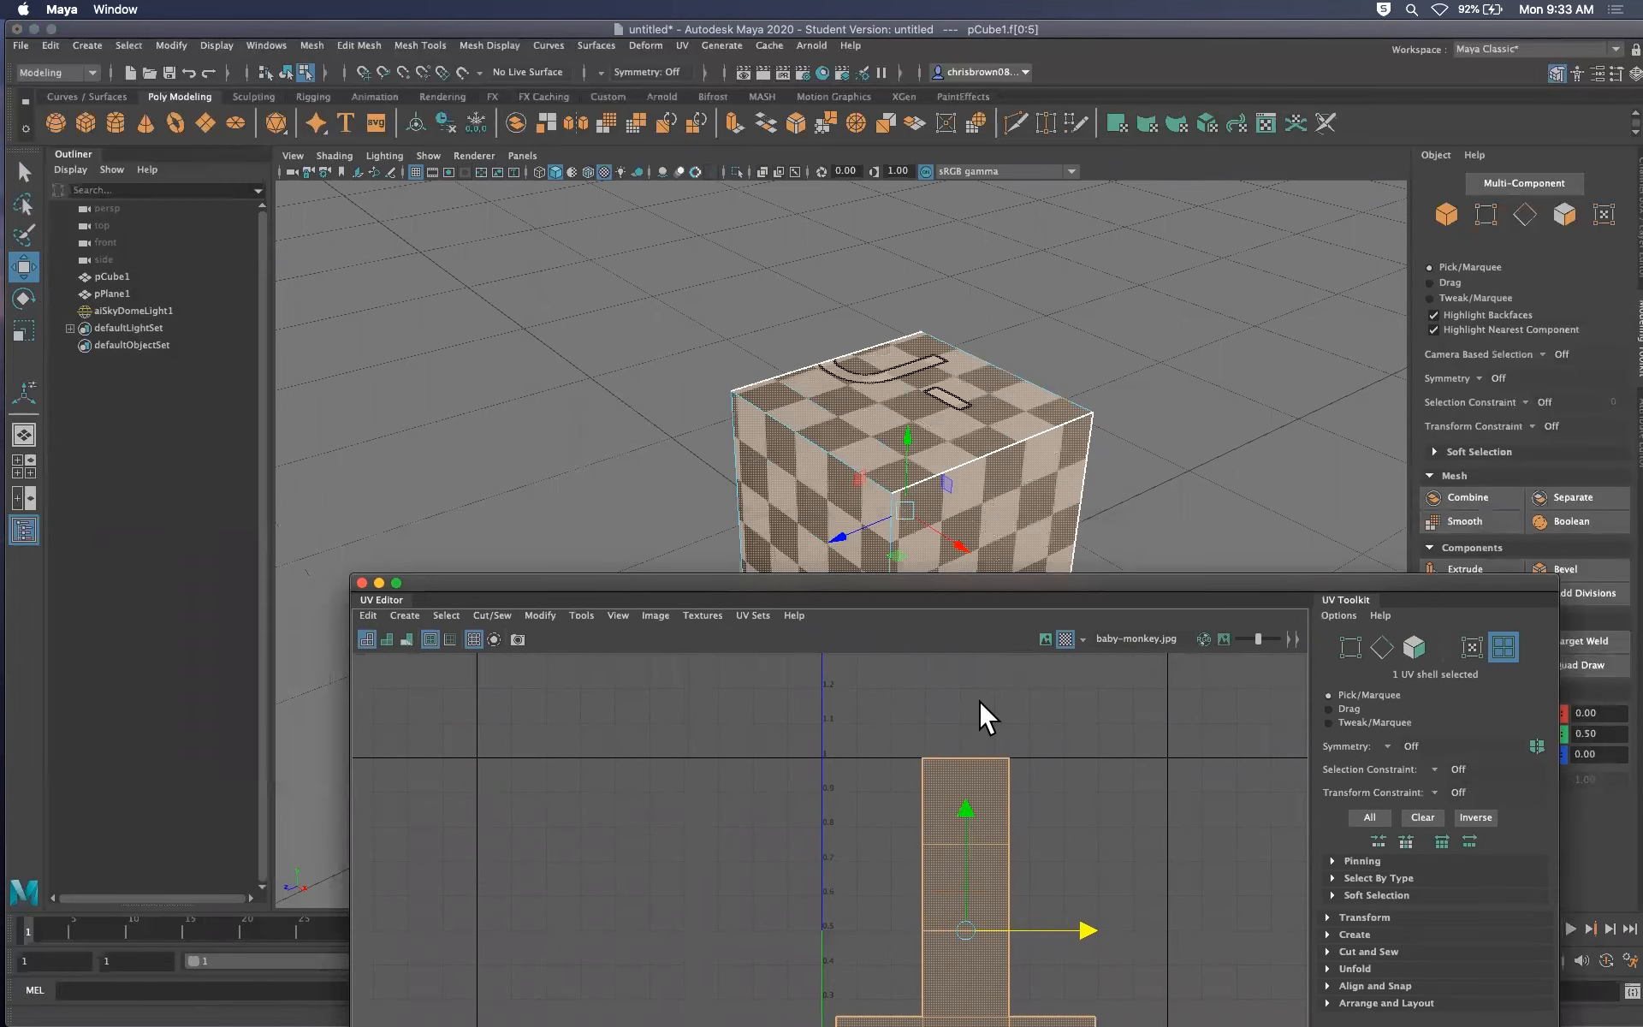
mouse_move(964, 875)
left_mouse_down()
mouse_move(943, 782)
mouse_move(961, 902)
mouse_move(962, 888)
left_mouse_up()
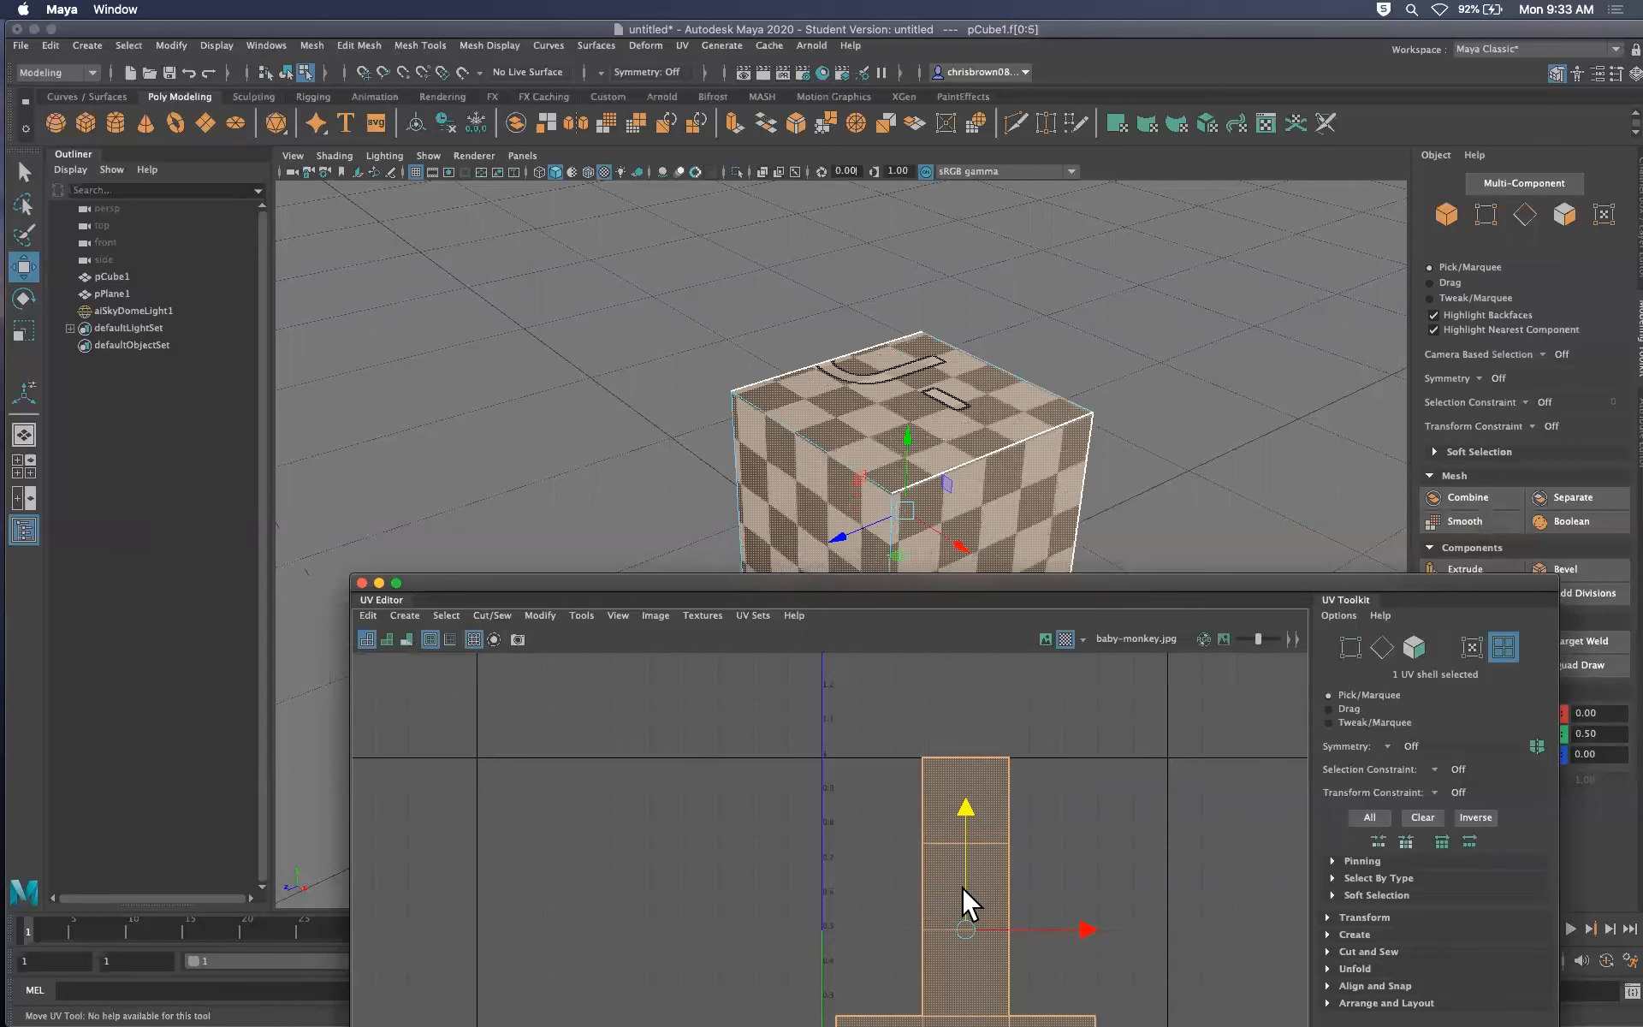
mouse_move(1035, 930)
left_mouse_down()
mouse_move(1075, 928)
mouse_move(1052, 926)
left_mouse_up()
Bring the UV Editor back up and replace its checker map with the baby-monkey.jpg texture behind the UV shell
left_click_drag(1150, 584, 1105, 285)
left_click(1090, 586)
left_click(1070, 586)
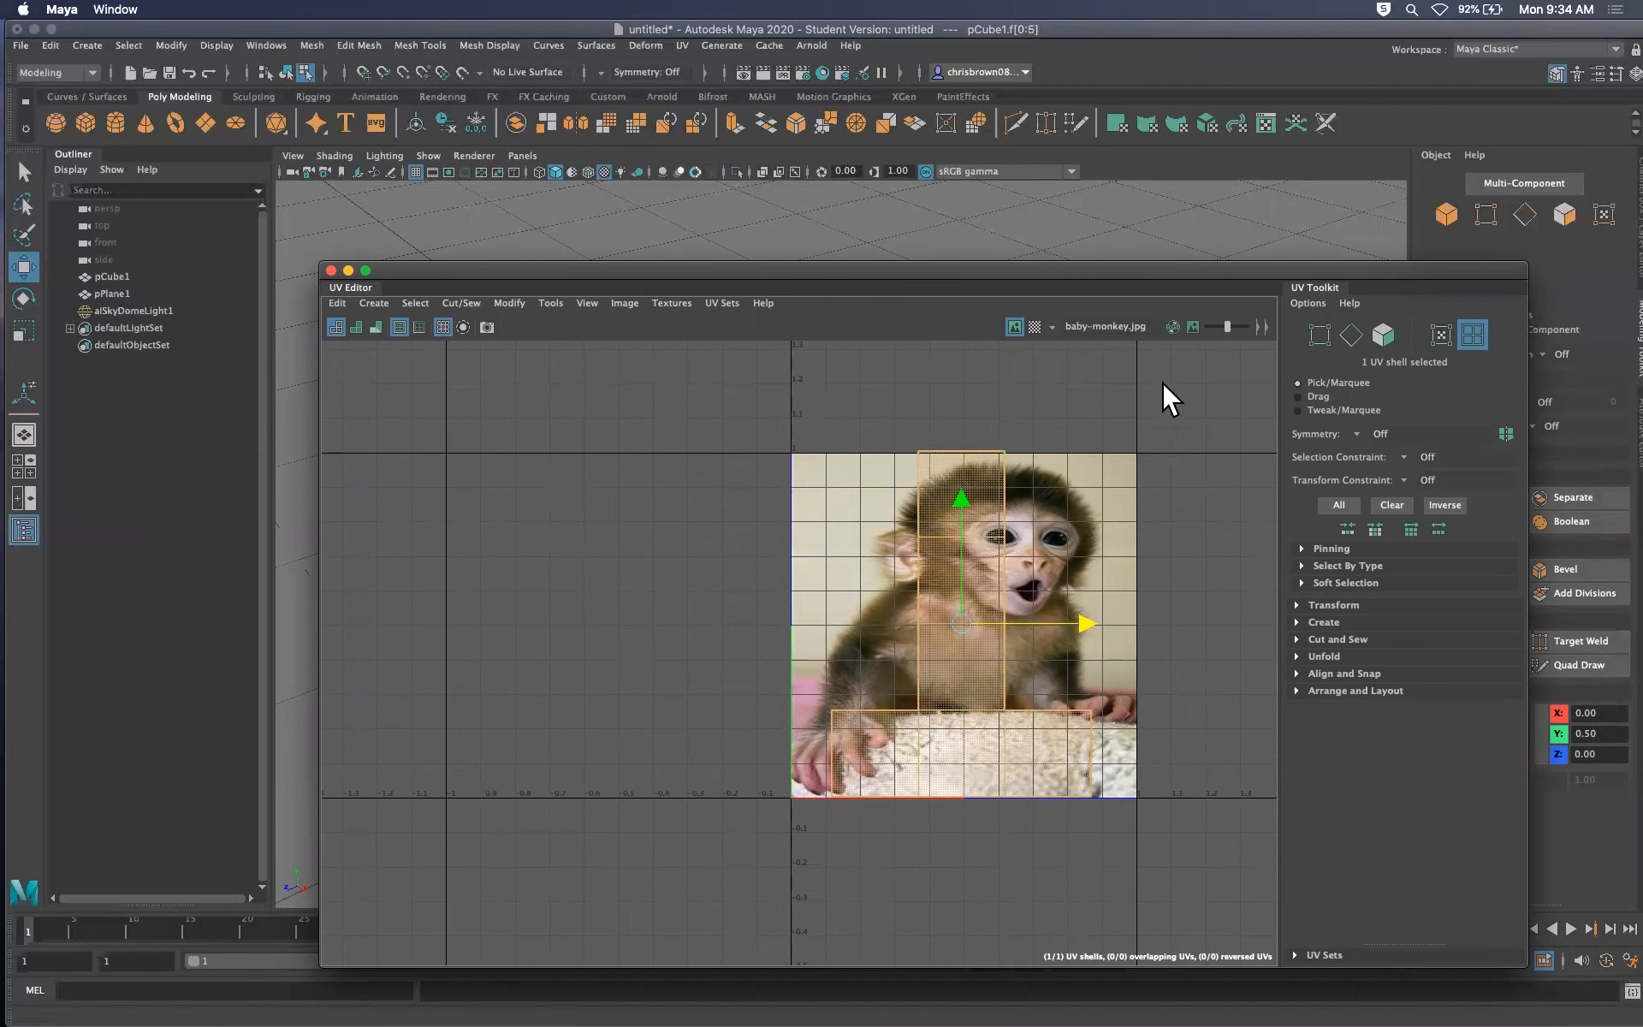
Switch to Finder and widen its window to show more folder columns
key("super+Tab")
key("super+shift+Tab")
key("super+shift+Tab")
key("super+shift+Tab")
key("super+shift+Tab")
key("super+shift+Tab")
key("super+shift+Tab")
key("super+shift+Tab")
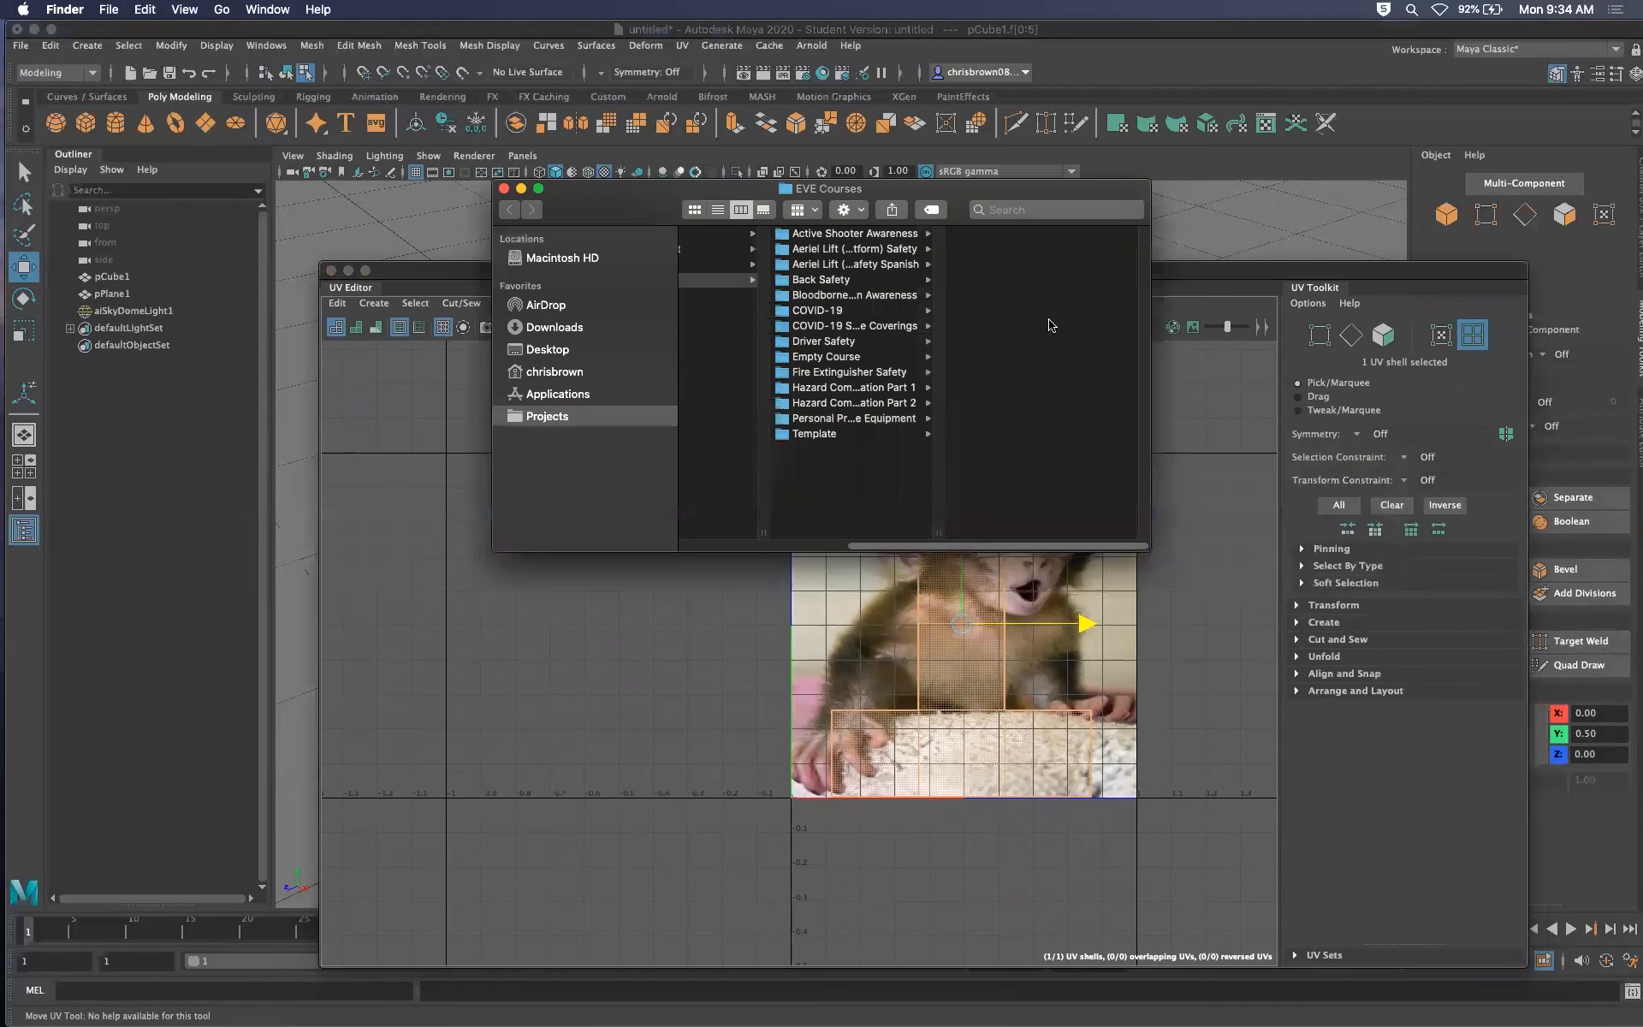
left_click_drag(1150, 551, 1535, 550)
Preview baby-monkey.jpg from the sourceimages folder of KCAD's Alien Office project, then return to Maya
left_click(781, 294)
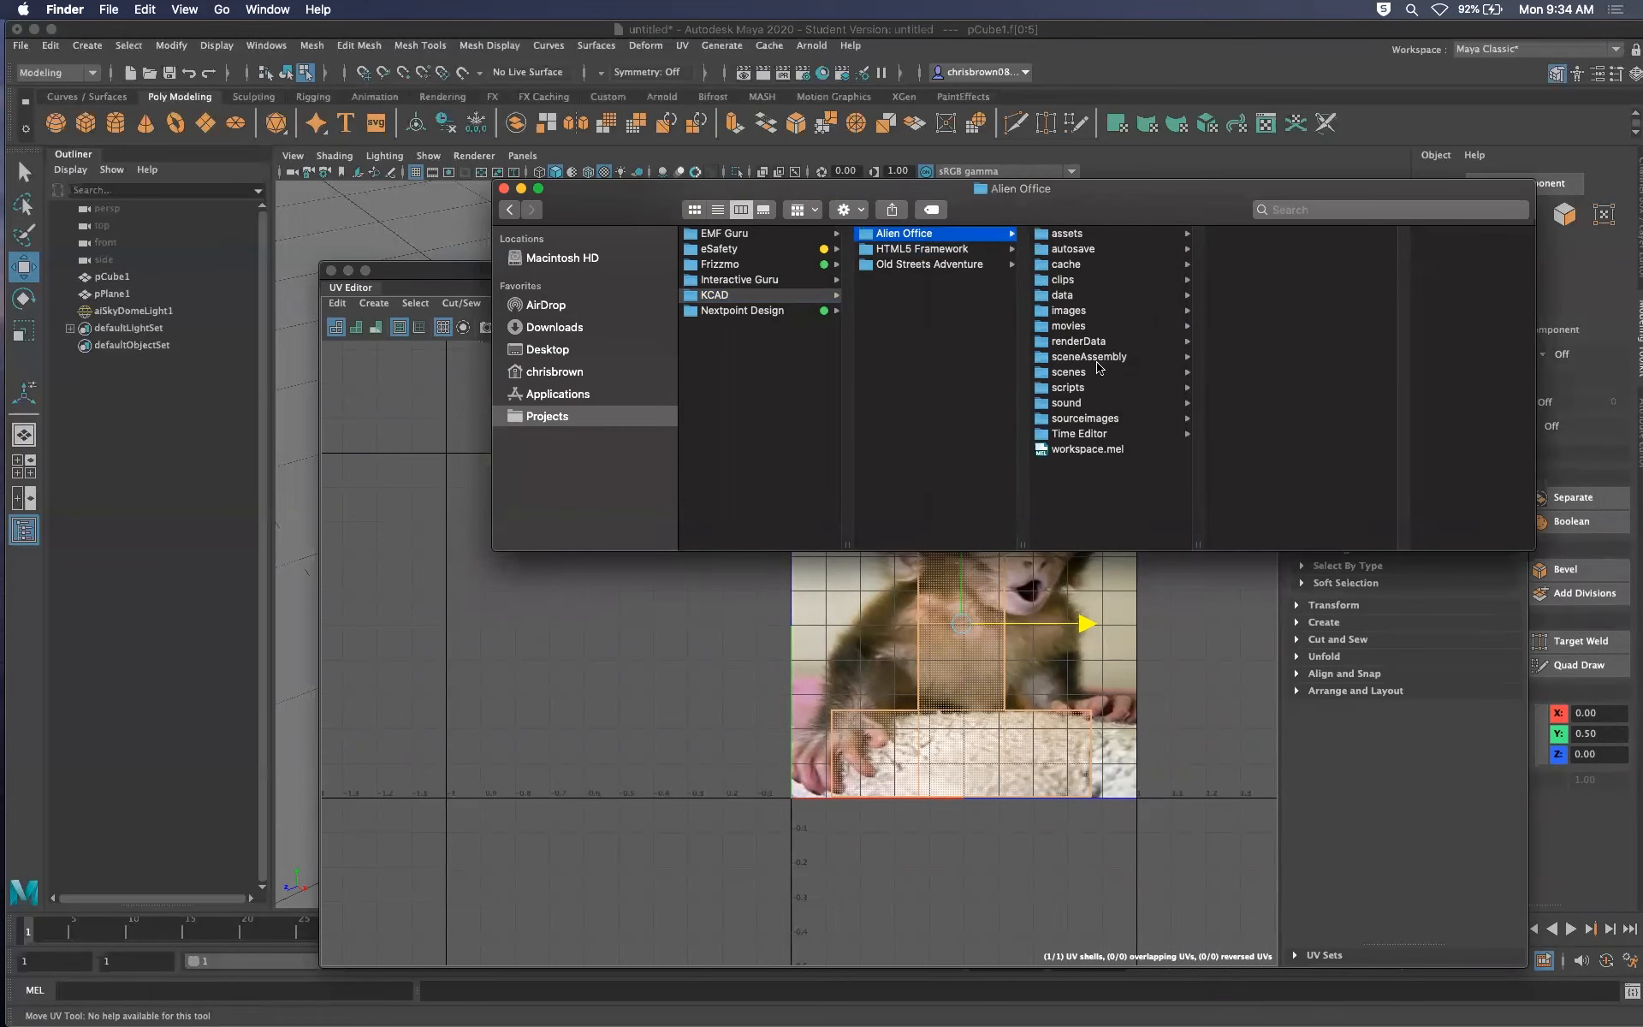
left_click(1087, 418)
left_click(1268, 264)
key("space")
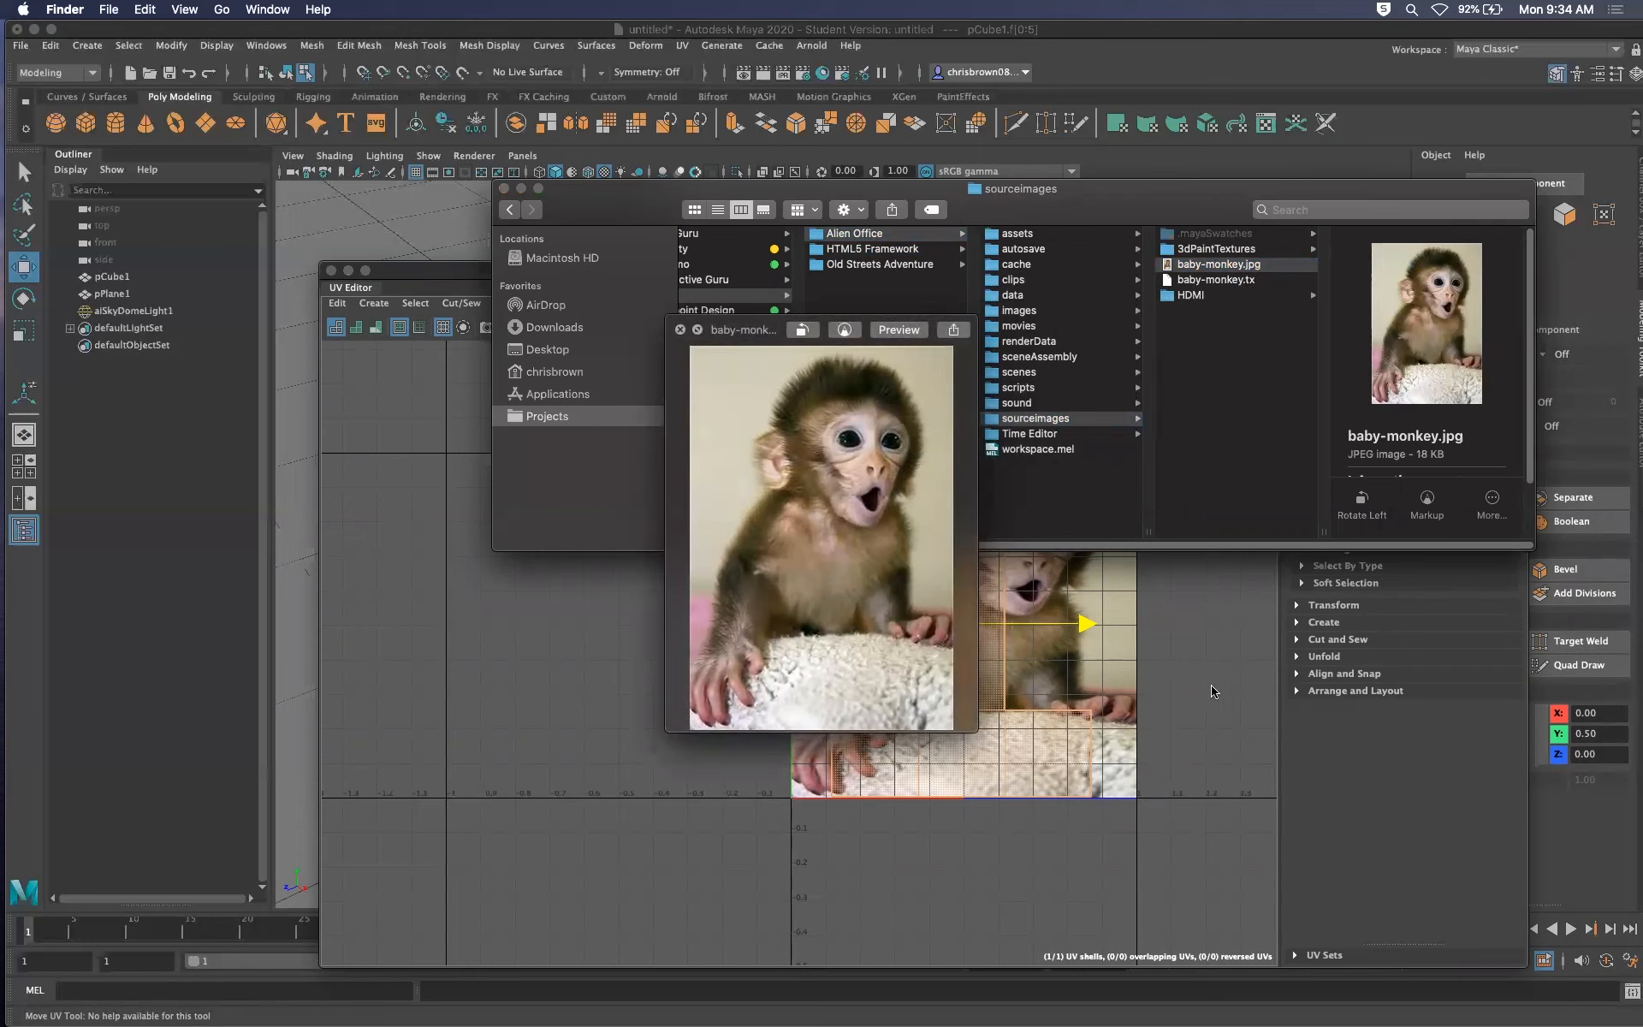
left_click(1242, 661)
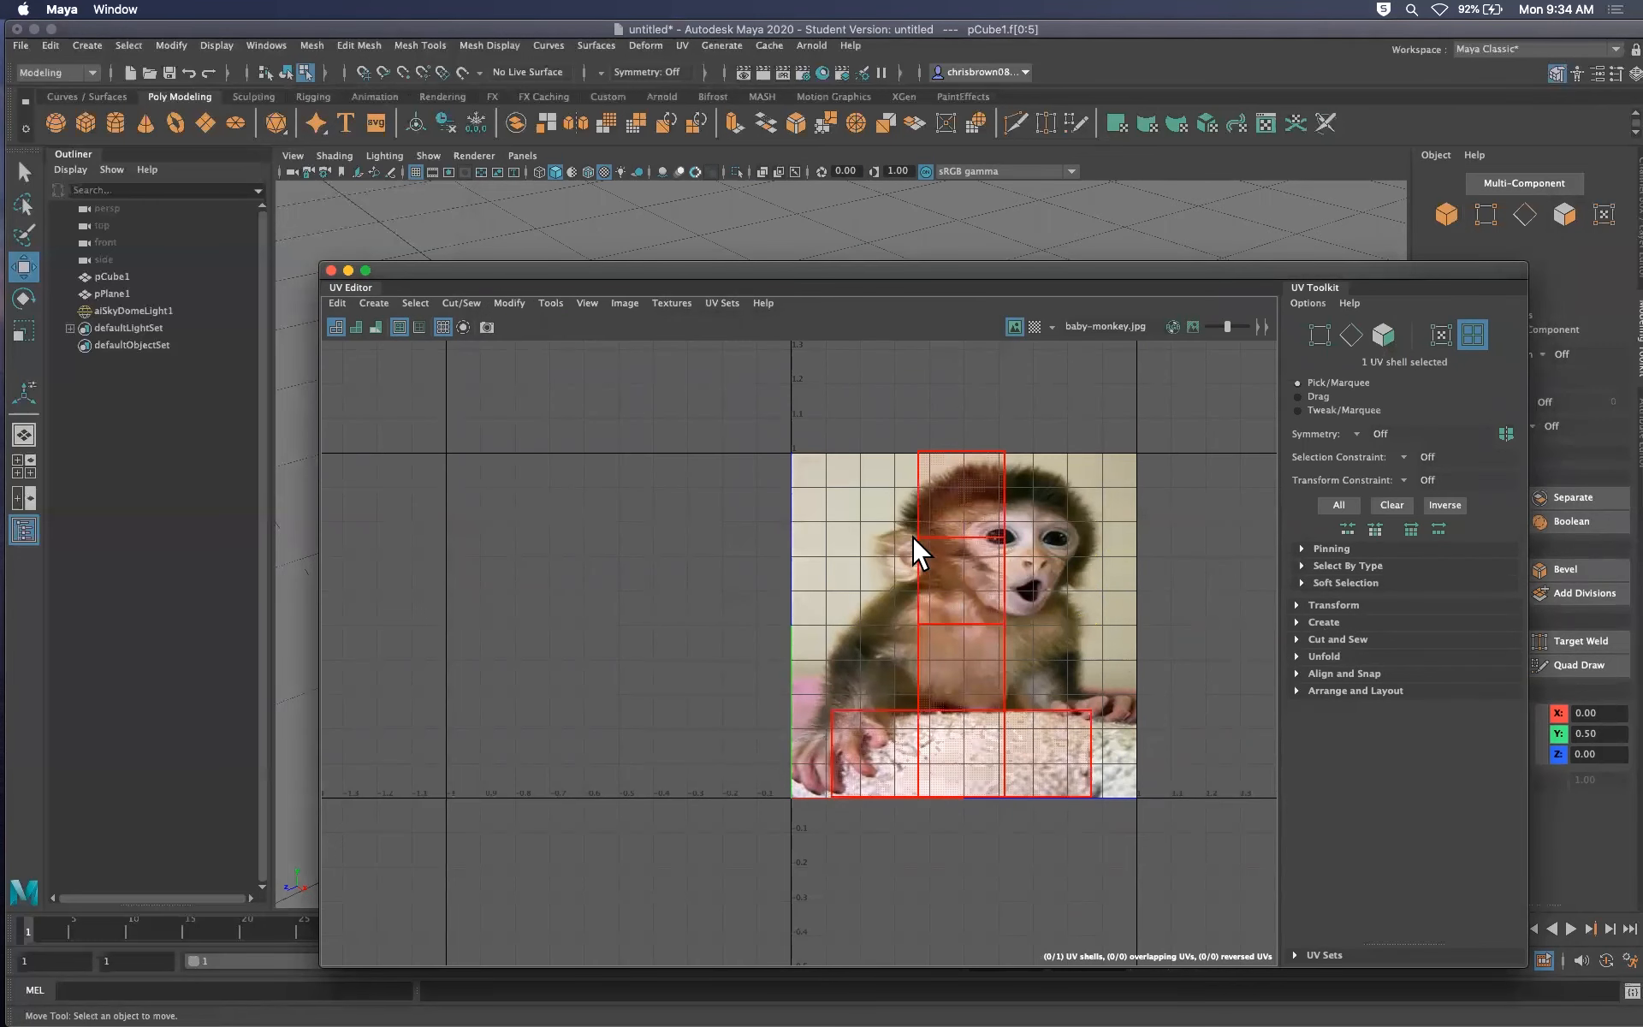
Select the two uppermost faces of the UV layout one after the other and inspect each on the textured cube
left_click(1013, 513)
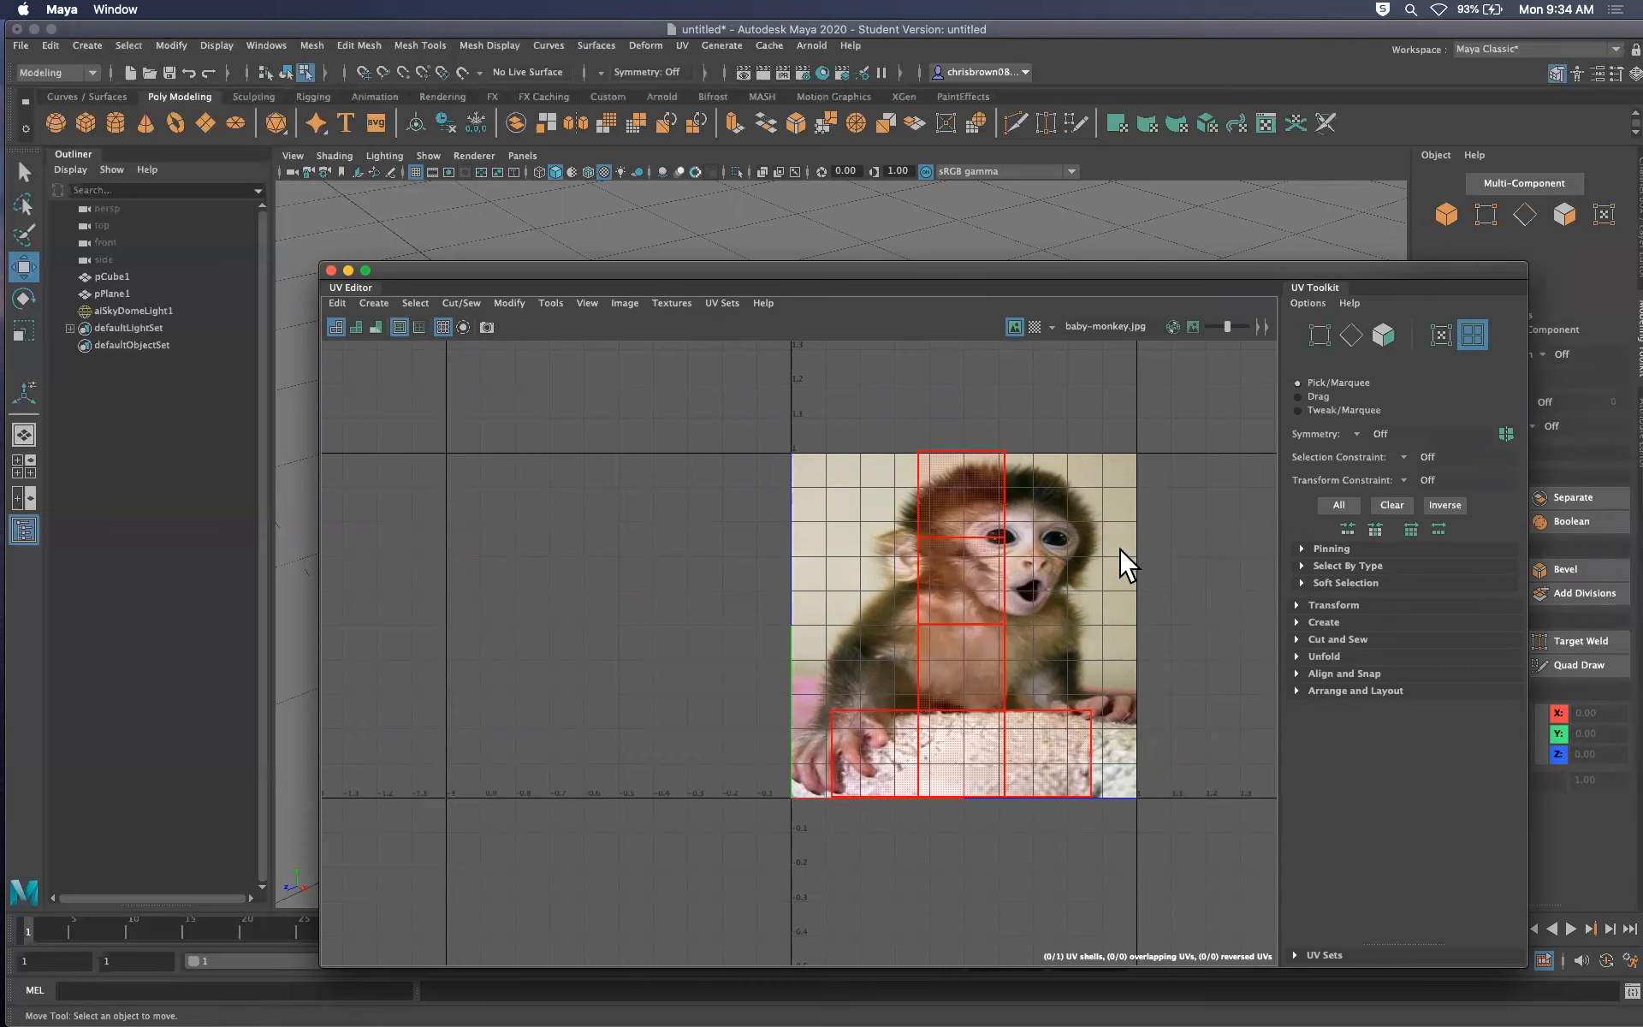
left_click_drag(1024, 276, 1039, 331)
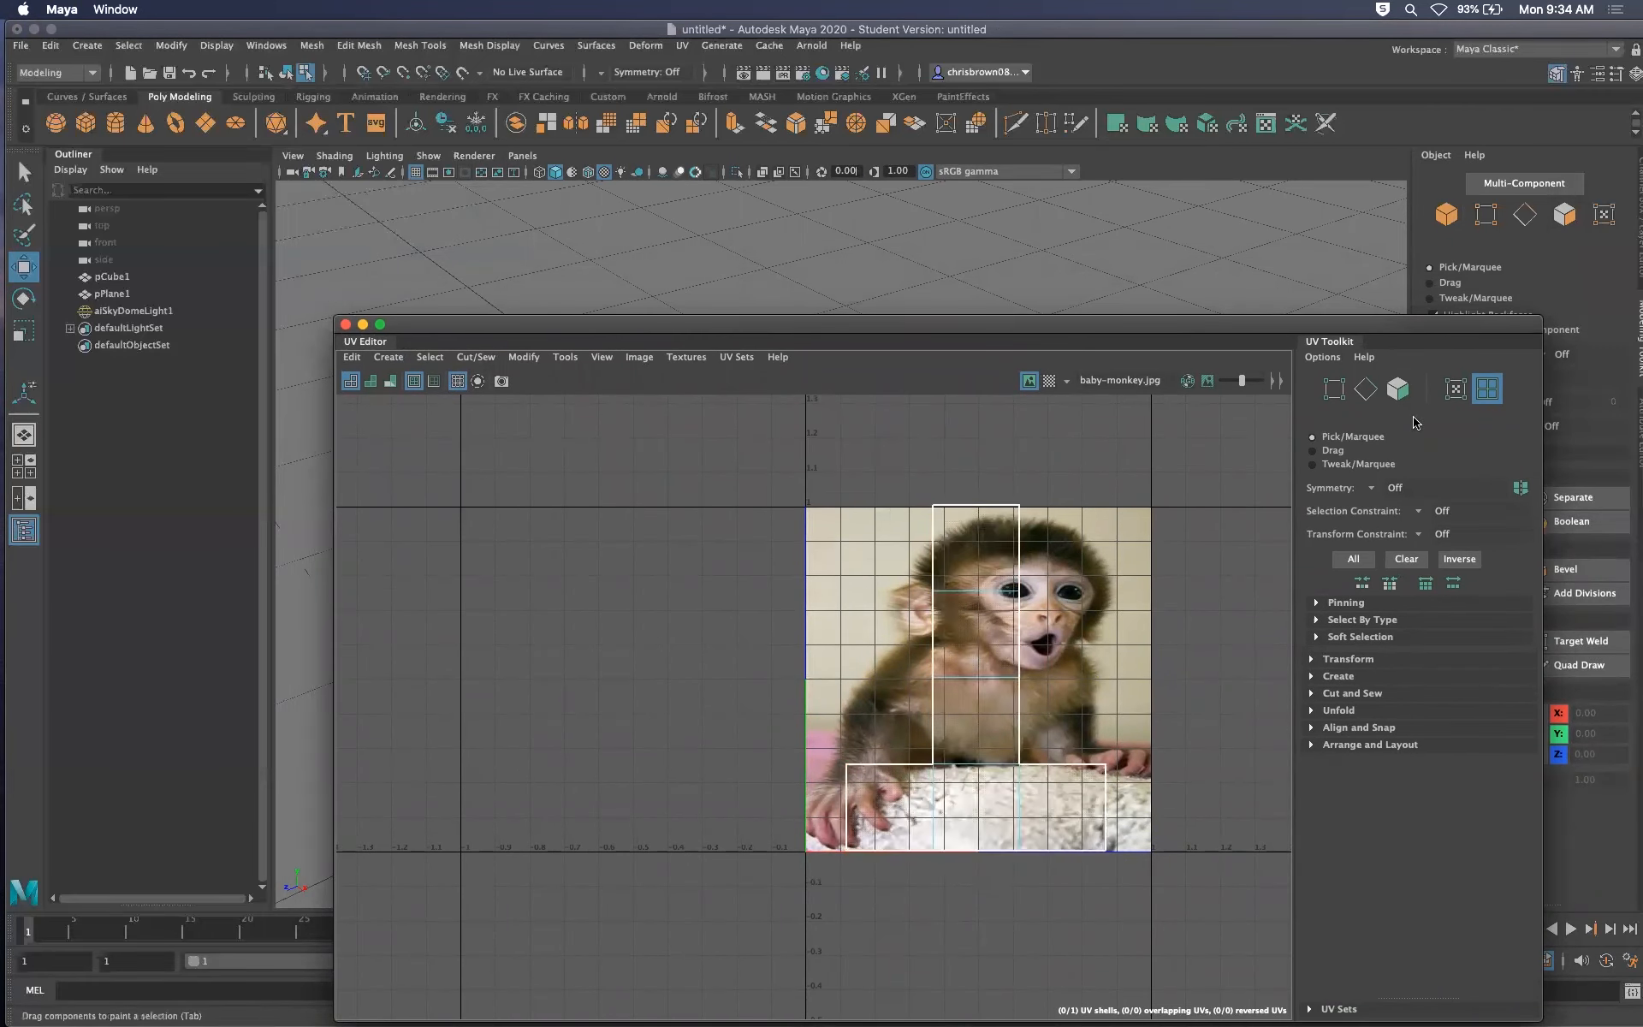
key("F11")
left_click(974, 538)
left_click_drag(1026, 344, 1138, 689)
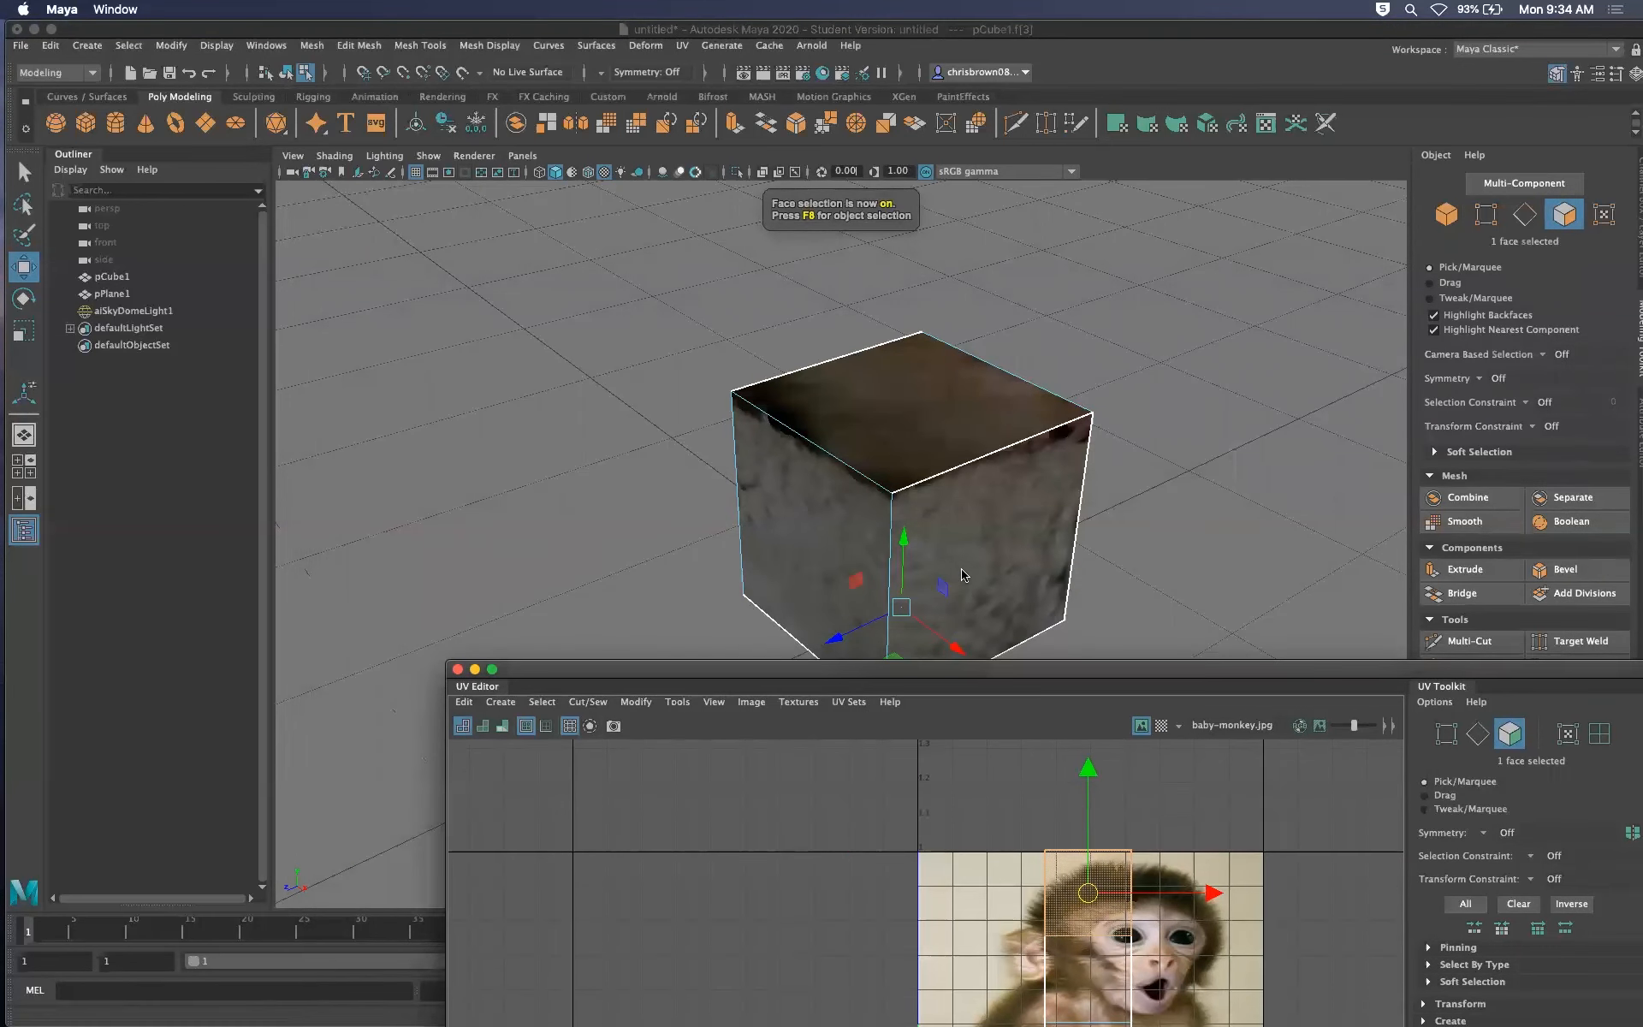
left_click_drag(969, 550, 1003, 526, "alt")
left_click(1100, 974)
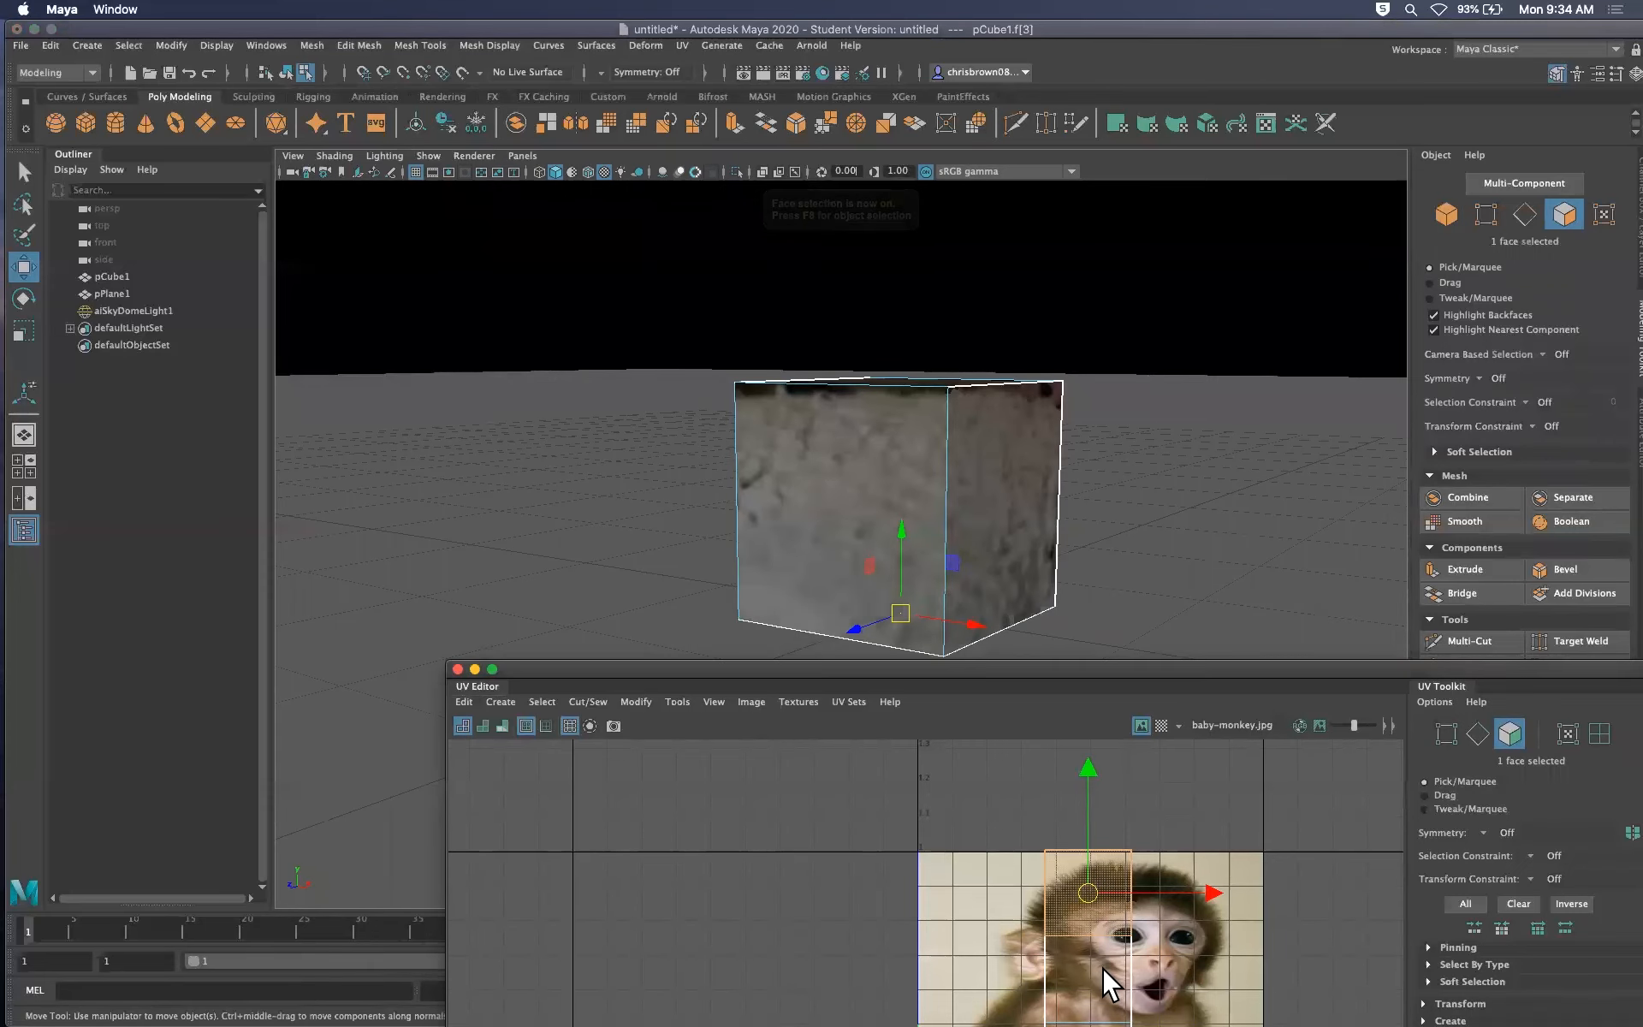
left_click_drag(881, 496, 690, 470, "alt")
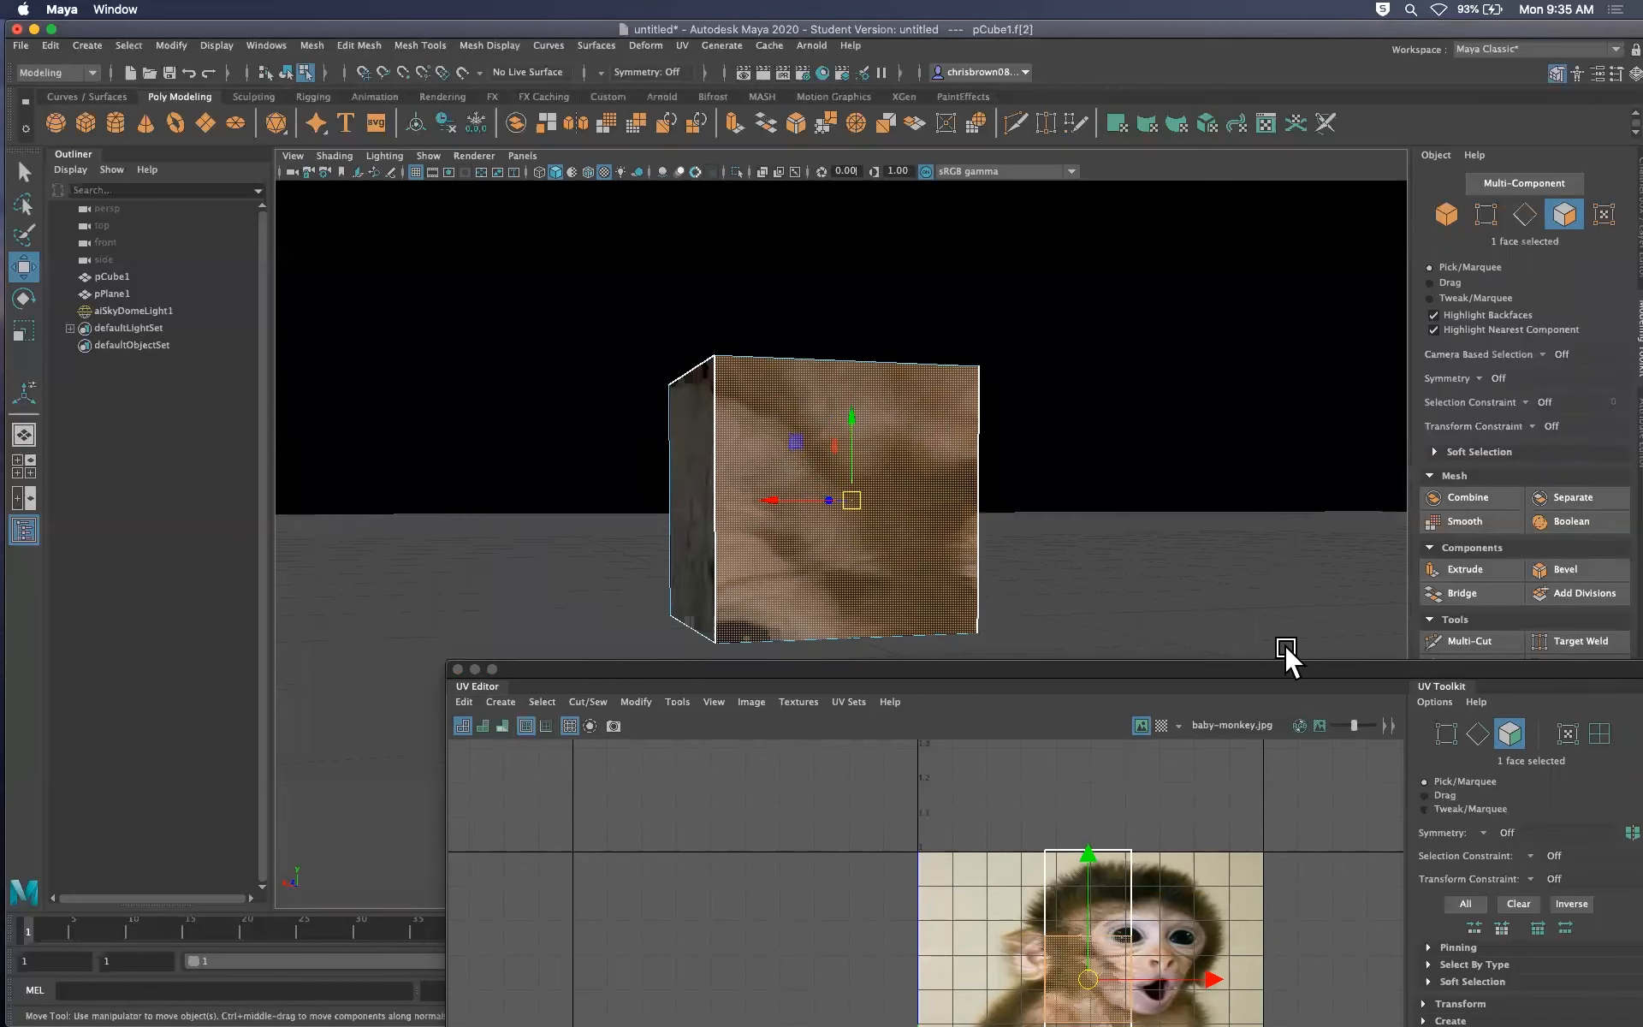
Place the UV Editor back over the perspective view and clear the face selection
left_click_drag(1282, 667, 1147, 340)
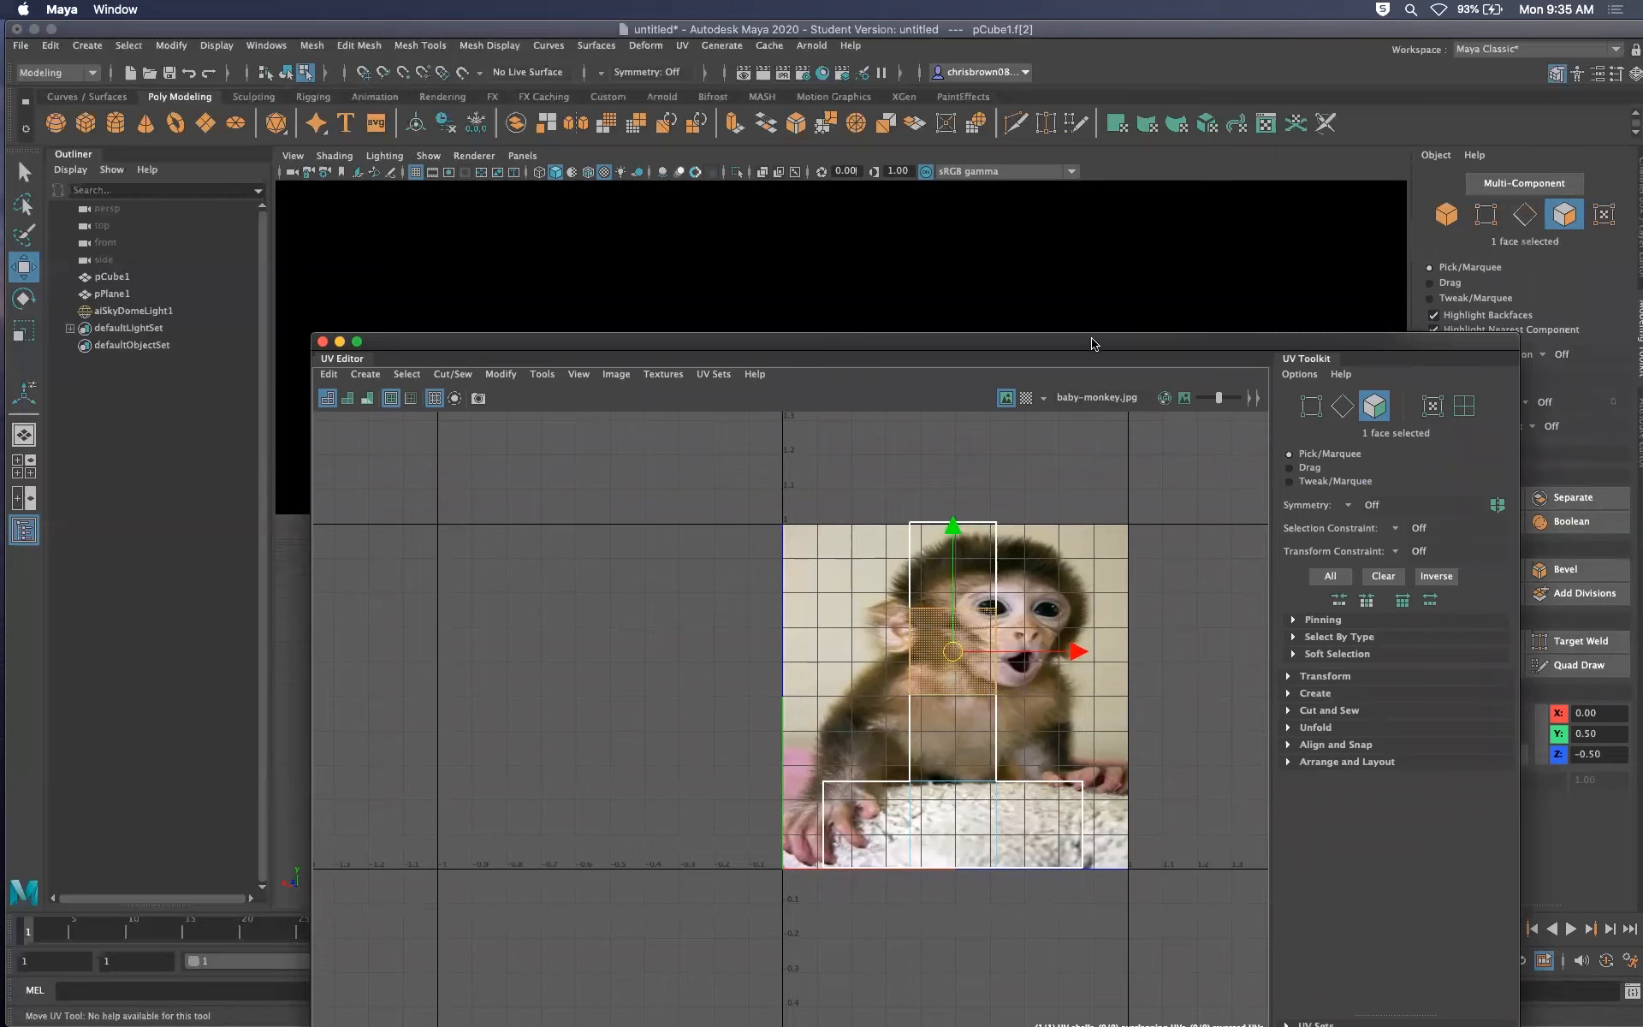
left_click_drag(1095, 344, 1148, 444)
left_click_drag(1188, 580, 936, 258)
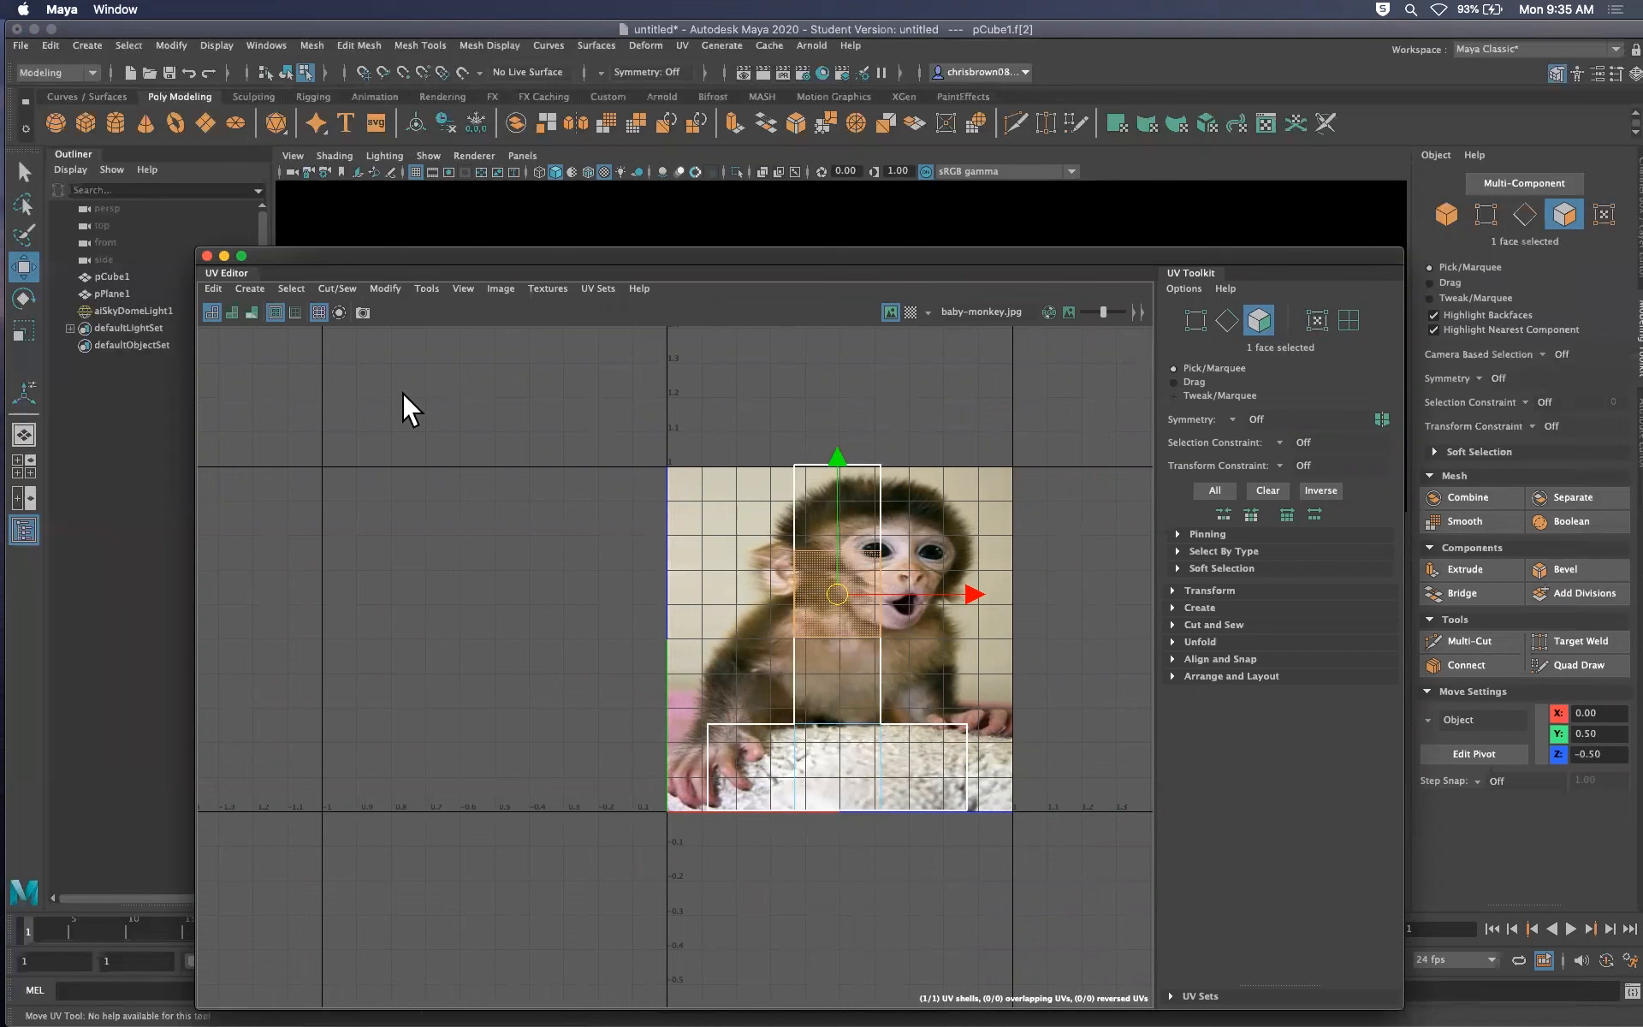
left_click(683, 45)
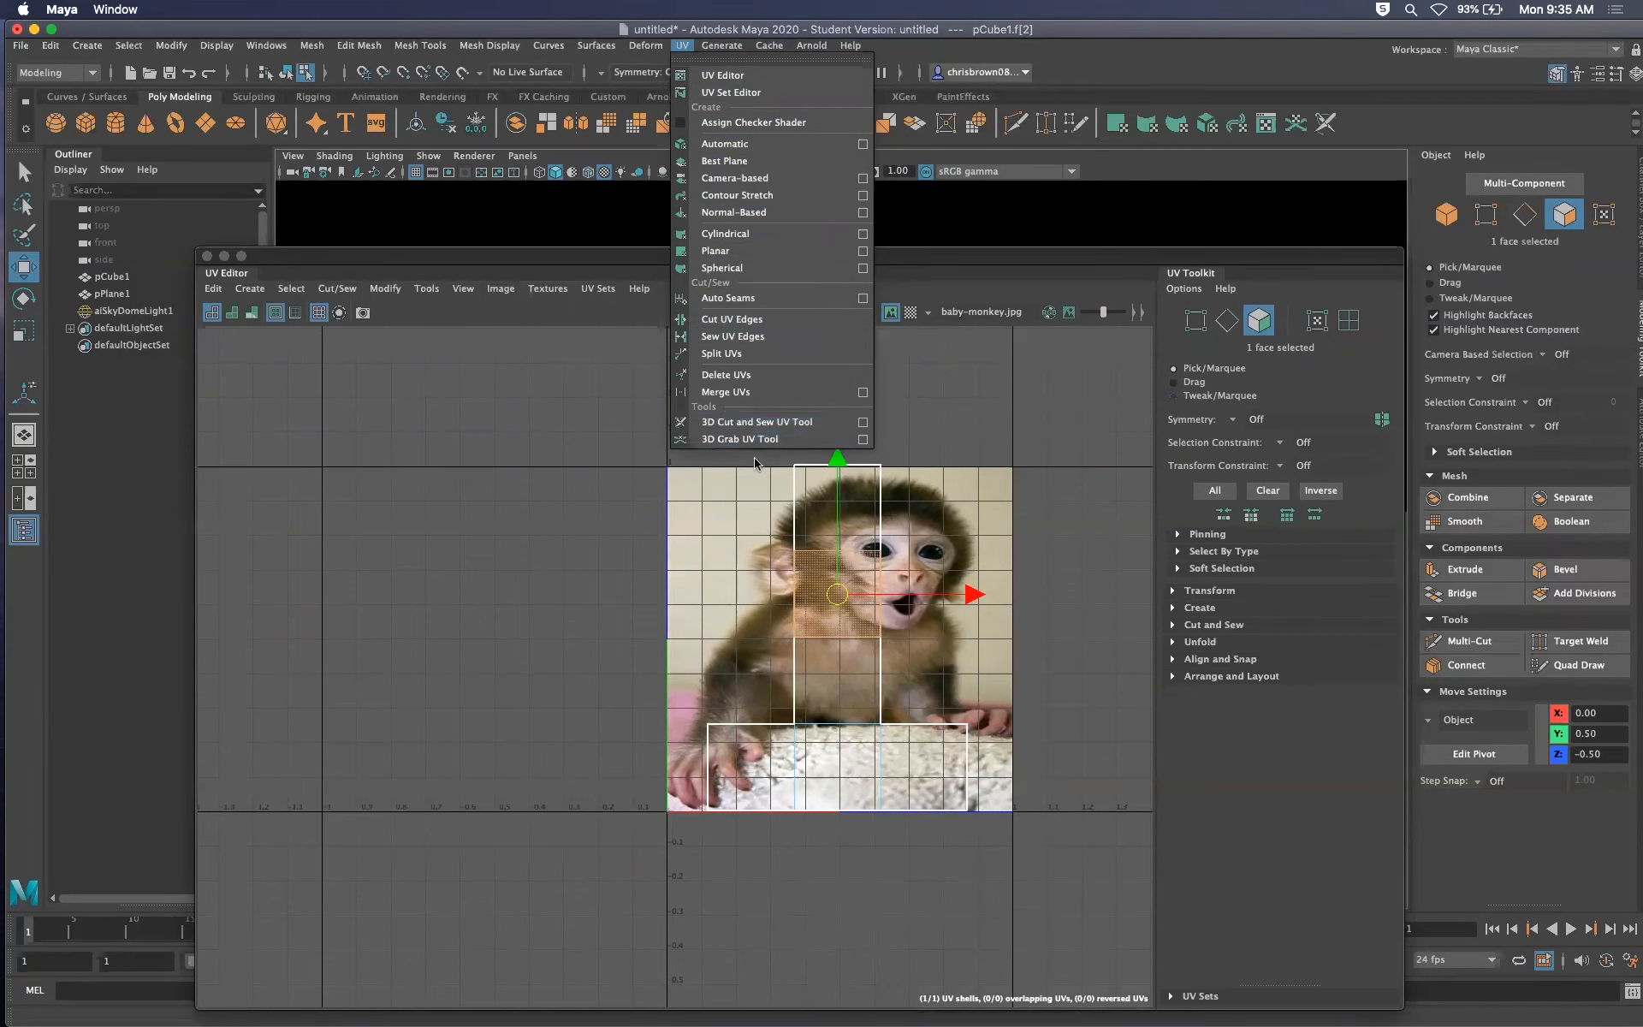
left_click(916, 598)
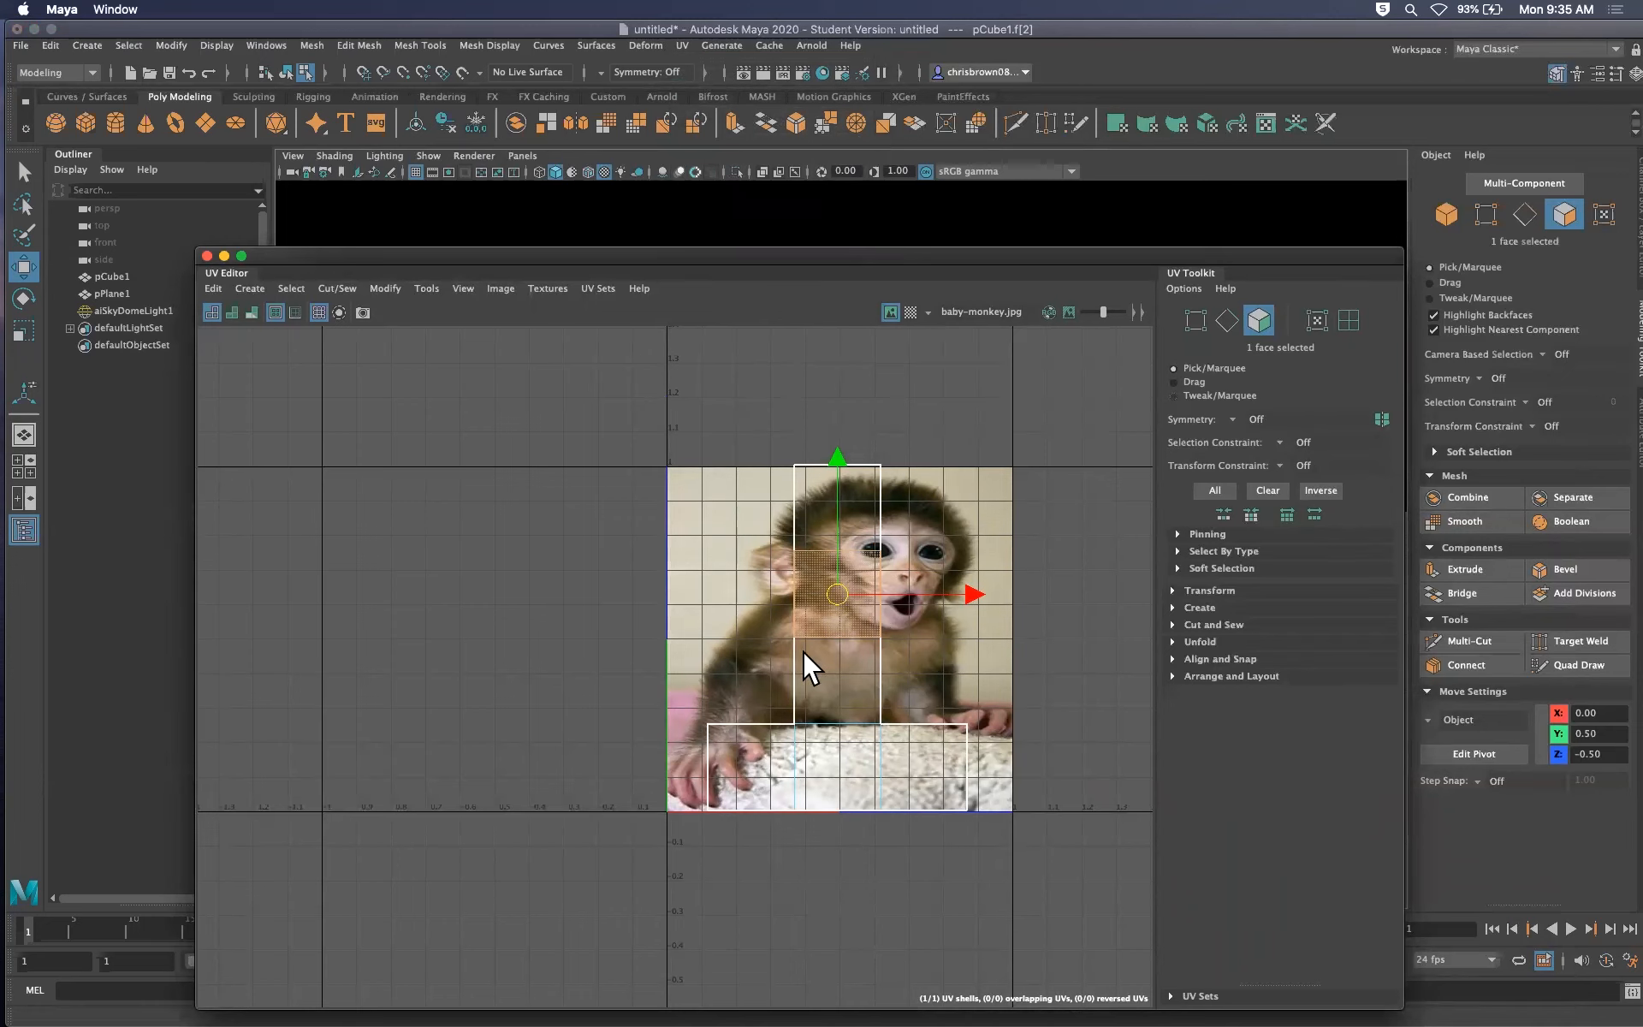
left_click_drag(921, 256, 965, 199)
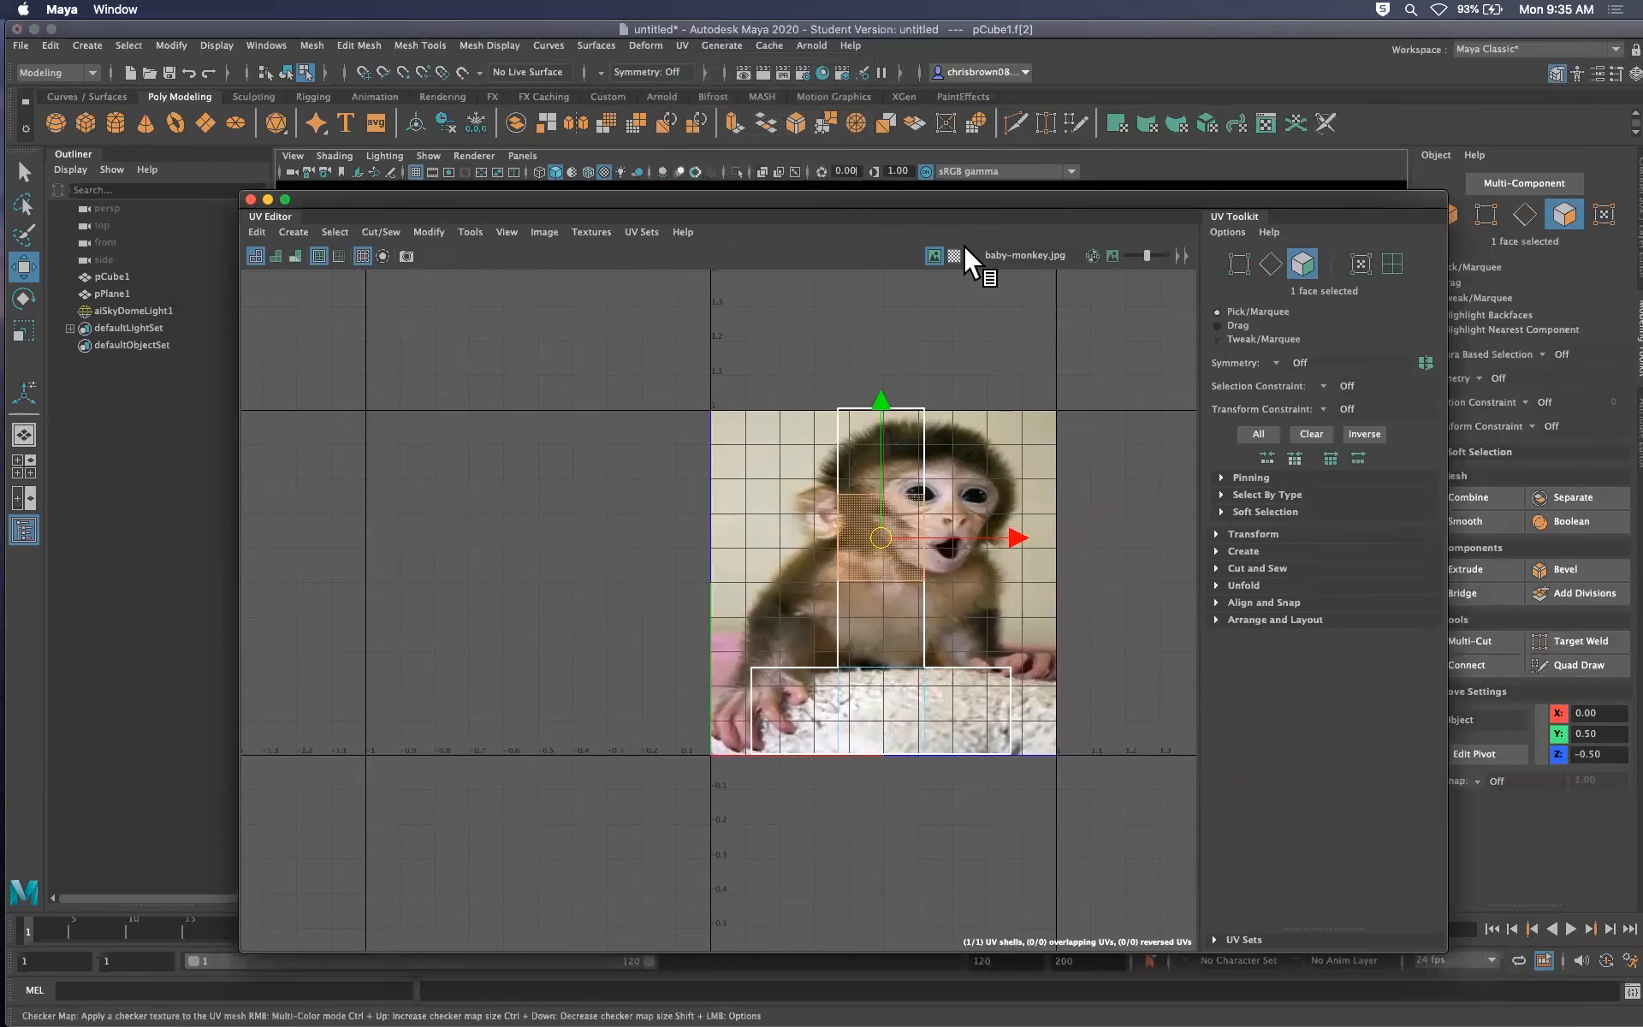
left_click(972, 344)
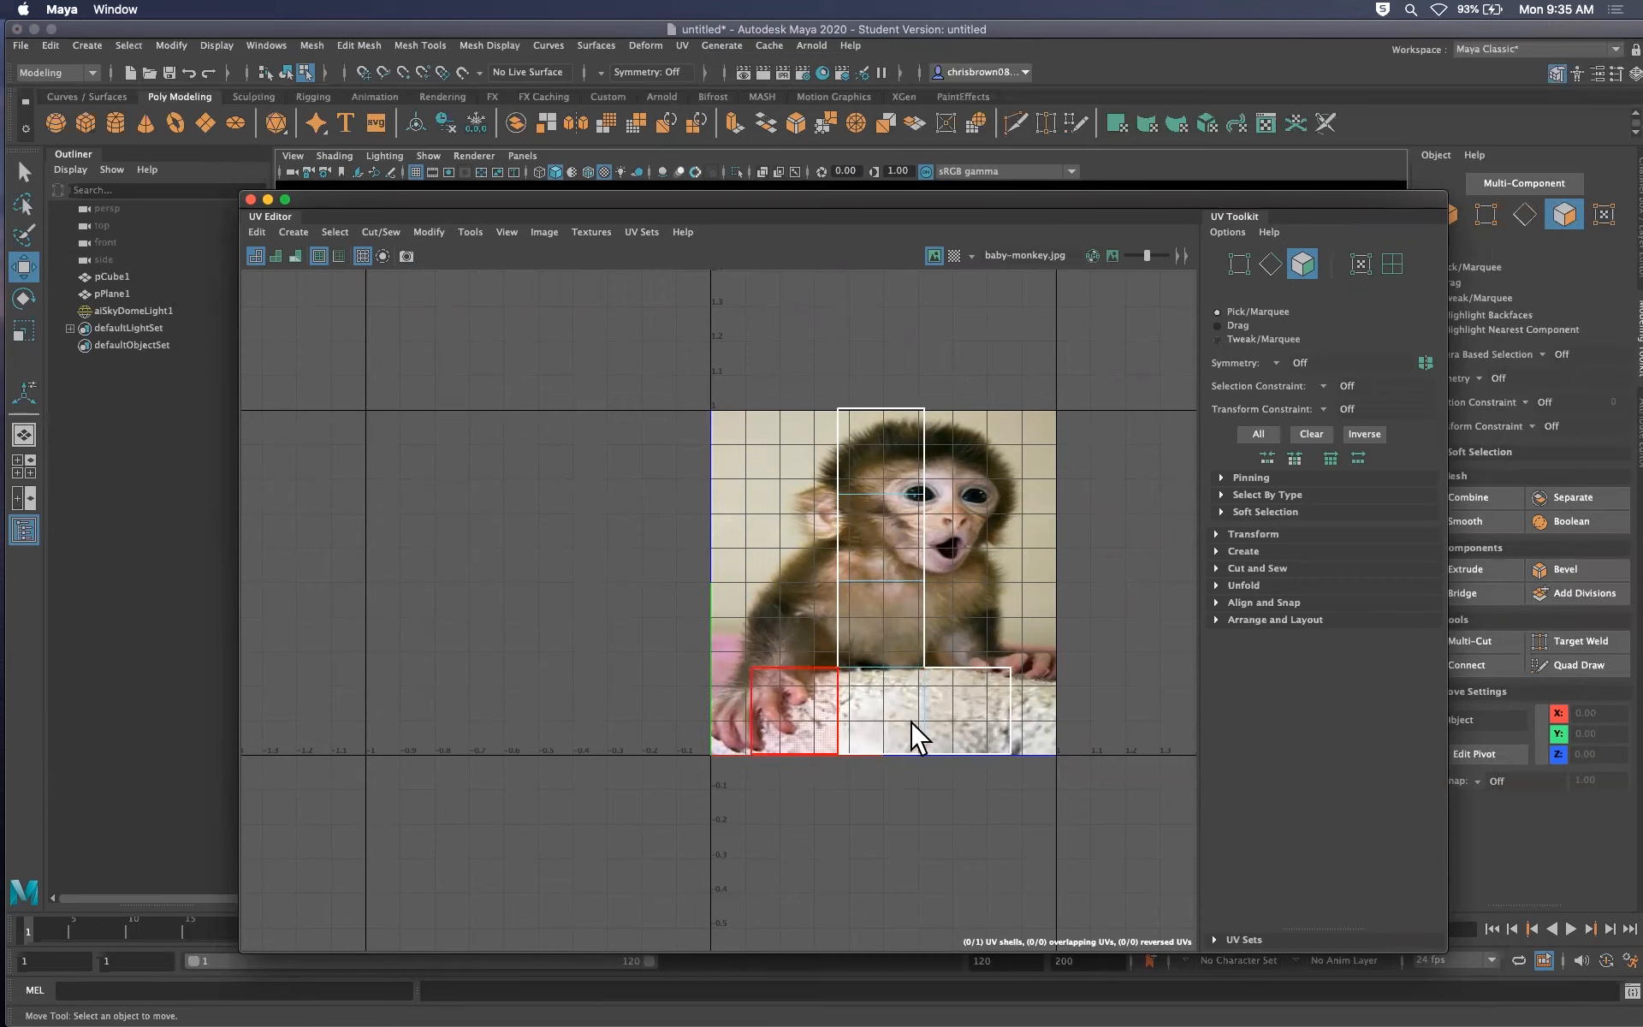
Uncover the cube, return it to object selection with the Select tool, and show its attributes in the Attribute Editor
left_click_drag(665, 202, 574, 606)
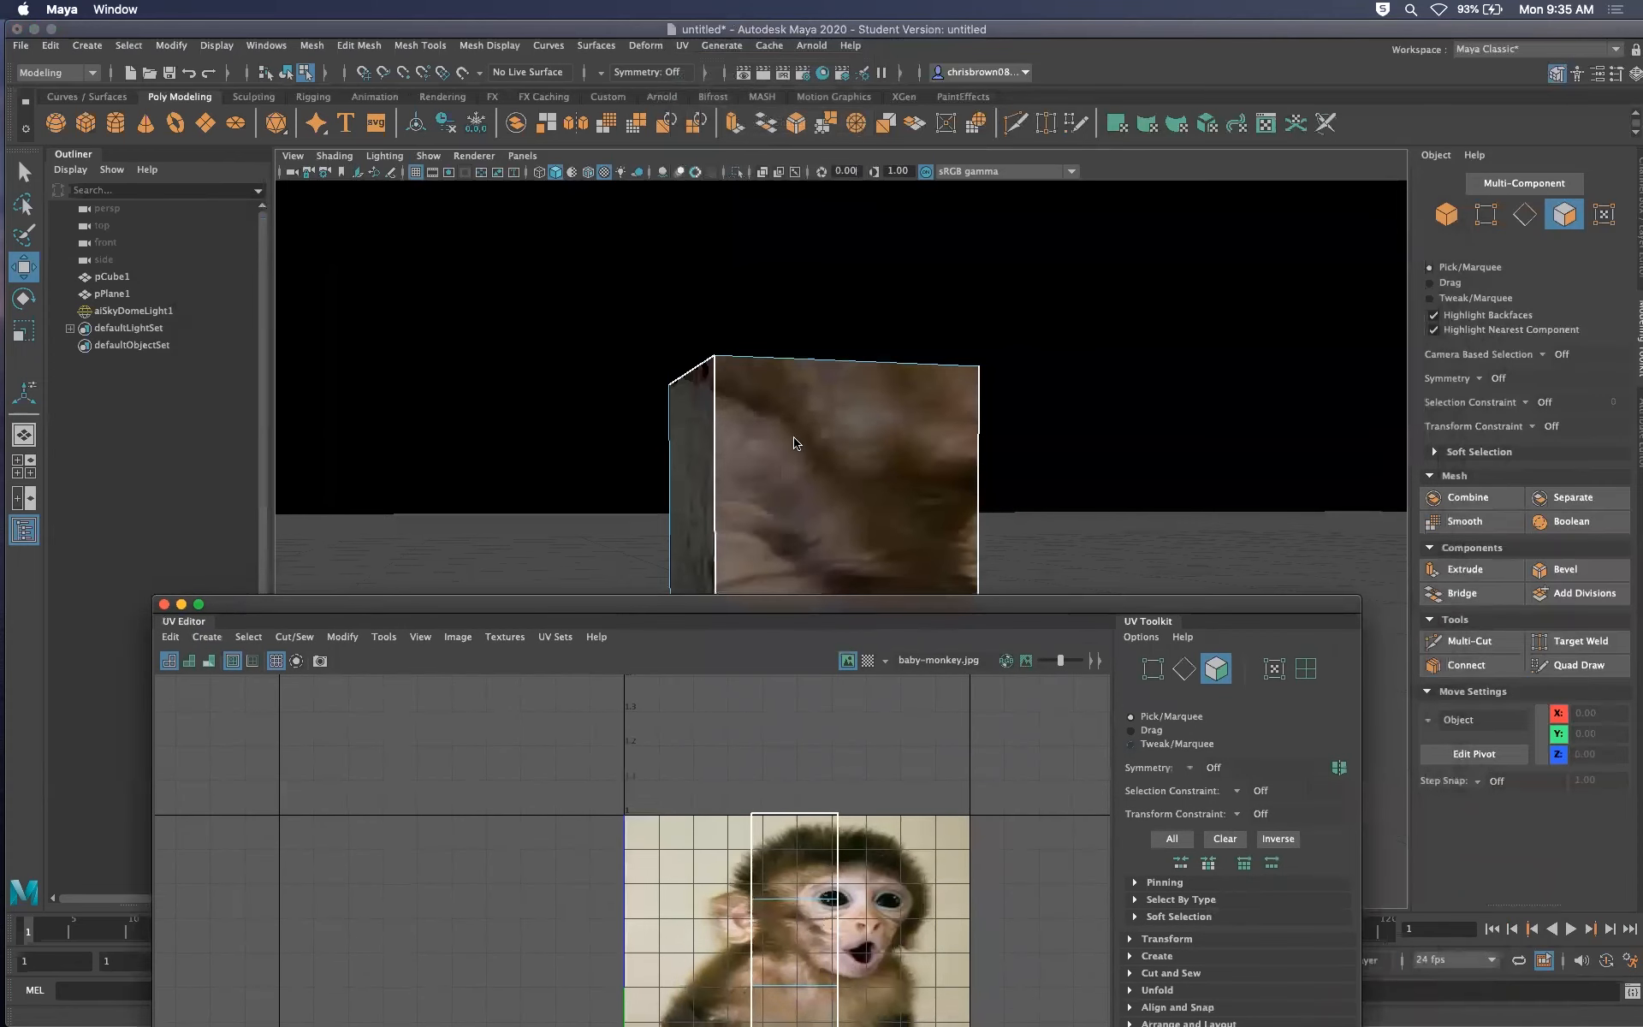
right_click(788, 438)
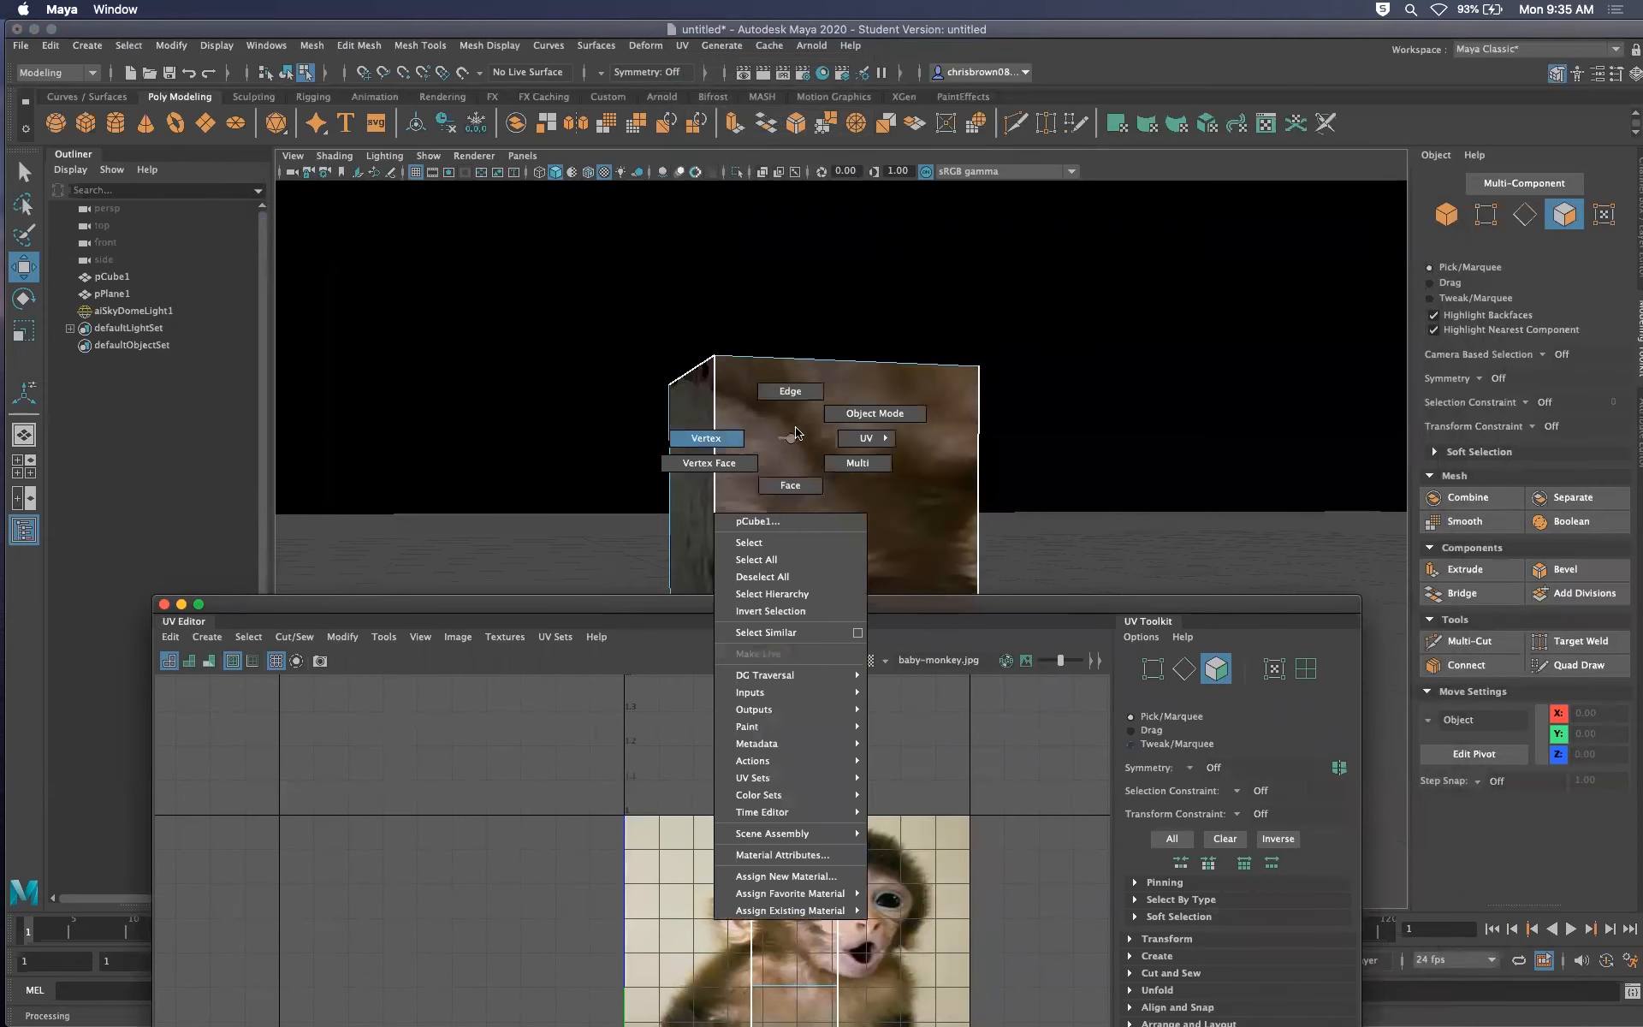
left_click(854, 408)
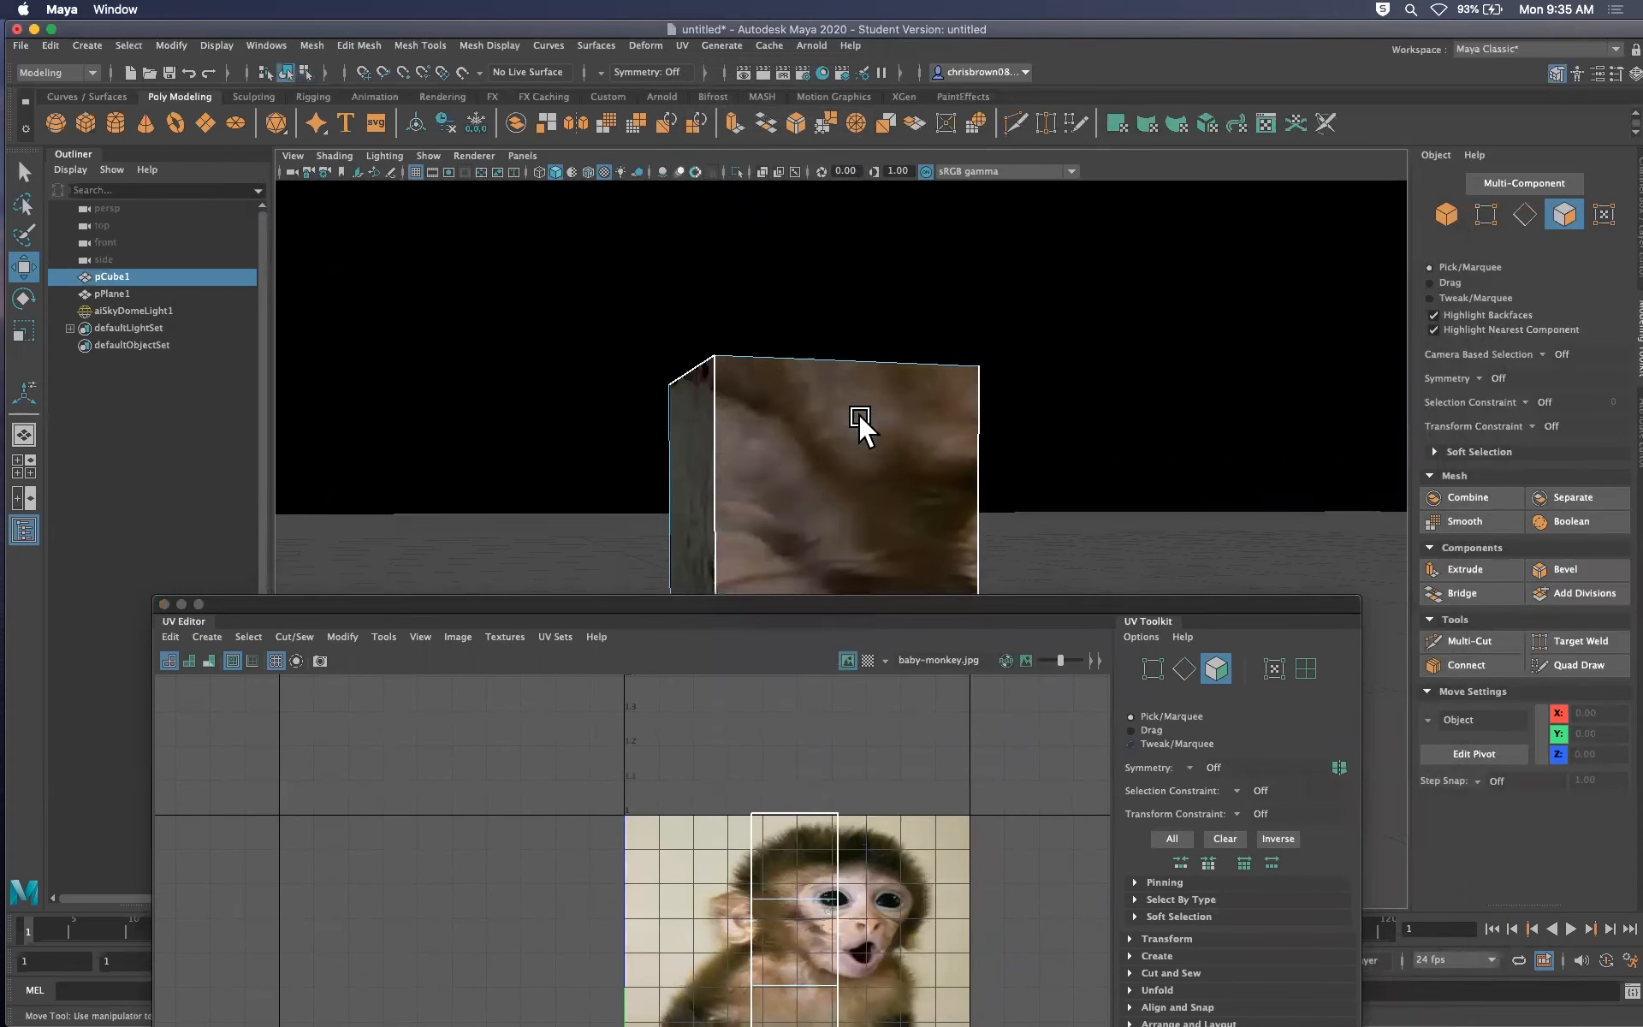
left_click(24, 173)
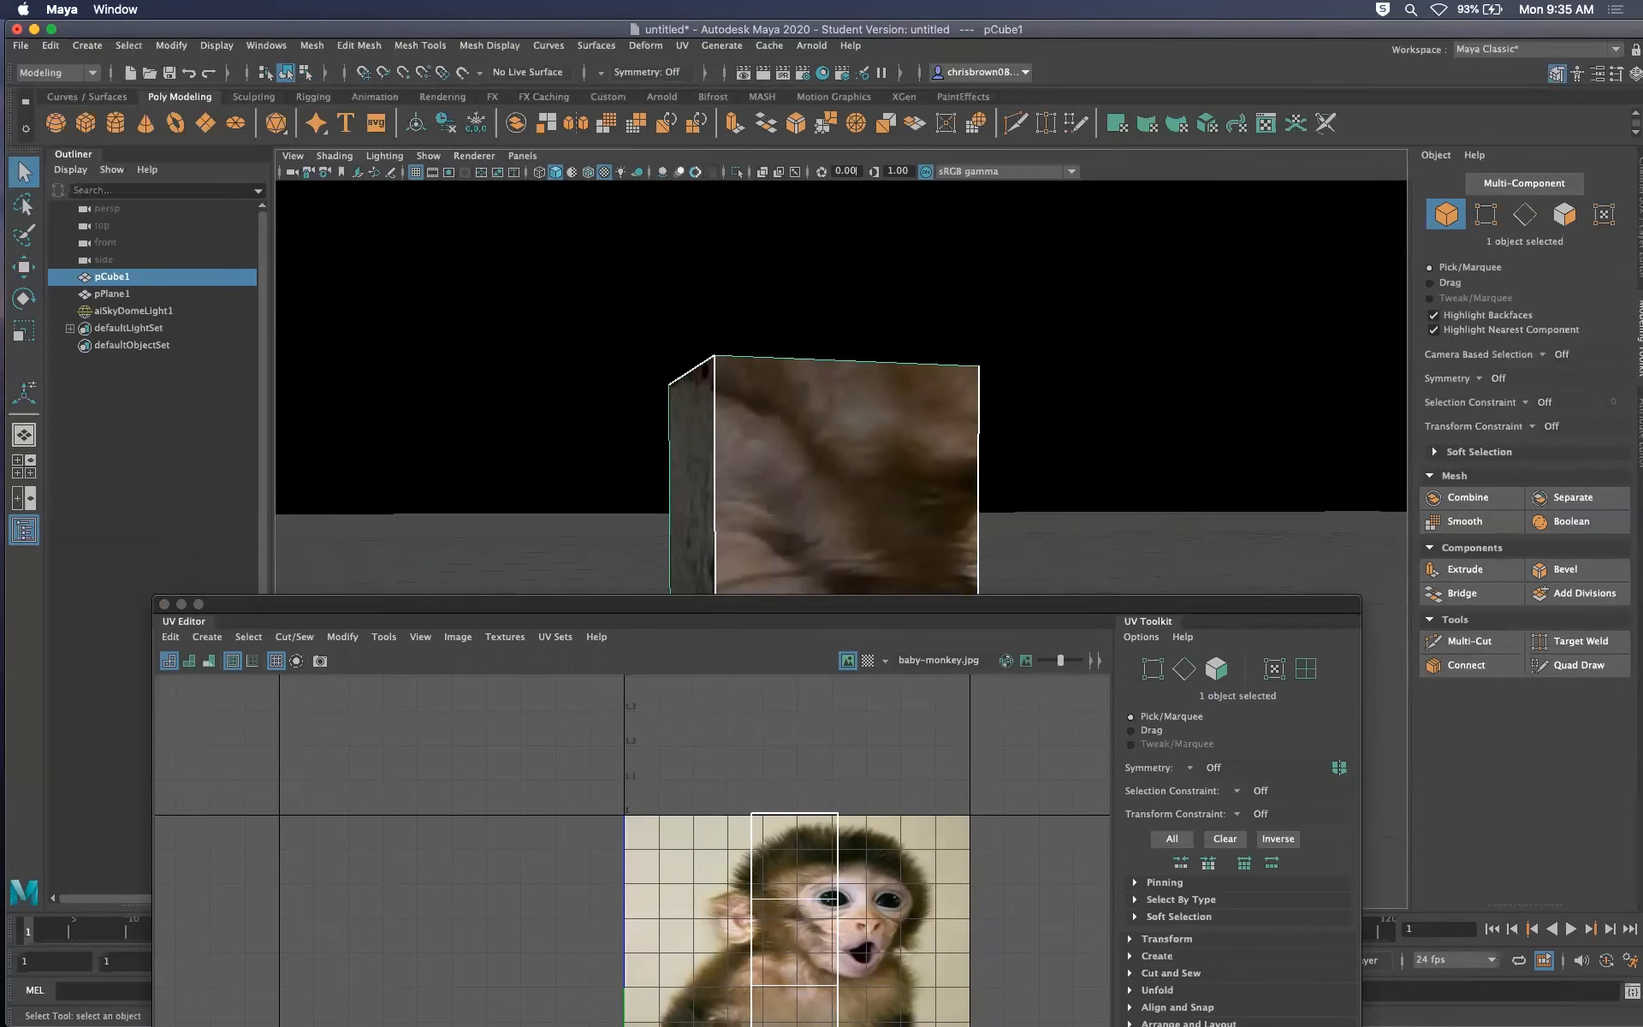
key("ctrl+a")
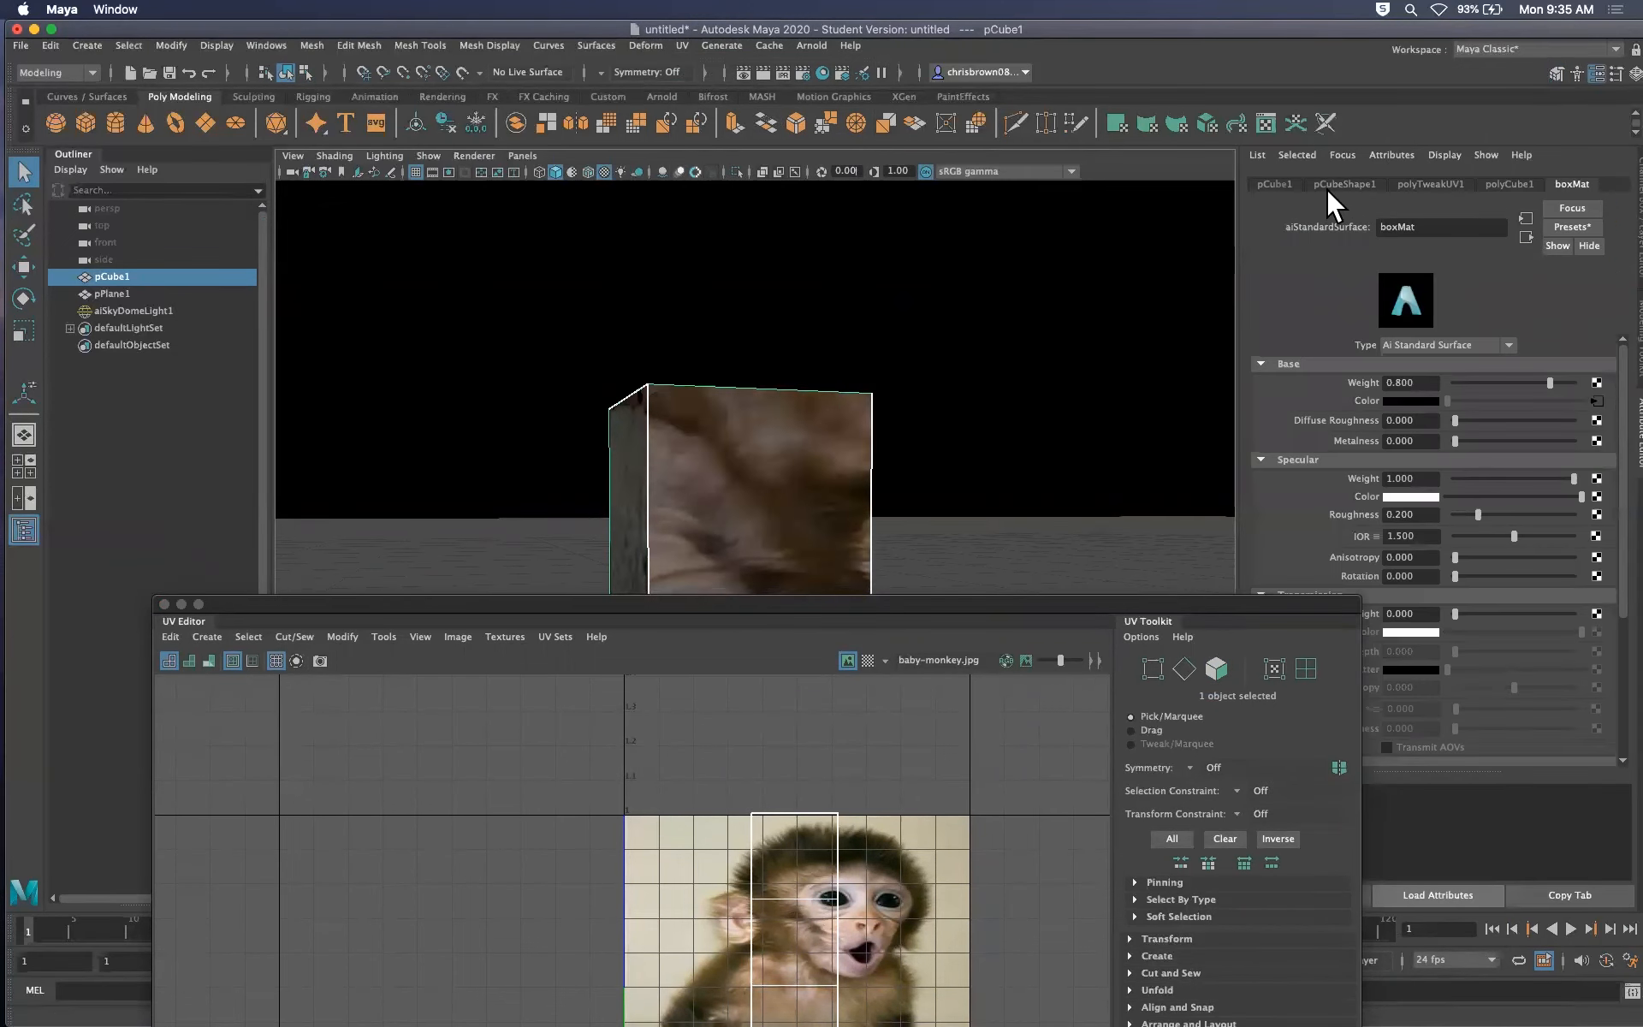
Set the cube's width, height and depth subdivisions to 10 in its polyCube1 history
left_click(1340, 183)
left_click(1271, 183)
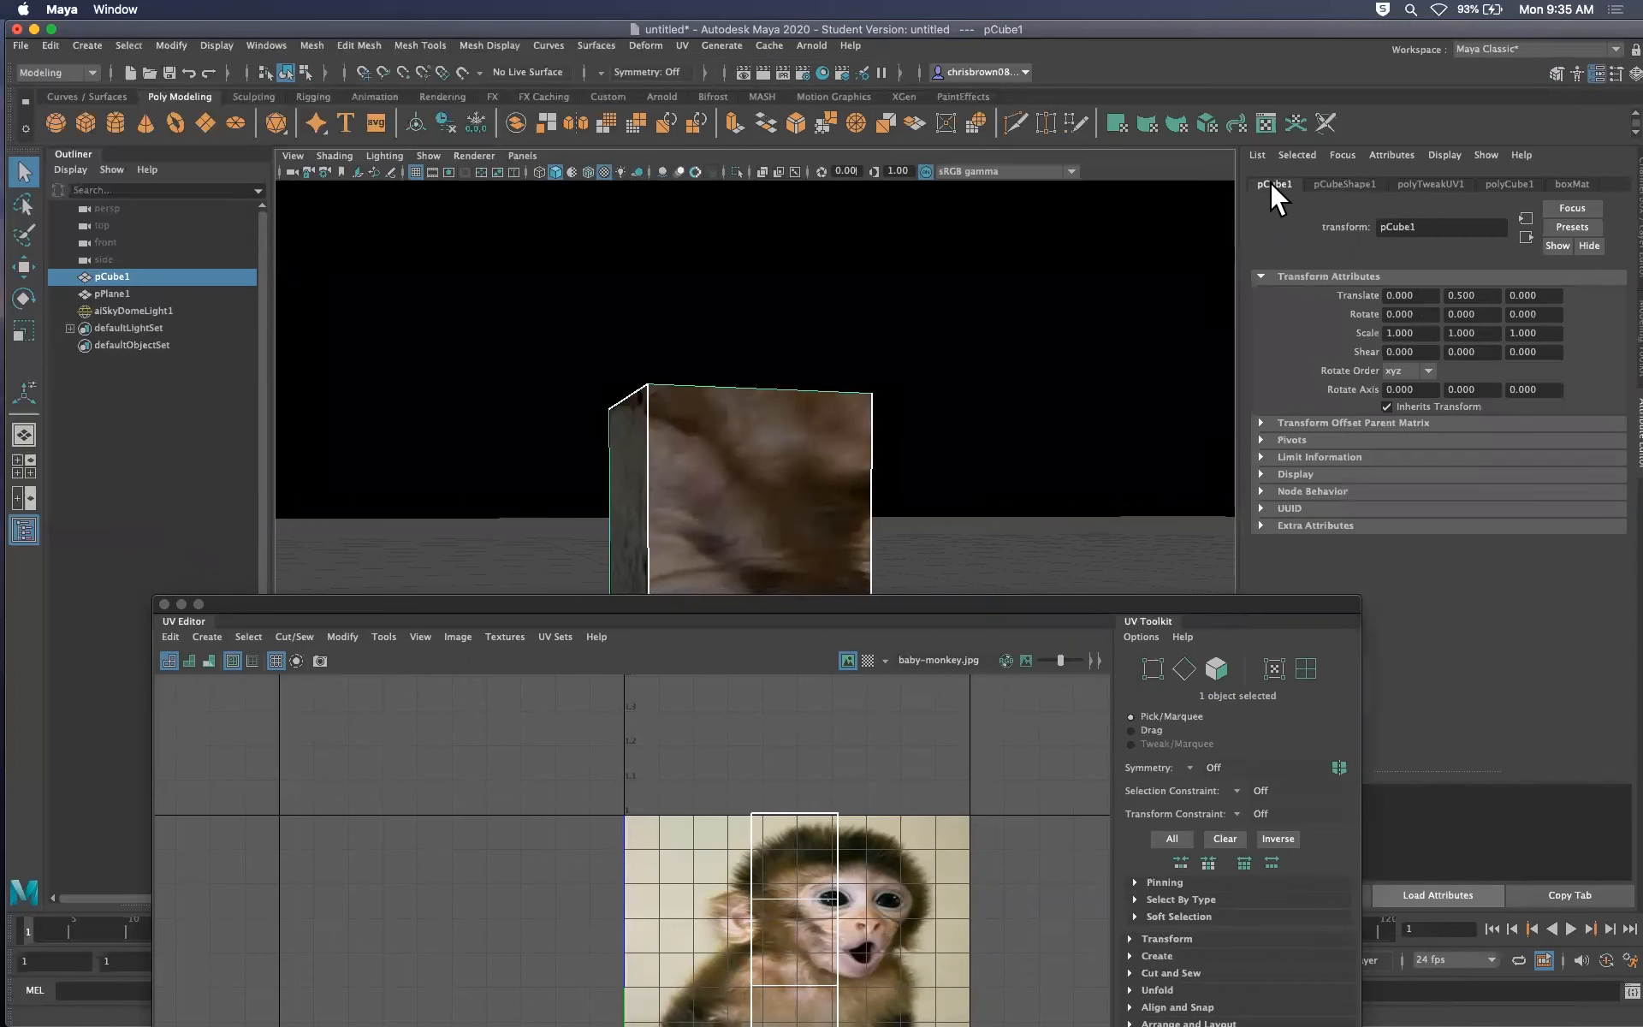
left_click(1354, 183)
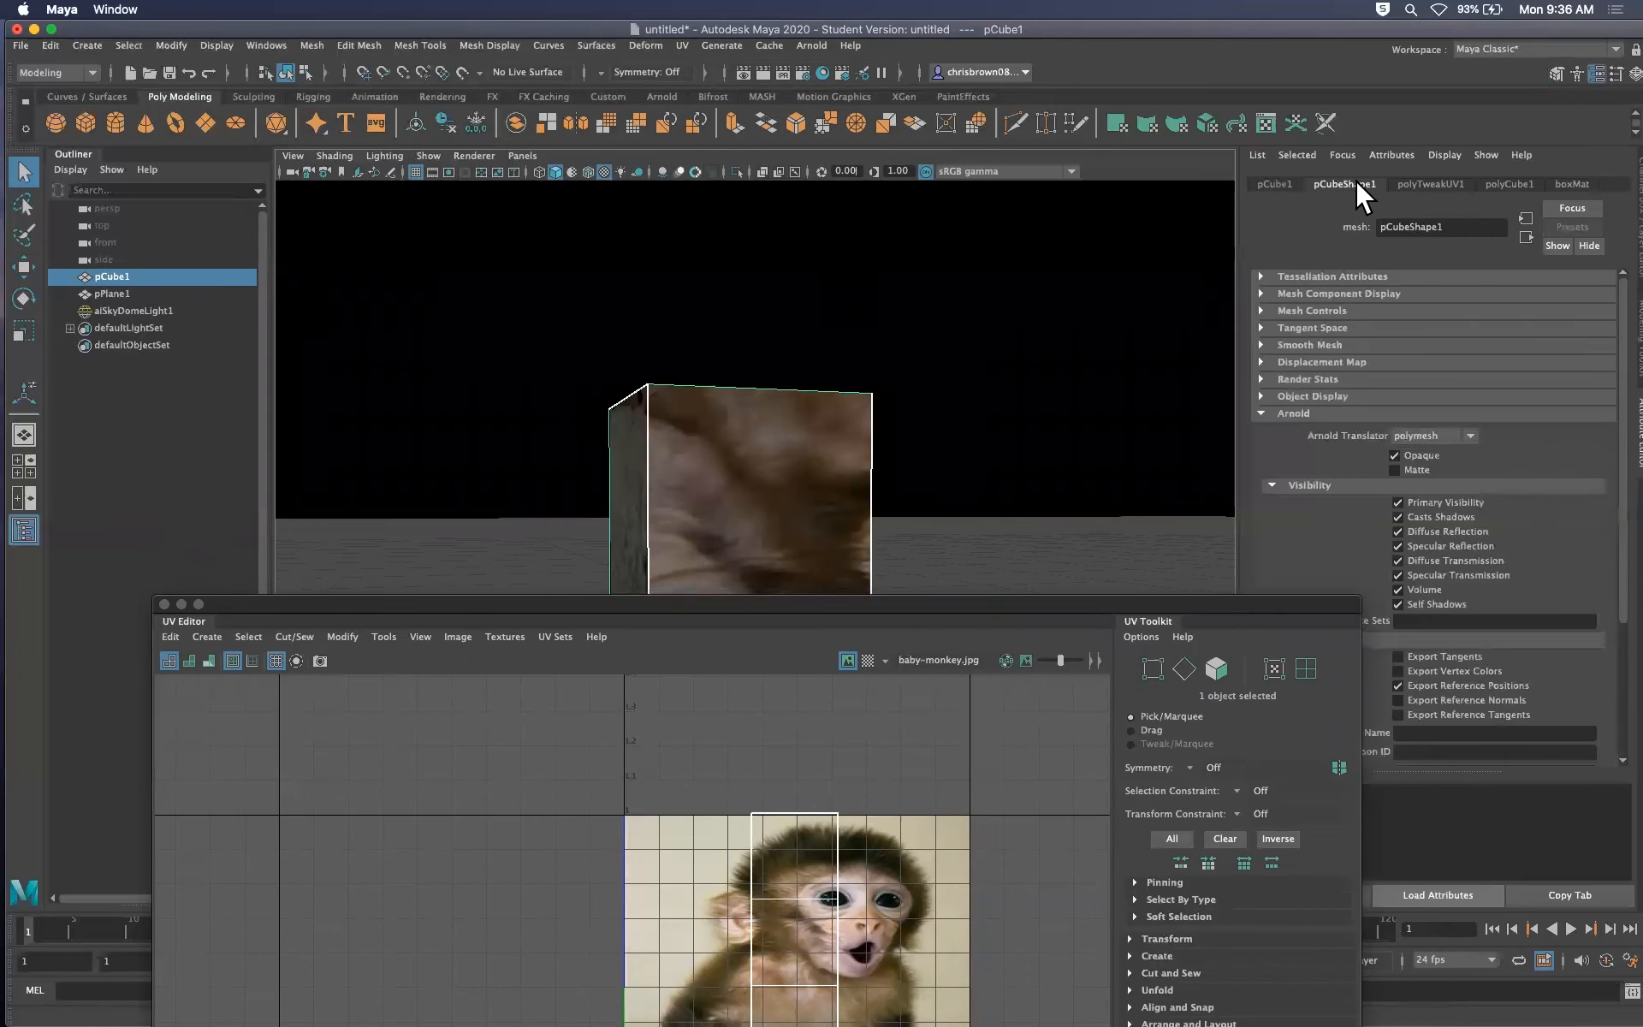
left_click(1506, 183)
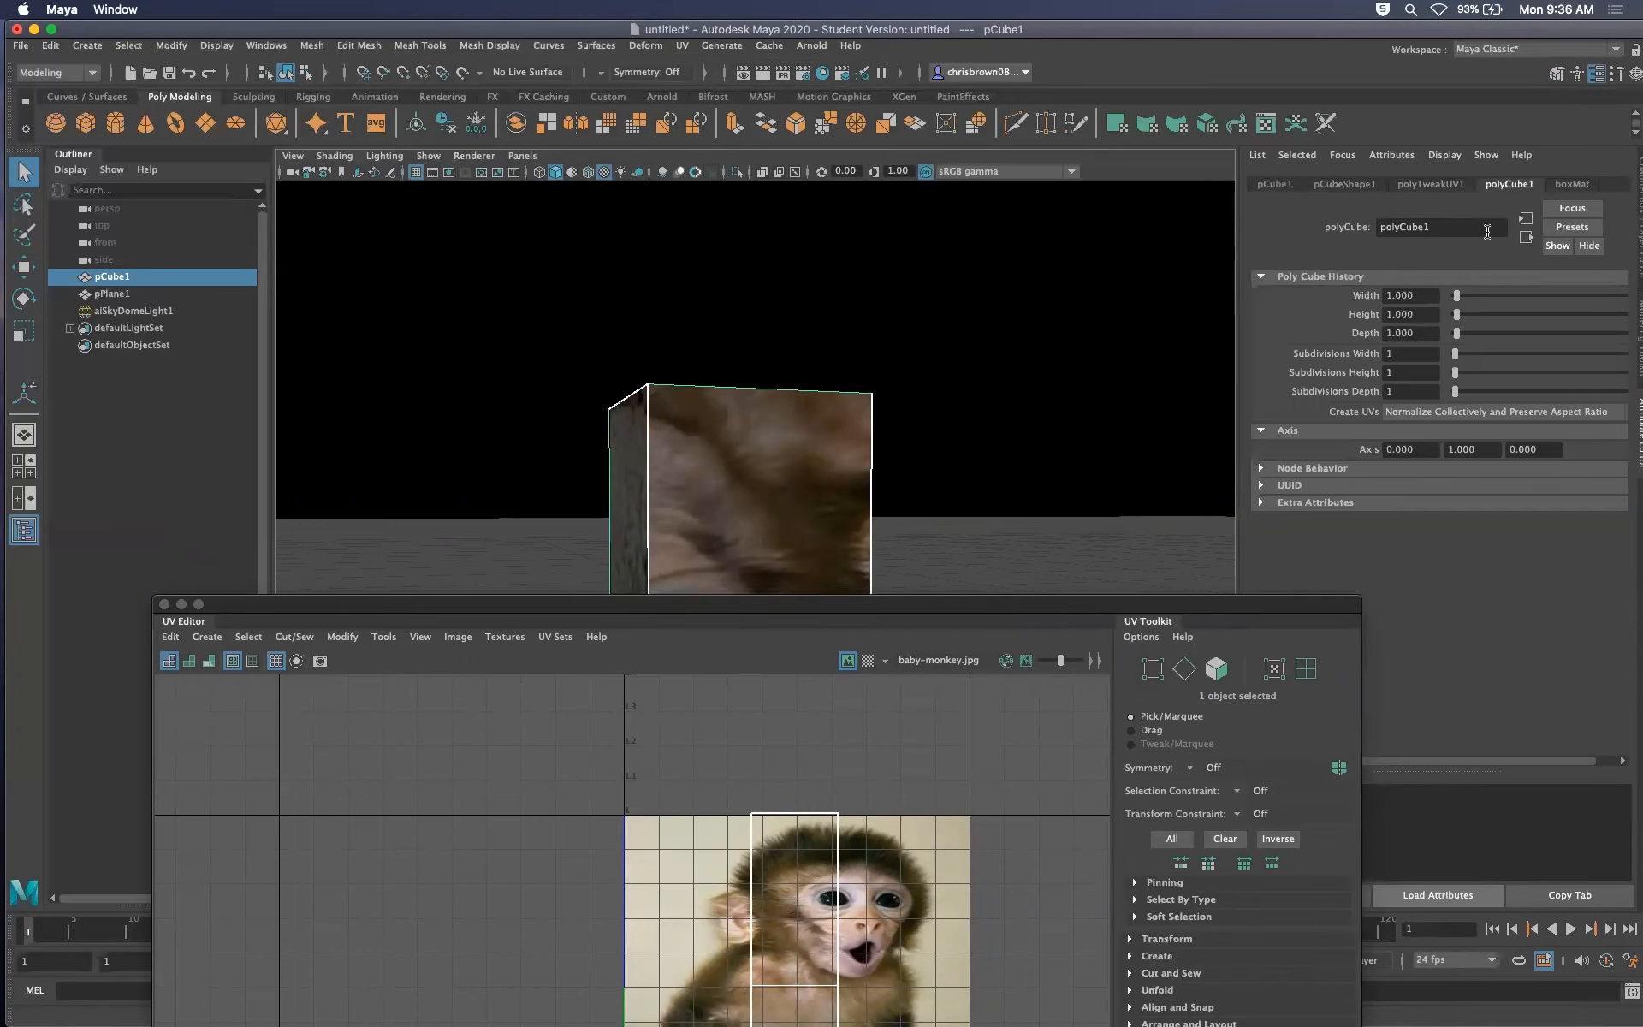
mouse_move(1458, 351)
left_mouse_down()
mouse_move(1473, 368)
mouse_move(1488, 351)
left_mouse_up()
left_click_drag(1455, 389, 1484, 385)
Bring the UV Editor over the view and select a single face of the subdivided cube's UV layout
left_click_drag(1046, 603, 1068, 174)
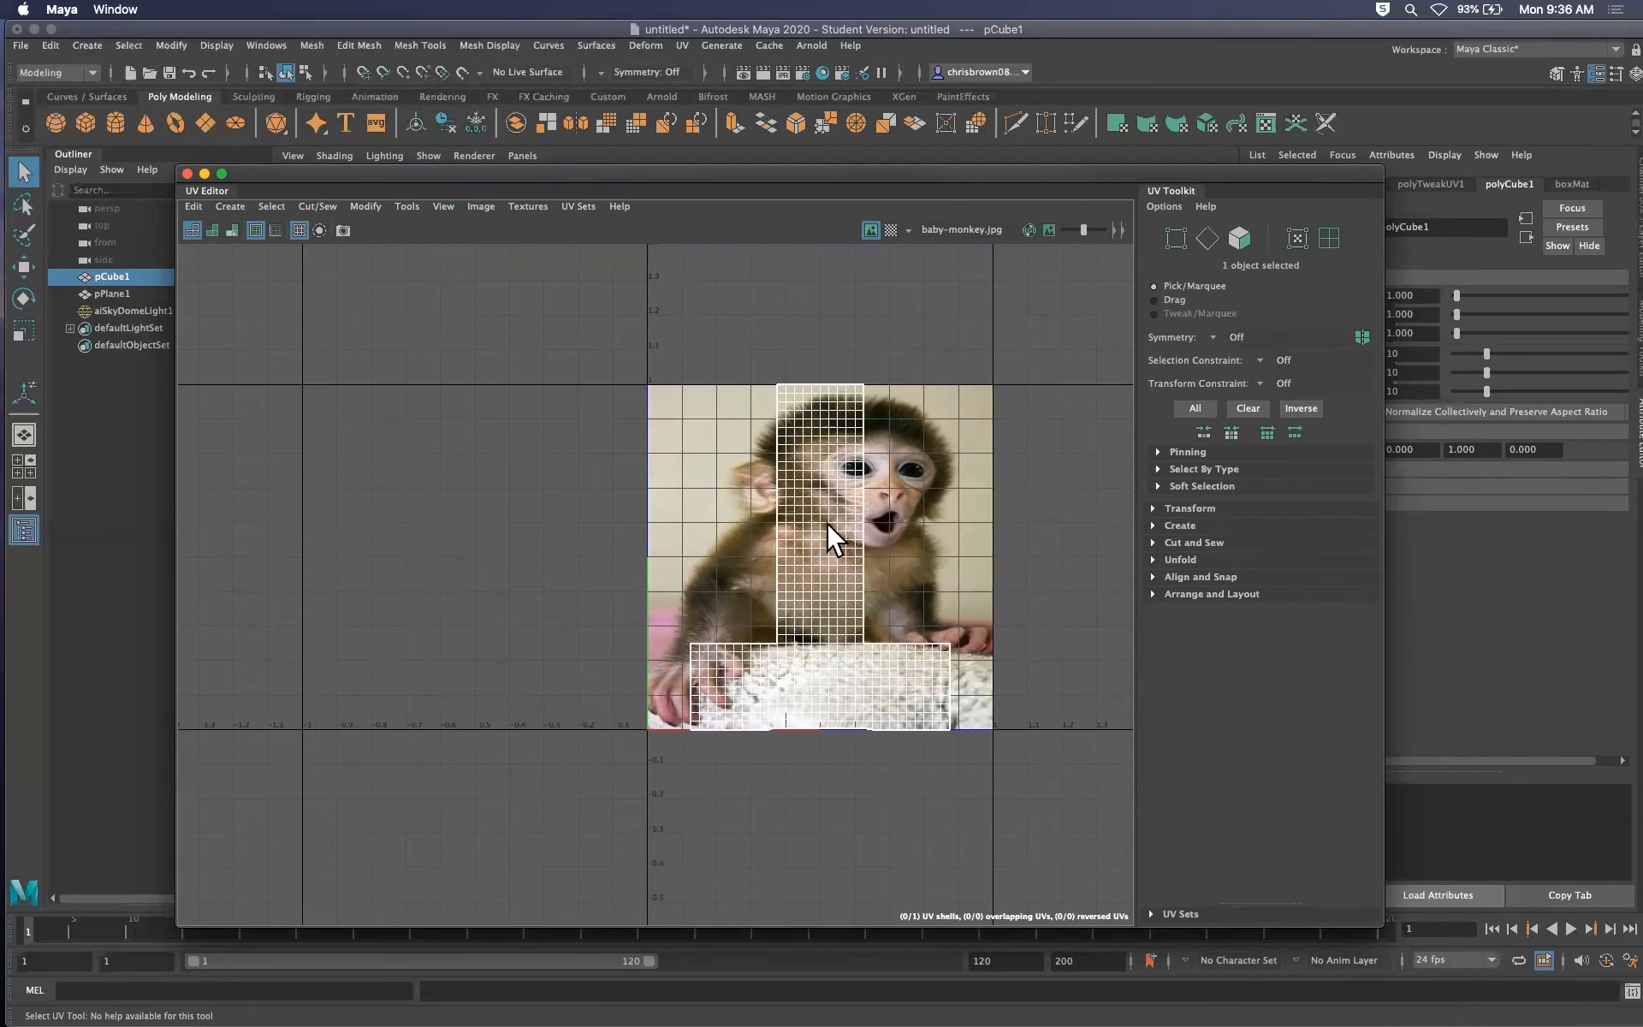
left_click(1239, 237)
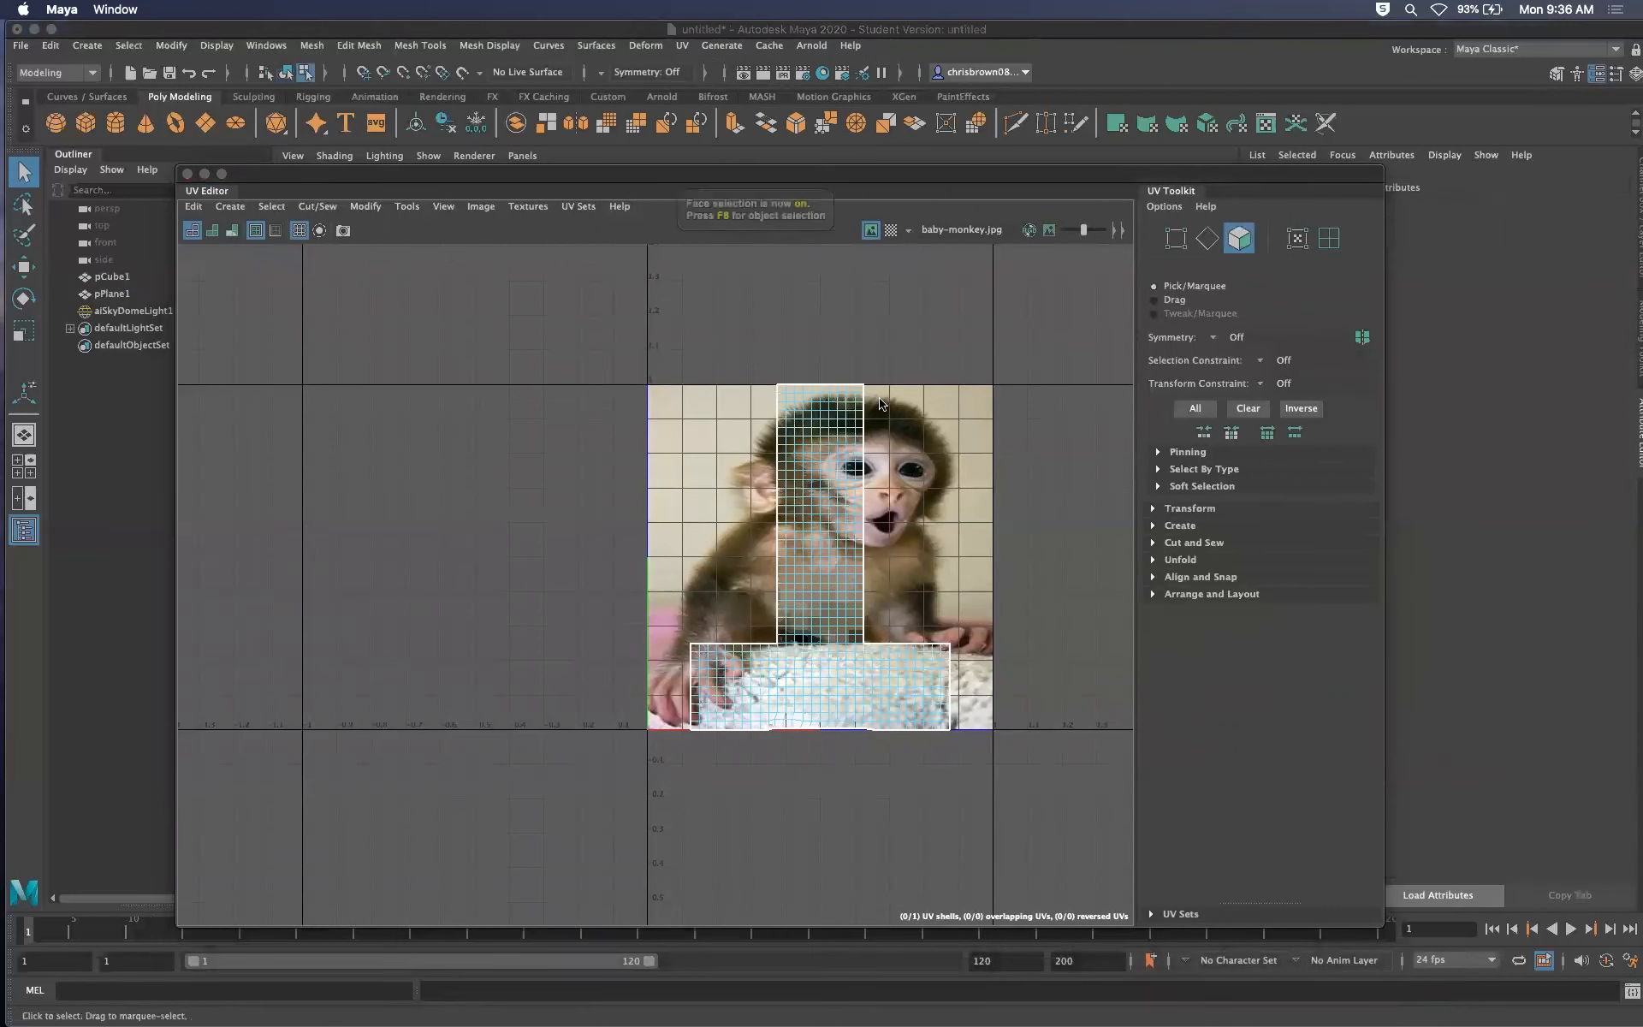
left_click(822, 463)
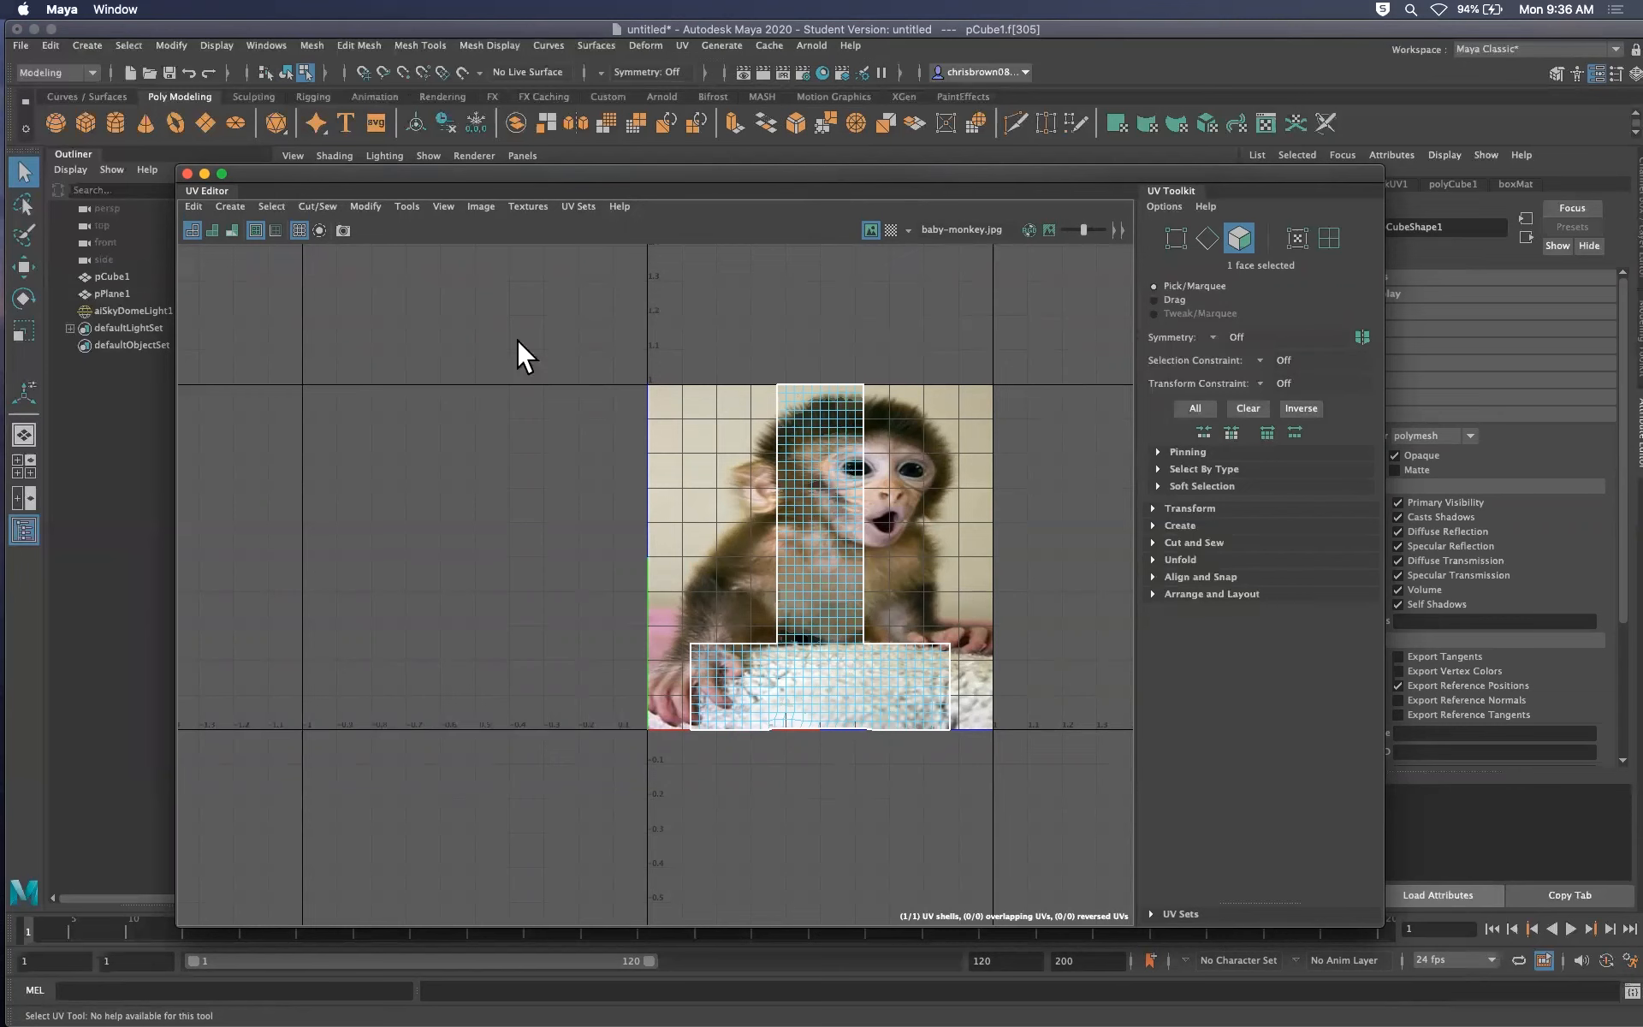
Close the UV Editor, return the cube to object selection, and restore its subdivisions to 1
left_click(187, 173)
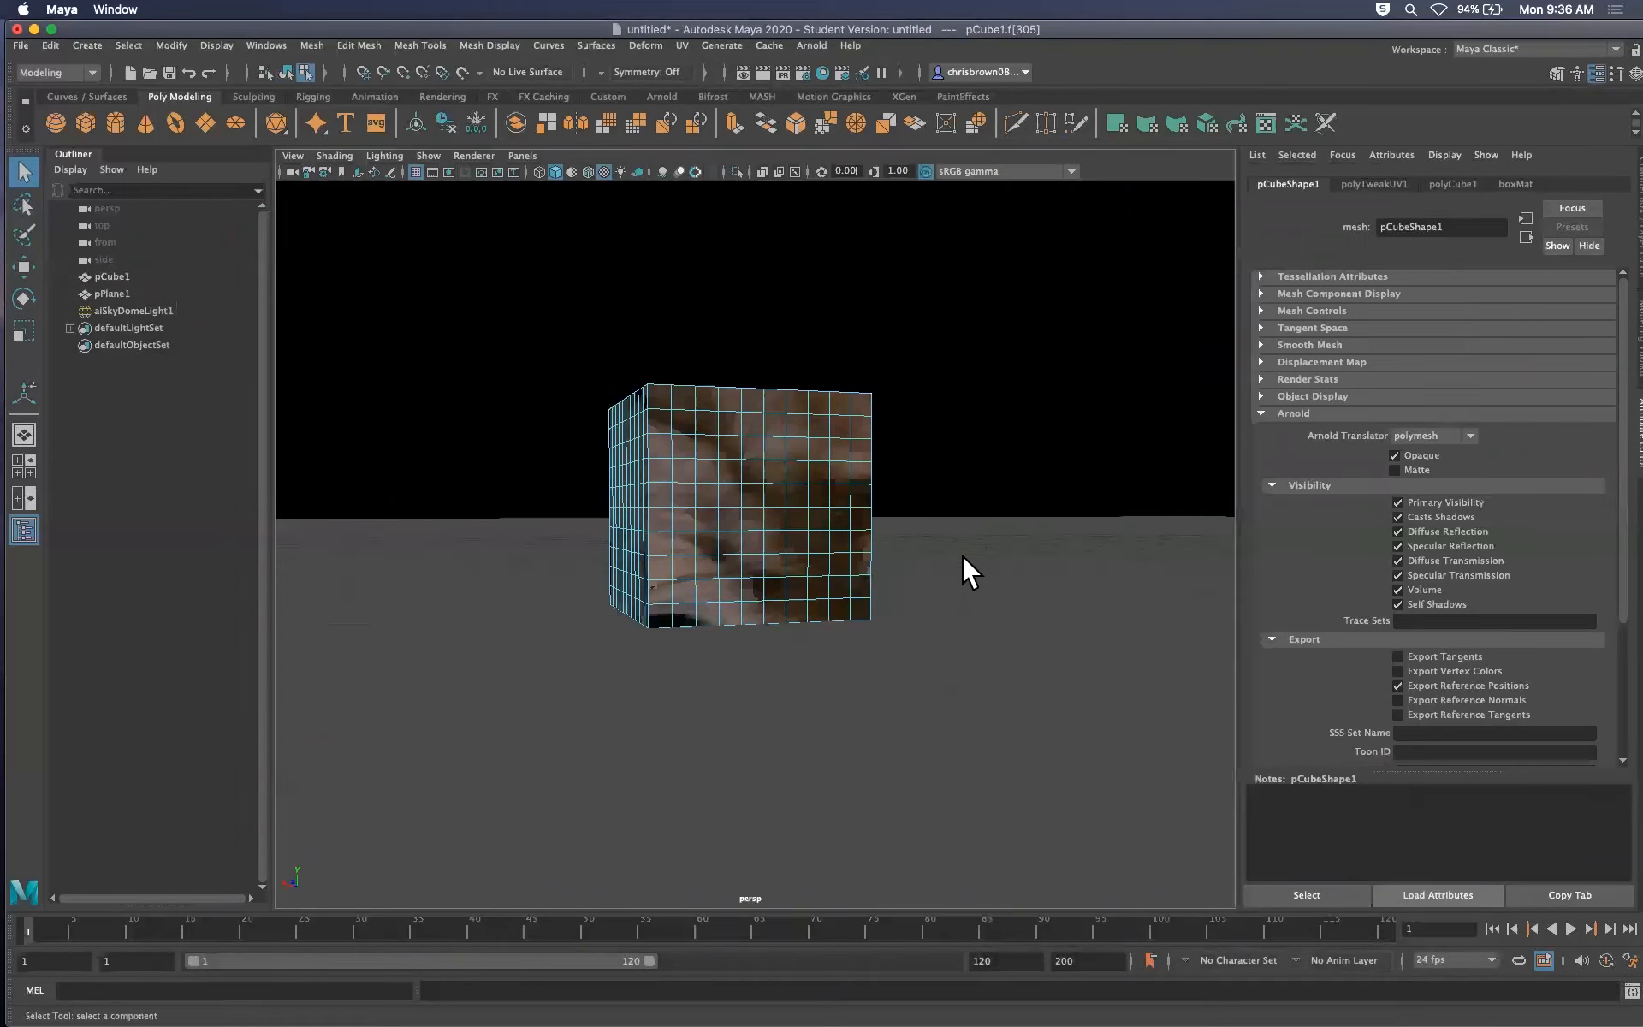
key("F8")
mouse_move(856, 573)
left_mouse_down("alt")
mouse_move(610, 512)
mouse_move(470, 576)
mouse_move(679, 587)
mouse_move(851, 554)
mouse_move(836, 589)
mouse_move(830, 552)
left_mouse_up("alt")
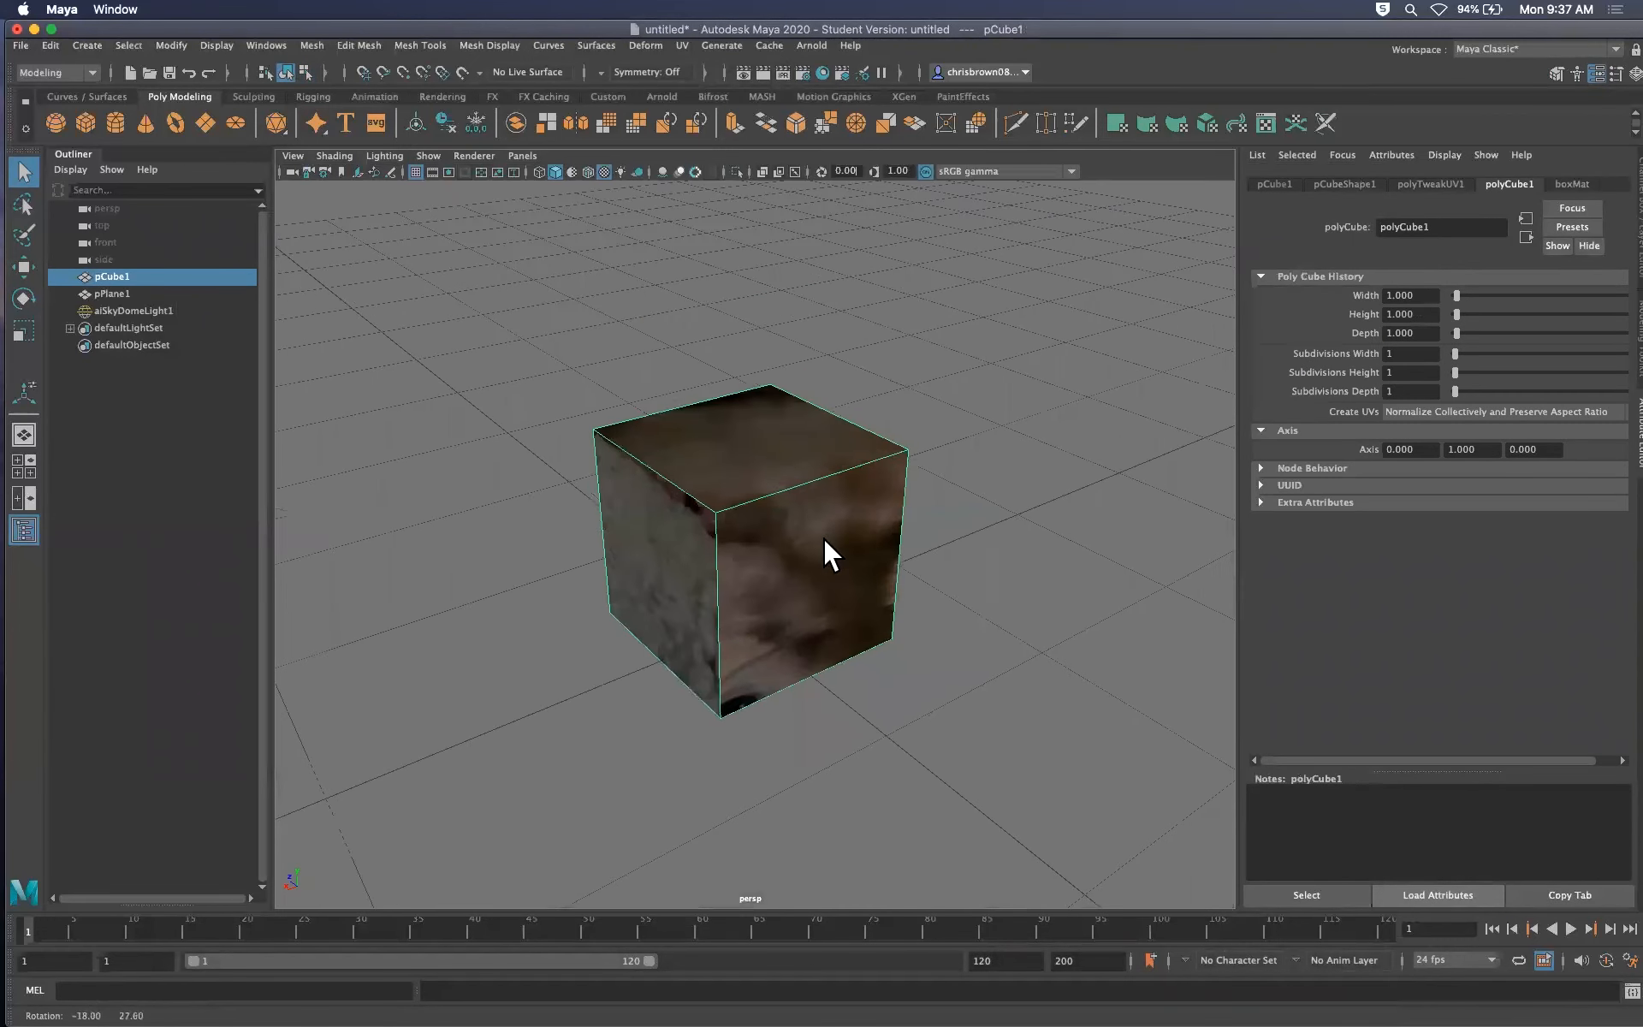
Apply a planar UV projection to the cube from the X axis, fitted to its bounding box
left_click(683, 46)
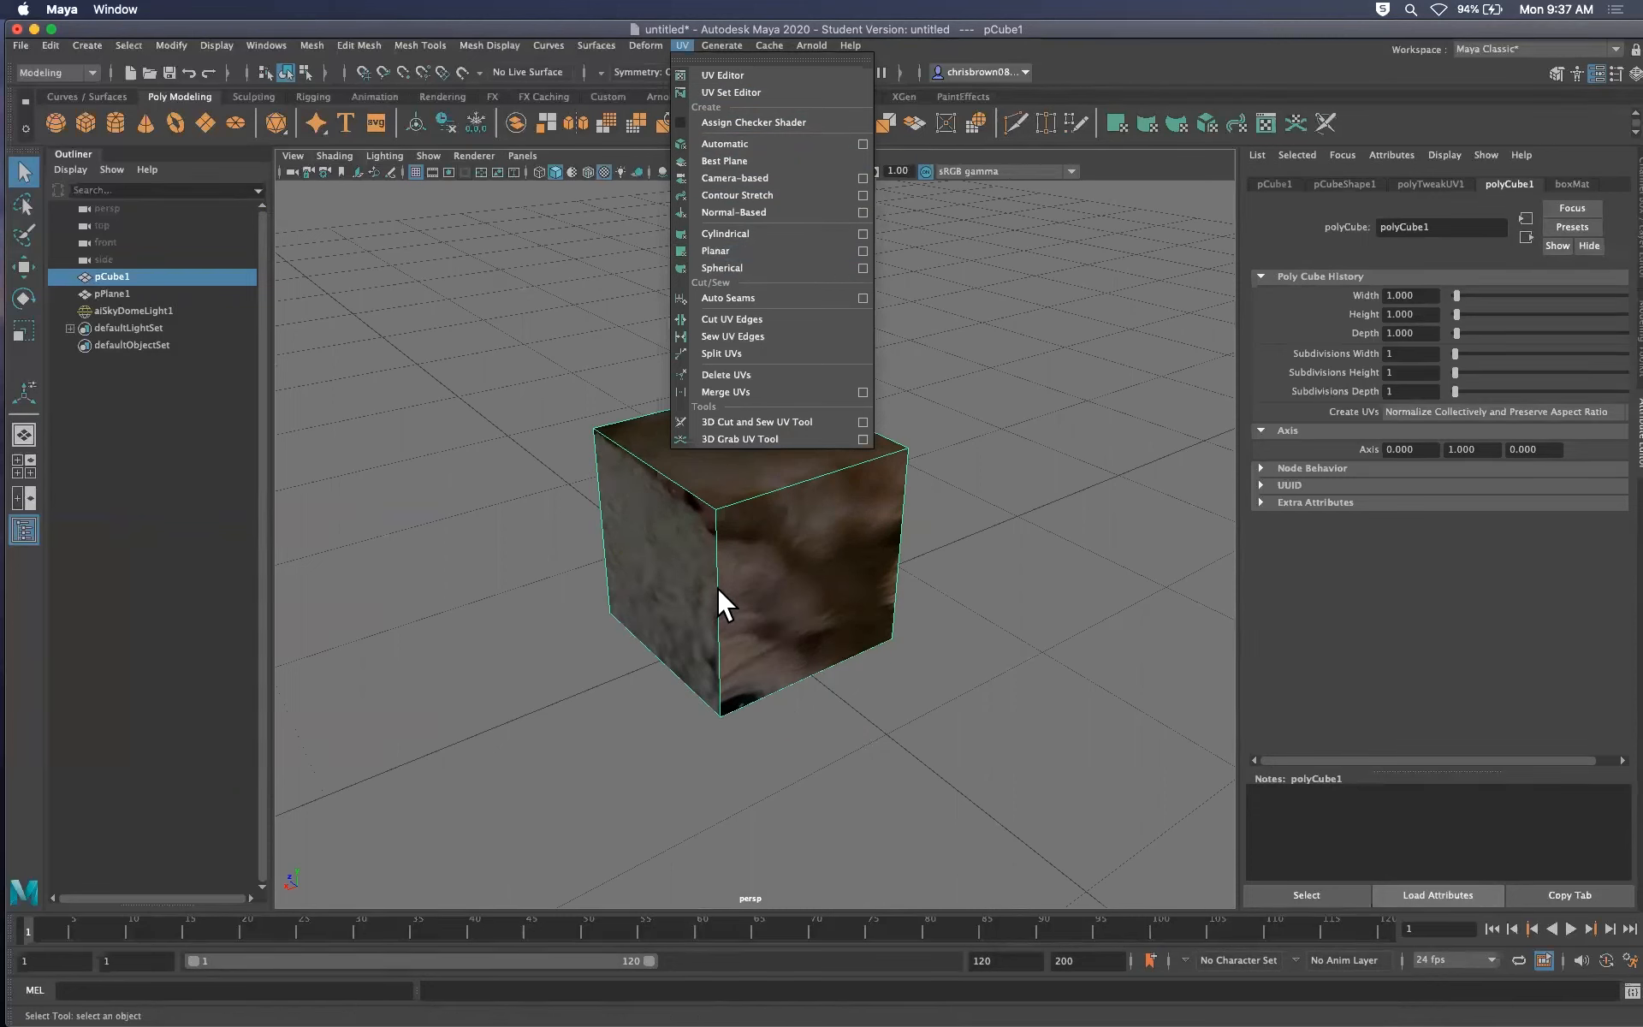
left_click(863, 251)
left_click_drag(886, 361, 581, 259)
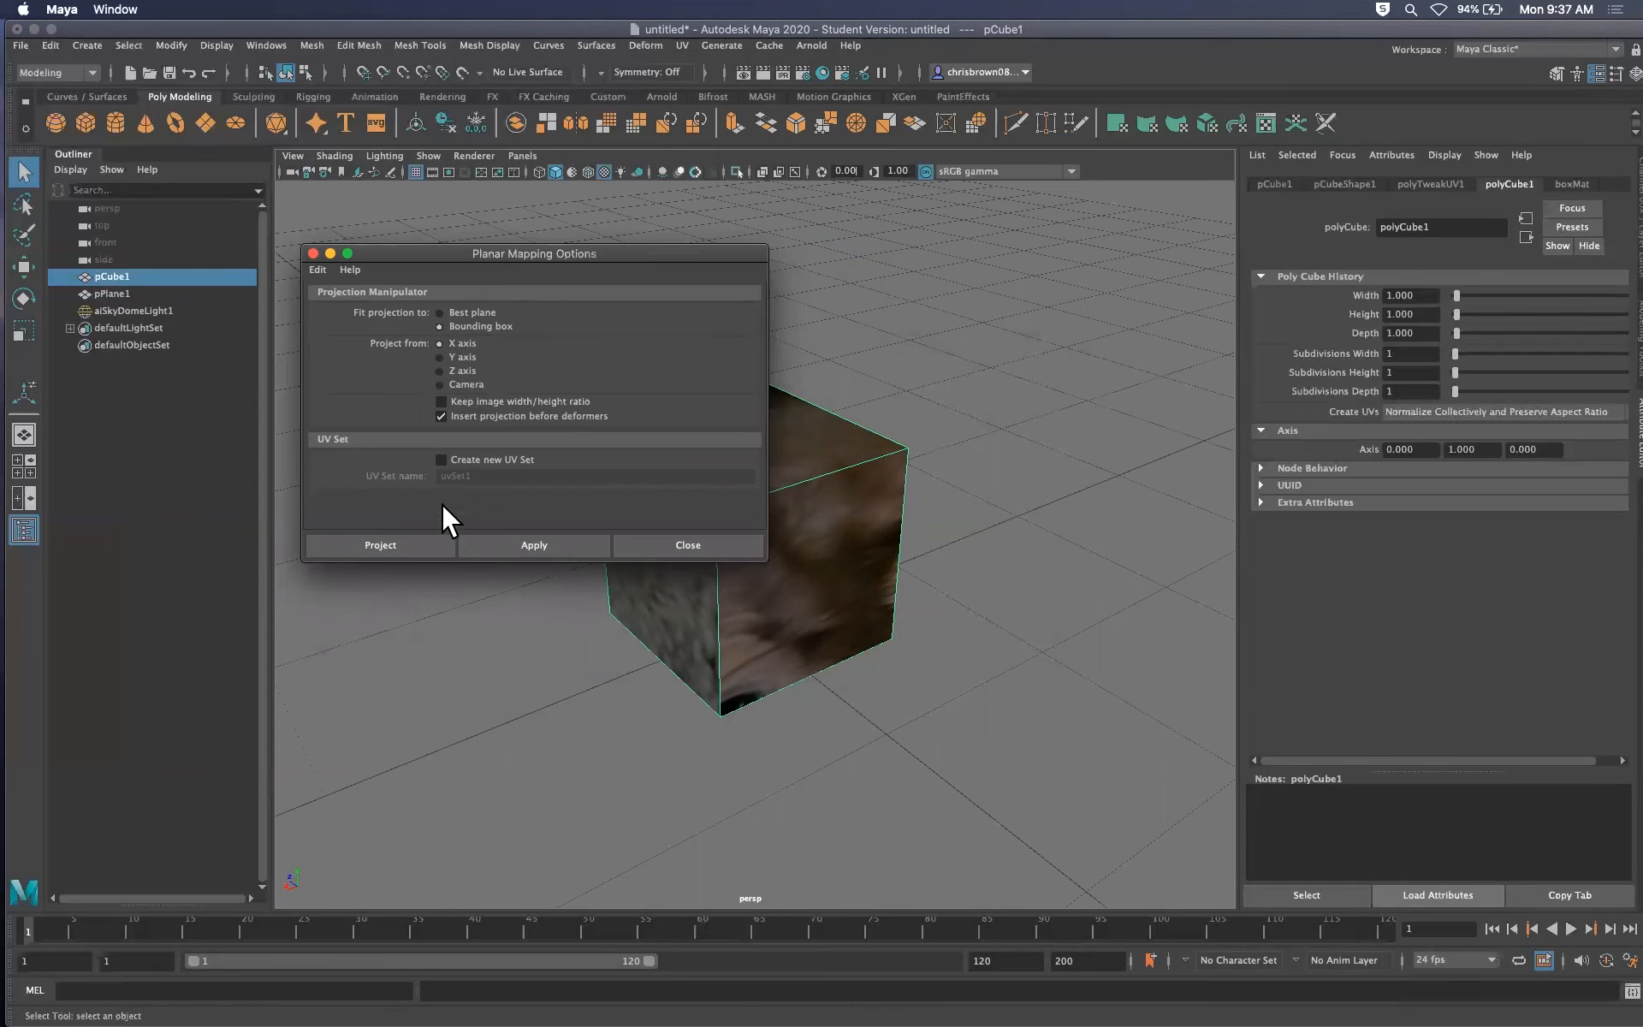
left_click(393, 544)
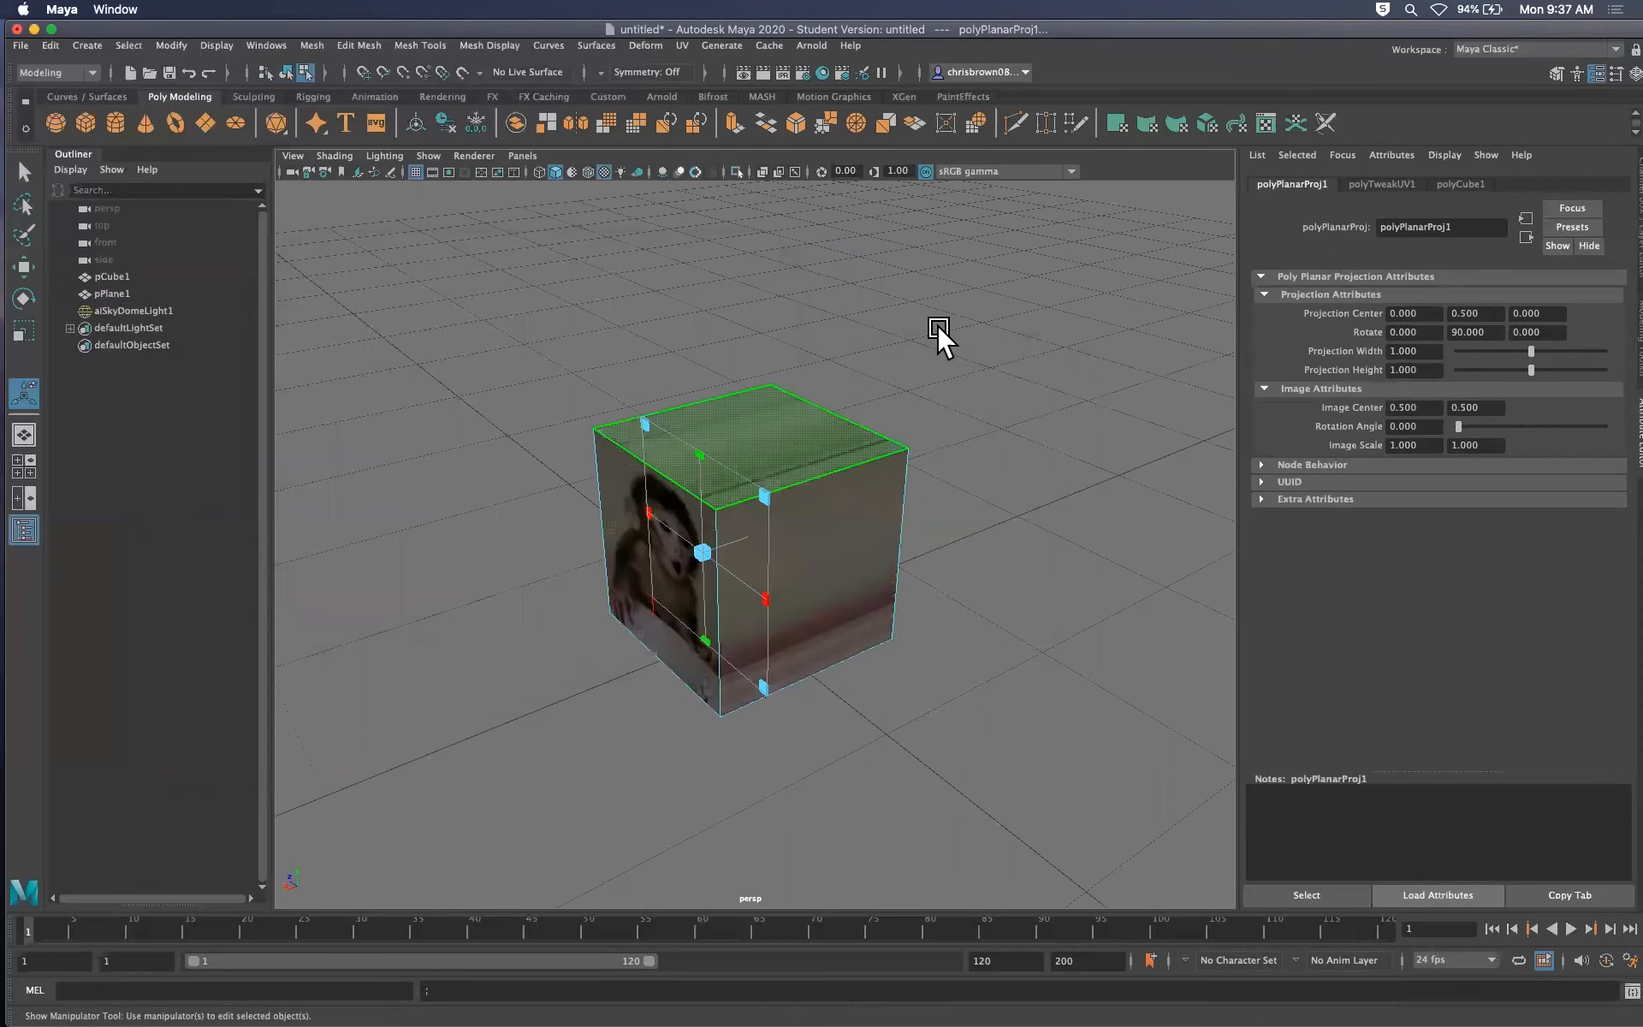
Try resizing the planar projection to about 0.744 wide and 1.194 high, and moving its center to about 0, 0.437, 0.124
left_click_drag(830, 495, 752, 533, "alt")
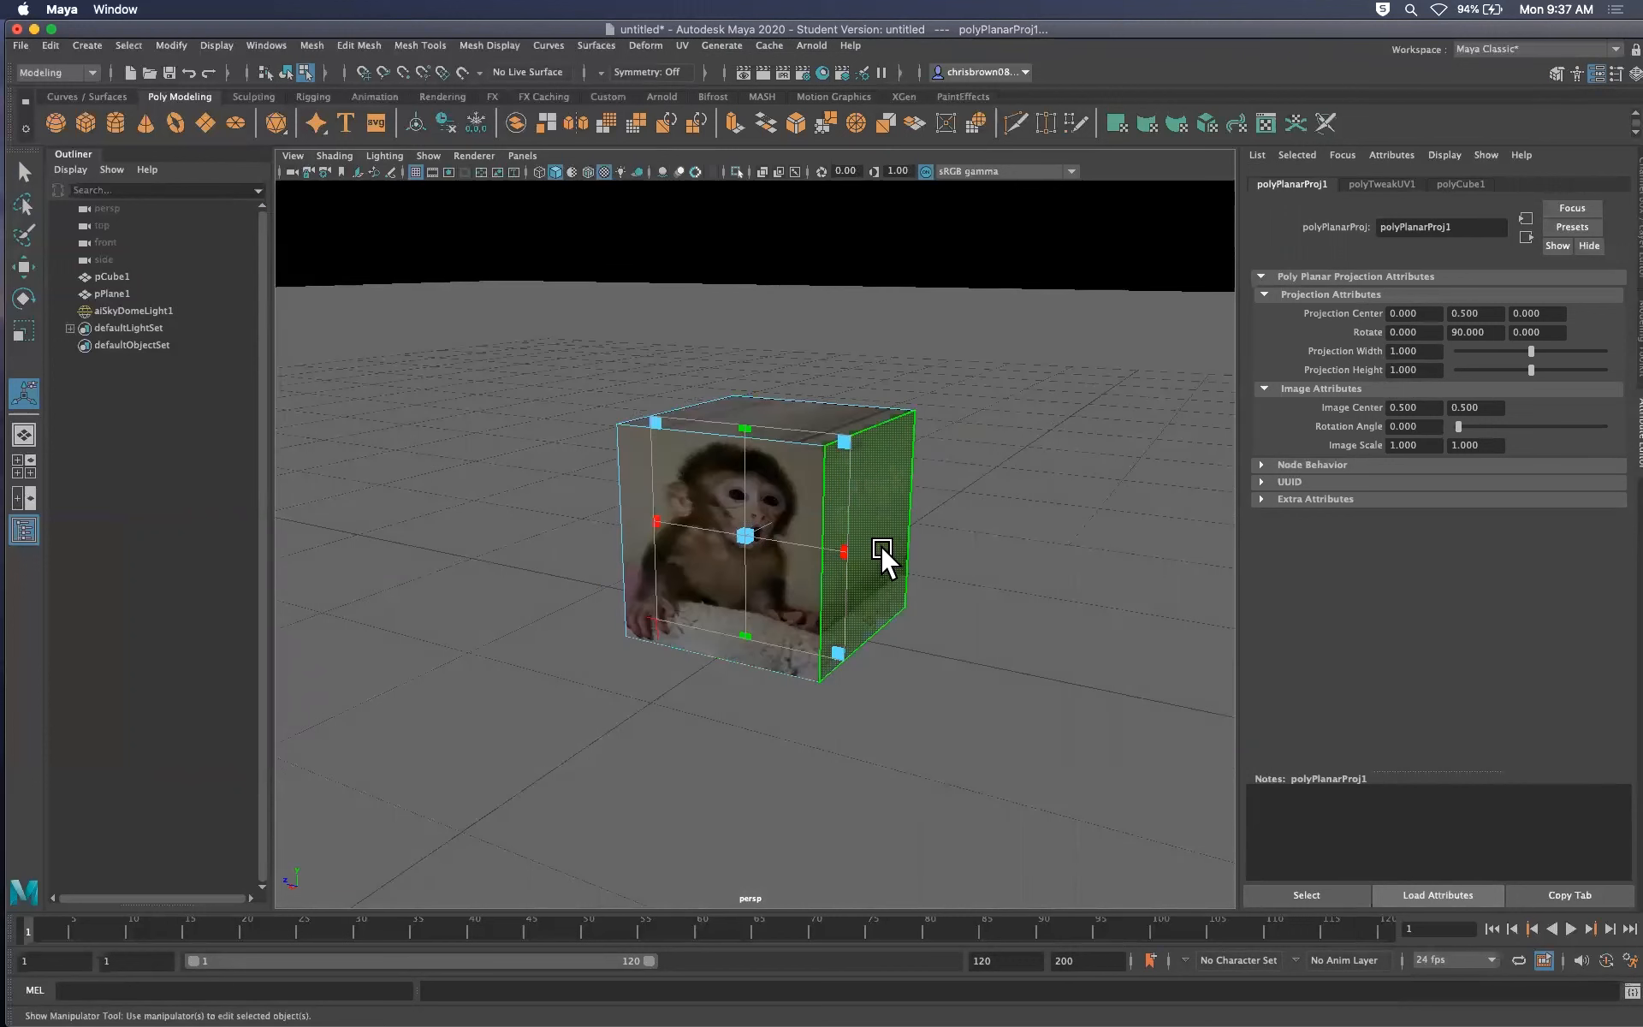
mouse_move(798, 552)
left_mouse_down("alt")
mouse_move(869, 506)
mouse_move(803, 524)
left_mouse_up("alt")
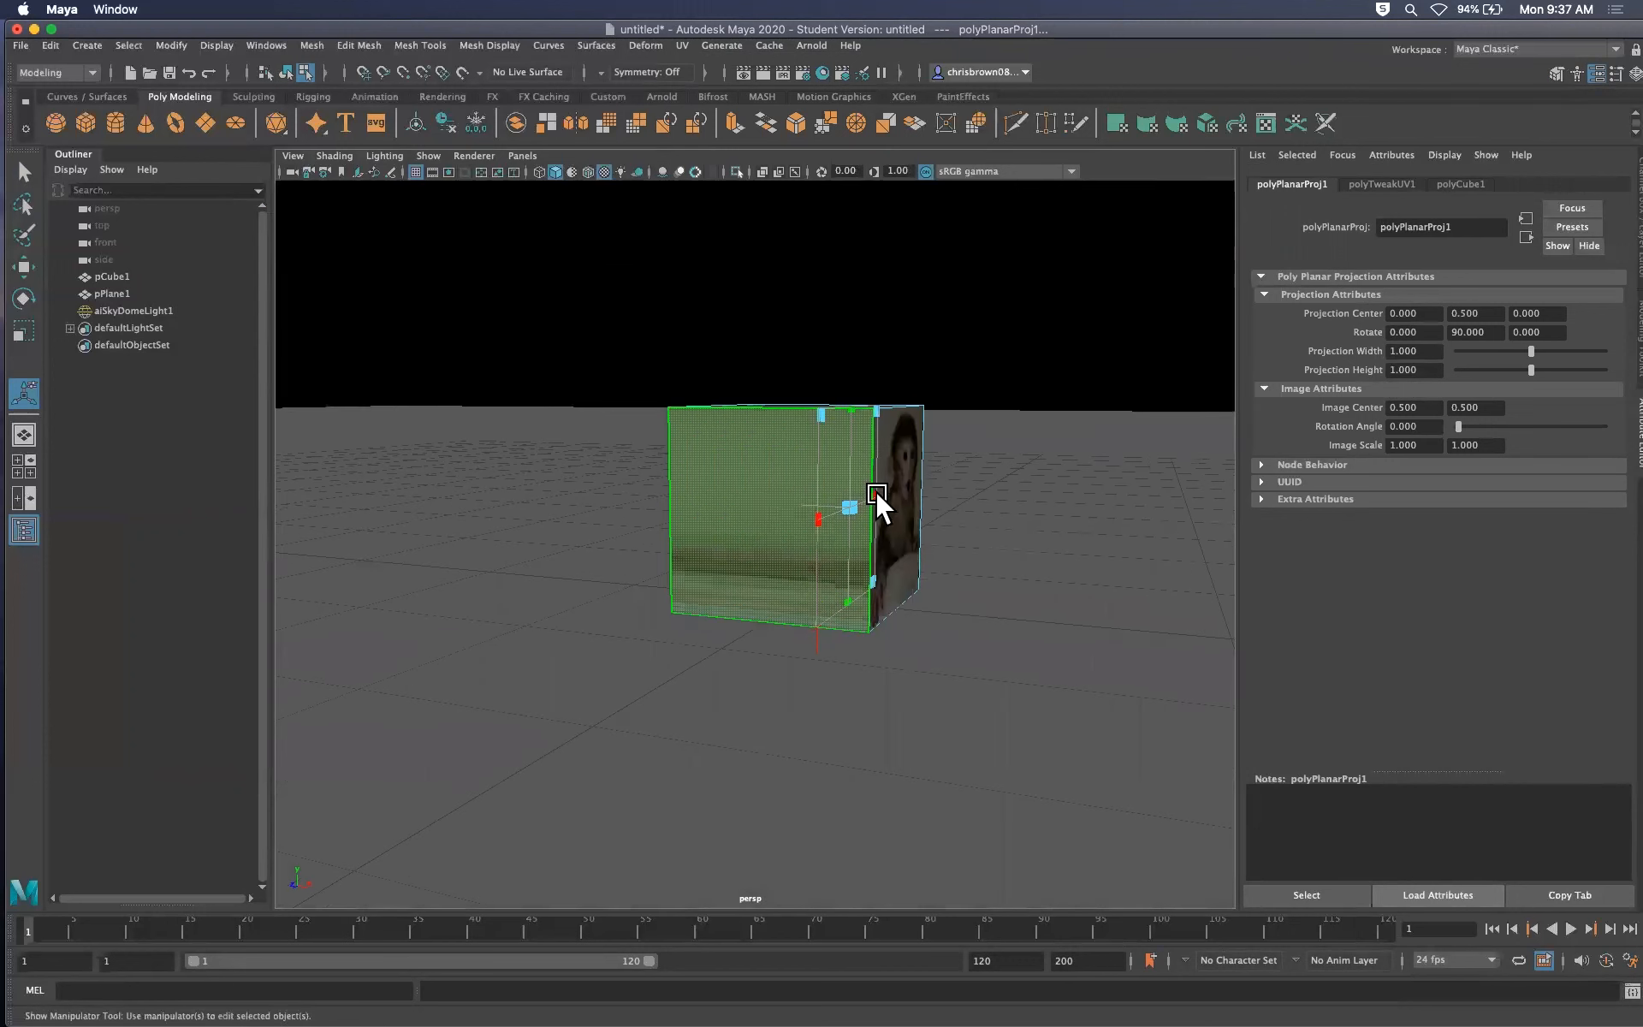
left_click_drag(925, 507, 727, 561, "alt")
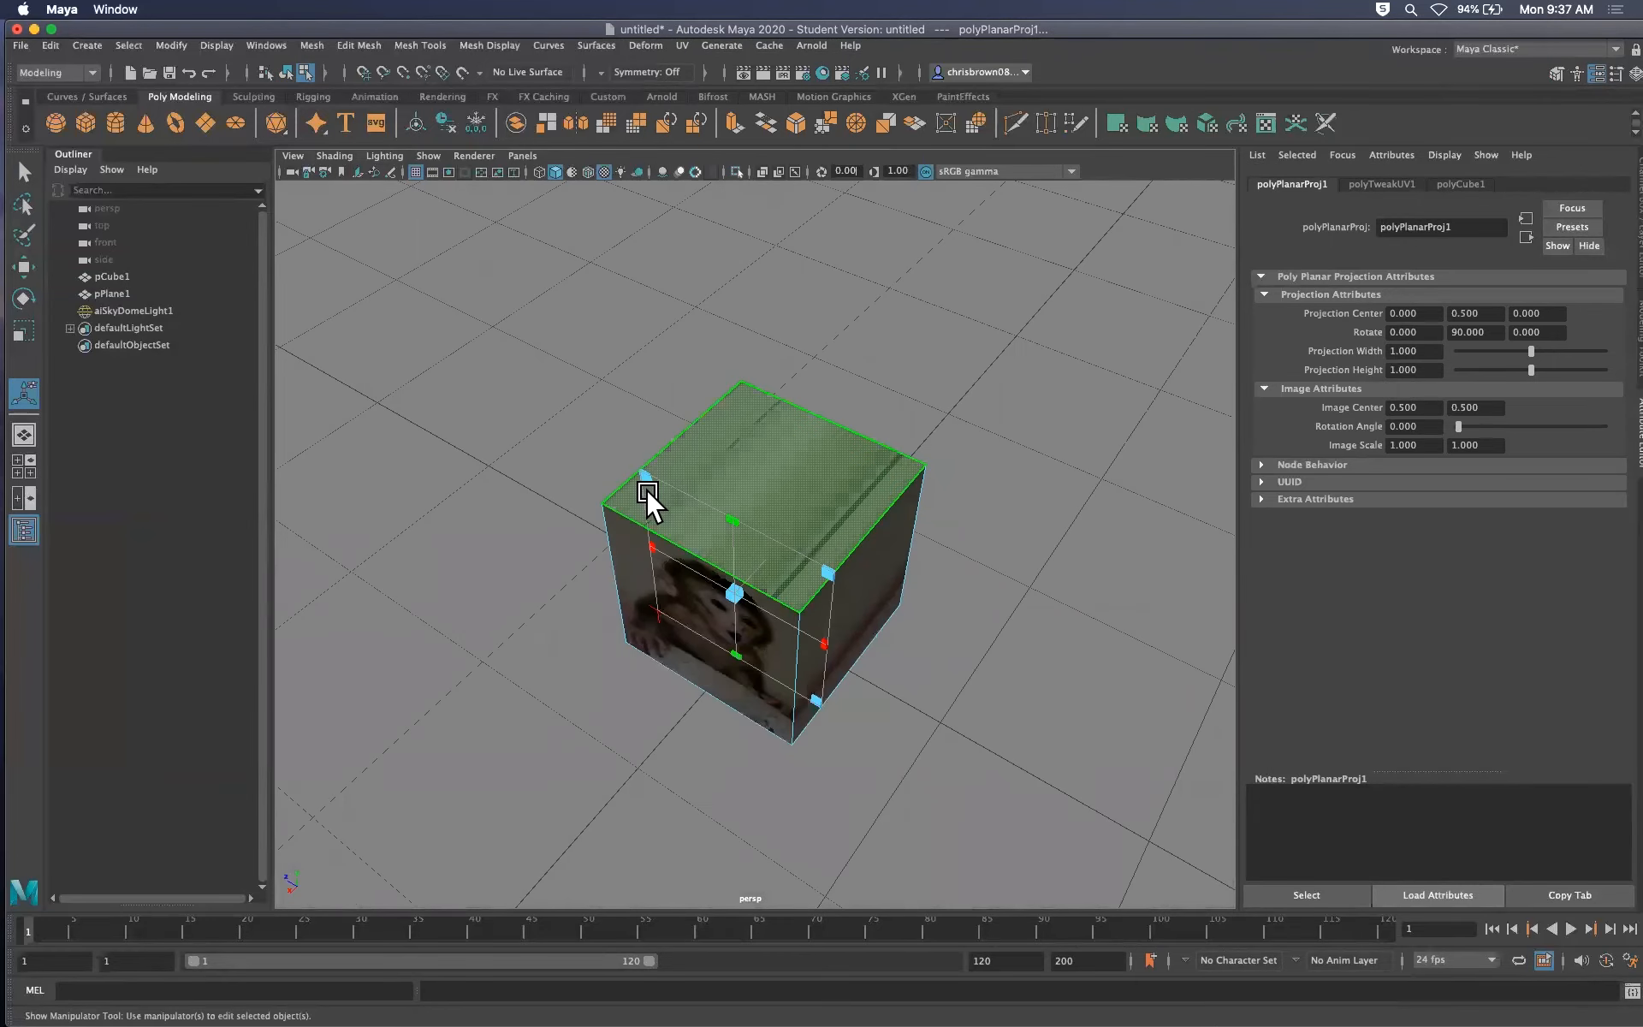
left_click_drag(932, 597, 748, 543, "alt")
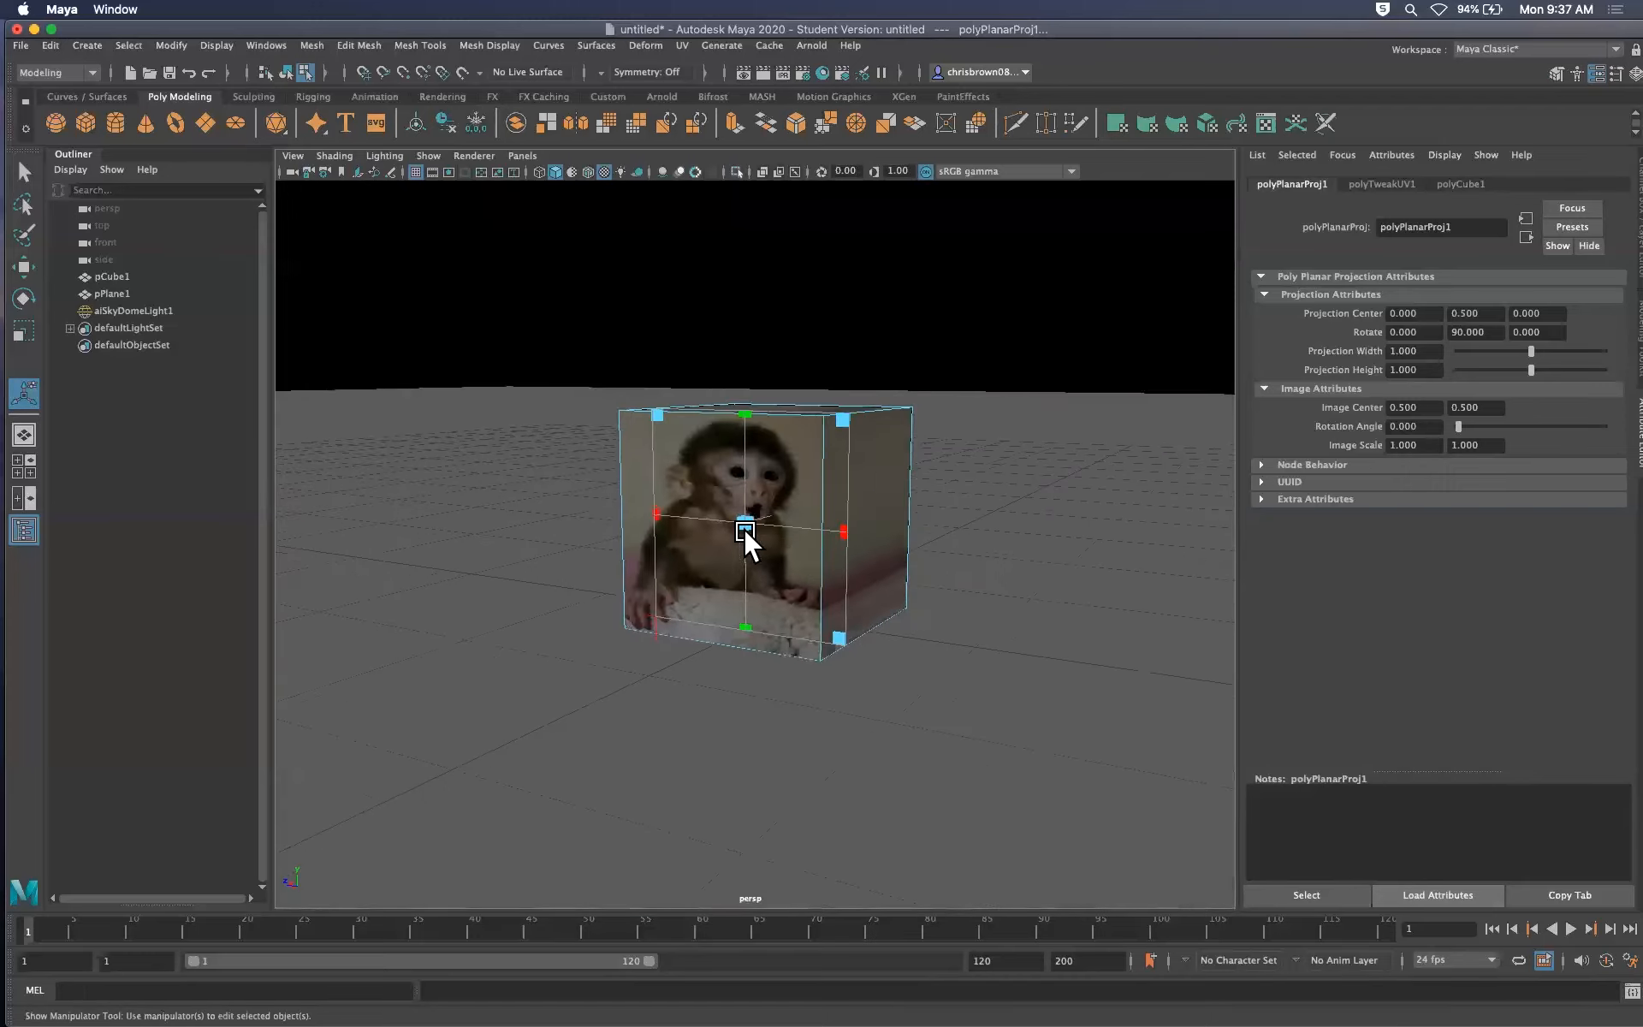
right_click_drag(748, 542, 967, 579, "alt")
left_click_drag(967, 579, 931, 548, "alt")
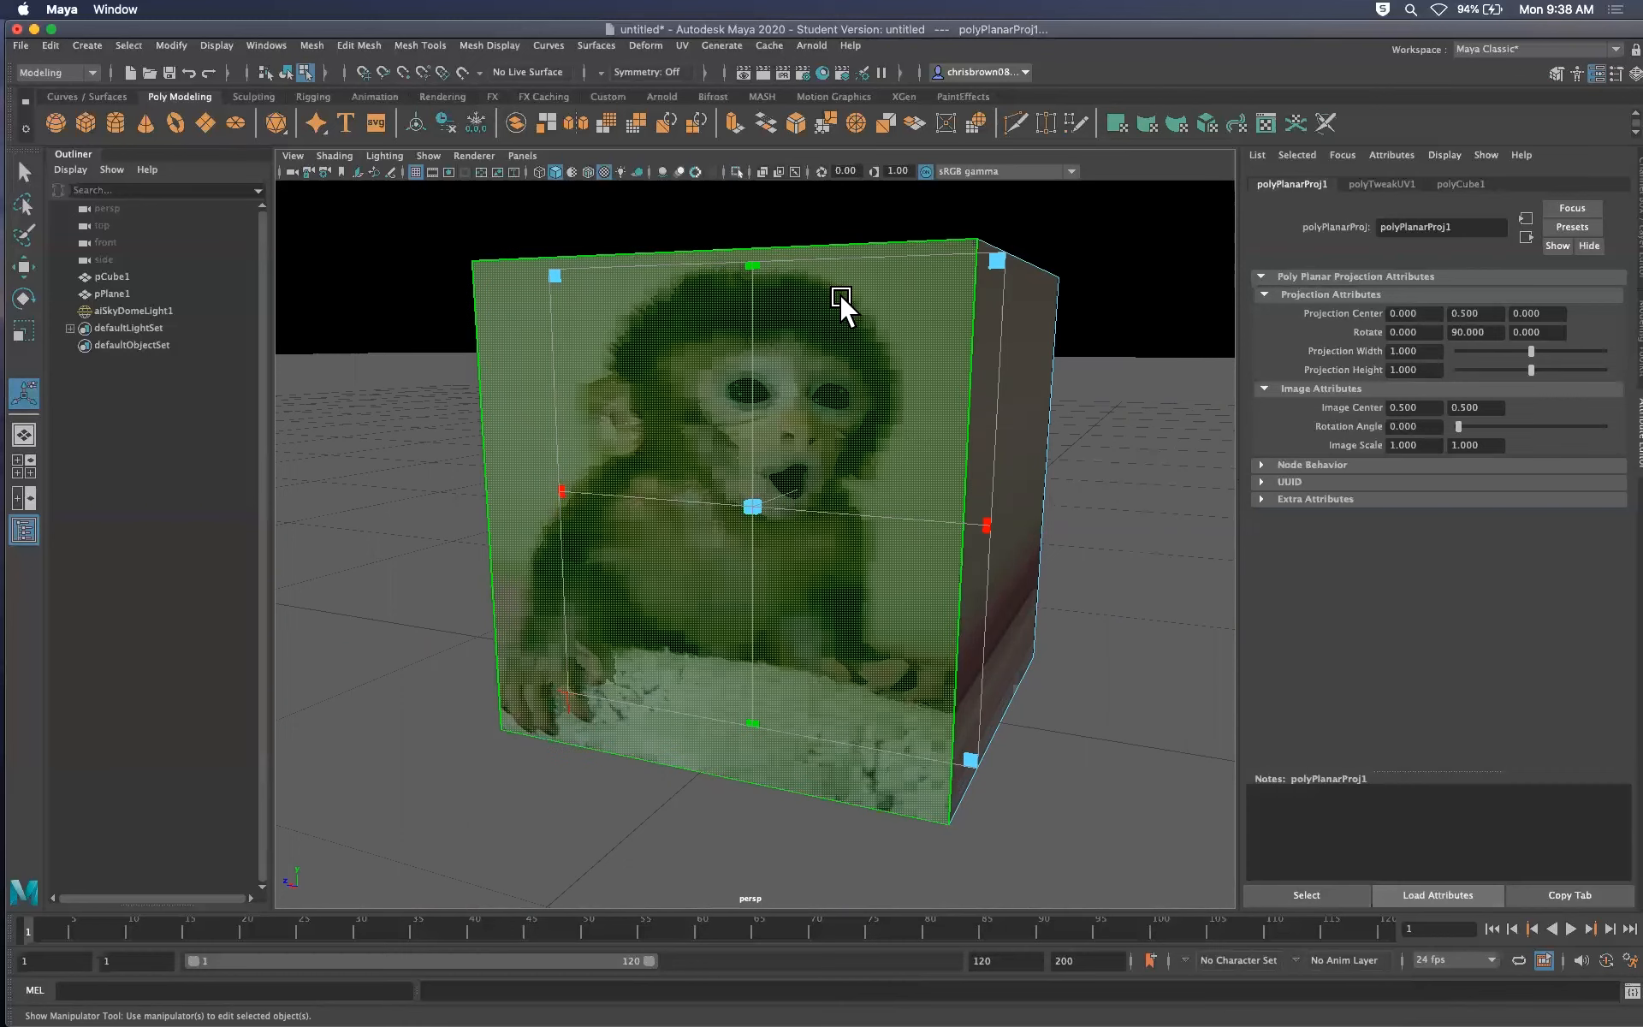
left_click_drag(987, 524, 948, 492)
left_click_drag(753, 255, 719, 214)
left_click_drag(946, 521, 910, 511)
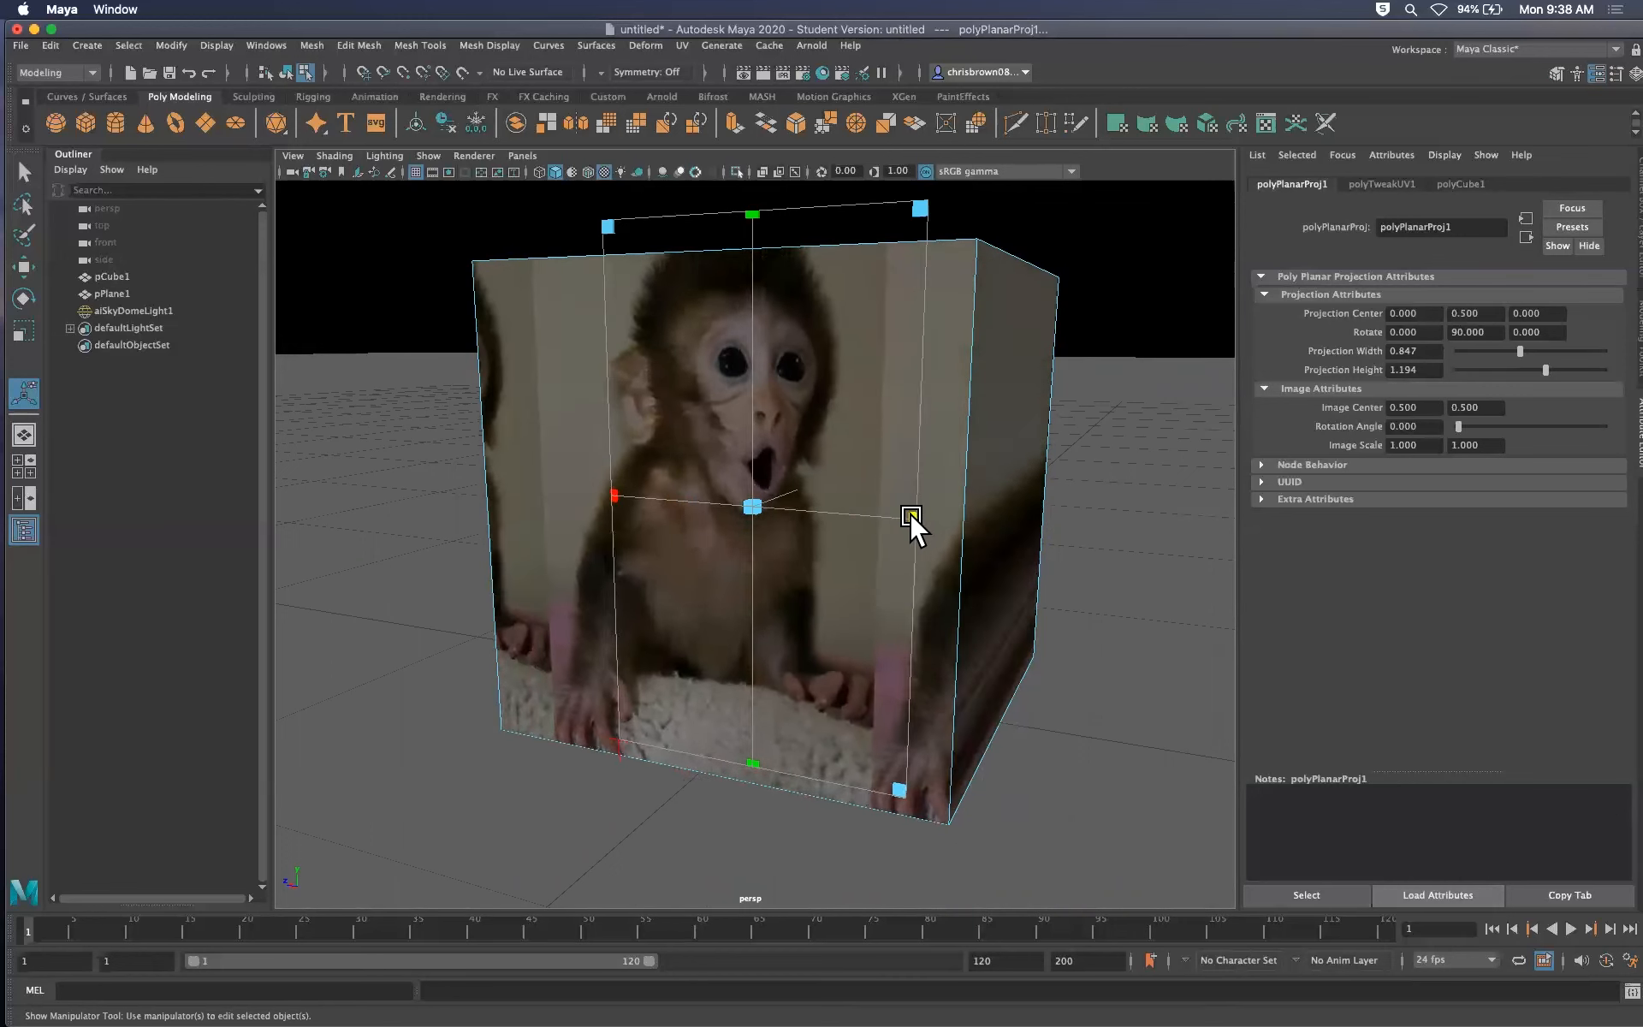
left_click_drag(748, 500, 623, 737)
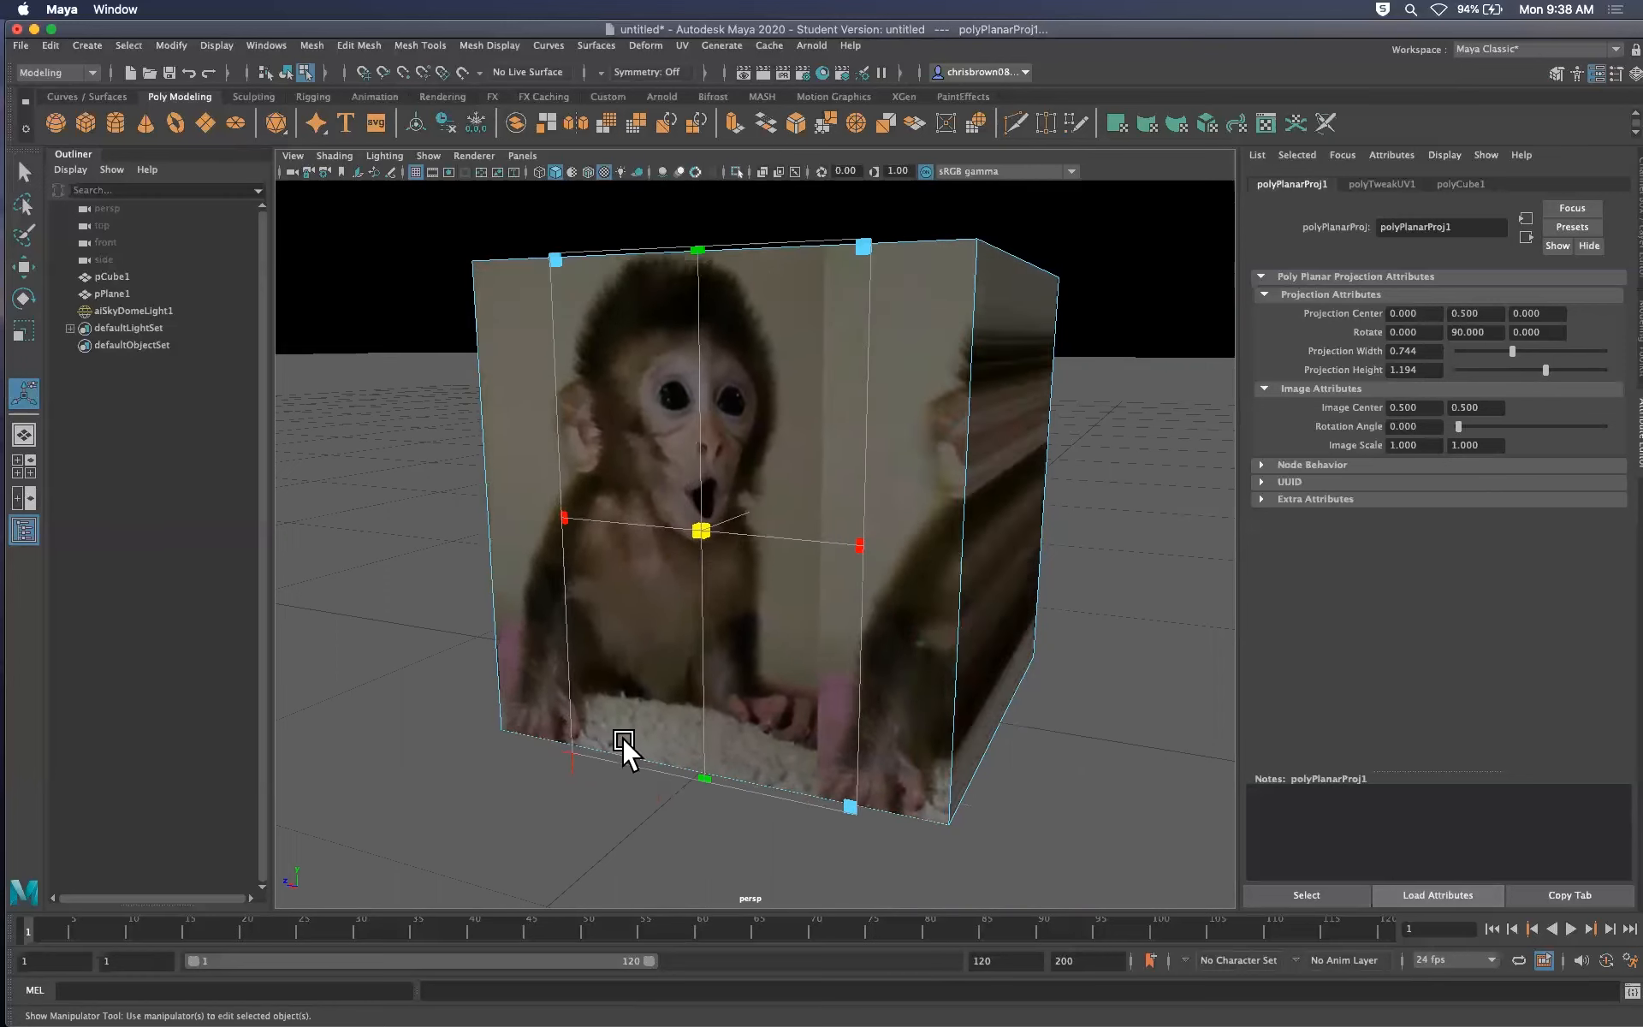
Switch the projection to its combined transform manipulator and try rotating it diagonally on the monkey face and scaling its height to about 1.163
left_click(568, 752)
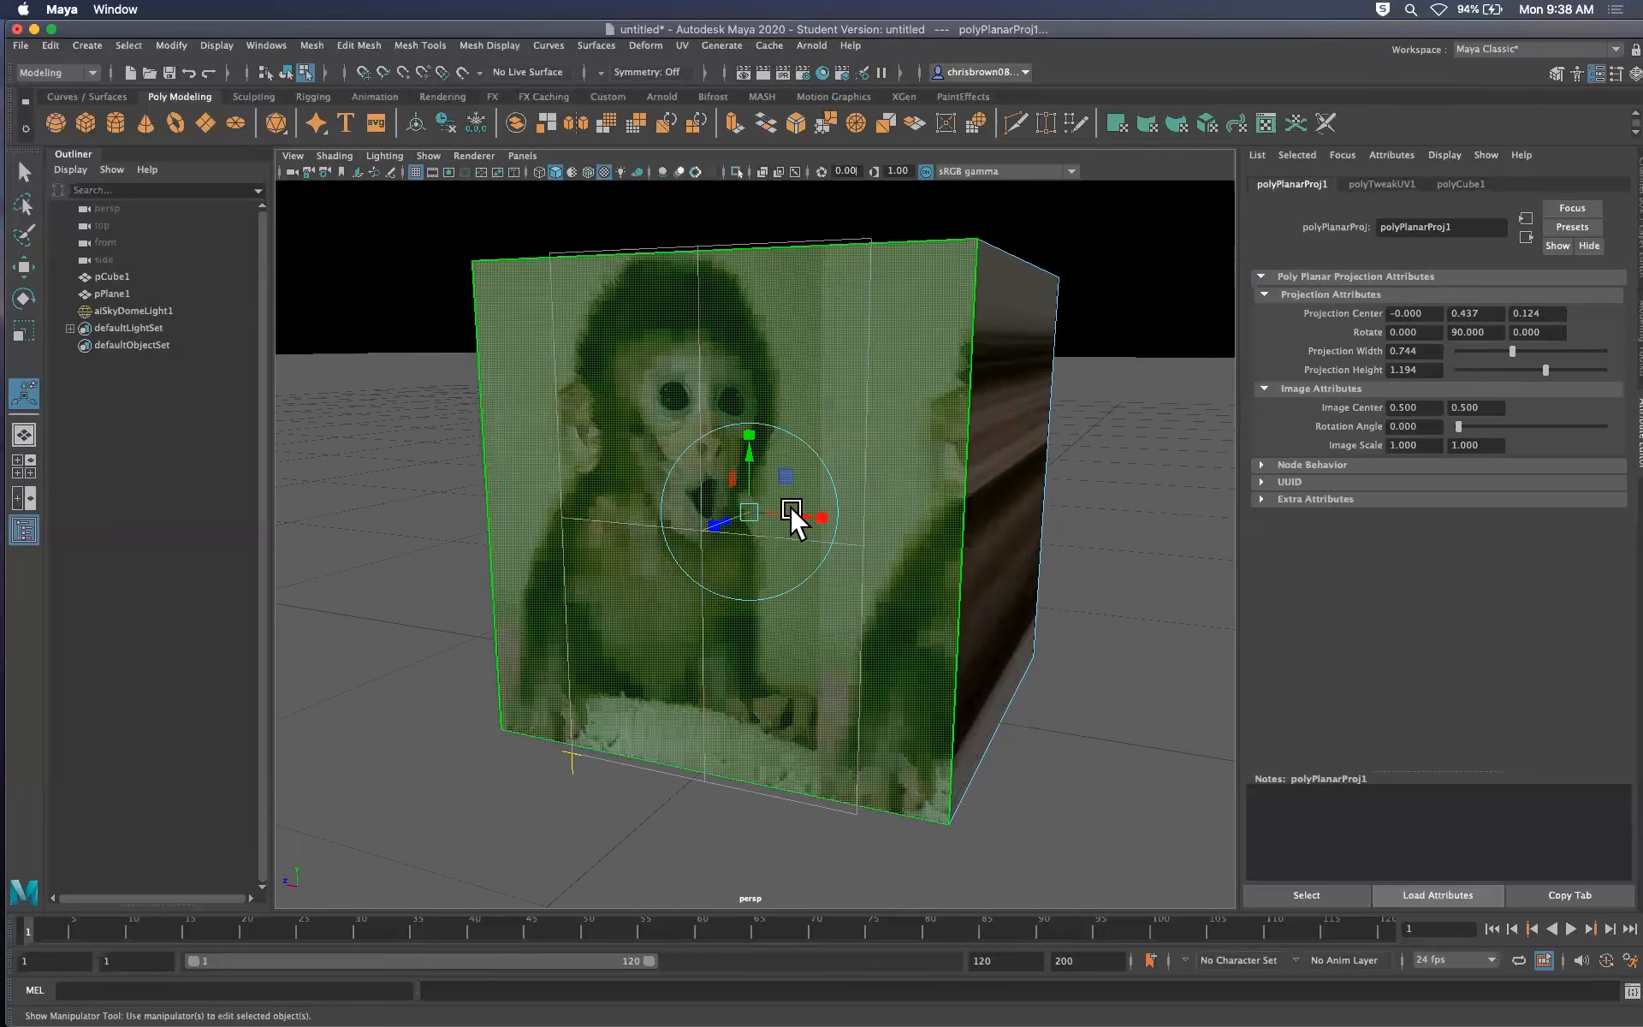
left_click(569, 757)
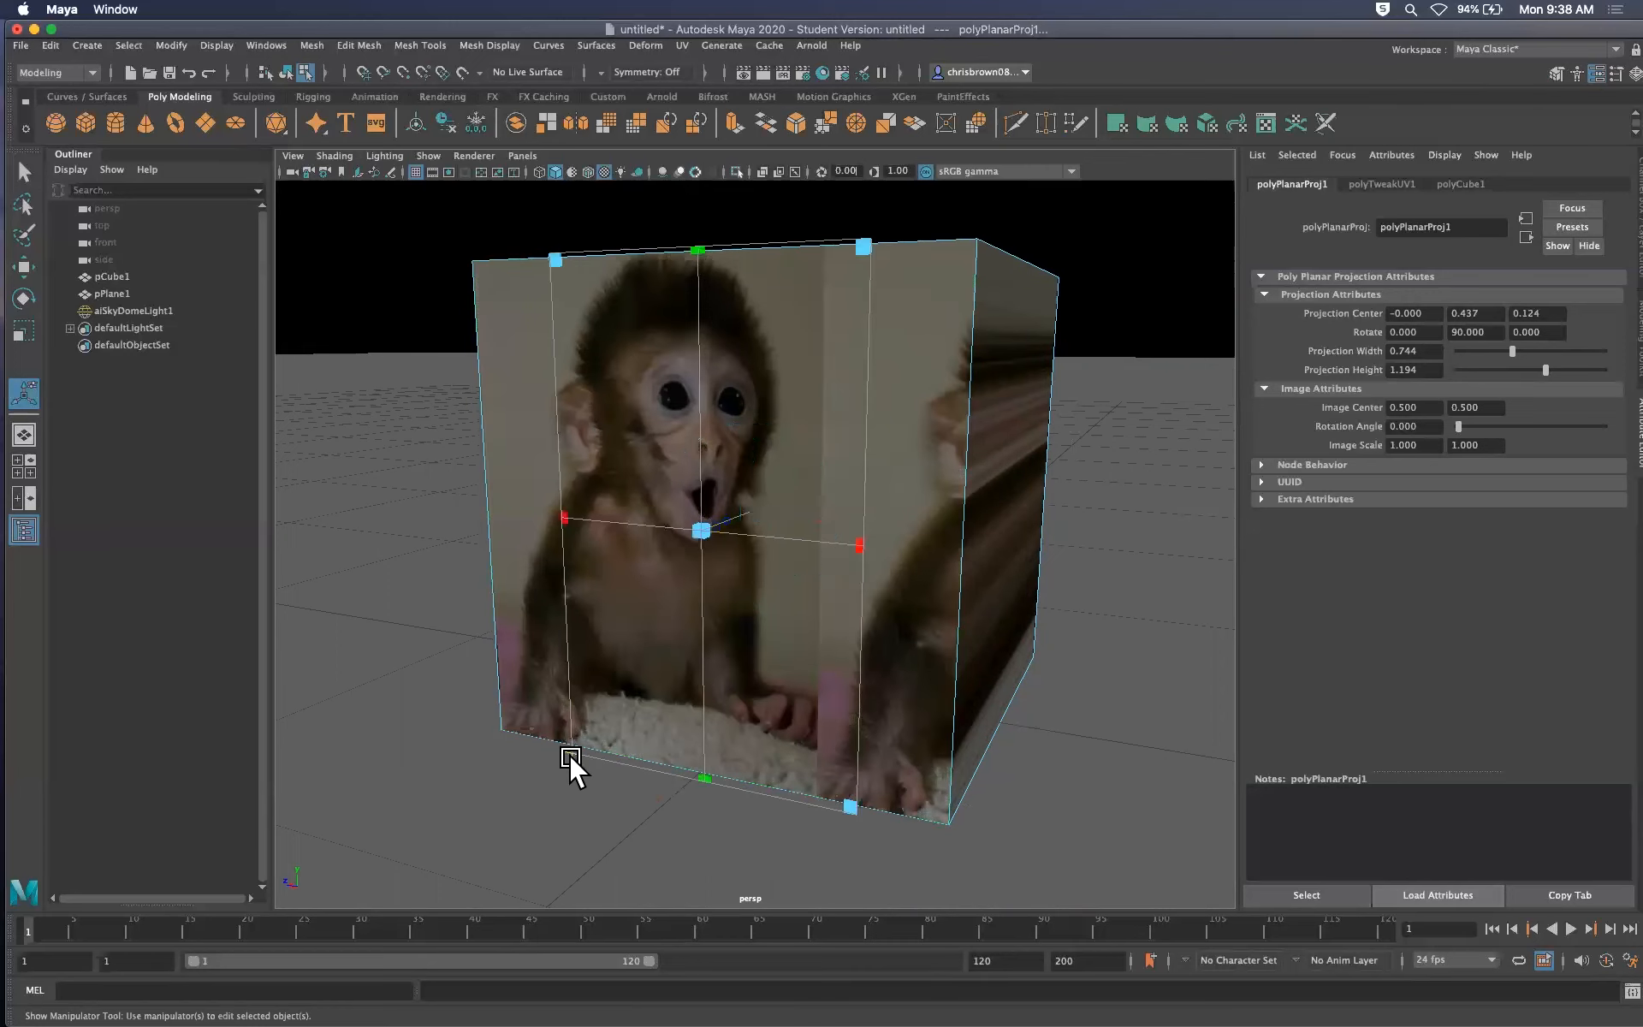
left_click(572, 763)
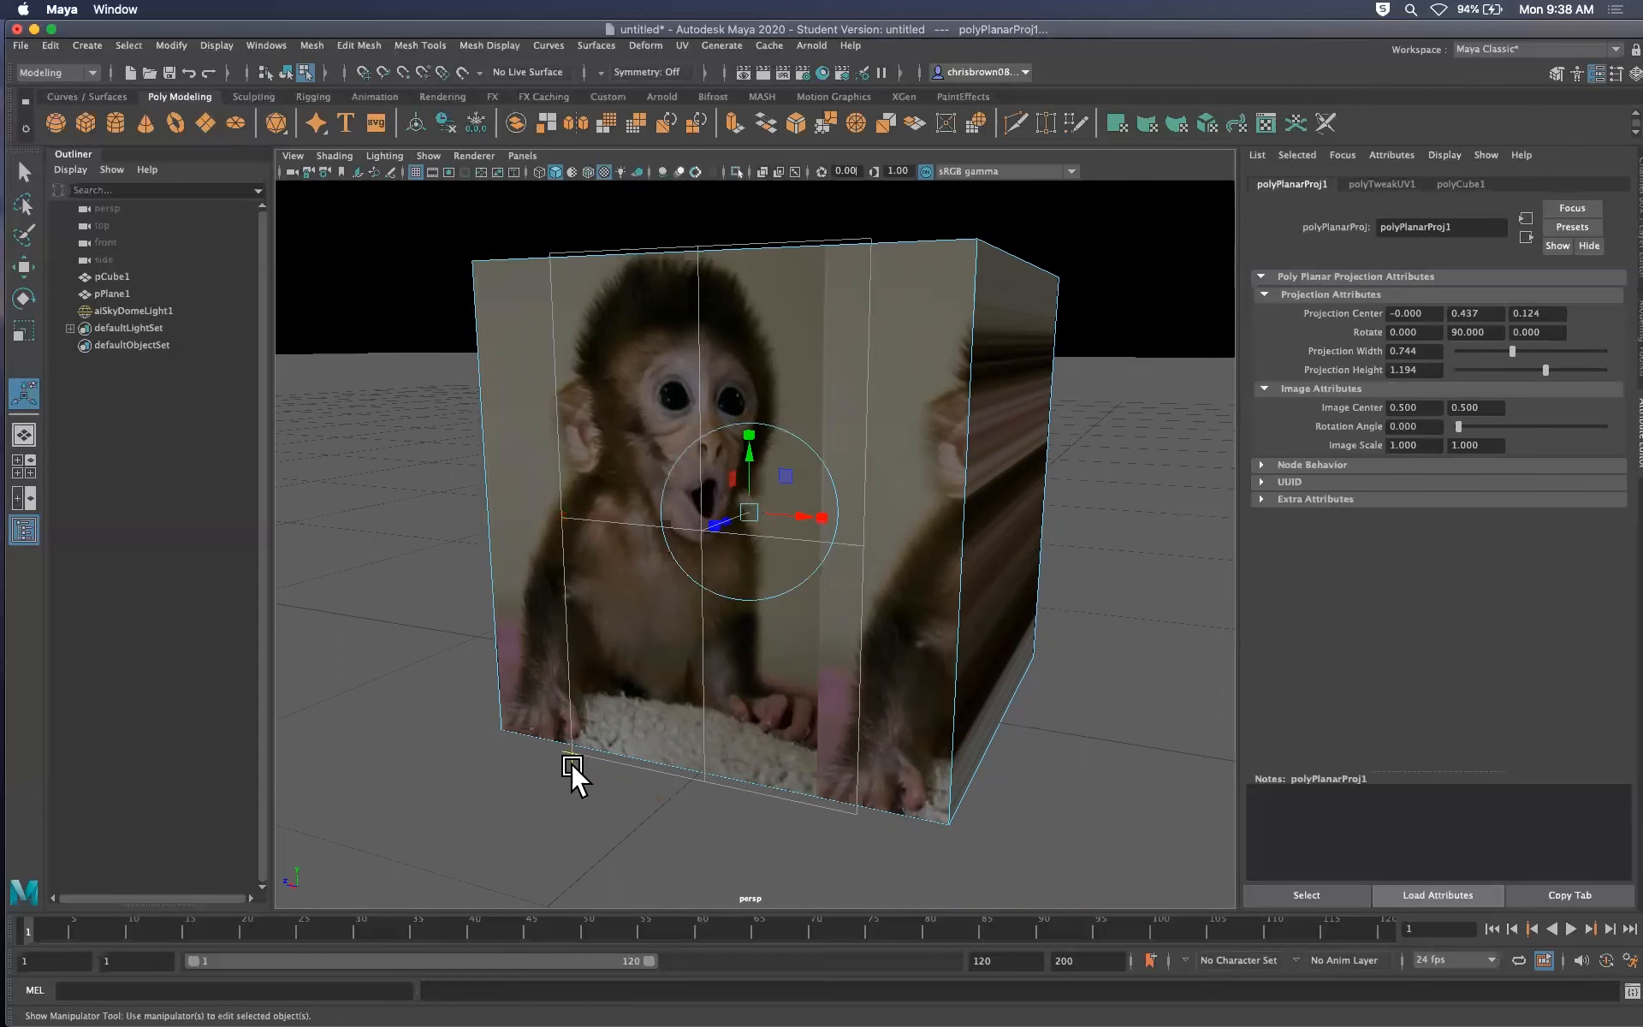
left_click(568, 763)
left_click(567, 763)
left_click_drag(803, 502, 734, 481)
key("e")
key("r")
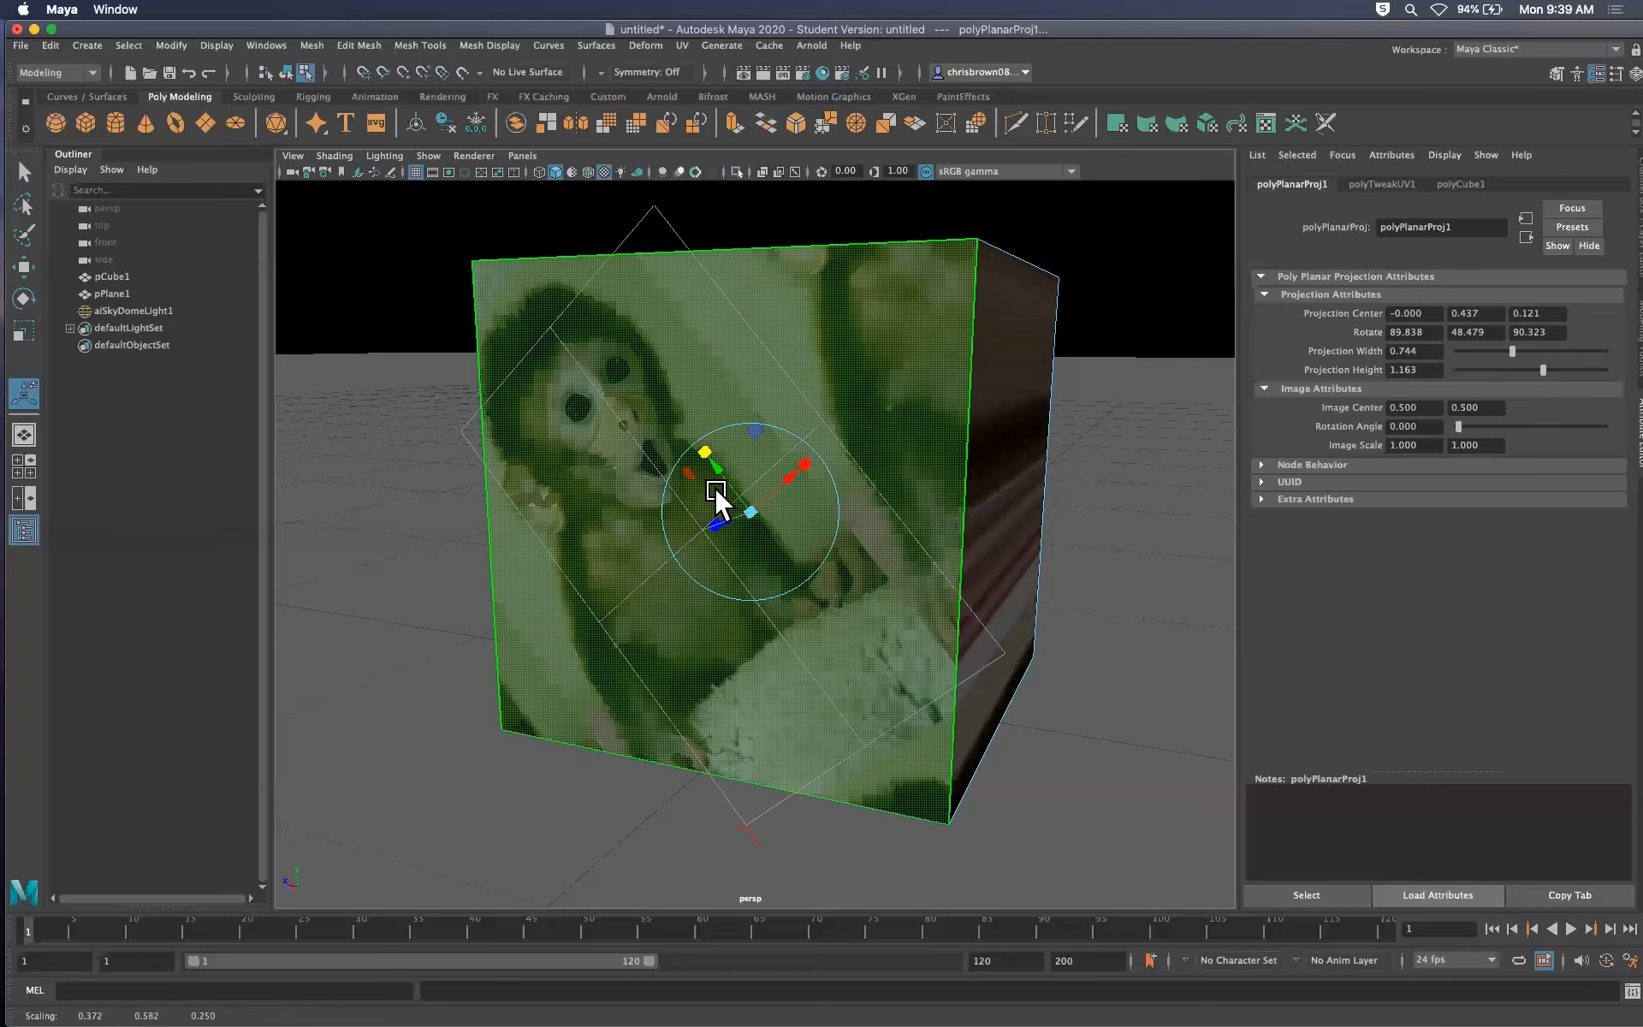
Undo all adjustments to the projection, and redo the planar projection if it is undone too
key("ctrl+z")
key("ctrl+z")
key("ctrl+z")
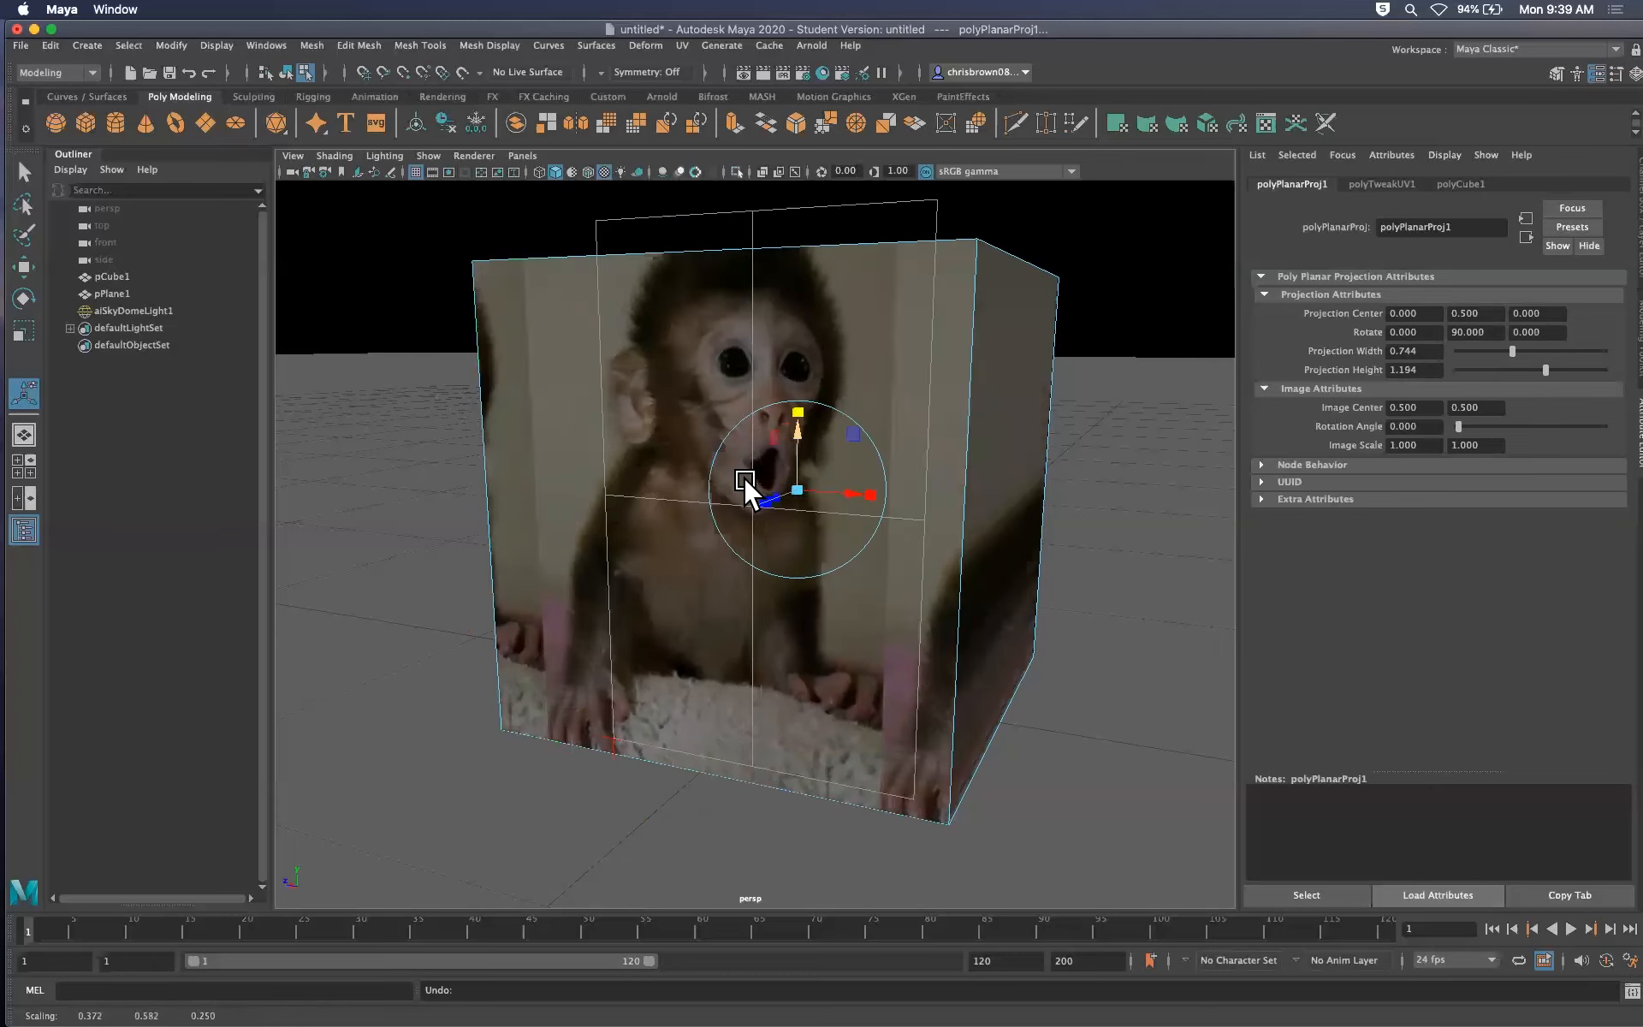
key("ctrl+z")
key("ctrl+z")
key("ctrl+z")
key("ctrl+z")
key("ctrl+z")
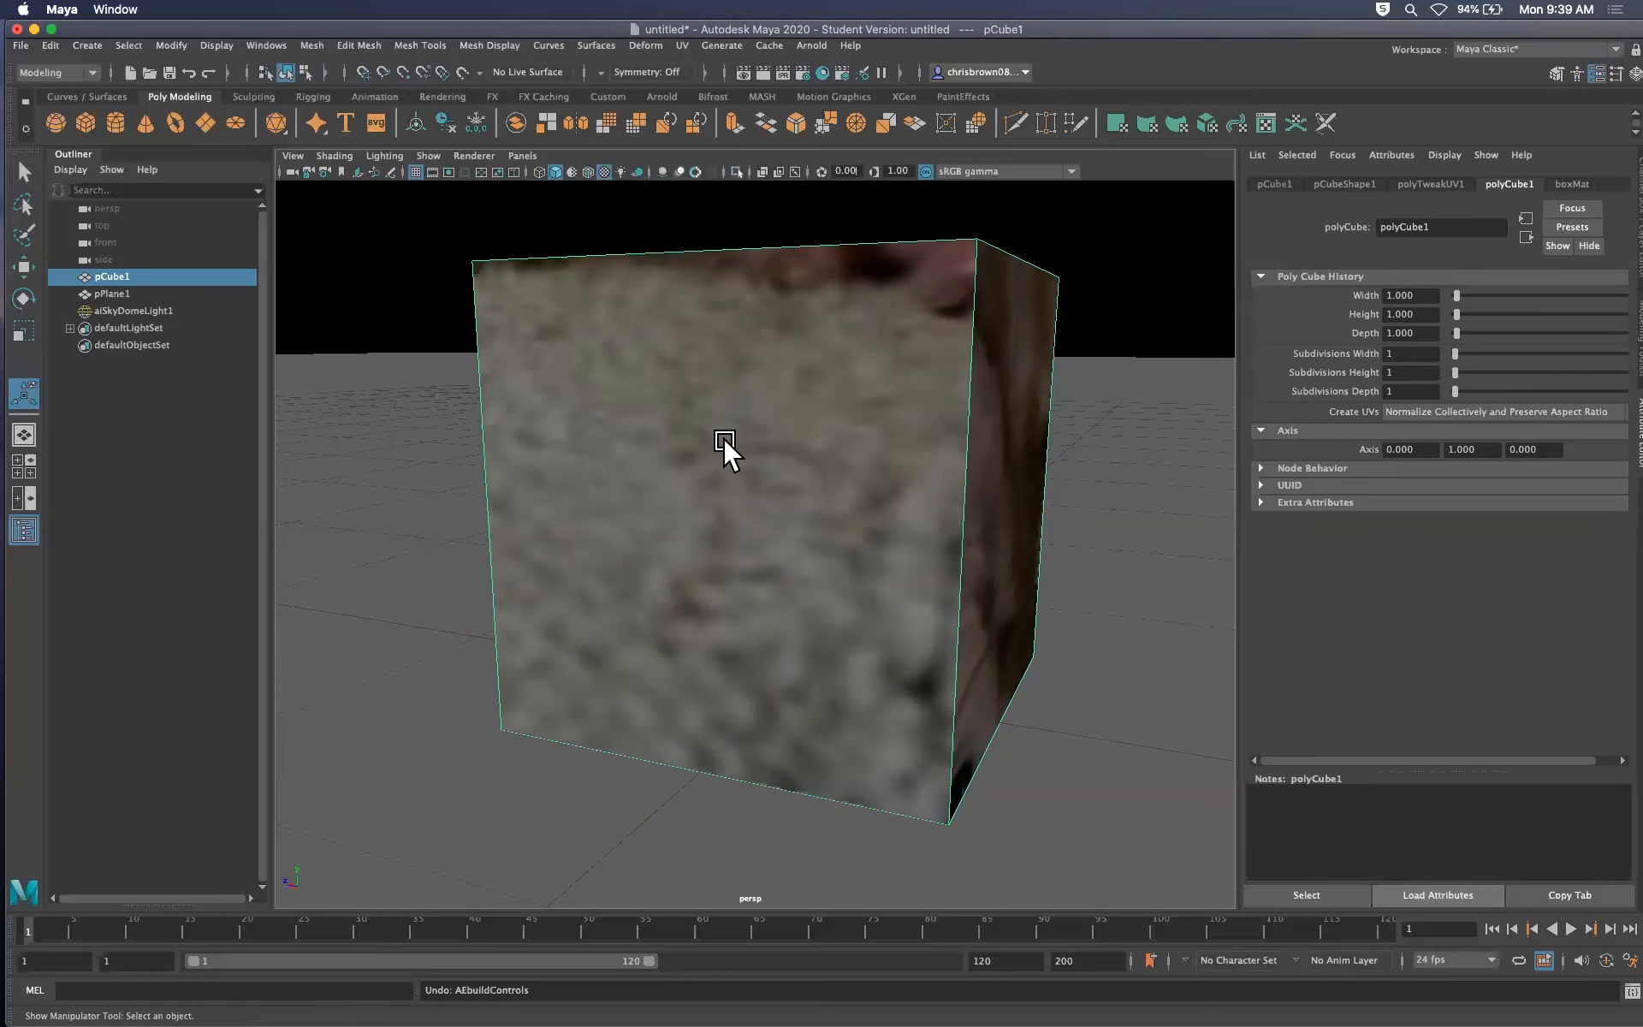
key("shift+z")
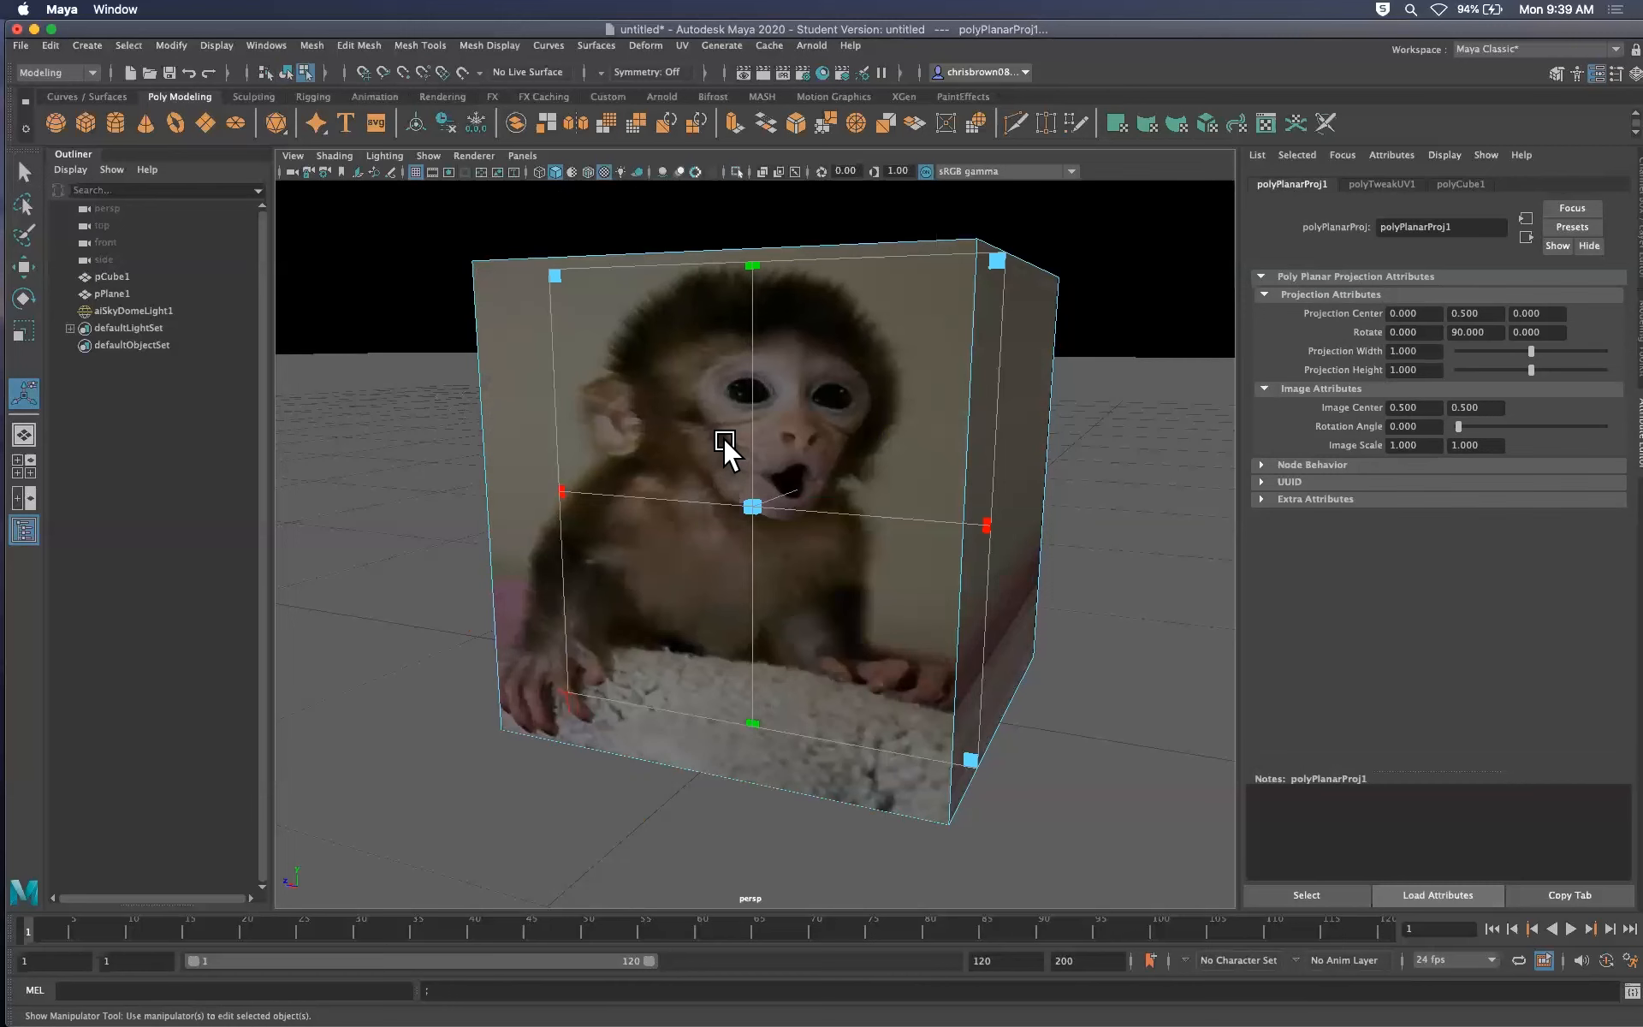
Leave the projection manipulator with the Select tool and return the cube to object selection
left_click(23, 169)
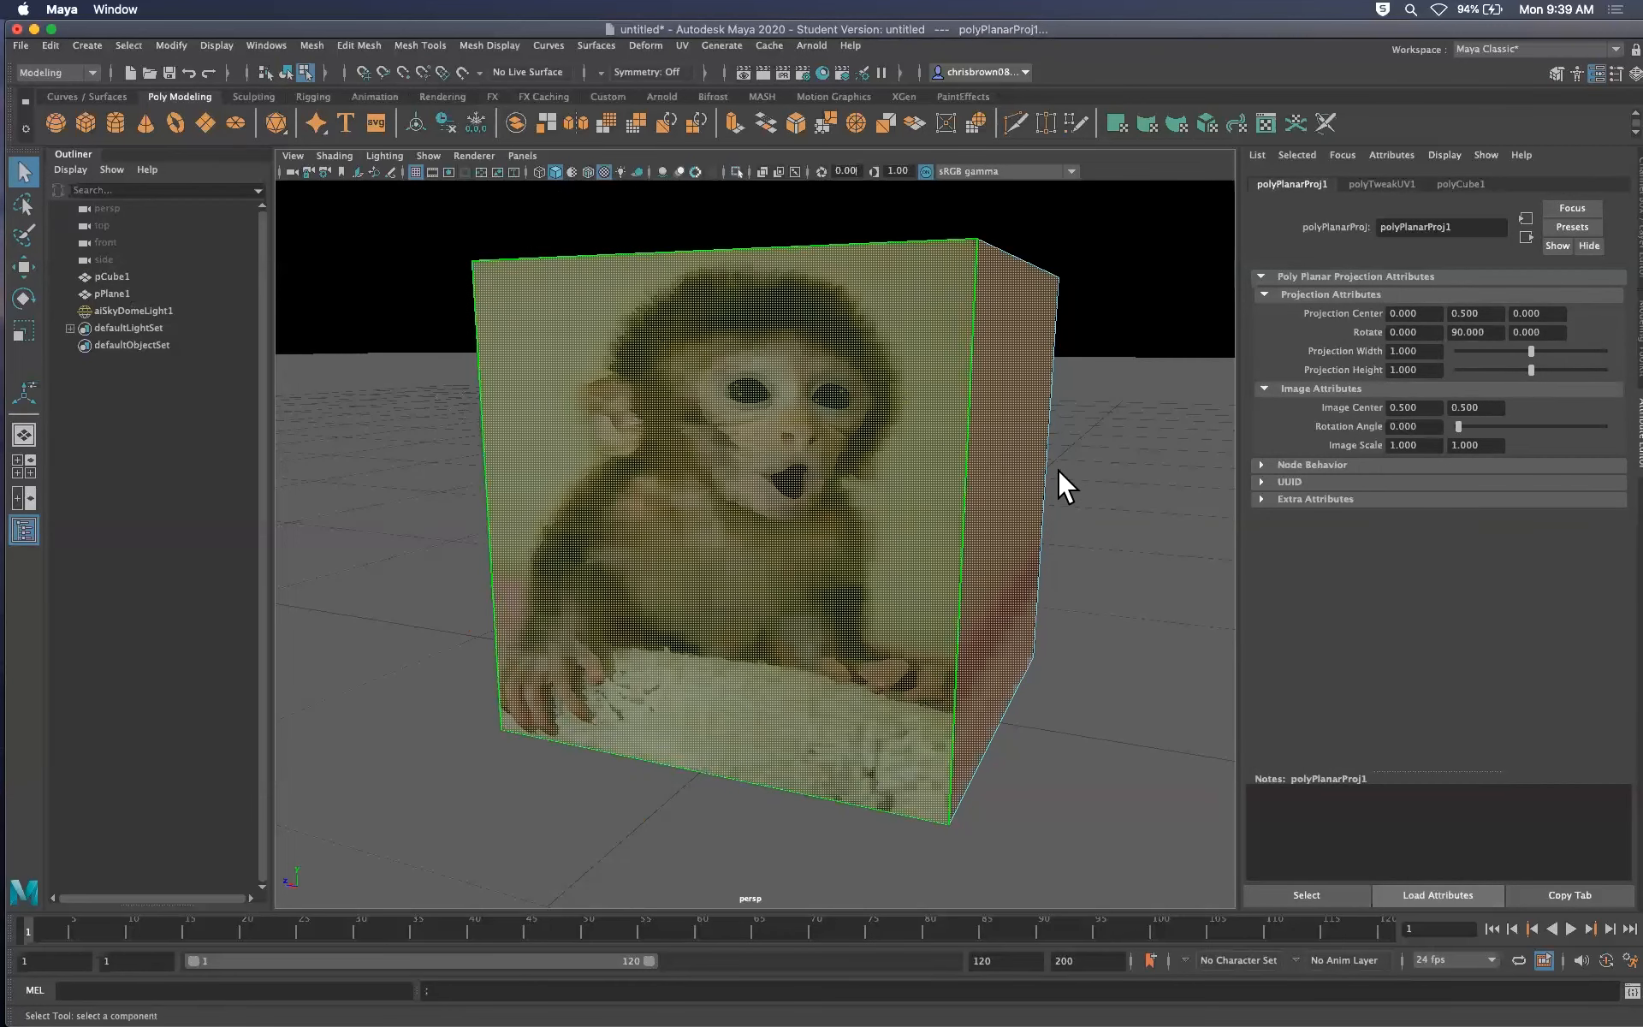
right_click_drag(790, 503, 627, 536)
left_click_drag(627, 535, 638, 460, "alt")
left_click_drag(722, 523, 652, 522, "alt")
left_click_drag(704, 510, 850, 514, "alt")
Open the UV Editor for the cube and hide the baby-monkey.jpg image behind its UV layout
left_click(681, 45)
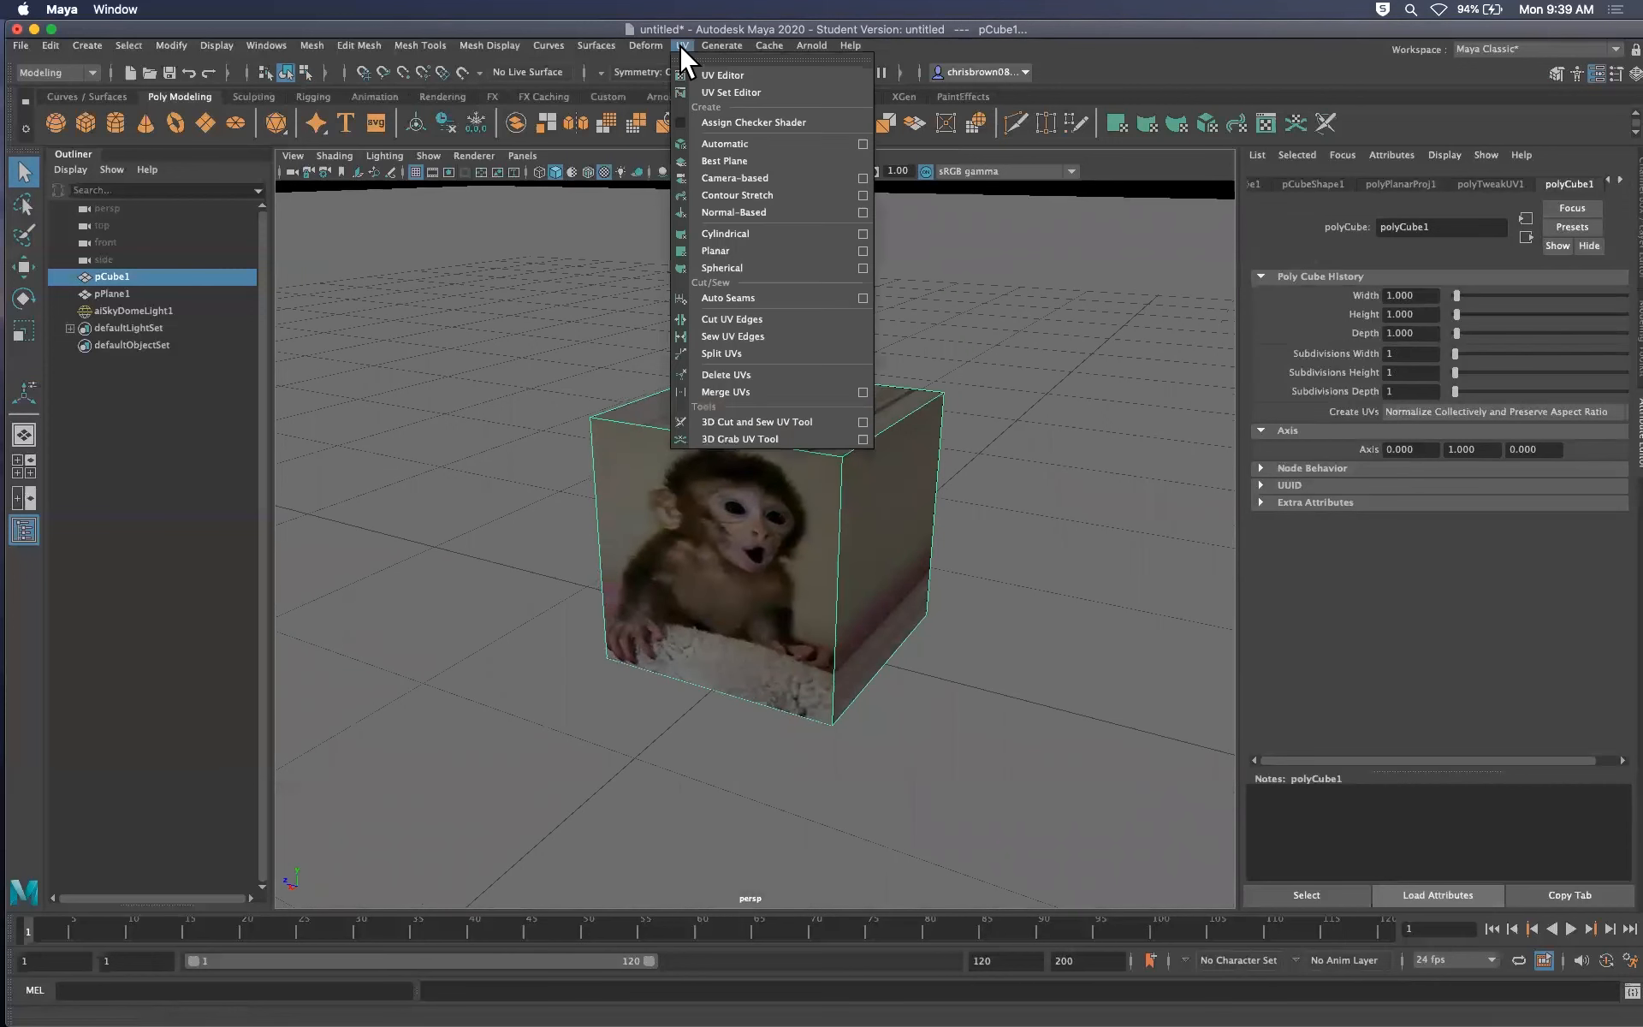
left_click(729, 75)
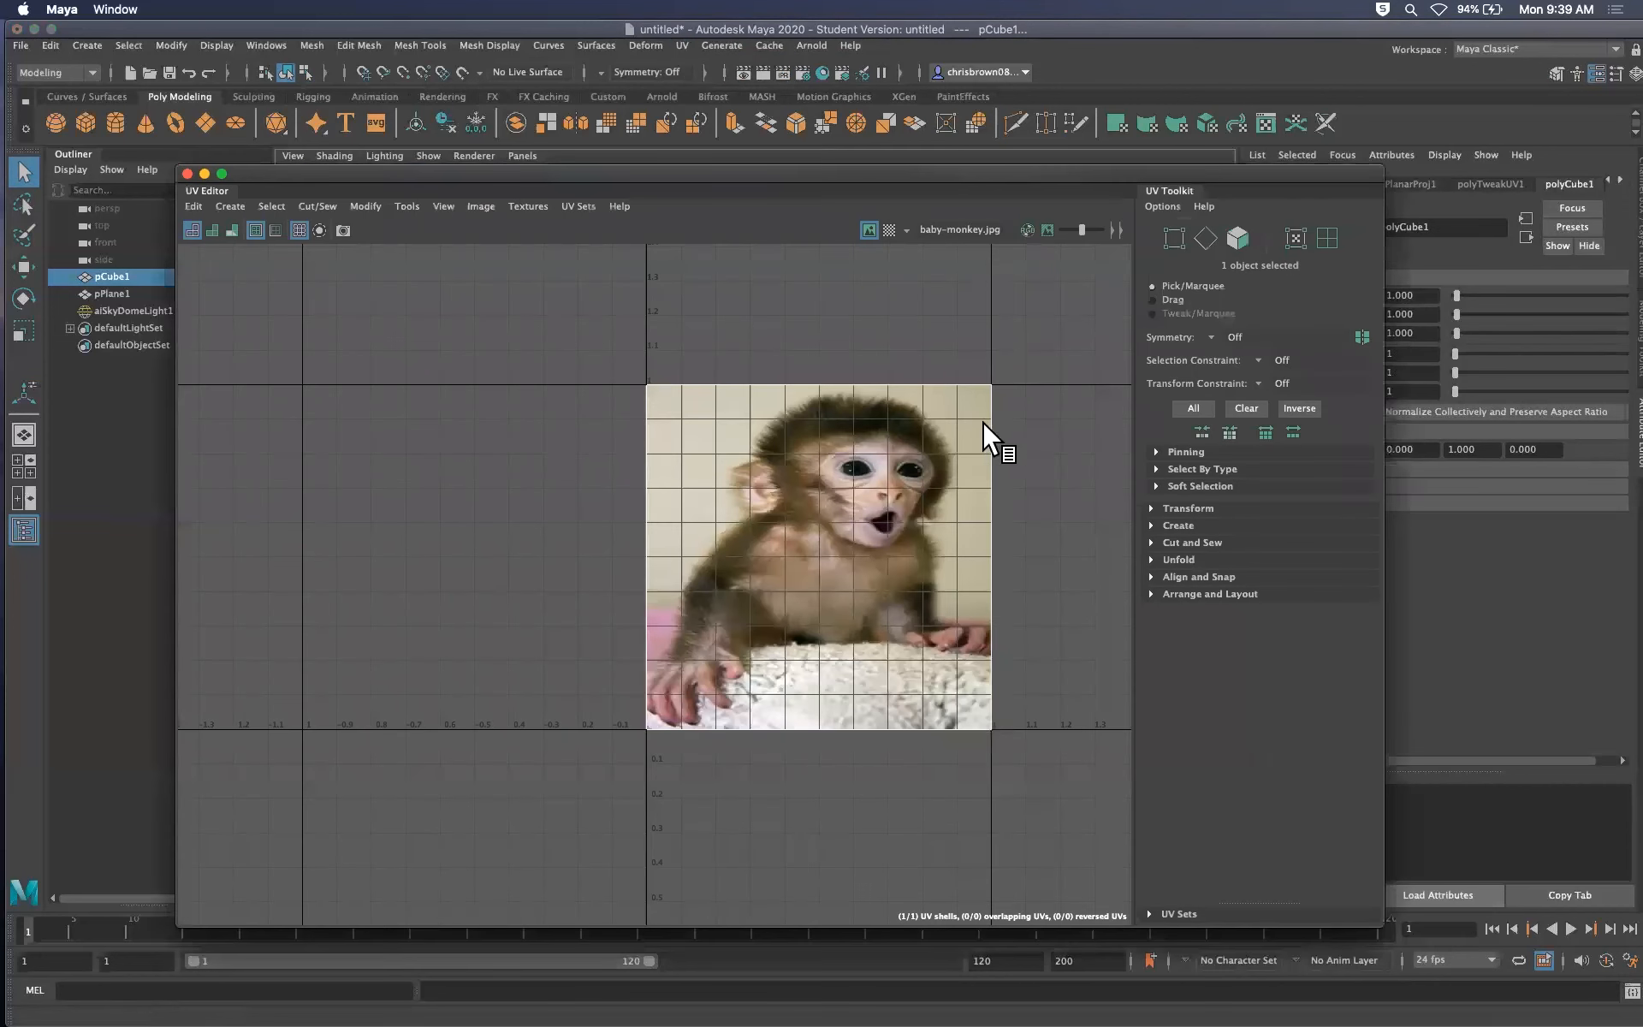
left_click(869, 229)
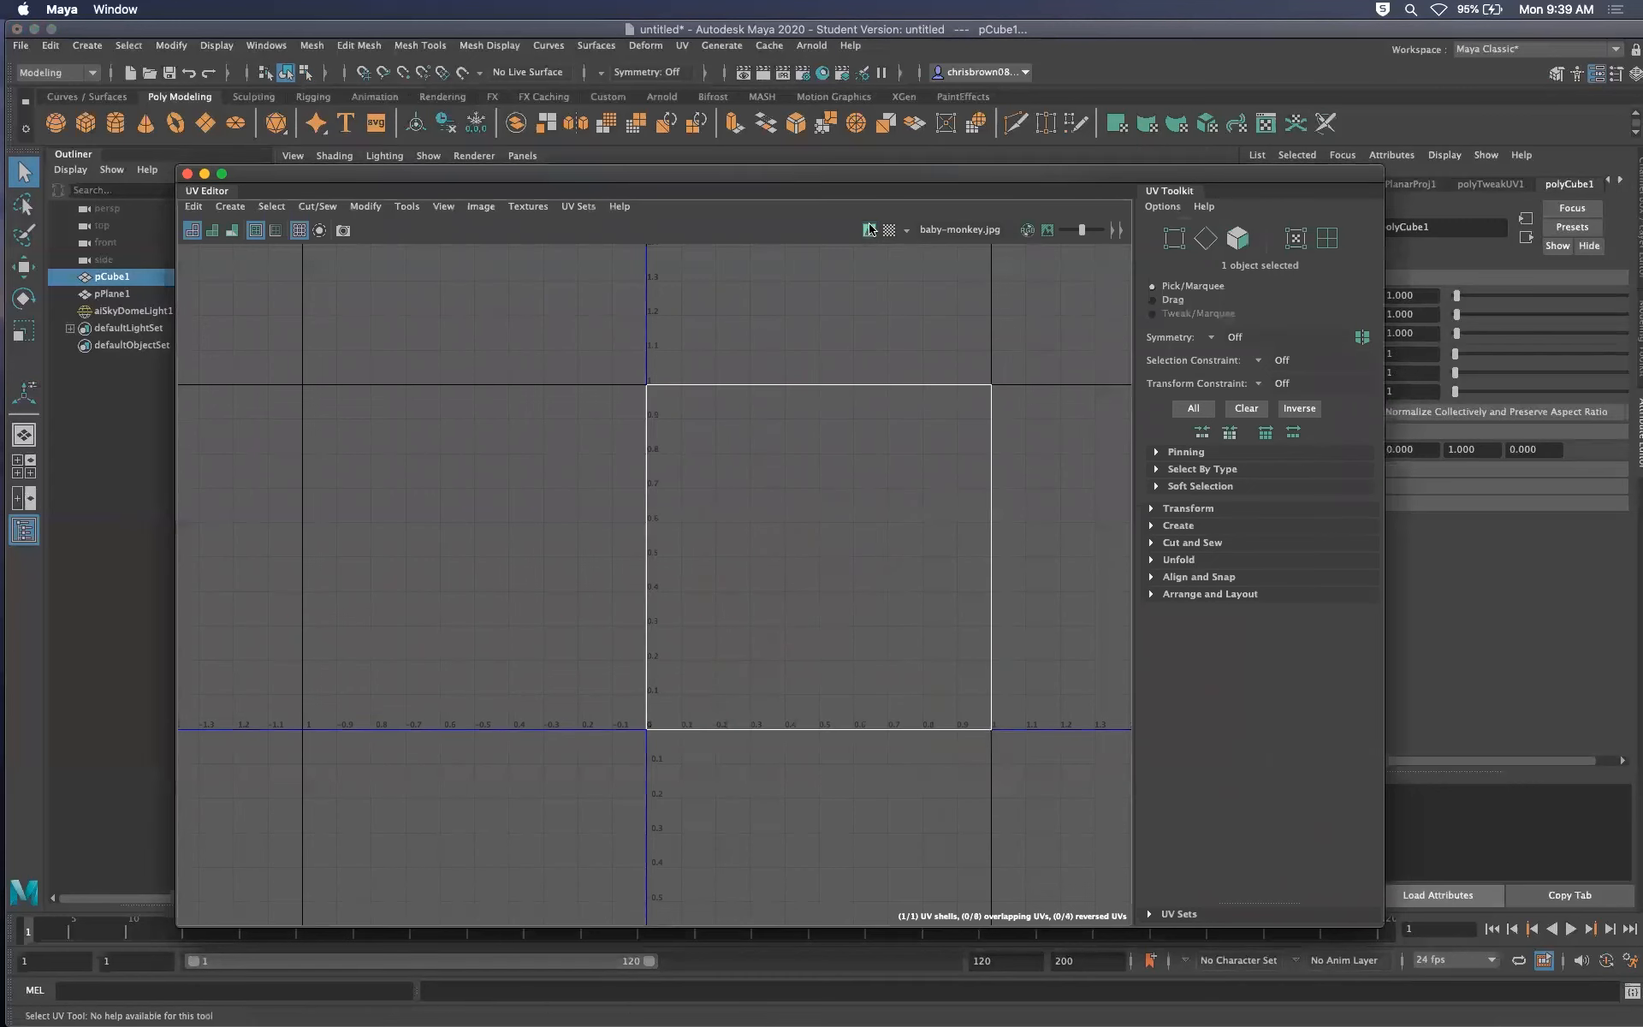
Display the baby-monkey.jpg texture behind the cube's UVs in the UV Editor, and move the window clear of the viewport
mouse_move(807, 555)
right_mouse_down("alt")
mouse_move(598, 576)
mouse_move(792, 572)
right_mouse_up("alt")
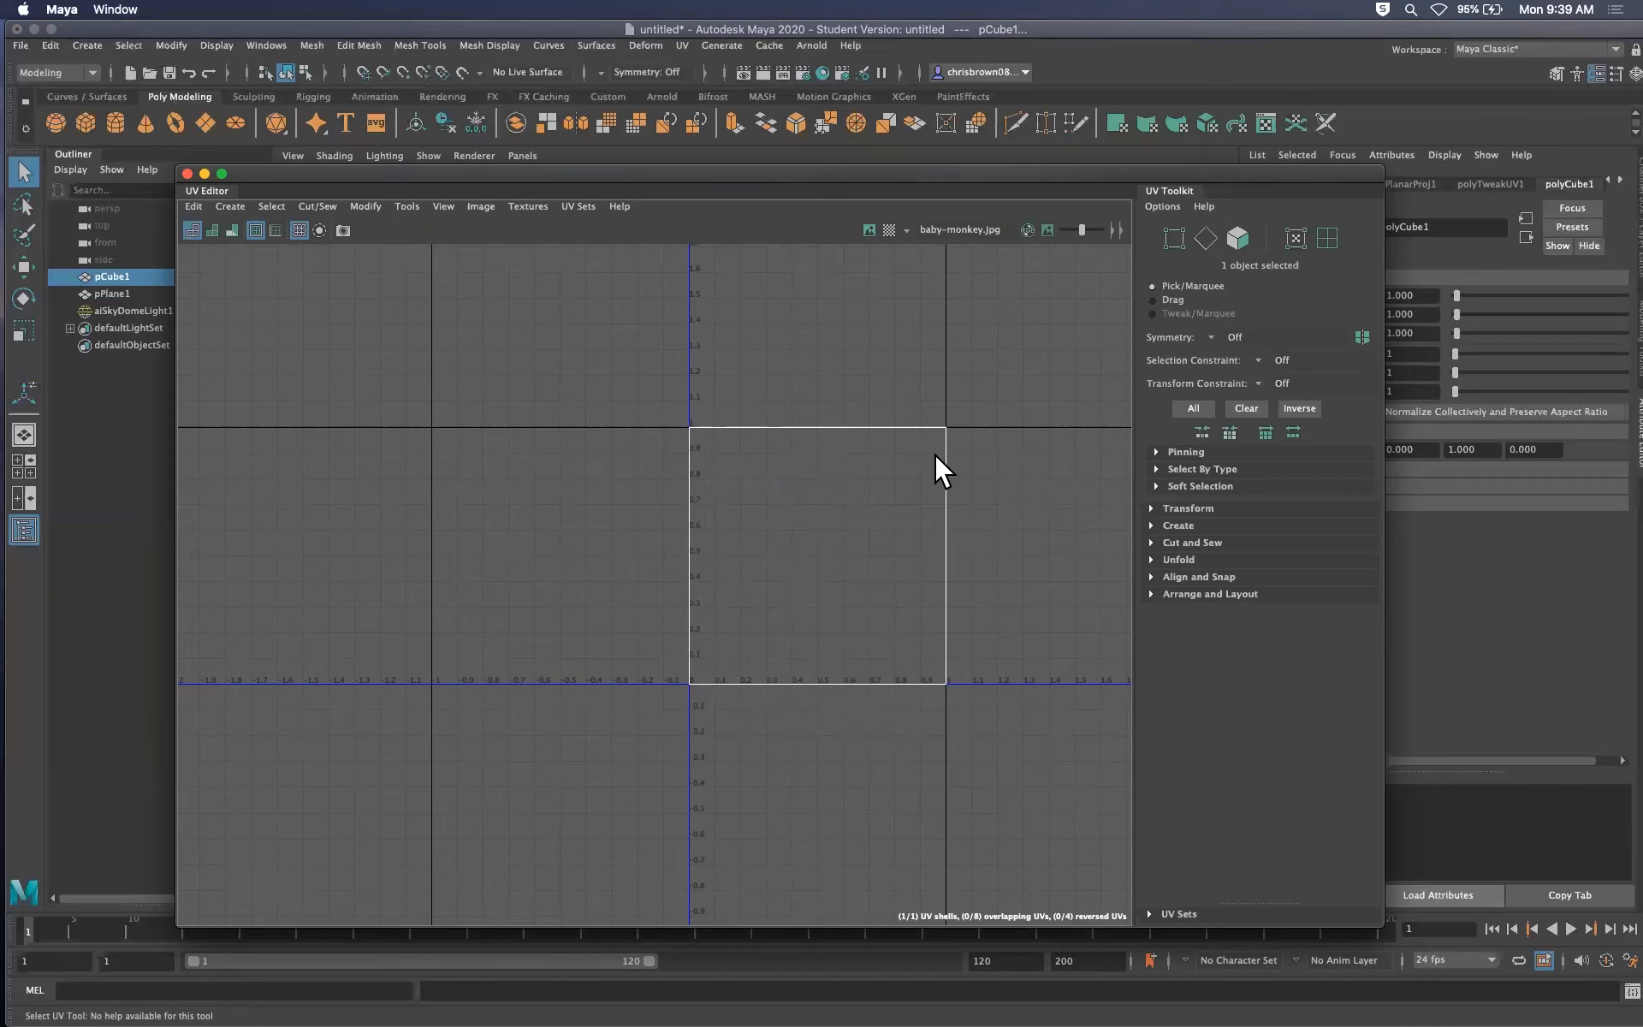
right_click_drag(813, 570, 835, 494, "alt")
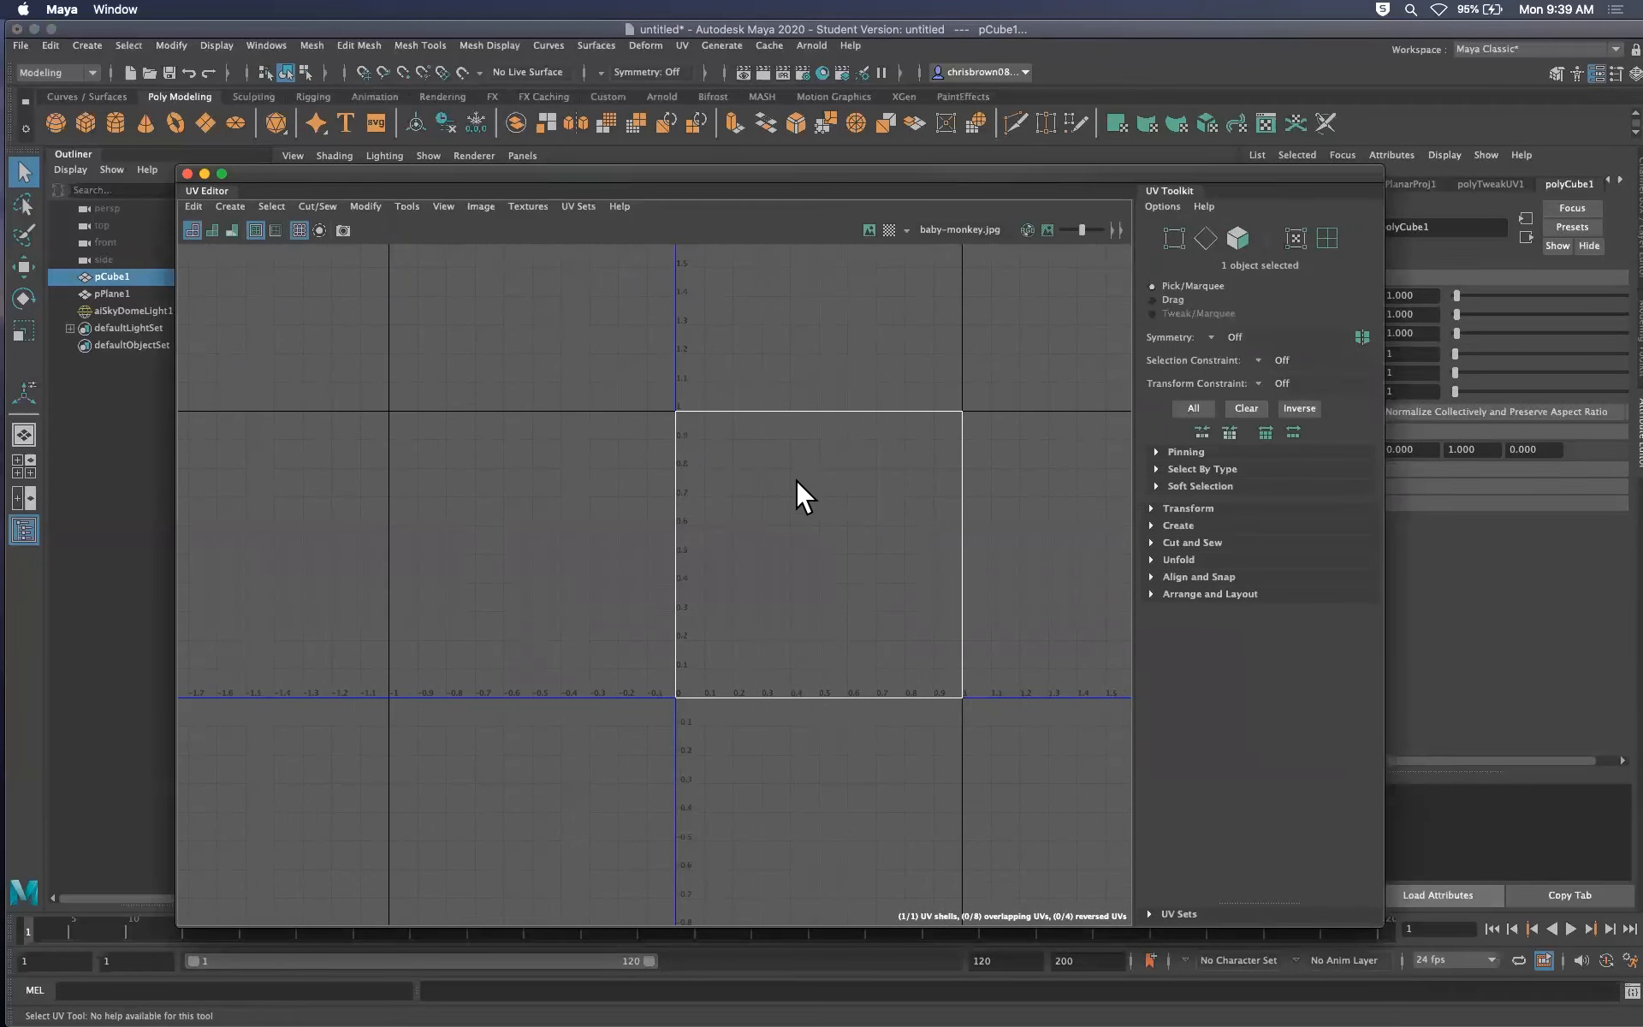
left_click(868, 229)
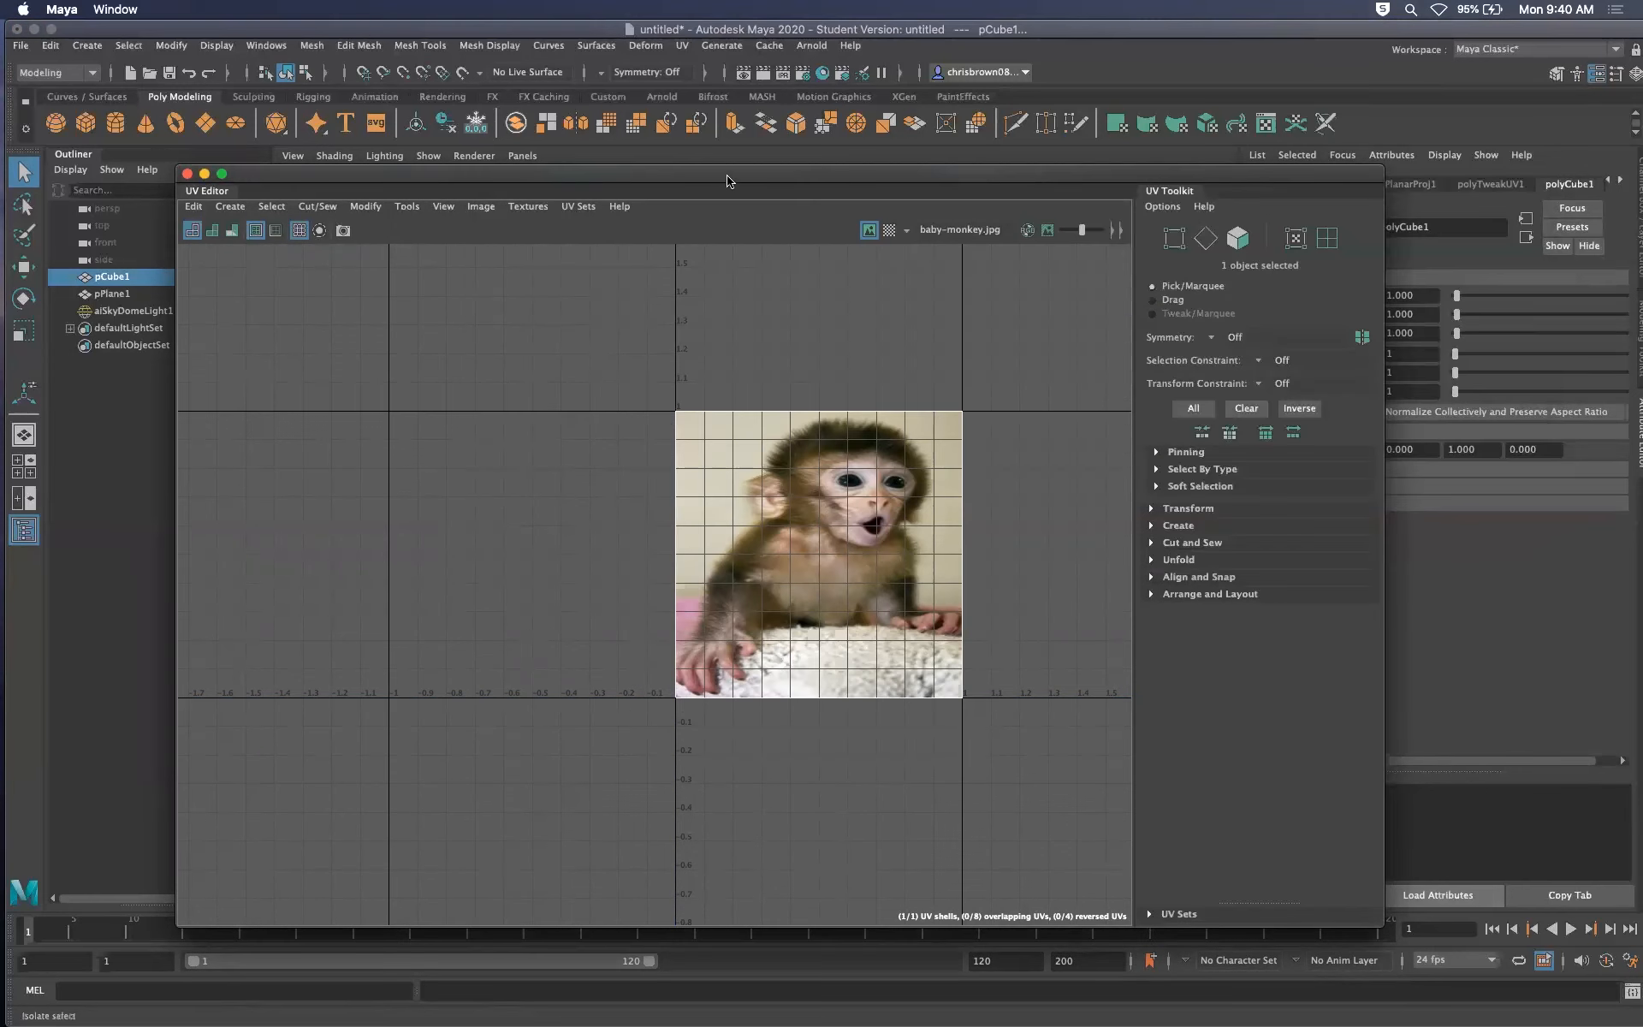
left_click_drag(728, 179, 1642, 364)
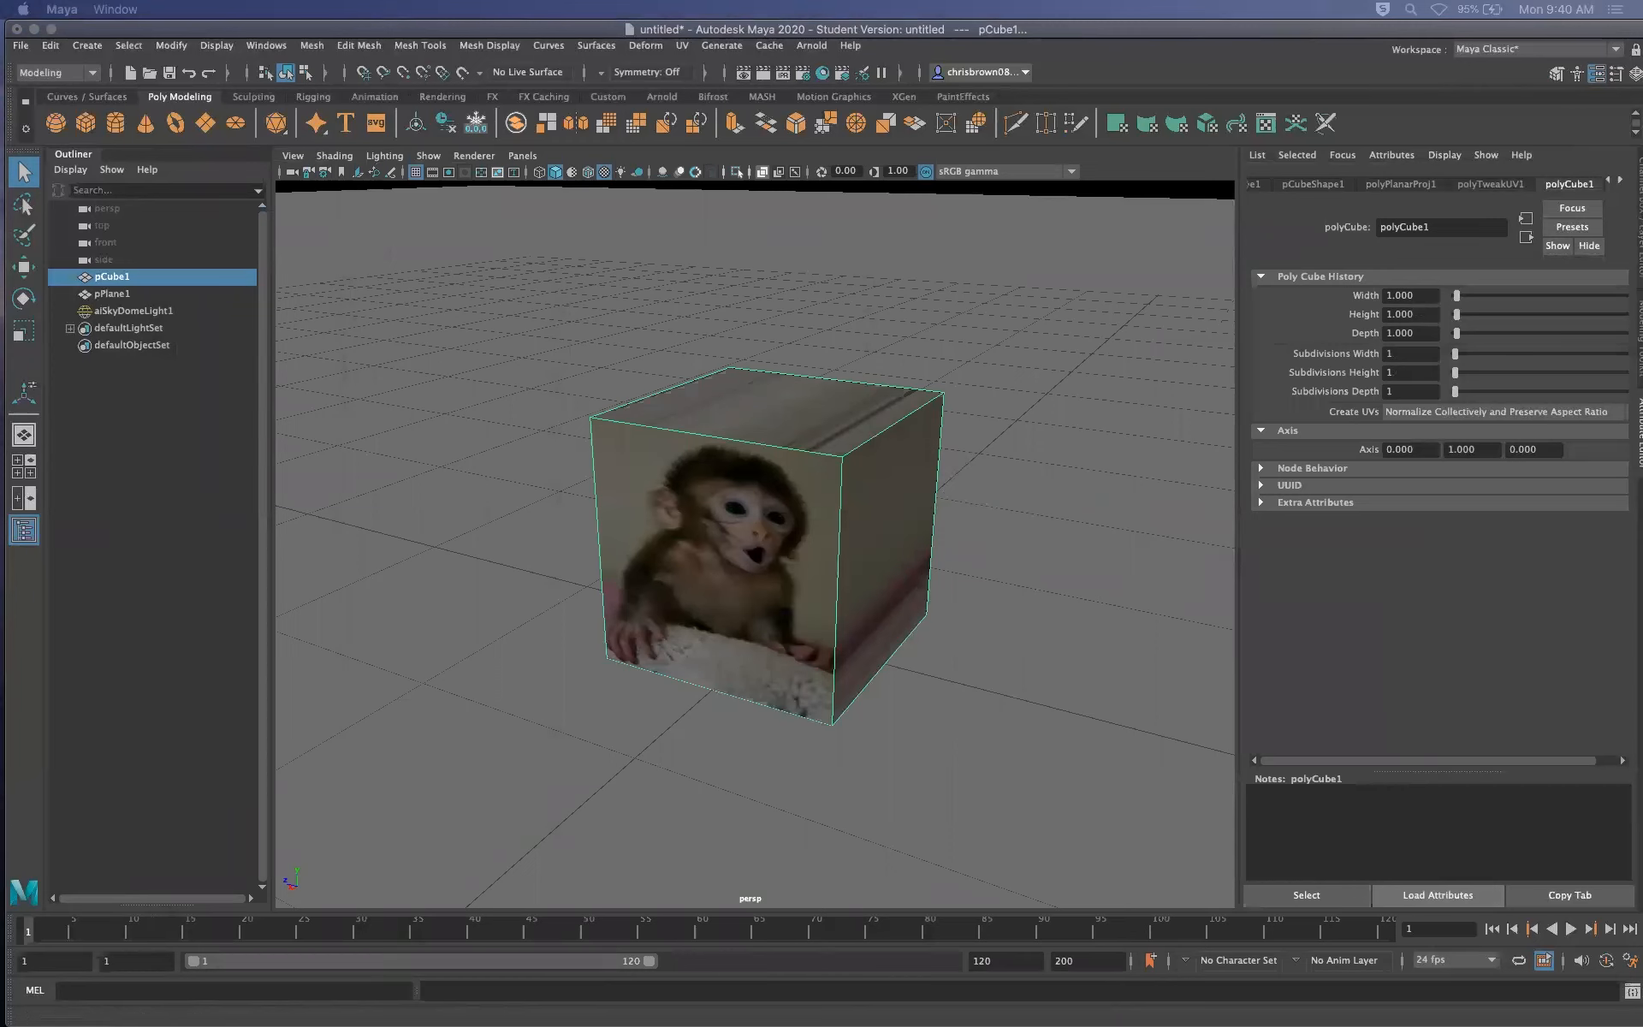
Create a polygon sphere and move it about 2 cm along Z and 1.3 cm up, beside the textured cube
left_click(912, 392)
left_click_drag(813, 527, 813, 502)
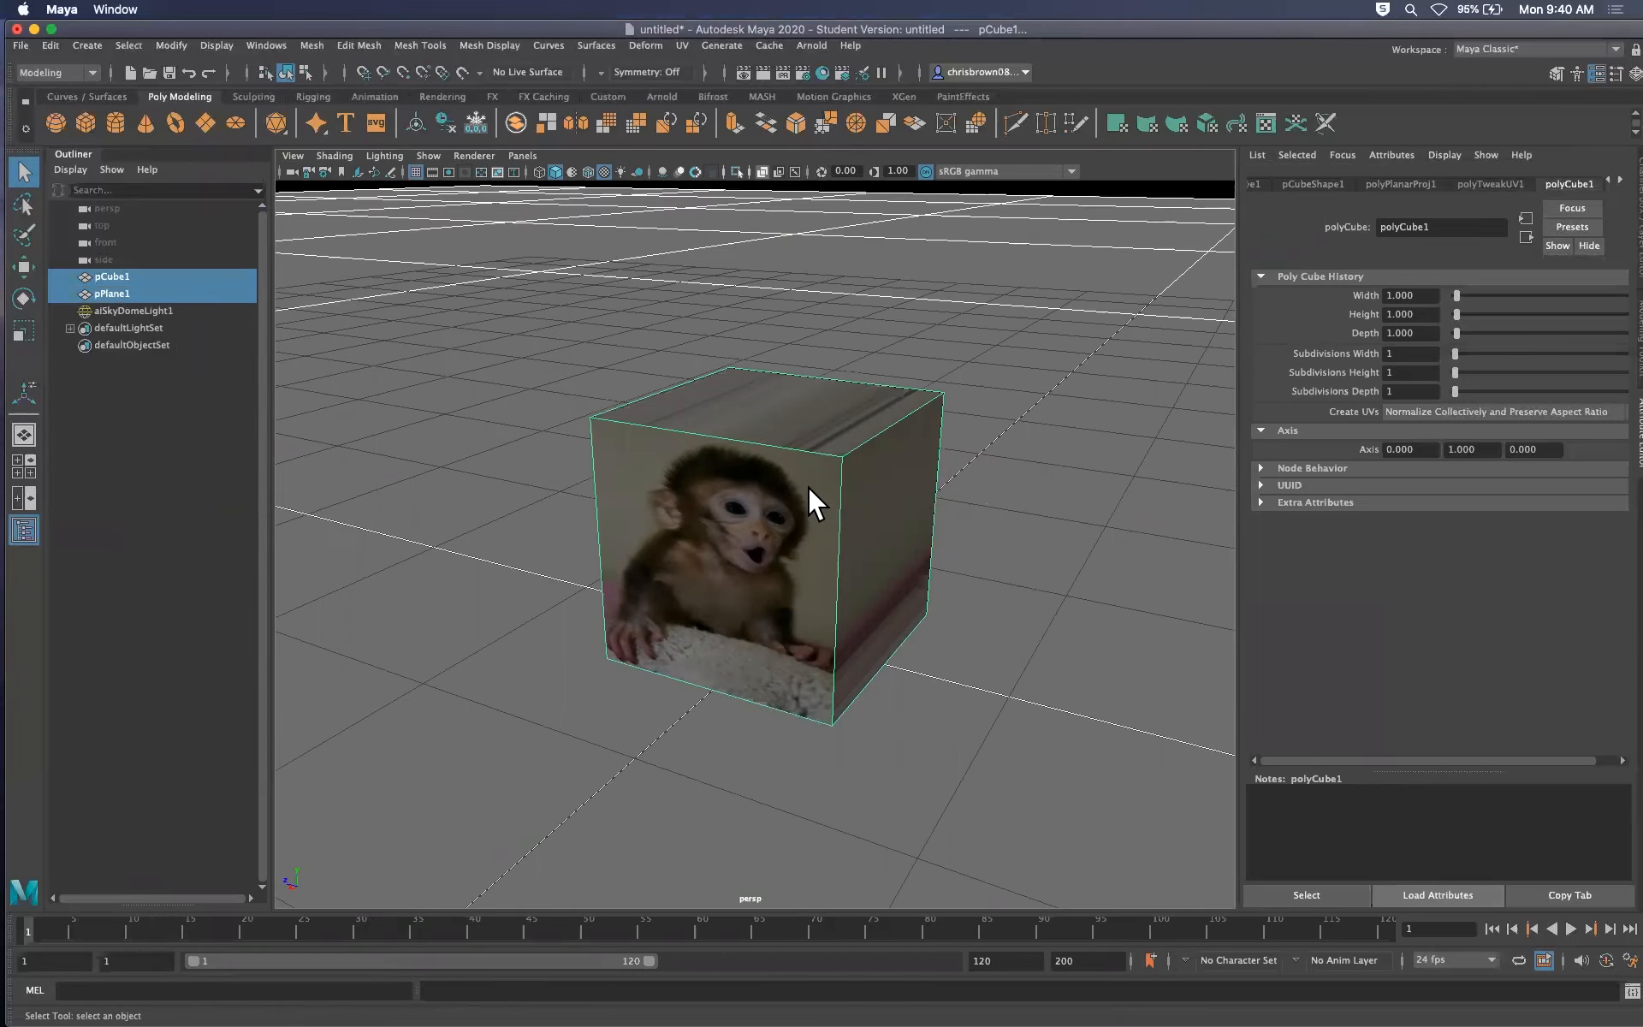
left_click(646, 360)
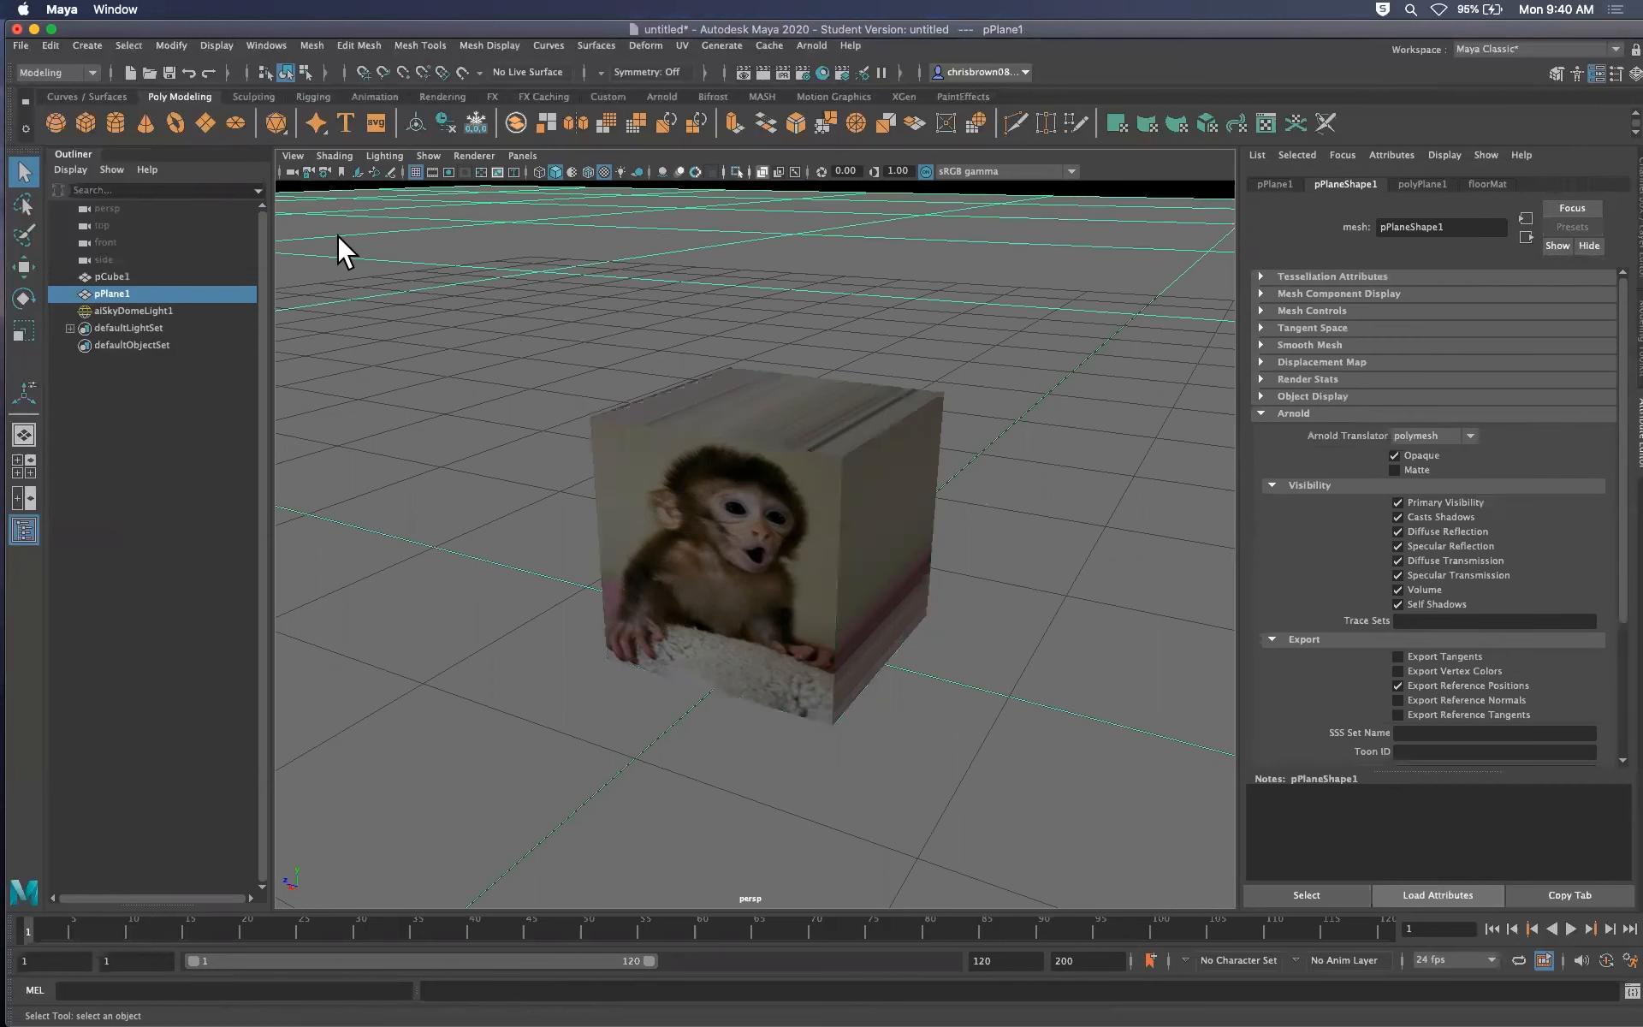
left_click(56, 122)
left_click(20, 261)
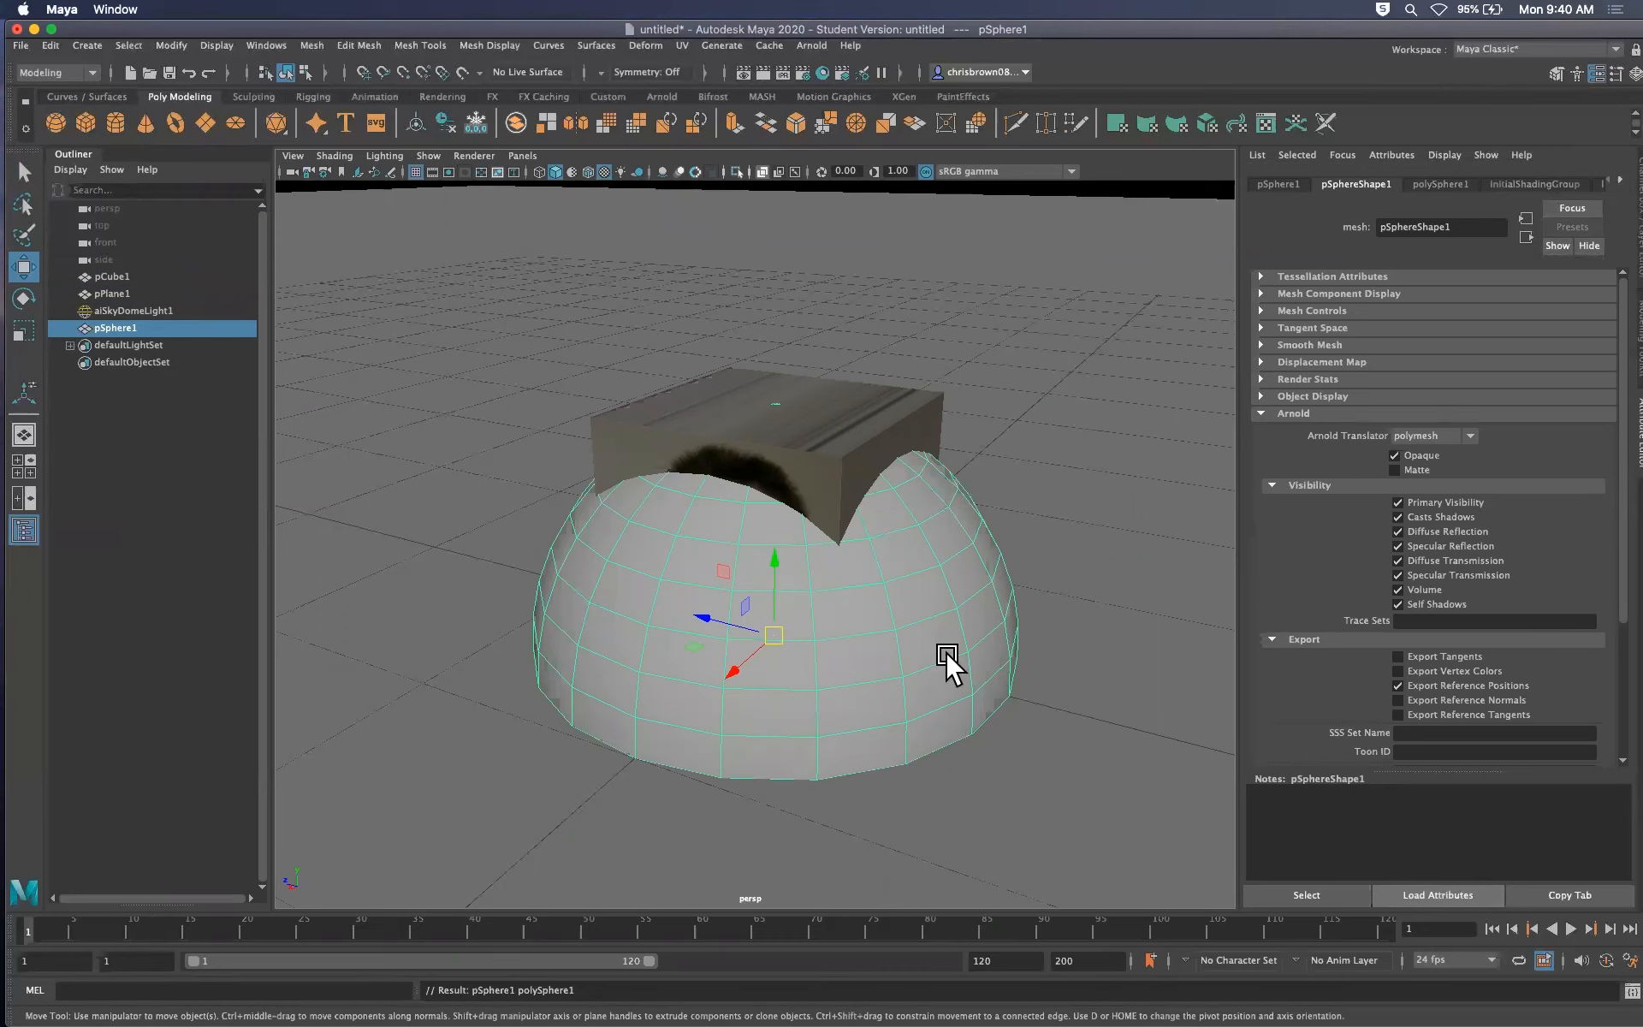
scroll(733, 644, "down", 5)
left_click_drag(764, 552, 439, 374)
left_click_drag(516, 273, 518, 297)
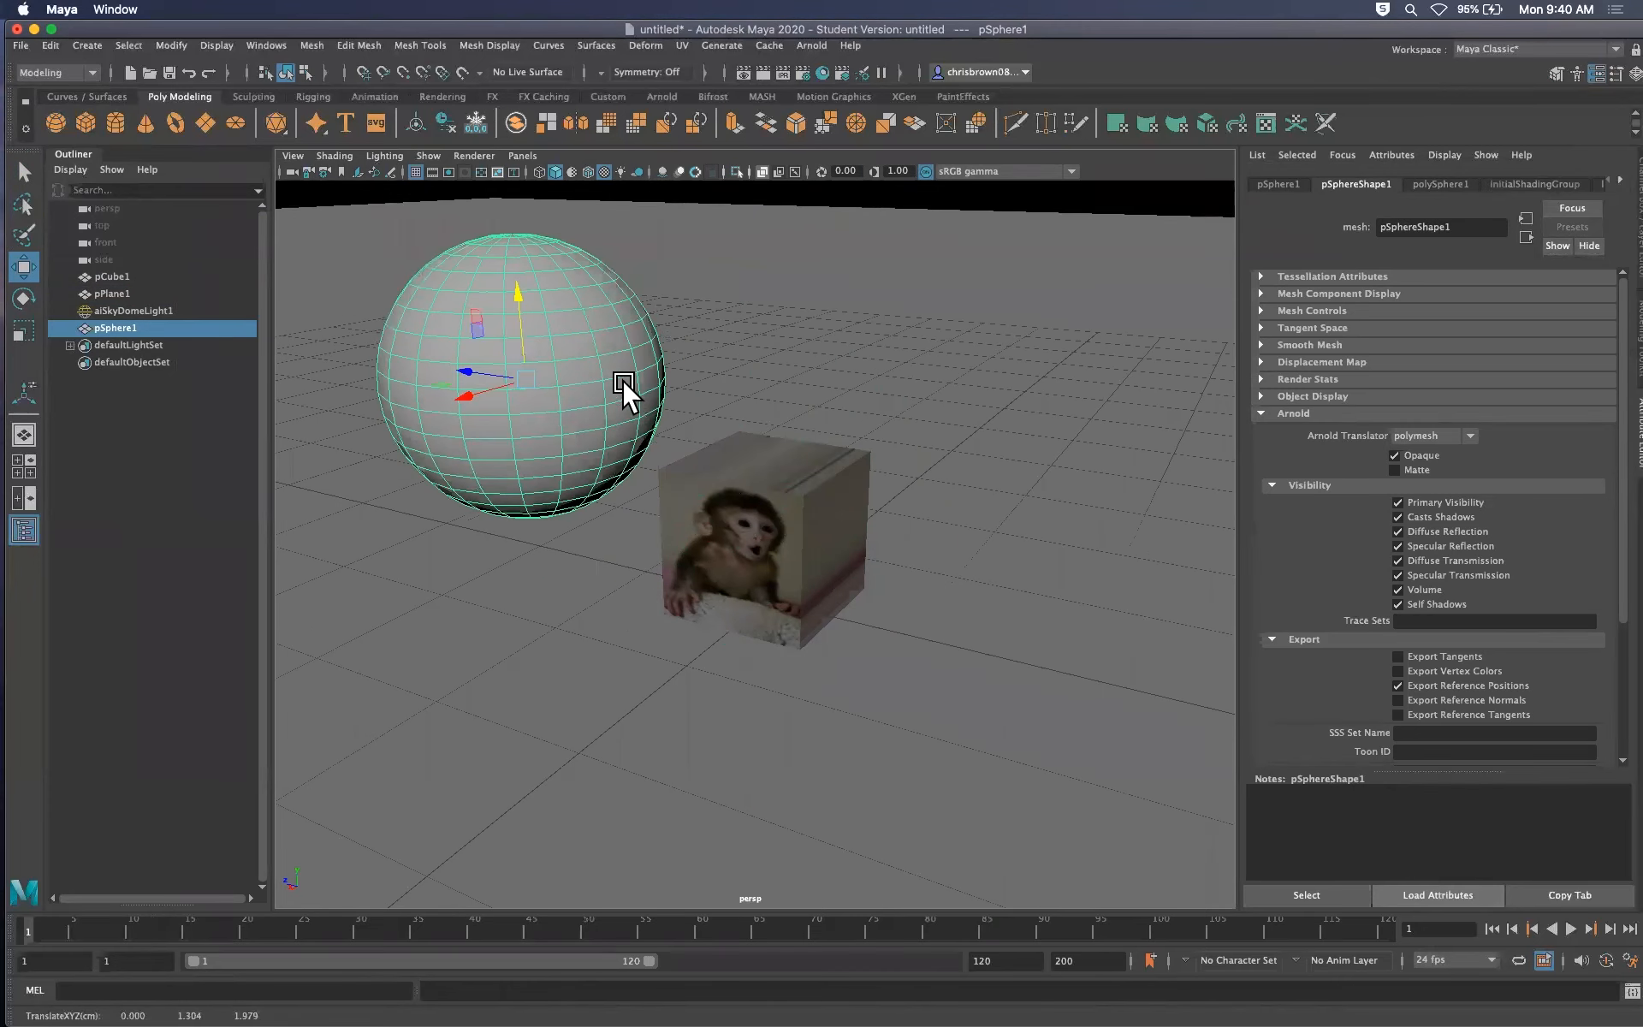
Assign a new aiStandardSurface material to the sphere and connect a File texture to its base color
right_click_drag(607, 363, 605, 799)
left_click(324, 295)
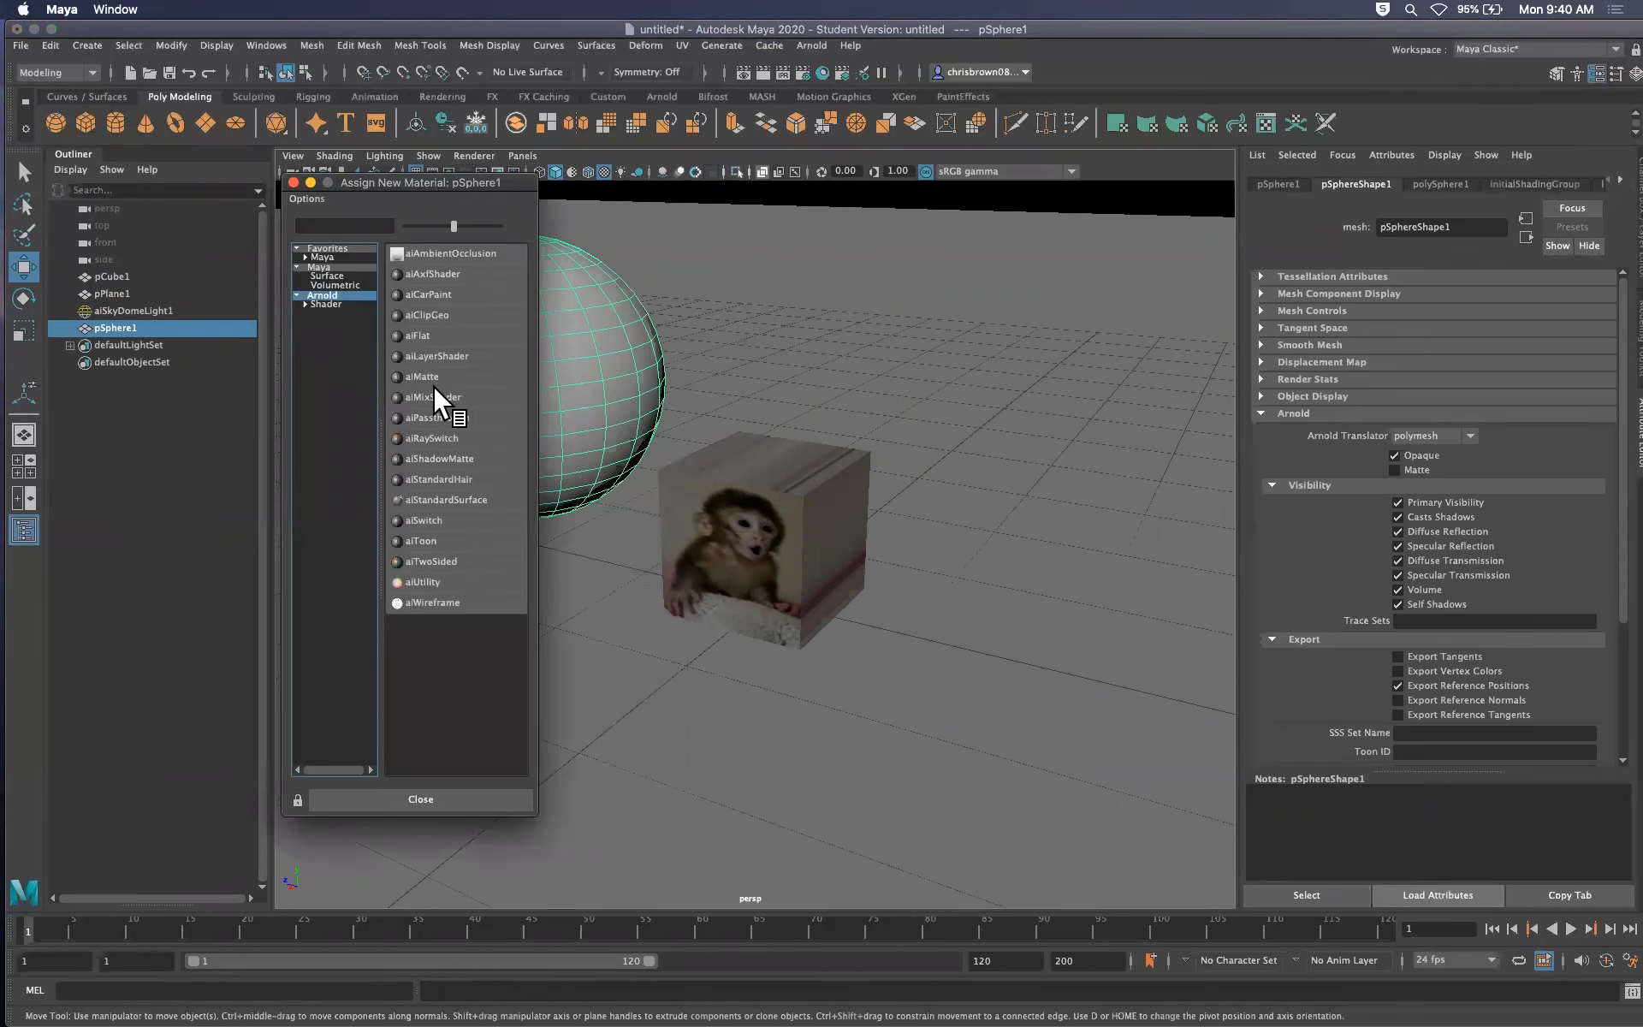
left_click(450, 494)
left_click(1595, 400)
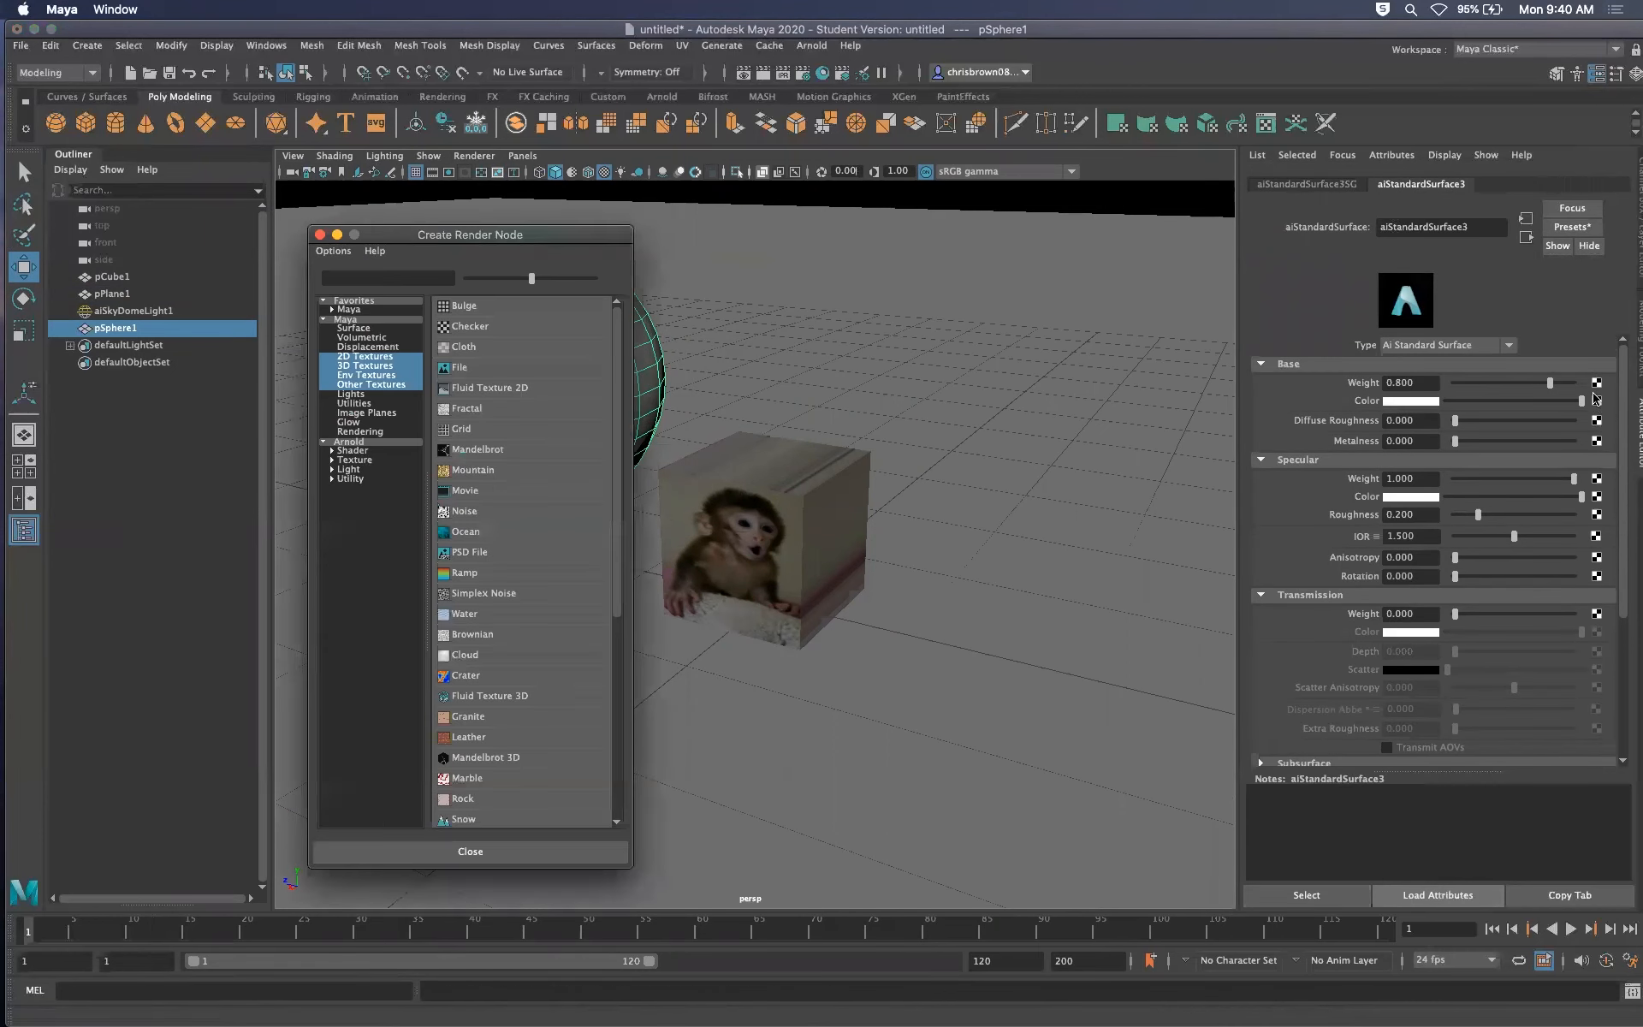
left_click(463, 366)
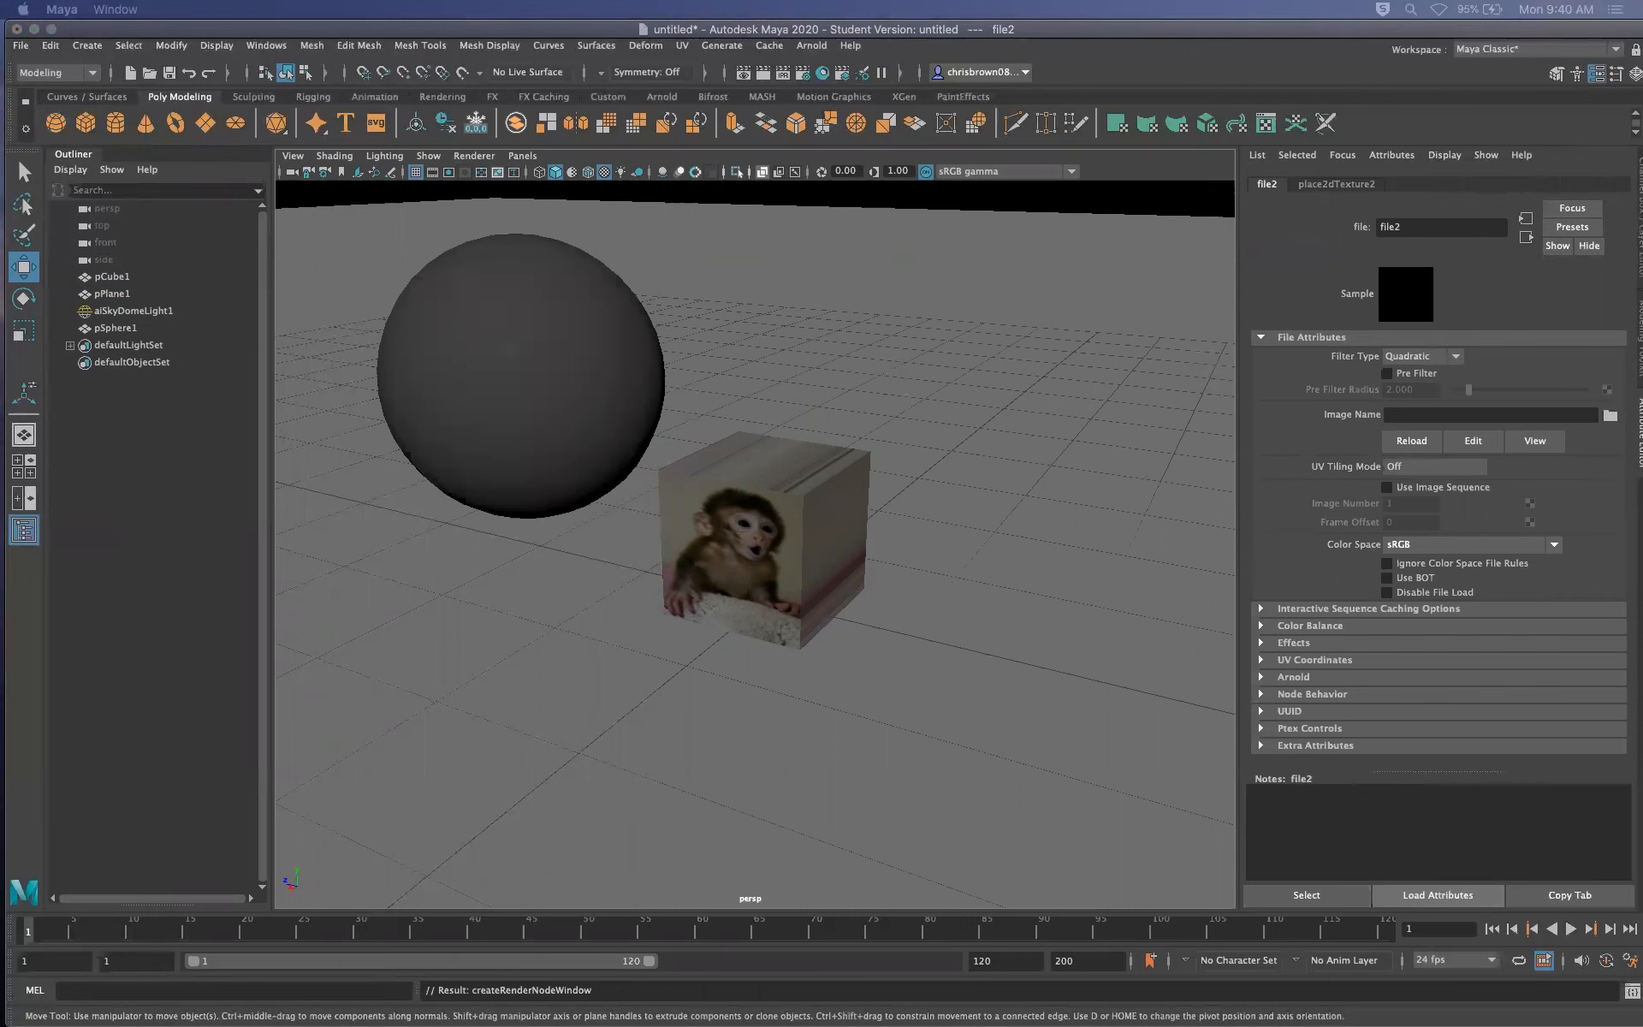
left_click_drag(1642, 650, 538, 377)
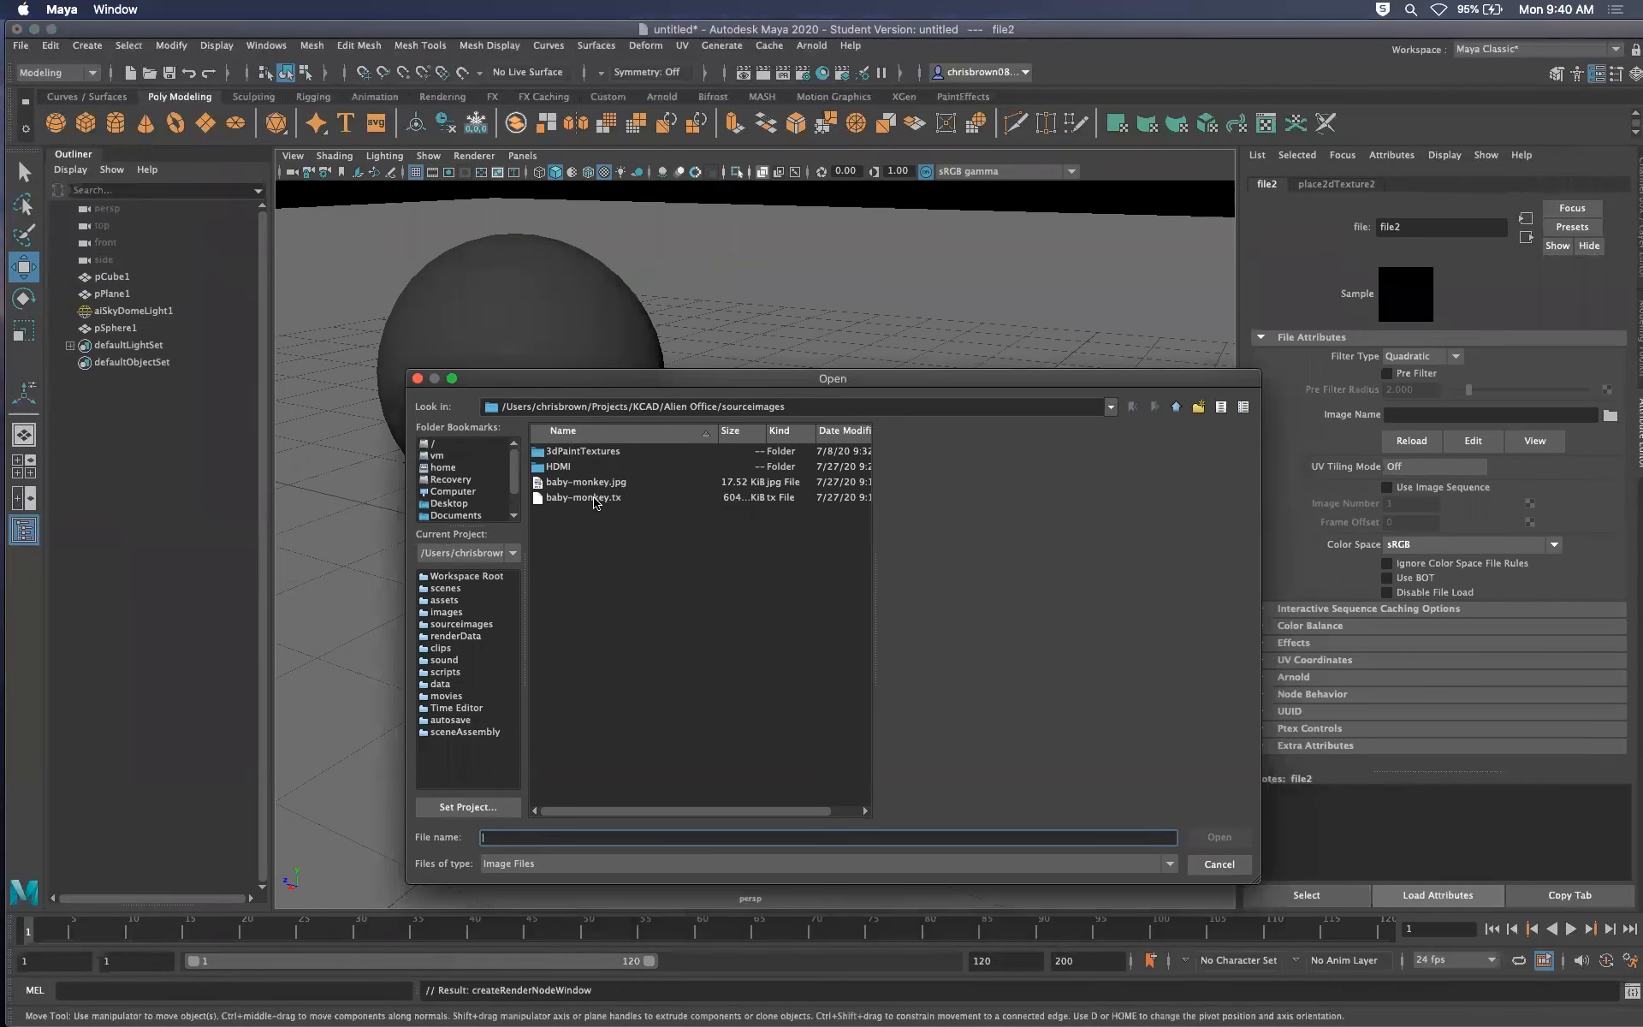
left_click_drag(728, 381, 763, 715)
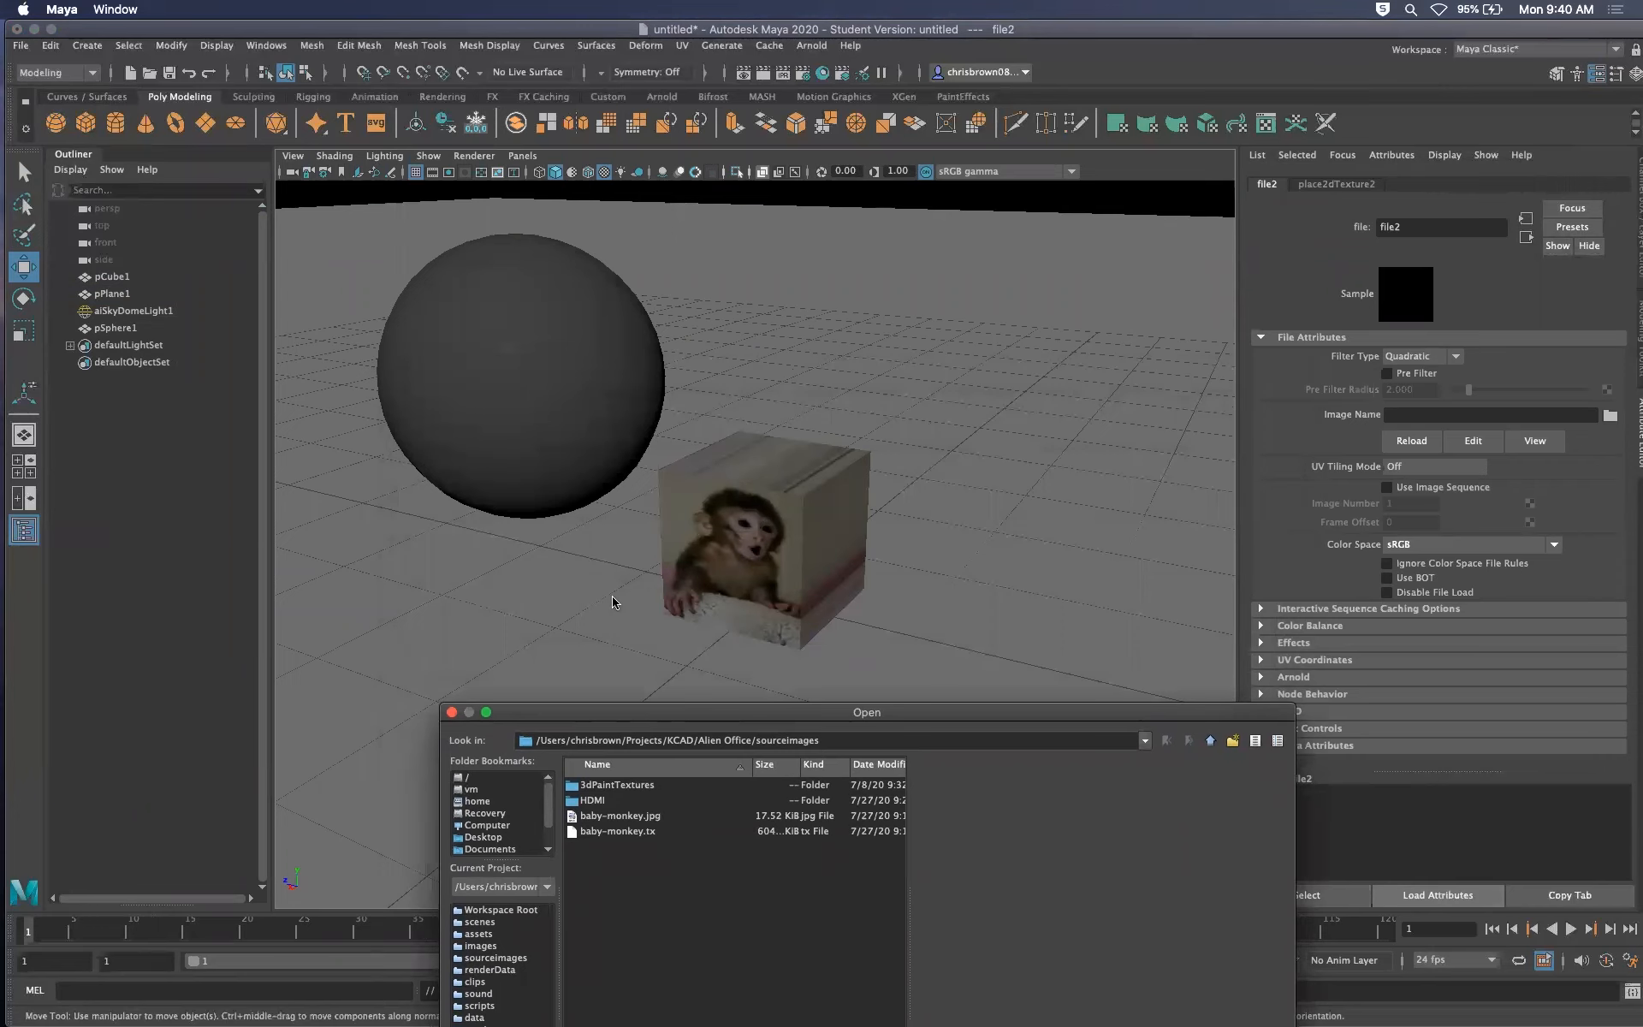
left_click_drag(624, 722, 560, 343)
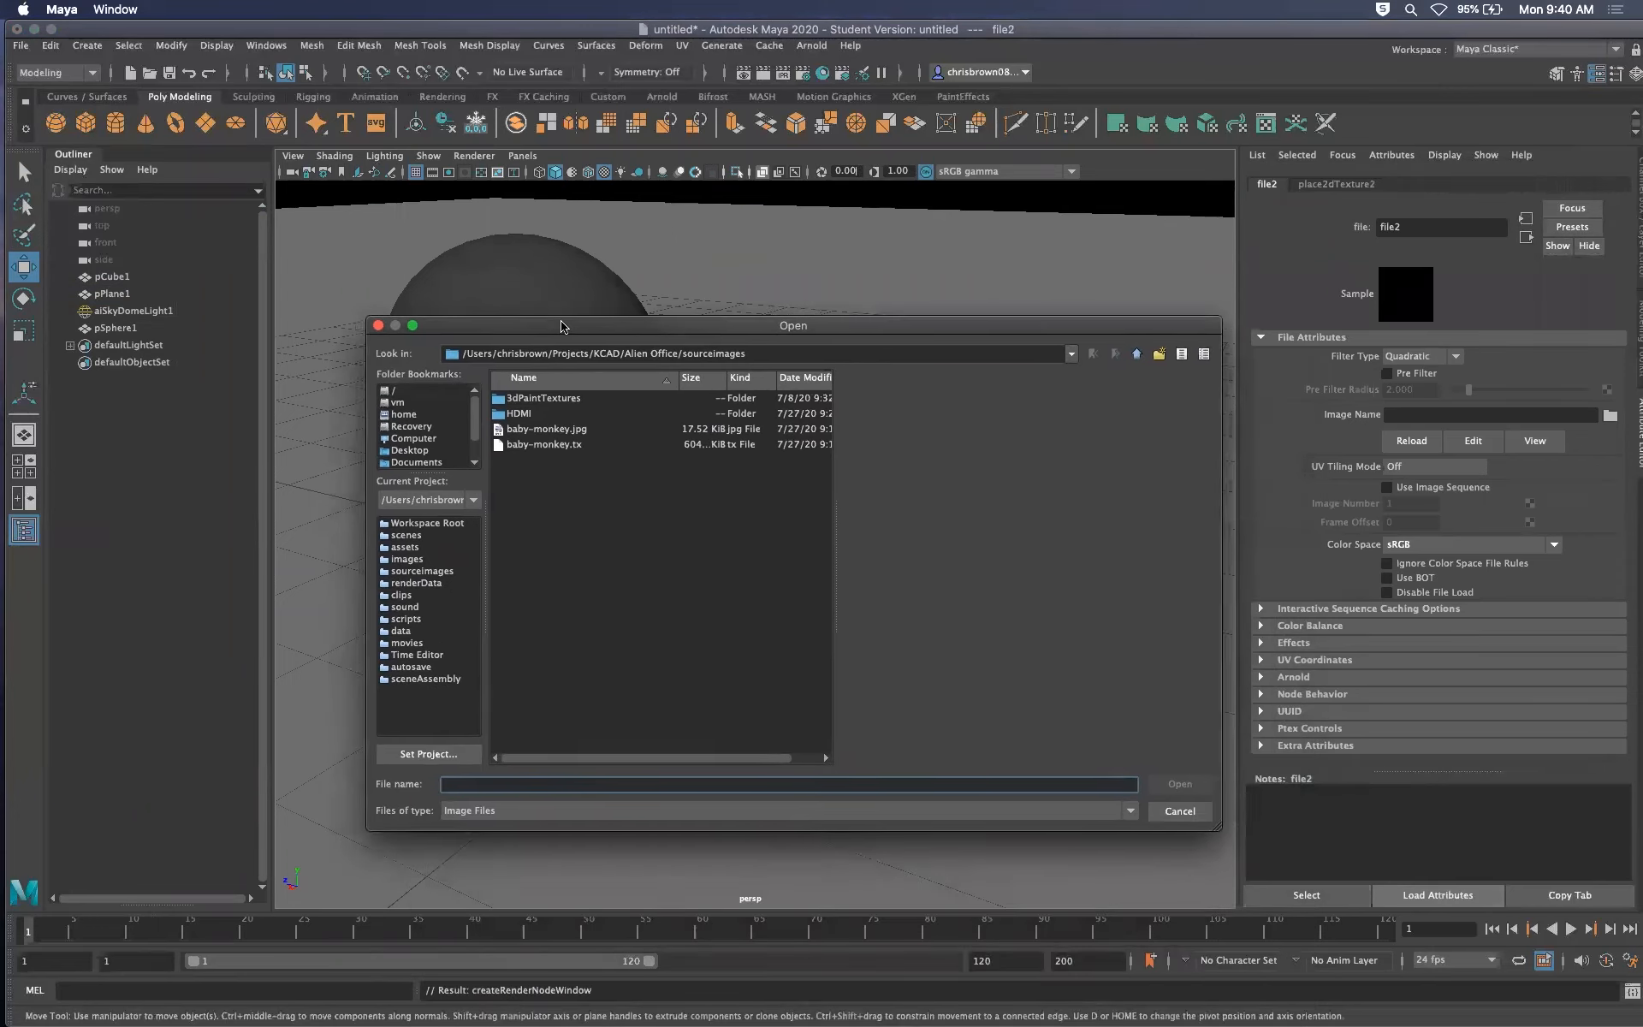
left_click(1189, 818)
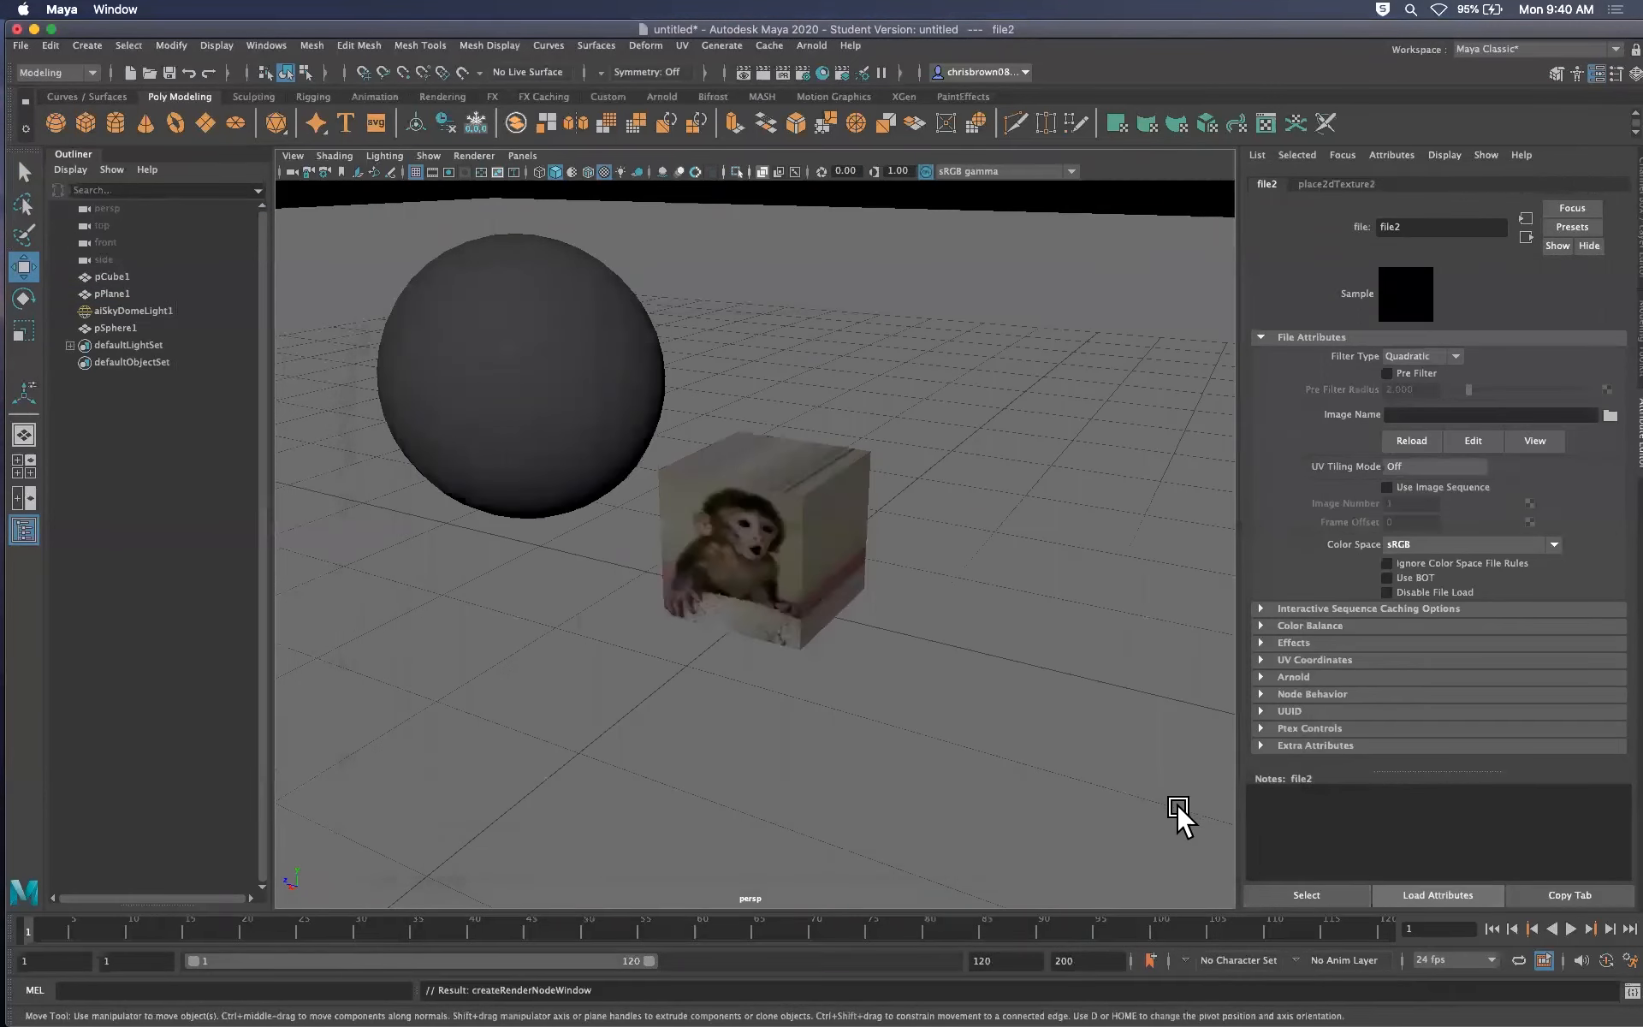
Open the Hypershade, delete the aiStandardSurface3 material, and move the window to uncover the sphere
left_click(784, 517)
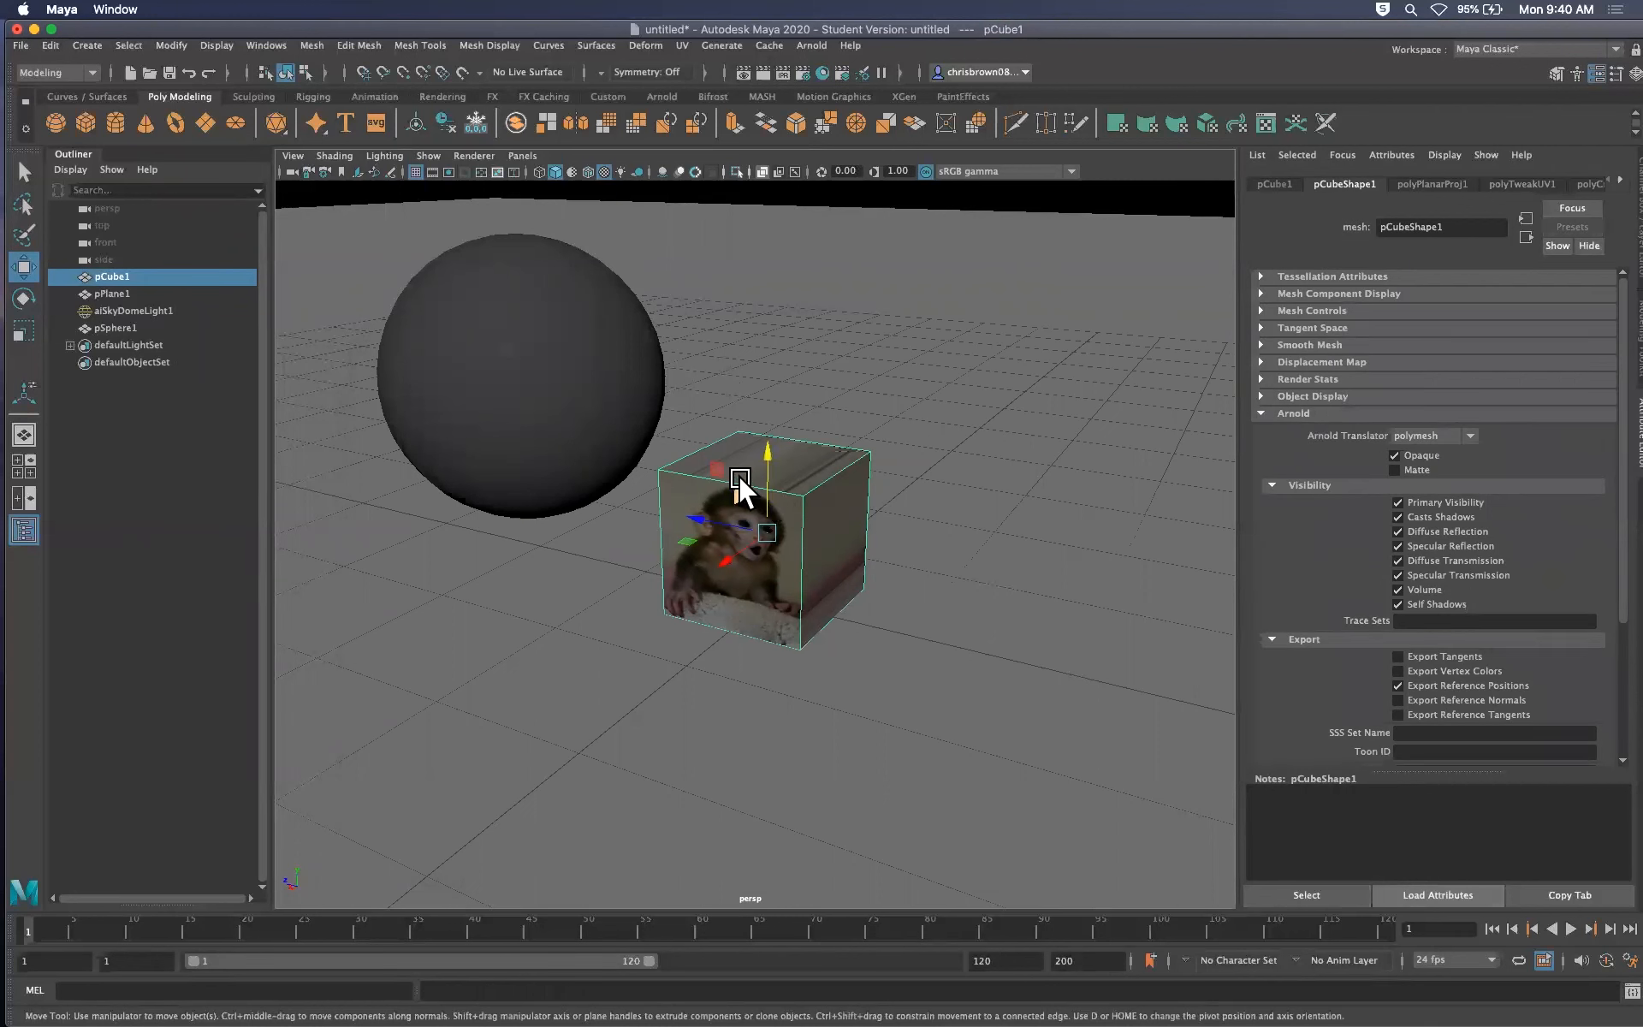
left_click(822, 71)
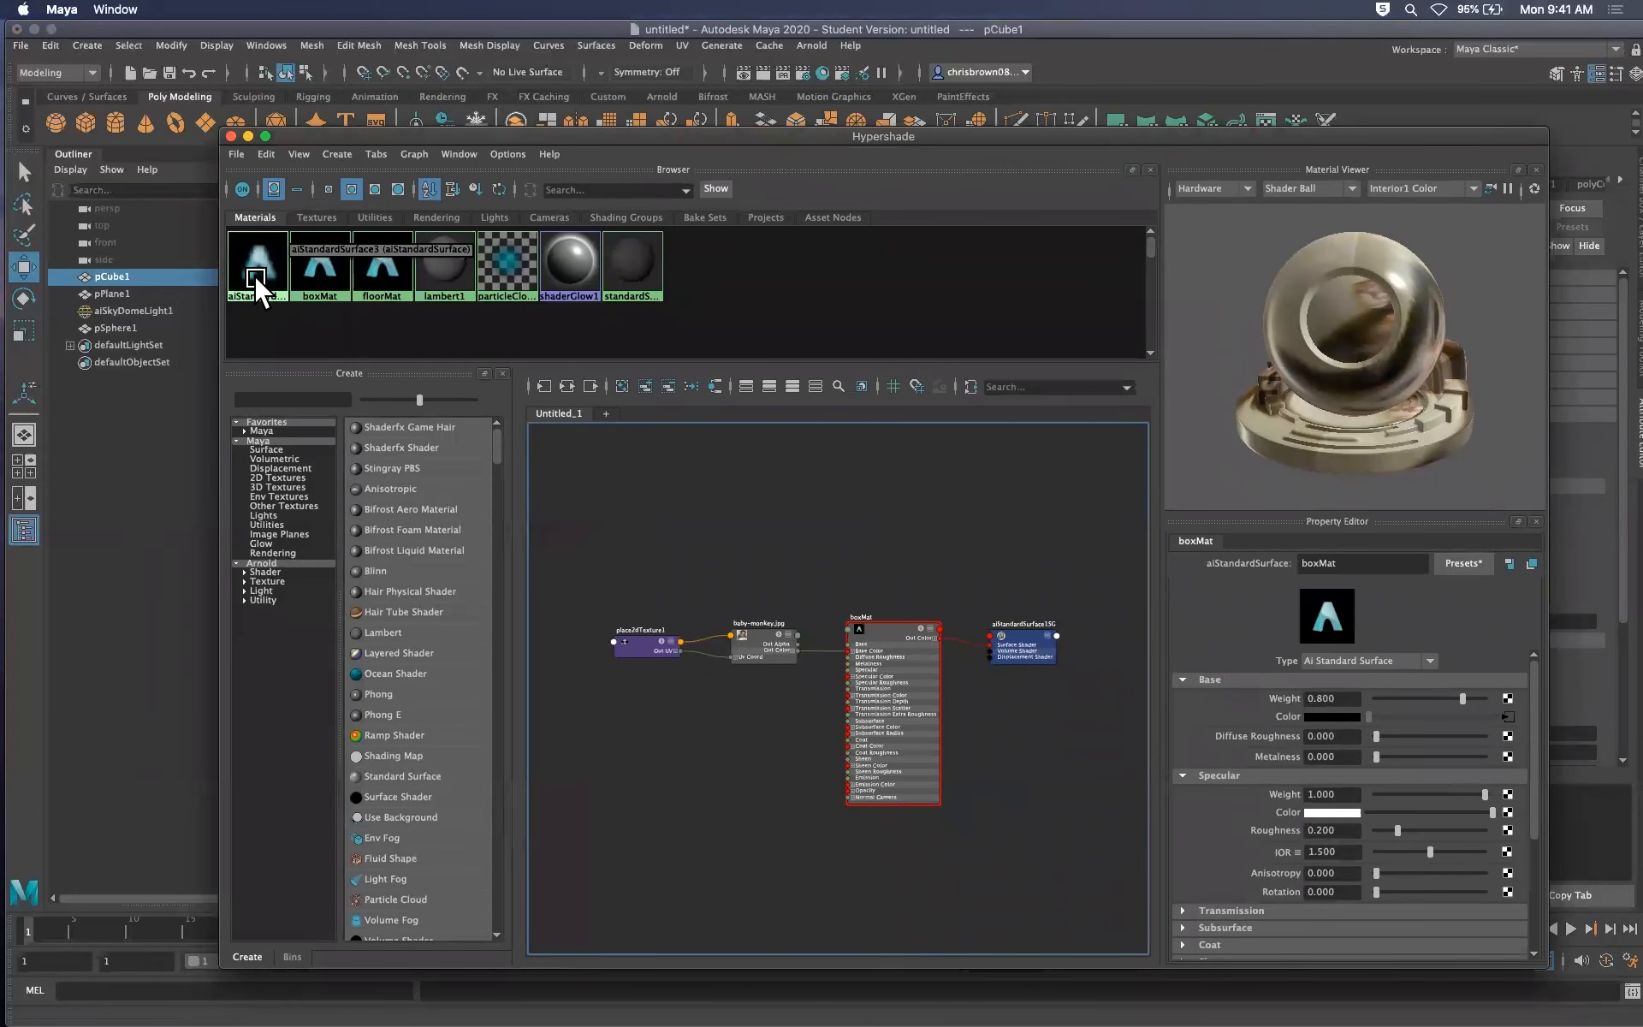
left_click(254, 275)
key("Delete")
left_click_drag(811, 133, 1273, 399)
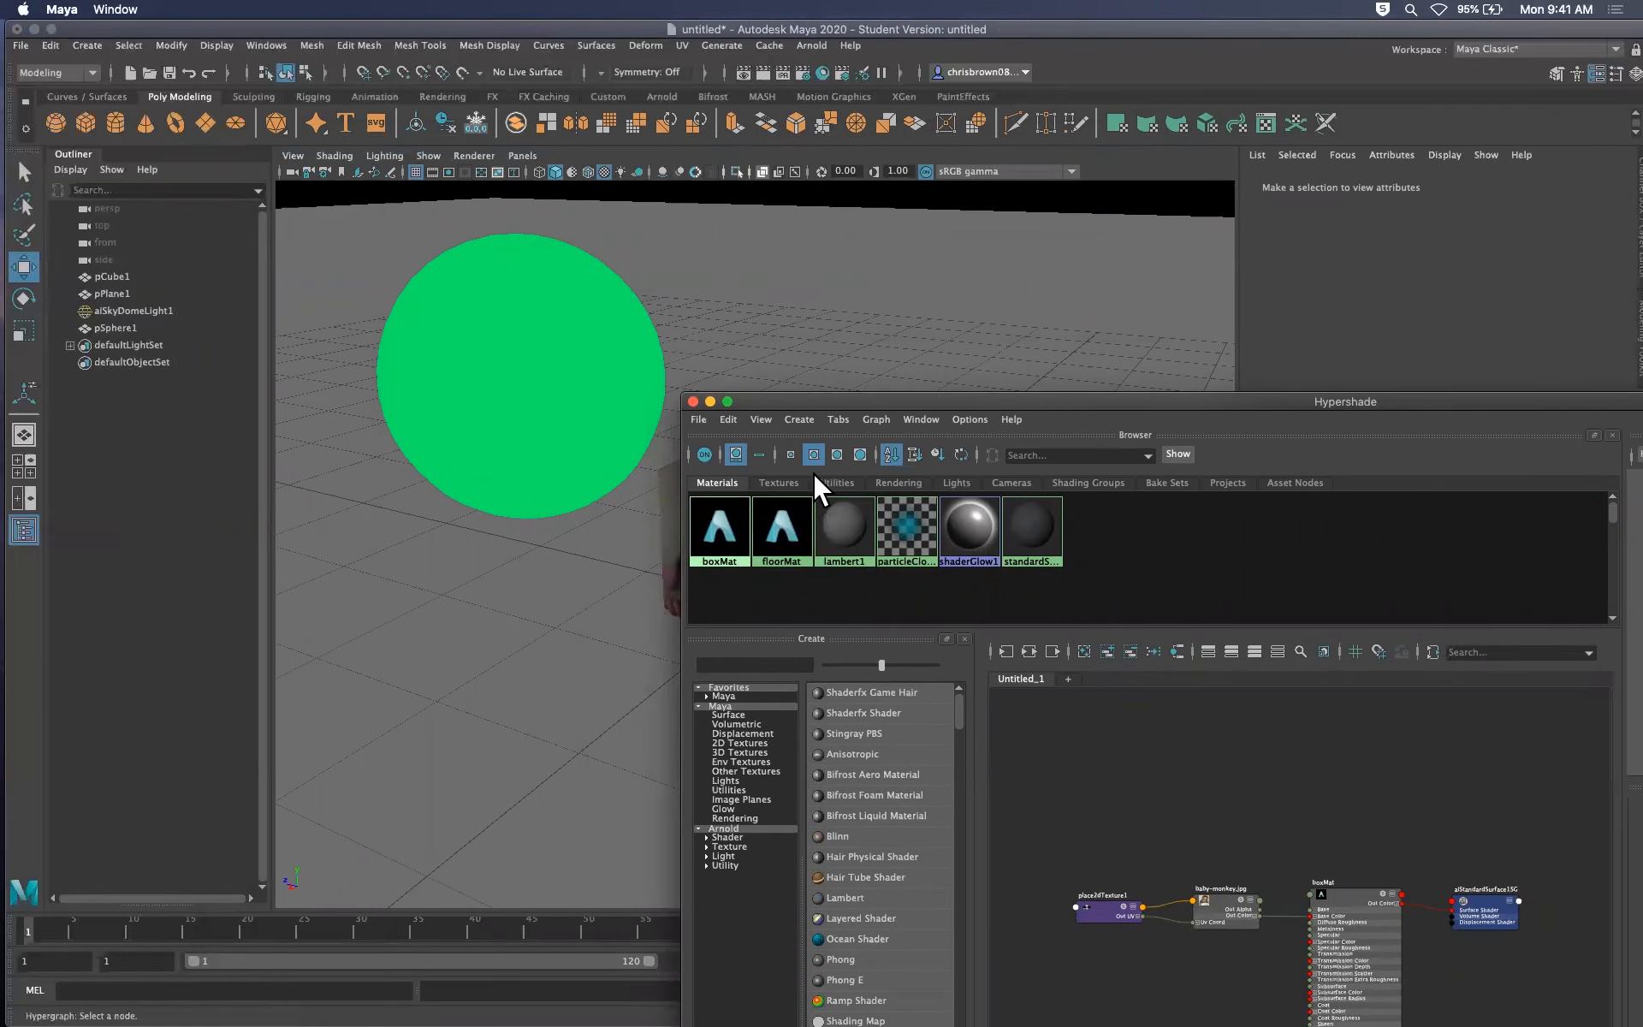
Assign the existing boxMat material to the sphere and move the Hypershade clear of the viewport
left_click(720, 531)
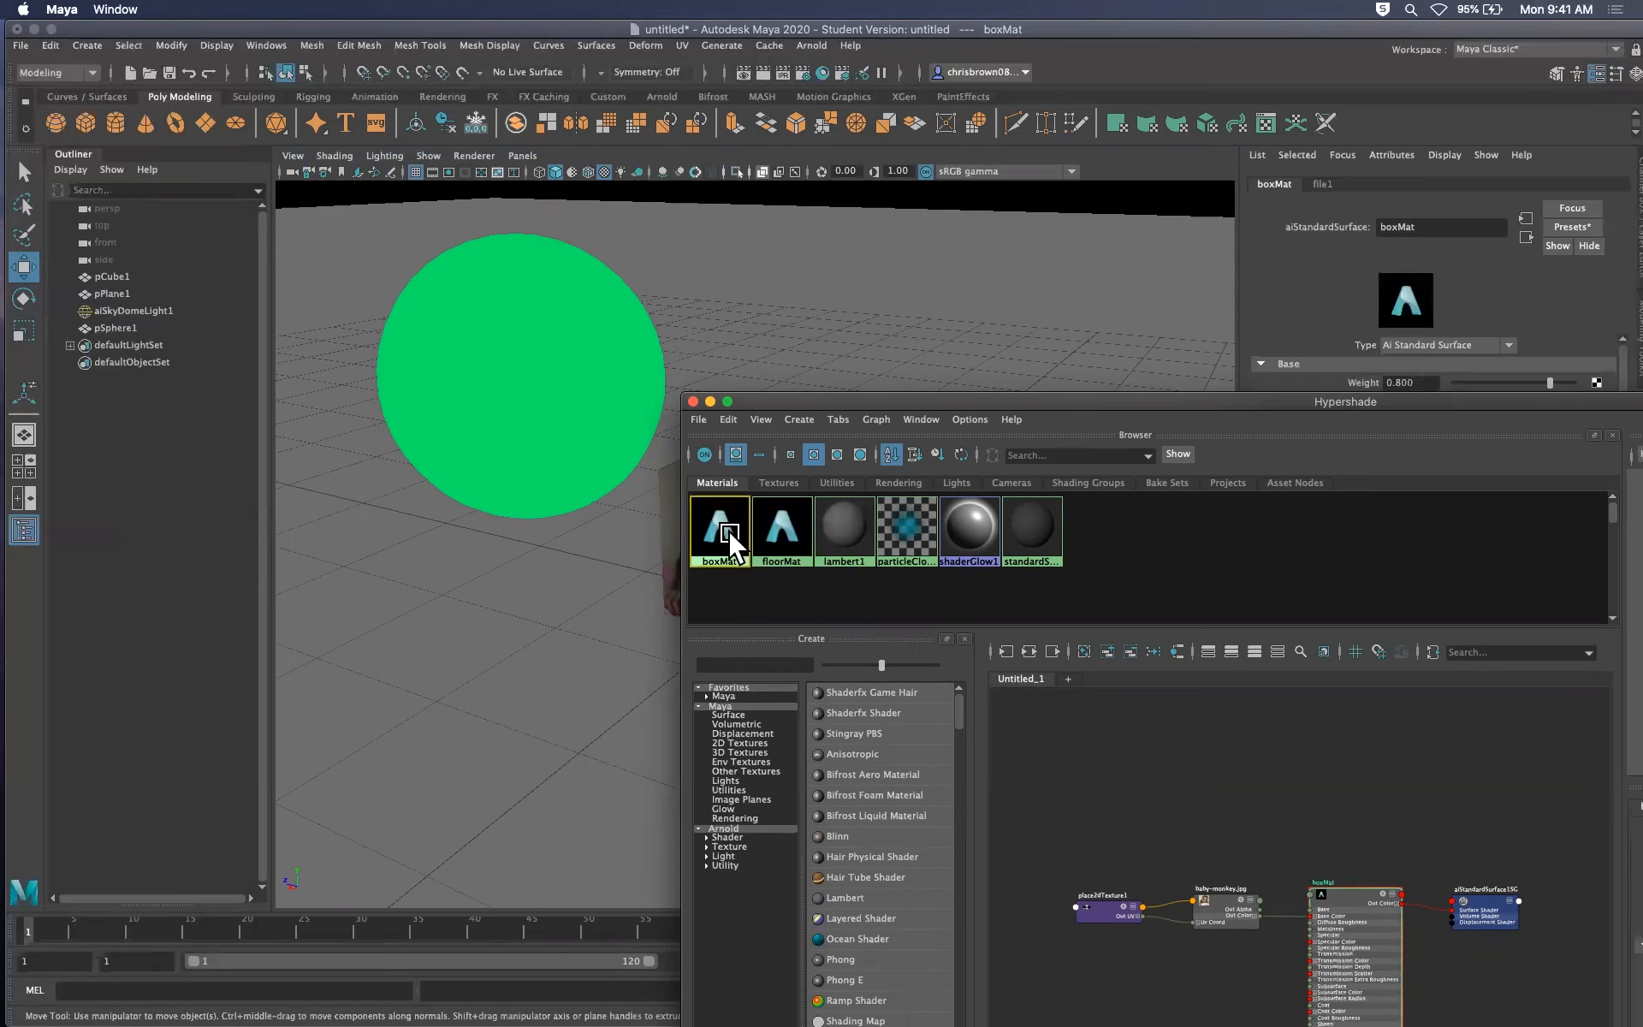
middle_click_drag(726, 535, 562, 402)
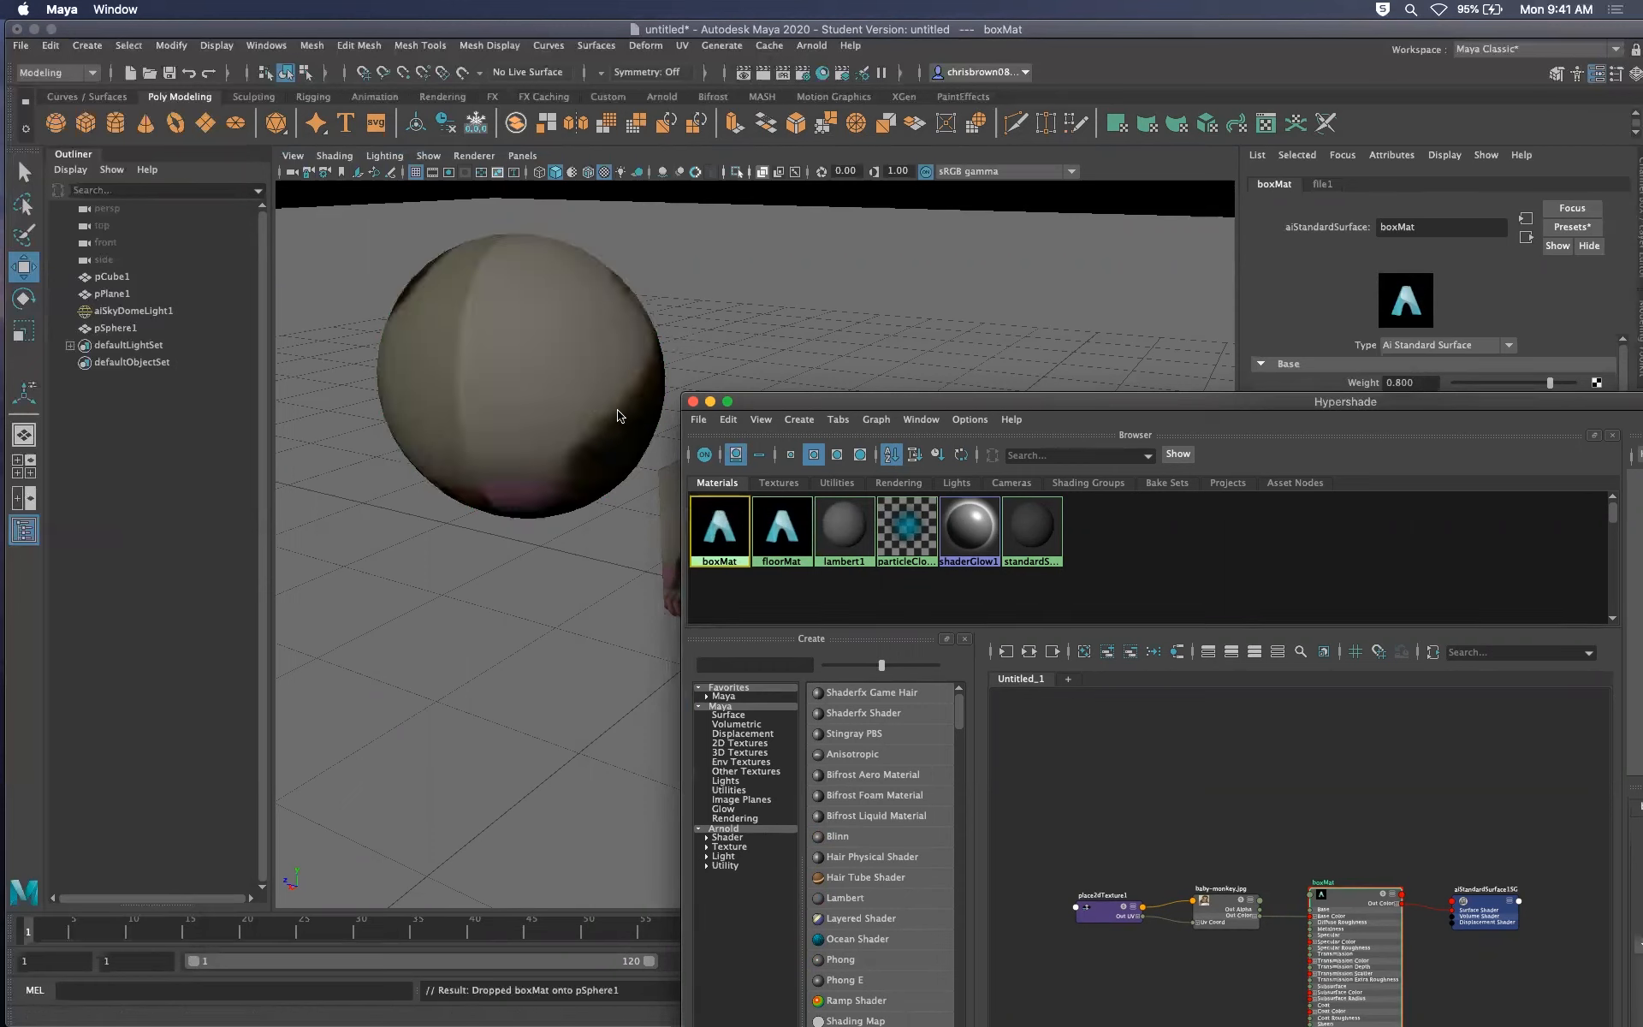
left_click_drag(809, 402, 884, 281)
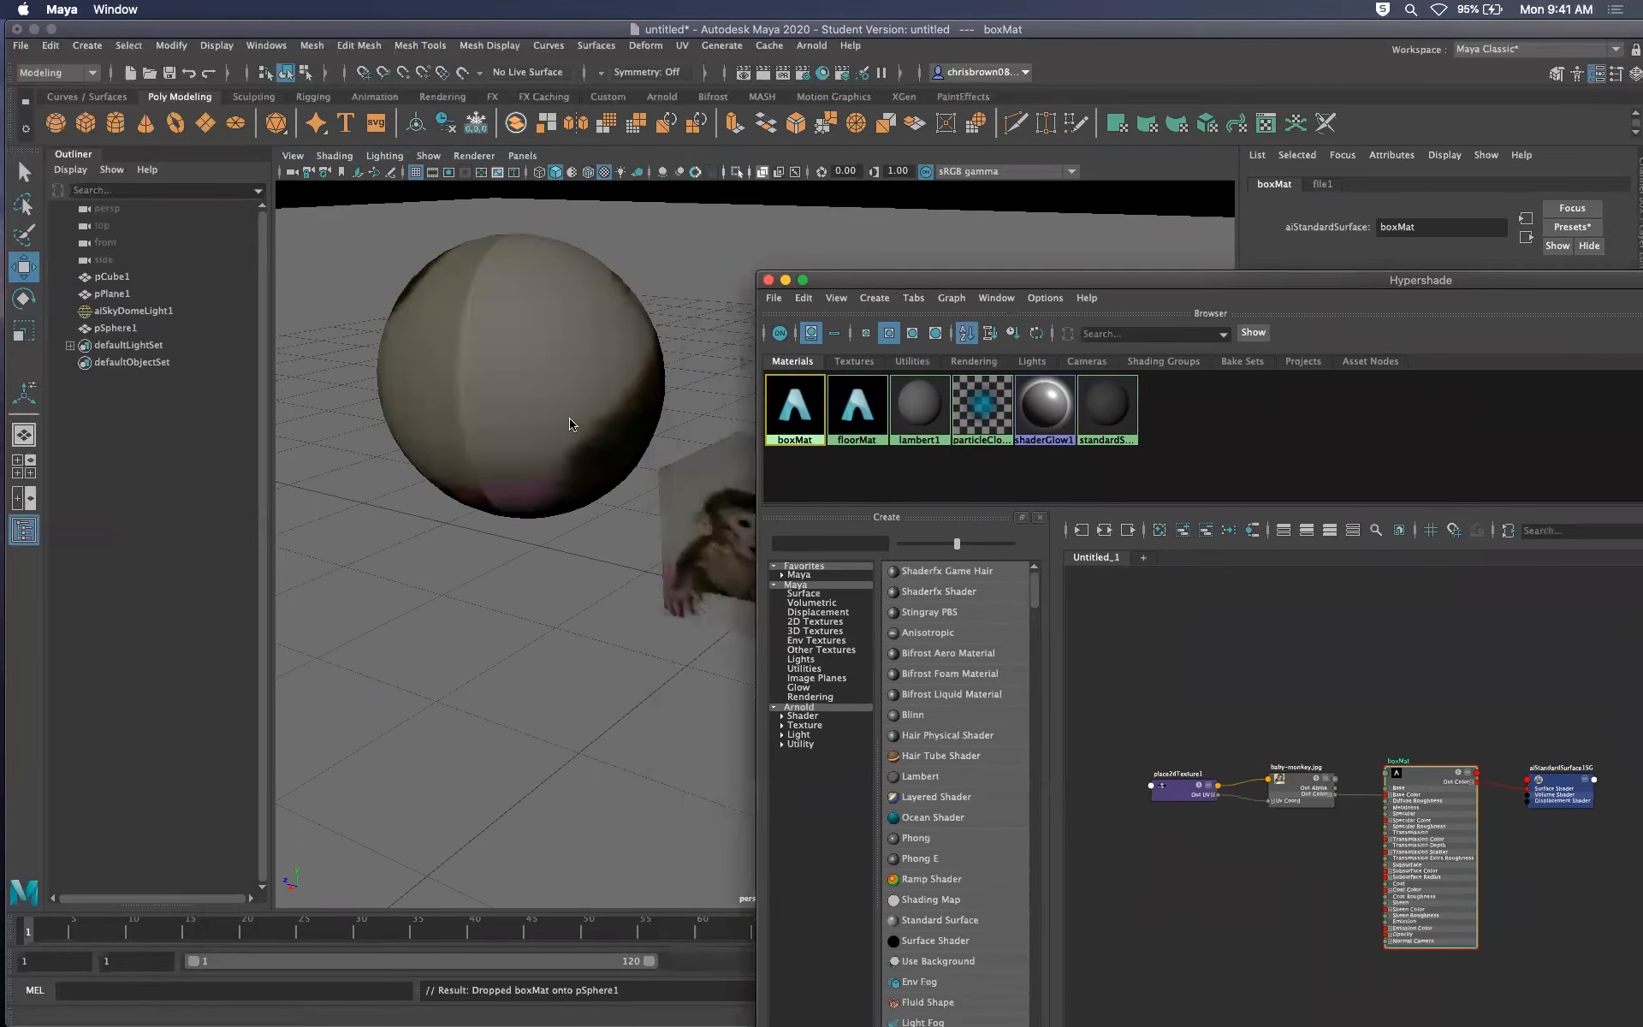
left_click_drag(596, 462, 847, 458, "alt")
left_click_drag(873, 280, 1641, 257)
Open the UV Editor and show the sphere's UV layout over the monkey texture
scroll(675, 531, "down", 5)
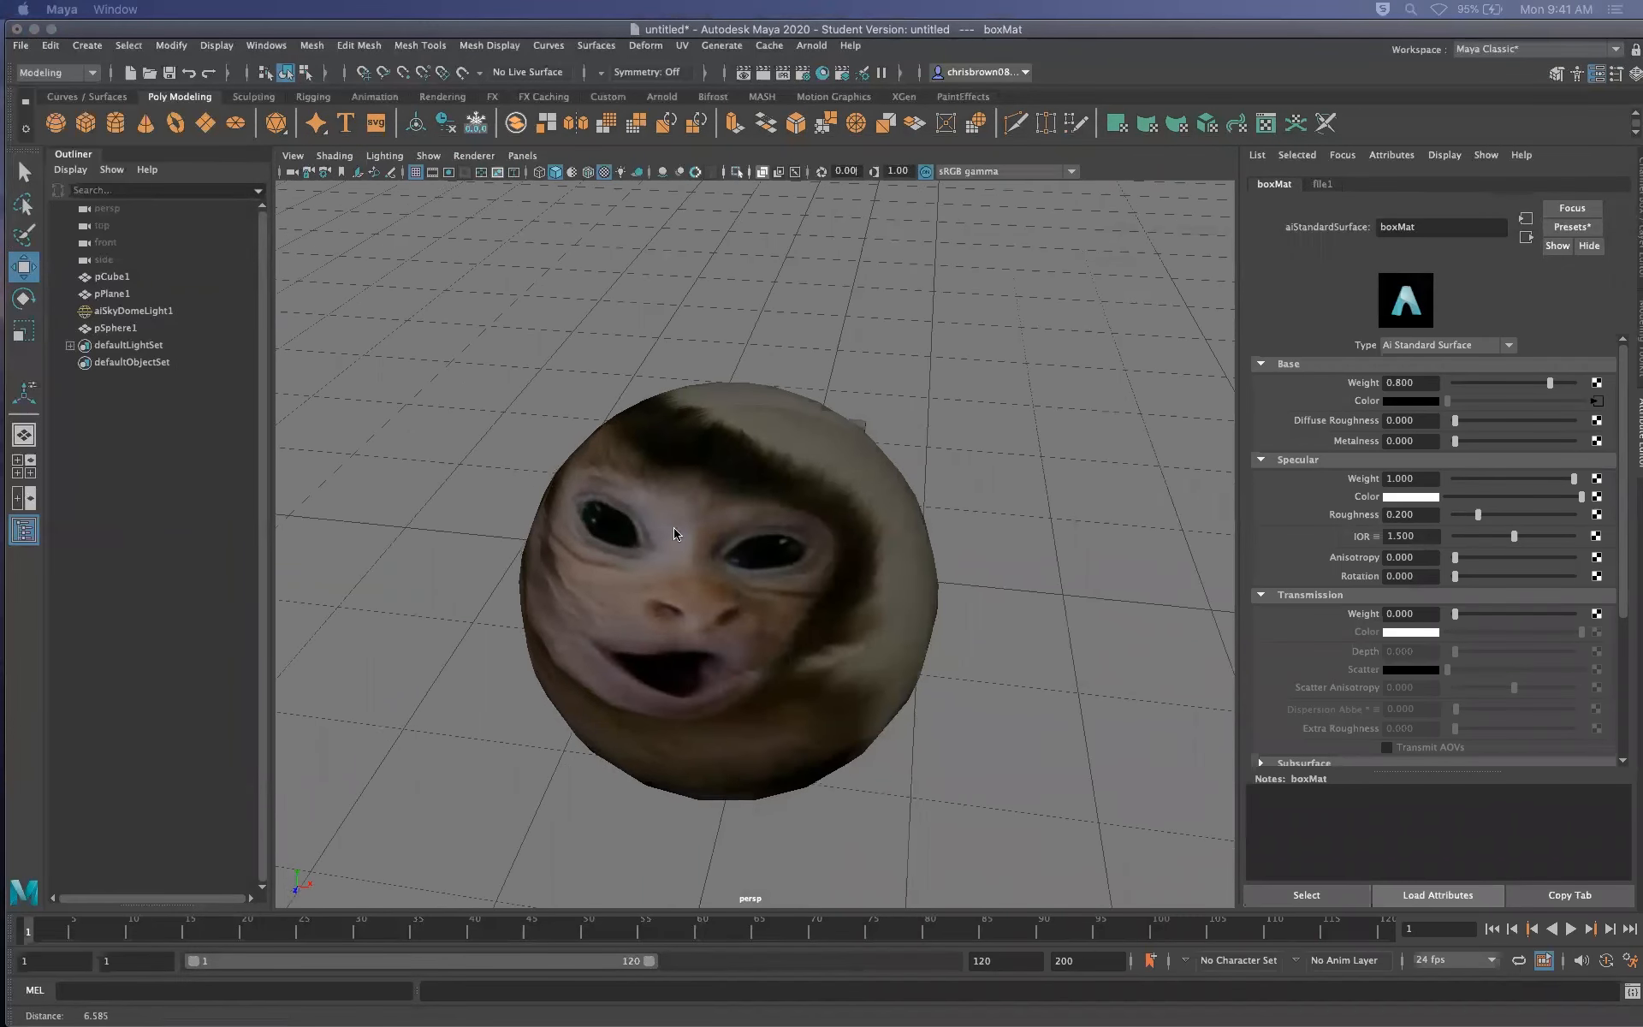
left_click_drag(803, 521, 593, 680, "alt")
left_click_drag(728, 706, 669, 603, "alt")
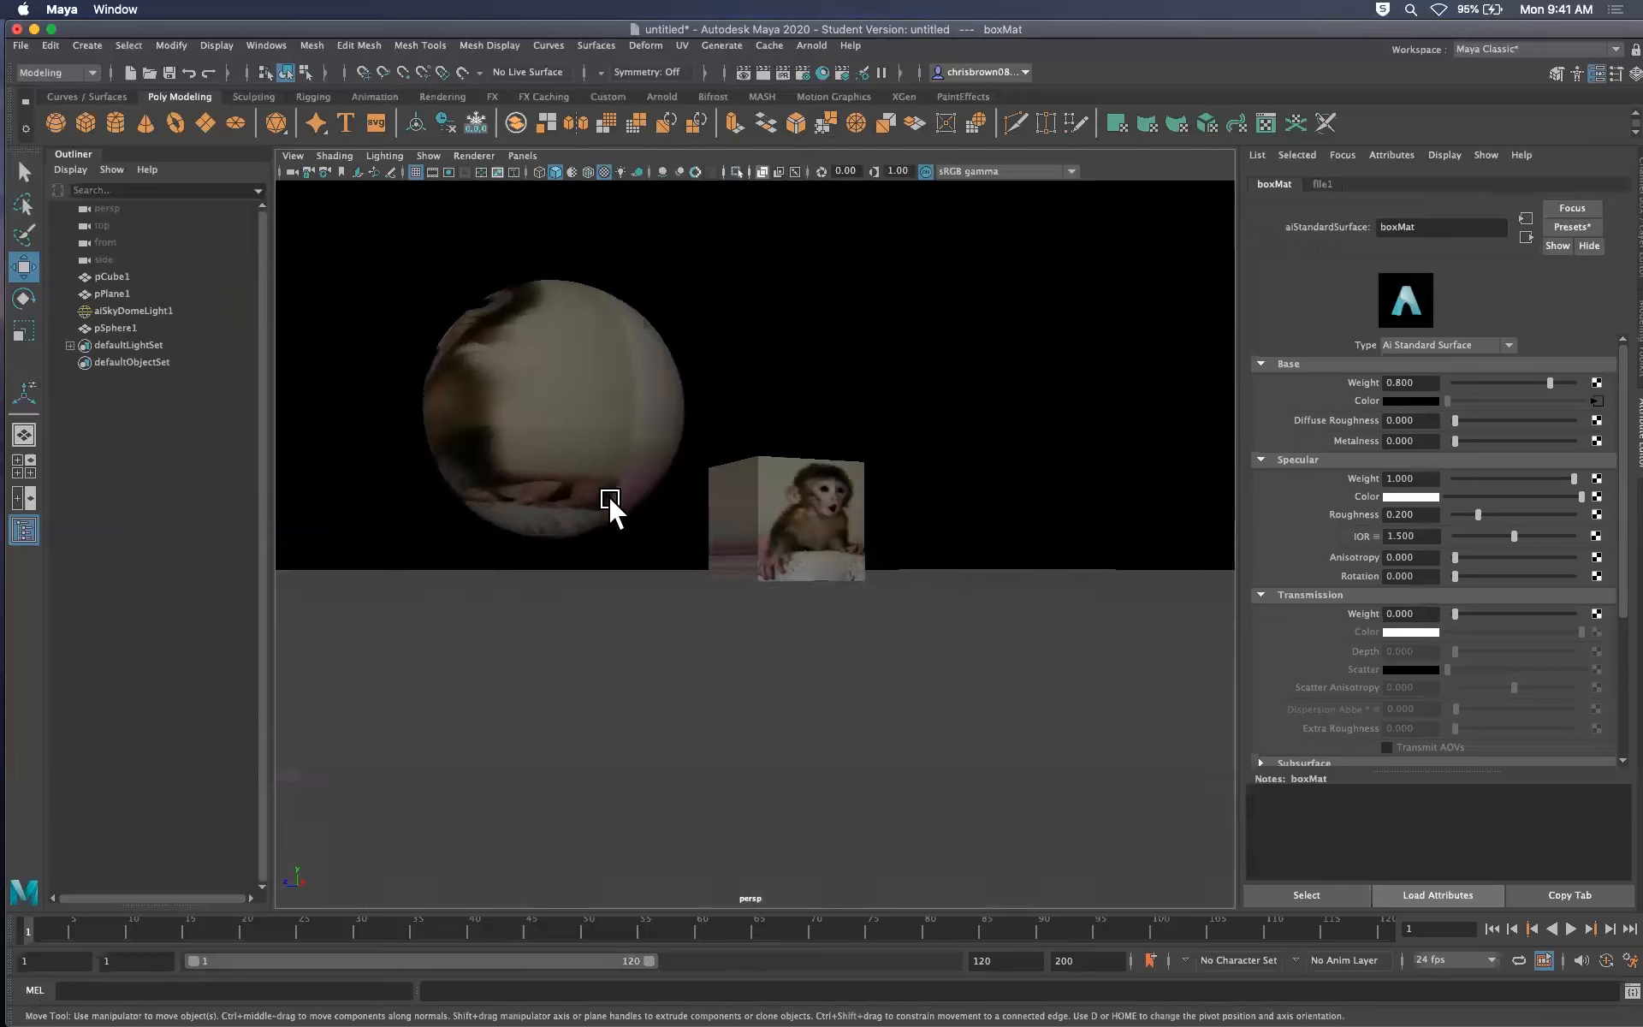
middle_click_drag(598, 516, 783, 517, "alt")
left_click(682, 45)
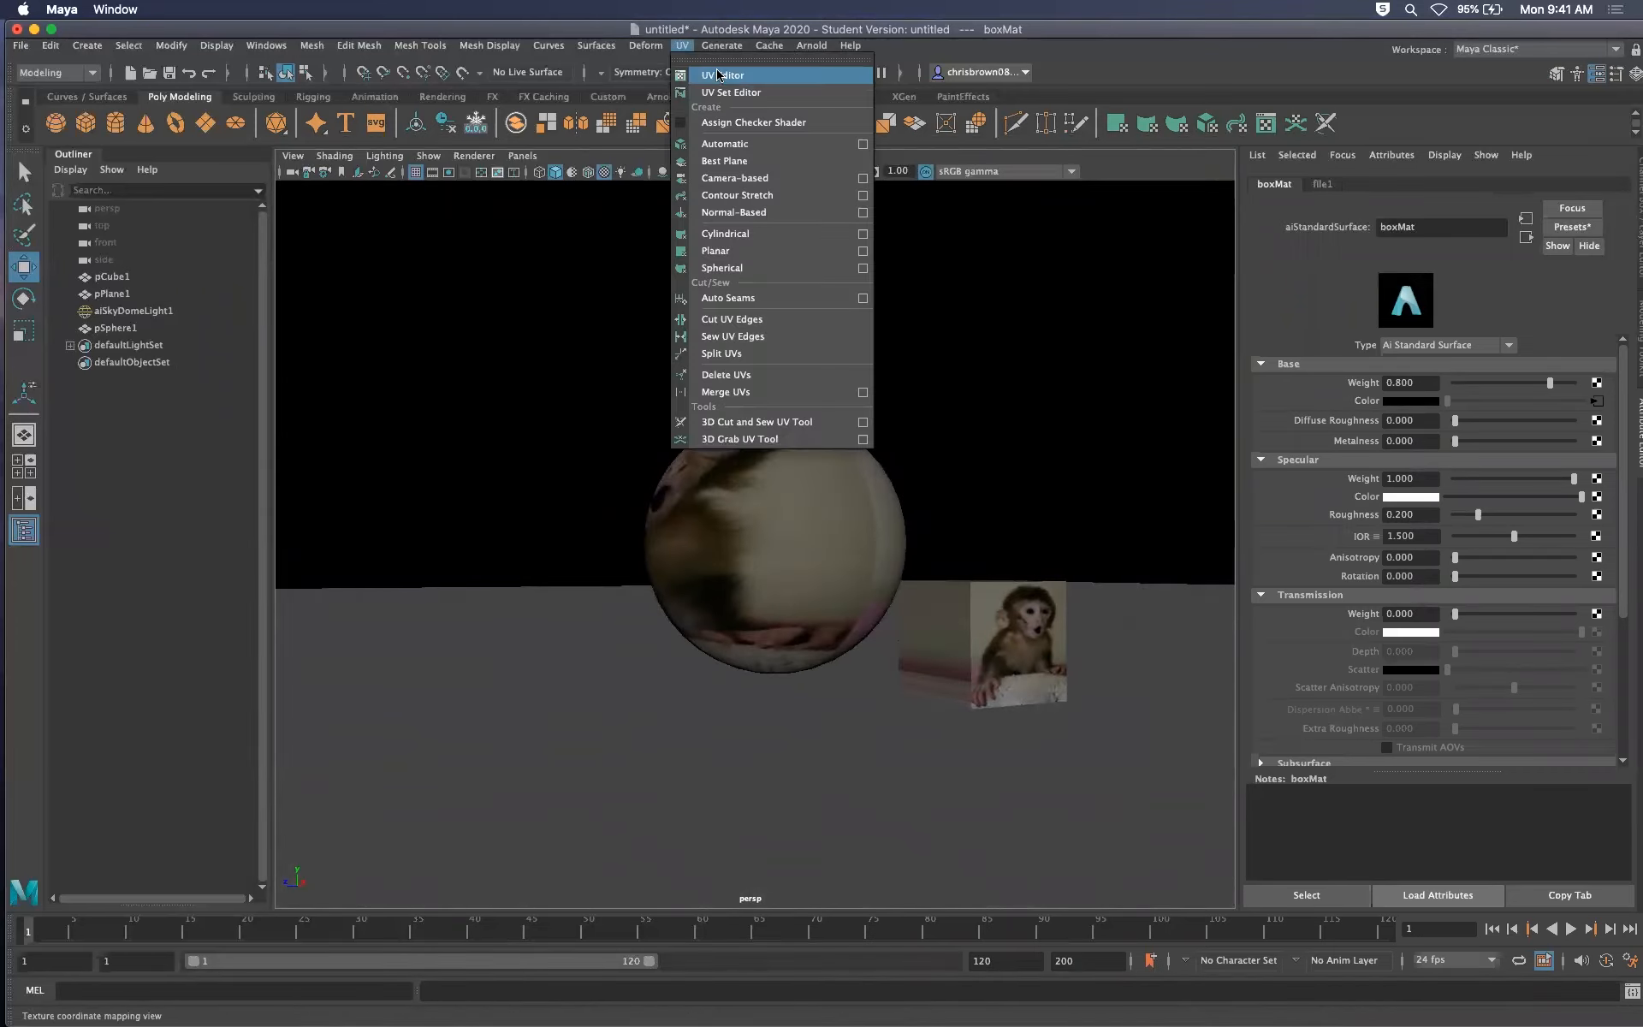
left_click(724, 75)
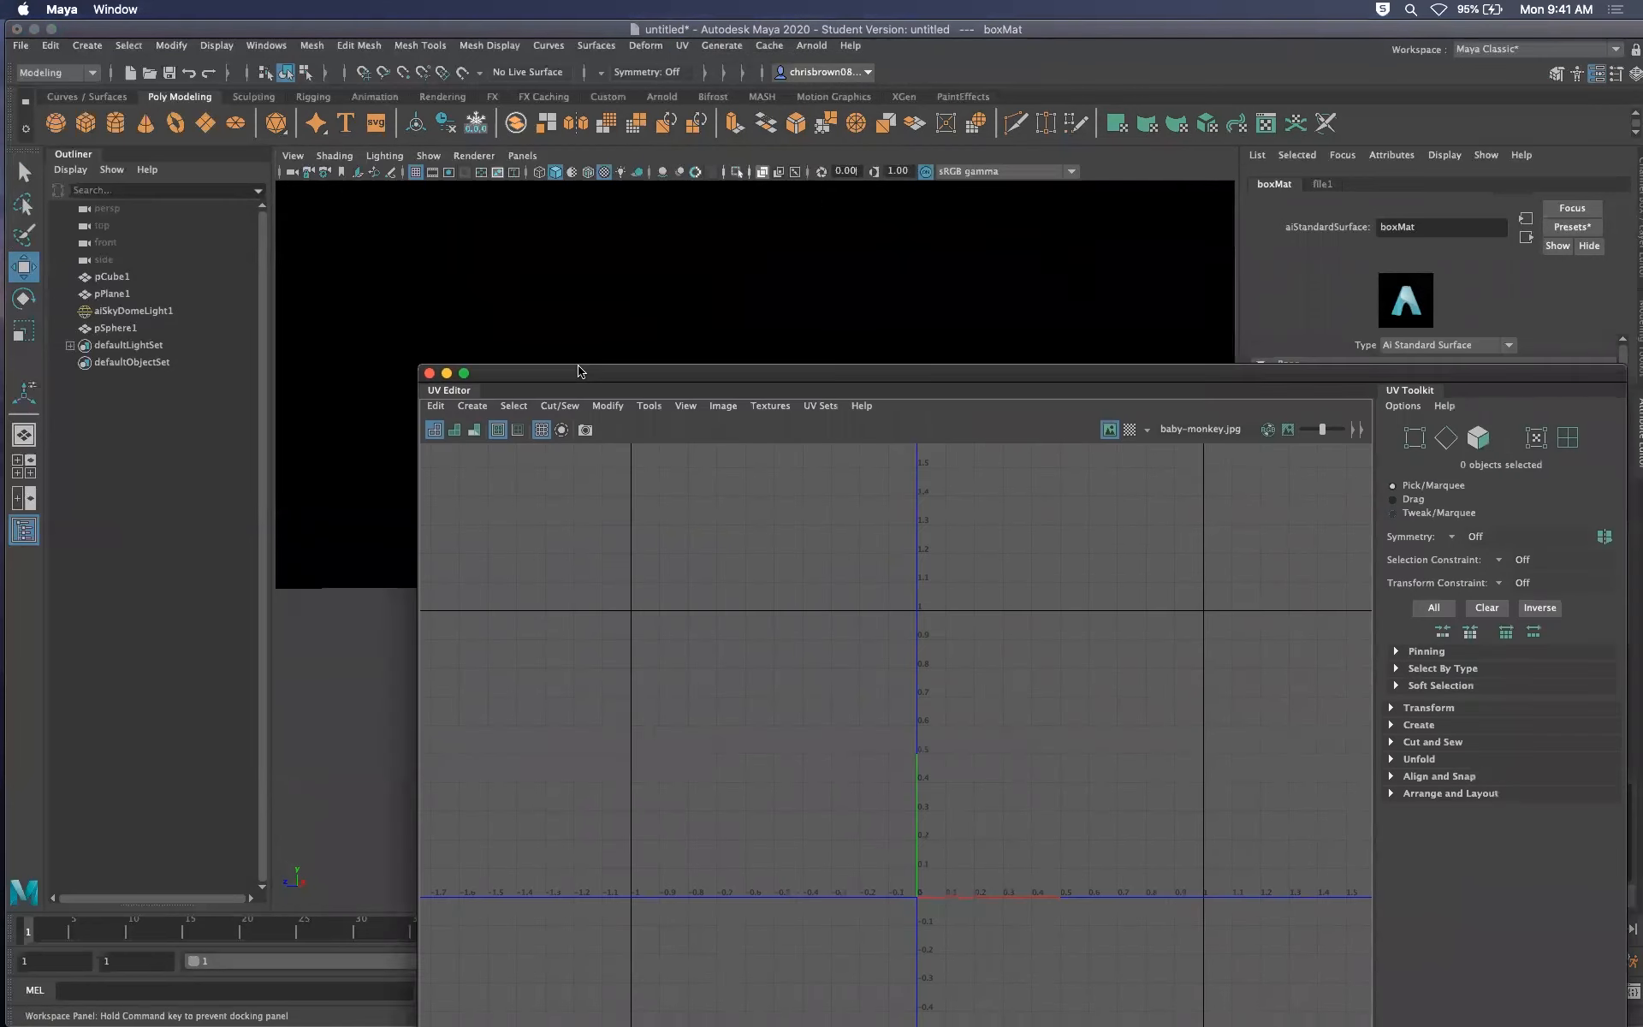
left_click_drag(579, 371, 438, 641)
left_click(983, 609)
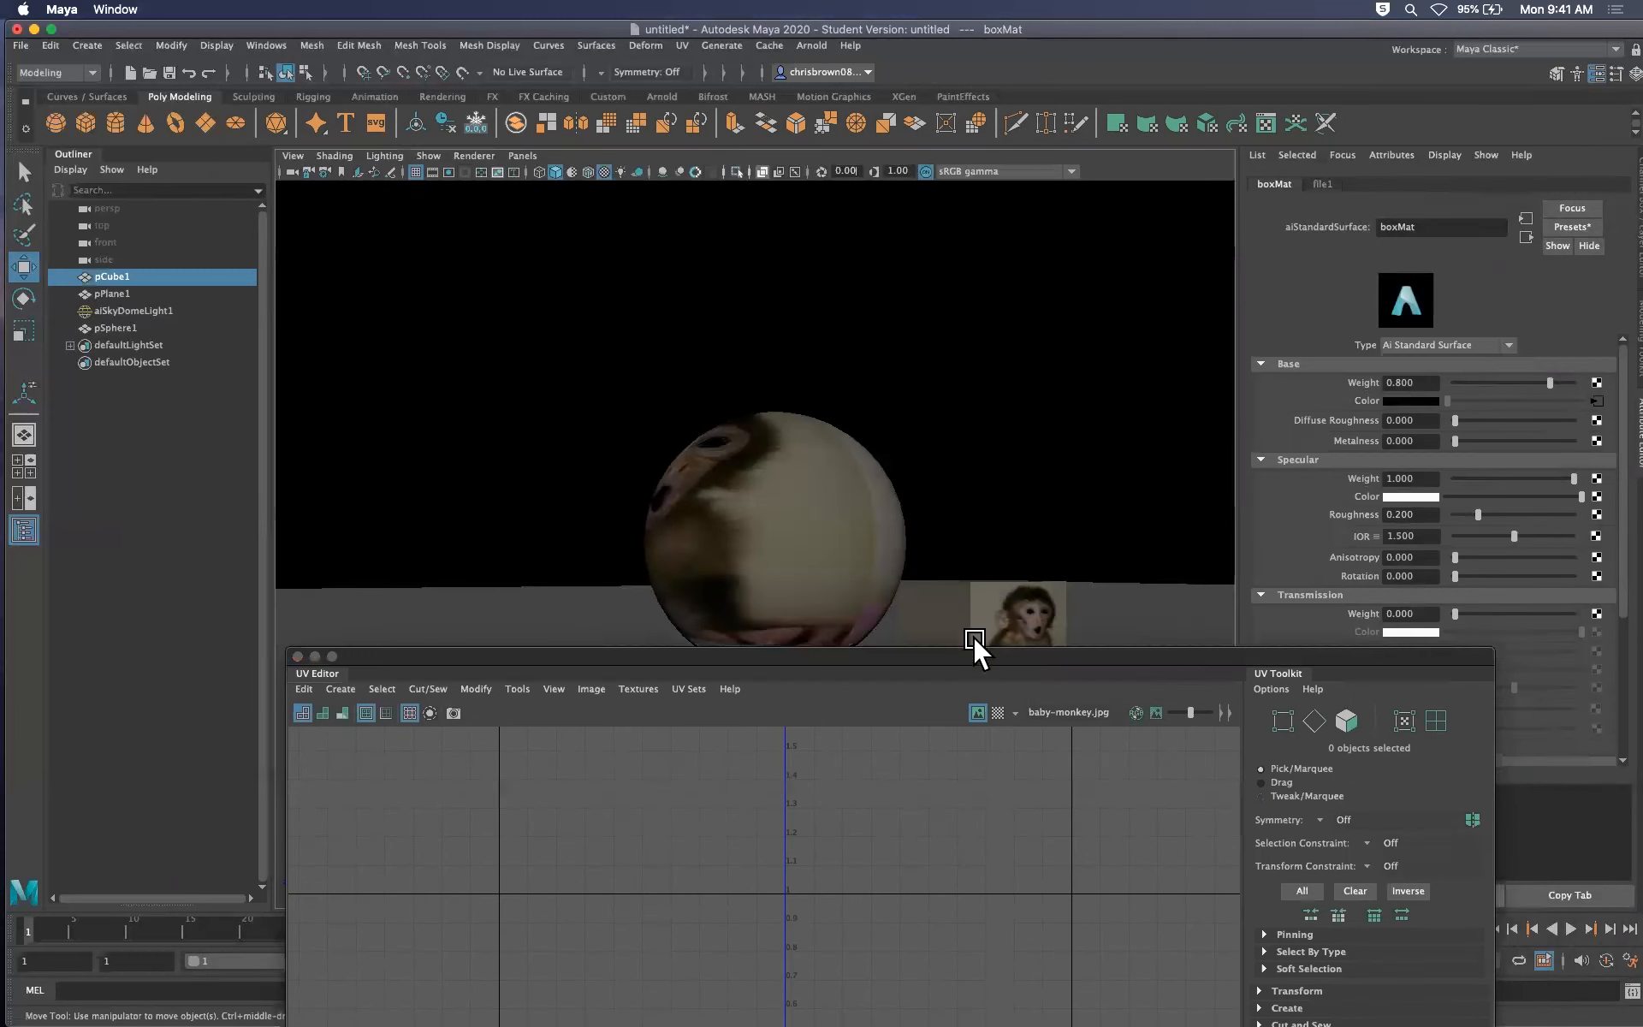
left_click(821, 538)
left_click_drag(988, 657, 977, 289)
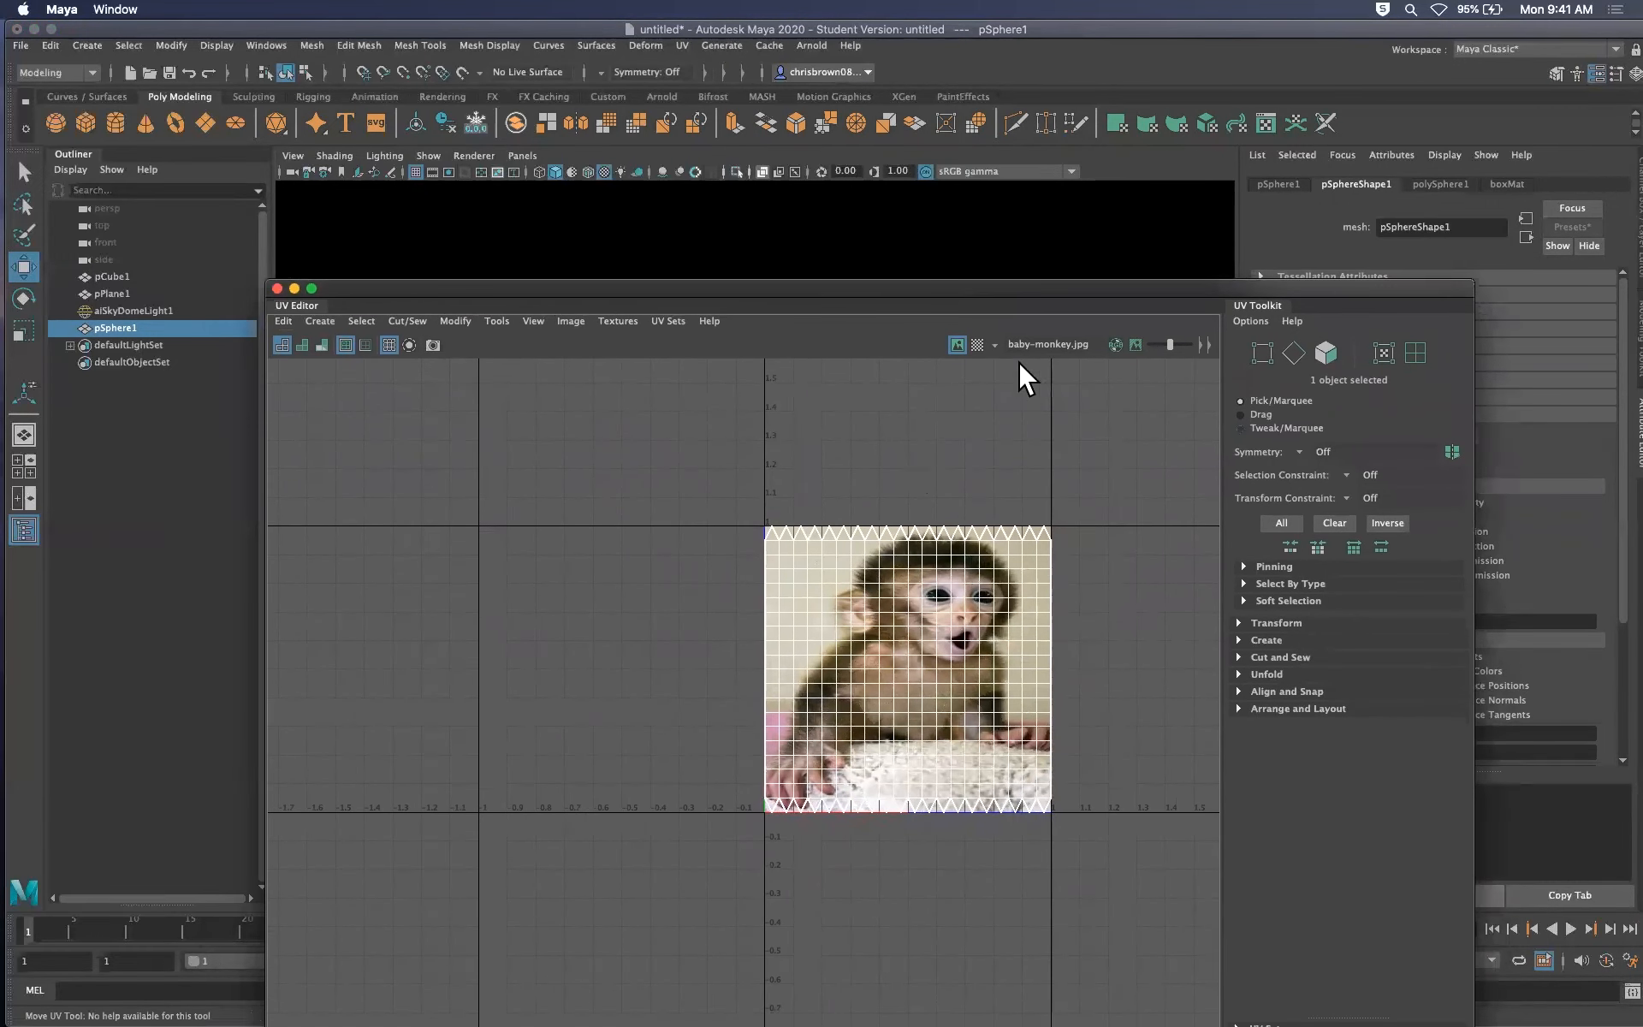
Hide the texture image to examine the sphere's UV grid, and move the UV Editor clear of the viewport
left_click(957, 344)
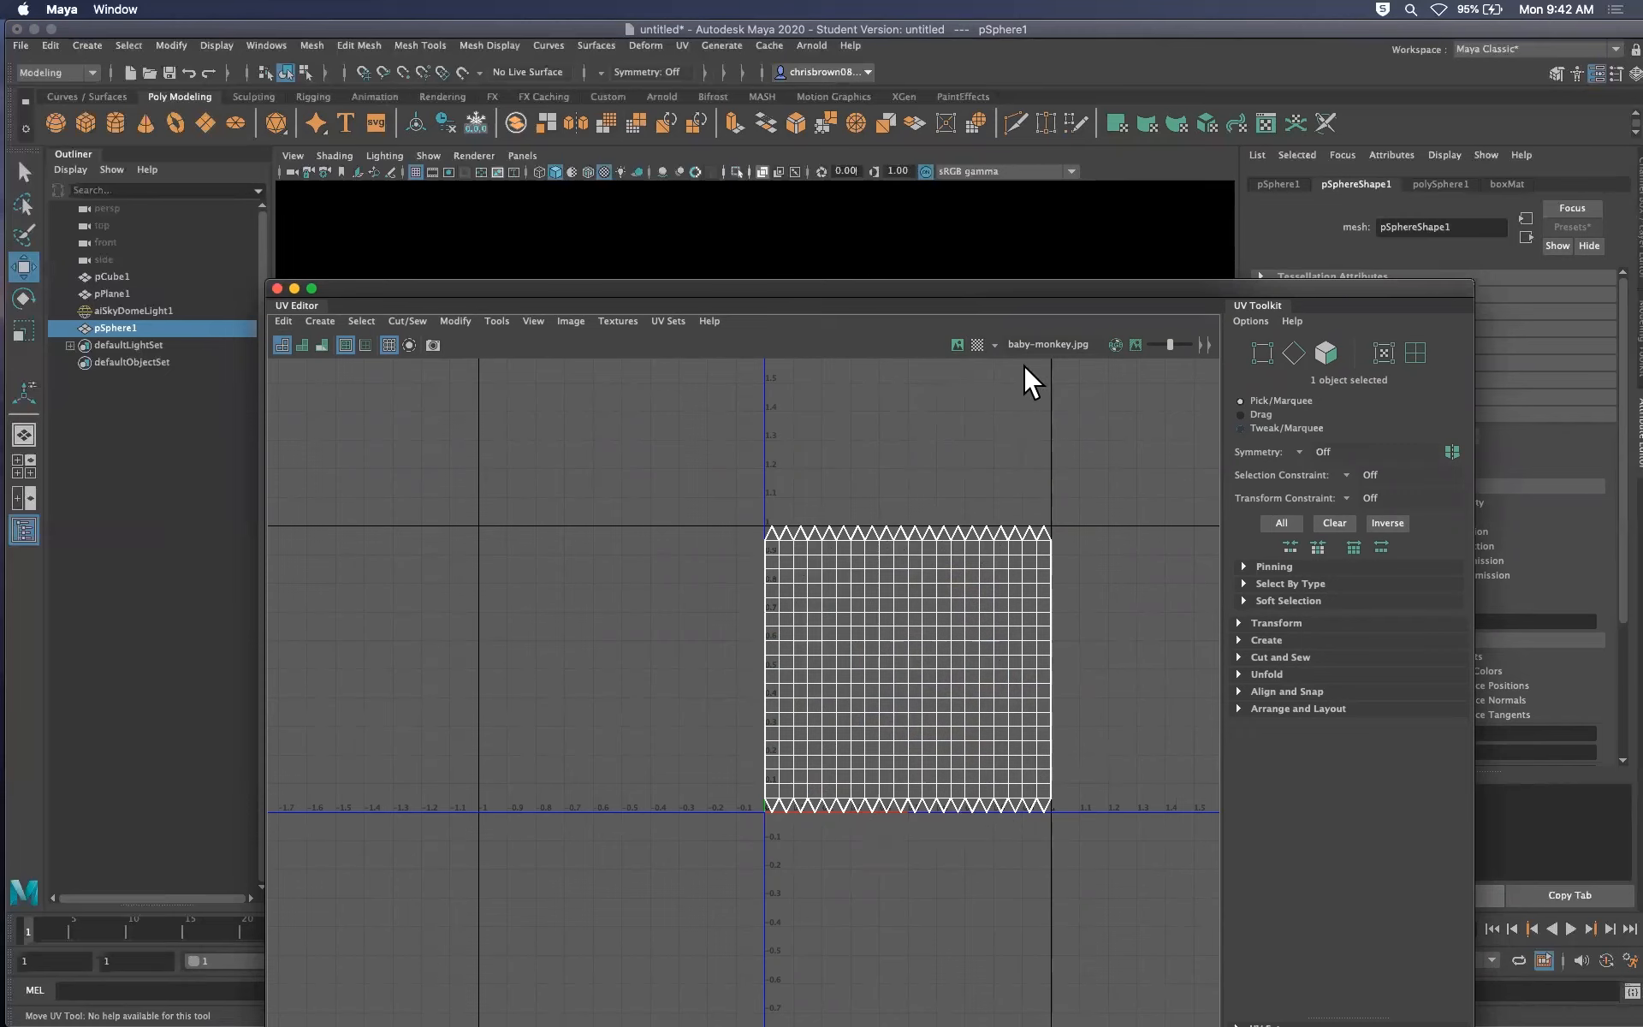
left_click(972, 343)
left_click_drag(402, 289, 1592, 236)
Apply a spherical UV projection to the selected sphere and ground plane, and leave the projection manipulator
left_click(827, 499)
left_click_drag(823, 552, 787, 565, "alt")
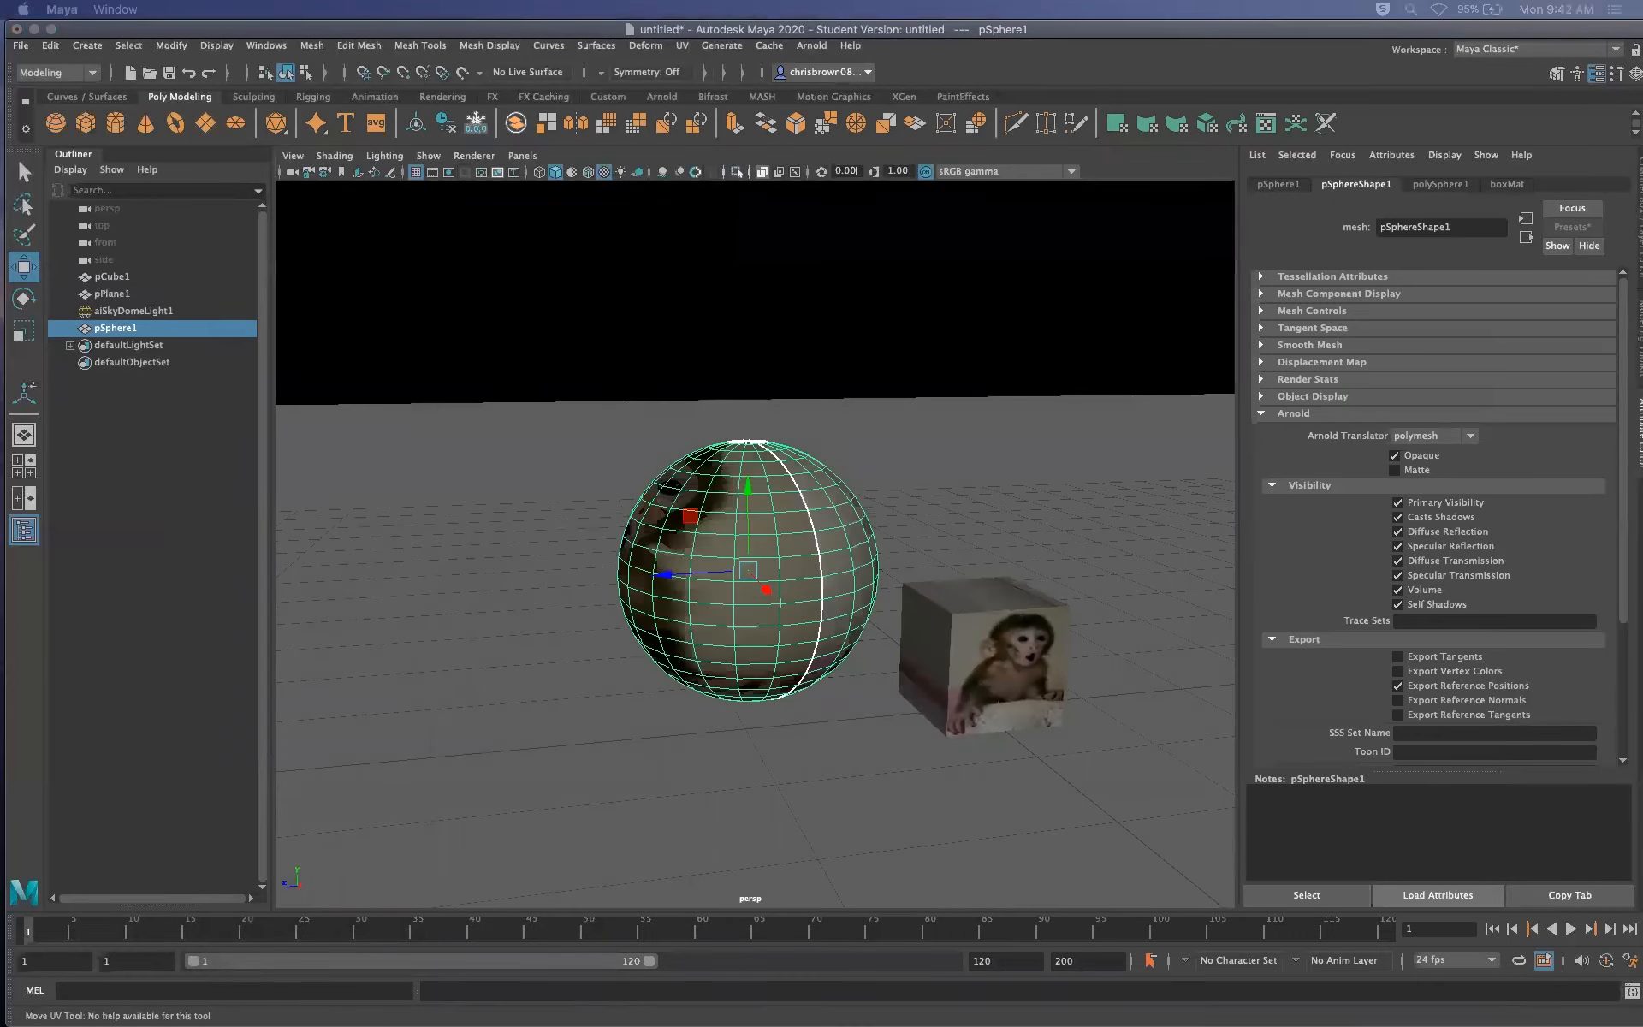
left_click(957, 506, "alt")
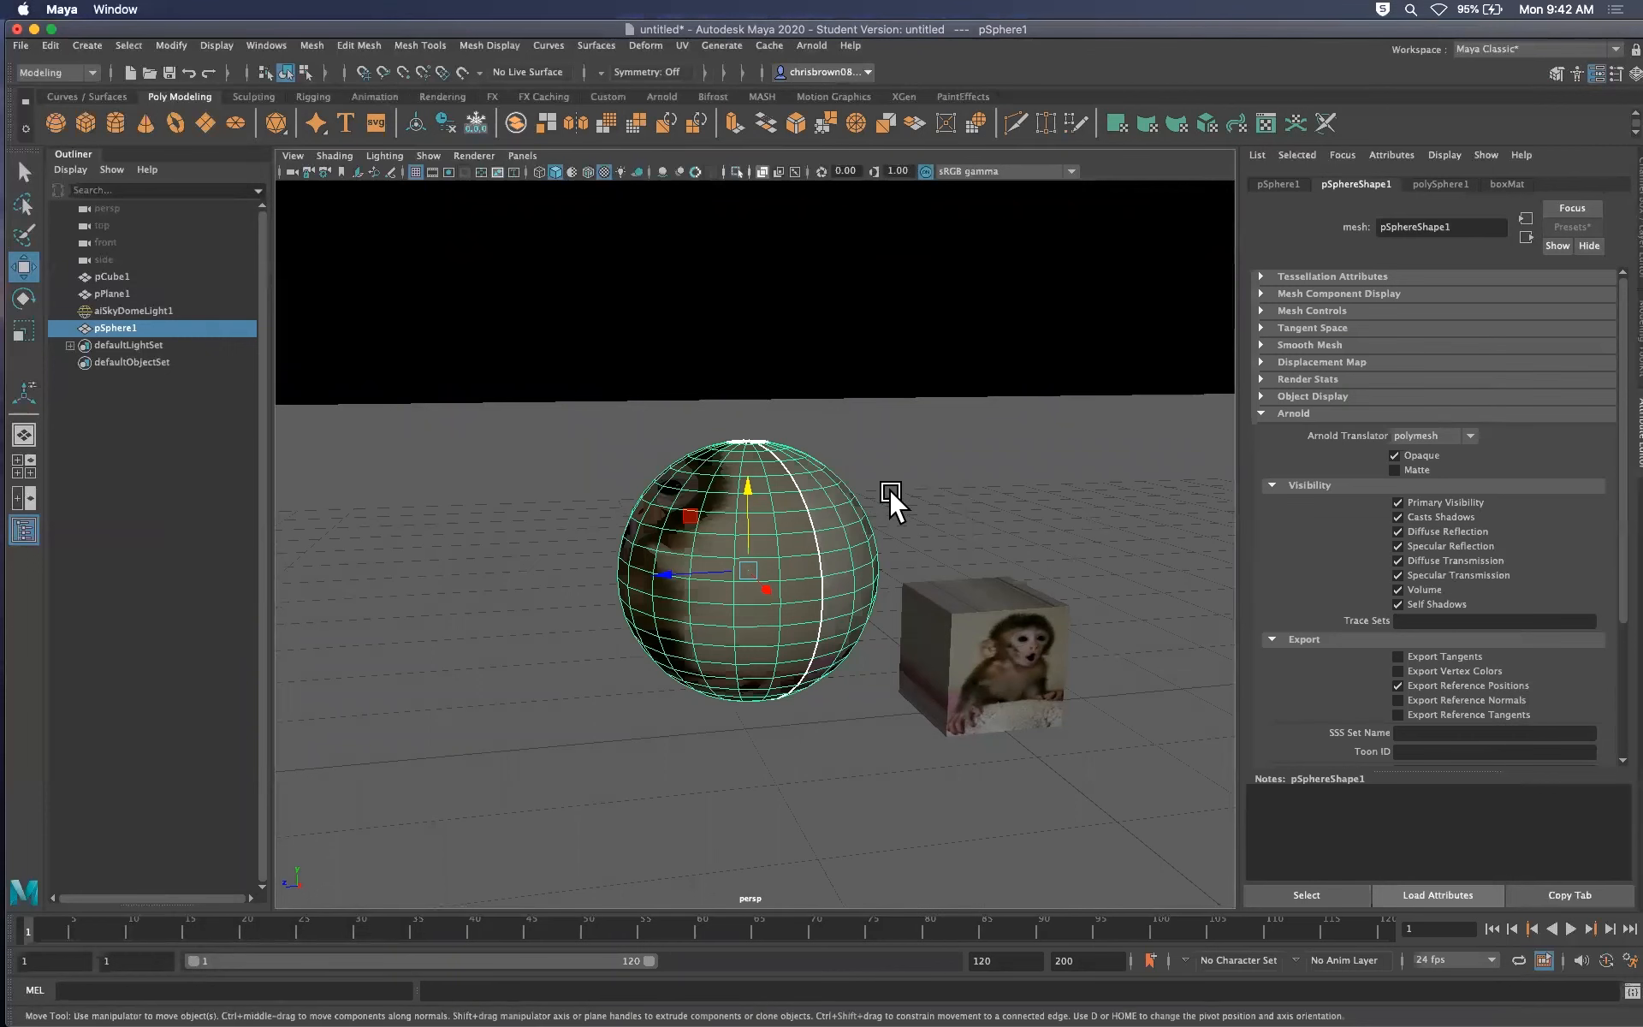
left_click(871, 526)
left_click(787, 550, "shift")
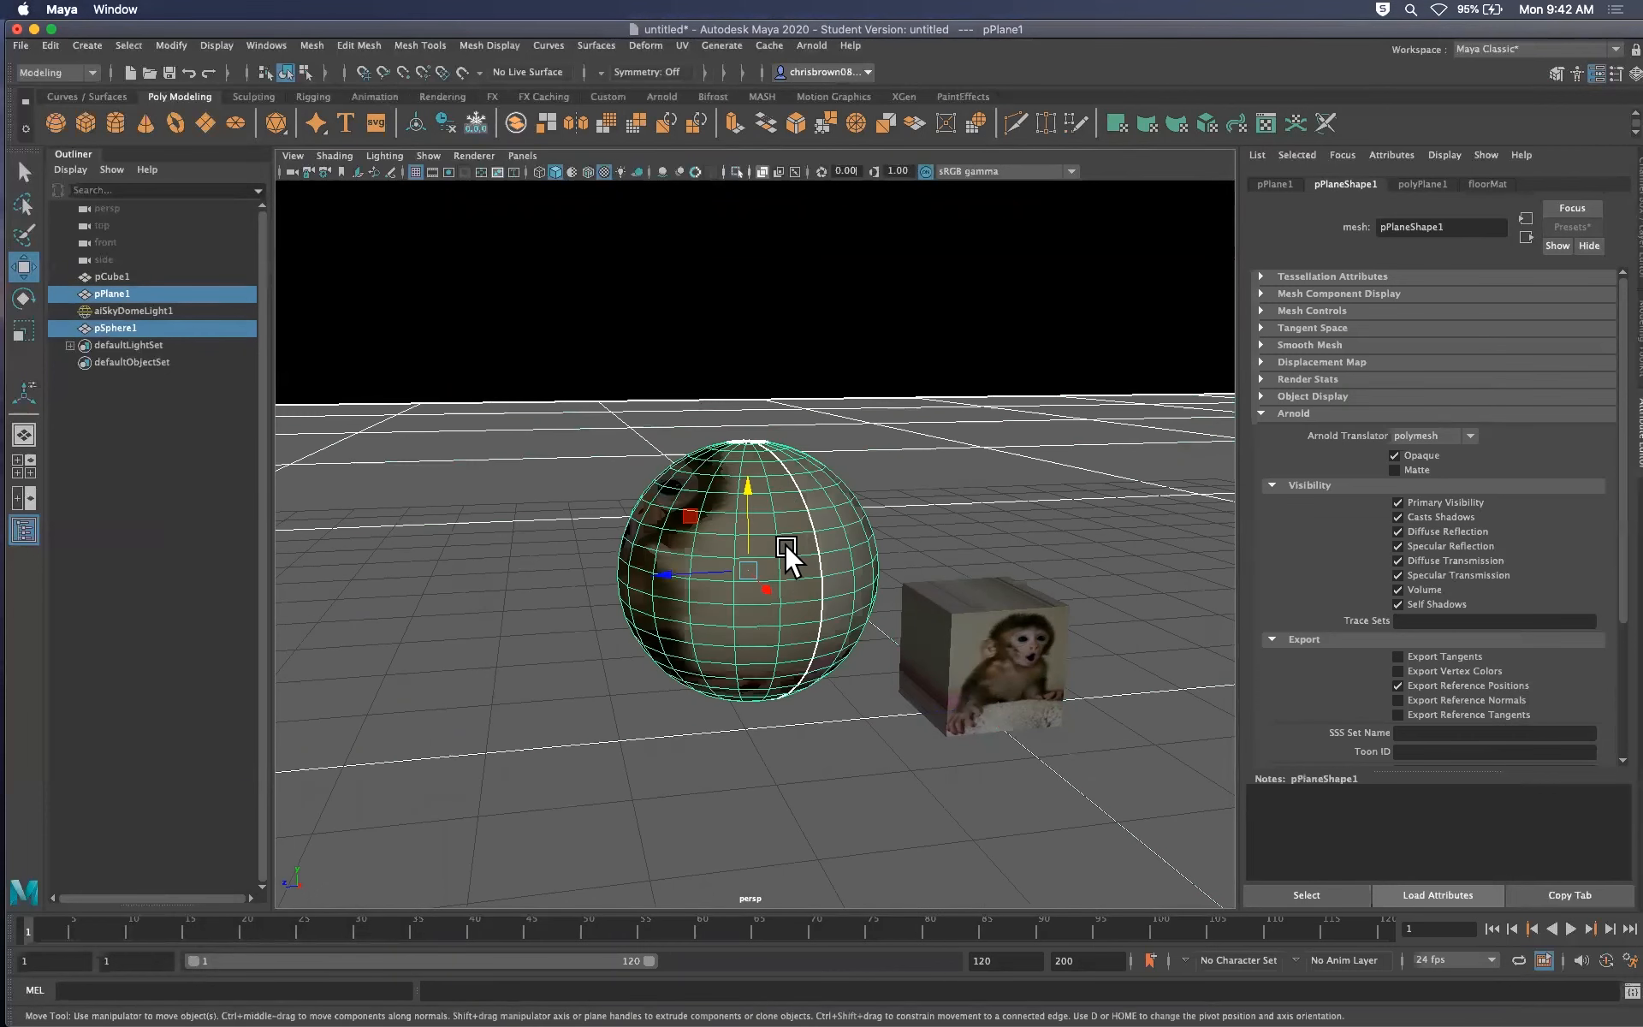
left_click(682, 44)
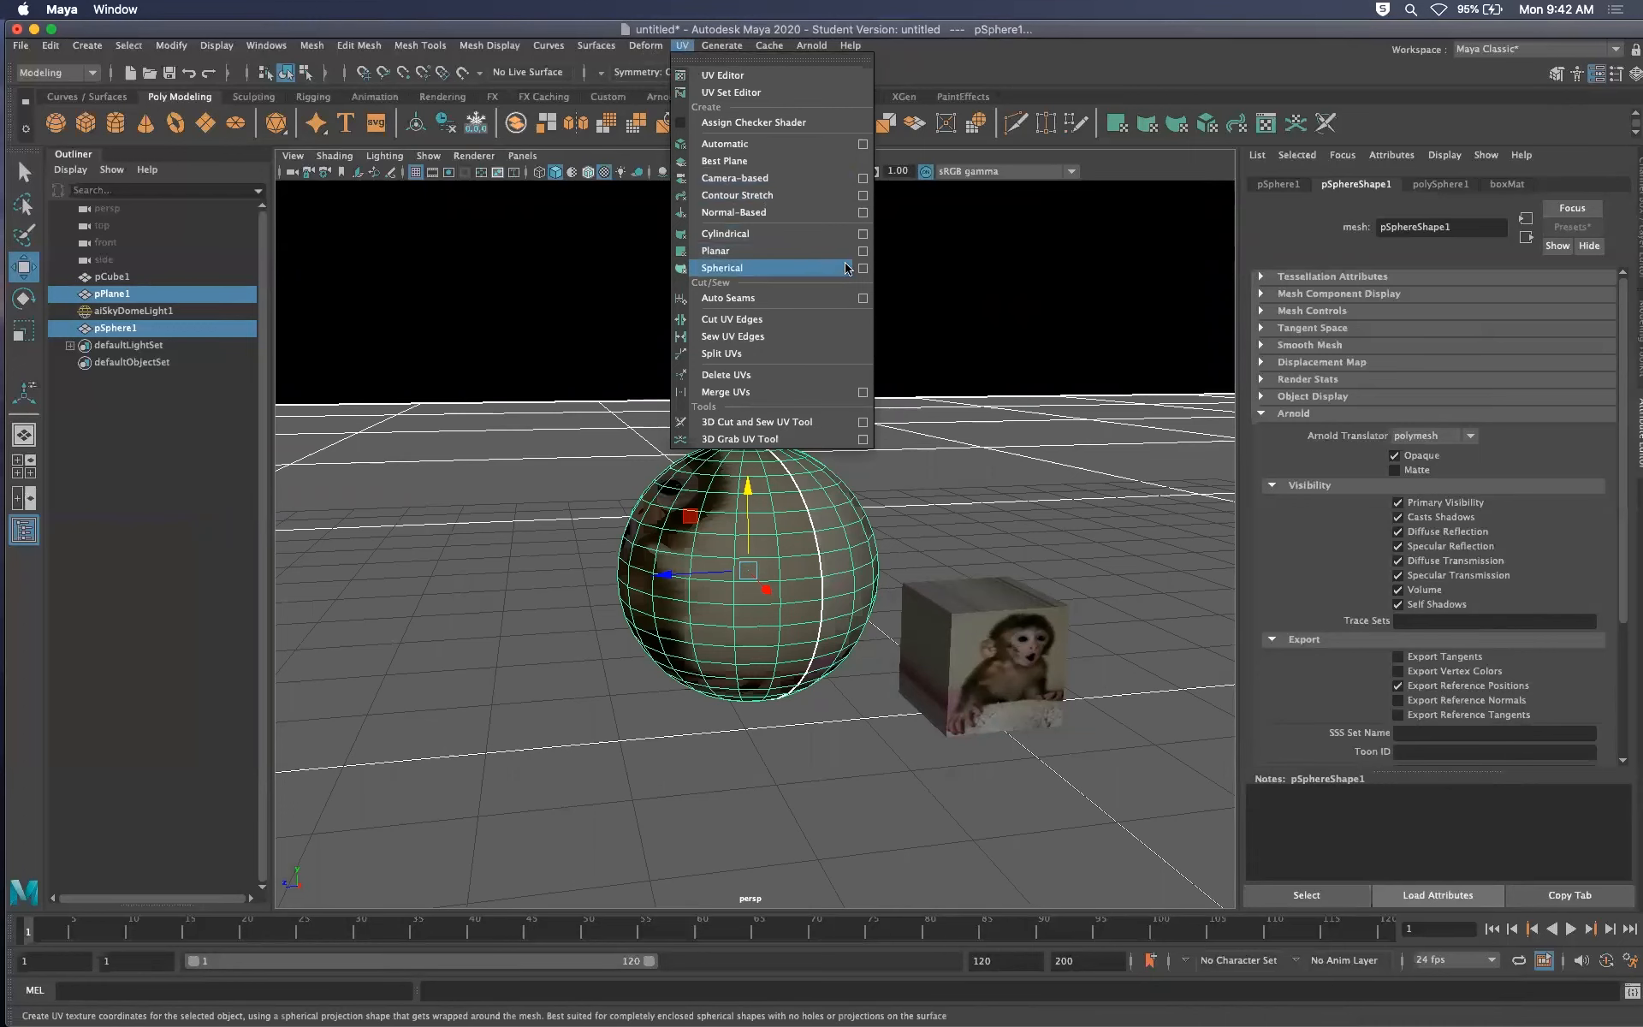
left_click(756, 269)
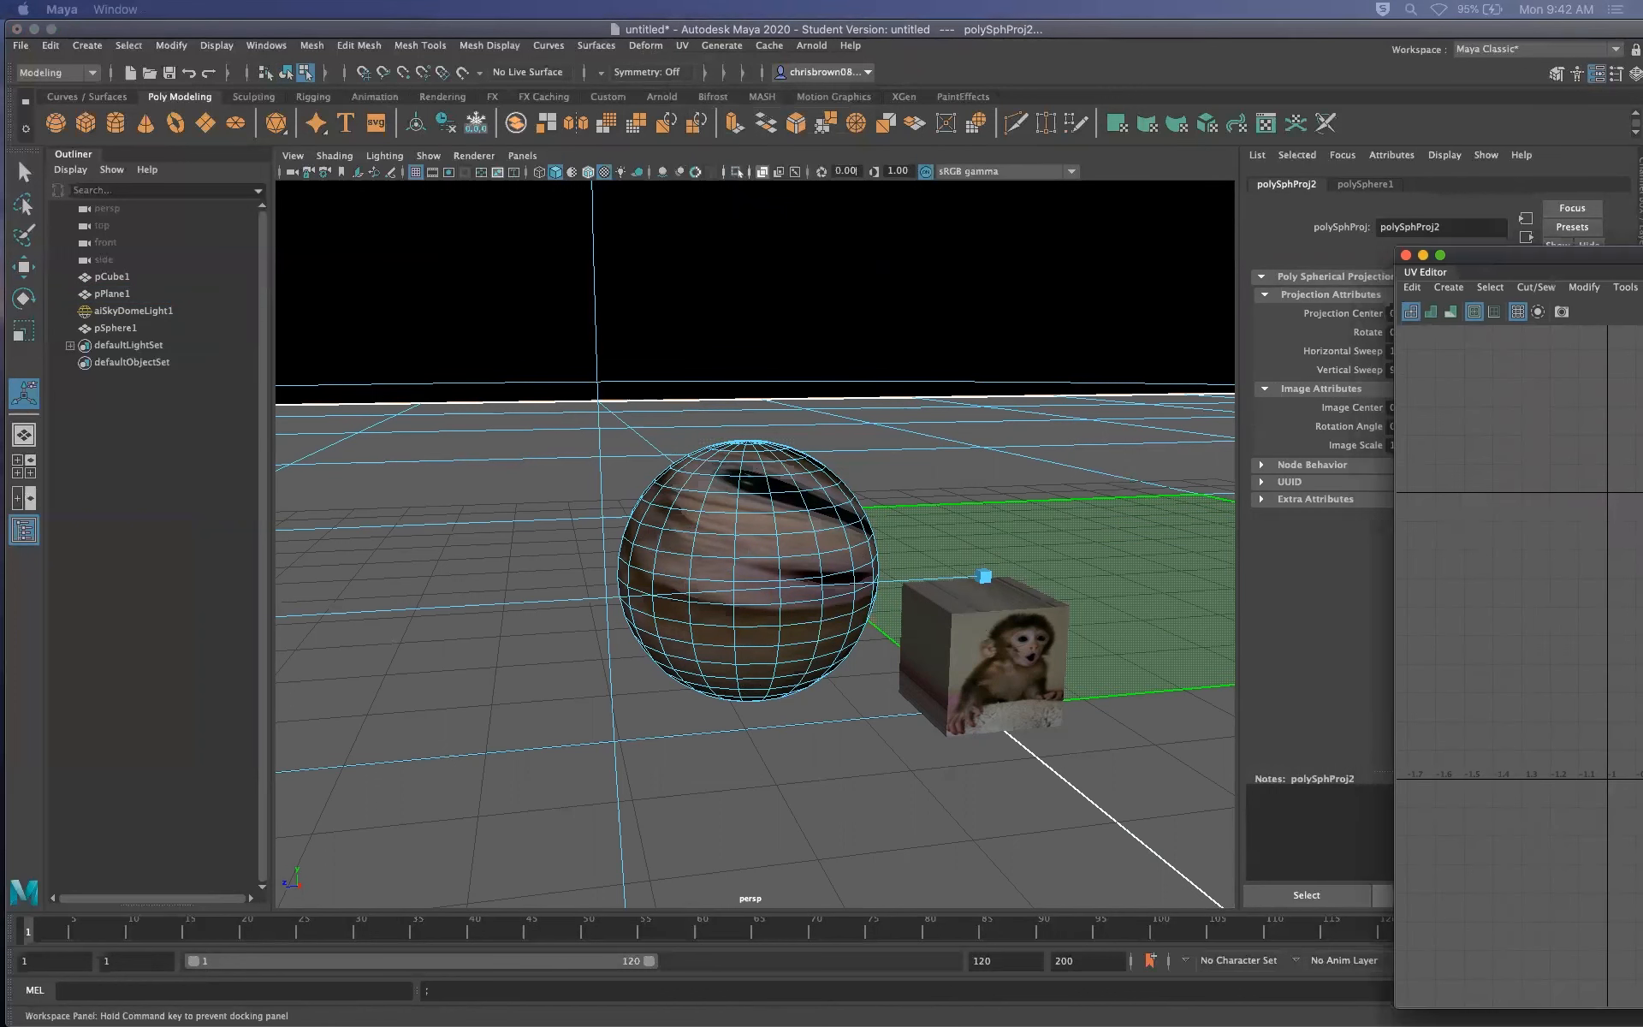
left_click(794, 382)
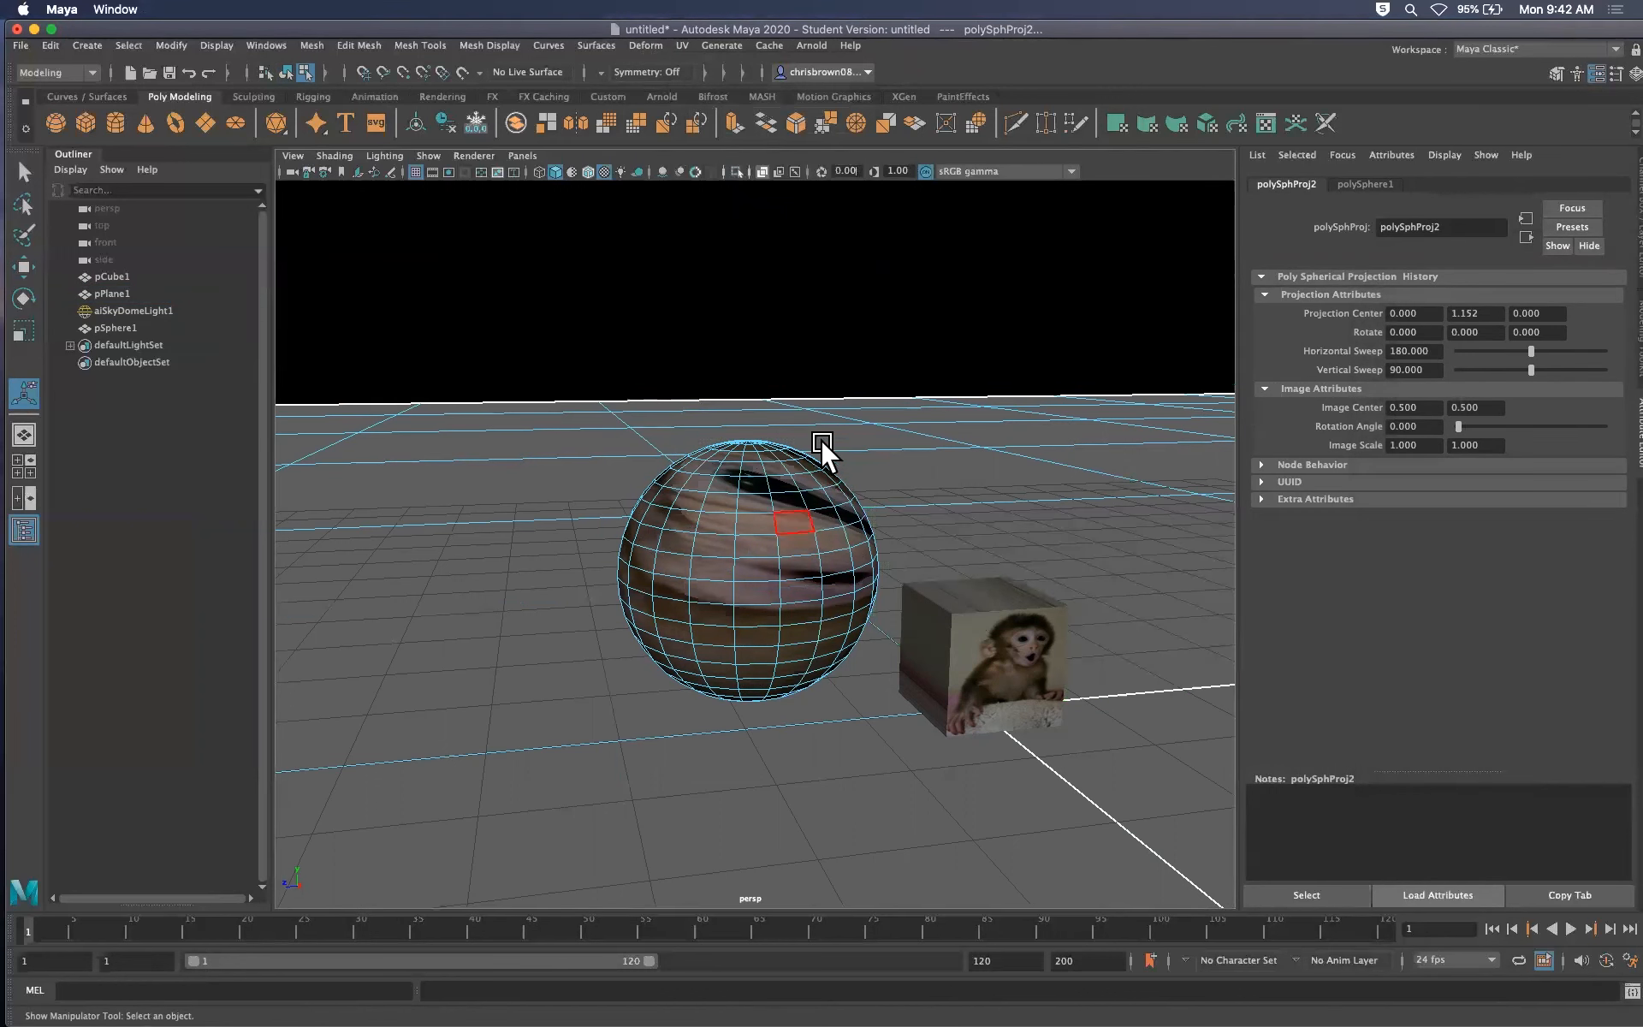
key("q")
left_click(794, 512)
left_click(859, 372)
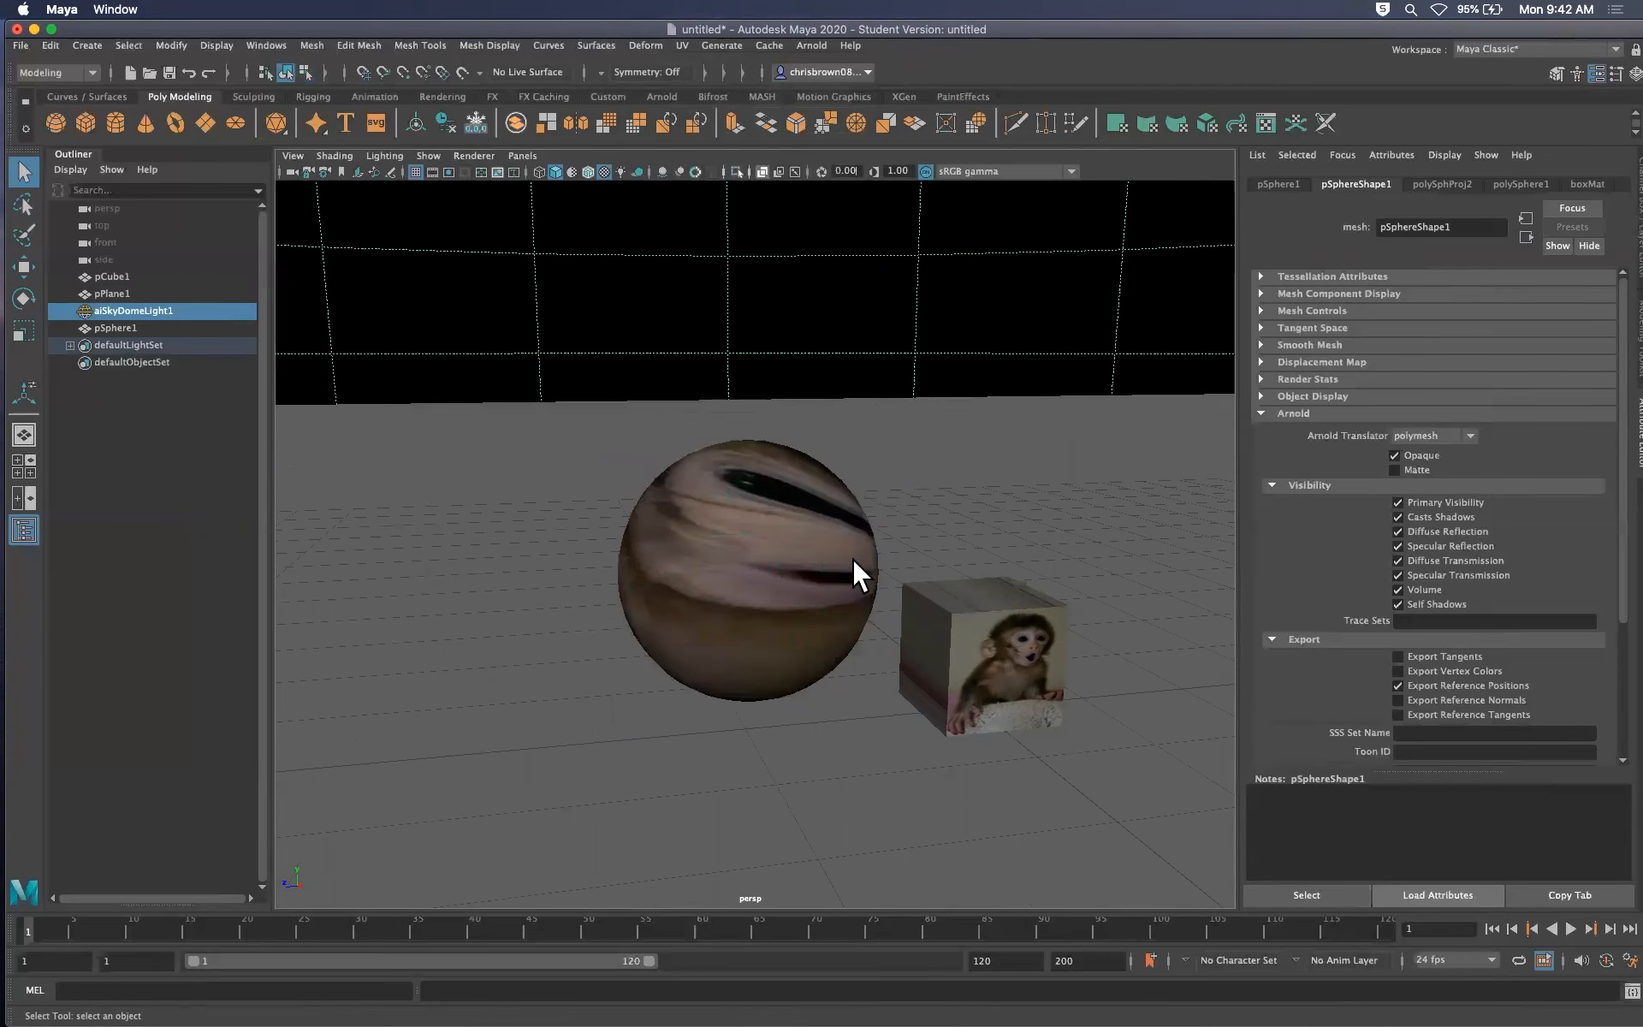
Inspect the sphere's UV layout in the UV Editor without the texture image, and move the editor clear of the viewport
mouse_move(802, 580)
left_mouse_down("alt")
mouse_move(664, 593)
mouse_move(576, 542)
mouse_move(506, 613)
mouse_move(787, 591)
left_mouse_up("alt")
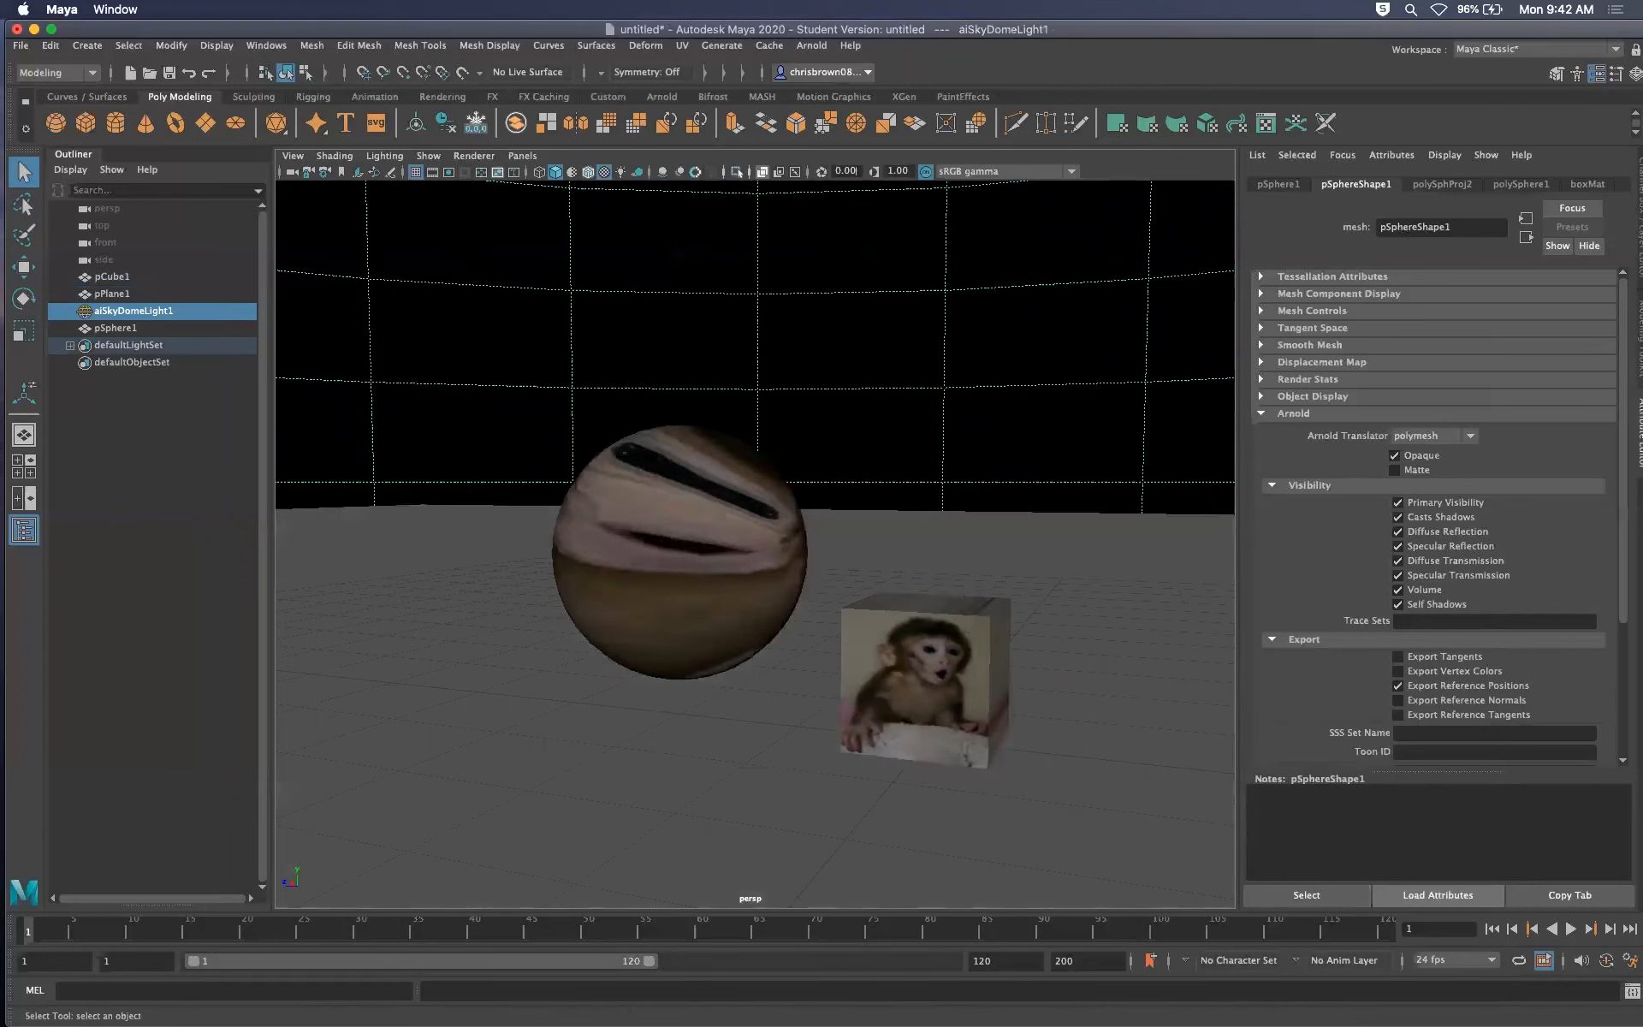
left_click(116, 327)
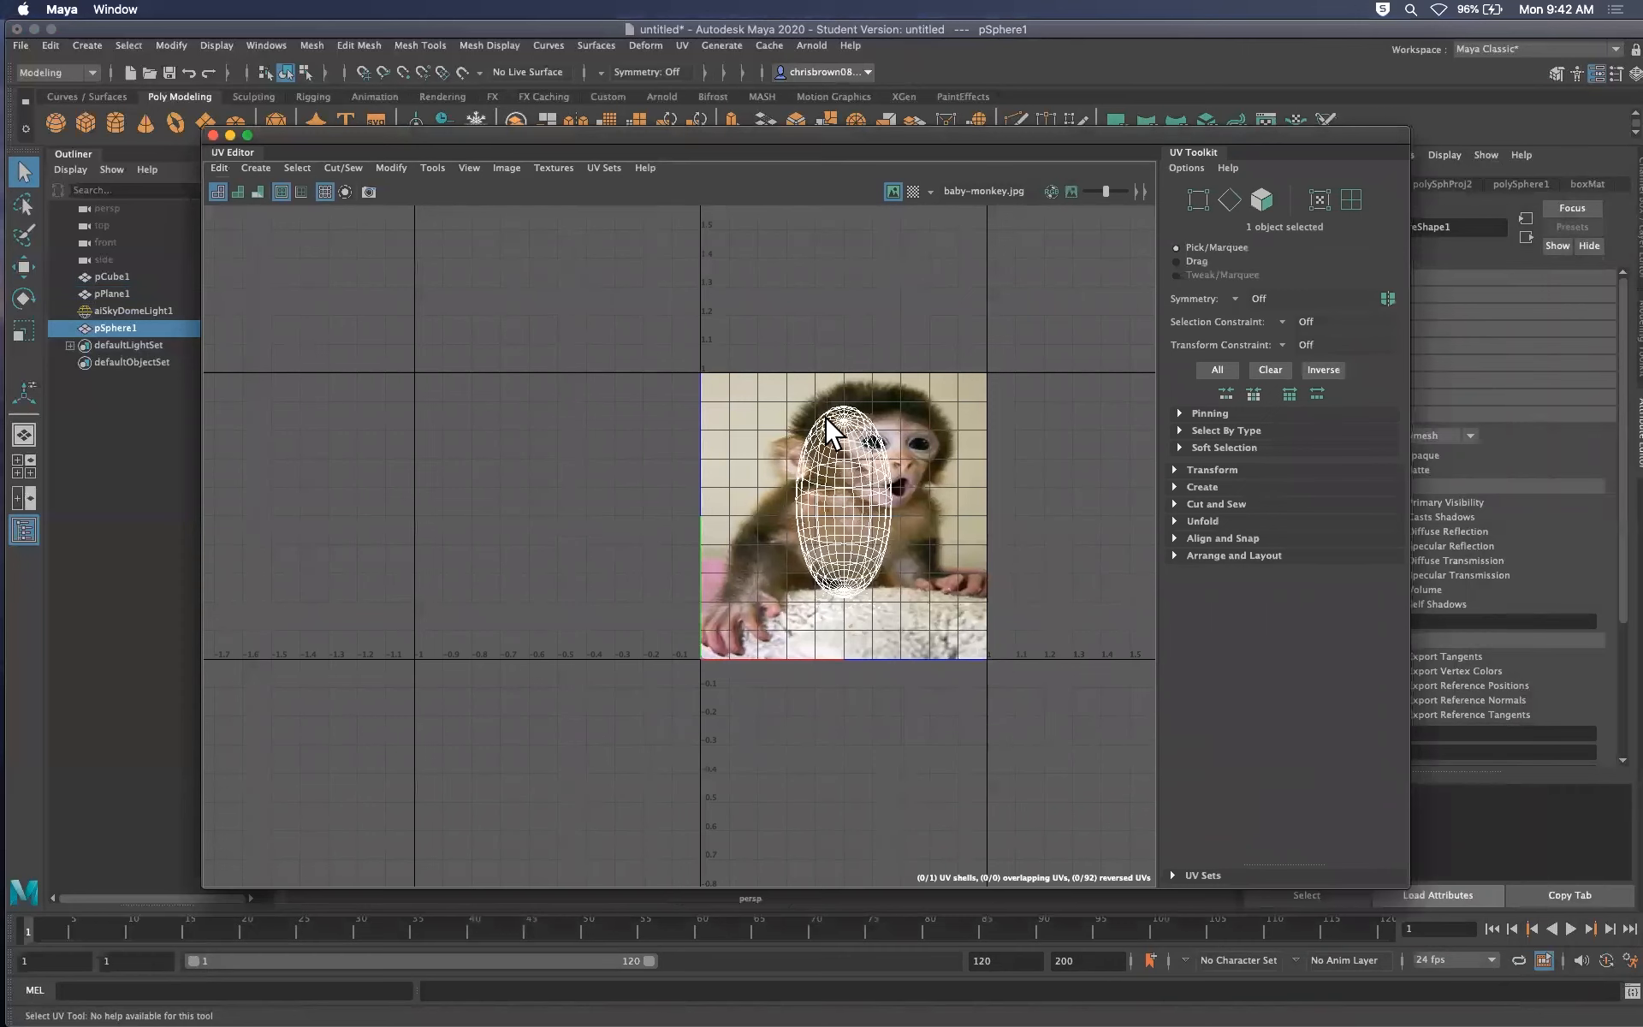
left_click(894, 191)
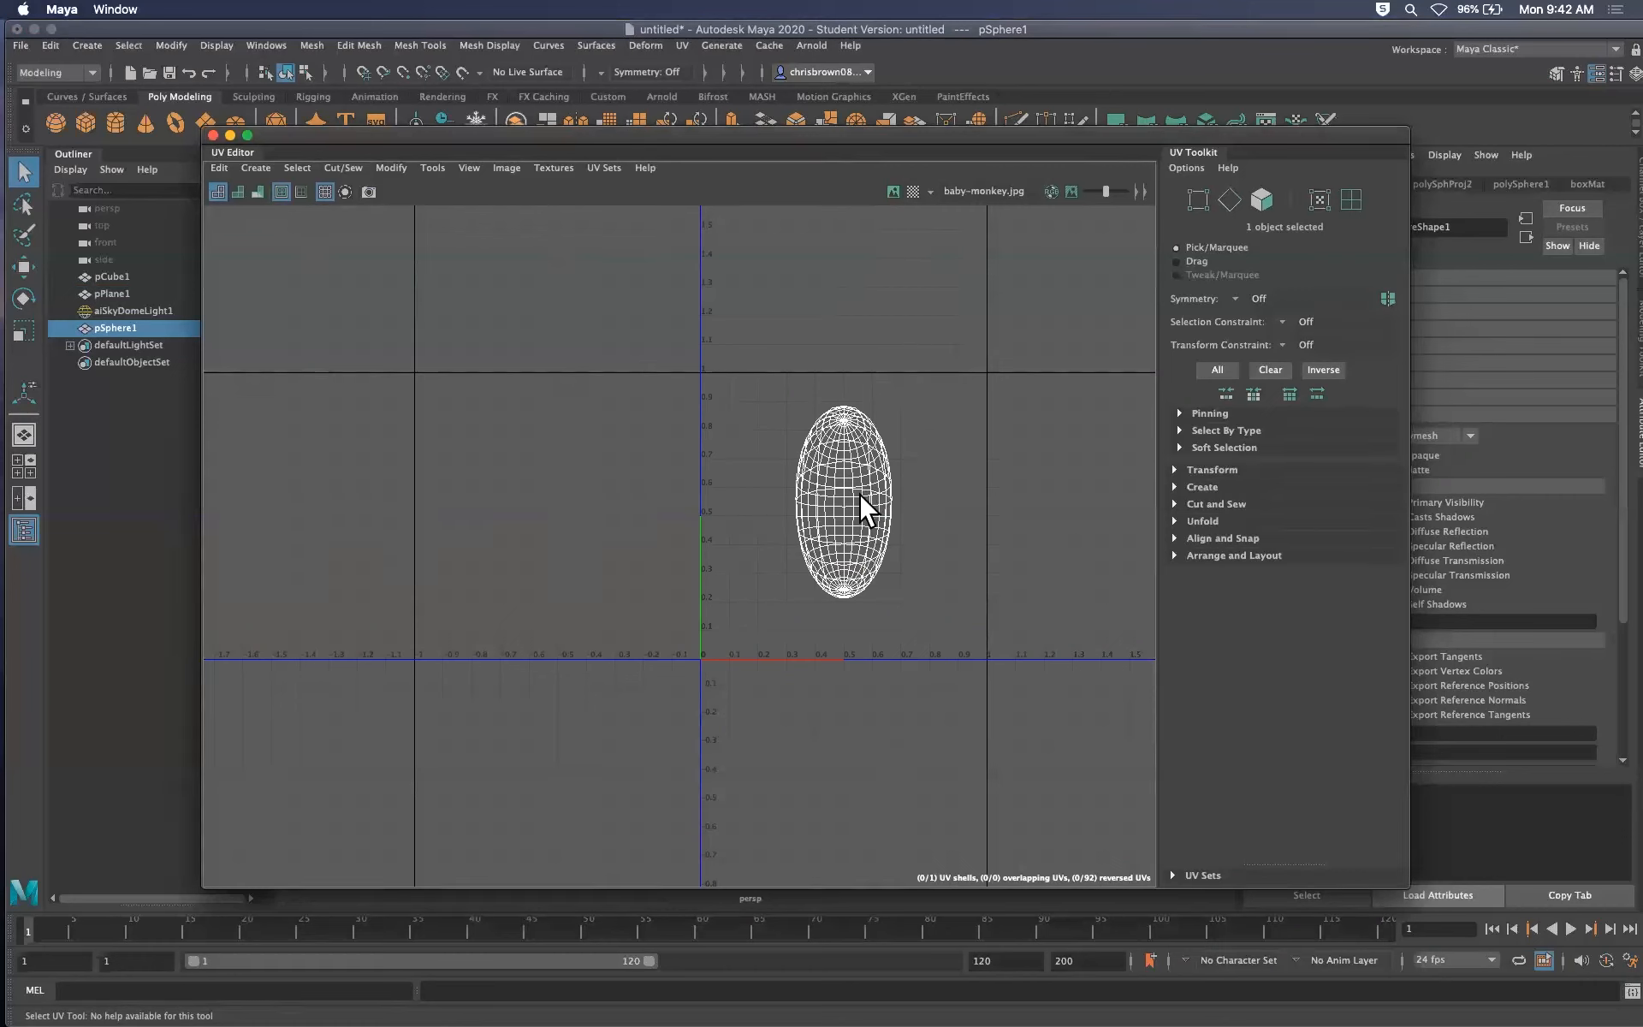
mouse_move(813, 142)
left_mouse_down()
mouse_move(931, 174)
mouse_move(785, 151)
left_mouse_up()
left_click_drag(250, 143, 299, 150)
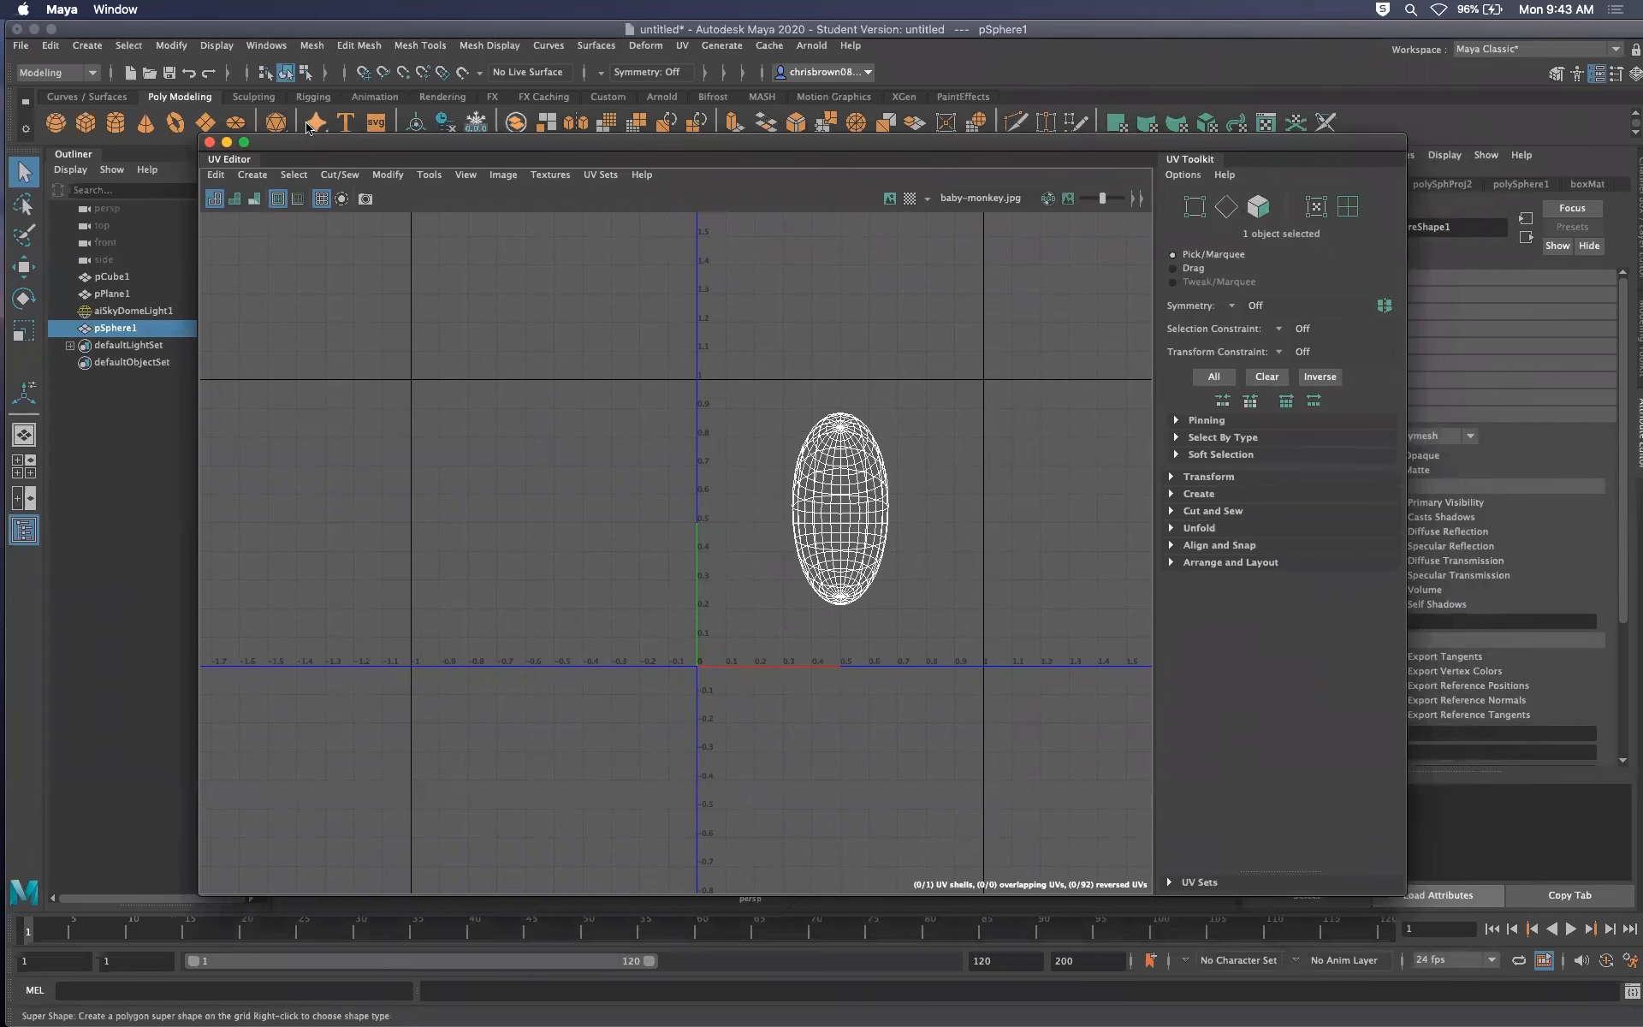
left_click_drag(582, 140, 1642, 67)
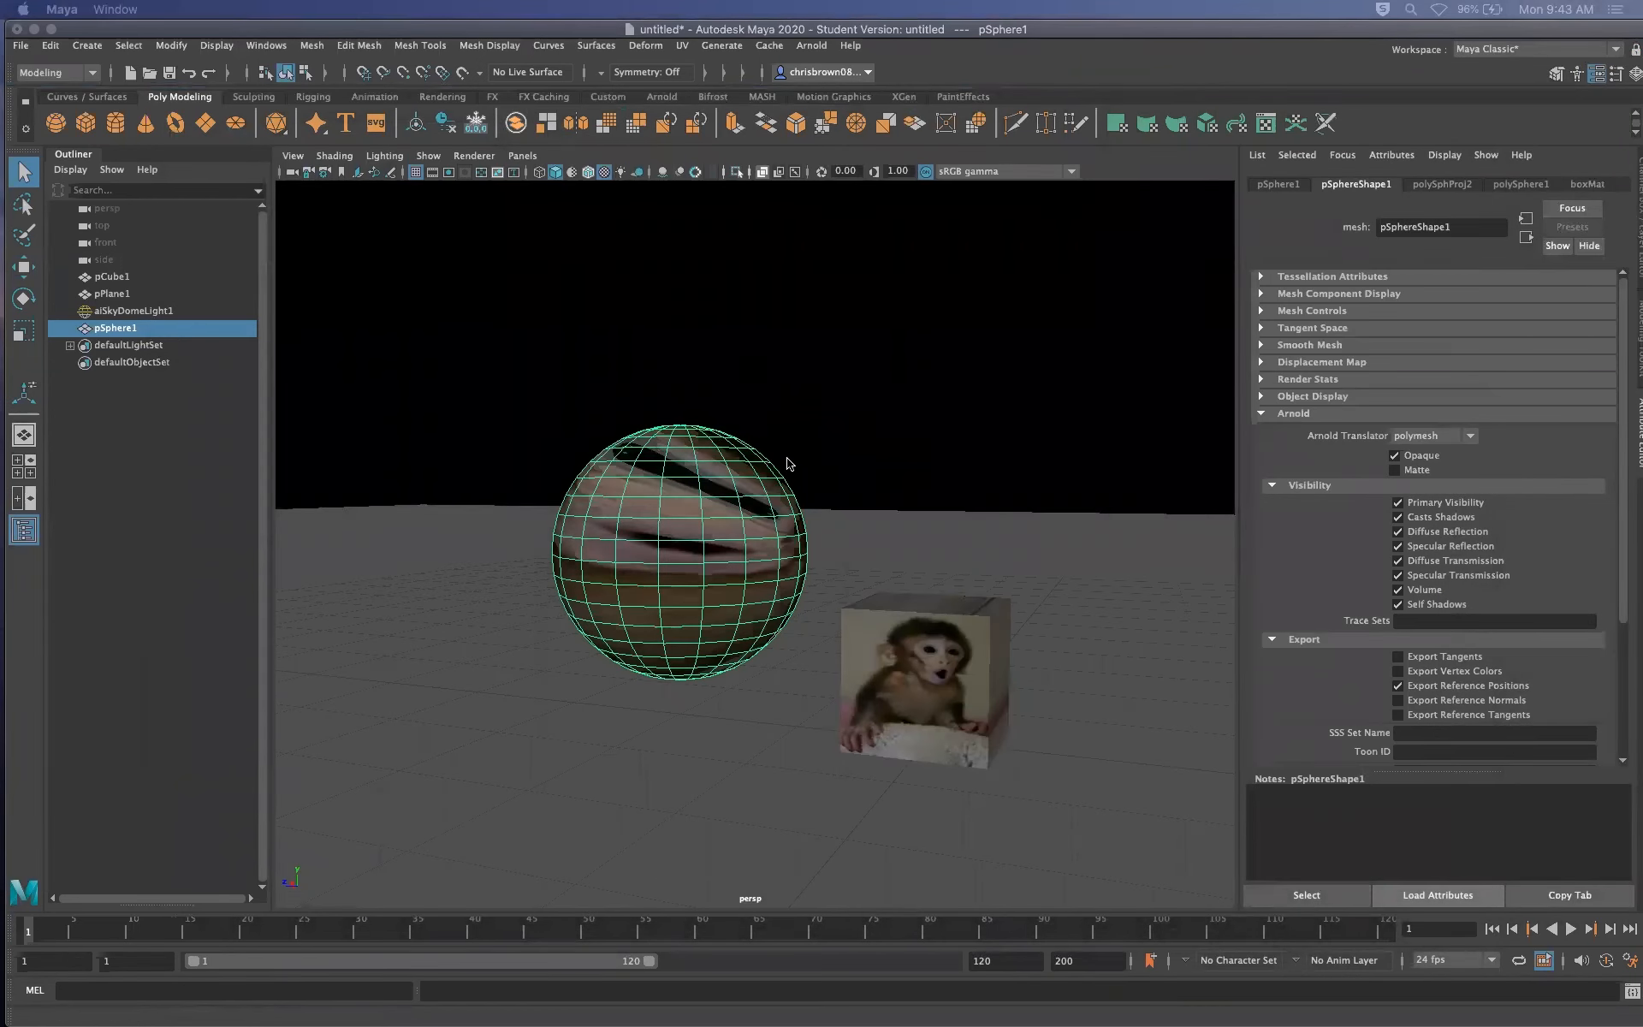
Delete the sphere from the scene
left_click(794, 486)
left_click(767, 536)
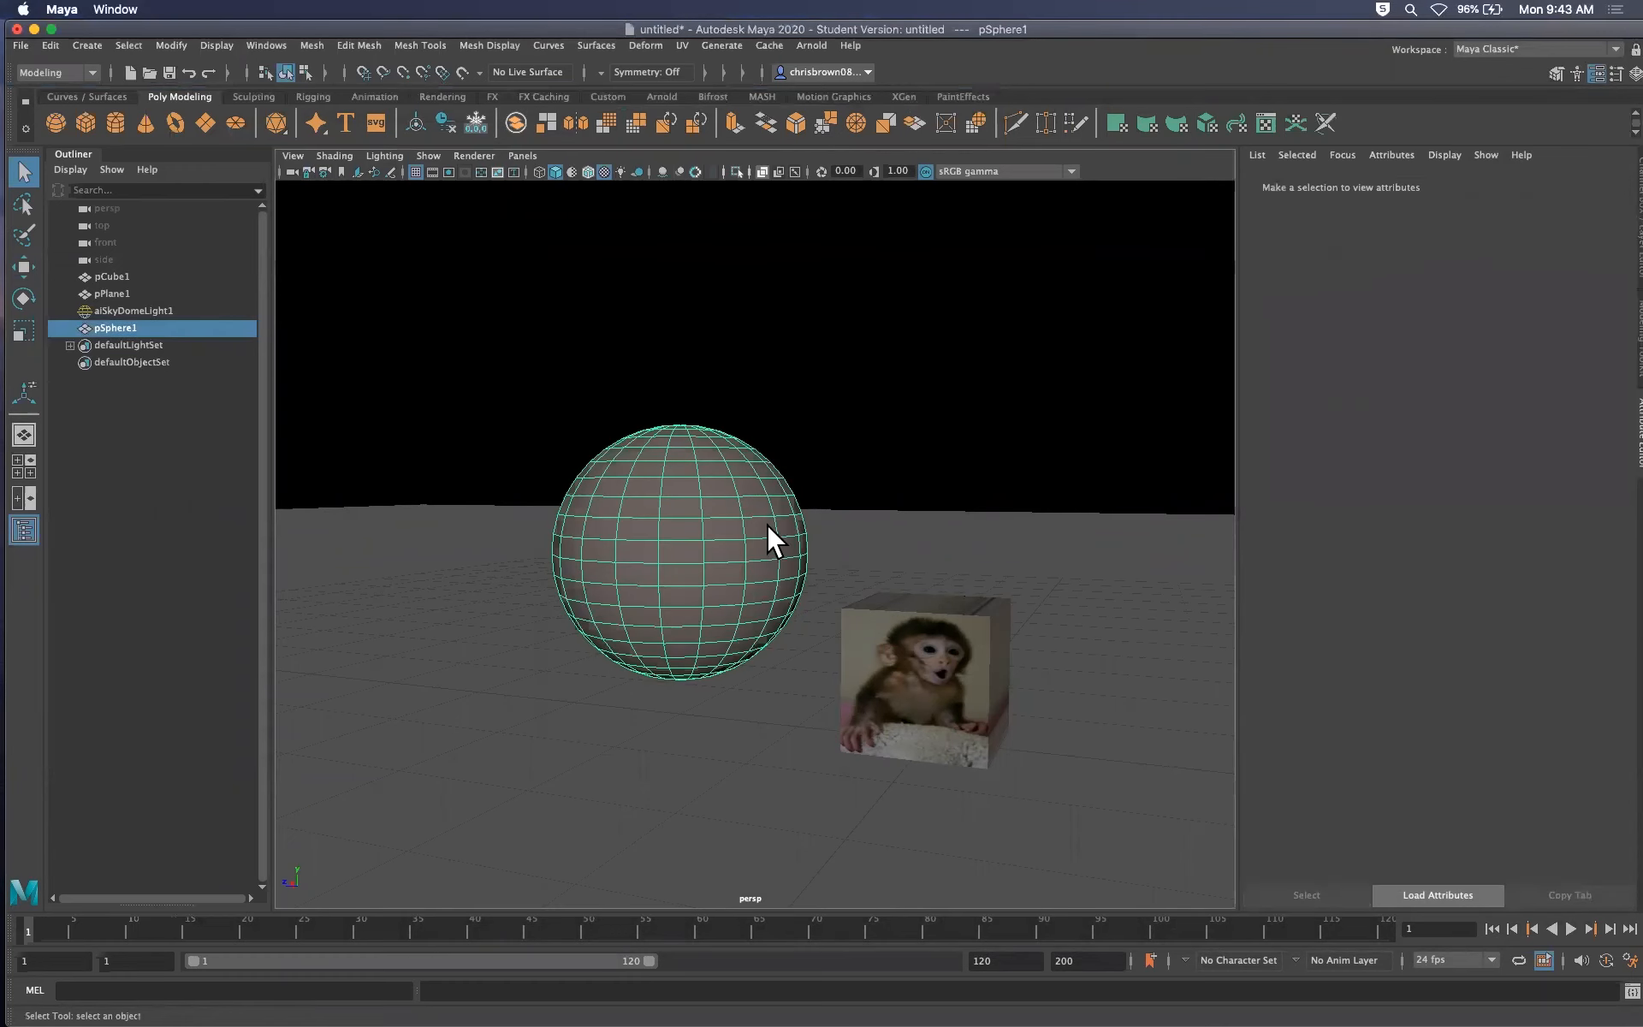
key("Delete")
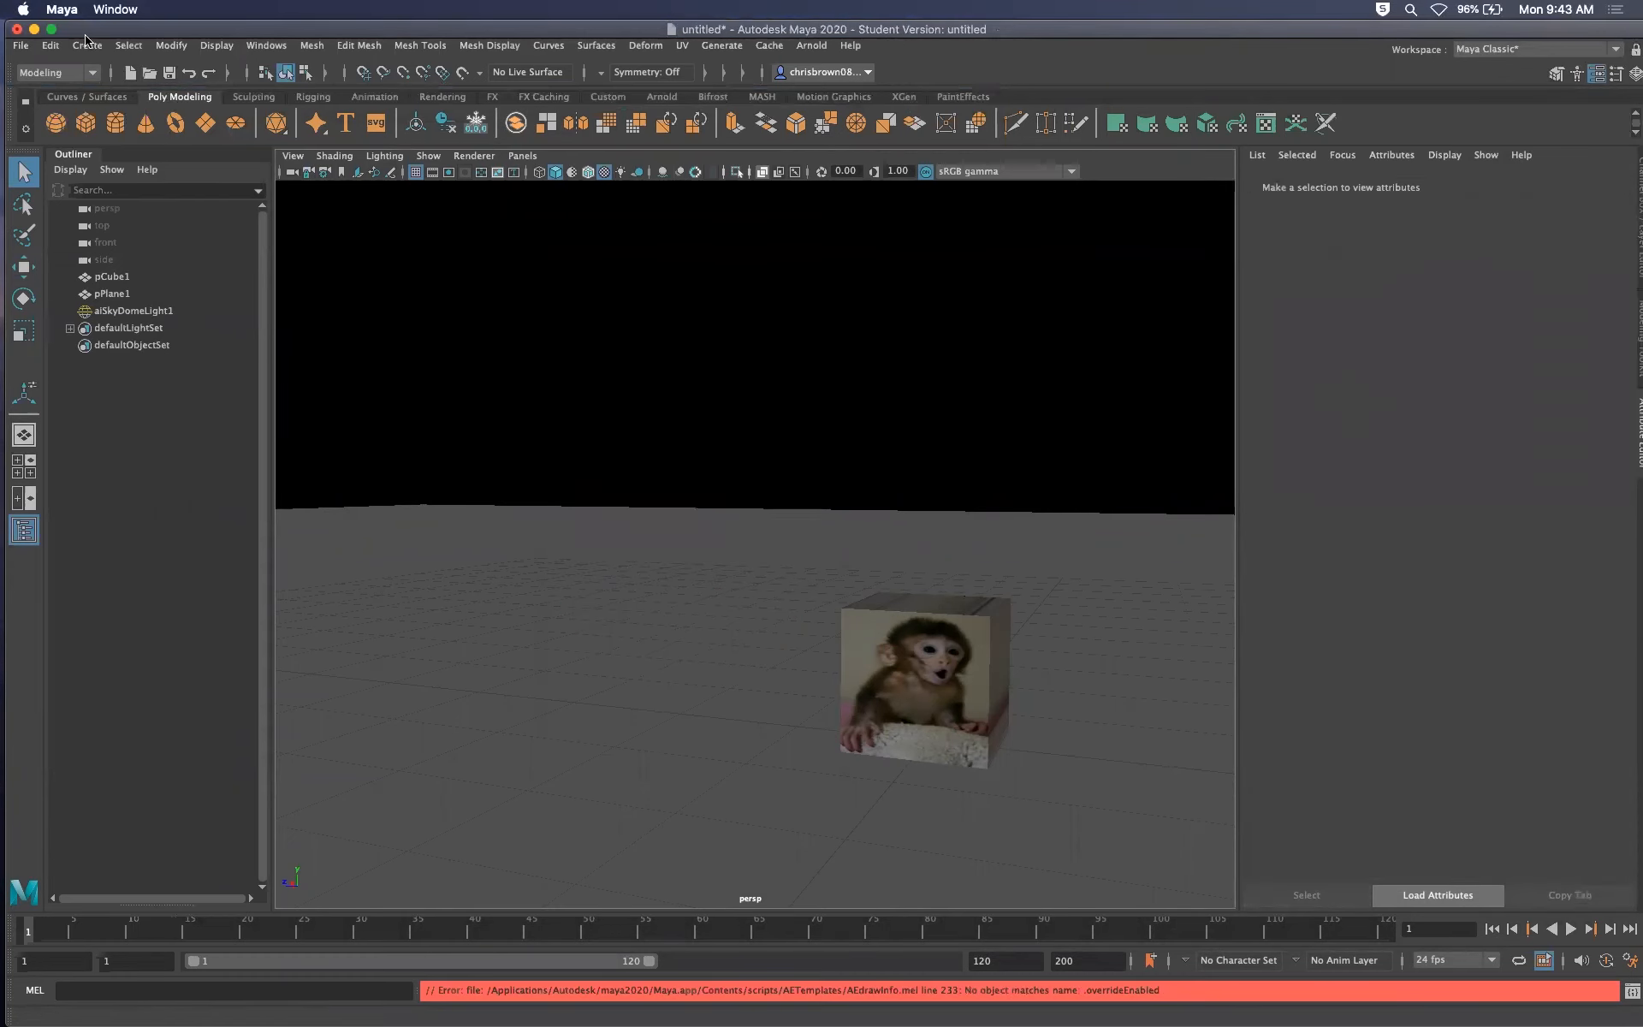
Try an Ultra Shape polygon primitive and remove it from the scene together with the restored sphere
left_click(90, 46)
mouse_move(171, 106)
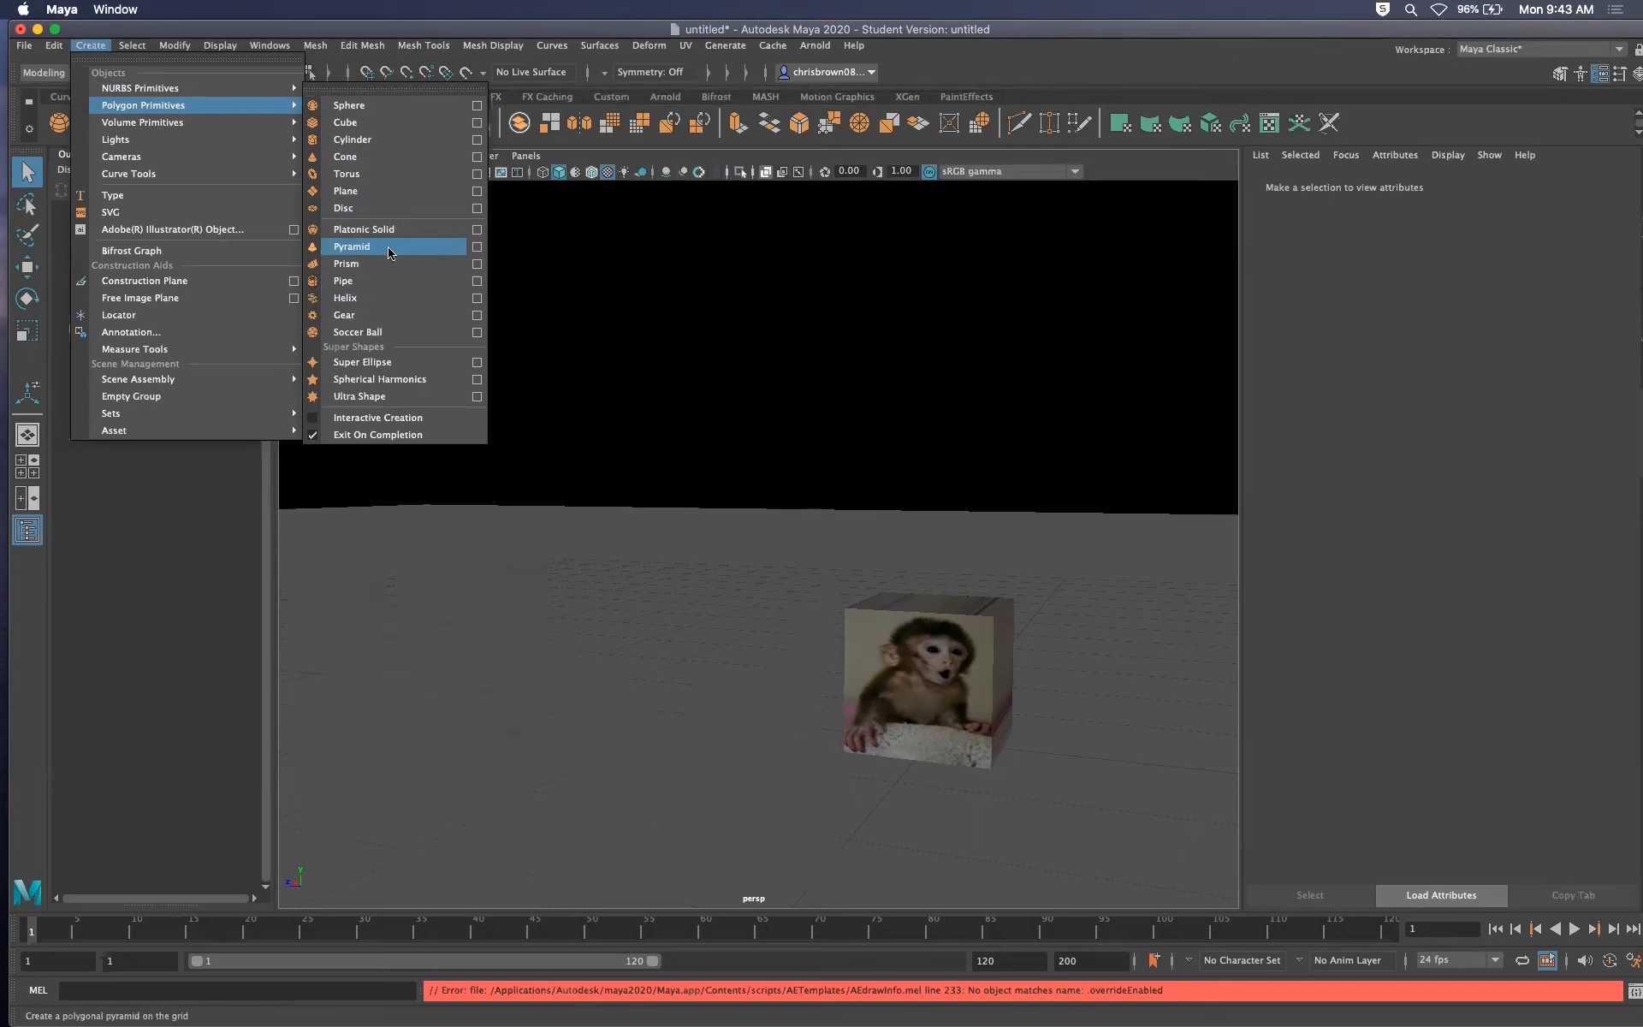
left_click(380, 399)
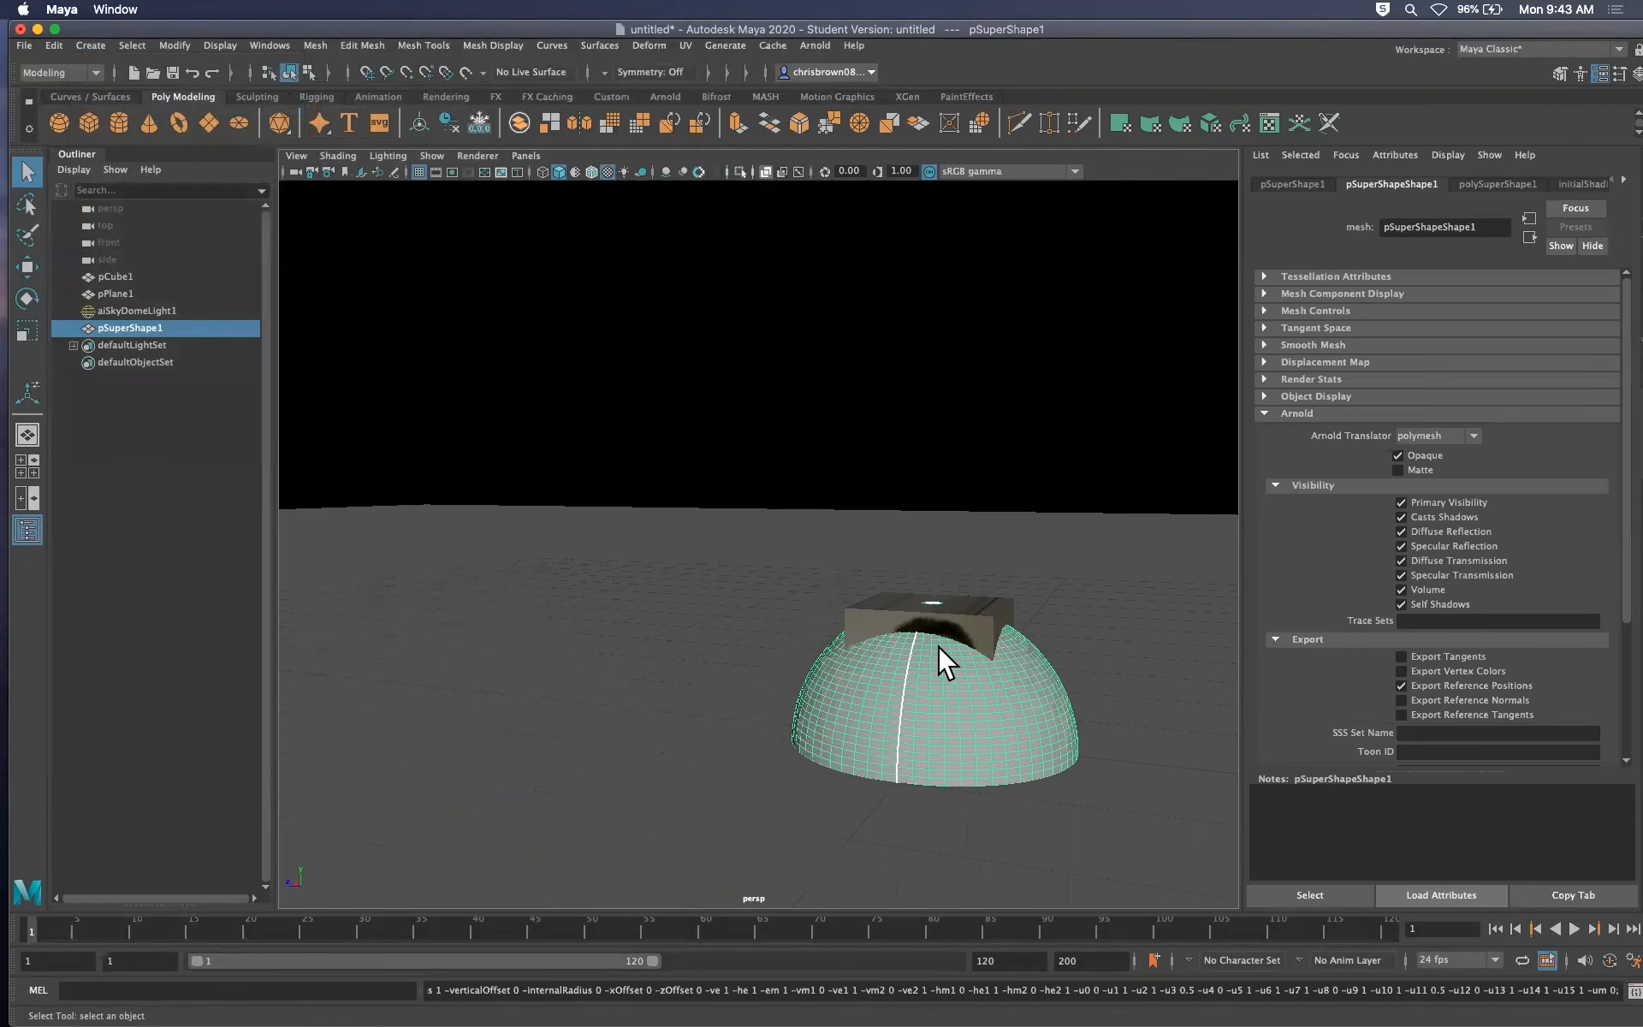
key("z")
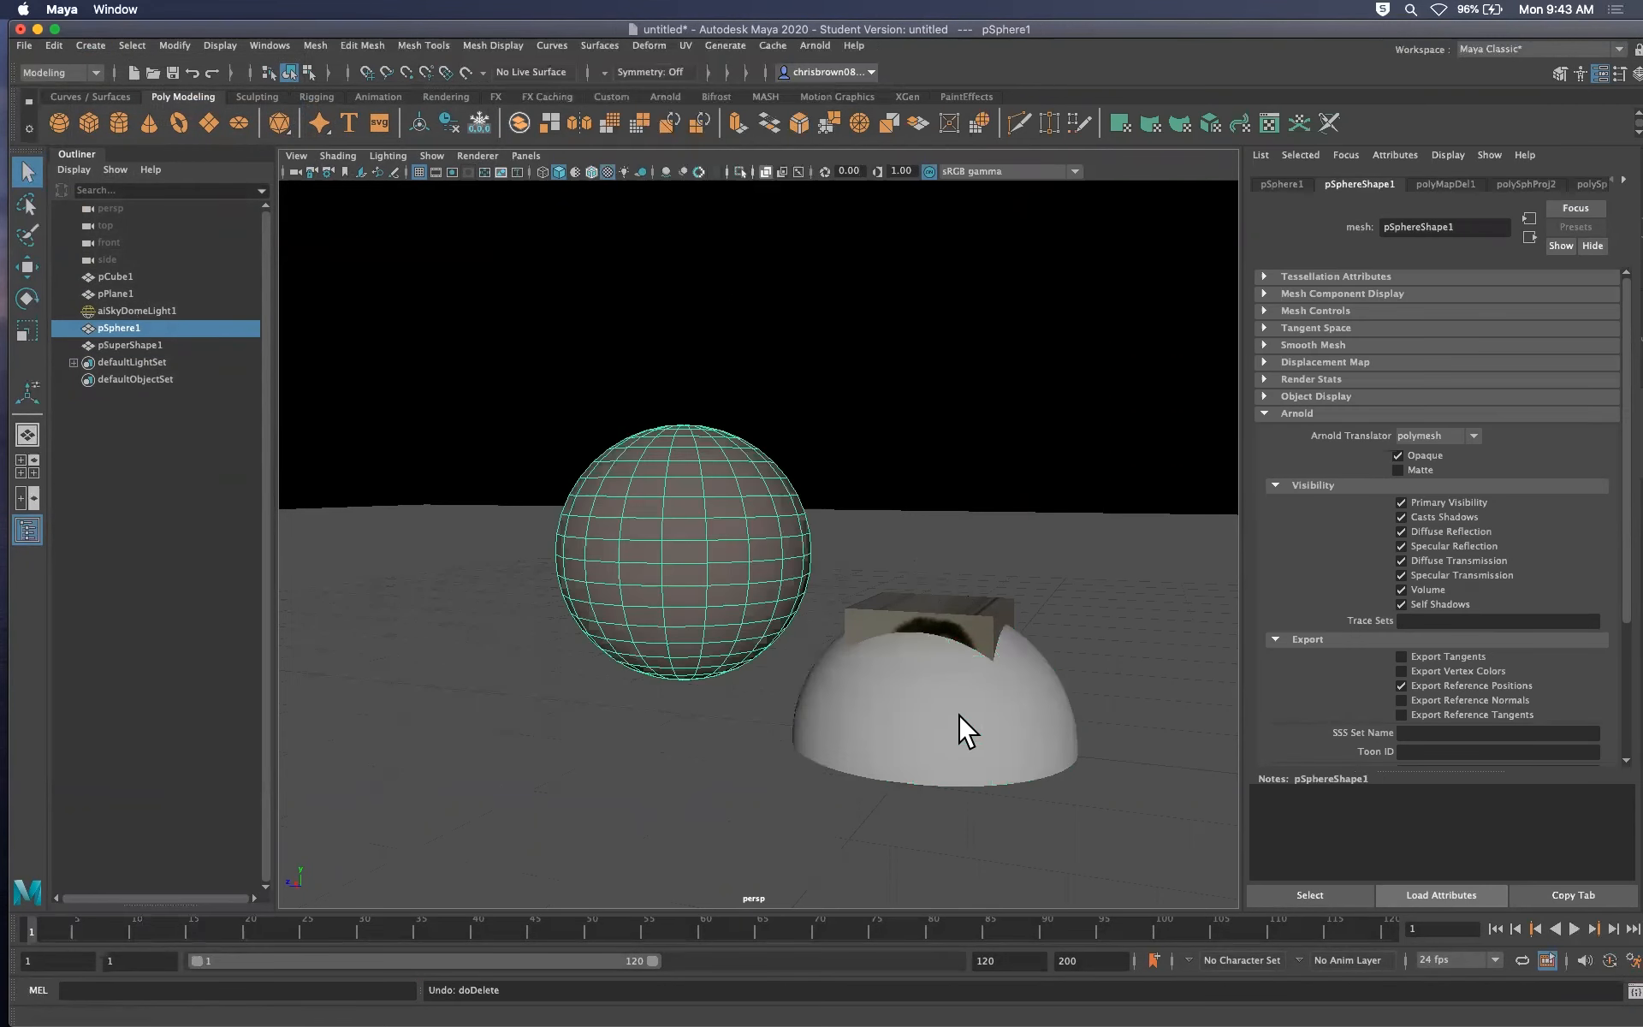
key("Delete")
left_click(948, 693)
key("Delete")
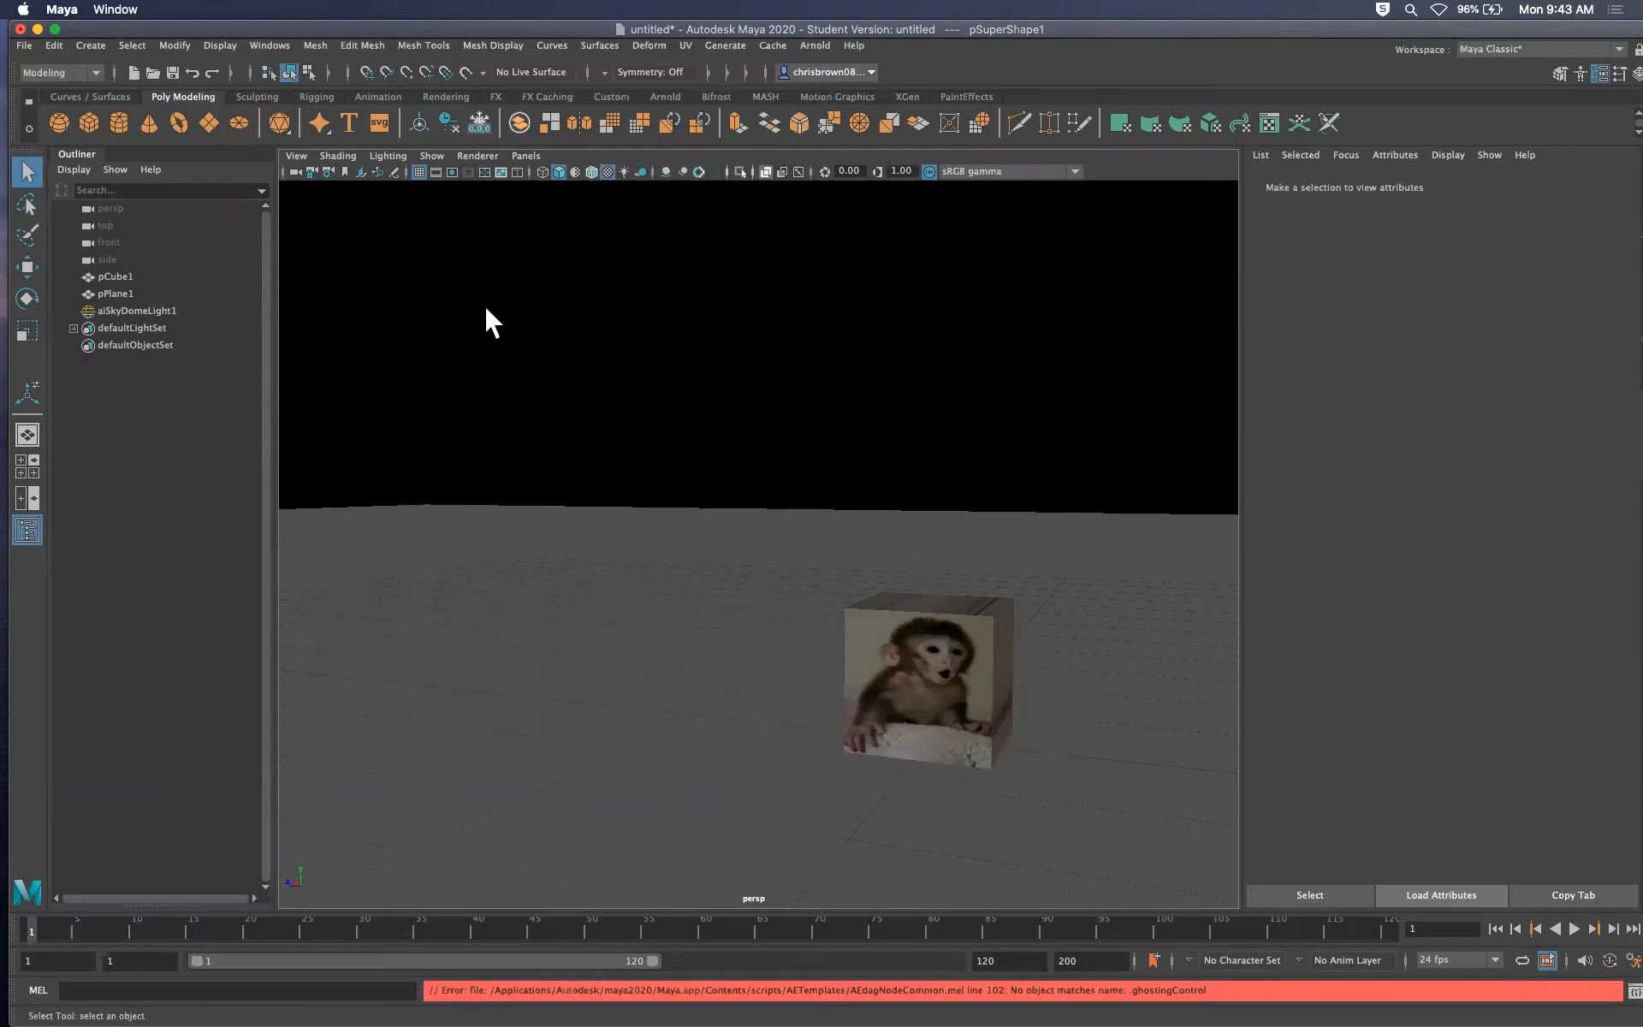
Open the Content Browser and look through its Examples folders alongside the Animals sculpting base meshes
left_click_drag(217, 33, 206, 31)
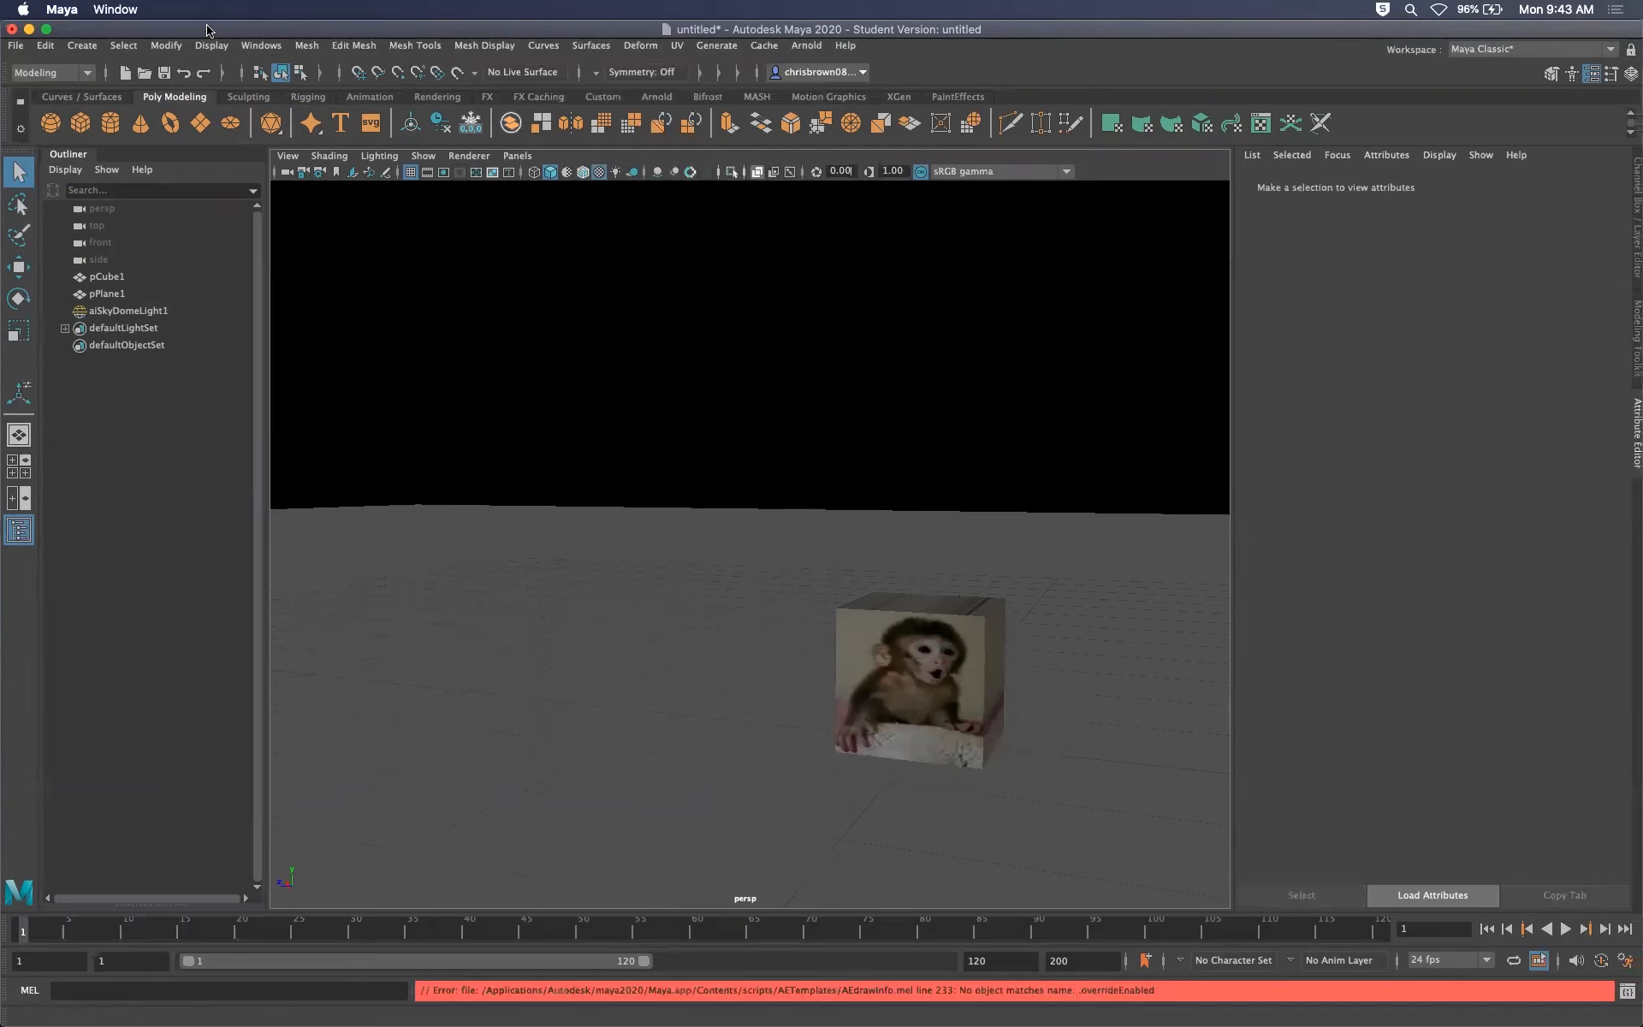
left_click(164, 41)
left_click(252, 37)
mouse_move(282, 103)
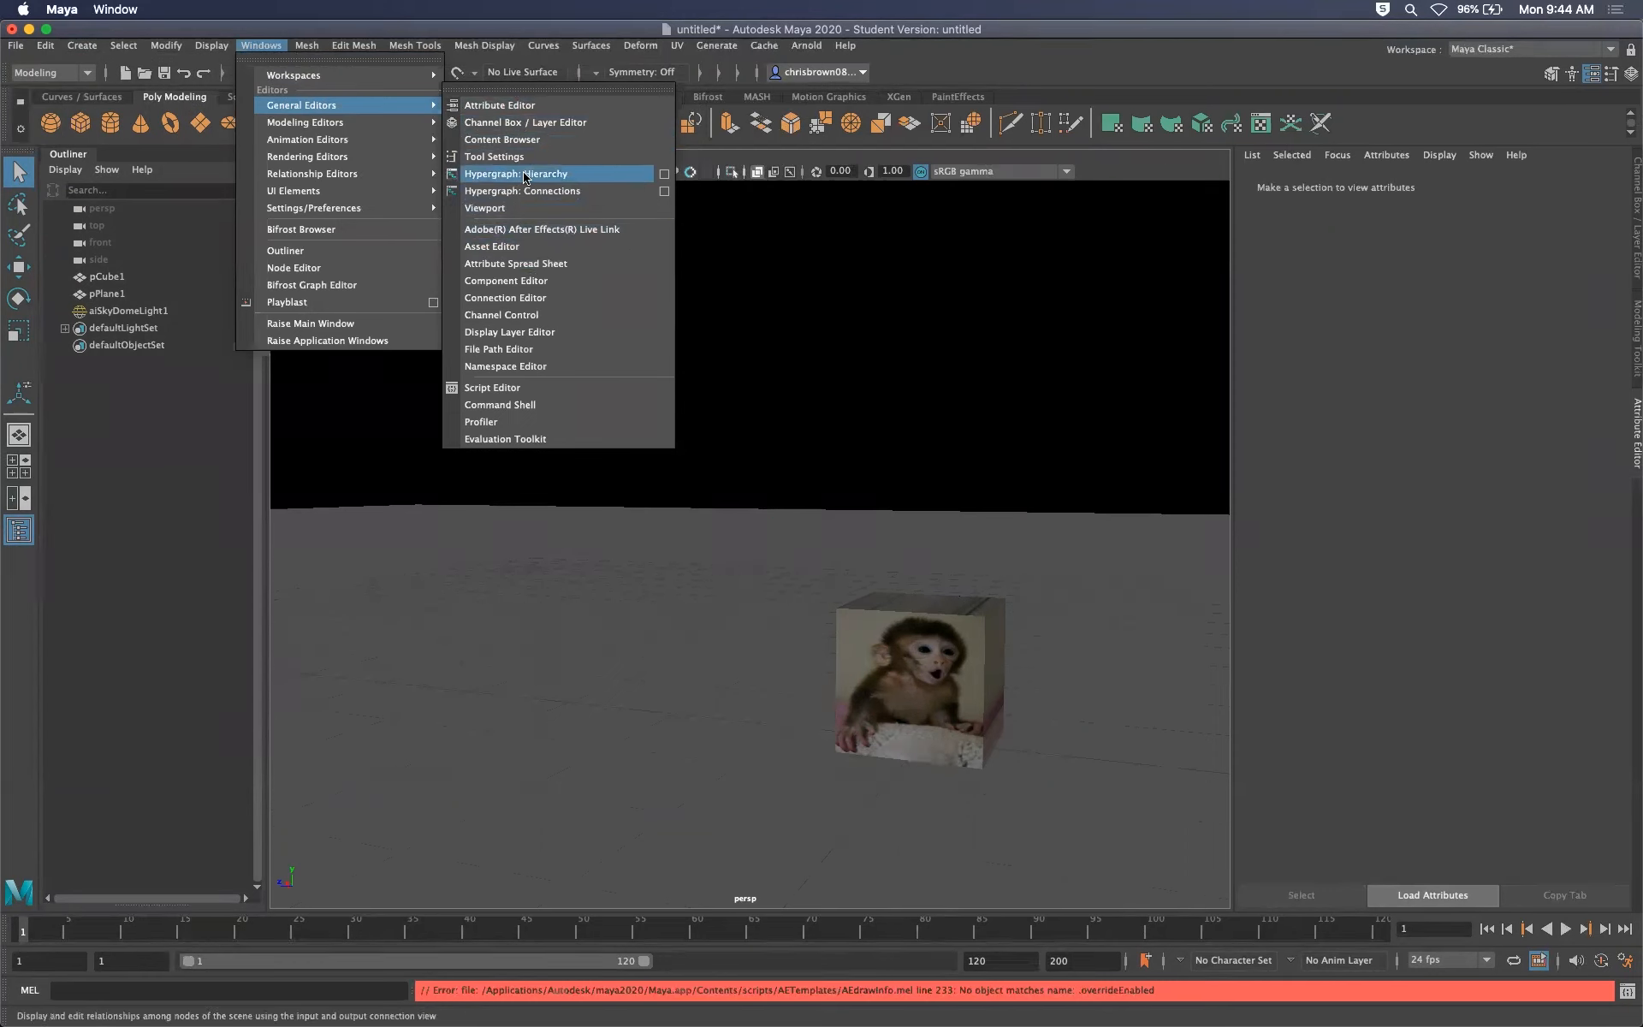
left_click(511, 140)
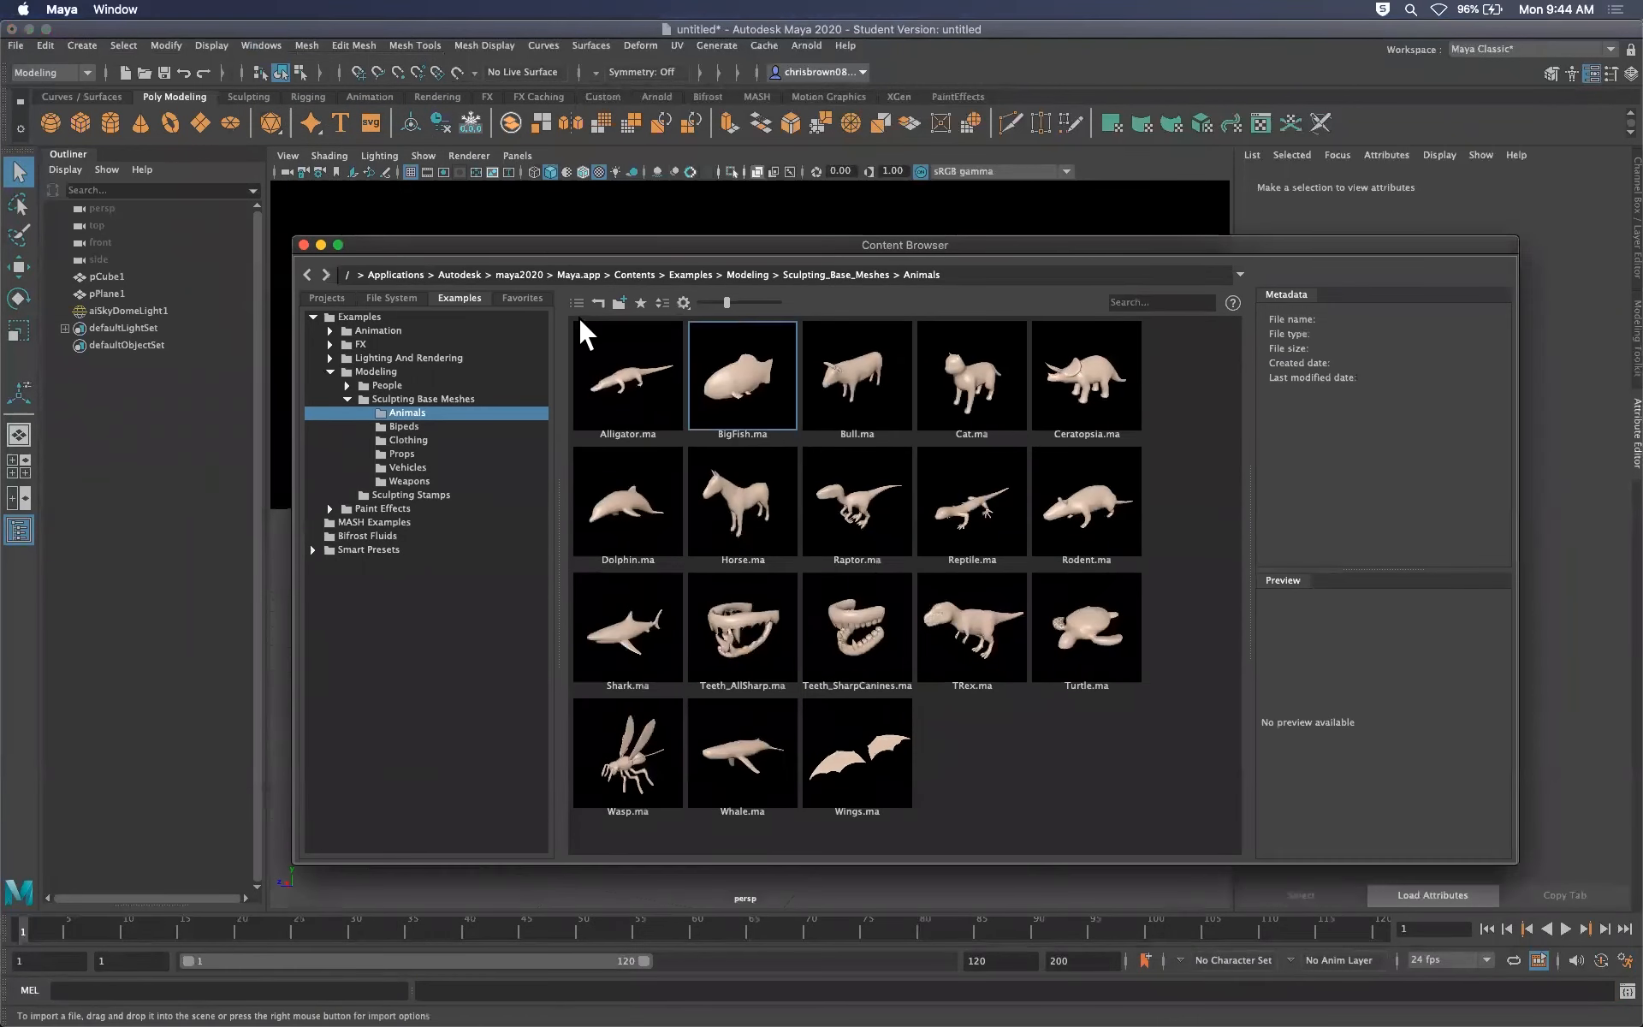
left_click(329, 372)
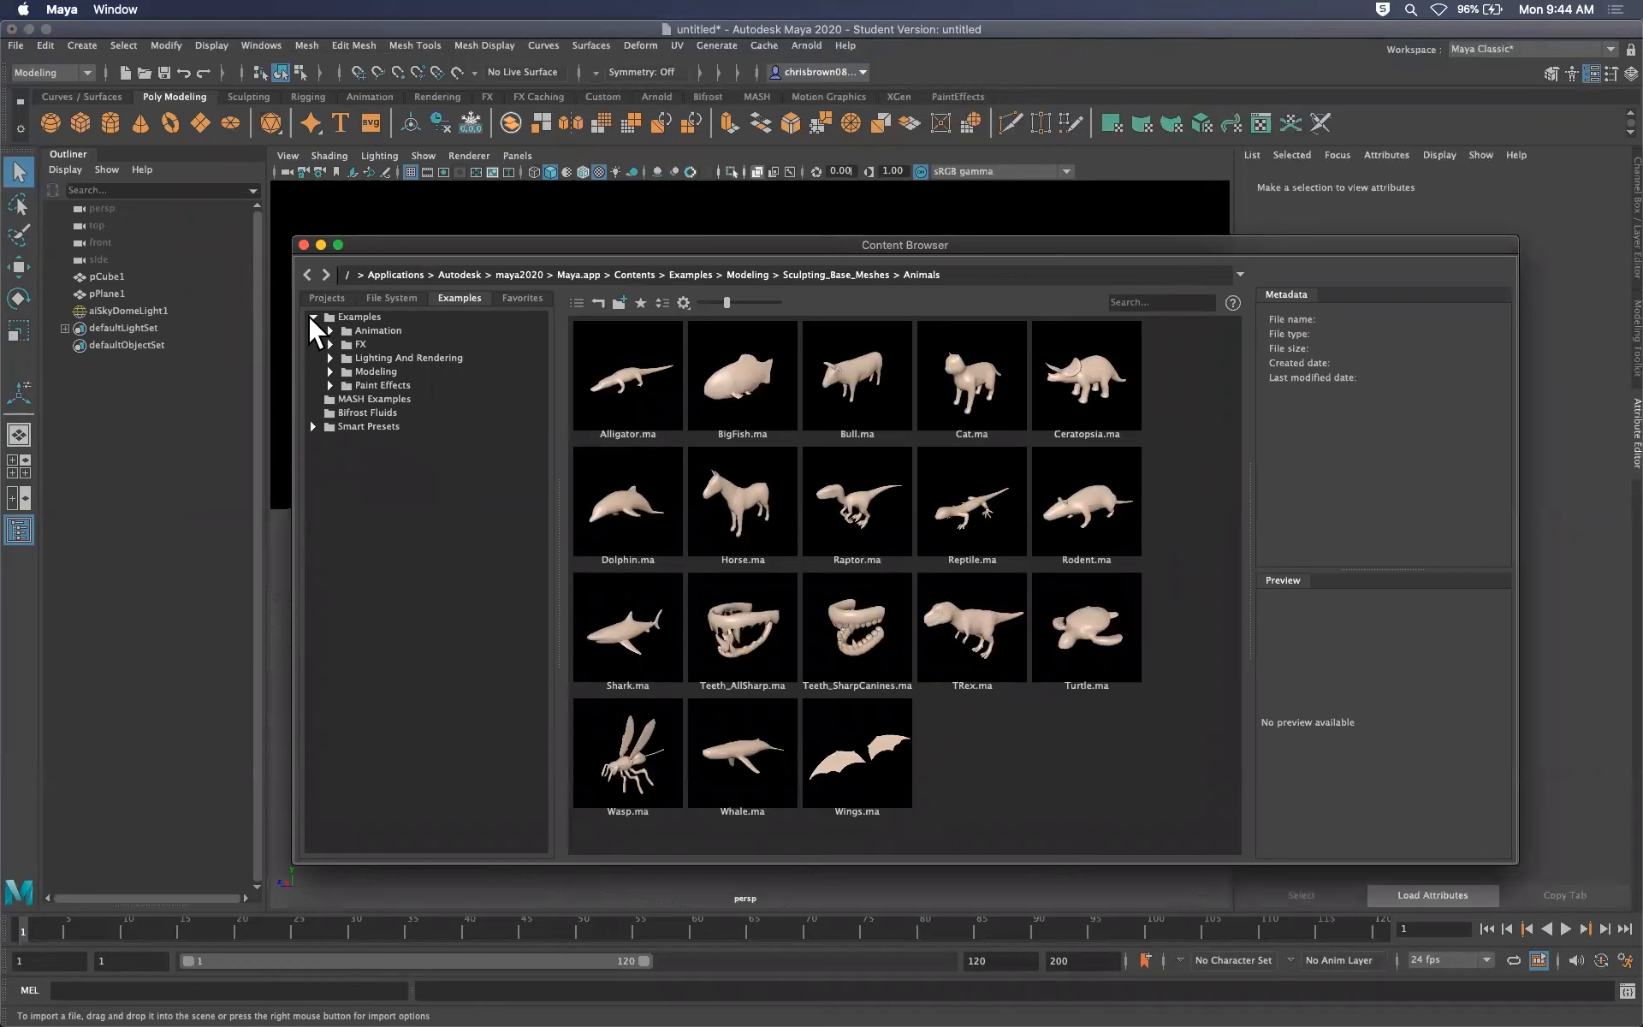
left_click(329, 385)
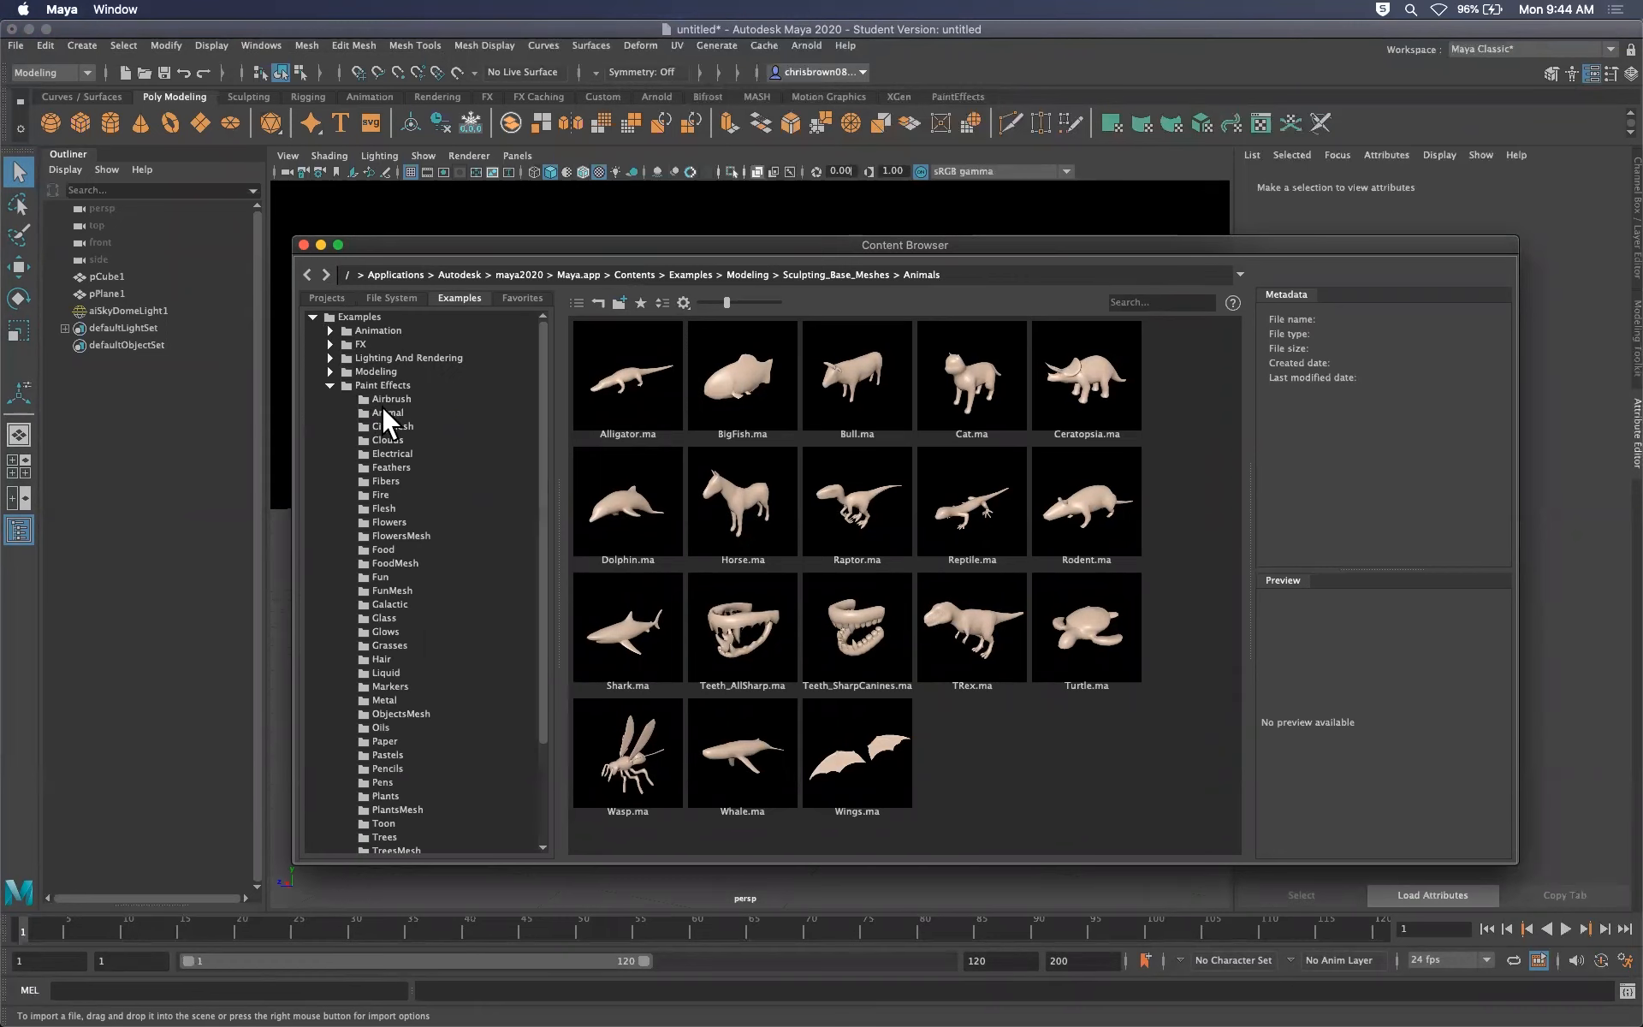
left_click(330, 385)
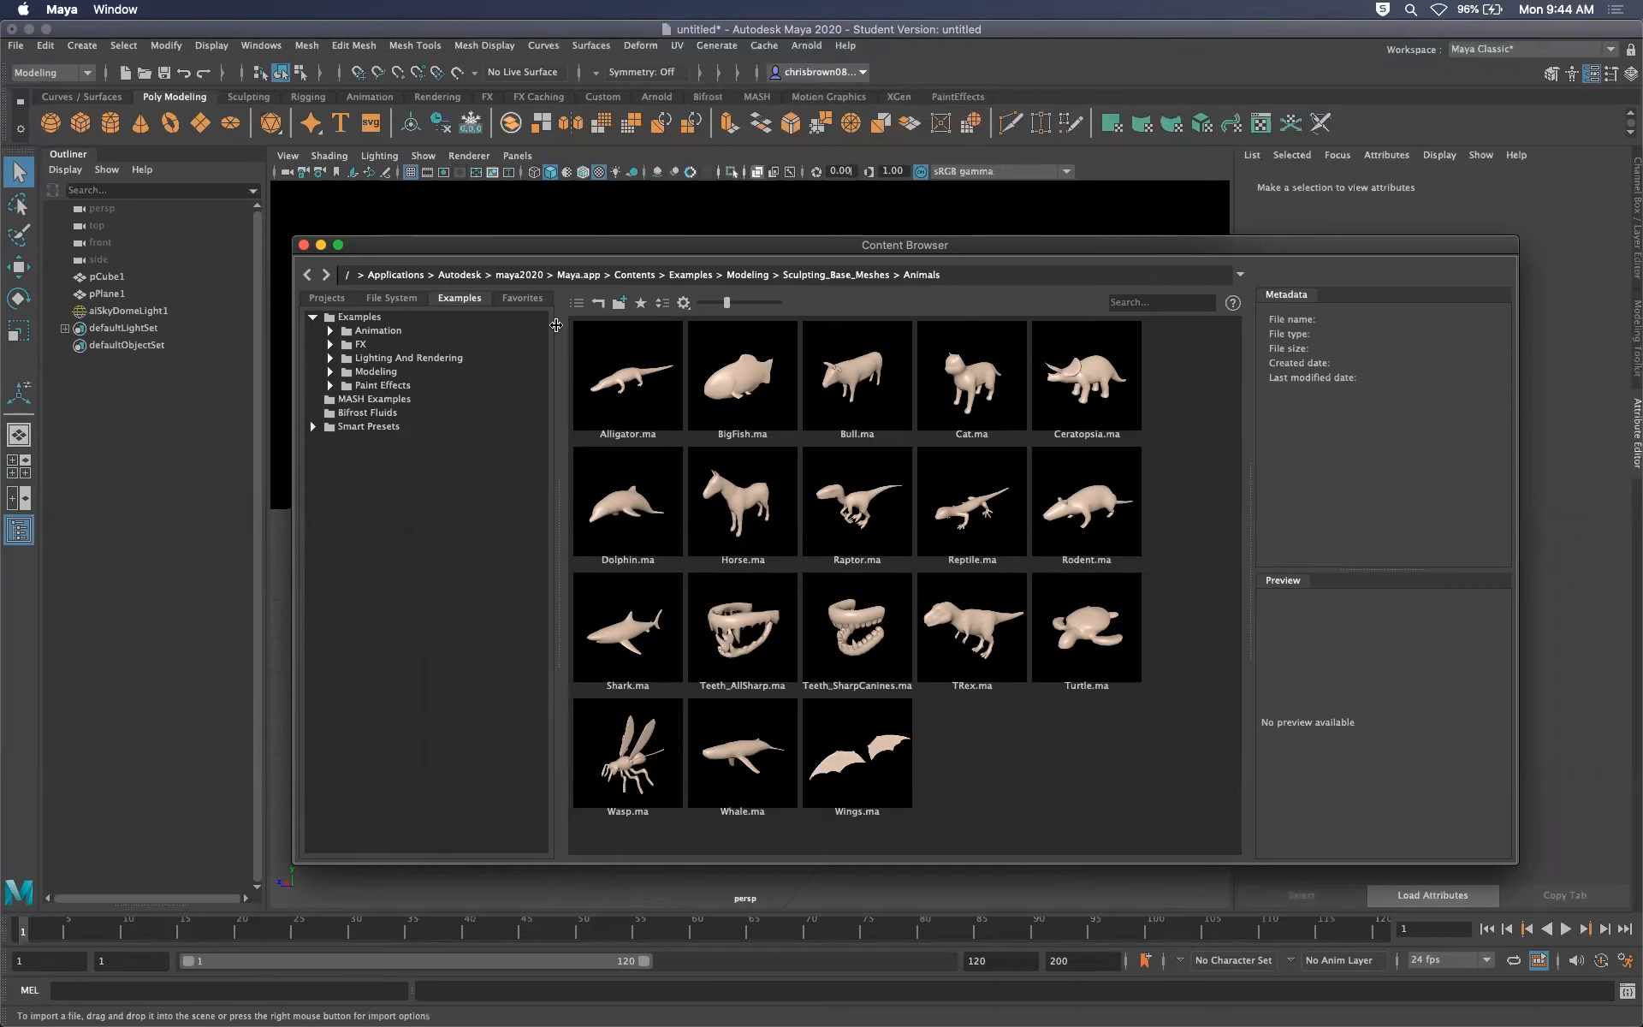
left_click_drag(927, 249, 925, 239)
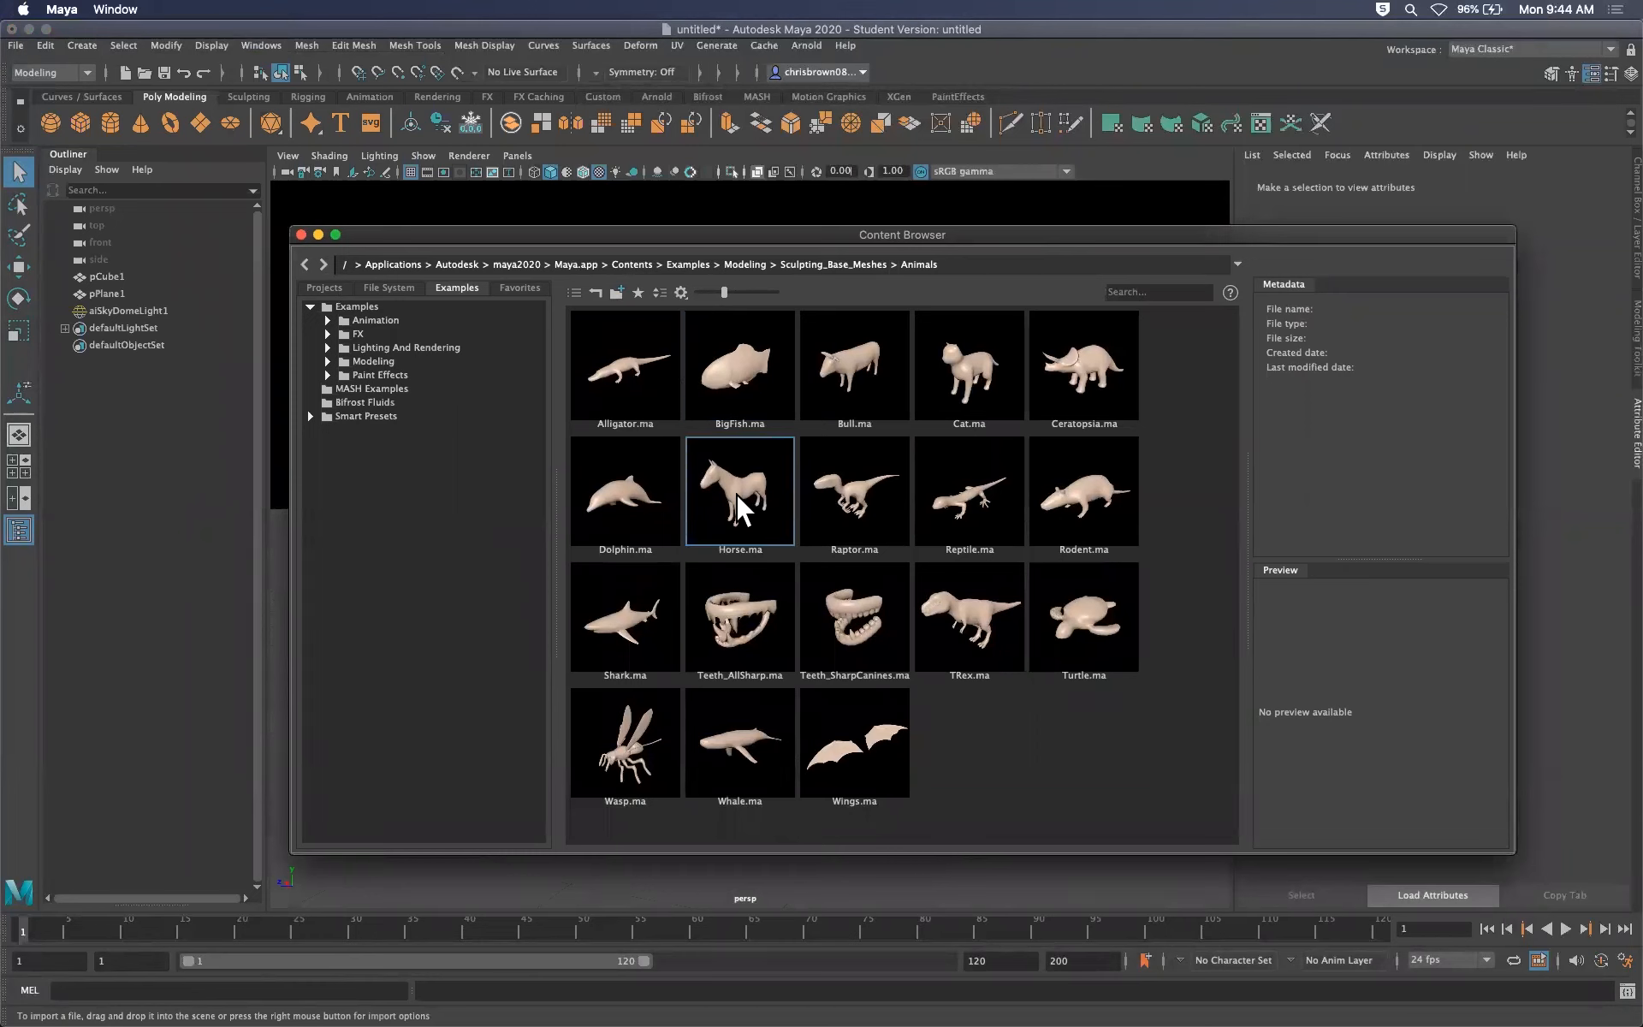
Import the Shark.ma sculpting base mesh from the Animals examples into the scene
left_click(599, 515)
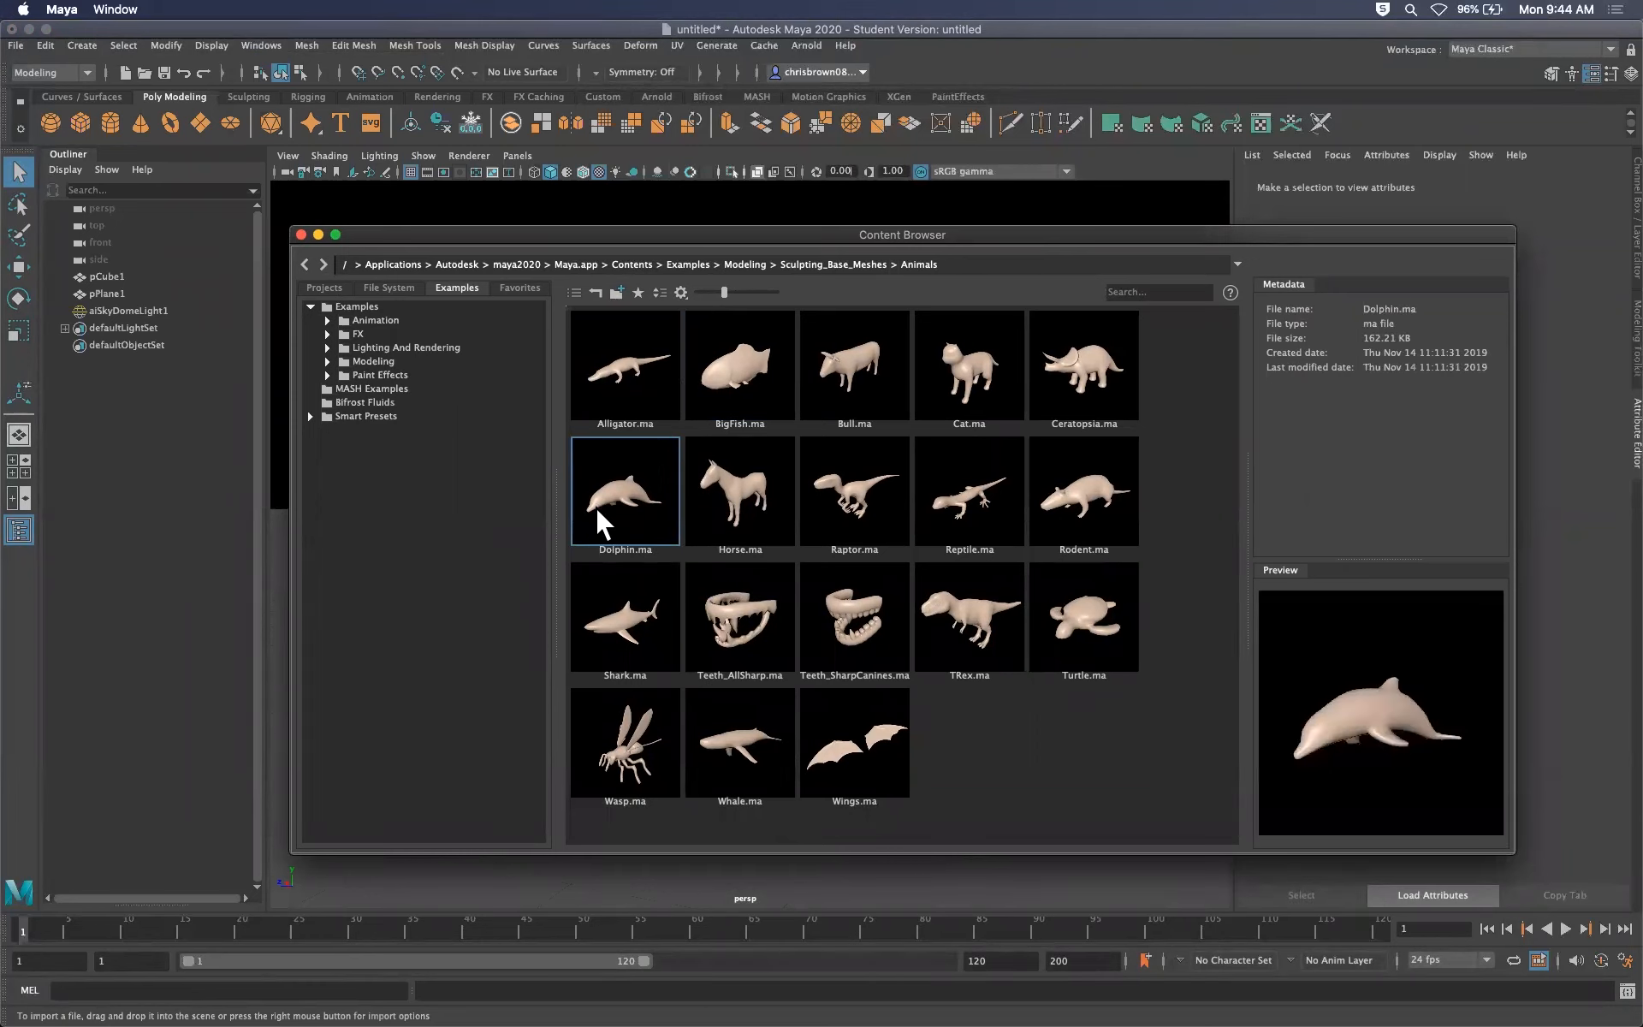
left_click(582, 629)
double_click(628, 631)
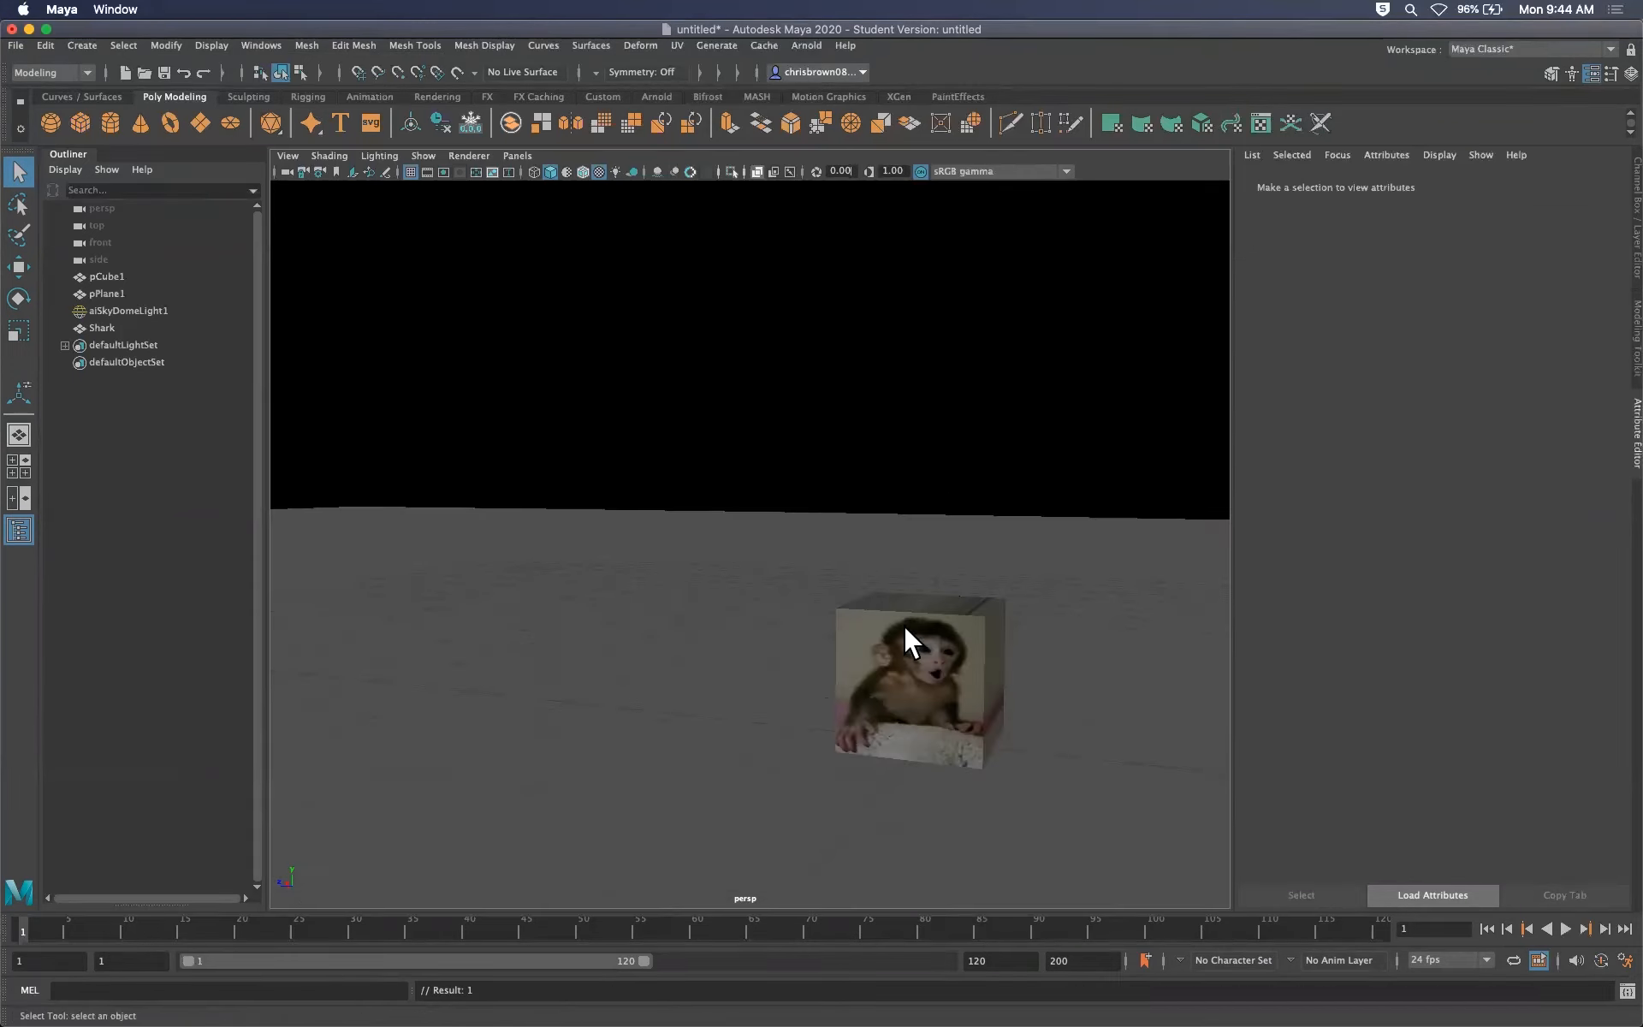
Scale the imported shark down uniformly until it fits well within the ground grid
right_click_drag(854, 570, 1009, 481, "alt")
left_click_drag(1012, 486, 990, 543, "alt")
left_click(883, 525)
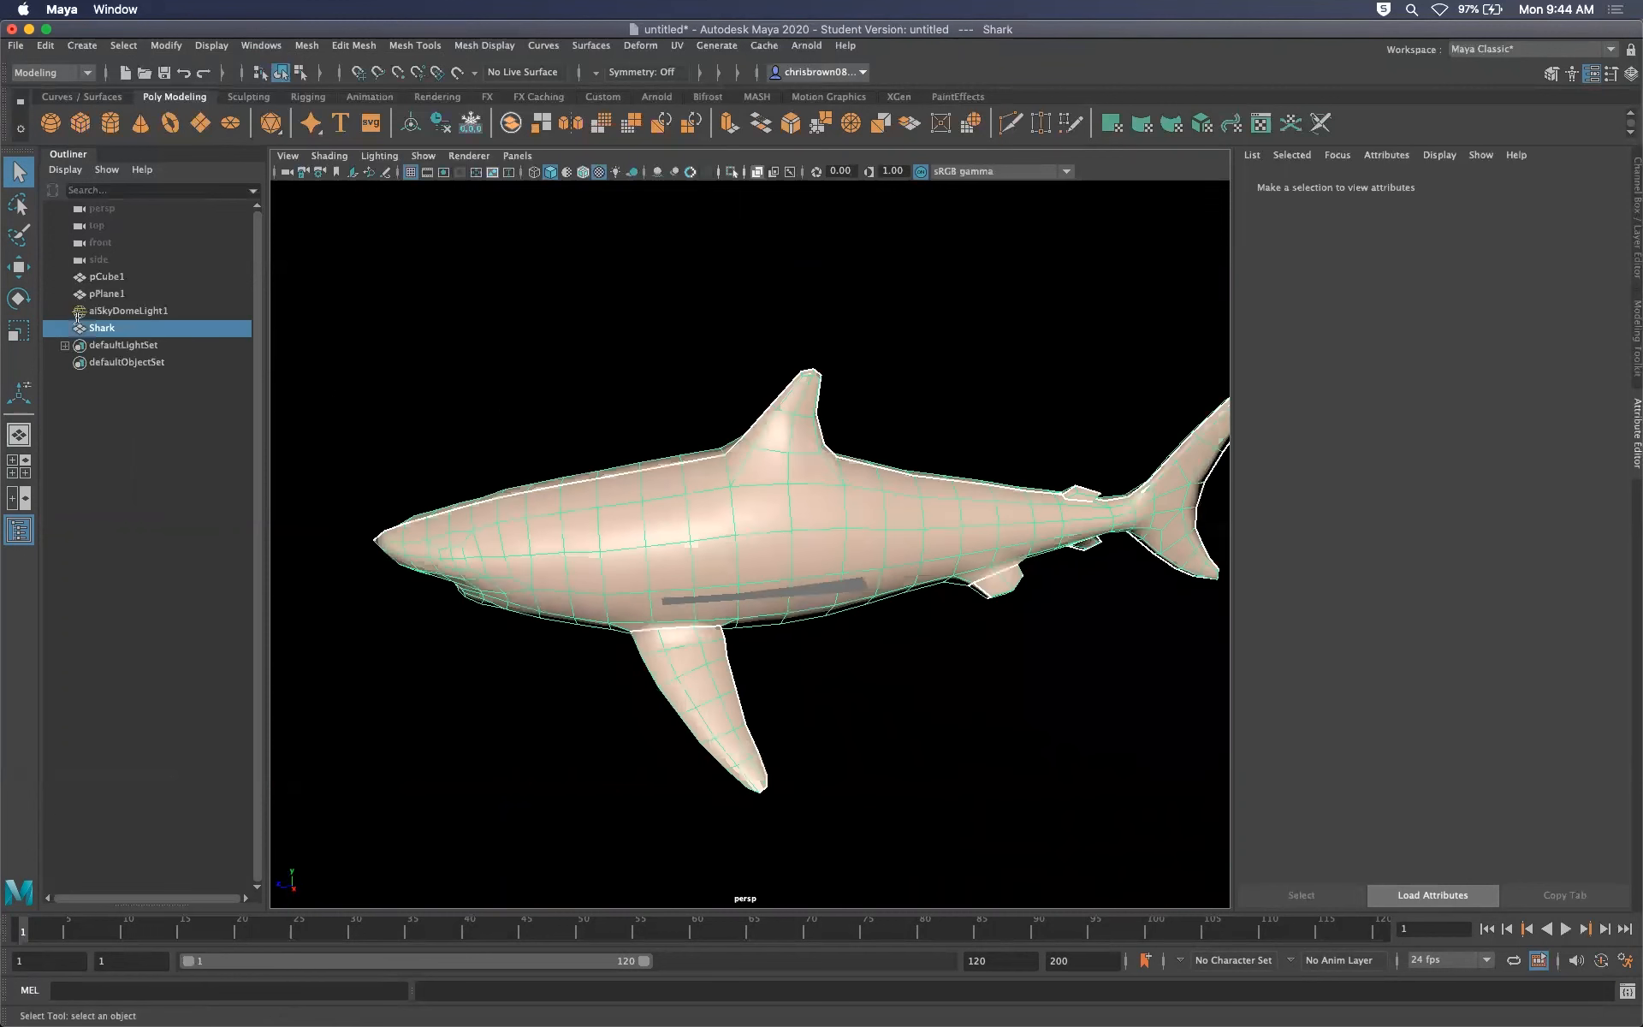
key("w")
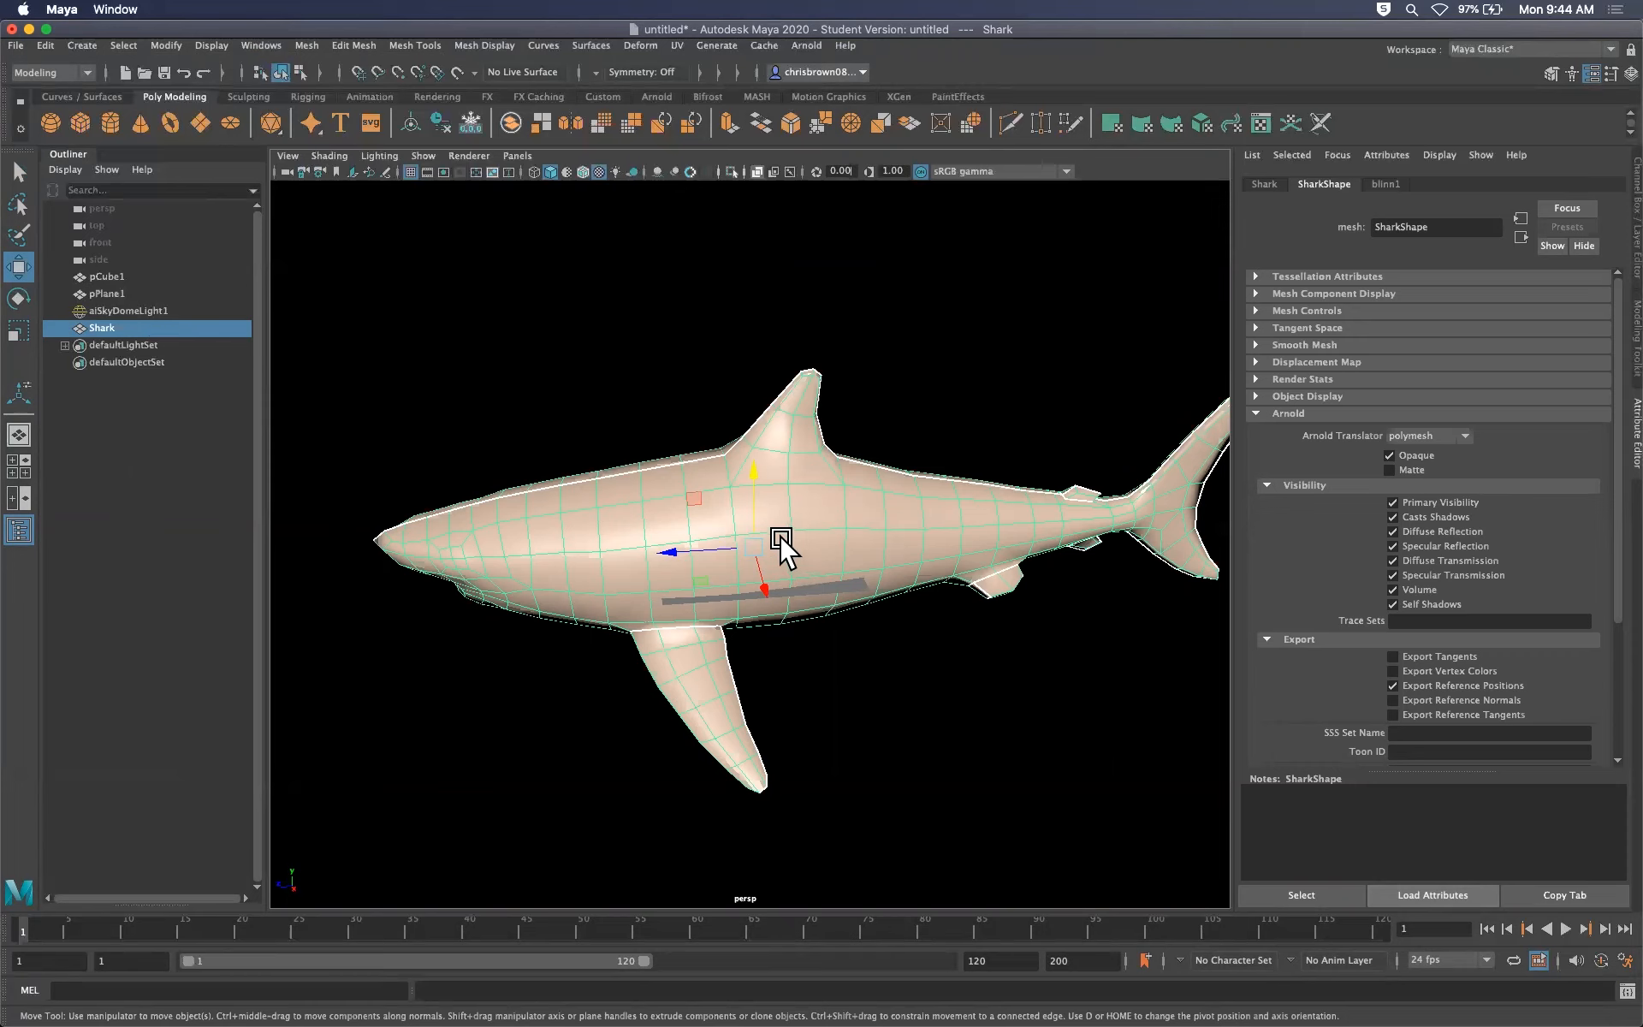
key("r")
left_click_drag(723, 542, 192, 610)
right_click_drag(603, 469, 1214, 650, "alt")
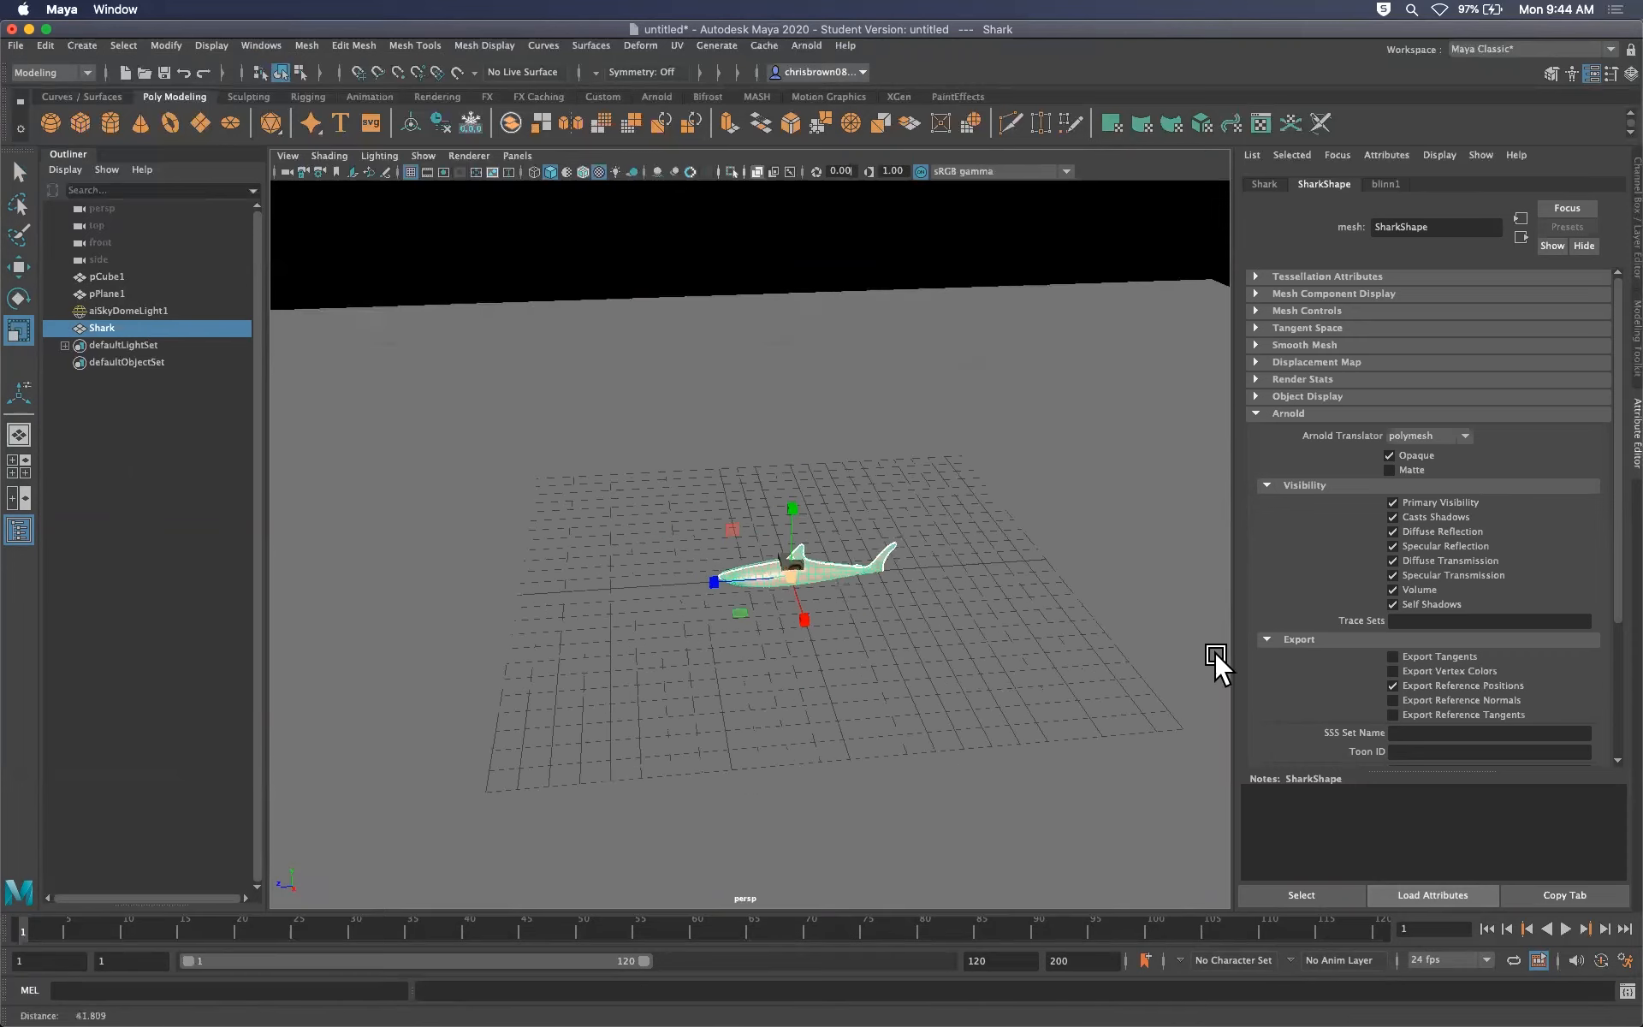
Move the shark off the cube so that it sits in front of it above the ground plane
left_click(33, 271)
left_click_drag(840, 662, 902, 723)
left_click_drag(843, 615, 847, 557)
mouse_move(894, 632)
left_mouse_down("alt")
mouse_move(948, 602)
mouse_move(985, 610)
mouse_move(895, 614)
mouse_move(1009, 419)
left_mouse_up("alt")
left_click(1009, 419)
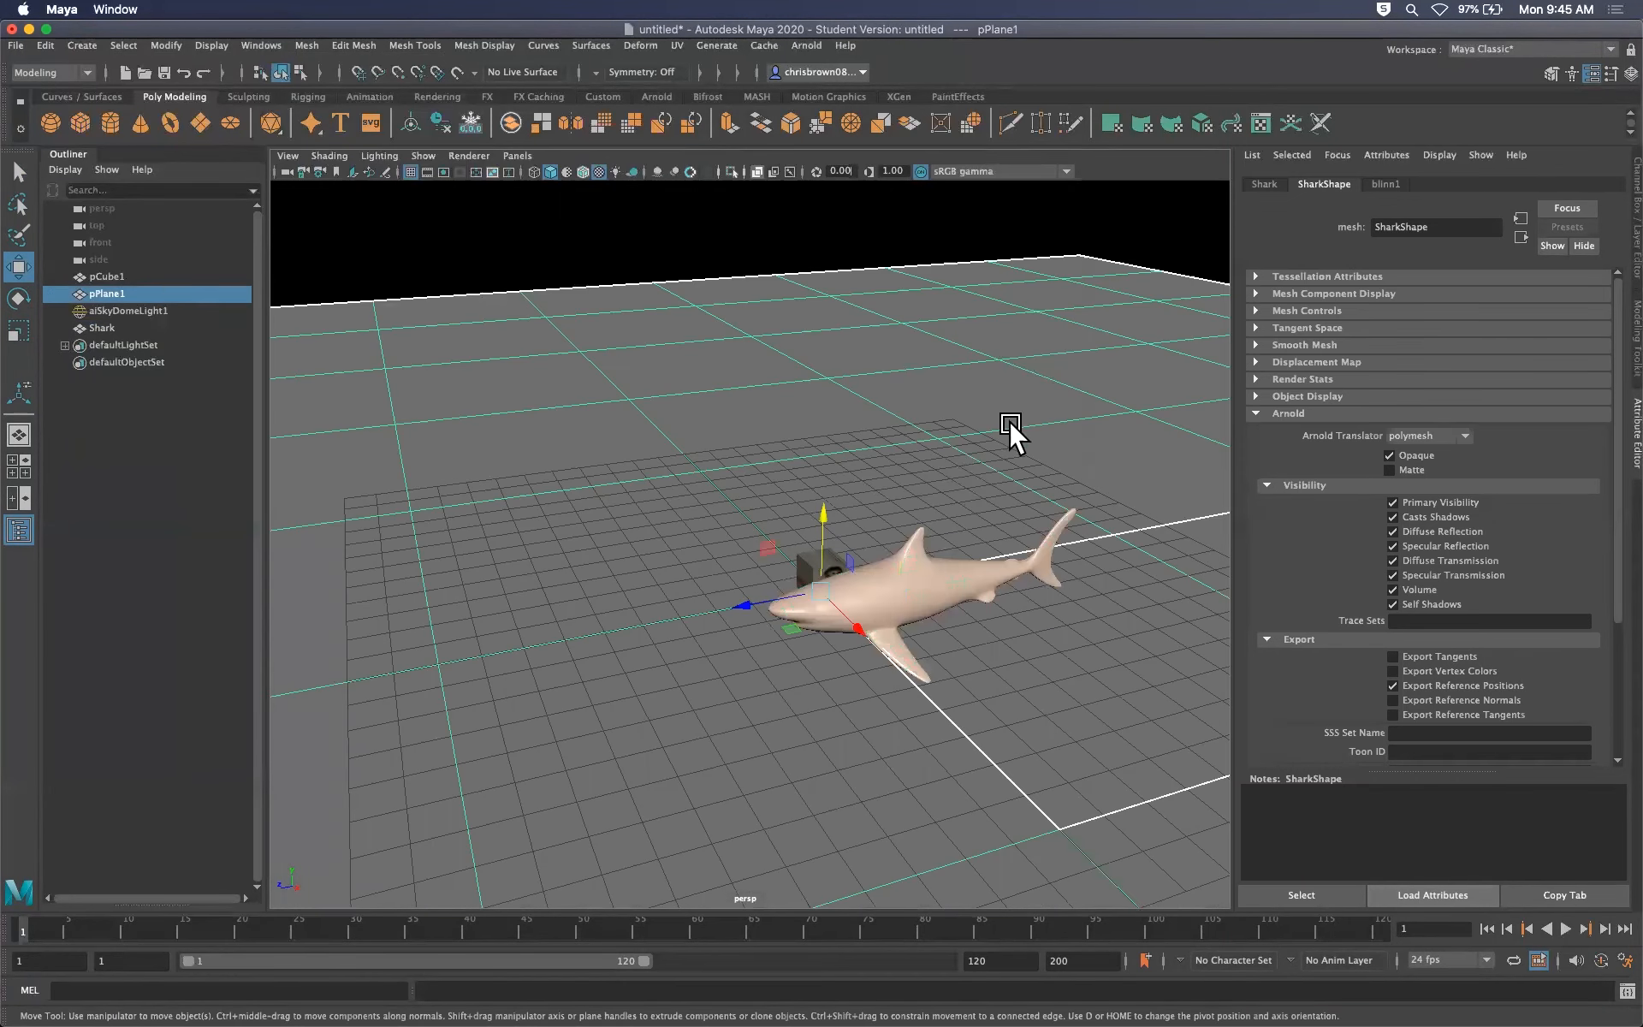
Inspect the selected shark's UV shells in the UV Editor, and move the editor clear of the viewport
left_click(899, 609)
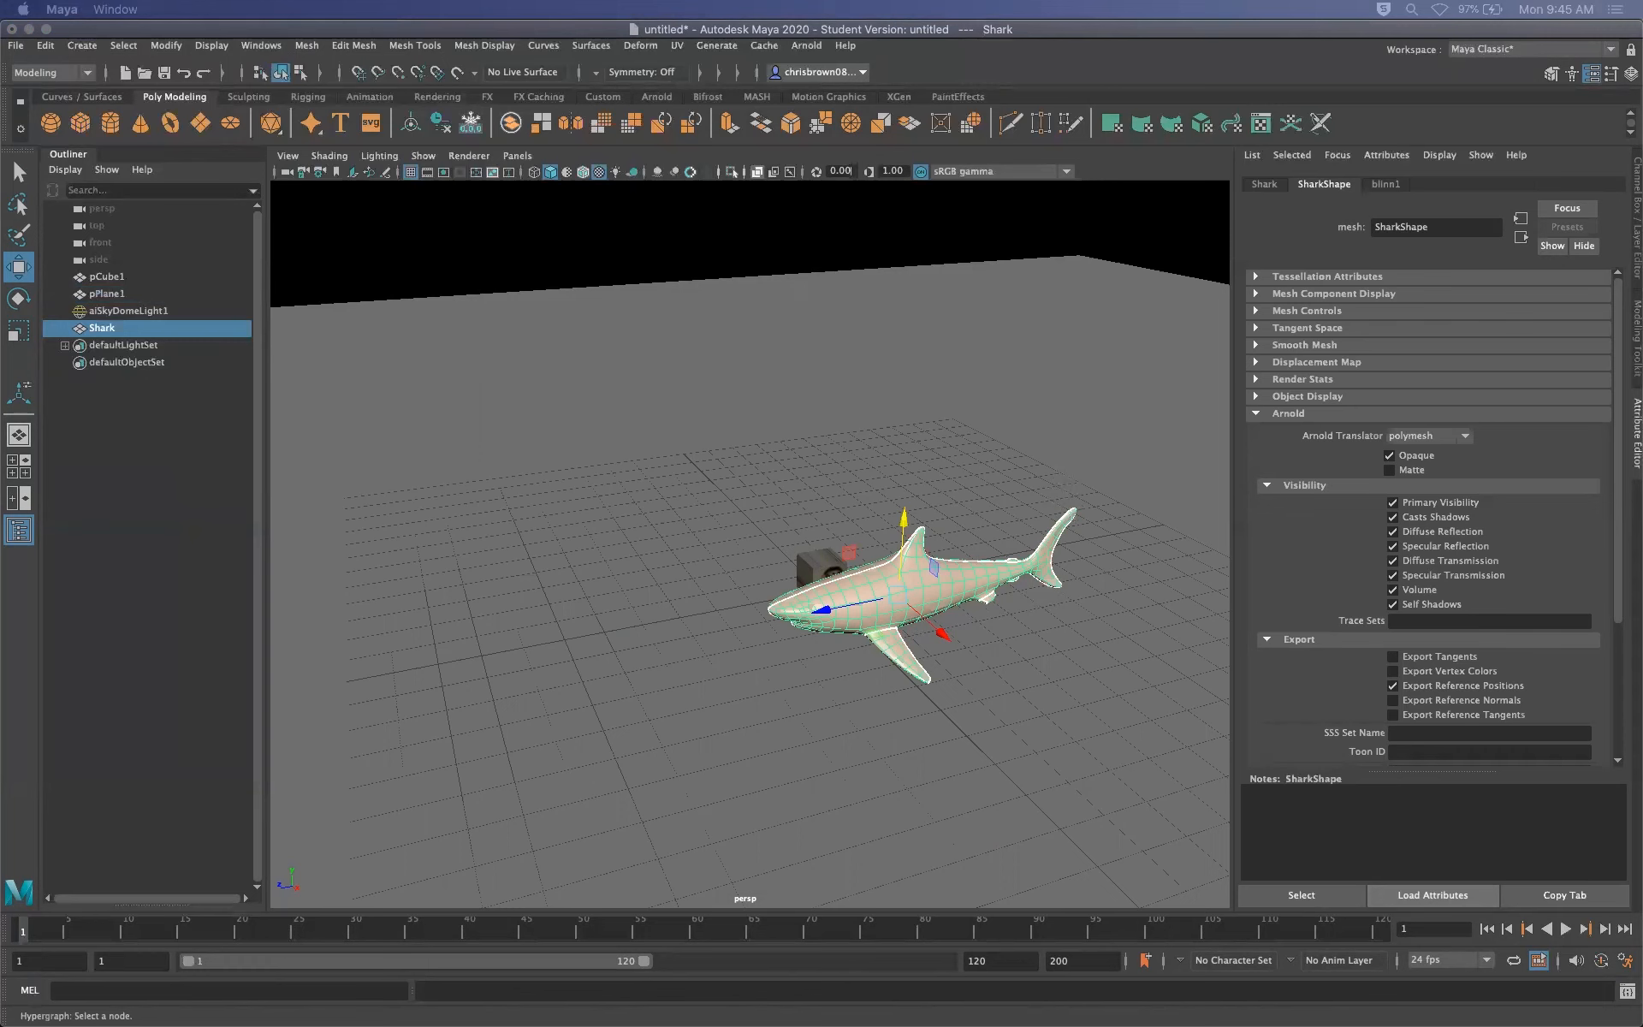
left_click_drag(1642, 325, 272, 239)
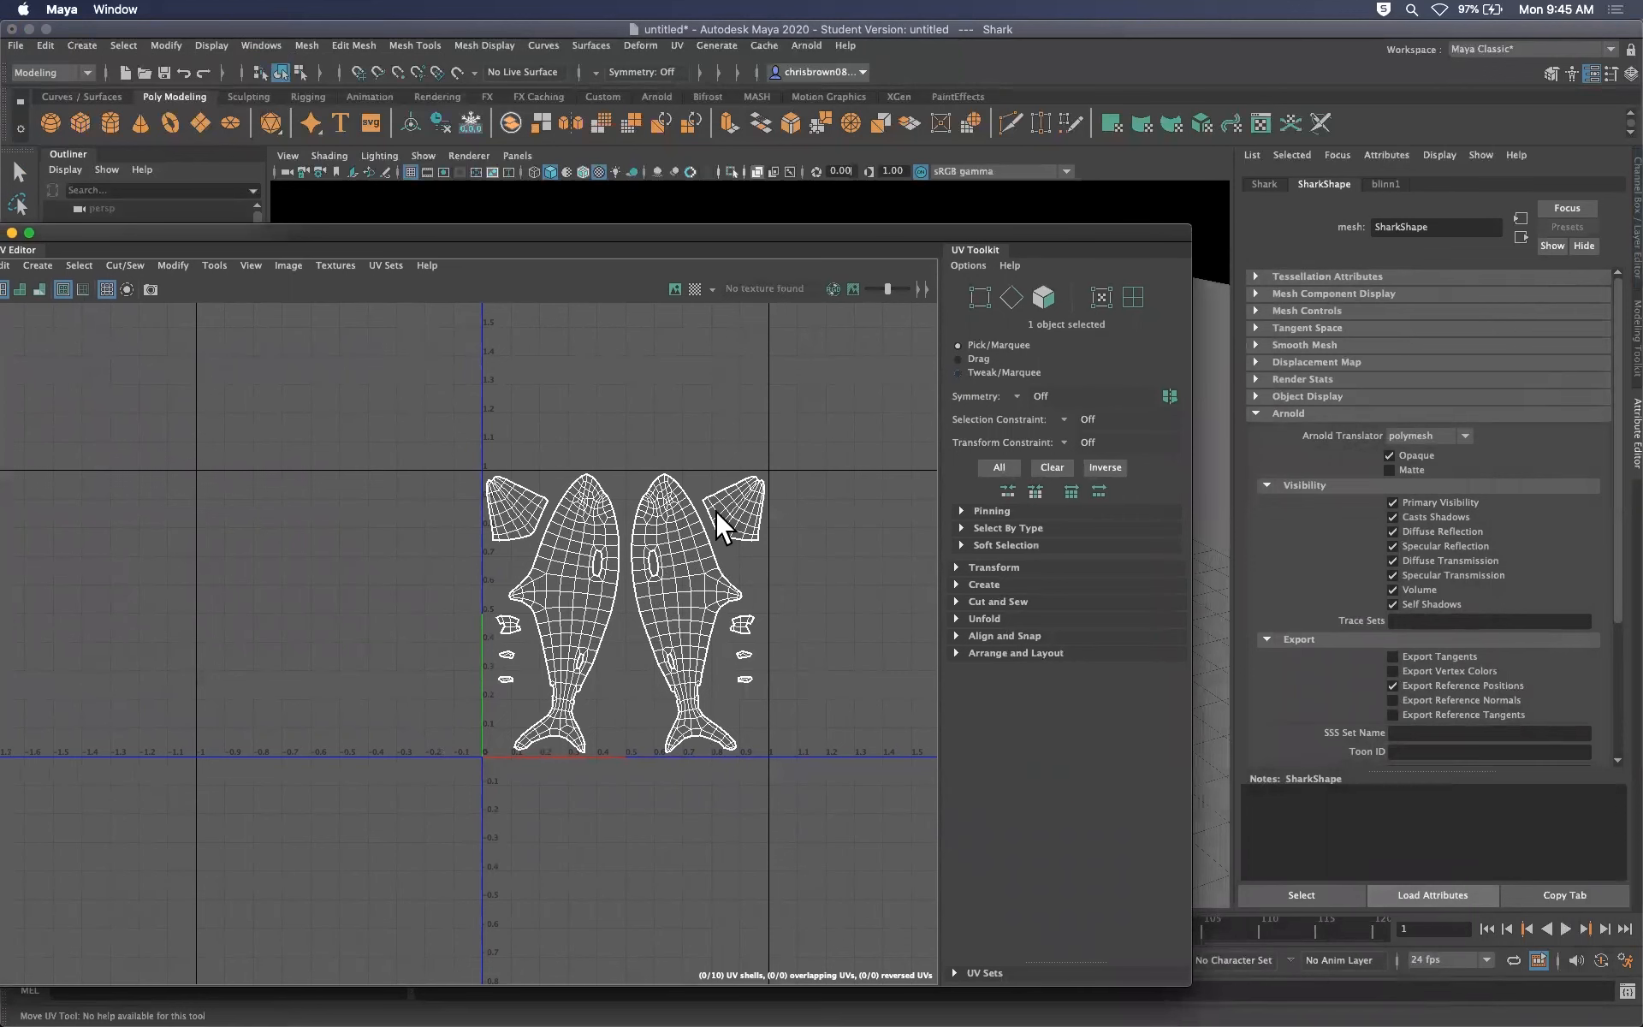
left_click_drag(656, 235, 1642, 198)
Assign the existing boxMat material to the shark and inspect the monkey texture on its body
right_click(913, 587)
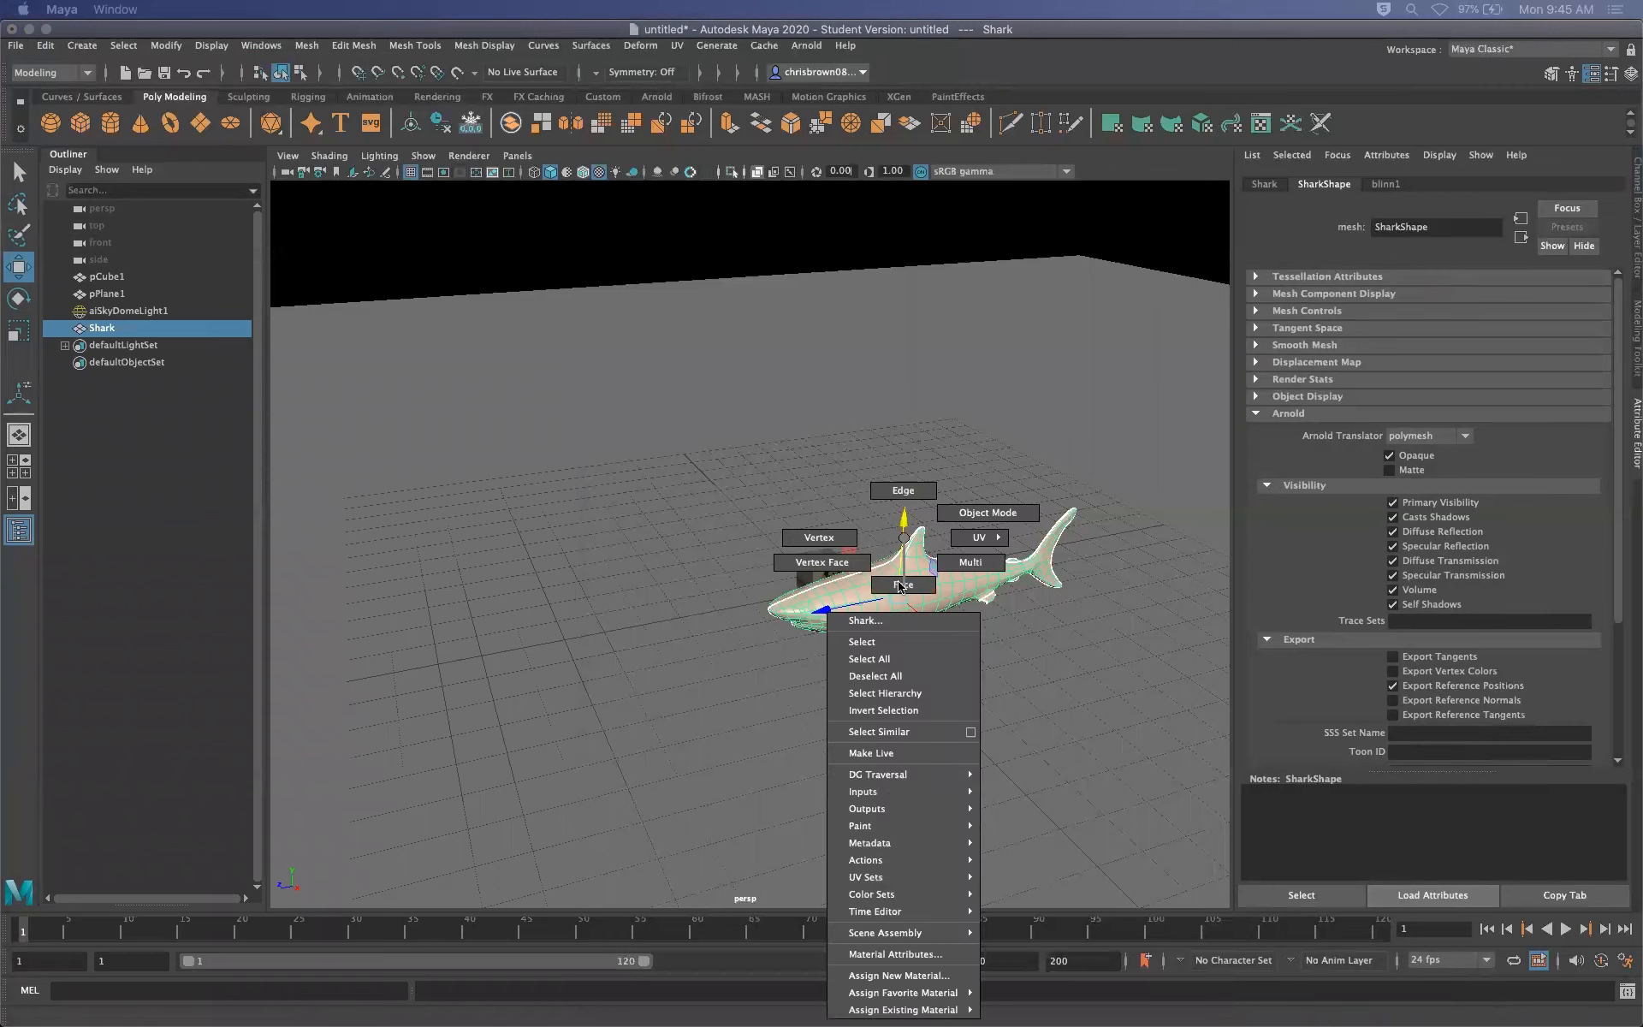
mouse_move(941, 993)
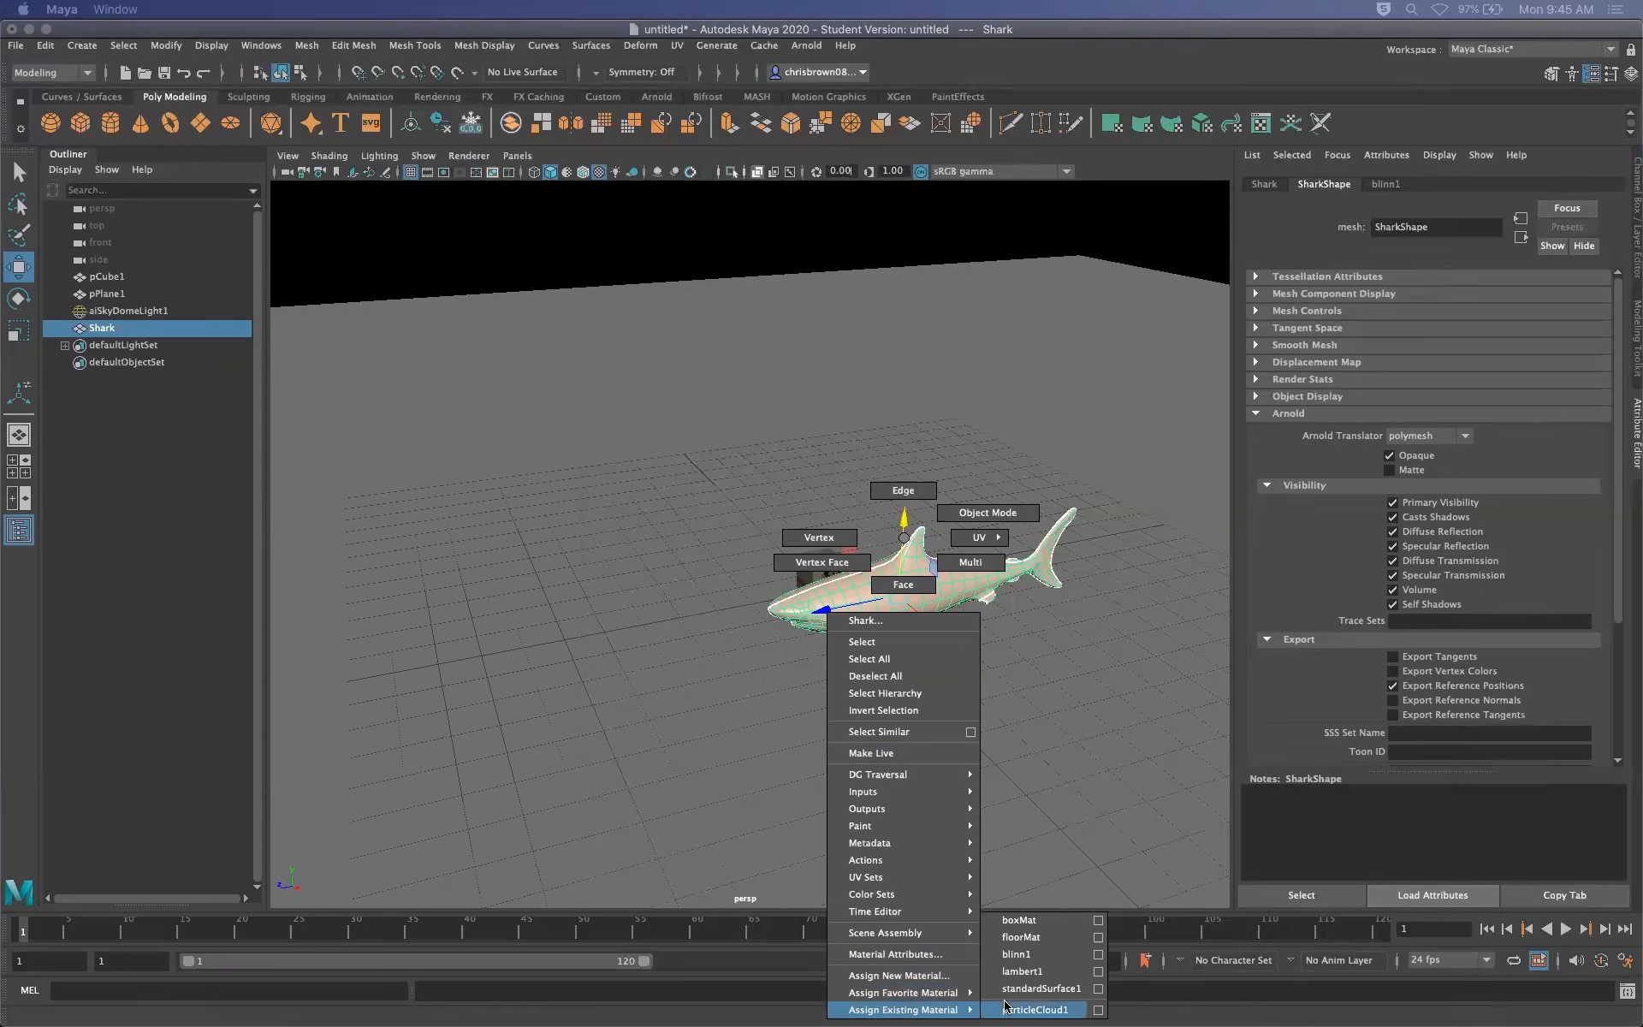
left_click(1022, 919)
left_click(964, 656)
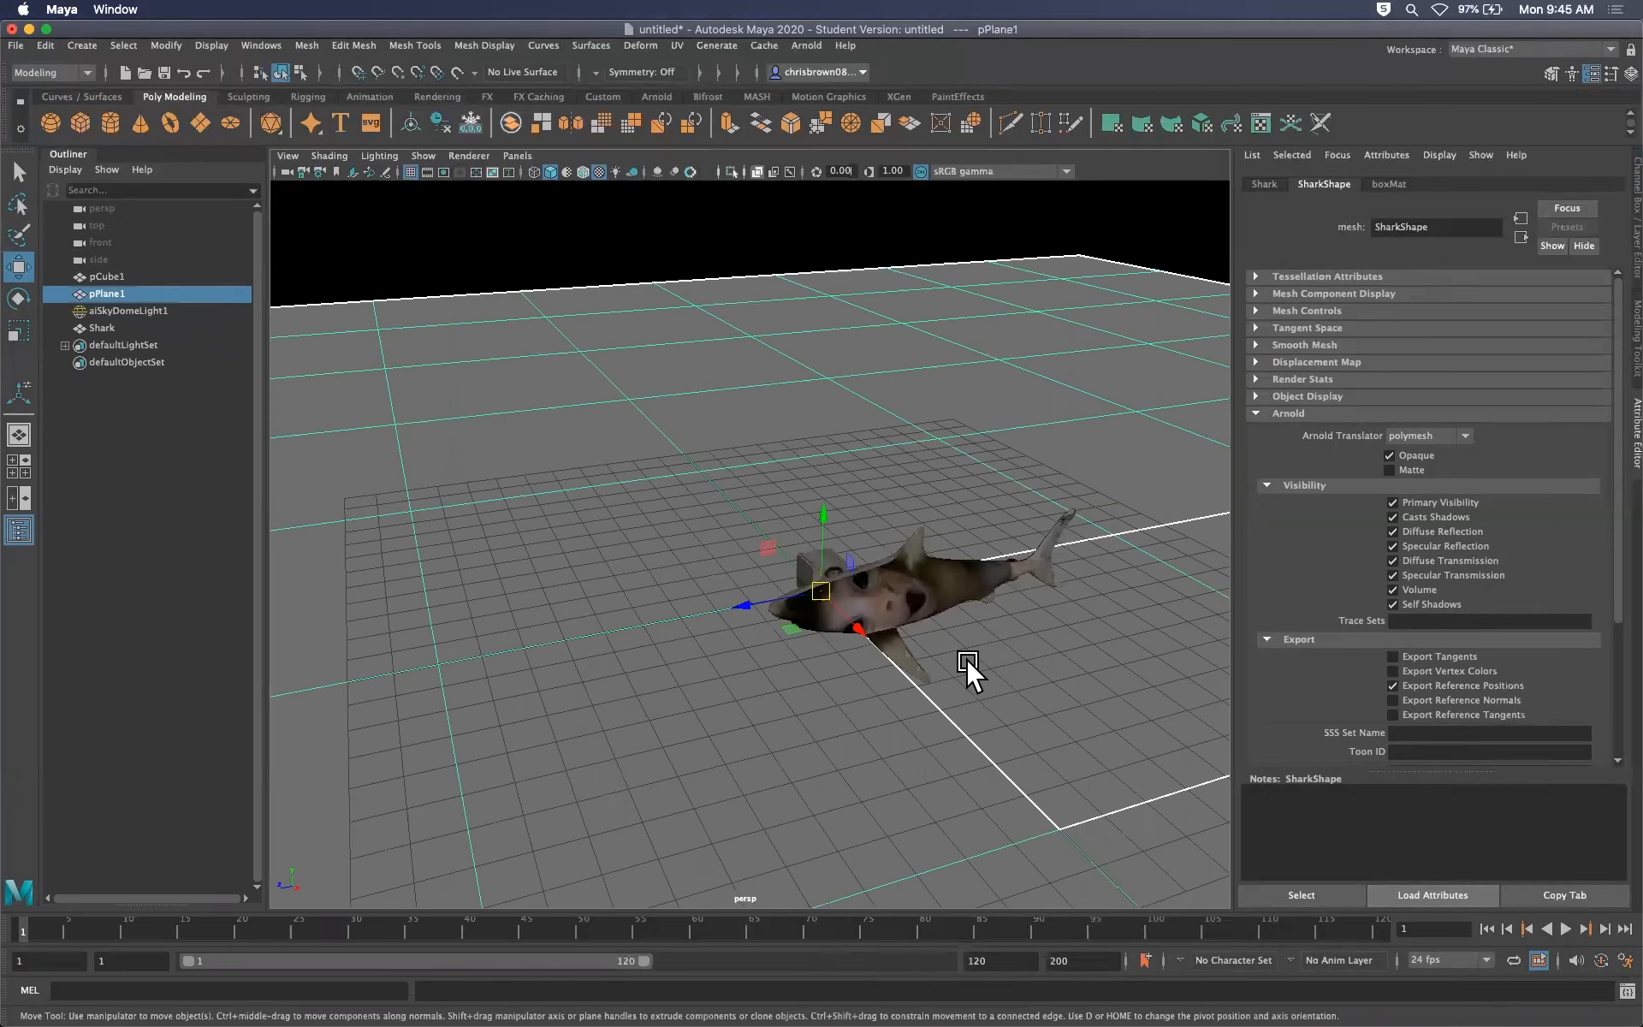
right_click_drag(905, 604, 1060, 634, "alt")
left_click_drag(1061, 634, 784, 531, "alt")
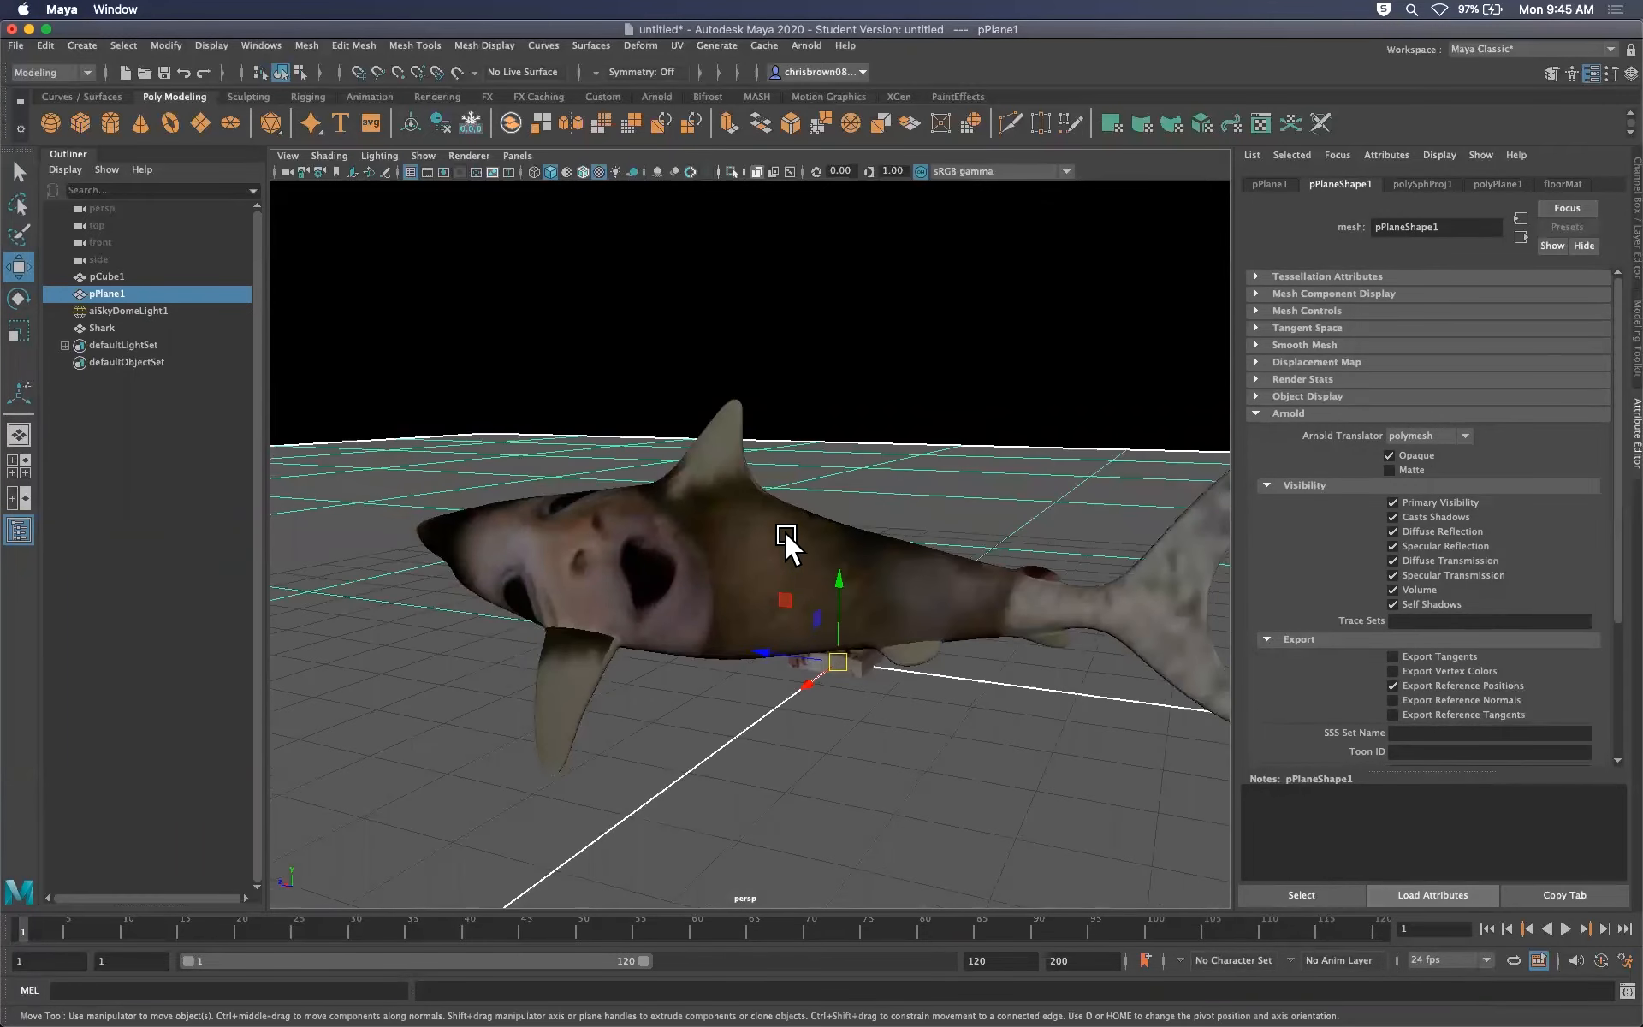
Compare the shark's UV shells with the baby-monkey texture in the UV Editor by toggling the image, leaving it displayed
left_click(807, 566)
left_click_drag(1642, 252, 975, 207)
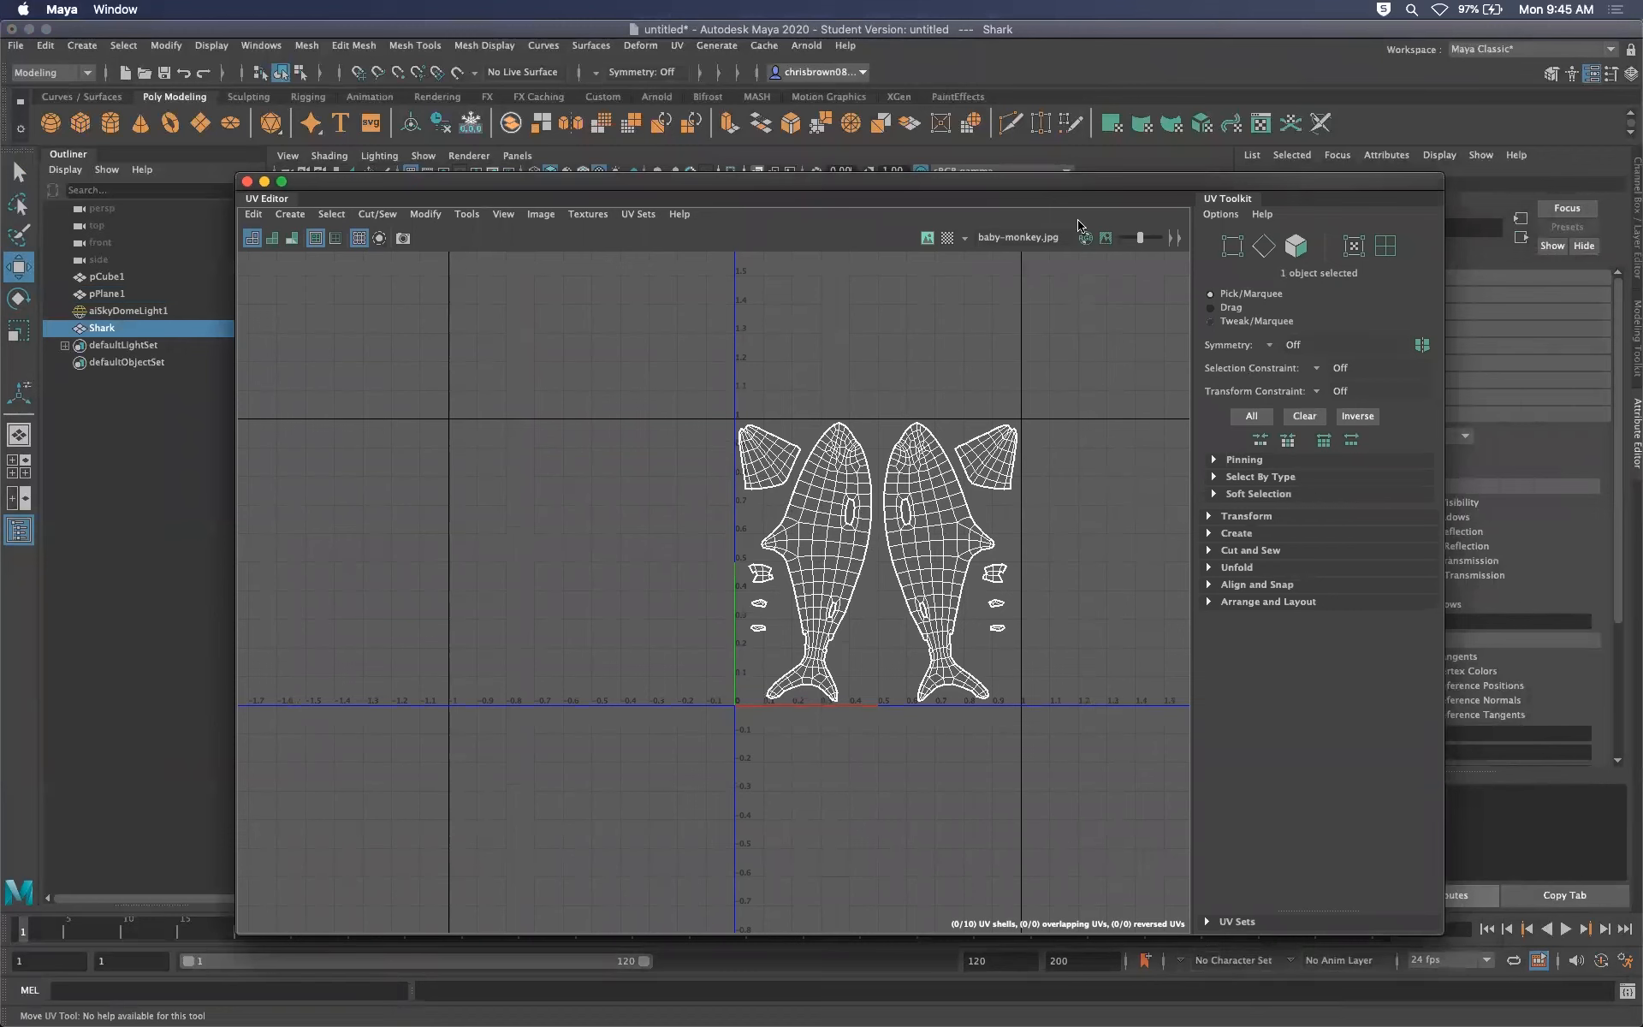
left_click(926, 237)
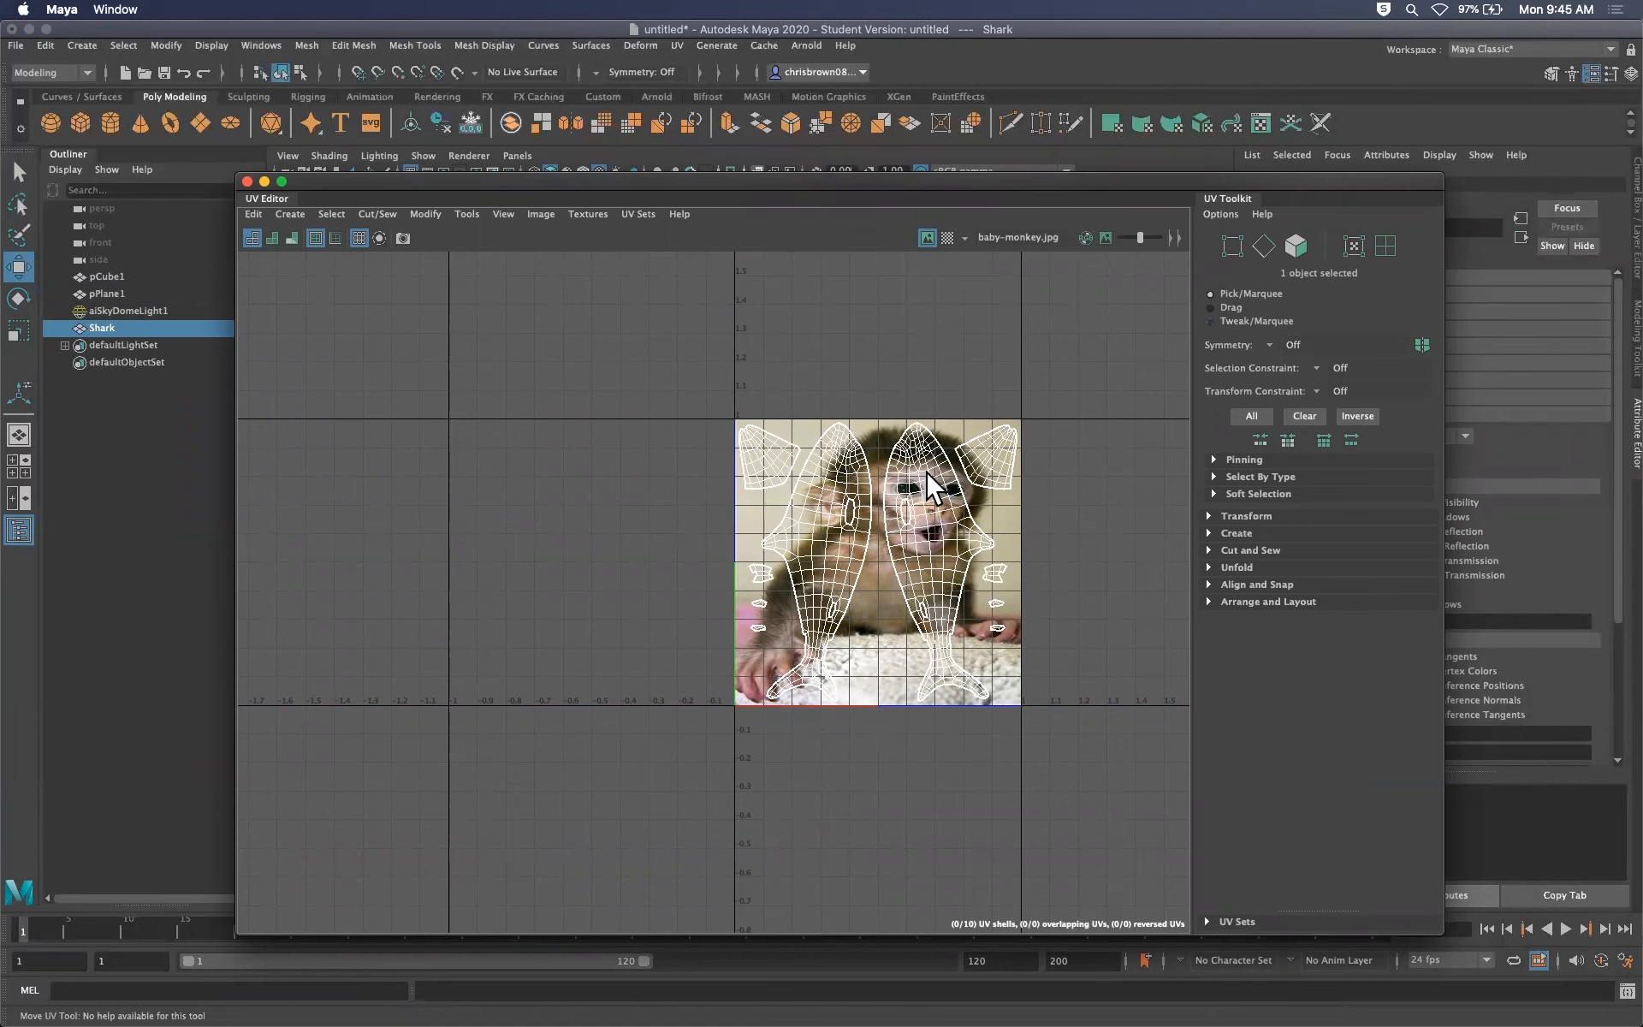
left_click_drag(980, 181, 801, 168)
left_click(747, 225)
scroll(739, 515, "up", 5)
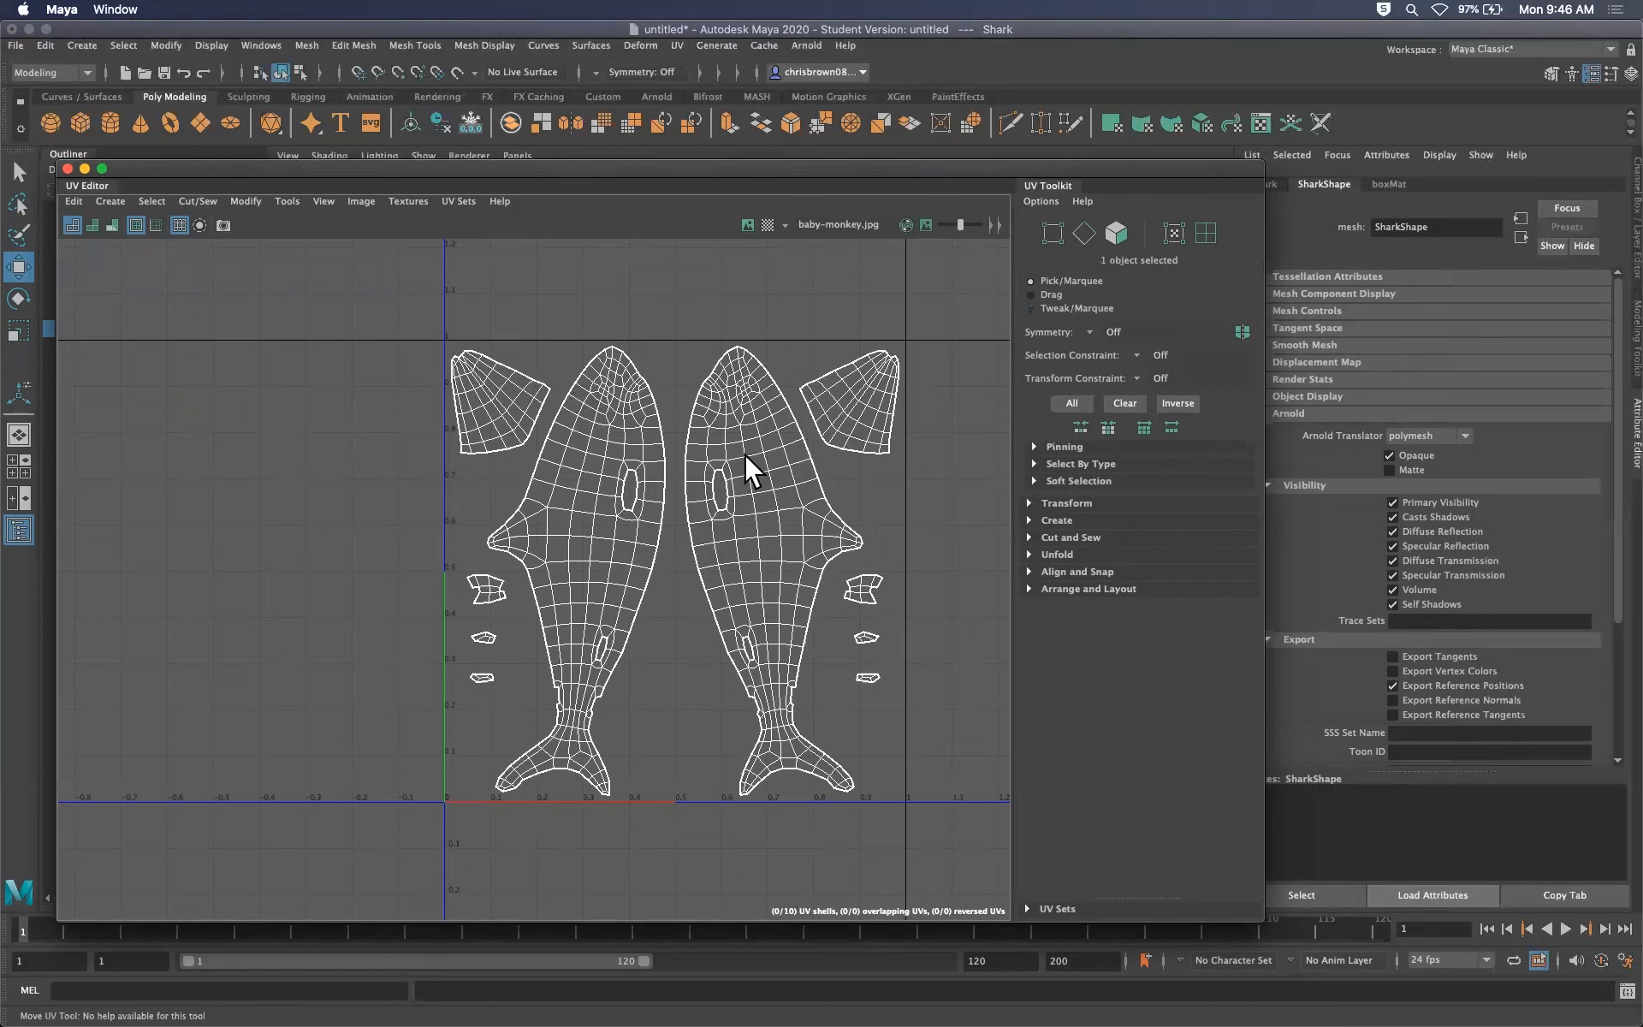
left_click(747, 225)
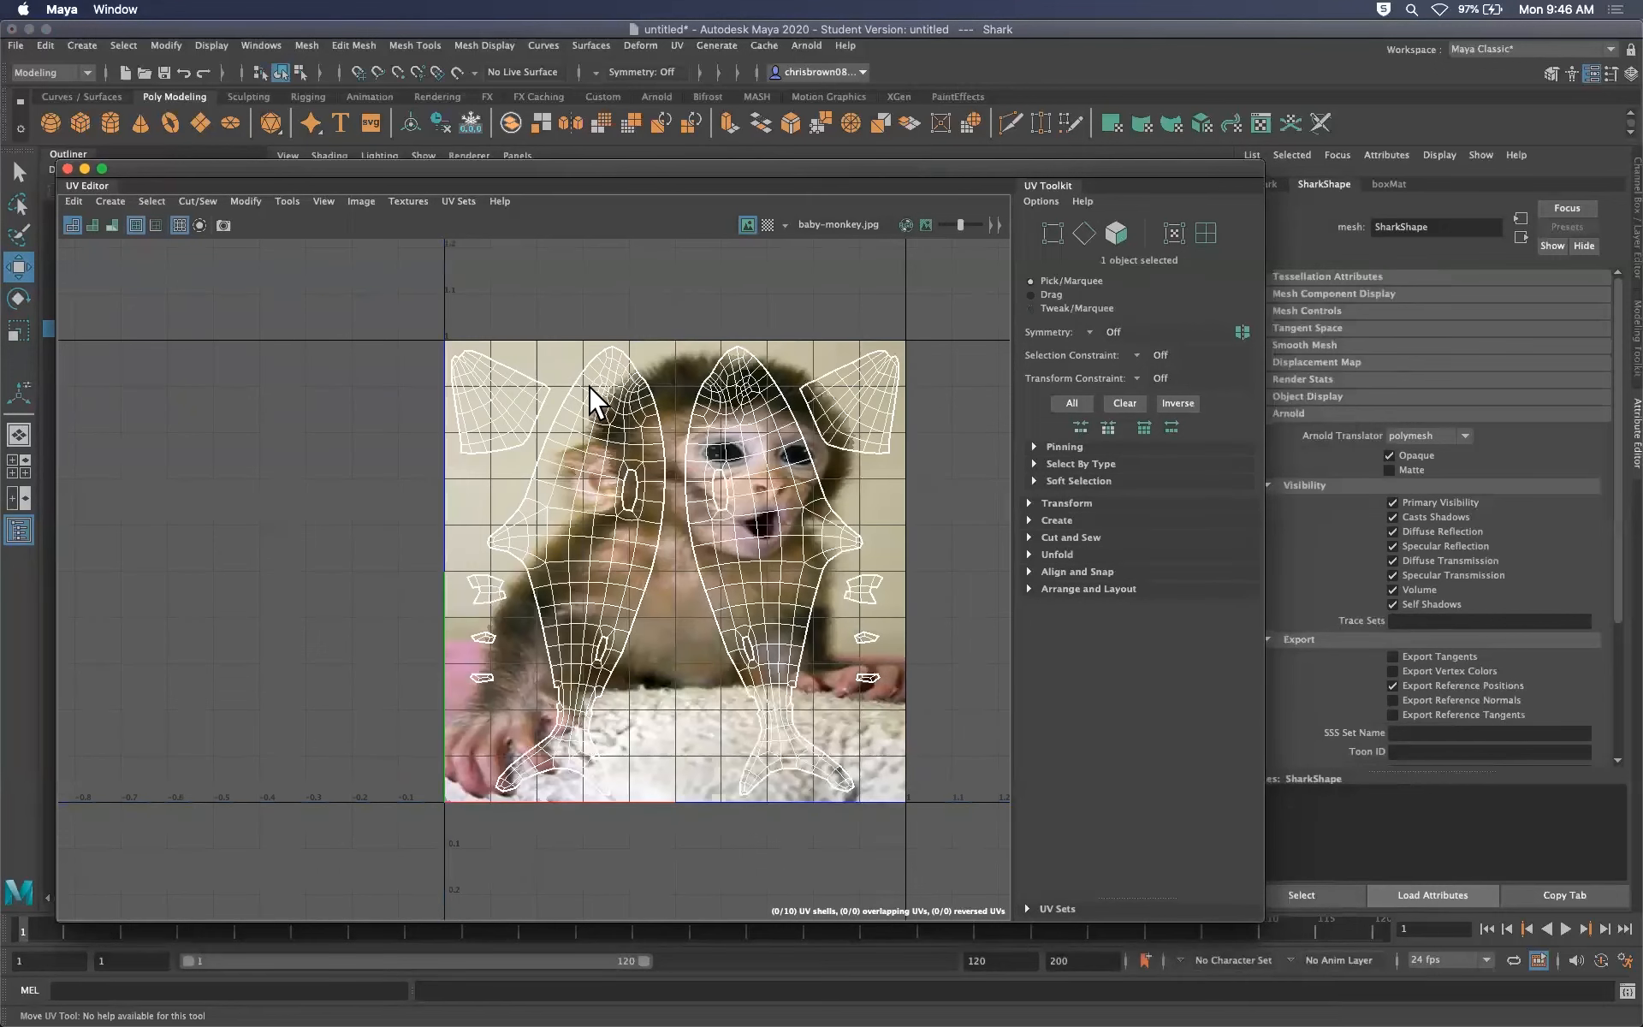
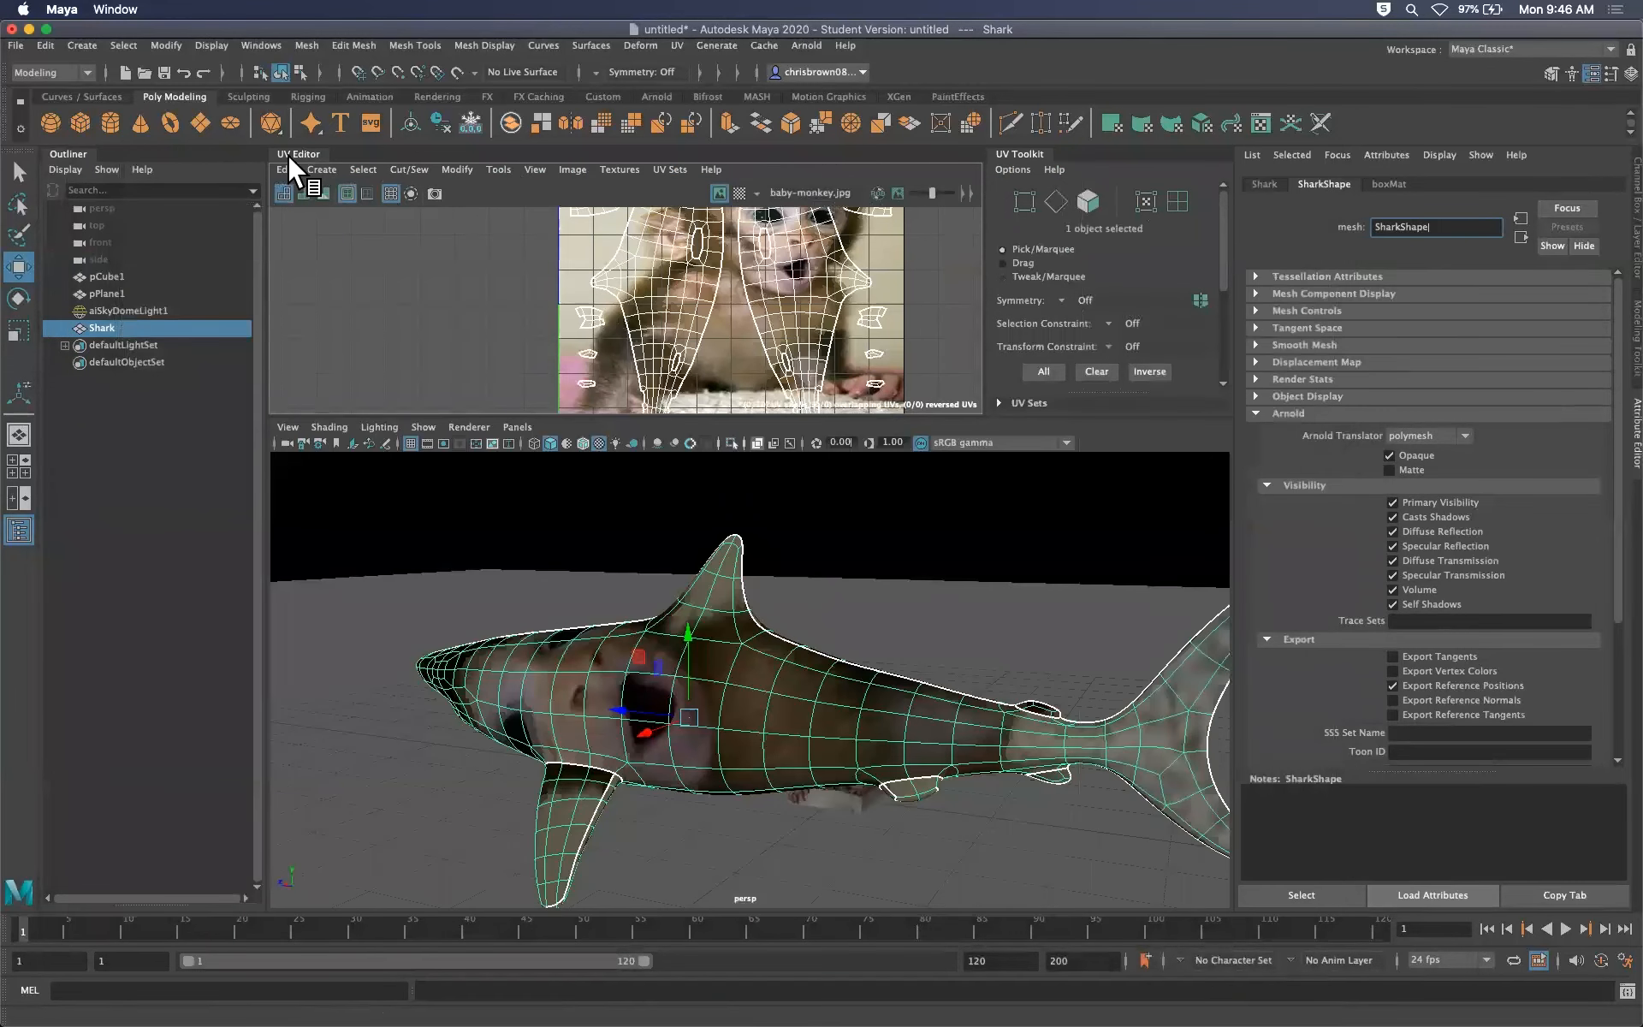
Undock the UV Editor and the UV Toolkit from the layout and close both windows
left_click_drag(288, 154, 349, 261)
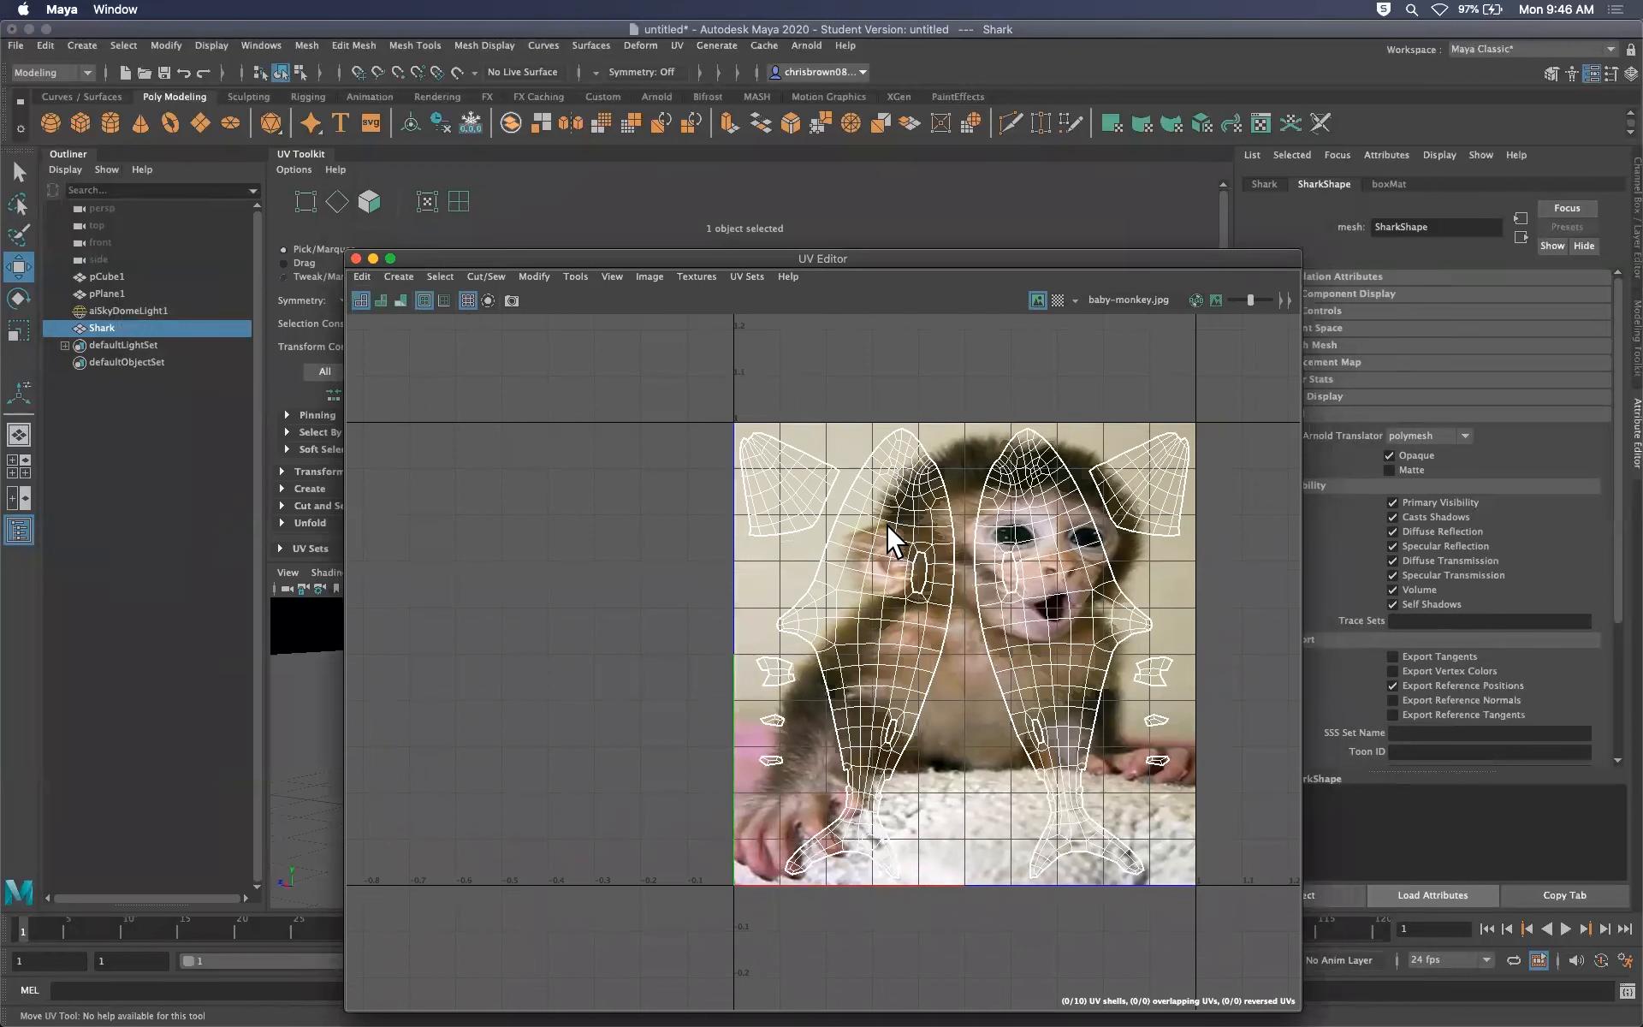
left_click(356, 258)
left_click_drag(297, 152, 443, 255)
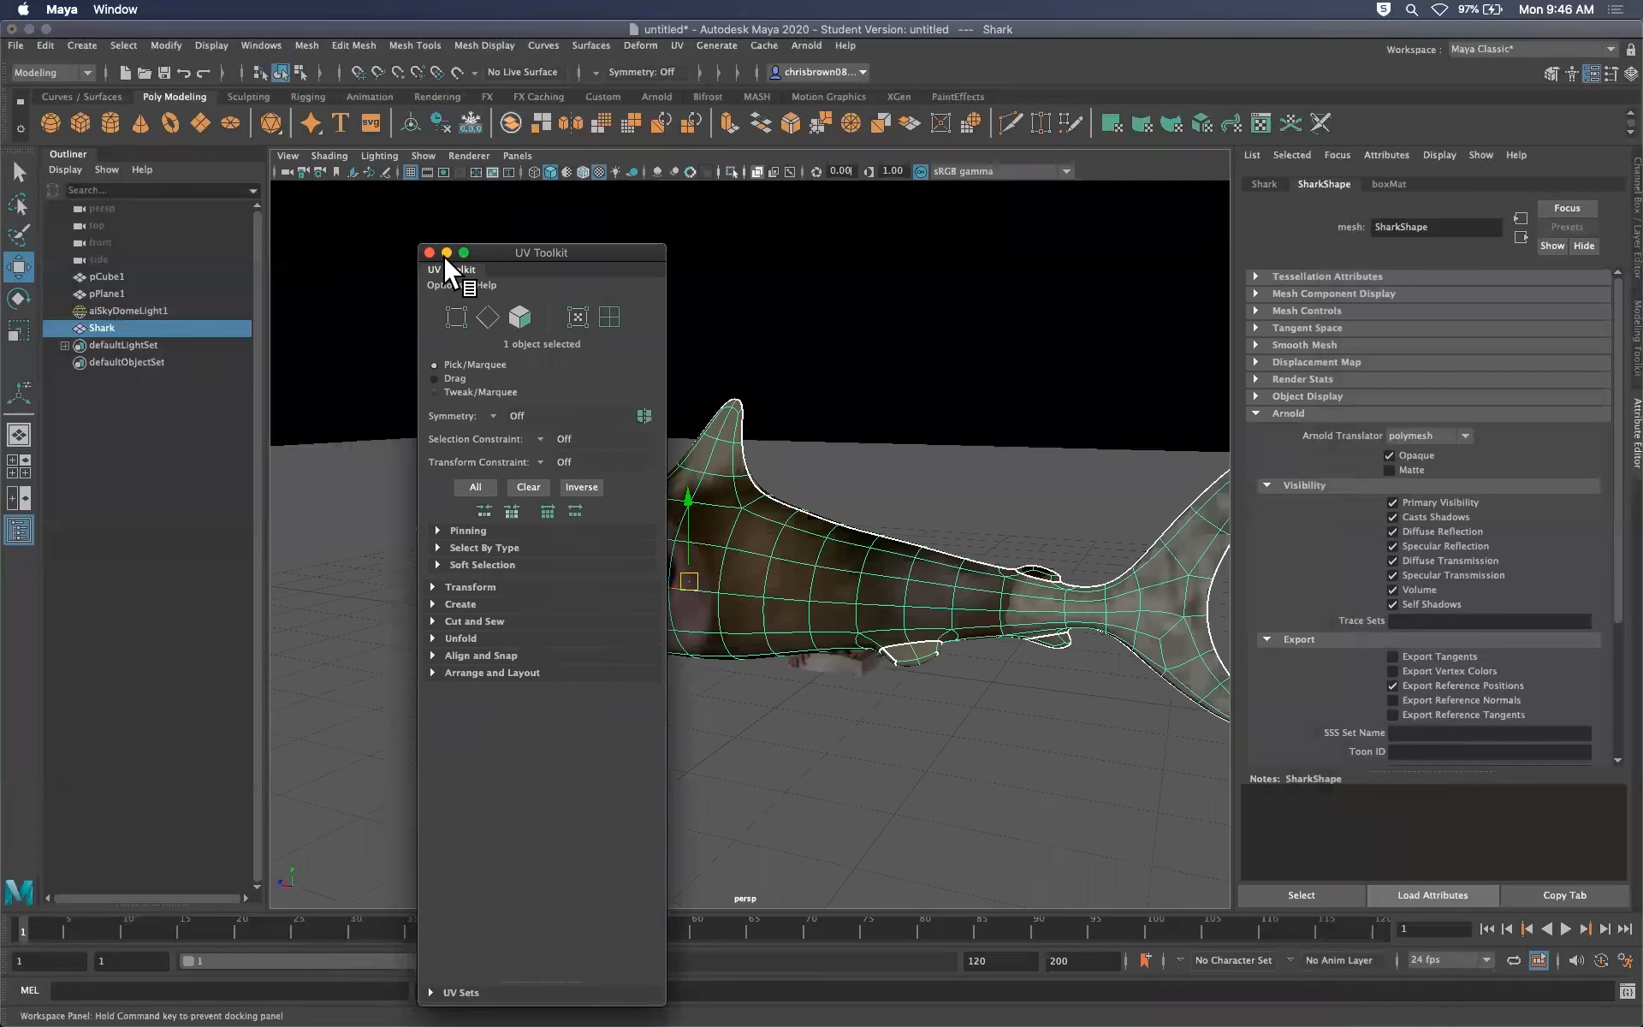
left_click(445, 253)
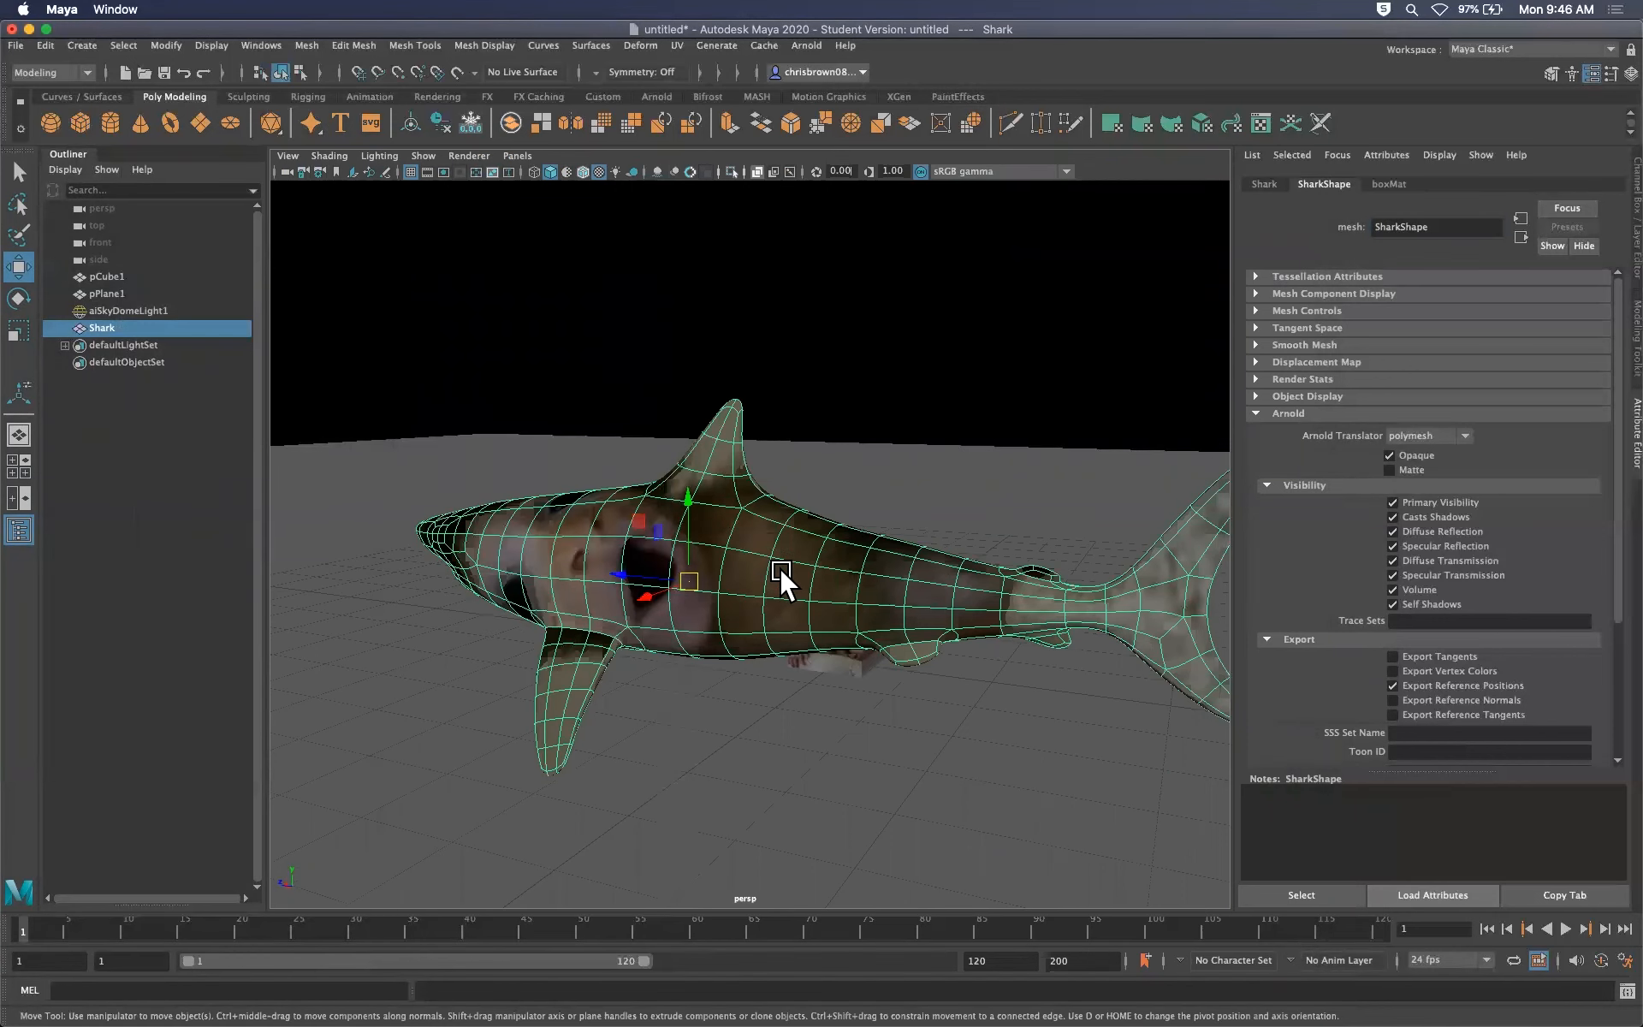
Delete the shark and the monkey-textured cube from the scene, keeping the ground plane and sky dome light
key("Delete")
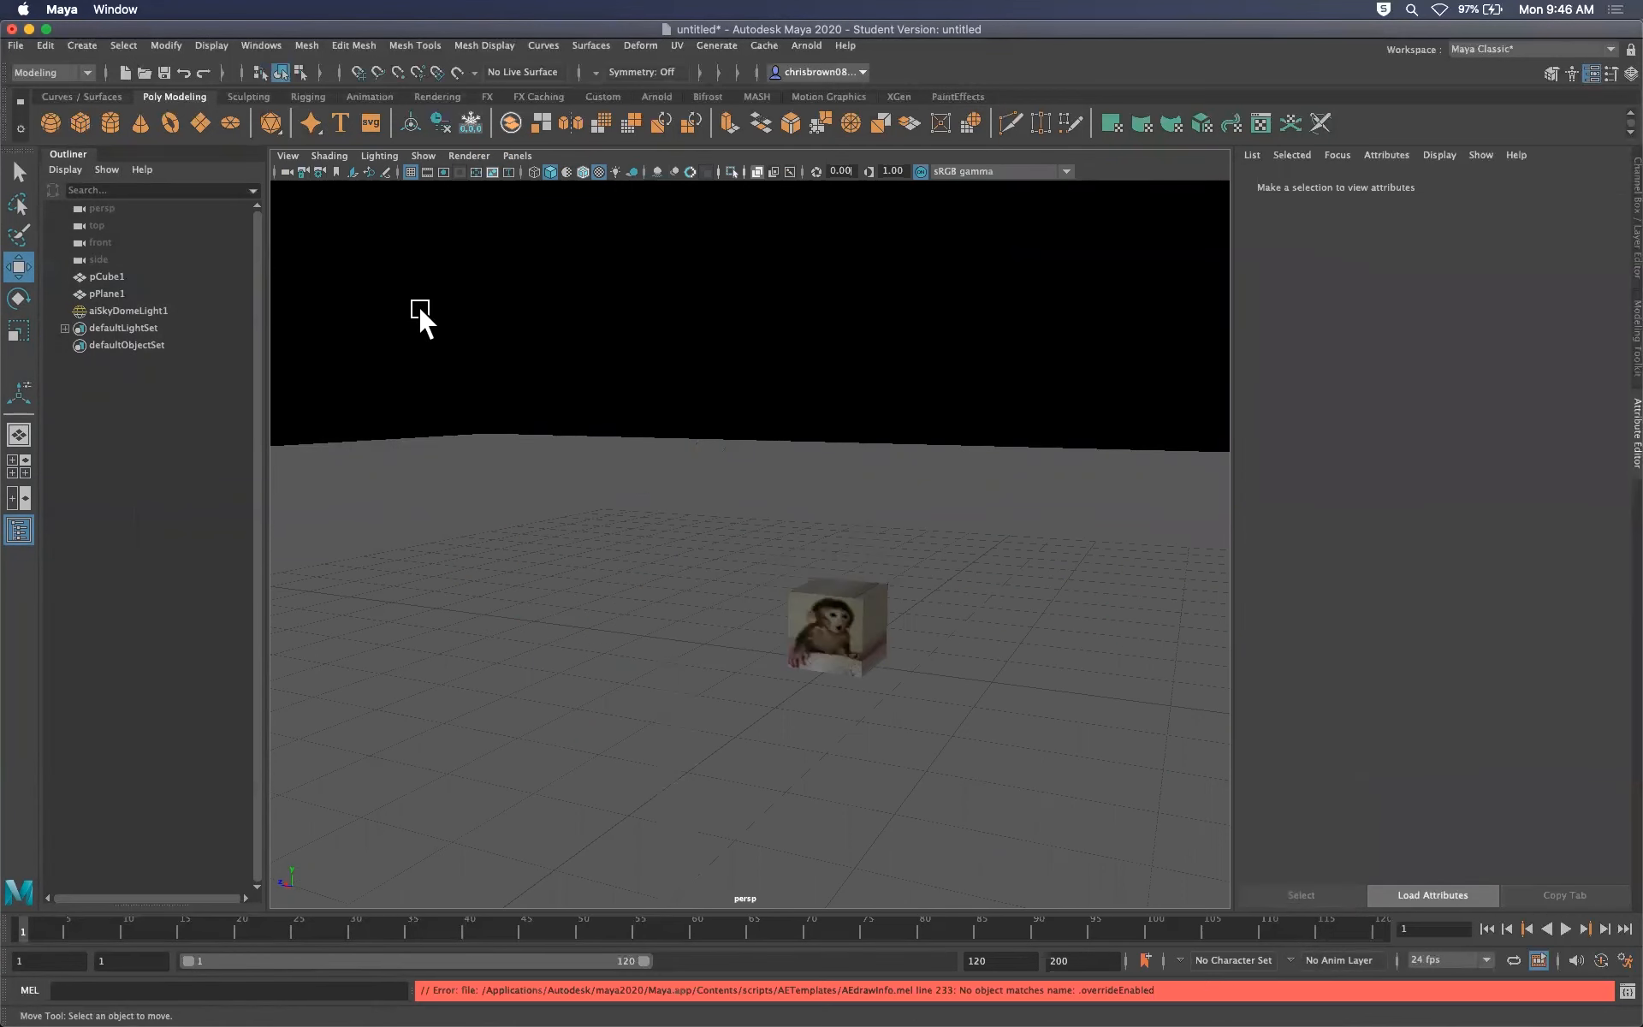
left_click(854, 603)
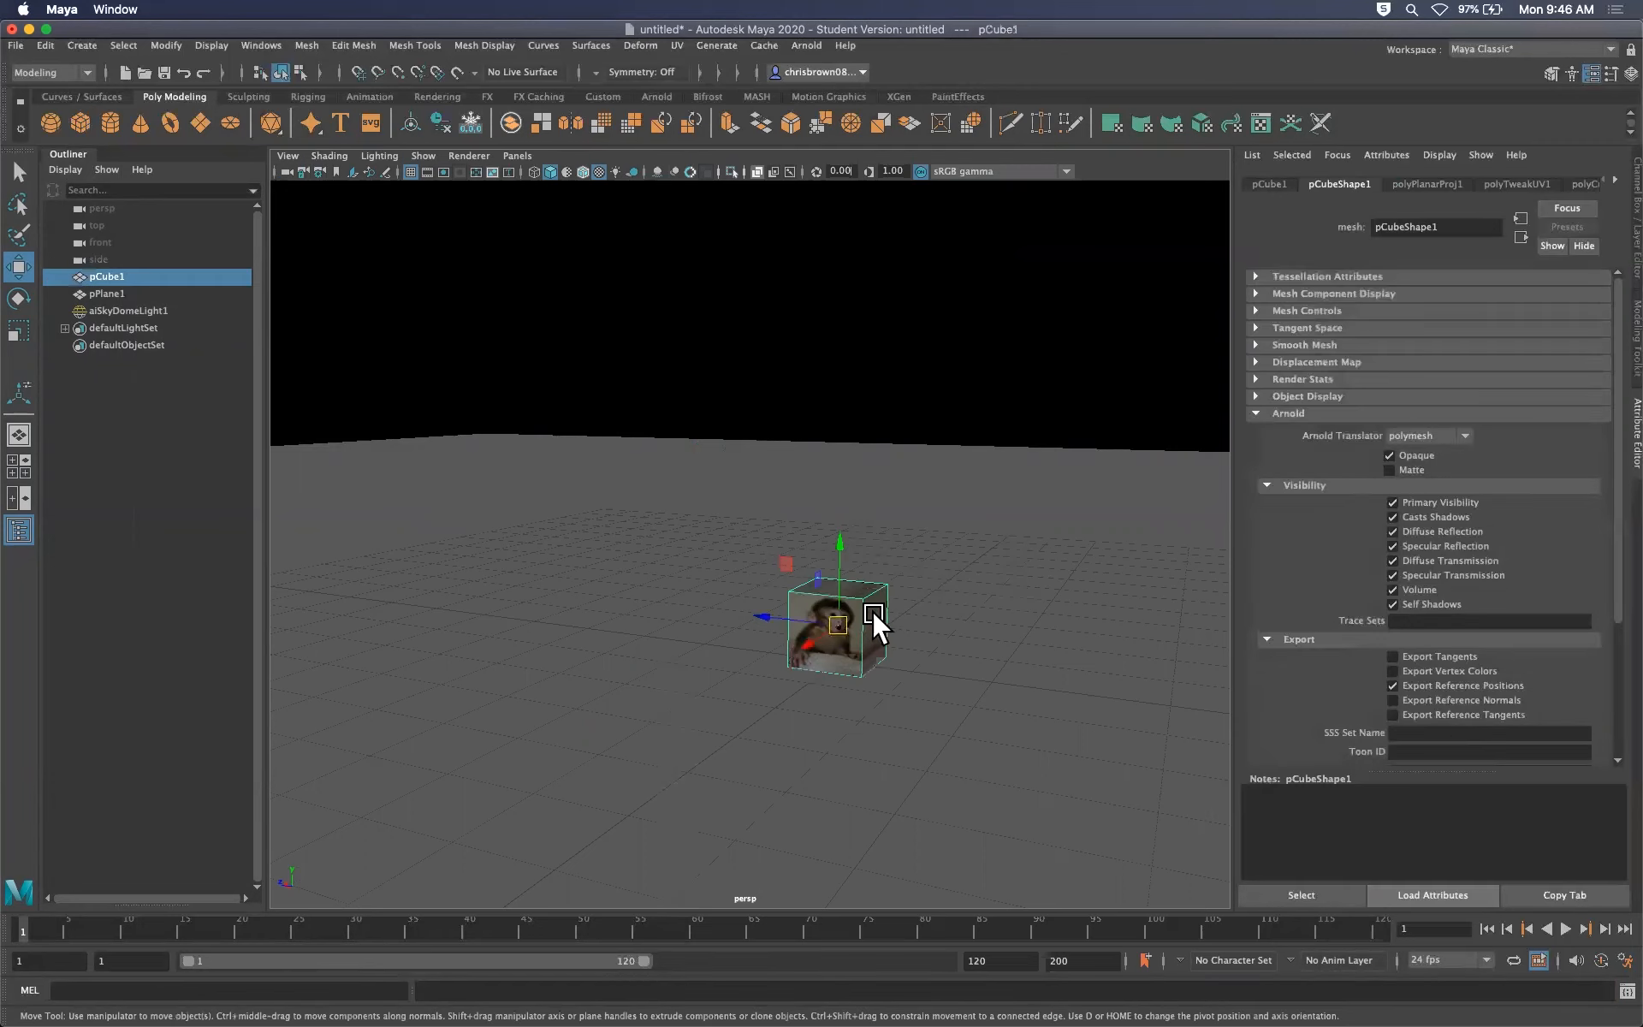
key("Delete")
Create a new polygon cube and raise it until it sits completely above the ground plane
left_click(74, 44)
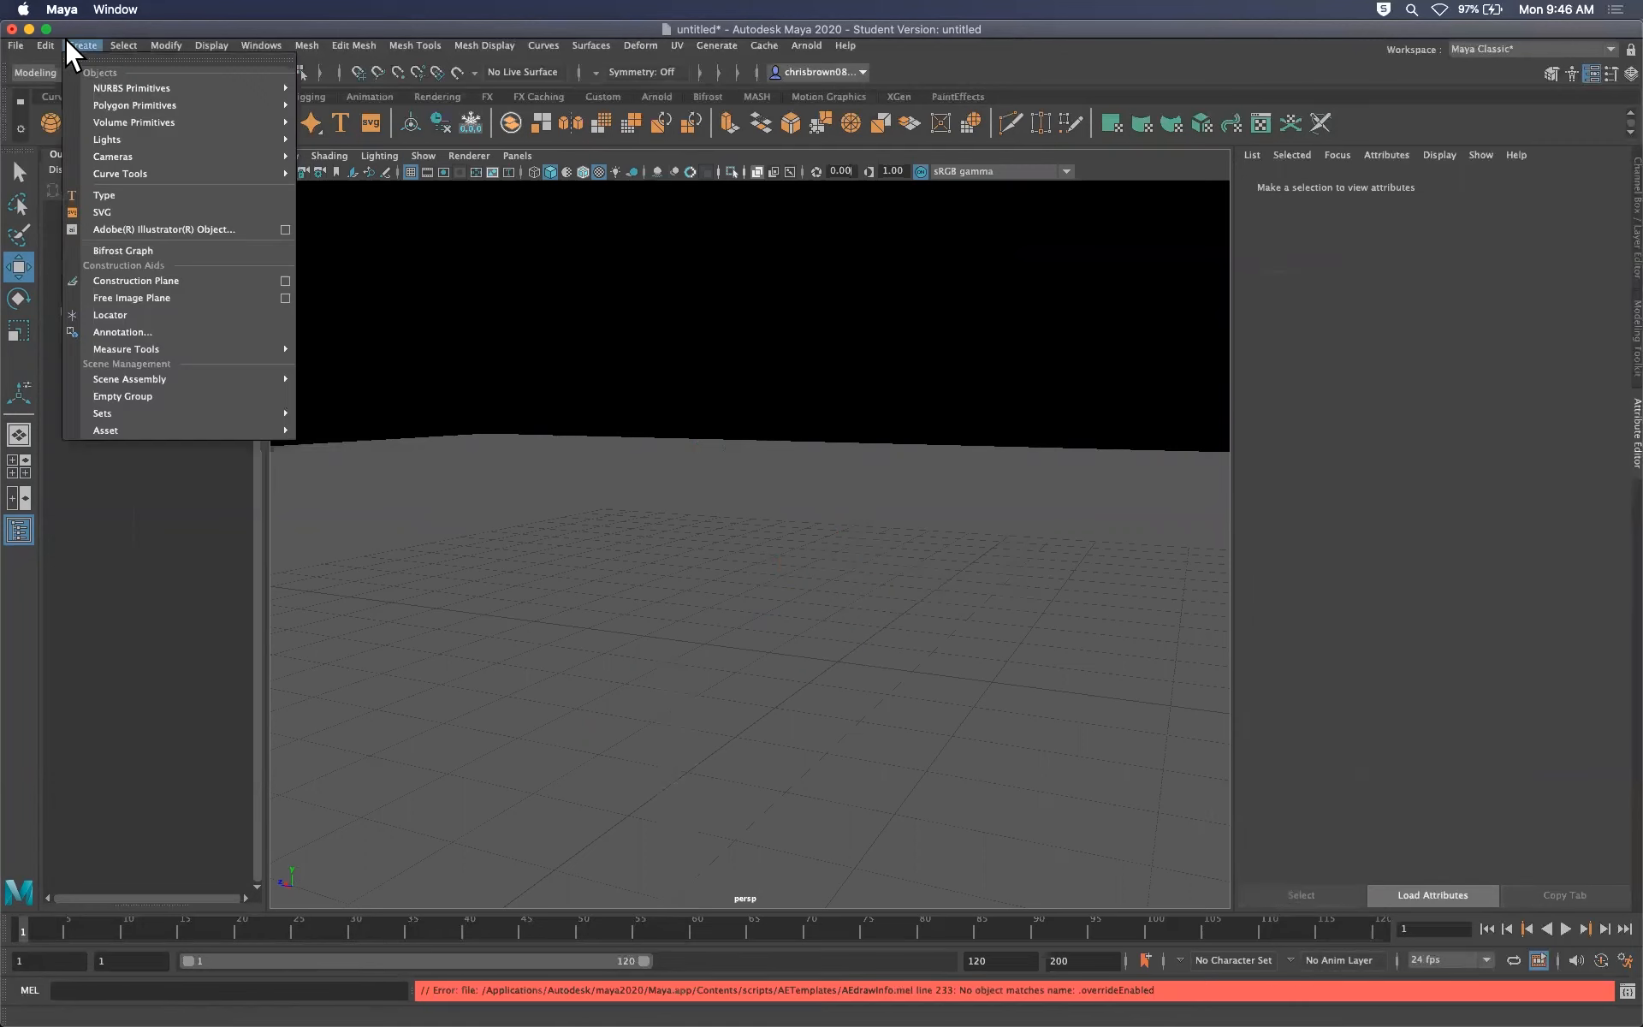
mouse_move(136, 104)
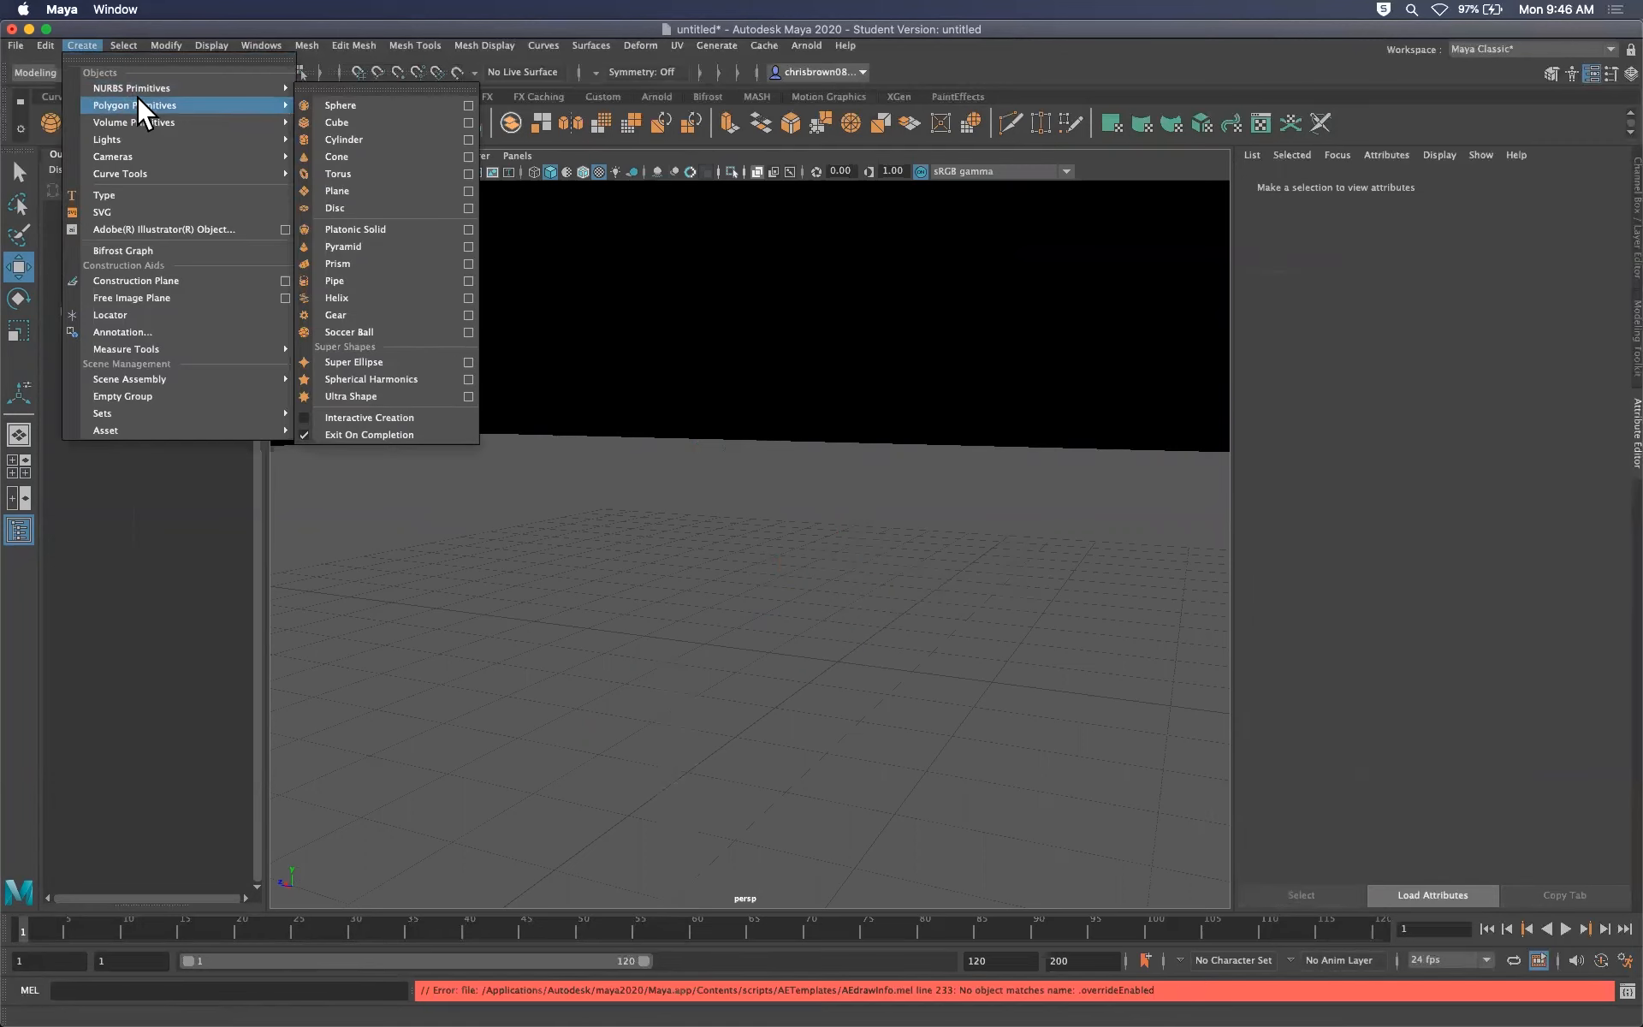
left_click(354, 120)
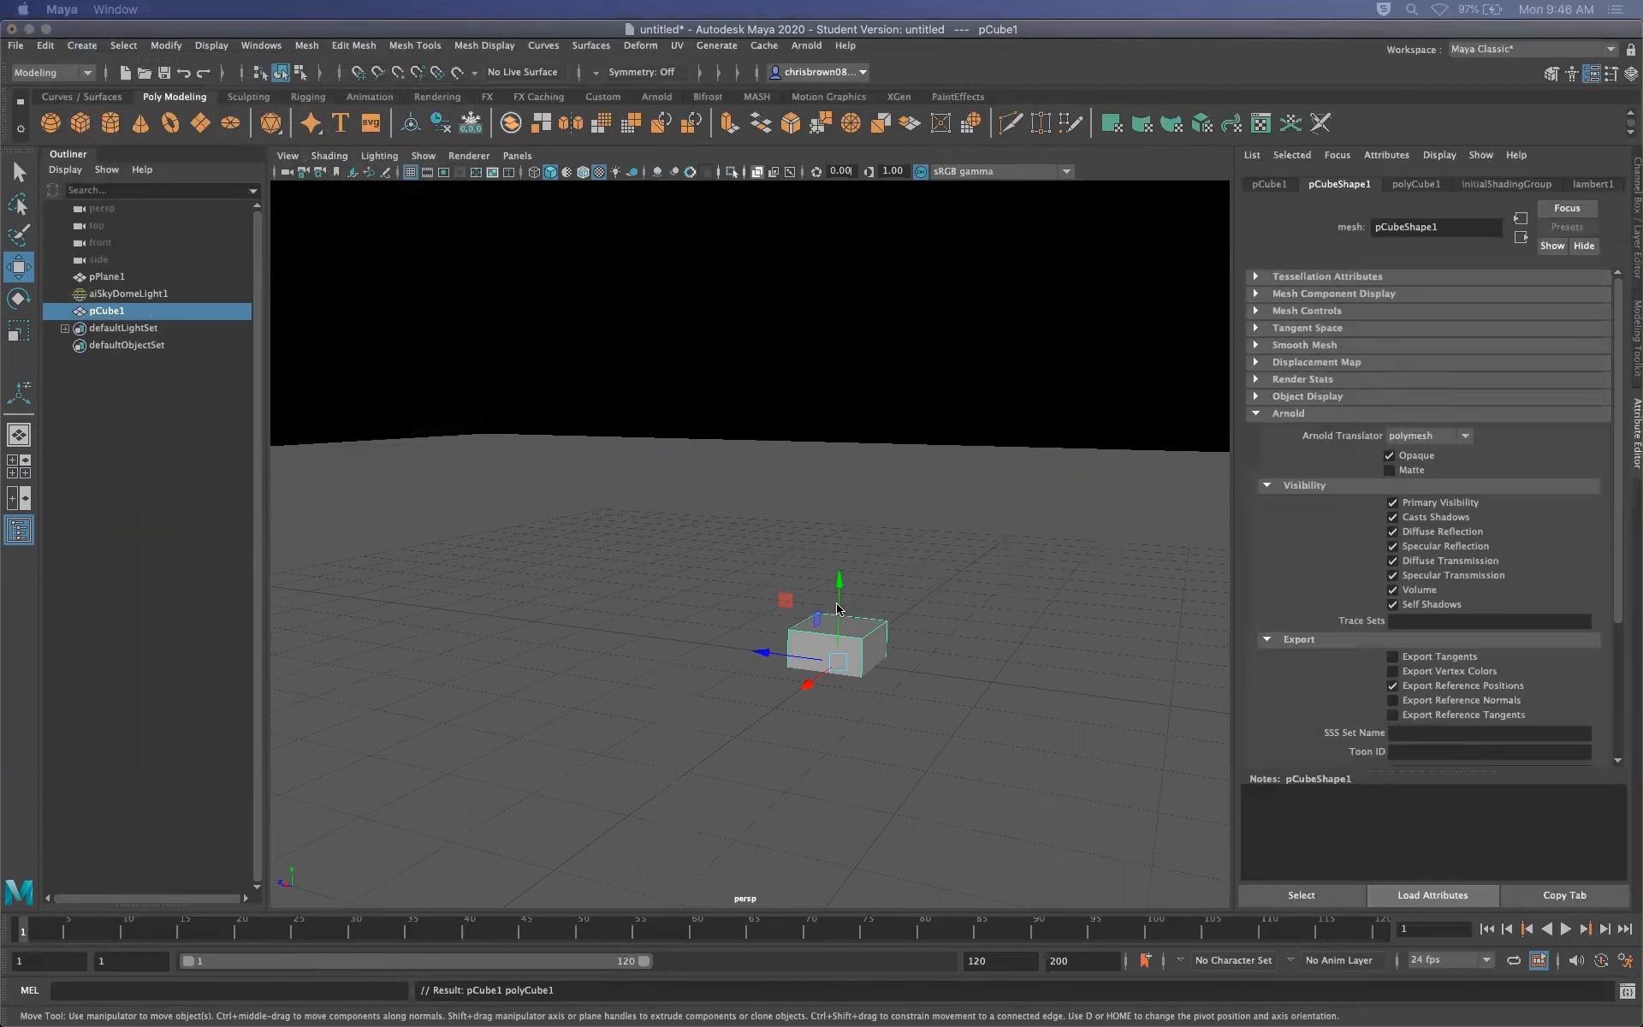
left_click_drag(839, 593, 819, 506)
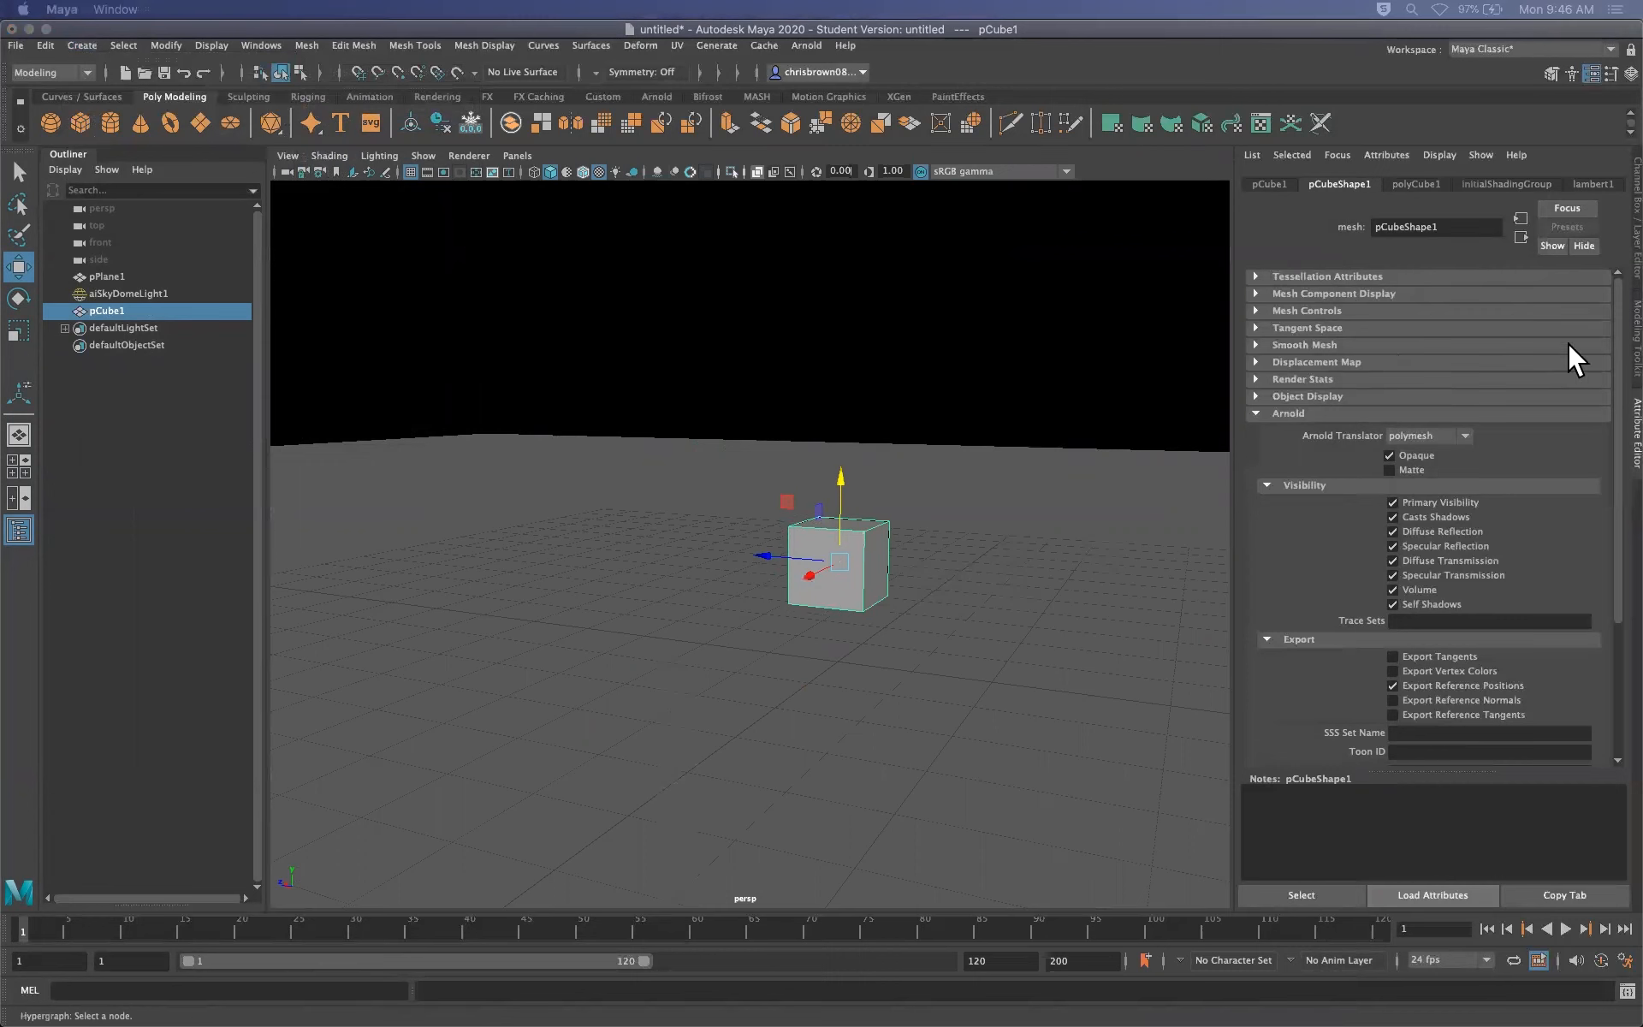
Increase the new cube's width, height and depth subdivisions to a dense grid, keeping the cube selected
left_click(1416, 184)
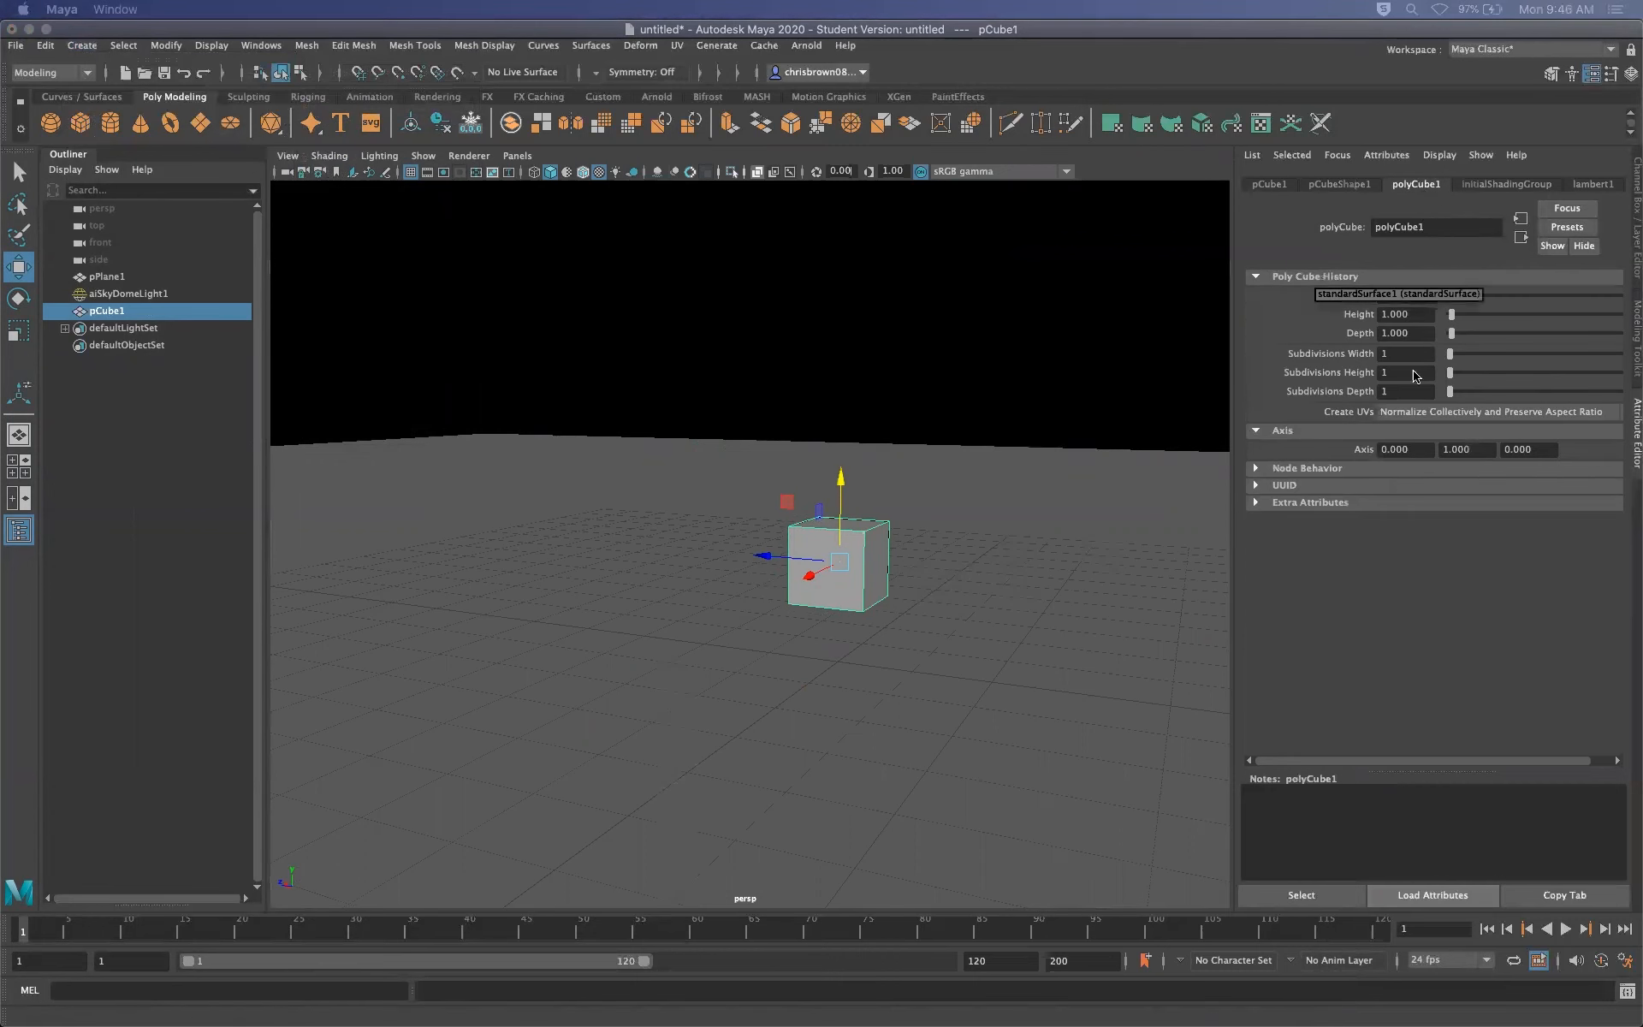
left_click(840, 557)
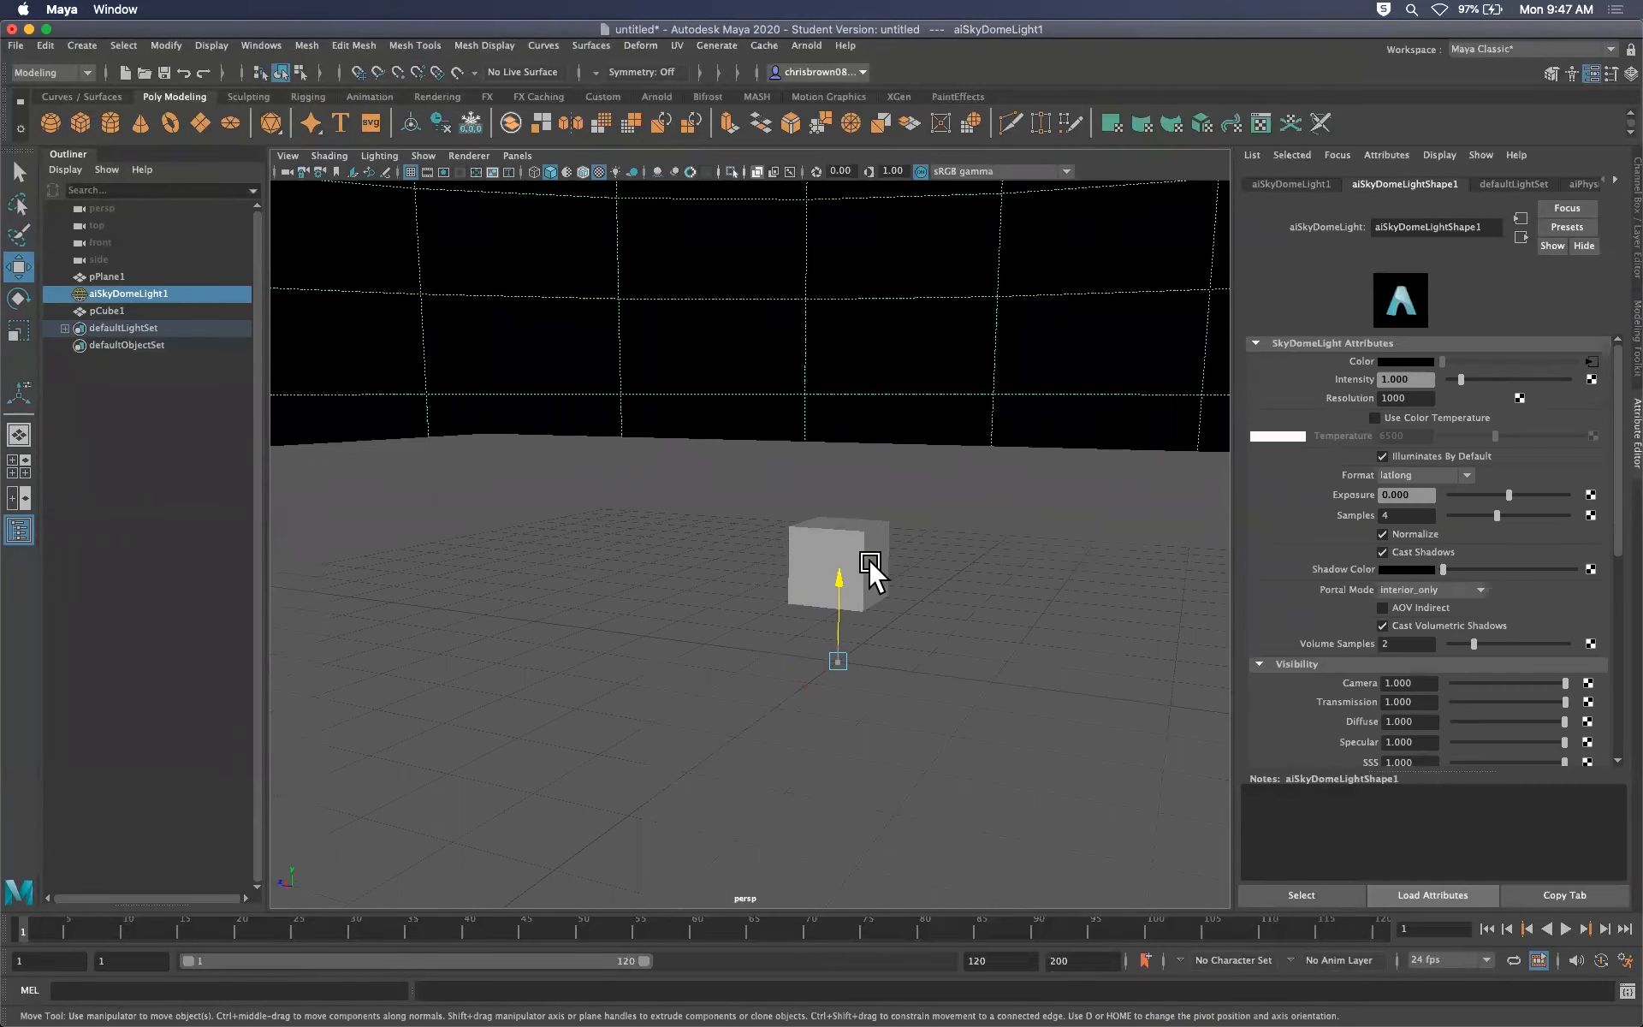
left_click(861, 557)
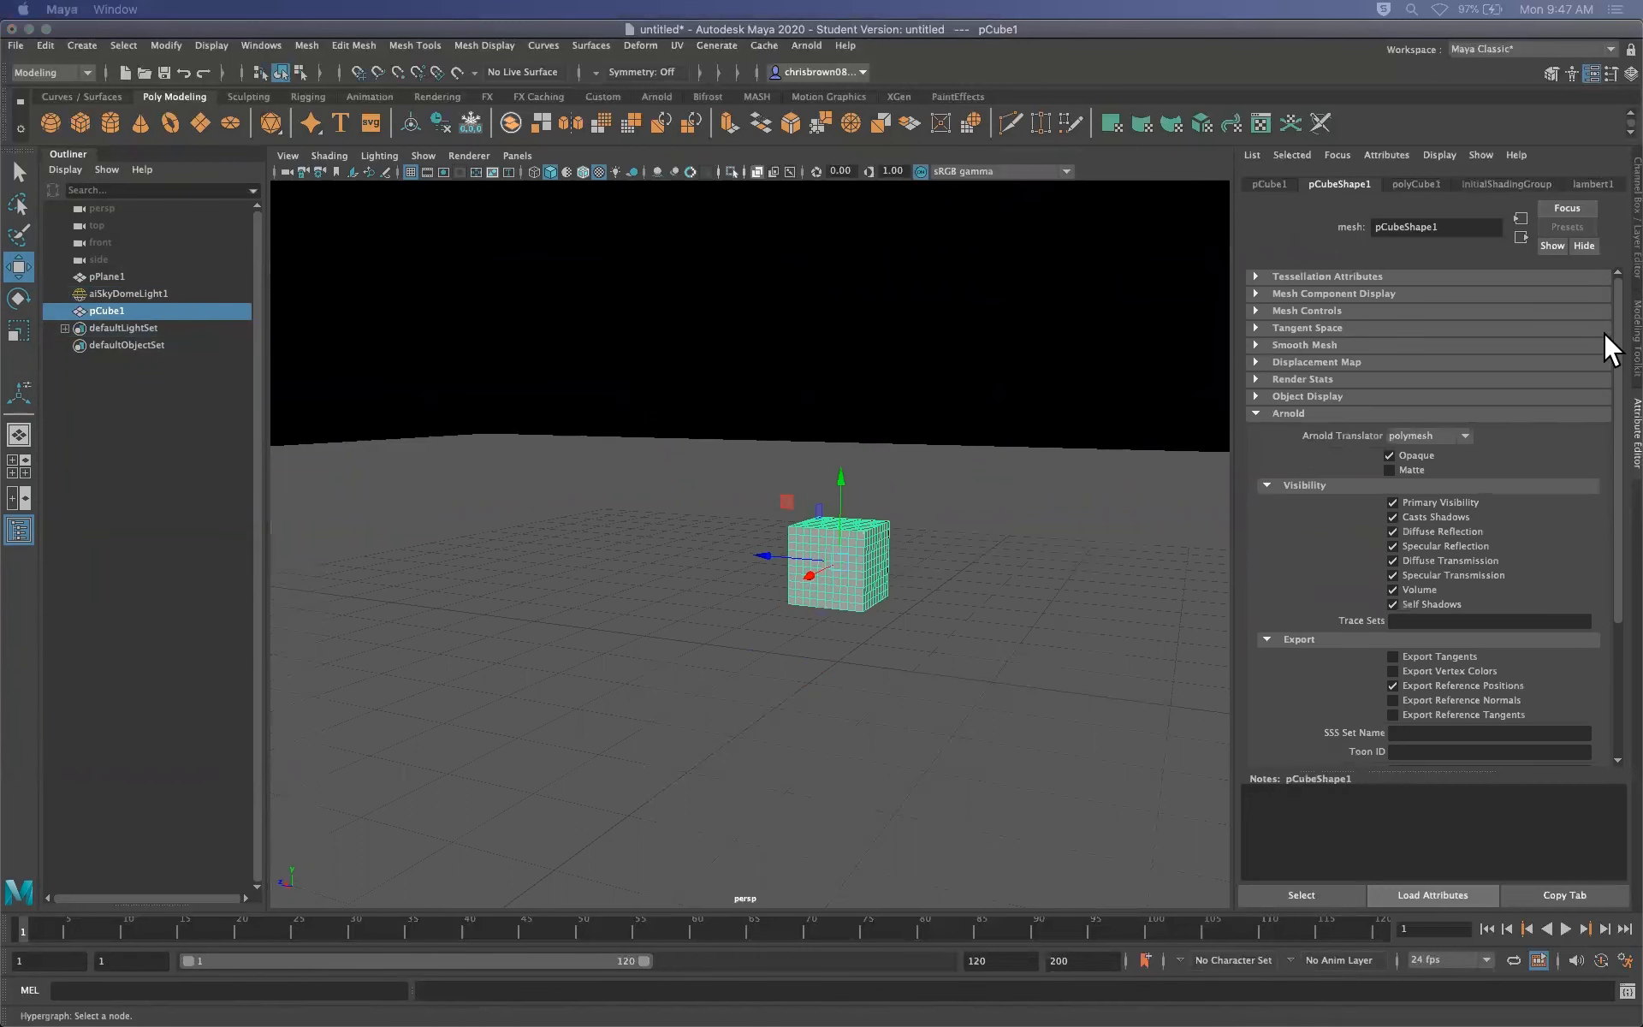
Enable Soft Select in Volume mode for the cube and switch to face selection
left_click(1636, 338)
left_click(1427, 448)
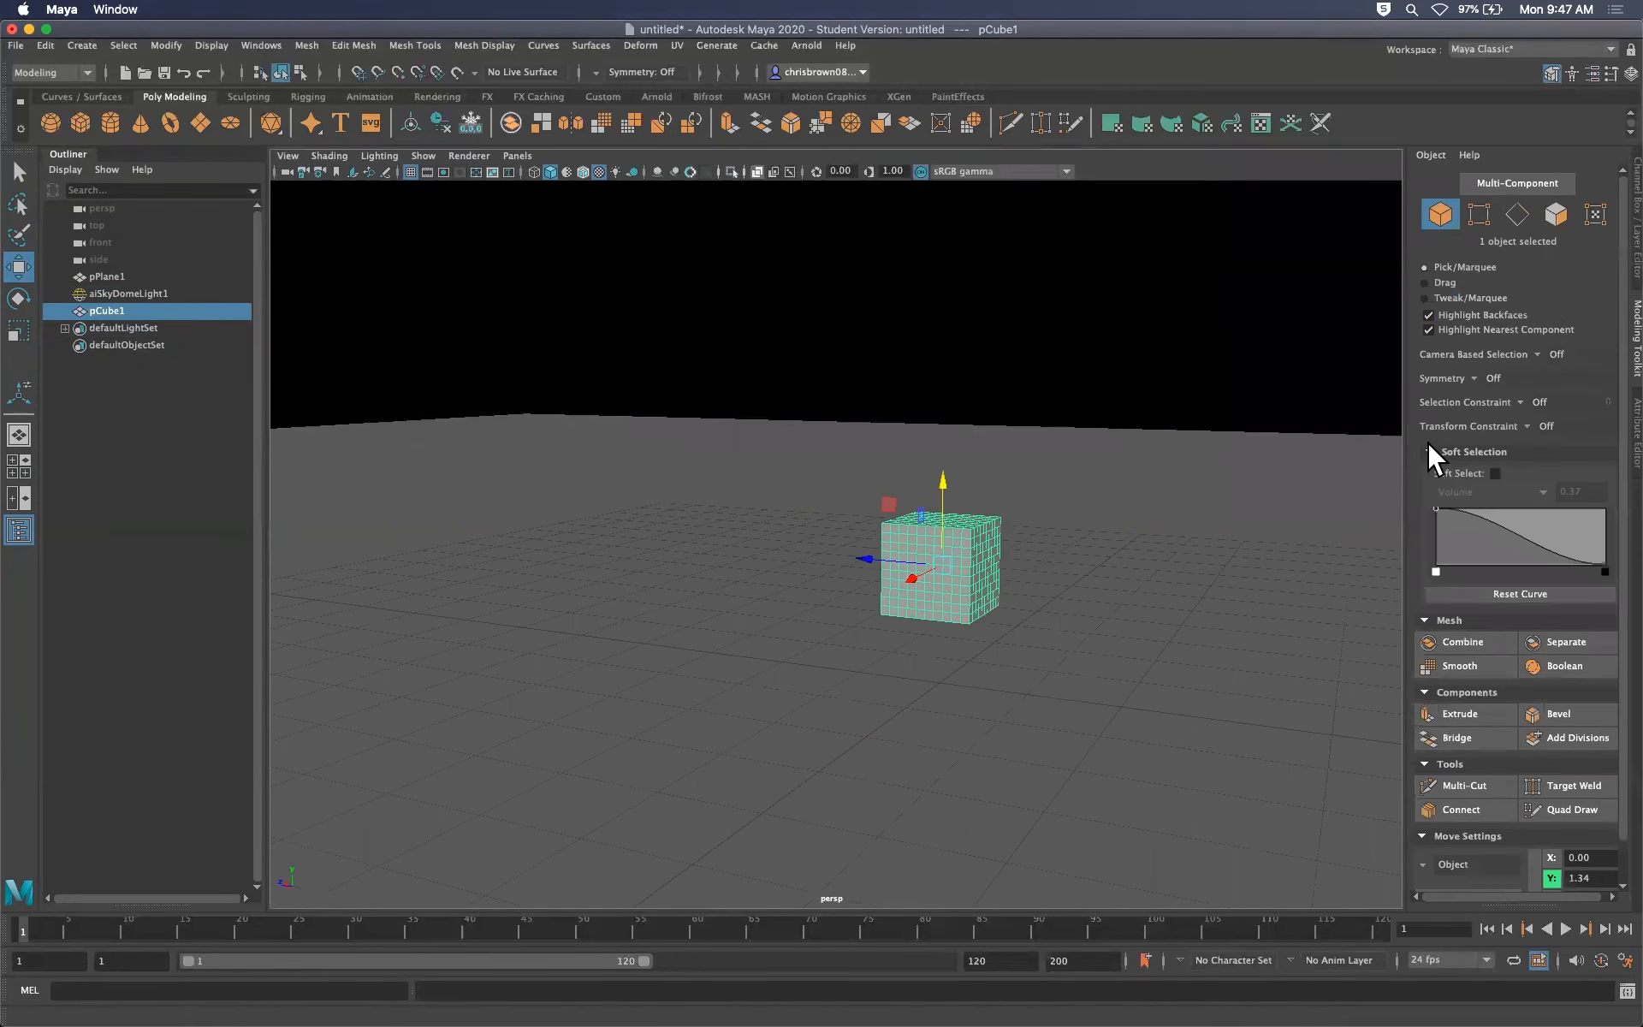
left_click(1493, 473)
left_click(1556, 214)
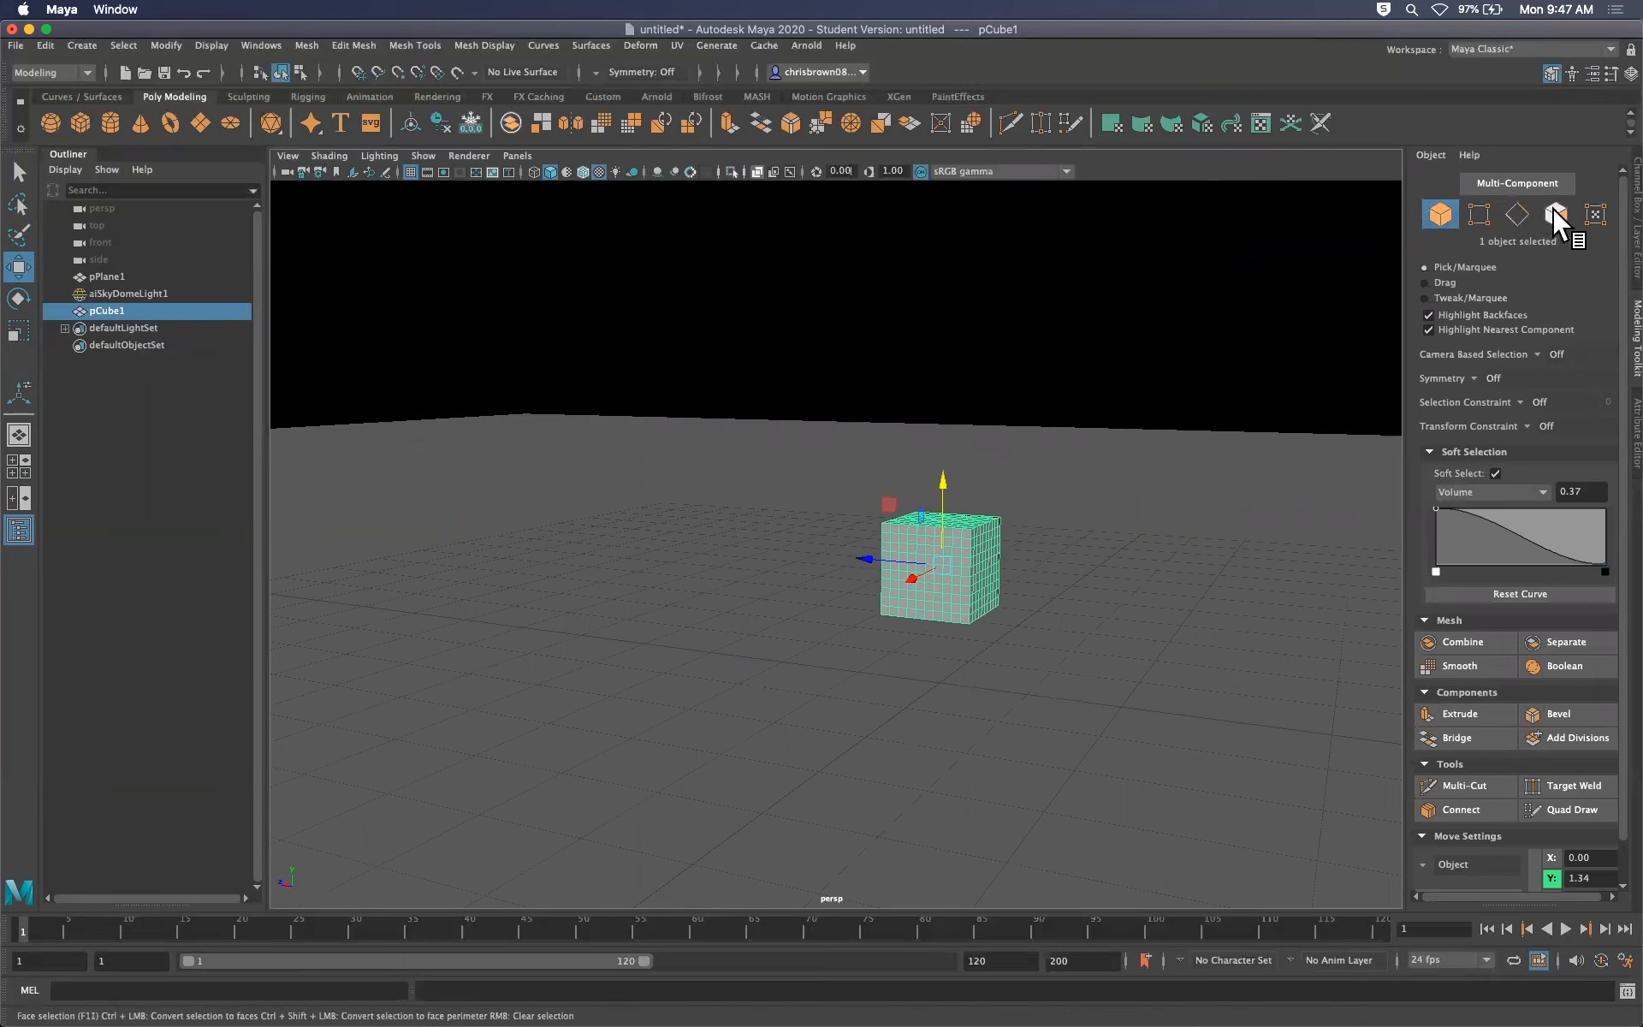
Pull single faces outward from the cube's sides with the soft falloff to form long tapered spikes
left_click(976, 547)
left_click(936, 562)
left_click_drag(936, 562, 820, 644)
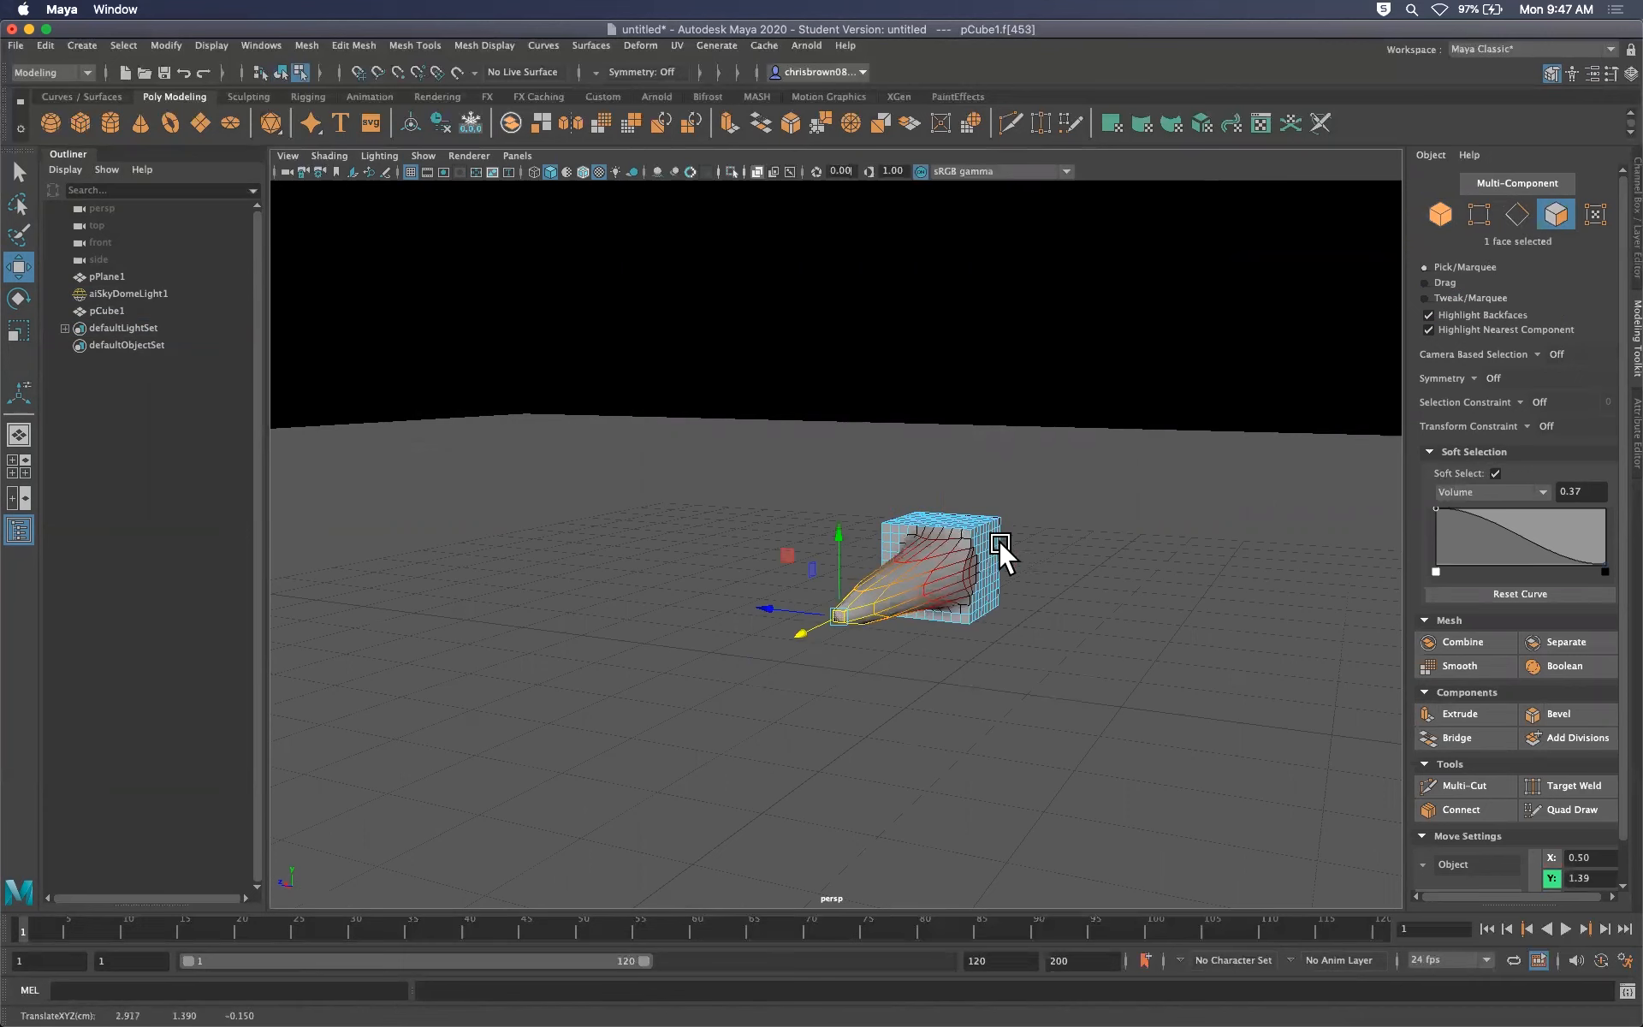
left_click_drag(839, 559, 839, 431)
left_click(993, 593)
left_click_drag(977, 601, 1018, 584)
Pull a top face up into a spike, show the smooth mesh preview, and pull another side face outward
left_click(943, 513)
left_click_drag(948, 440, 951, 351)
key("3")
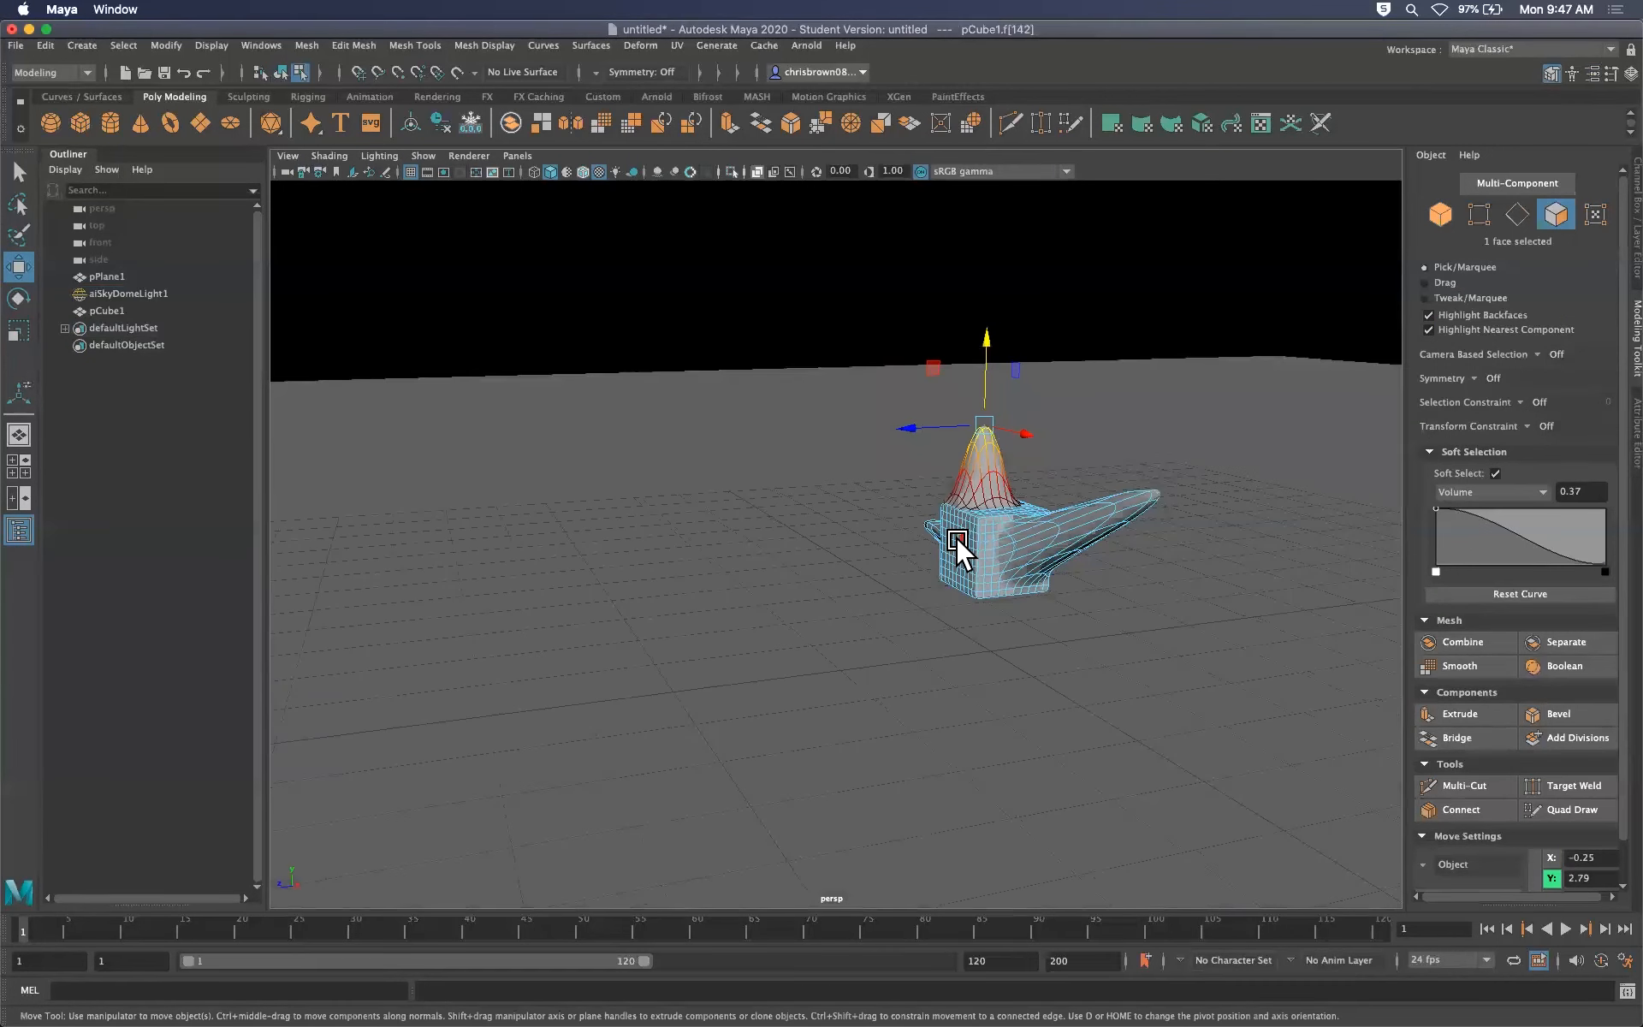
left_click(955, 540)
mouse_move(906, 537)
left_mouse_down()
mouse_move(865, 546)
mouse_move(836, 484)
mouse_move(916, 516)
left_mouse_up()
Assign the existing boxMat material to the spiky cube and inspect the stretched monkey texture on it
left_click(17, 174)
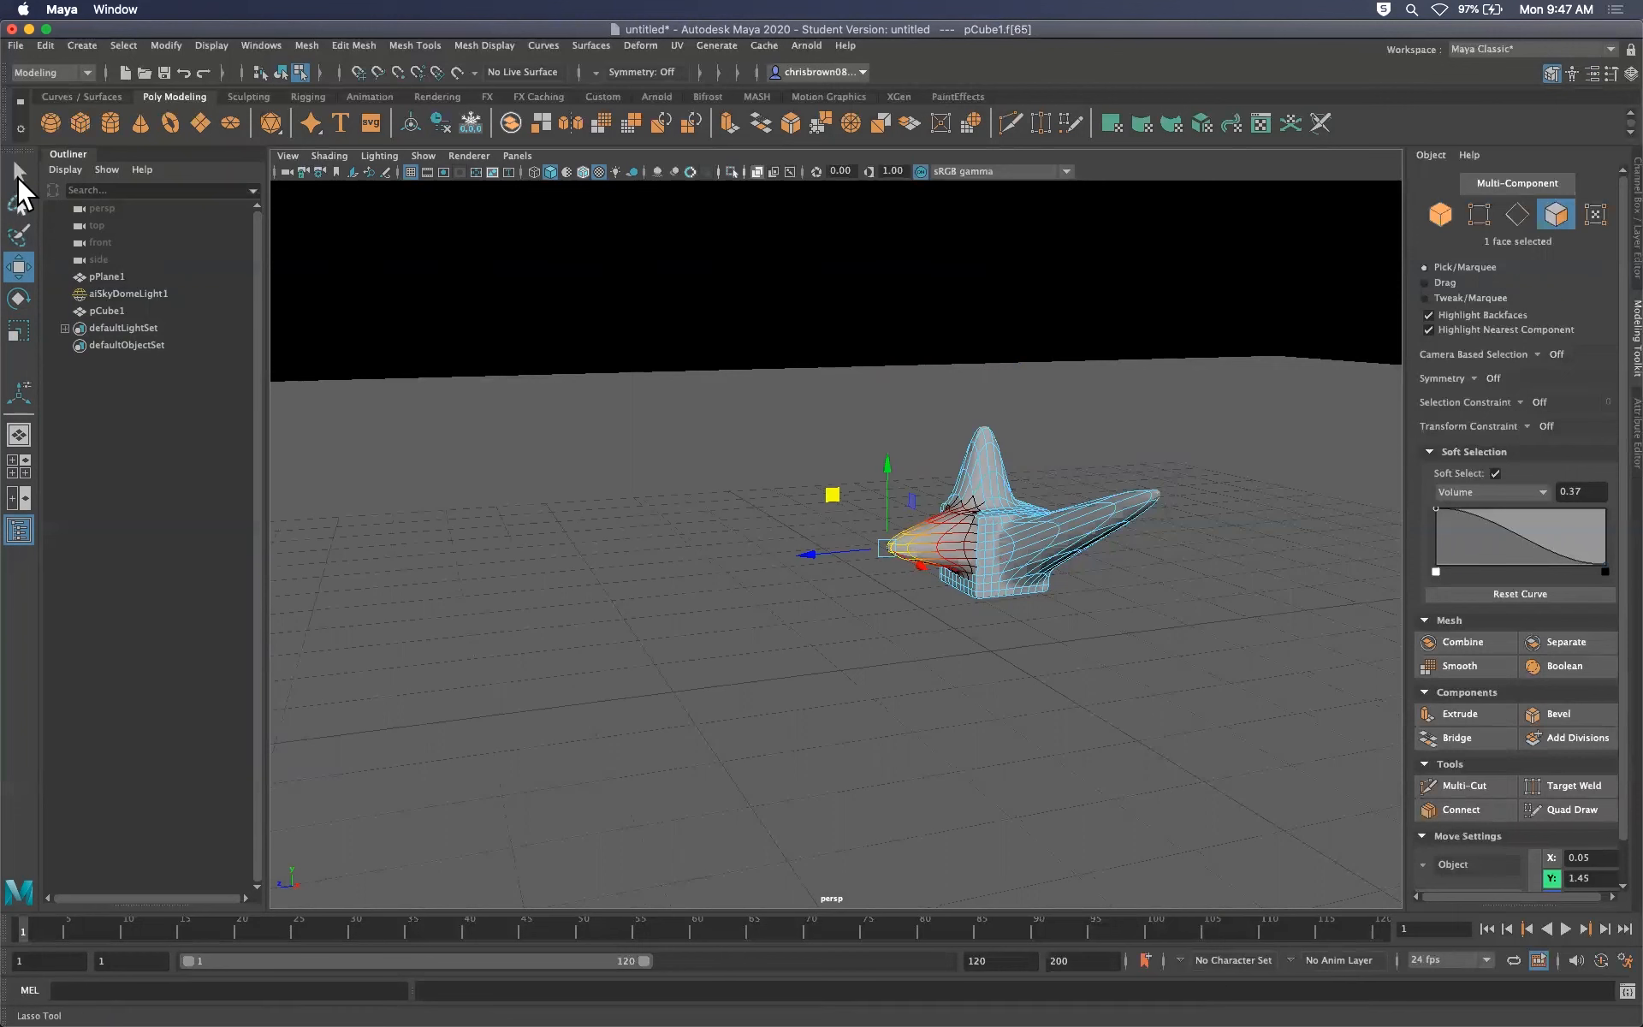
left_click(993, 462)
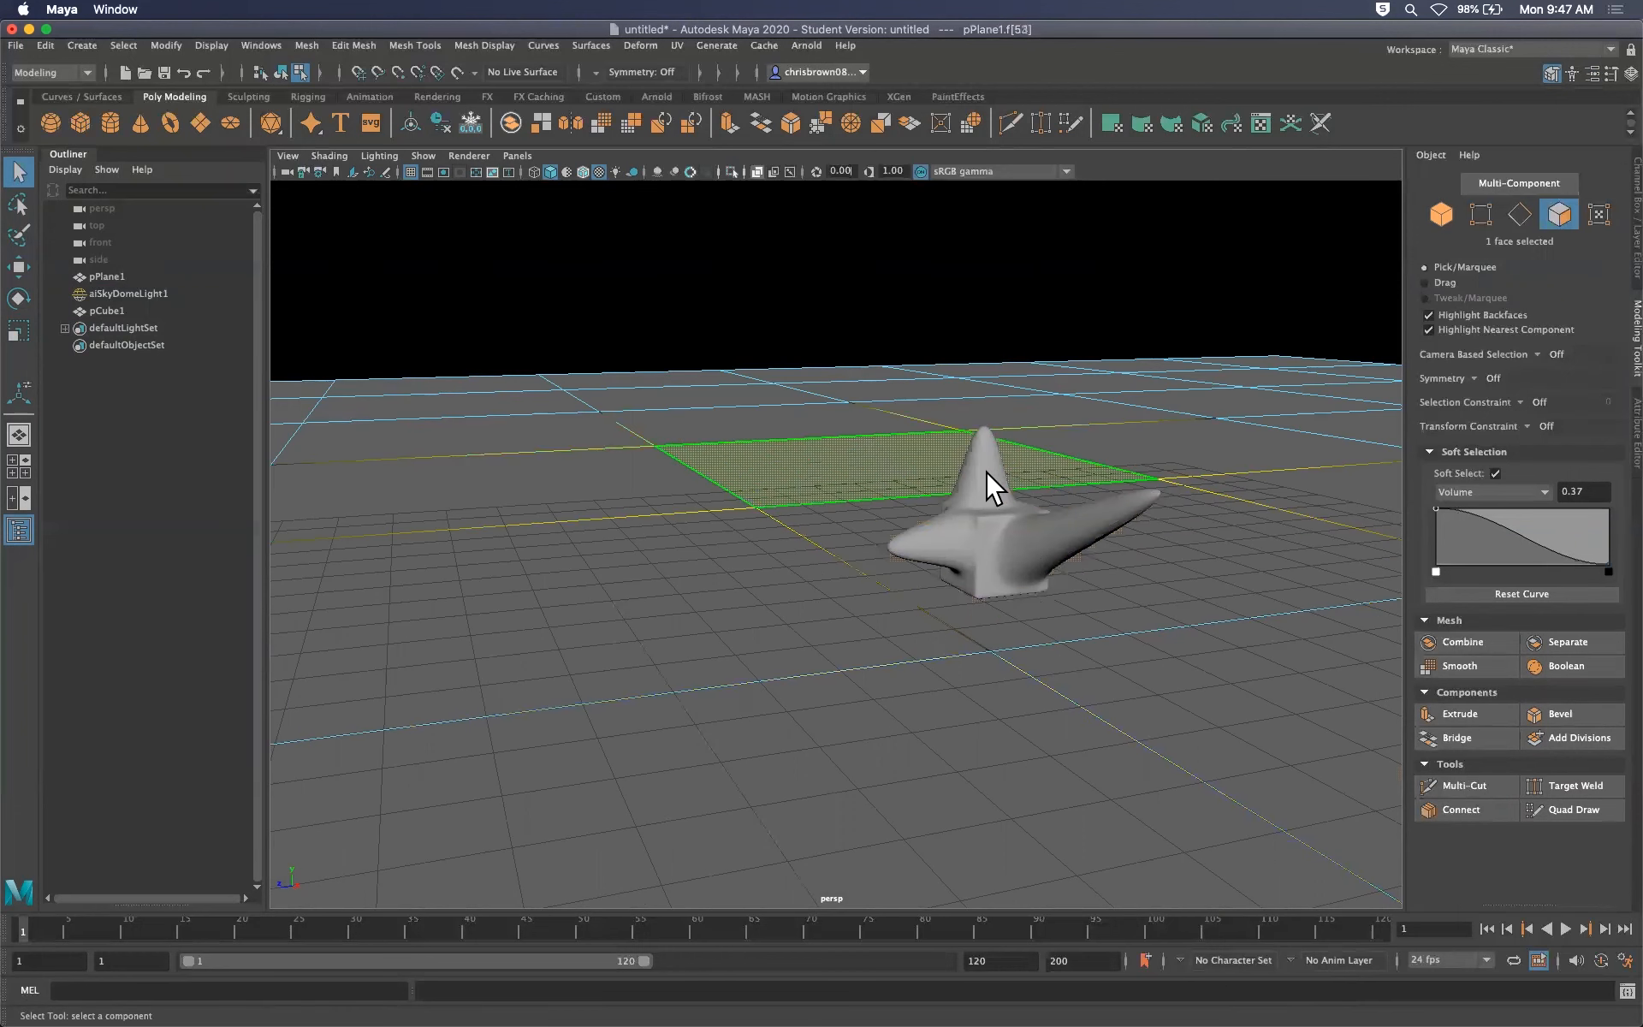
left_click(681, 262)
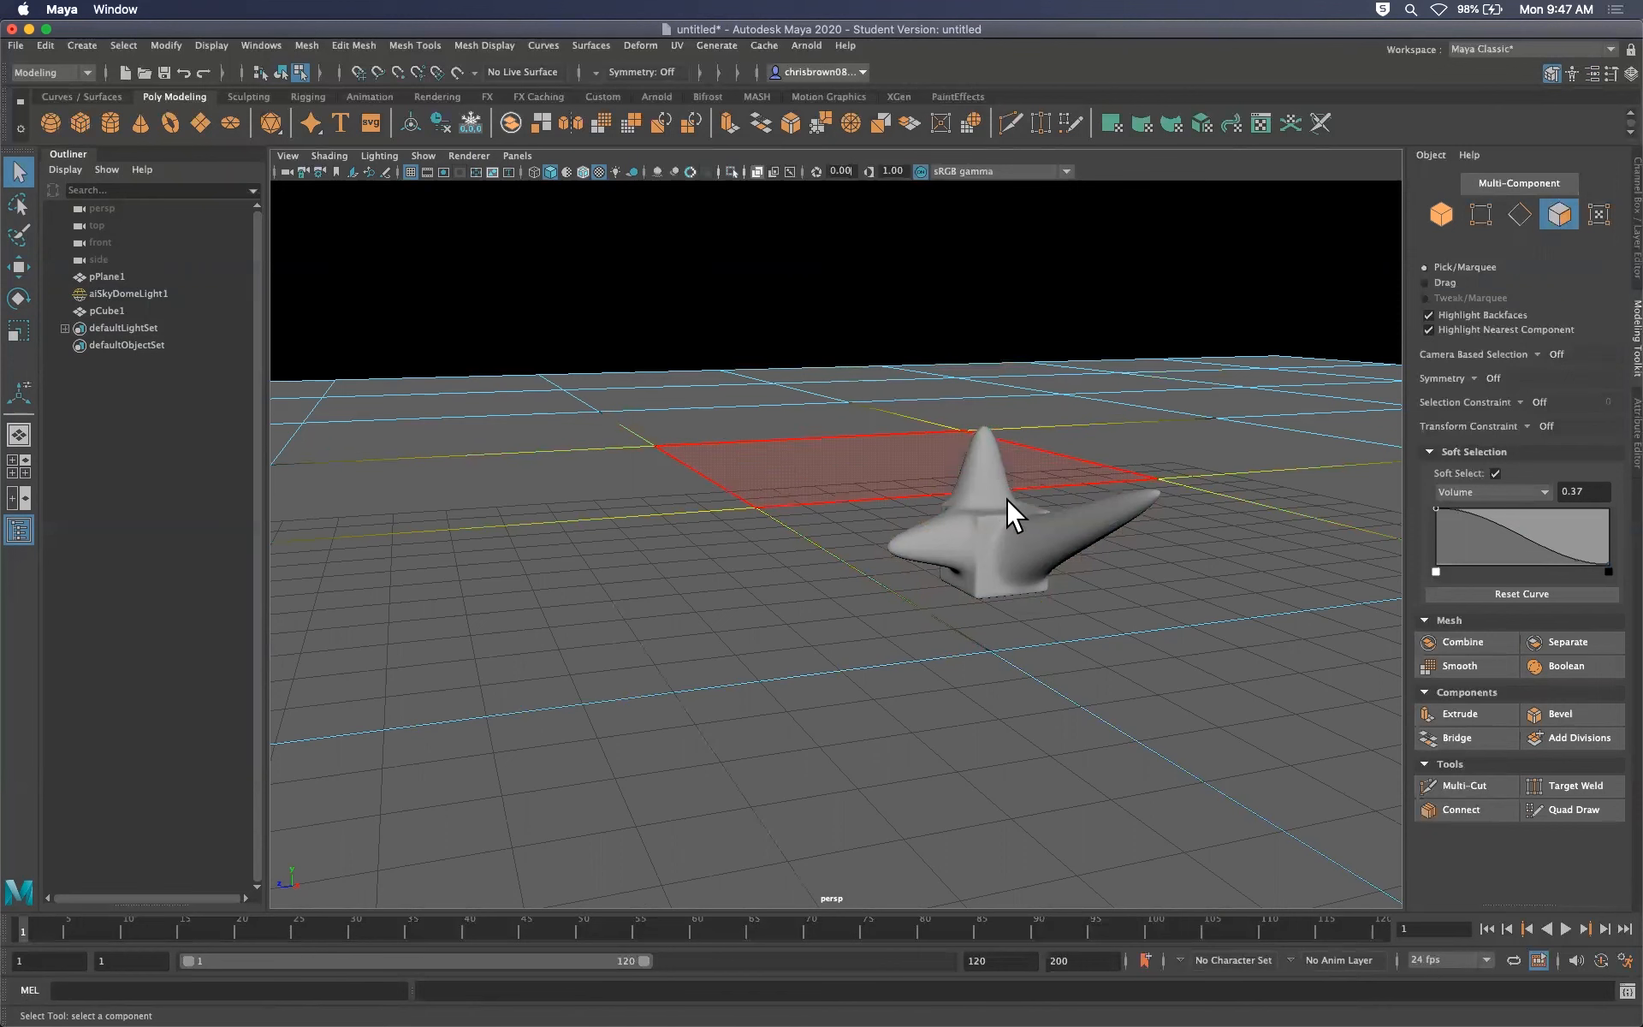
left_click(107, 308)
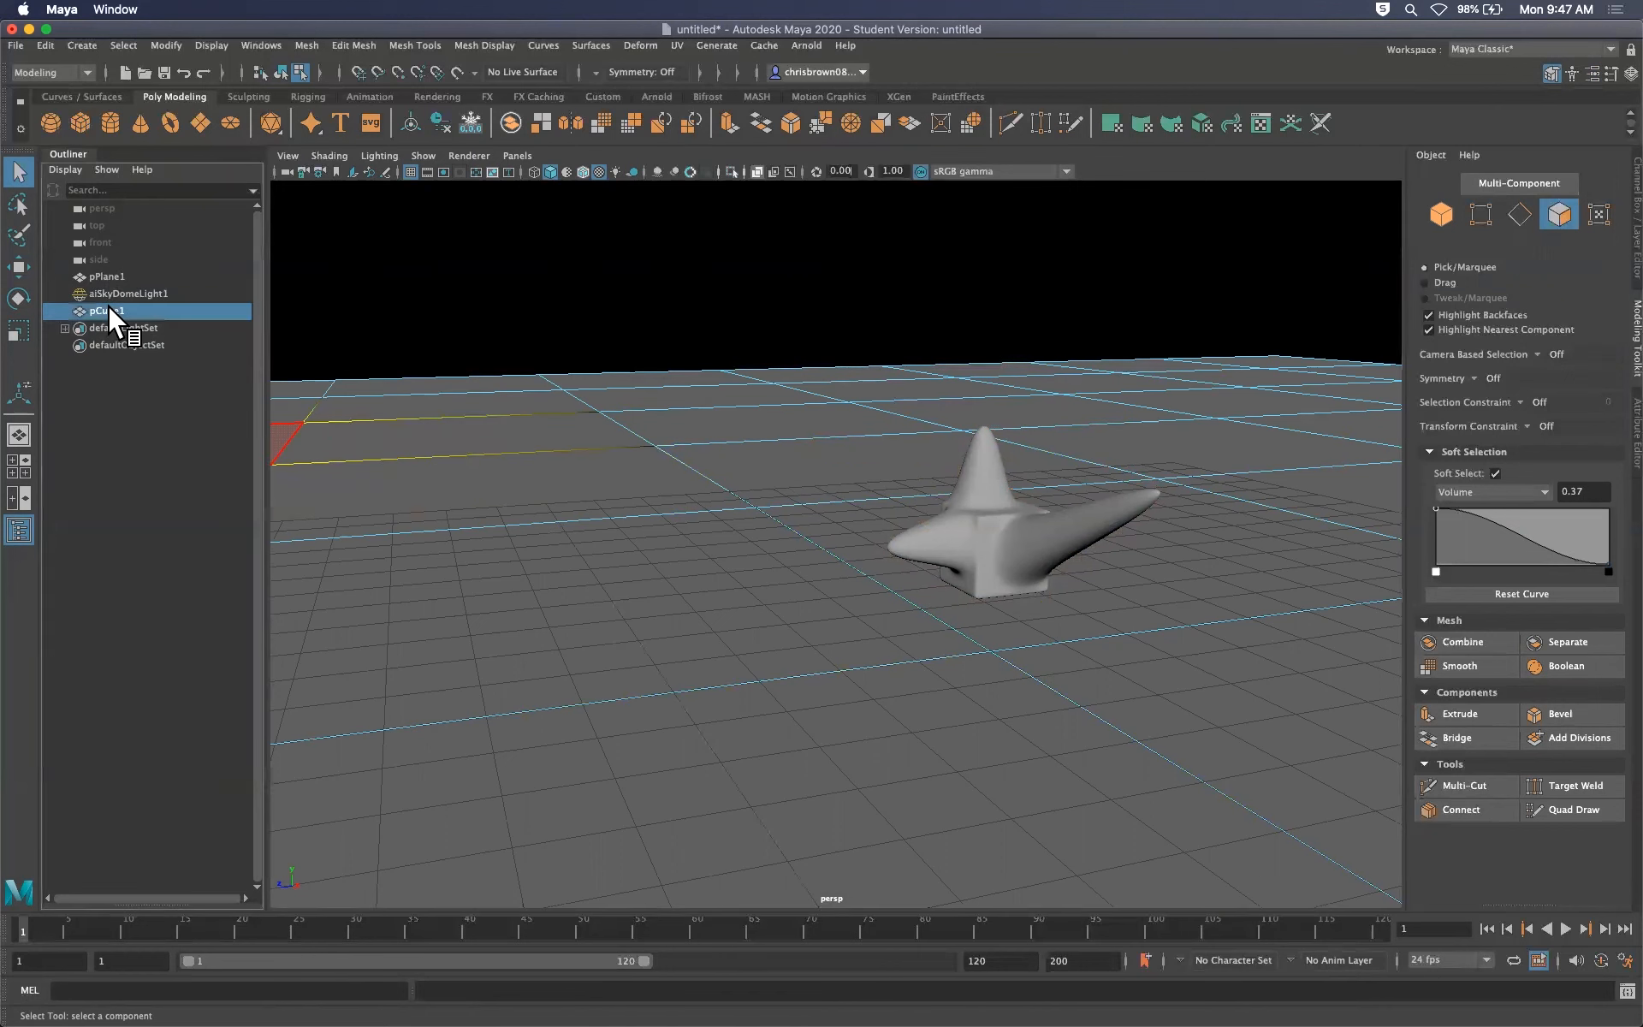
right_click(994, 519)
mouse_move(1050, 992)
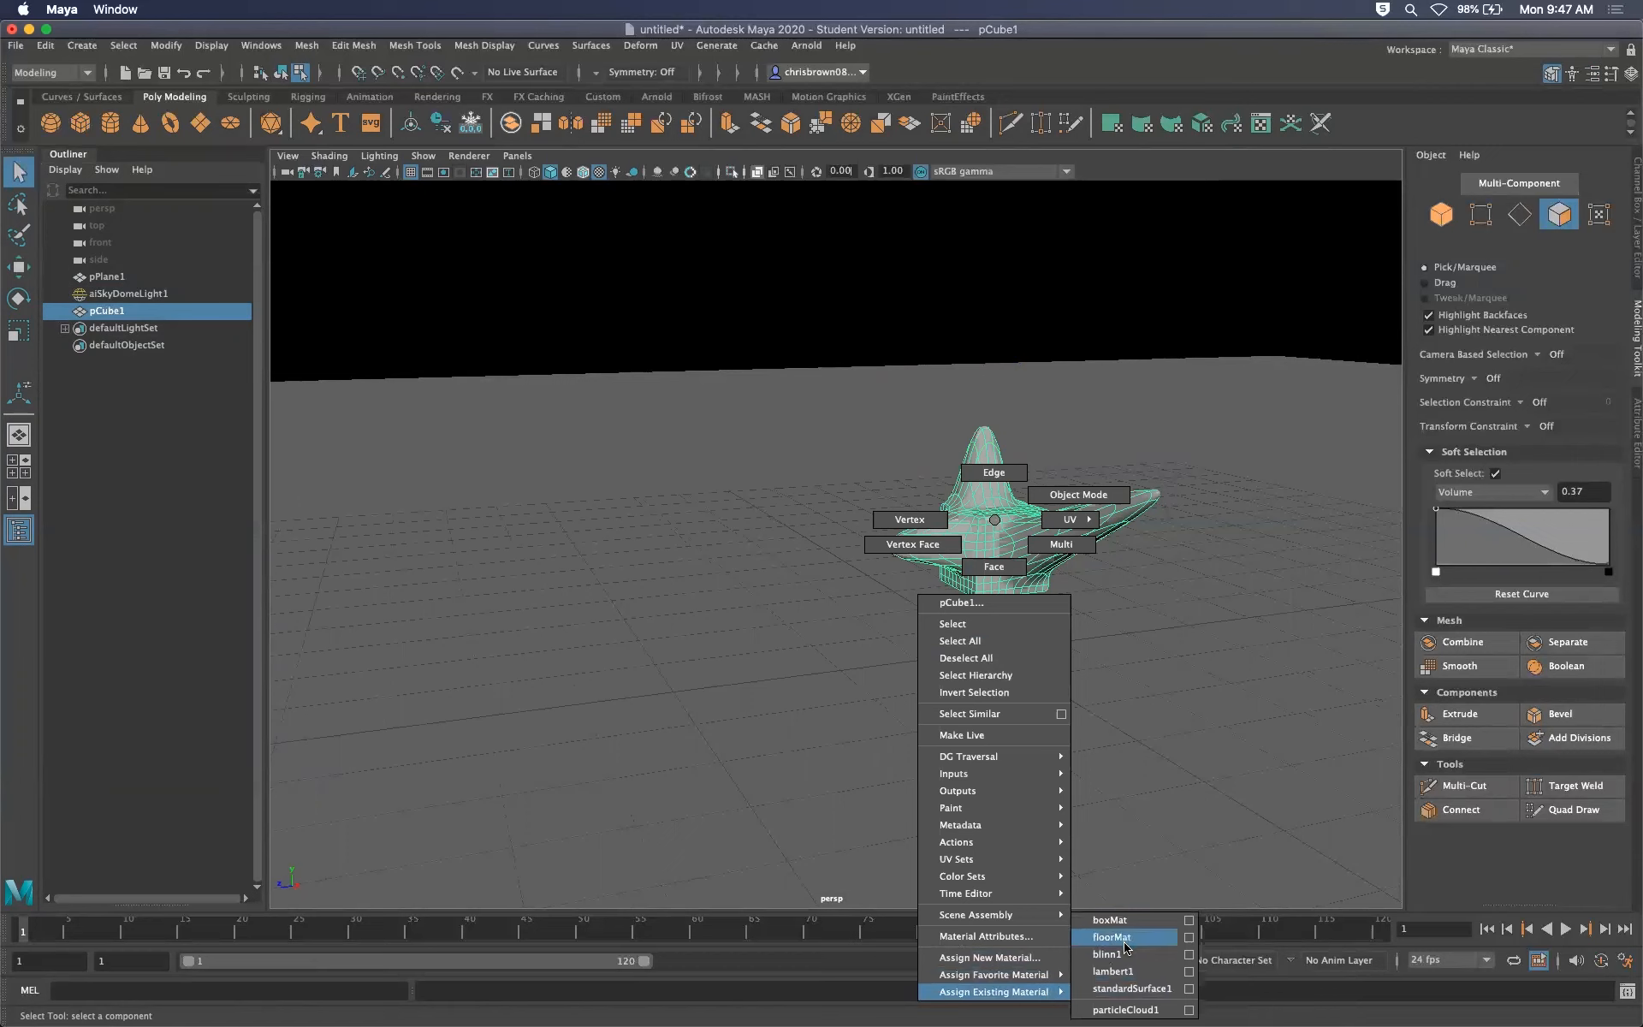
left_click(1112, 919)
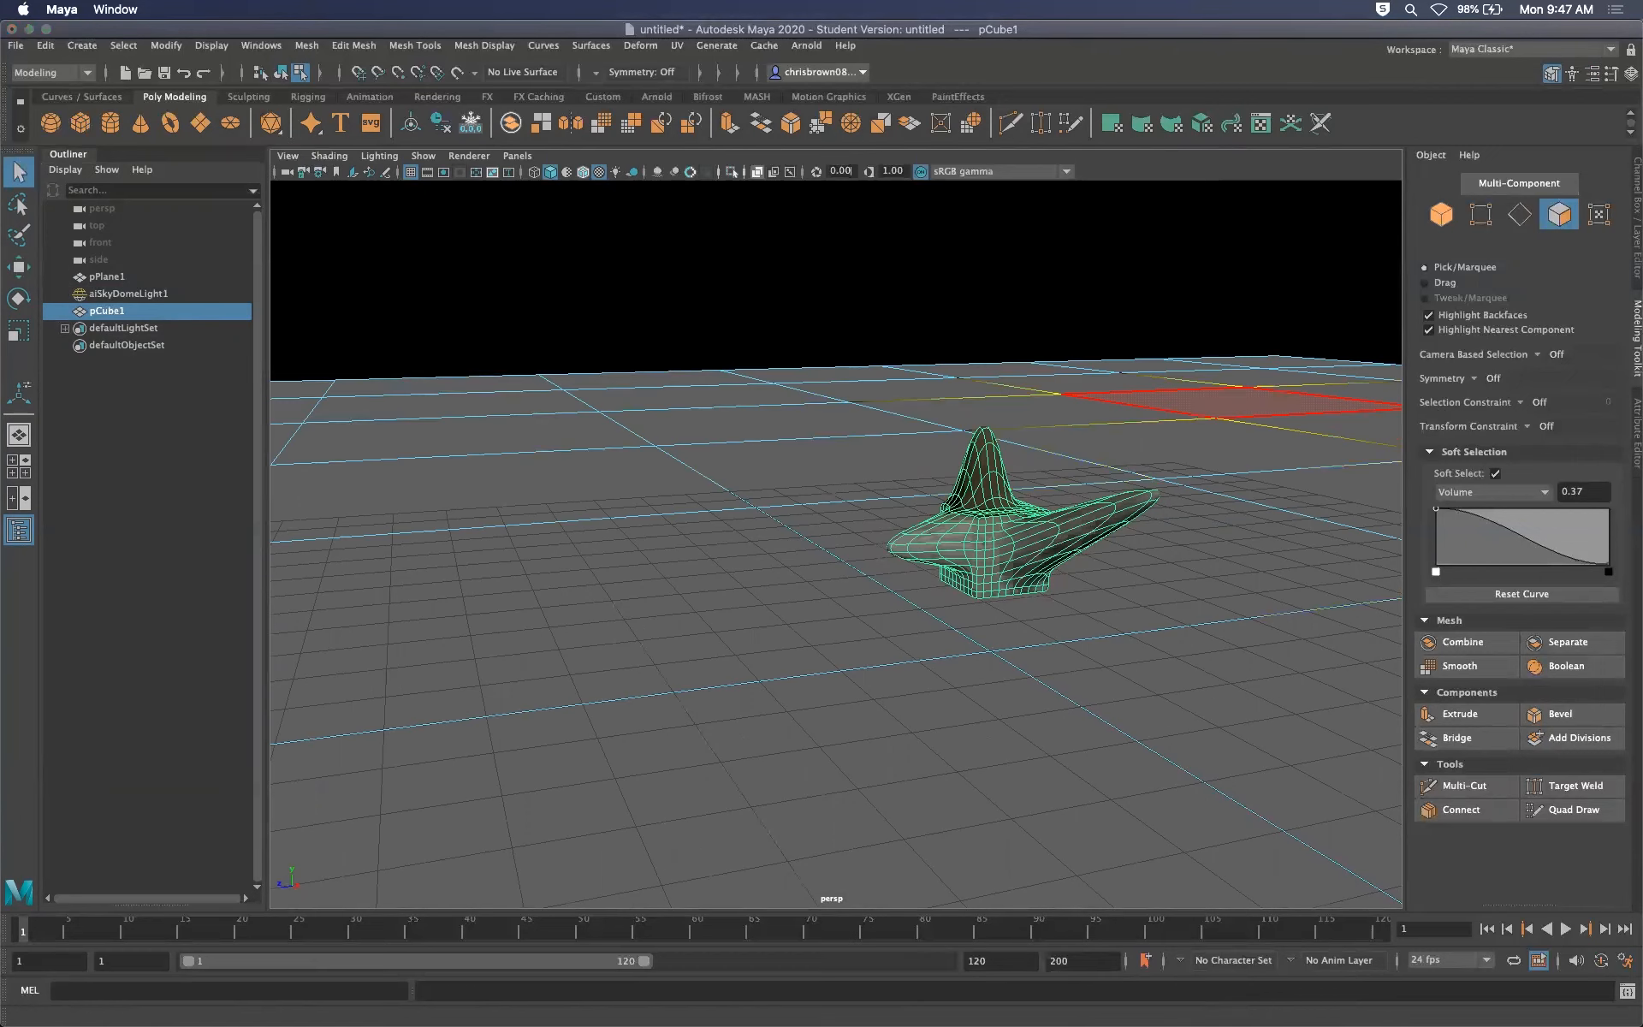
left_click(1100, 285)
left_click_drag(1047, 486, 924, 480, "alt")
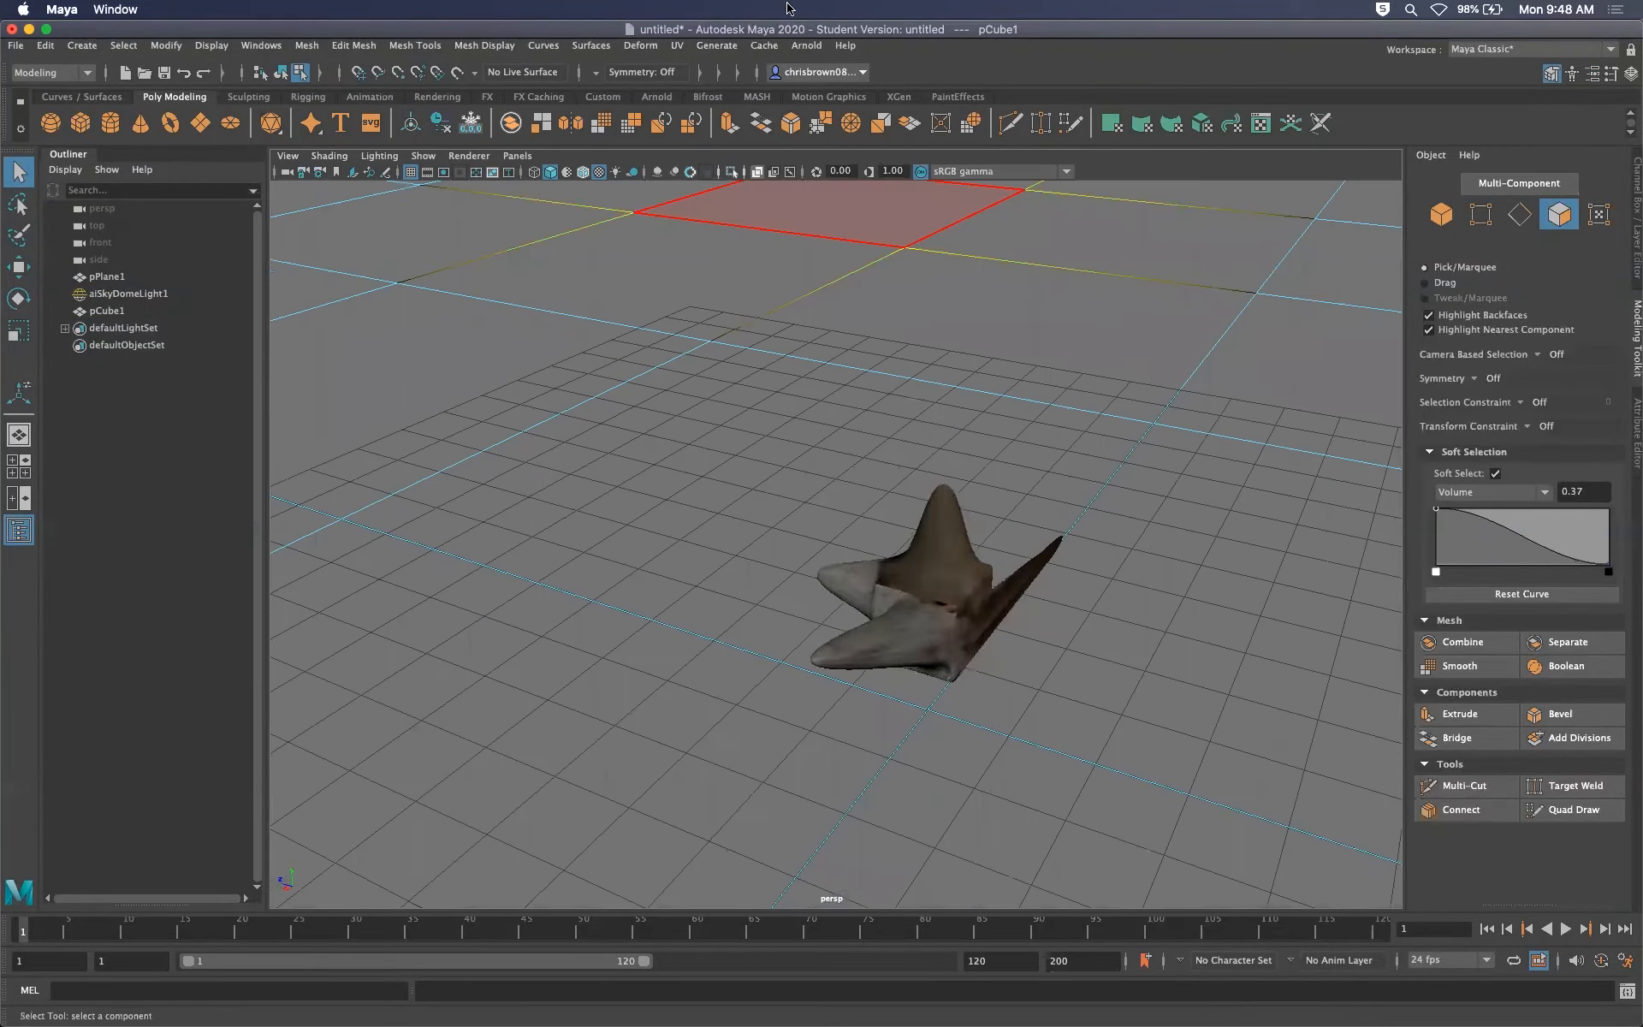
Compare the spiky cube's UV layout with the baby-monkey texture in the UV Editor, and close the UV windows
left_click(675, 45)
left_click(710, 71)
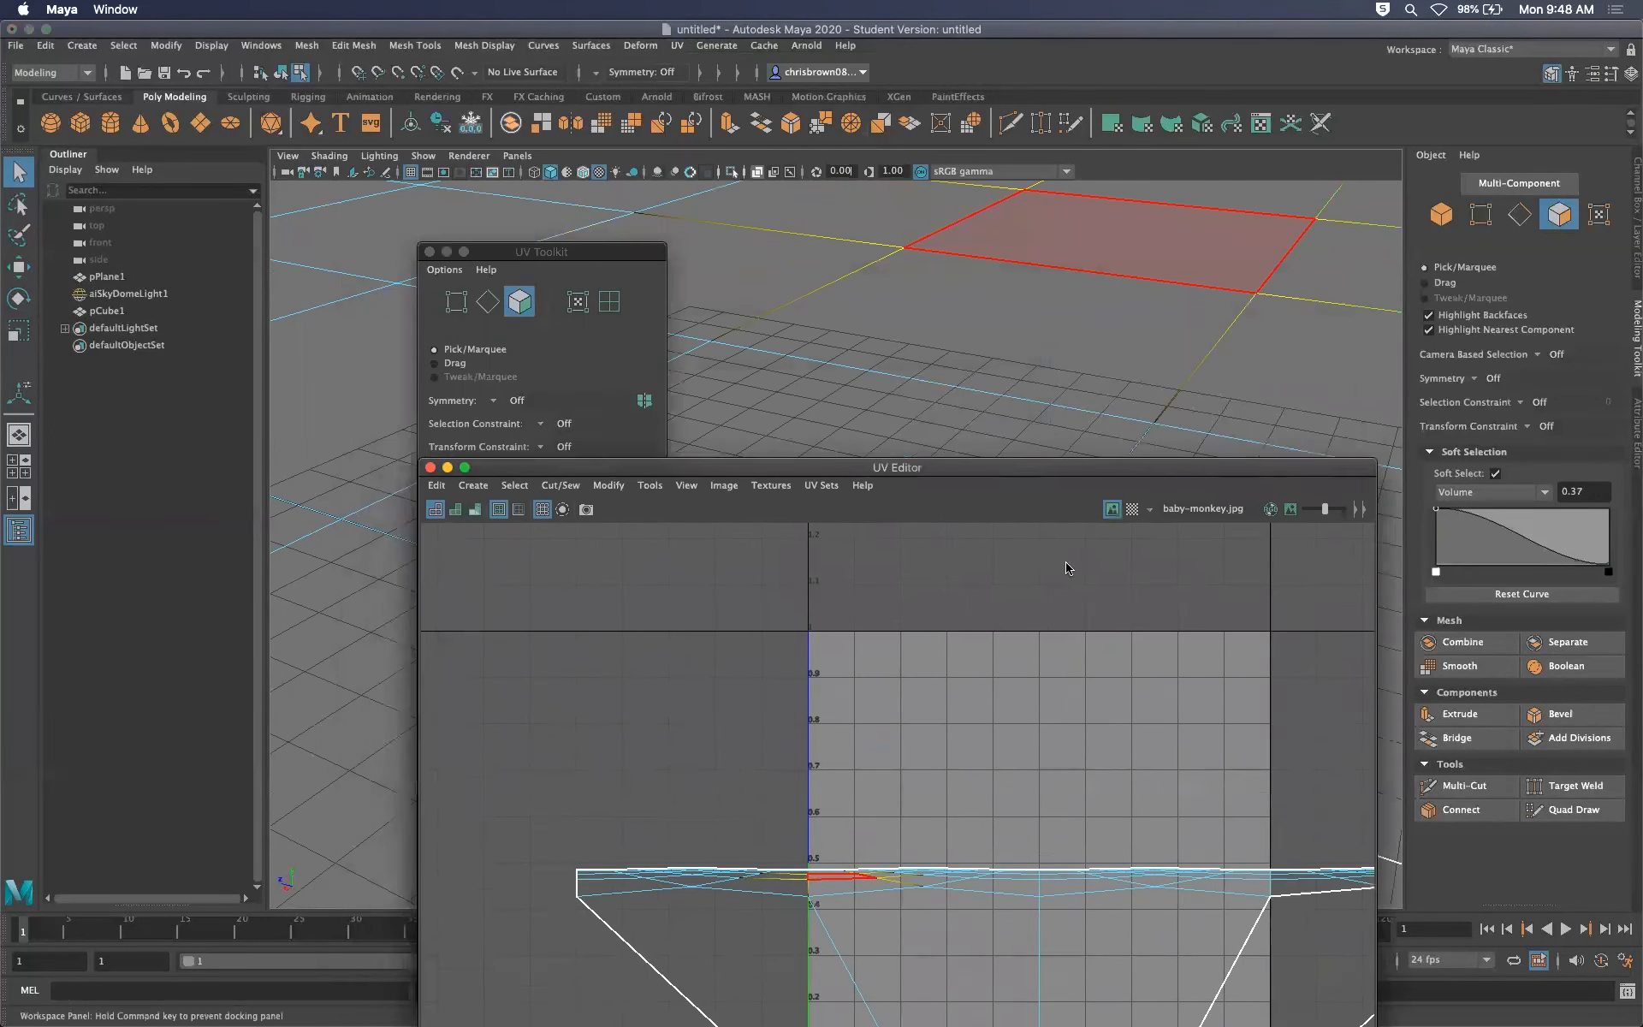
left_click(942, 573)
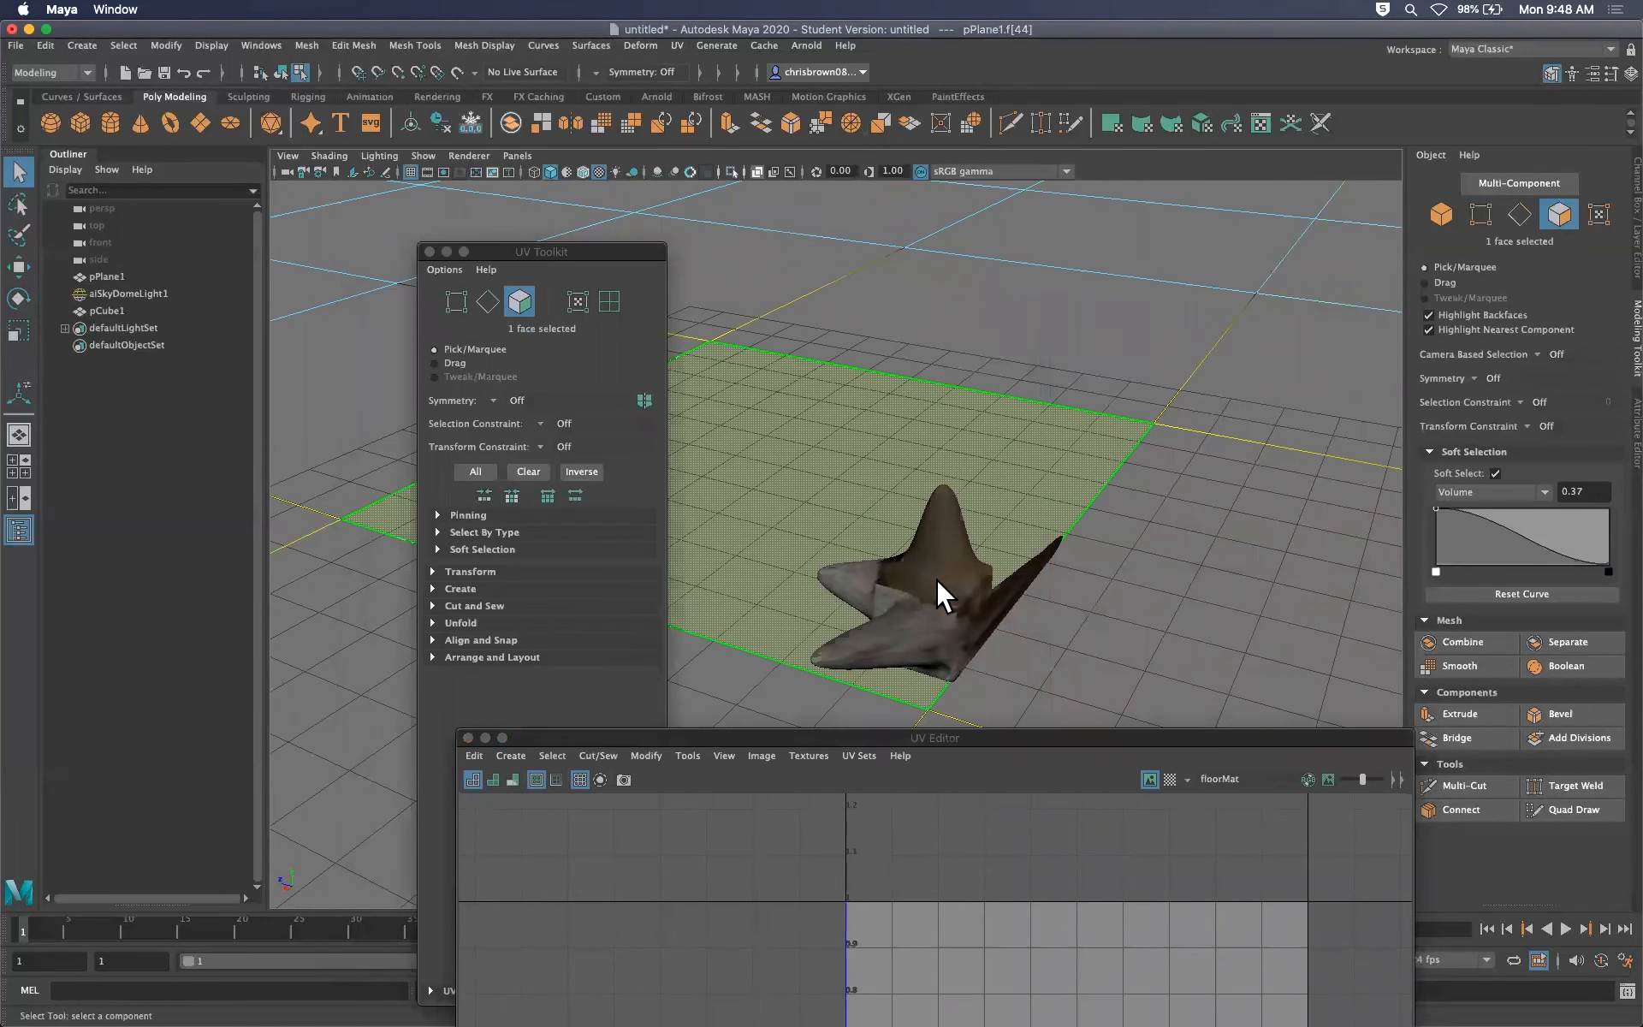
left_click(110, 310)
left_click_drag(1096, 738, 930, 179)
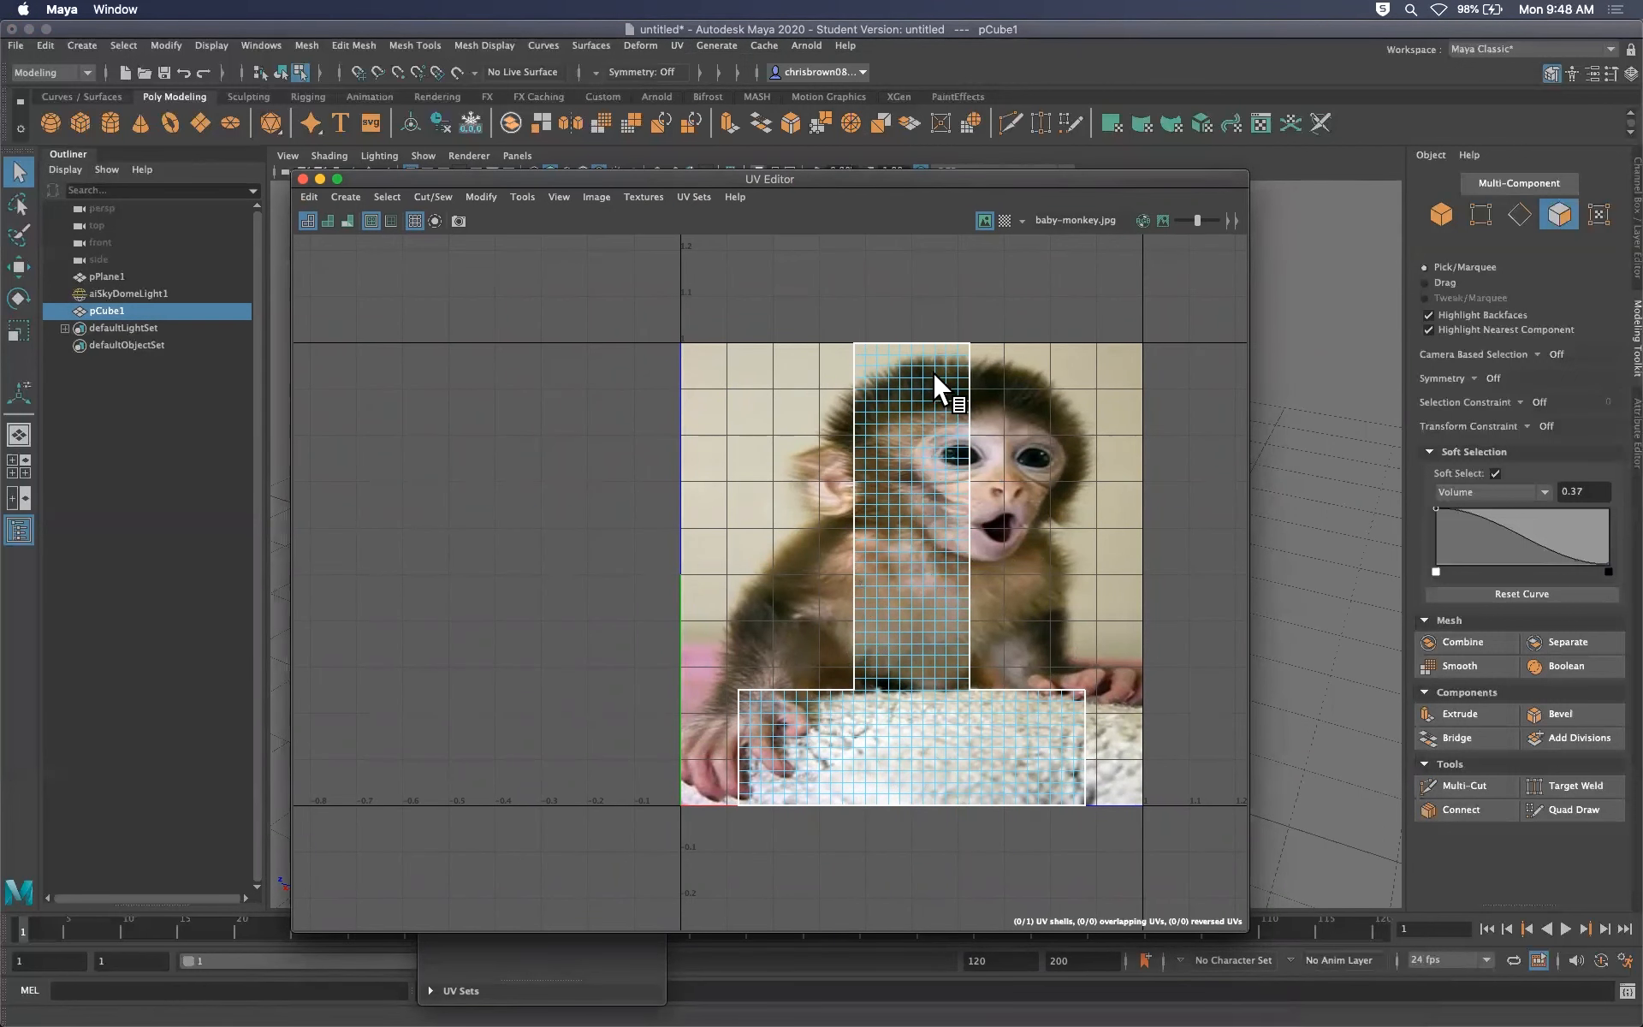
left_click_drag(957, 184, 1061, 194)
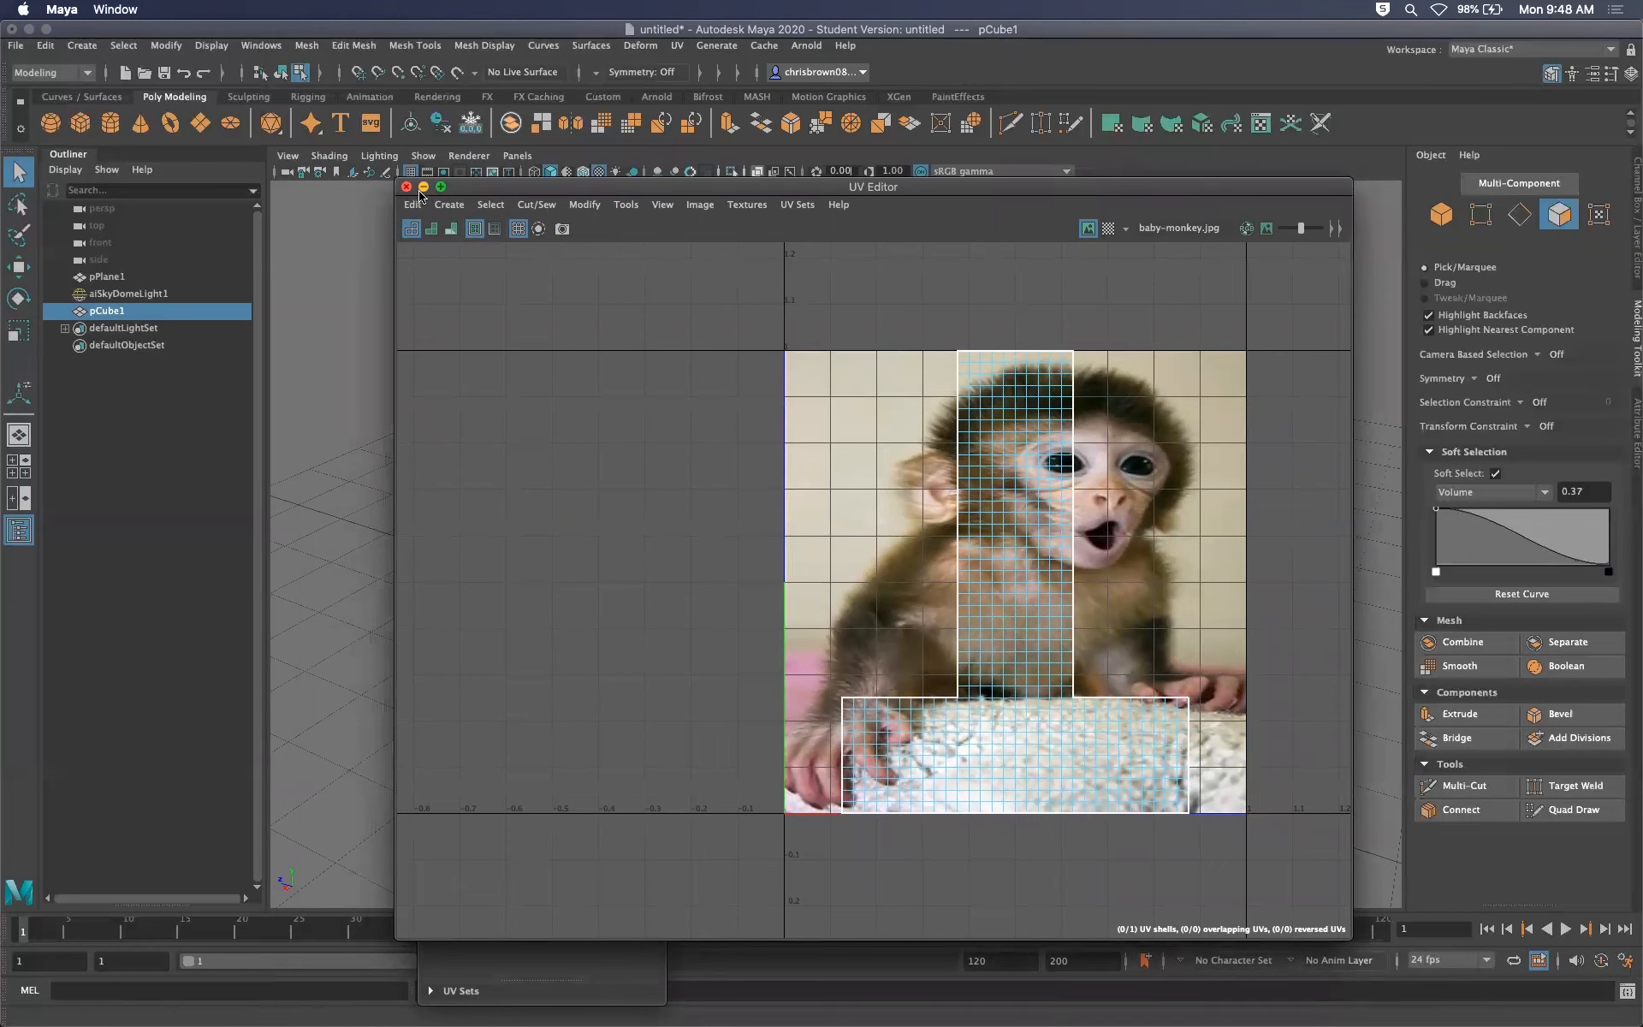
left_click_drag(531, 181, 936, 446)
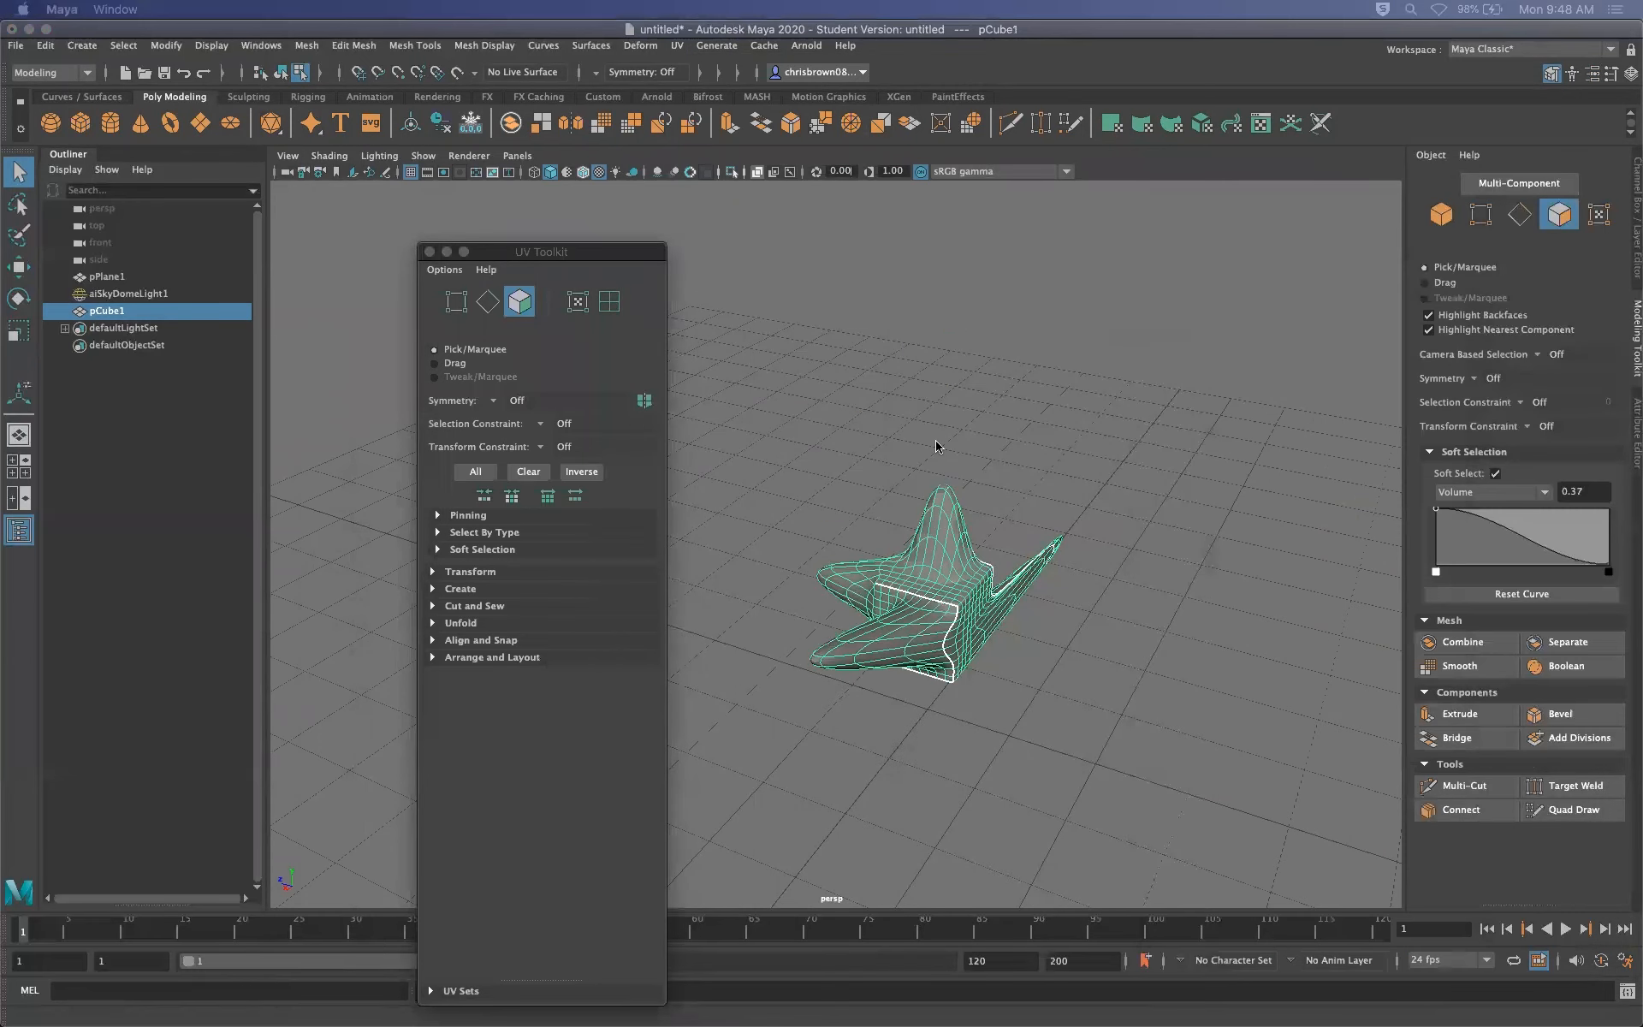
left_click(428, 251)
Review the Automatic mapping options and apply Automatic UV mapping to the spiky cube with its existing settings
left_click_drag(940, 594, 843, 569, "alt")
left_click(676, 45)
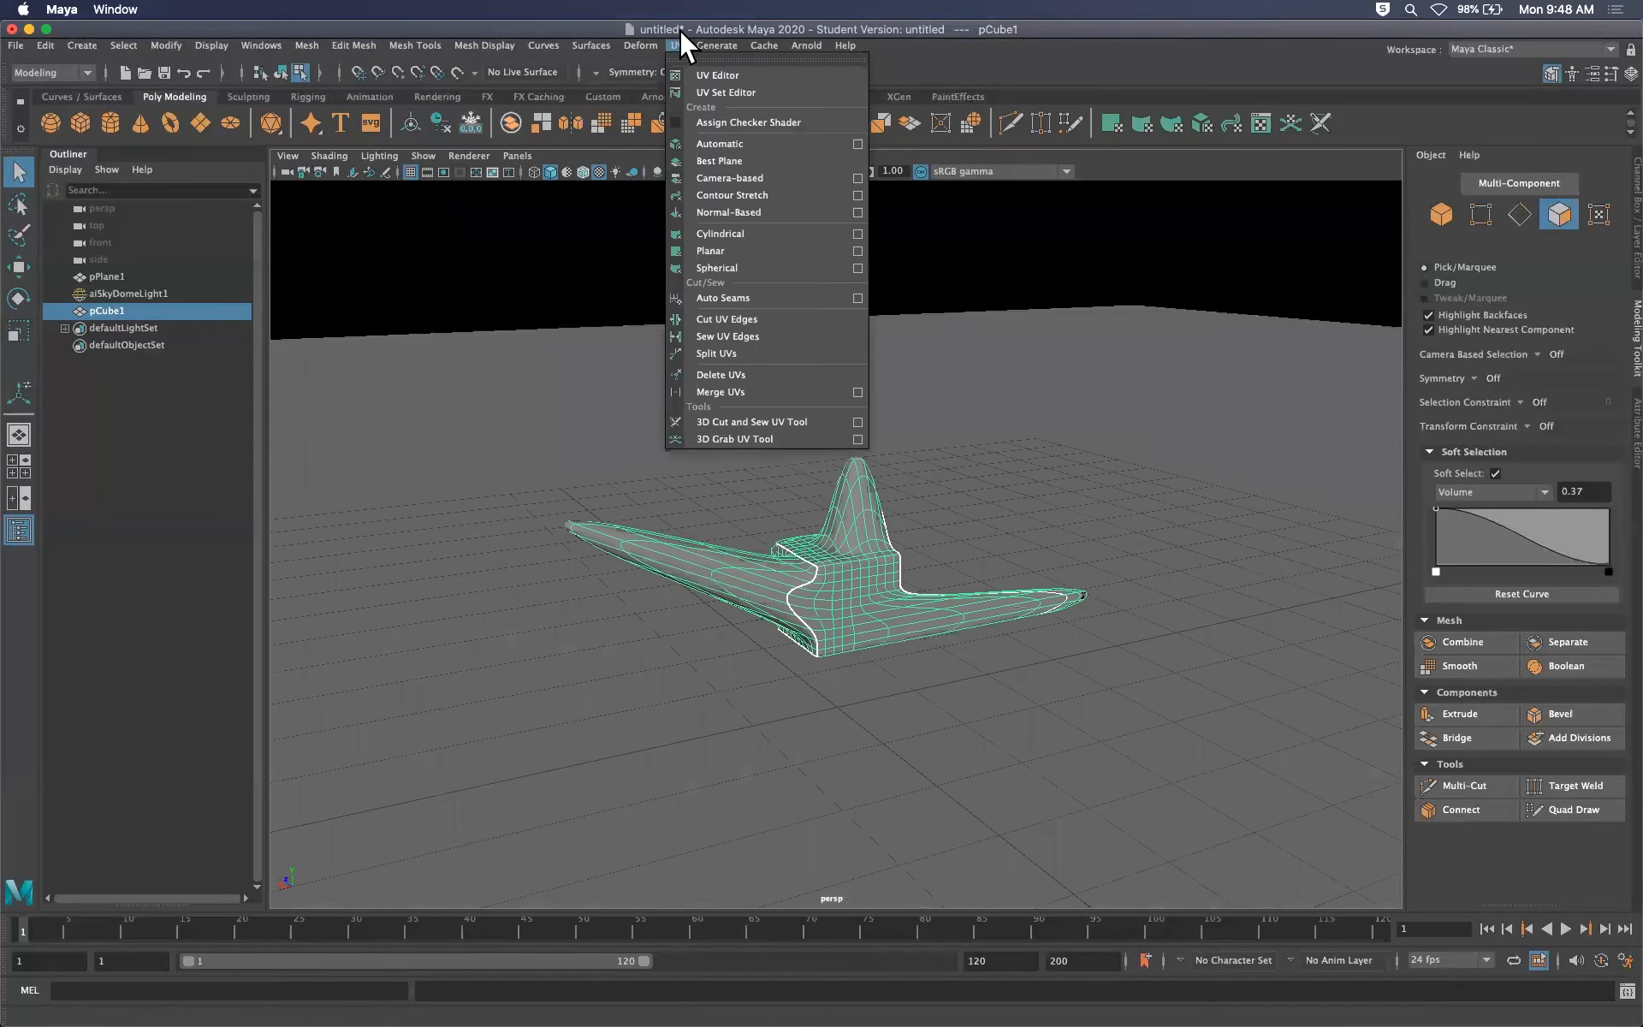
left_click(858, 144)
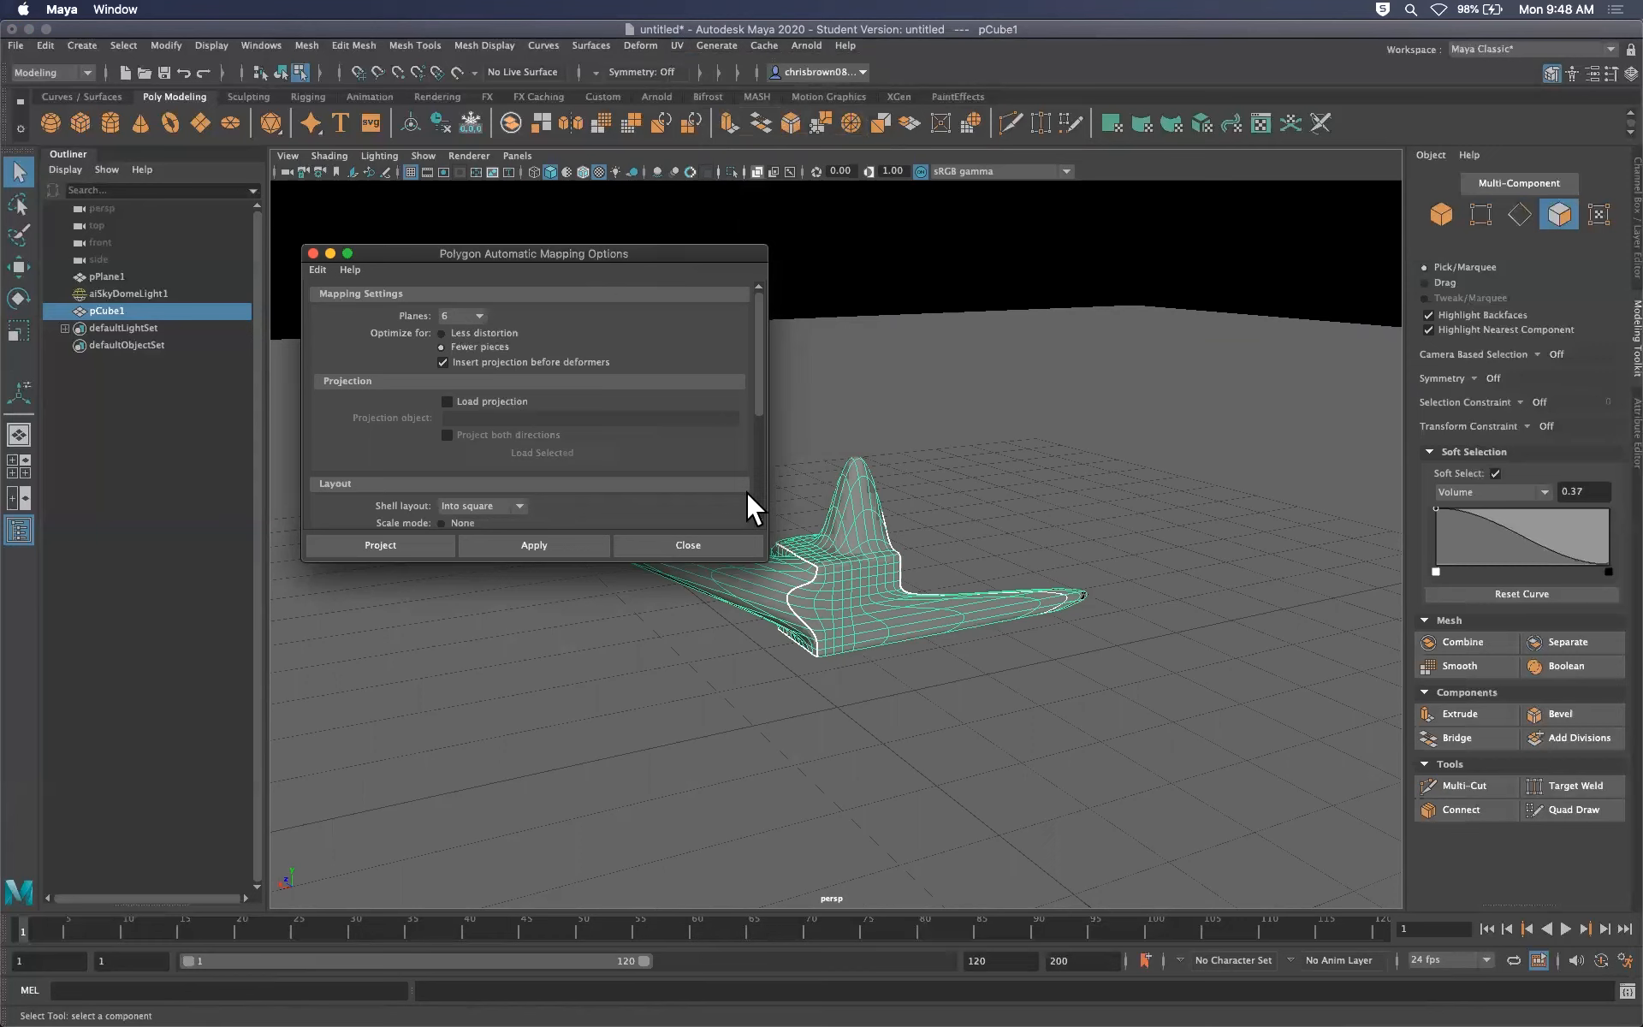
left_click(971, 470)
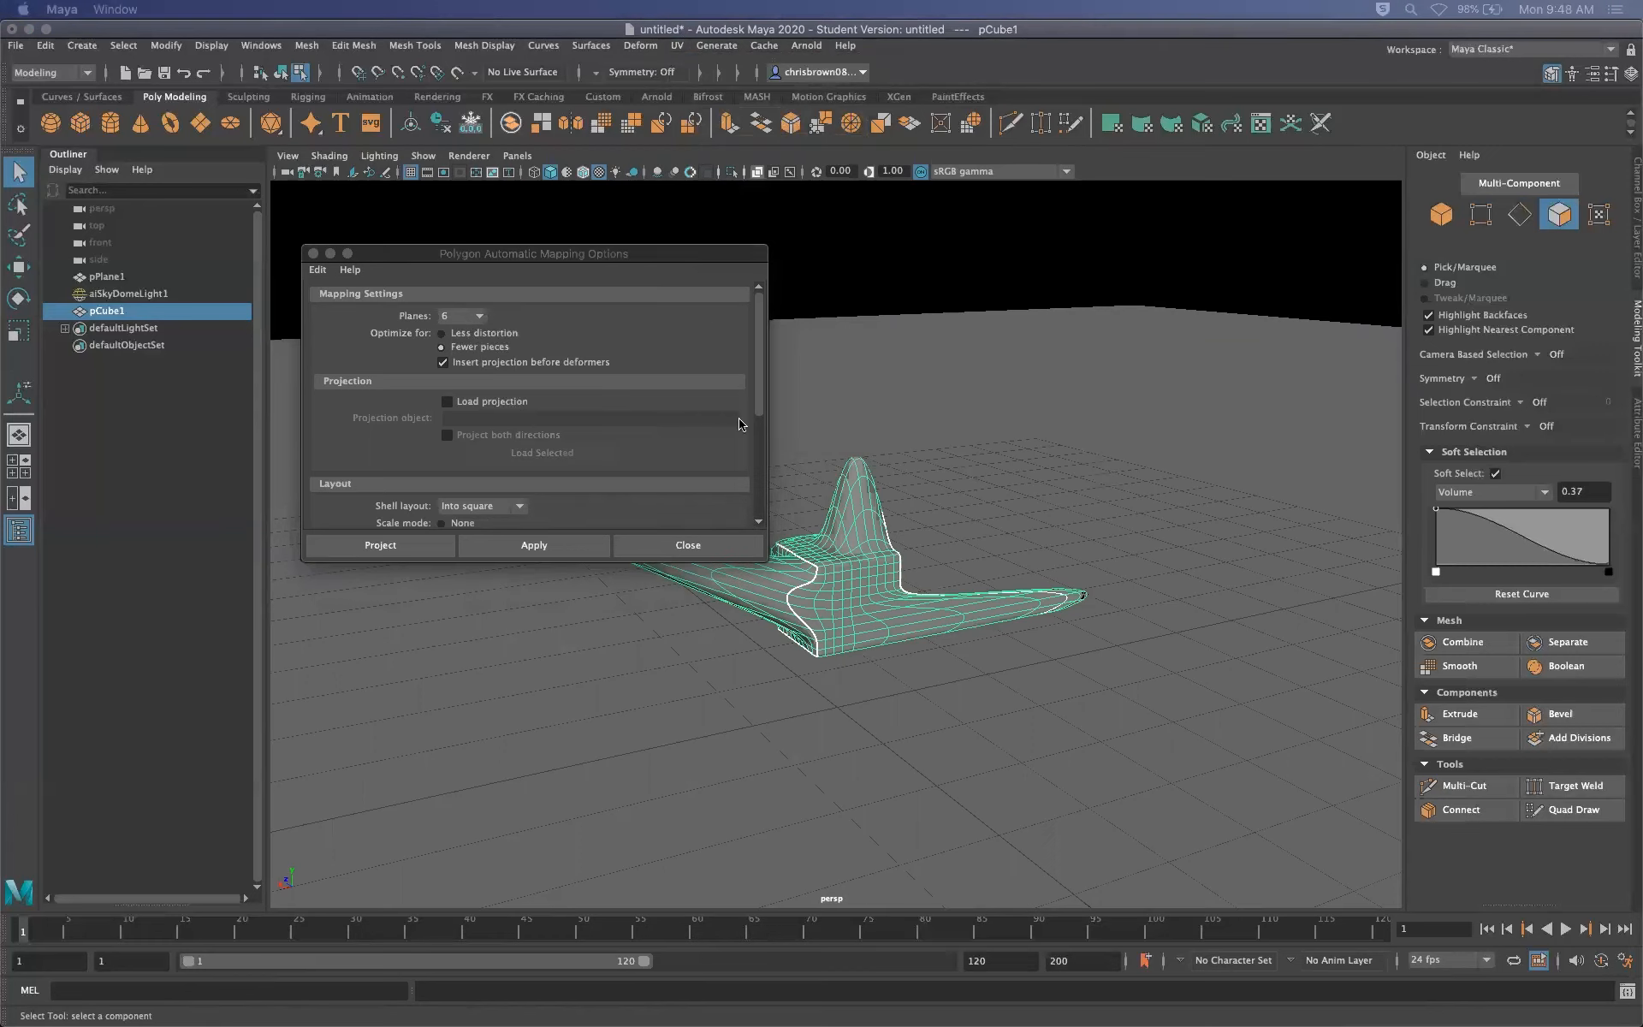
left_click(759, 424)
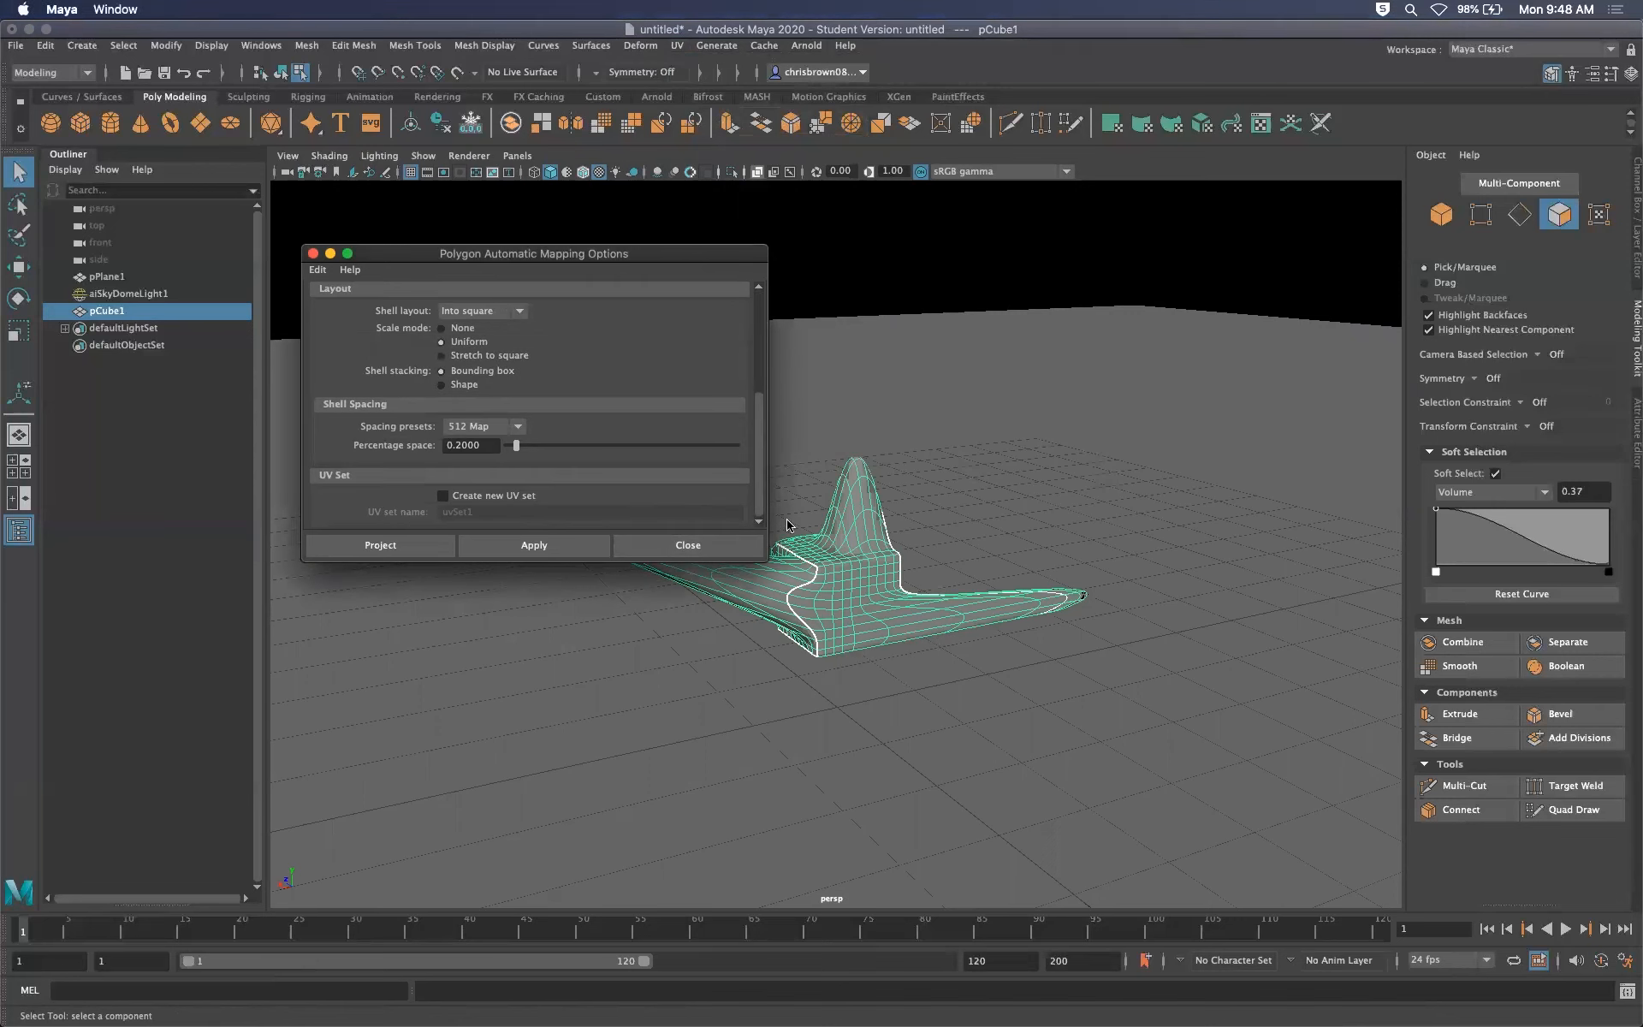
left_click(700, 539)
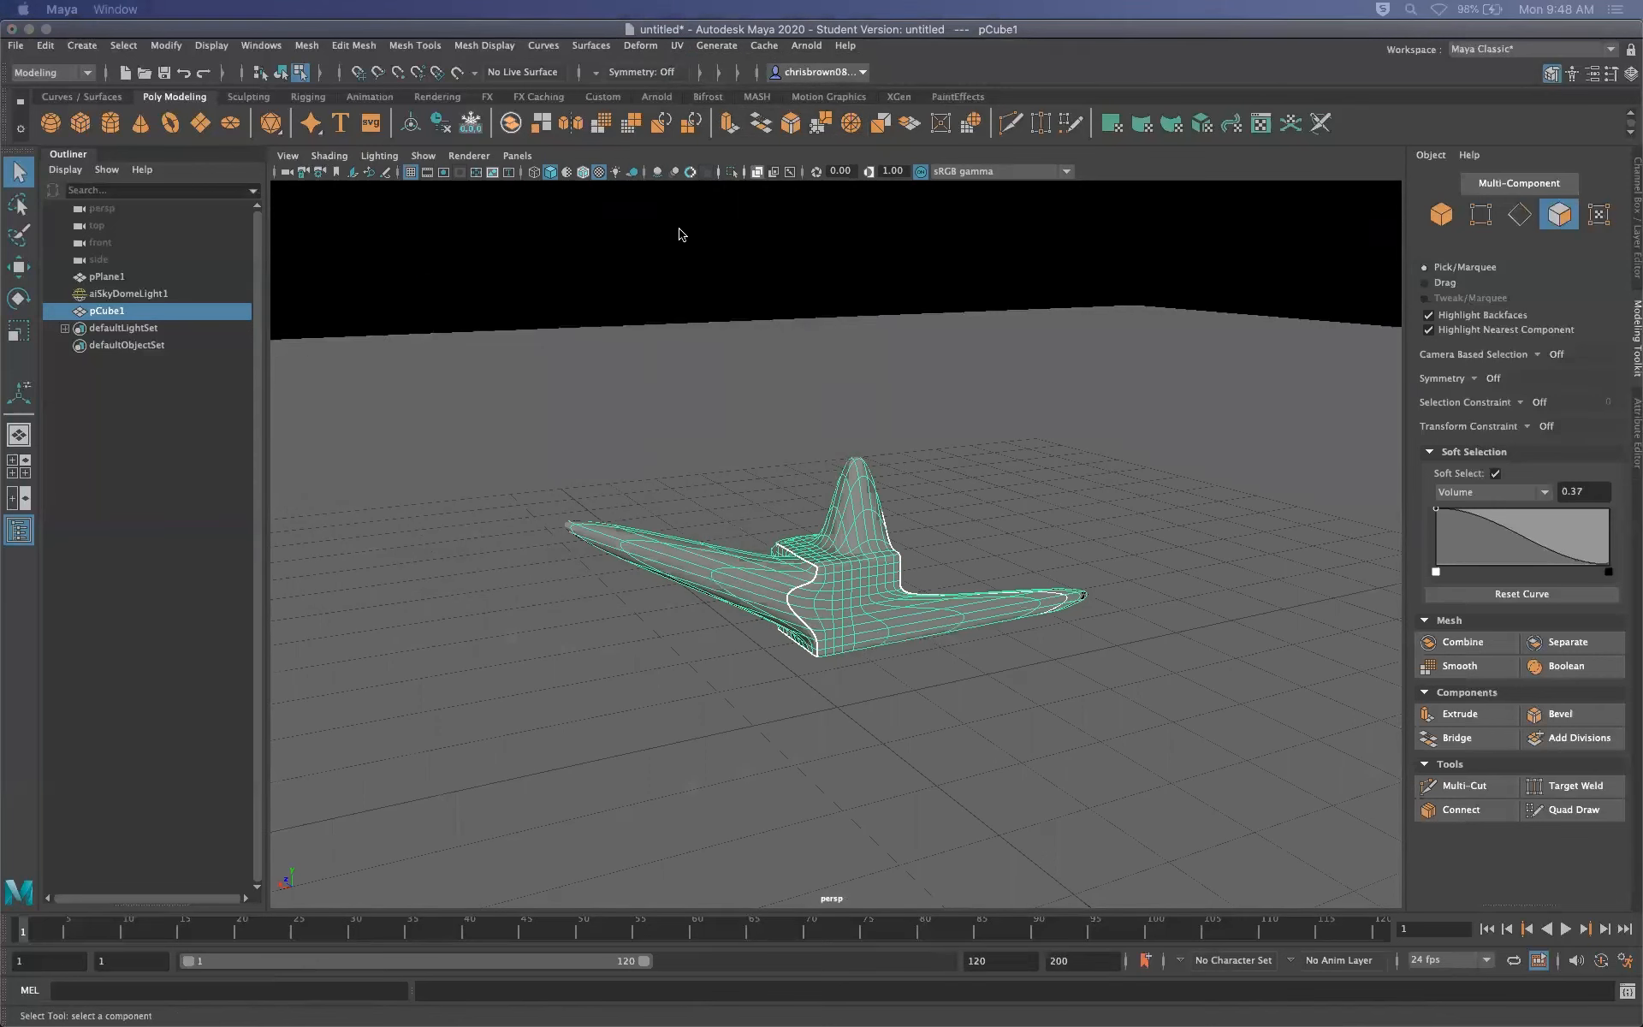
left_click(679, 45)
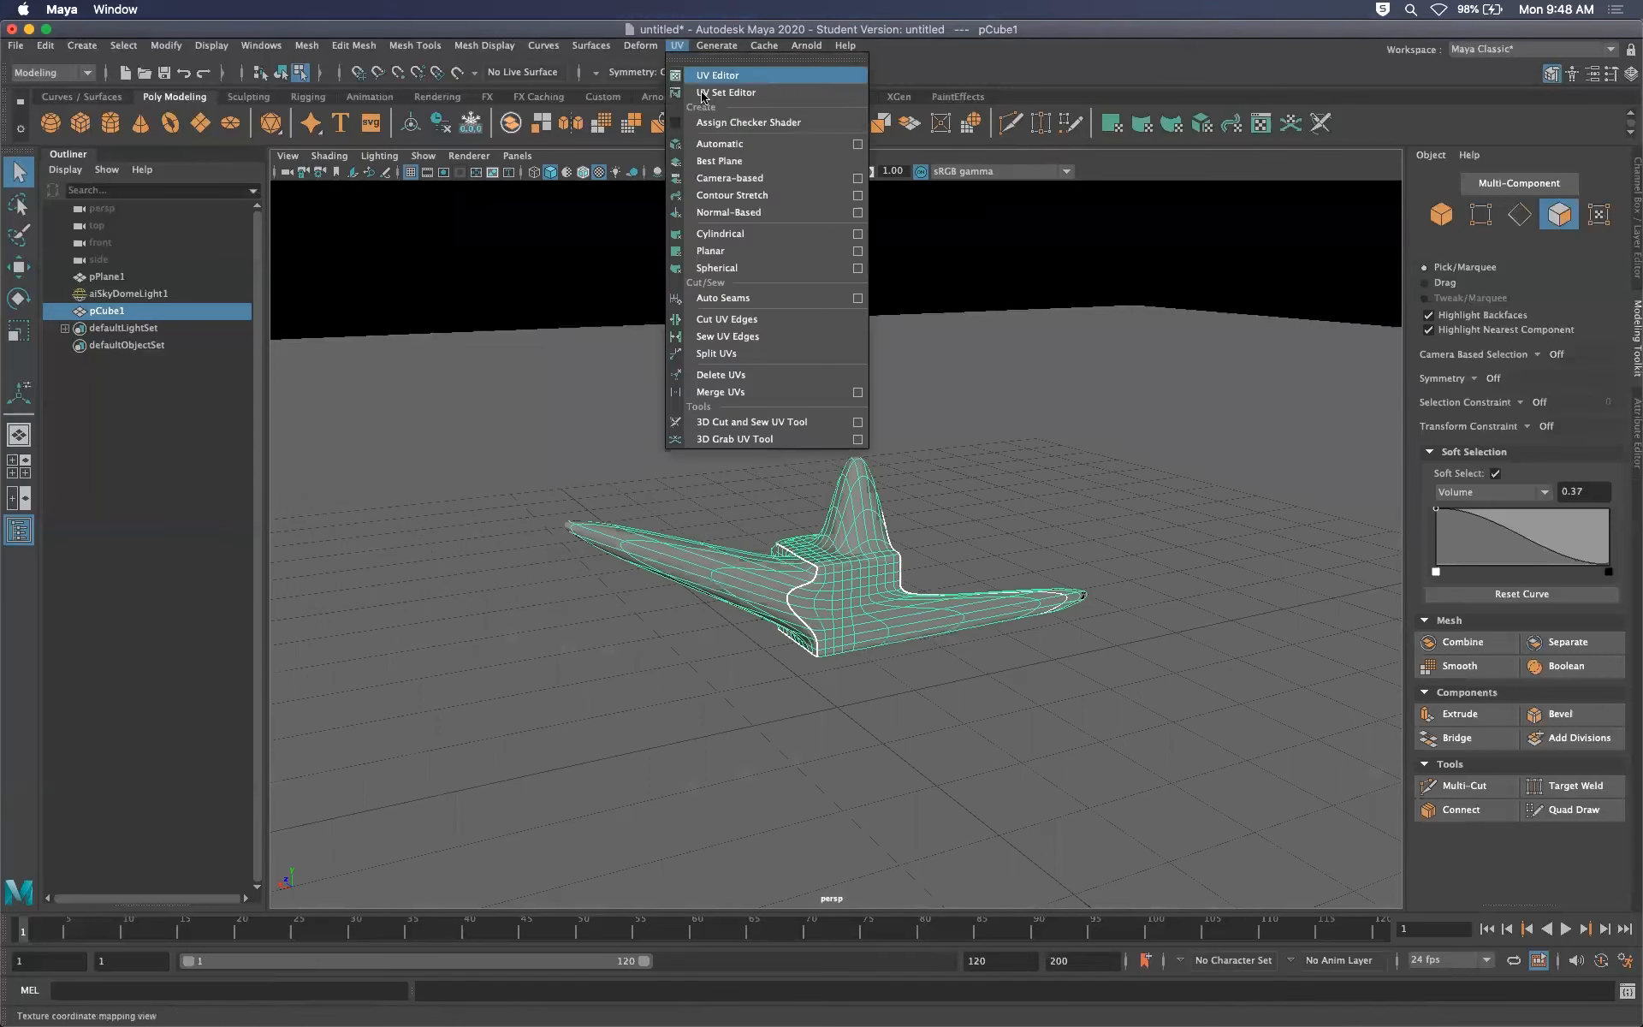
left_click(724, 139)
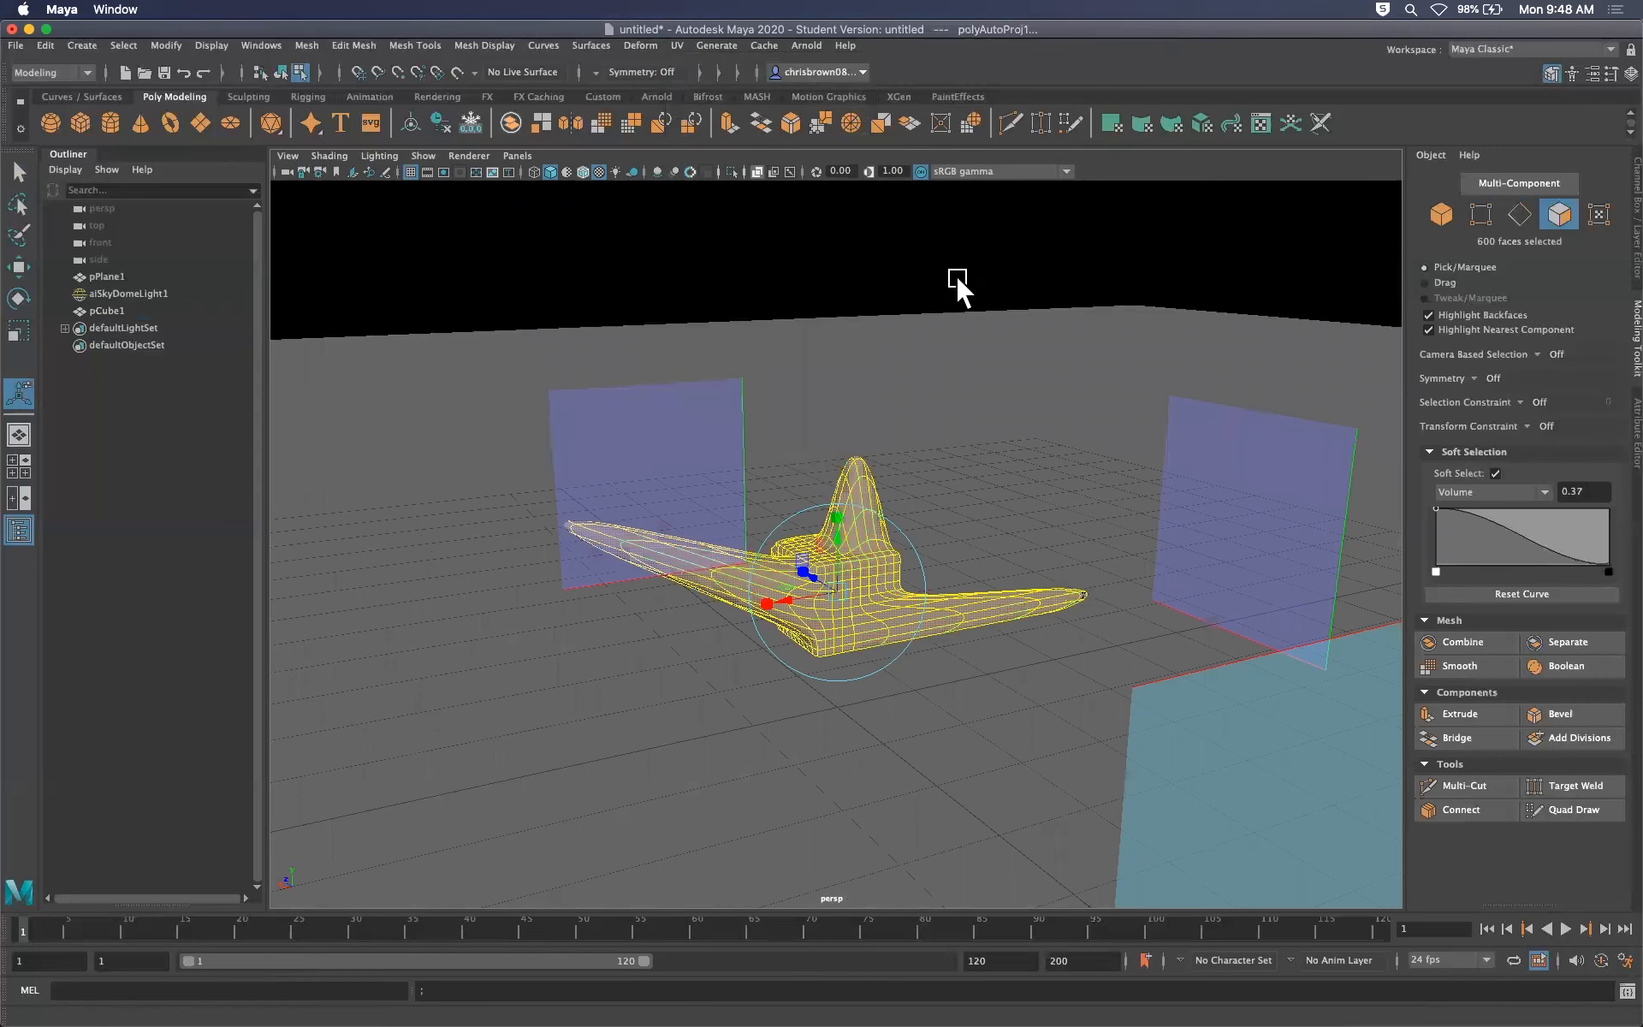
Undo the wood texture dropped on the floor plane, back to the spiky cube's automatic projection
right_click_drag(1001, 618, 813, 569, "alt")
mouse_move(956, 567)
left_mouse_down("alt")
mouse_move(872, 568)
mouse_move(733, 613)
mouse_move(690, 539)
mouse_move(759, 473)
mouse_move(848, 567)
mouse_move(829, 587)
mouse_move(971, 571)
mouse_move(997, 573)
mouse_move(1005, 594)
mouse_move(982, 580)
left_mouse_up("alt")
middle_click_drag(919, 770, 946, 667)
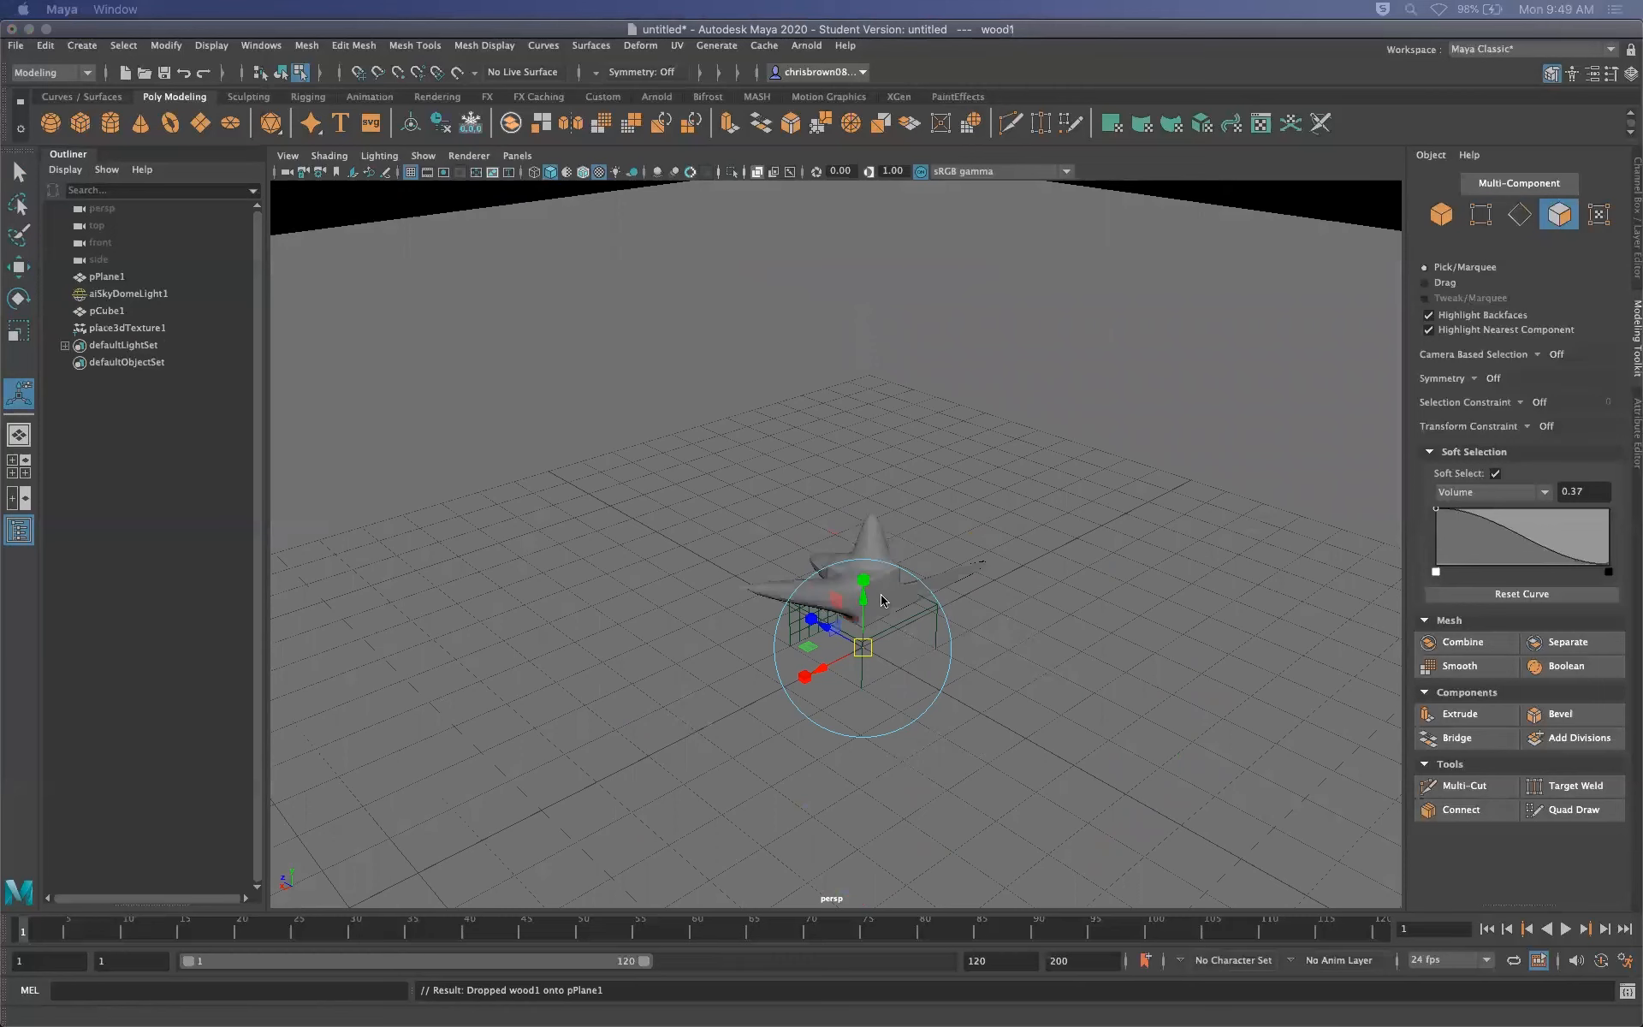
left_click(883, 626)
double_click(803, 551)
key("super+z")
key("super+z")
key("super+z")
key("super+z")
key("super+z")
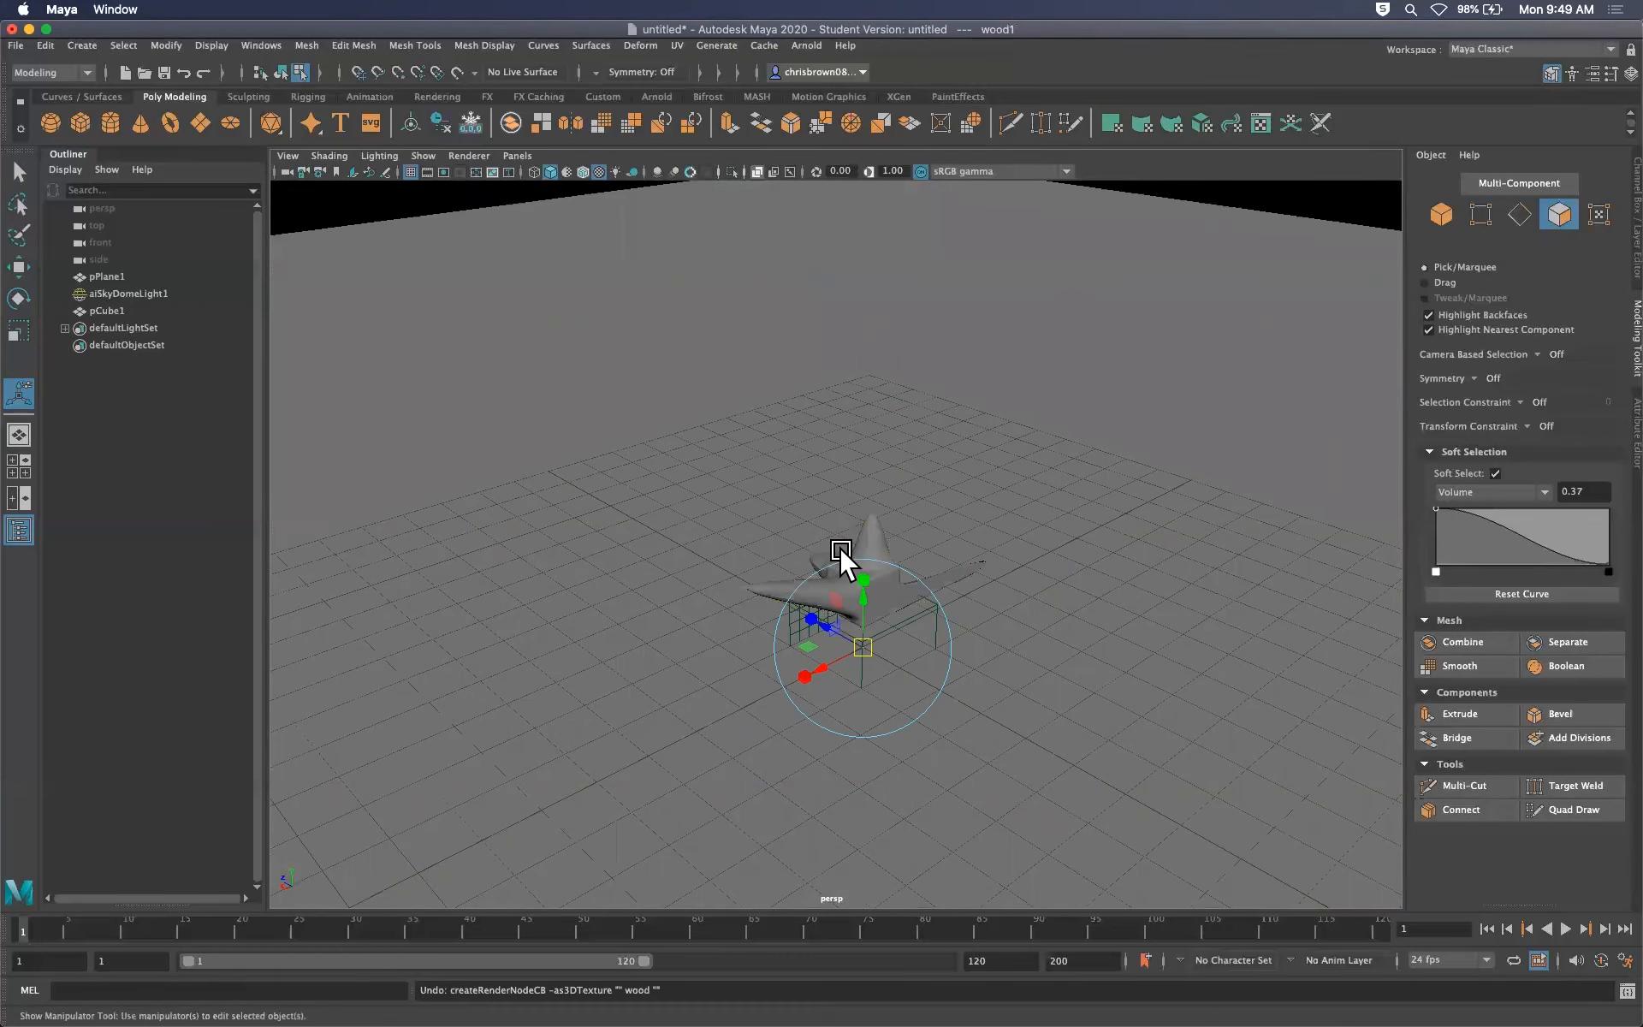
mouse_move(941, 508)
left_mouse_down("alt")
mouse_move(862, 568)
mouse_move(913, 511)
left_mouse_up("alt")
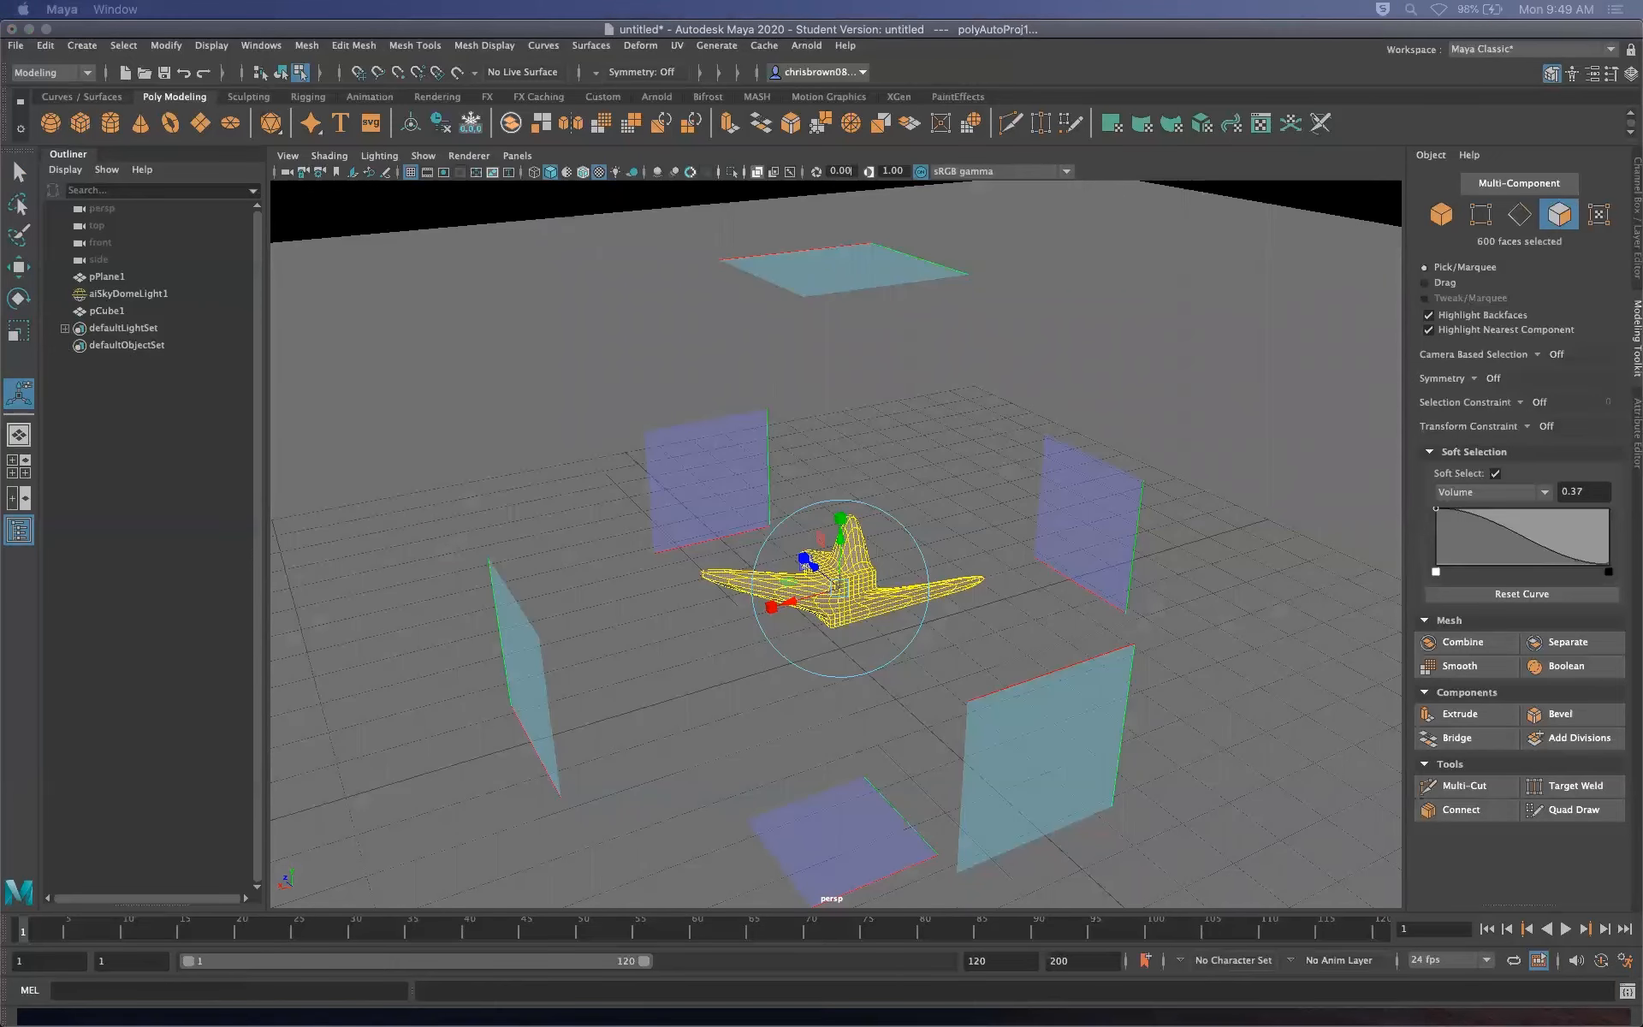
Open the UV Editor and select pCube1 to examine its automatically mapped UV shells
left_click_drag(1642, 219, 809, 176)
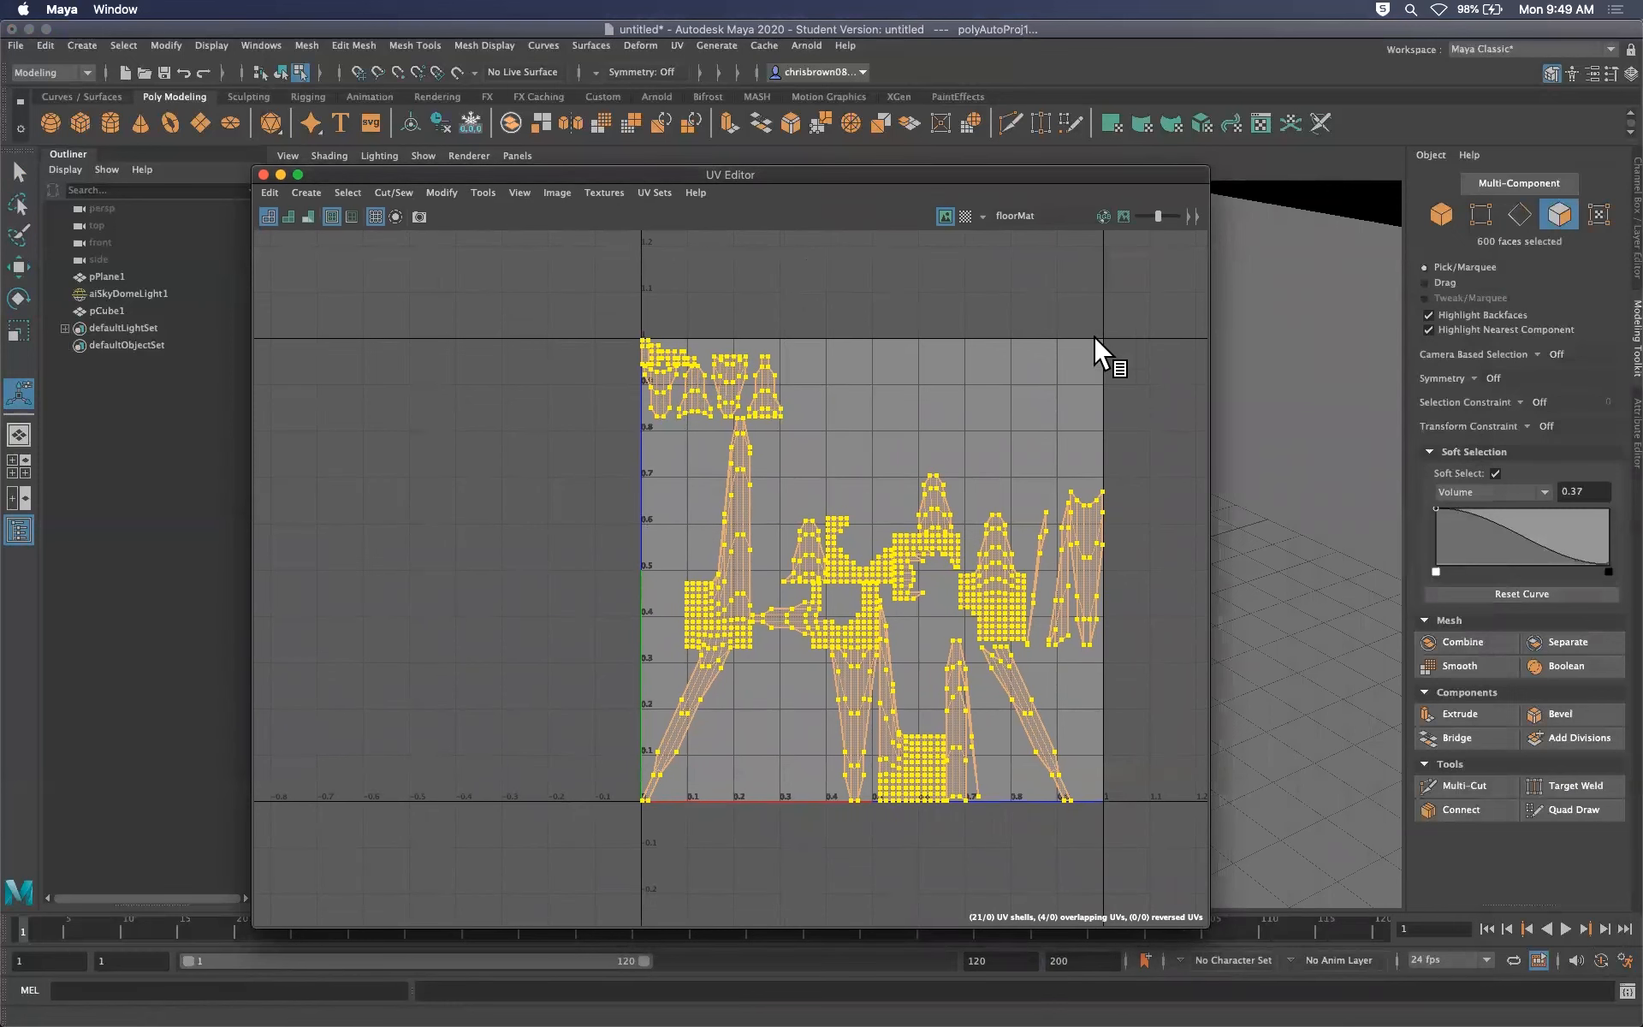
left_click(19, 173)
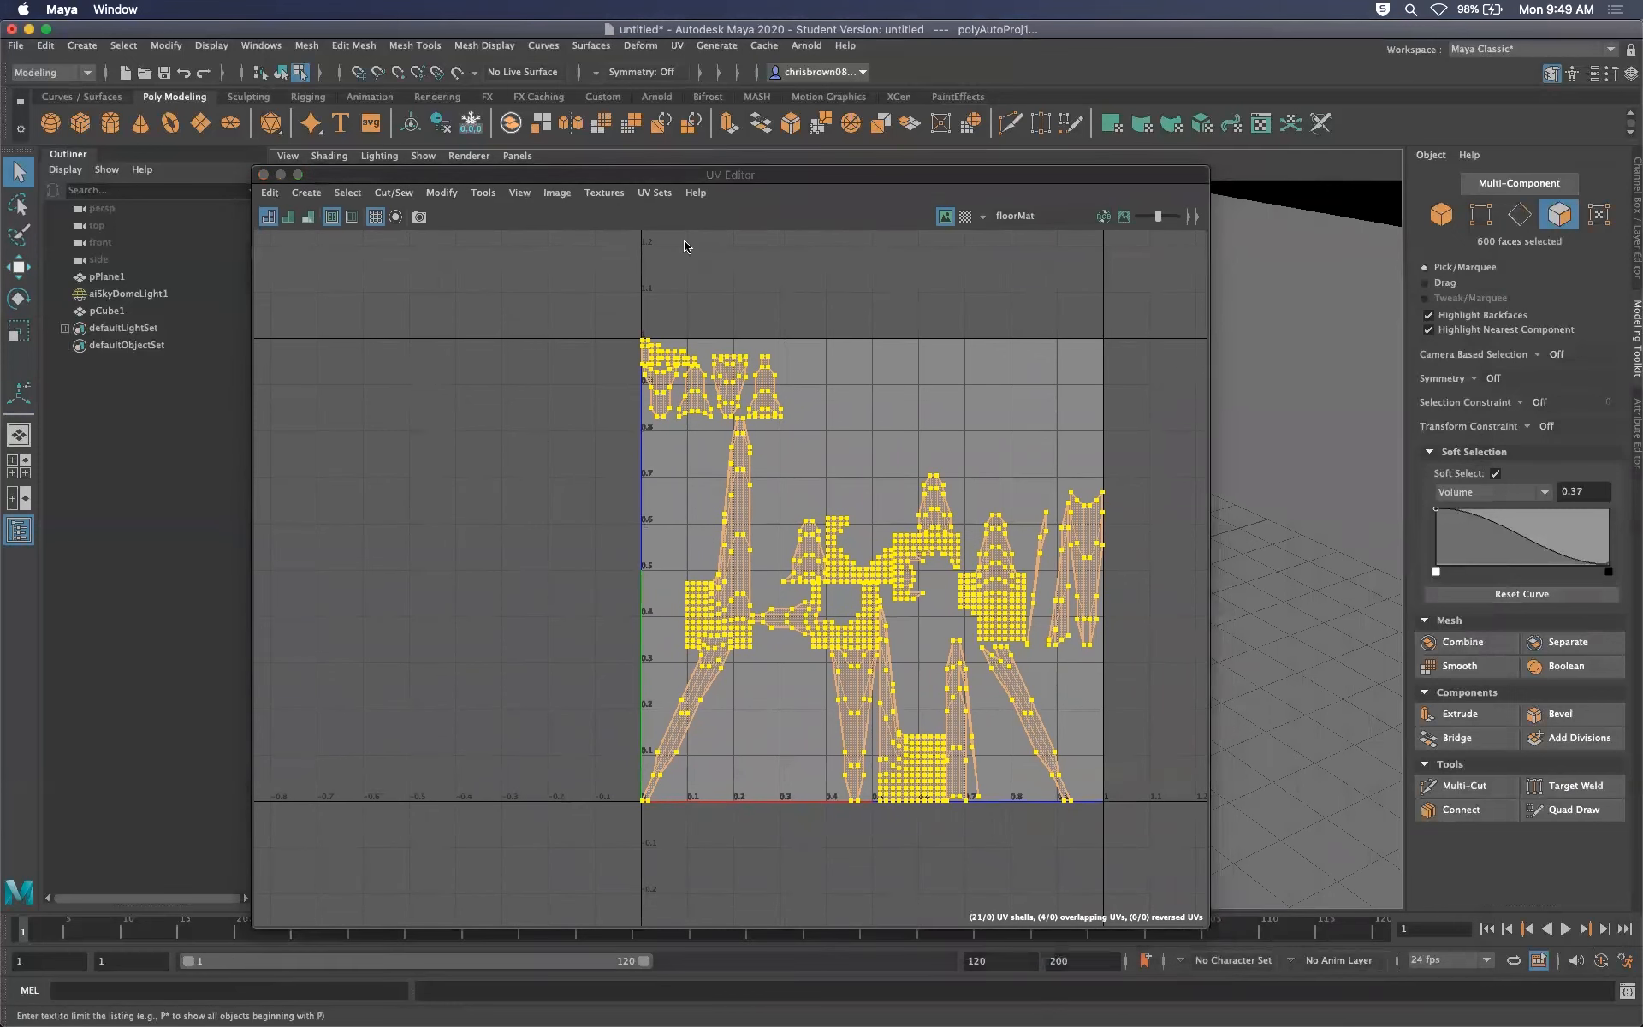
left_click(1319, 395, "shift")
left_click(1336, 208)
left_click_drag(1100, 177, 1235, 584)
left_click(845, 540)
left_click_drag(844, 525, 844, 504, "alt")
left_click(130, 308)
left_click_drag(1133, 580, 1026, 194)
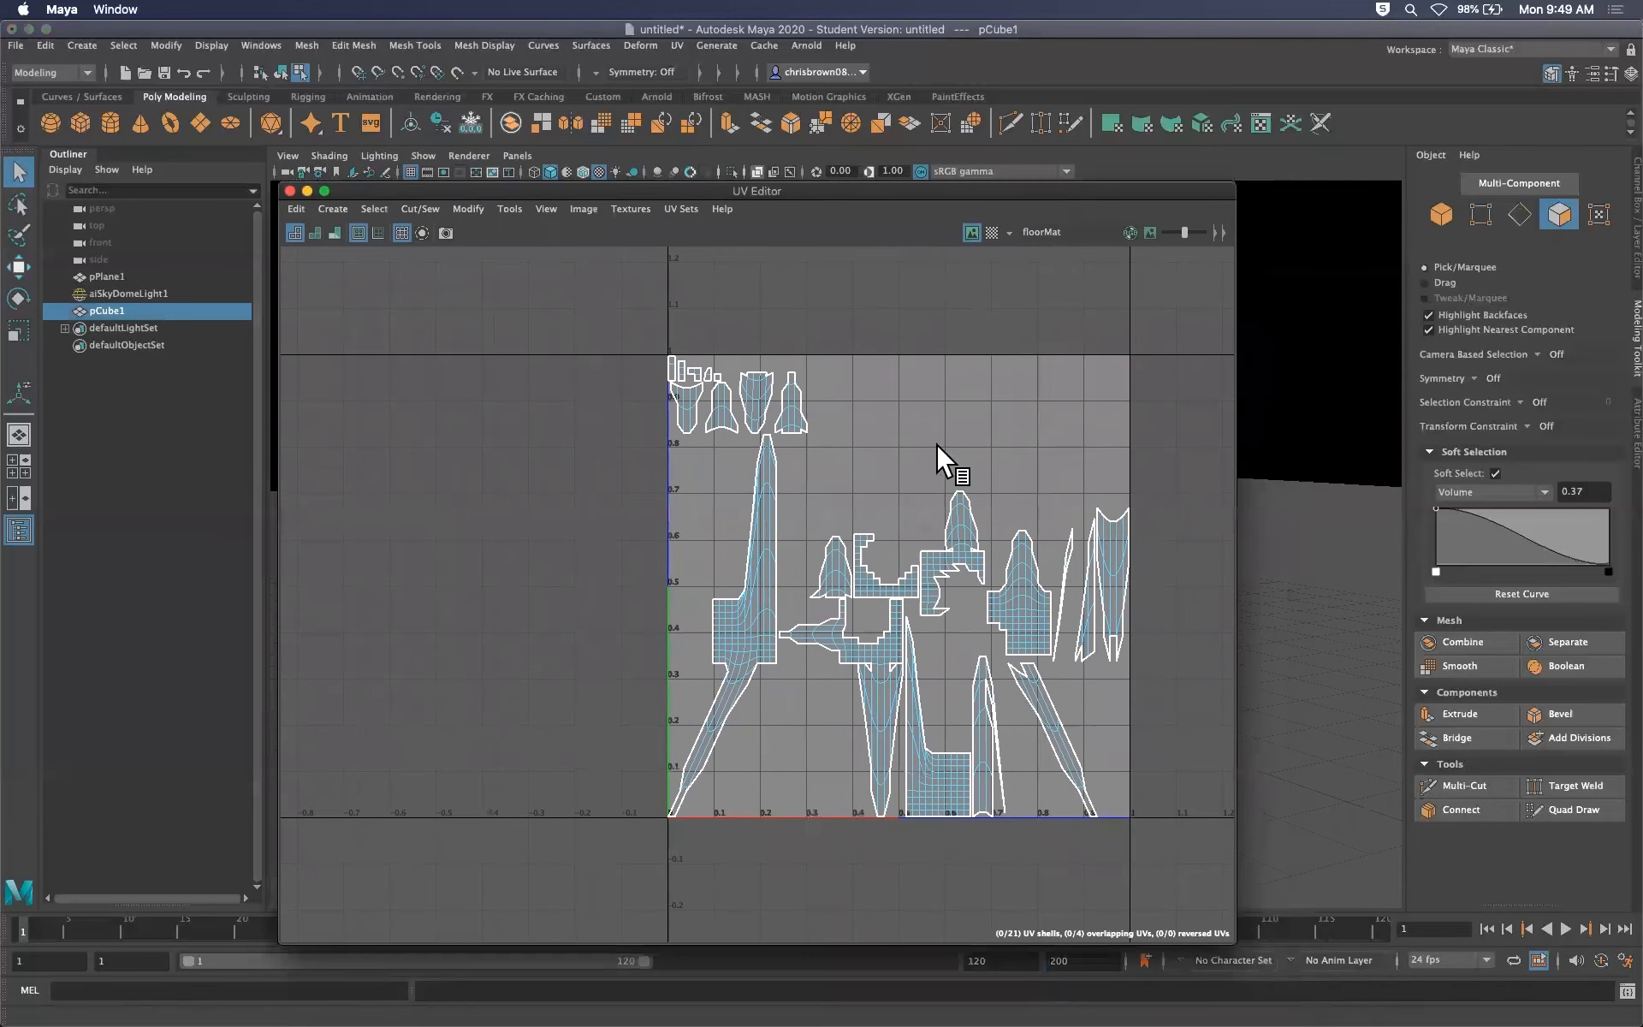
Display the baby-monkey texture behind pCube1's UV shells in the UV Editor and compare the two
left_click(971, 231)
left_click(968, 230)
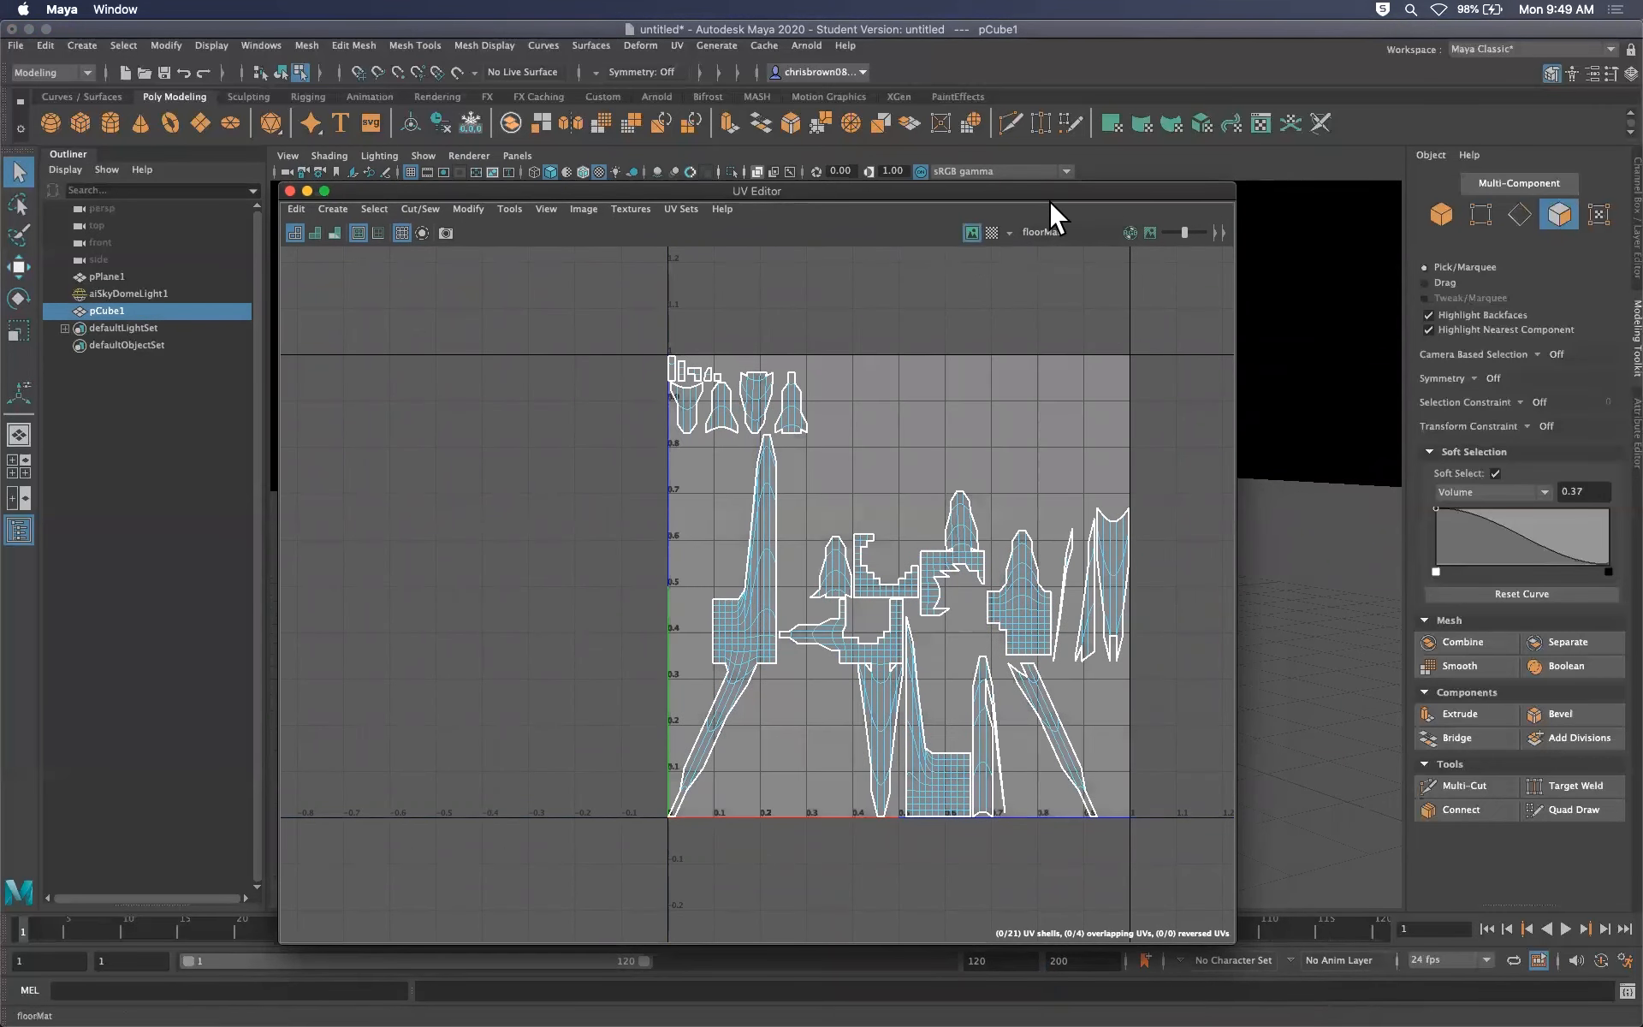
left_click_drag(1050, 198, 1223, 722)
right_click_drag(833, 539, 954, 1002)
left_click_drag(1038, 717, 920, 335)
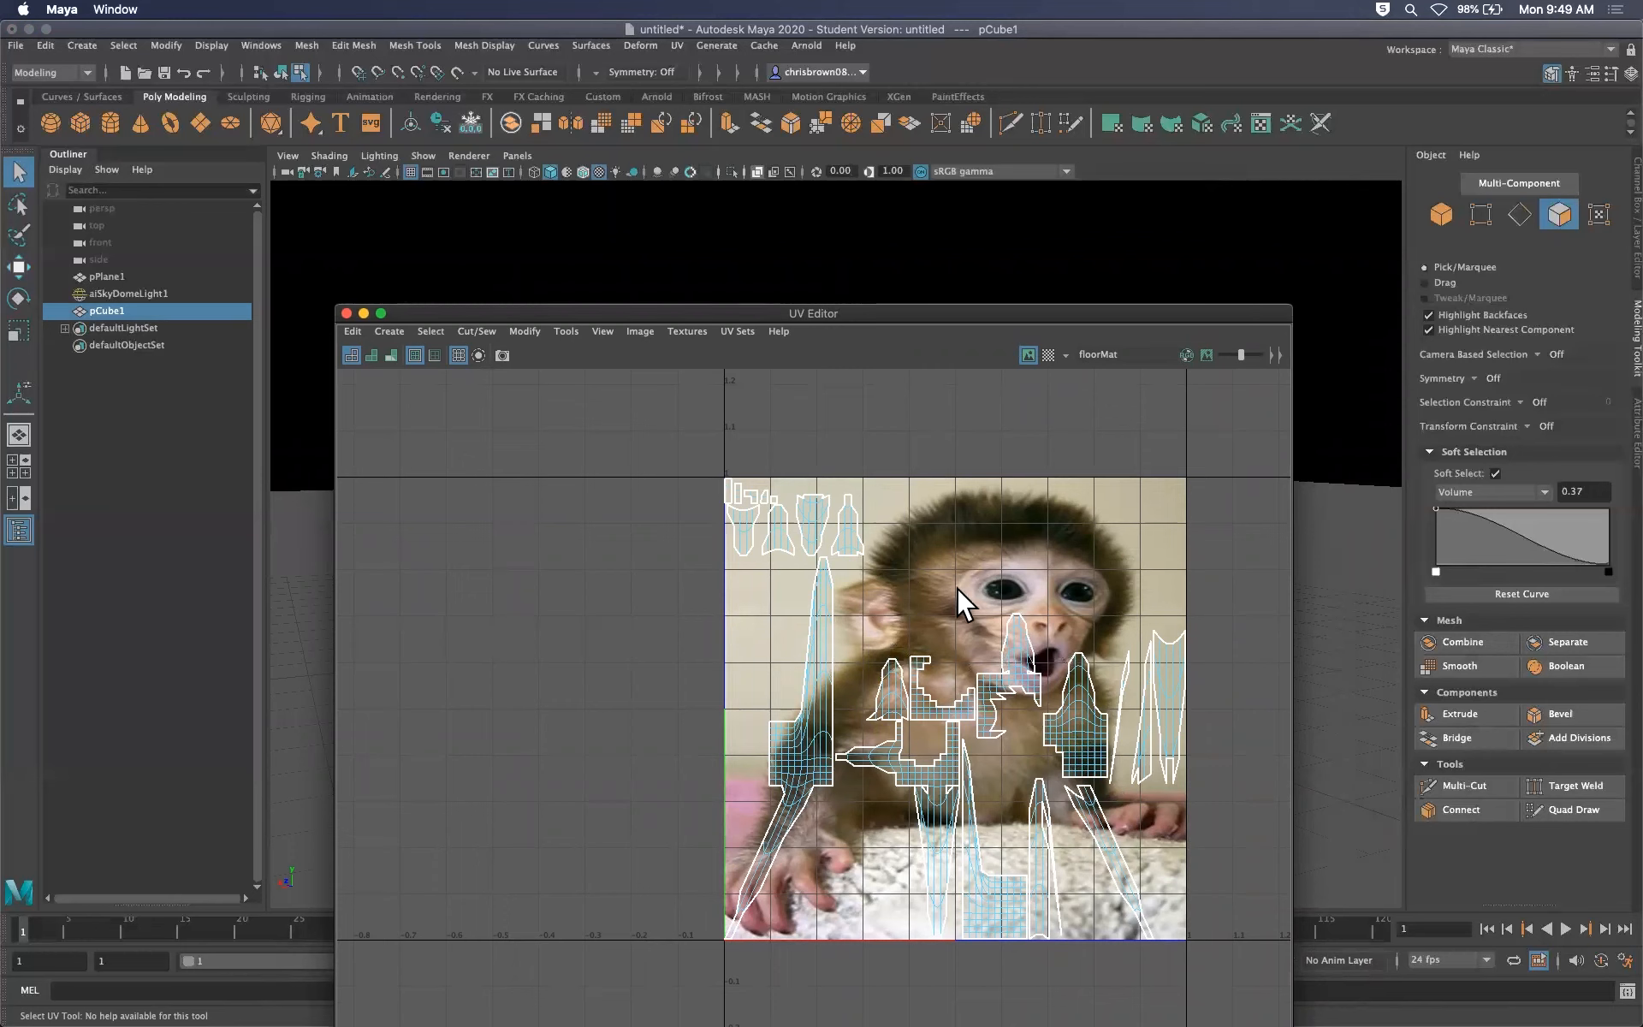
Switch to Chrome, close the monkey image preview, and search Google Images for "maya uv texture"
key("super+Tab")
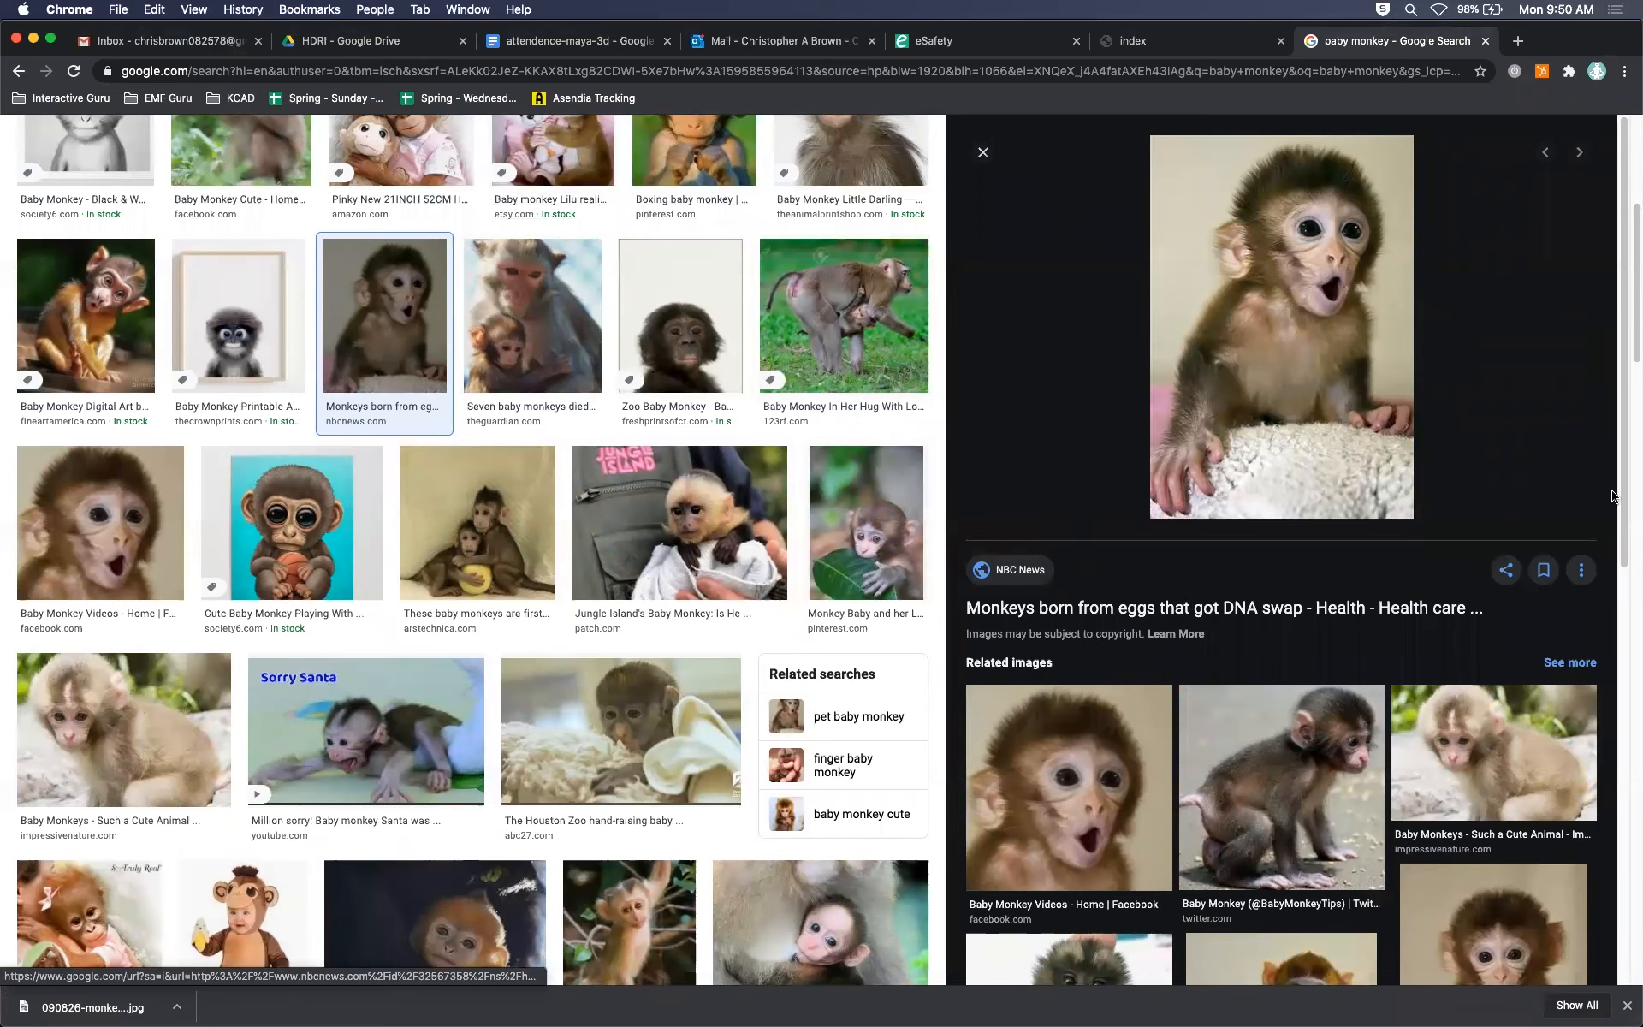
left_click_drag(1624, 538, 1634, 437)
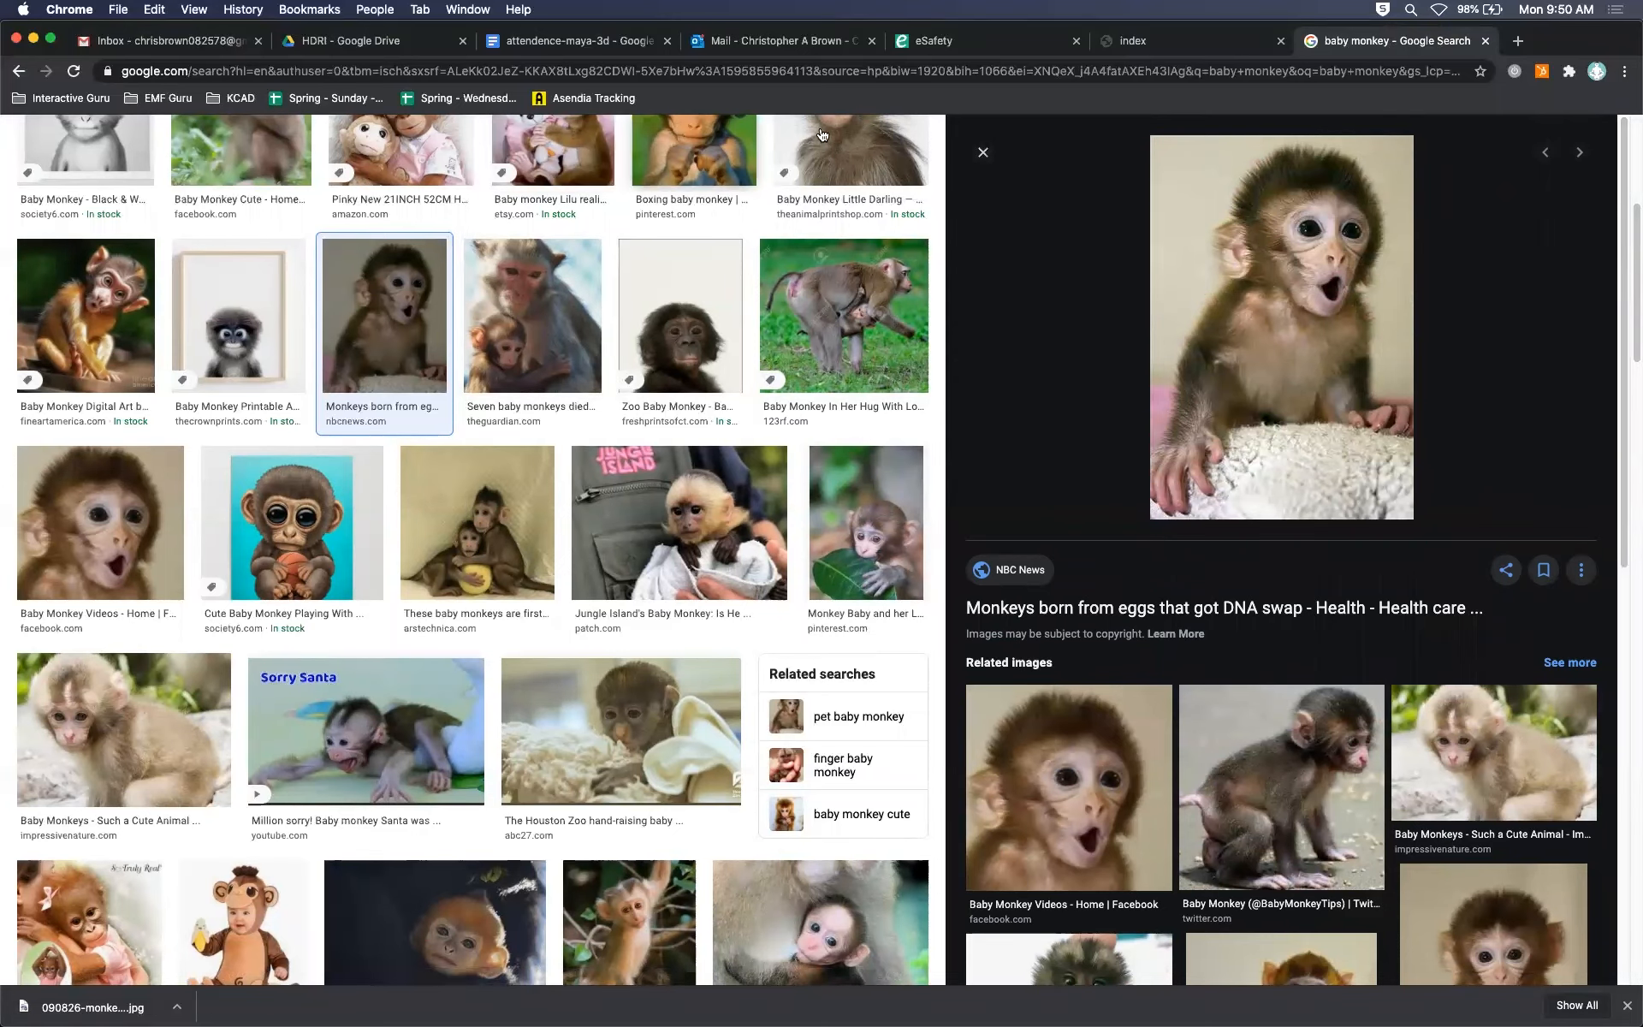
left_click(983, 155)
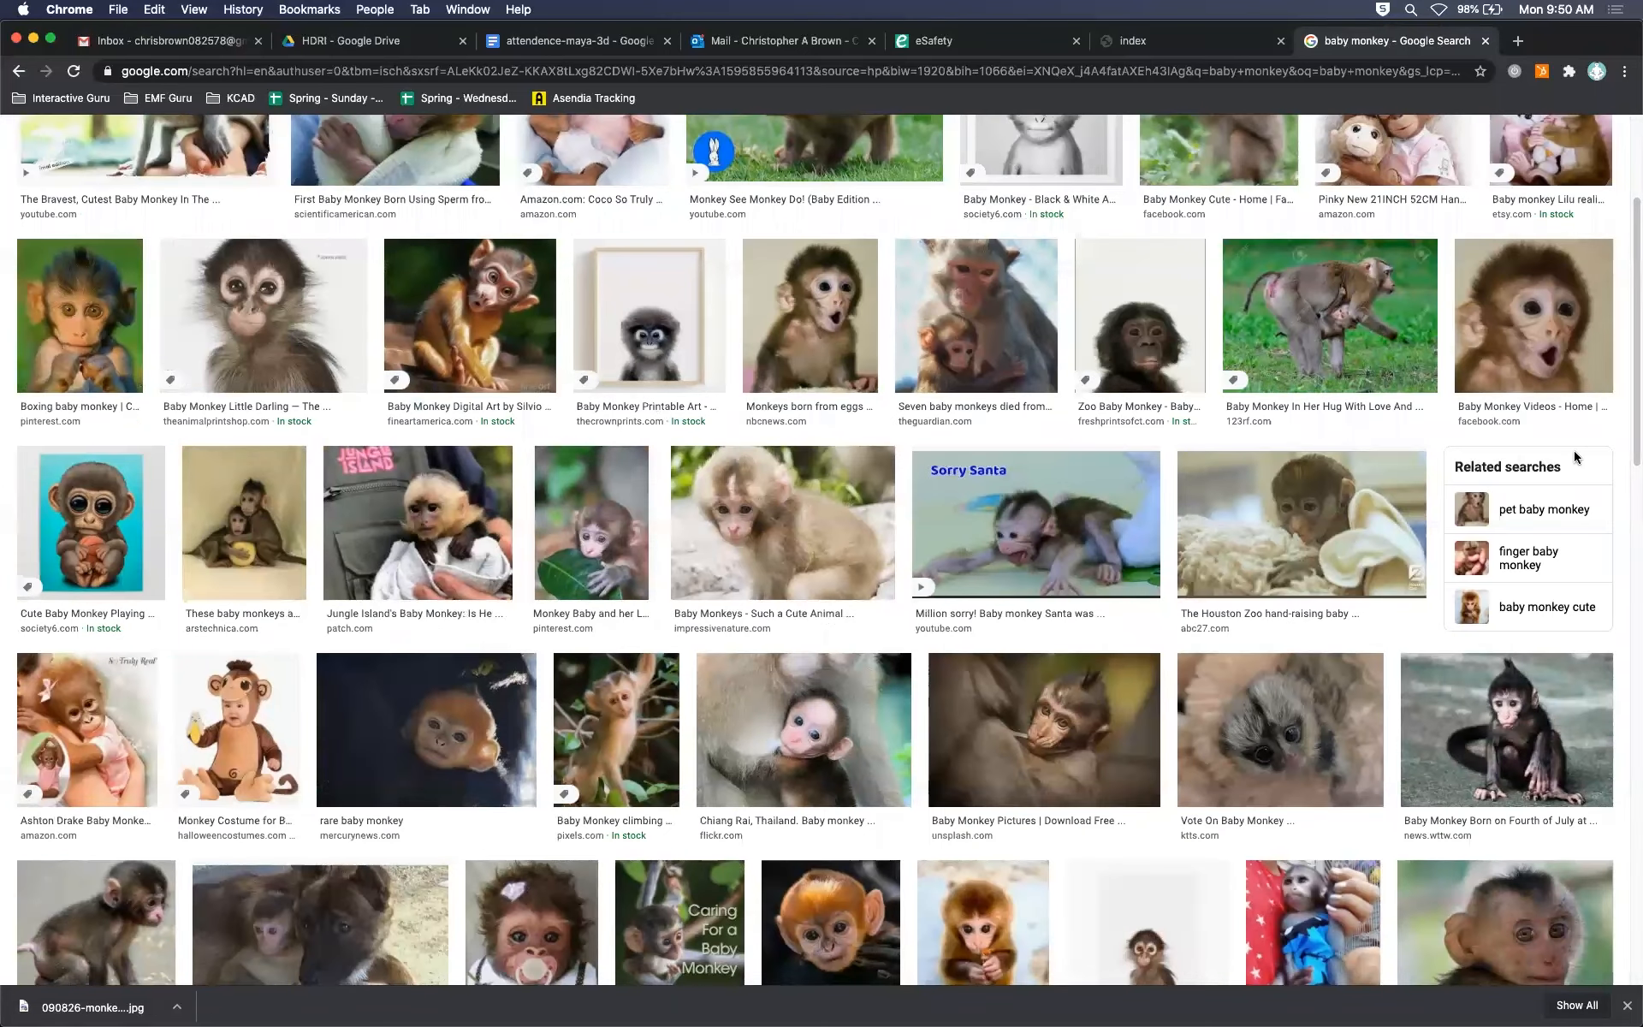
scroll(1630, 640, "down", 4)
scroll(1630, 640, "down", 3)
type("M")
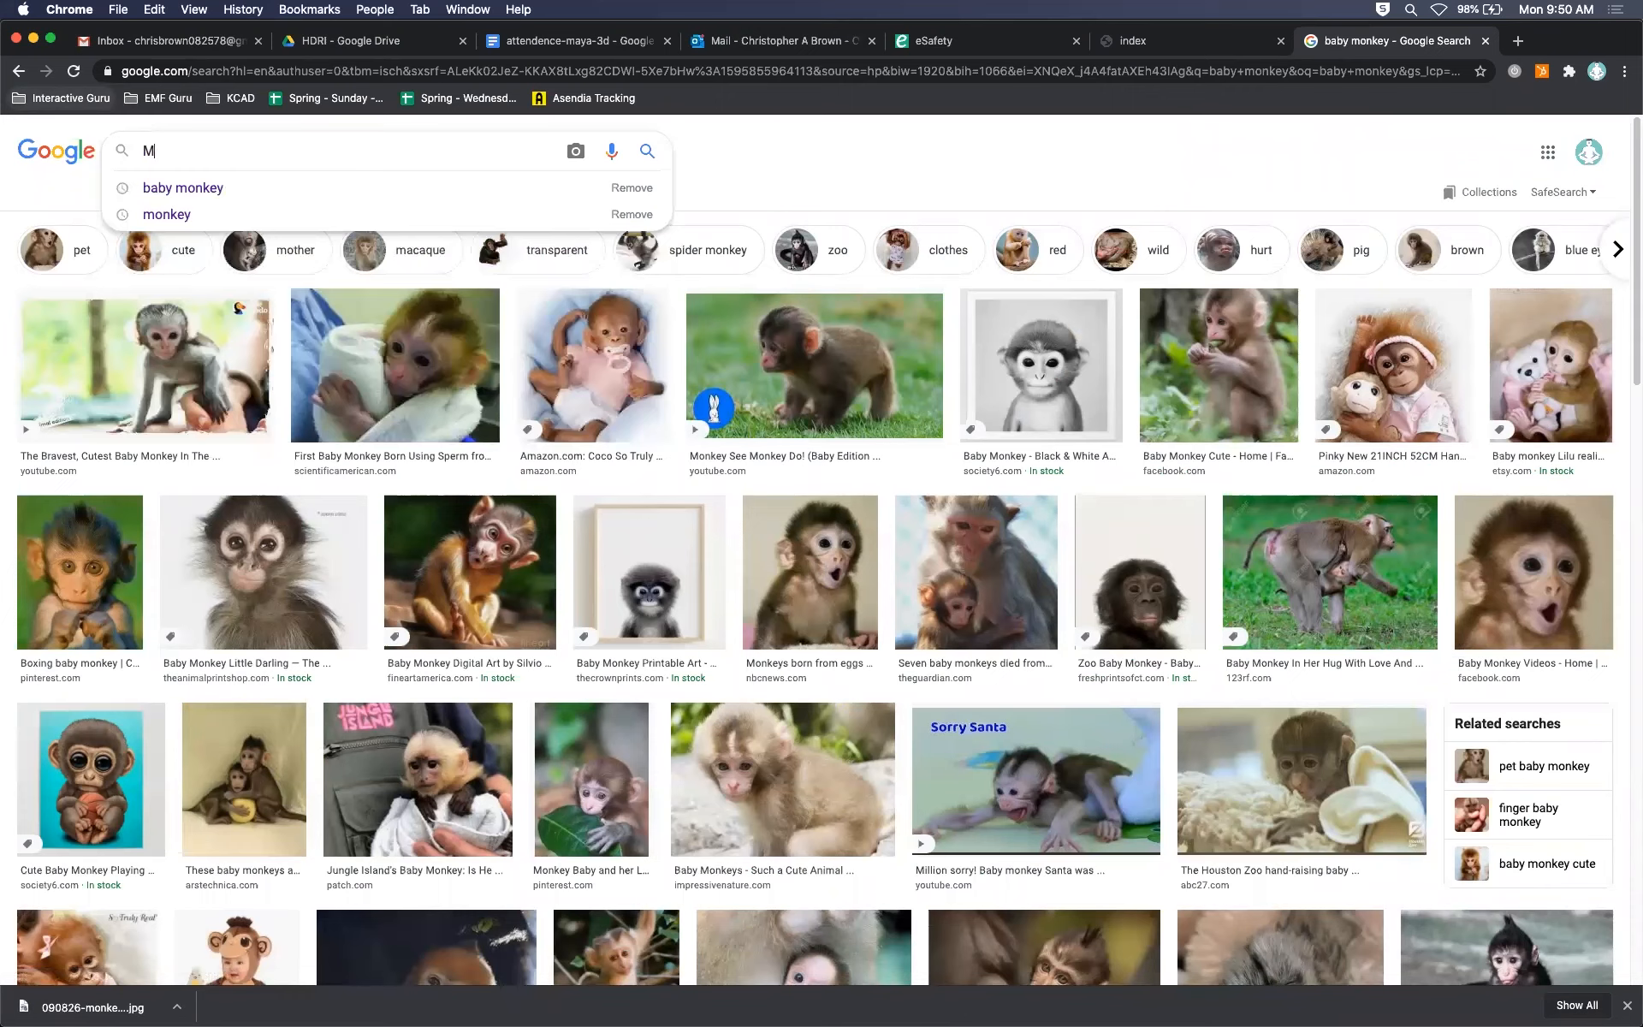
key("BackSpace")
type("maya u")
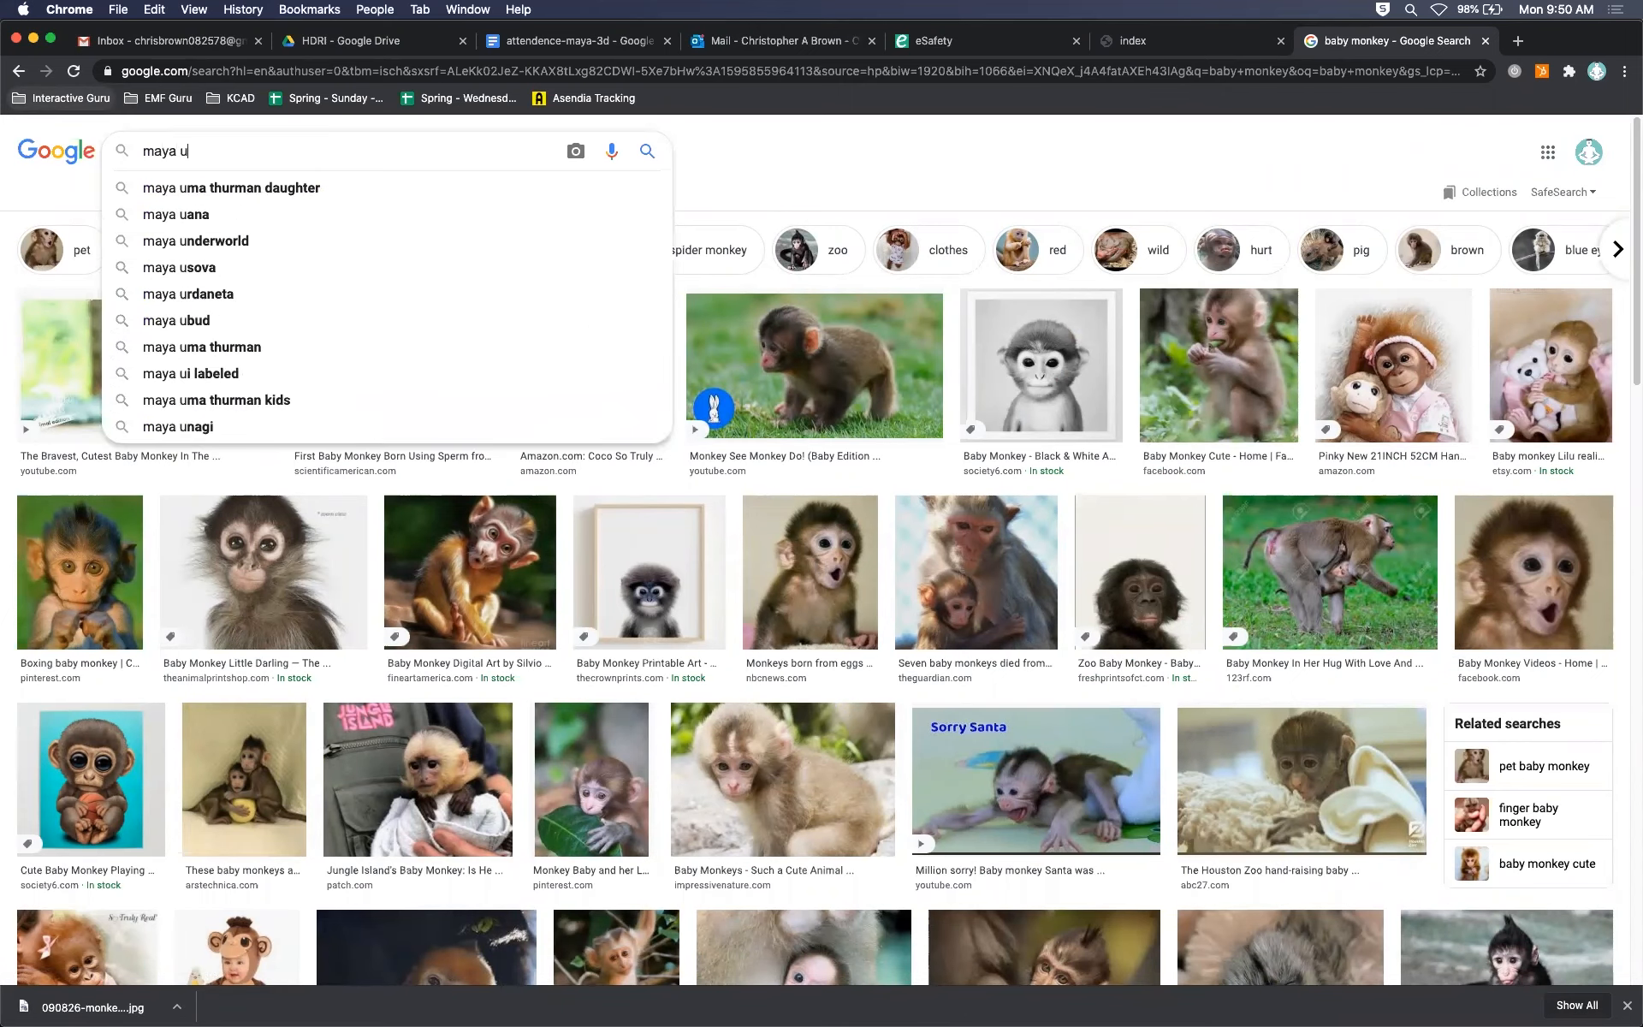
type("v texture")
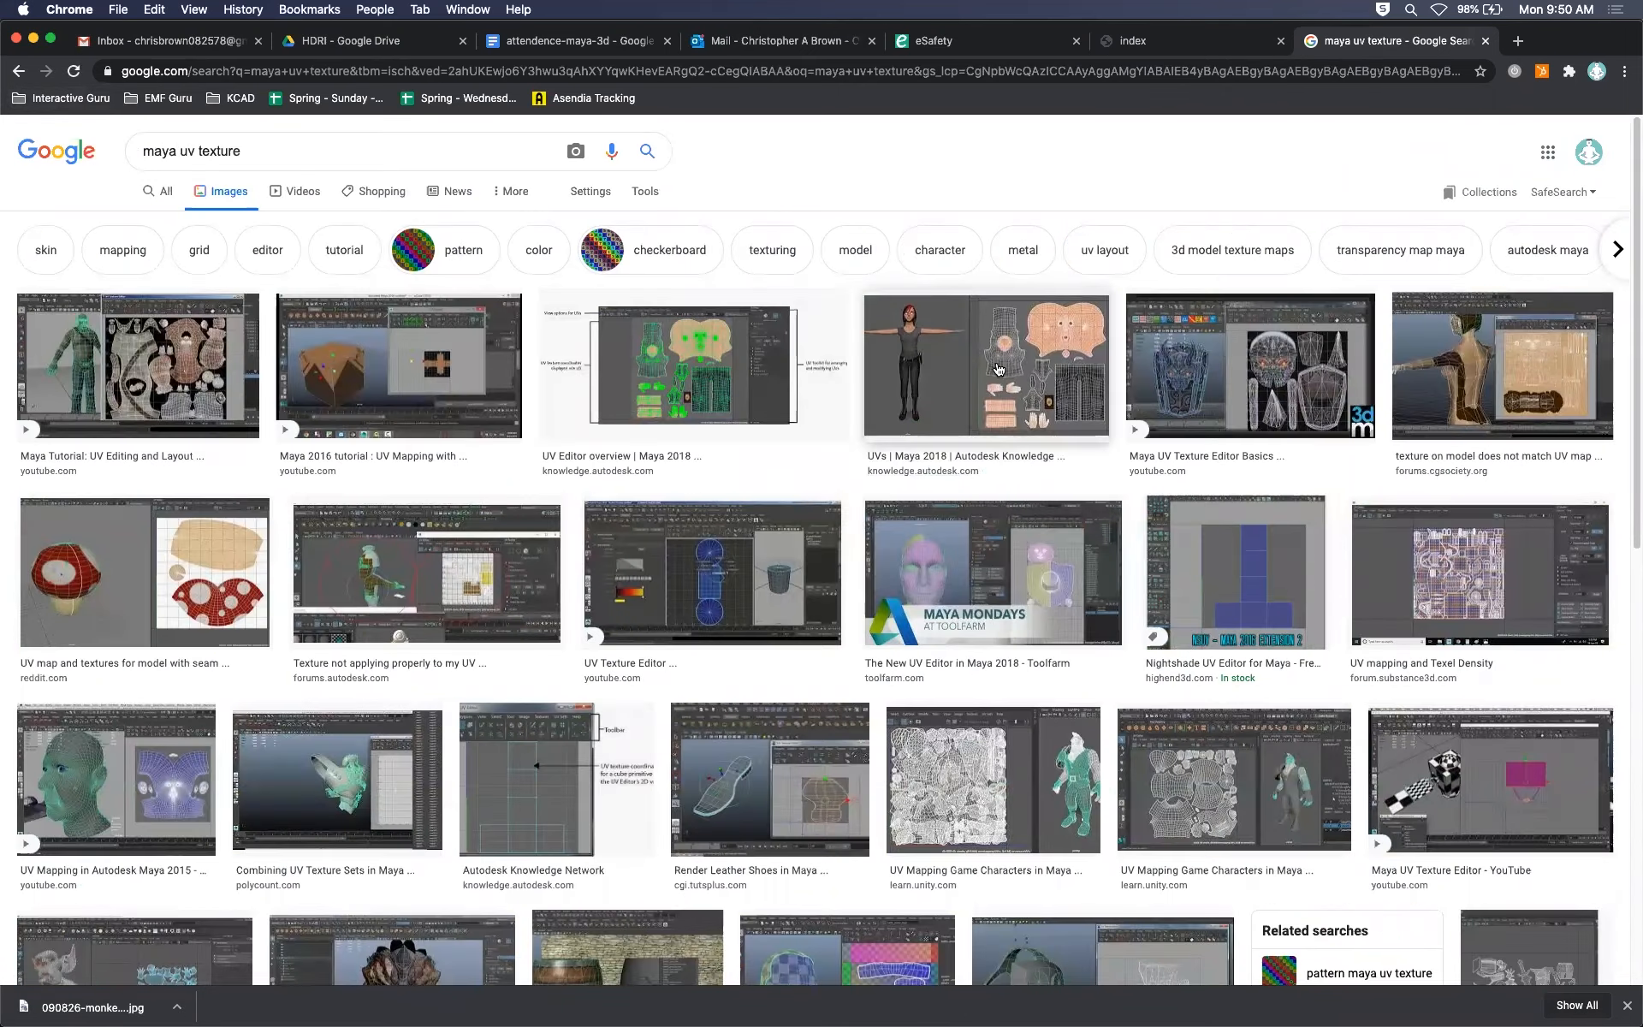
Open the Autodesk Knowledge Network page on UVs from the character image result and examine the UV mapping illustration
left_click(1023, 377)
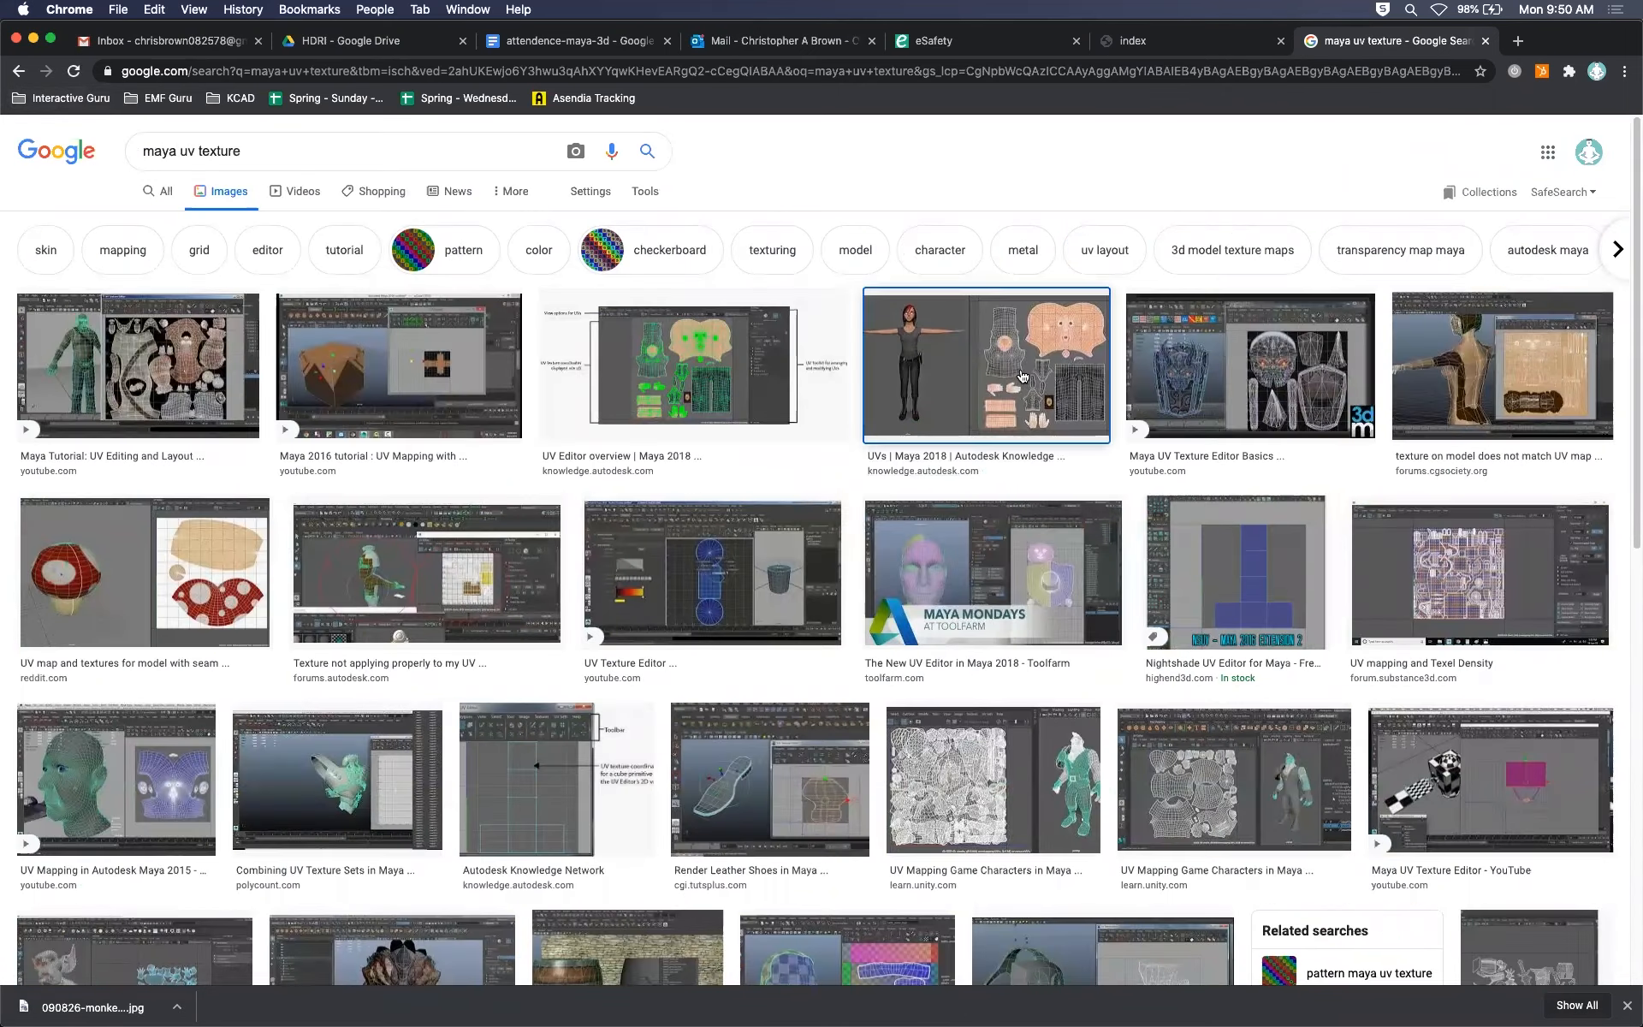
left_click_drag(1281, 284, 1222, 319)
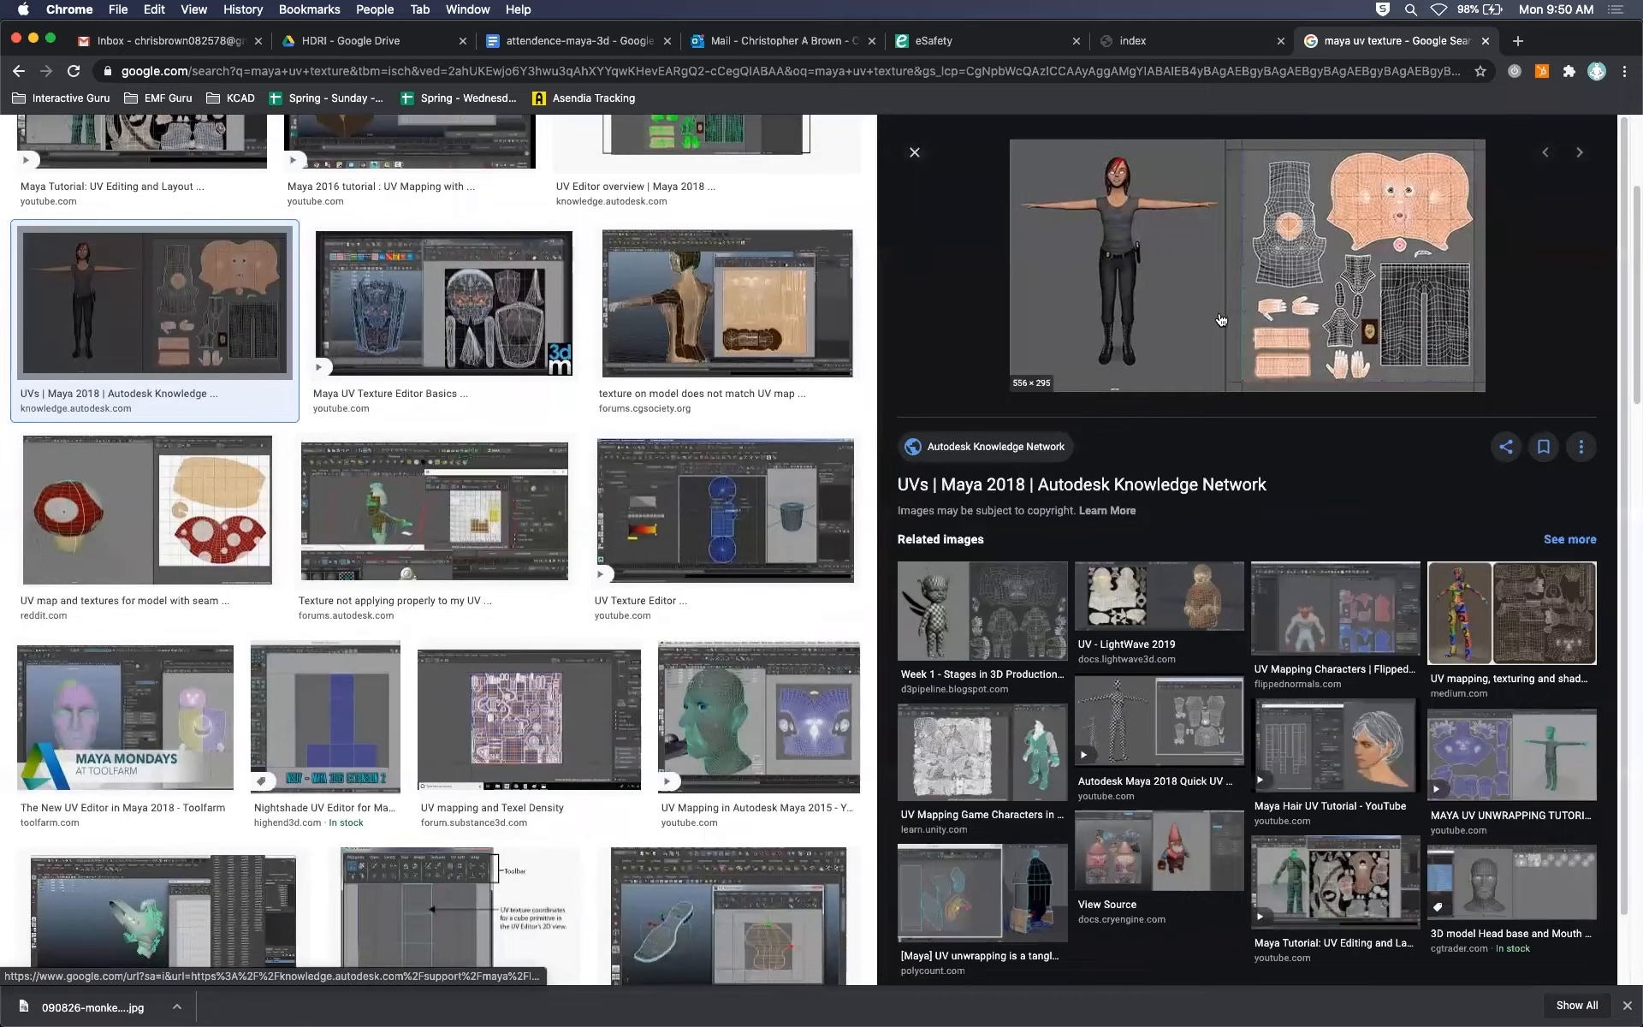
left_click(1281, 288)
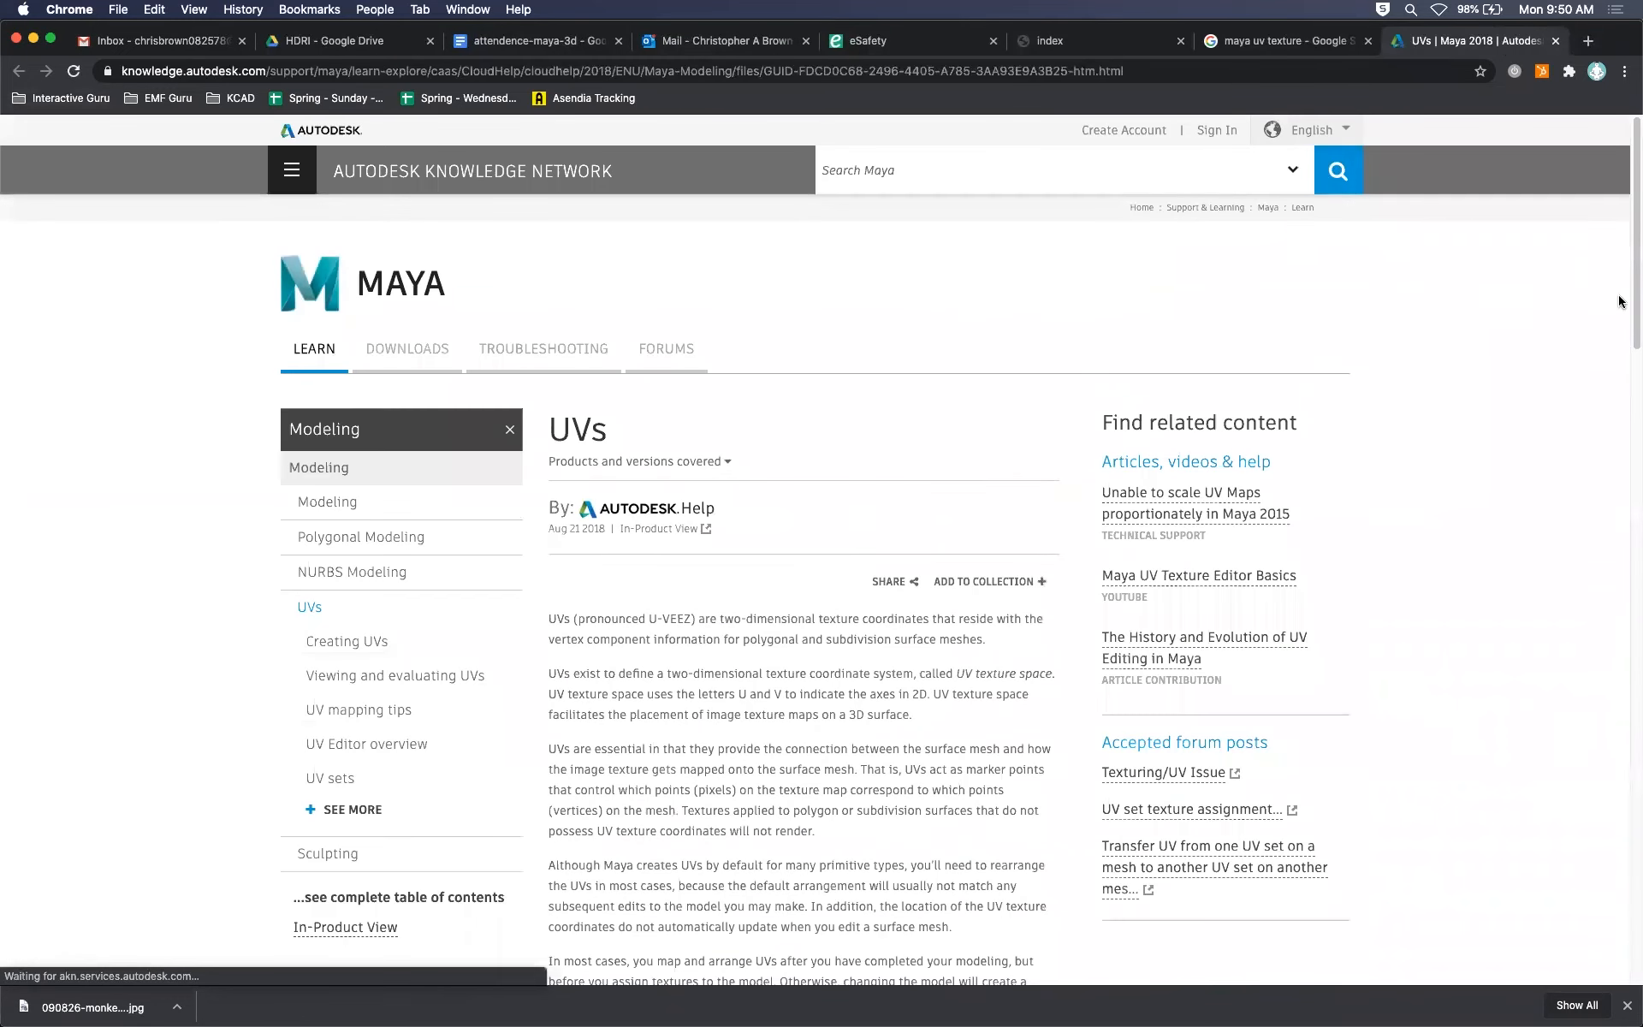
scroll(1102, 611, "down", 15)
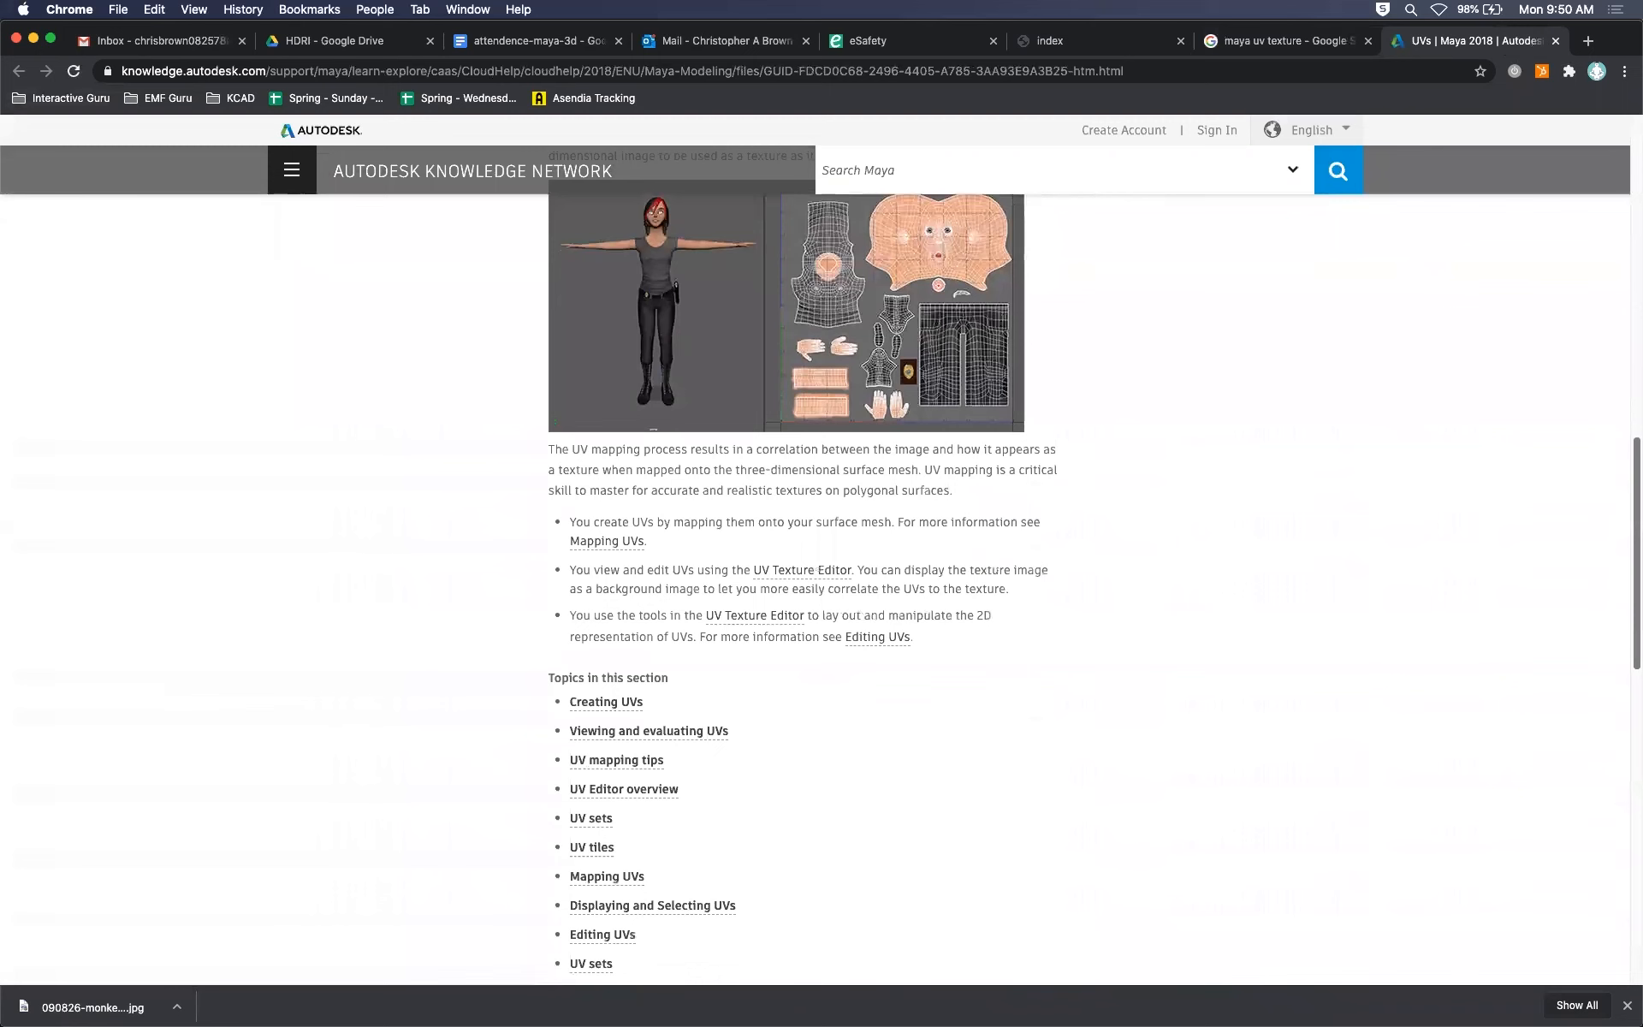
scroll(1102, 611, "up", 3)
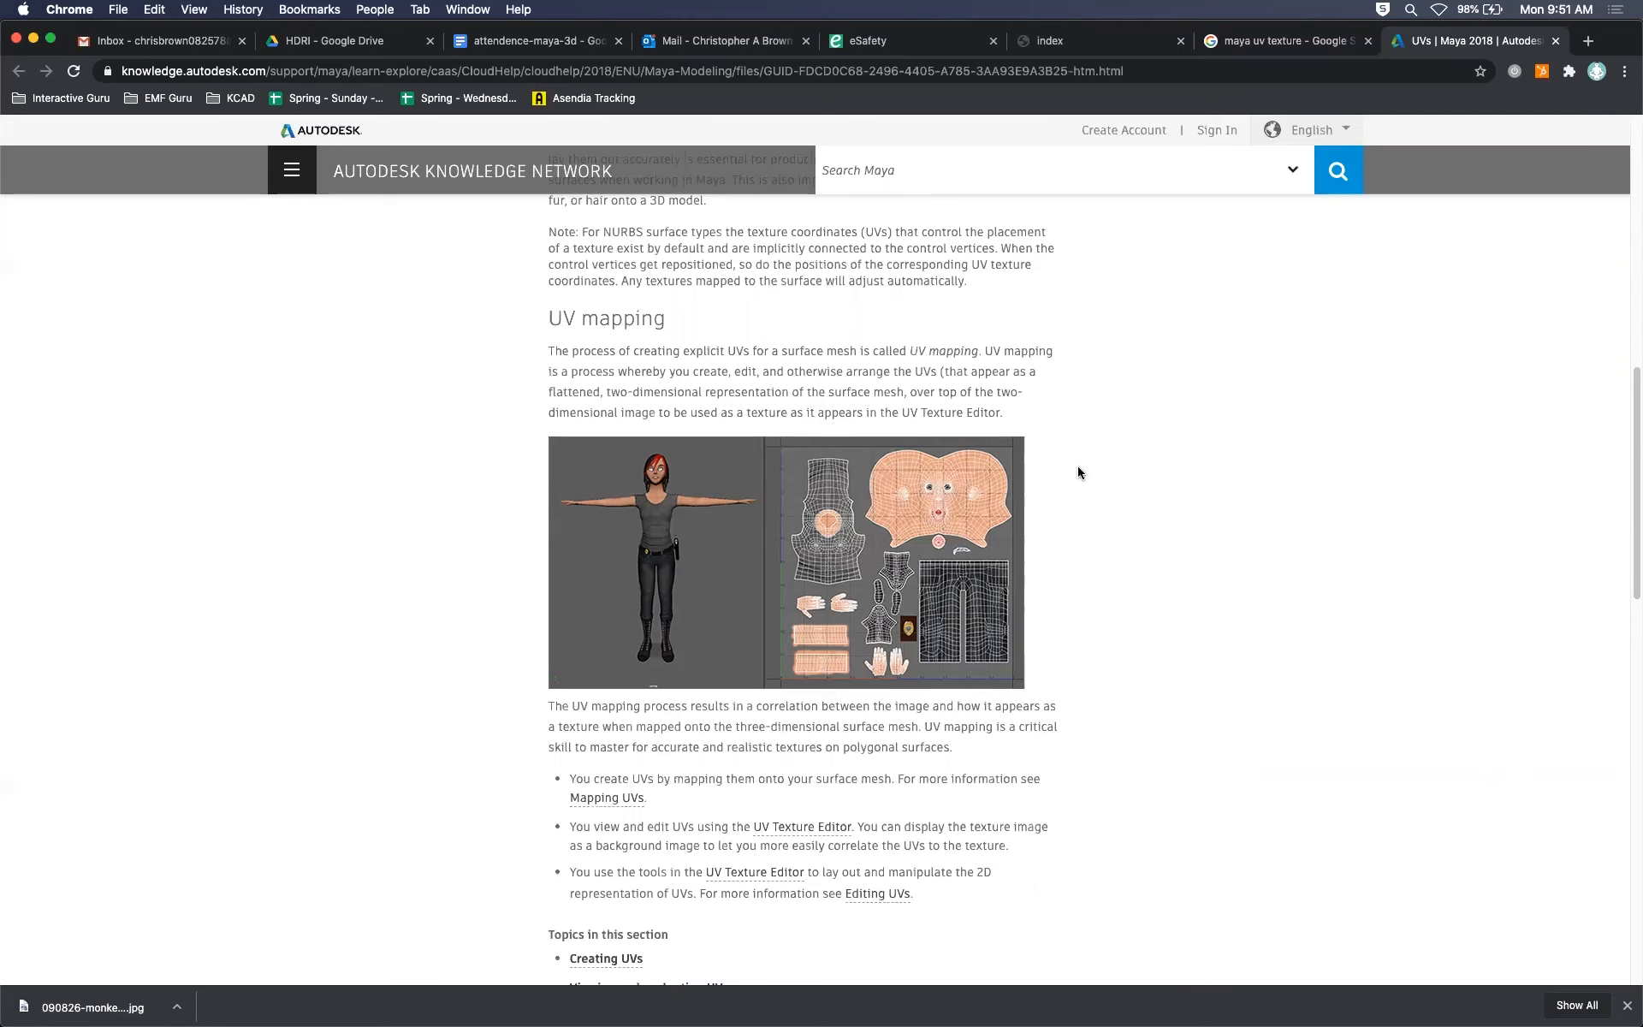
Switch back to Maya and examine the spiky cube's UV shells over the monkey texture in the UV Editor
key("super+Tab")
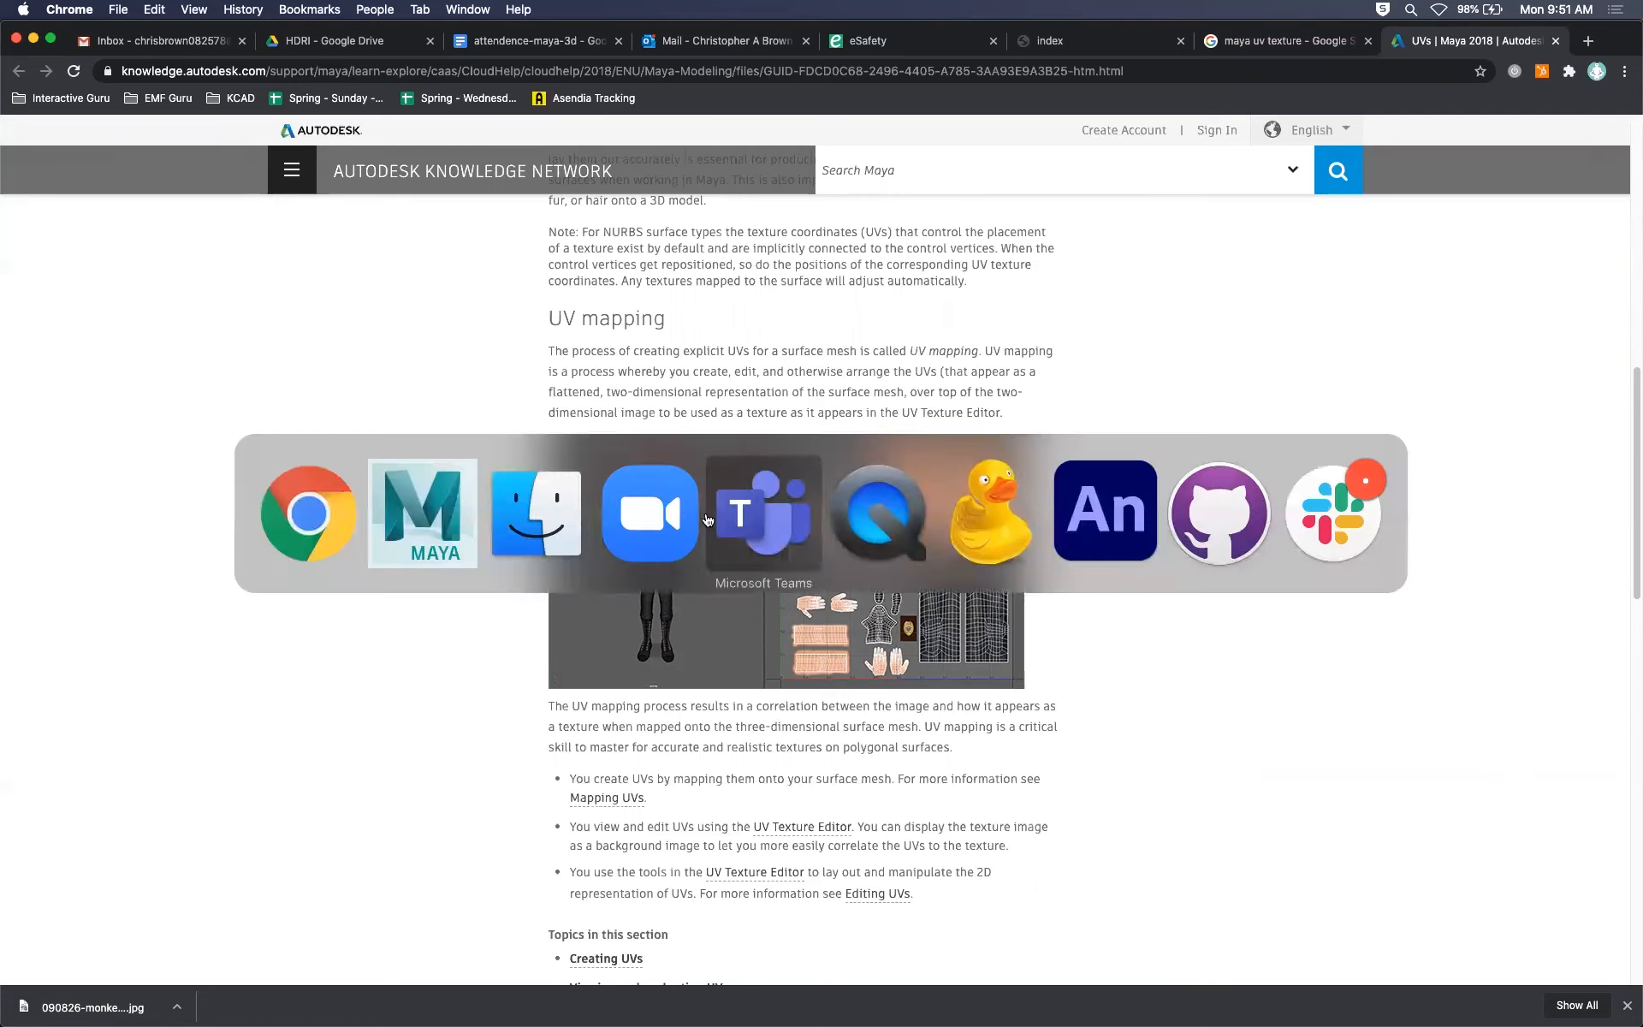
left_click(433, 526)
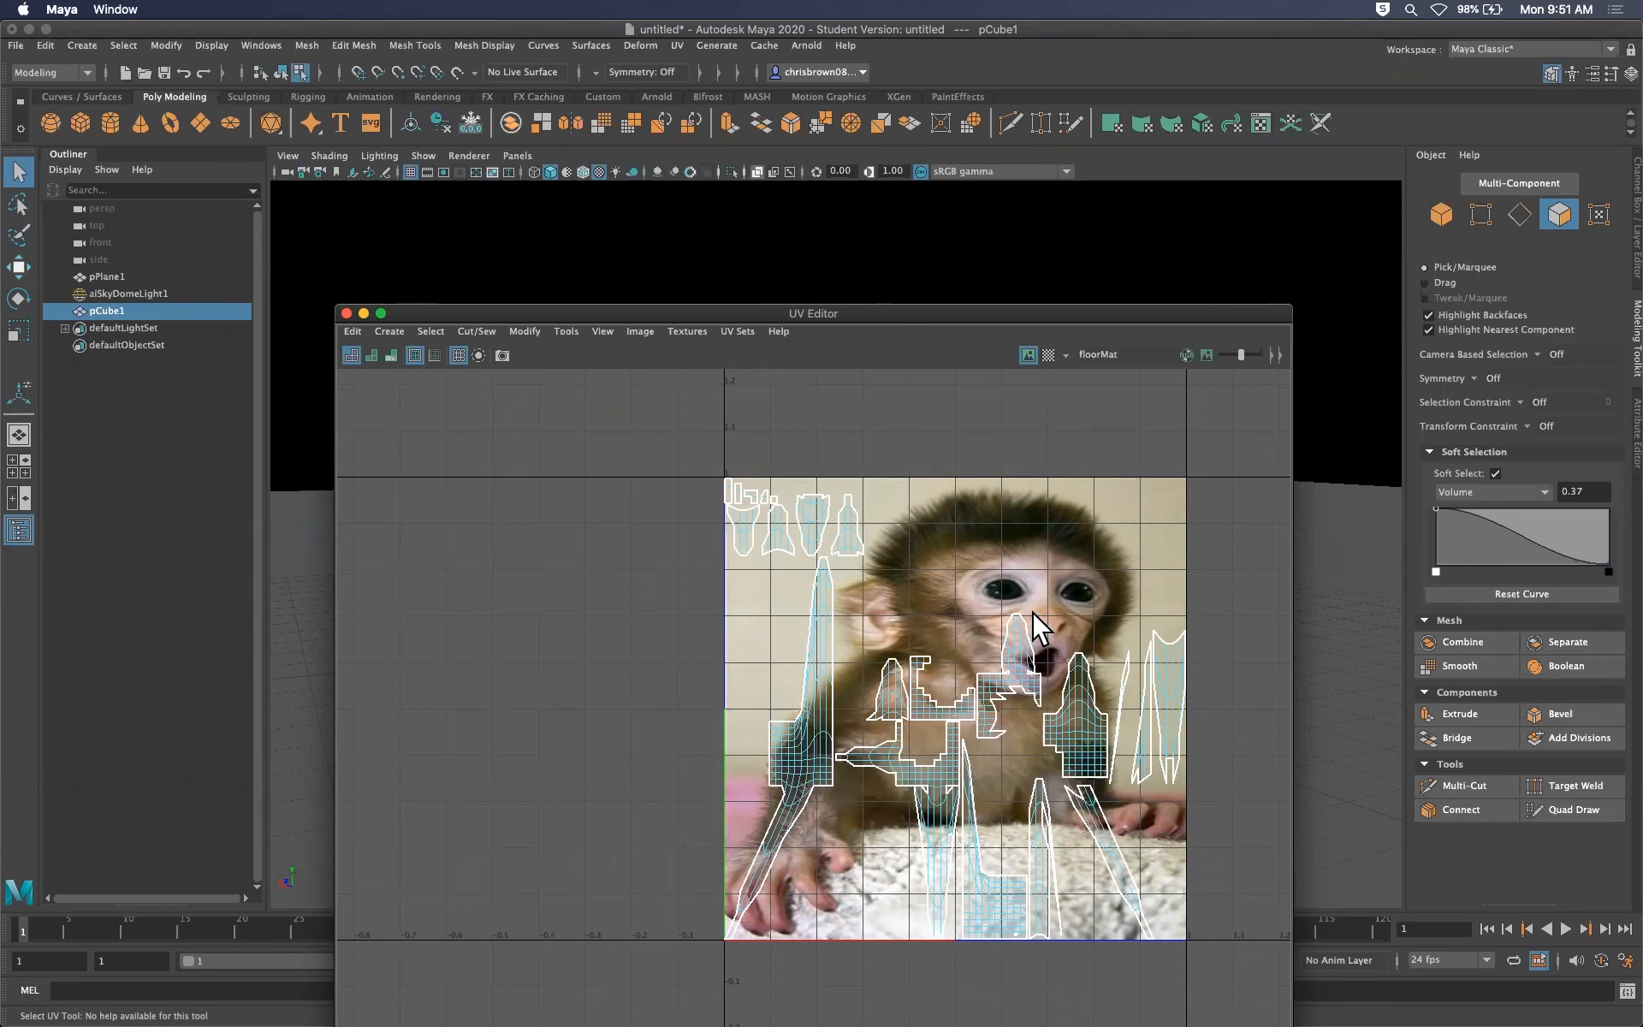
left_click_drag(887, 314, 908, 236)
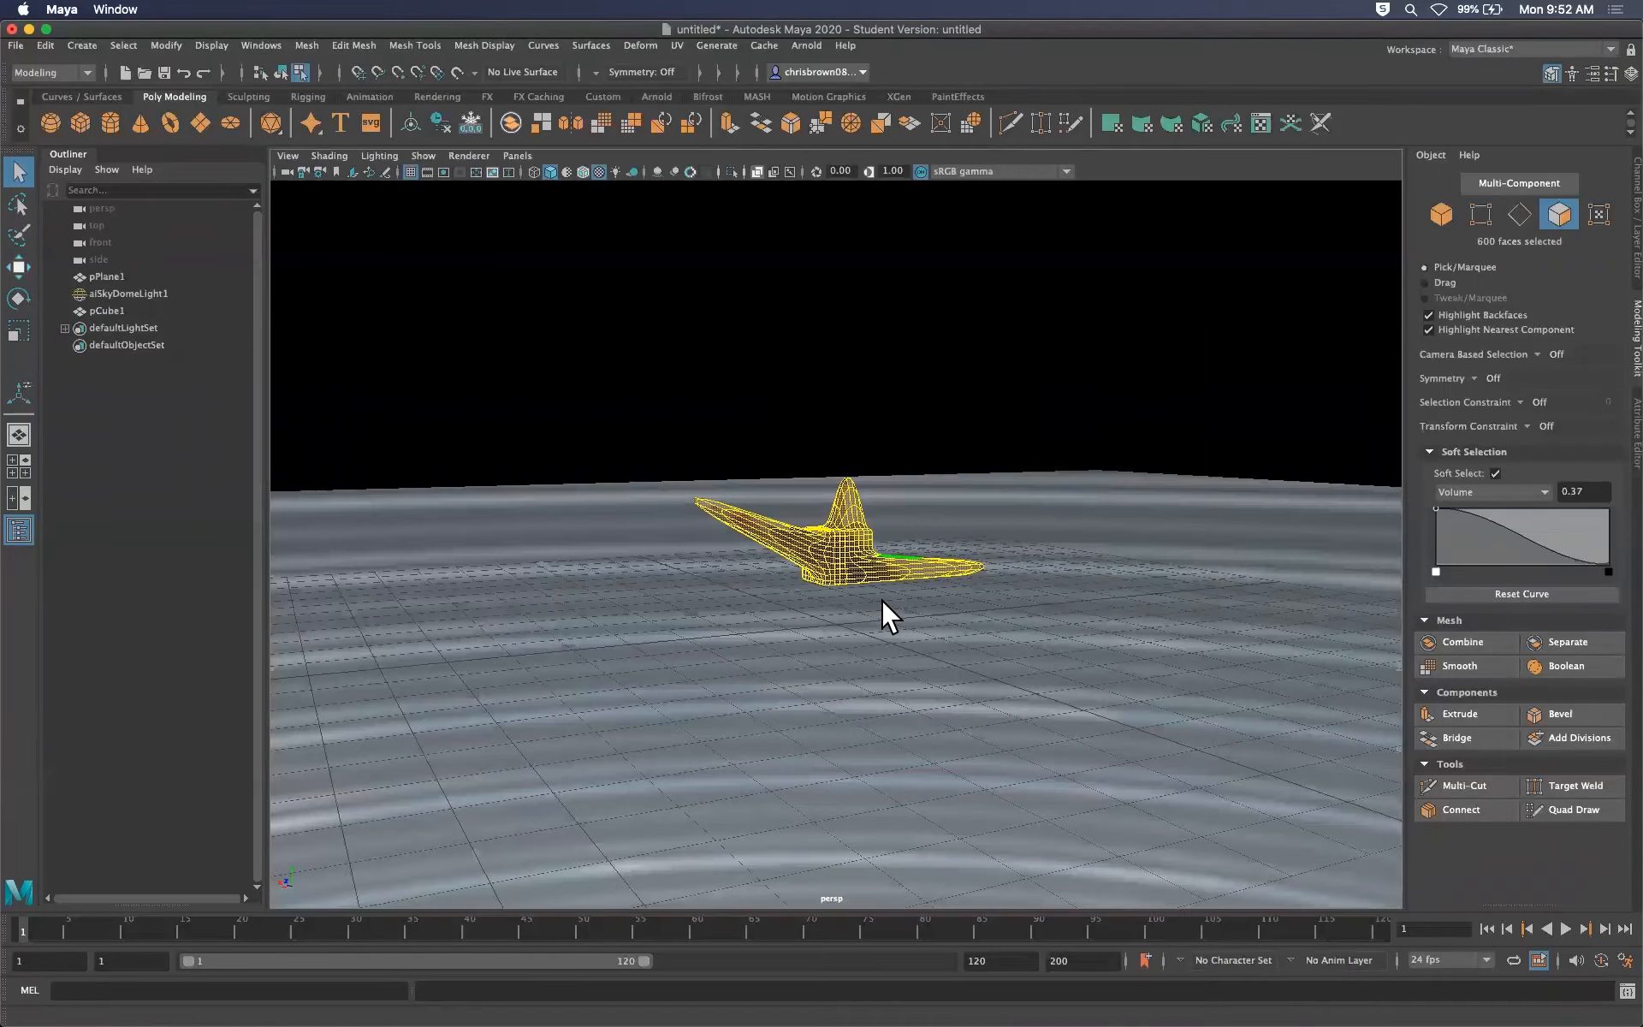
Delete the spiky cube pCube1 from the scene
left_click_drag(142, 344, 146, 306)
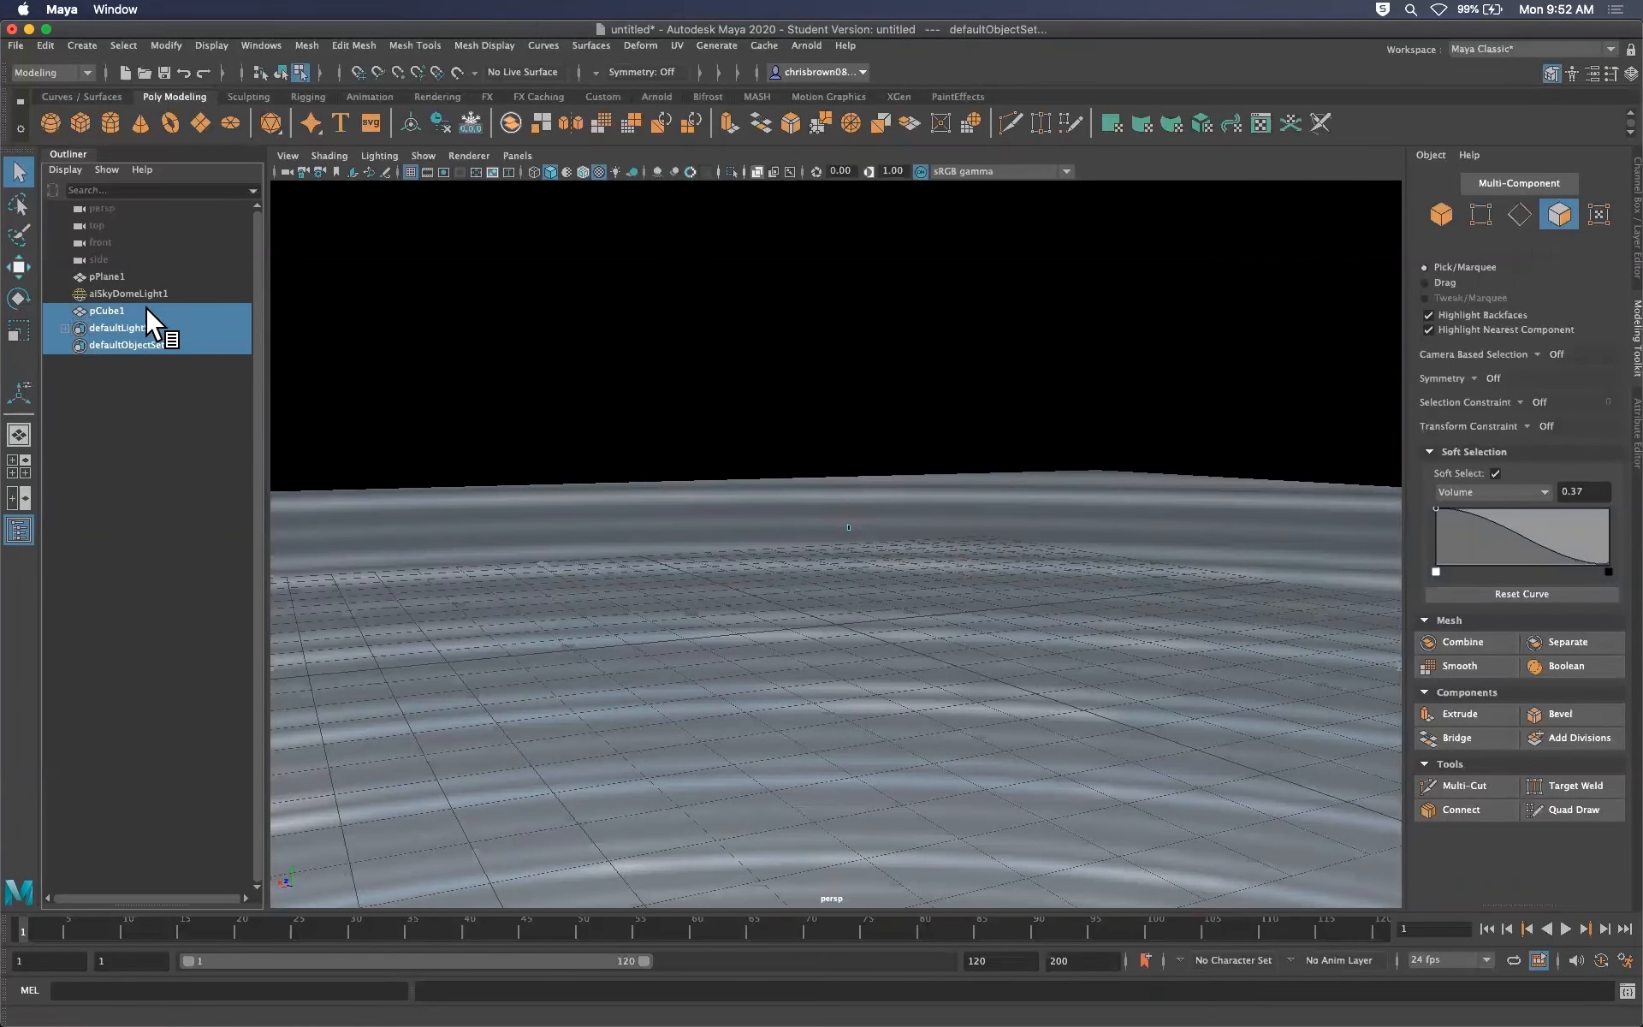
key("Delete")
right_click_drag(1044, 708, 1184, 946)
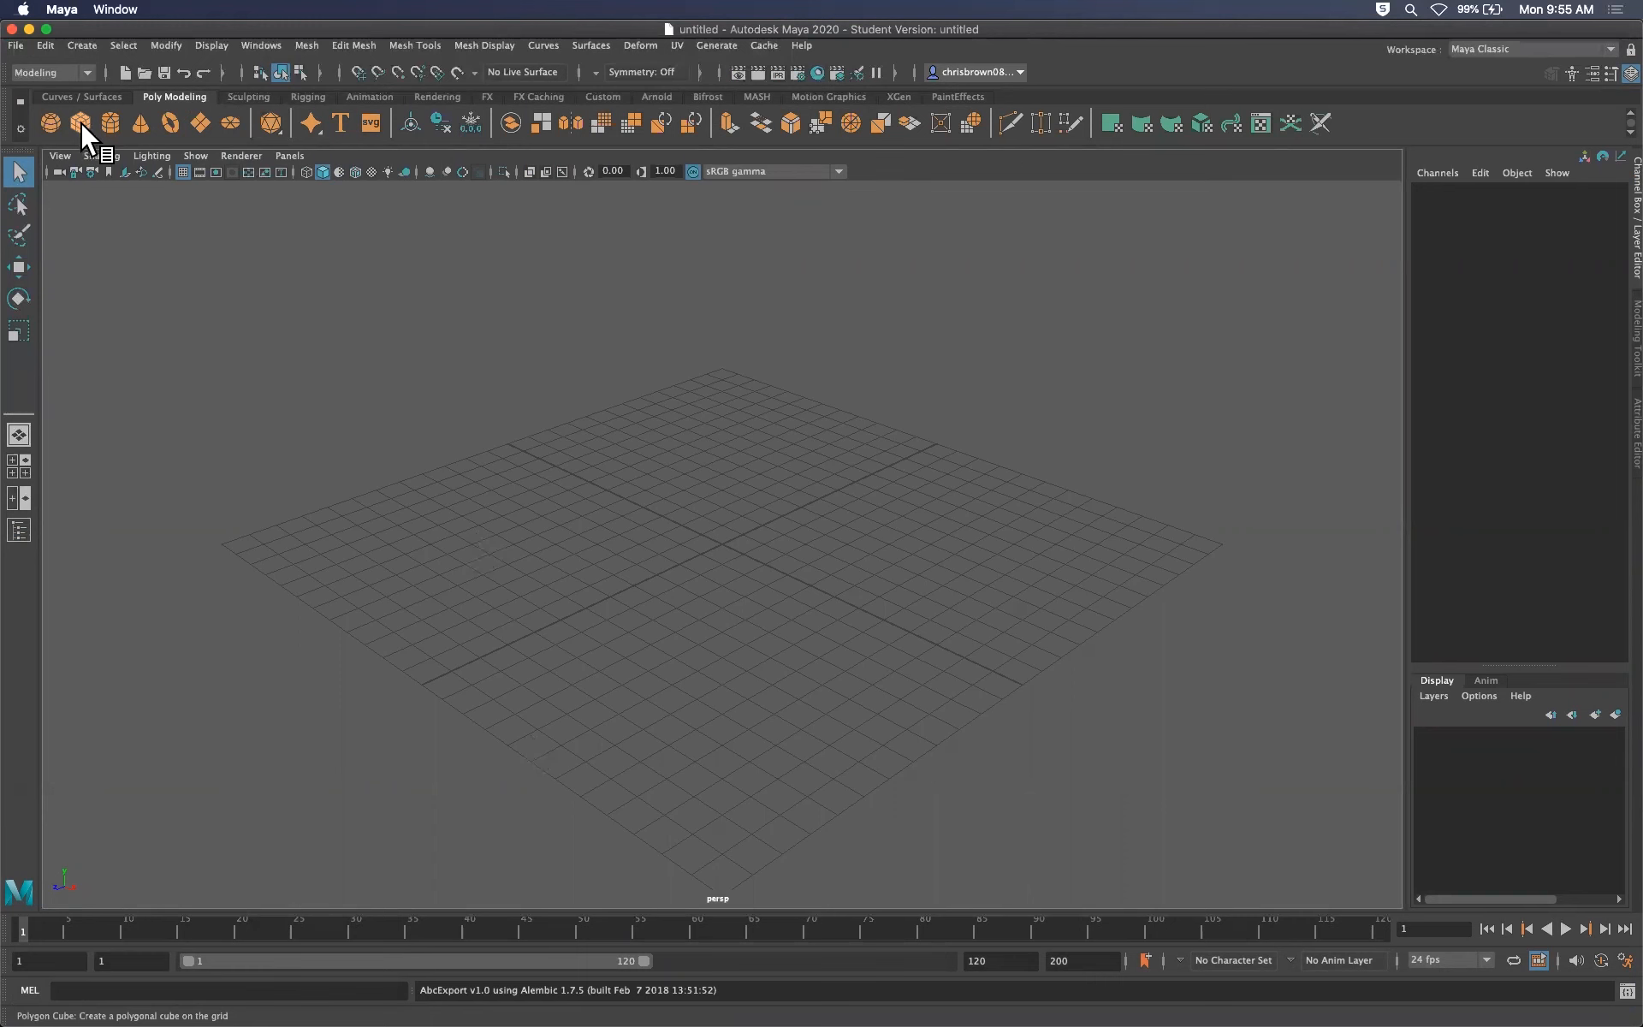
Create a subdivided cube and a large floor plane in the new scene, and assign a new aiStandardSurface material to both
left_click(81, 122)
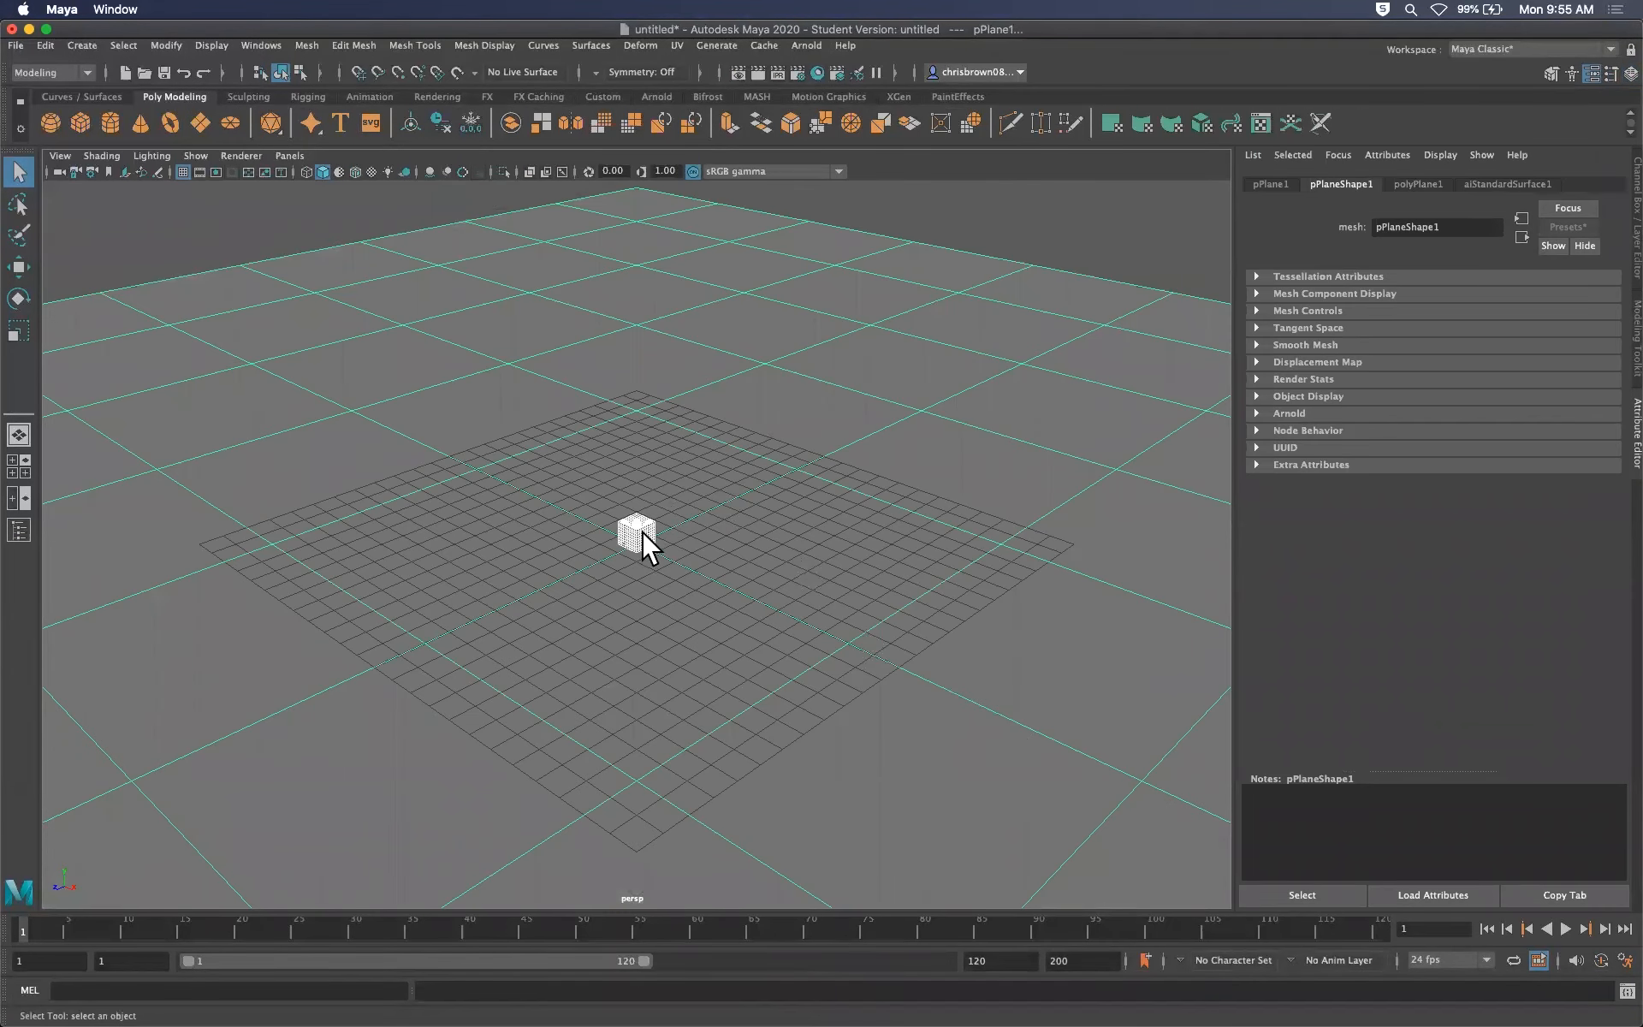
right_click_drag(643, 535, 638, 974)
left_click(888, 303)
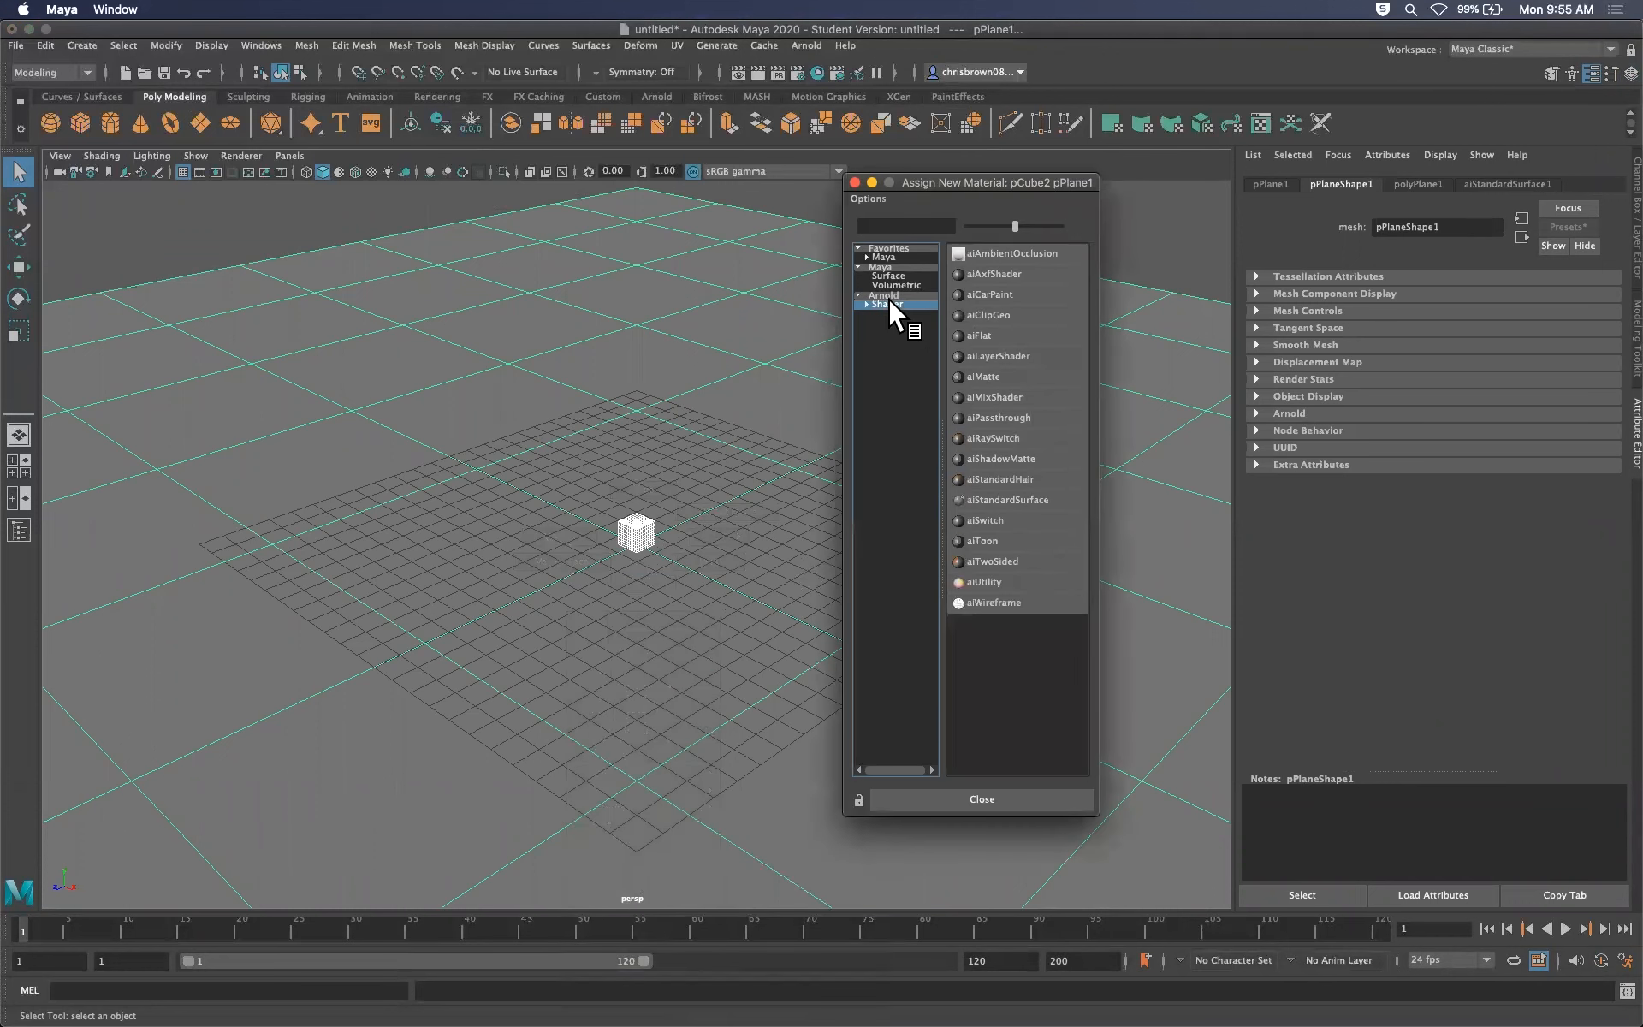
left_click(996, 500)
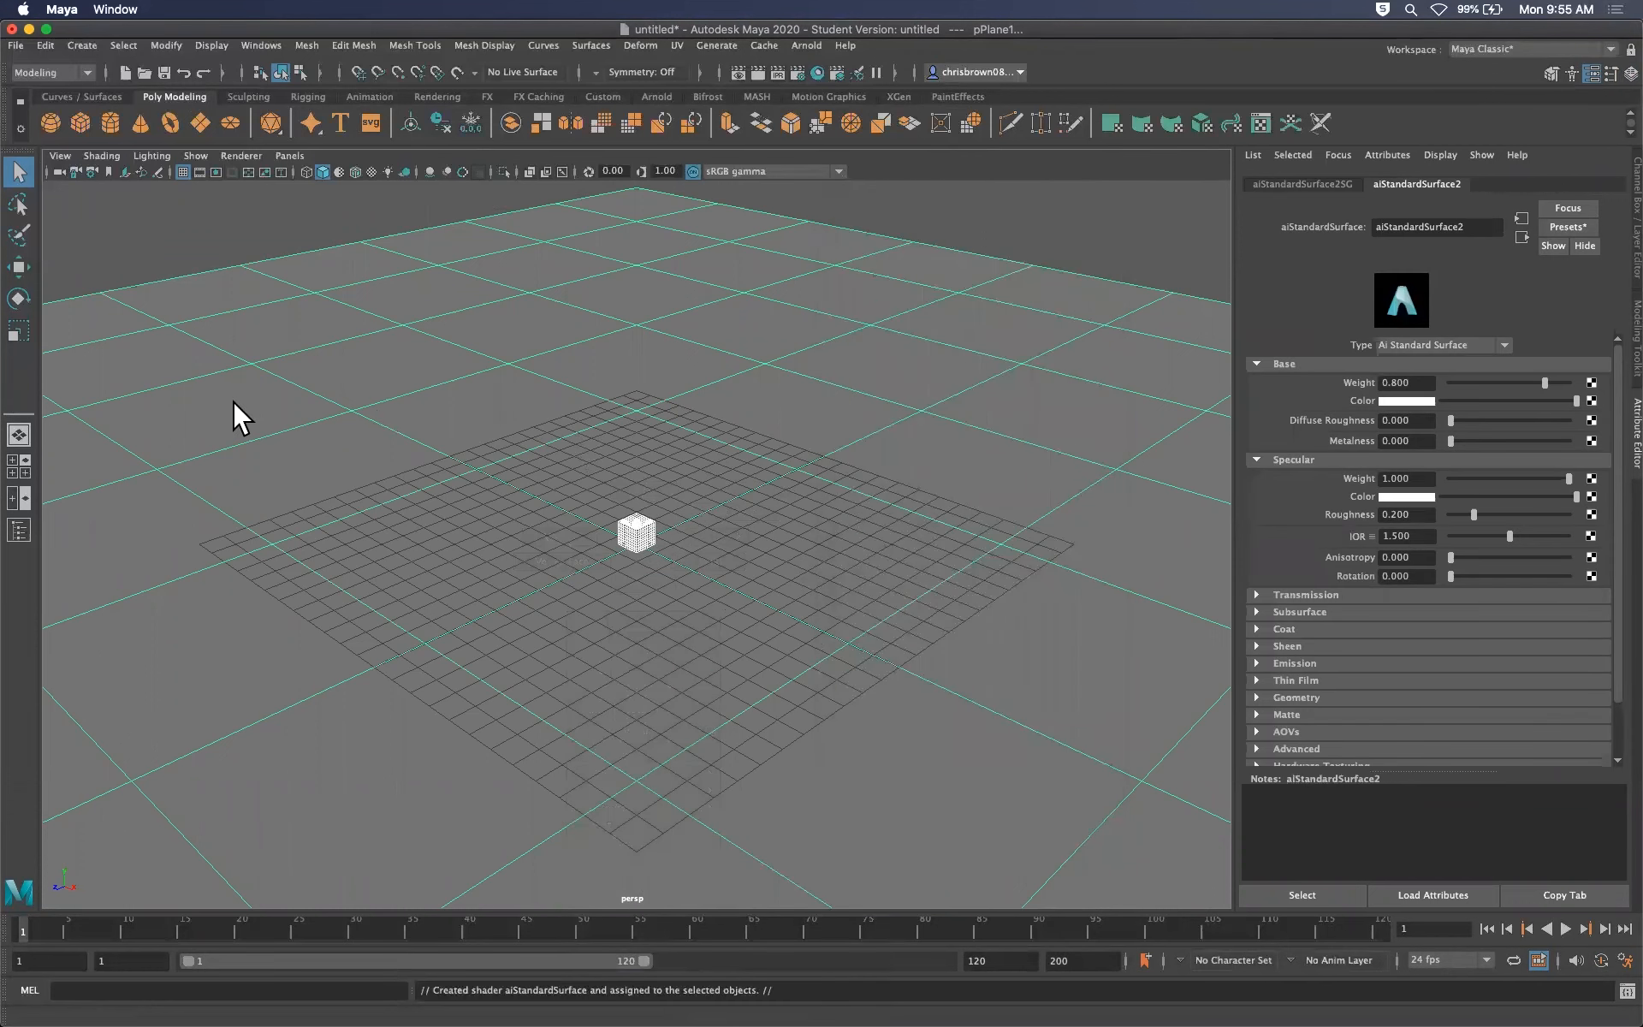
Show the Outliner, delete the extra cube pCube1, and select and frame pCube2
left_click(21, 527)
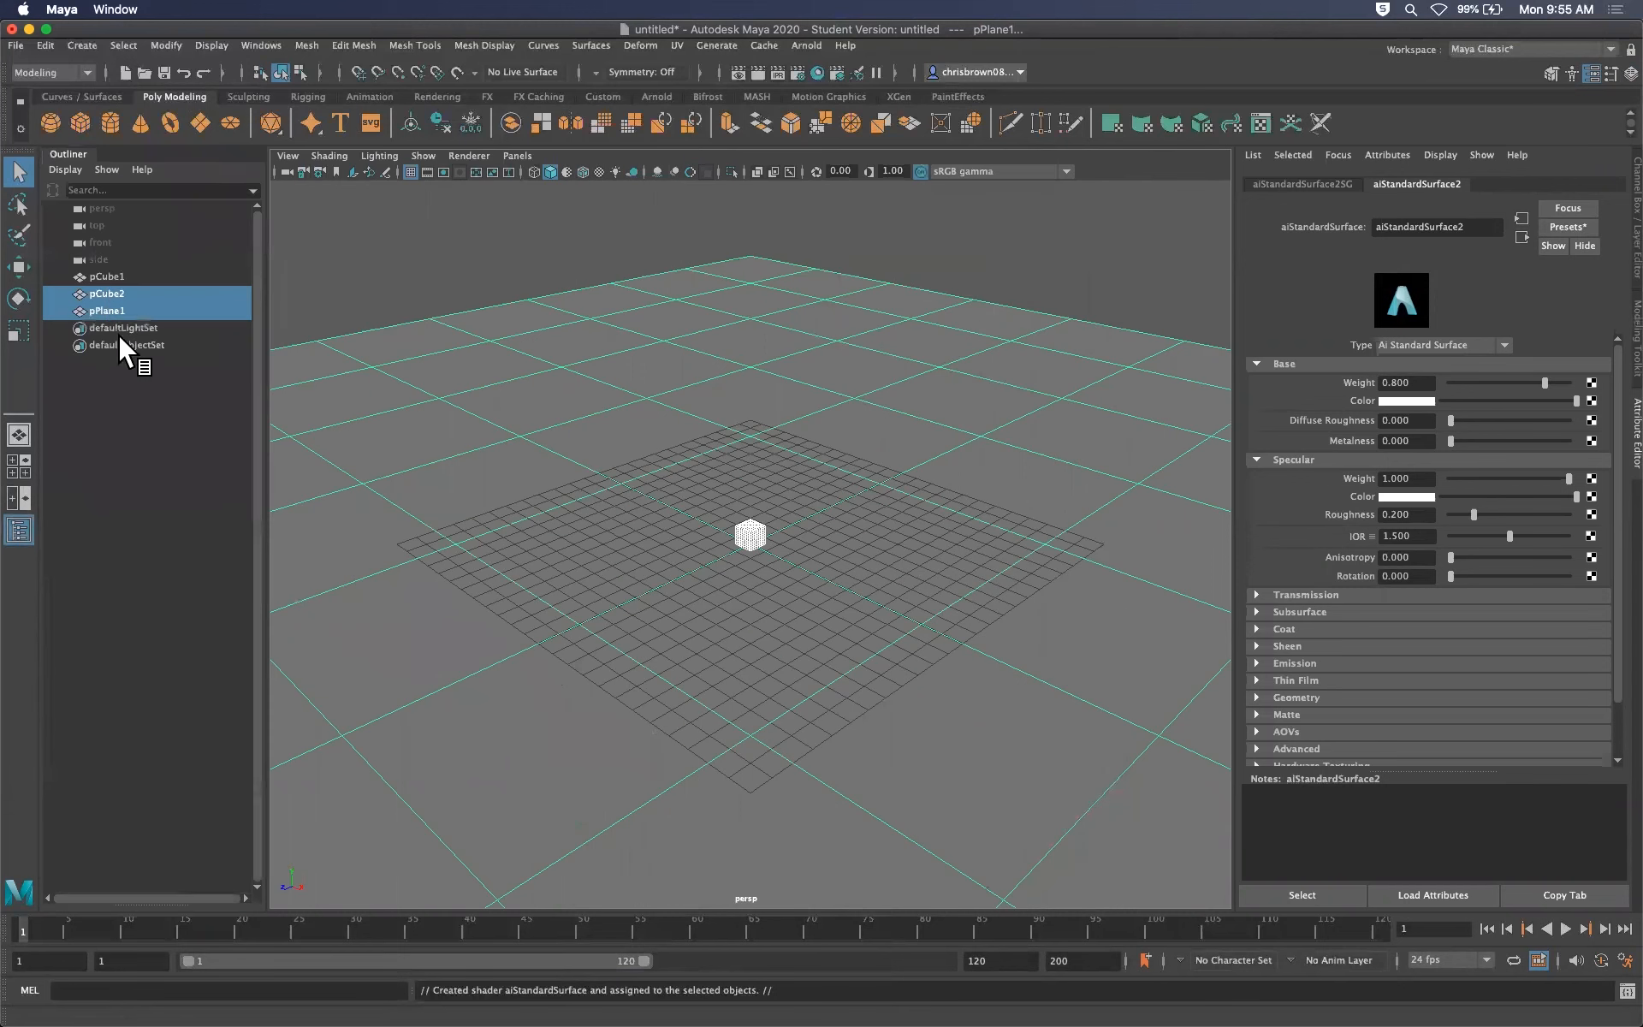
left_click(123, 293)
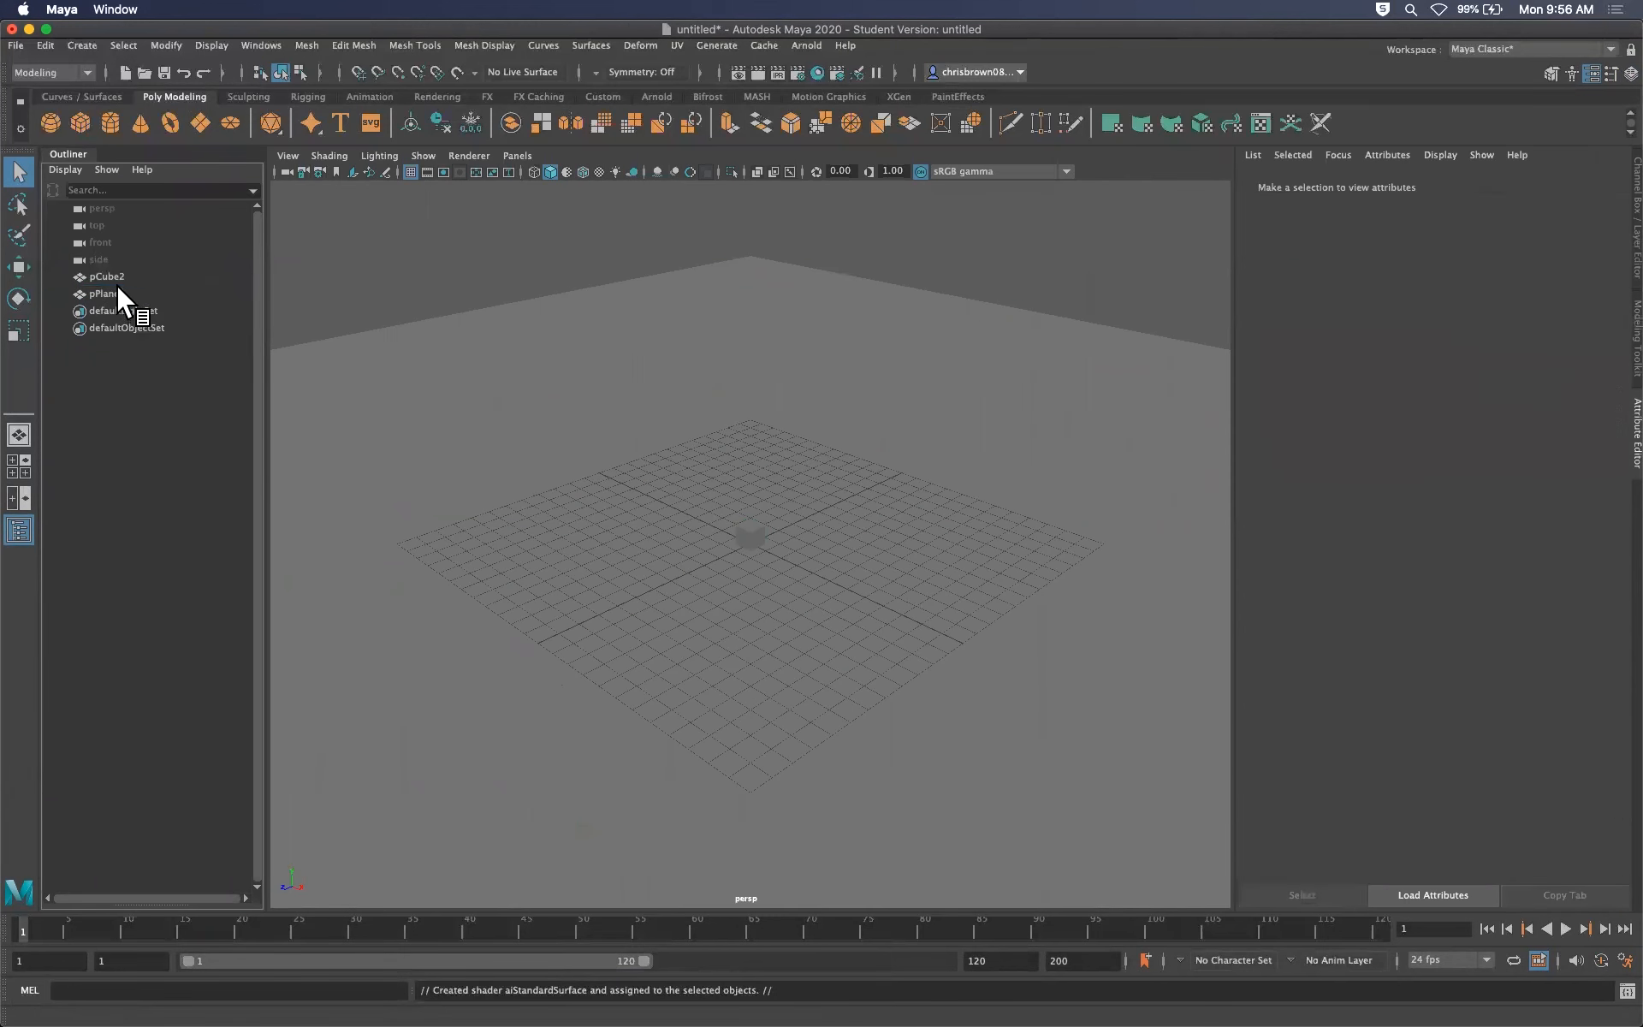
left_click(118, 280)
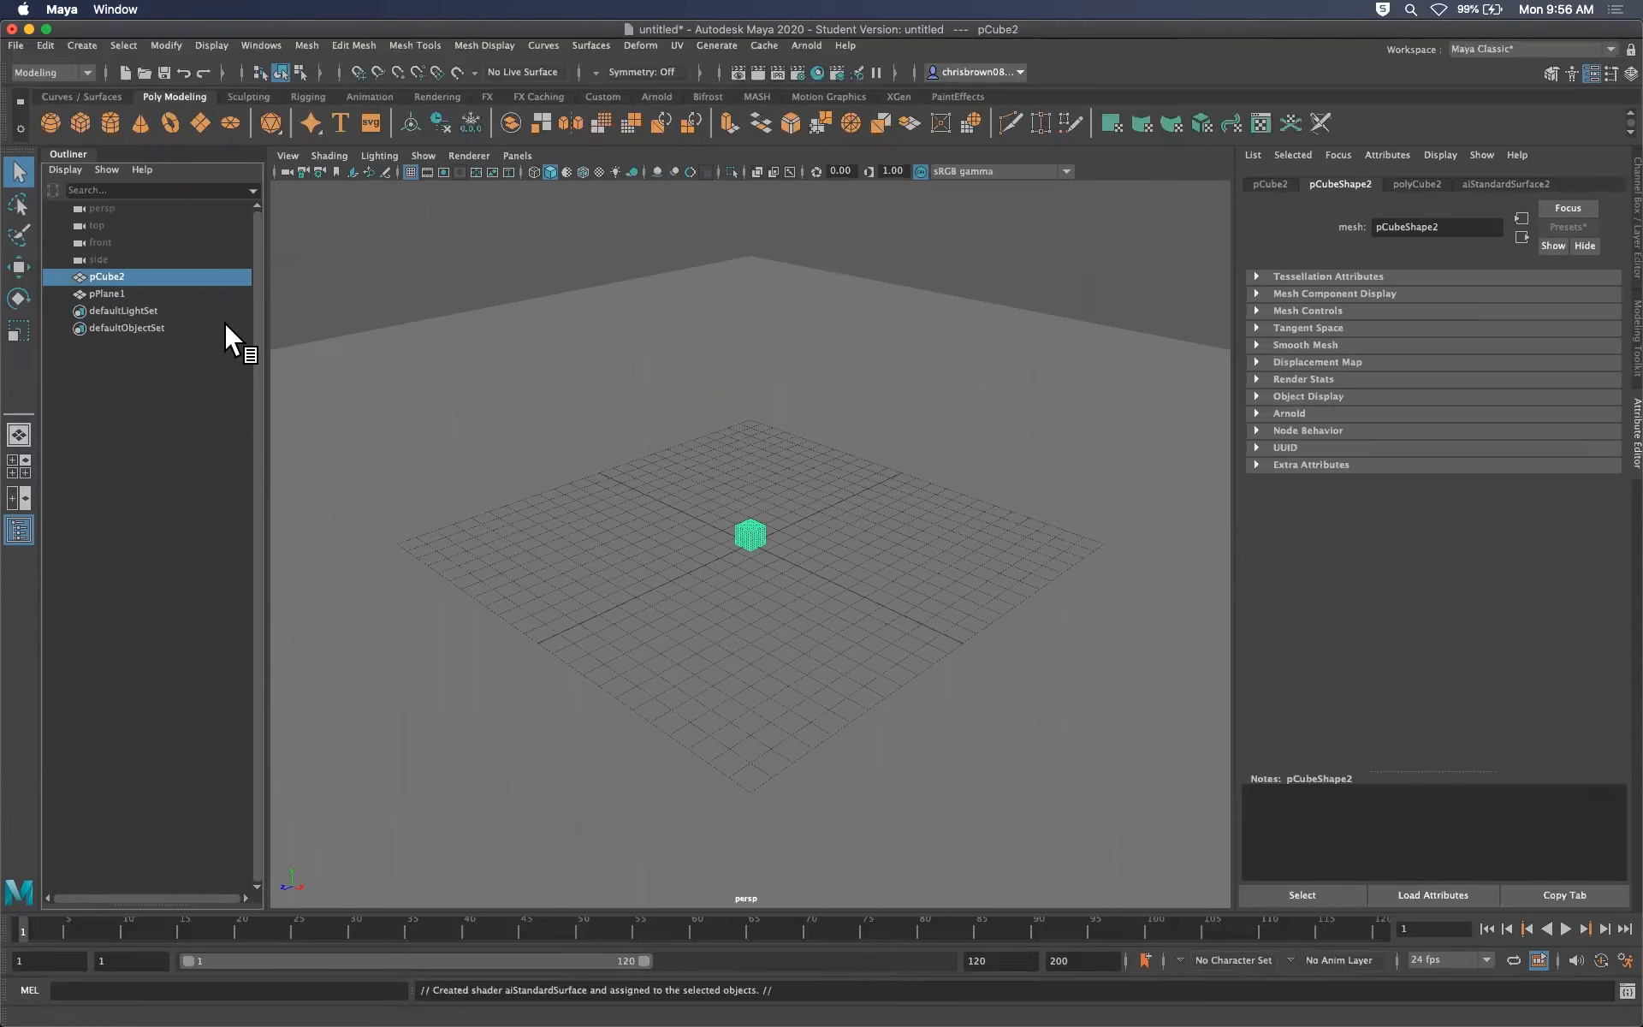
key("f")
Rename pCube2's aiStandardSurface material as boxMat and add an Arnold Physical Sky to the scene
left_click(1530, 181)
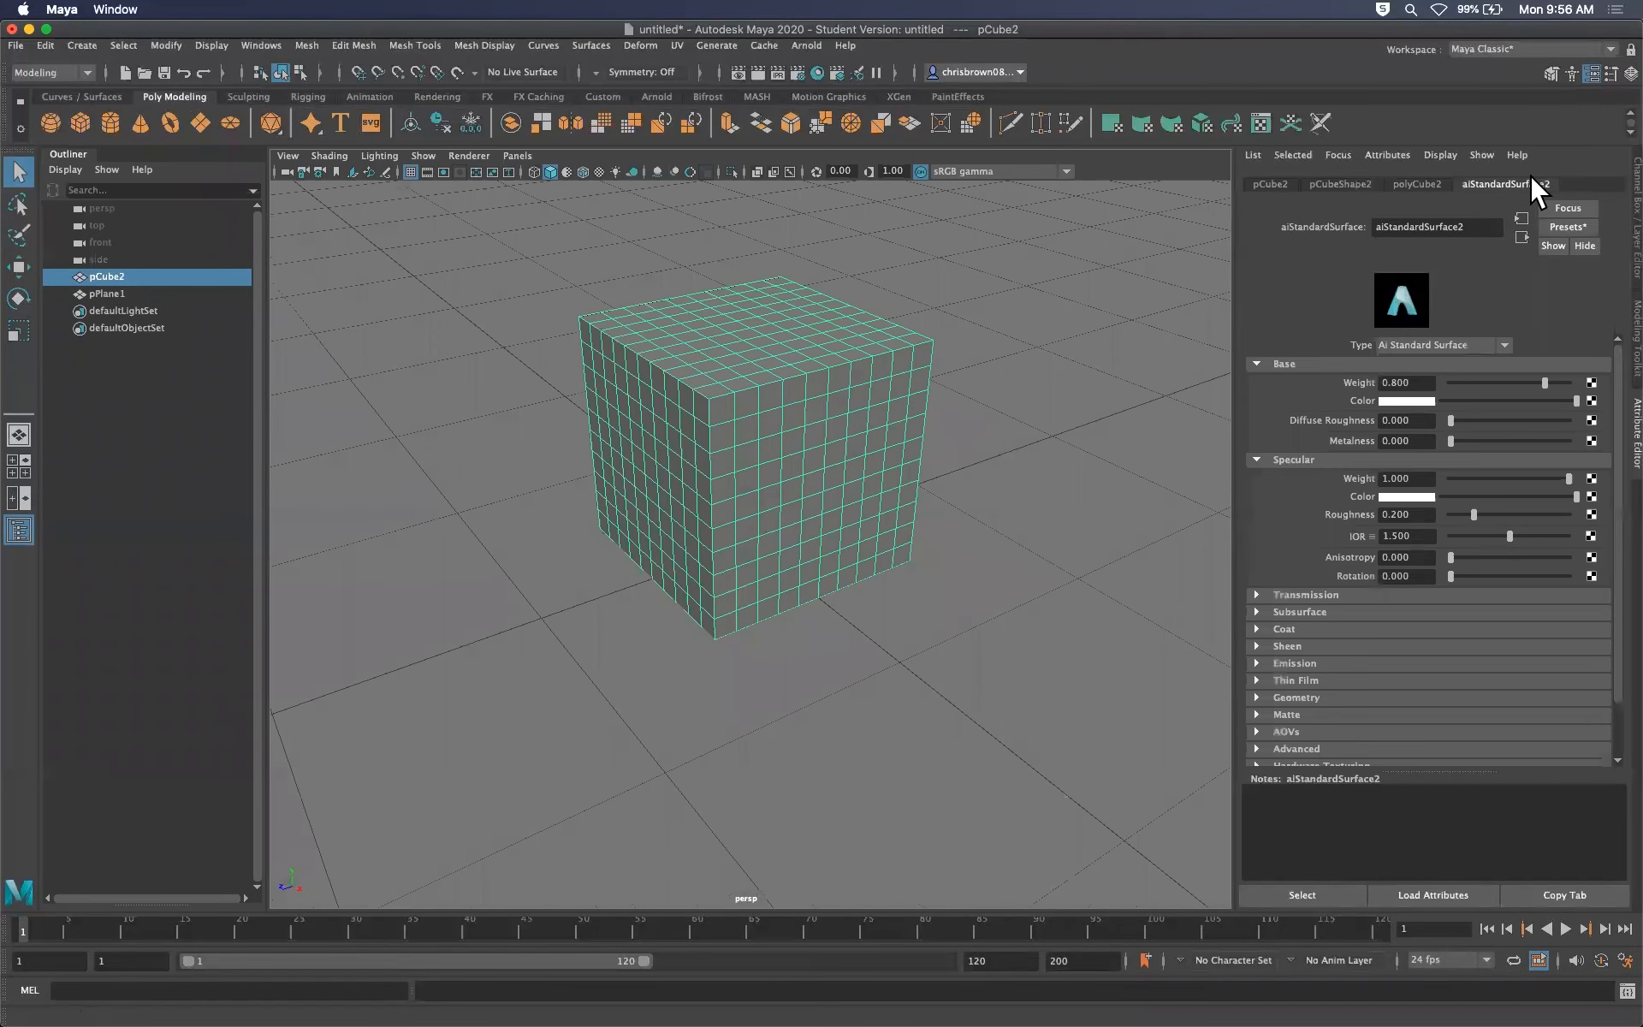
double_click(1468, 229)
type("boxMay")
key("Return")
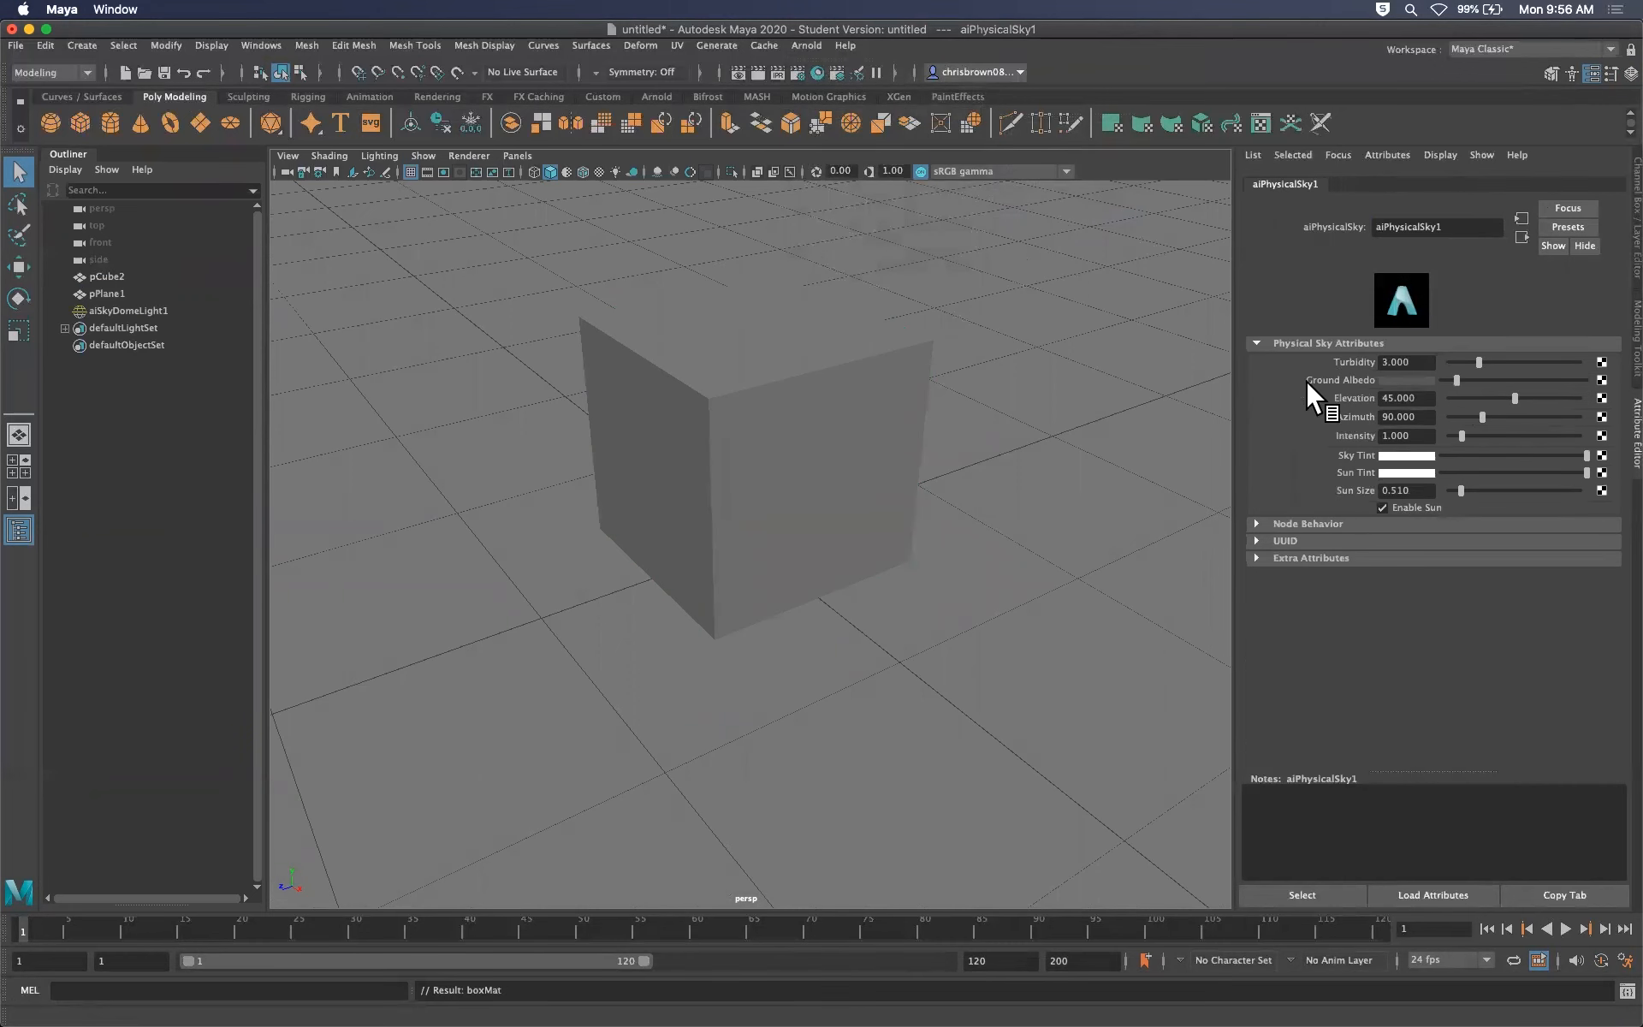
Map a File texture using sourceimages/baby-monkey.jpg to boxMat's base color and show textures in the viewport
left_click(815, 373)
left_click(1590, 400)
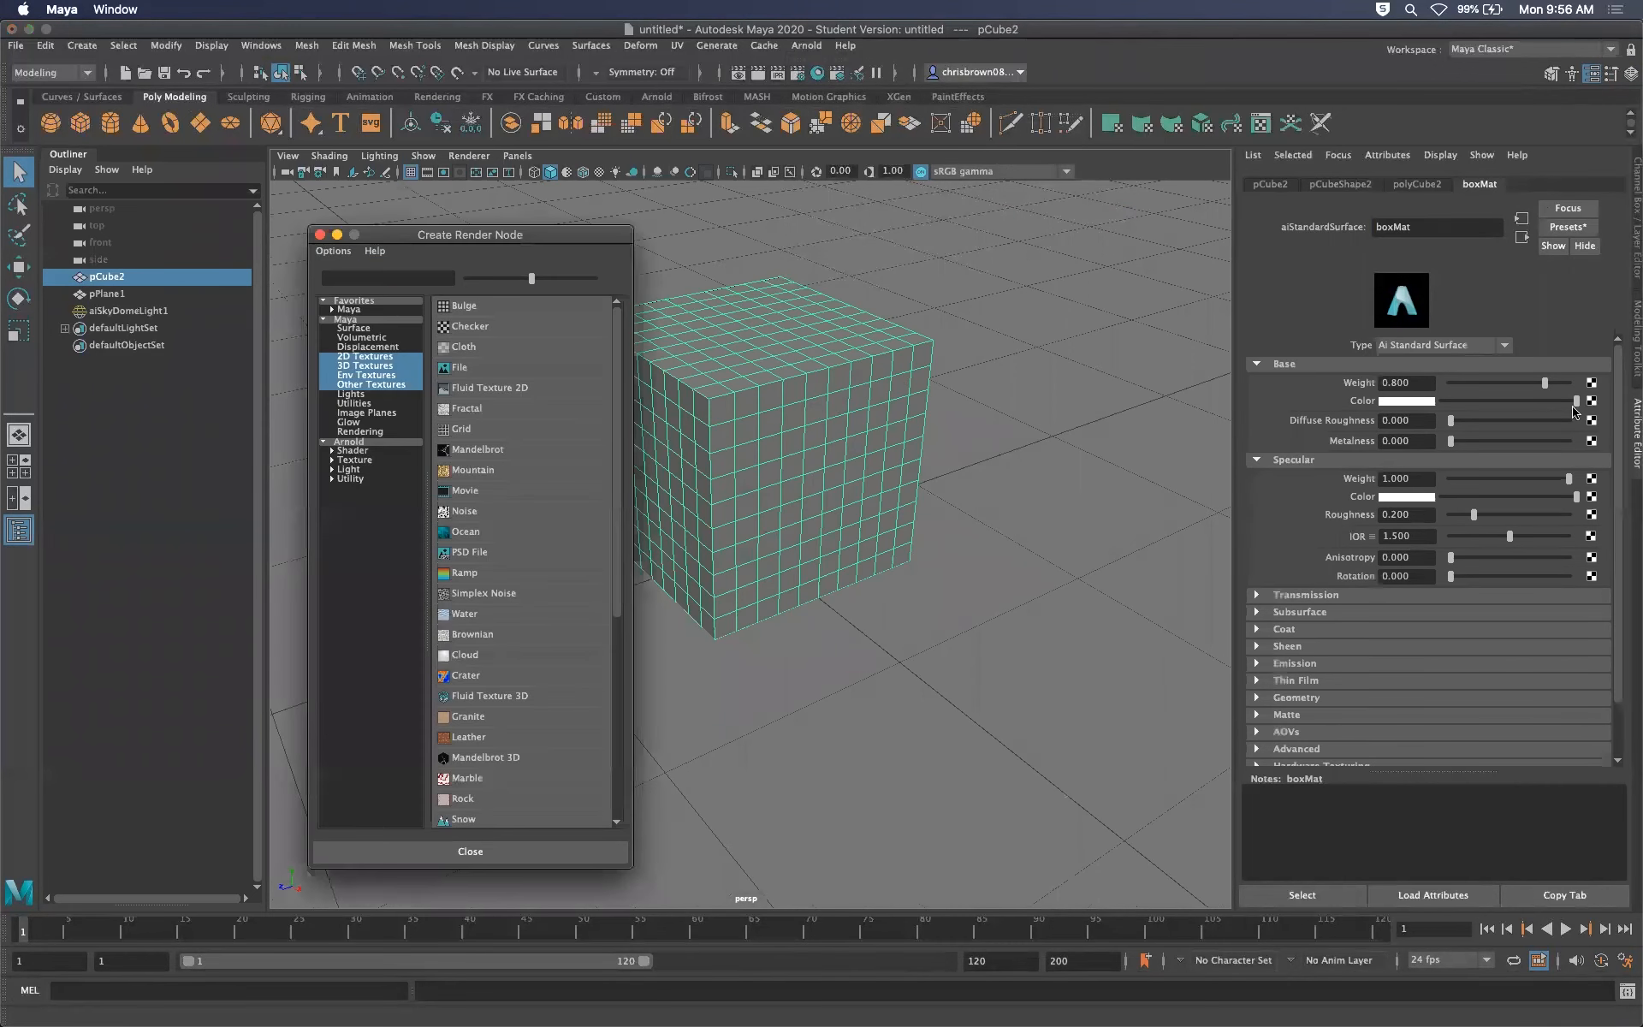
left_click(513, 366)
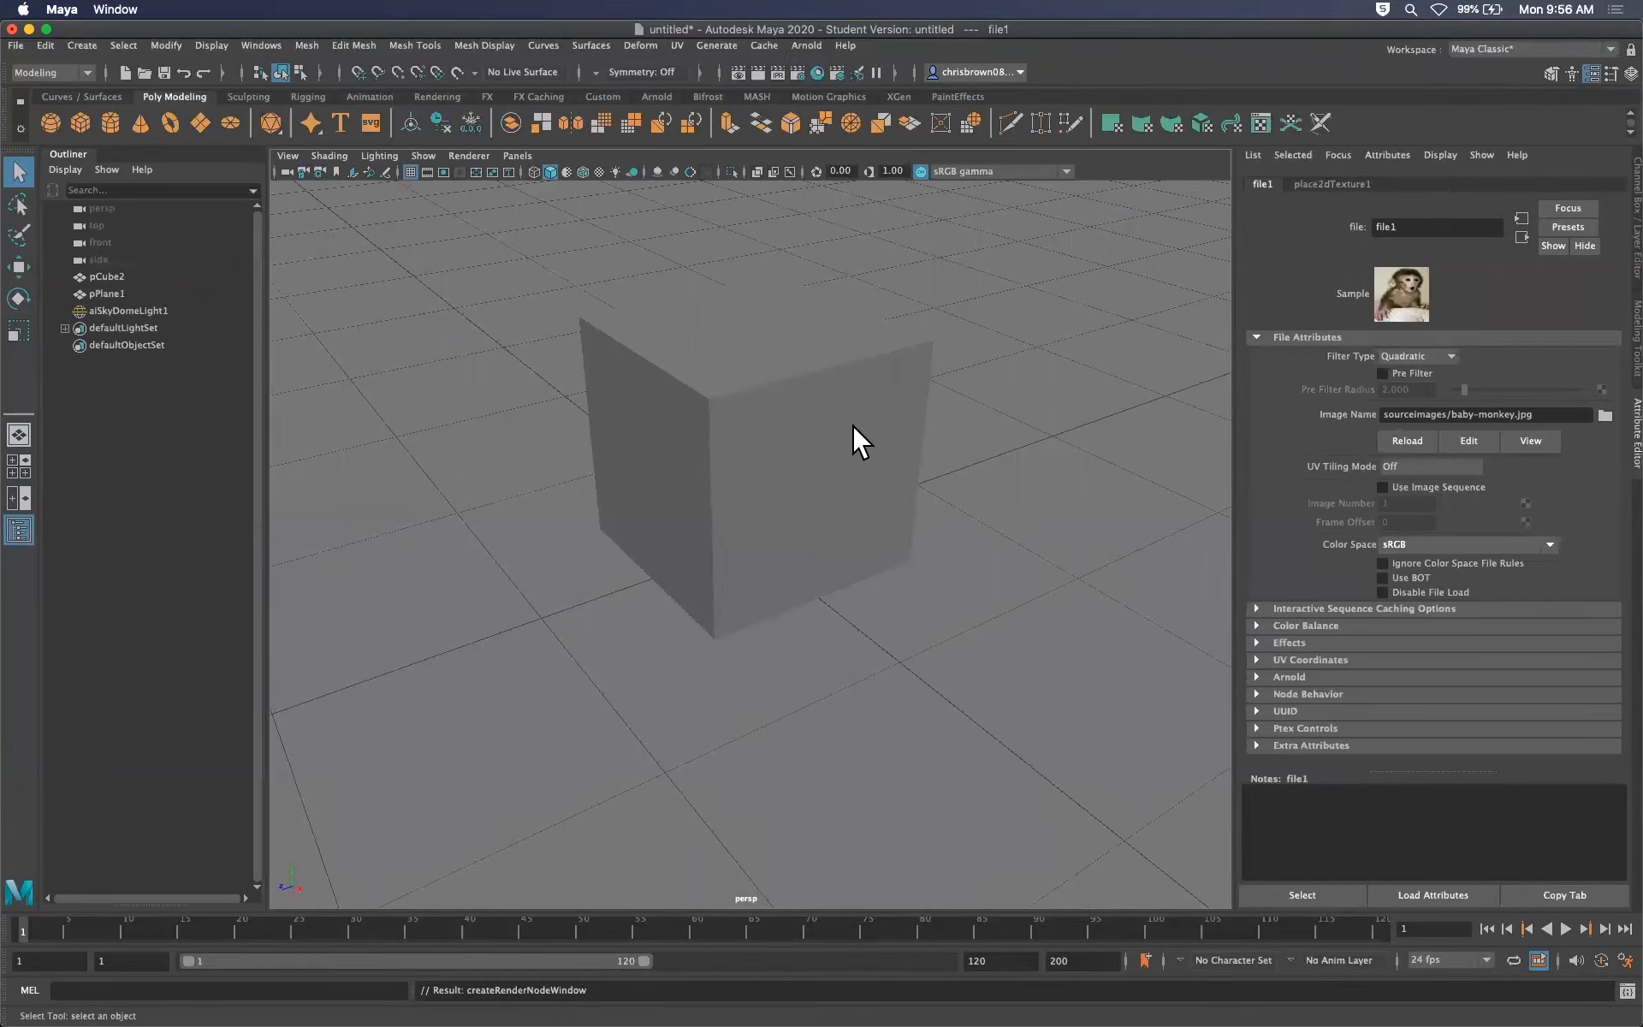
key("6")
left_click_drag(834, 487, 909, 486, "alt")
Assign a separate new aiStandardSurface material to the floor plane pPlane1
right_click_drag(964, 631, 961, 685)
right_click_drag(737, 677, 826, 683)
right_click_drag(860, 538, 984, 980)
left_click(883, 295)
left_click(1010, 499)
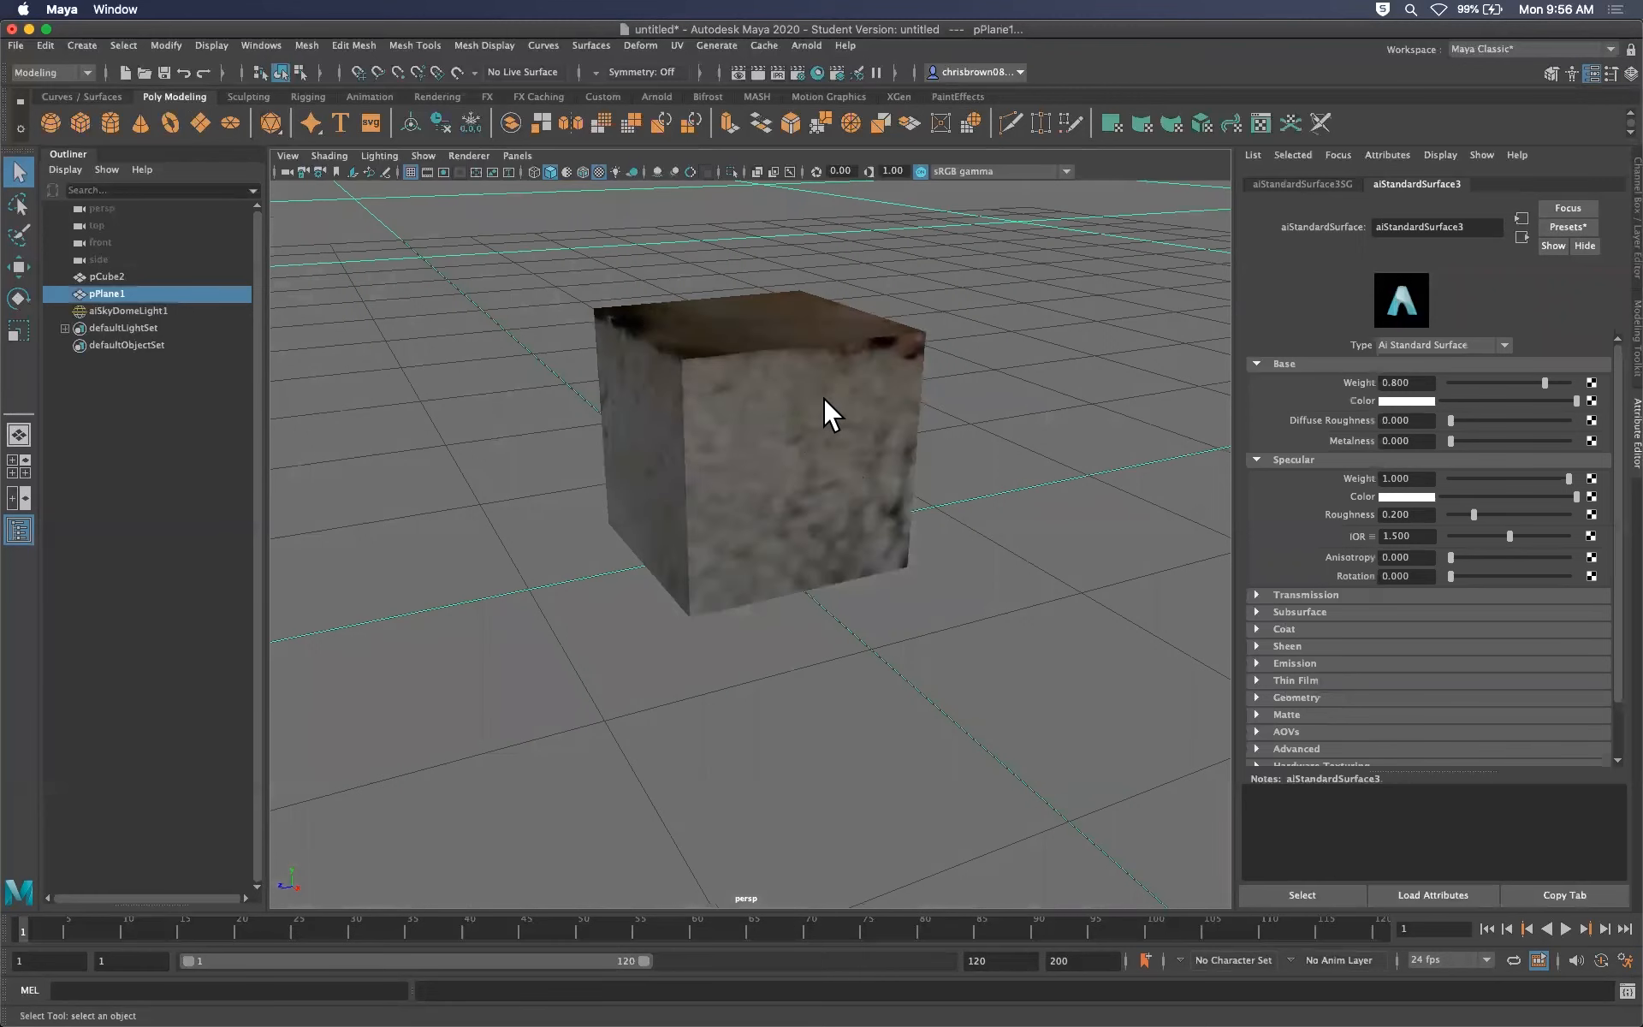
Try a planar UV projection on pCube2 and undo it, returning to object selection
left_click(823, 397, "shift")
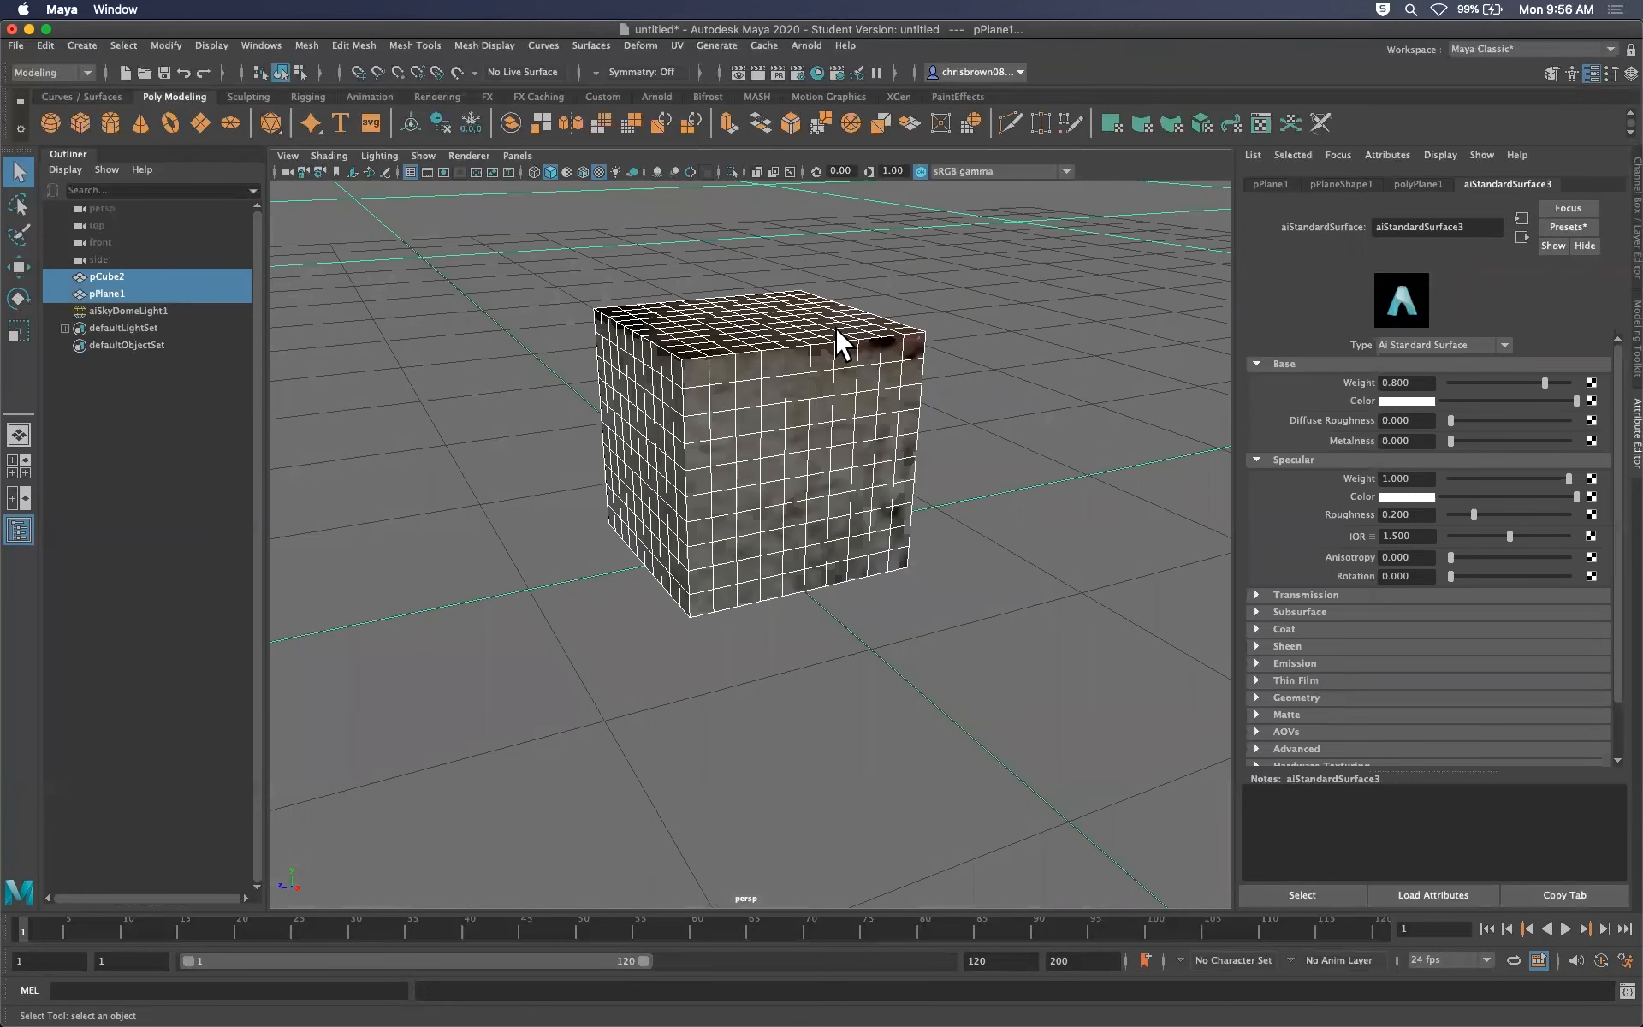
left_click(140, 411)
left_click(132, 277)
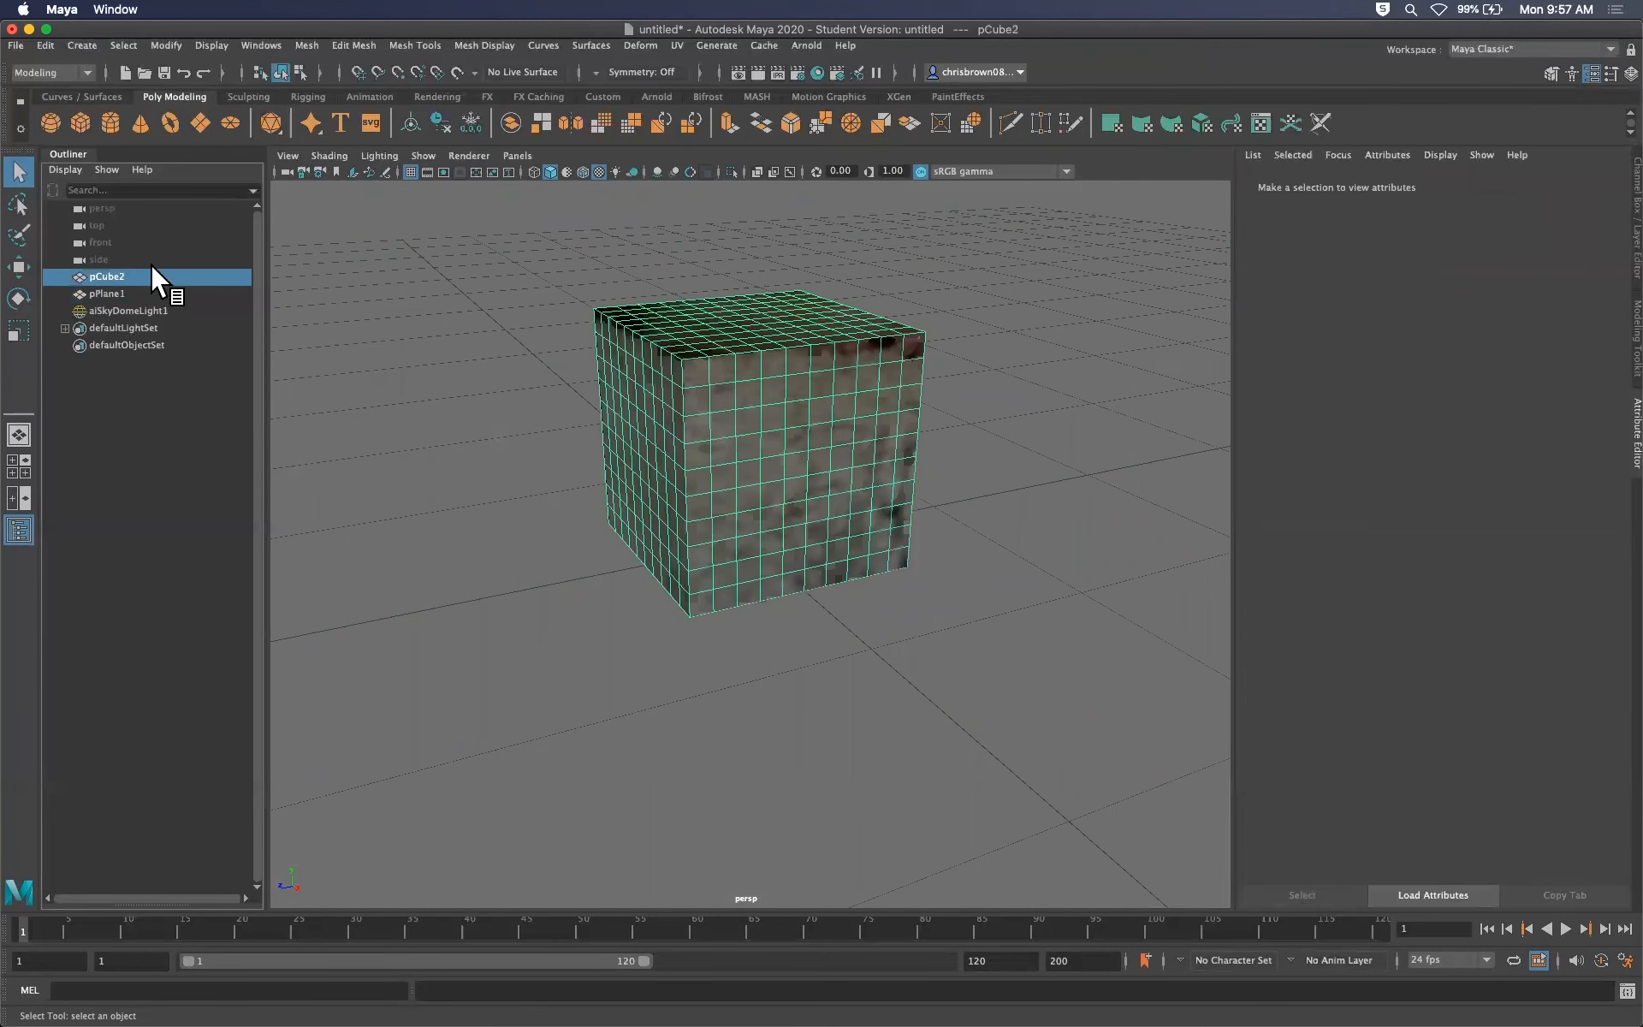
left_click(676, 46)
left_click(710, 250)
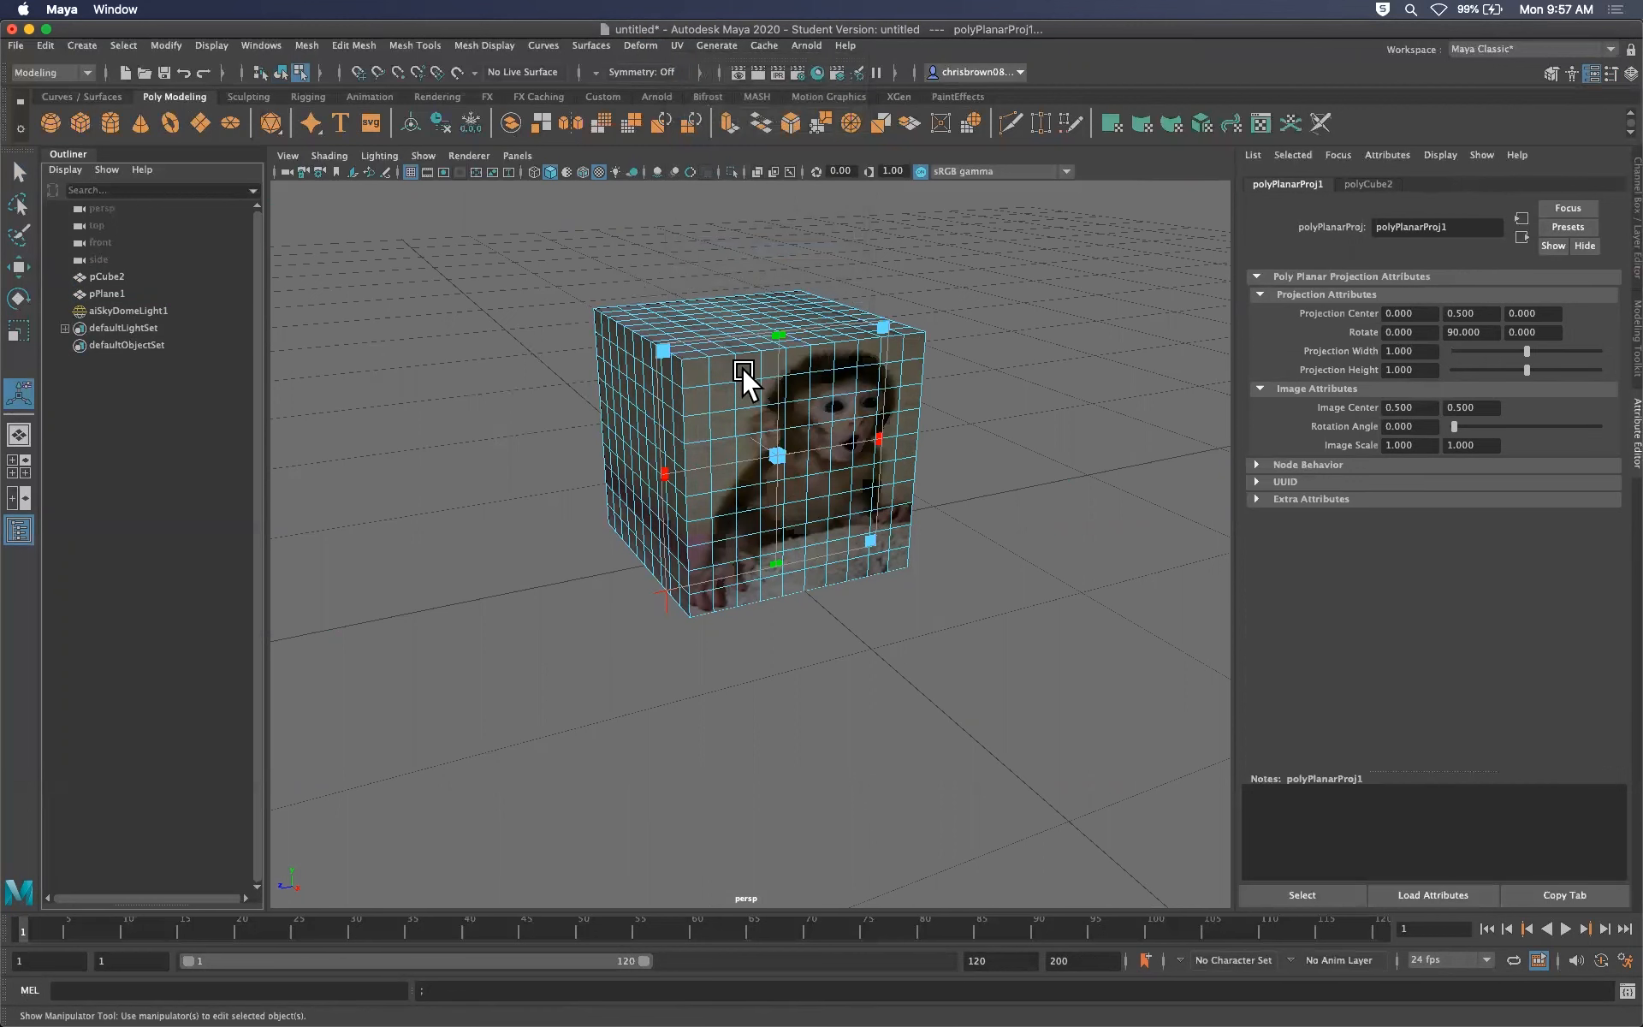
key("ctrl+z")
key("F8")
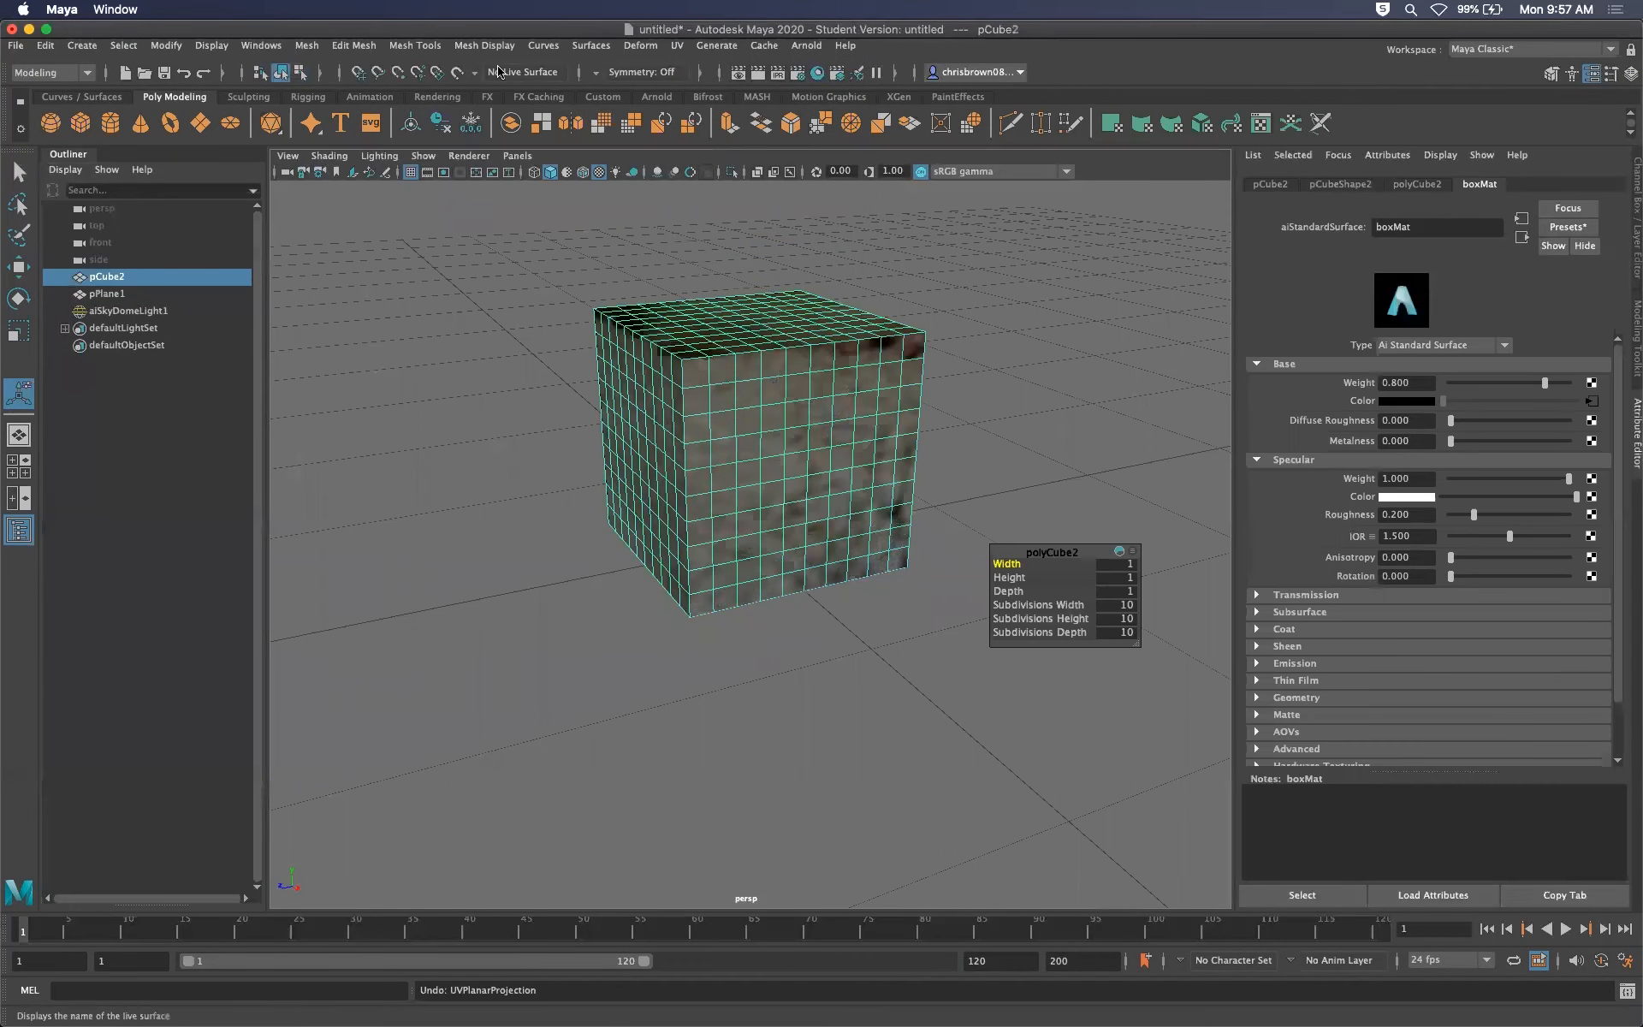
Try an automatic six-plane UV projection on pCube2 and inspect it on the cube
left_click(675, 45)
left_click(710, 142)
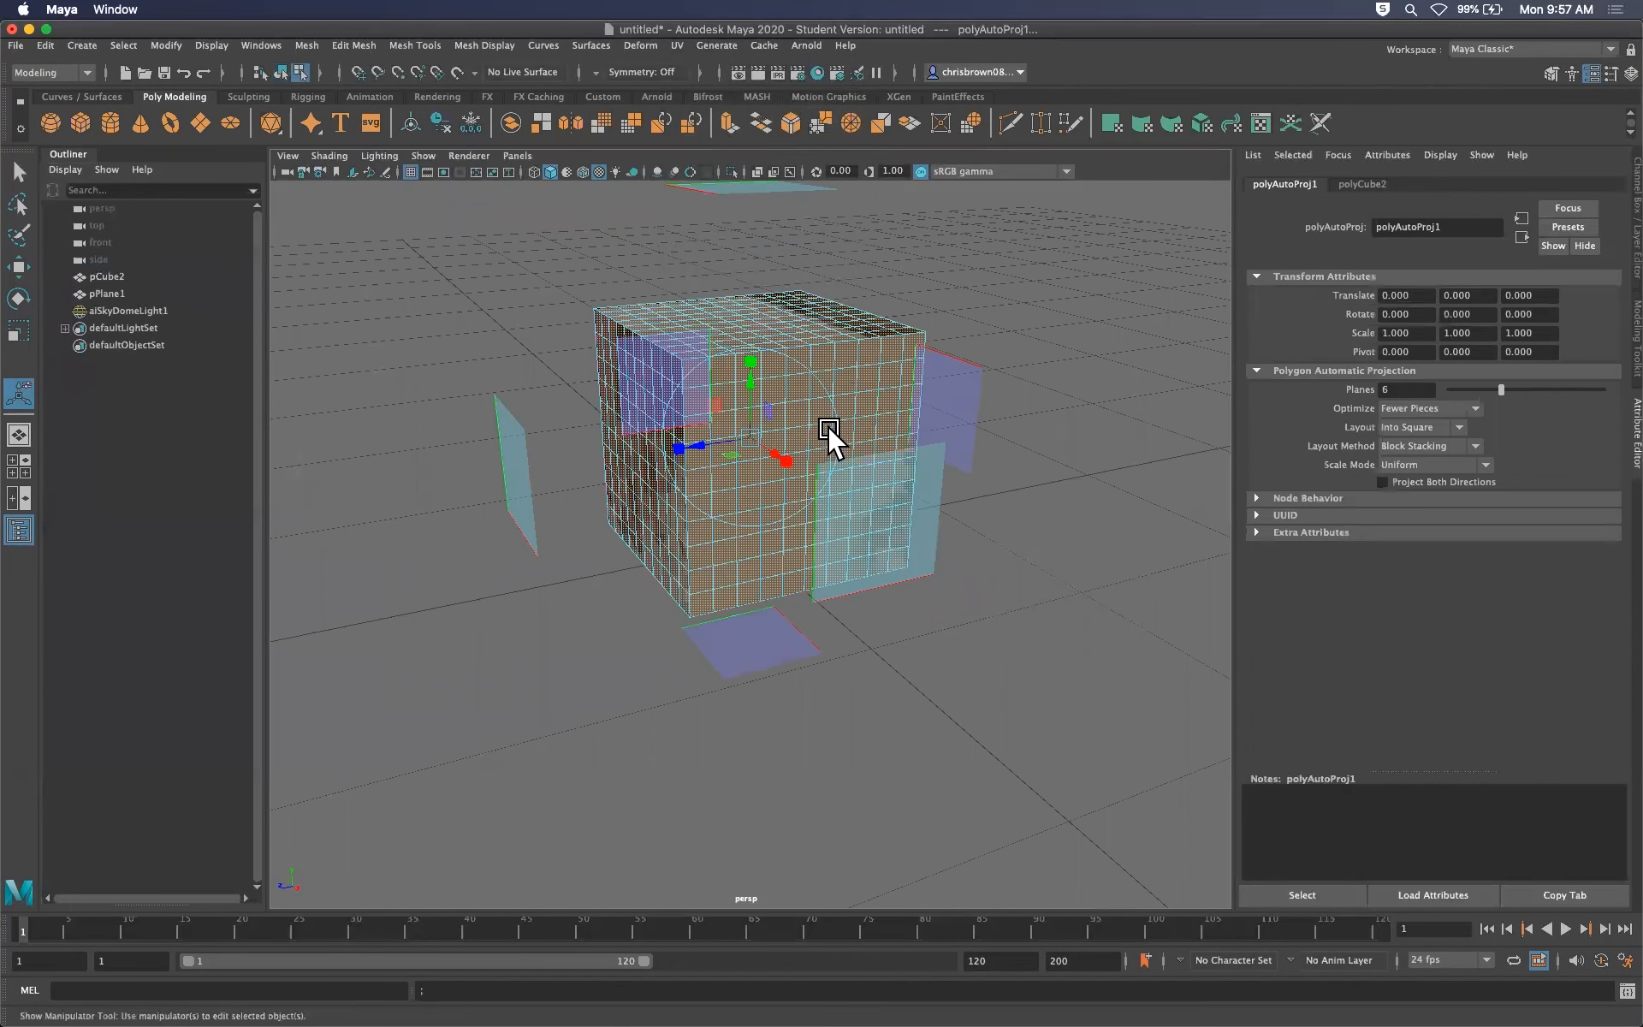
left_click_drag(712, 742, 941, 485, "alt")
Apply a planar UV projection with a 90 degree Y rotation to pCube2 and return to object selection
left_click(676, 45)
left_click(747, 243)
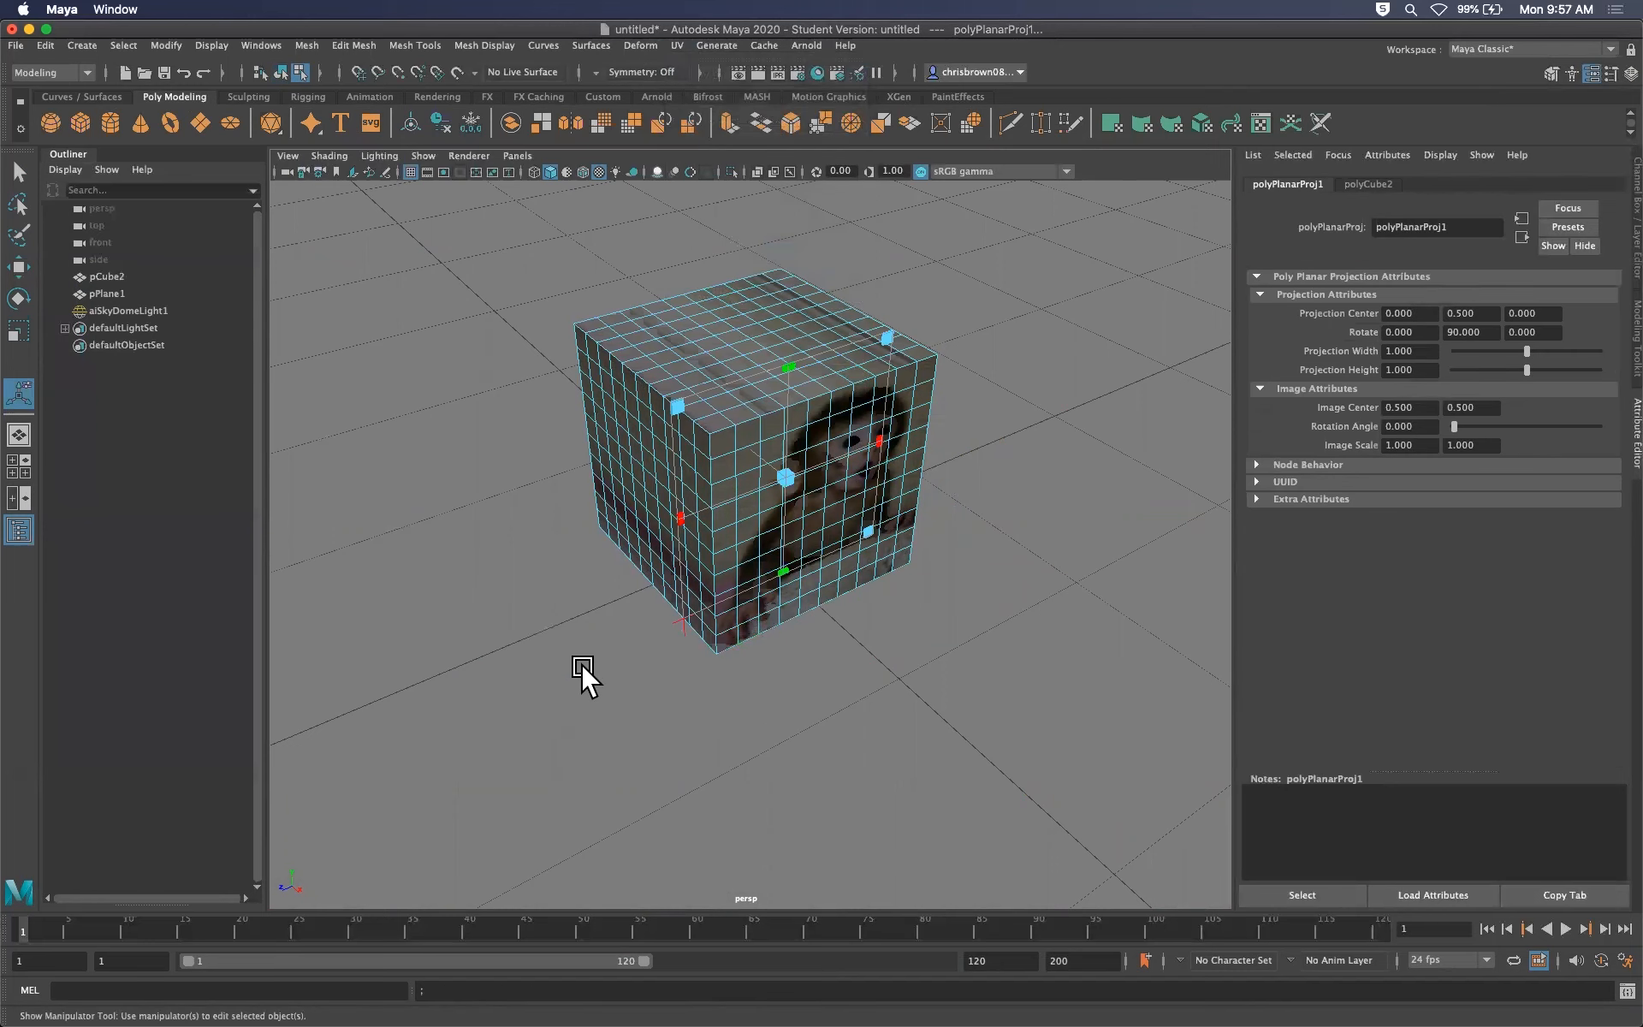
right_click_drag(627, 652, 736, 579, "alt")
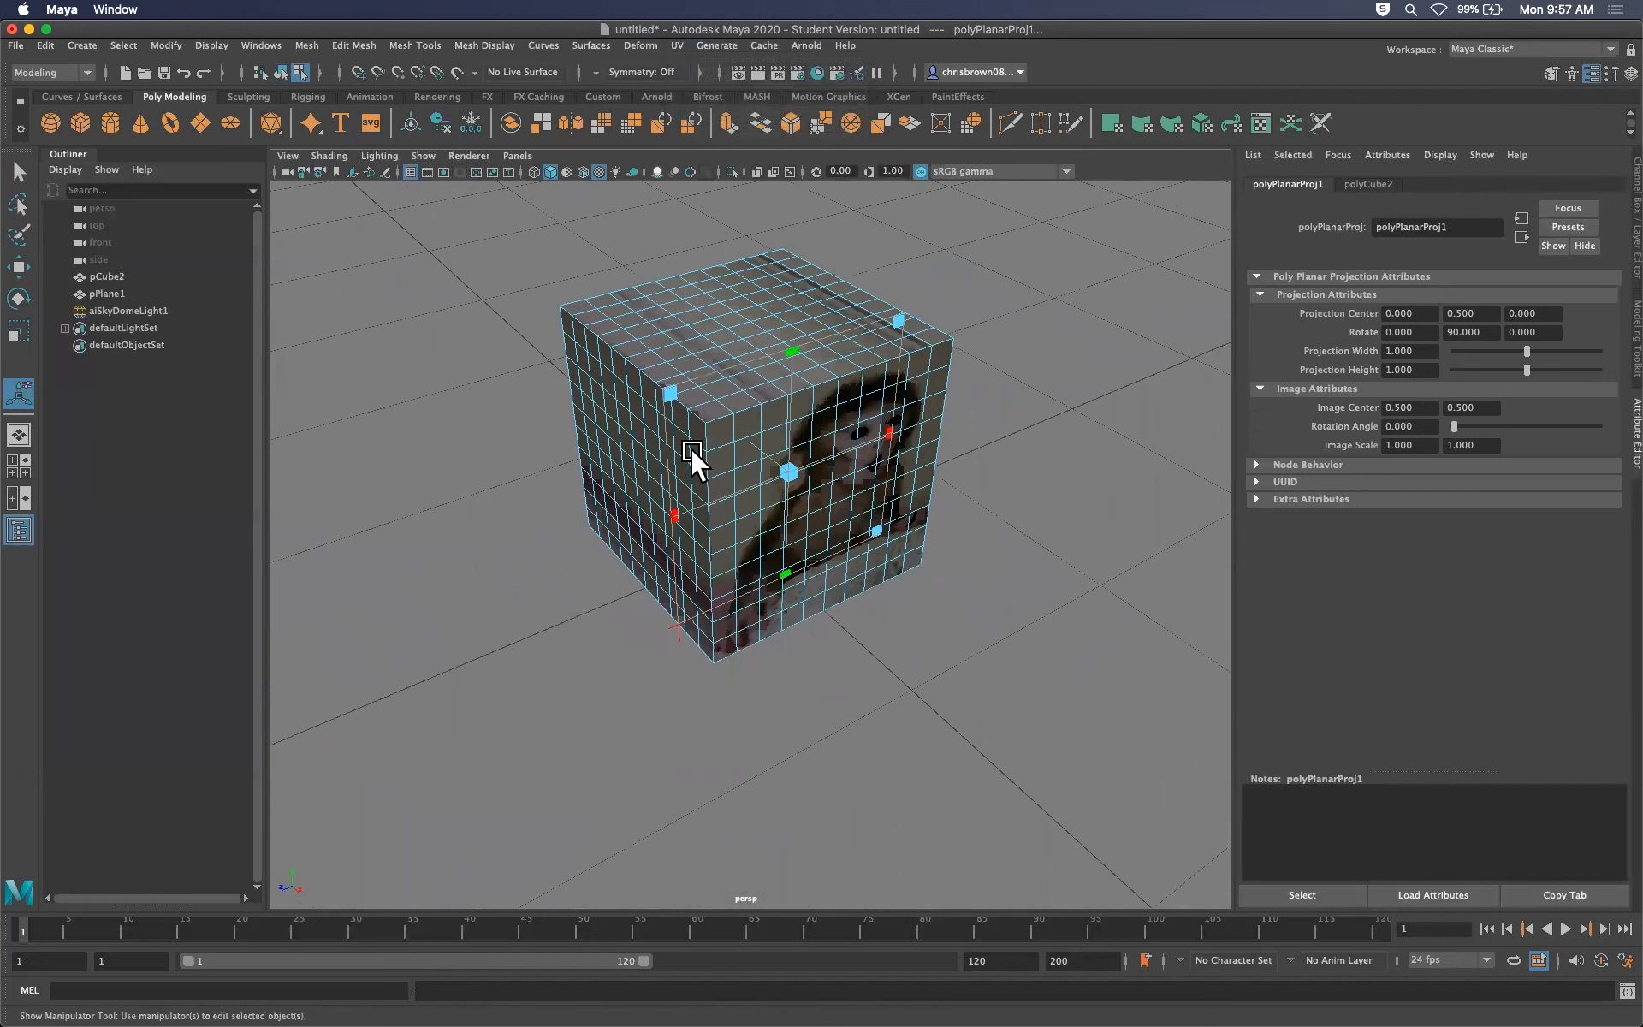
right_click(846, 430)
left_click(932, 411)
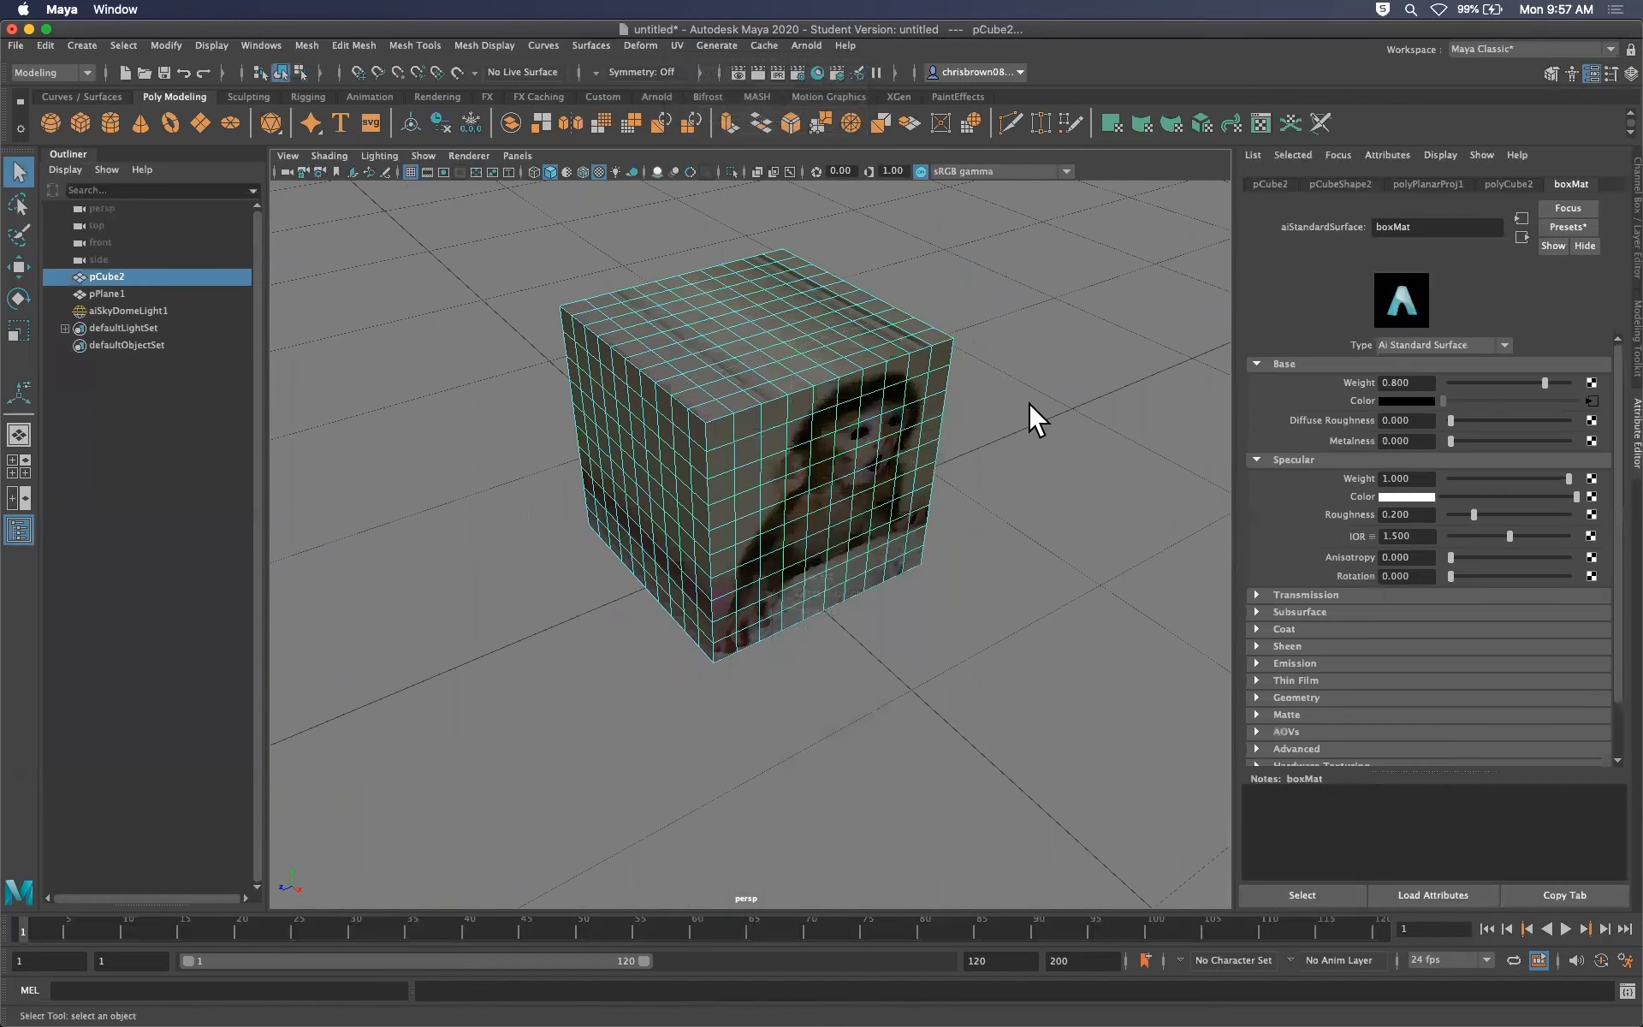
Examine the projected monkey texture on the cube's faces with the wireframe out of the way
left_click(1016, 407)
left_click(905, 445)
left_click(992, 409)
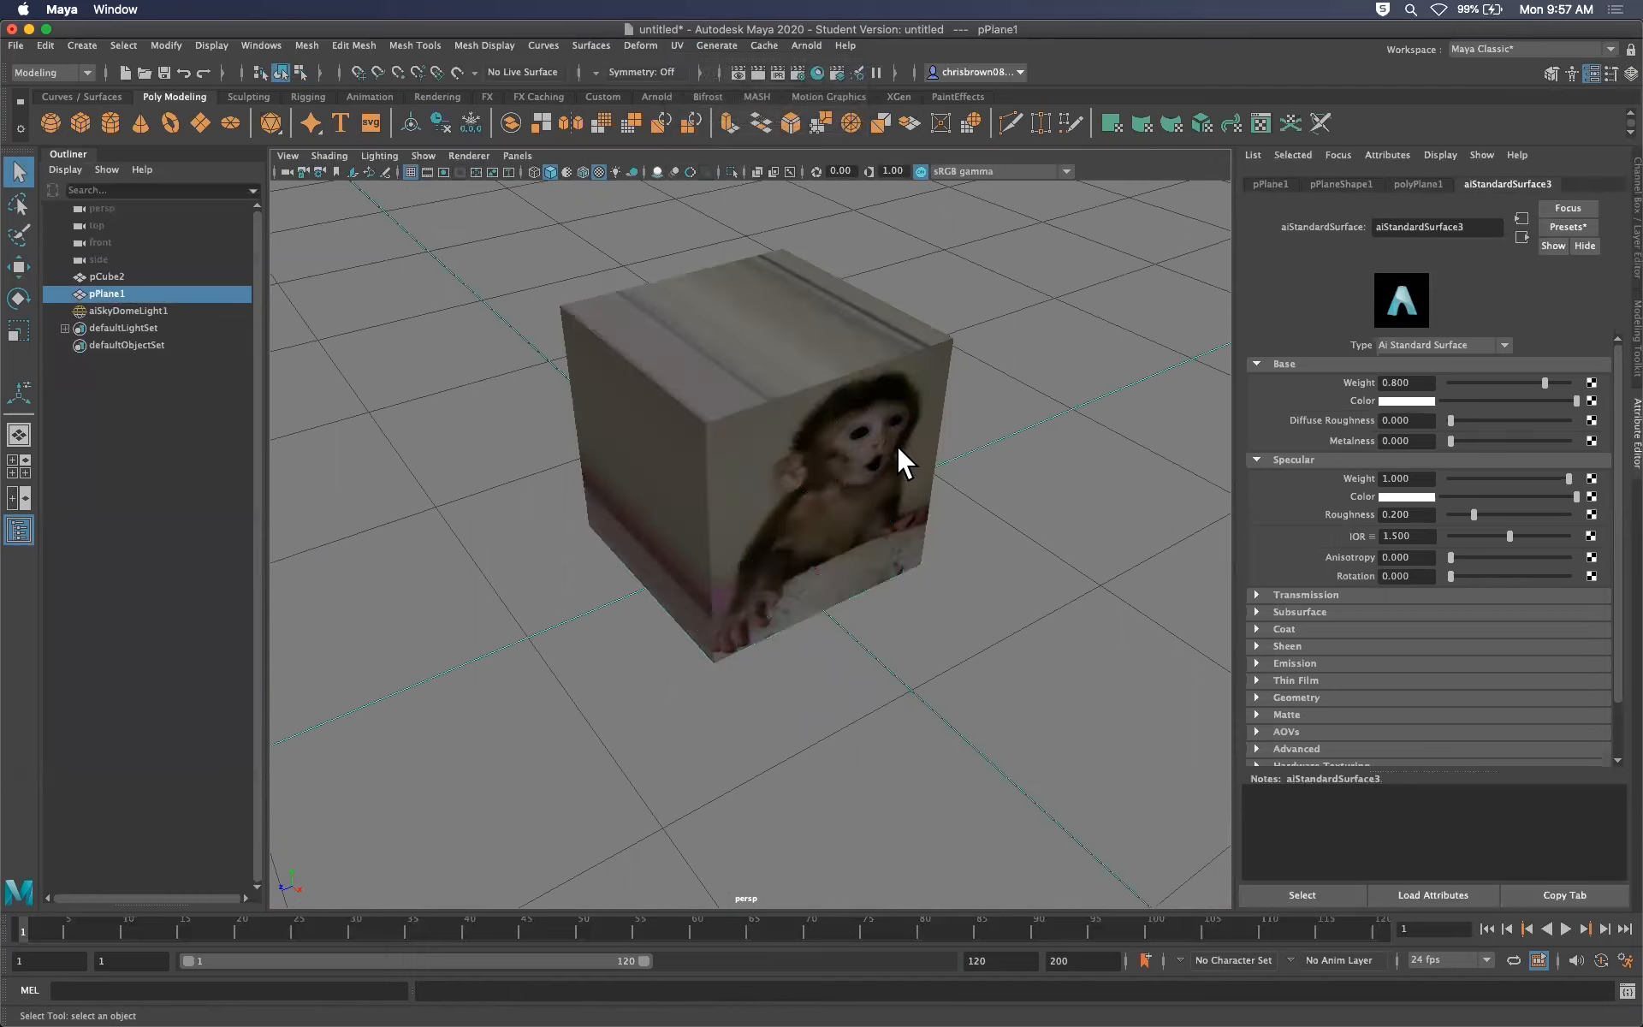
left_click_drag(884, 462, 873, 408, "alt")
left_click(880, 392)
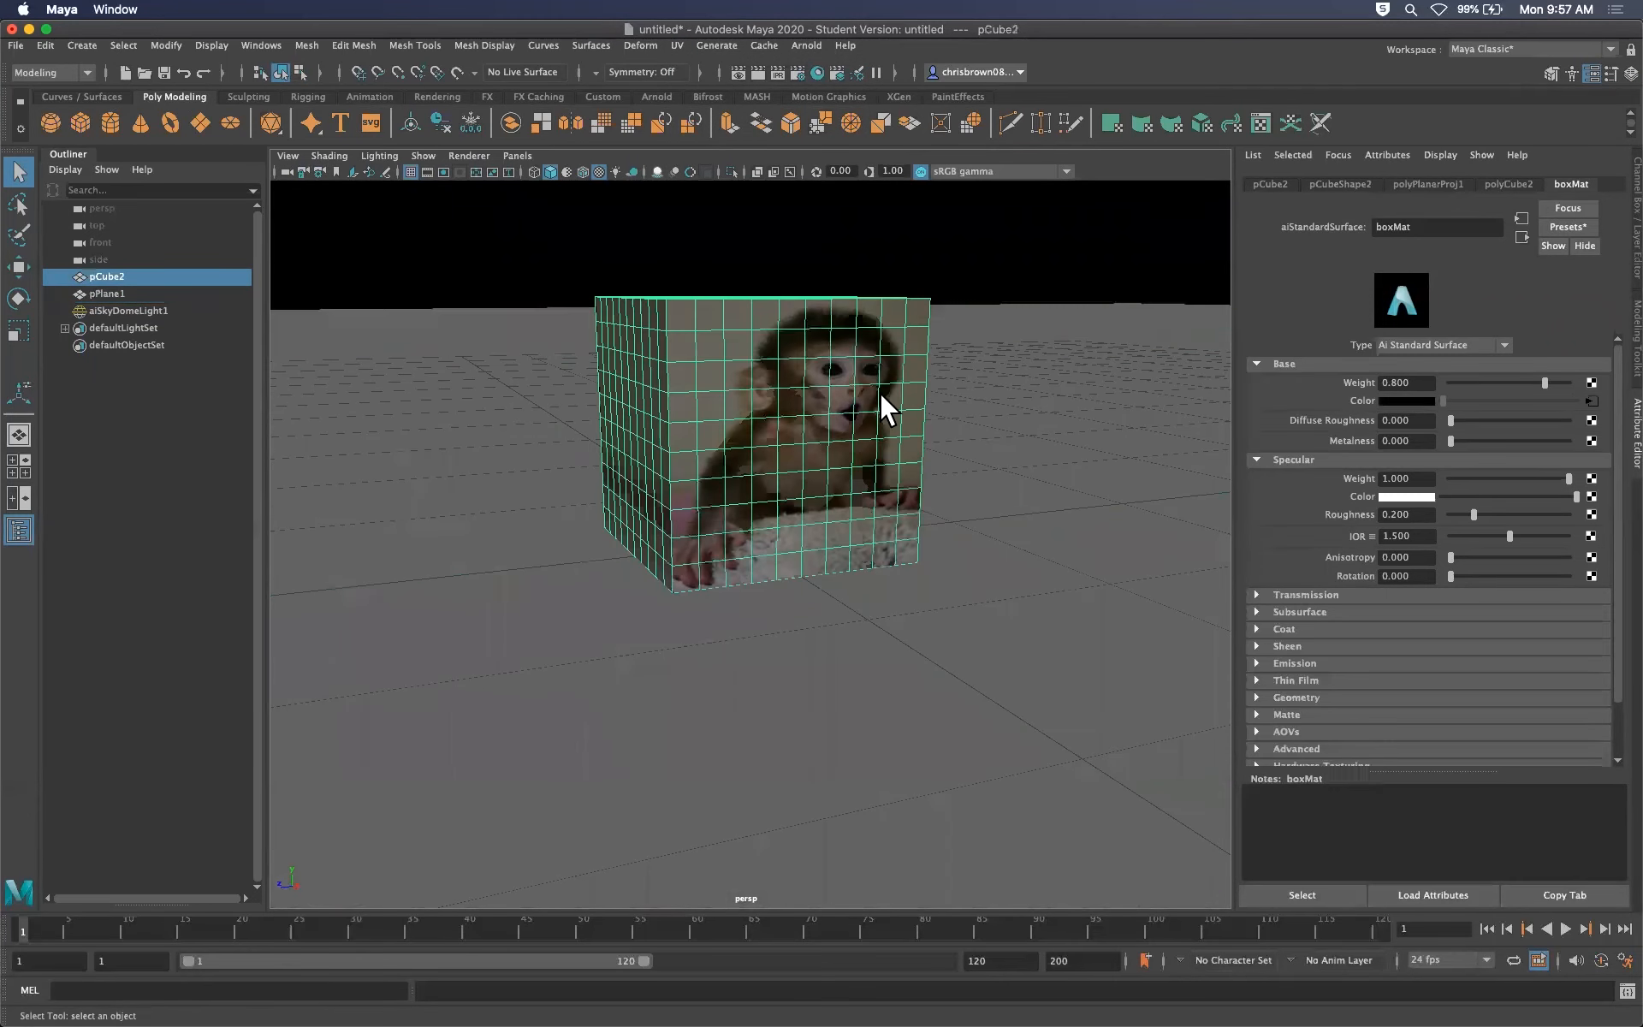
left_click(993, 362)
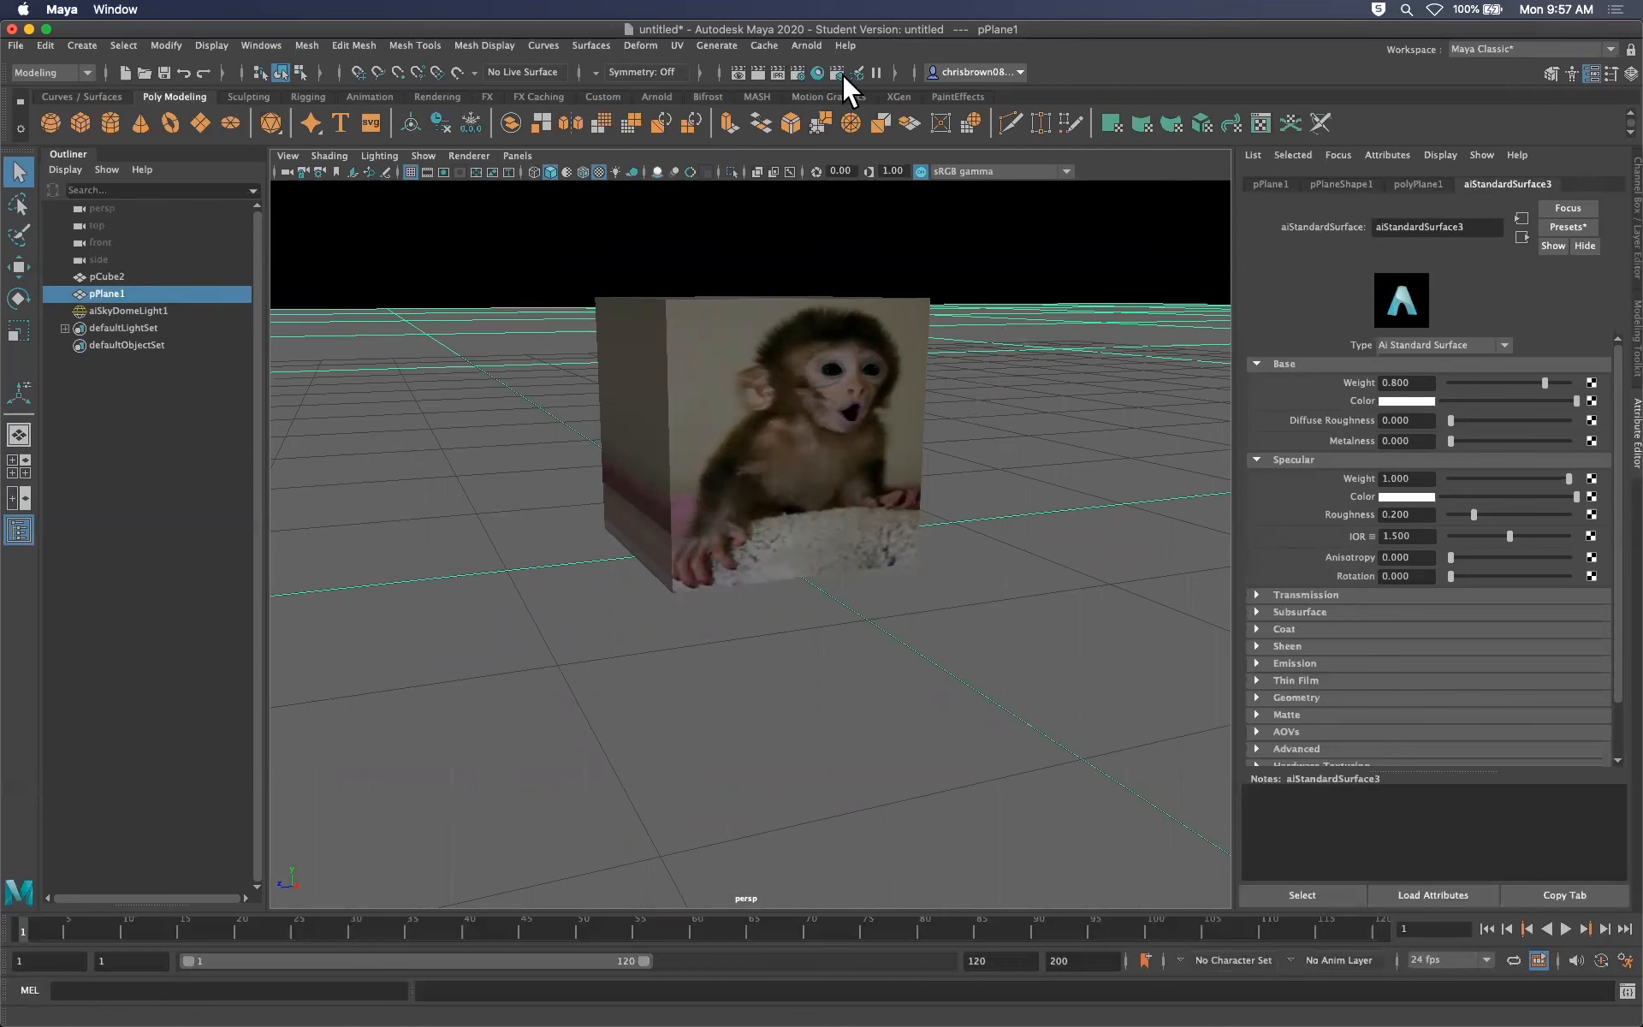
Graph boxMat's shading network in the Hypershade and examine the placement attributes of its place2dTexture1 node
left_click(819, 77)
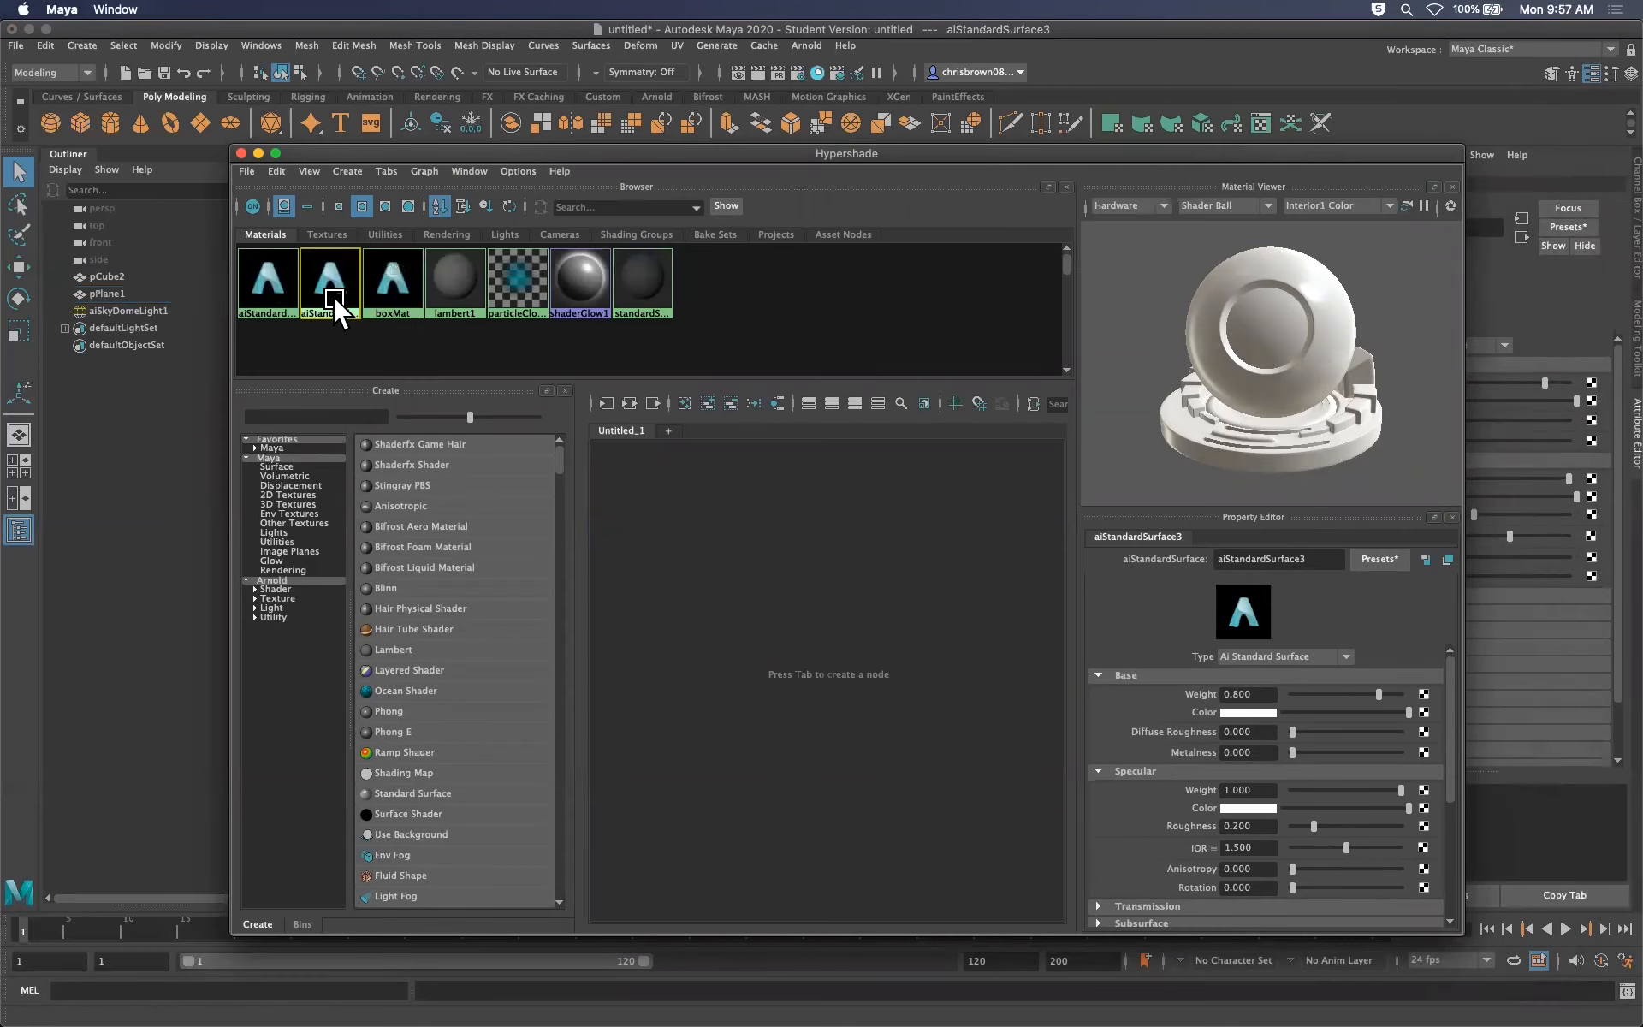
left_click(391, 301)
right_click_drag(390, 282, 404, 330)
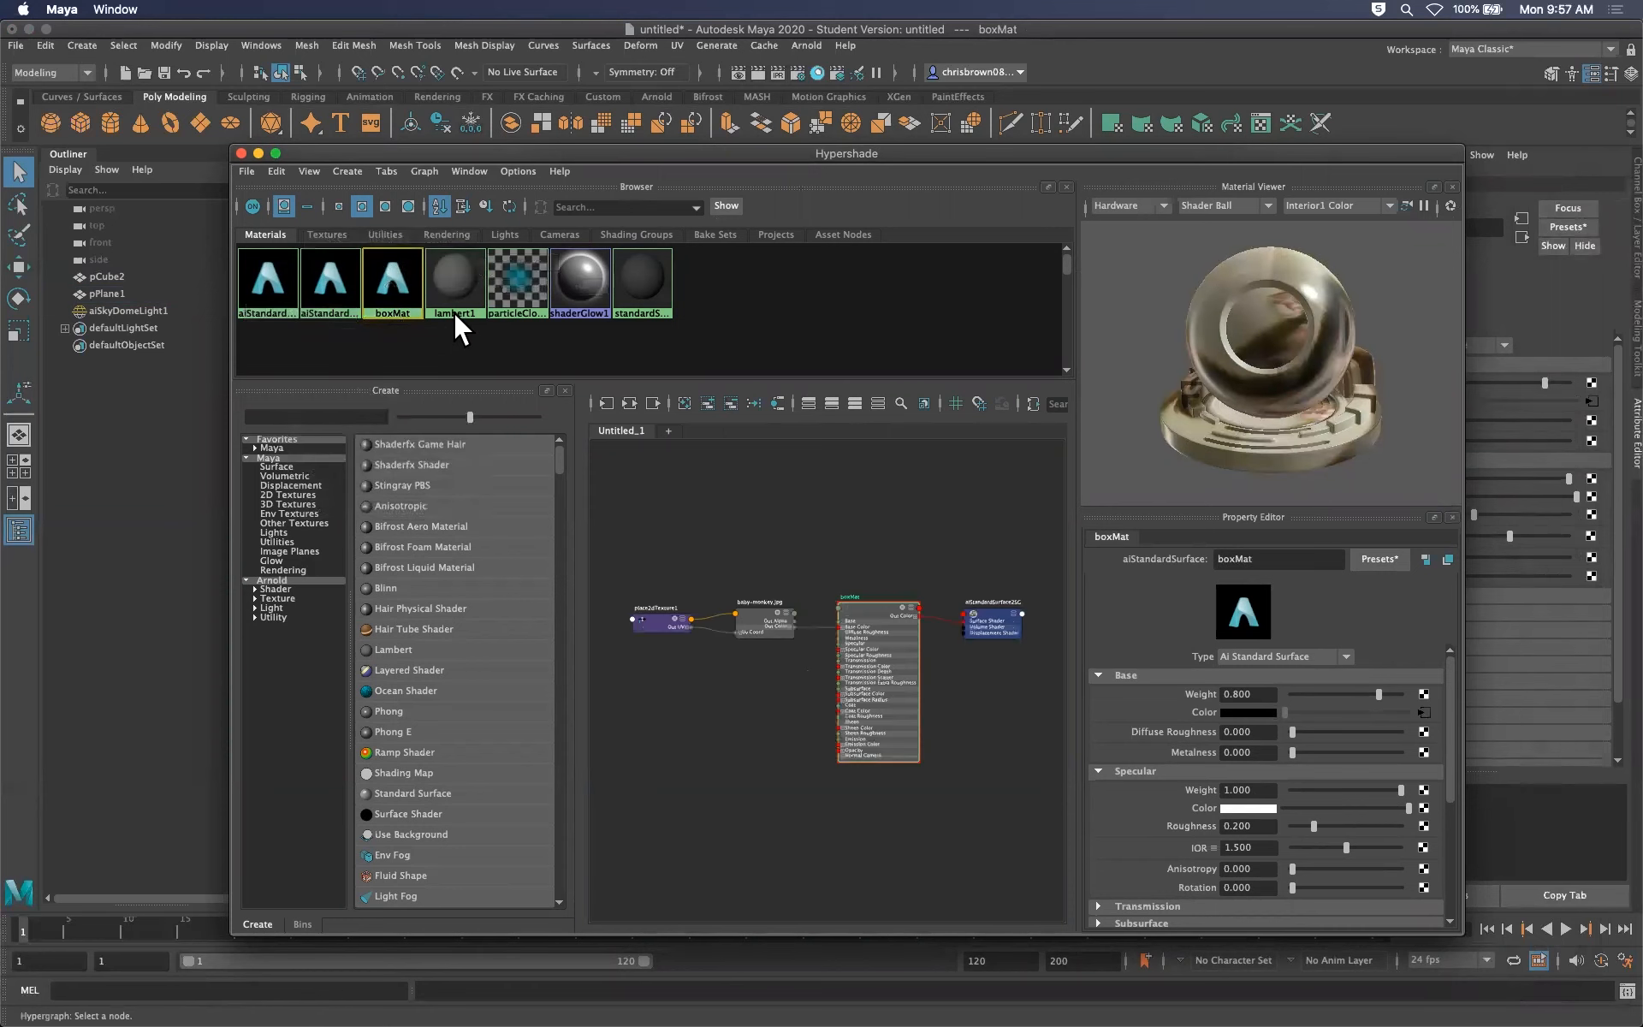
left_click(648, 621)
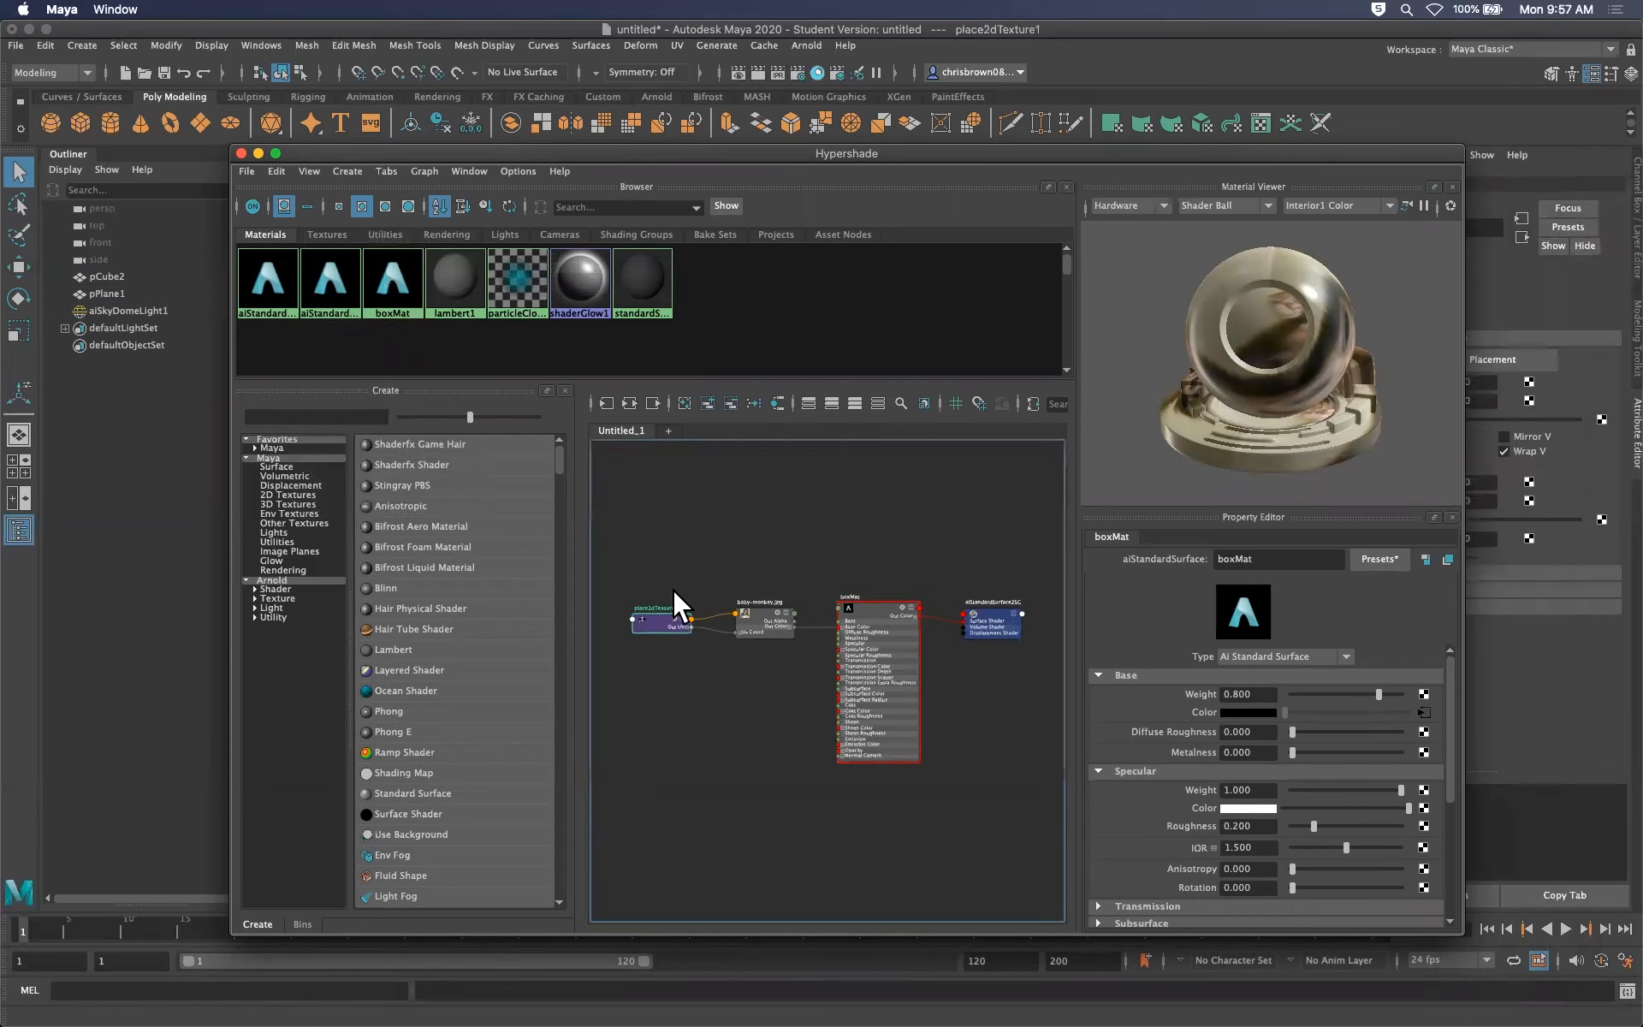
left_click_drag(1016, 157, 1642, 120)
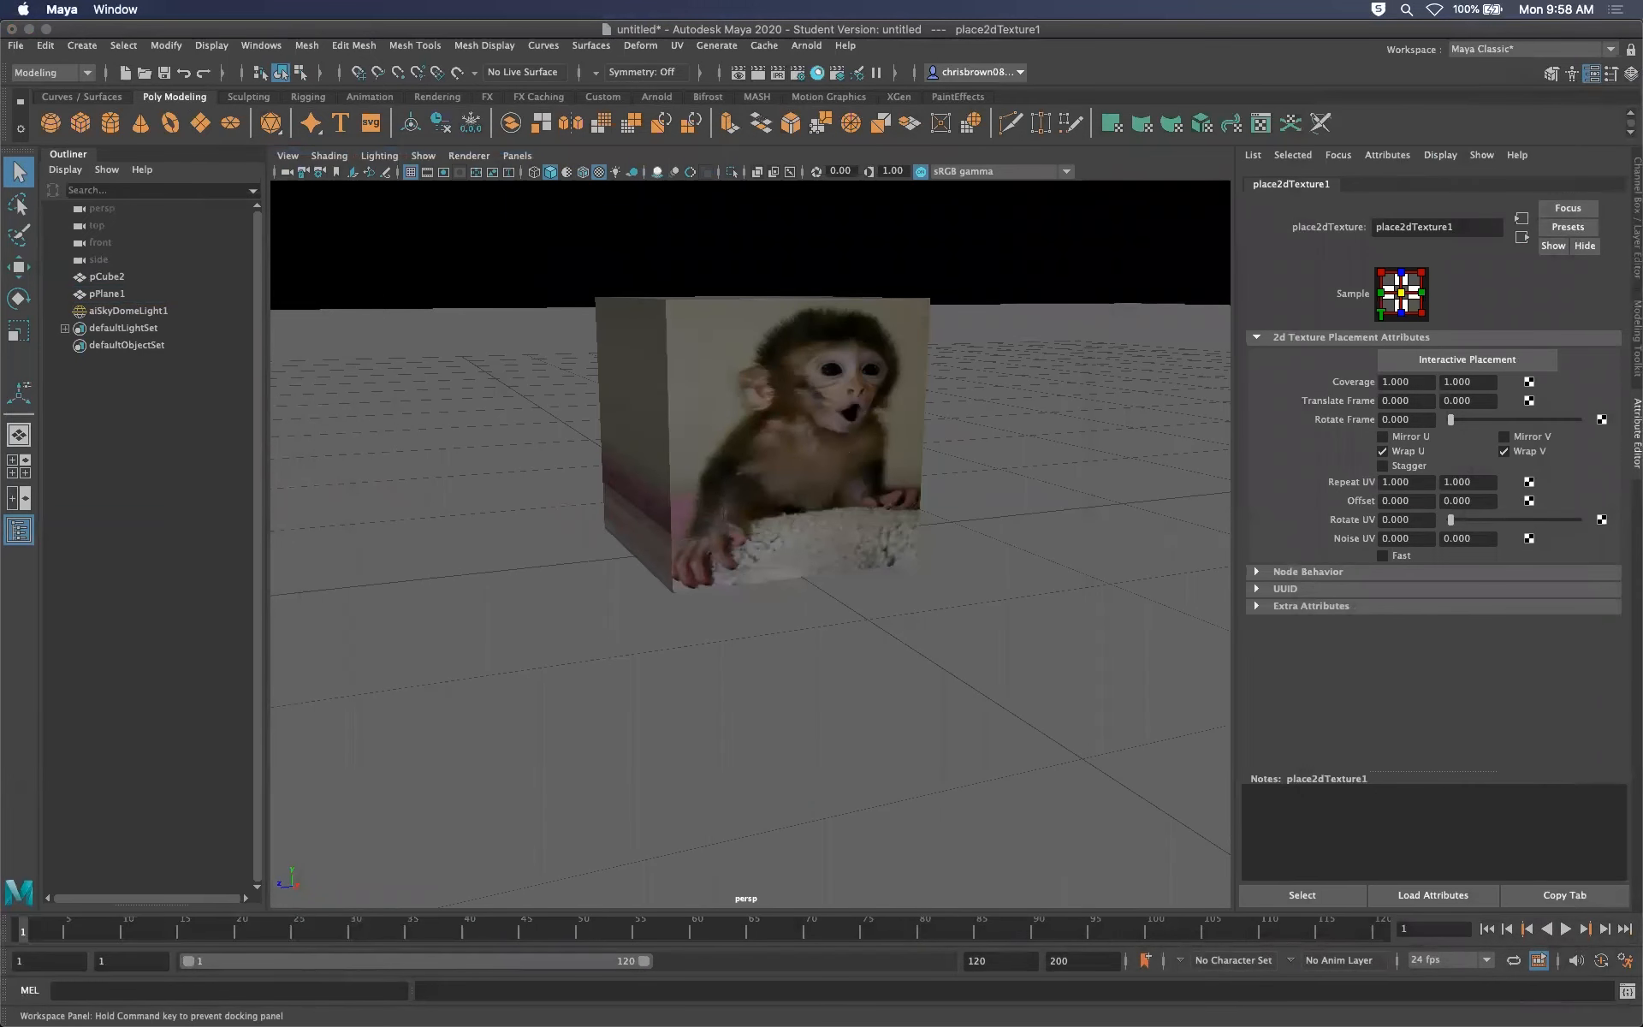
left_click_drag(834, 471, 745, 467, "alt")
left_click_drag(1447, 417, 1398, 416)
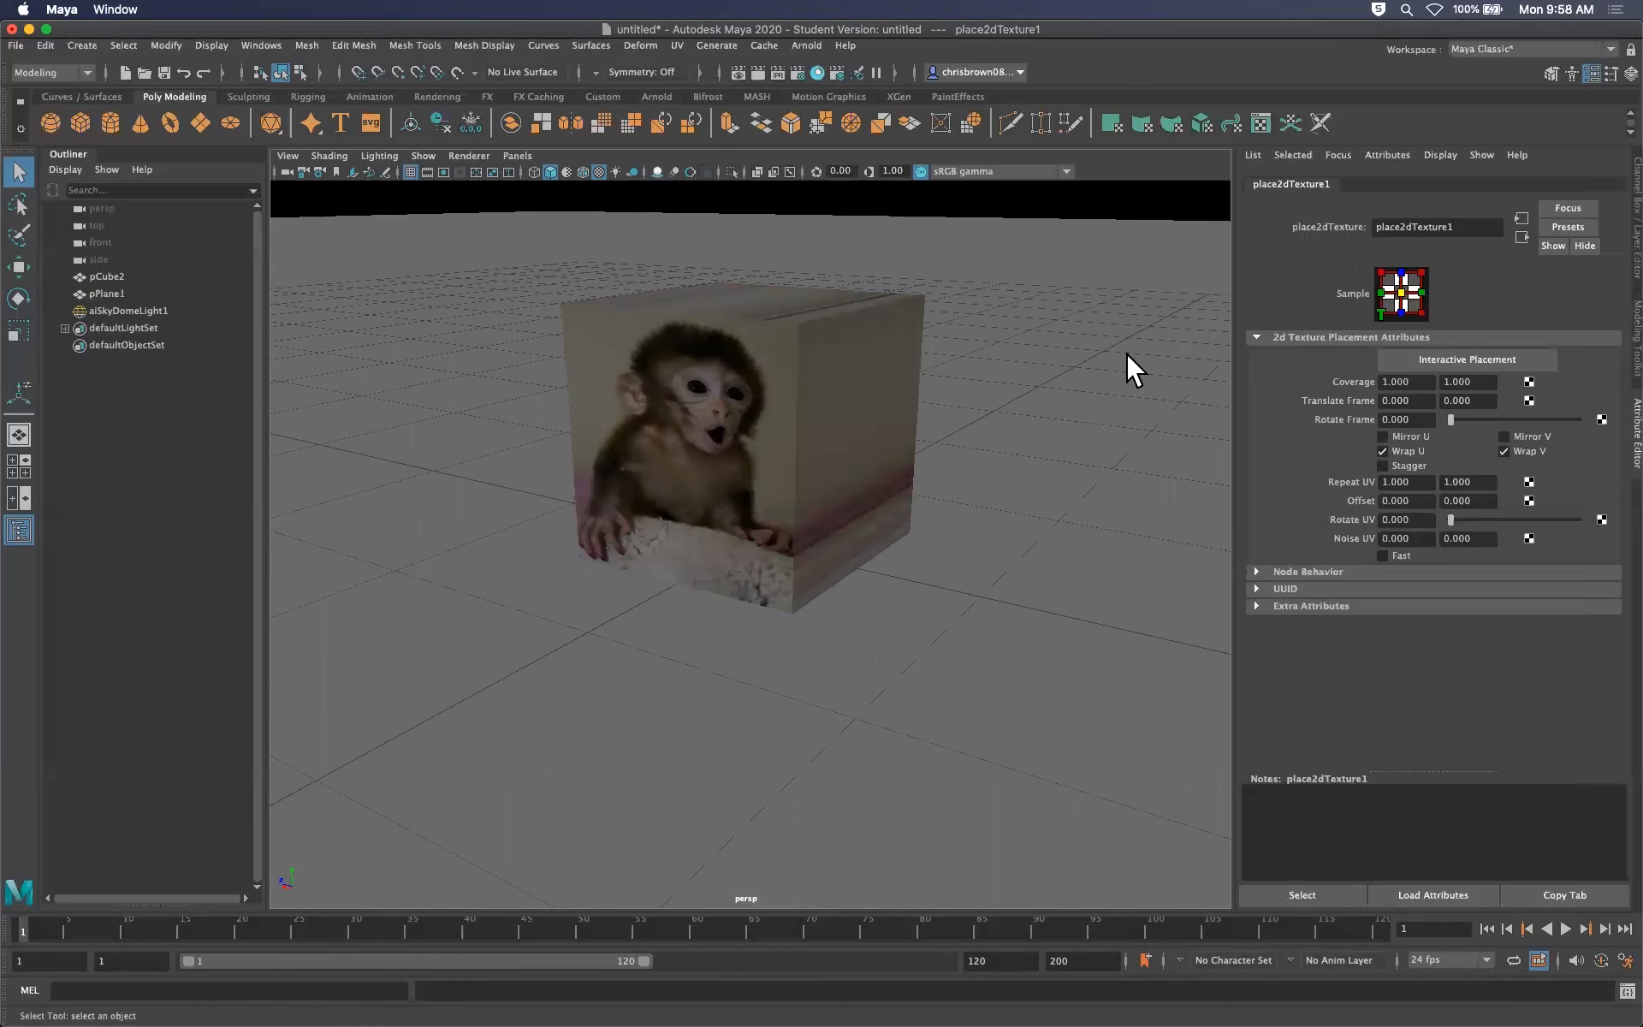
Inspect the polyCube2 and polyPlanarProj1 construction history settings of pCube2 in the Channel Box
left_click(1634, 218)
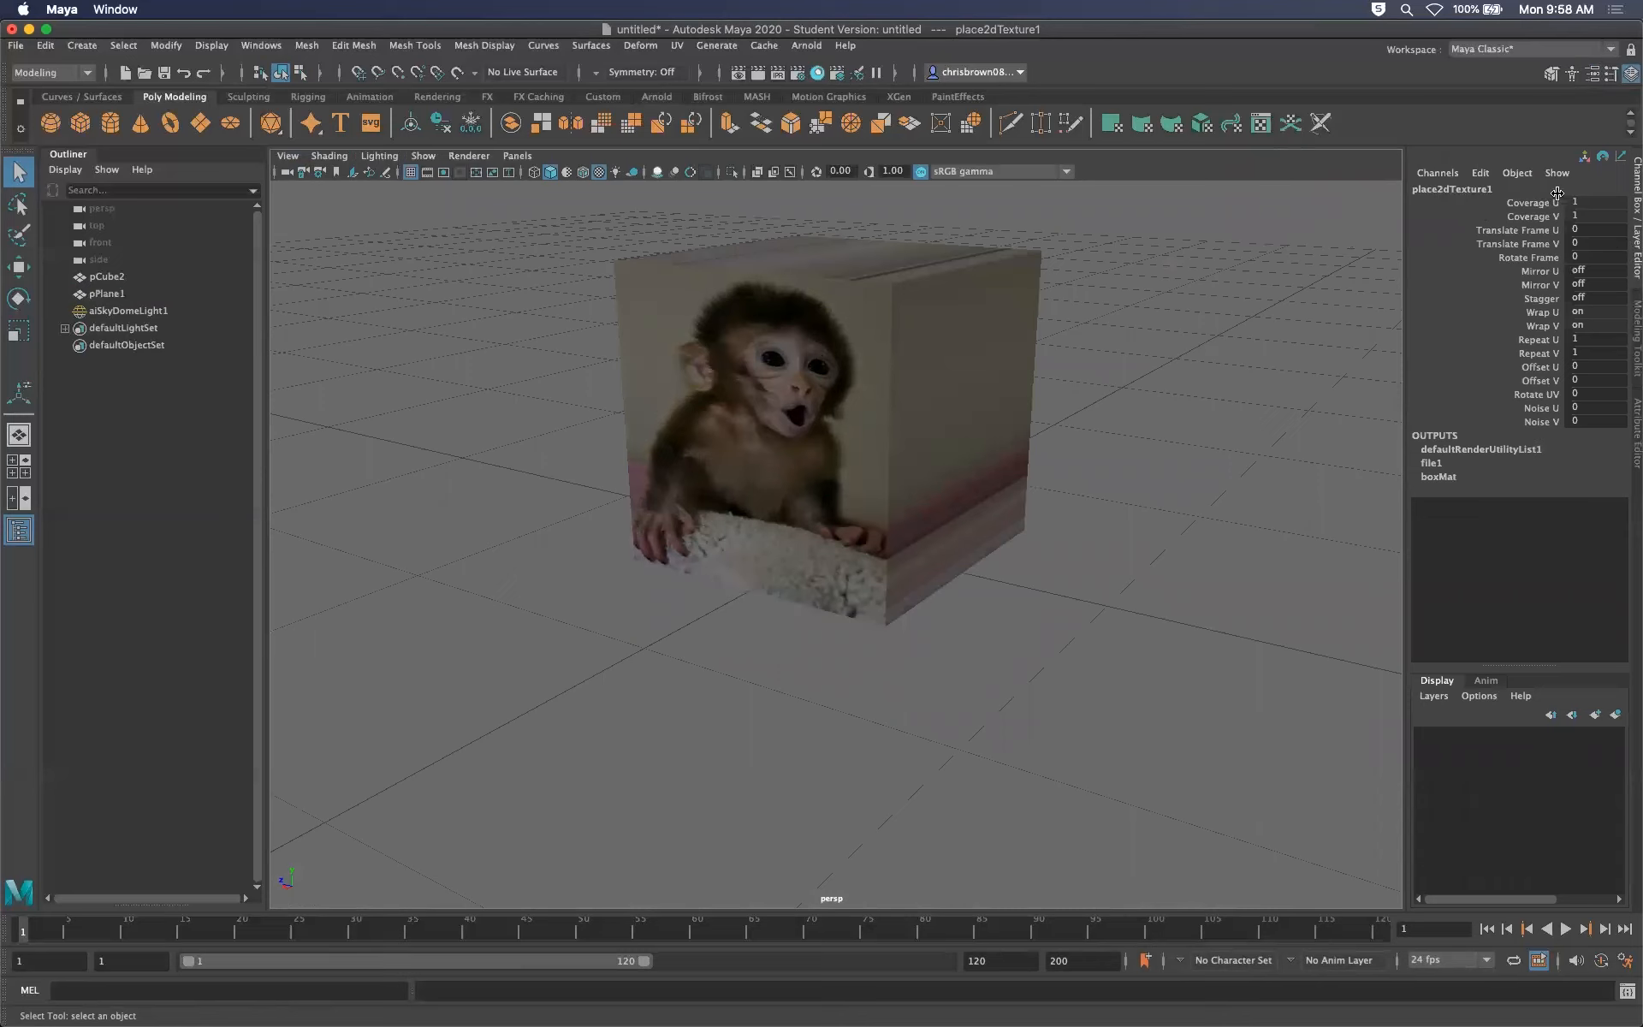
left_click(933, 374)
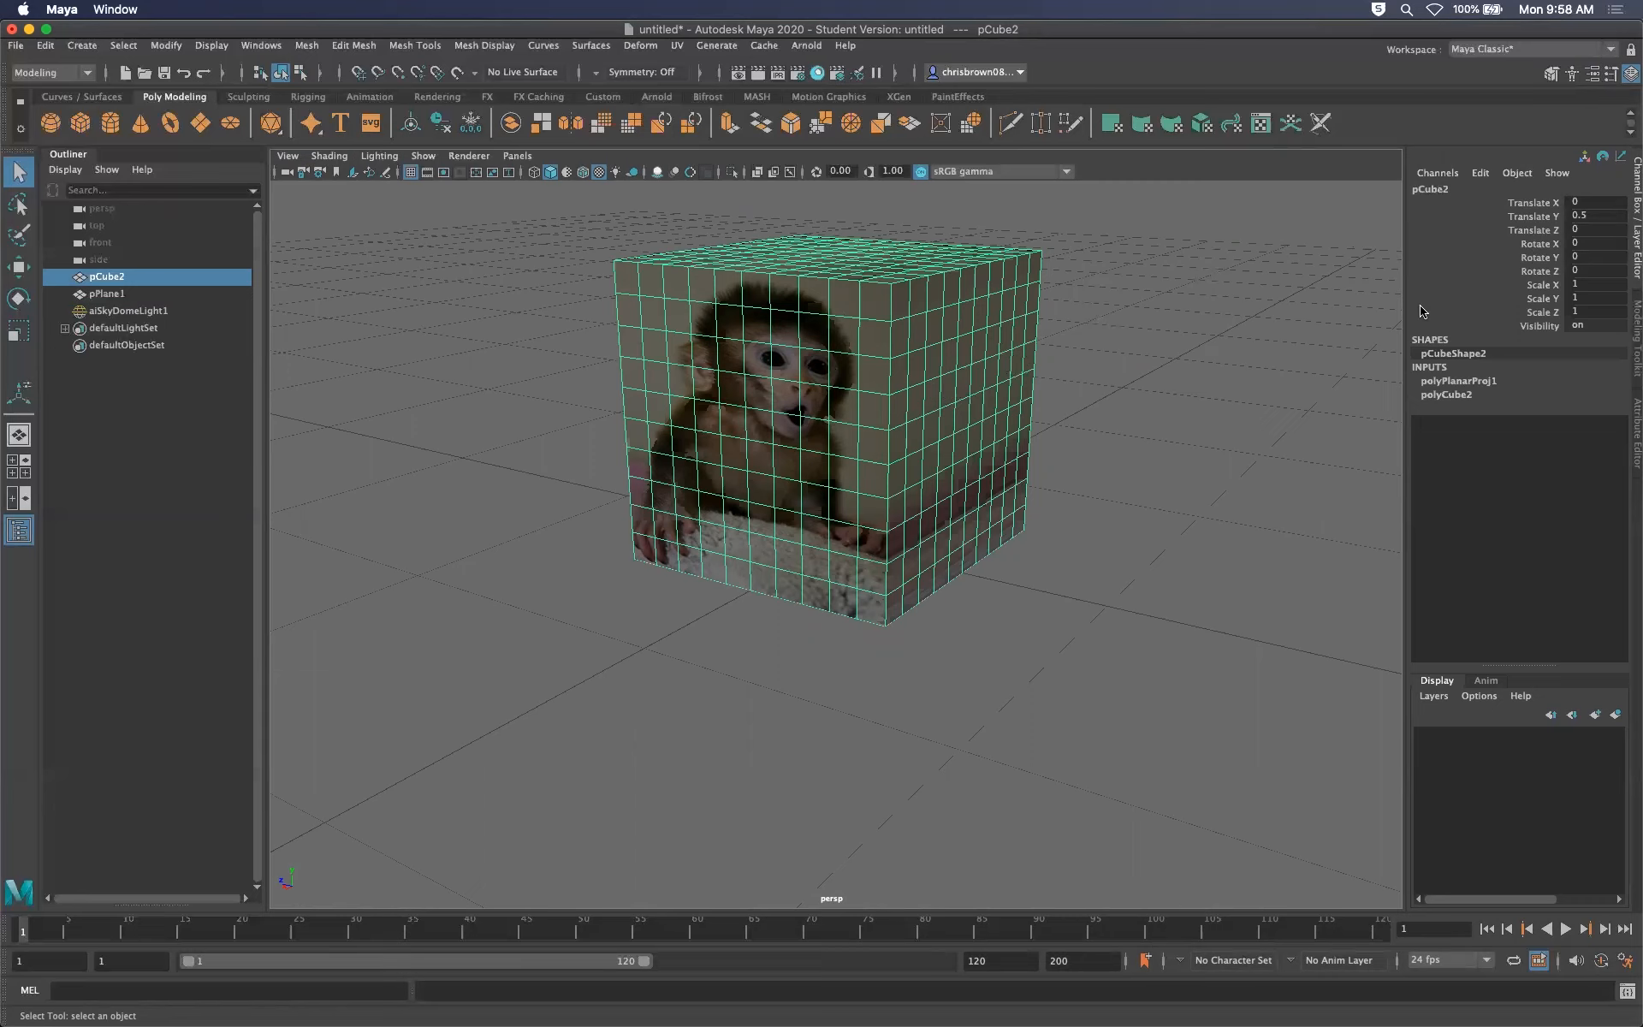
left_click(1451, 395)
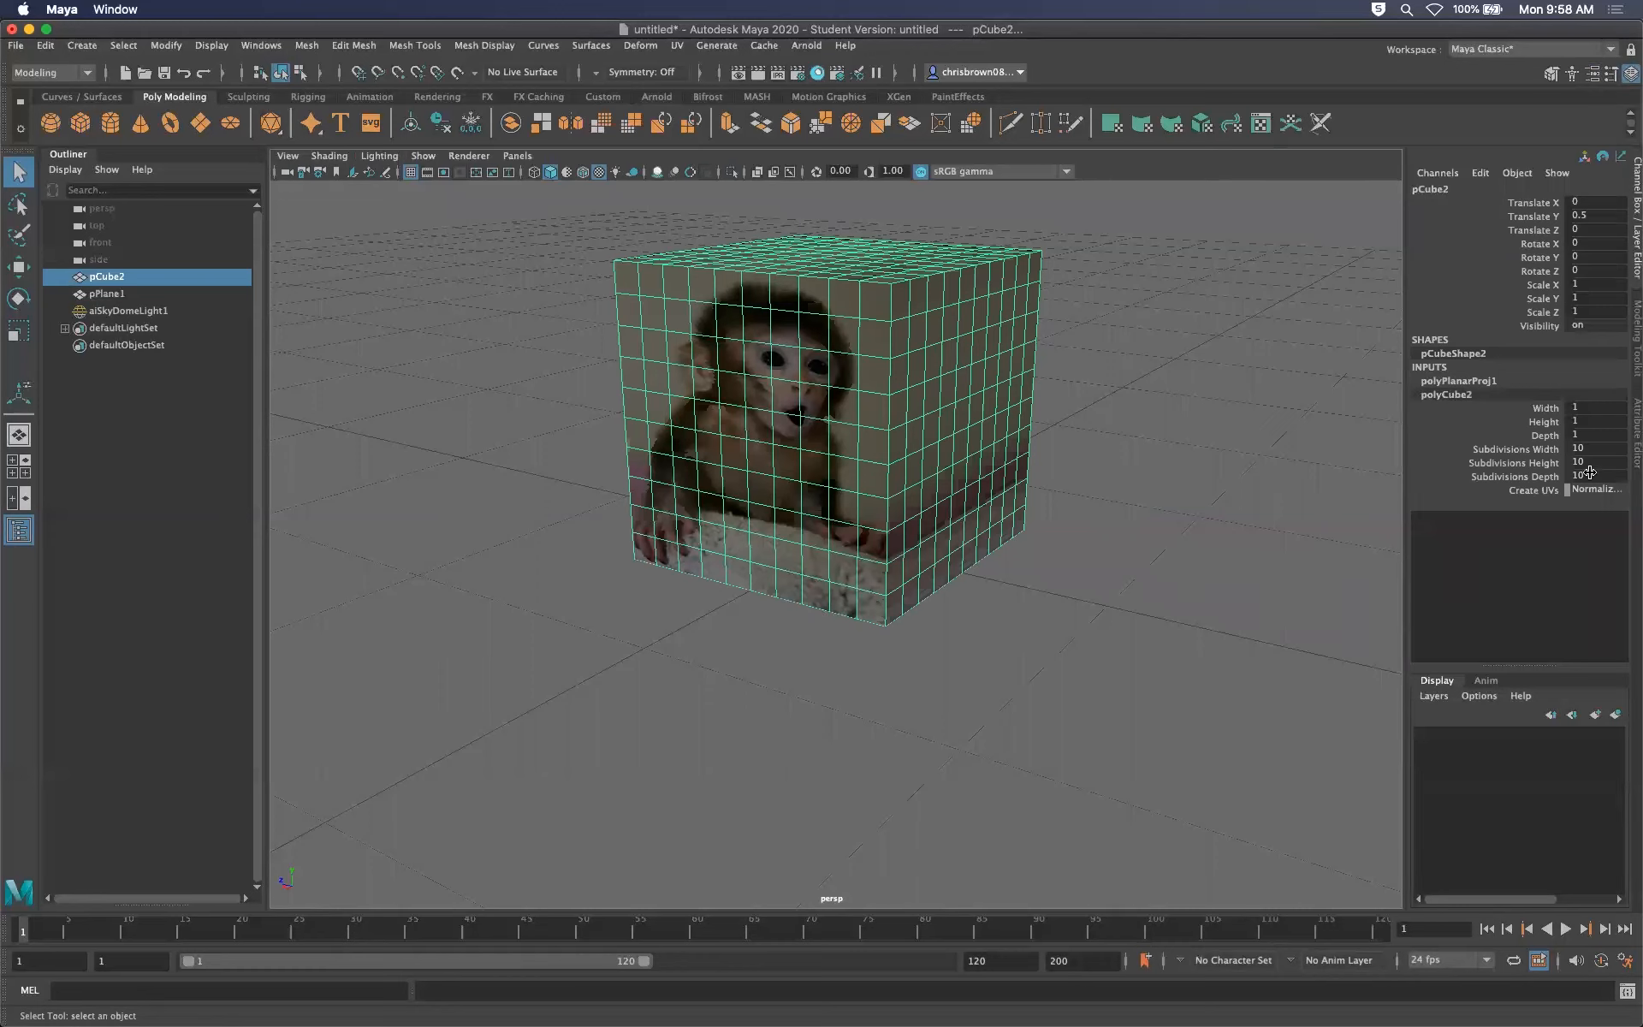
double_click(1462, 382)
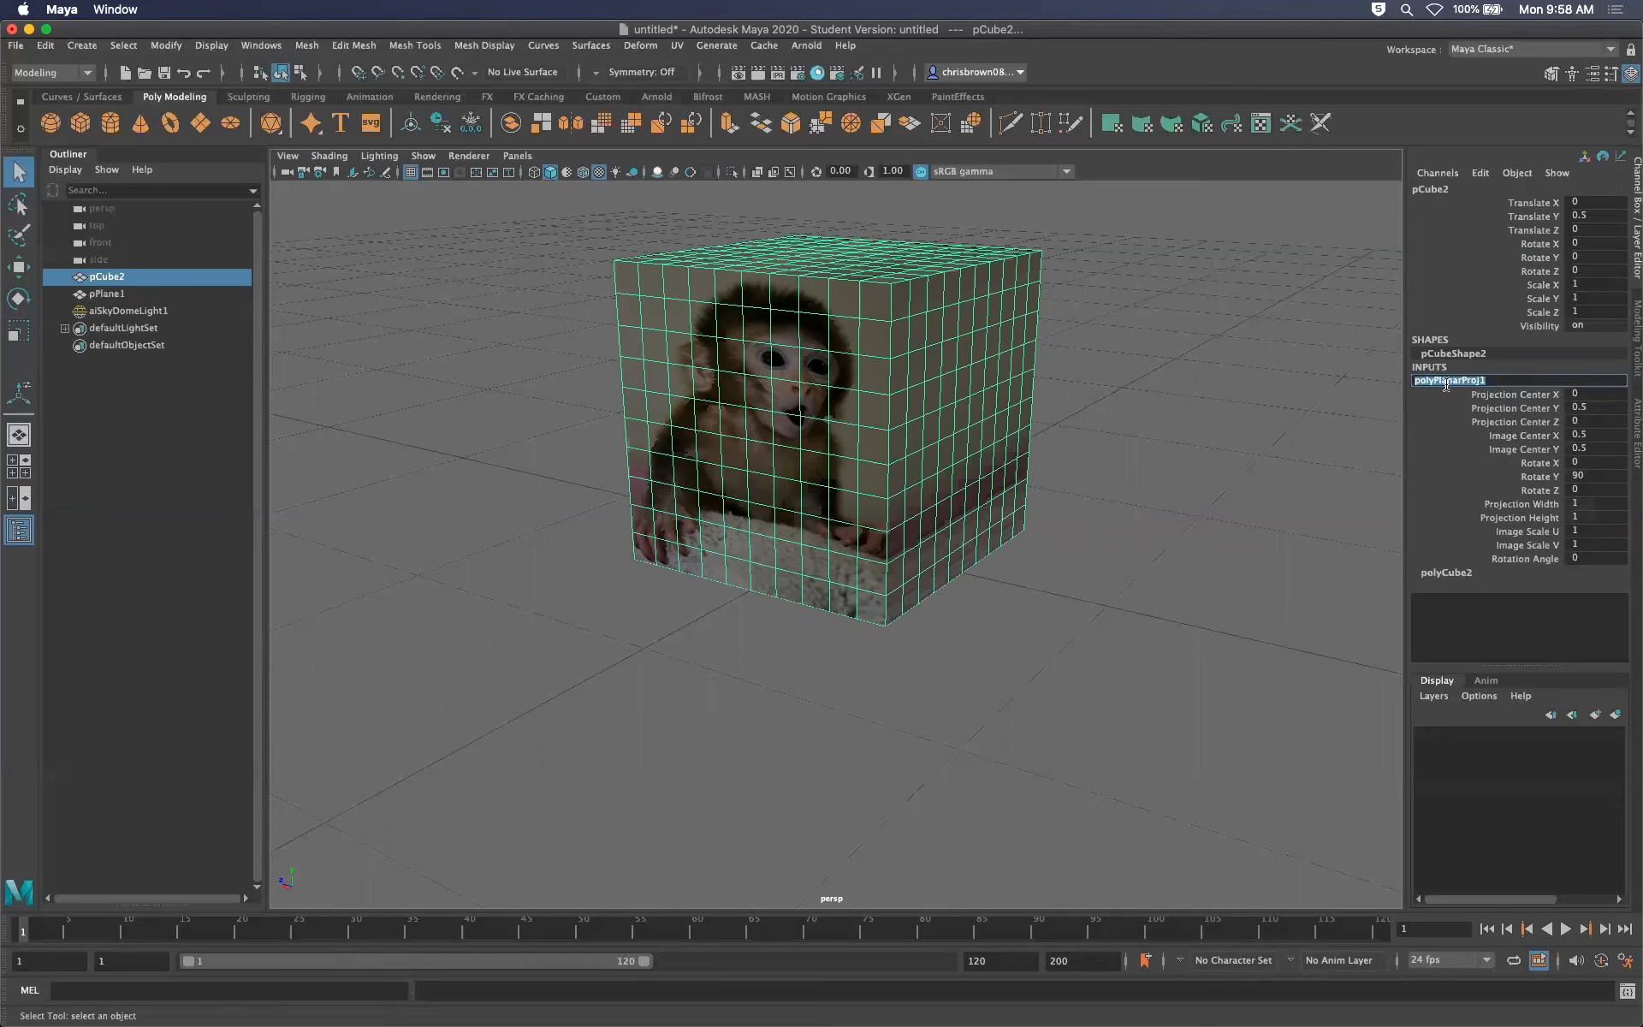
left_click(1440, 420)
left_click(1459, 369)
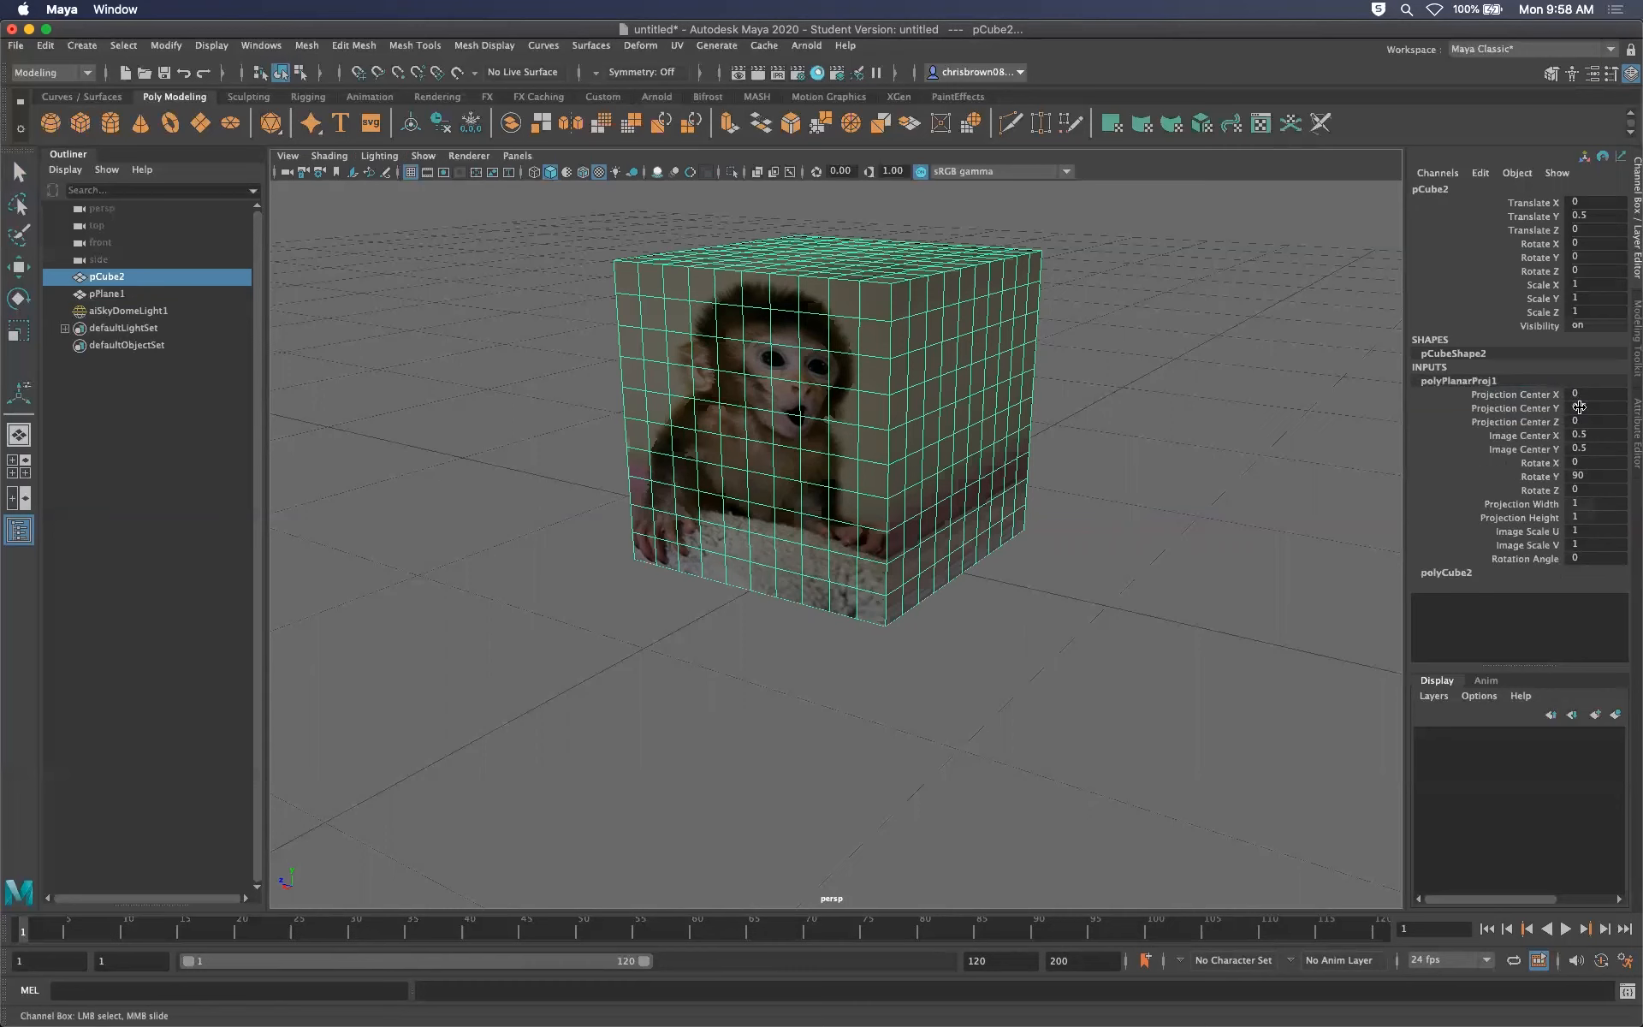
Try shifting the planar projection's Projection Center Y on pCube2 and undo the change
middle_click_drag(1590, 408, 1538, 416)
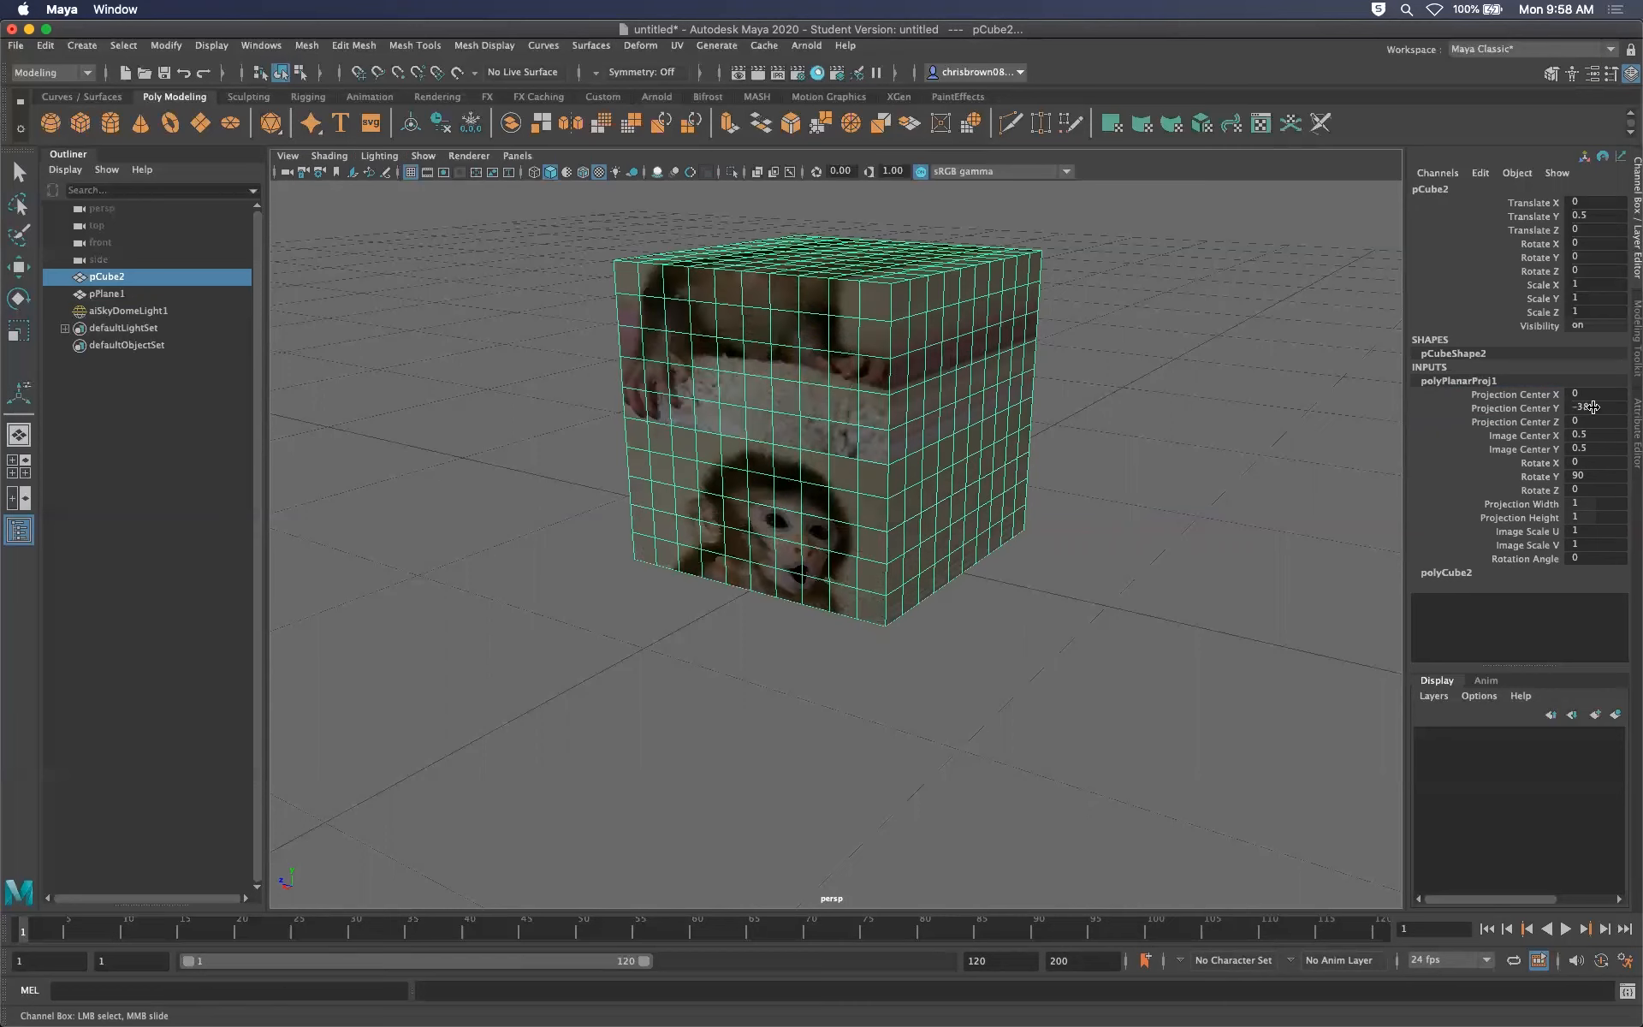
key("super+z")
key("super+z")
left_click(1427, 383)
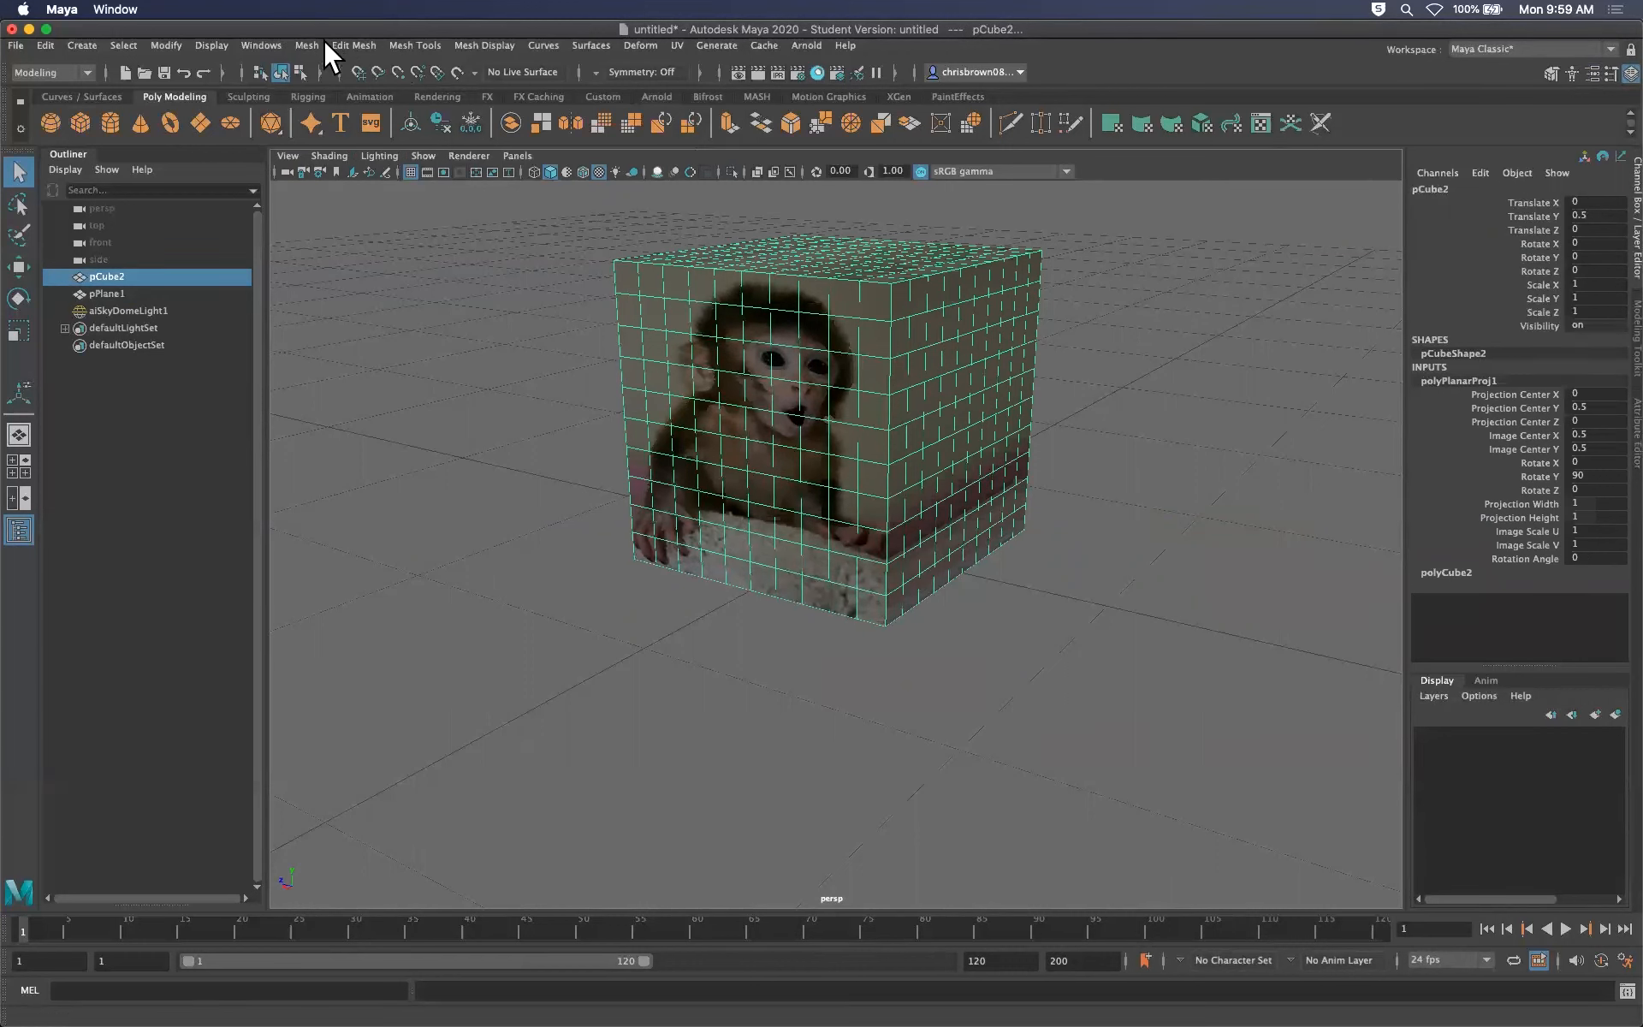
Activate the Show Manipulator Tool to display the planar projection's handles on pCube2
left_click(166, 45)
mouse_move(350, 88)
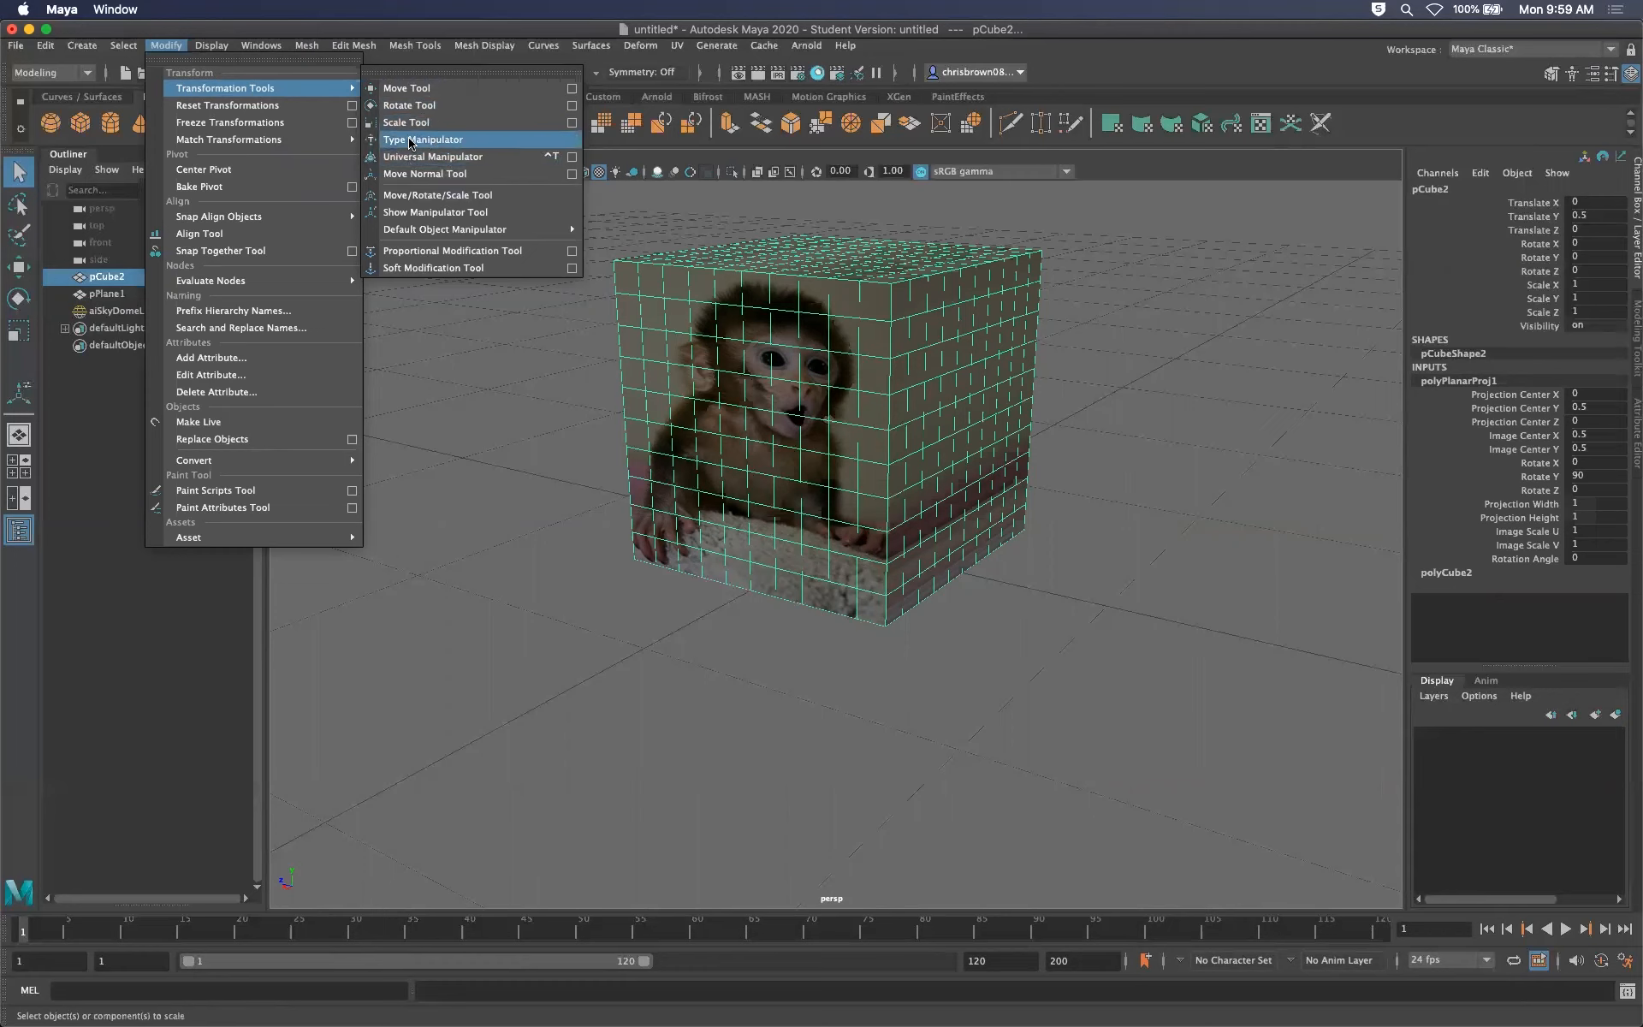
left_click(428, 214)
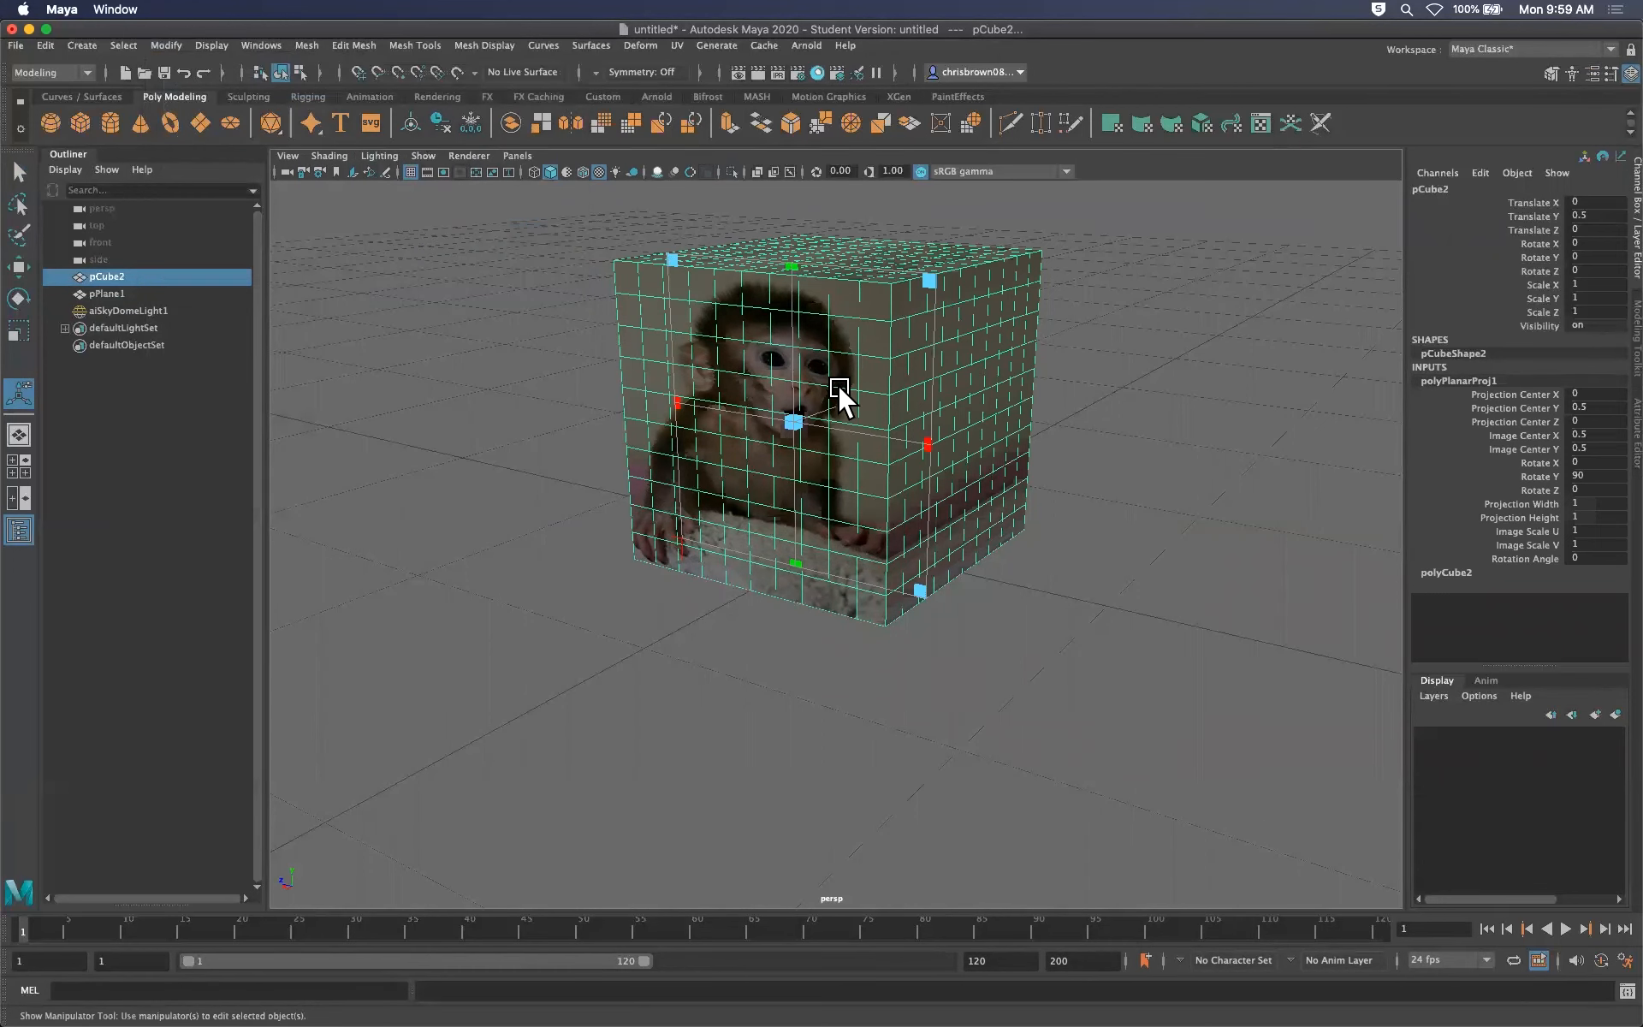
left_click_drag(860, 385, 818, 405, "alt")
left_click_drag(851, 404, 1023, 231, "alt")
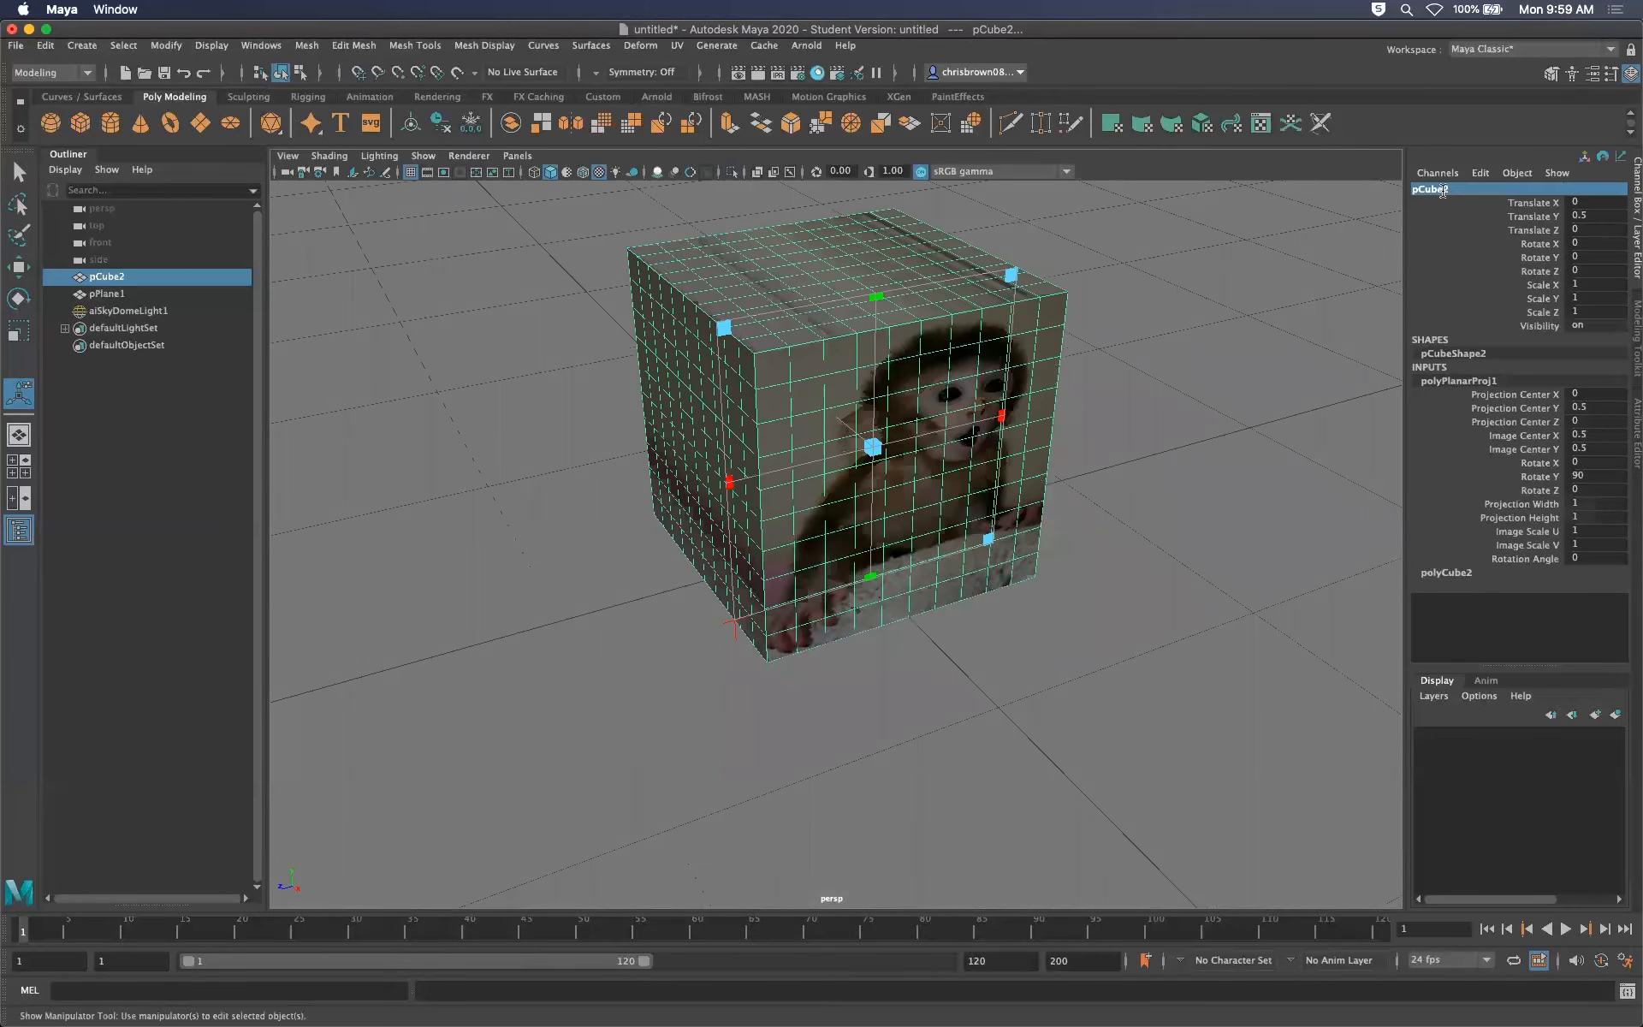
Reselect polyPlanarProj1 in pCube2's construction history and redisplay its projection manipulator
left_click(1458, 231)
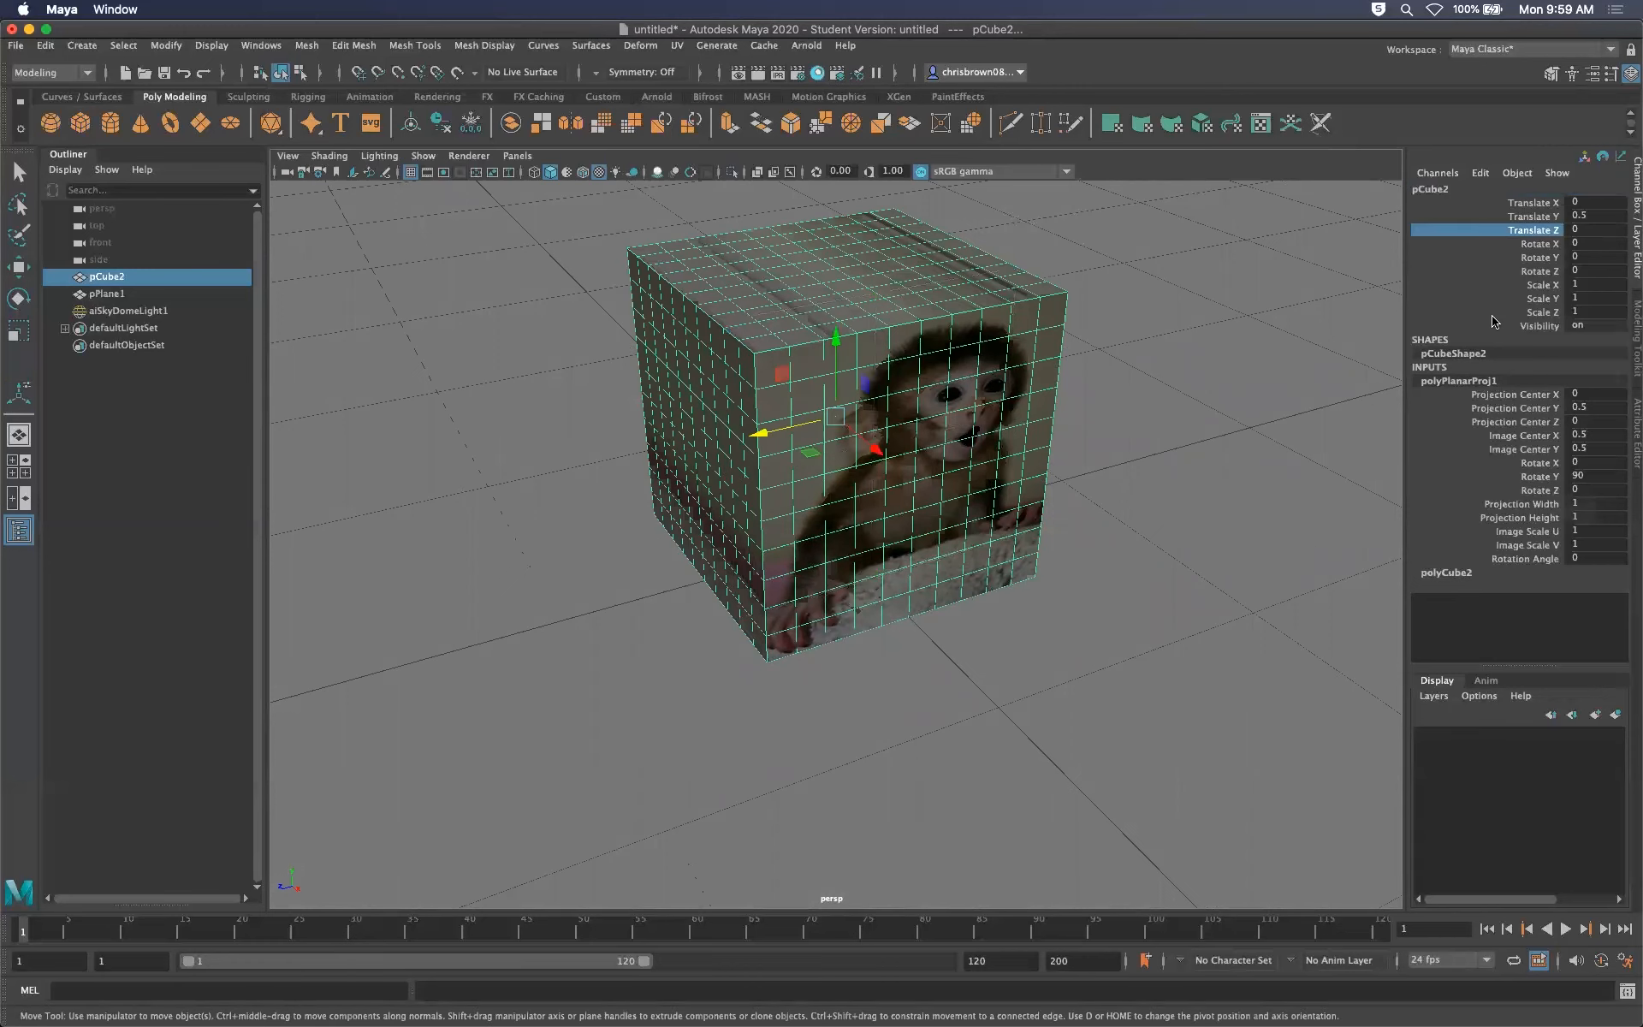
left_click(1493, 380)
left_click(1428, 423)
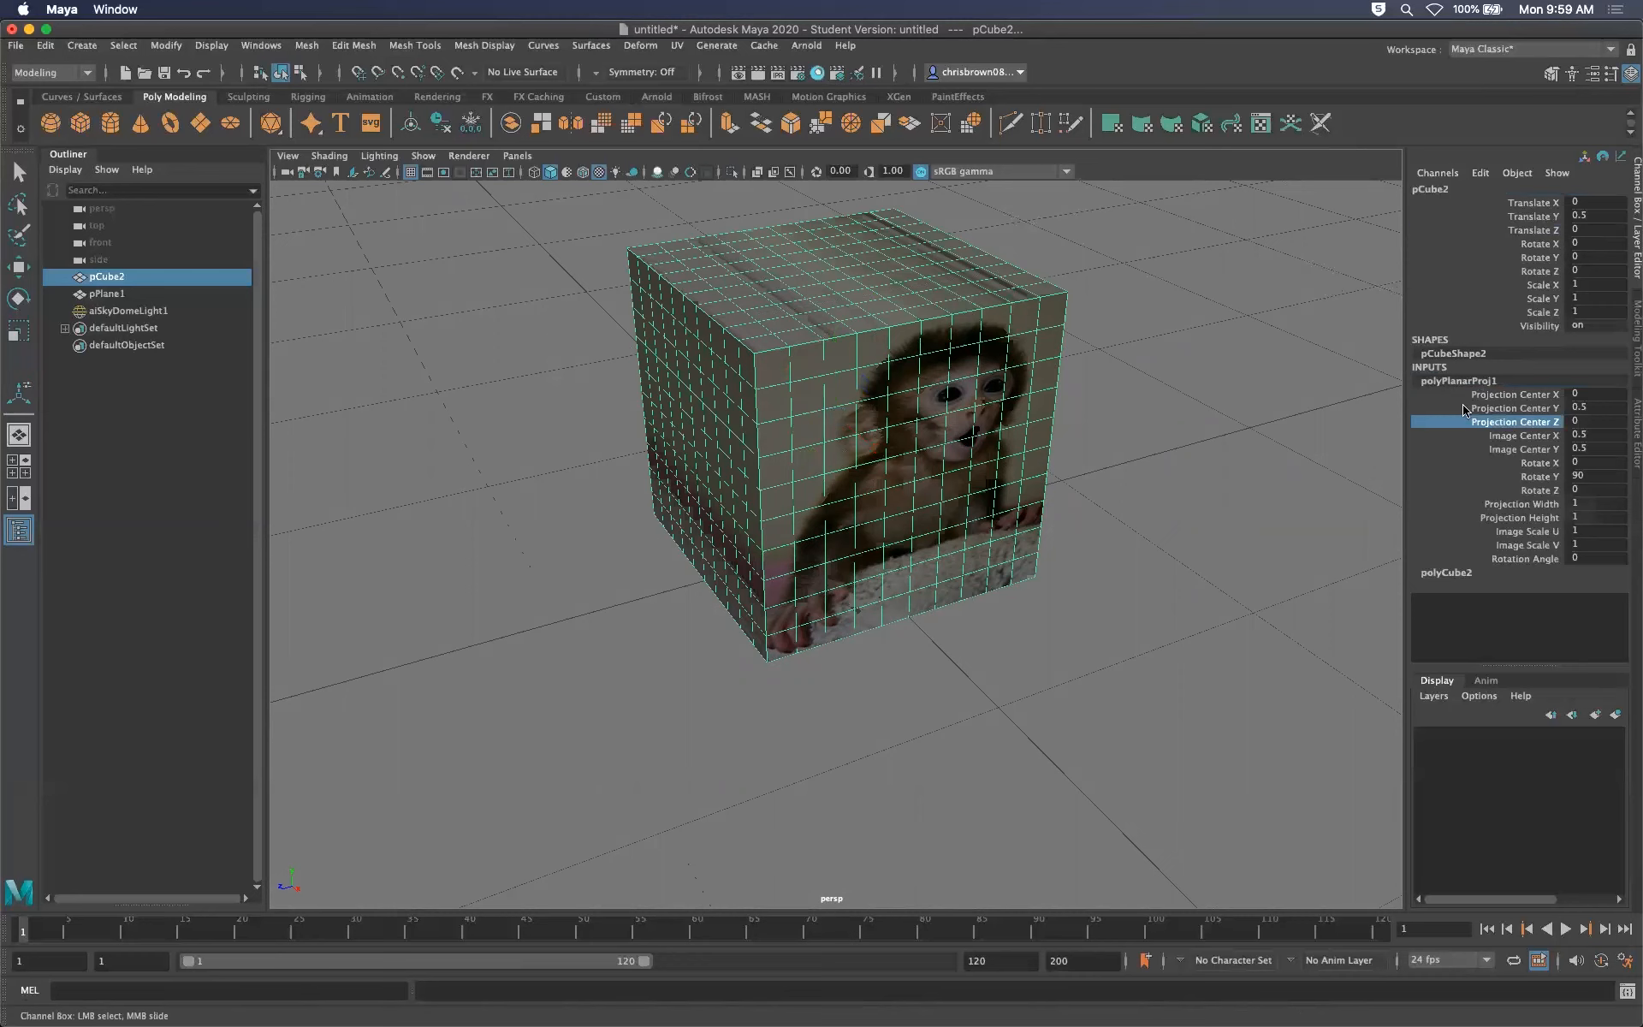
left_click(1457, 380)
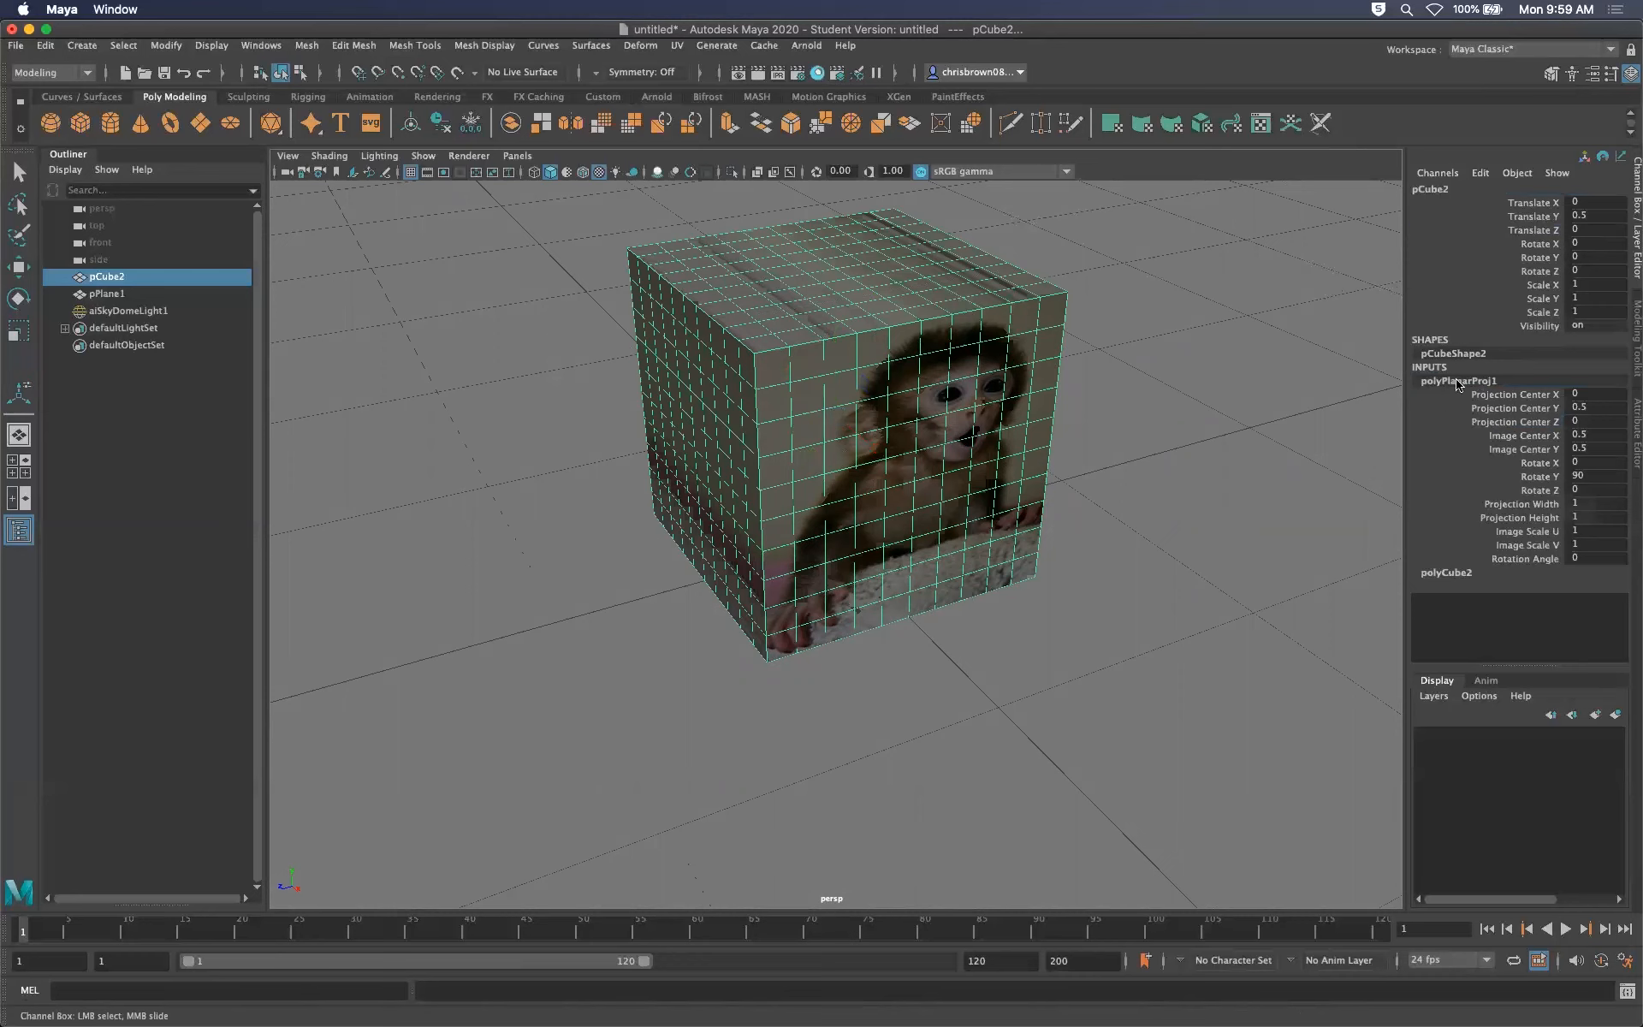
left_click(19, 392)
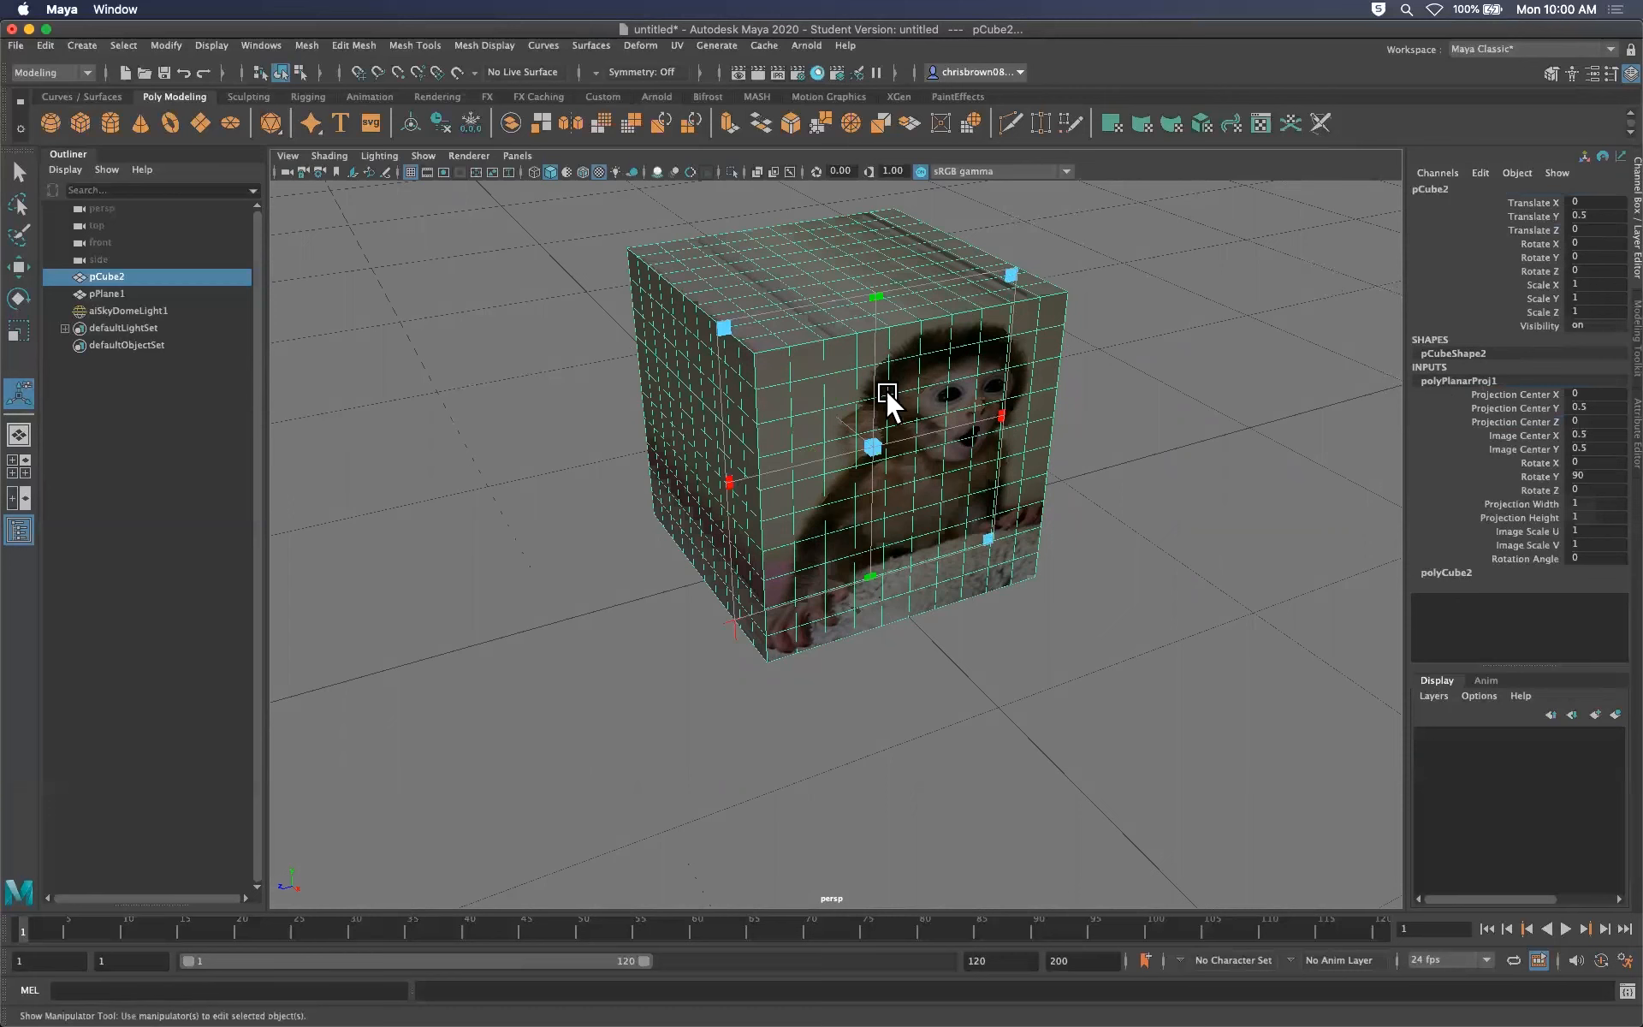
Widen the cube's planar projection to about 1.038 and move its center to about Y 0.498, Z -0.047
mouse_move(871, 449)
left_mouse_down()
mouse_move(946, 435)
mouse_move(874, 447)
left_mouse_up()
mouse_move(1003, 413)
left_mouse_down()
mouse_move(1029, 403)
mouse_move(1008, 412)
left_mouse_up()
left_click_drag(871, 448, 958, 428)
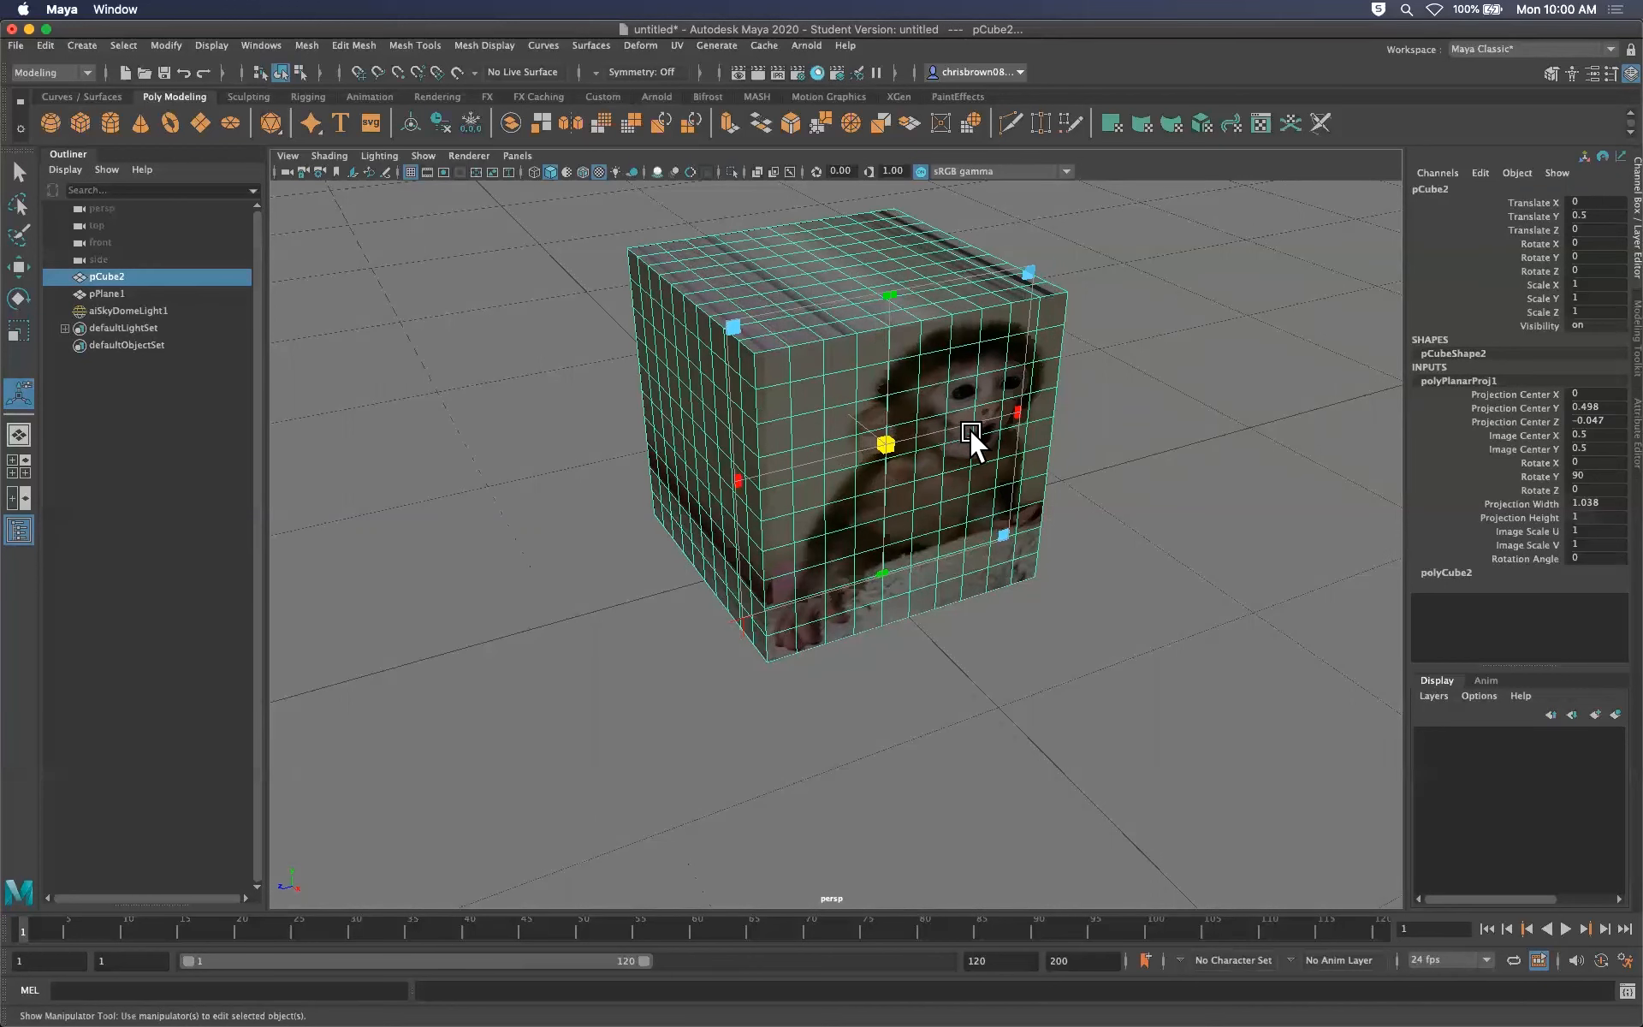
left_click(1152, 402, "shift")
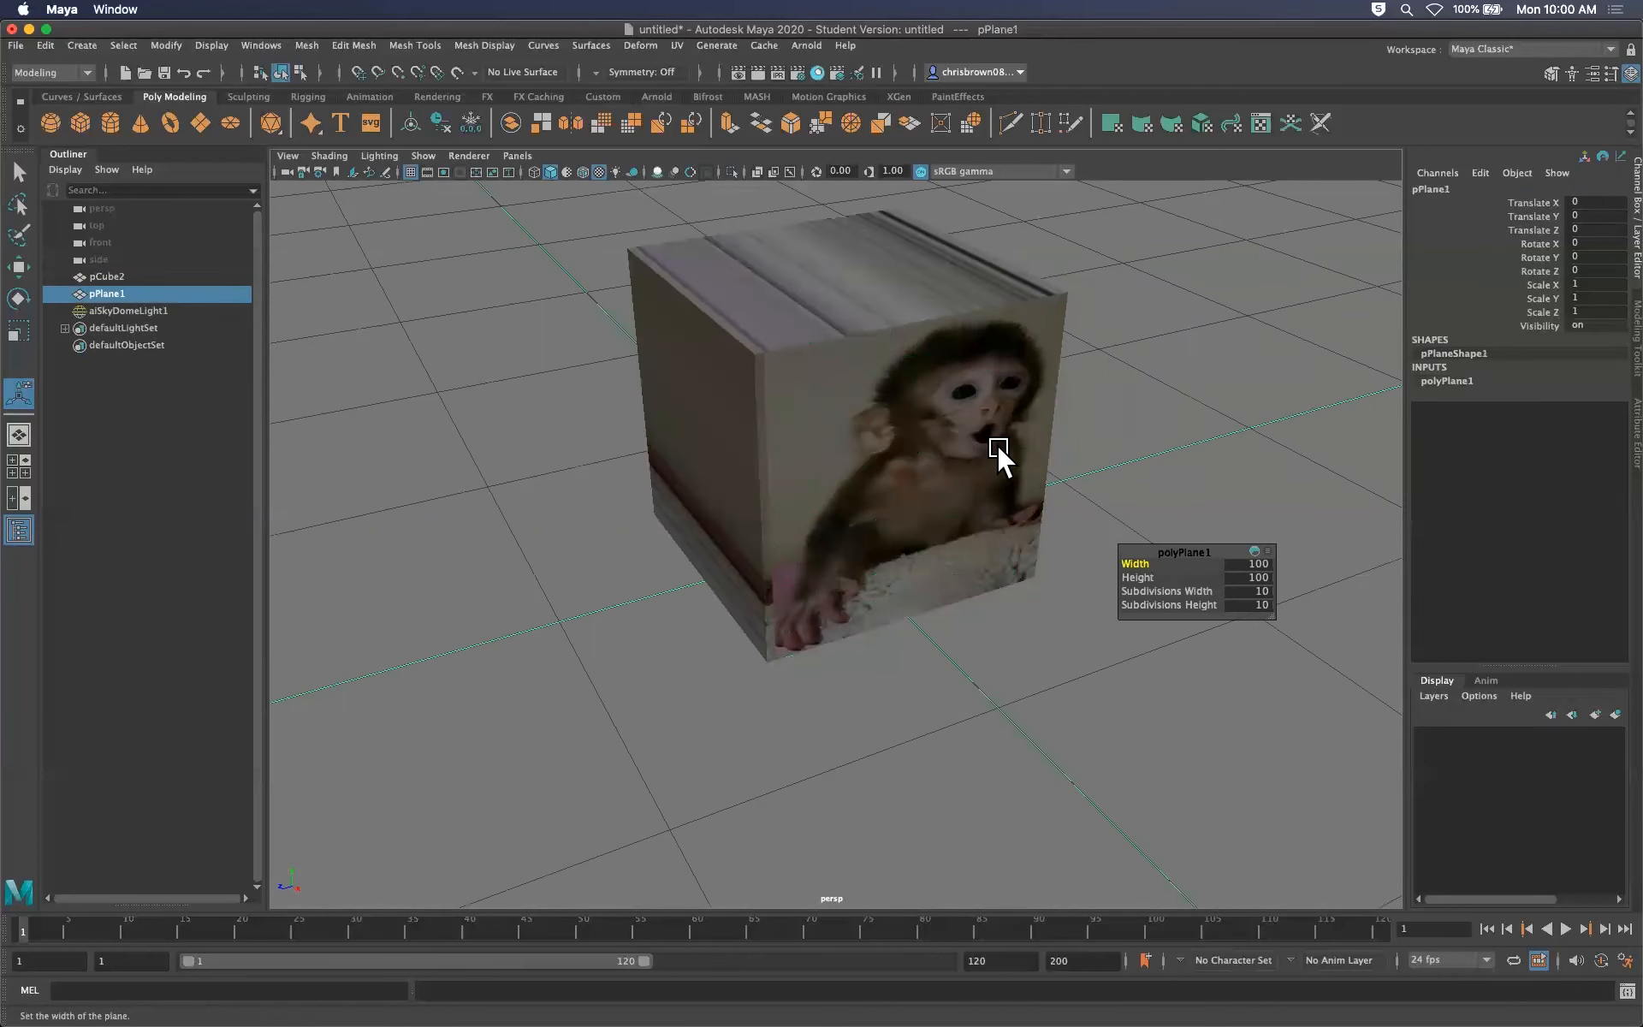
Select boxMat in the Hypershade and preview it on the Teapot, Plane, Sphere and Ocean Splash shapes, returning to Shader Ball
left_click(21, 173)
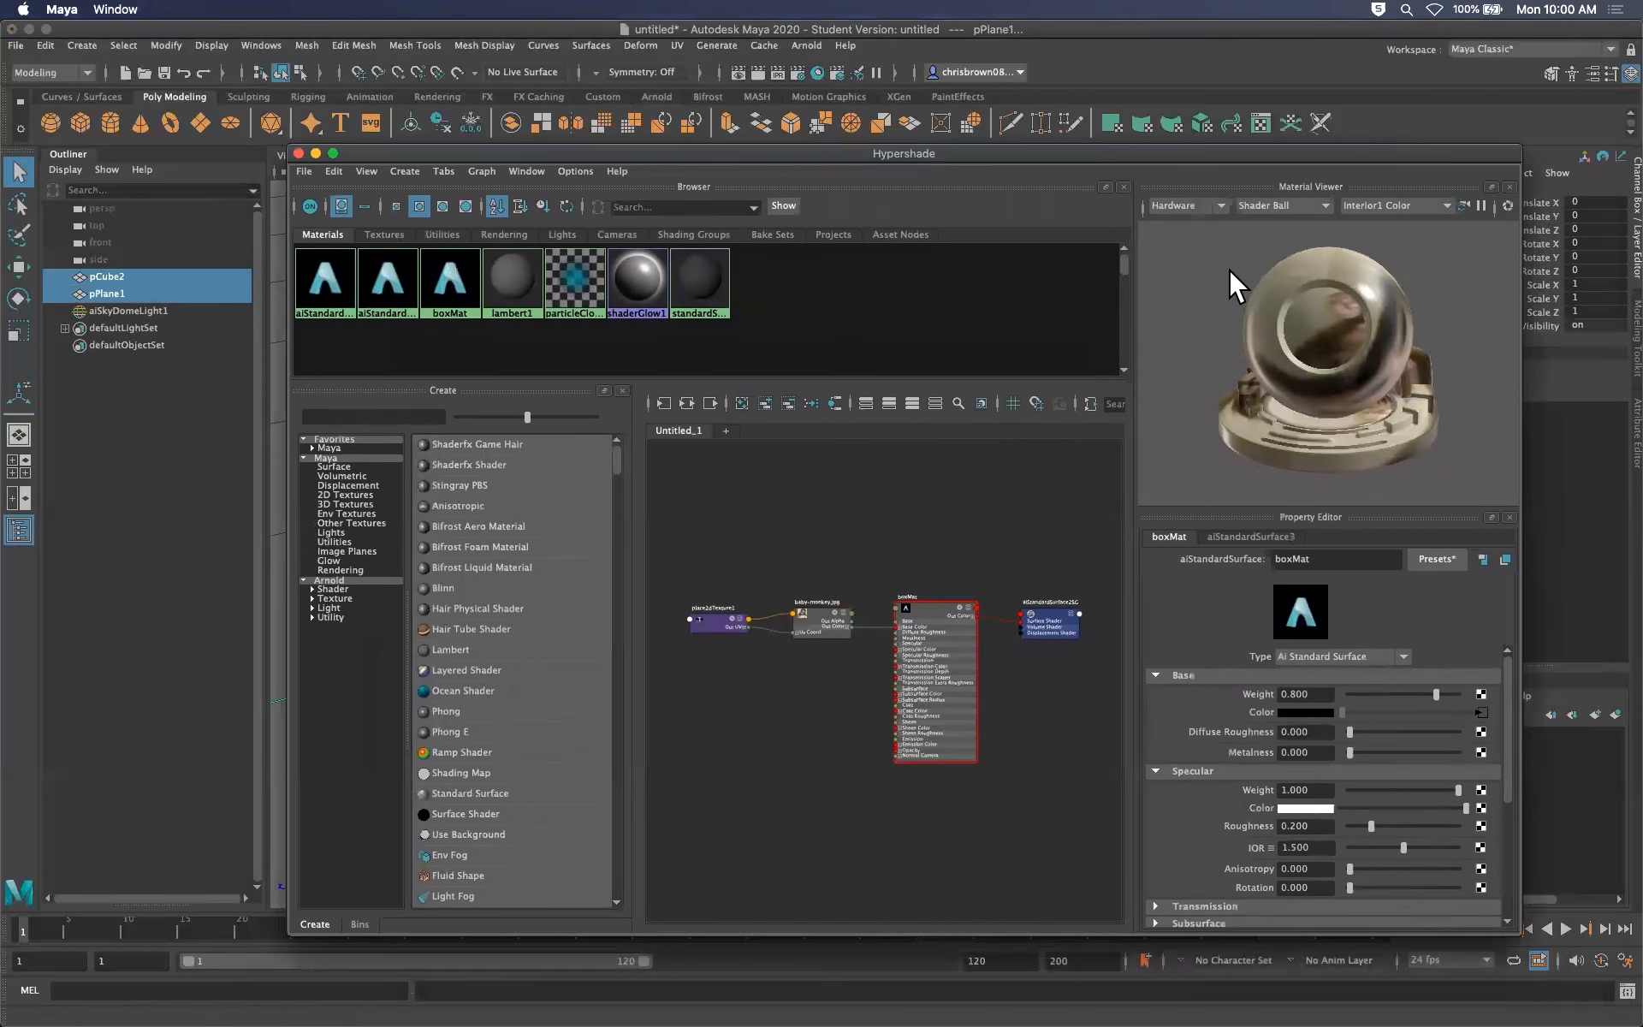
left_click(476, 309)
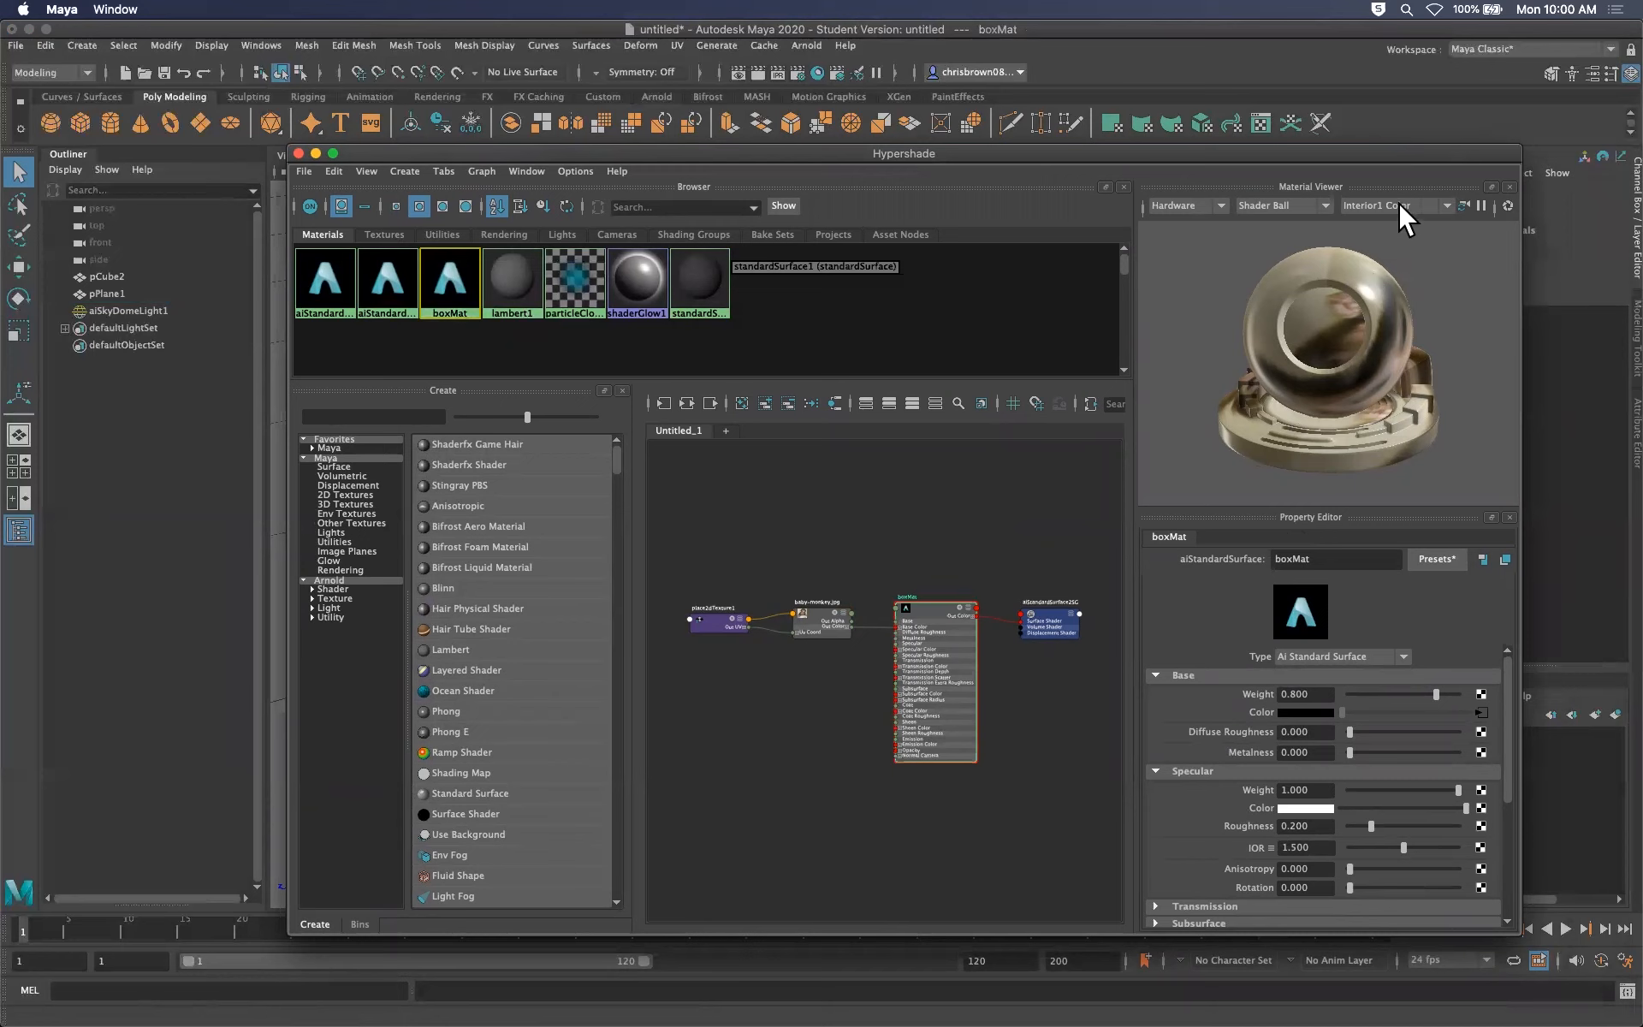
left_click(1283, 206)
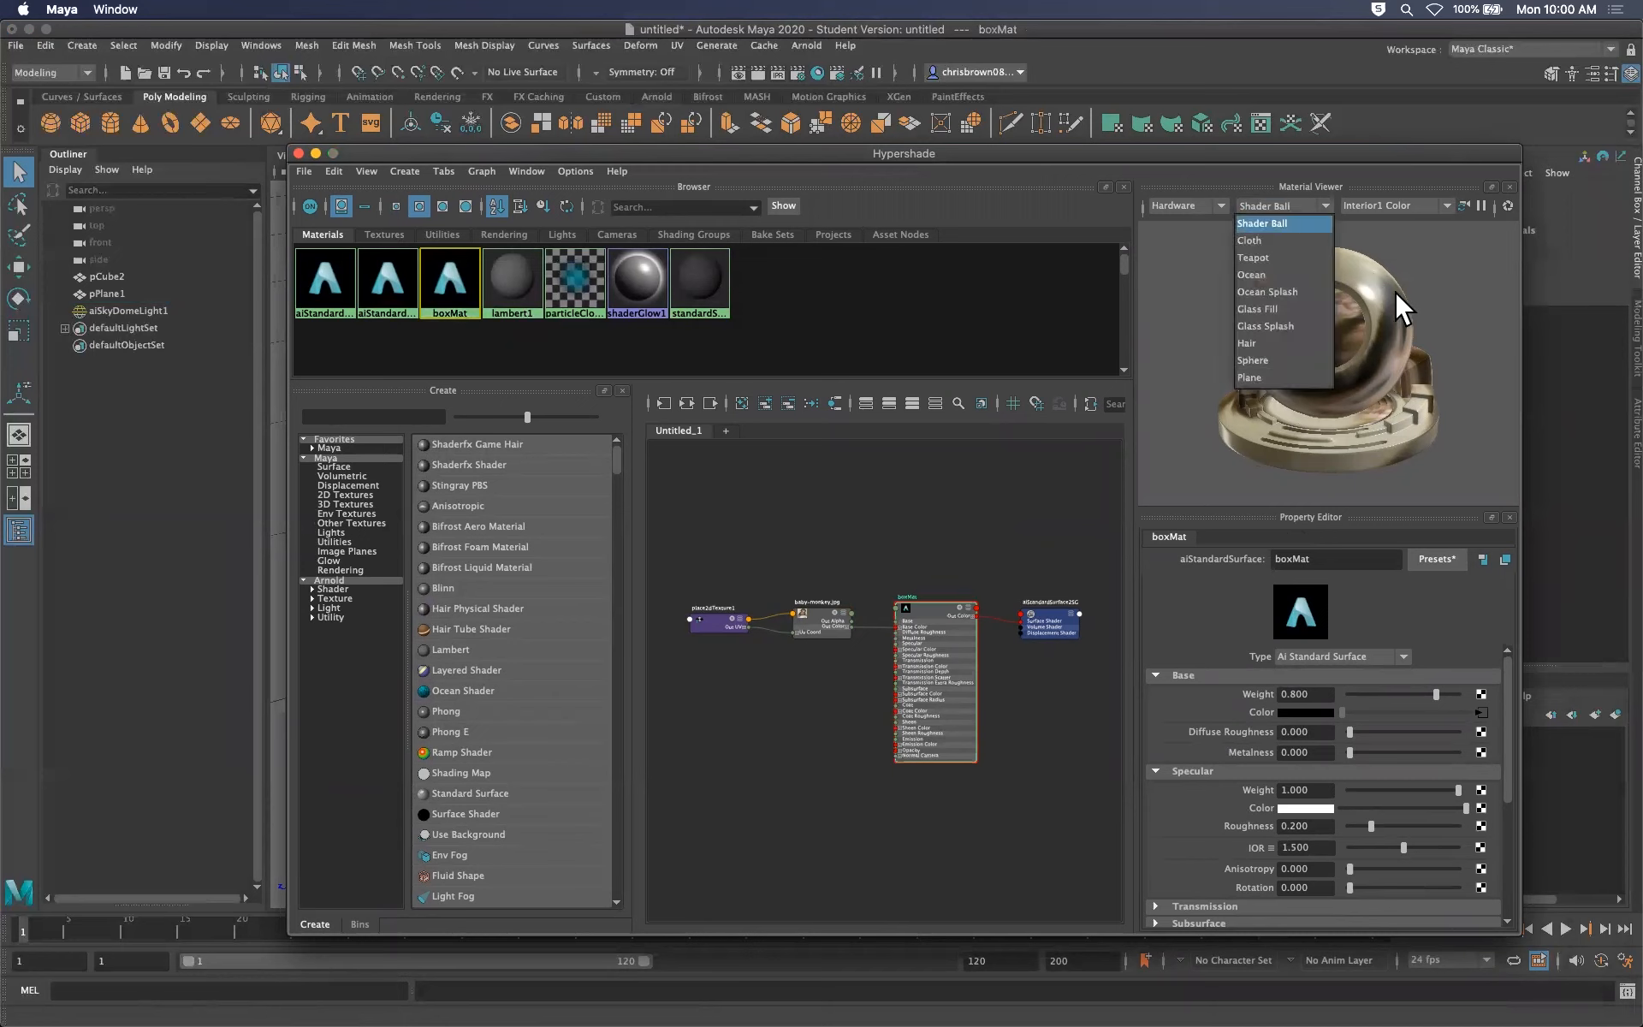
left_click(1275, 257)
left_click(1318, 206)
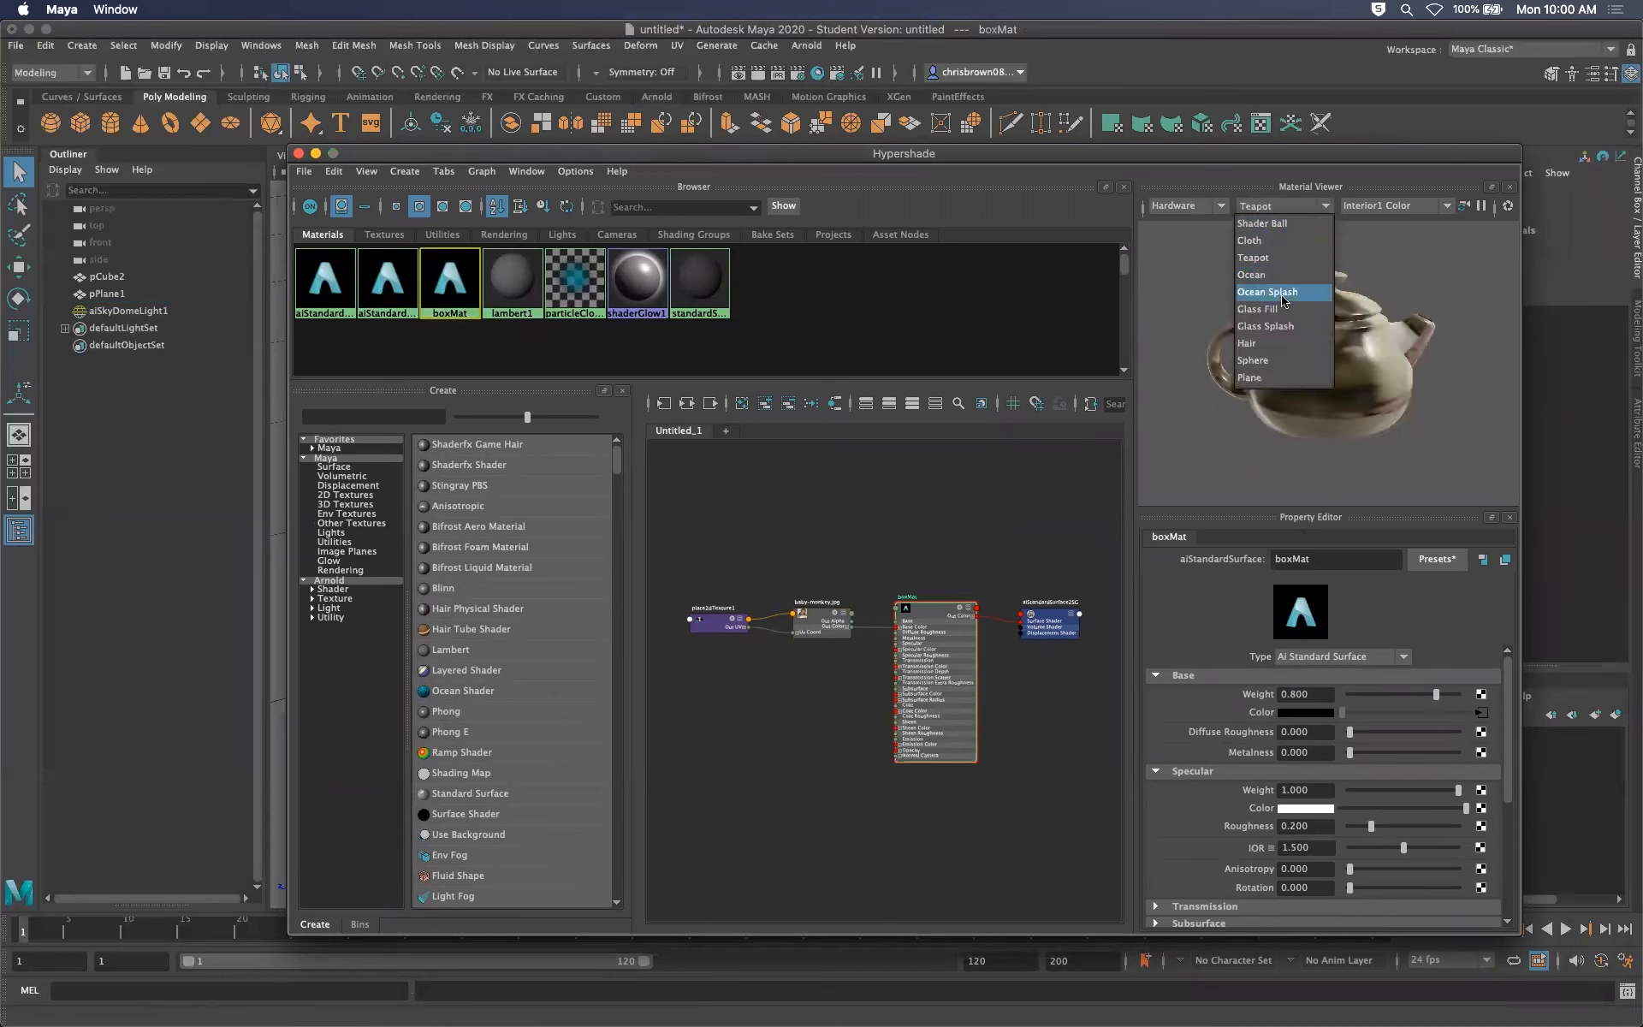
left_click(1267, 378)
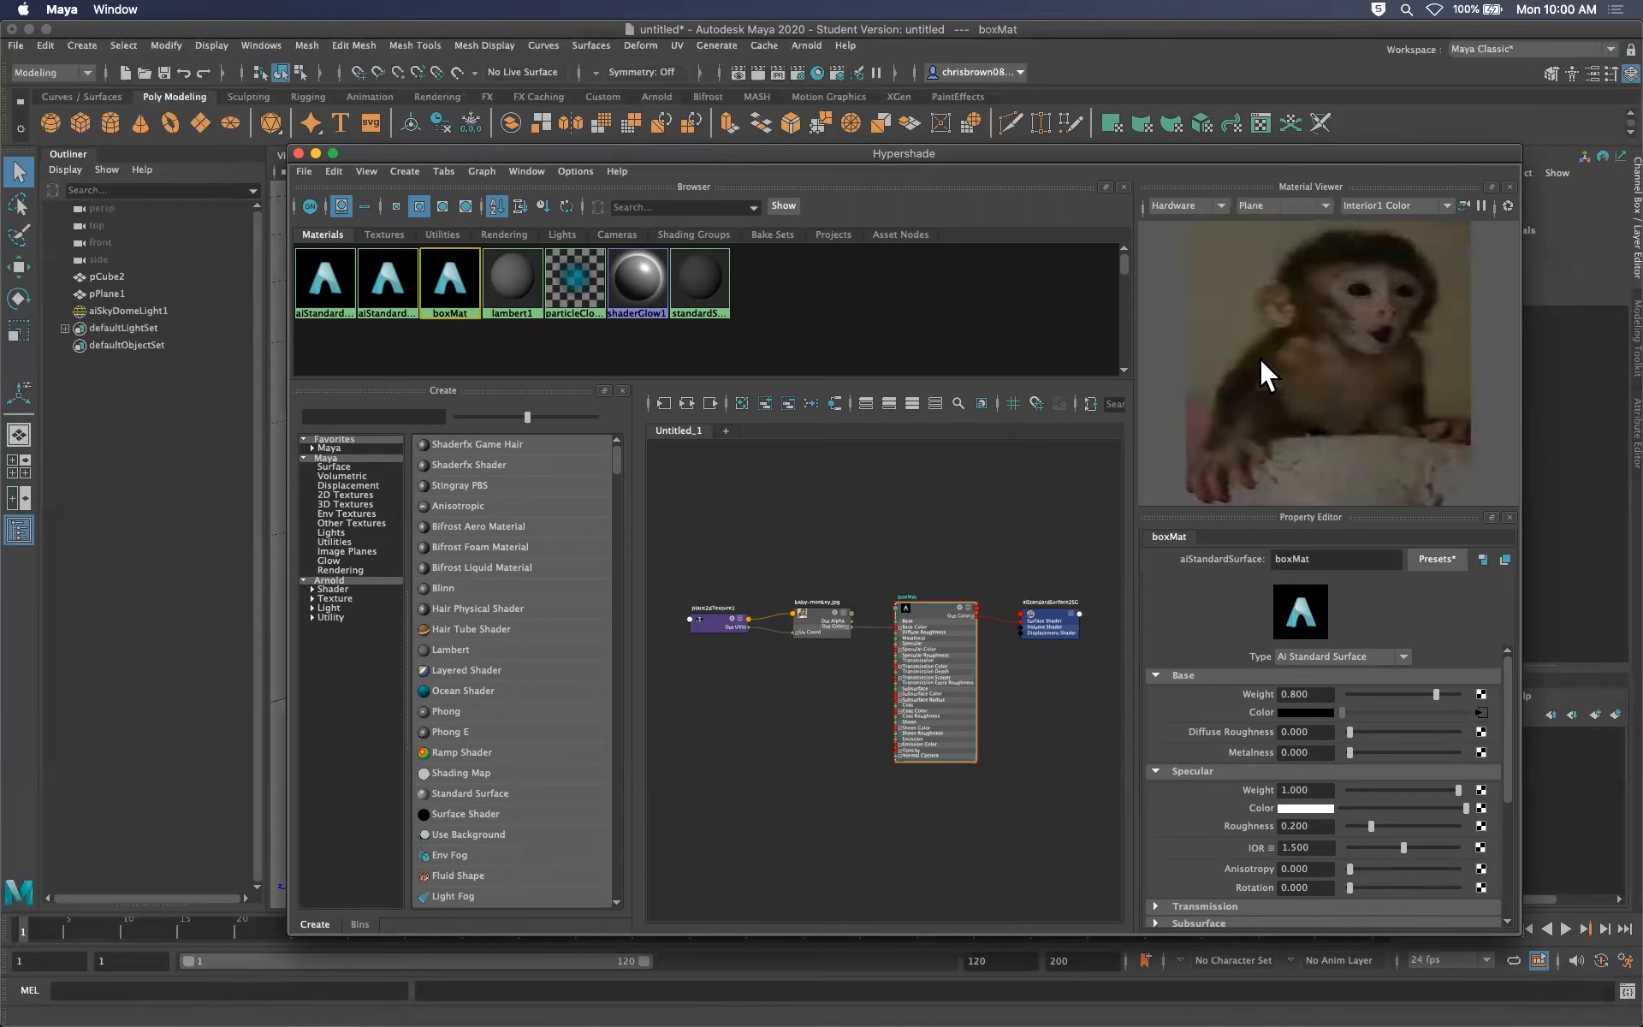
left_click(1322, 206)
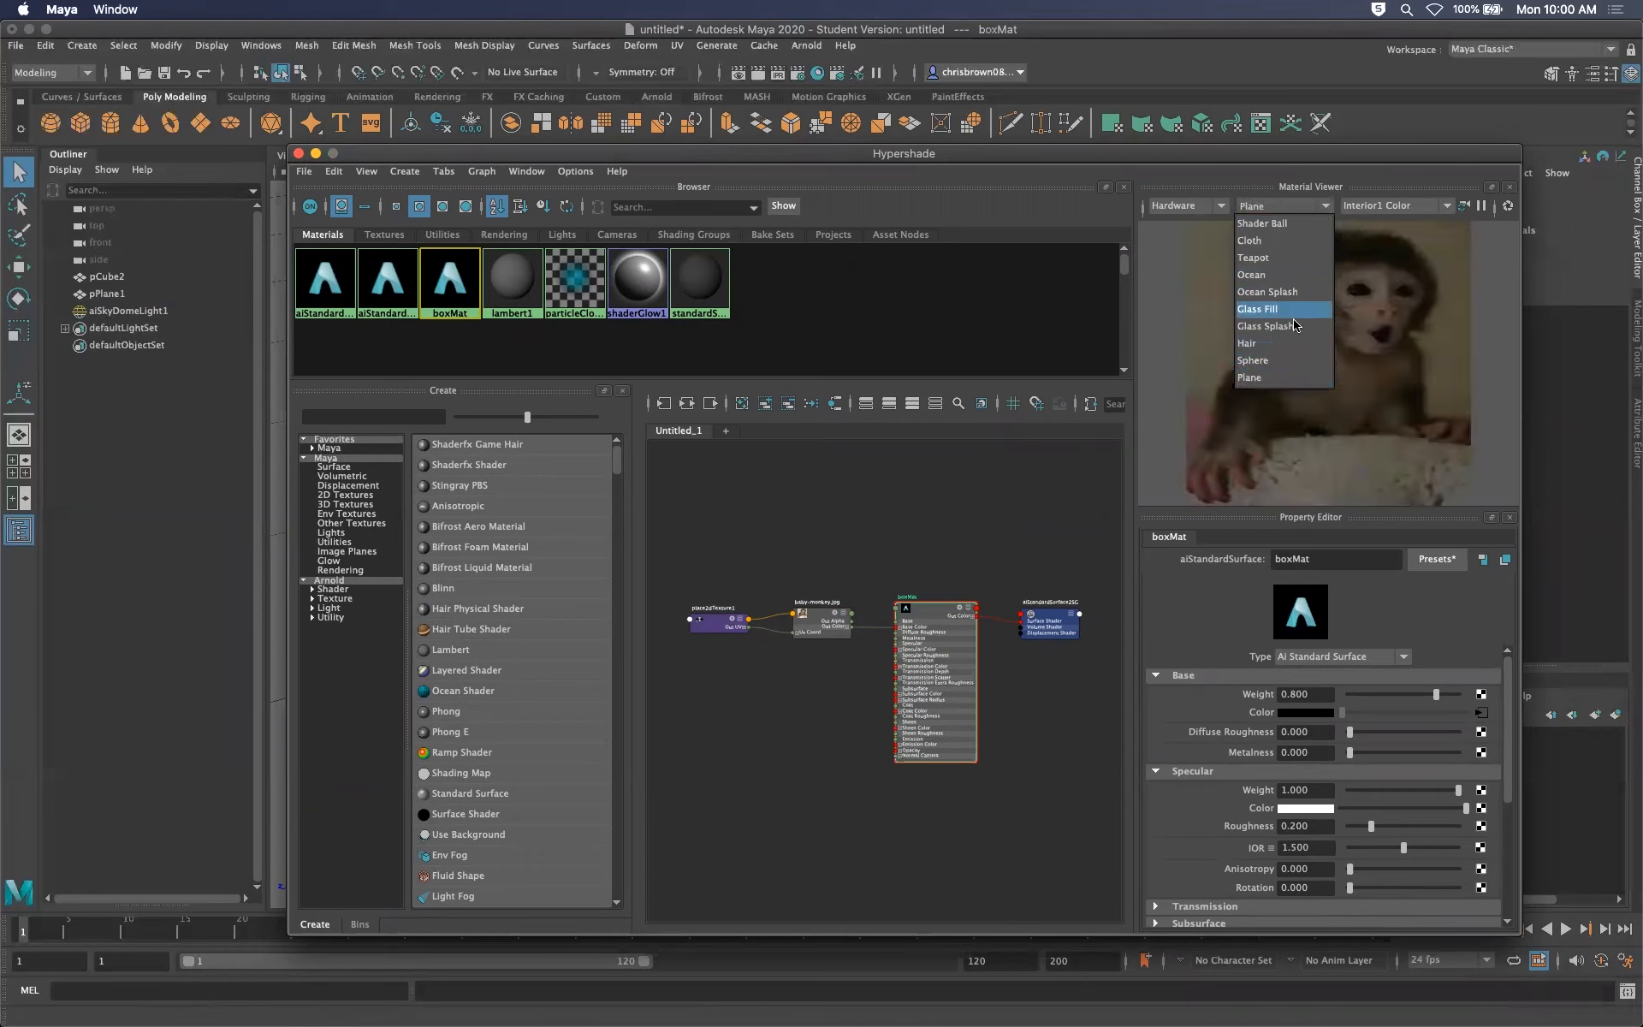
left_click(1283, 360)
left_click(1325, 207)
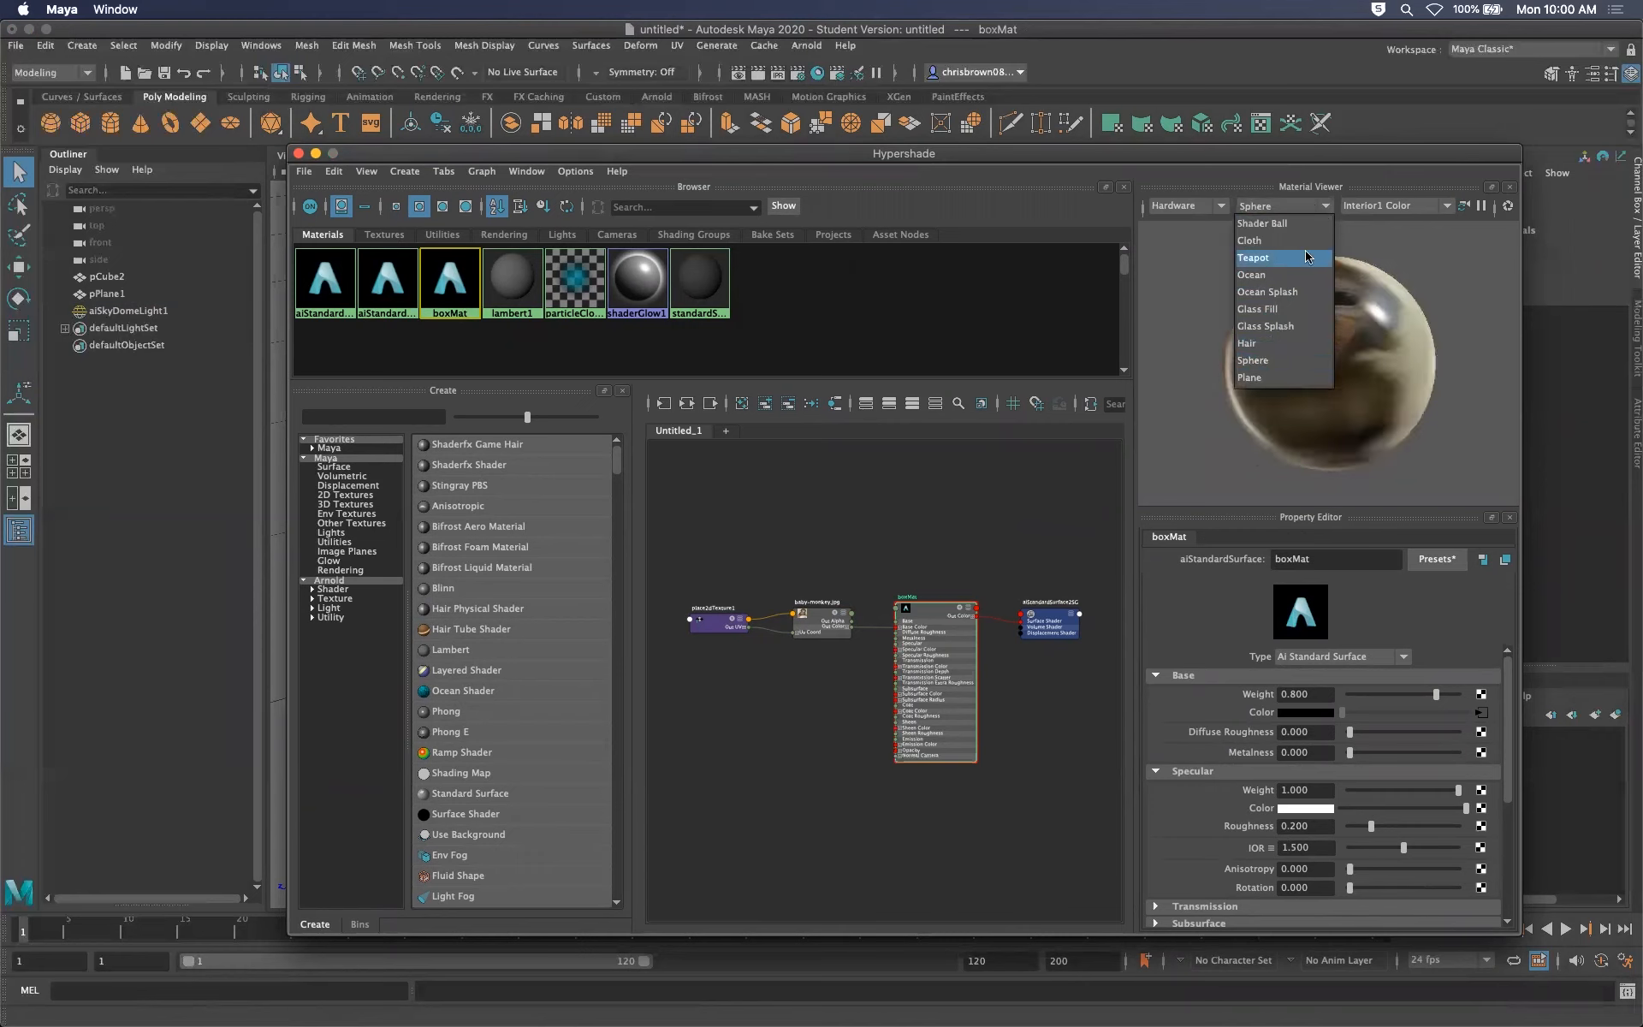
left_click(1299, 291)
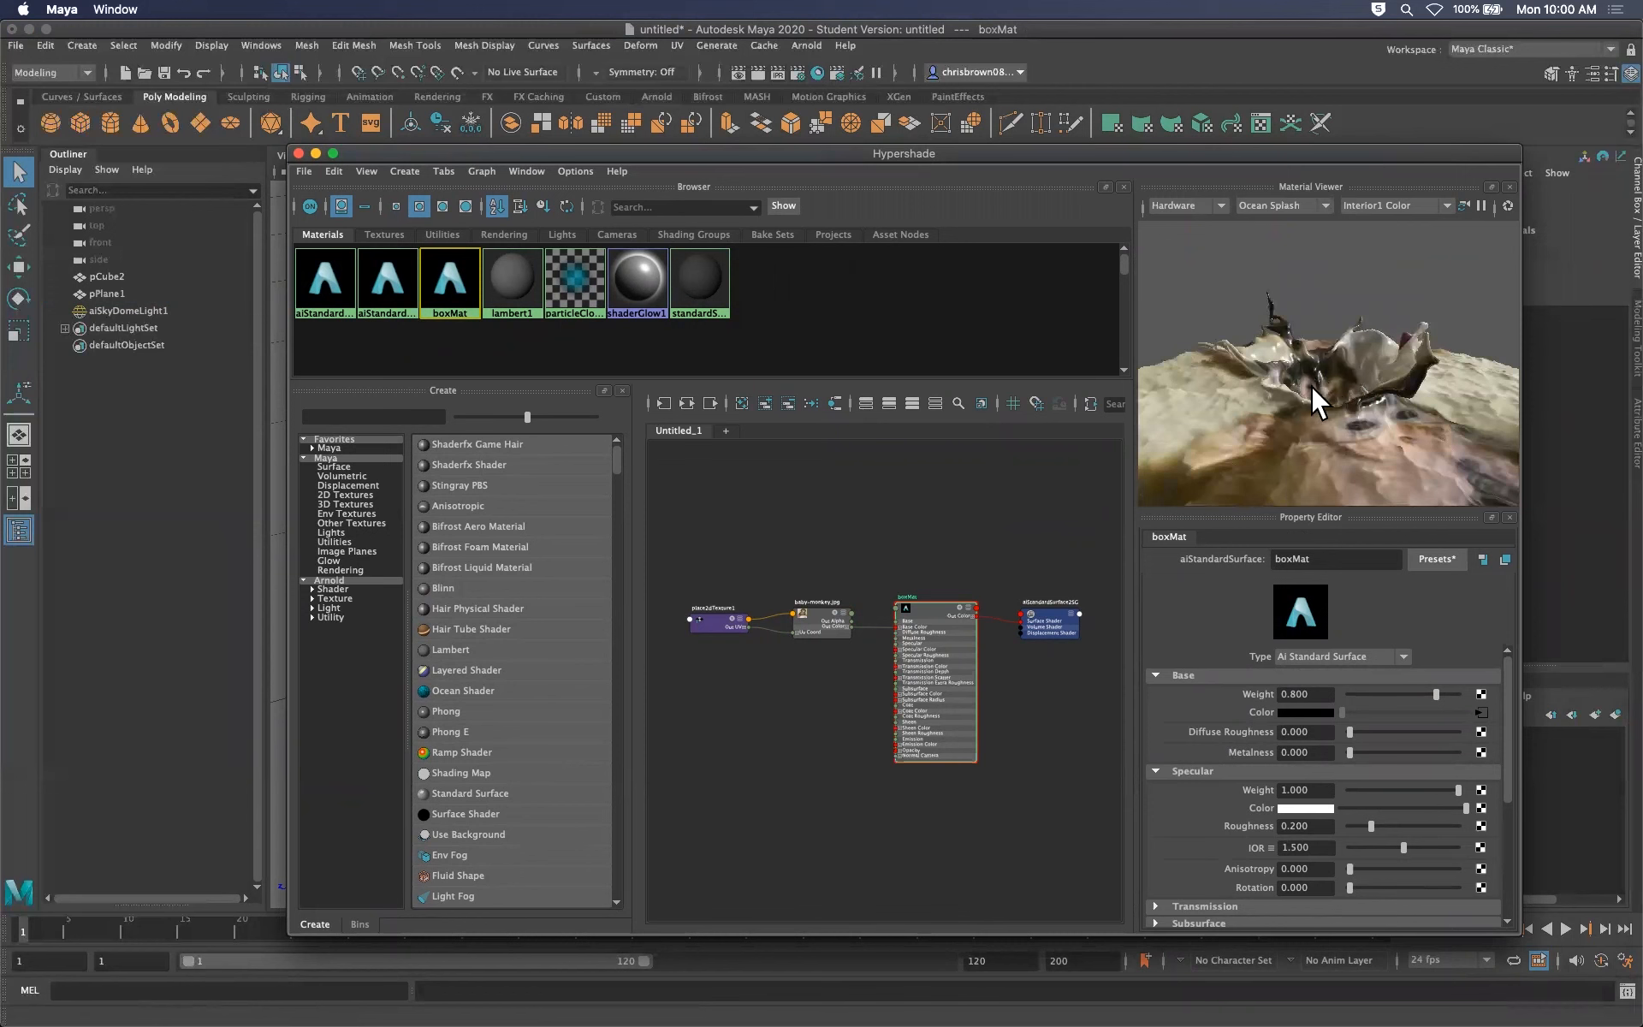
left_click(1293, 205)
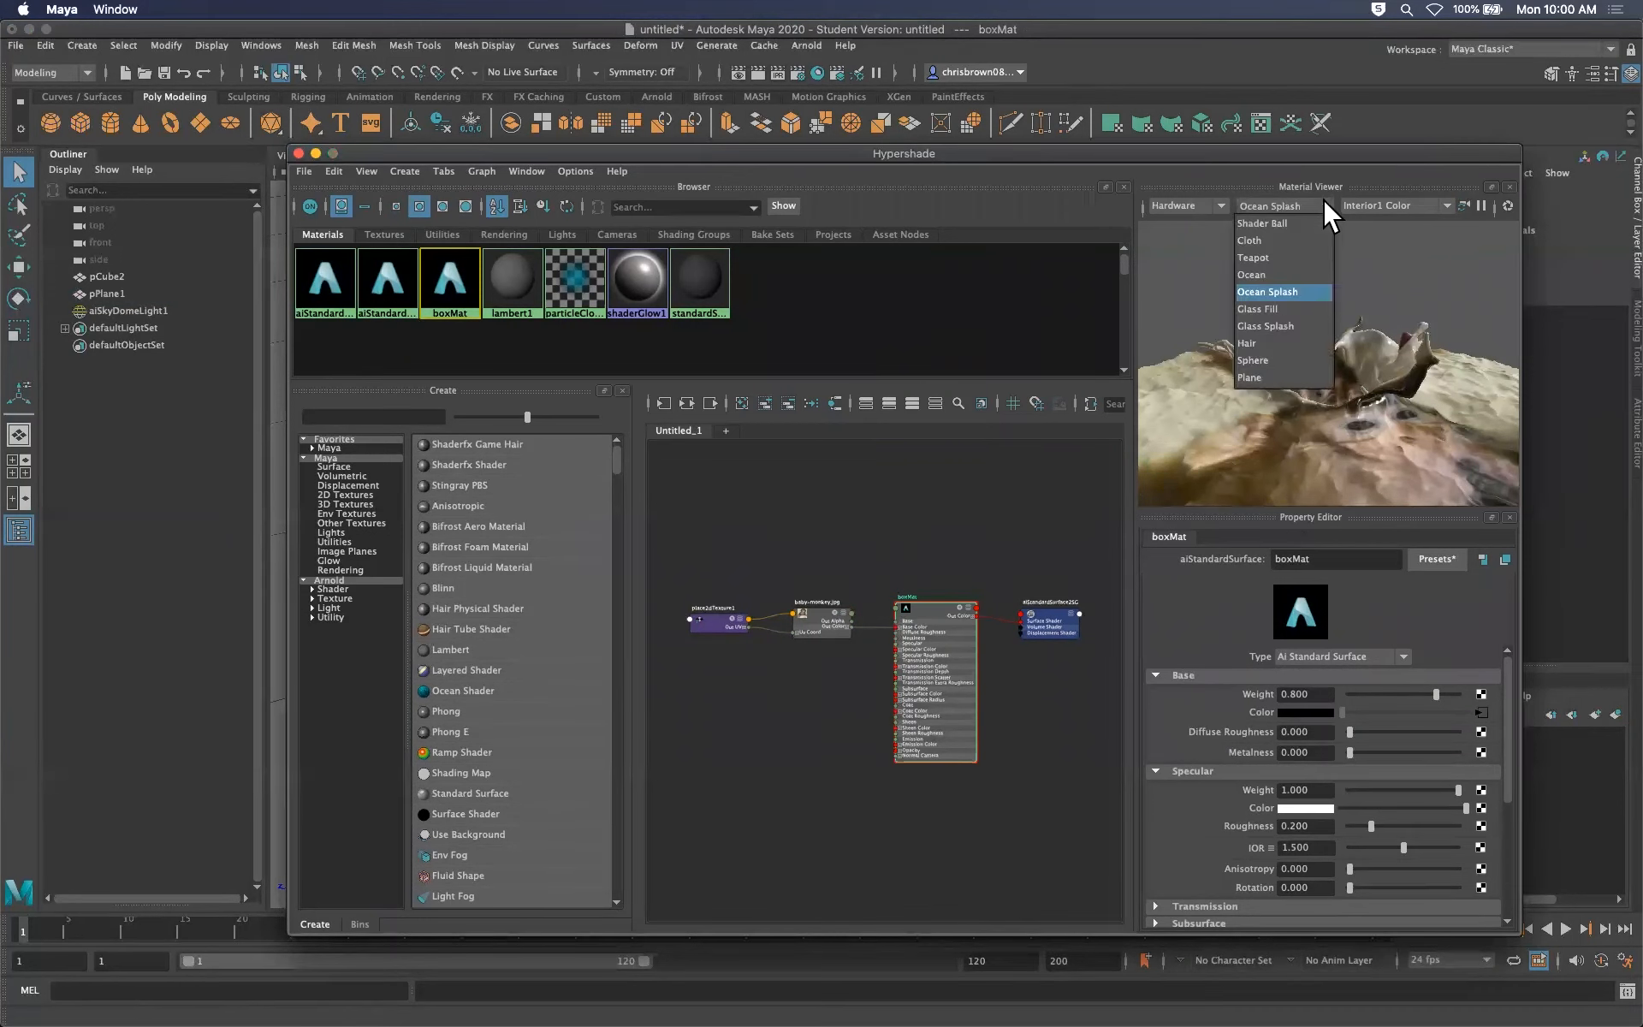
left_click(1288, 225)
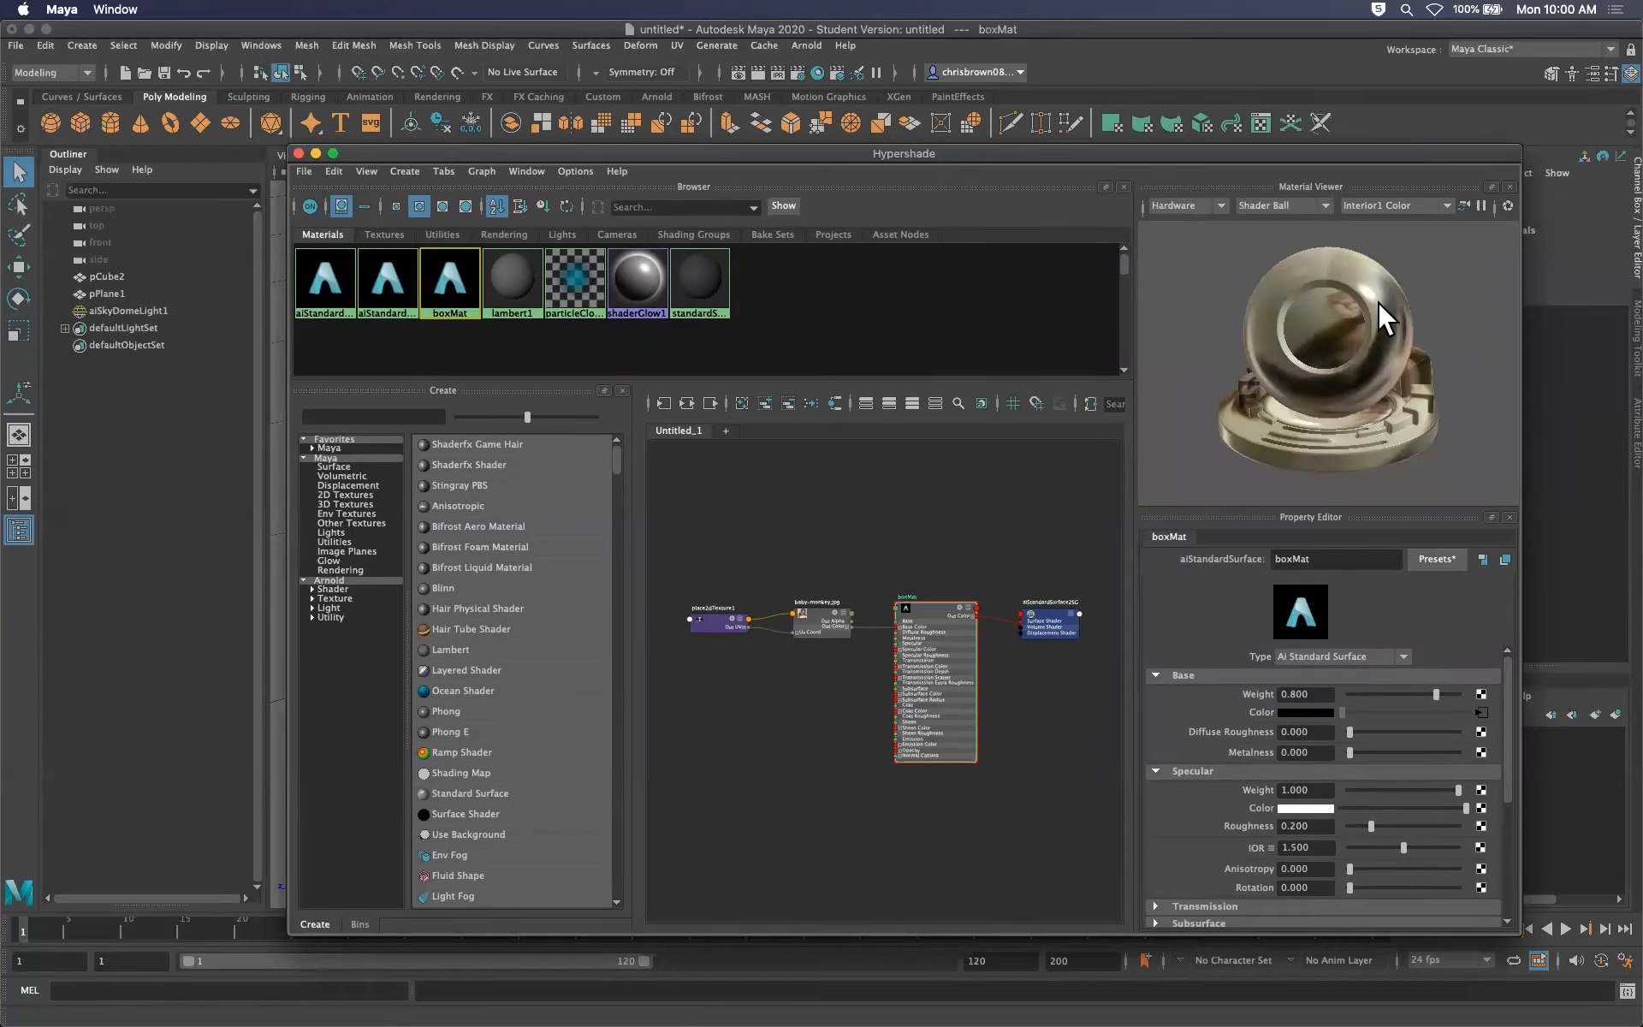
Connect a Noise texture to boxMat's Bump Mapping in its Geometry attributes
left_click_drag(1353, 177, 1220, 134)
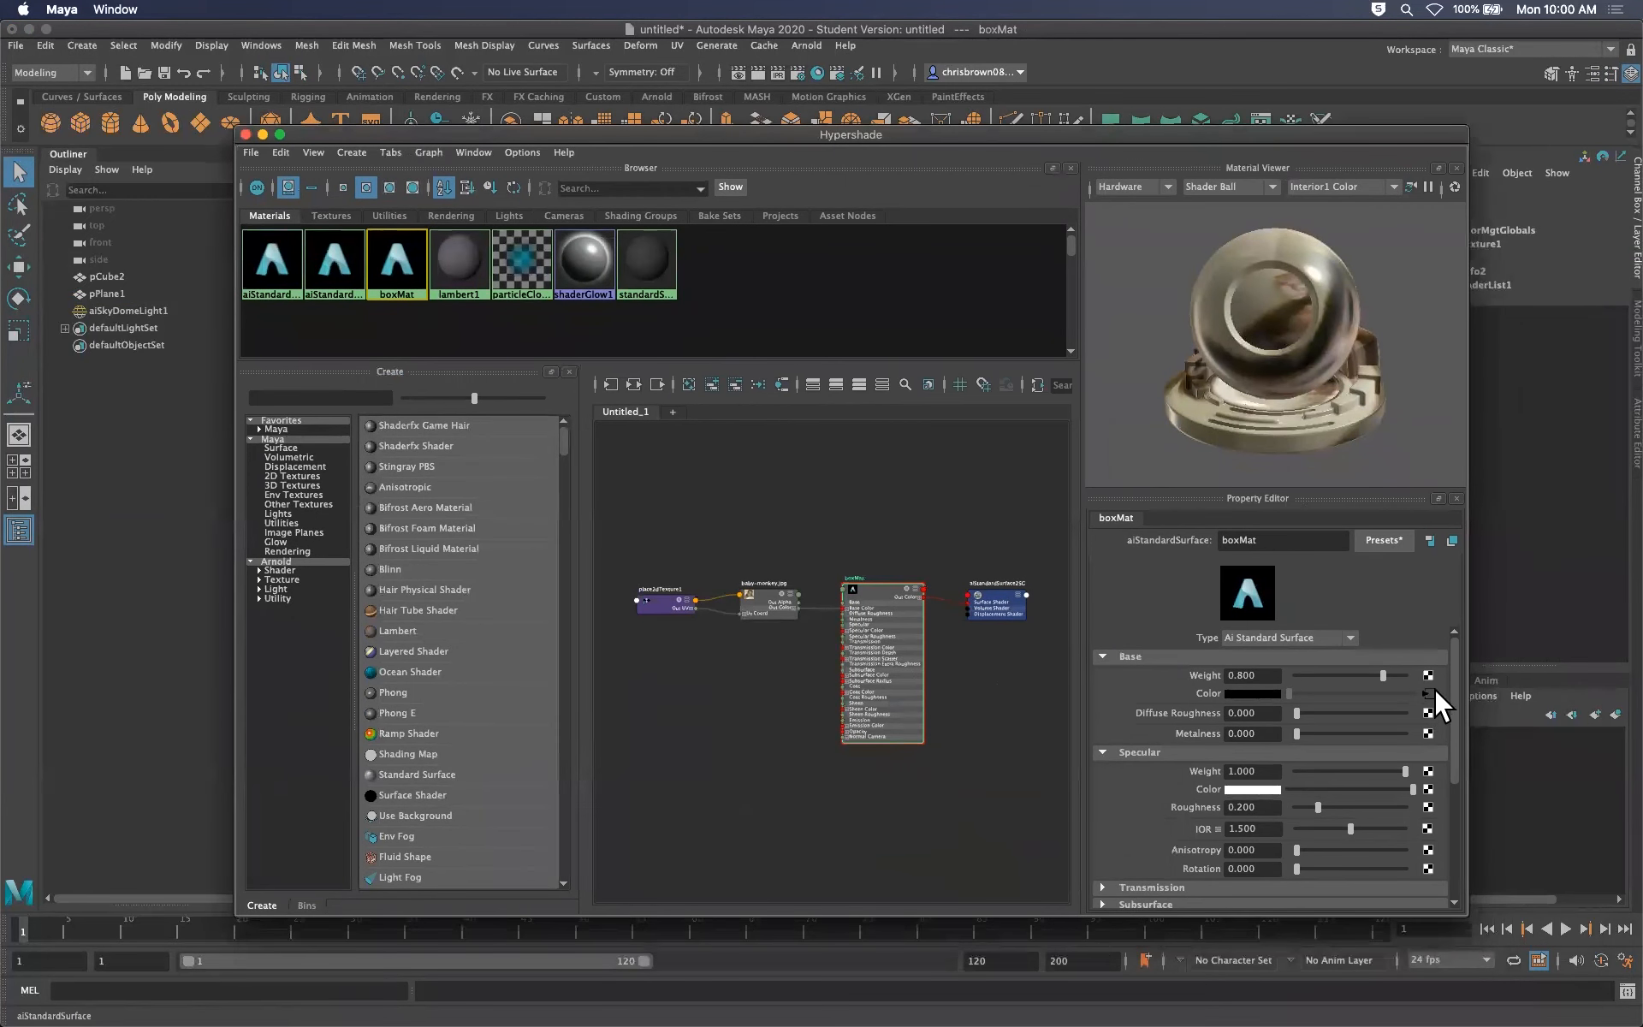
left_click_drag(1451, 690, 1451, 686)
left_click_drag(1456, 728, 1458, 717)
left_click_drag(1457, 749, 1438, 855)
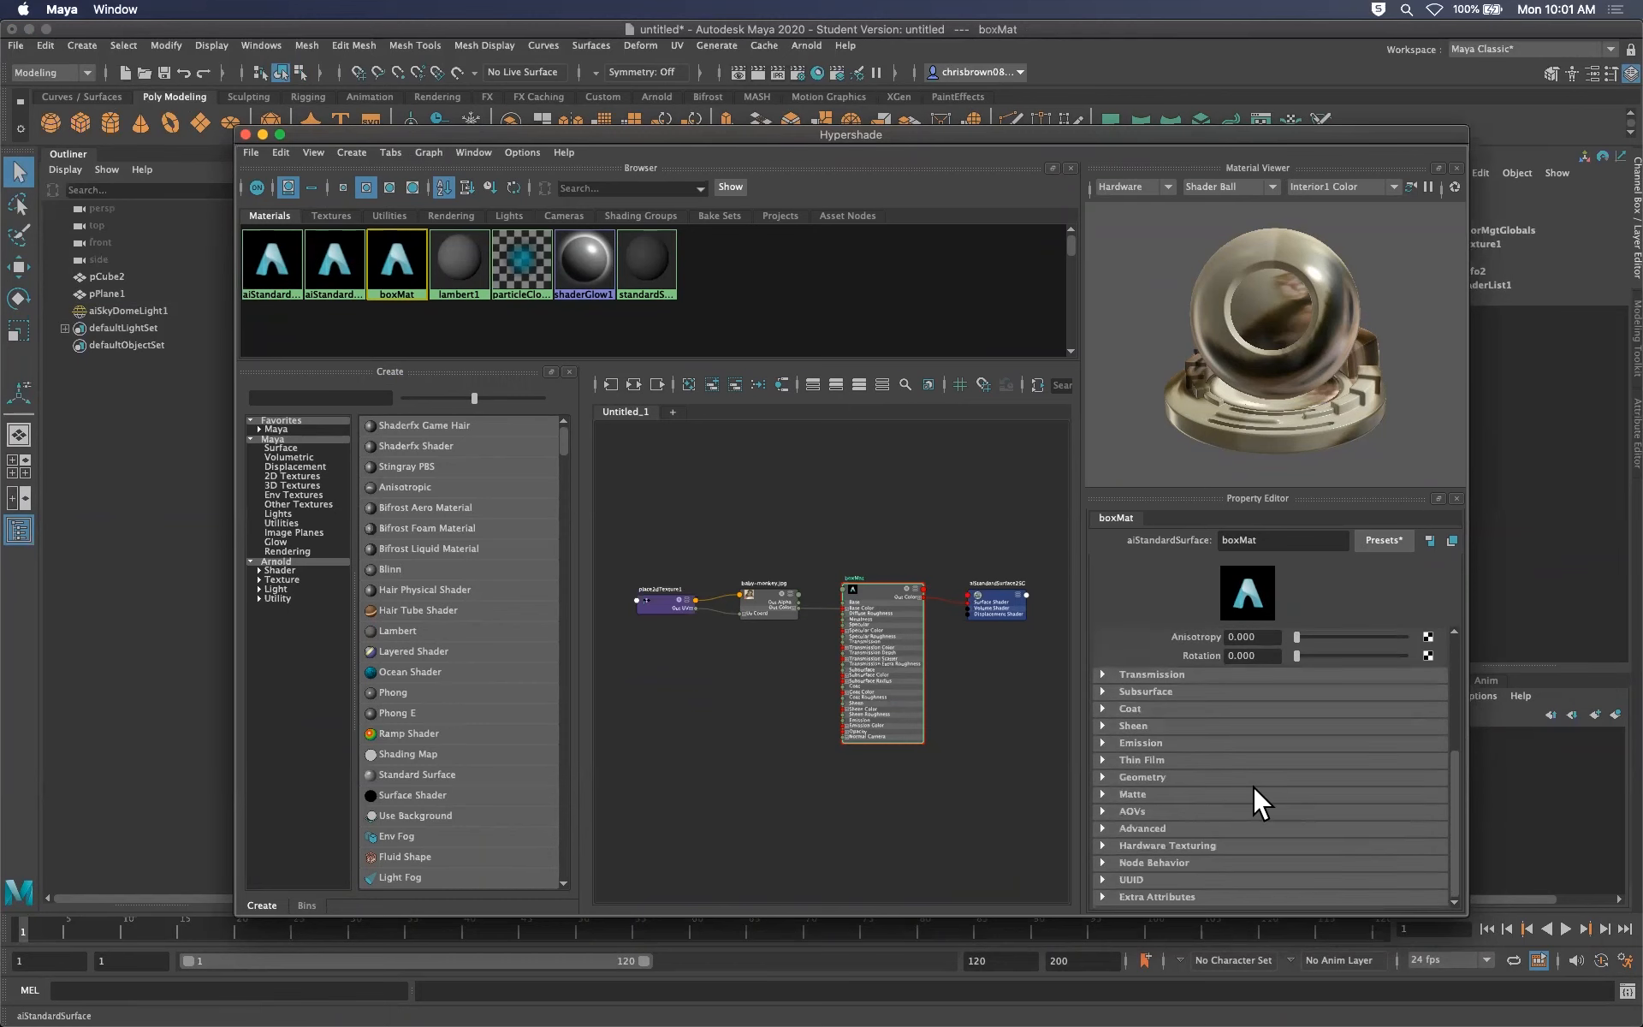
left_click(1099, 776)
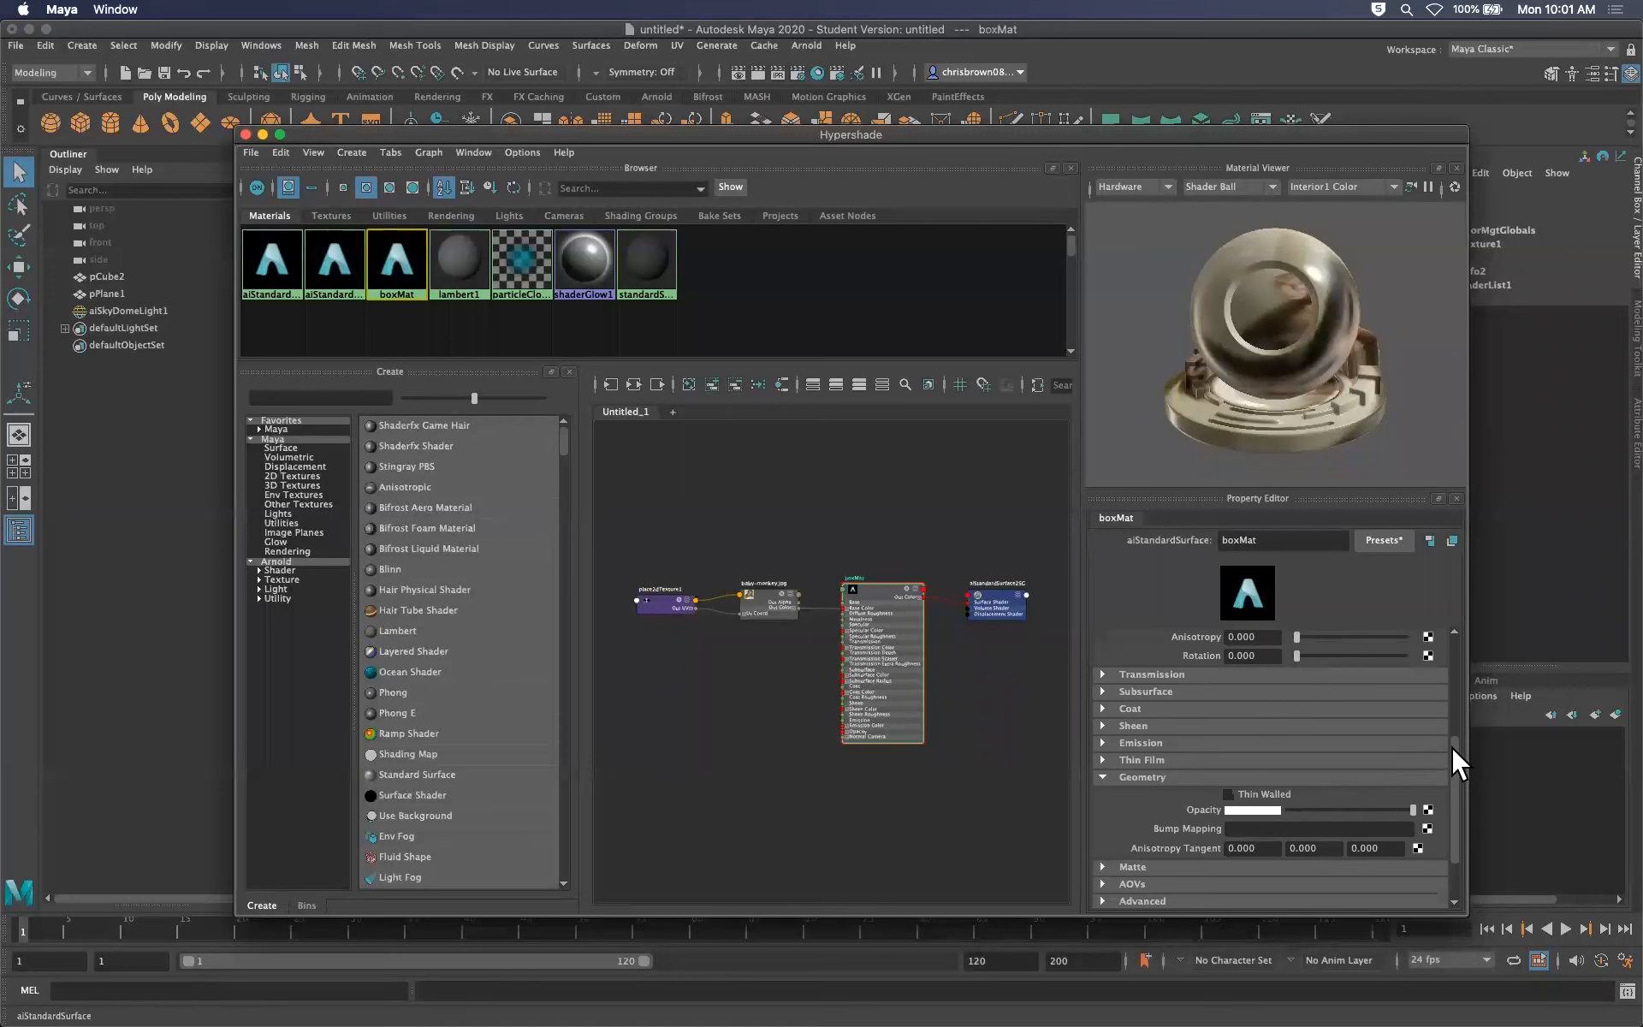
left_click_drag(1452, 746, 1446, 773)
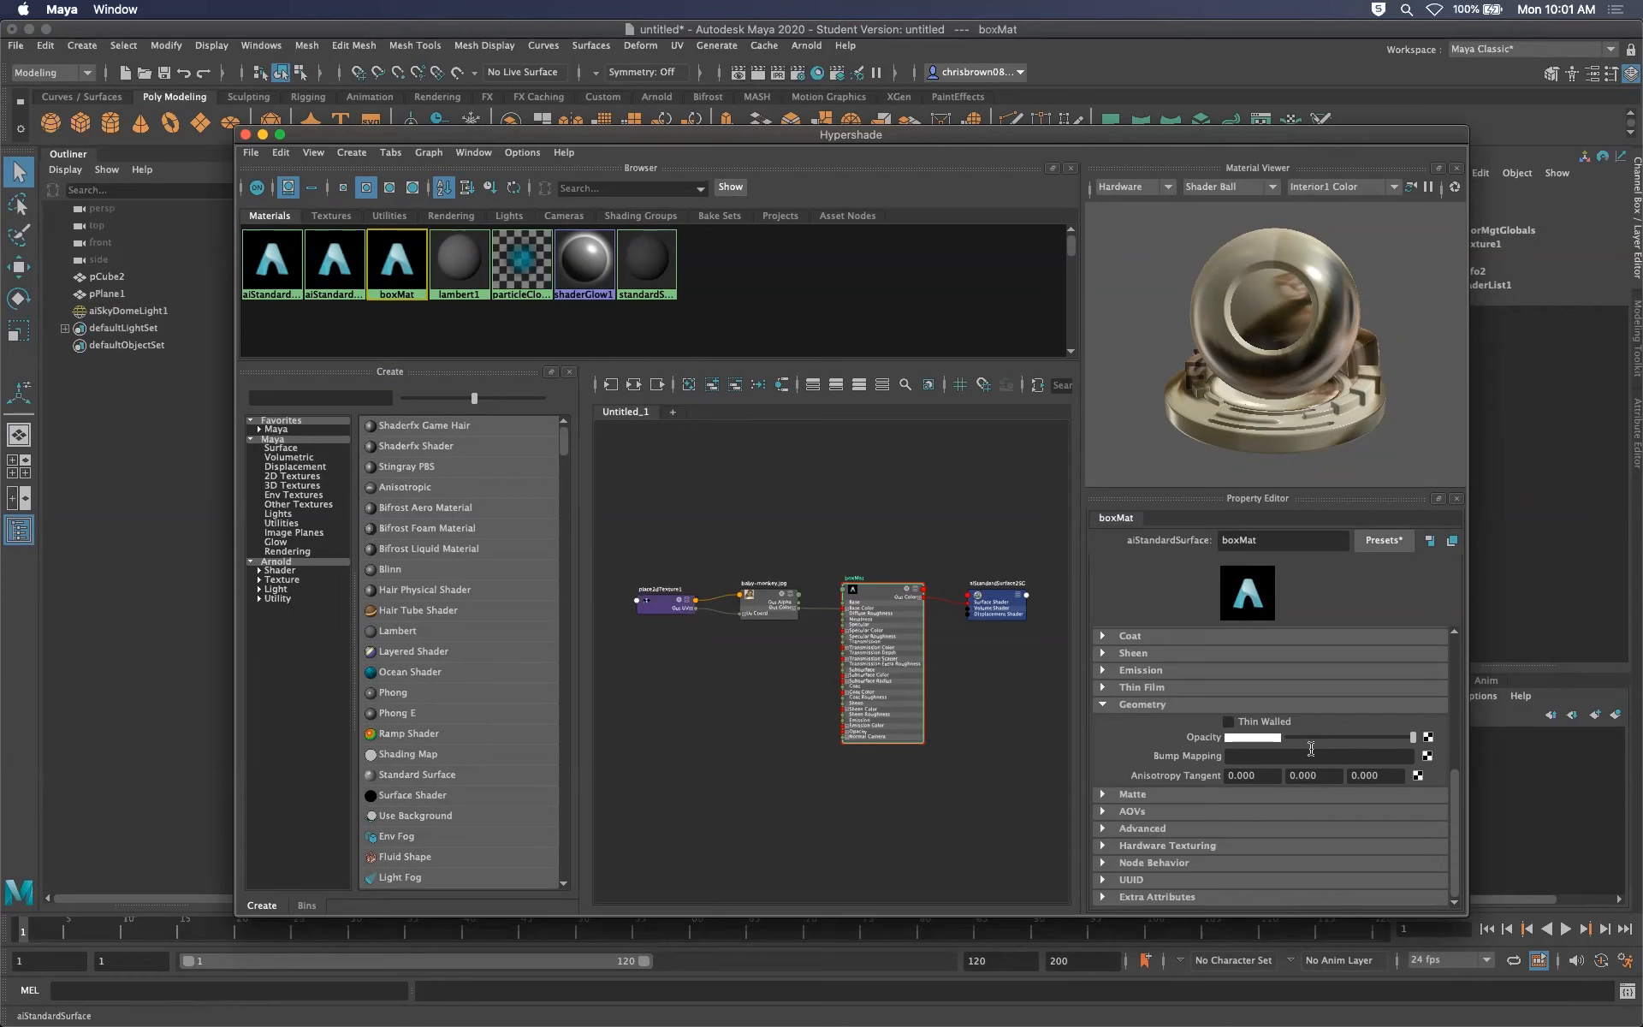
left_click(1427, 755)
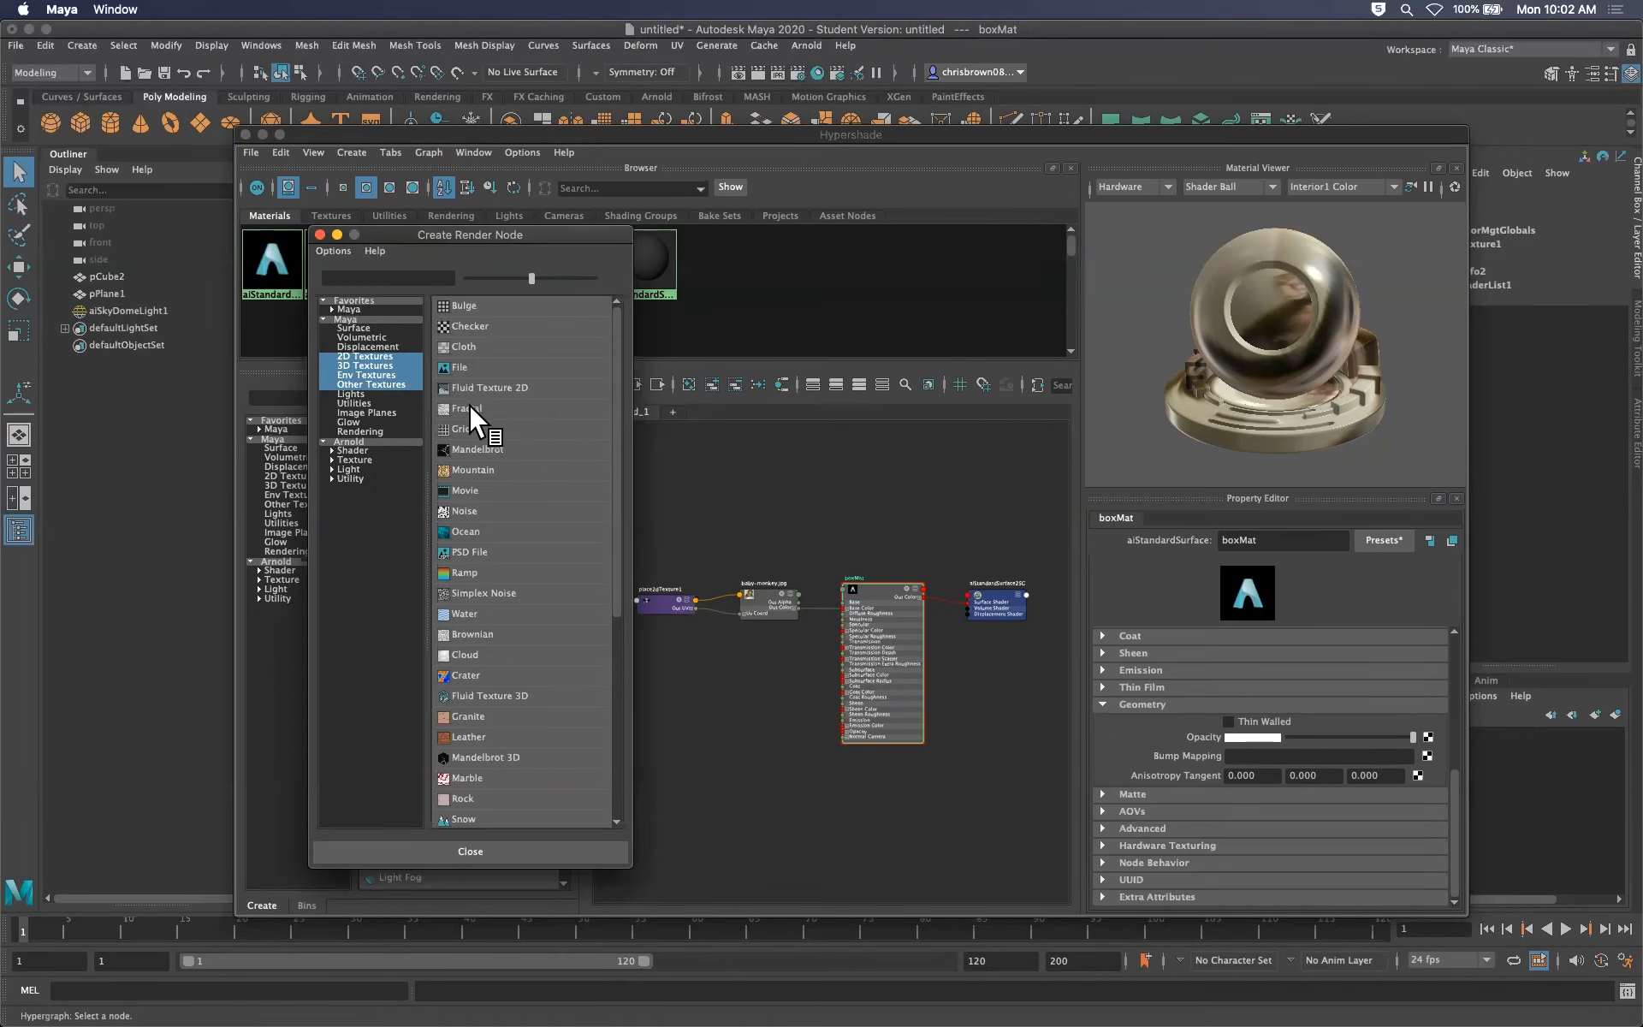
left_click(465, 509)
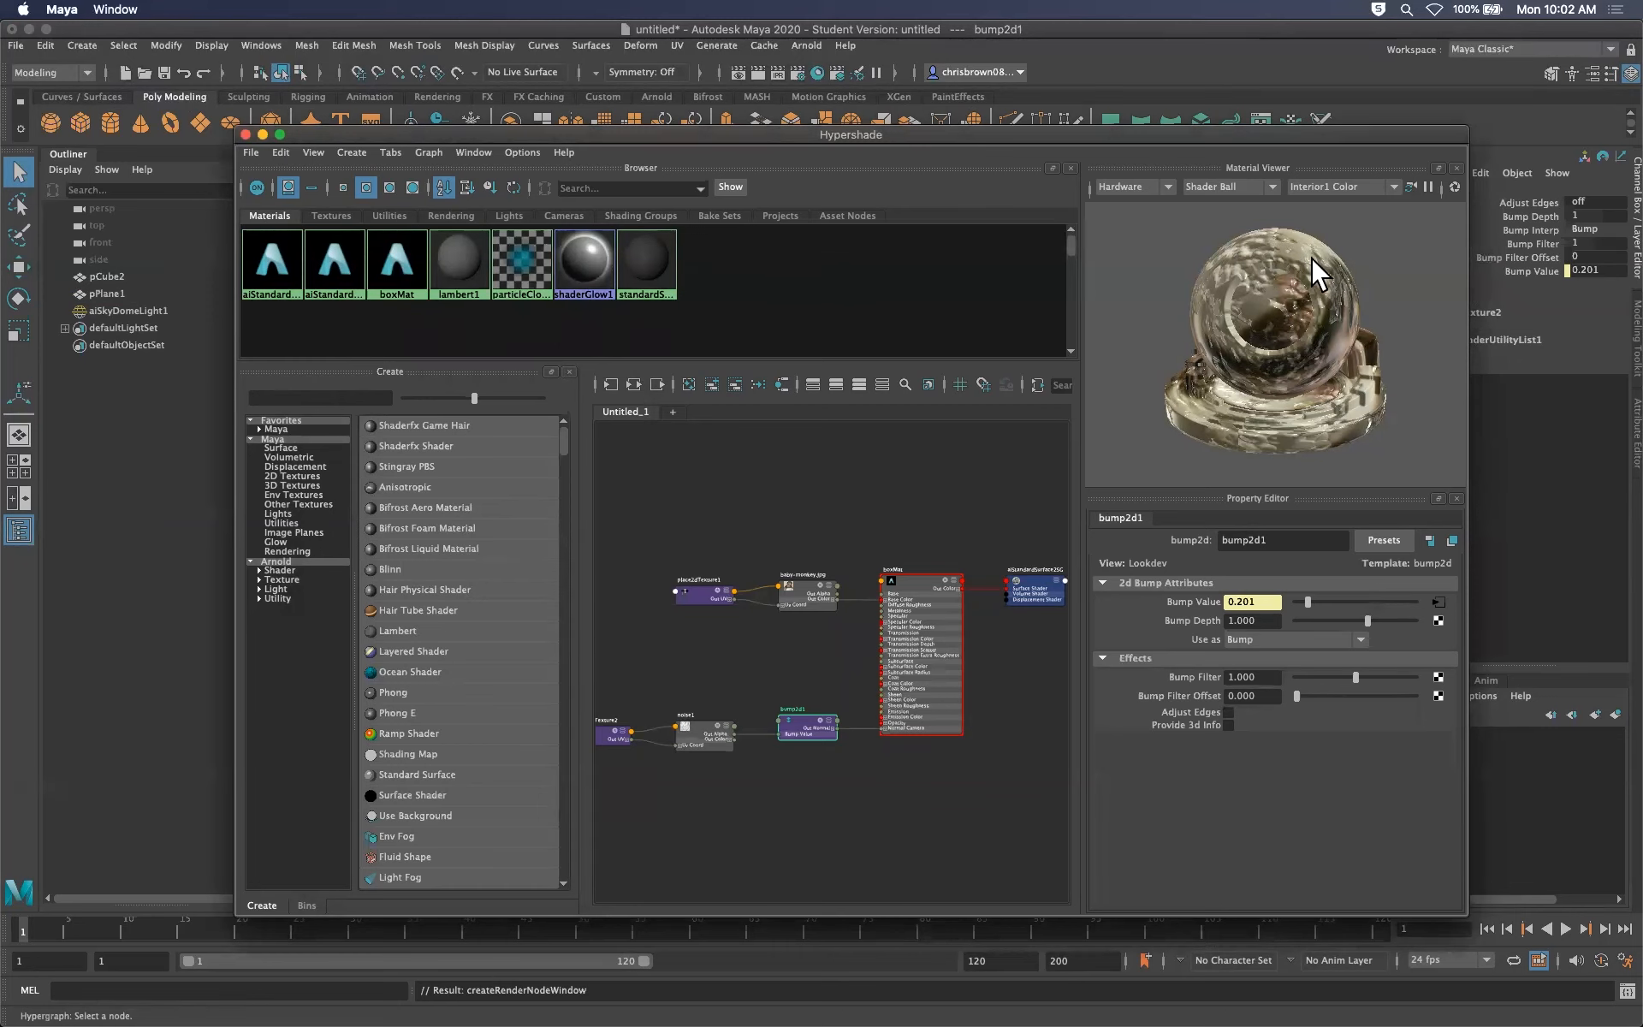
Uncover the scene and render the bump-mapped cube with Arnold, framed closely on the monkey face from a lower angle
left_click_drag(1232, 134, 1642, 175)
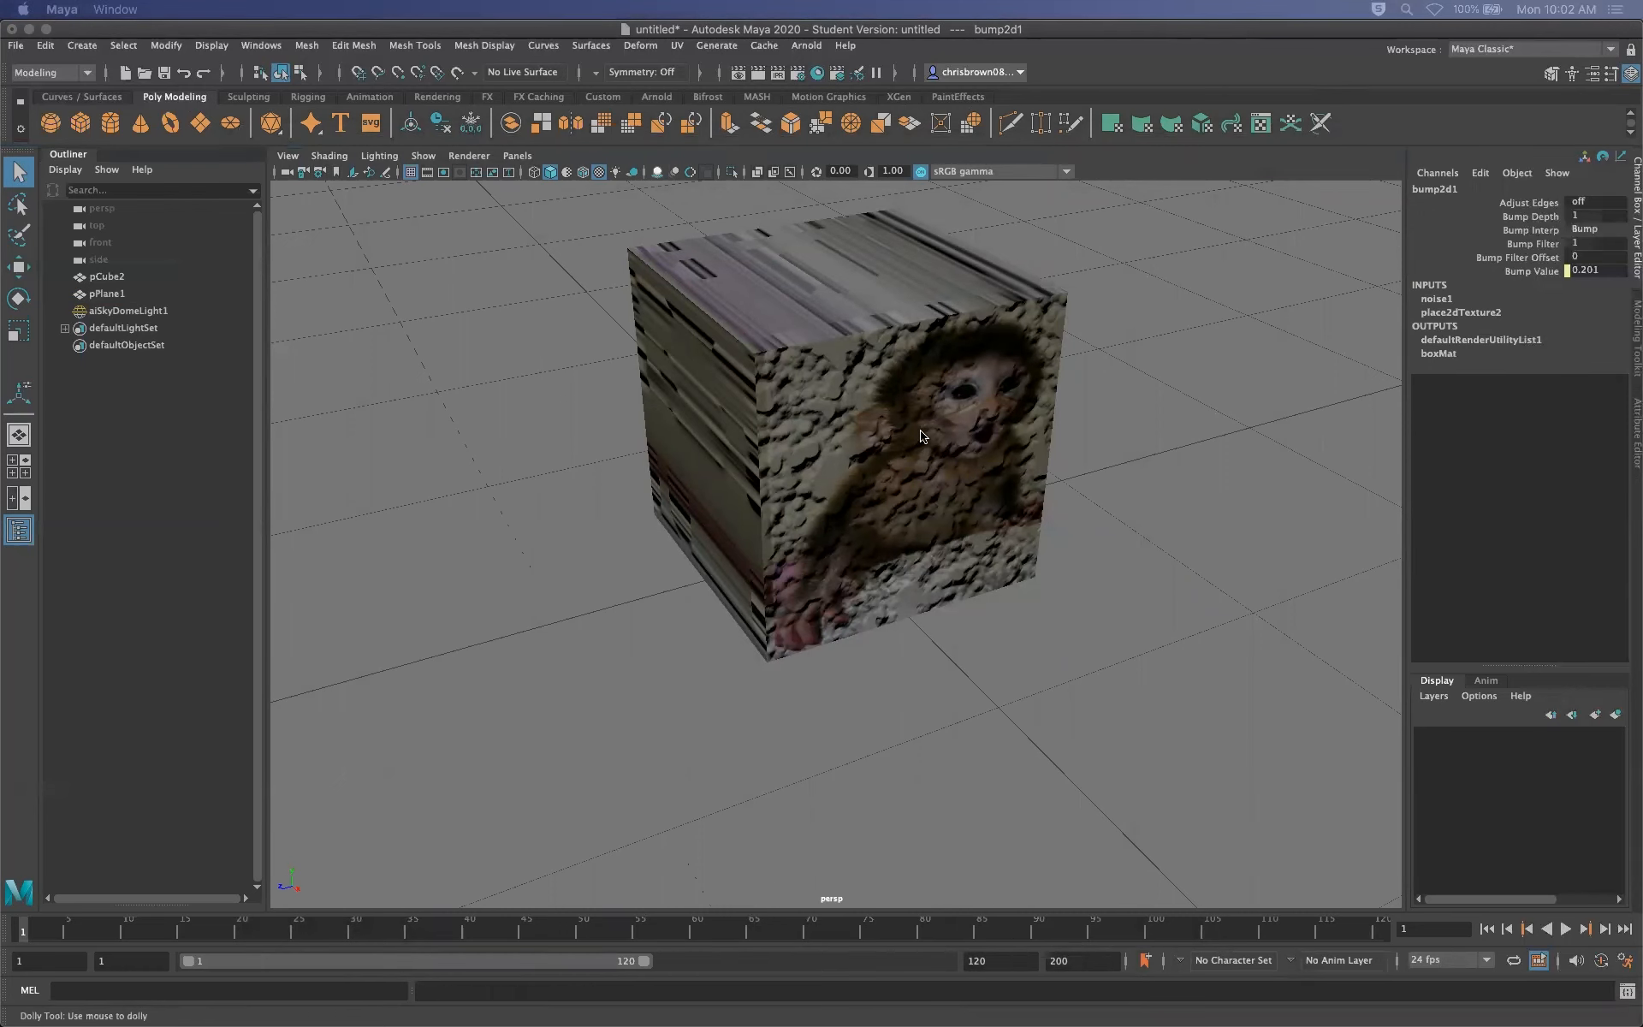
scroll(928, 440, "up", 1)
scroll(893, 435, "down", 5)
scroll(933, 452, "up", 4)
left_click_drag(931, 448, 942, 360, "alt")
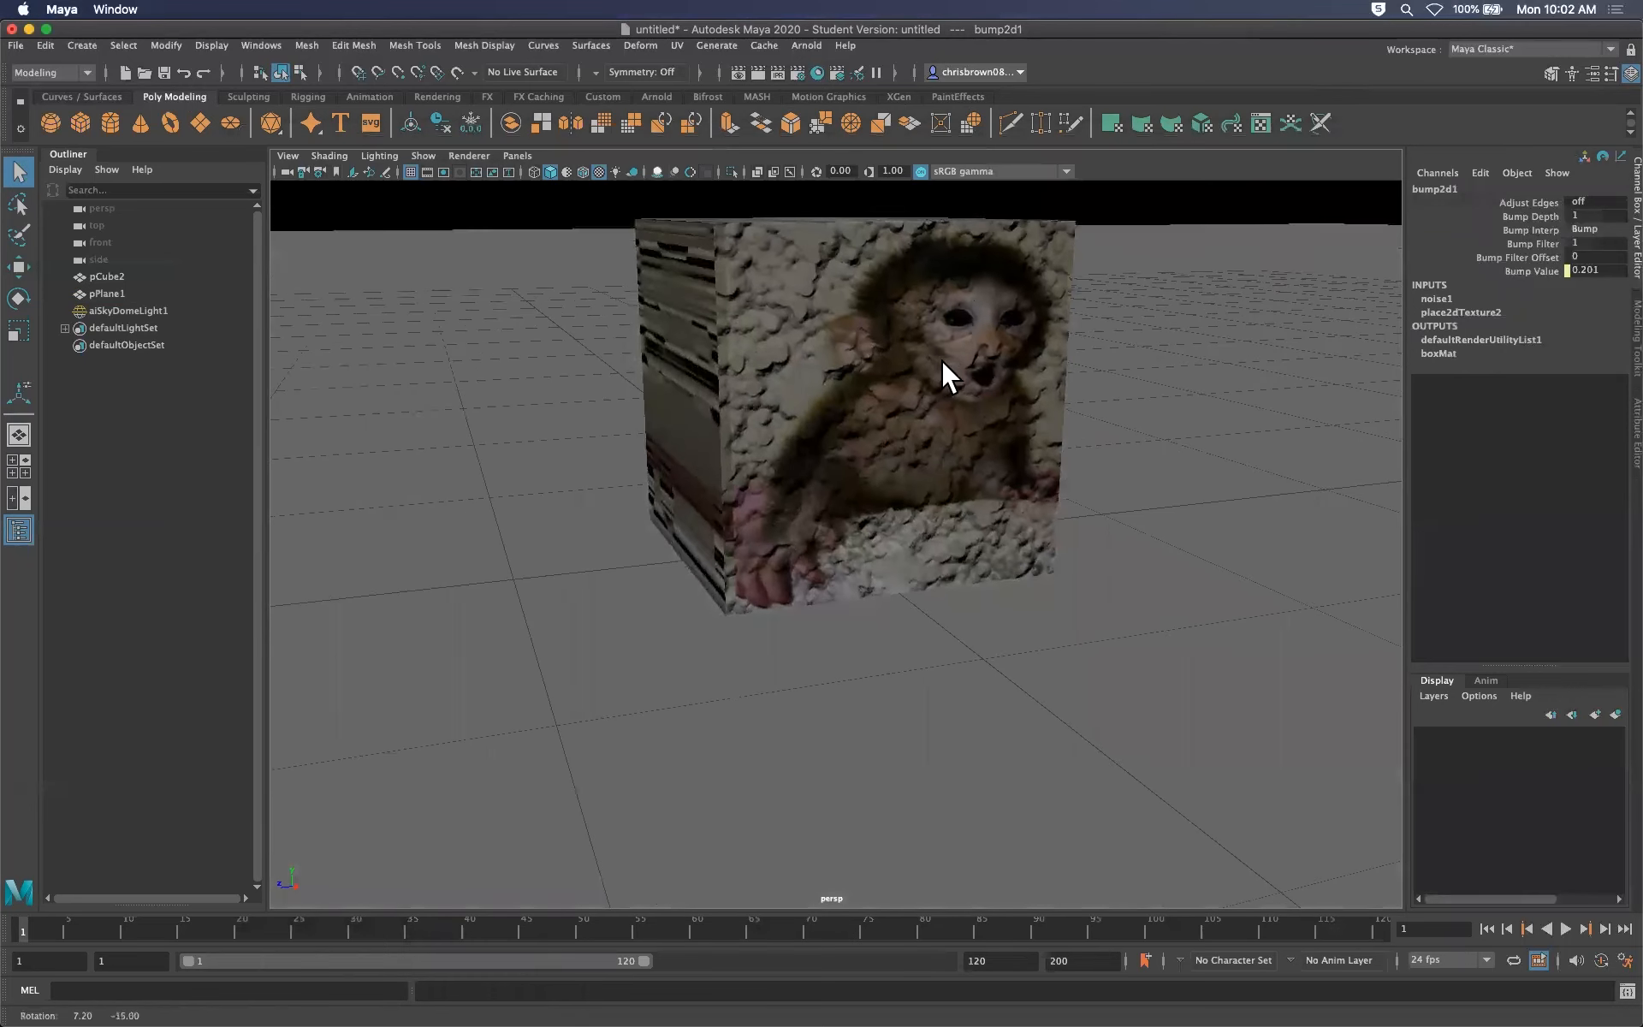
left_click(806, 45)
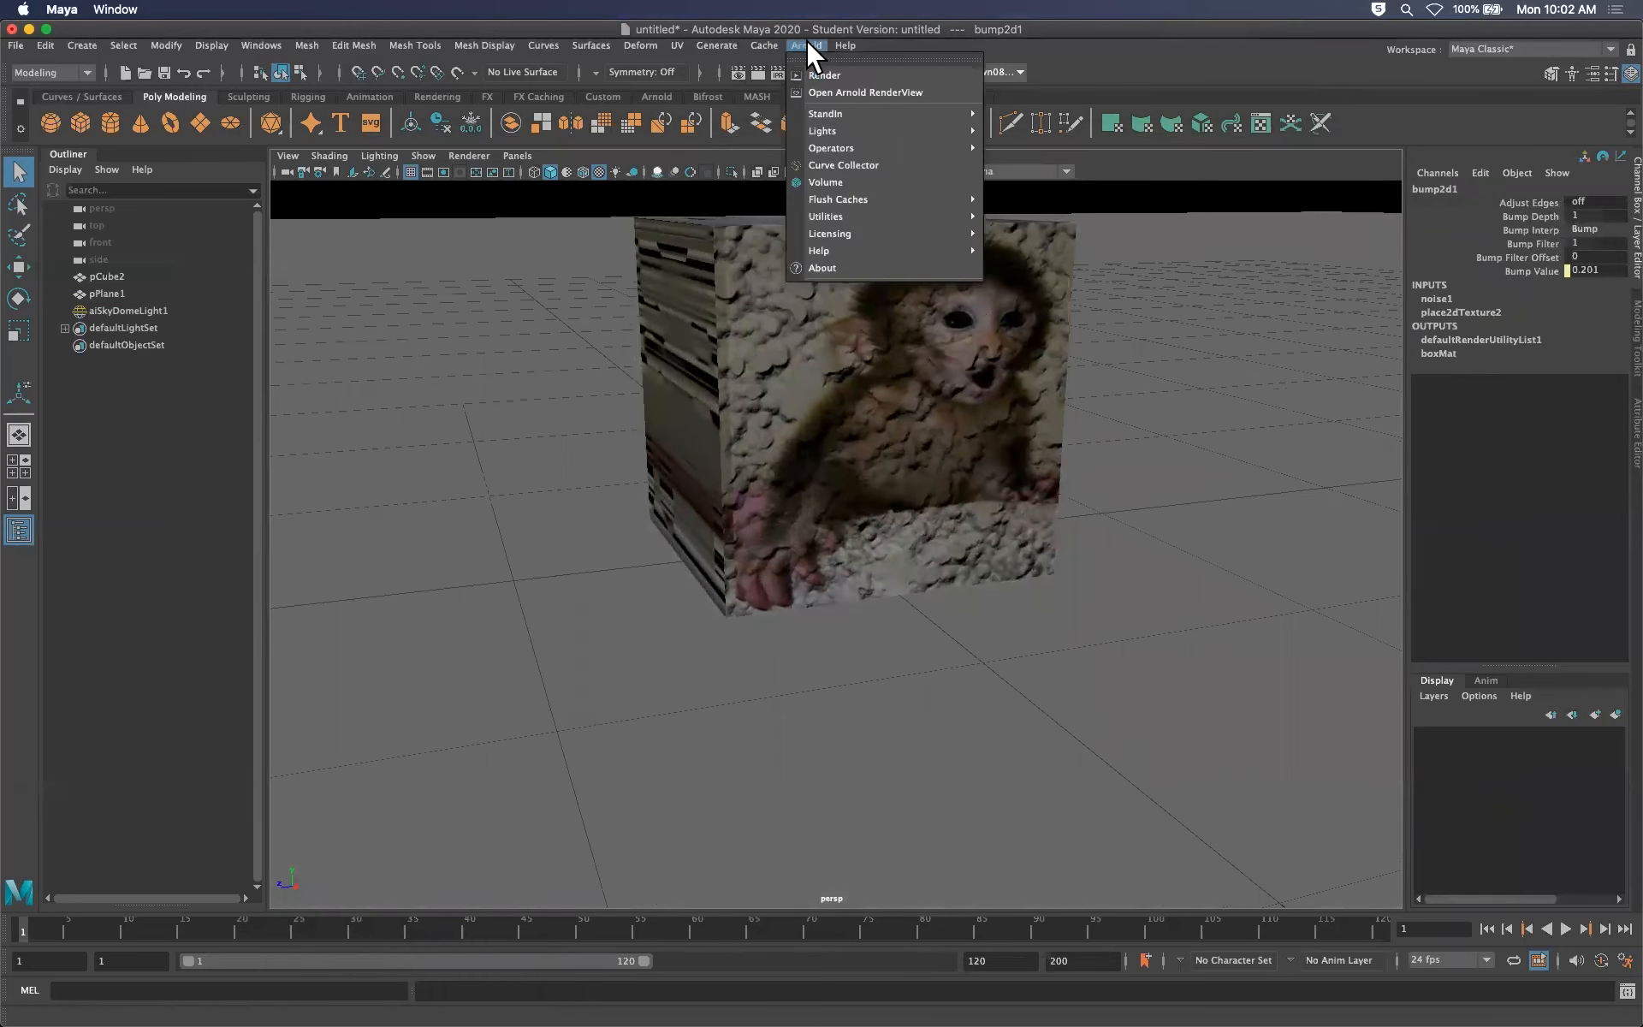
left_click(835, 77)
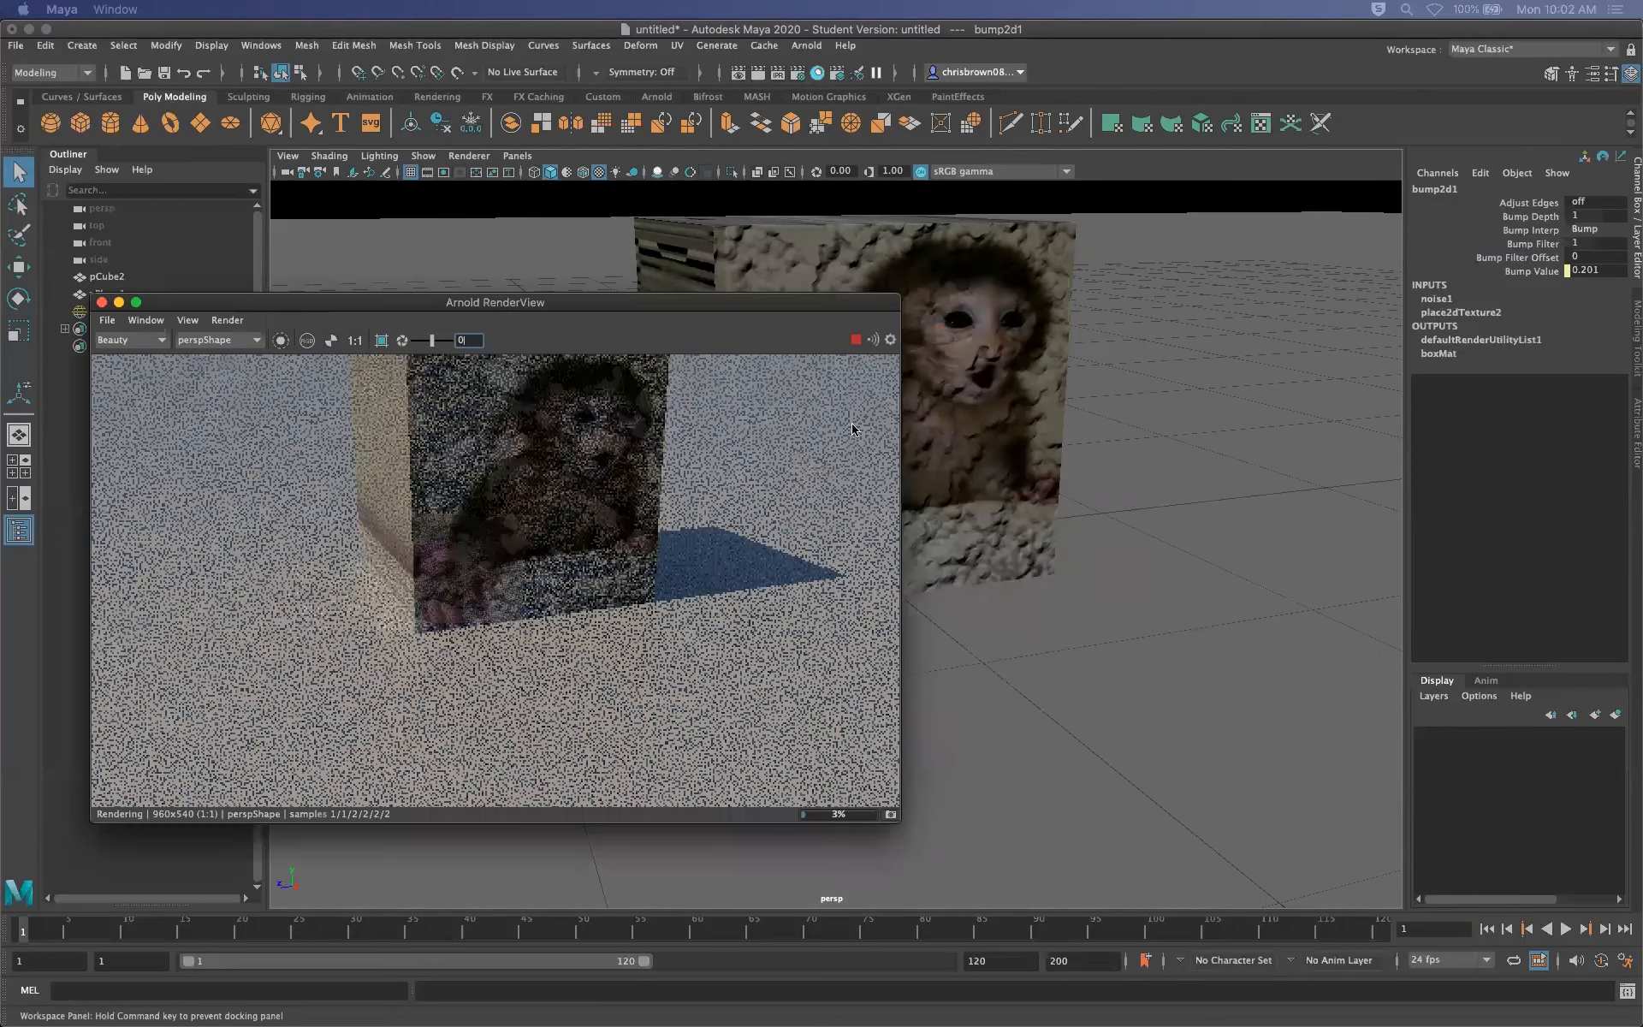
right_click_drag(969, 425, 1029, 429, "alt")
middle_click_drag(1029, 428, 1069, 509, "alt")
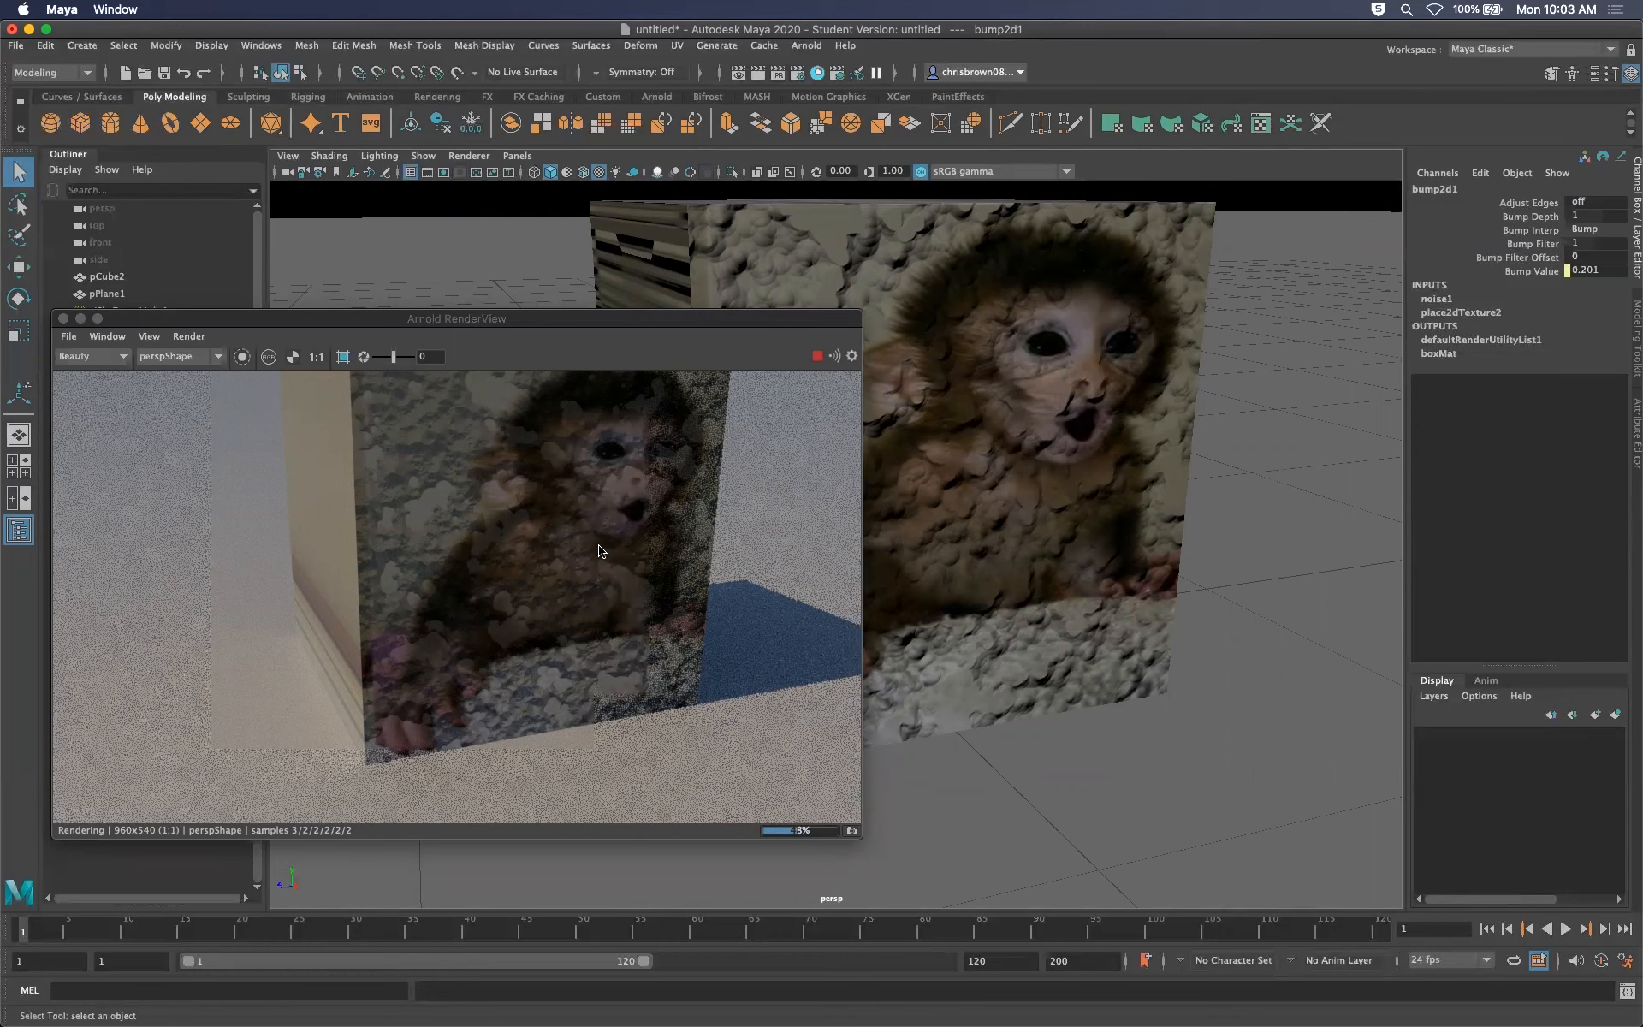
Bring the Hypershade back into view and graph boxMat's shading network
left_click_drag(1642, 128, 765, 122)
right_click(326, 261)
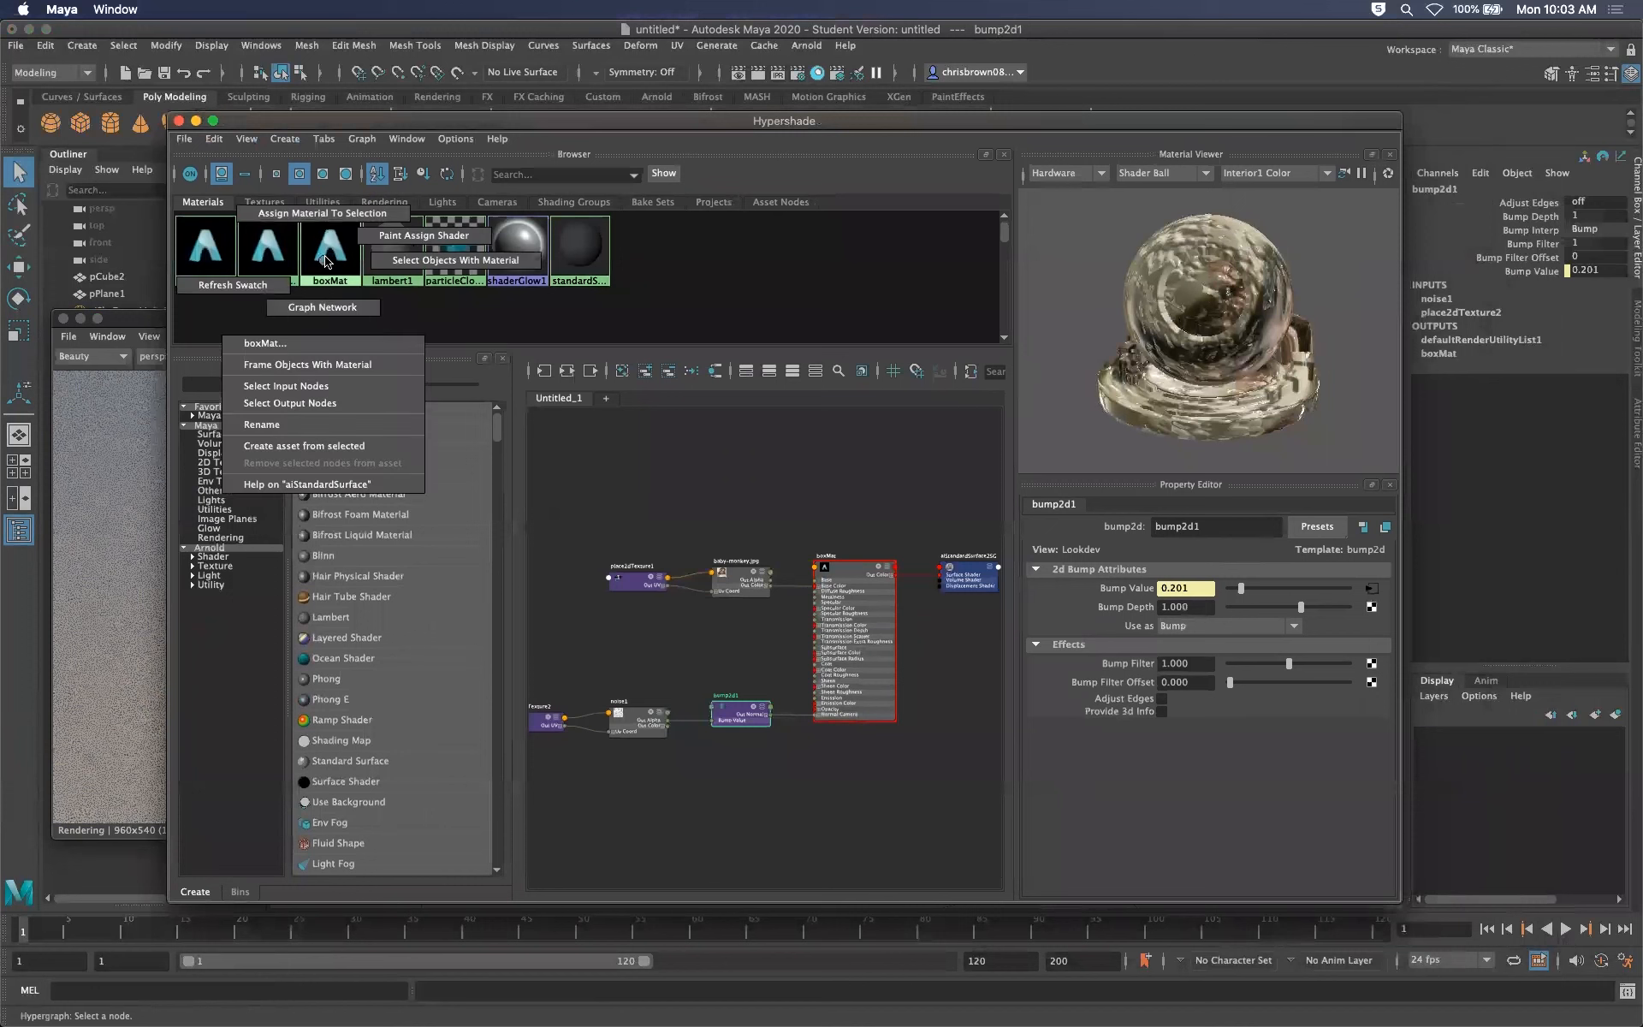
left_click(322, 303)
Examine how the noise1, bump2d1 and baby-monkey.jpg nodes connect to boxMat in the graphed network
right_click_drag(753, 606, 1078, 632, "alt")
middle_click_drag(796, 608, 974, 587, "alt")
middle_click_drag(835, 620, 730, 557, "alt")
middle_click_drag(913, 604, 961, 653, "alt")
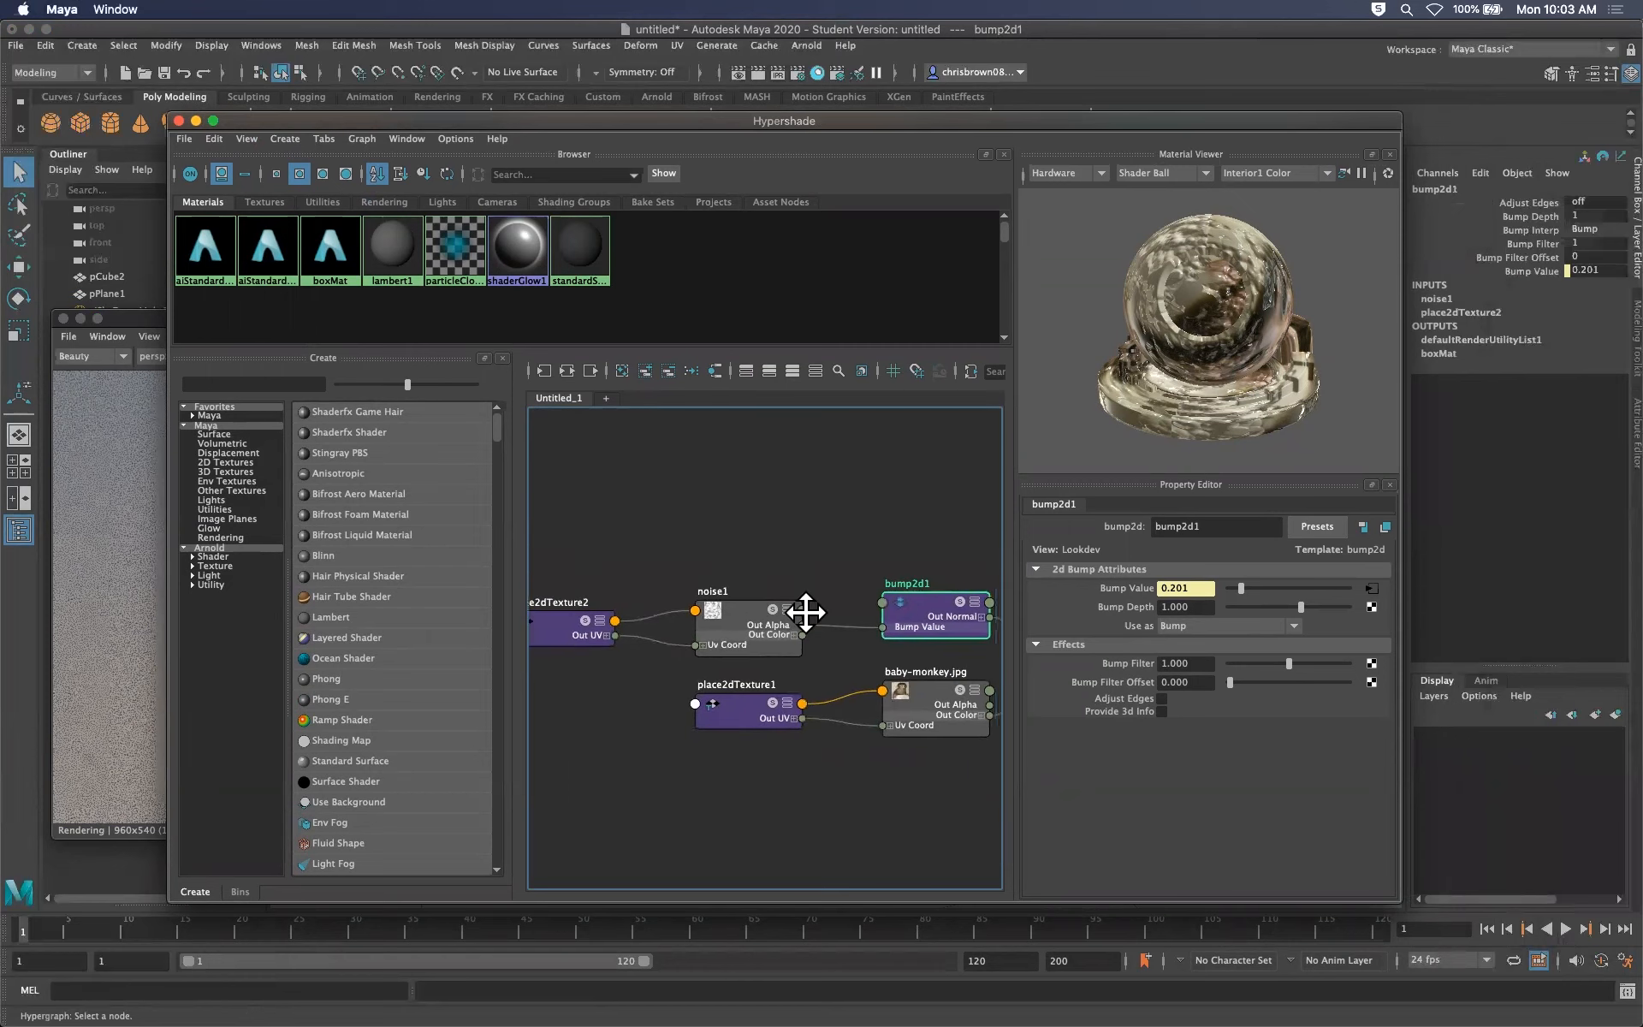
middle_click_drag(754, 558, 693, 517, "alt")
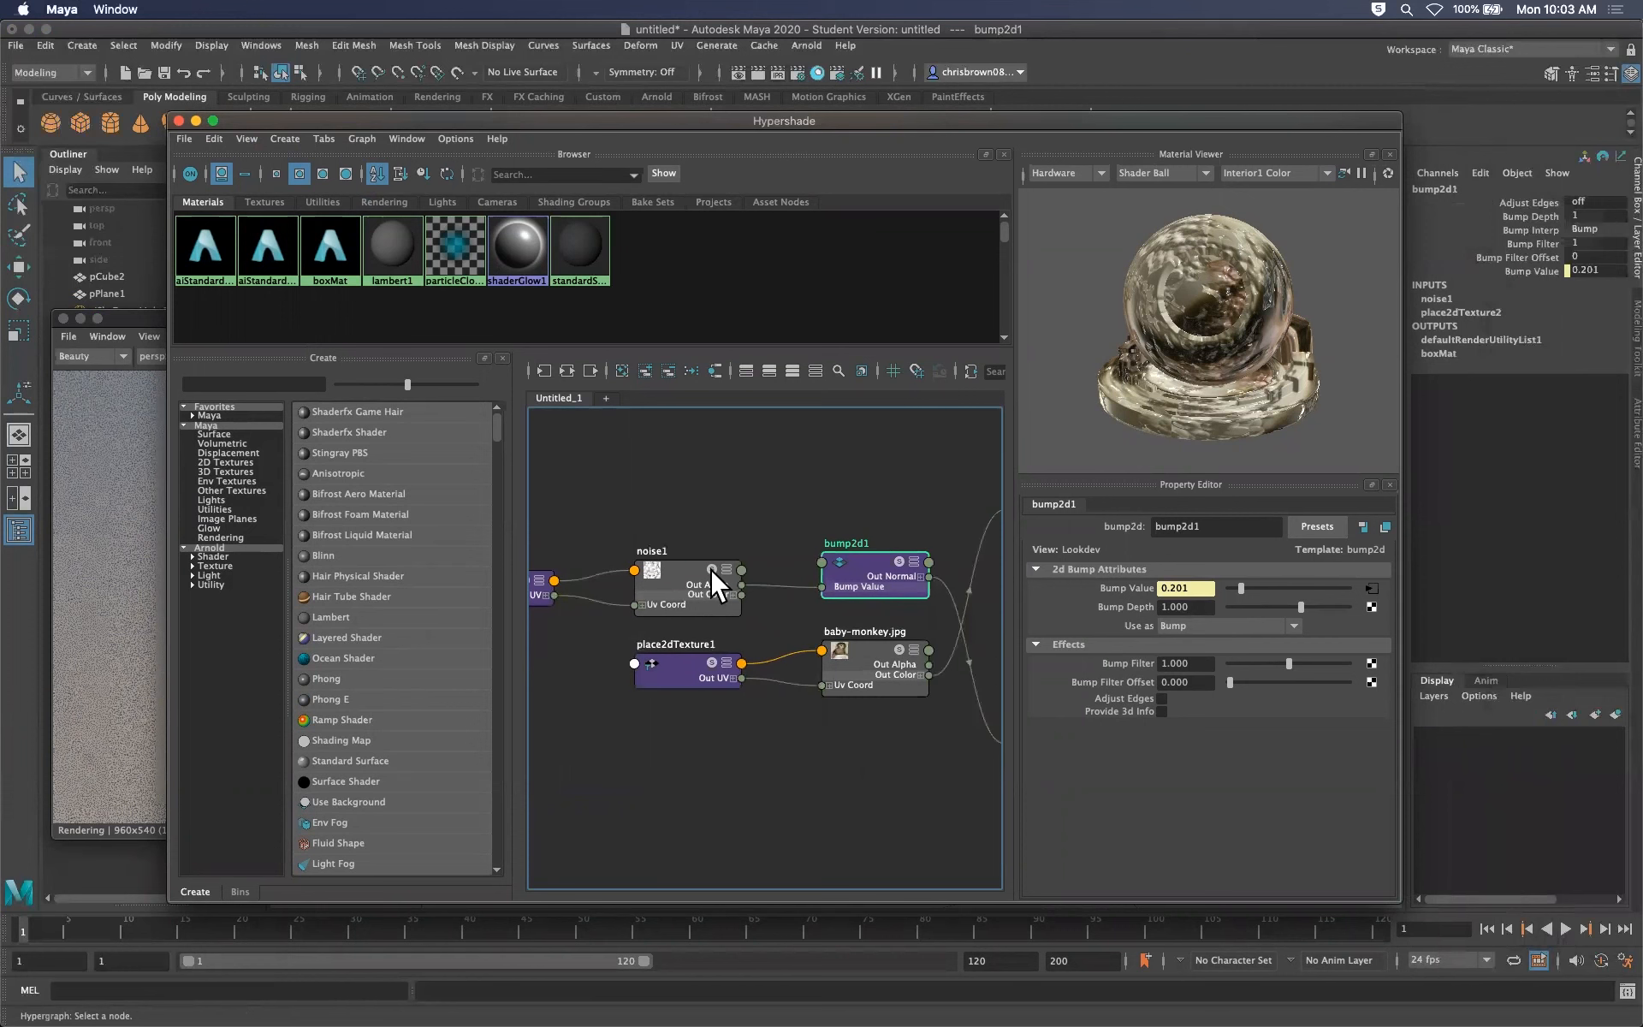
middle_click_drag(933, 555, 770, 540, "alt")
middle_click_drag(857, 571, 792, 580, "alt")
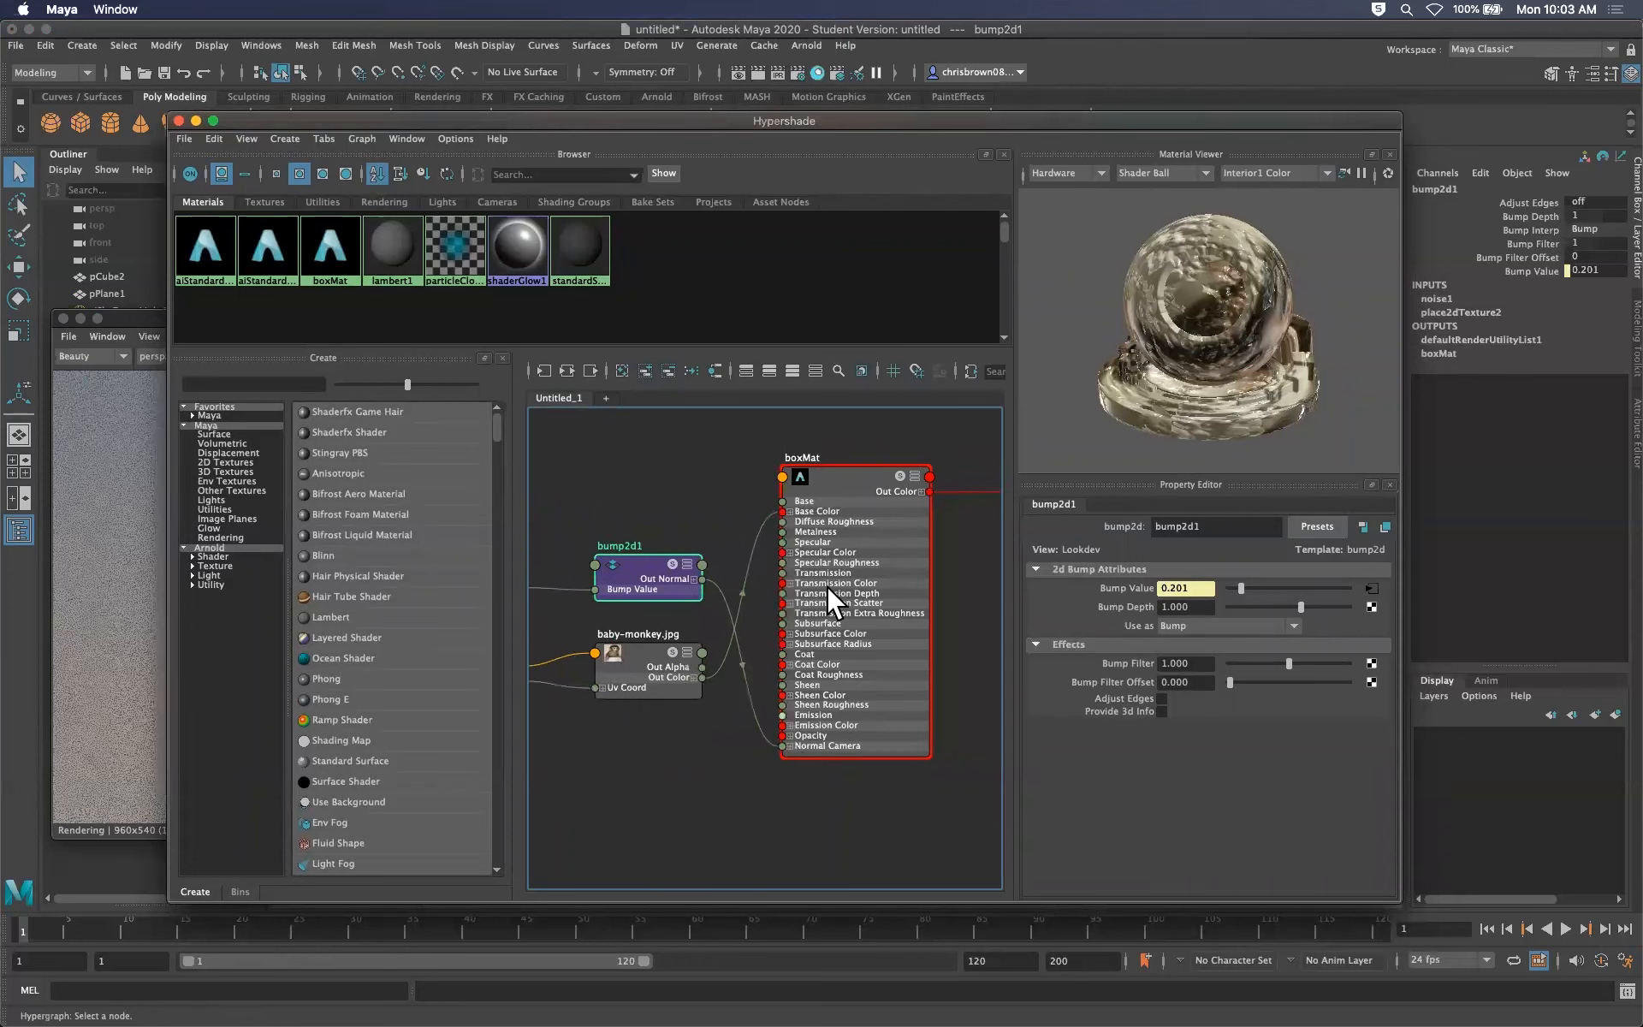
scroll(708, 590, "down", 5)
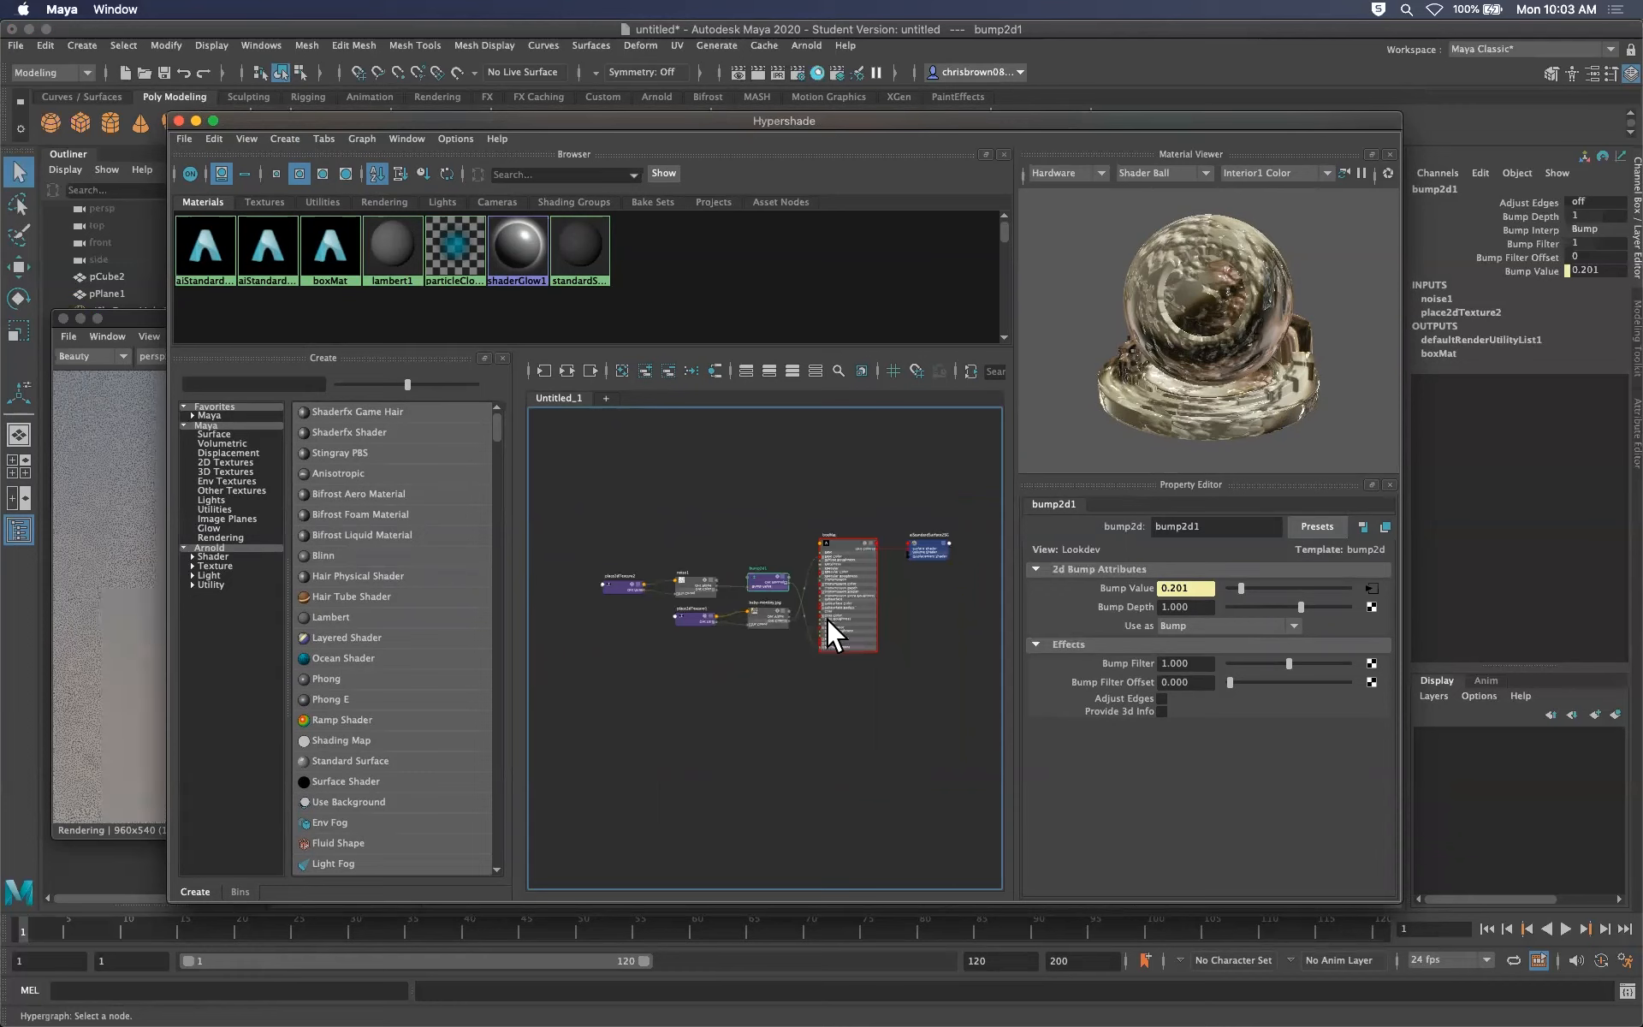
mouse_move(837, 605)
right_mouse_down("alt")
mouse_move(788, 604)
mouse_move(927, 607)
right_mouse_up("alt")
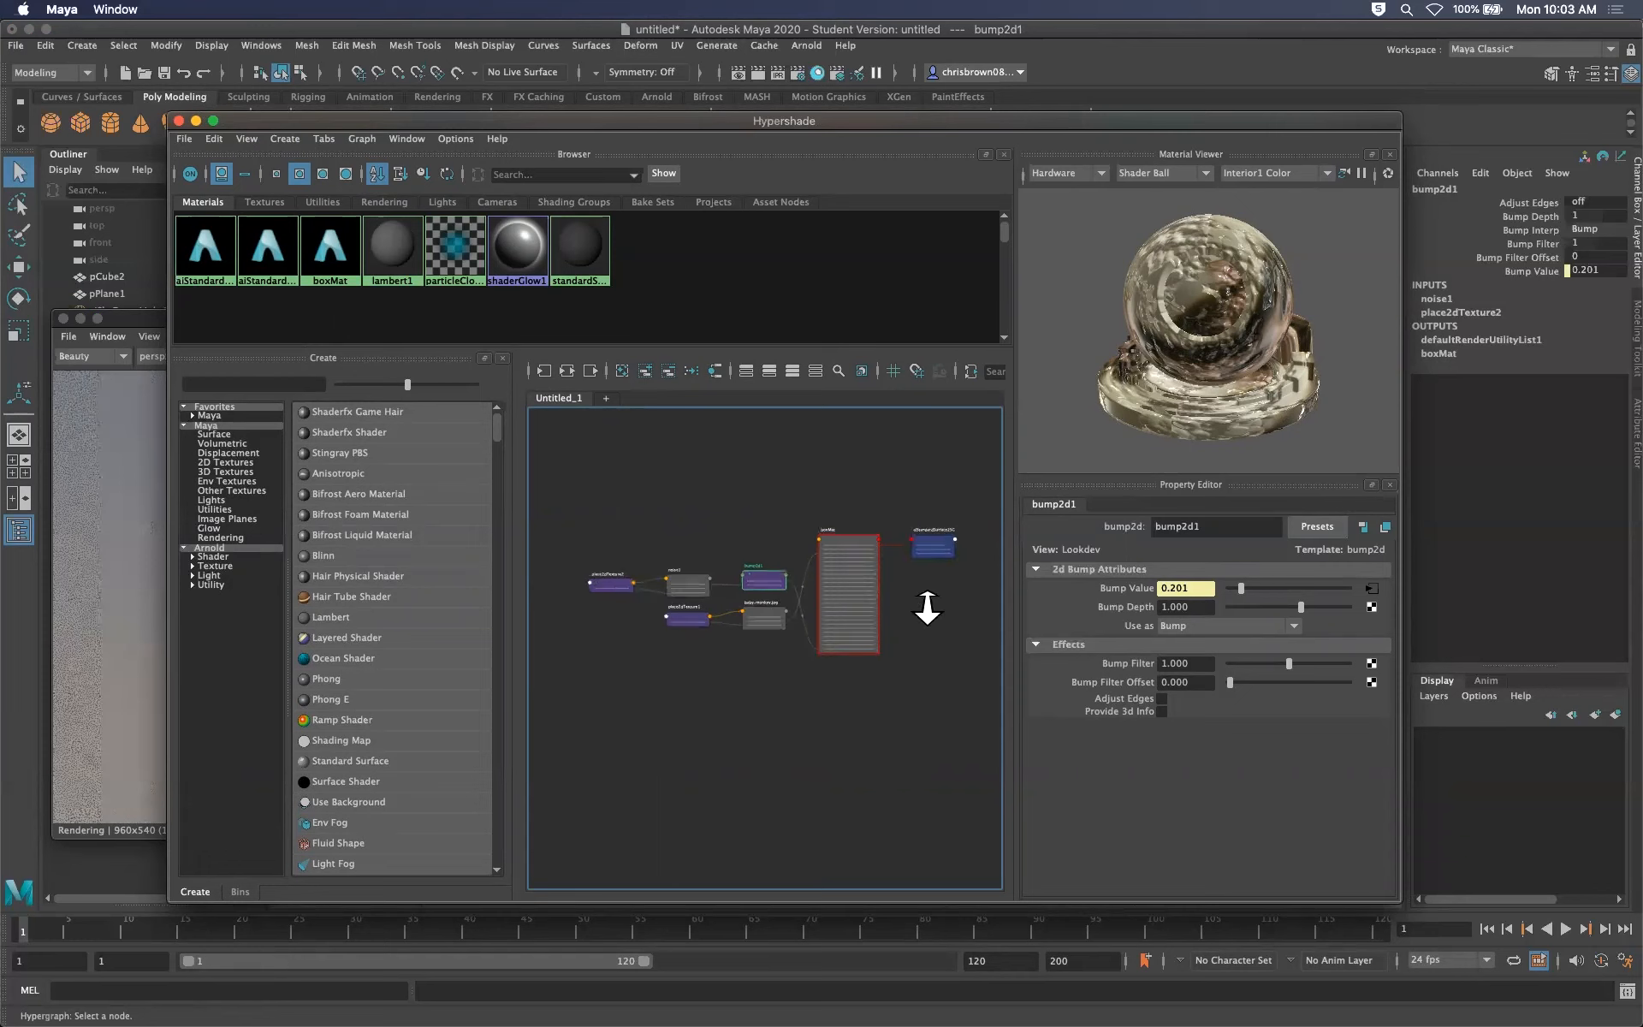
scroll(890, 586, "up", 3)
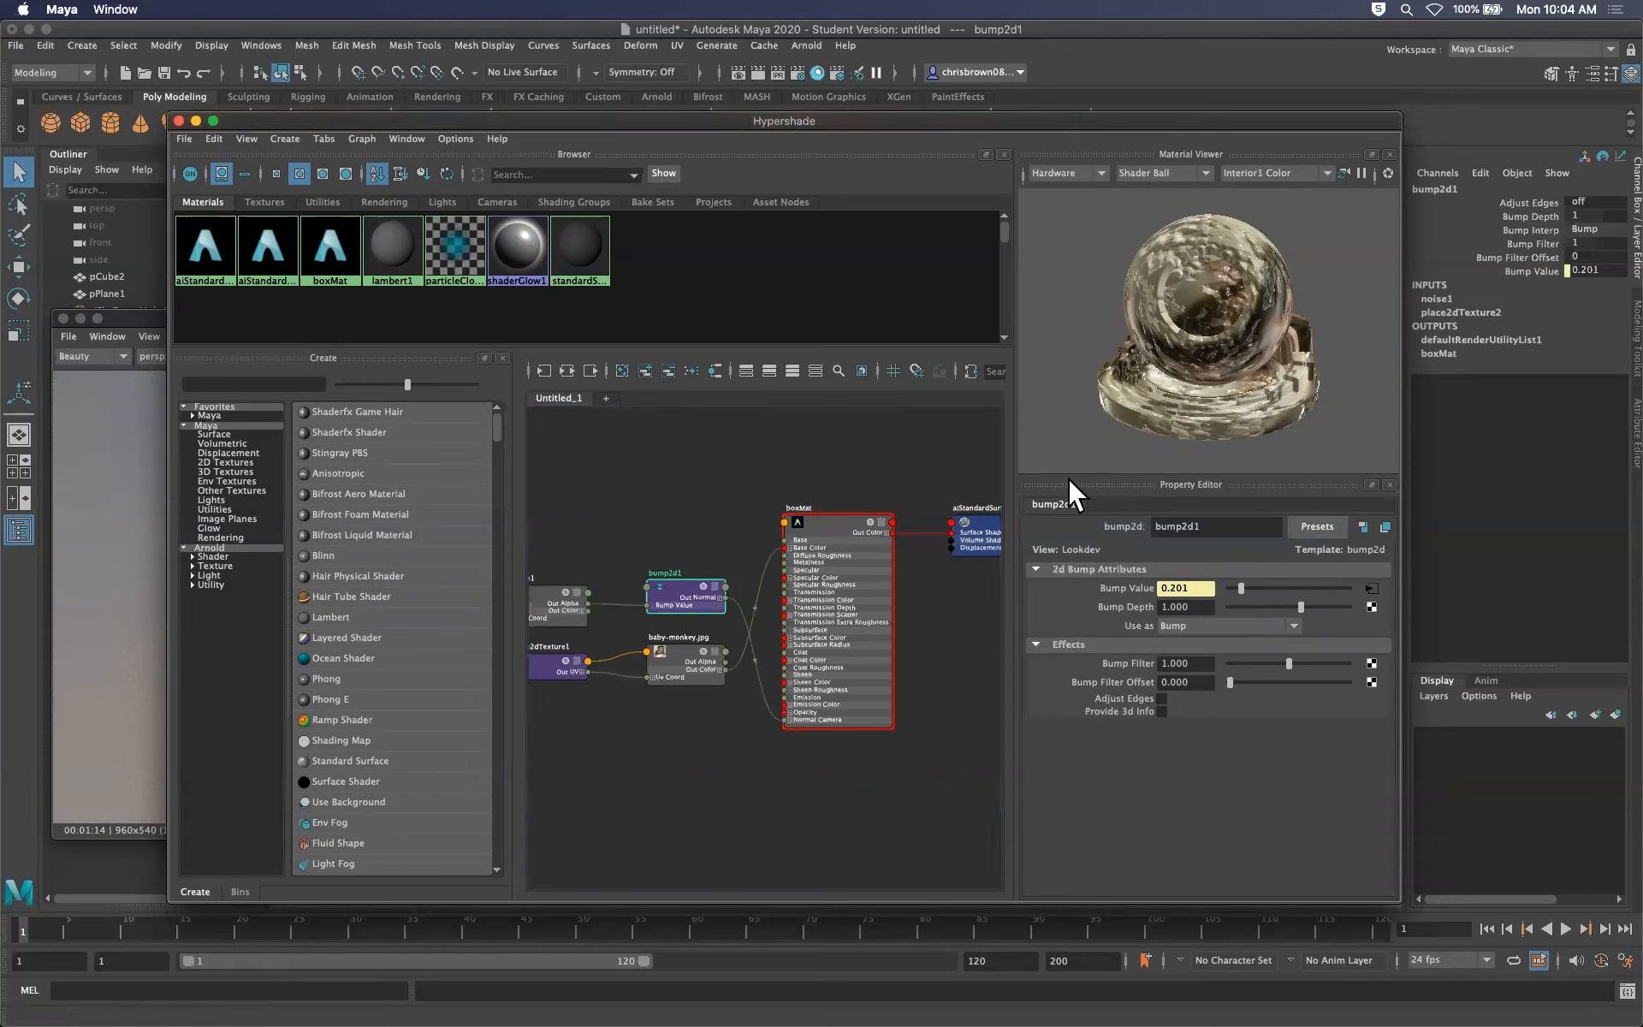
Select the boxMat node and review its Base Color and Bump Mapping connections
left_click(826, 554)
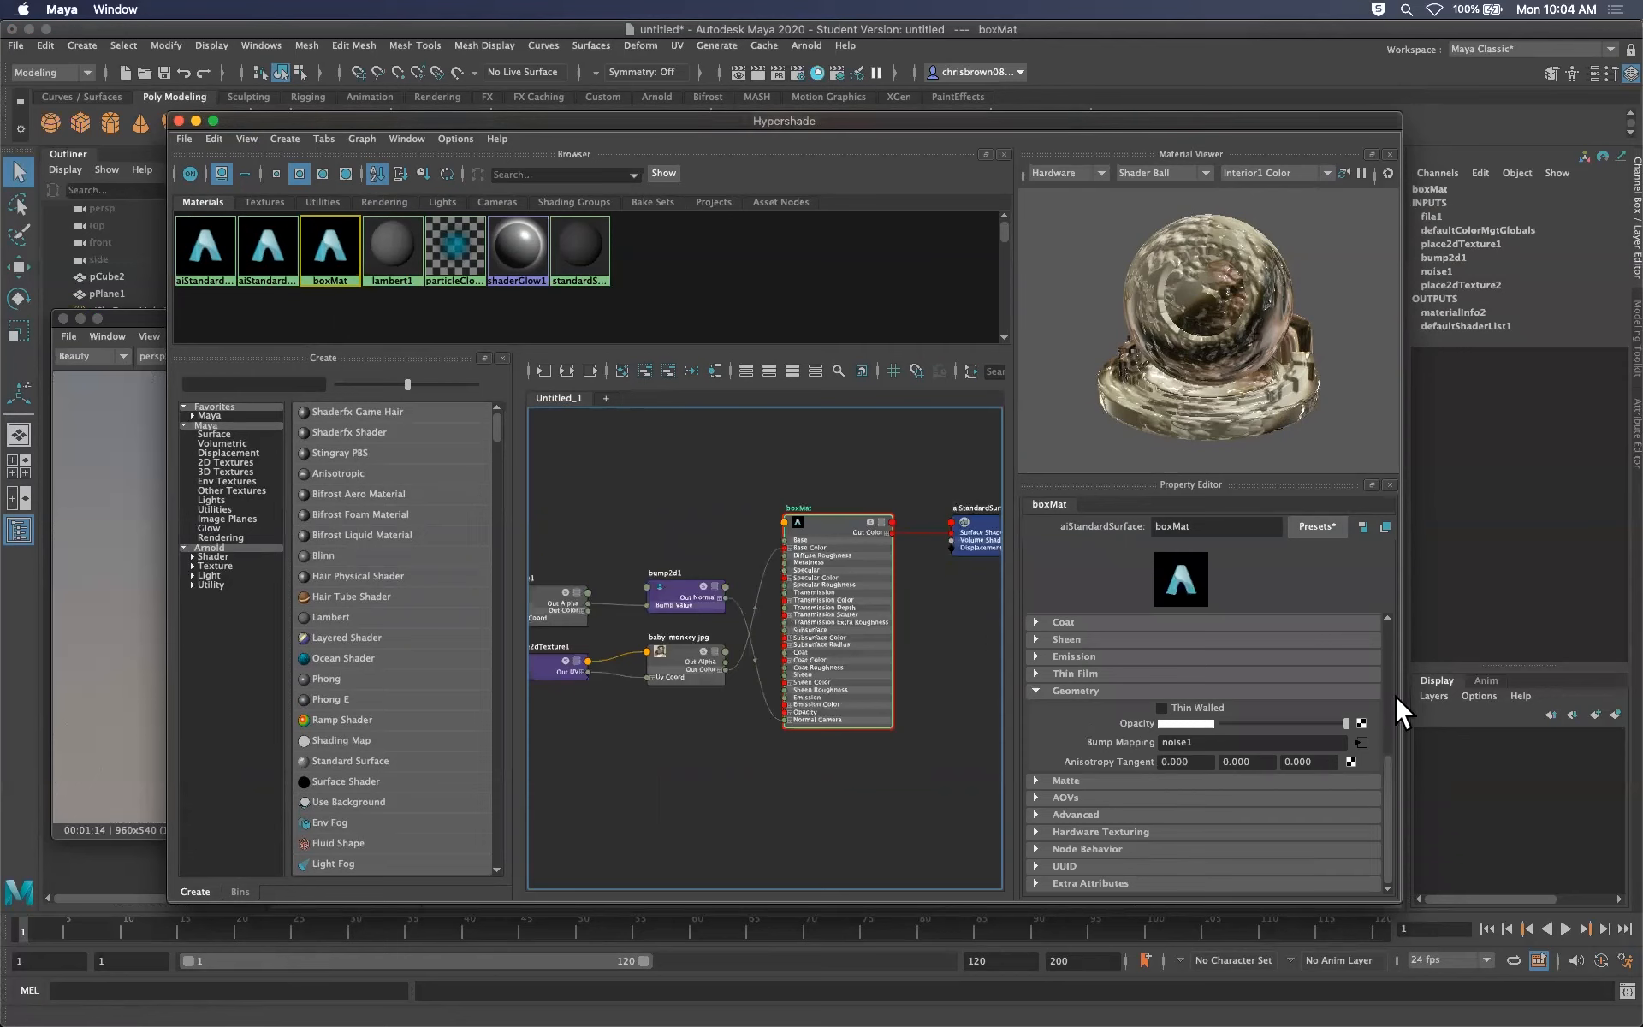
scroll(1376, 632, "up", 2)
scroll(1291, 642, "up", 8)
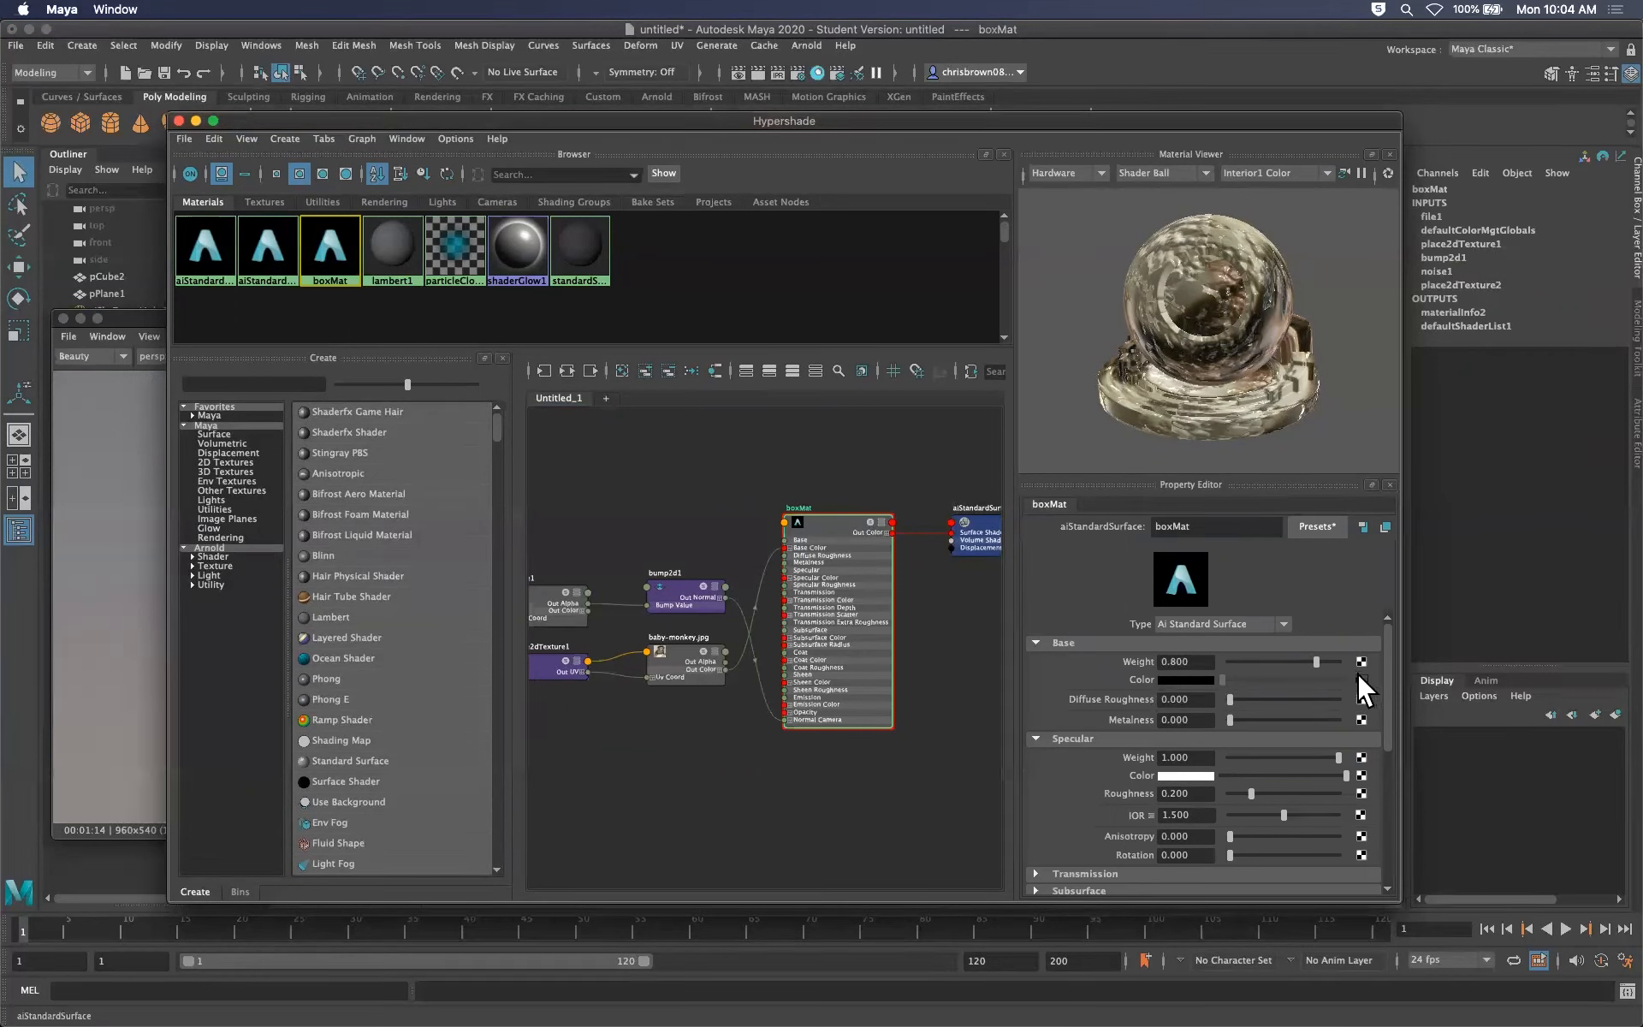
left_click_drag(1387, 715, 1384, 806)
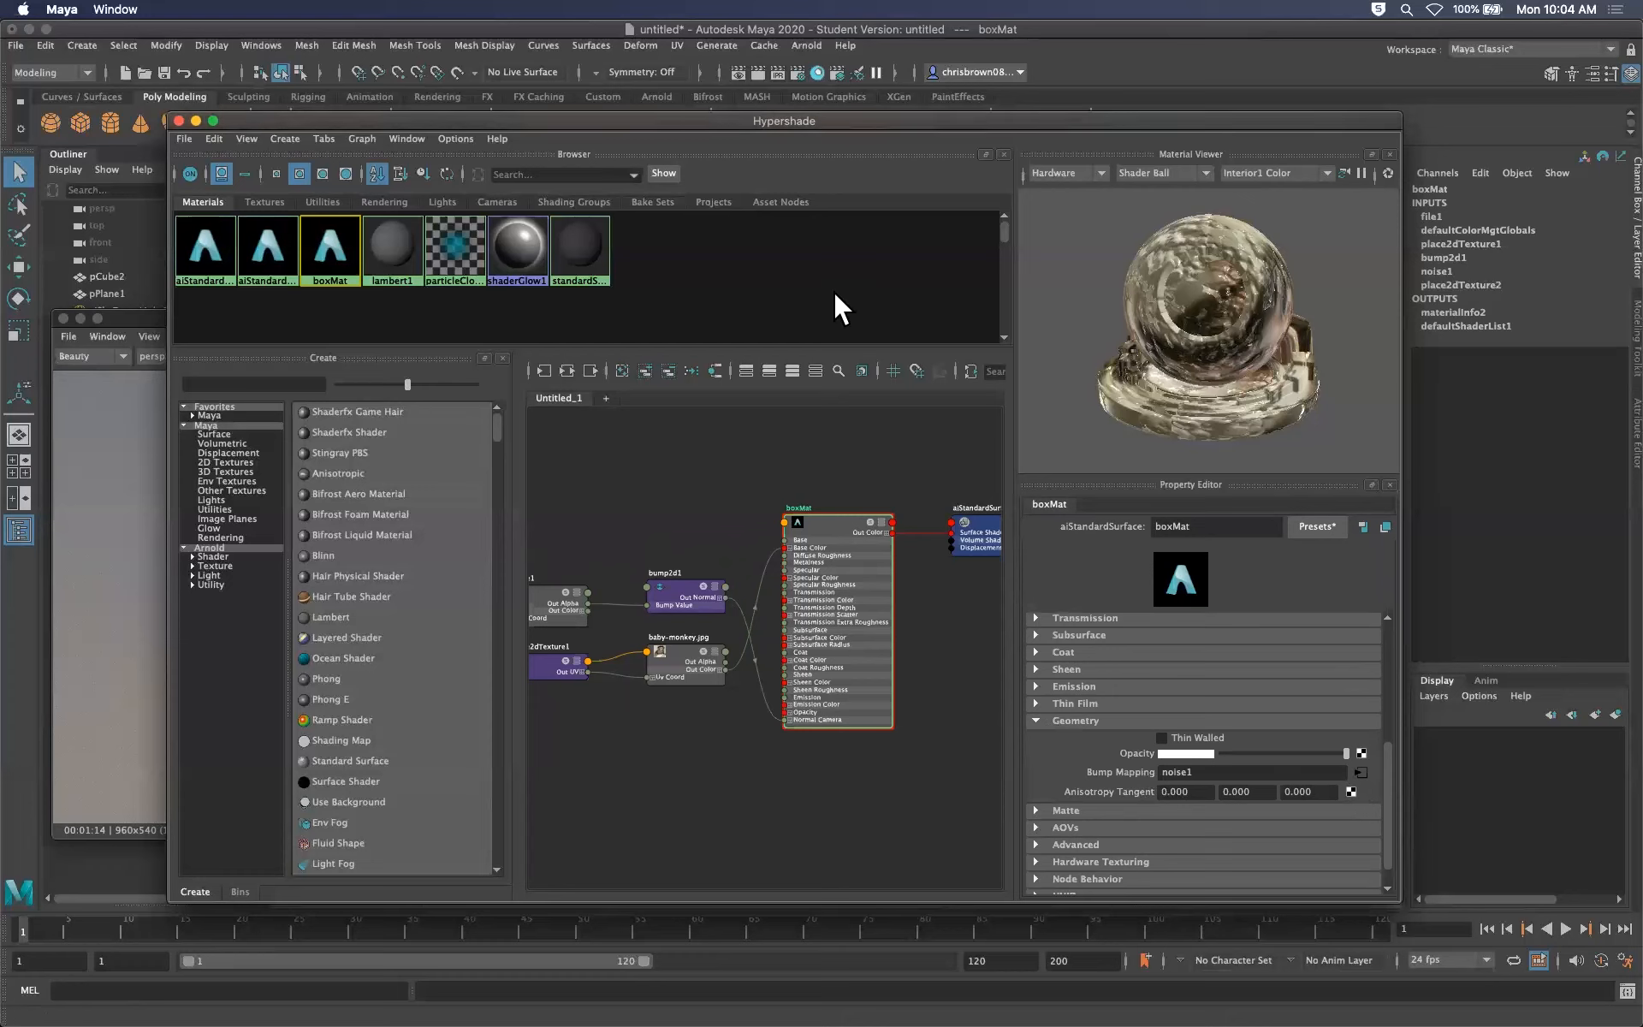
Select the noise1 node in boxMat's network and lower its Density to 0.432
left_click(546, 585)
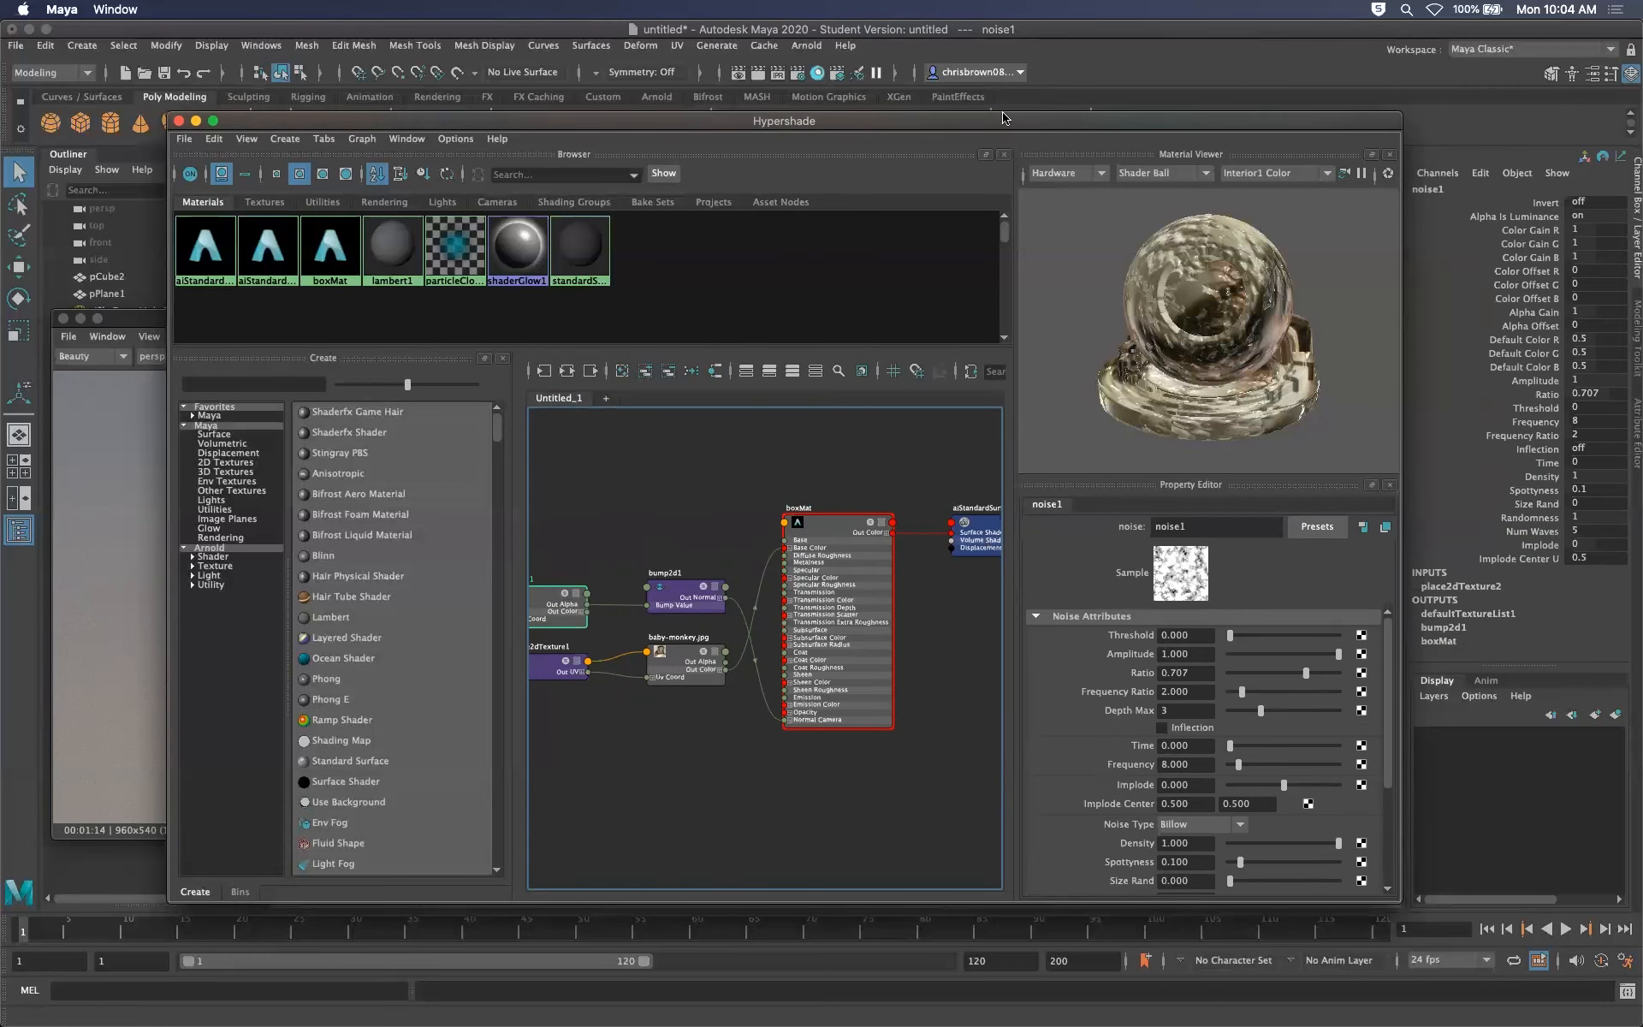
left_click_drag(1005, 118, 997, 145)
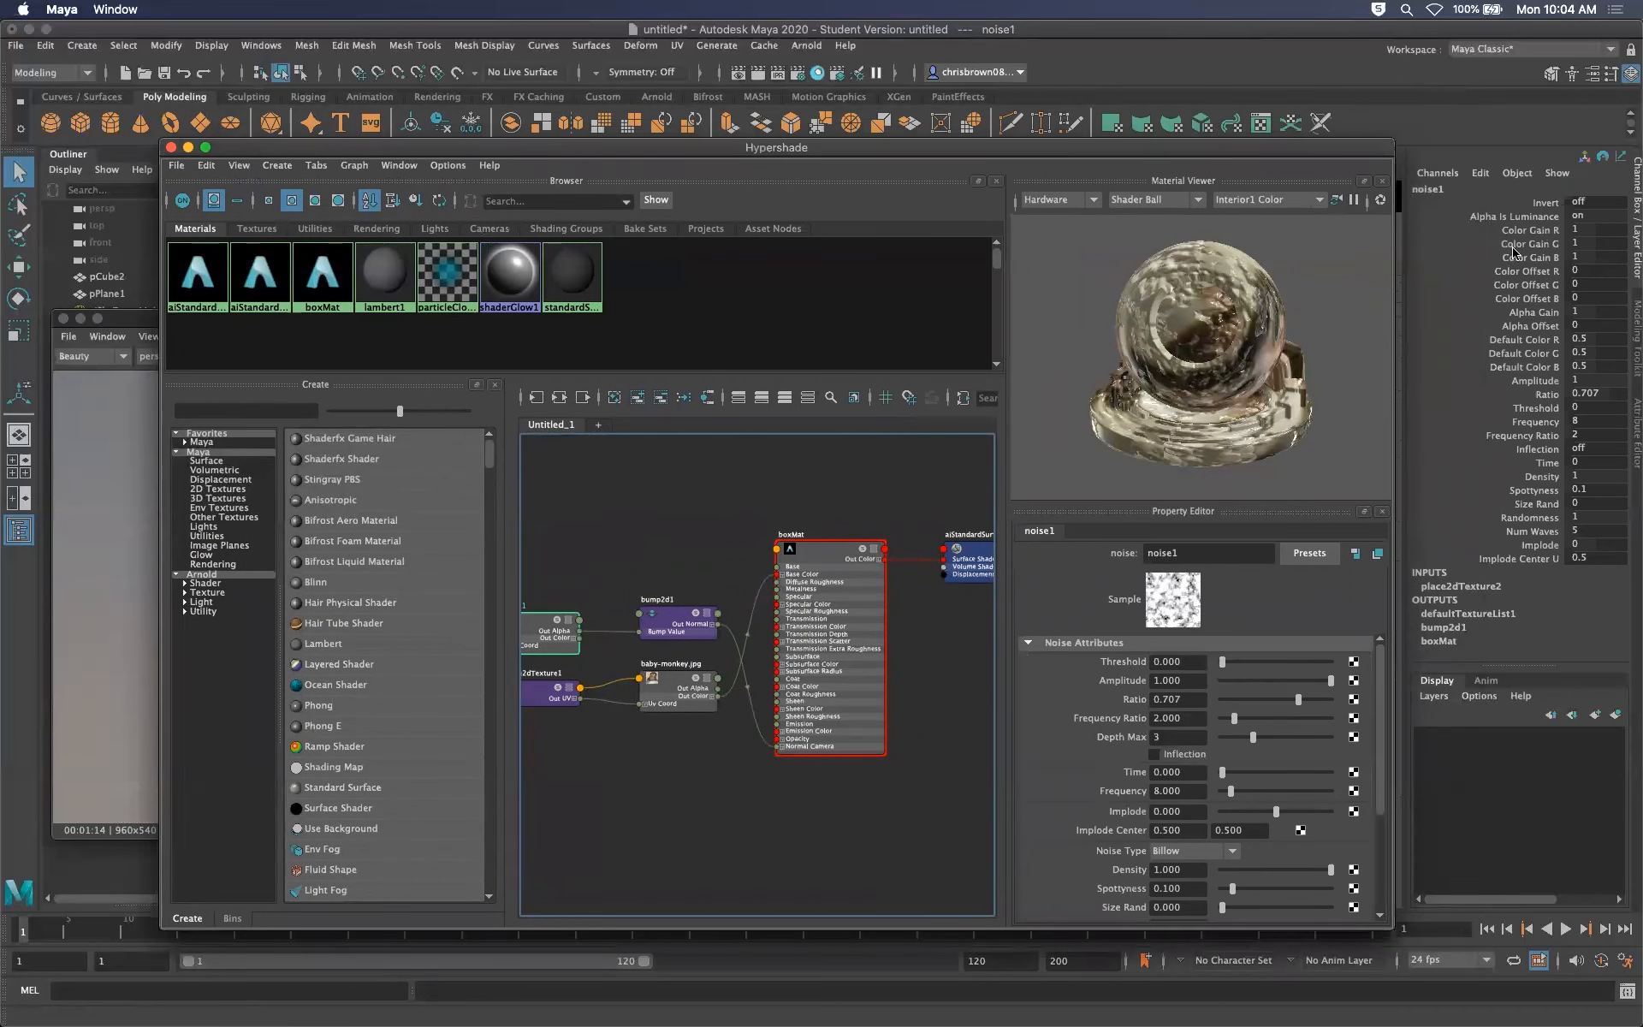
left_click_drag(1220, 147, 1189, 288)
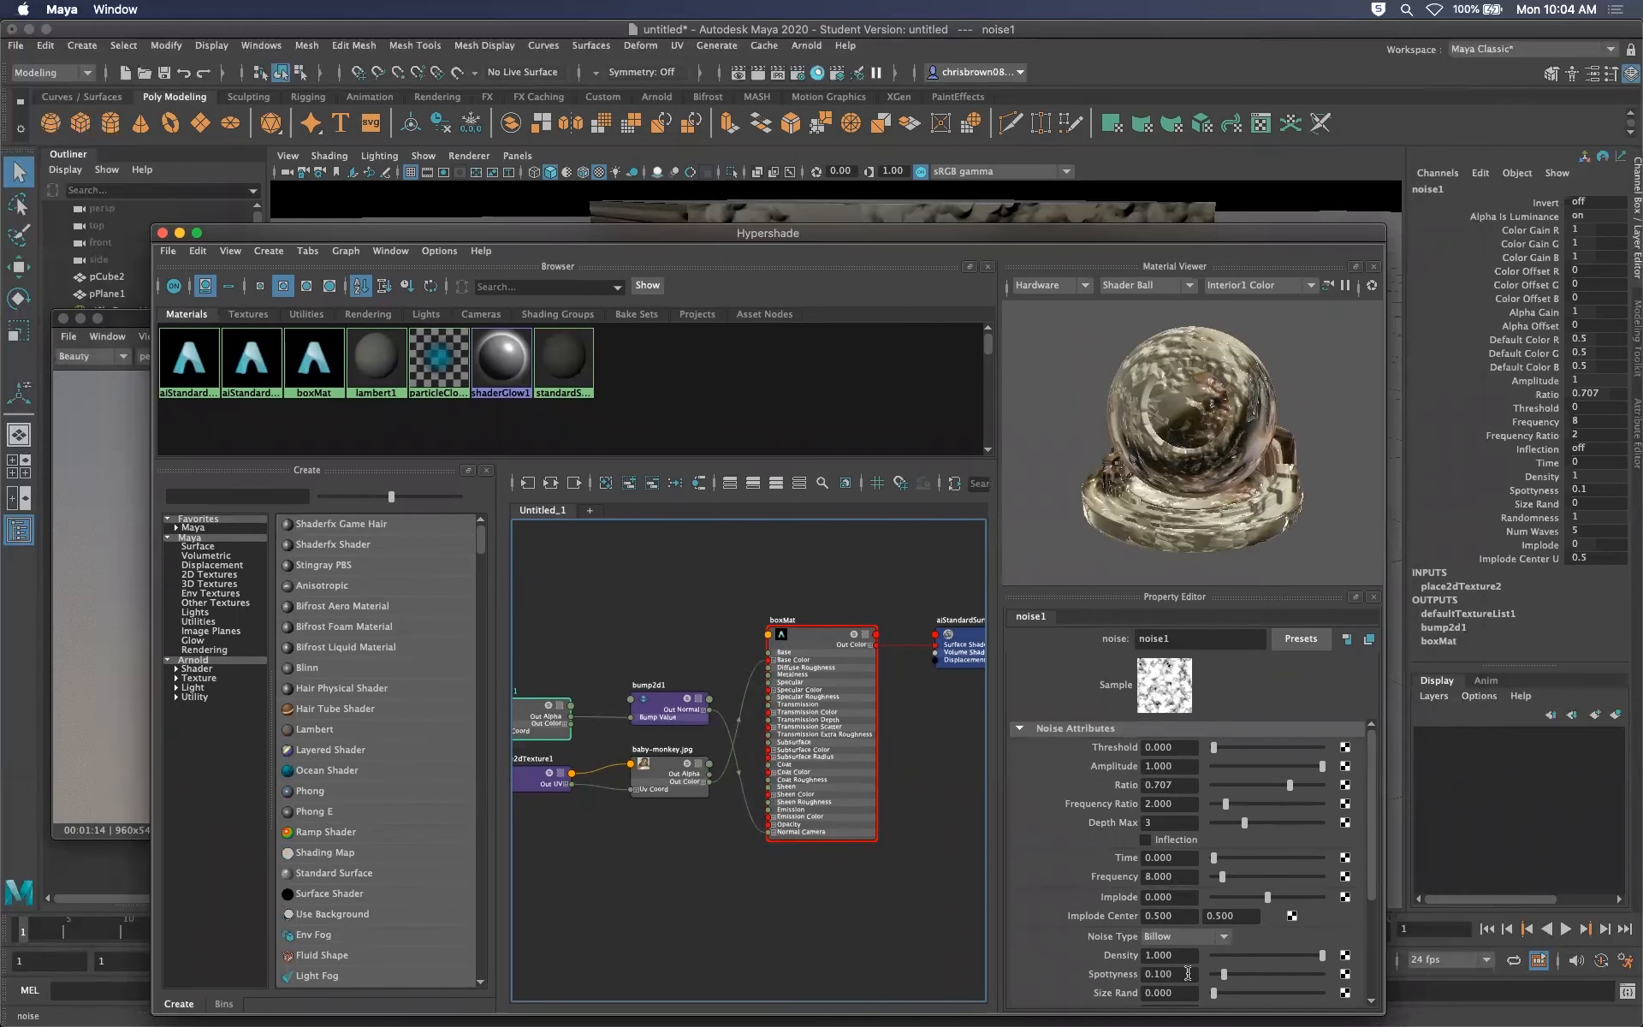
scroll(1182, 956, "down", 3)
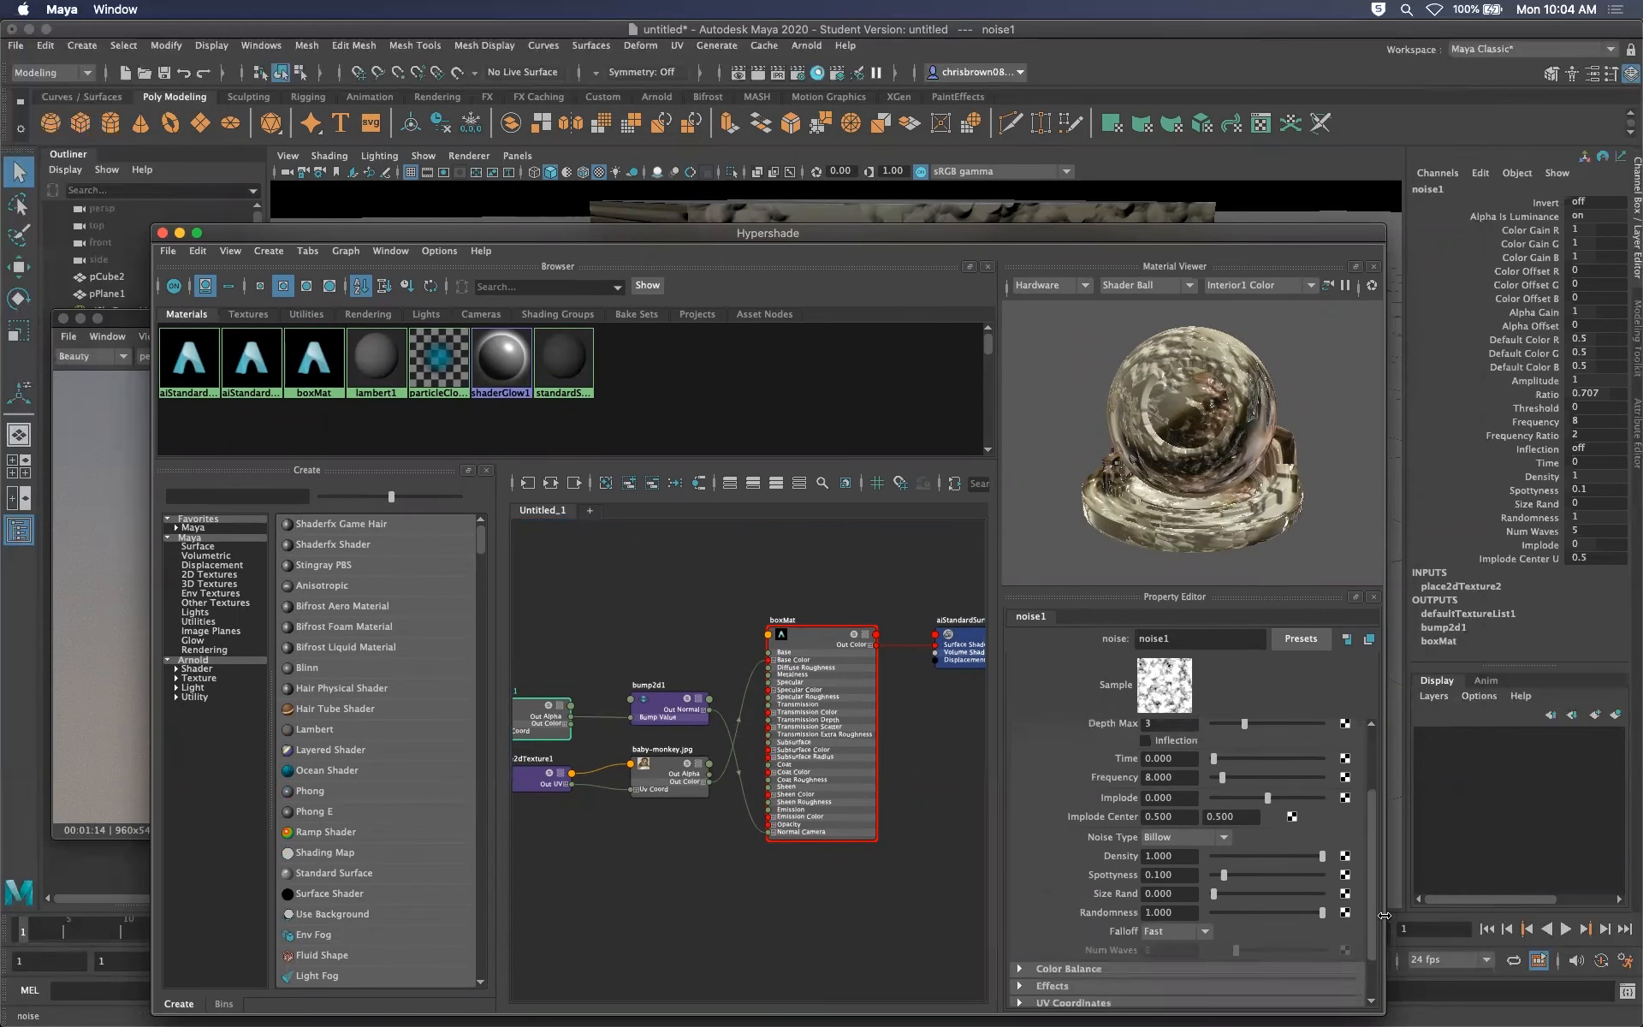
left_click_drag(1324, 930, 1251, 932)
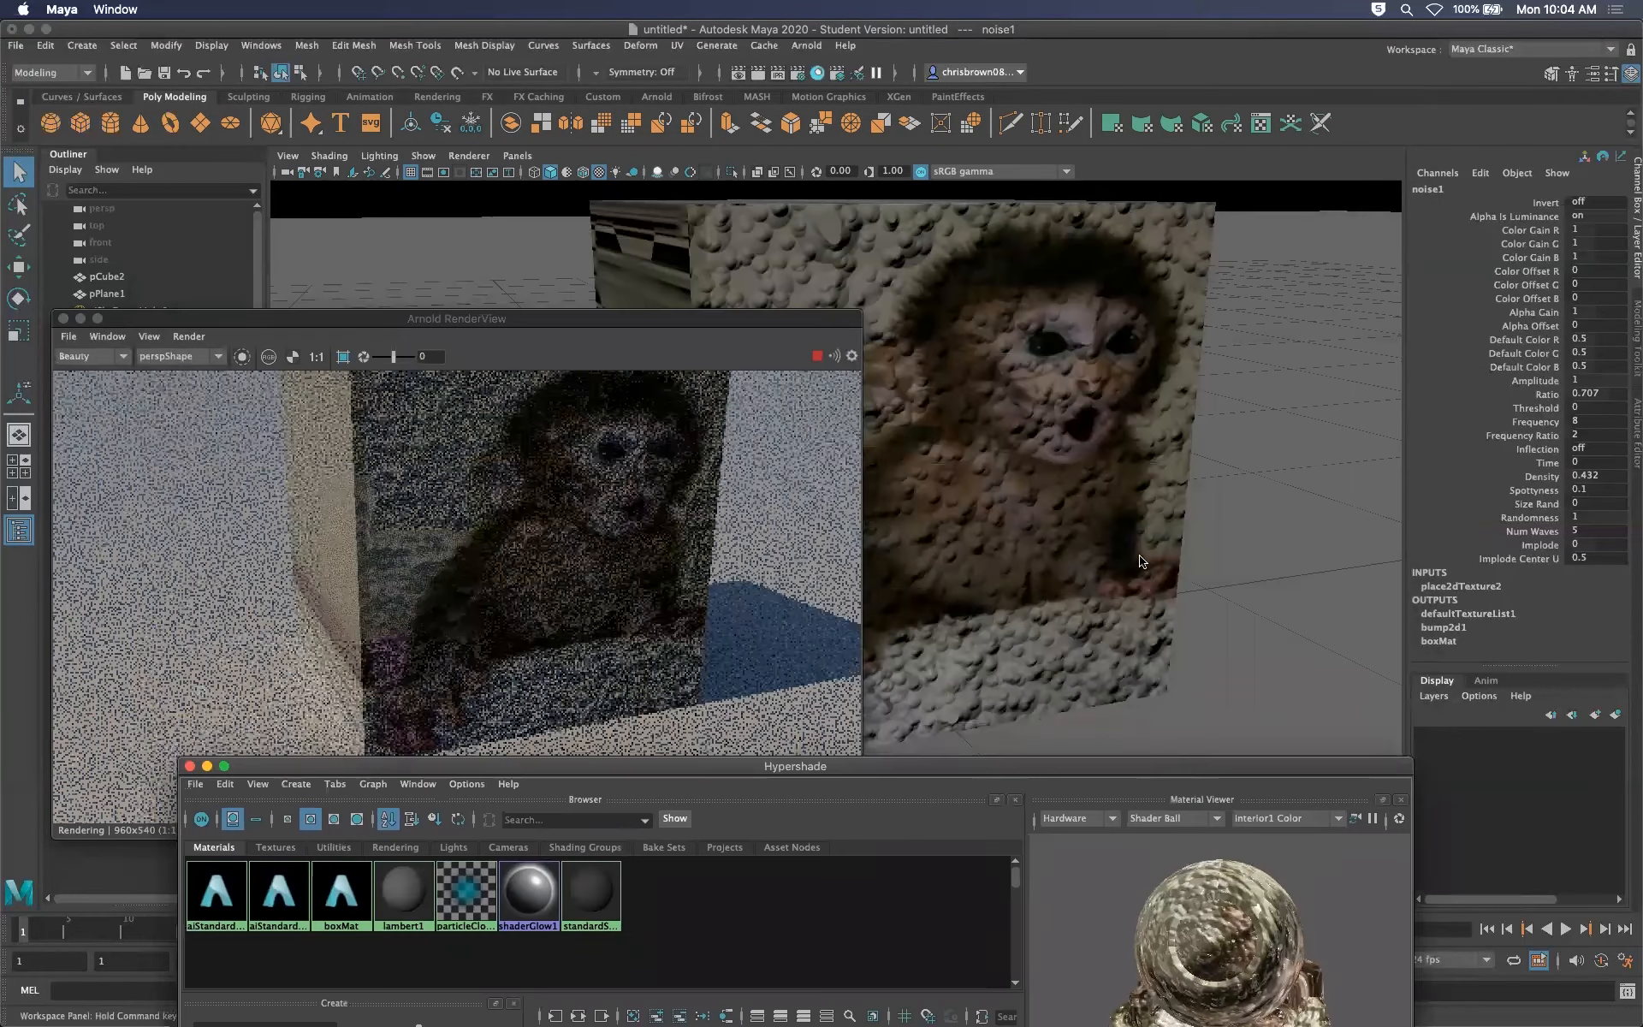
Lower noise1's Frequency to 6.4 and uncover the scene to check the Arnold render
left_click_drag(770, 753, 780, 210)
left_click_drag(1245, 820, 1236, 799)
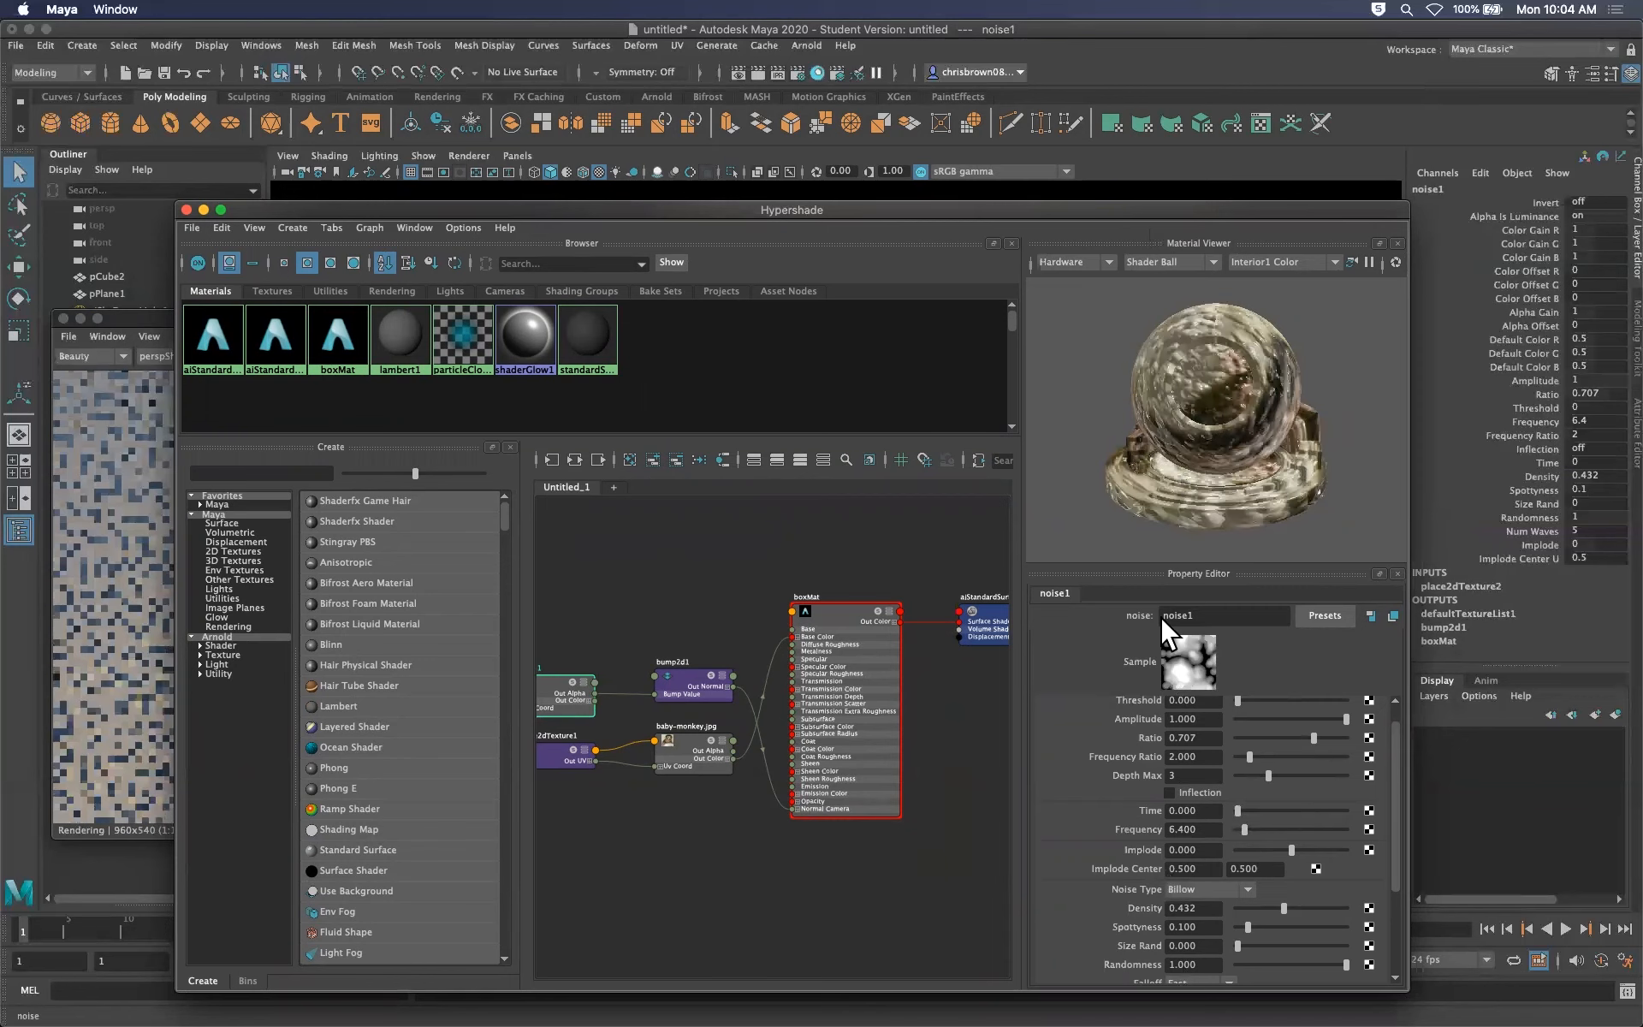
left_click_drag(772, 209, 1642, 356)
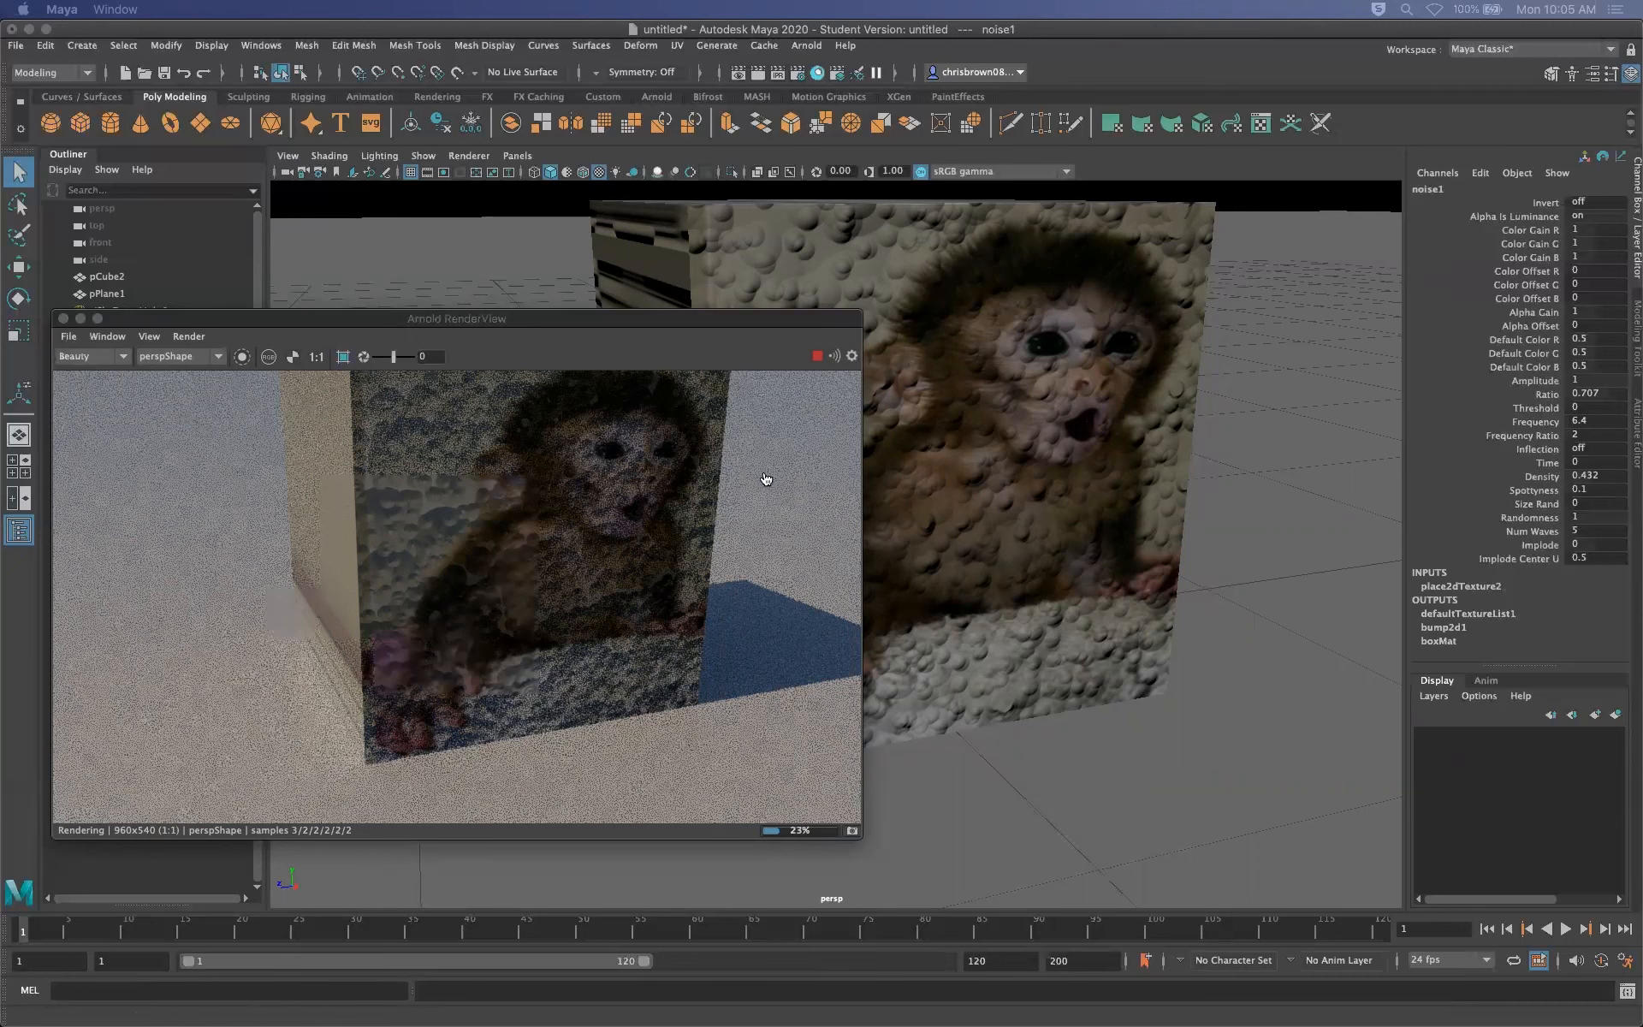
Switch to Chrome and load the textures.com website
key("super+Tab")
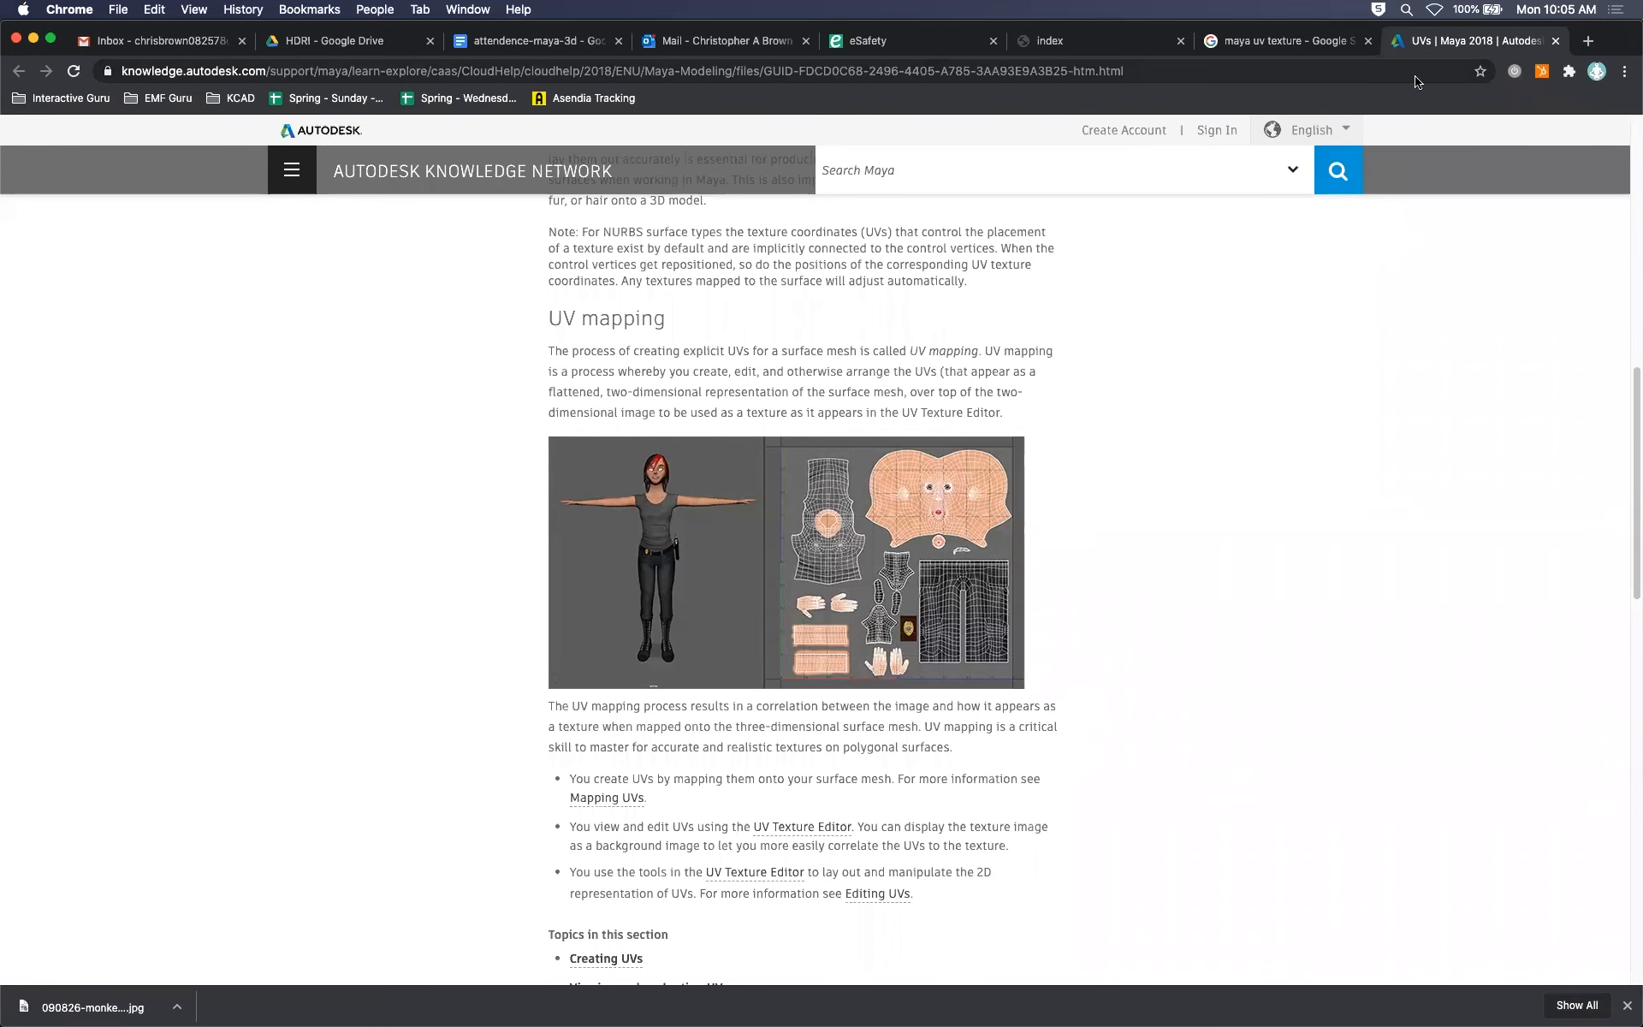
key("super+l")
type("te")
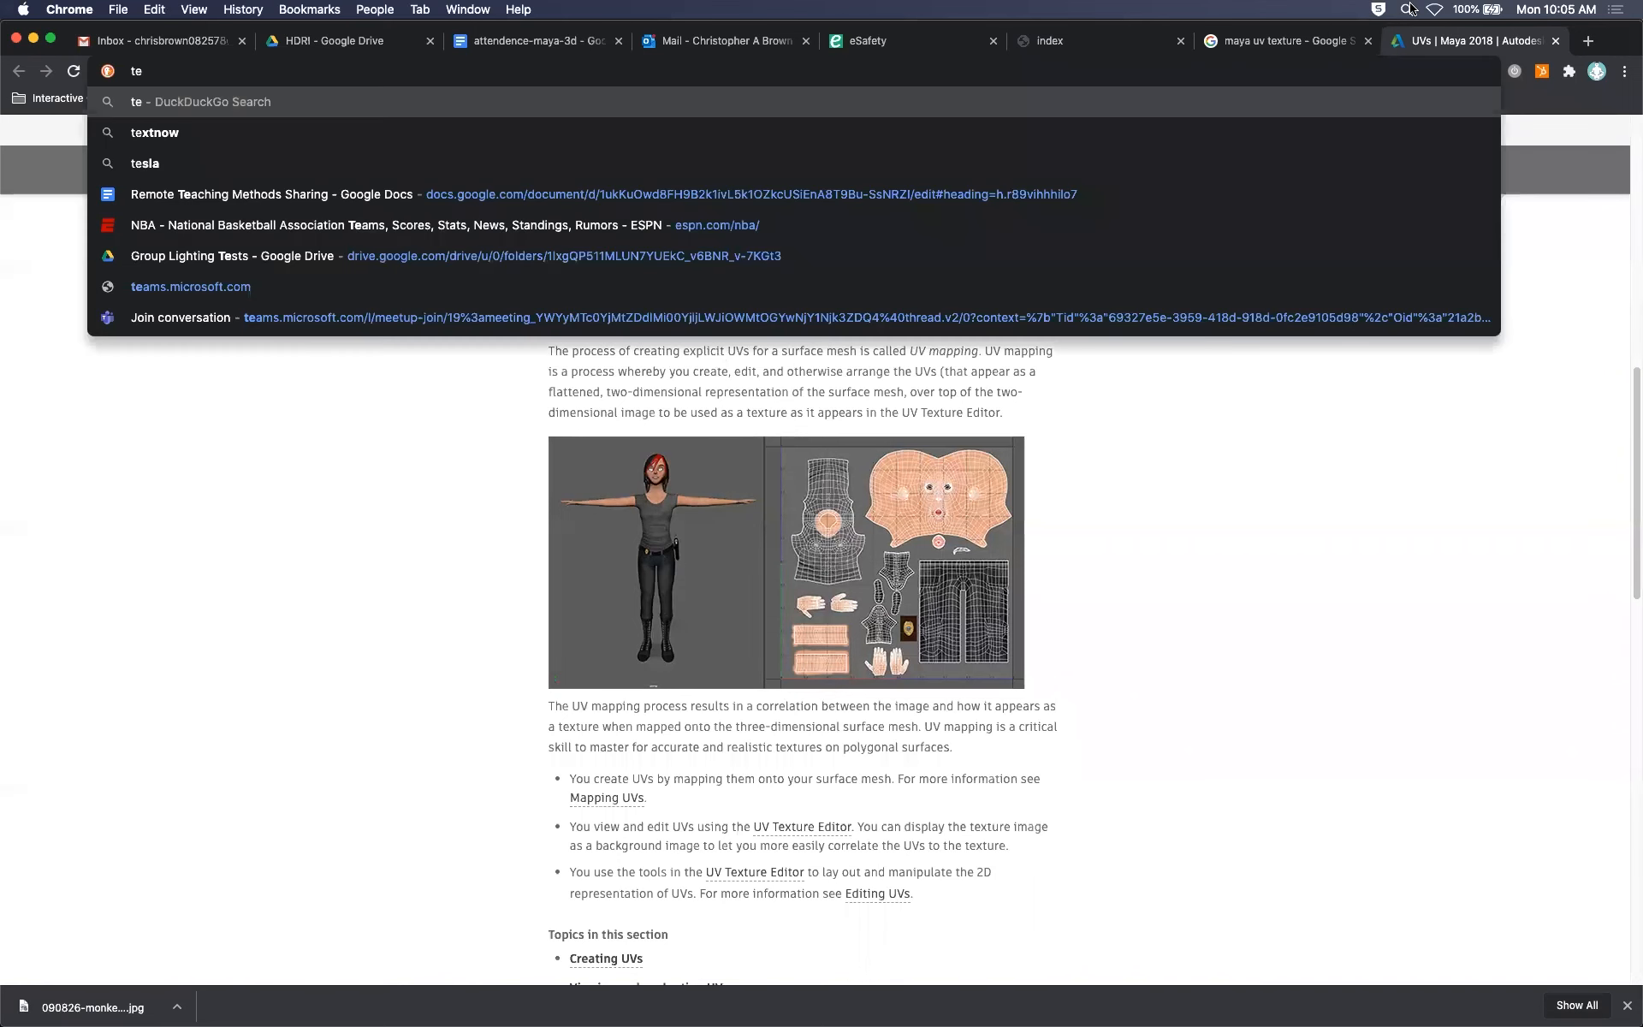
type("xtures.com")
key("Return")
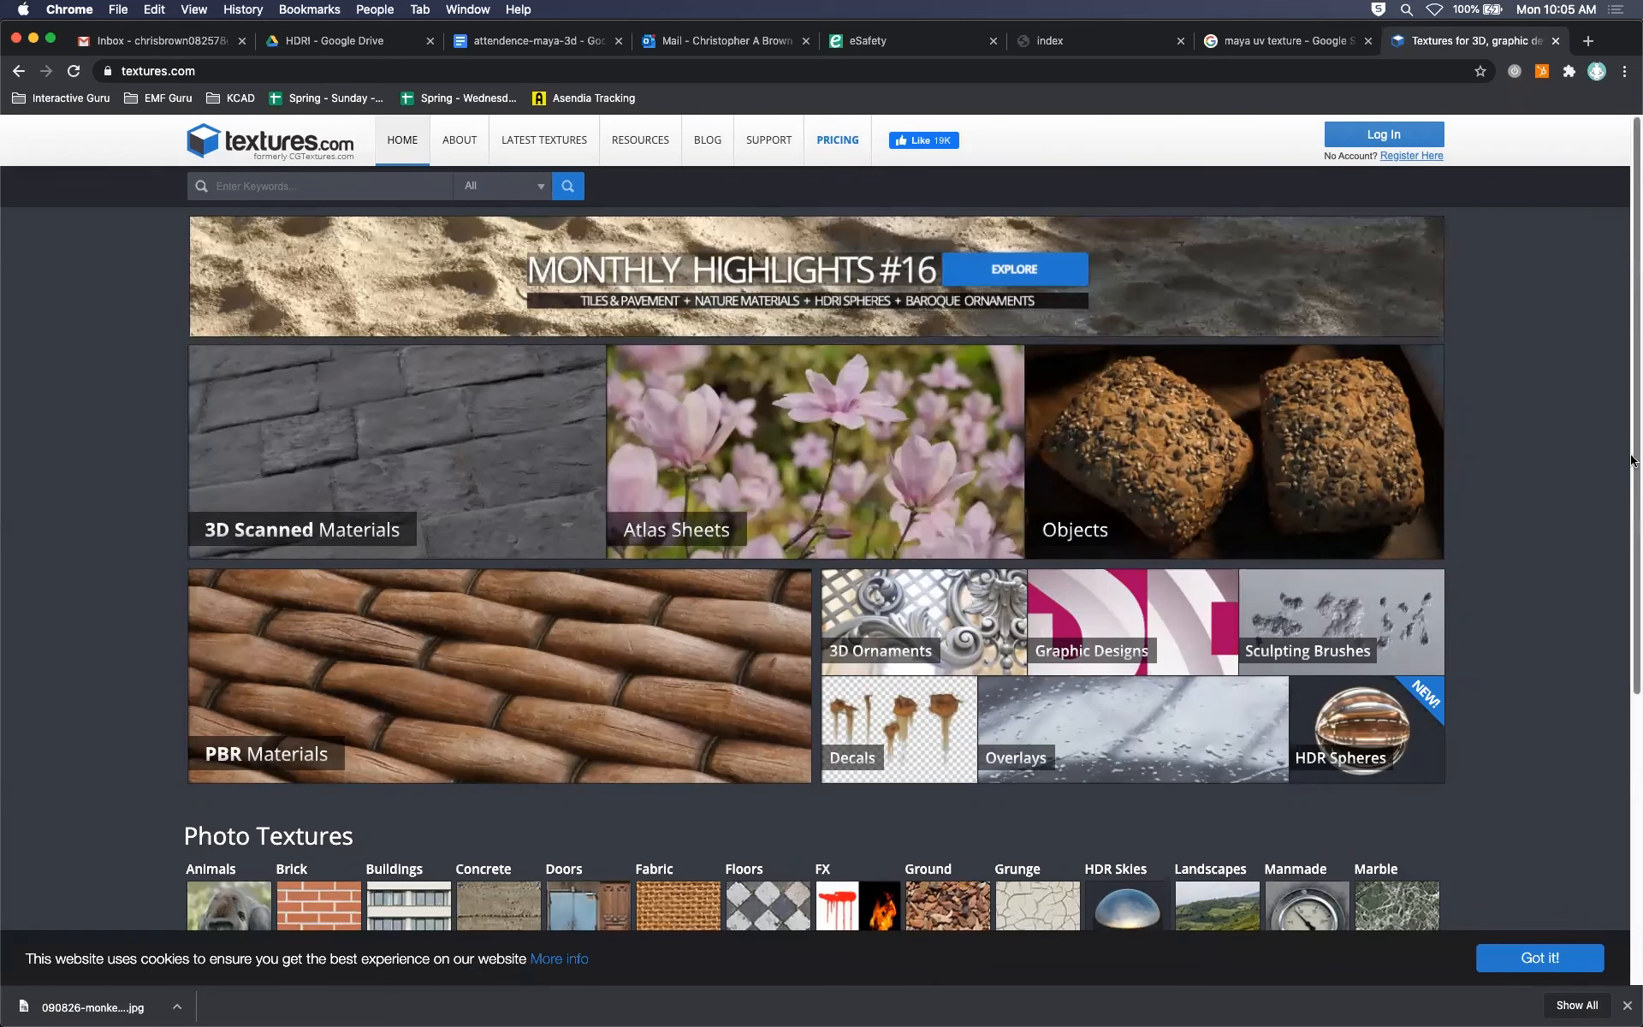
Browse the Photo Textures to the Plaster category and open its Bare subcategory
scroll(1632, 534, "down", 2)
scroll(1623, 592, "down", 3)
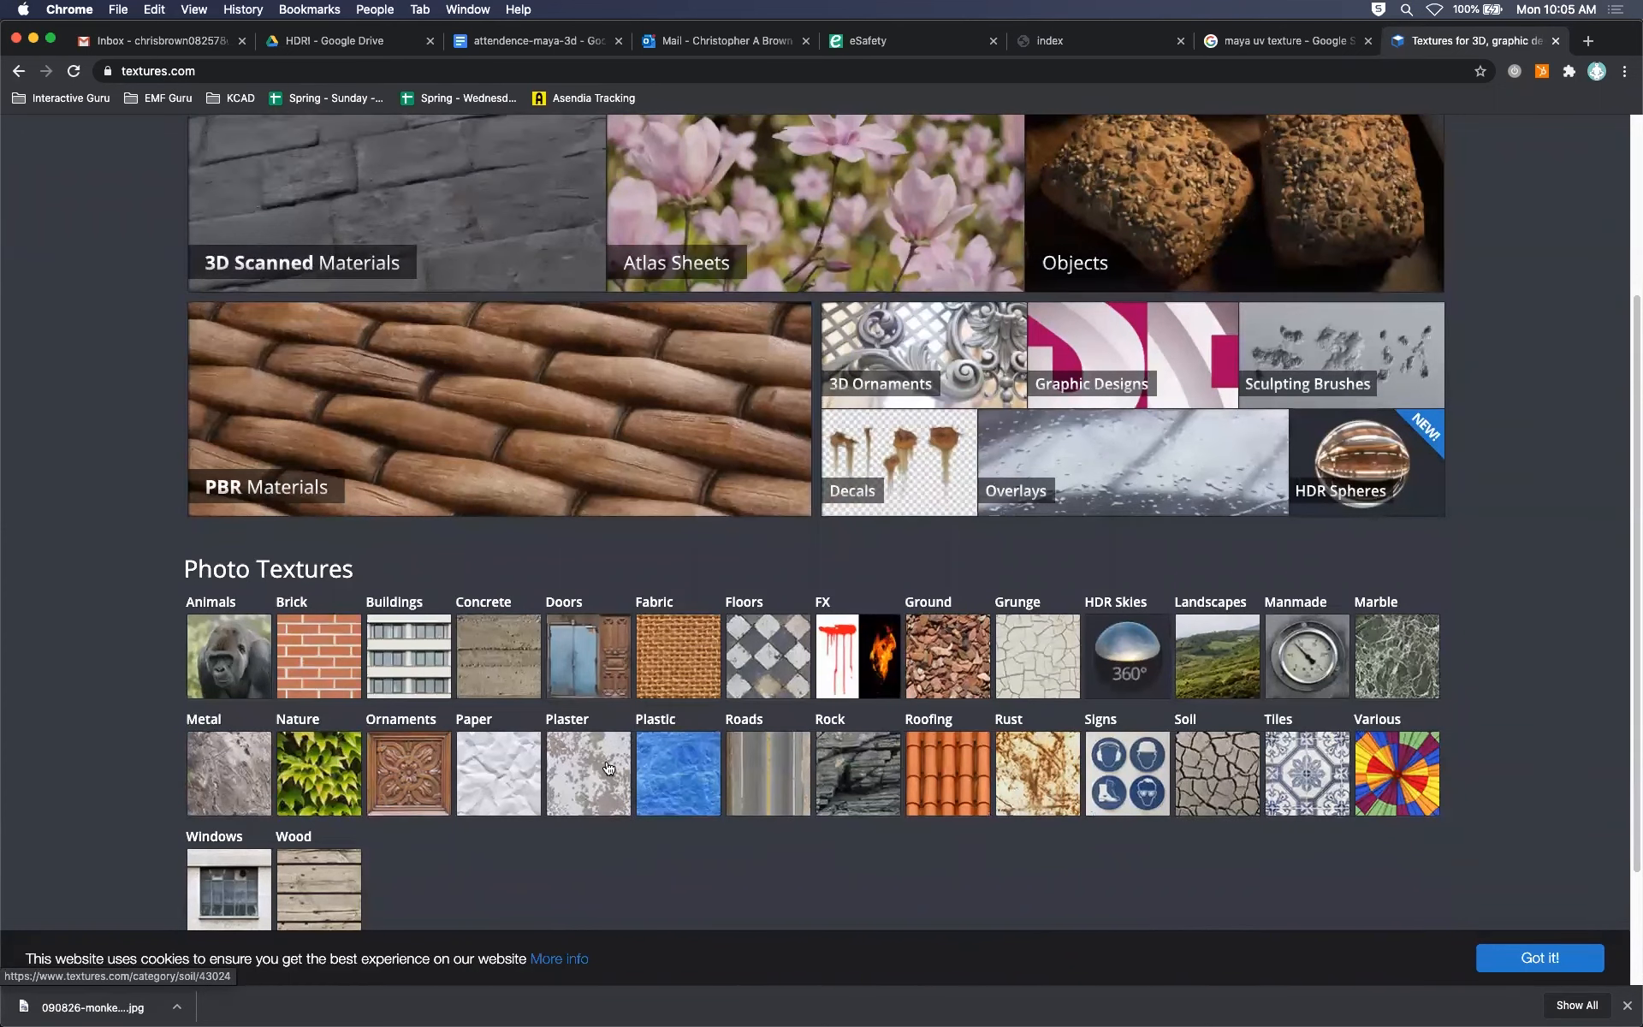
left_click(590, 762)
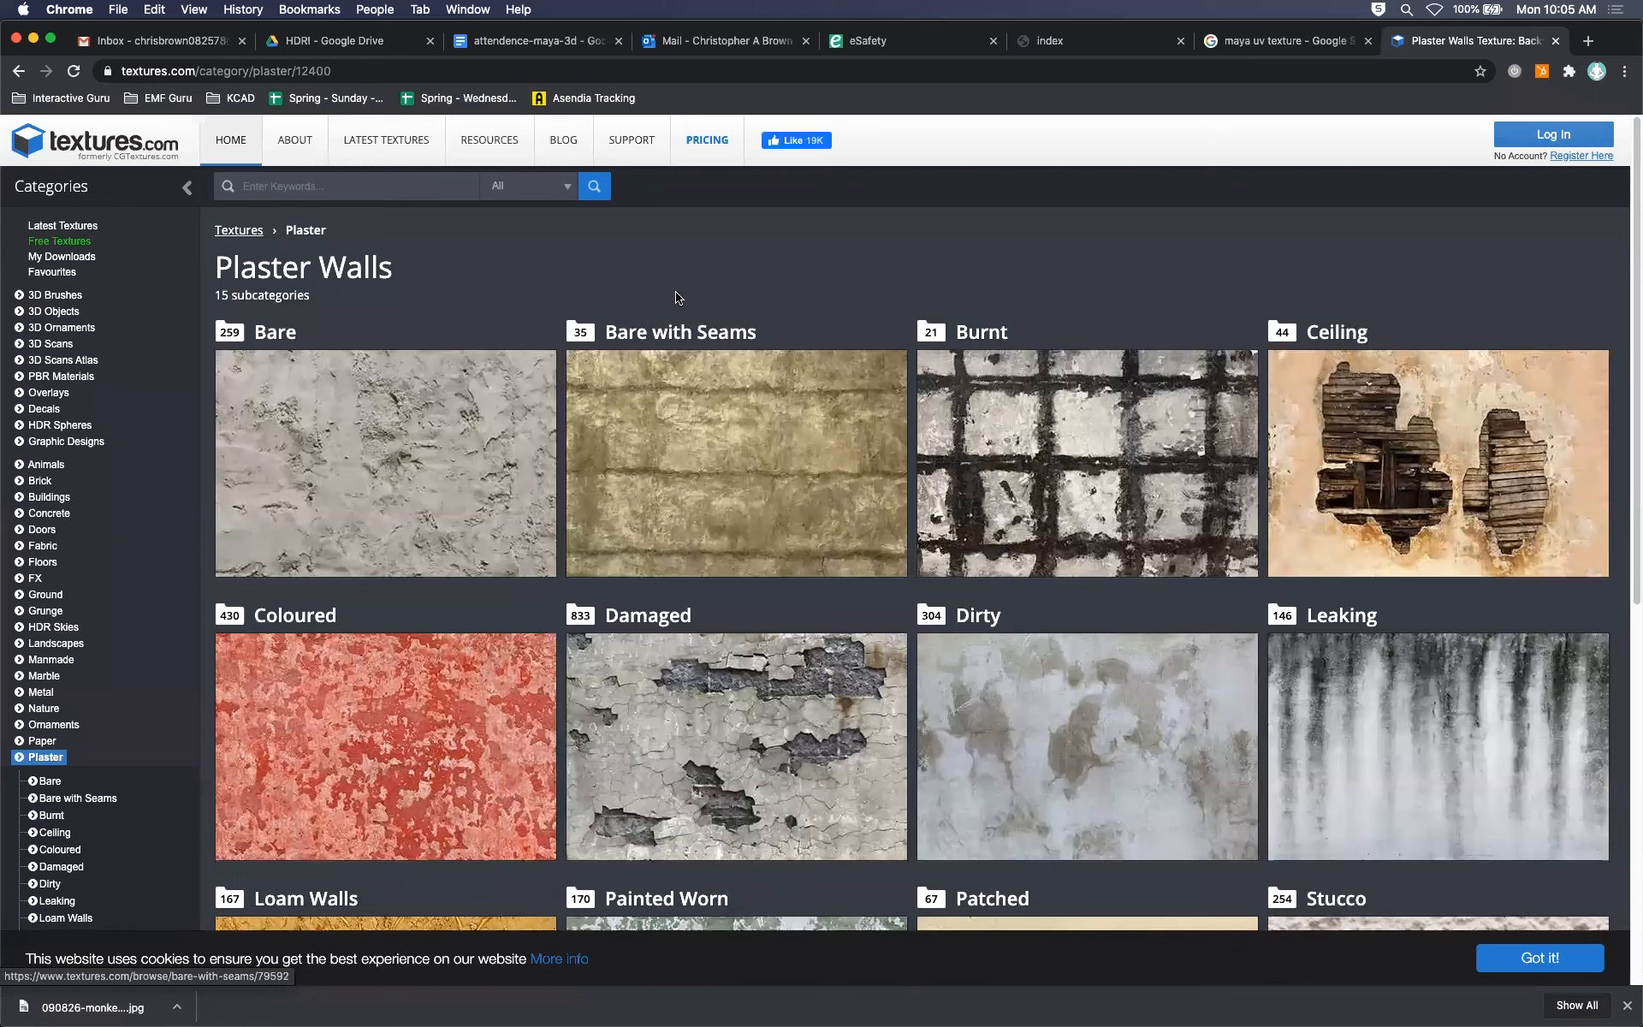
left_click(471, 444)
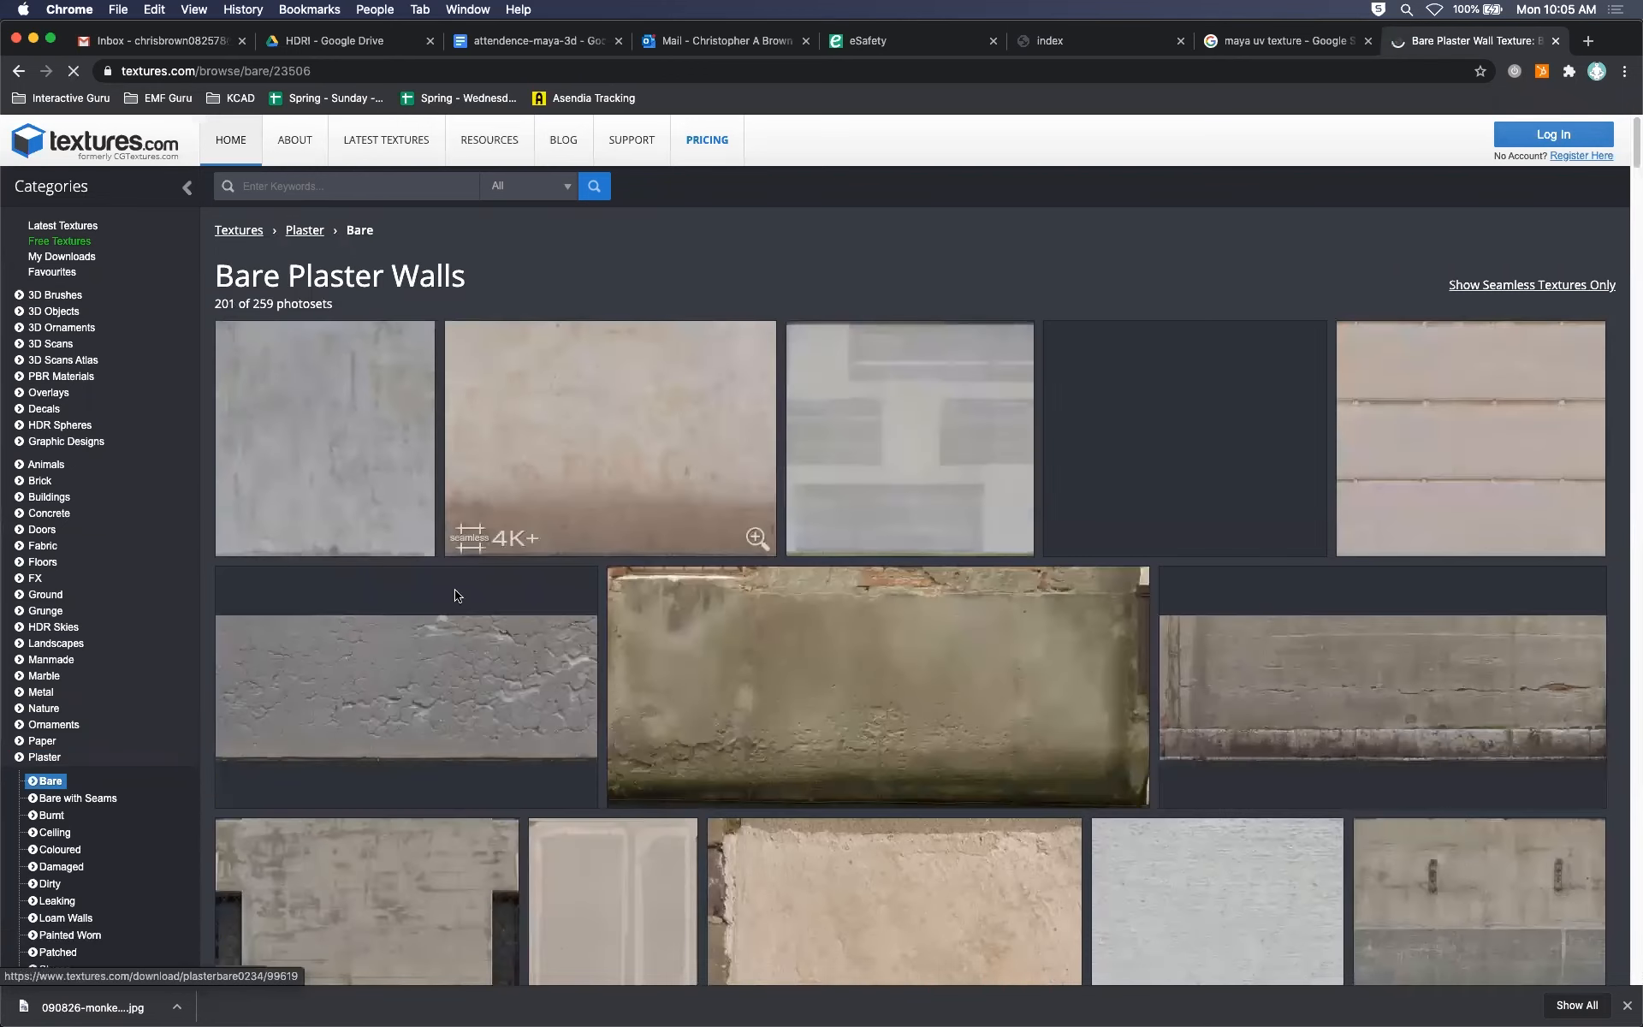
View the cracked grey PlasterBare0268 texture page, return to the listing, and visit the stone path 005 page on 3dtextures.me
left_click(481, 528)
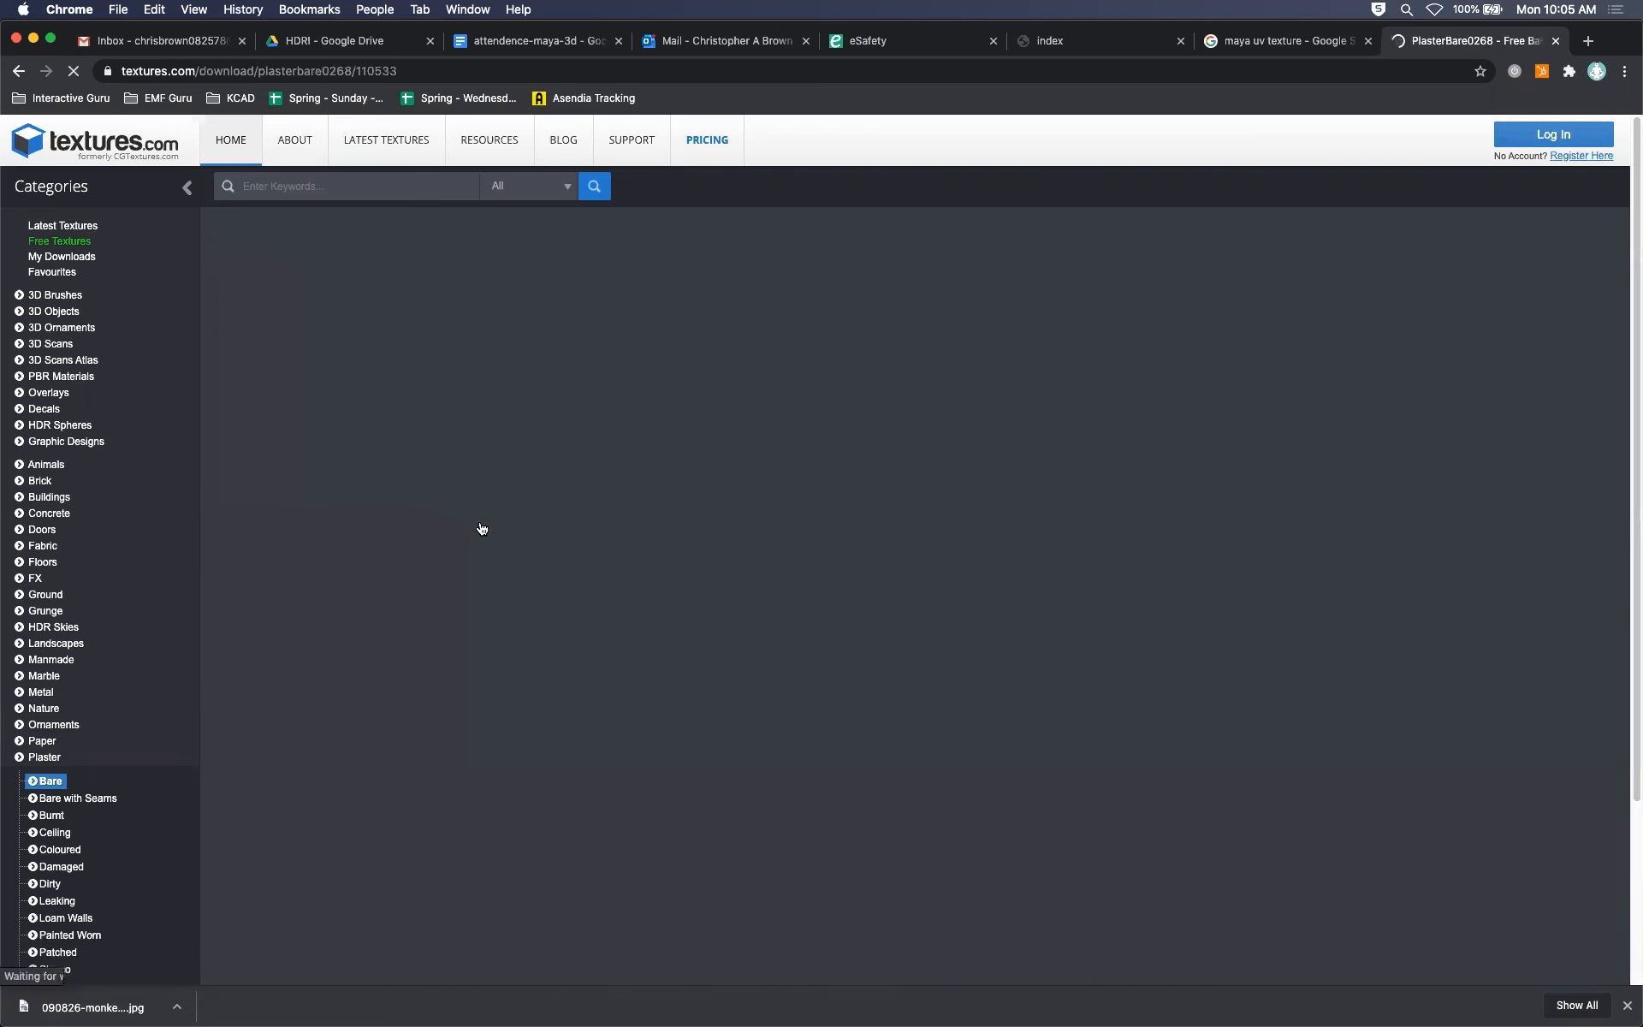
left_click(19, 71)
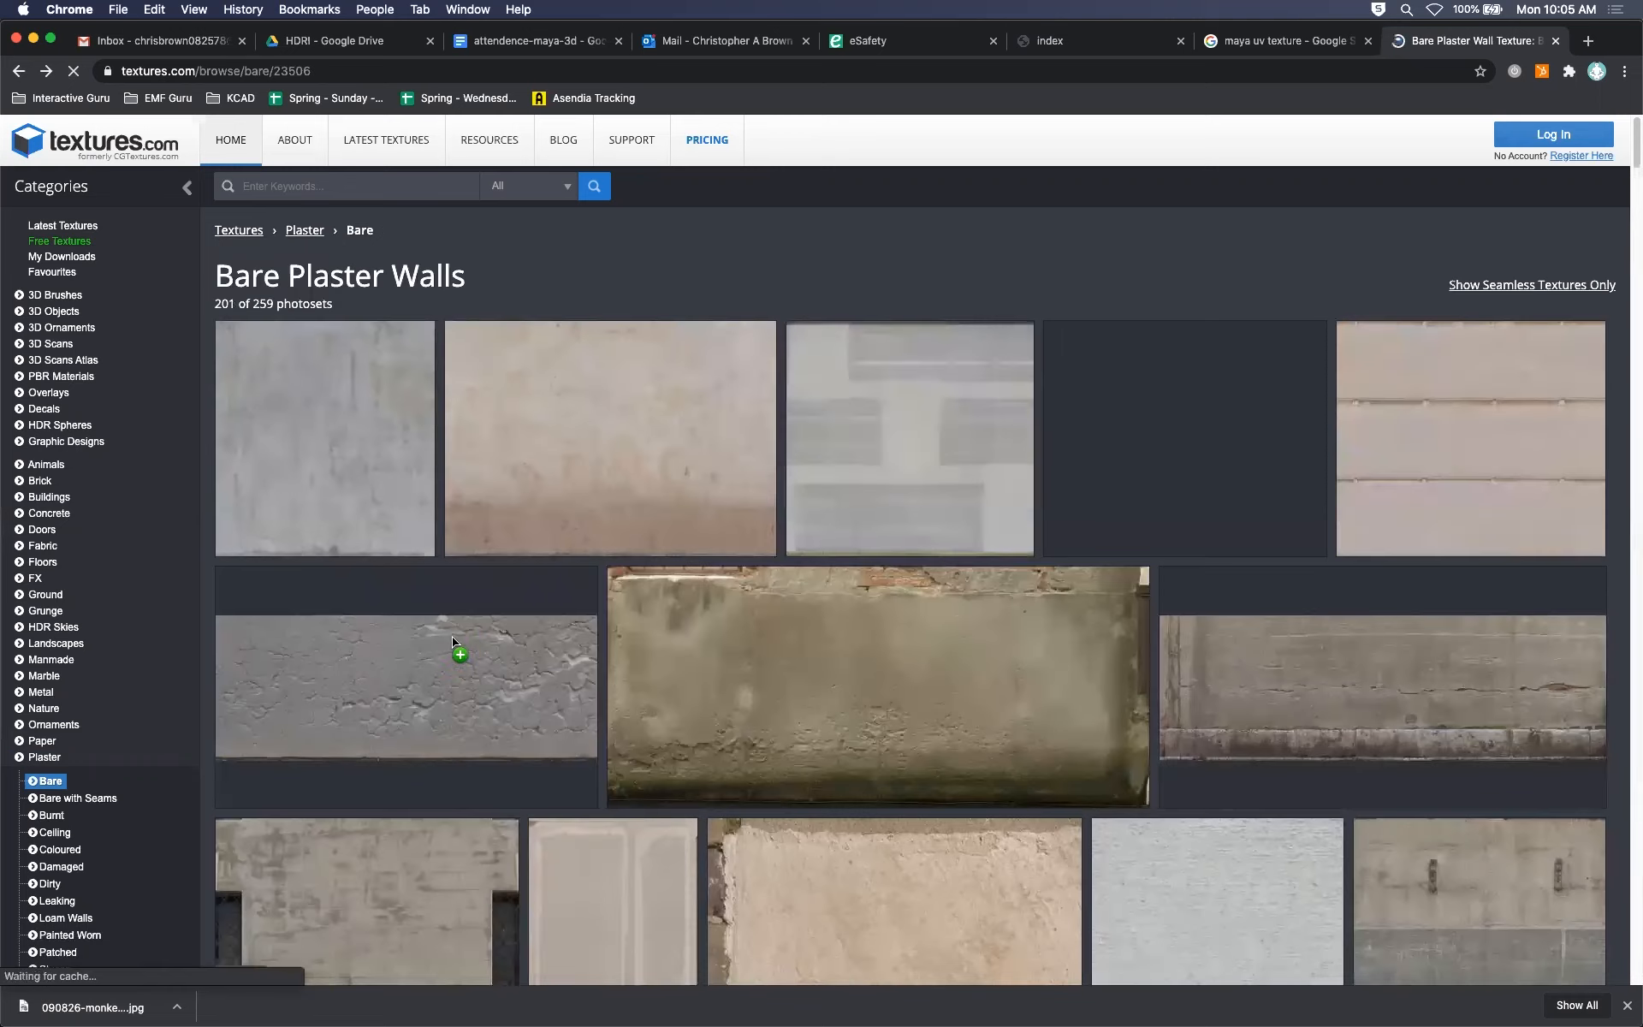
left_click(452, 635)
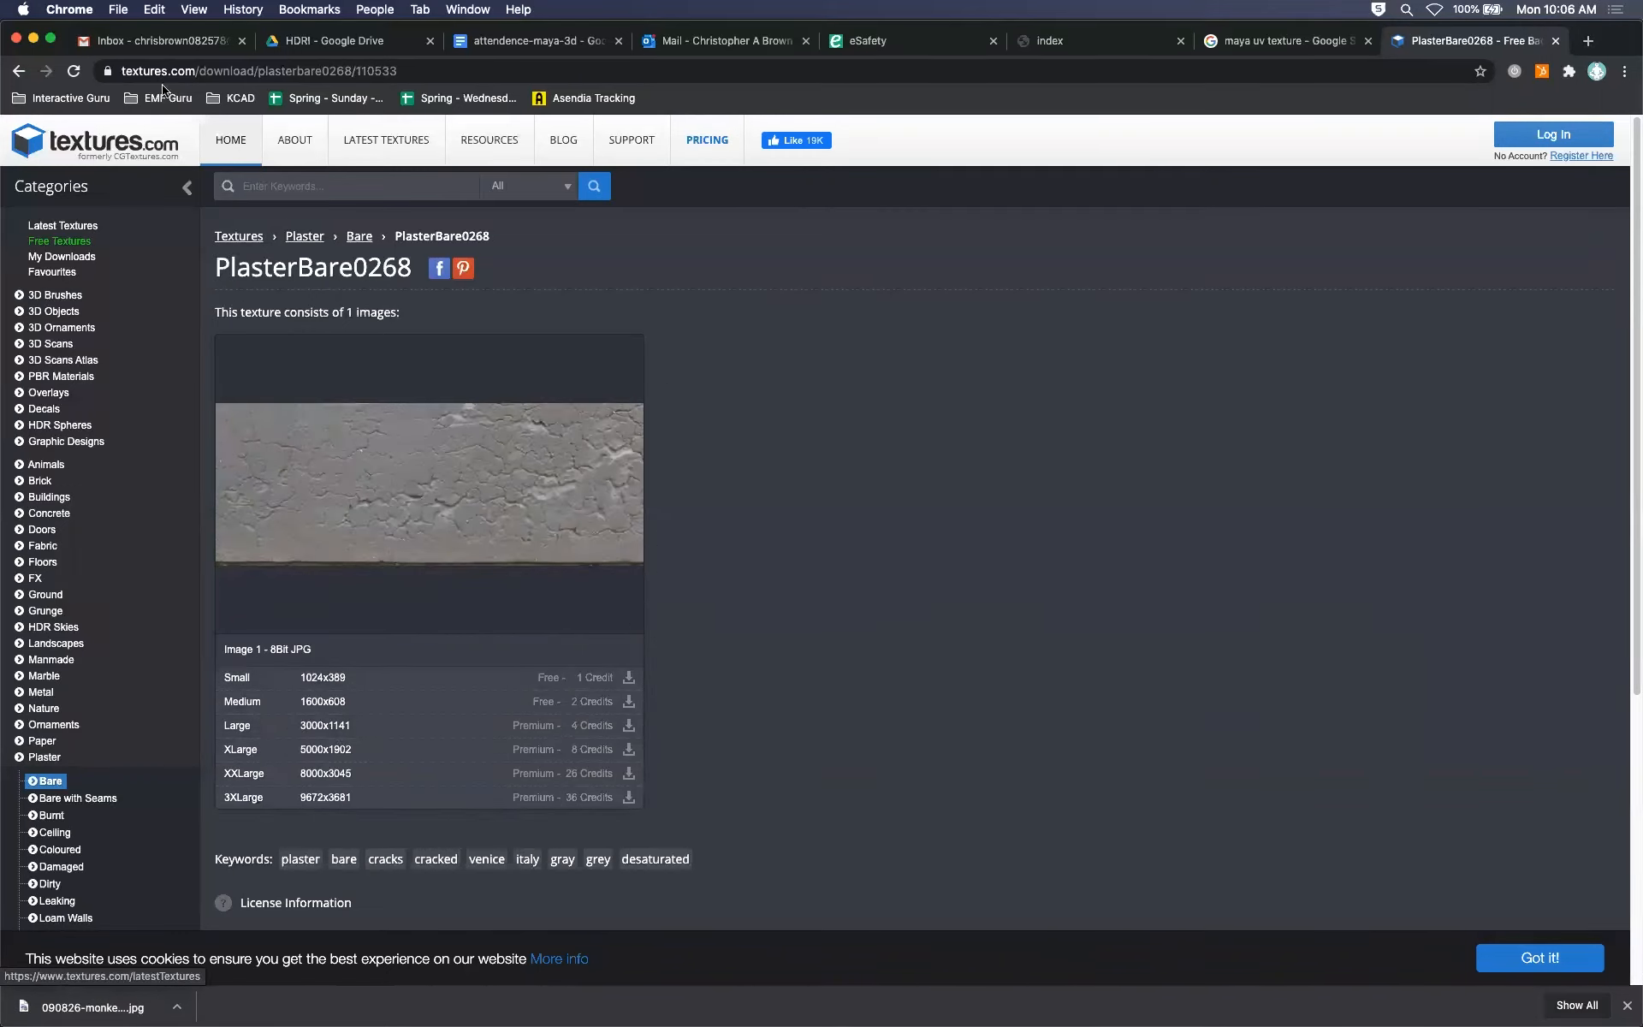
left_click(18, 71)
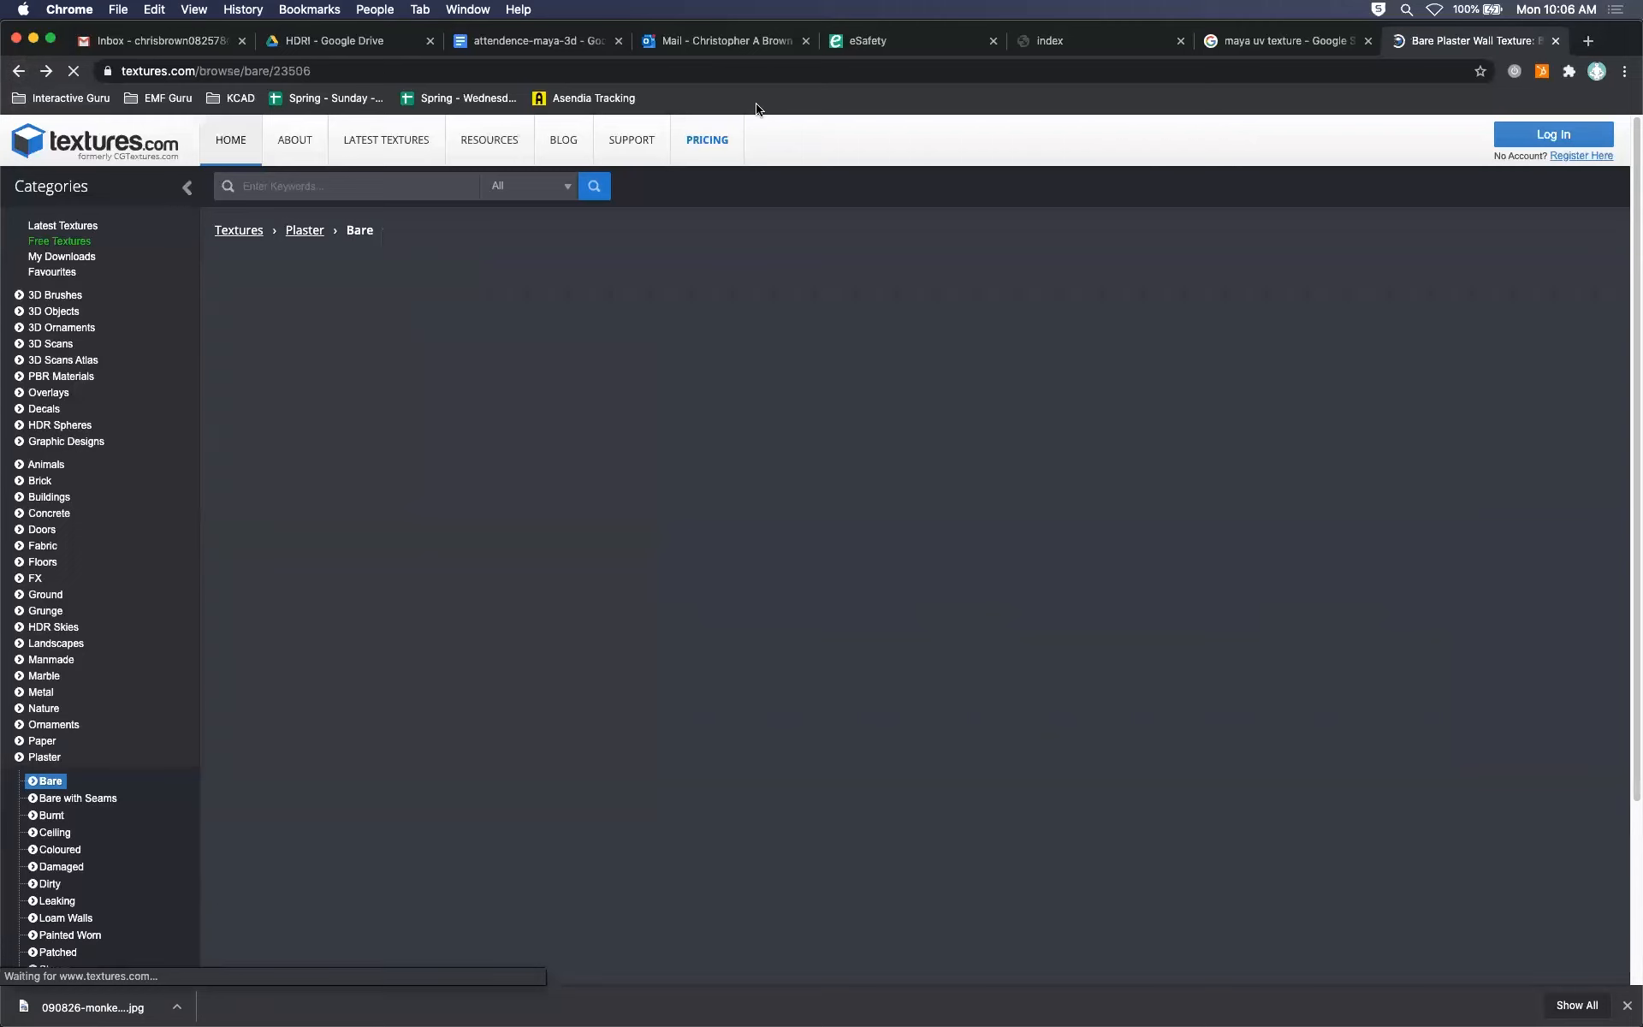
left_click(806, 67)
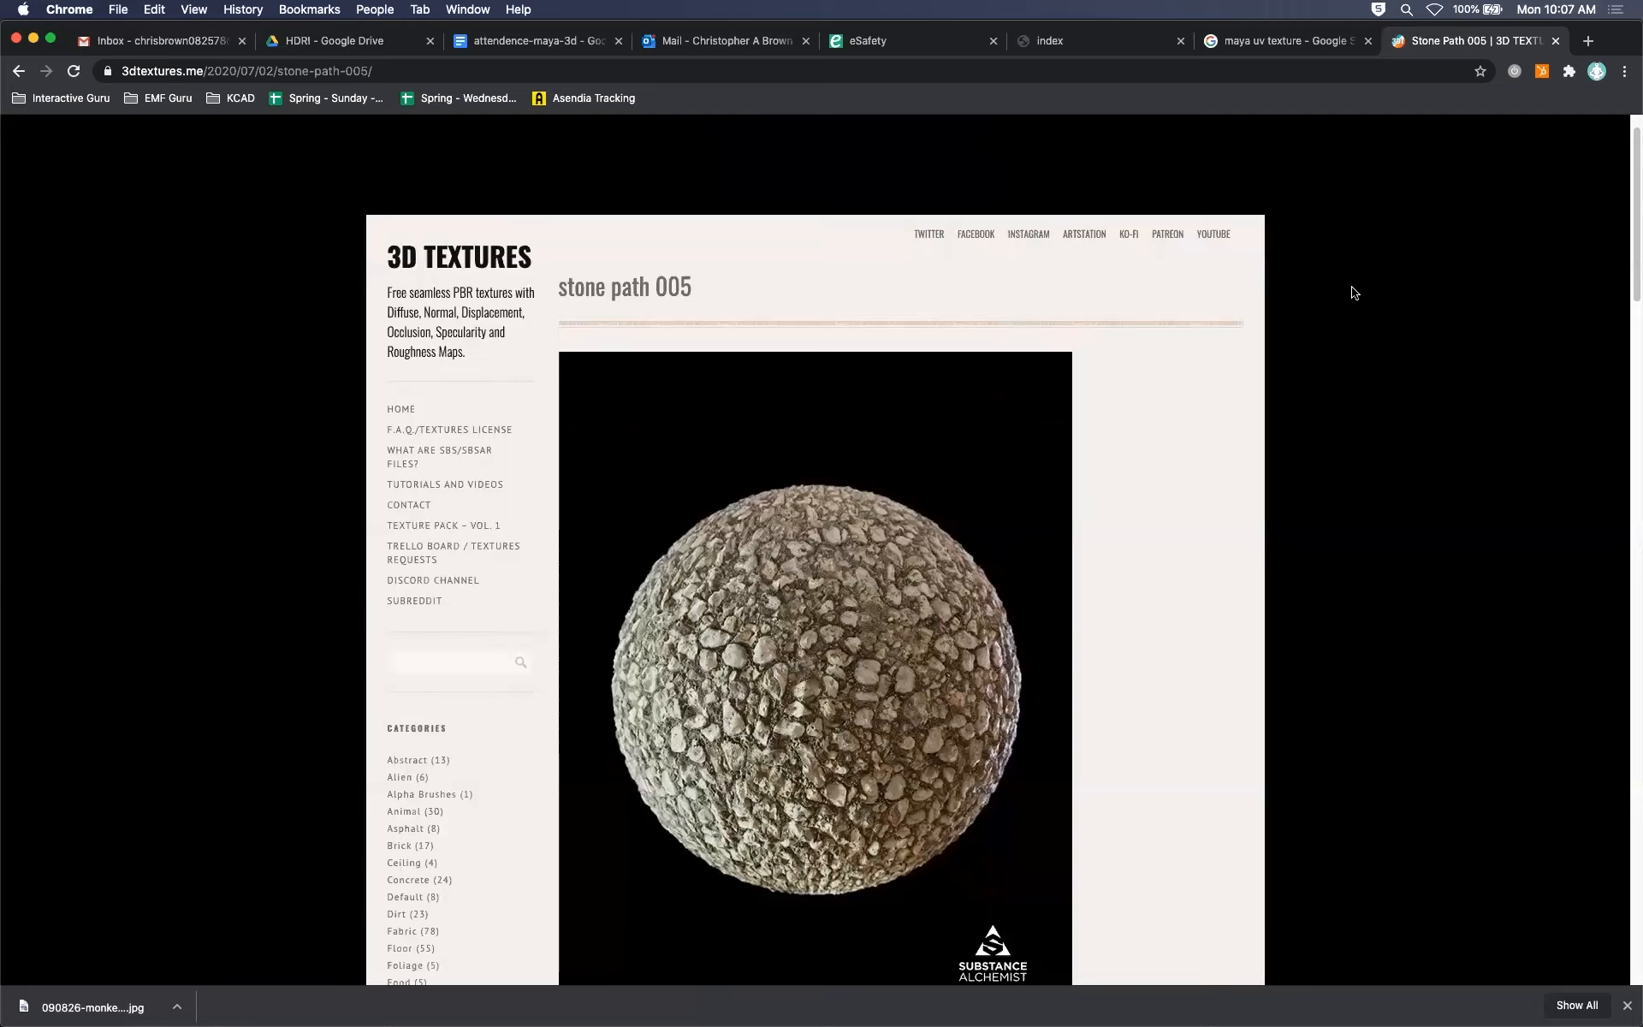
Switch back to Maya, bring the Hypershade back into view, and delete the noise1 node from boxMat's network
key("super+Tab")
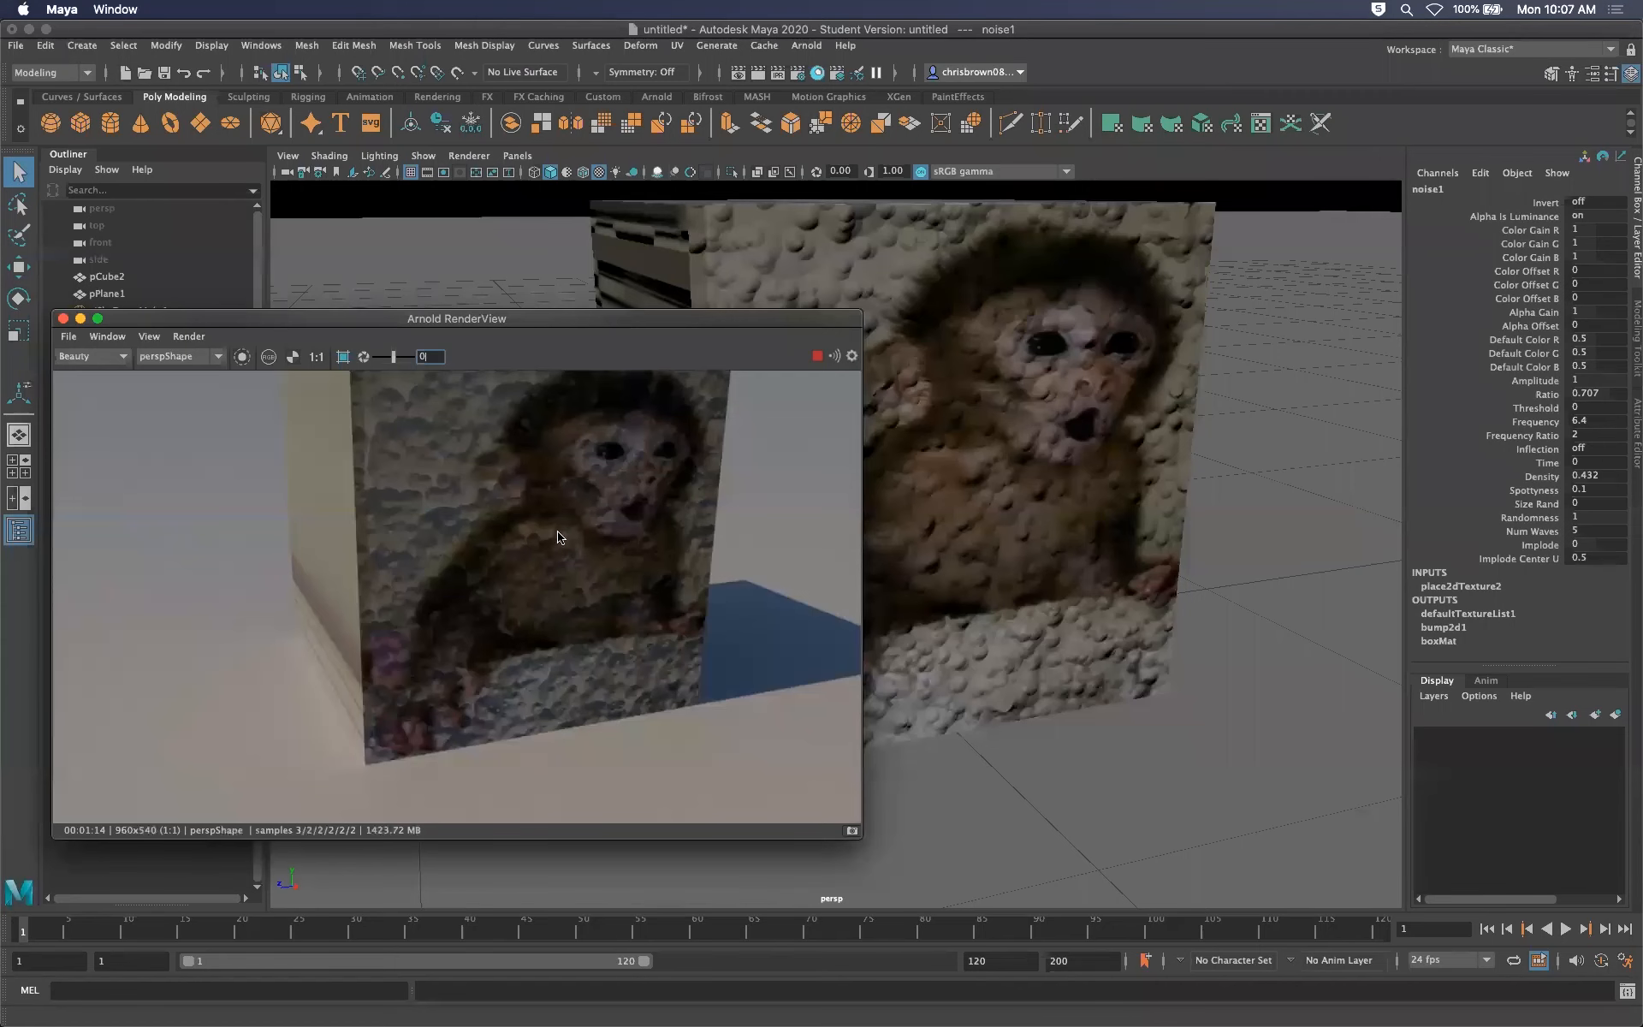
left_click_drag(484, 318, 626, 307)
left_click_drag(1641, 235, 967, 114)
key("Delete")
Delete the leftover unconnected place2dTexture2 node from the graph
right_click_drag(783, 582, 633, 574, "alt")
middle_click_drag(760, 567, 942, 612, "alt")
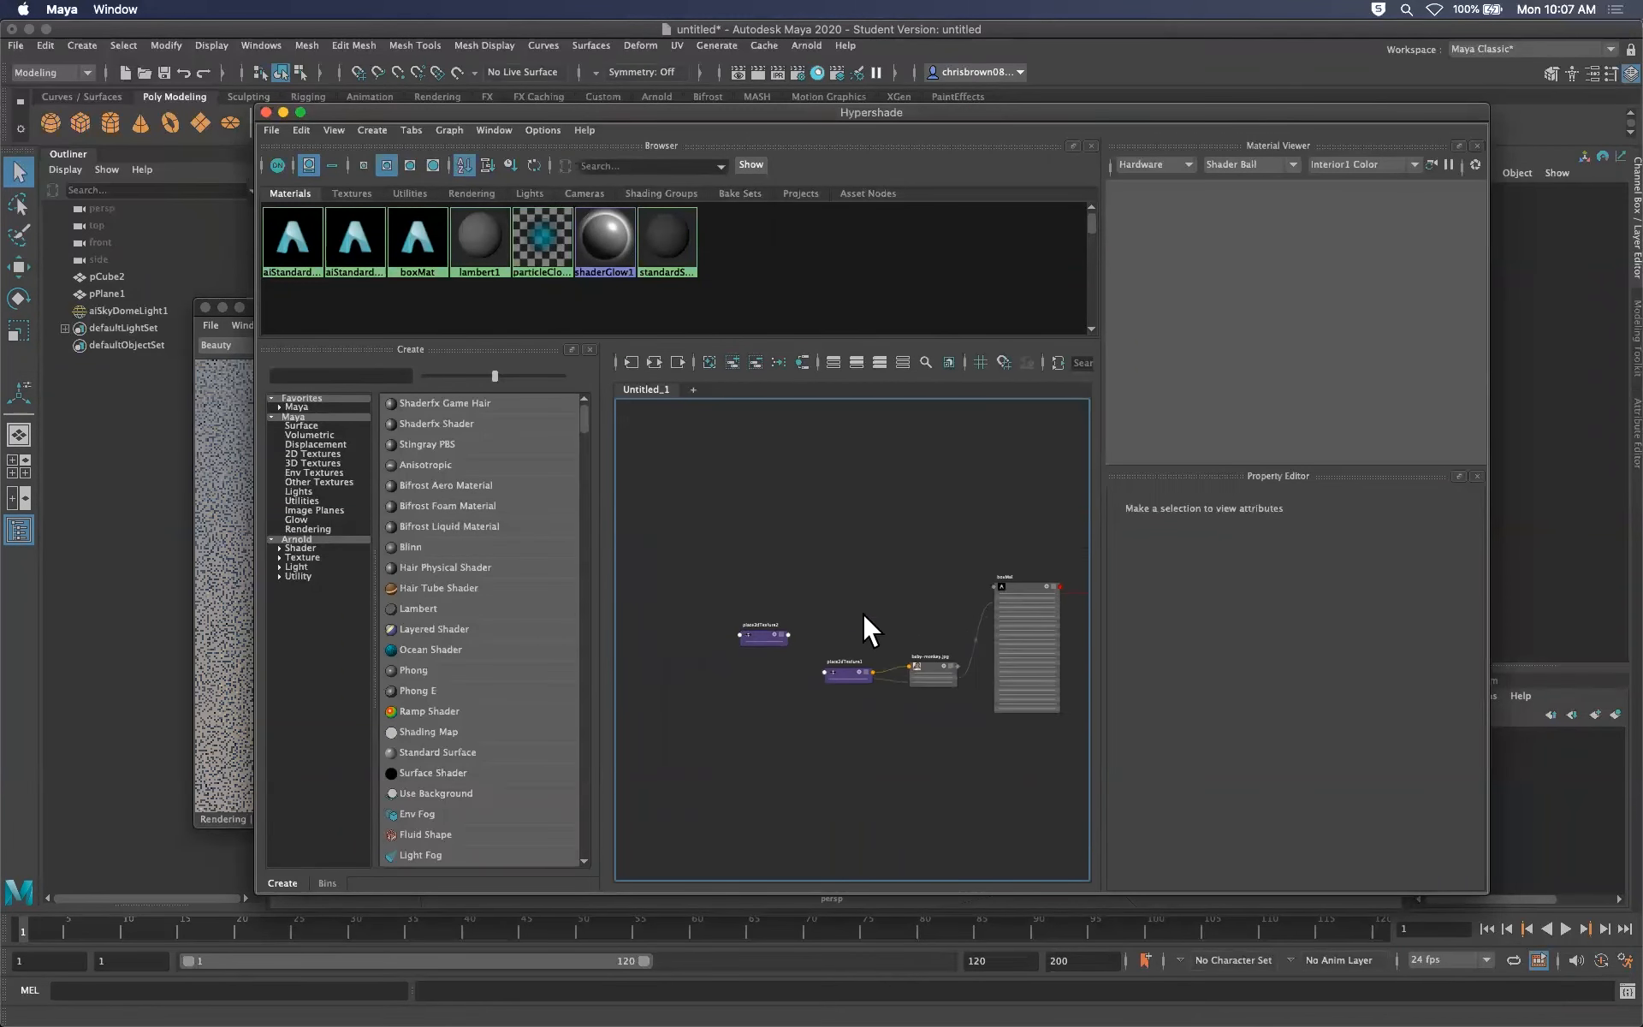
left_click(779, 630)
key("Delete")
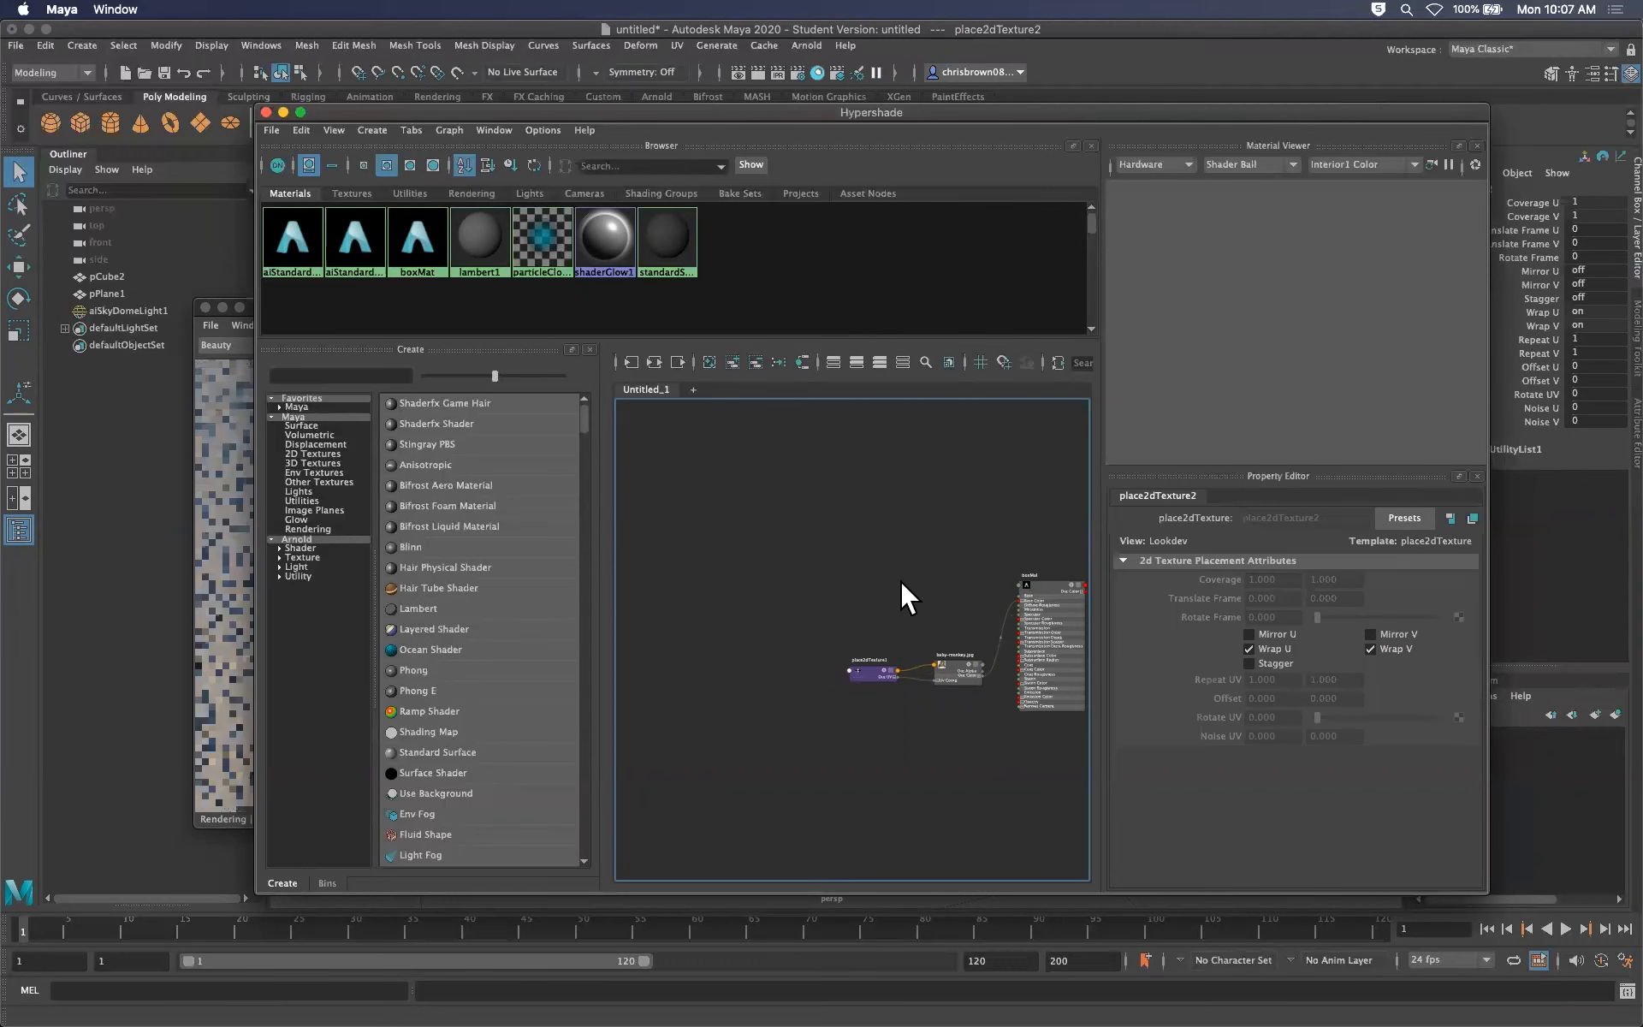
right_click_drag(900, 580, 801, 578, "alt")
Uncover the scene and check the Arnold render of the cube without the bump map
left_click_drag(830, 106, 1641, 334)
left_click(1366, 265)
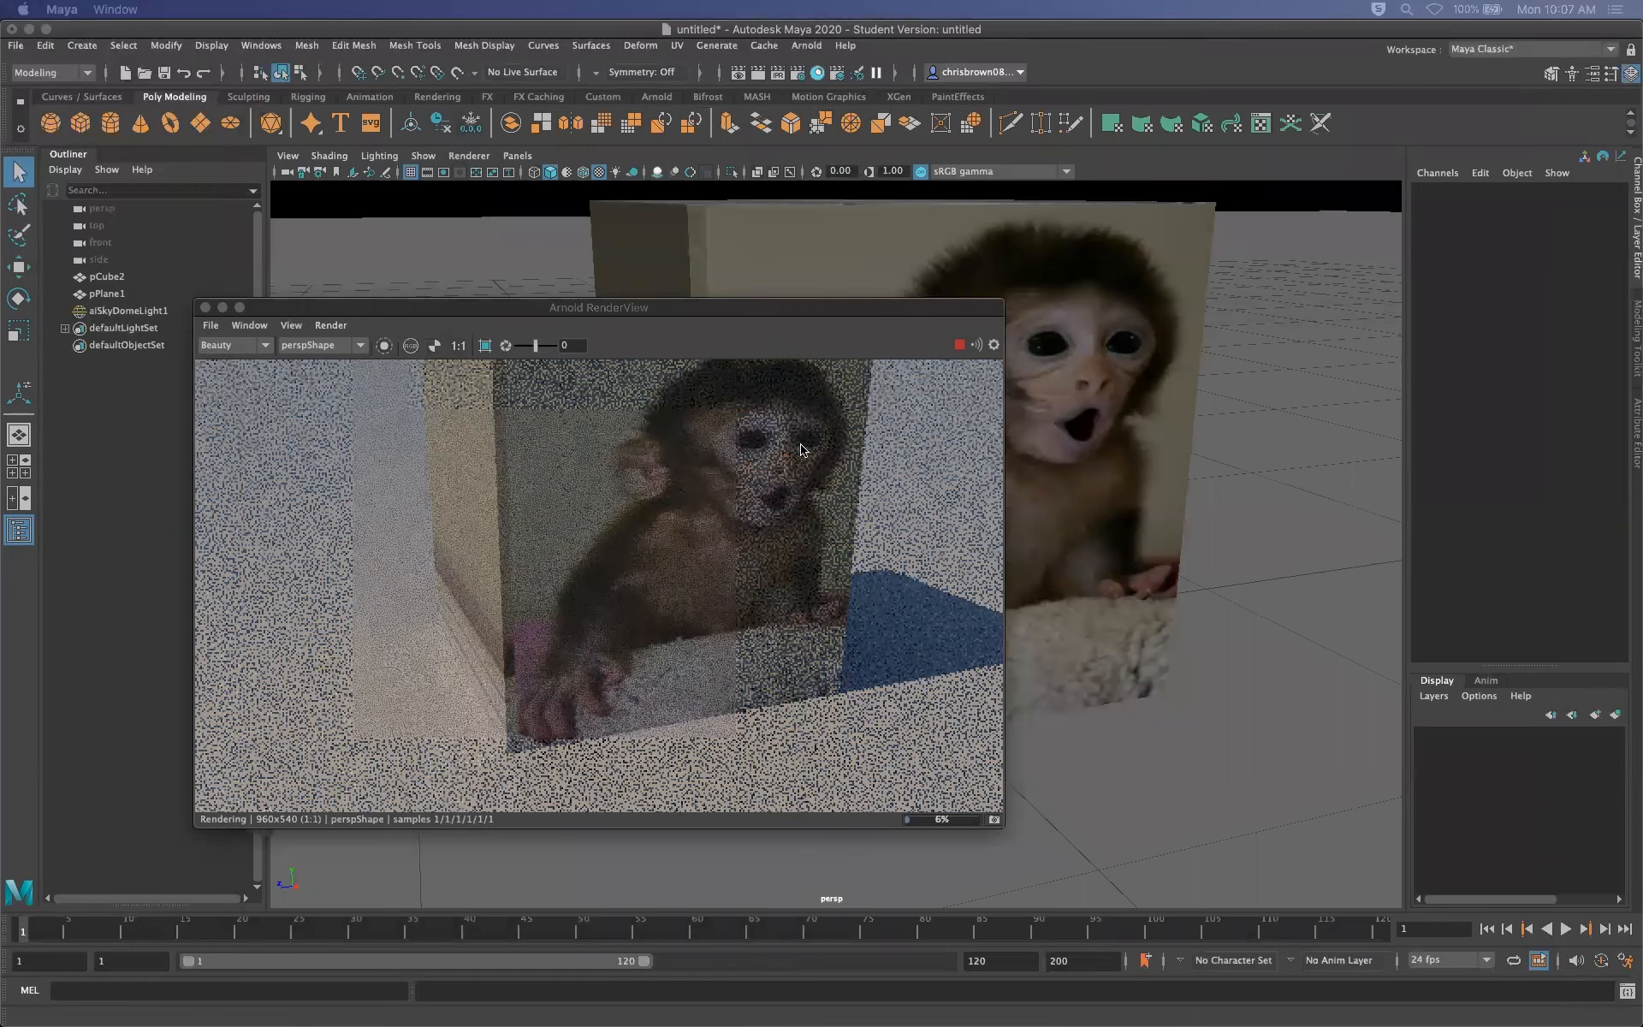
left_click_drag(819, 312, 784, 389)
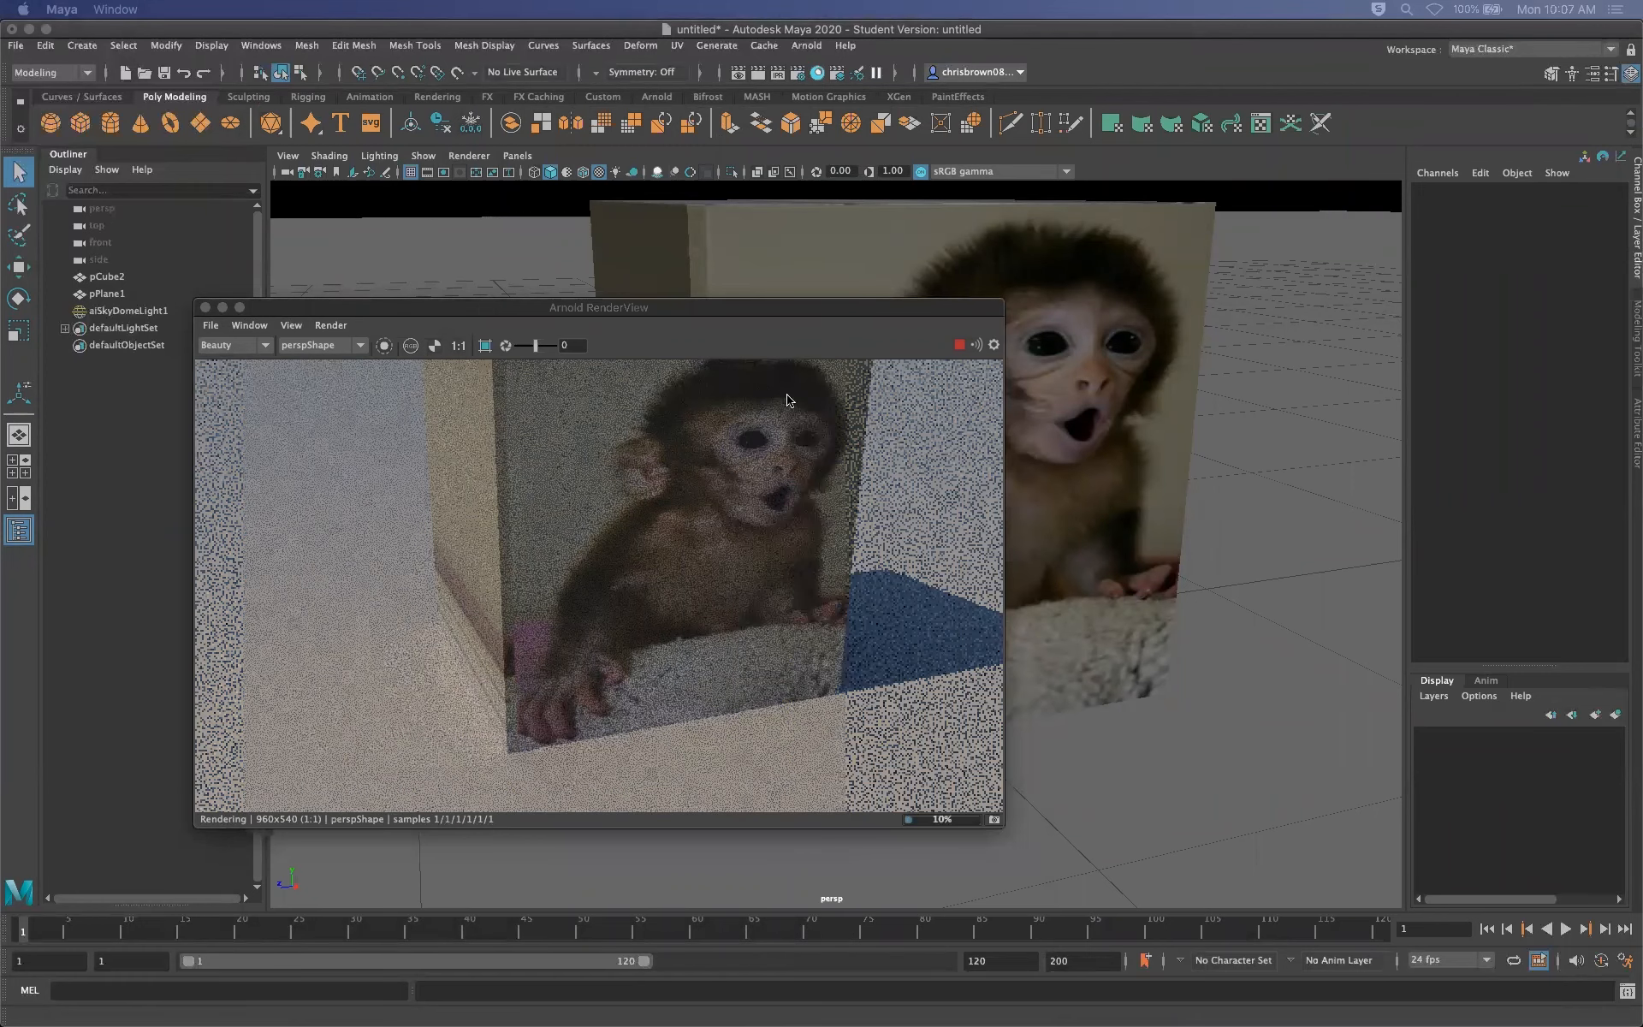
Lower boxMat's Opacity in its Geometry attributes to about half and uncover the render of the cube
left_click(1023, 313)
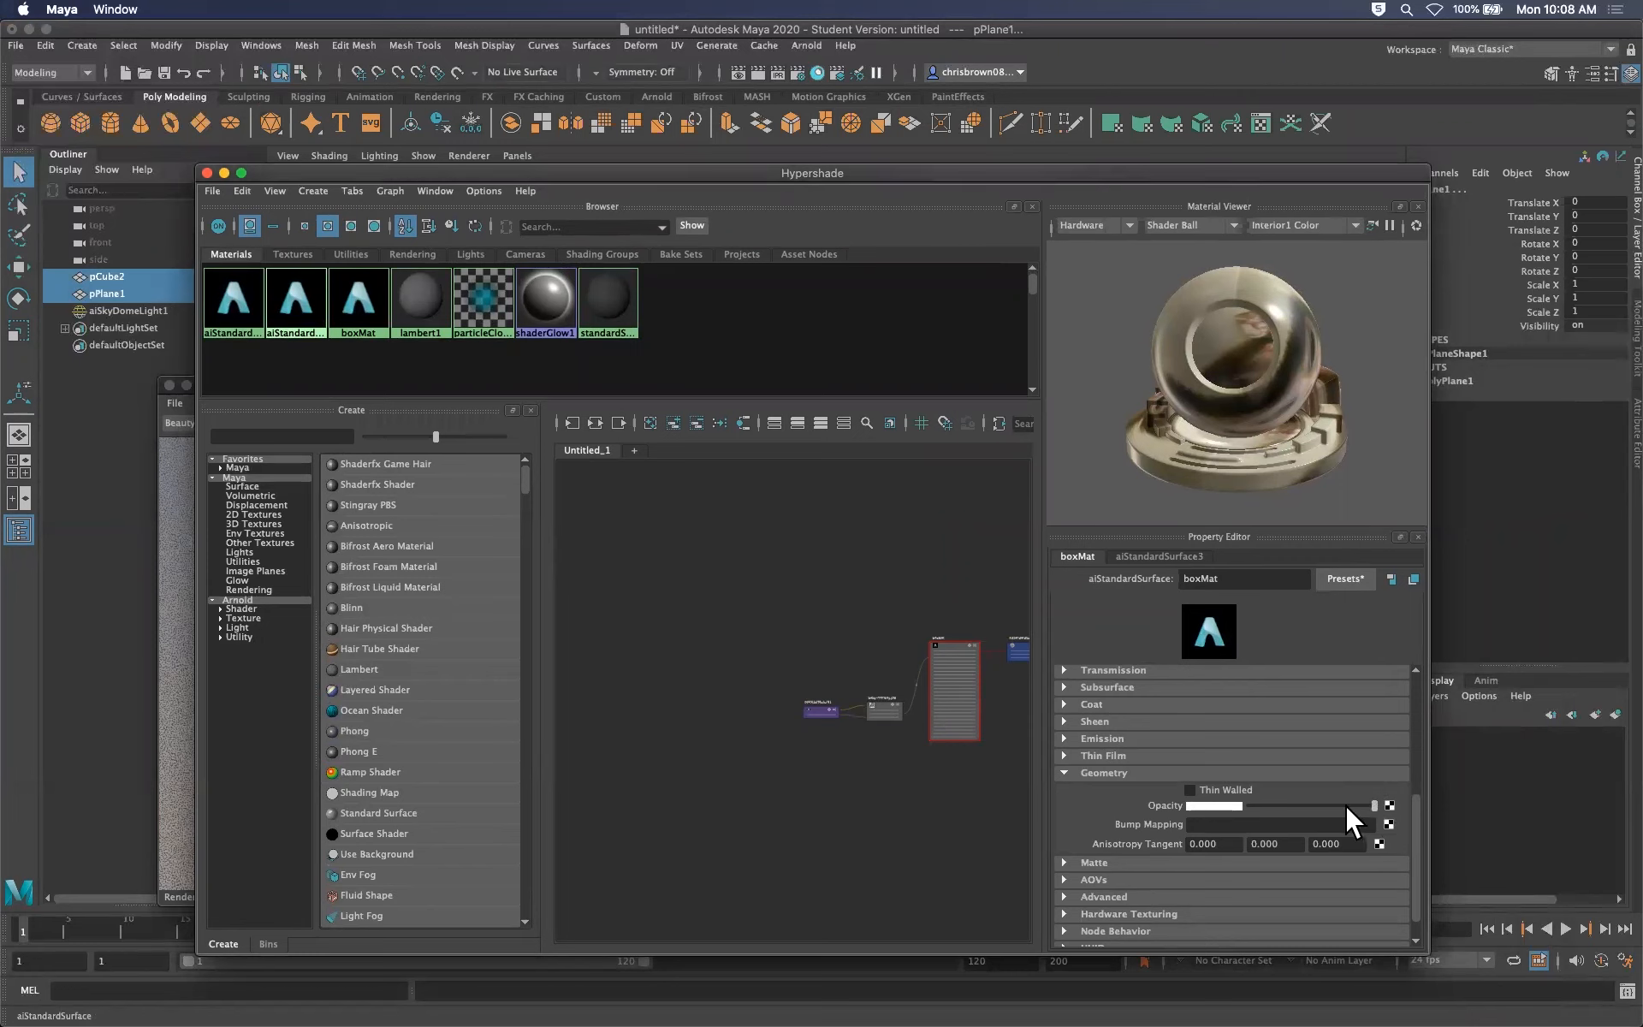
left_click_drag(1287, 800, 1318, 804)
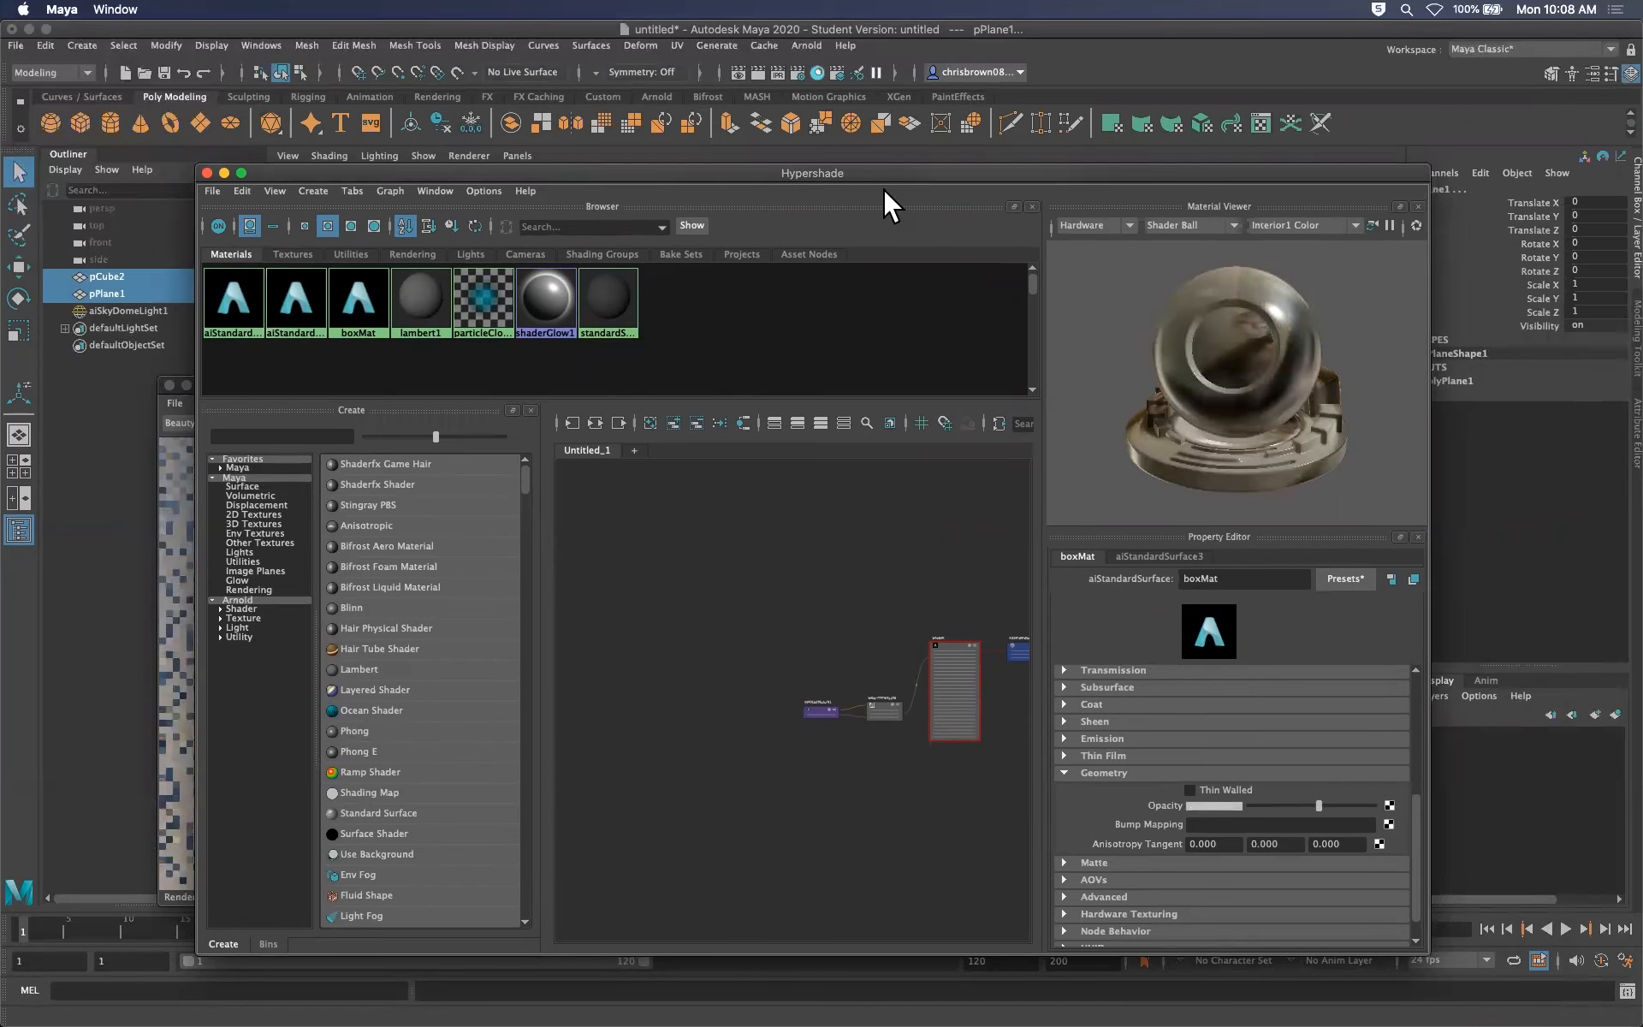
left_click_drag(886, 176, 891, 1)
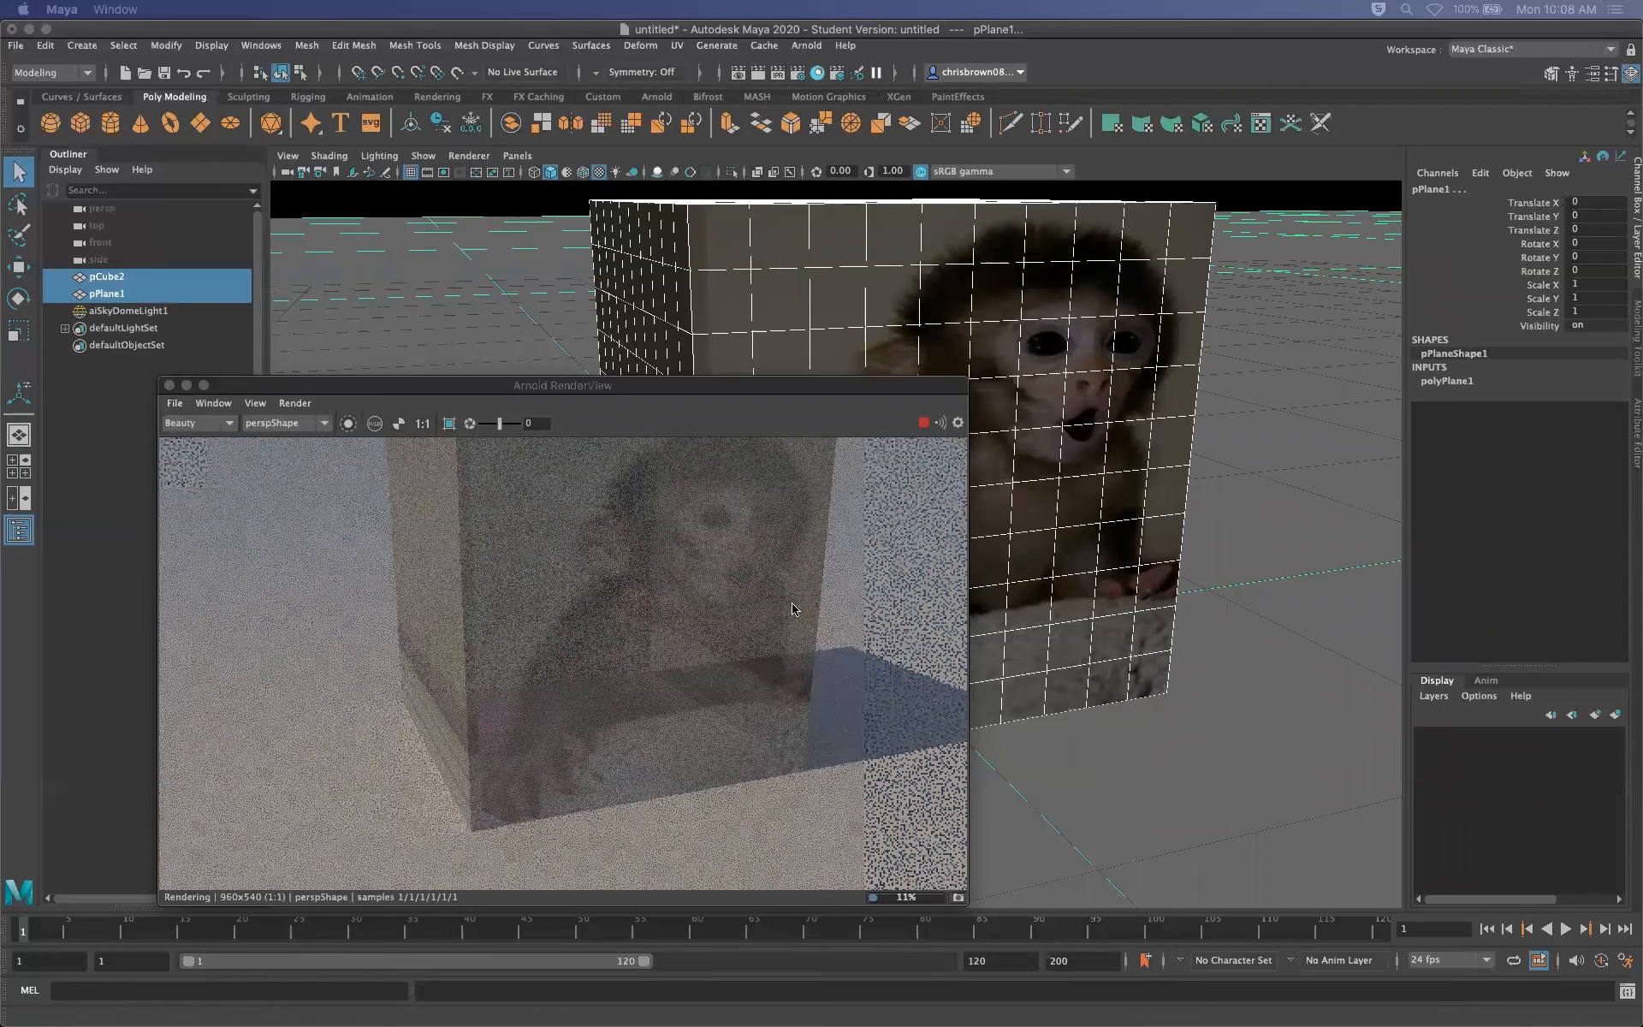
Select only pCube2 and show the detailed attributes of its nodes
left_click(156, 277)
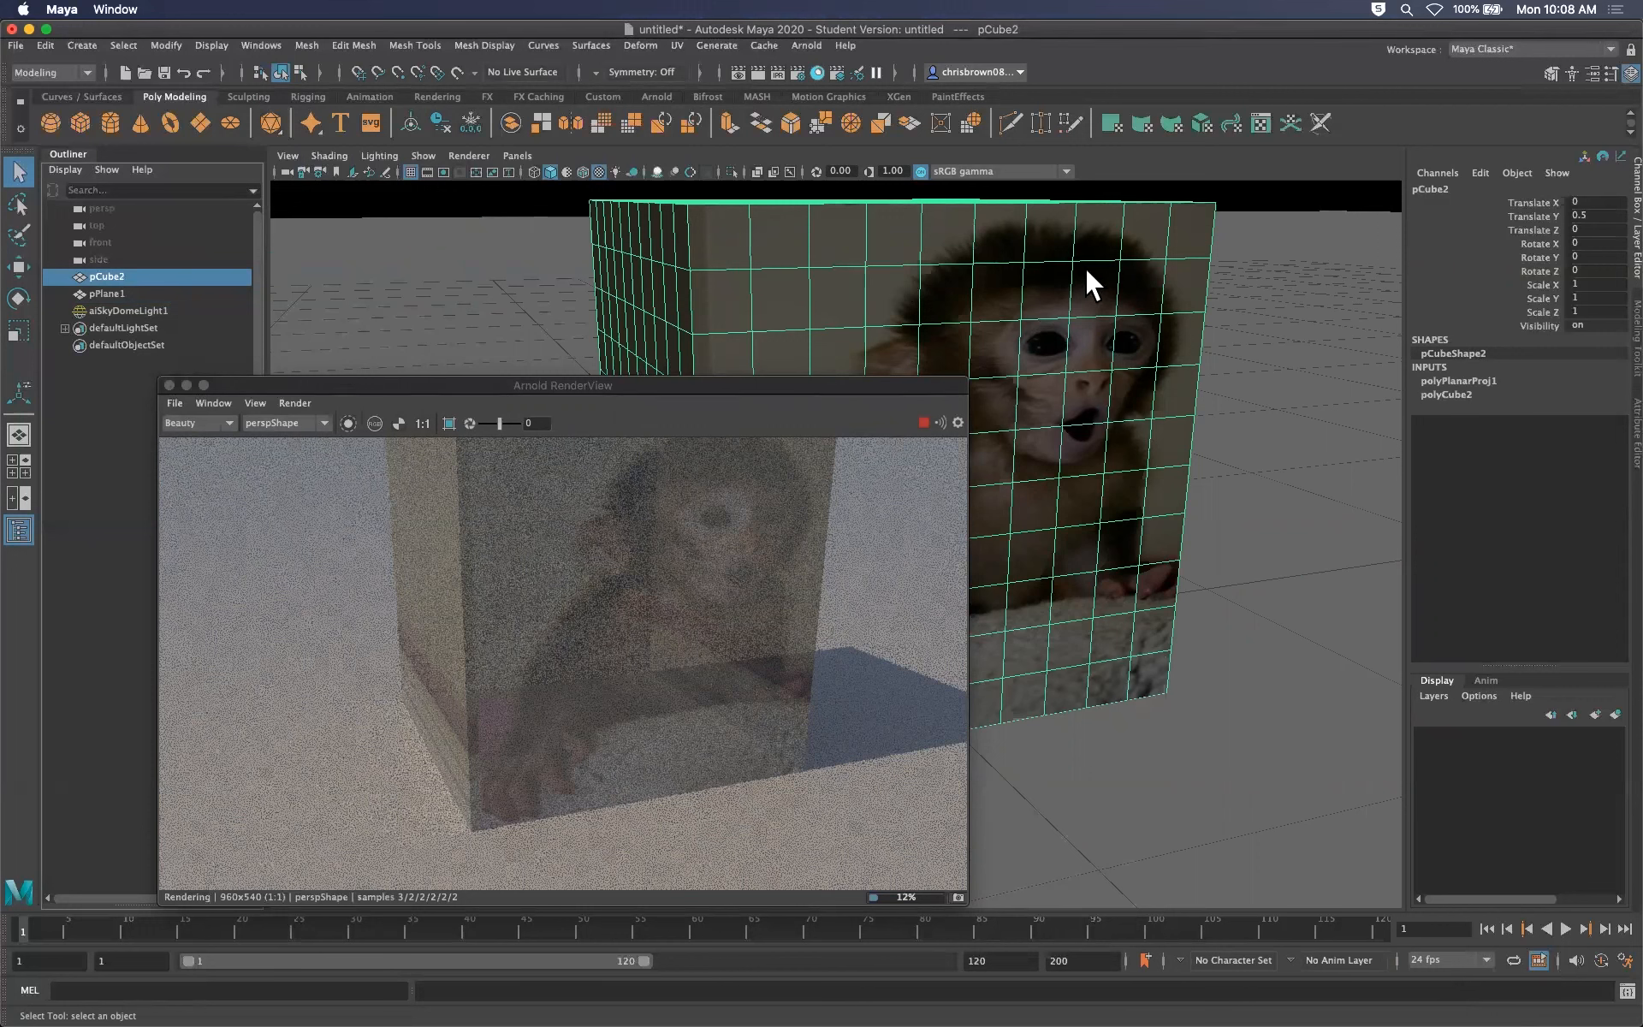
left_click(1538, 244)
key("e")
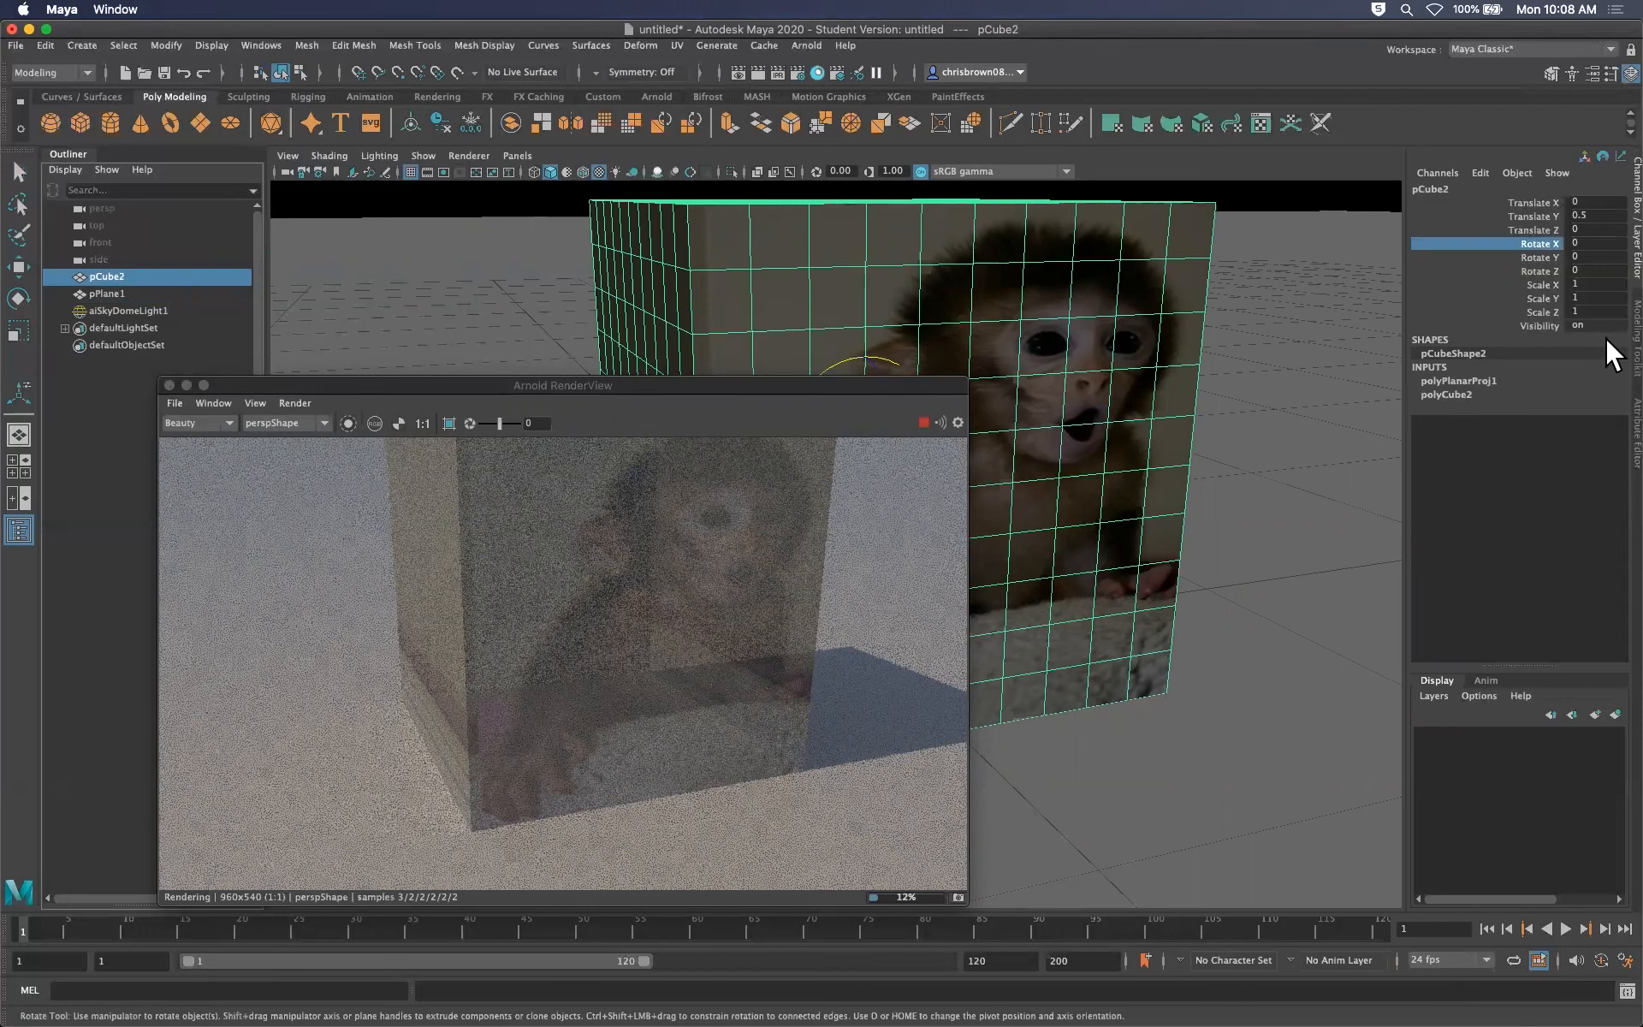
left_click(1635, 435)
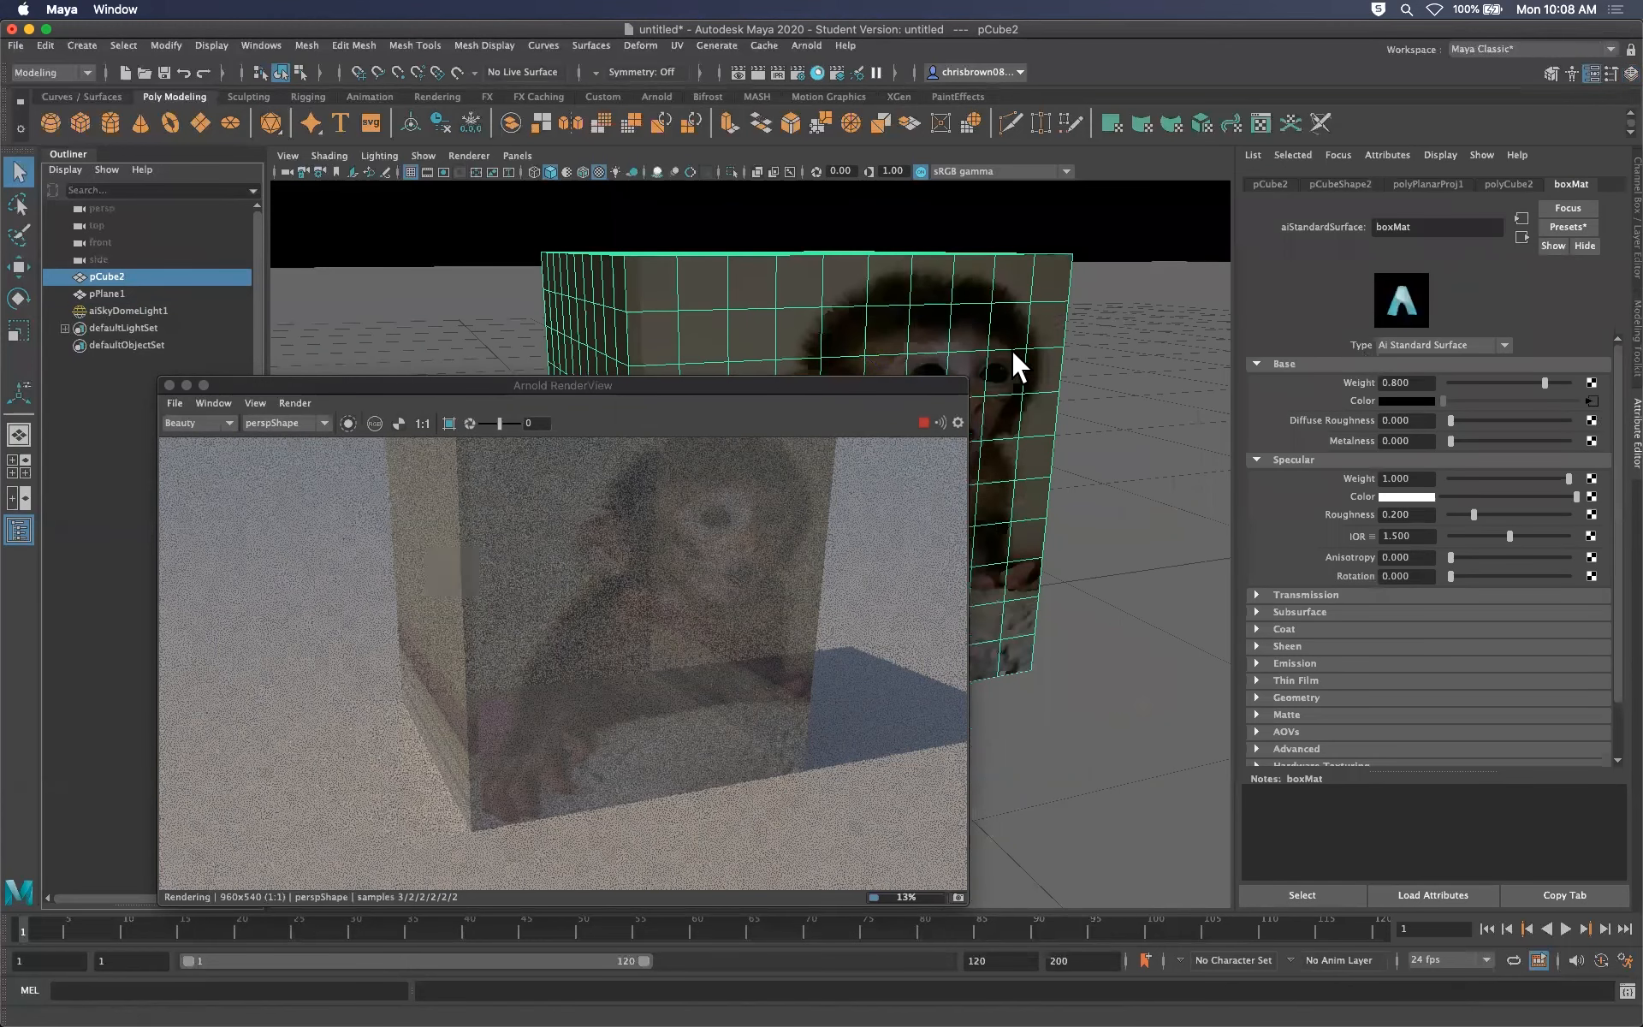
Turn off Opaque in pCubeShape2's Arnold settings and reposition the render view
left_click(1443, 184)
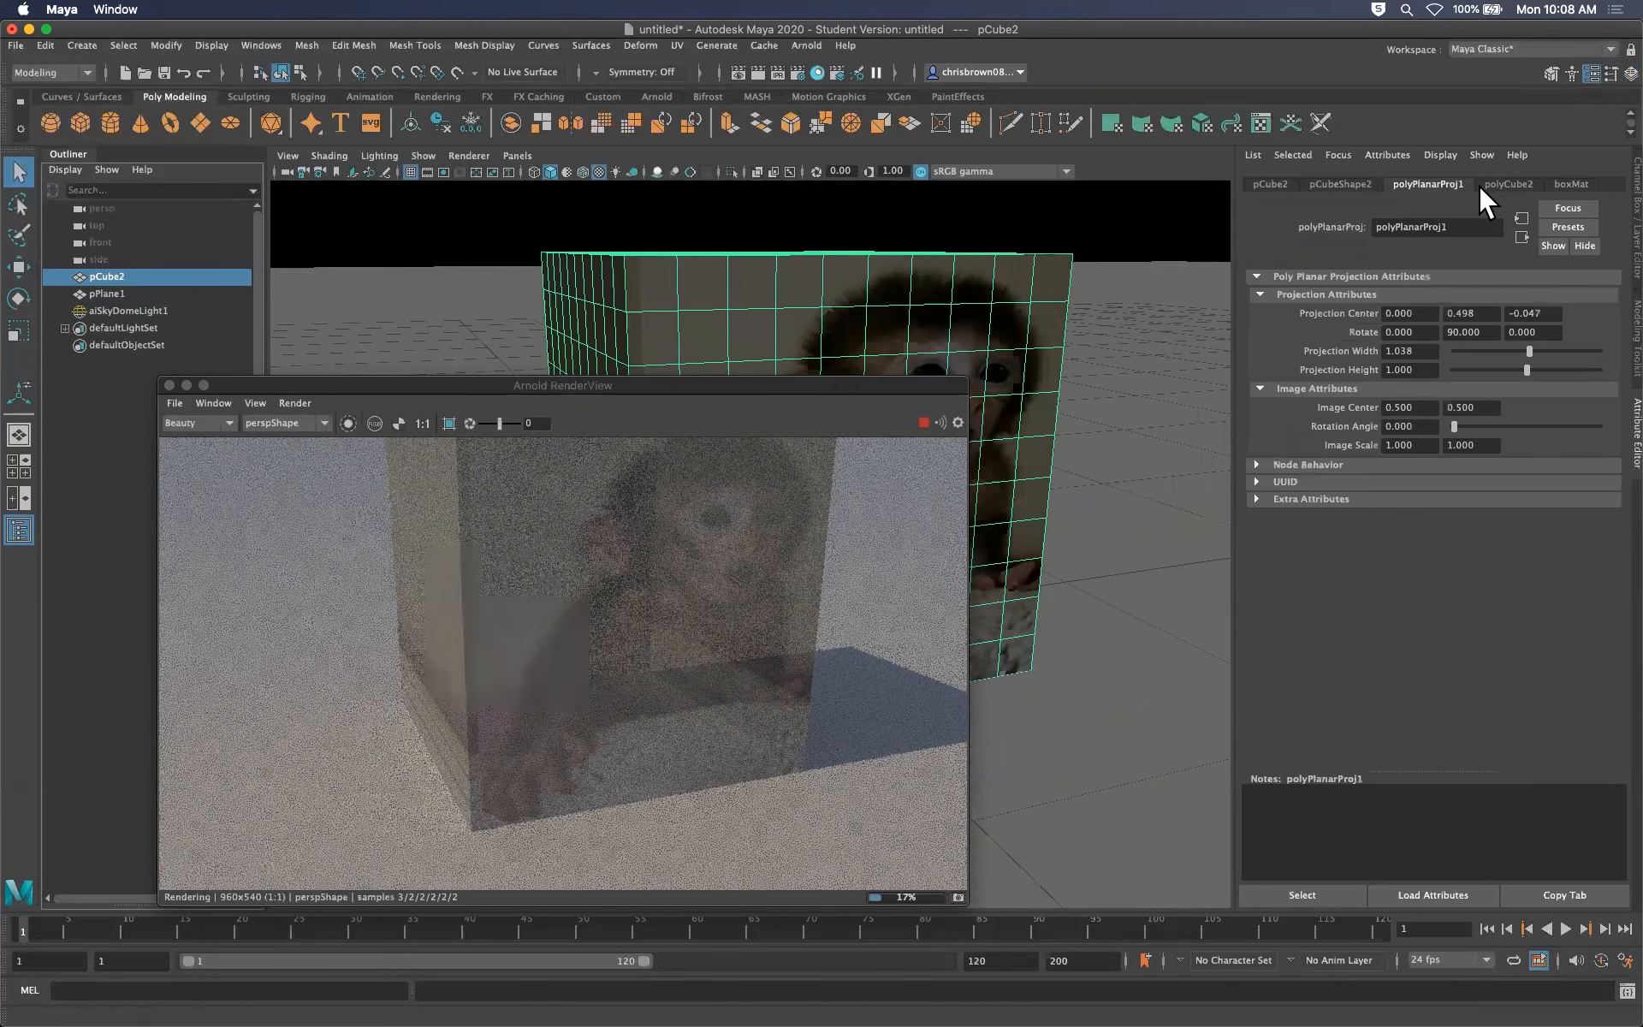
left_click(1506, 184)
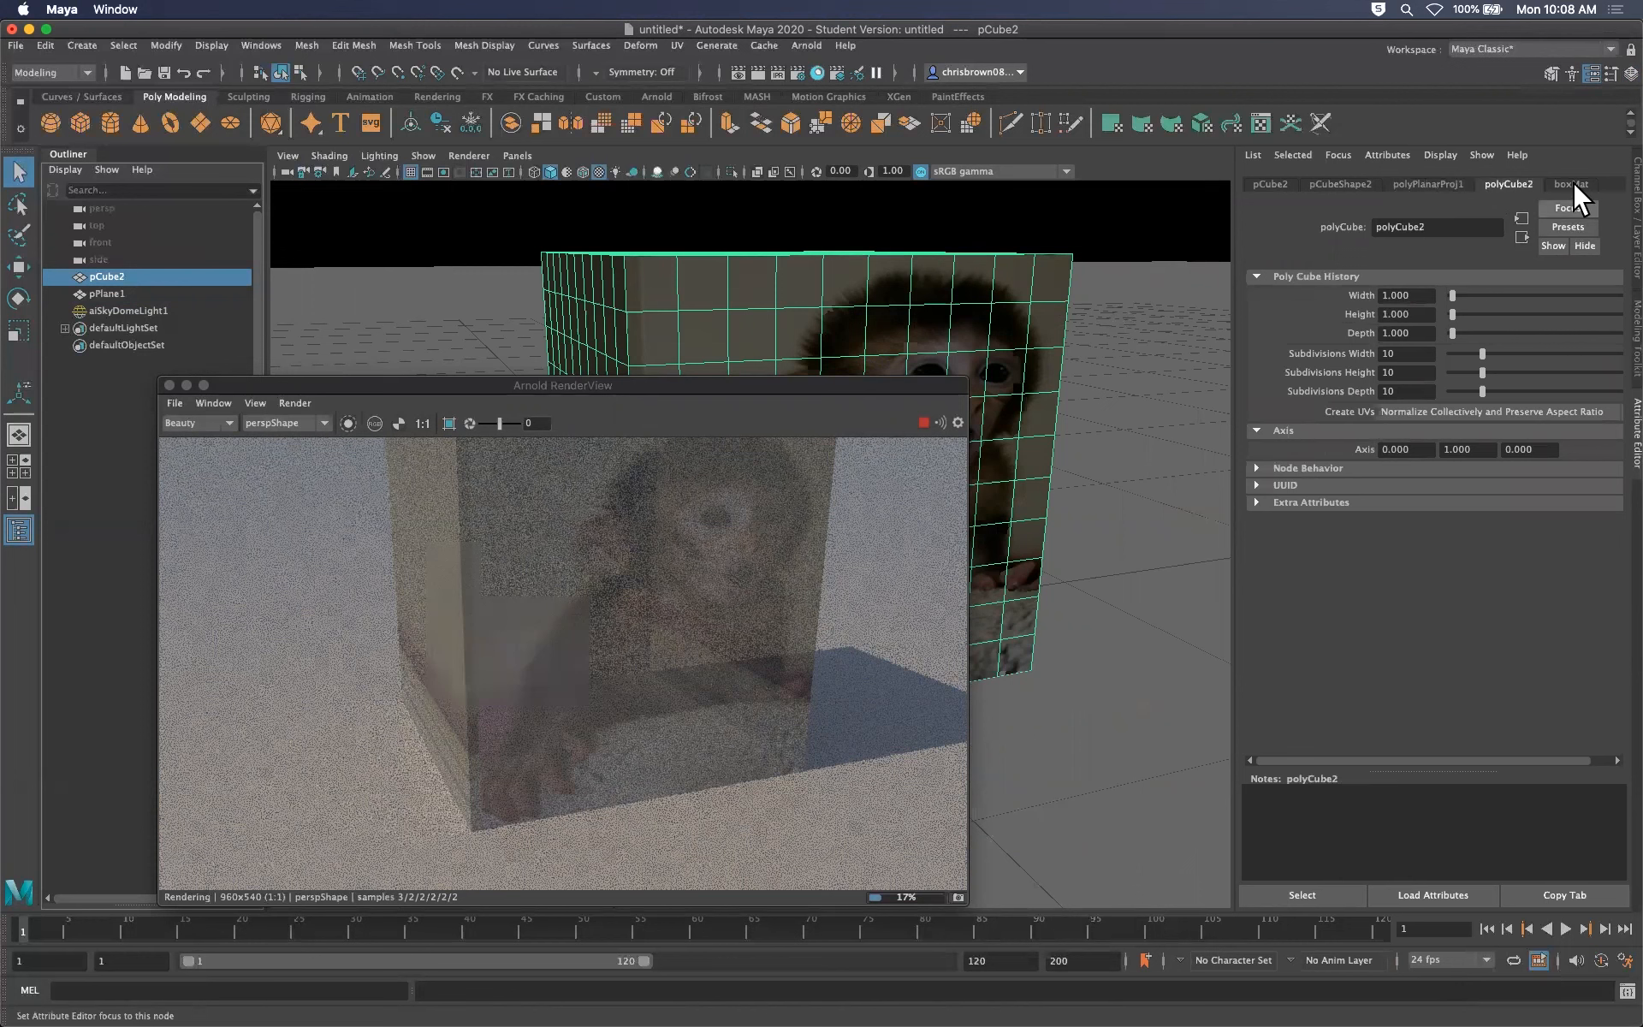
left_click(1393, 186)
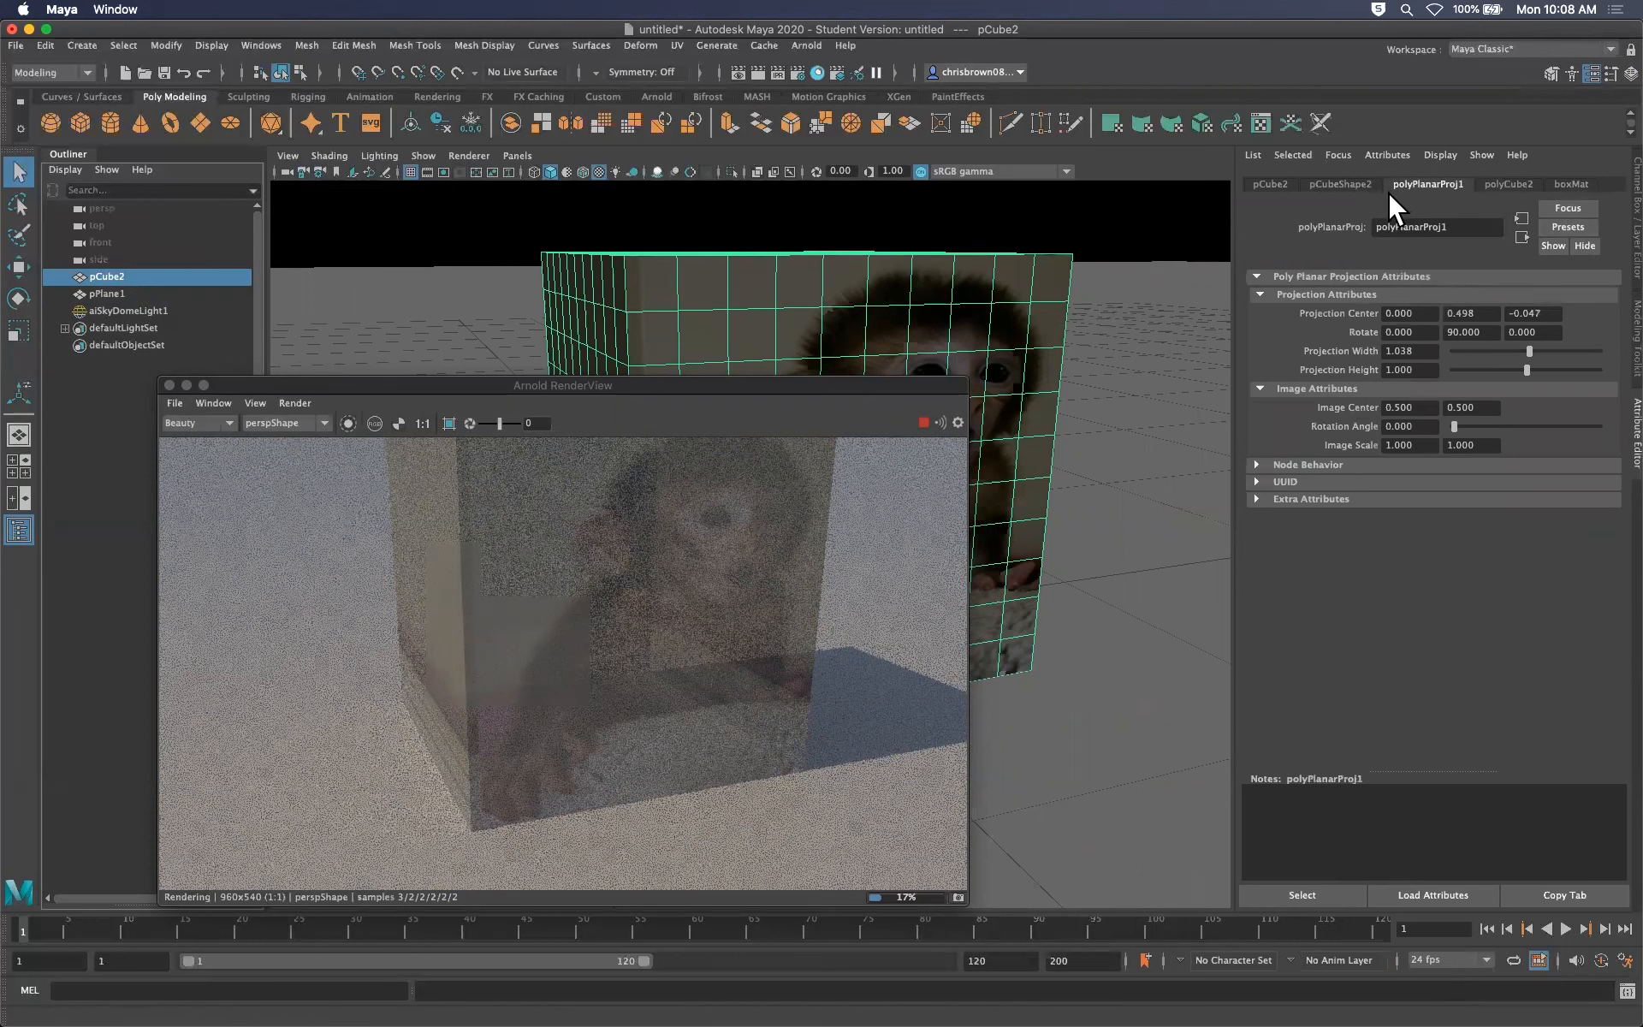
left_click(1341, 182)
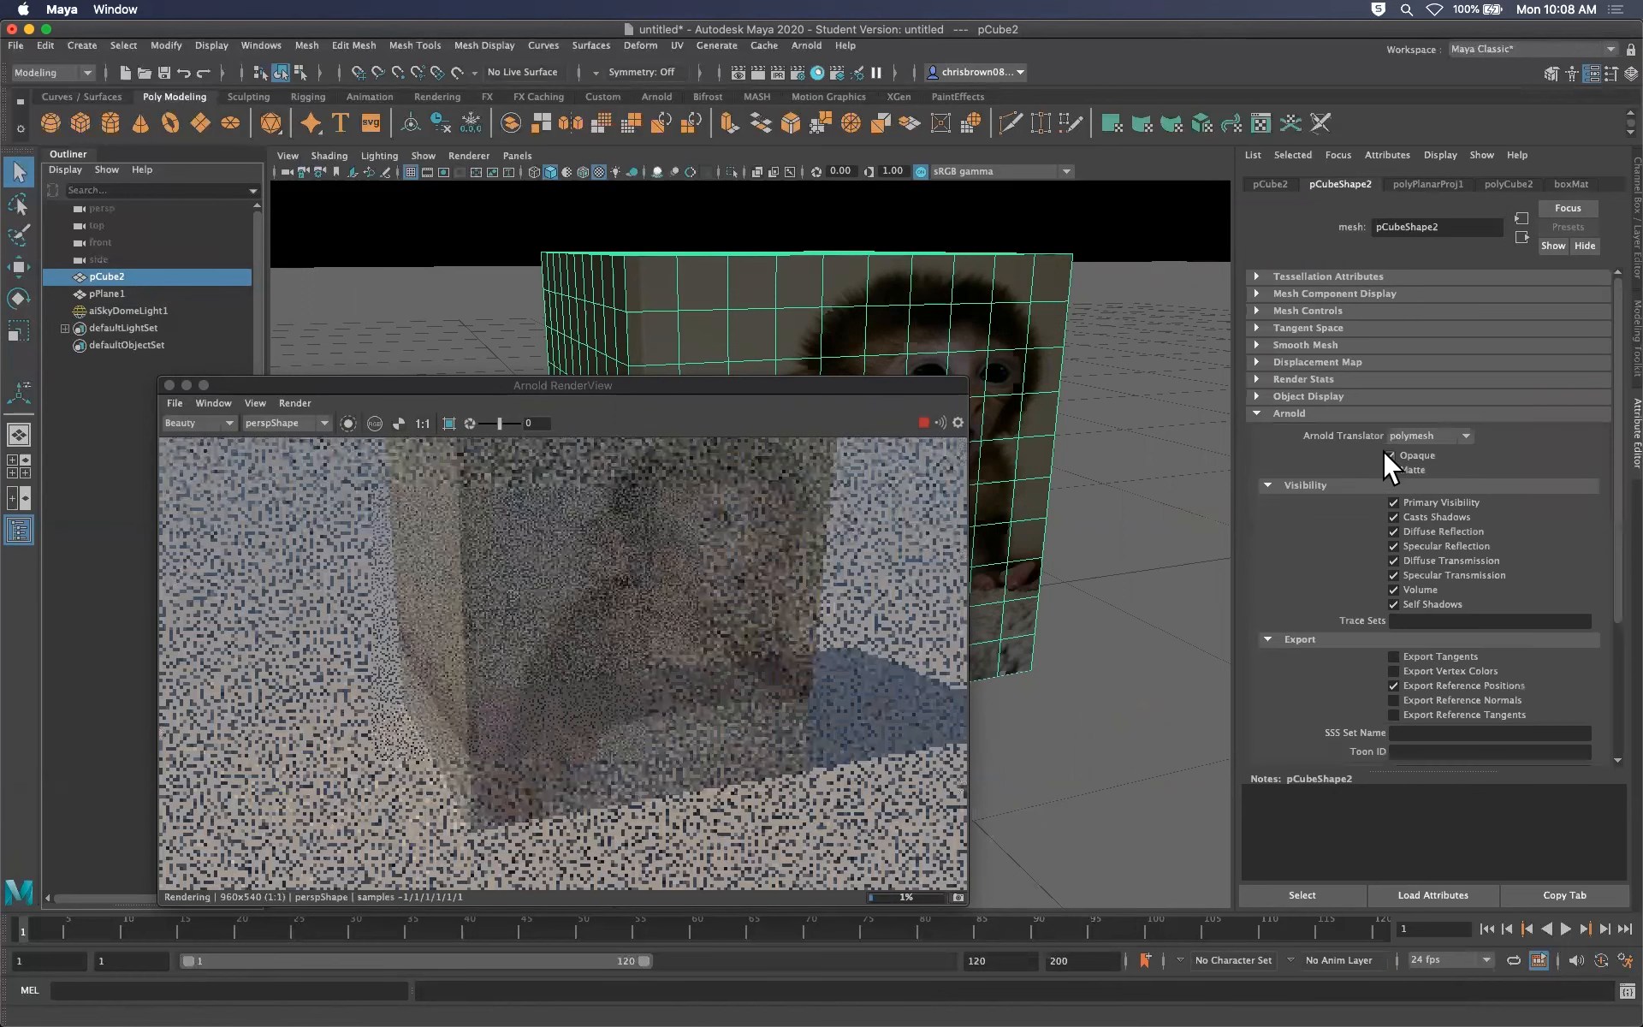
left_click(1388, 451)
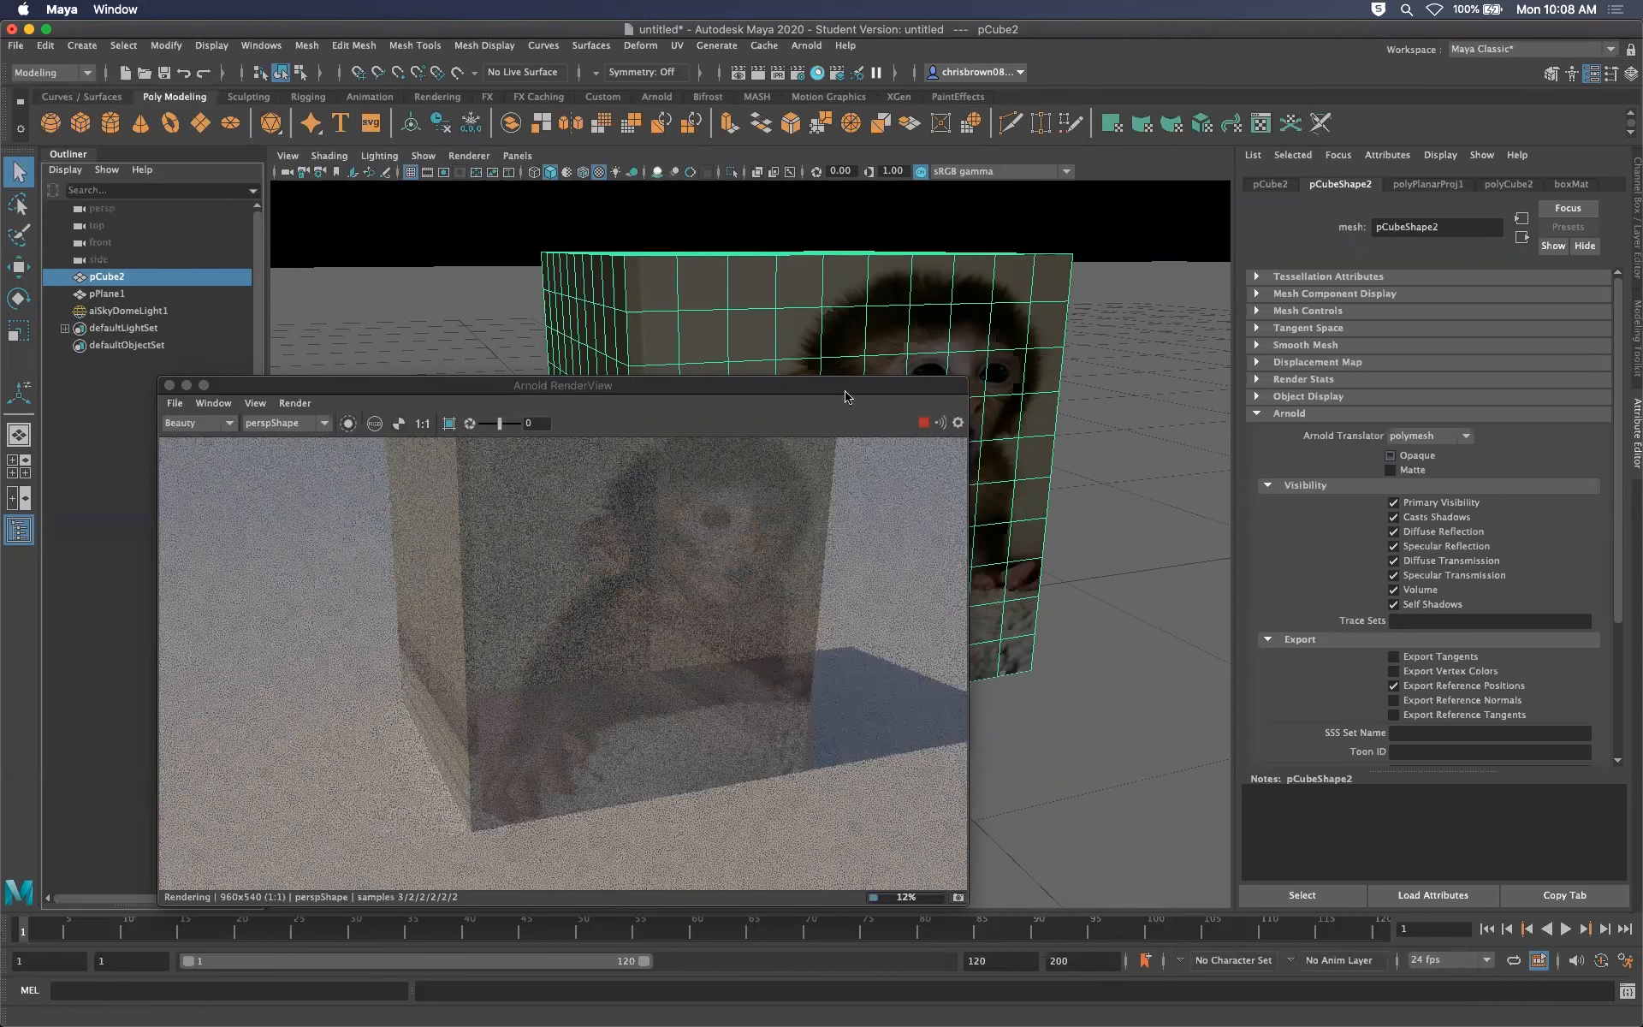
left_click_drag(846, 396, 912, 342)
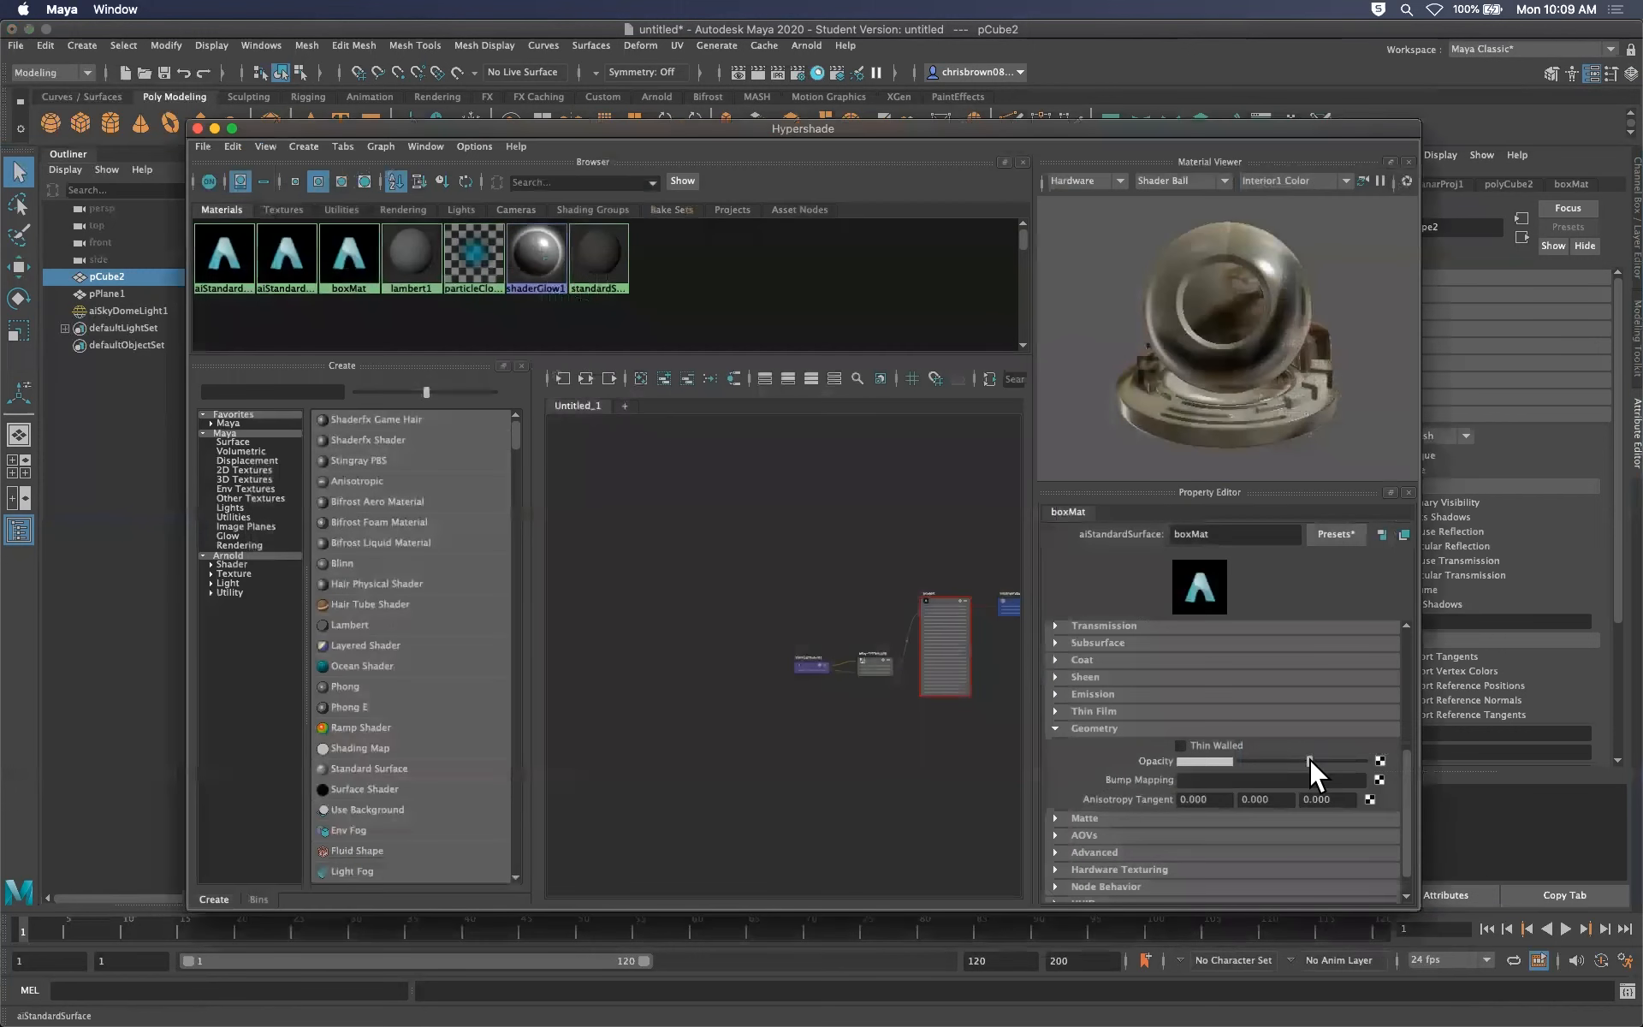
Raise boxMat's Opacity to full white and map a Checker texture to it
left_click_drag(1309, 760, 1379, 758)
left_click(1380, 760)
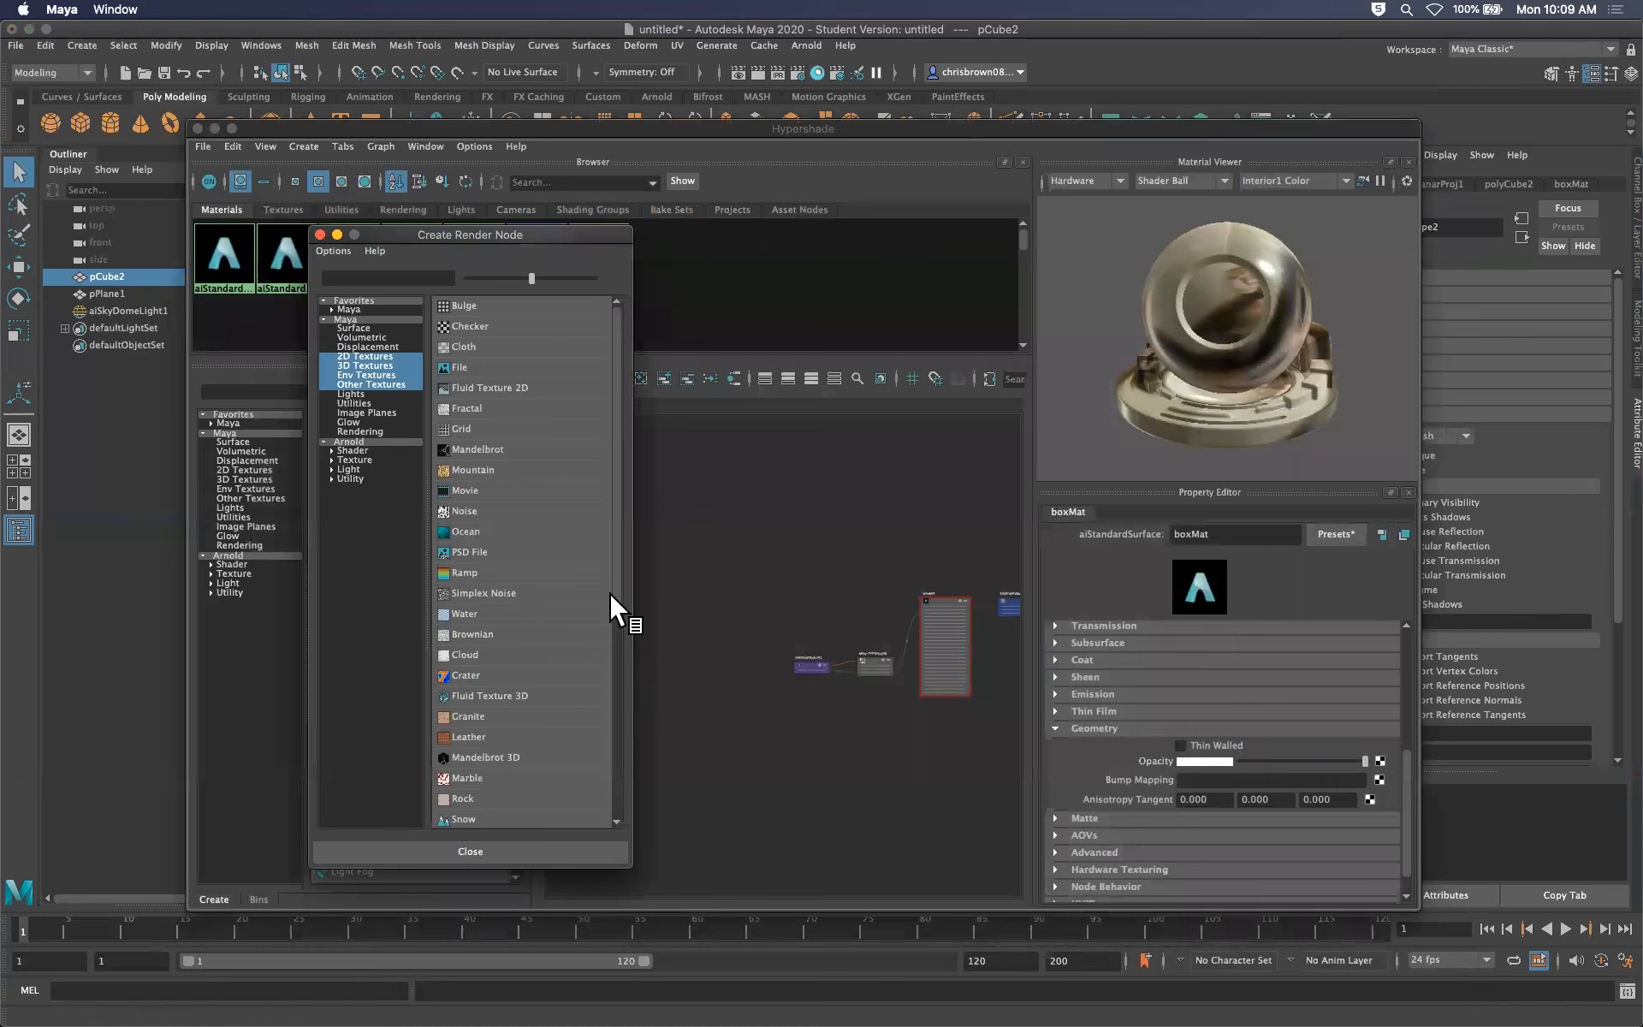
scroll(618, 597, "down", 1)
scroll(448, 330, "up", 1)
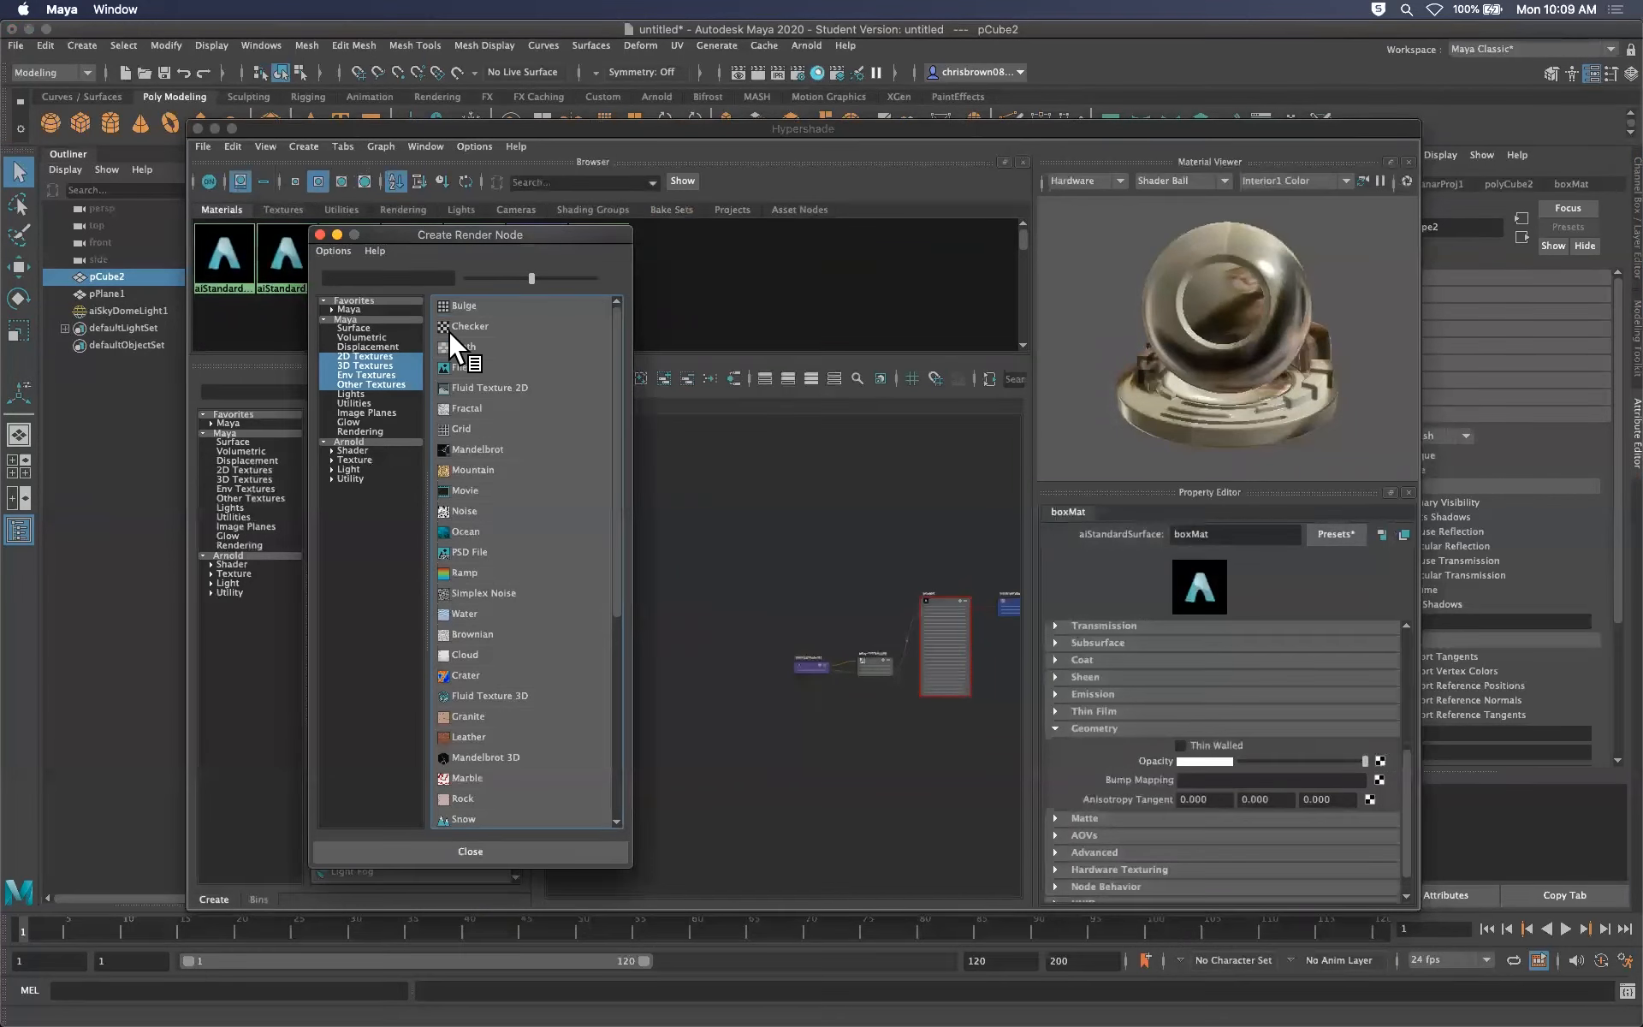
left_click(439, 323)
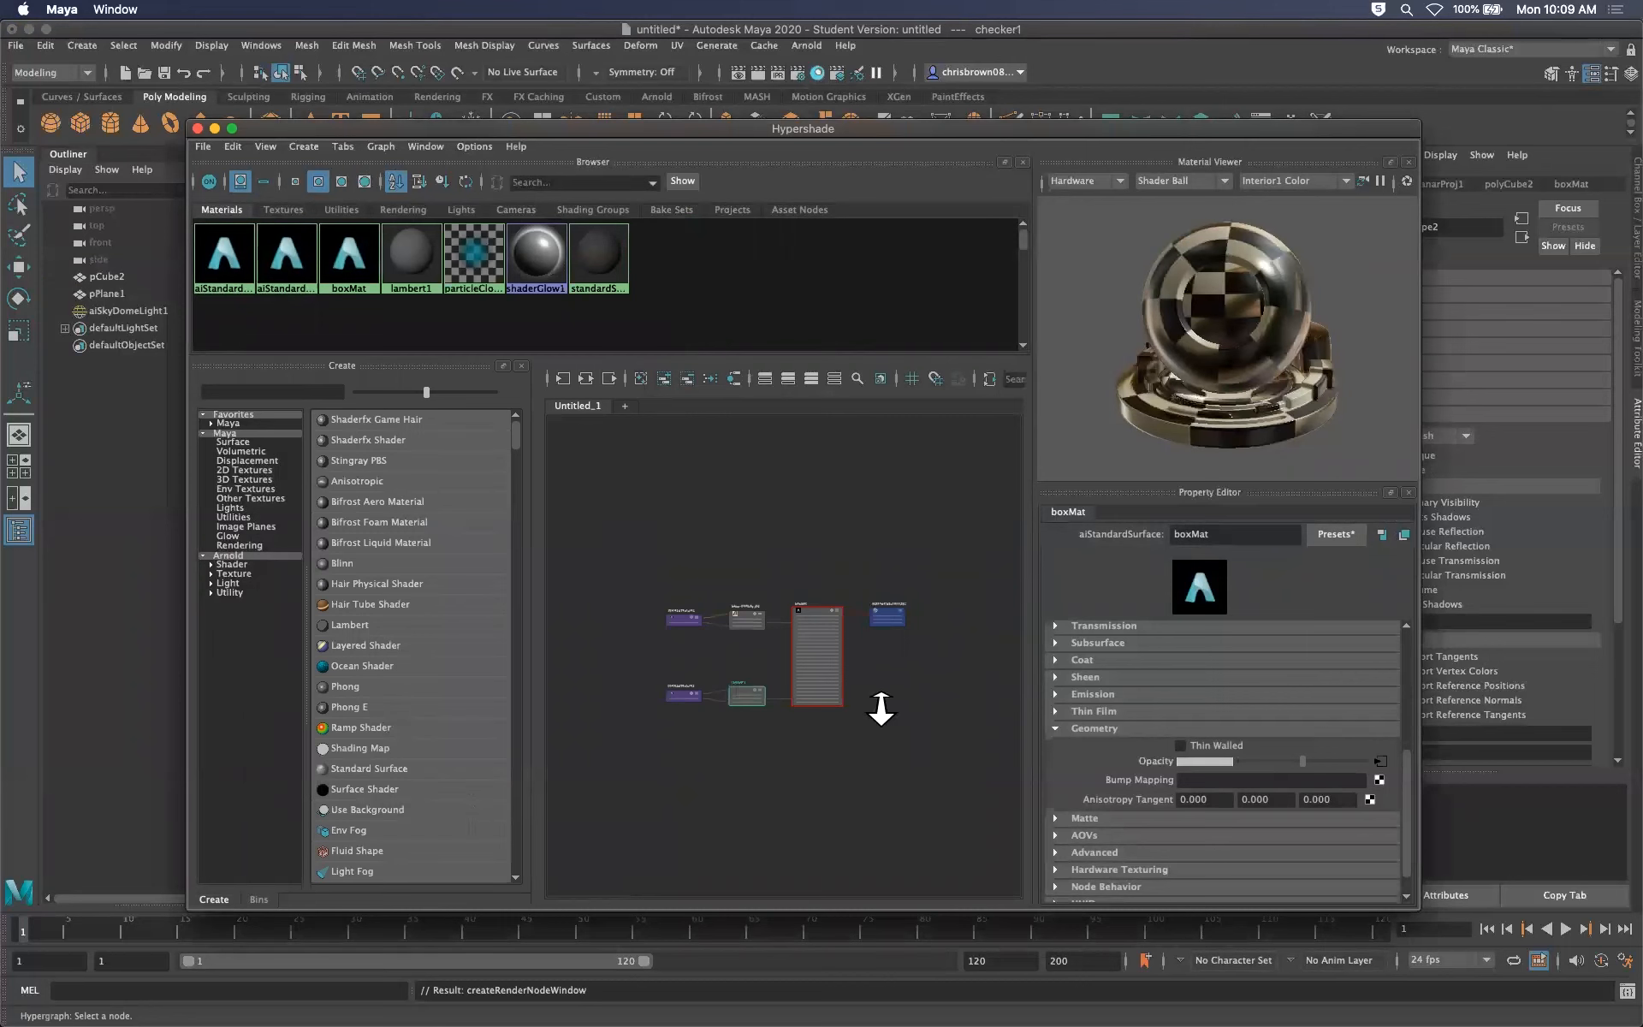
Enlarge the boxMat node network and inspect the attributes of the checker1 and place2dTexture2 nodes
right_click_drag(818, 691, 715, 579, "alt")
middle_click_drag(715, 579, 839, 681, "alt")
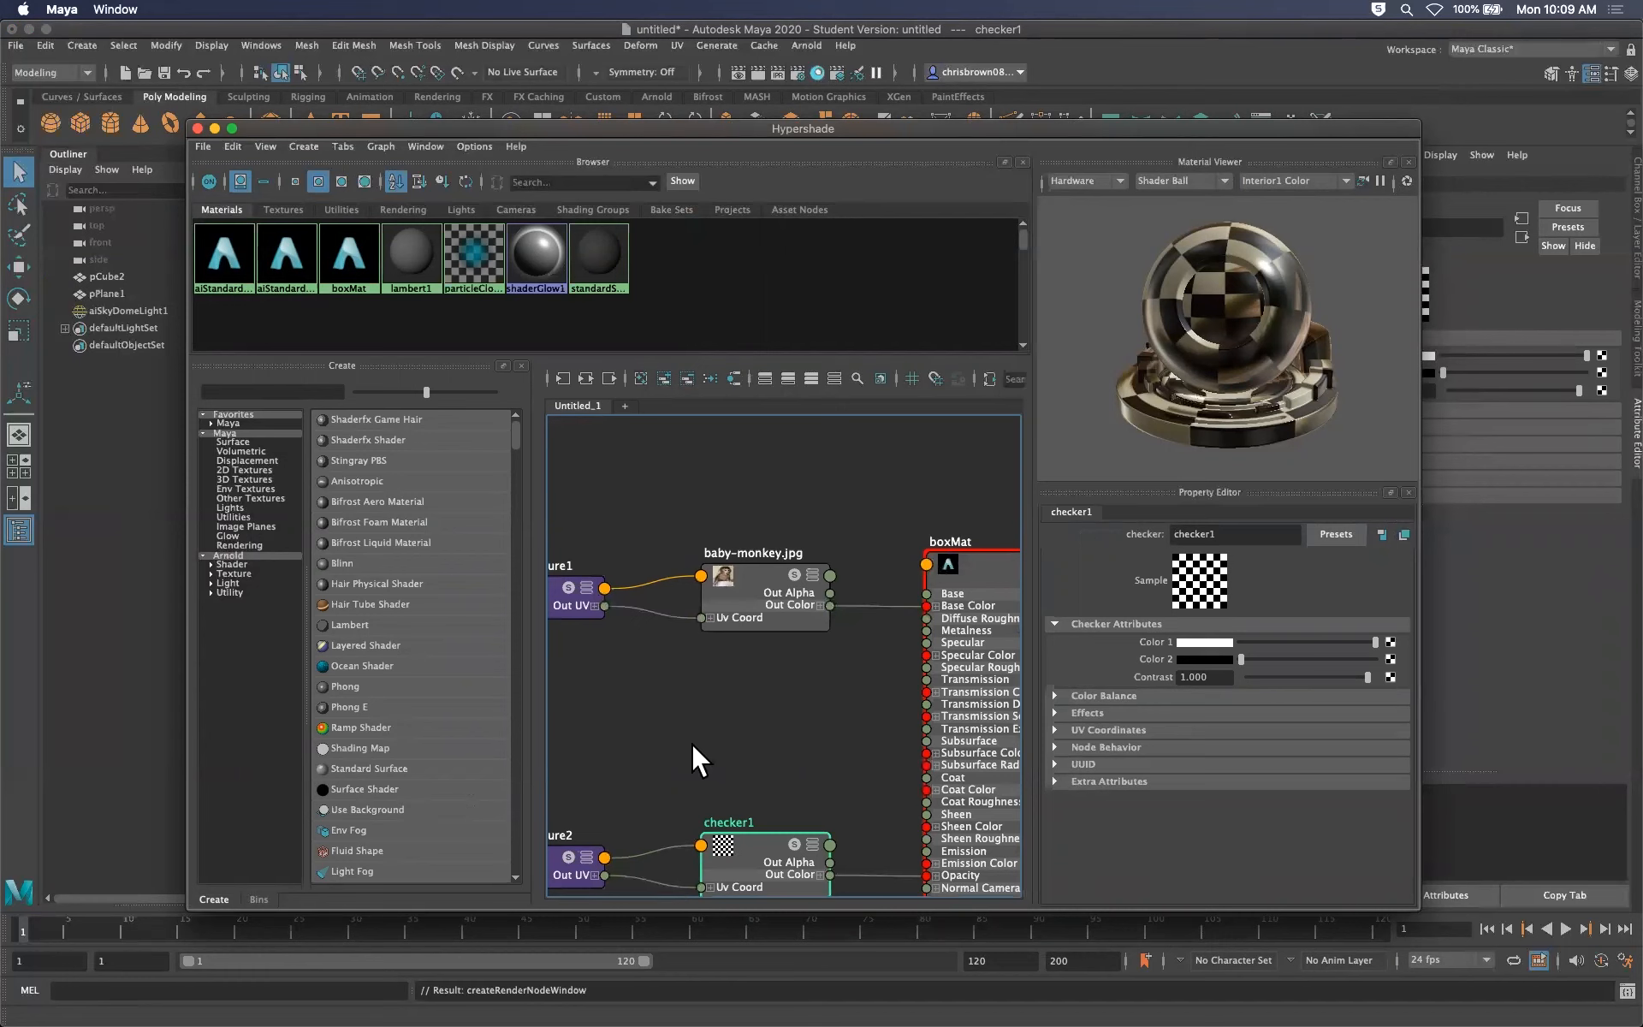
scroll(692, 742, "down", 4)
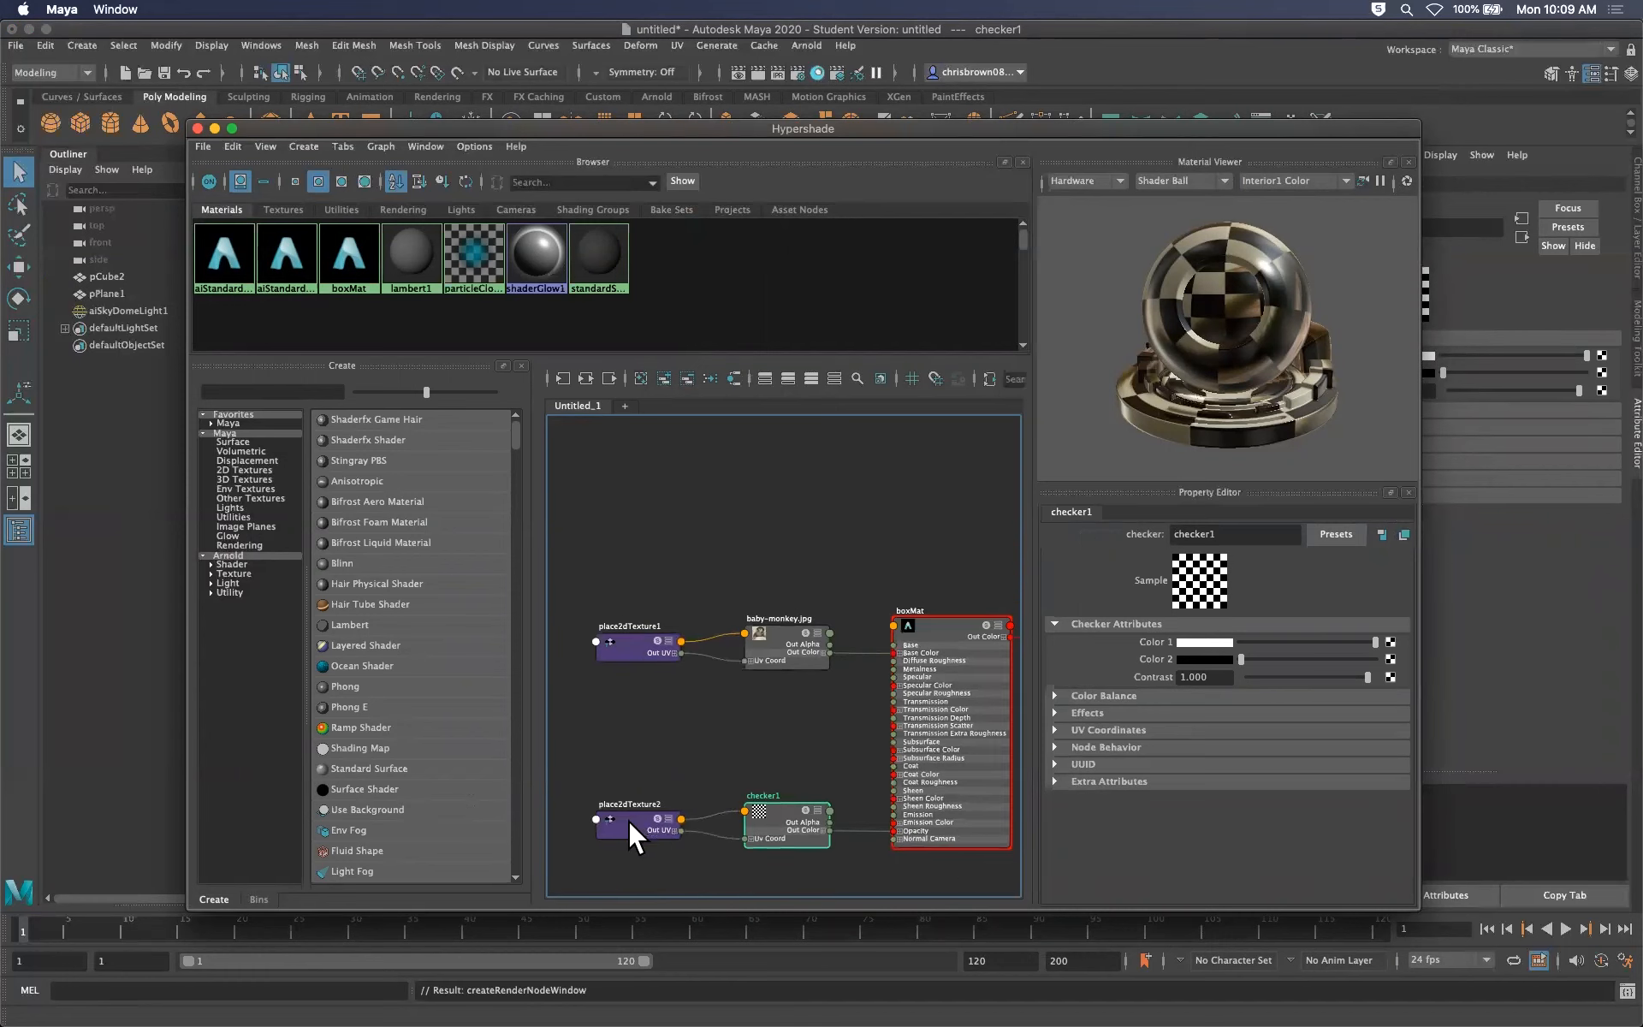
left_click(628, 820)
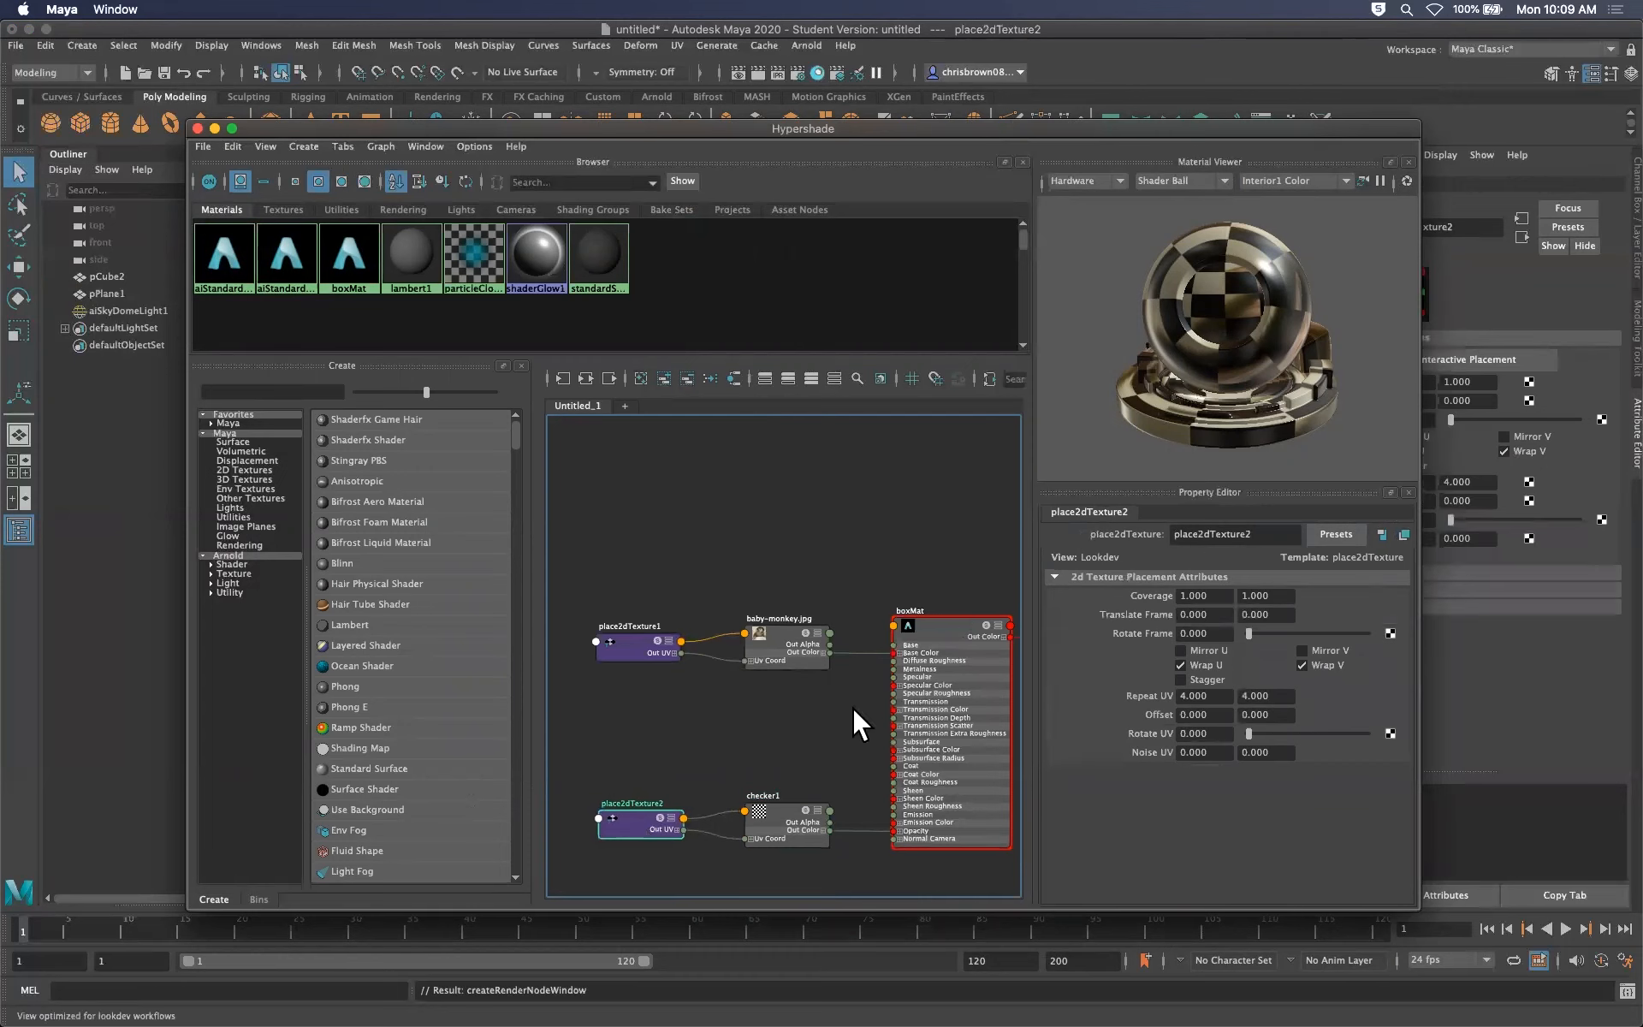
left_click(780, 810)
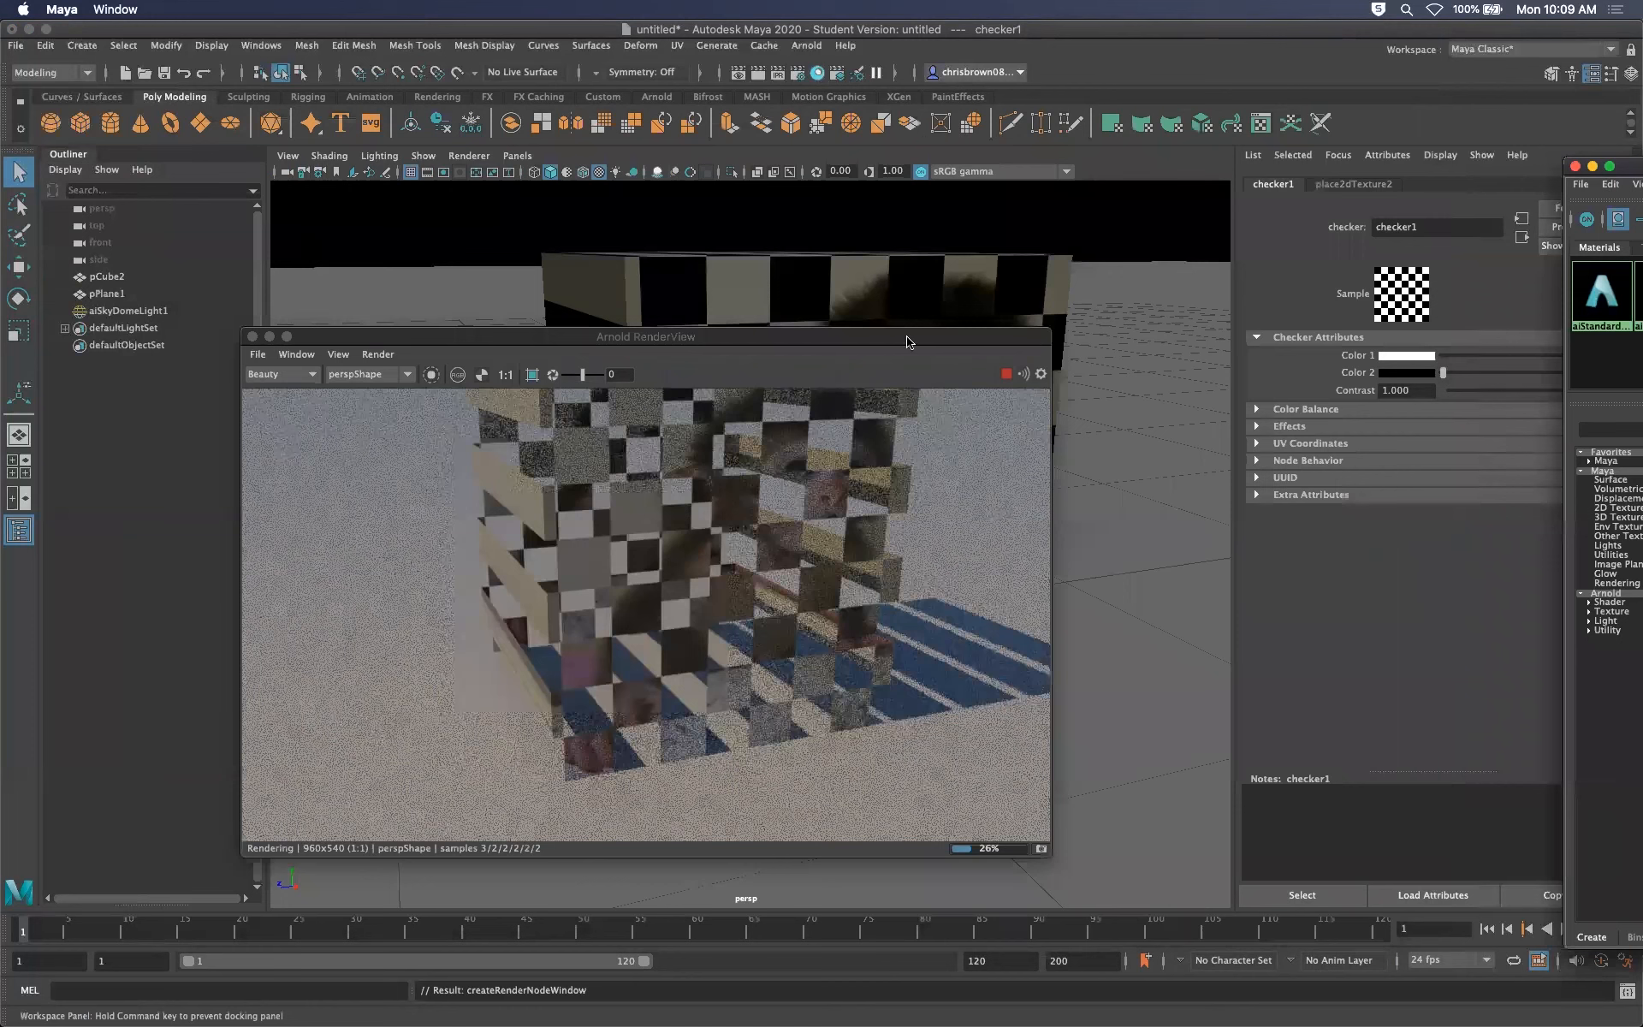
Examine the Arnold render of the checker-cut cube from several camera angles and close the render view
left_click_drag(896, 339, 872, 354)
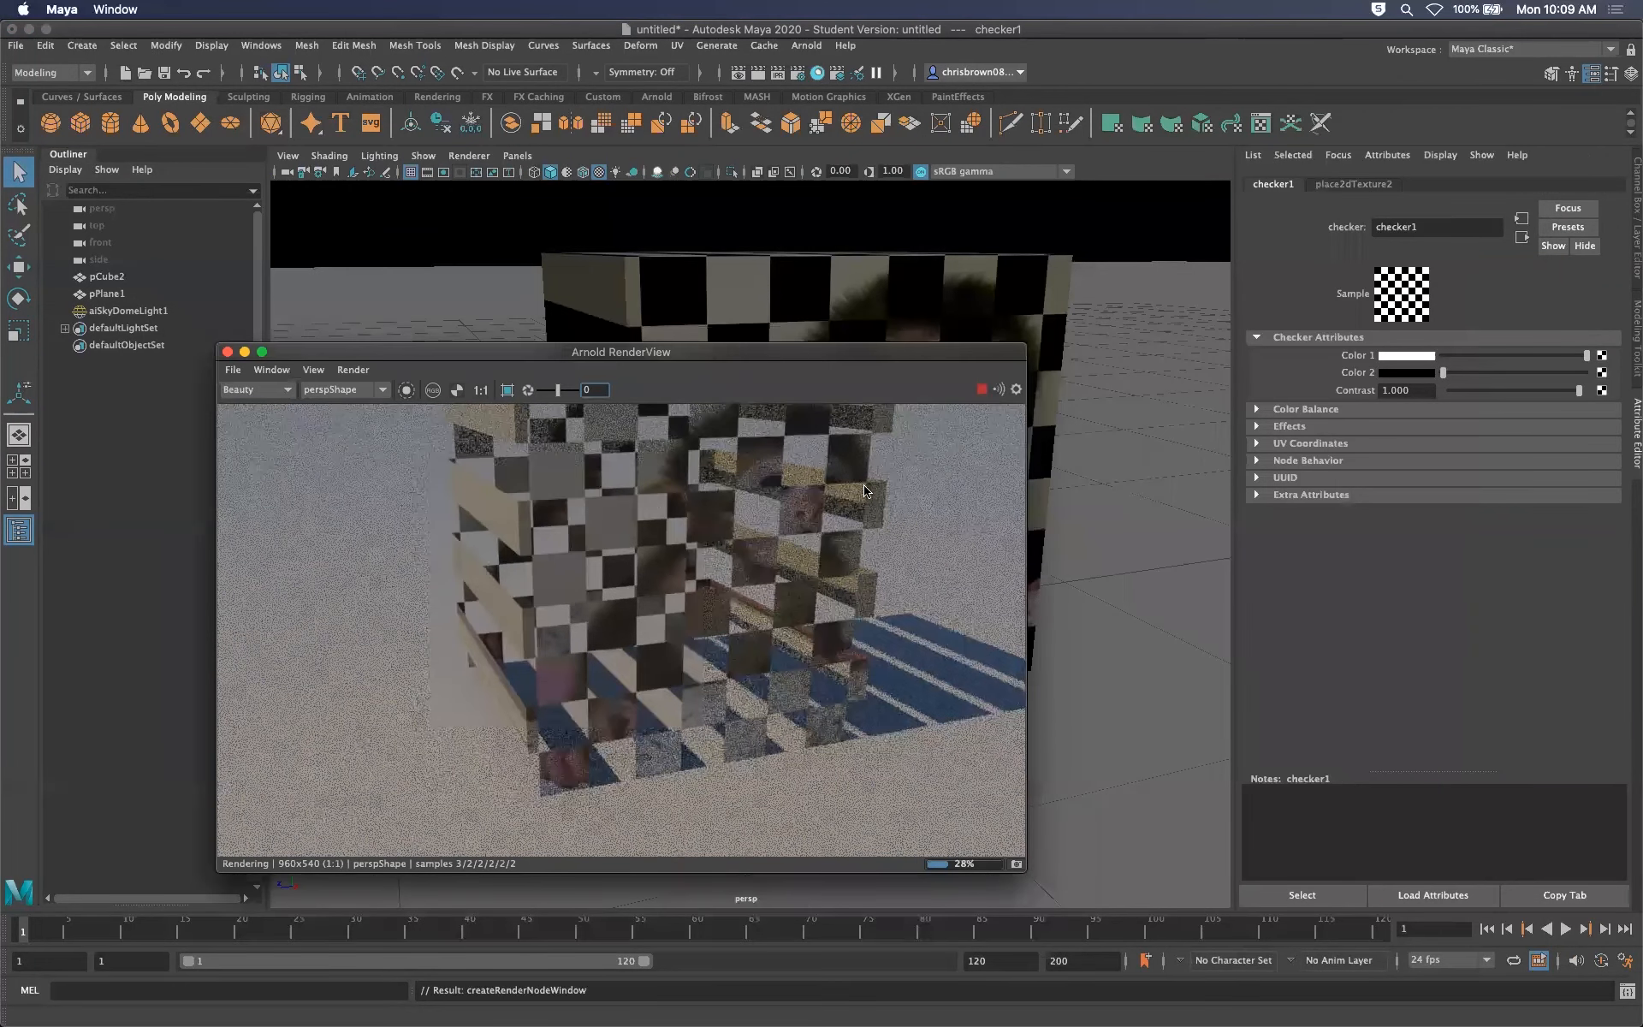
left_click(769, 609)
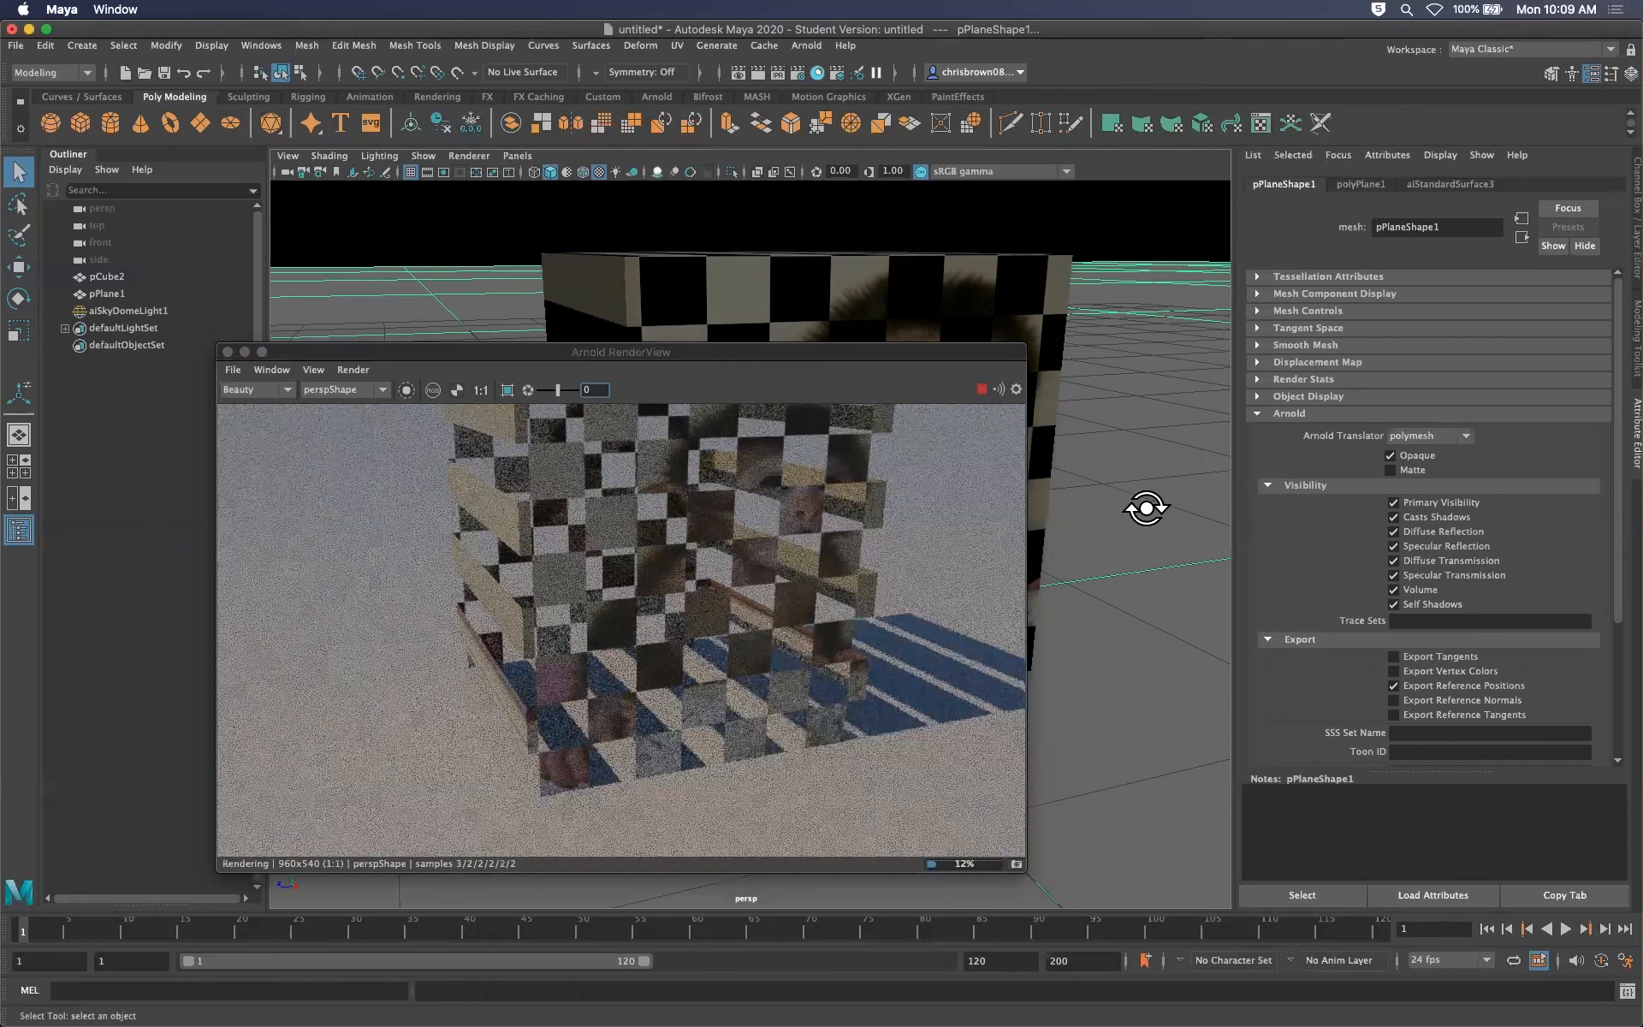
left_click_drag(1144, 513, 1148, 519, "alt")
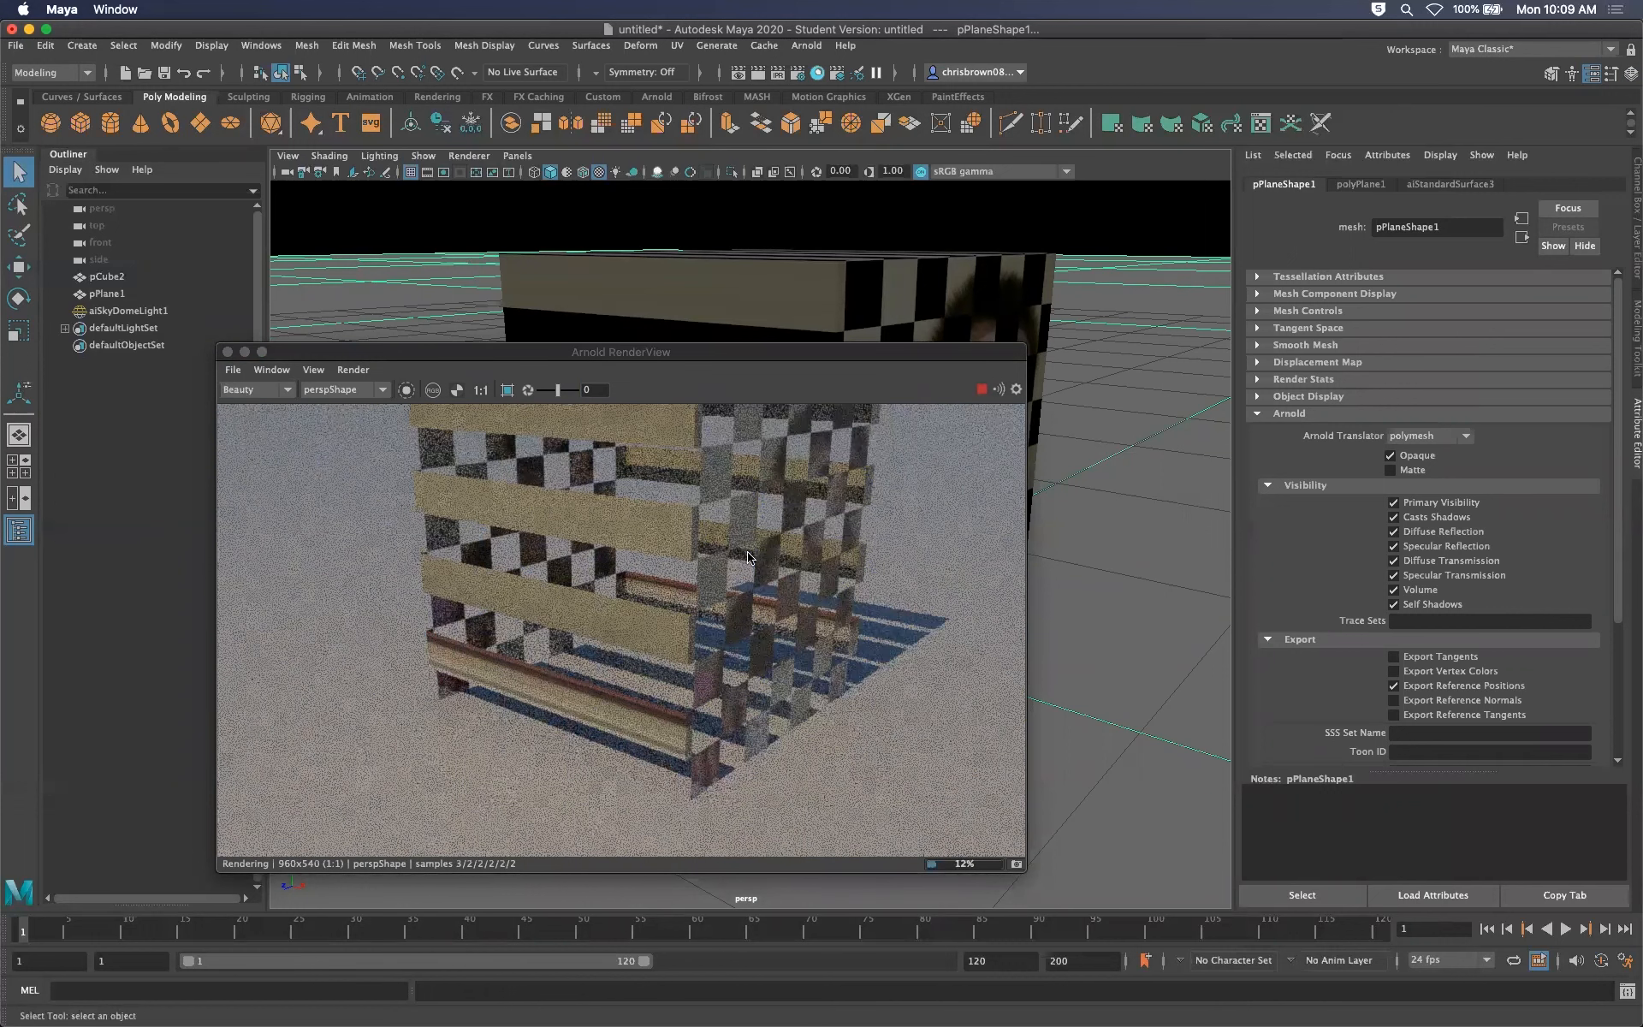
left_click(811, 544)
mouse_move(806, 540)
left_mouse_down()
mouse_move(788, 572)
mouse_move(798, 557)
left_mouse_up()
left_click_drag(1045, 550, 1095, 453, "alt")
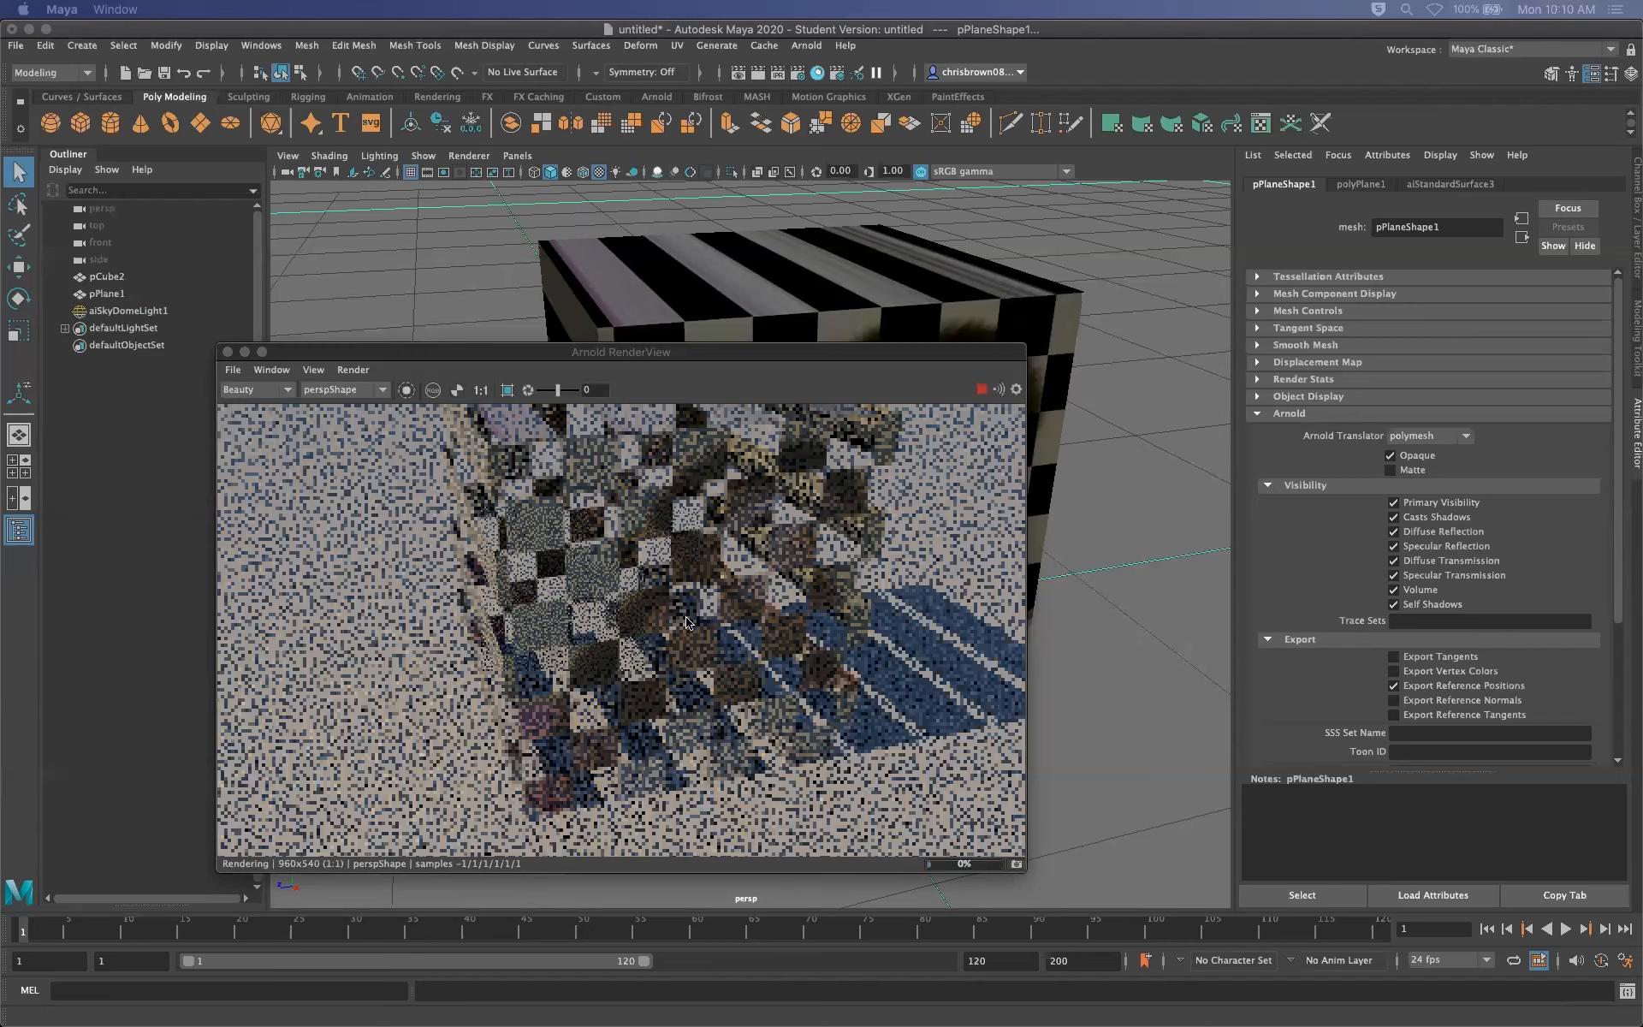
left_click(227, 352)
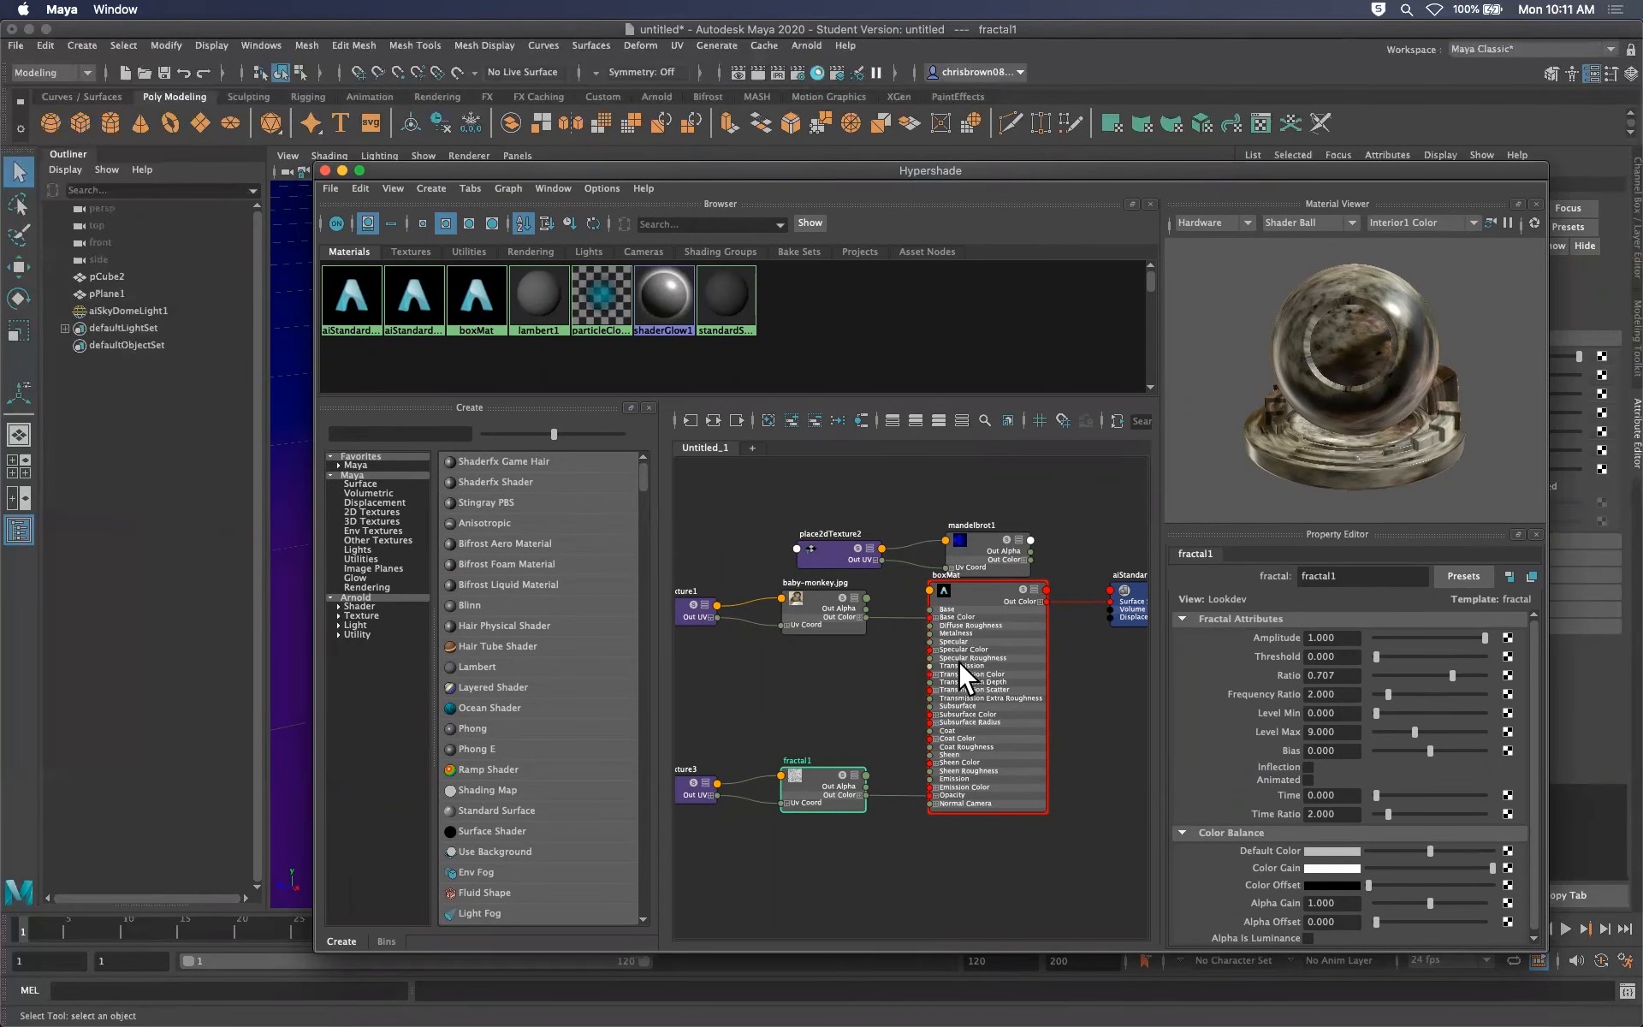
Open the UV Editor and display pCube2's UV layout over the baby-monkey image
scroll(958, 661, "down", 3)
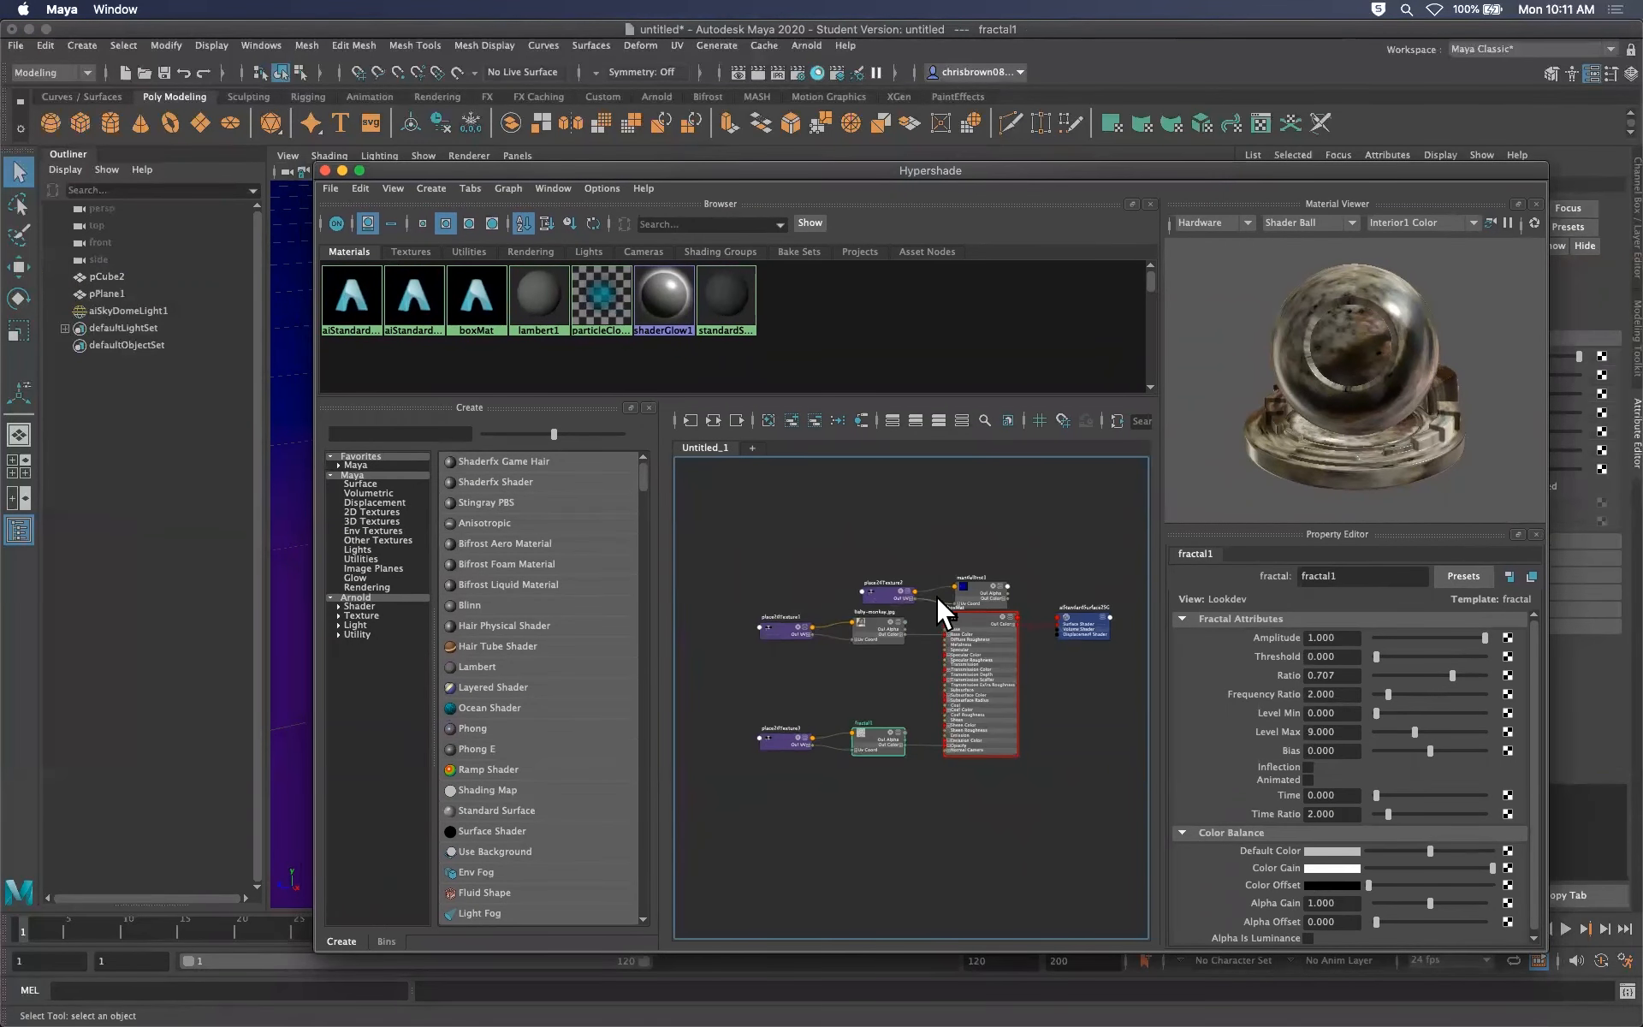
left_click_drag(1076, 171, 1063, 238)
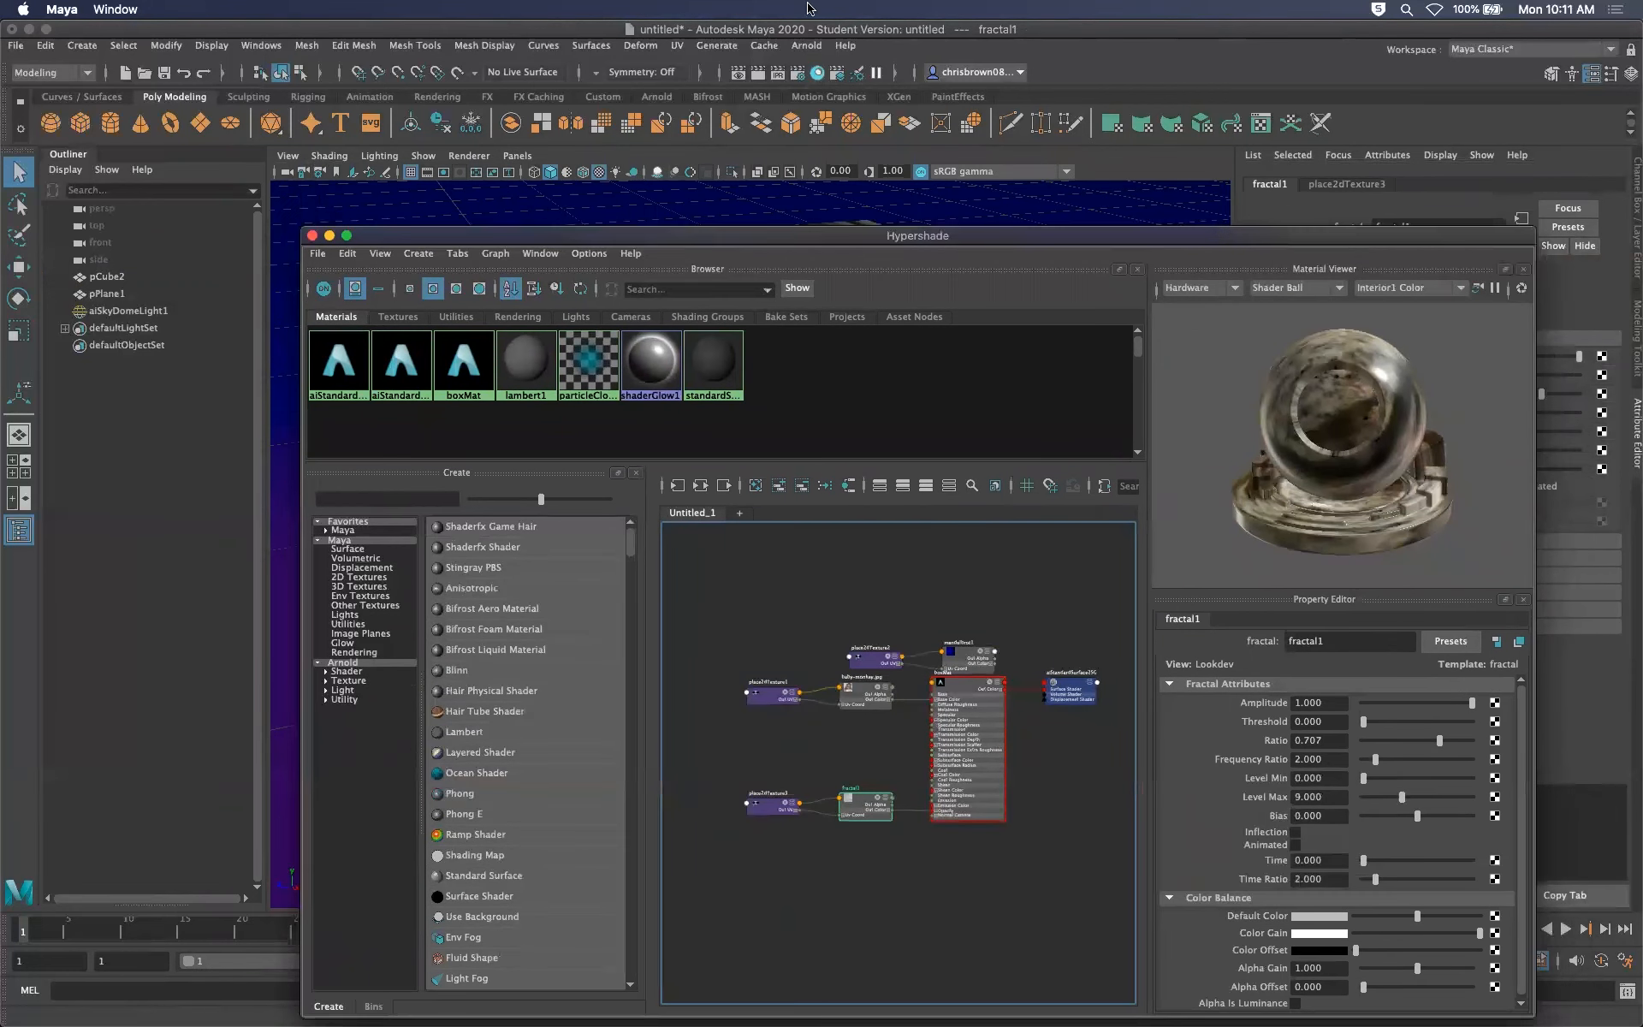
left_click(678, 46)
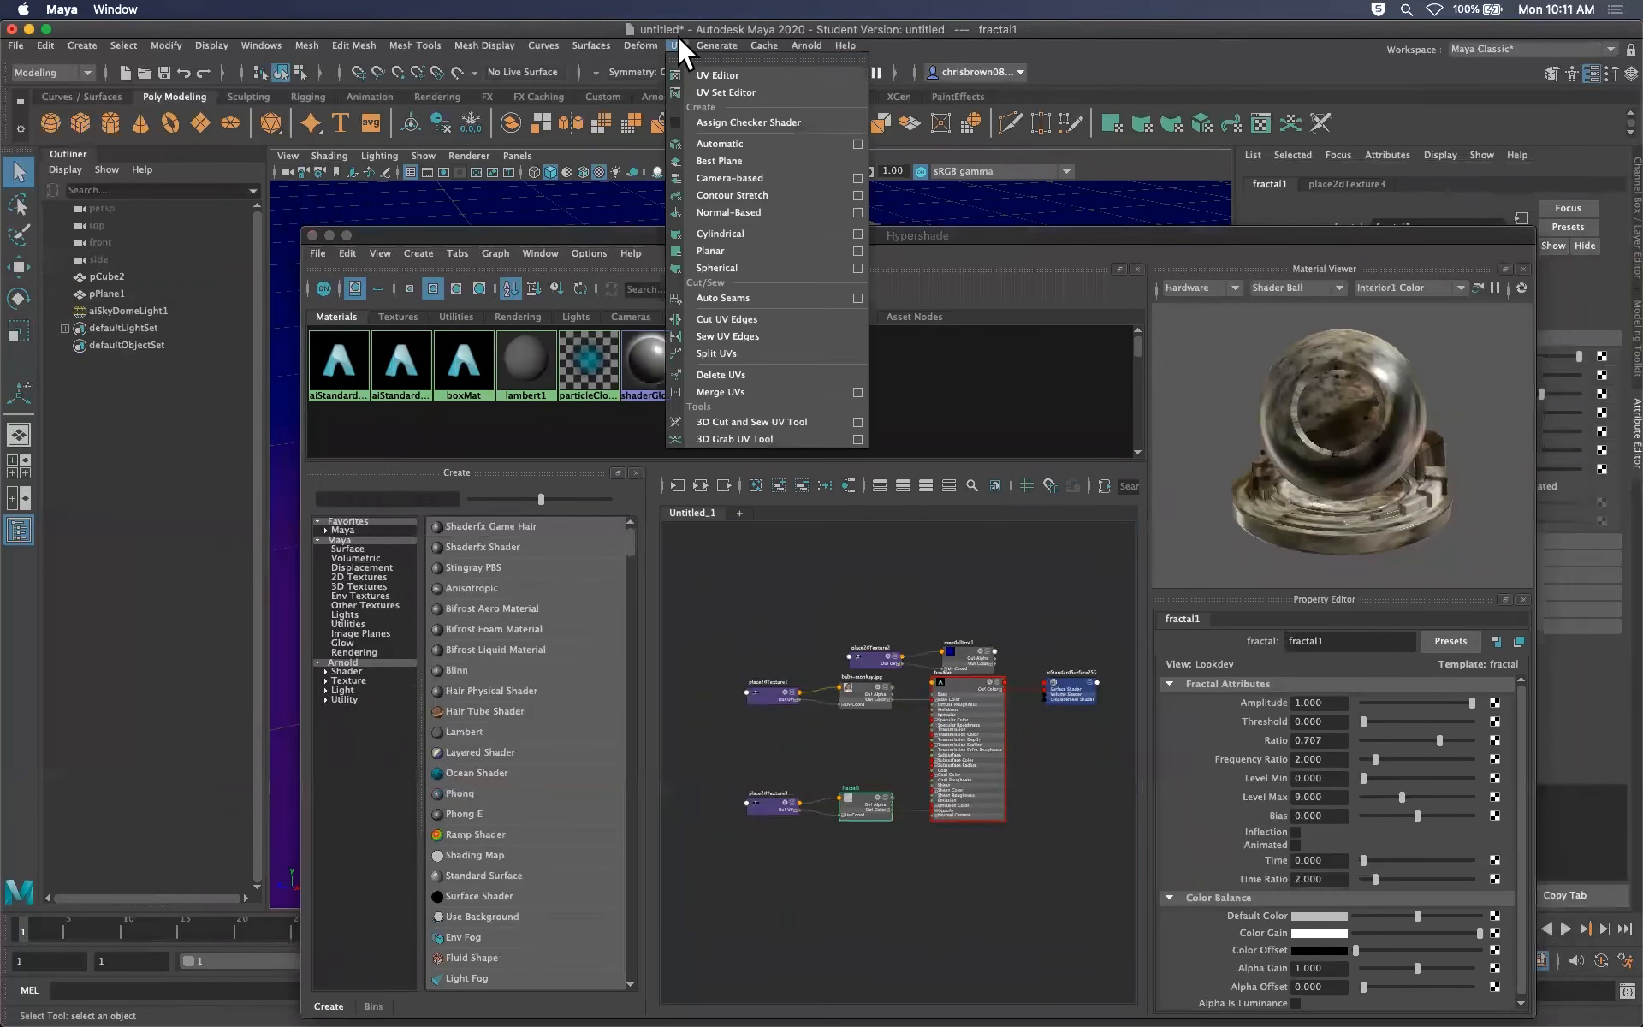
left_click(705, 71)
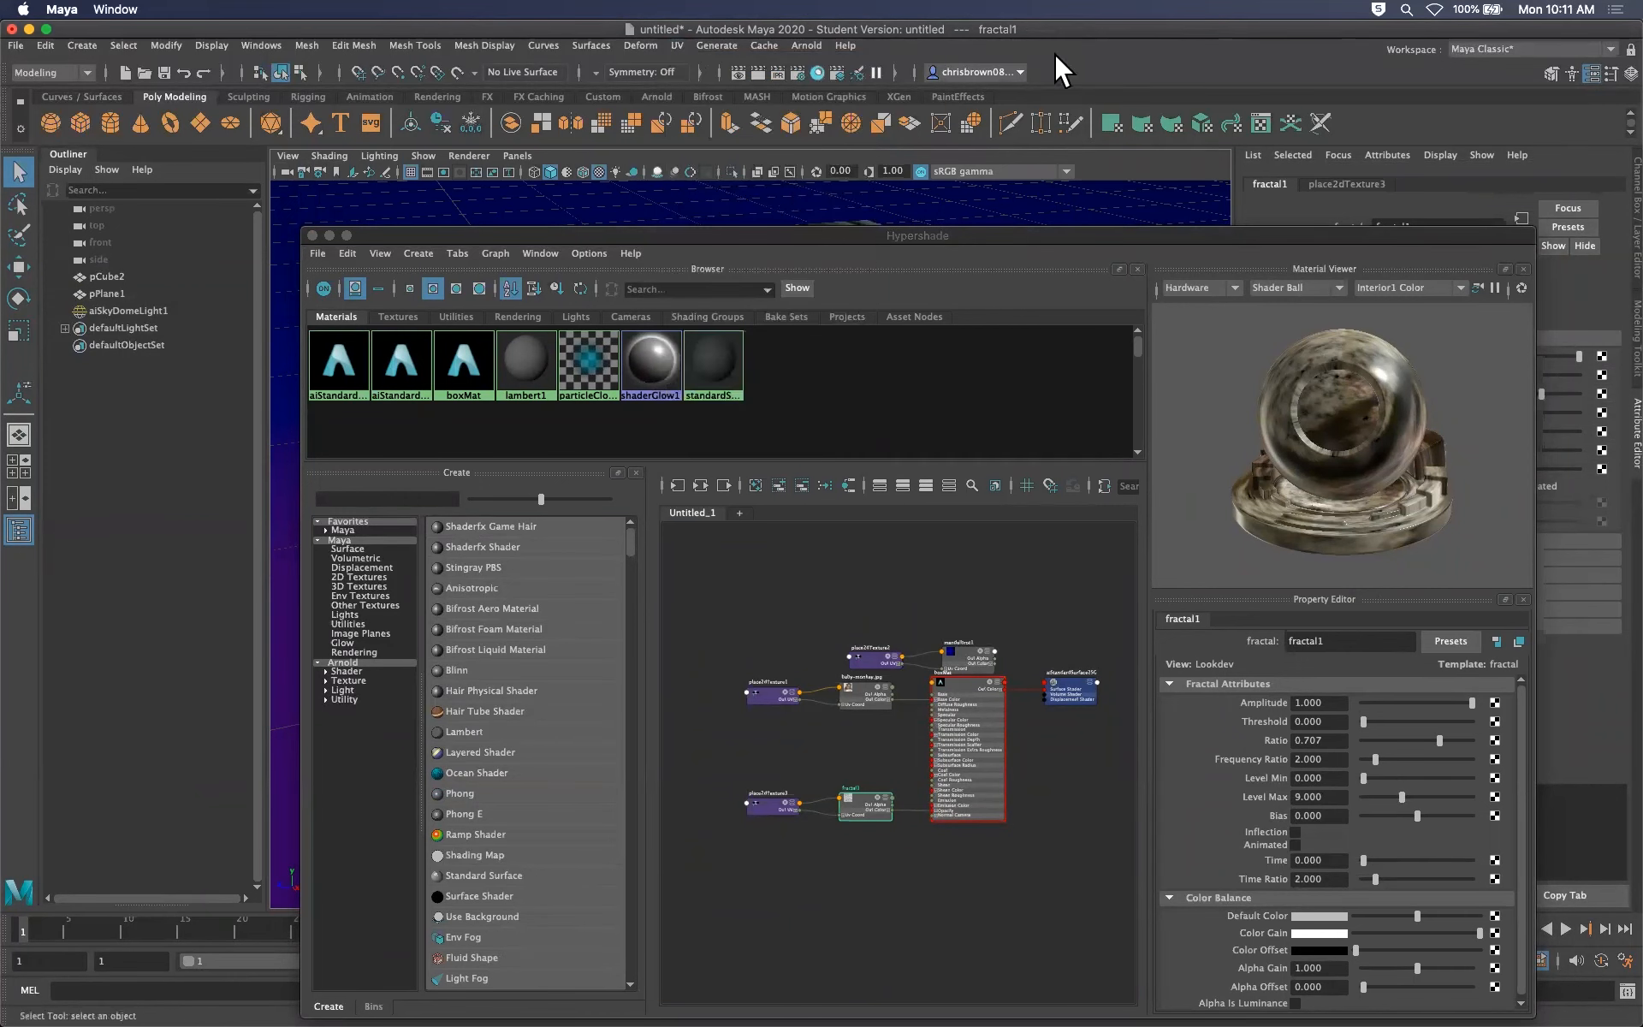
left_click_drag(1035, 237, 1216, 487)
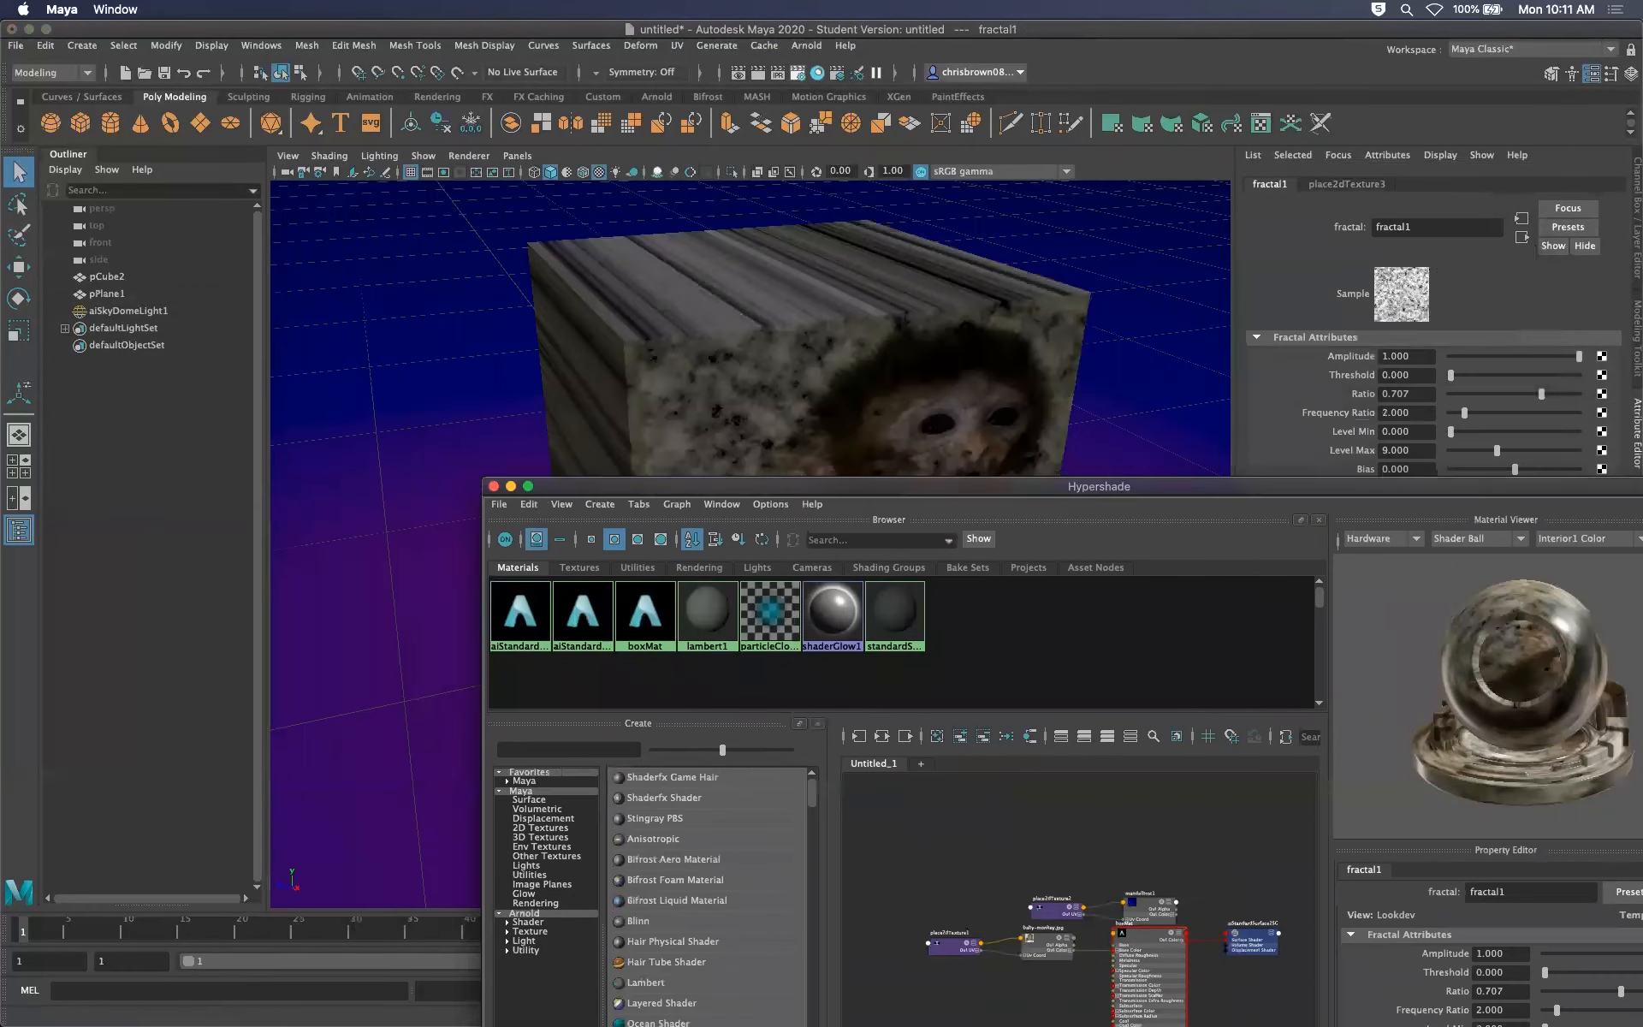
left_click(855, 301)
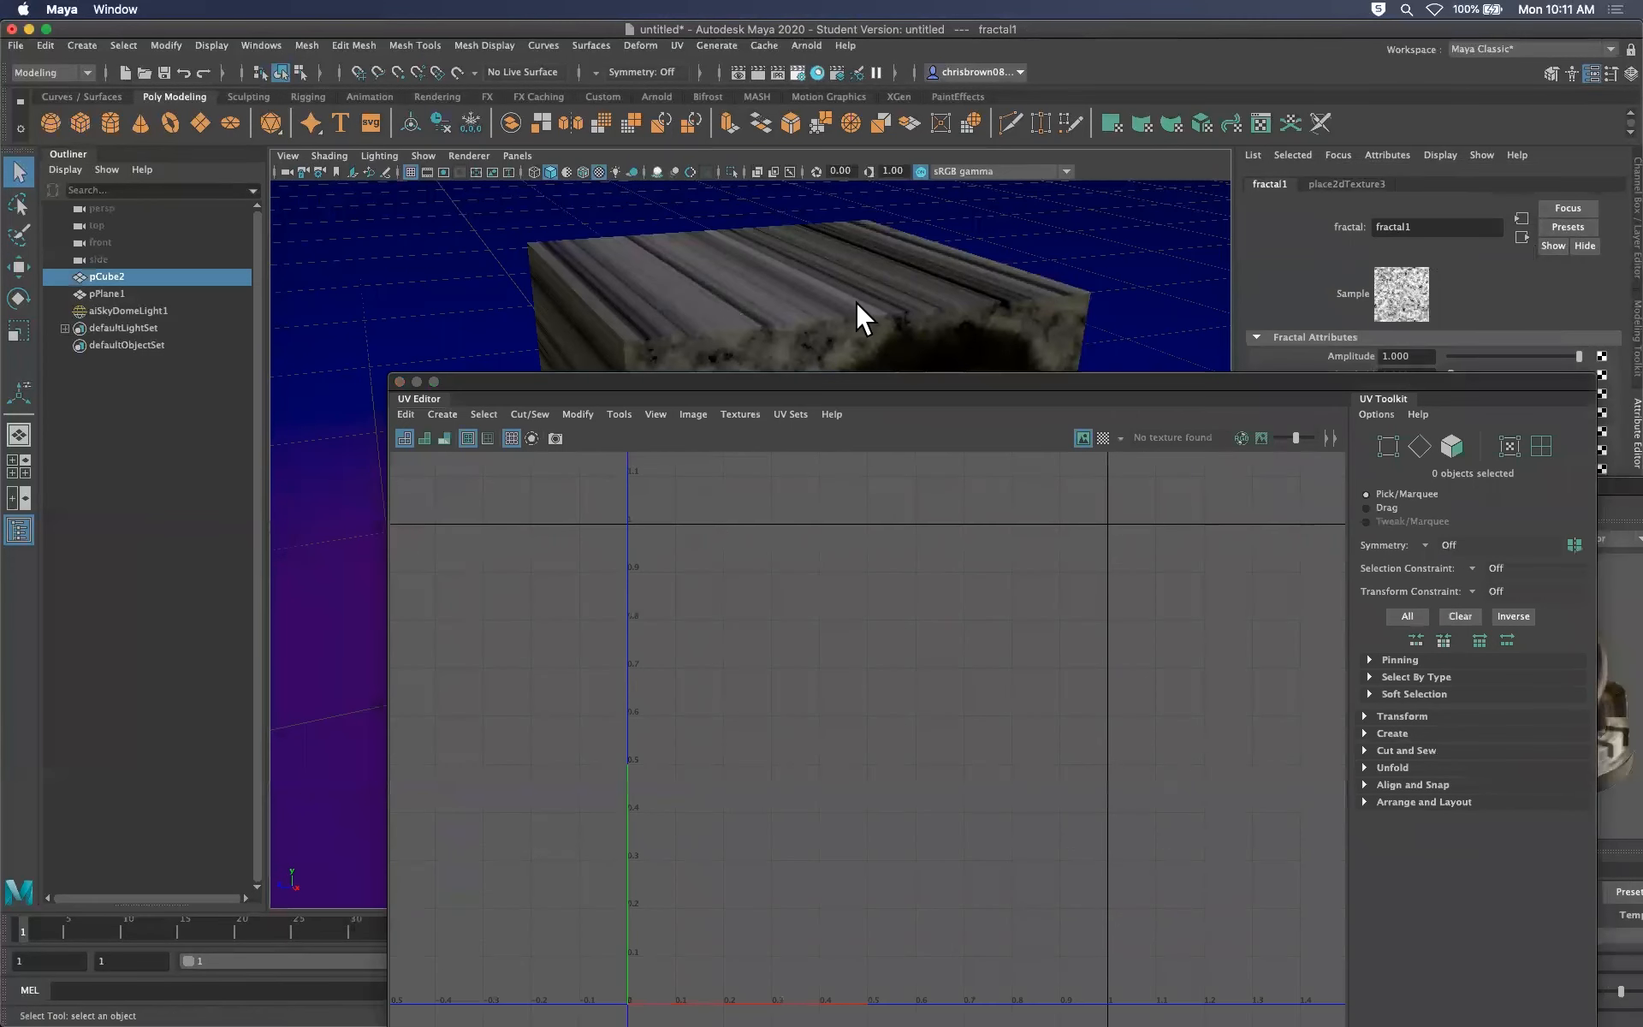
left_click_drag(1255, 382, 1246, 237)
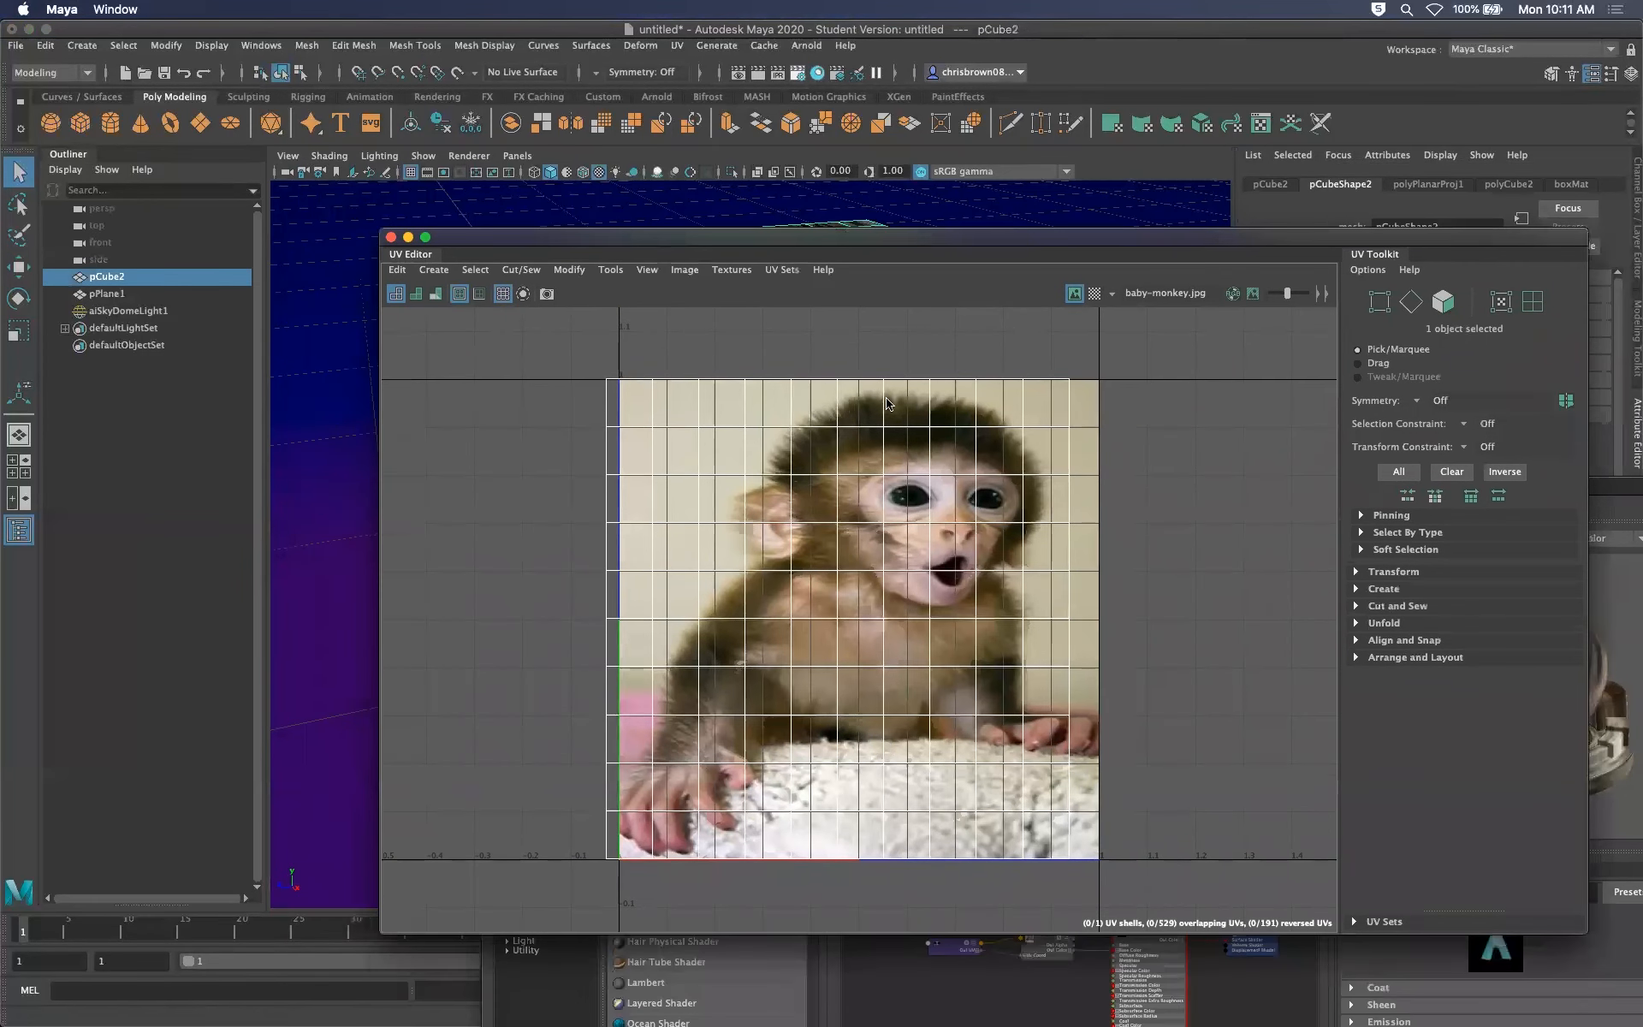
Close the UV Editor and the Hypershade to uncover the cube in the viewport
left_click_drag(1120, 238, 1101, 499)
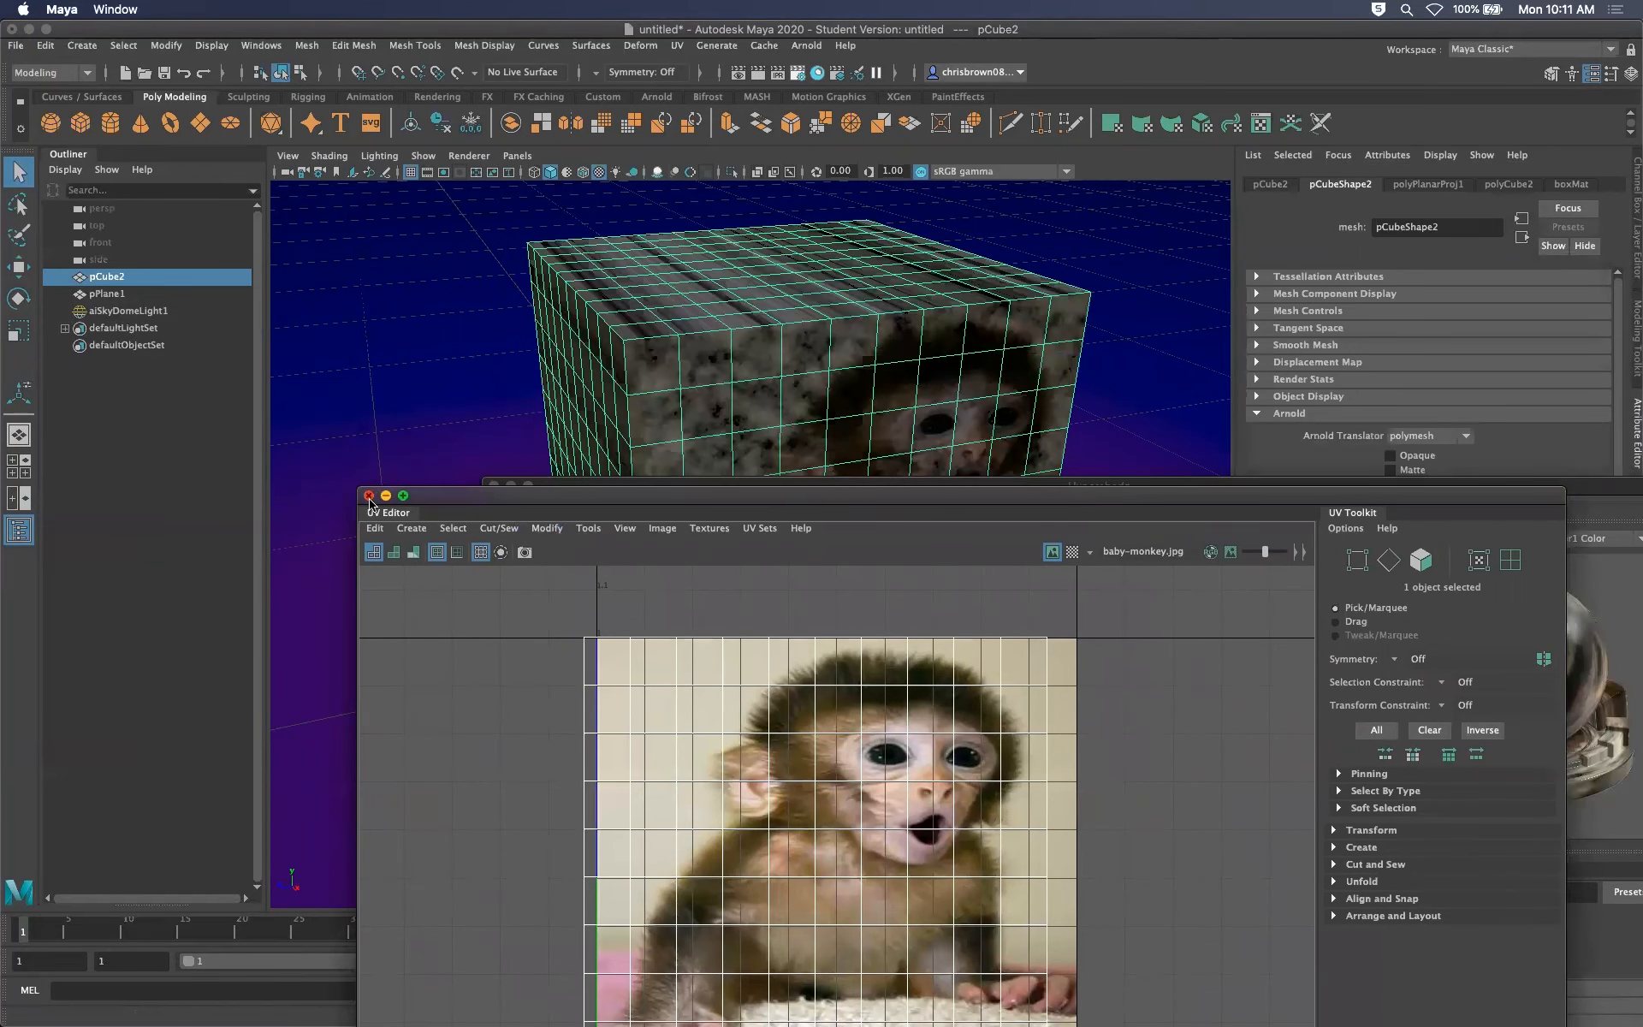
left_click(374, 497)
left_click(494, 487)
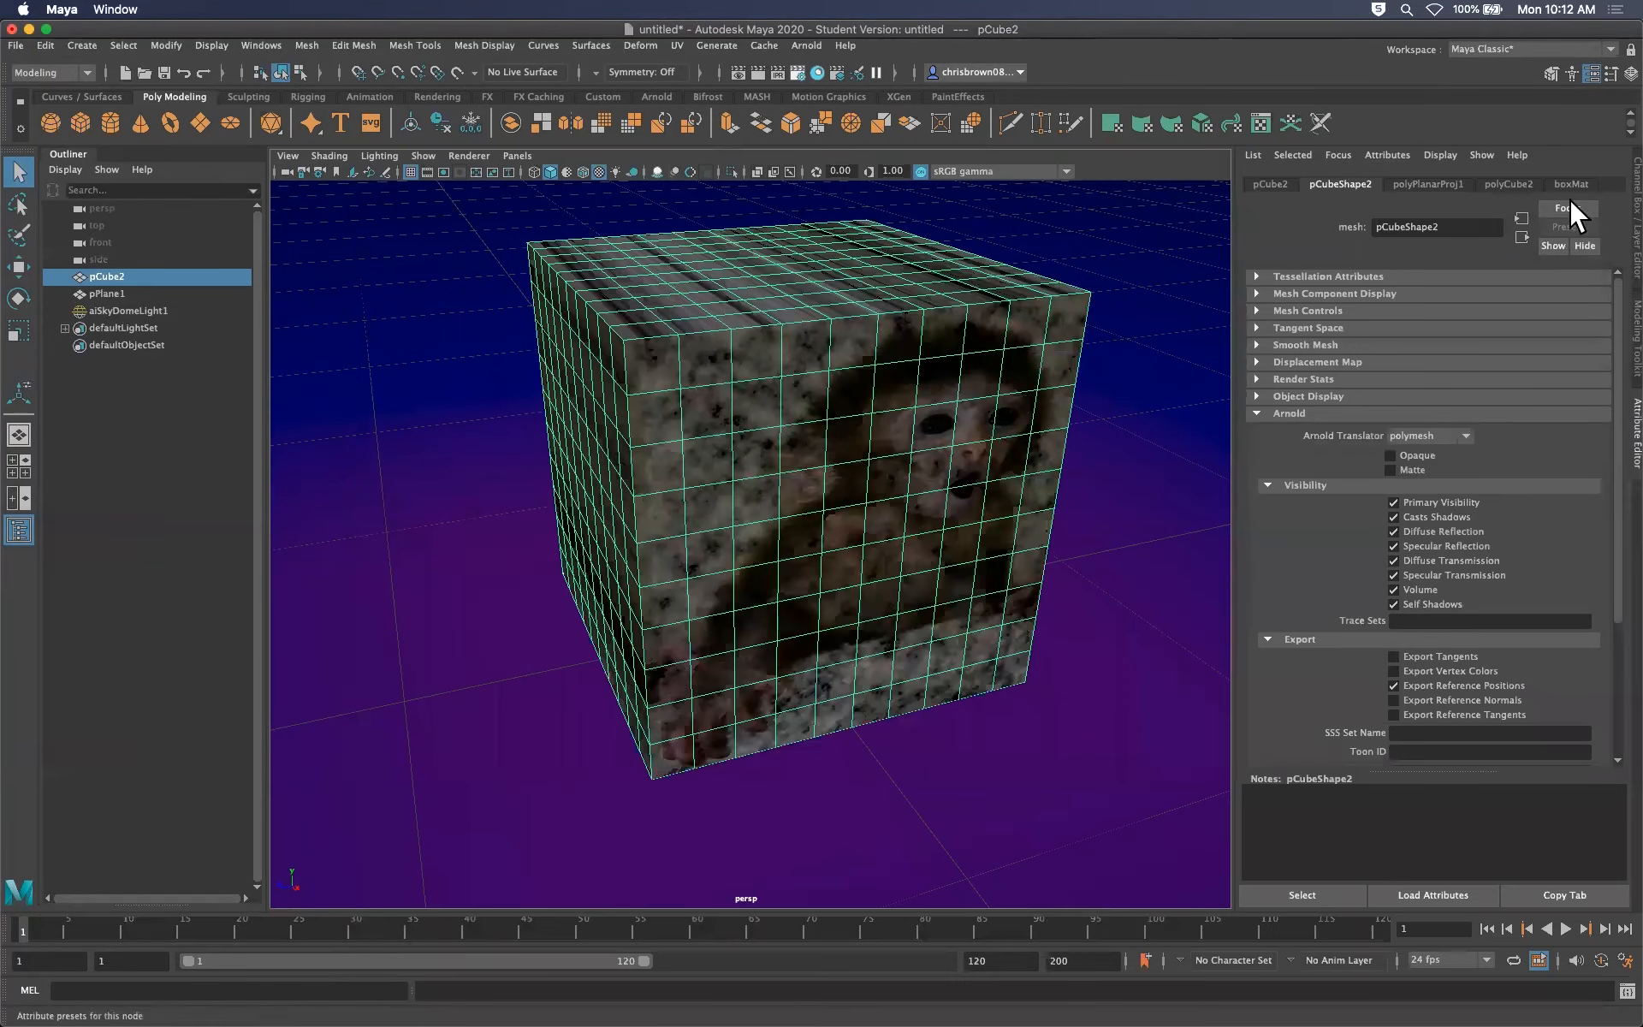
Show the Geometry attributes of pCube2's boxMat material, including its Opacity connection
left_click(1566, 186)
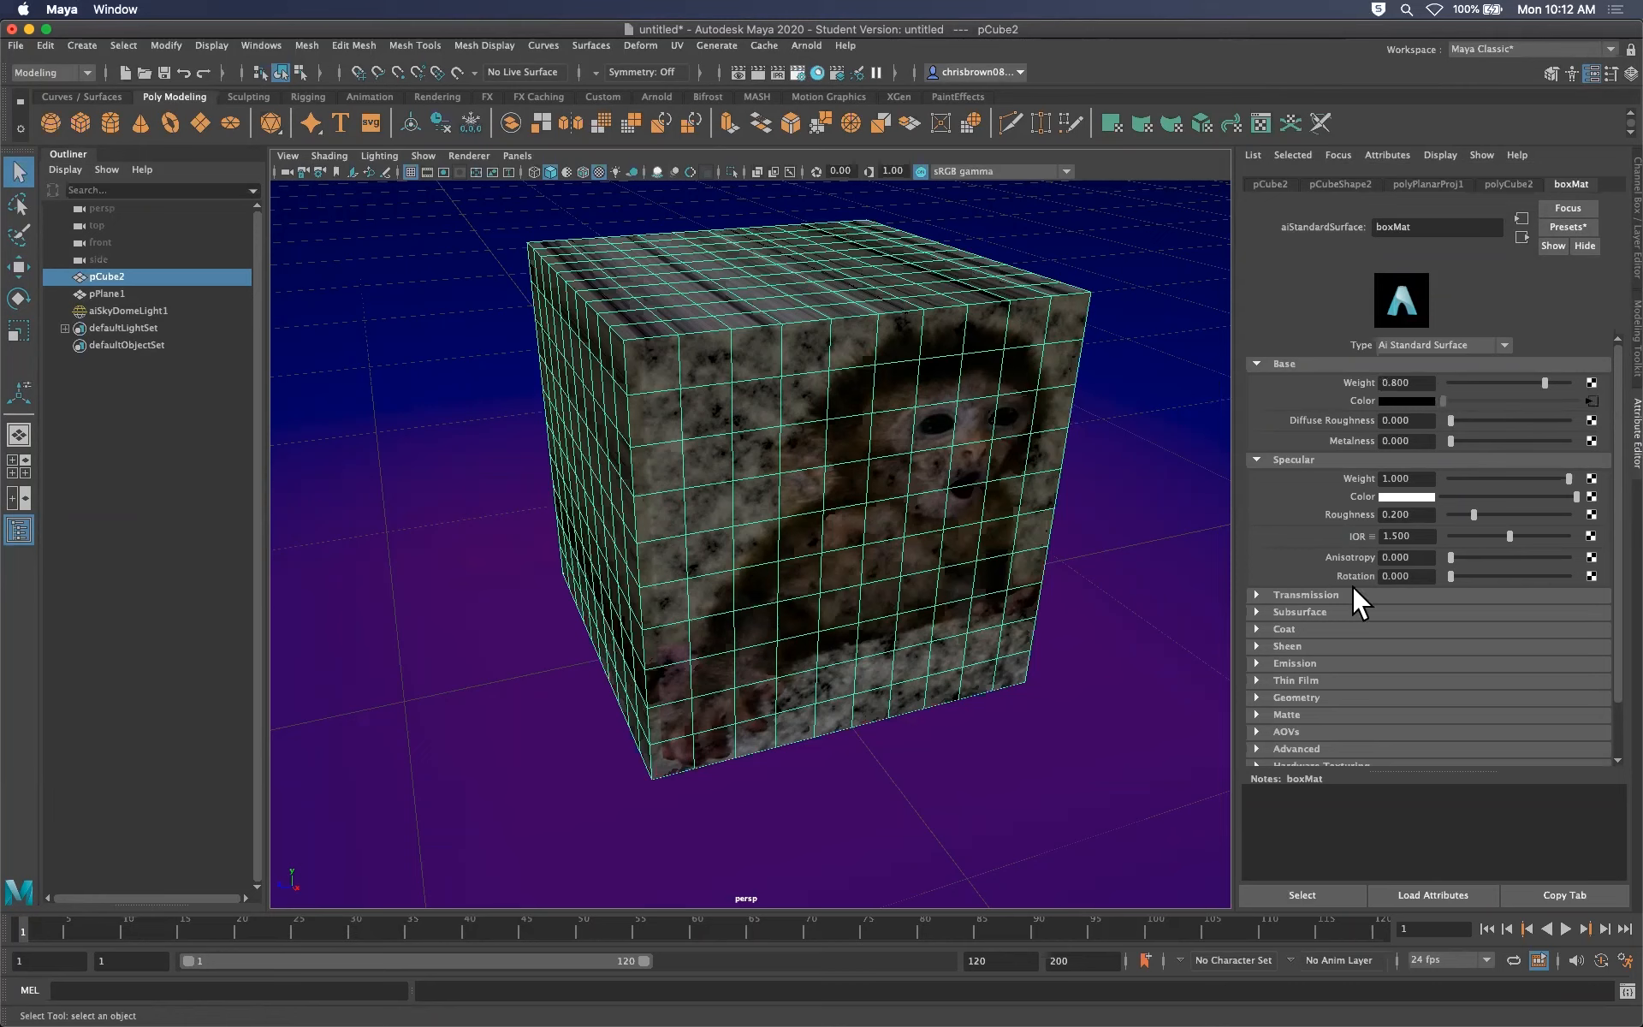
left_click(1255, 698)
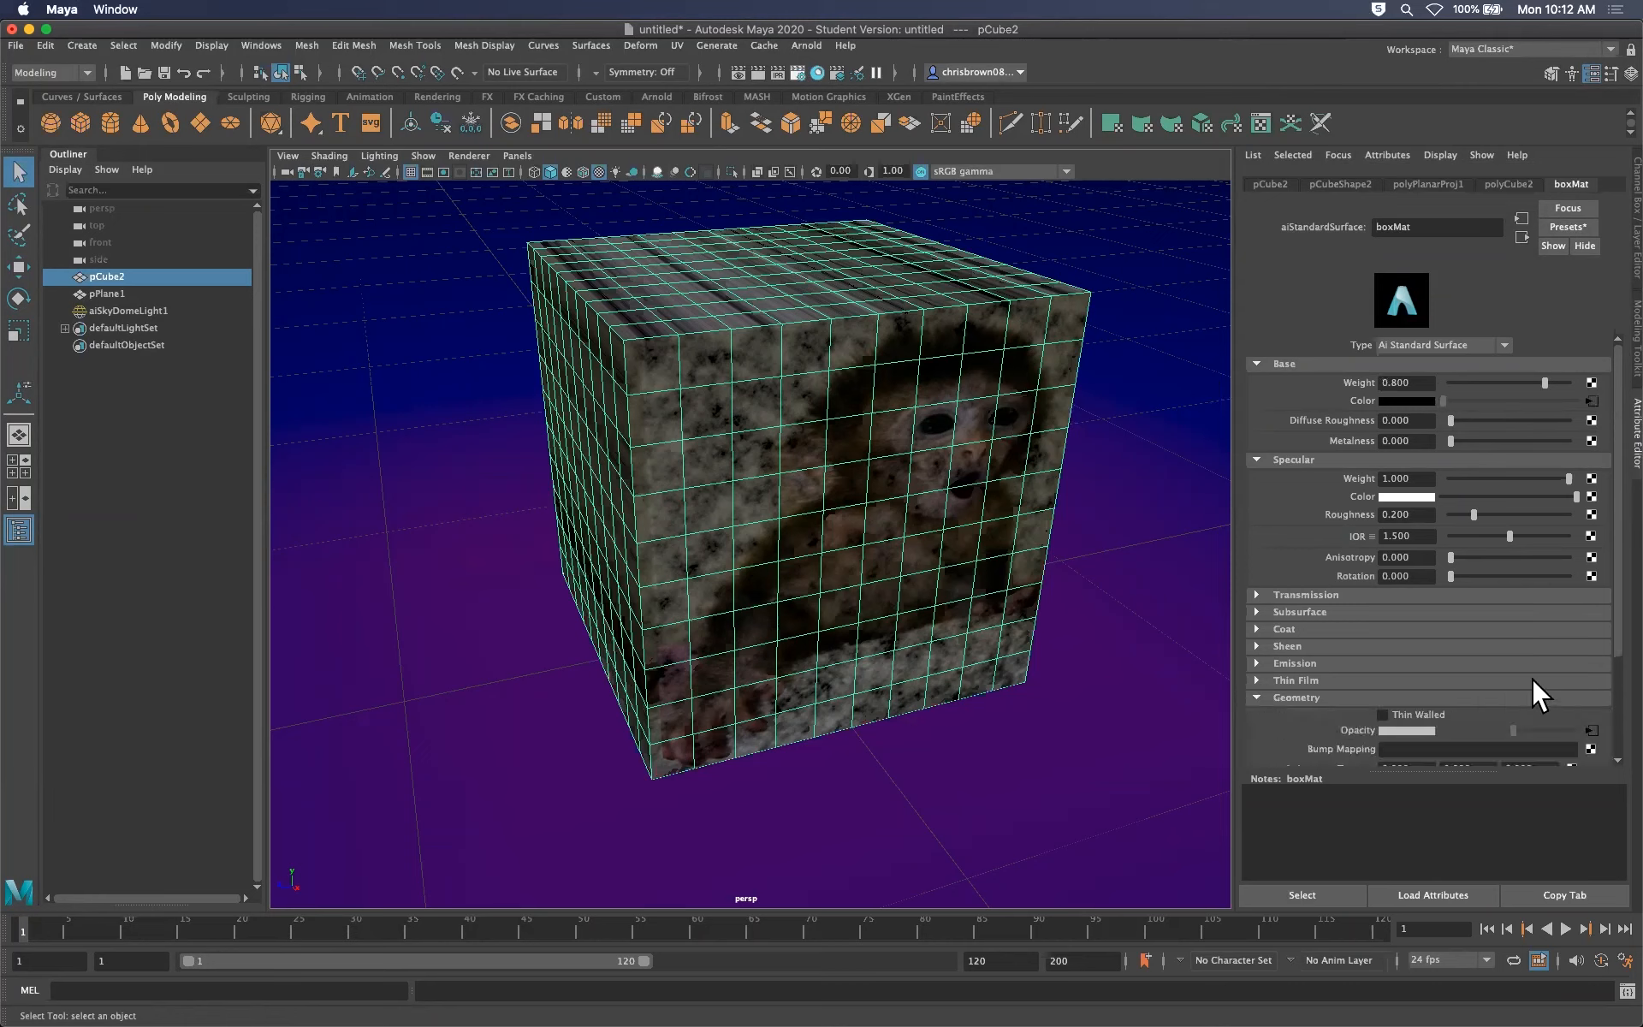
scroll(1566, 680, "down", 3)
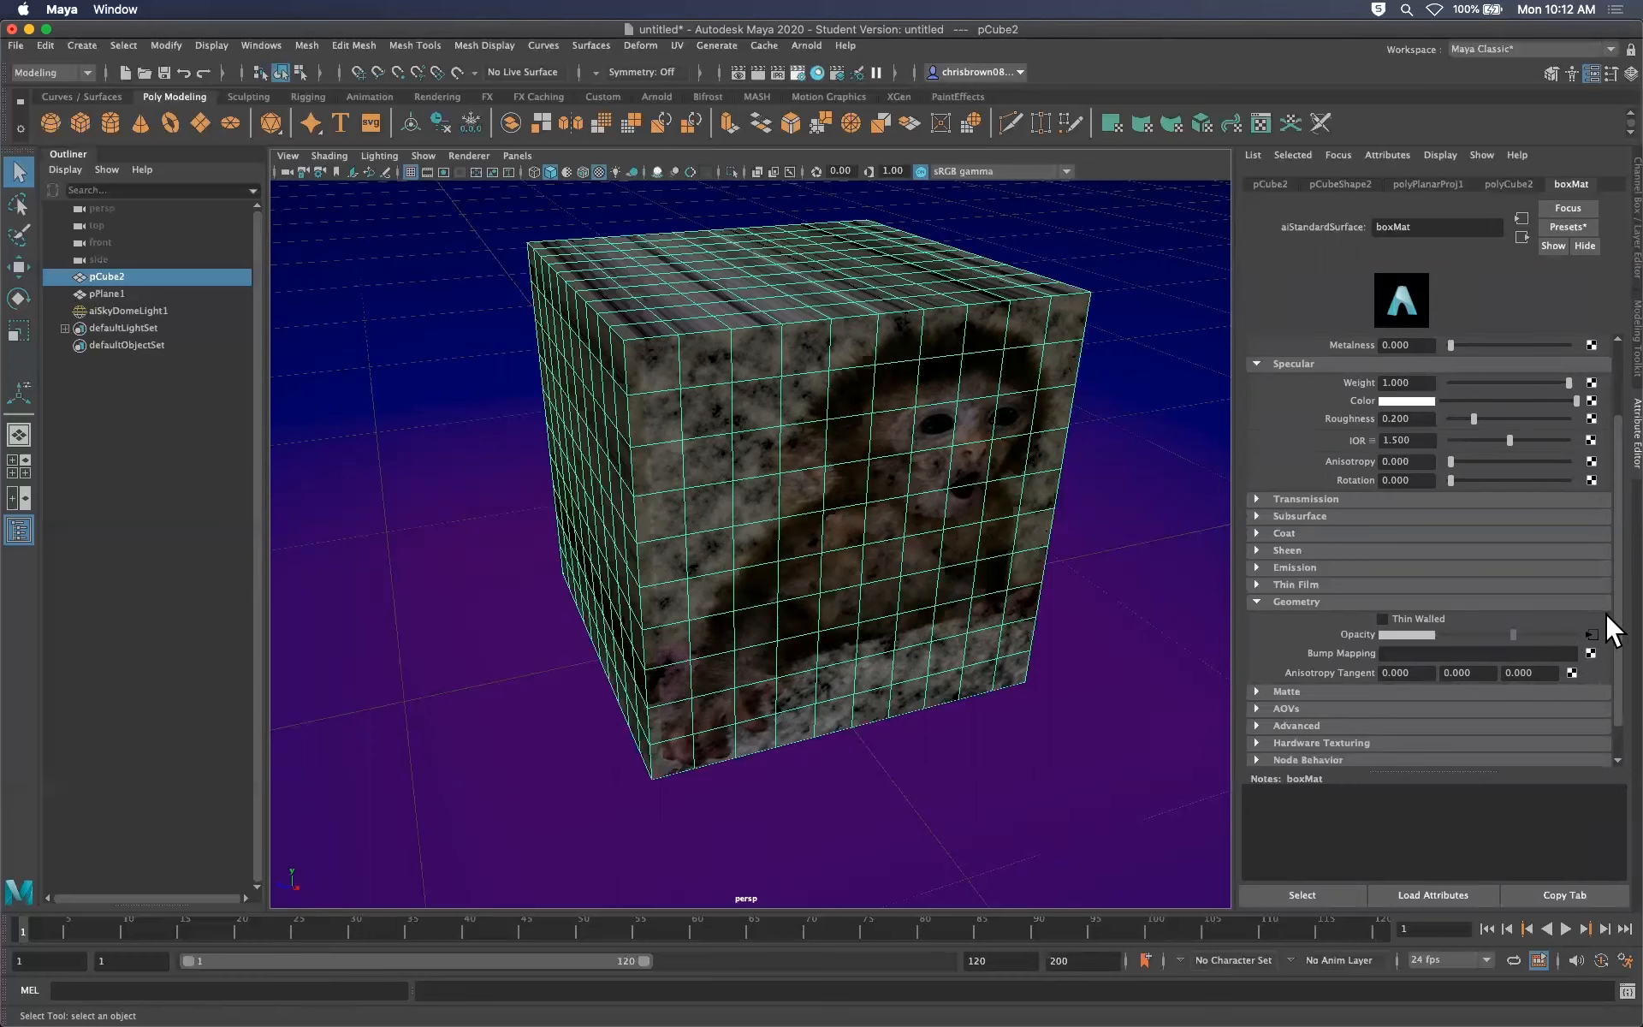
scroll(1605, 612, "down", 1)
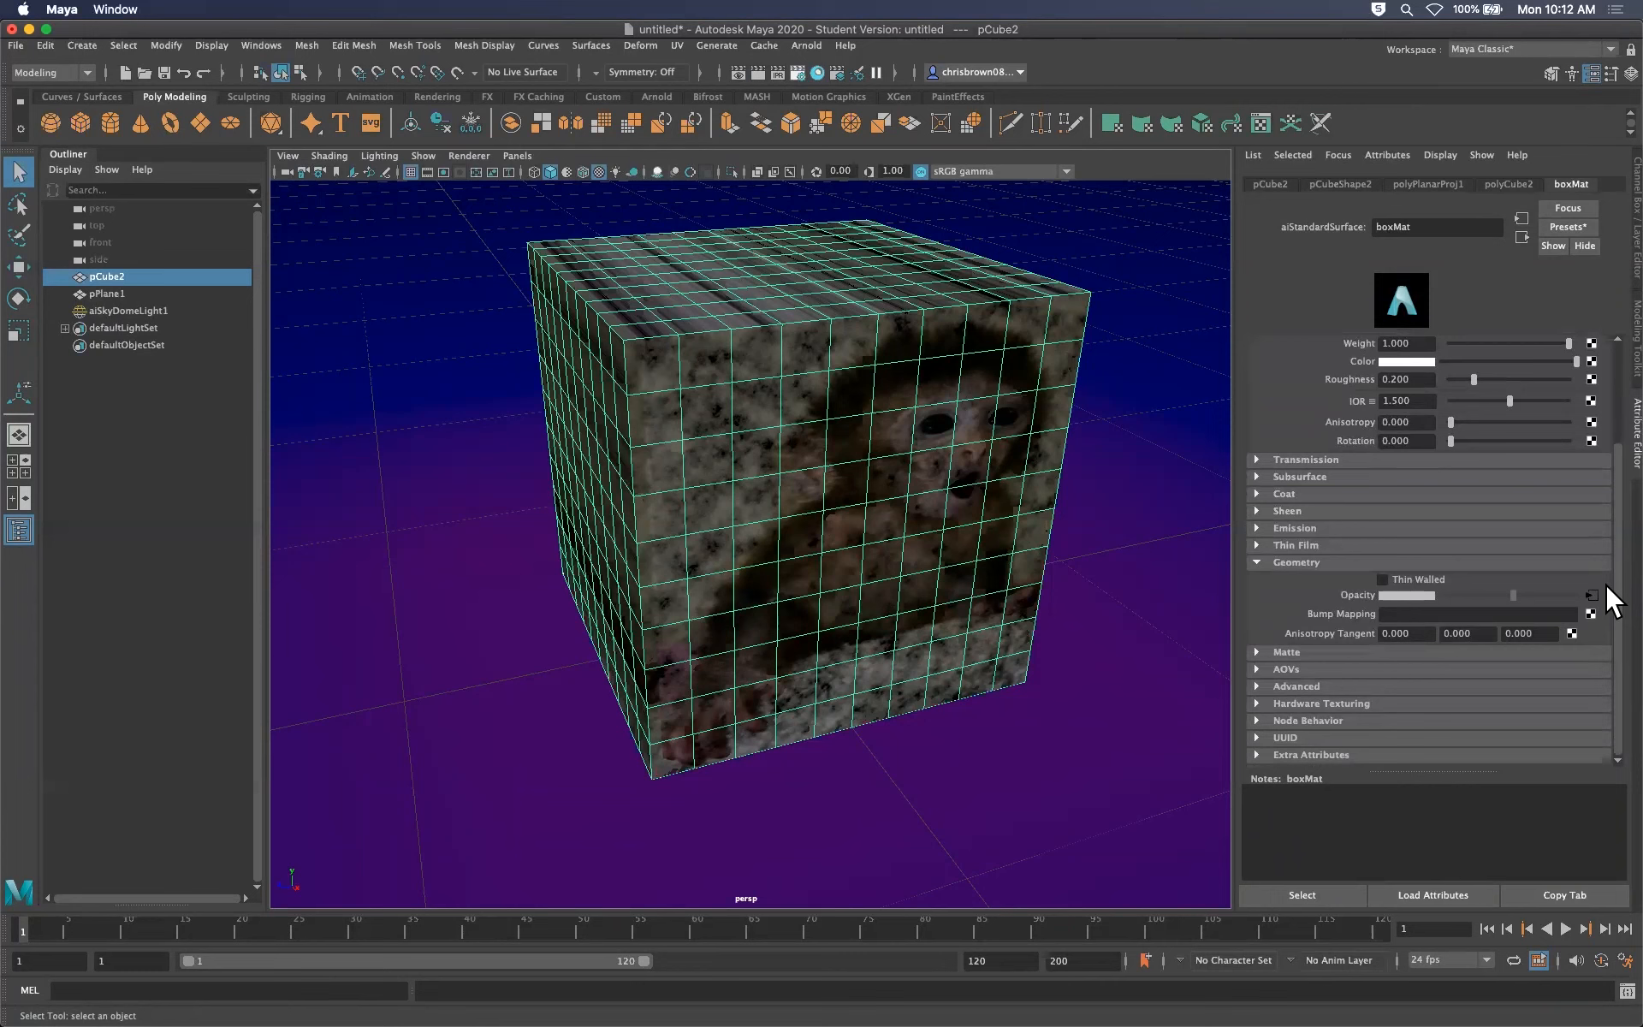